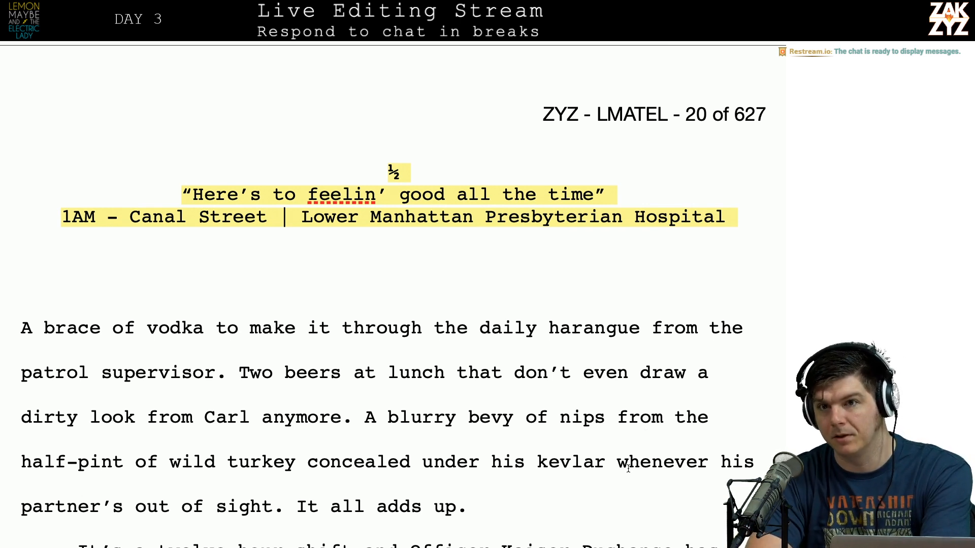
Read the opening of the chapter set at 1AM on Canal Street, through the "Someday" paragraph at the end of manuscript page 20.
scroll(628, 468, "down", 1)
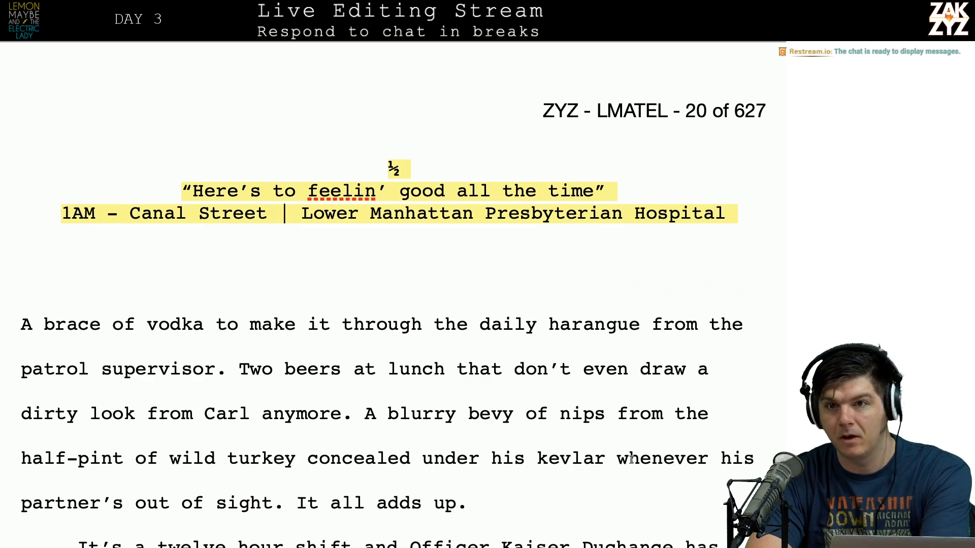
scroll(614, 482, "down", 3)
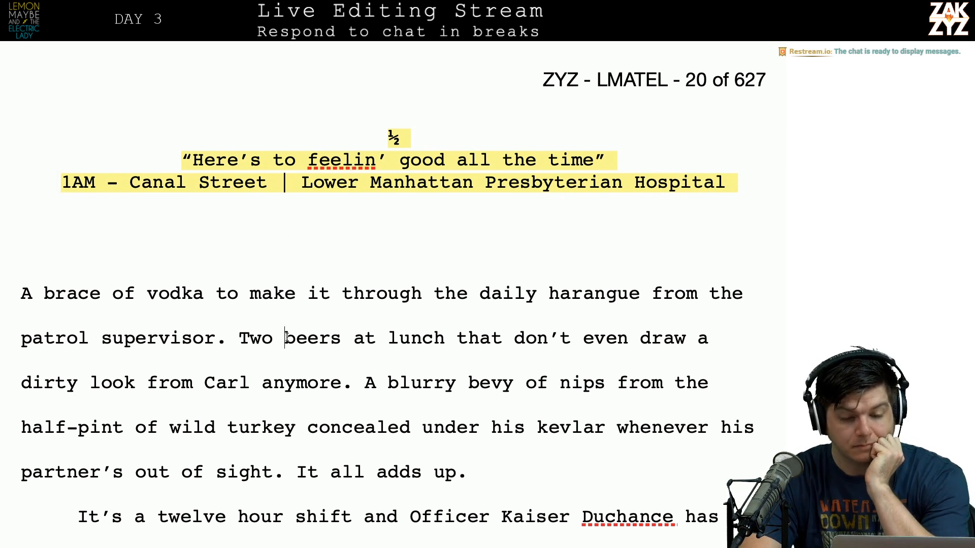
scroll(354, 345, "down", 1)
scroll(354, 345, "down", 2)
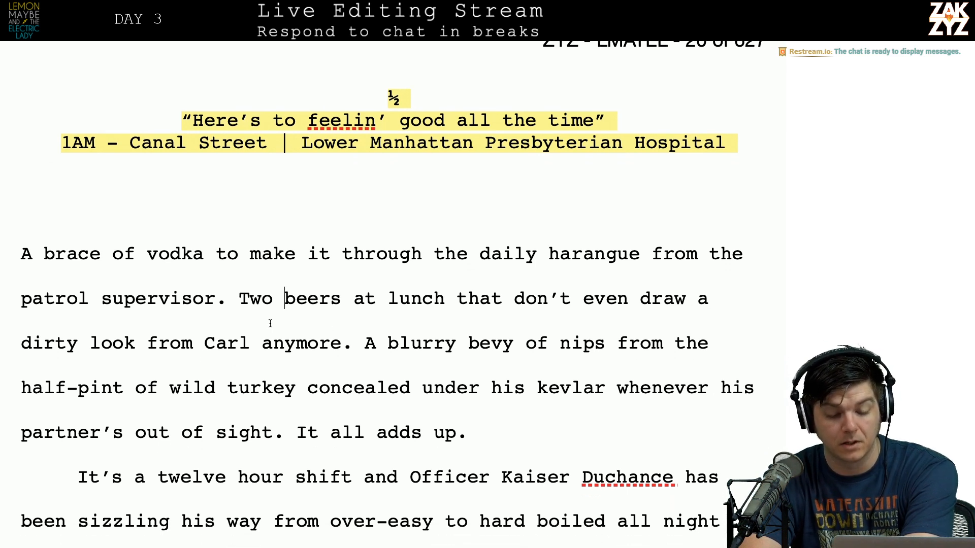
scroll(336, 309, "down", 8)
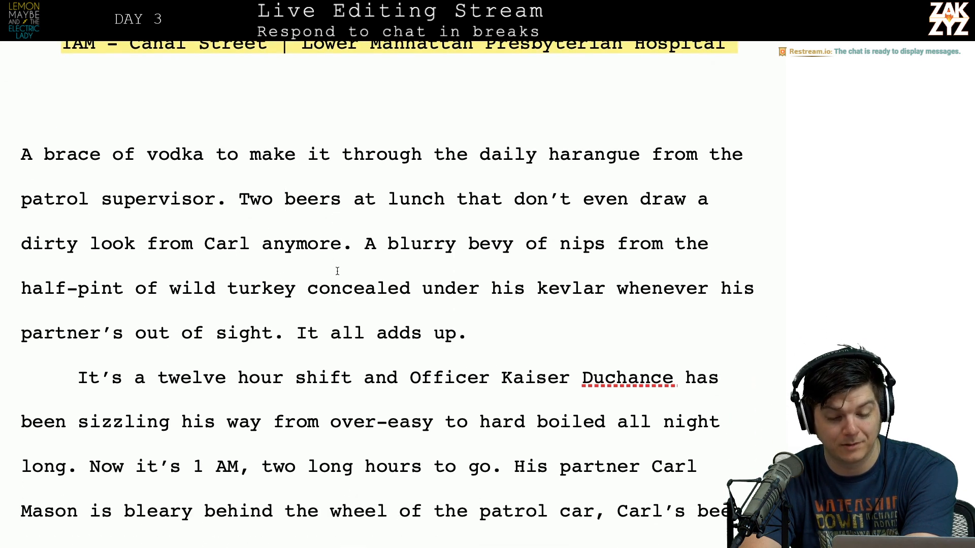
scroll(341, 278, "down", 2)
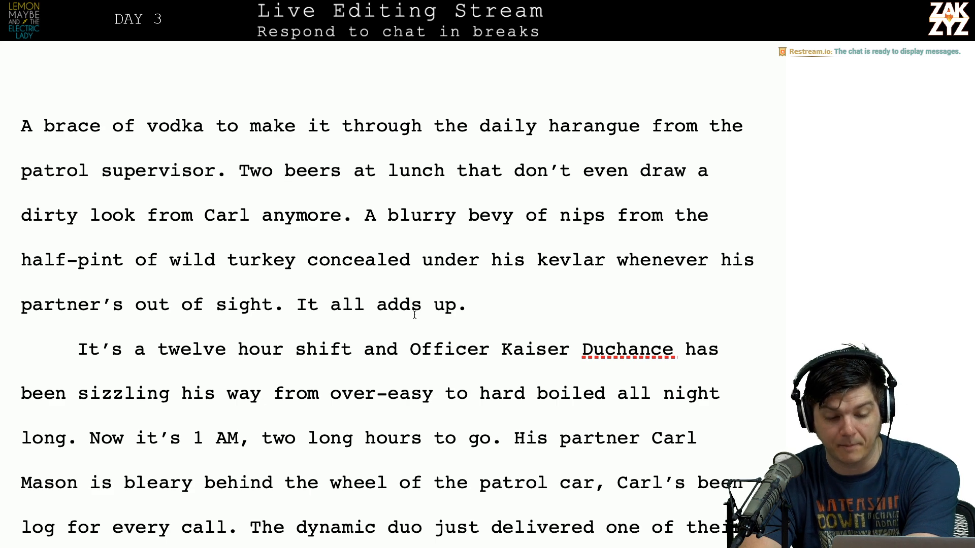
scroll(414, 314, "down", 4)
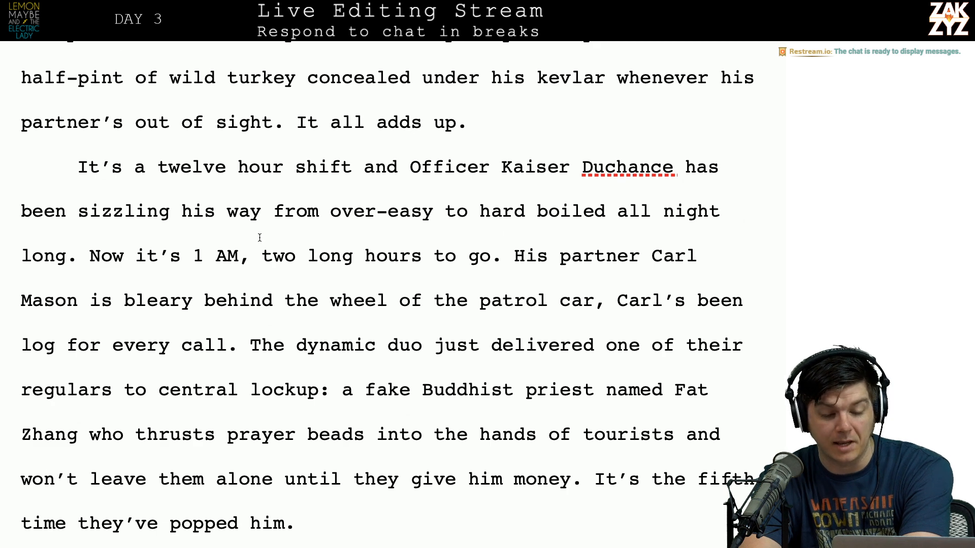
scroll(389, 309, "down", 1)
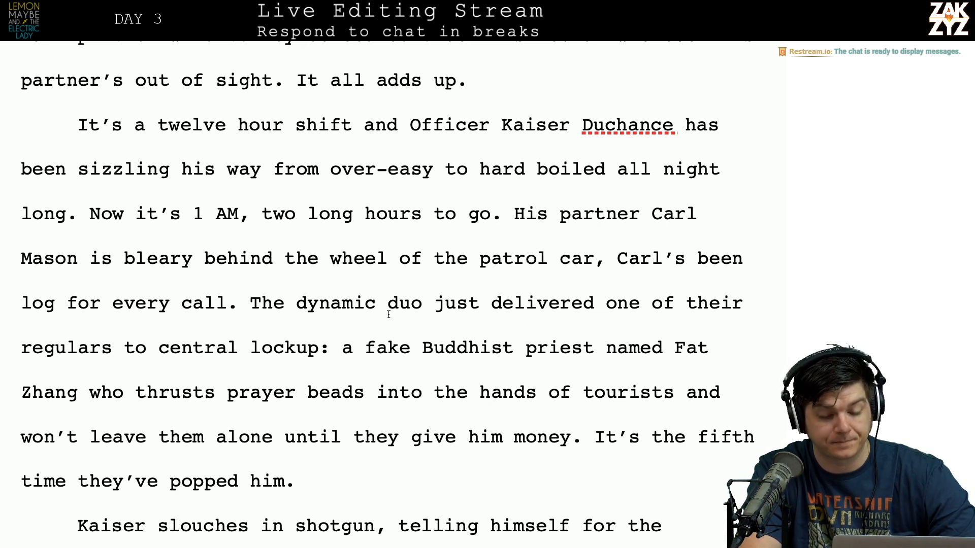
scroll(440, 325, "down", 1)
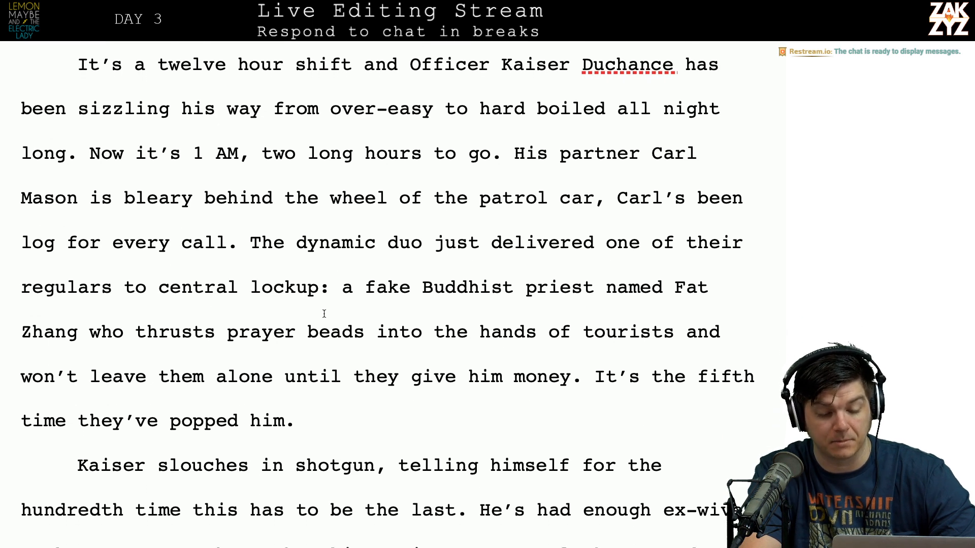
scroll(433, 338, "down", 1)
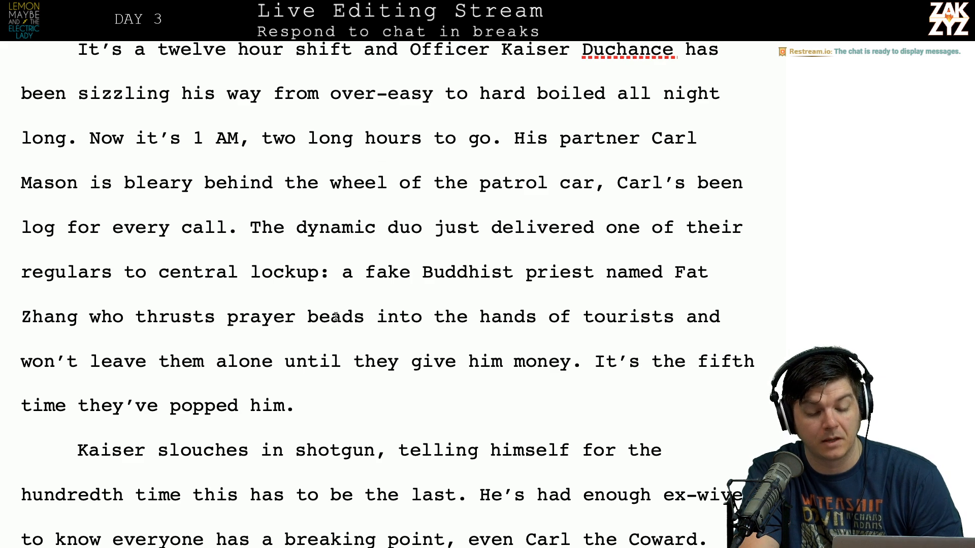
scroll(336, 316, "down", 5)
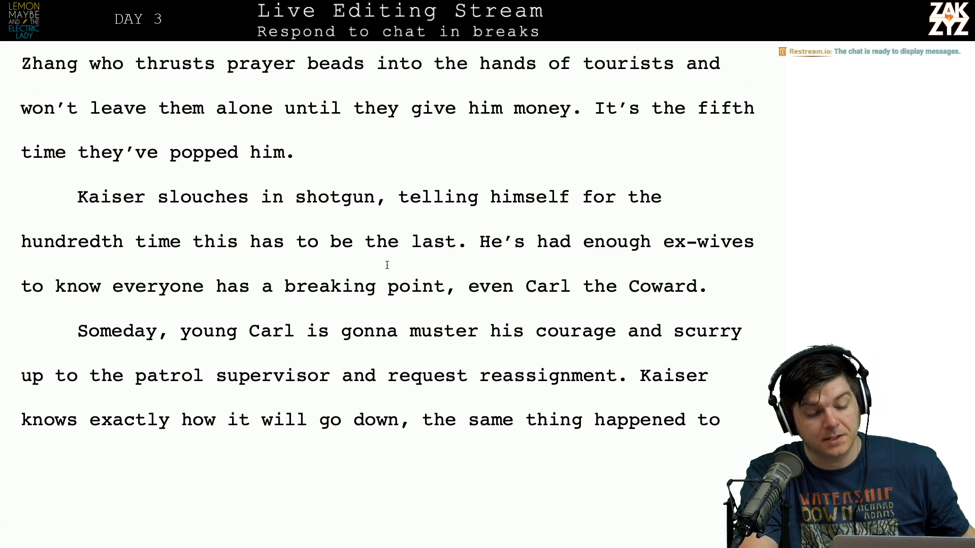
scroll(387, 265, "down", 2)
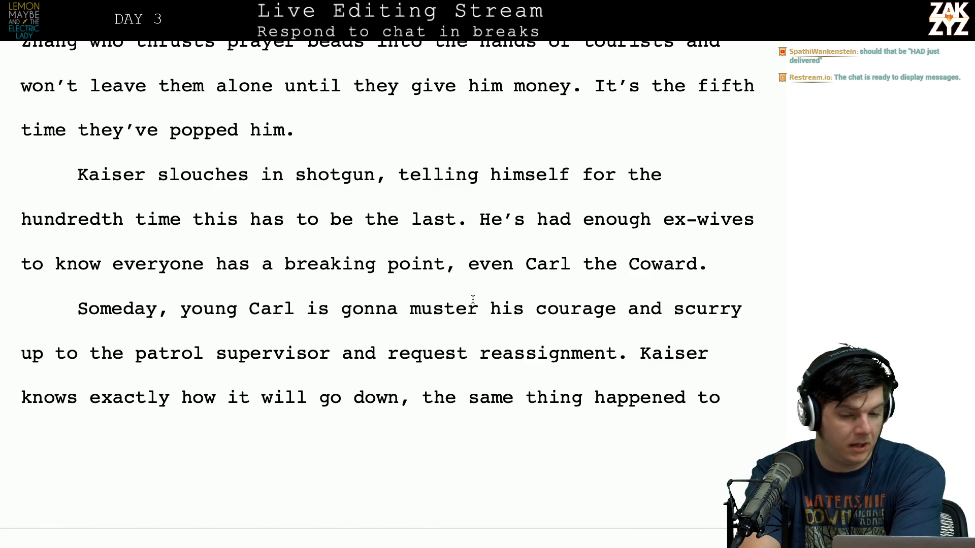
Insert "had" before "just delivered" in the sentence about the dynamic duo.
scroll(472, 300, "up", 4)
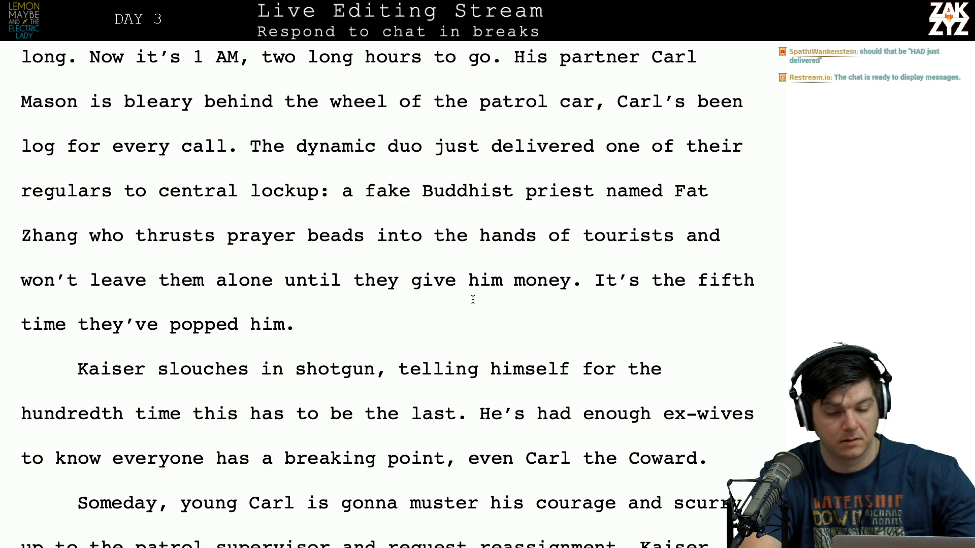
left_click(431, 155)
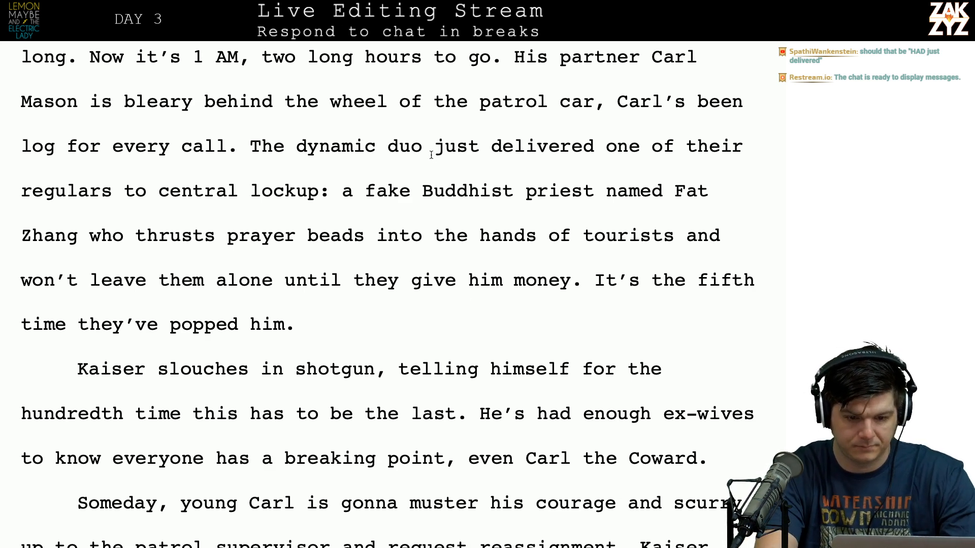
type("had")
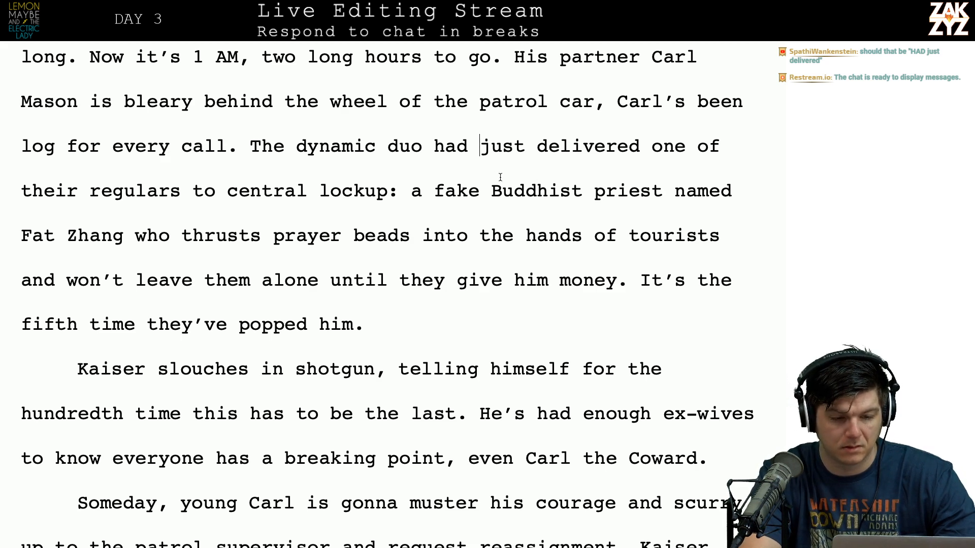
Remove the word "had" in front of "just delivered" in the dynamic duo sentence.
scroll(500, 177, "up", 2)
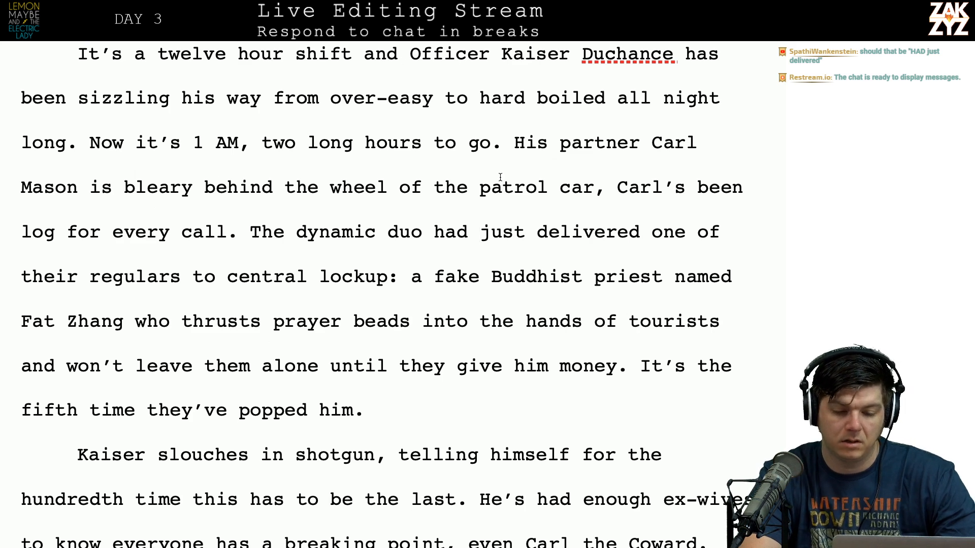
key("BackSpace")
key("BackSpace")
key("BackSpace")
key("BackSpace")
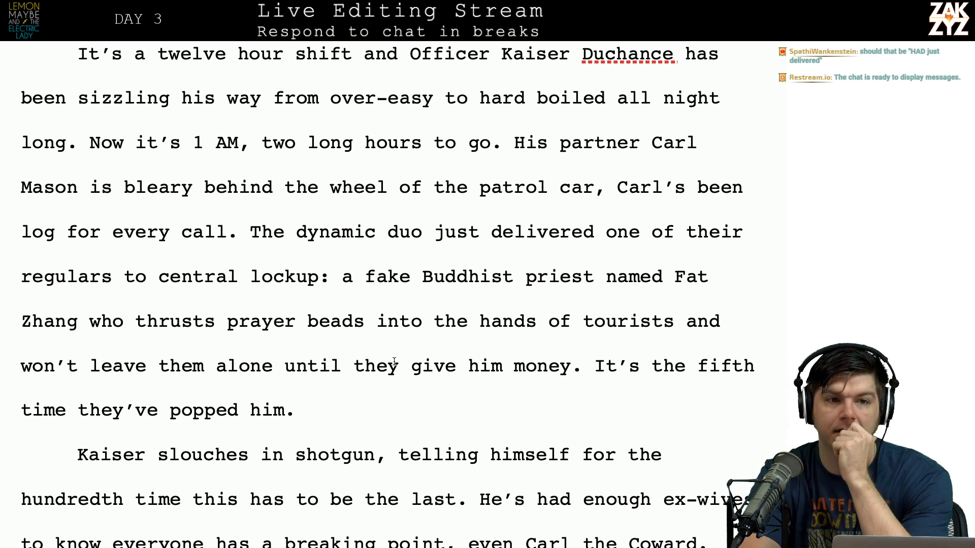
Read on from the dynamic duo sentence through the shotgun-seat paragraph to the one about requesting reassignment.
scroll(394, 361, "down", 1)
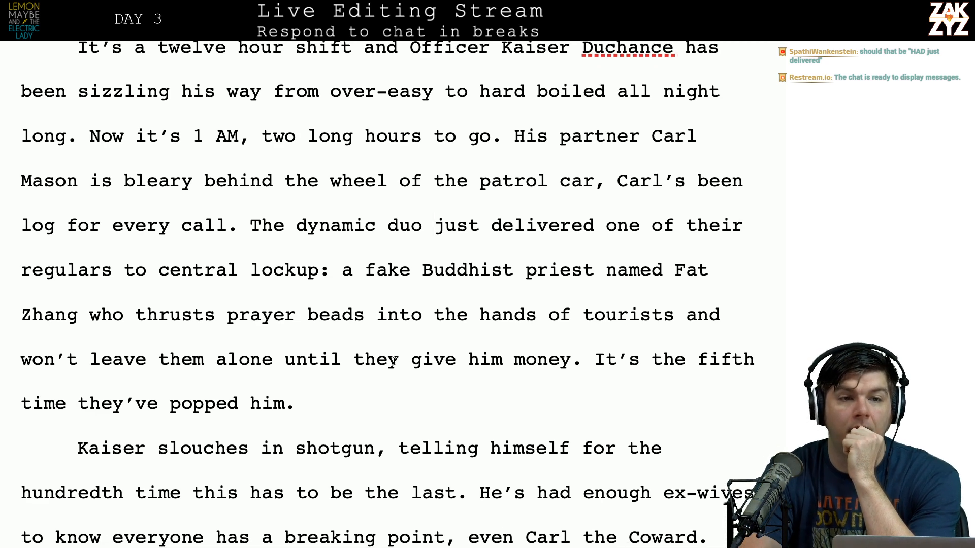
scroll(394, 362, "down", 1)
scroll(394, 361, "down", 3)
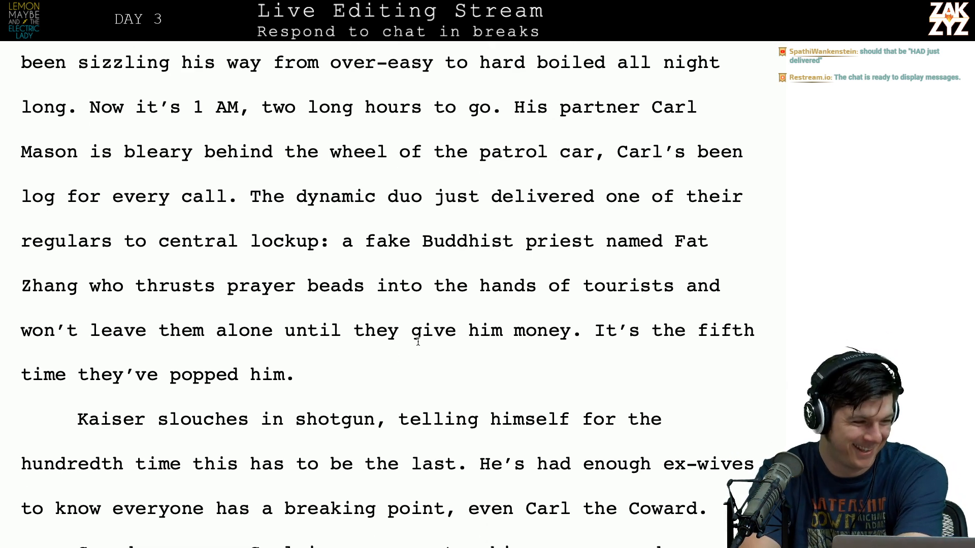
scroll(418, 342, "down", 4)
scroll(418, 342, "up", 2)
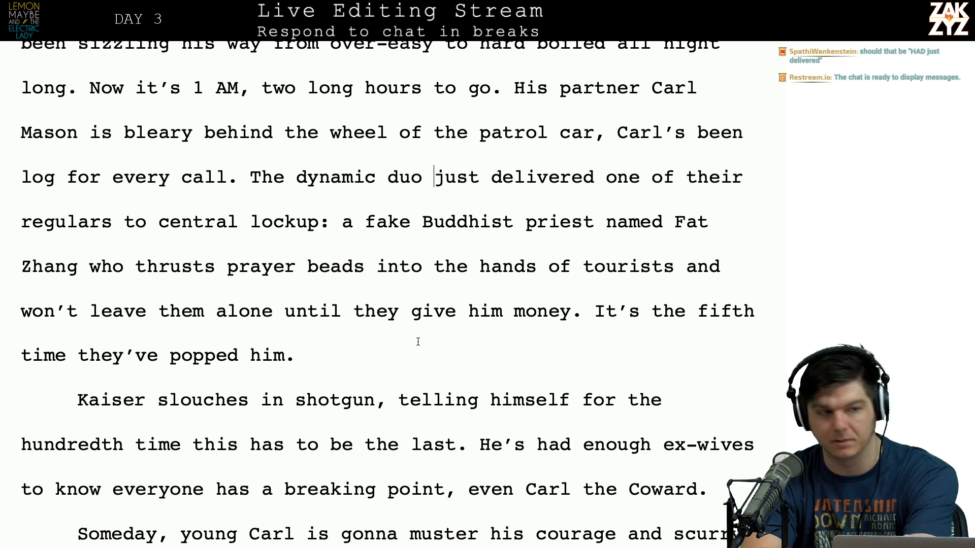
scroll(418, 342, "down", 5)
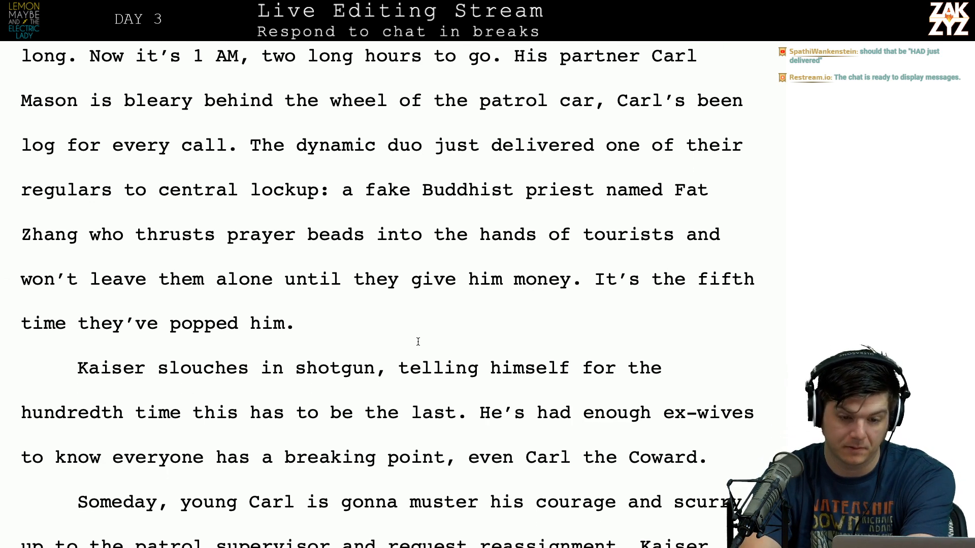
scroll(417, 342, "down", 3)
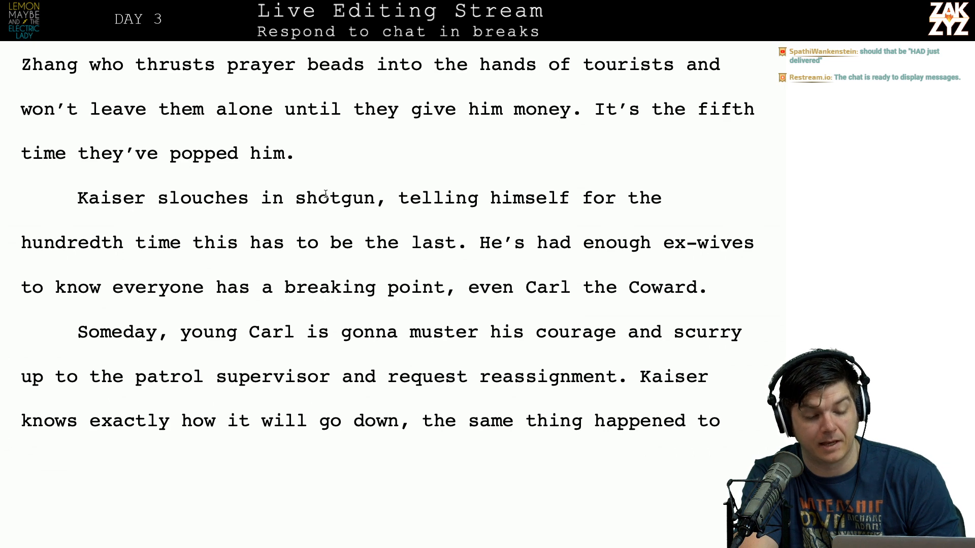
scroll(325, 195, "down", 5)
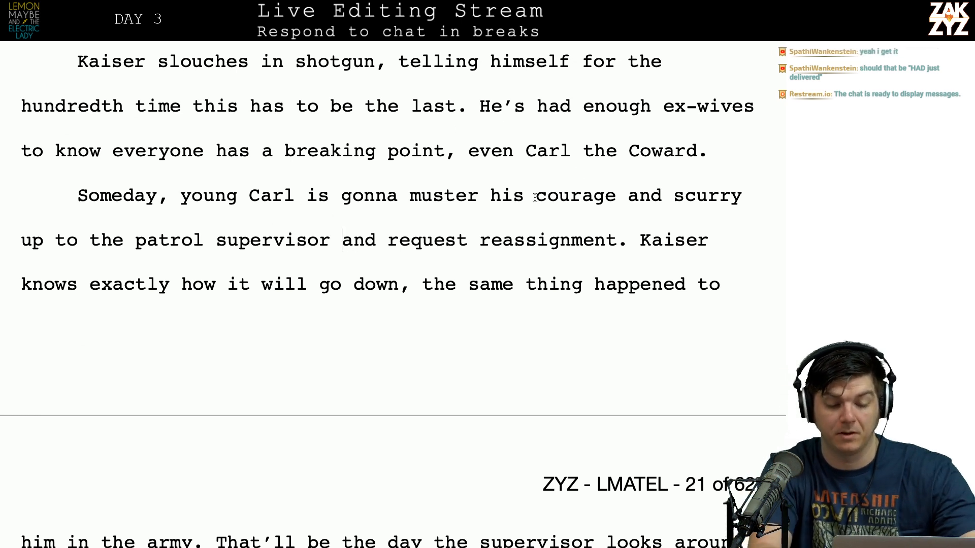
Delete the word "and" between "patrol supervisor" and "request reassignment".
key("Right")
key("Right")
key("Right")
key("BackSpace")
key("BackSpace")
key("BackSpace")
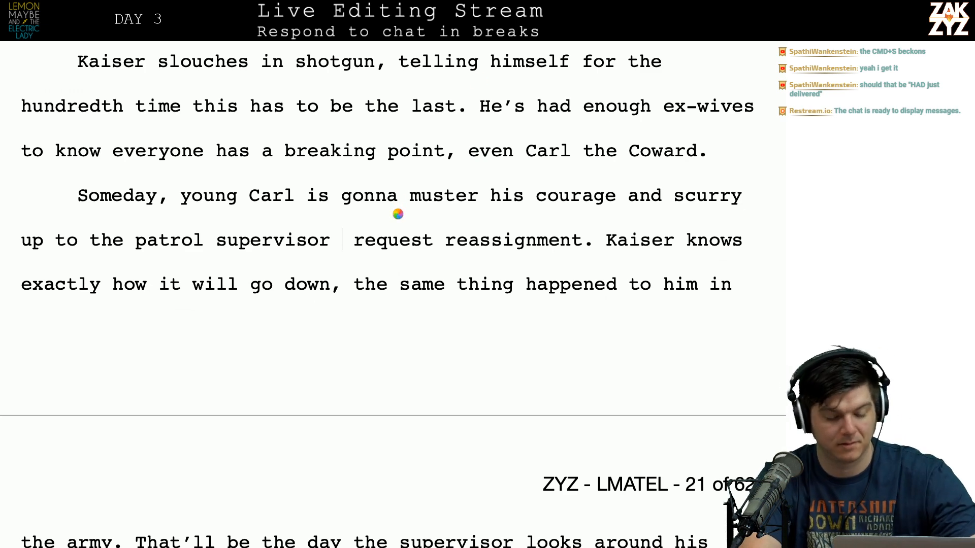
Force quit the unresponsive Pages application and ignore the crash report.
key("super+Tab")
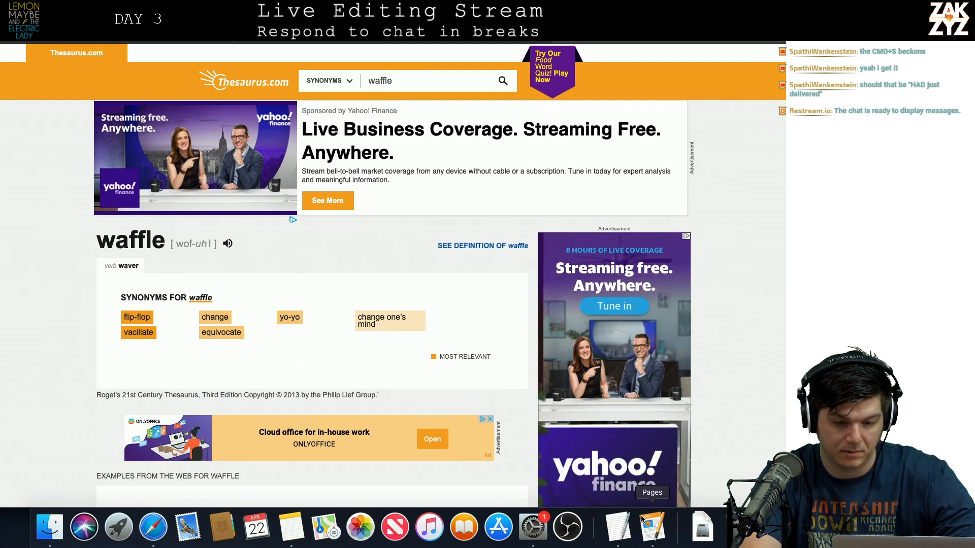
key("super+Tab")
key("super+Tab")
key("super+Tab")
key("super+Tab")
key("super+Tab")
key("super+Tab")
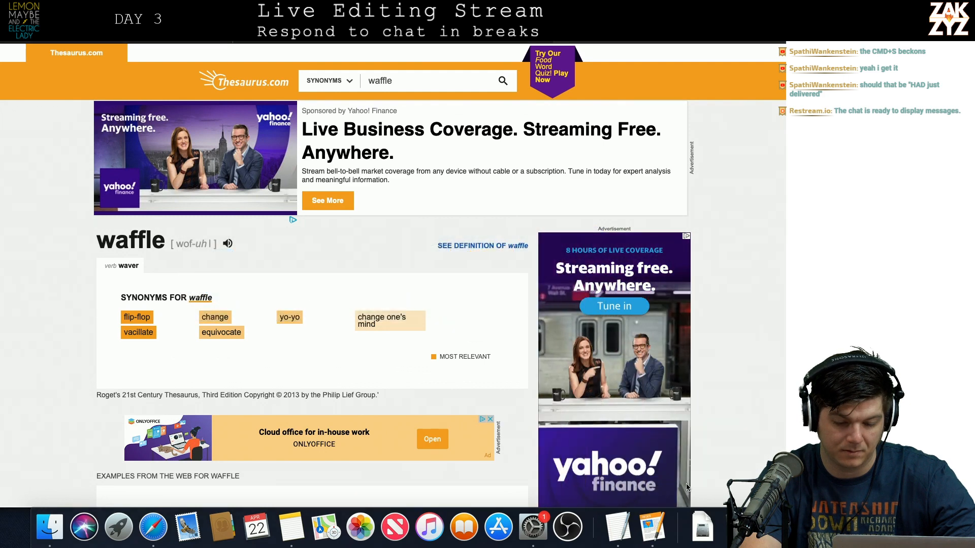
right_click(657, 527)
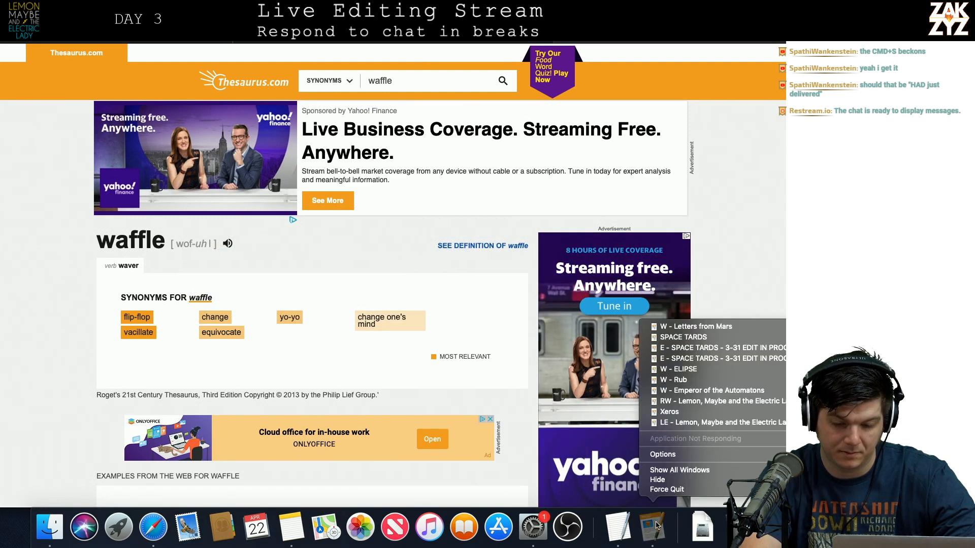
left_click(681, 496)
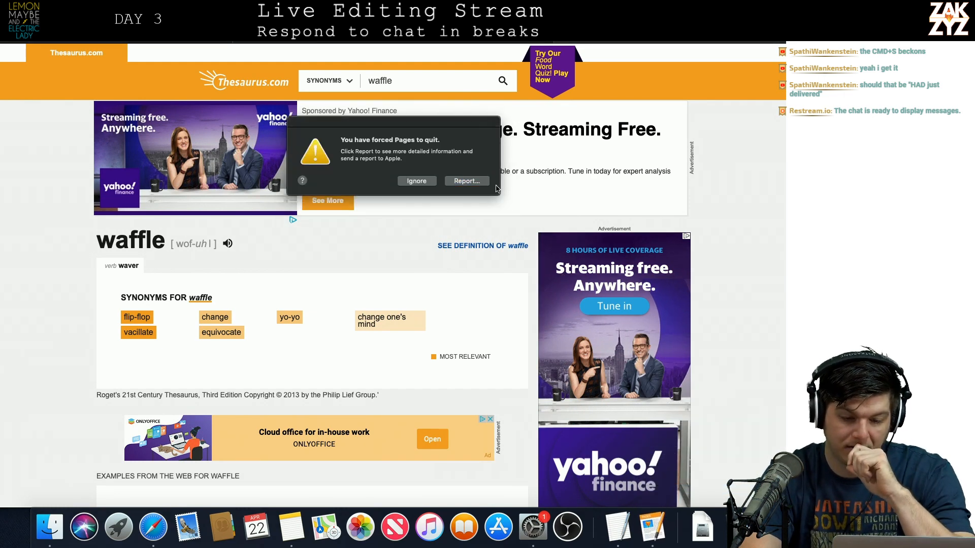
left_click(425, 182)
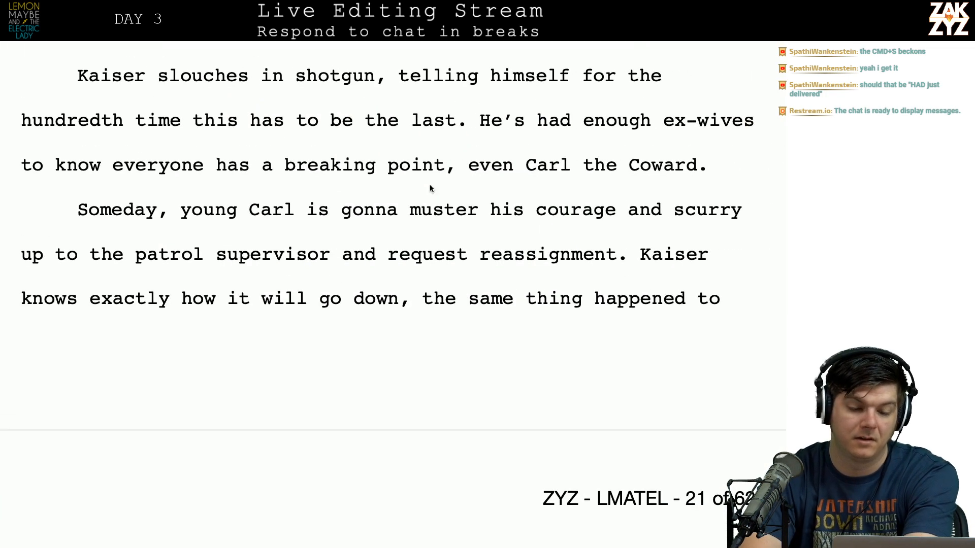
Recheck the reopened manuscript from the patrol car and dynamic duo sentences down to the paragraph about requesting reassignment.
scroll(449, 217, "up", 1)
left_click(448, 222)
scroll(448, 221, "up", 8)
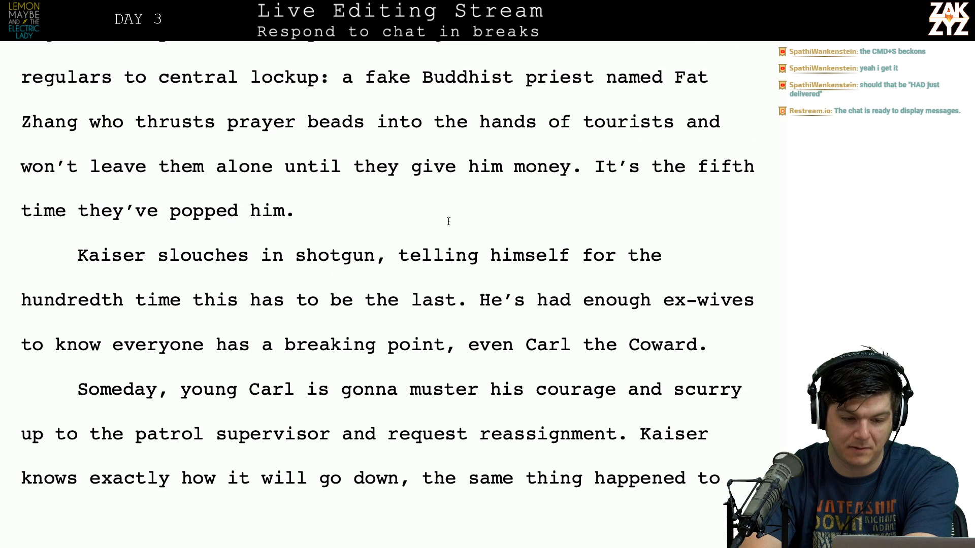
scroll(448, 222, "up", 4)
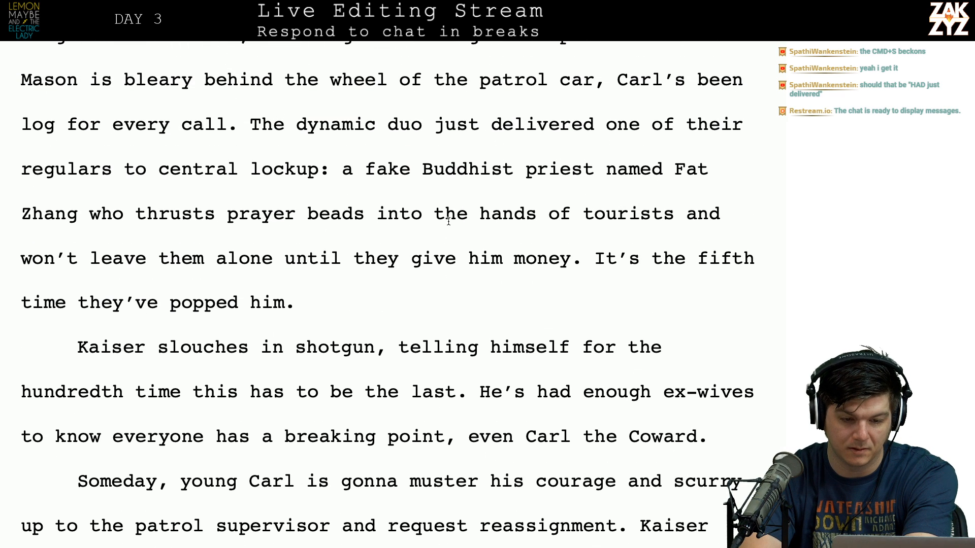
scroll(448, 221, "down", 5)
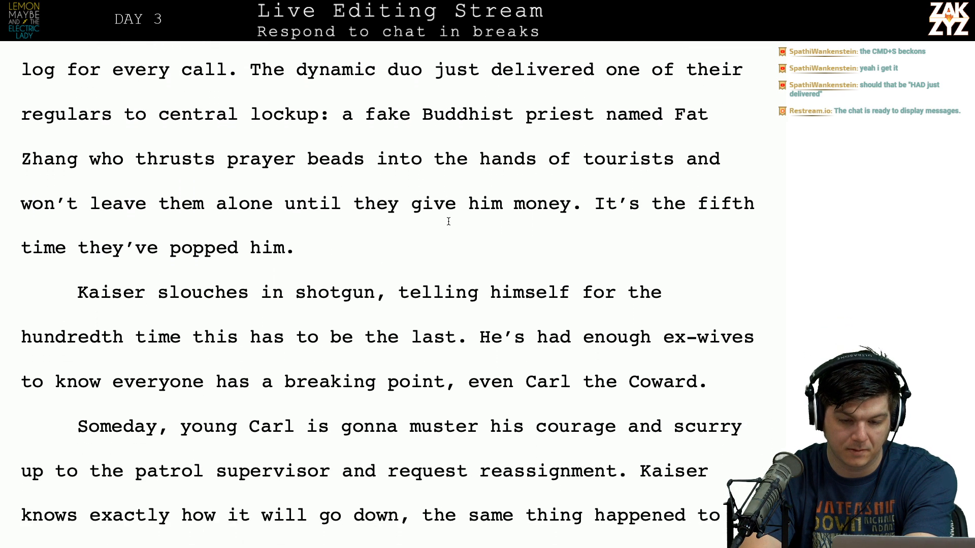
scroll(448, 222, "down", 4)
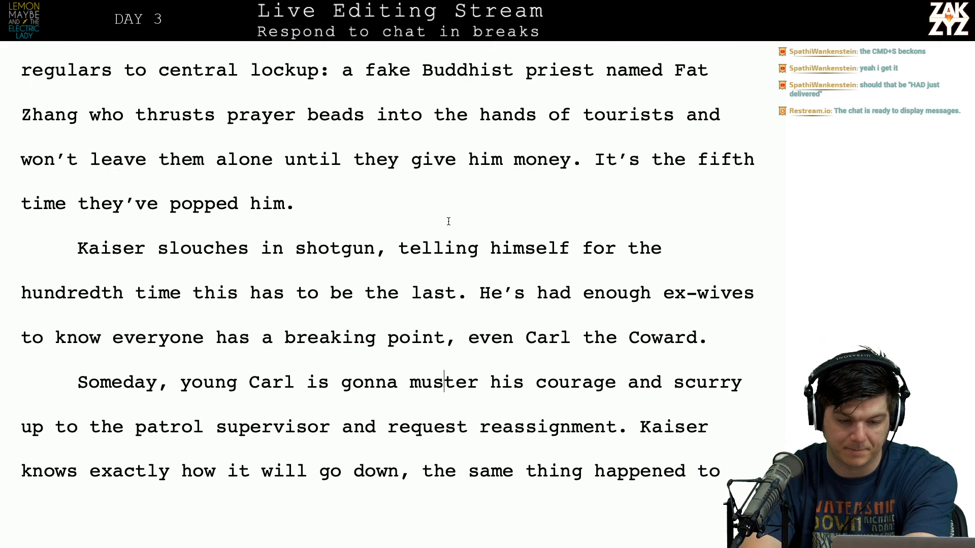
scroll(448, 222, "down", 2)
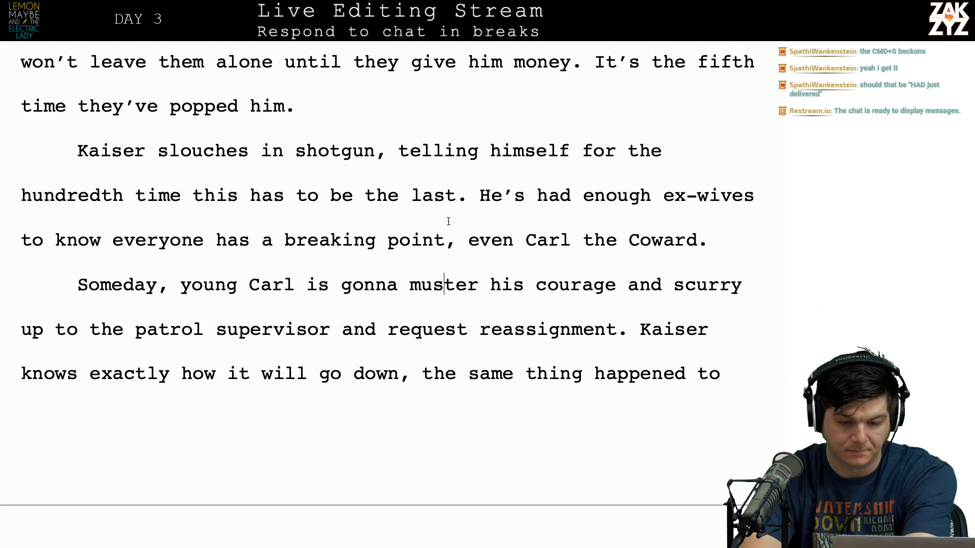
scroll(449, 222, "down", 4)
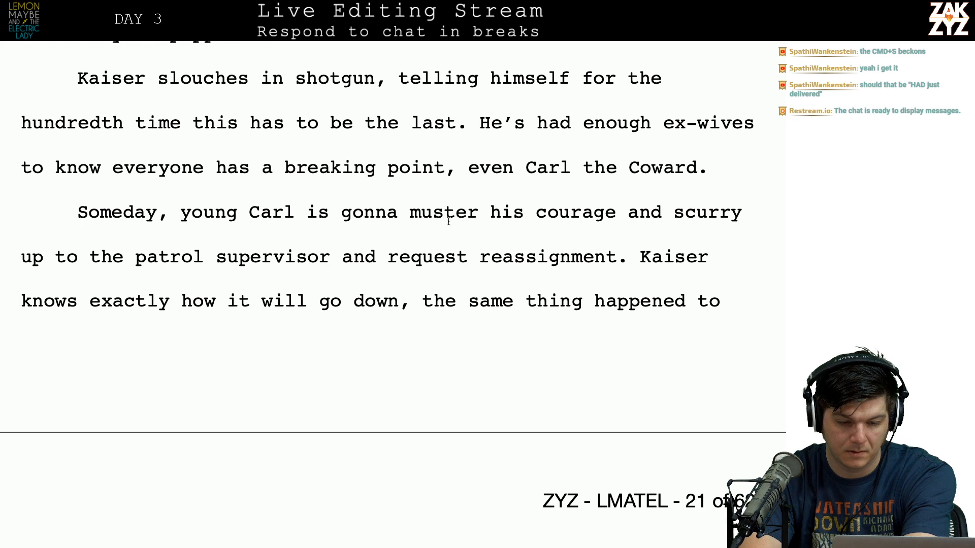
Replace "and" with "to" between "patrol supervisor" and "request reassignment" in the "Someday" paragraph.
left_click(448, 221)
left_click(369, 257)
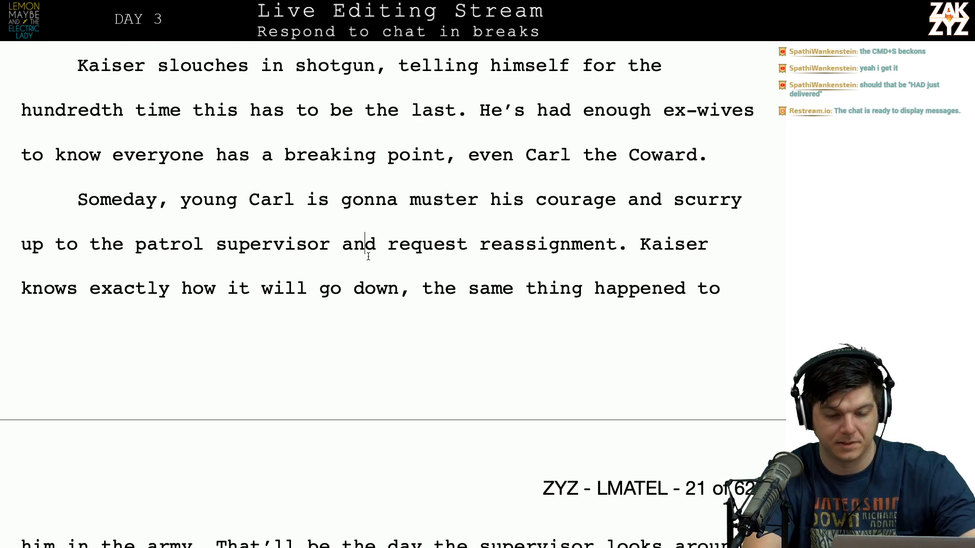
key("Right")
key("BackSpace")
key("BackSpace")
key("BackSpace")
type("r")
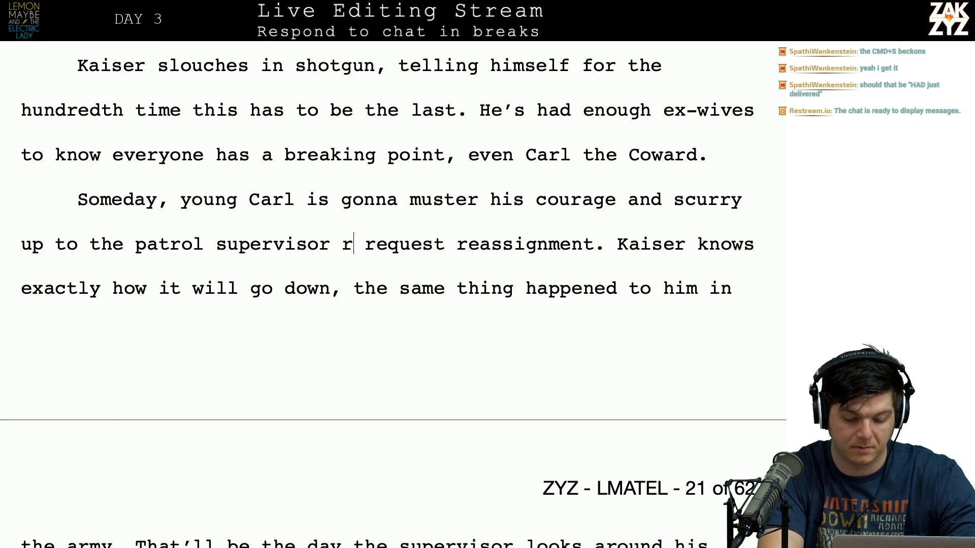
key("BackSpace")
type("to")
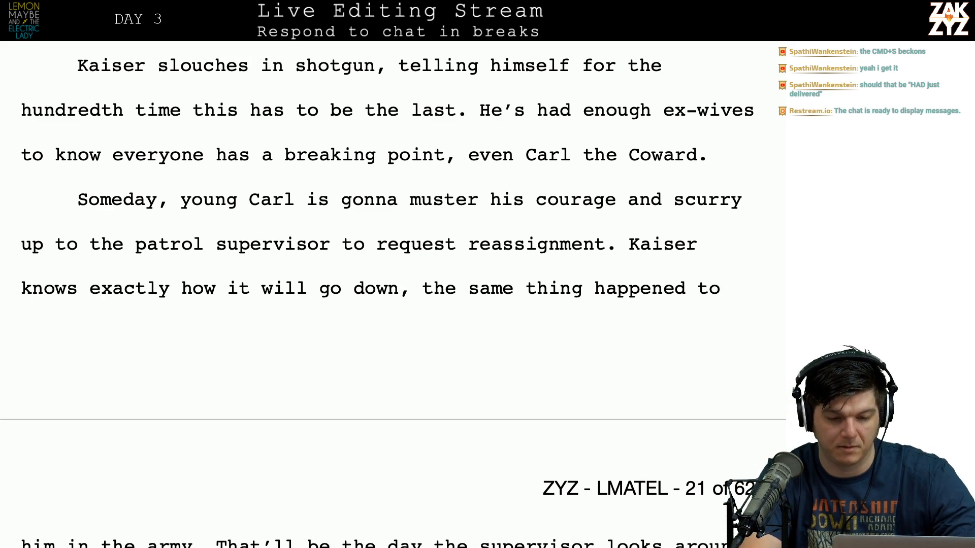
Reread the passage around the reassignment sentence and proofread on across the page break to "no savings and no severance".
scroll(337, 405, "up", 10)
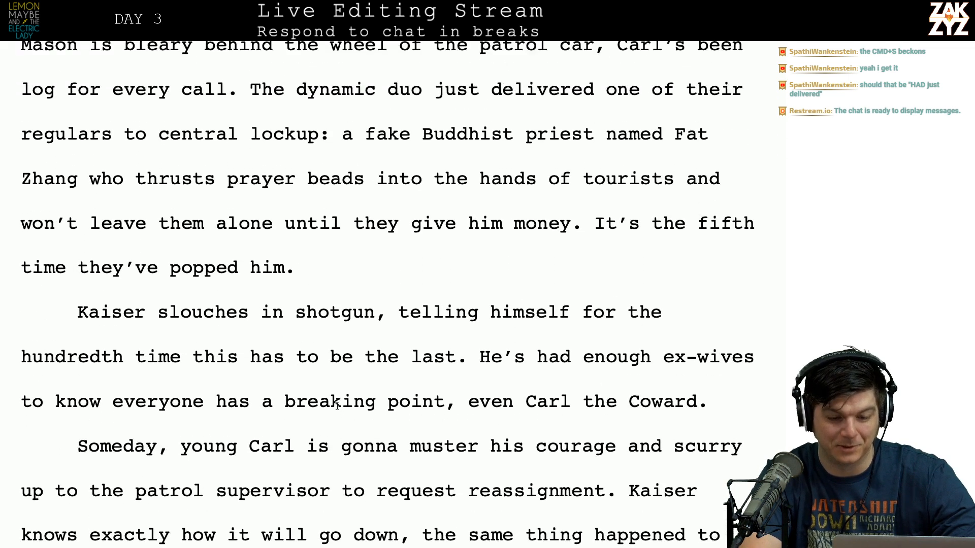
scroll(337, 406, "down", 9)
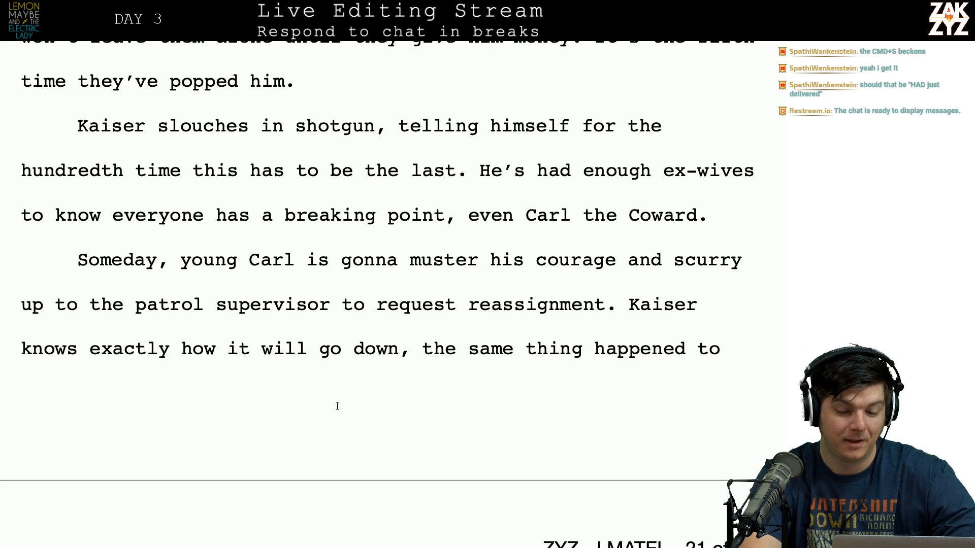
scroll(337, 409, "down", 1)
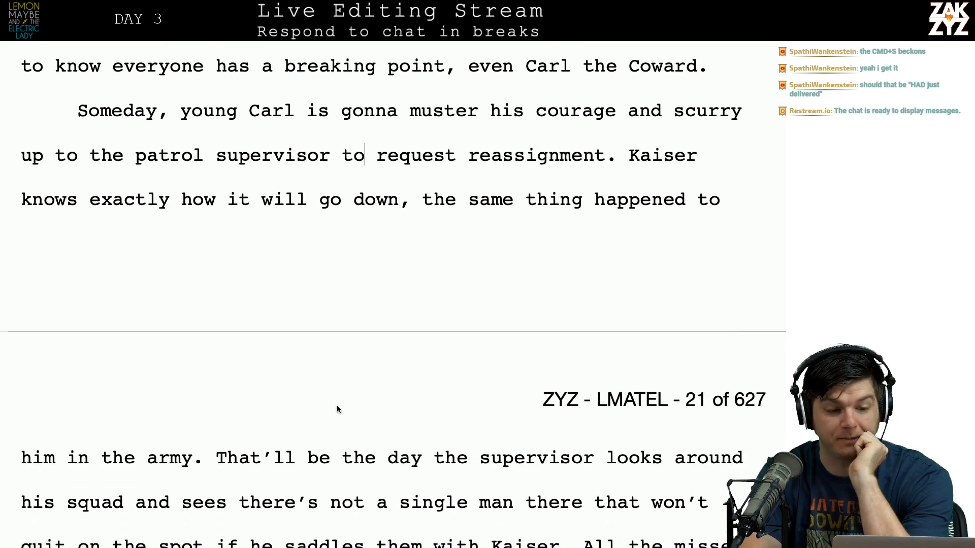
scroll(337, 407, "down", 1)
scroll(336, 409, "down", 1)
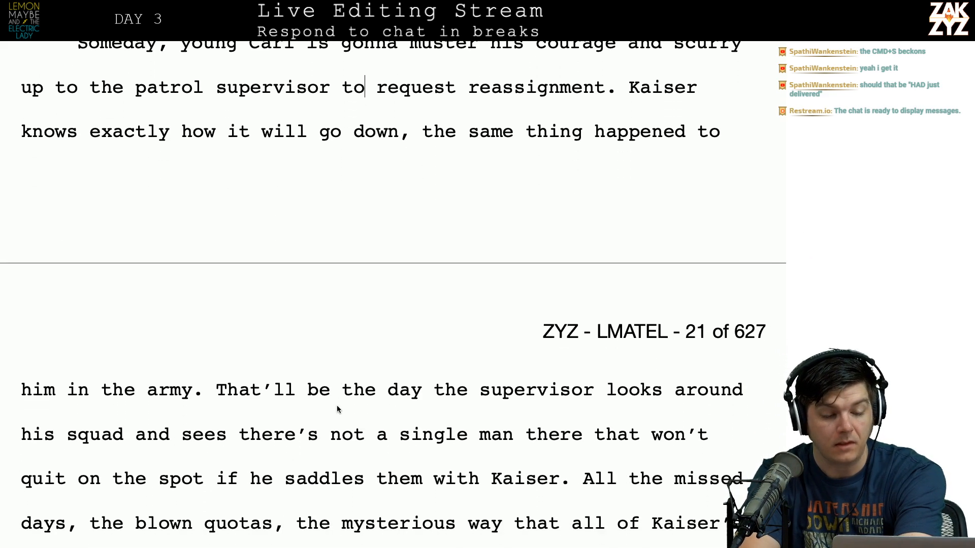
scroll(440, 272, "down", 1)
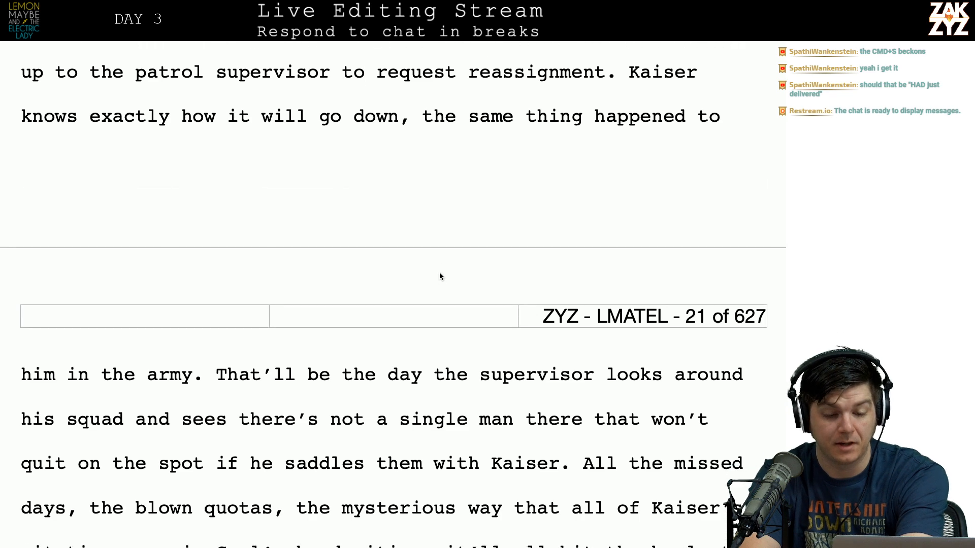
scroll(277, 366, "down", 2)
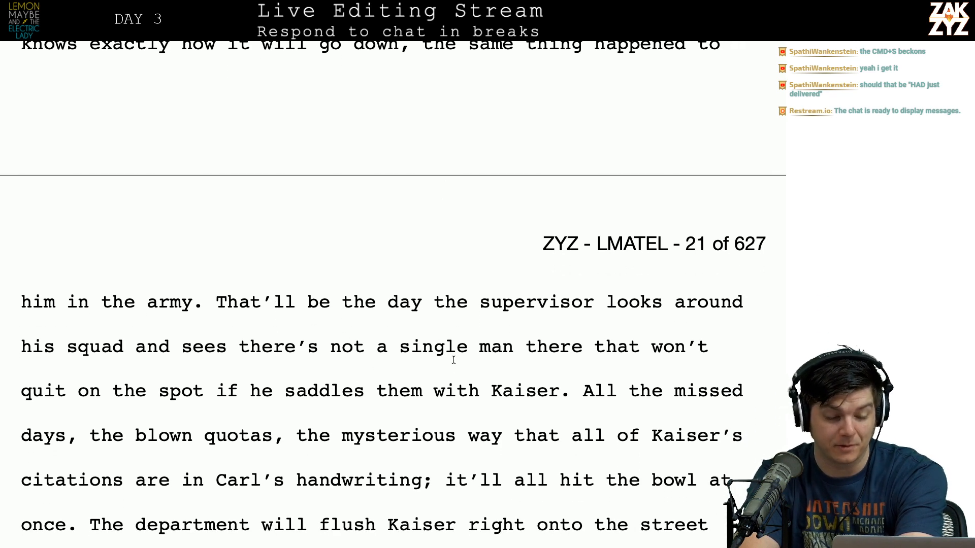
scroll(457, 373, "down", 1)
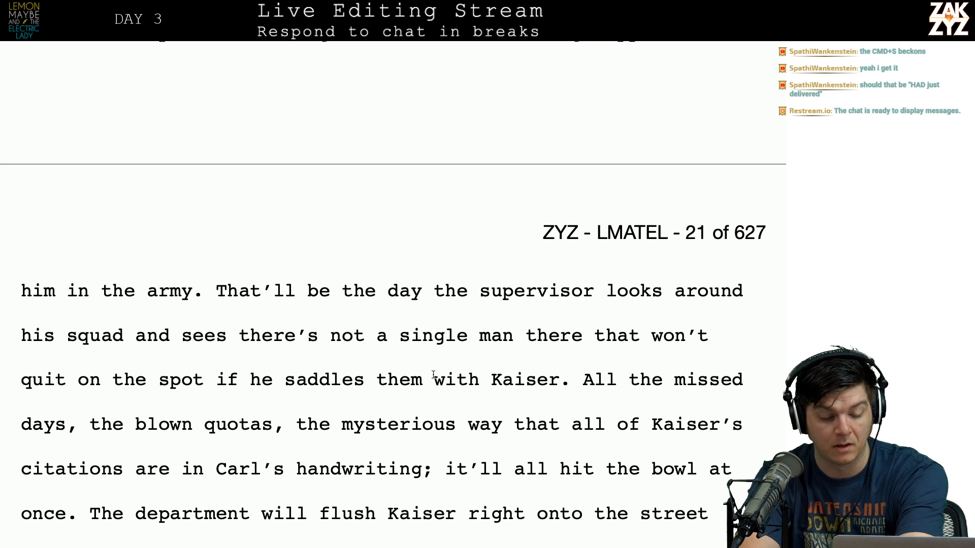
scroll(218, 427, "down", 5)
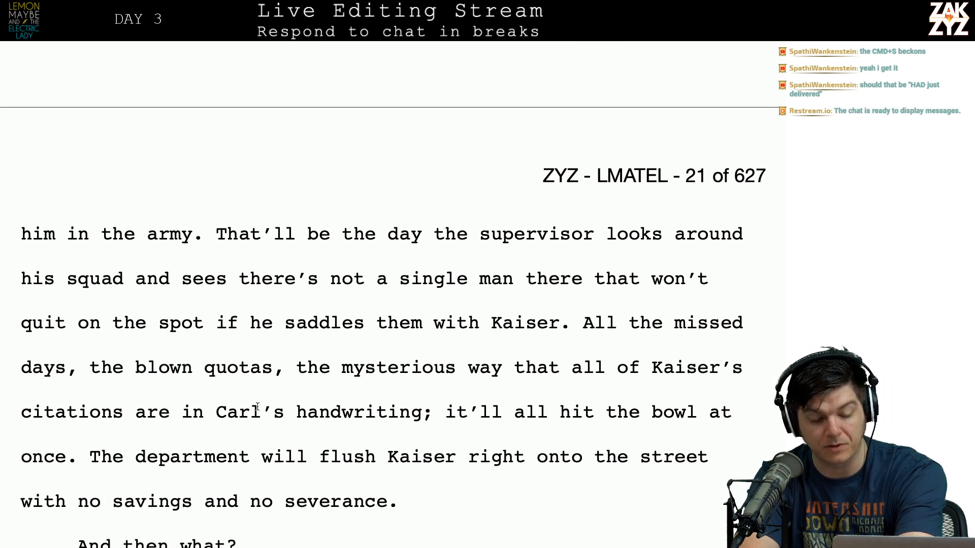
scroll(196, 418, "down", 2)
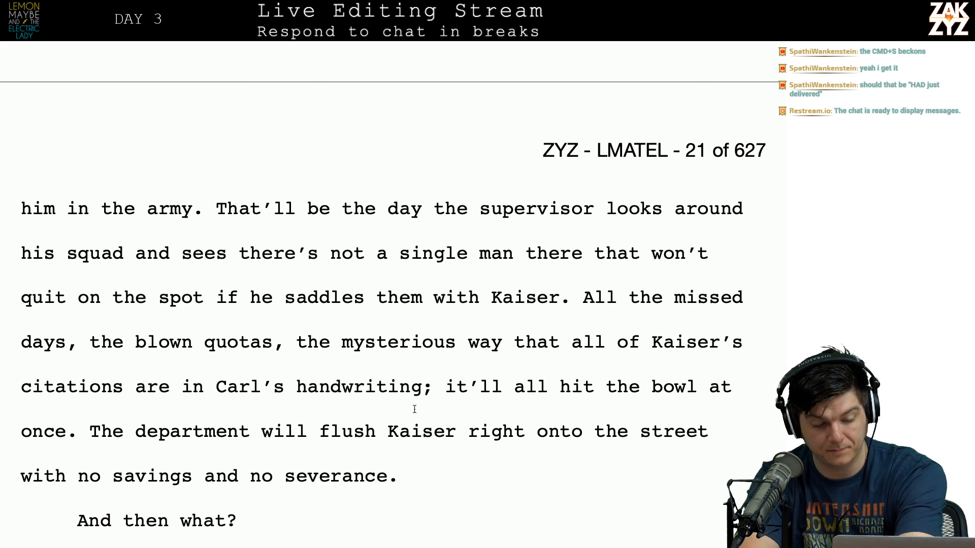
scroll(415, 409, "down", 5)
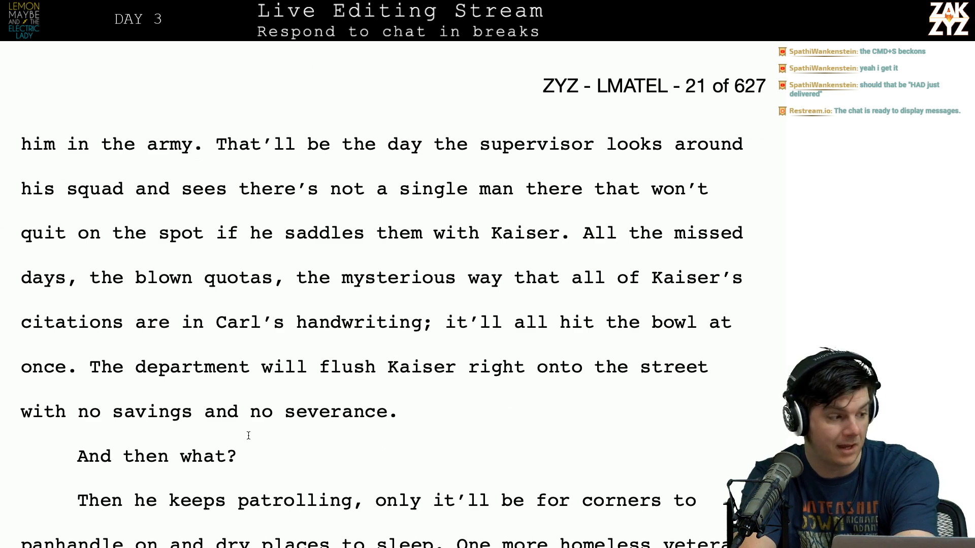
scroll(310, 427, "down", 3)
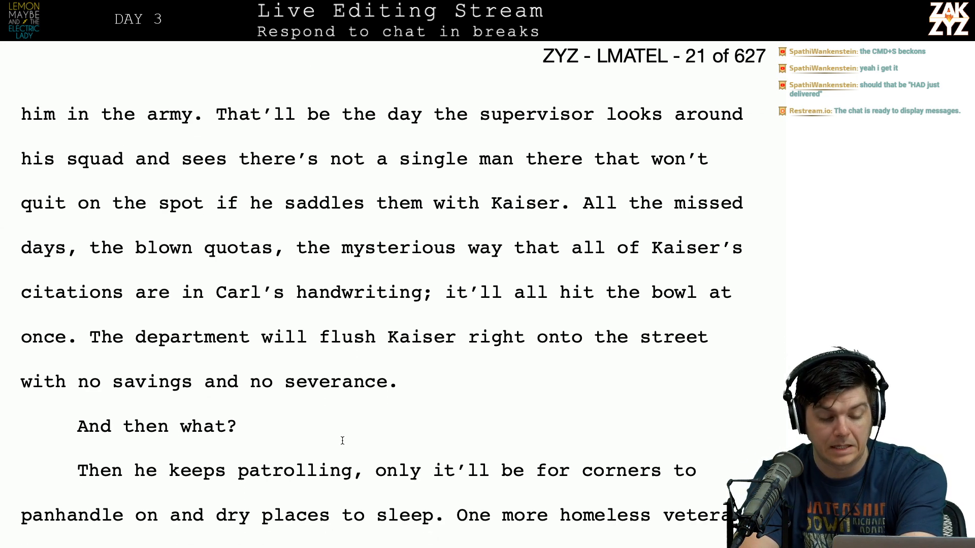
Proofread the paragraph starting "Then he keeps patrolling" through the resume and roadside bombs sentences to "can't even remember arresting".
scroll(334, 421, "down", 12)
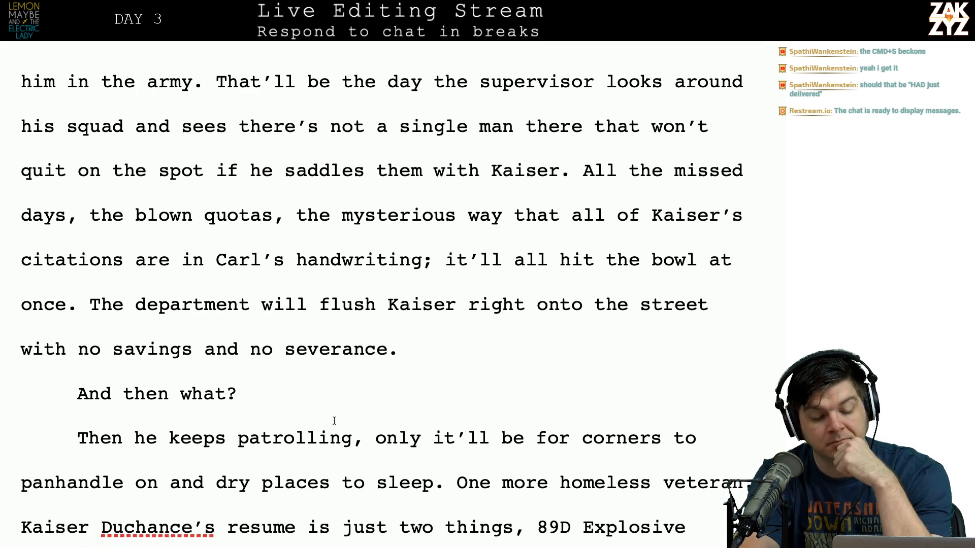
scroll(334, 421, "down", 4)
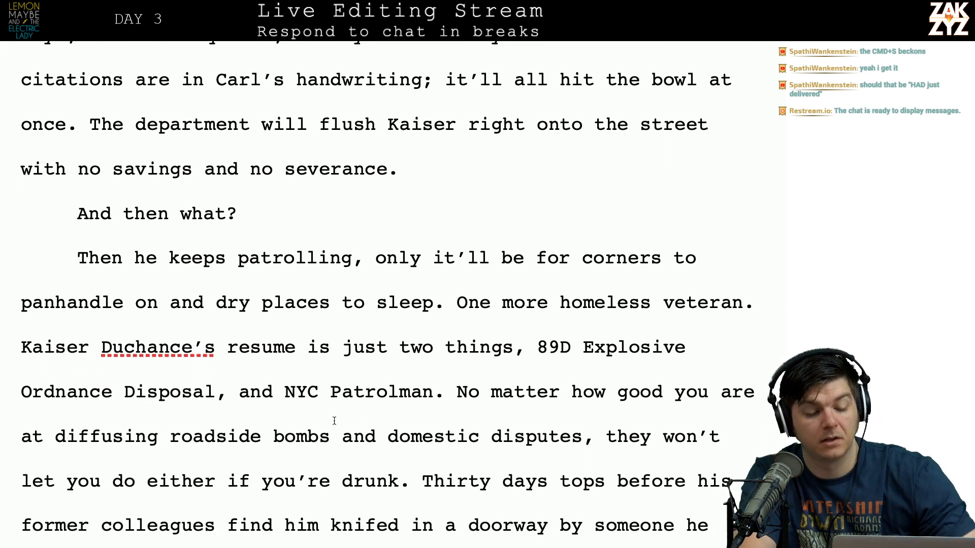
scroll(334, 421, "down", 1)
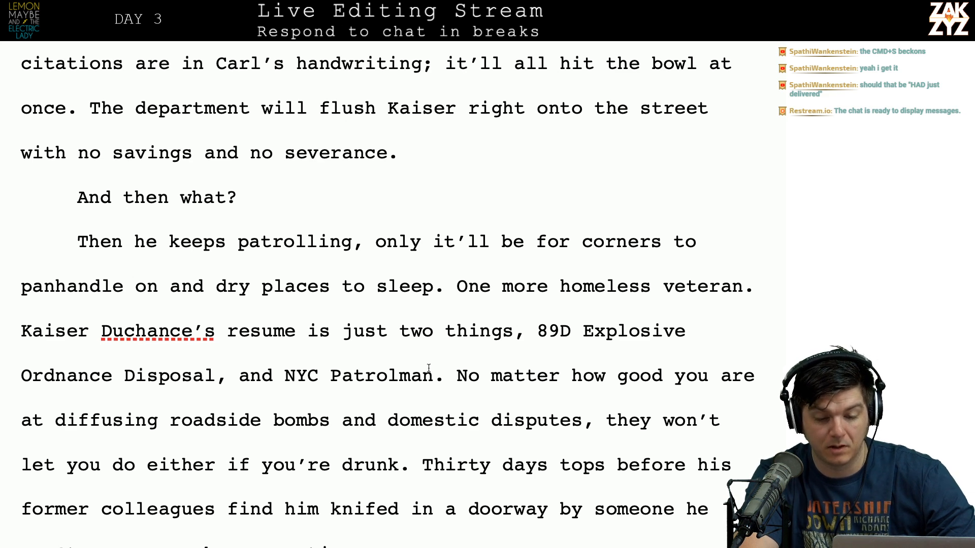
scroll(429, 368, "down", 3)
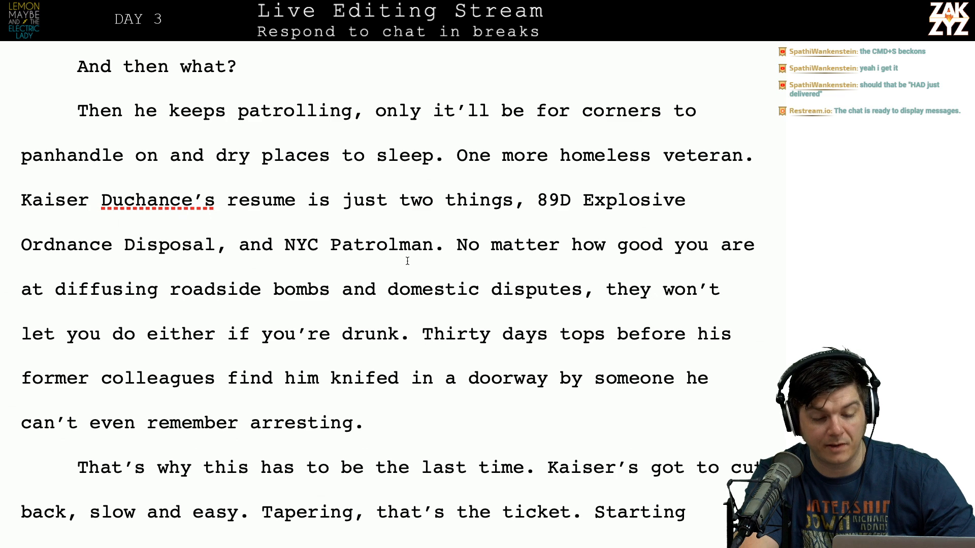
scroll(414, 229, "down", 1)
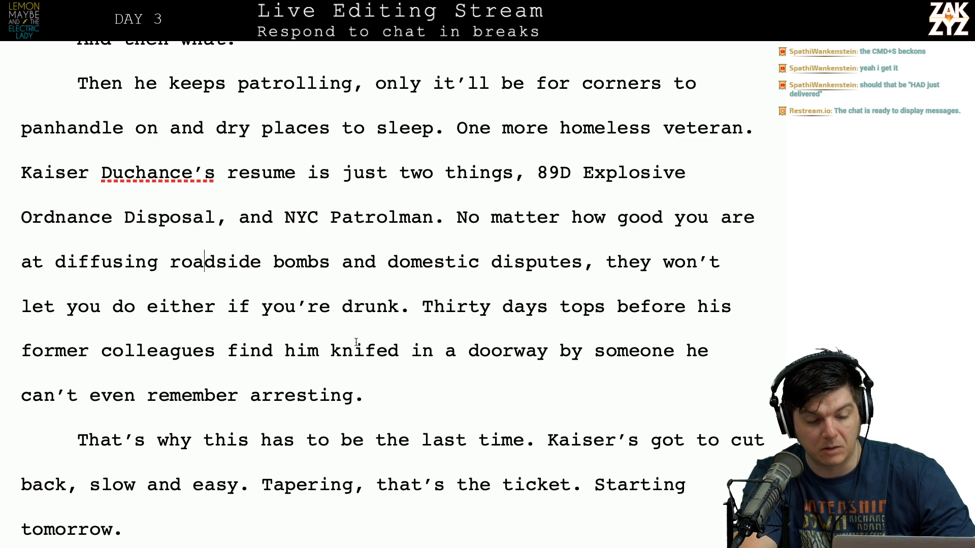
scroll(356, 343, "down", 3)
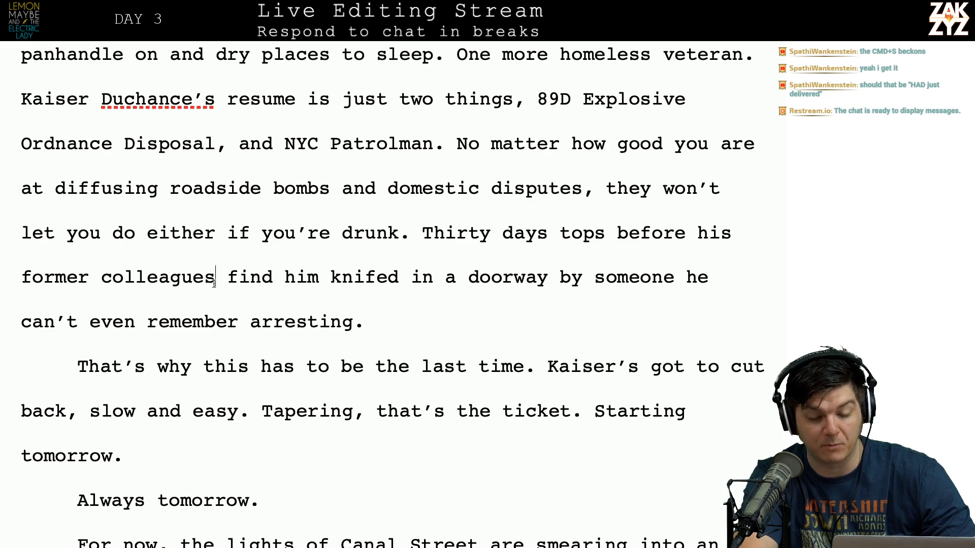
scroll(213, 284, "down", 5)
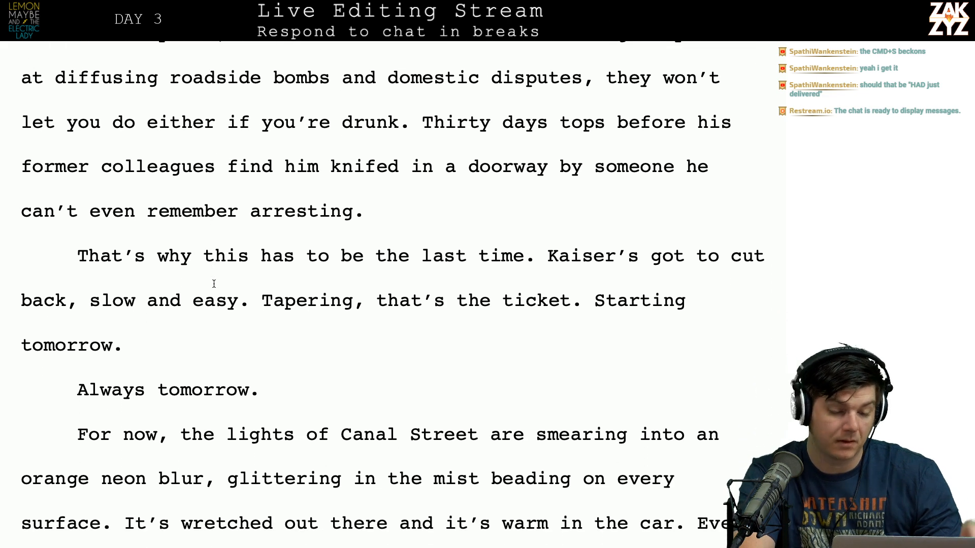
Proofread from "That's why this has to be the last time" through the Canal Street lights paragraph to page 22.
scroll(214, 283, "down", 1)
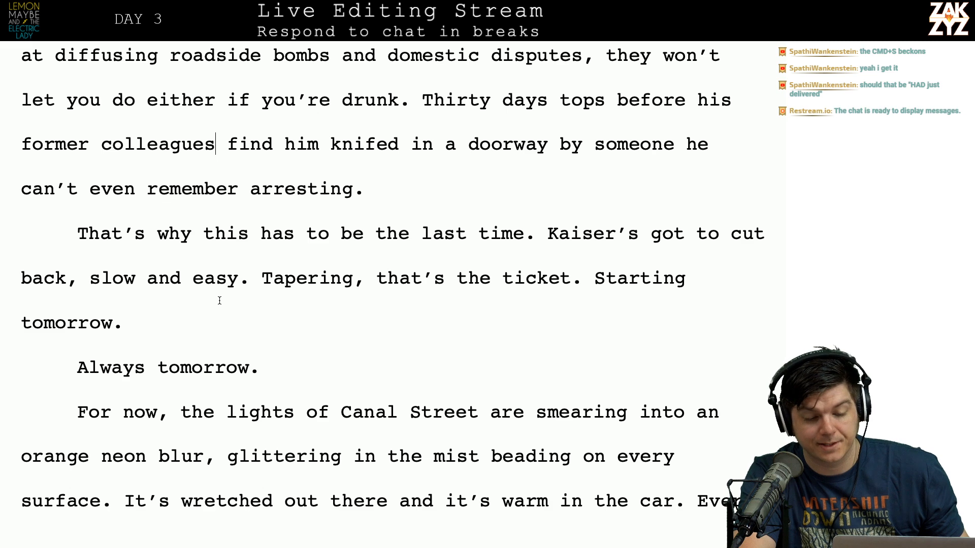
scroll(219, 301, "down", 1)
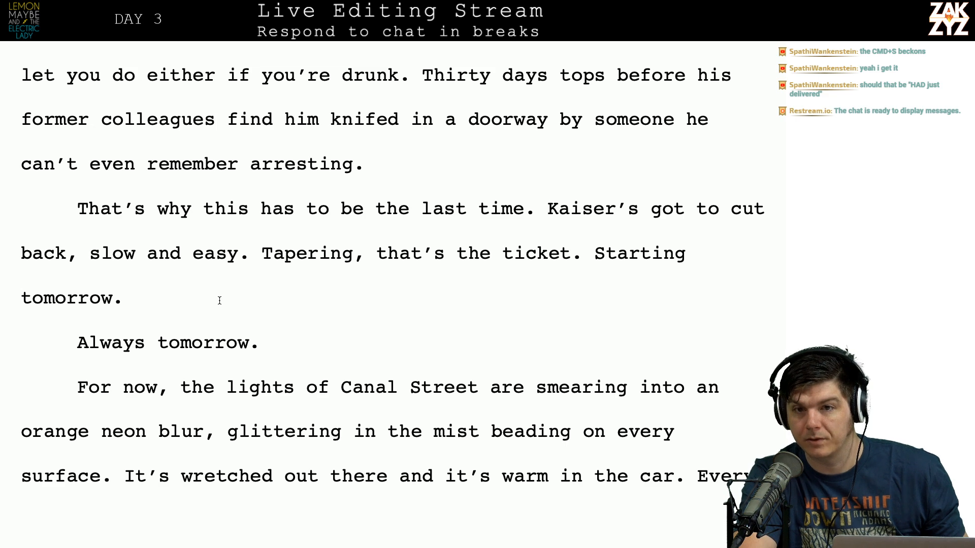
scroll(259, 326, "down", 5)
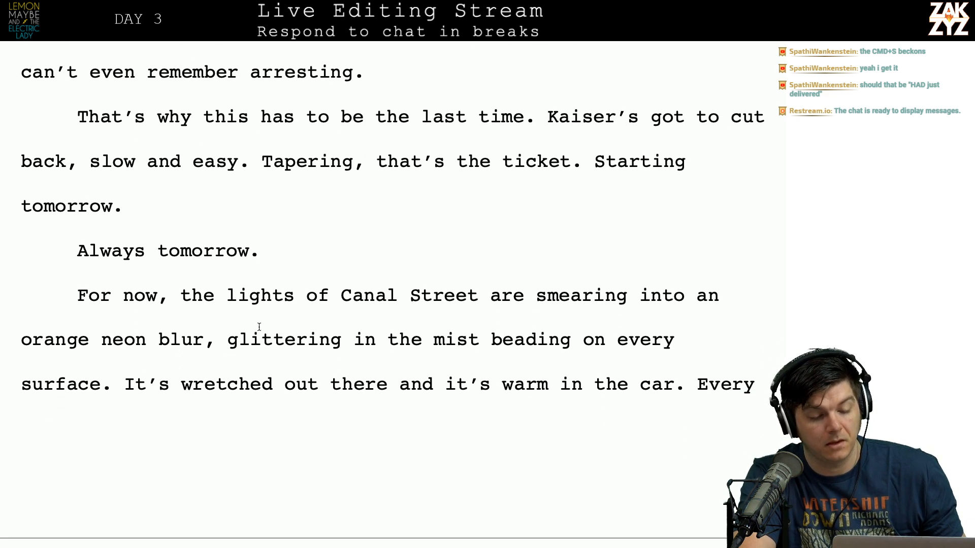
scroll(259, 327, "down", 1)
scroll(259, 326, "down", 1)
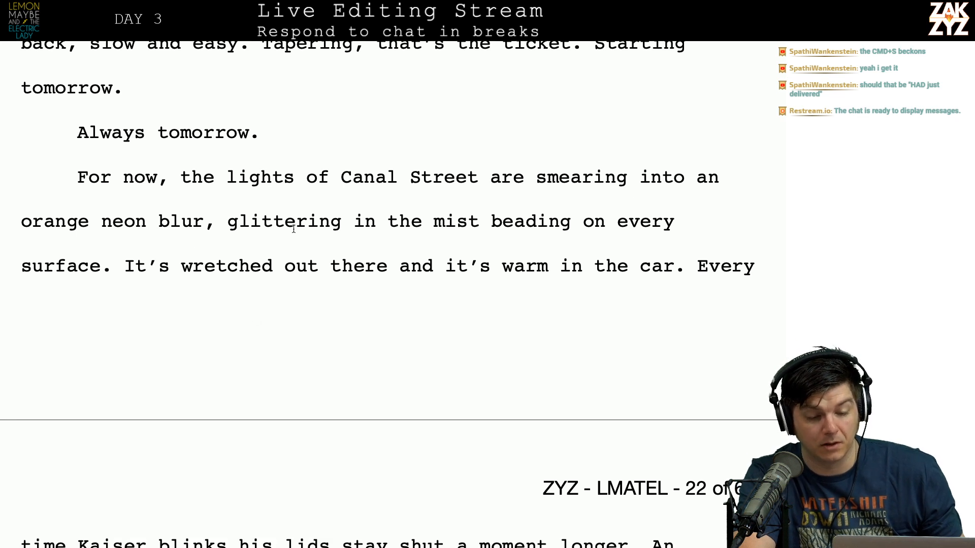
scroll(299, 245, "down", 1)
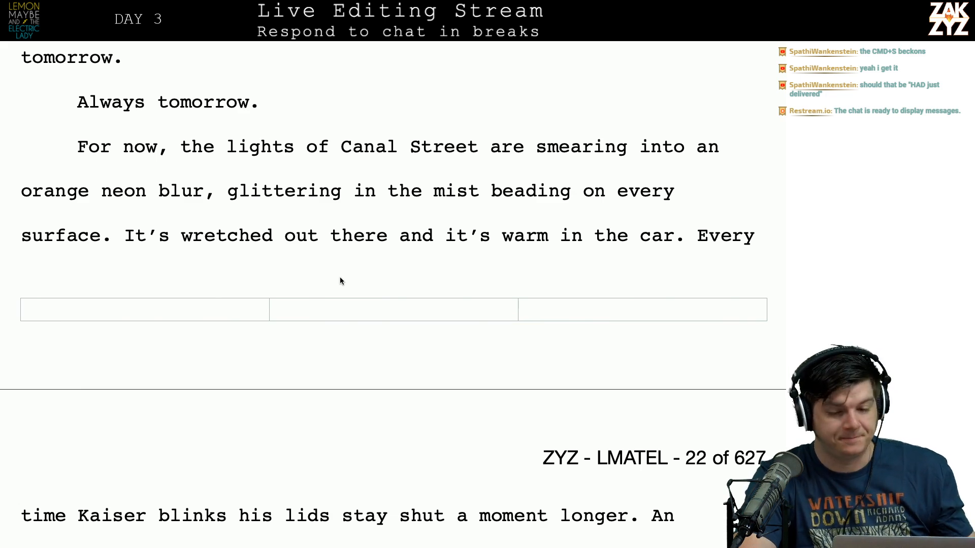
scroll(339, 276, "down", 2)
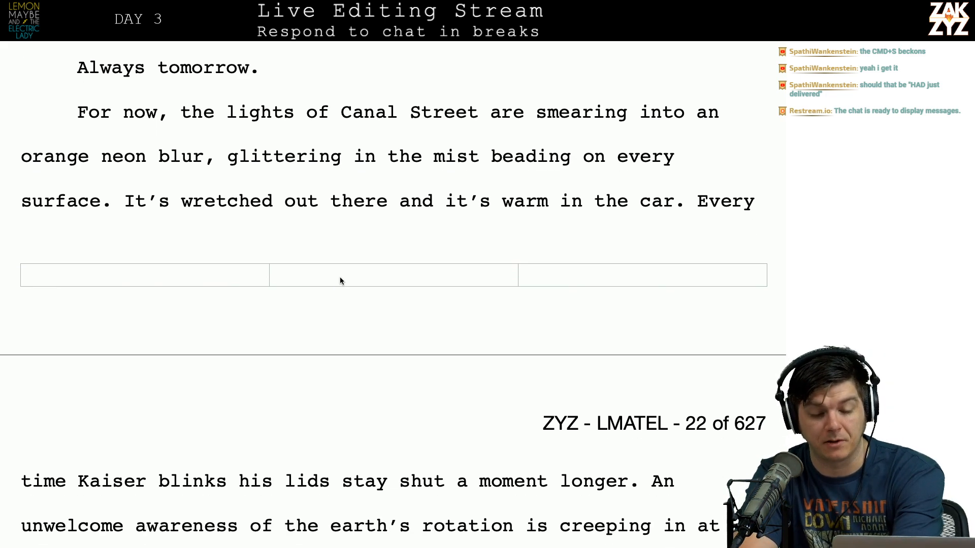
scroll(492, 268, "down", 3)
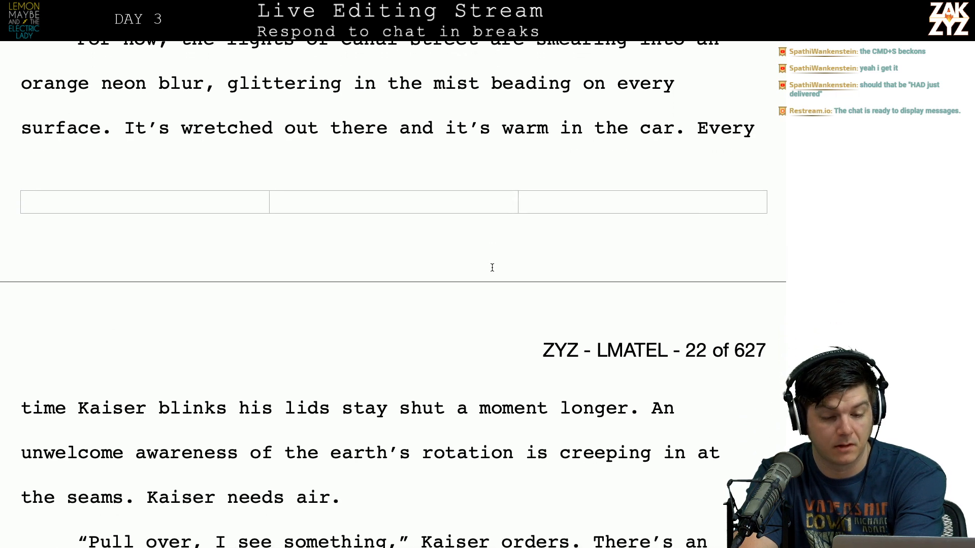
Change "lids" to "eyelids" in the sentence about Kaiser blinking at the start of page 22.
scroll(492, 268, "down", 4)
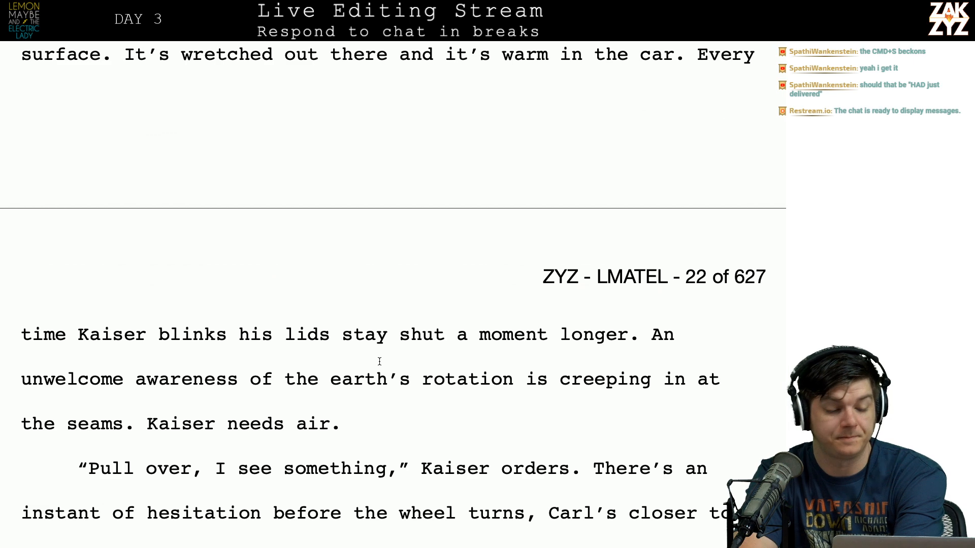
scroll(379, 361, "down", 3)
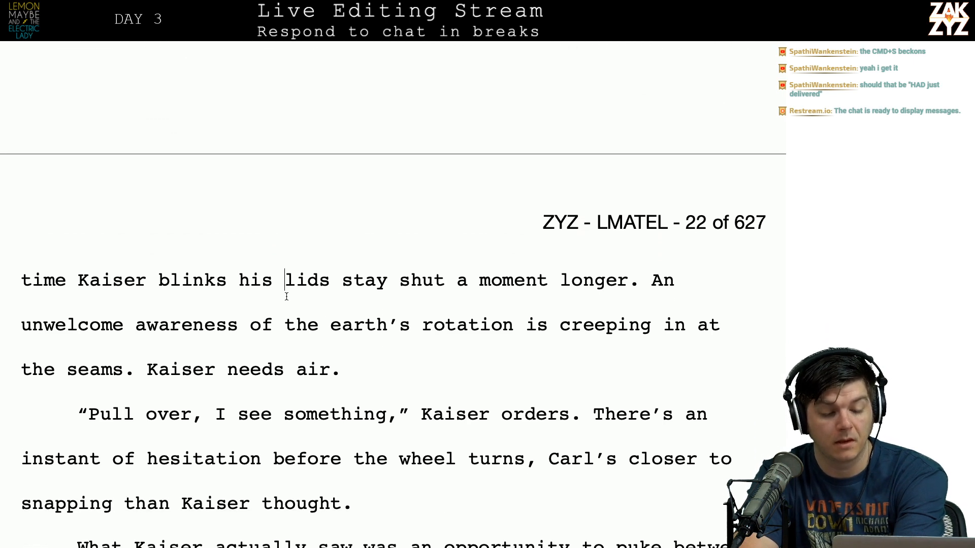
left_click(285, 296)
type("eye")
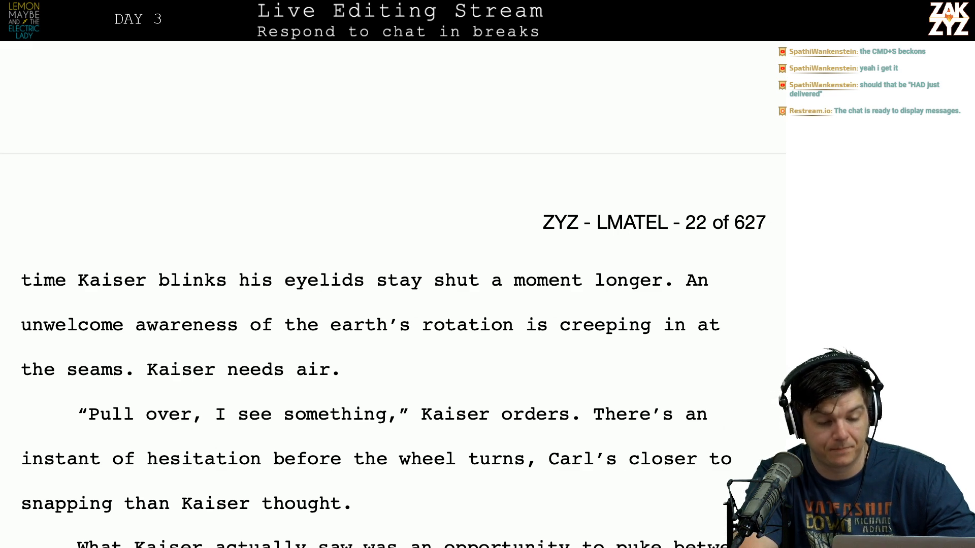
Replace "Kaiser" with "He" in the sentence ending "needs air".
scroll(393, 348, "down", 4)
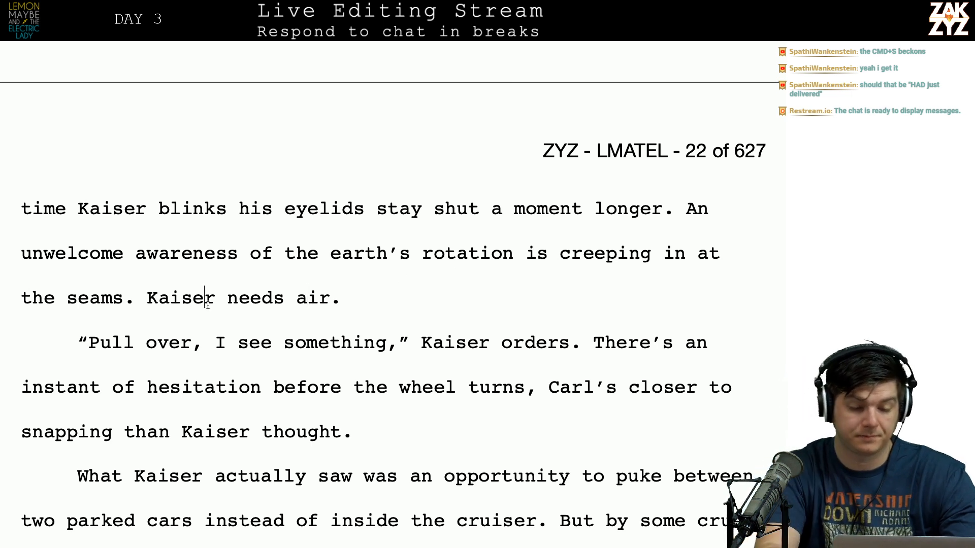
key("Right")
key("BackSpace")
key("BackSpace")
key("BackSpace")
key("BackSpace")
key("BackSpace")
key("BackSpace")
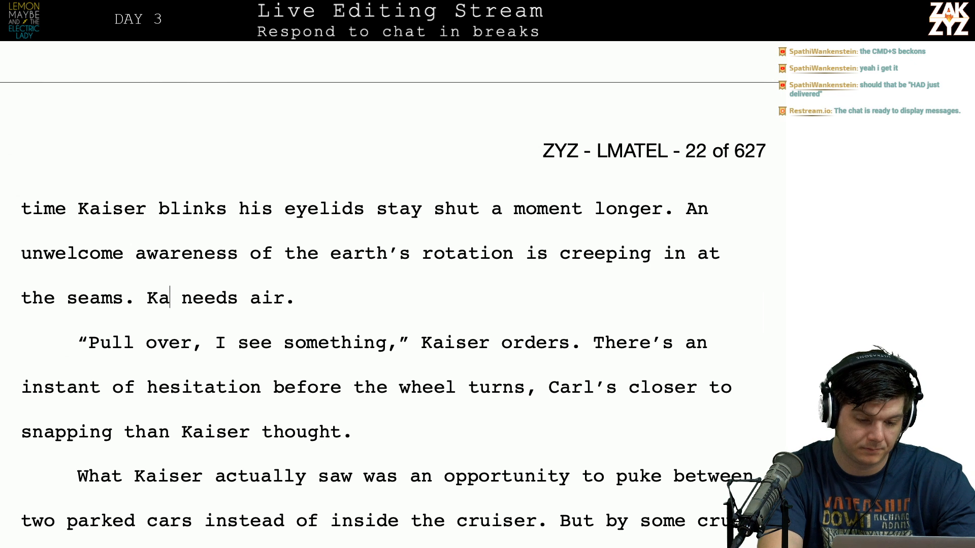
type("He")
Proofread from the "Pull over, I see something" dialogue through the disturbance sentence to "People are shouting".
left_click(191, 343)
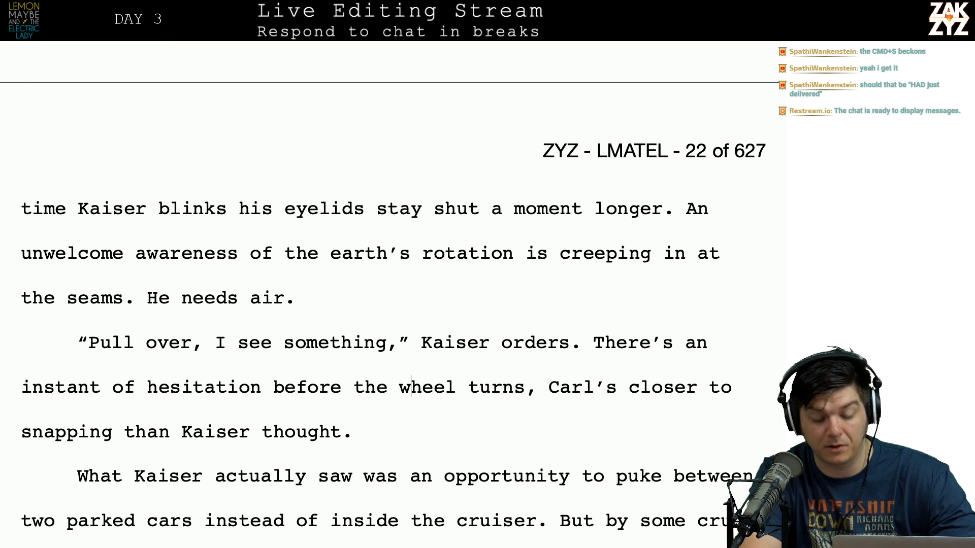
key("Right")
key("Right")
key("Right")
key("Right")
key("Right")
key("Right")
key("Right")
key("Right")
key("Right")
key("Right")
key("Right")
key("Right")
key("Down")
key("Right")
key("Down")
key("Down")
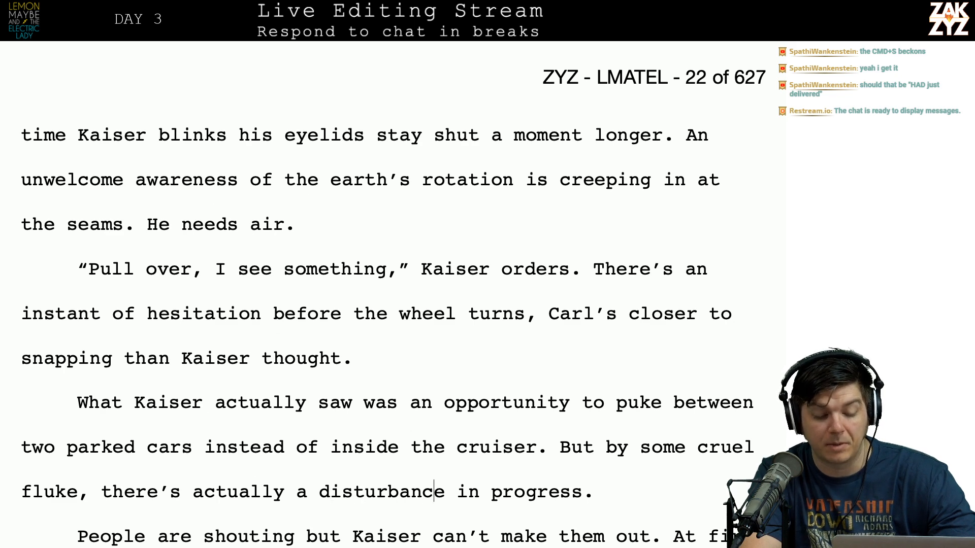
key("Right")
key("Right")
key("Right")
key("Down")
key("Right")
key("Right")
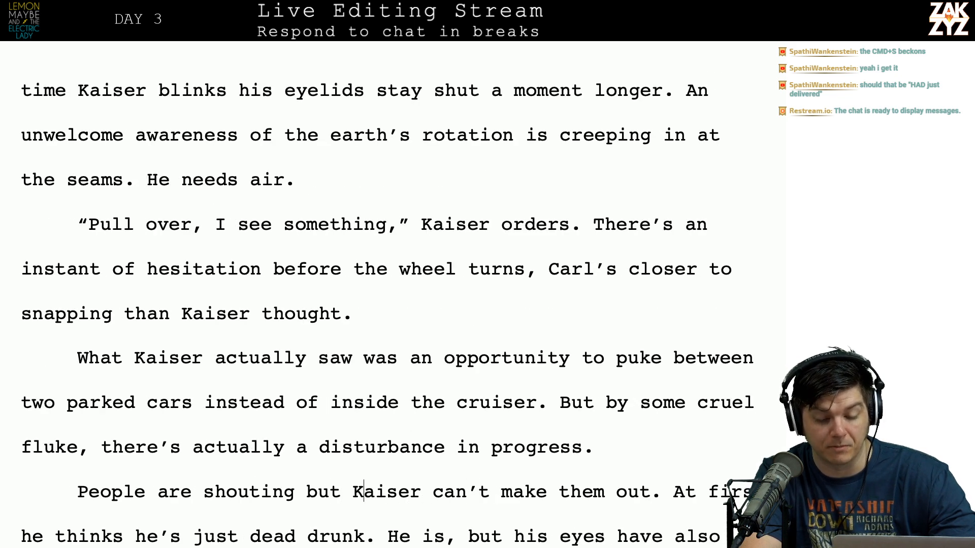
Try inserting "strange" before "cruel fluke" in the sentence starting "But by some".
key("Up")
key("Right")
key("Right")
key("Right")
key("Right")
key("Right")
key("Right")
key("Right")
key("Right")
key("Right")
key("Right")
key("Right")
key("Right")
key("Right")
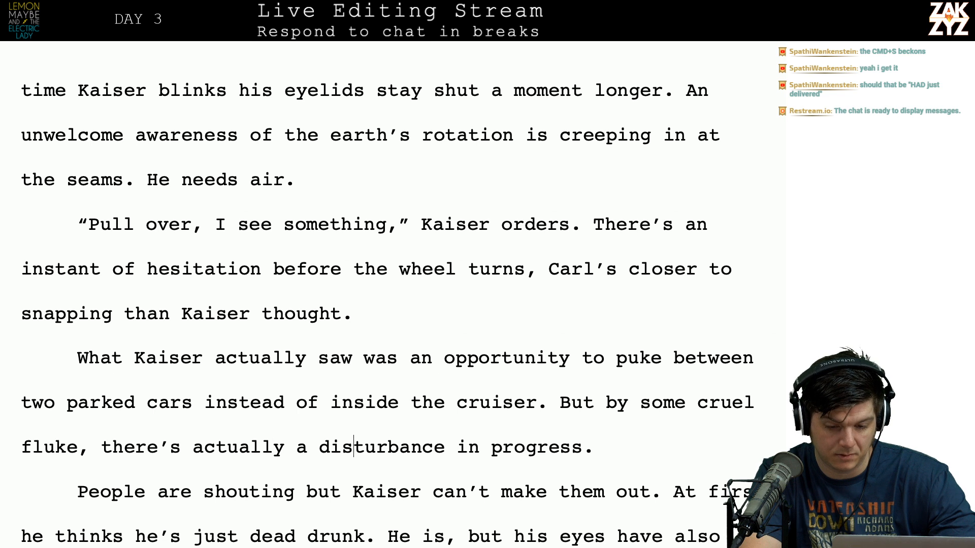
key("Right")
key("Right")
key("Right")
key("Right")
key("Right")
key("Right")
key("Right")
key("Right")
key("Right")
key("Right")
key("Right")
key("Right")
key("Up")
key("Right")
key("Right")
key("Right")
key("Right")
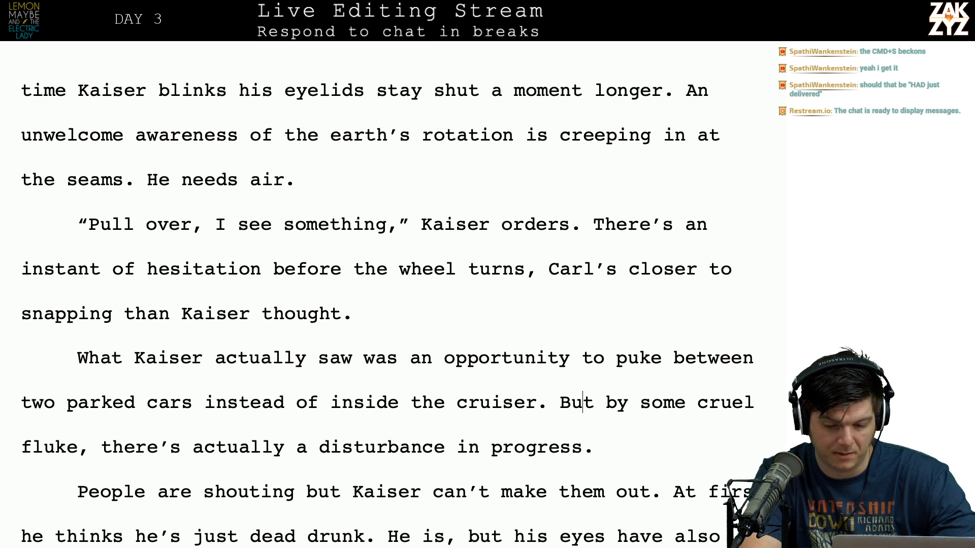
key("Right")
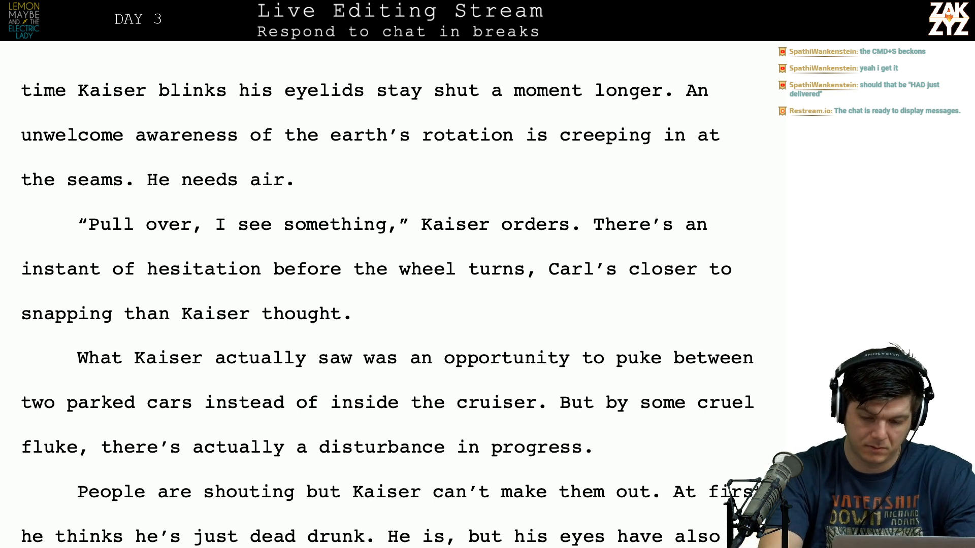
key("shift+Right")
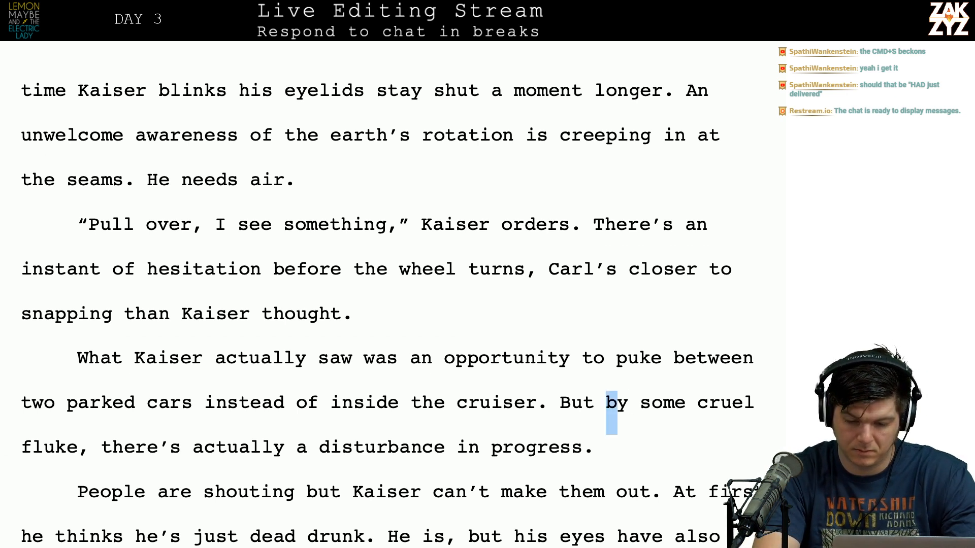
key("Right")
key("Right")
key("Right")
key("shift+Right")
key("shift+Right")
key("shift+Right")
key("Right")
key("Right")
key("Right")
type("strange c")
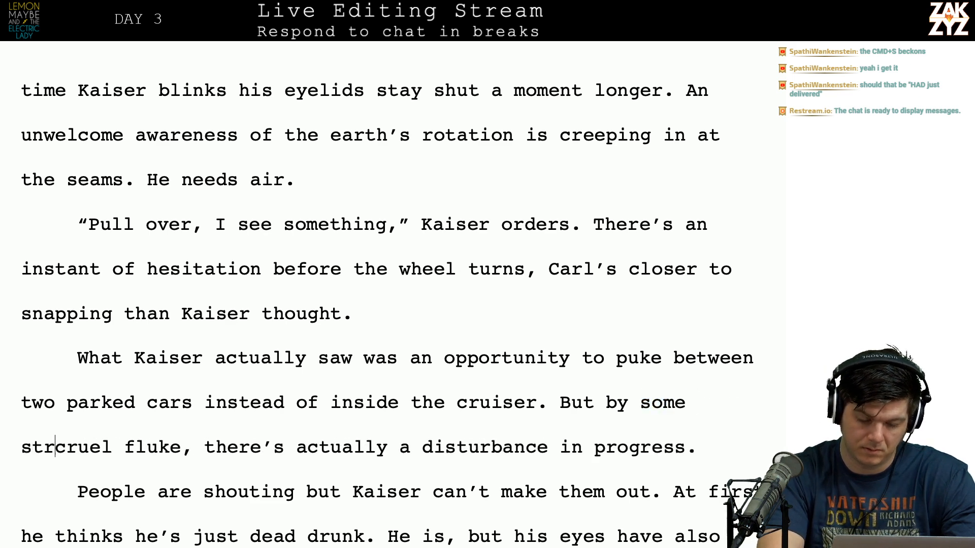
Remove the inserted "strange" and delete "by some" before "cruel fluke".
key("BackSpace")
key("BackSpace")
key("BackSpace")
key("BackSpace")
key("BackSpace")
key("BackSpace")
key("BackSpace")
key("BackSpace")
key("BackSpace")
key("BackSpace")
key("BackSpace")
key("BackSpace")
key("BackSpace")
key("BackSpace")
key("BackSpace")
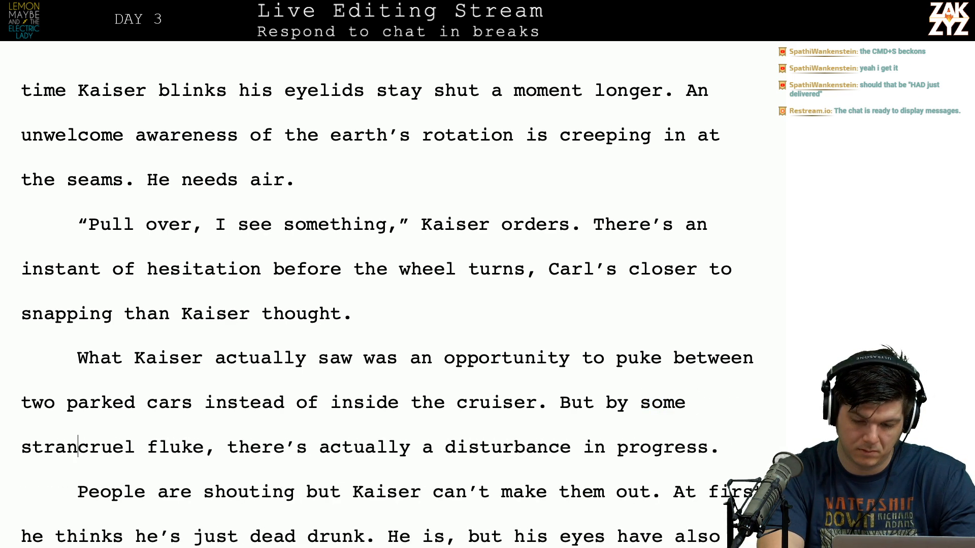
key("BackSpace")
key("BackSpace")
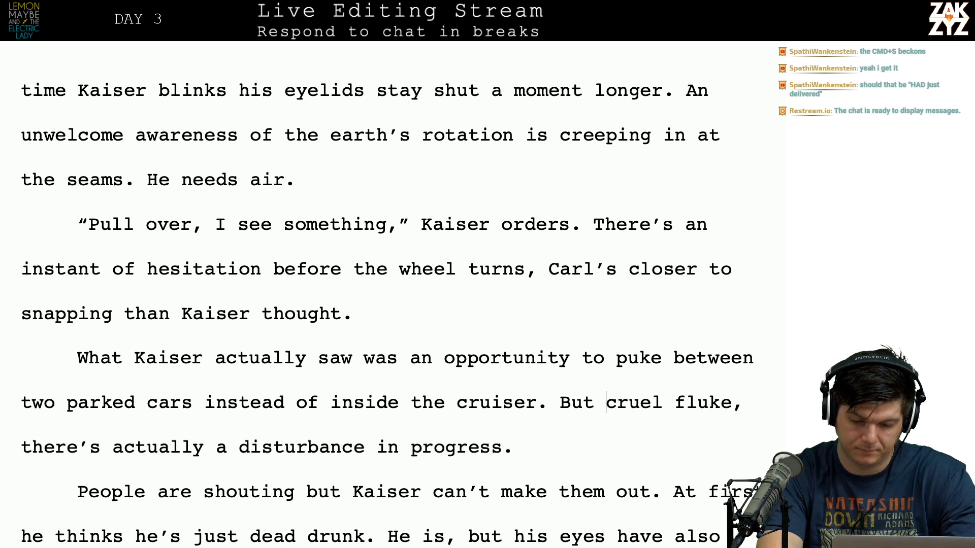
type("it just")
key("BackSpace")
key("BackSpace")
key("BackSpace")
key("BackSpace")
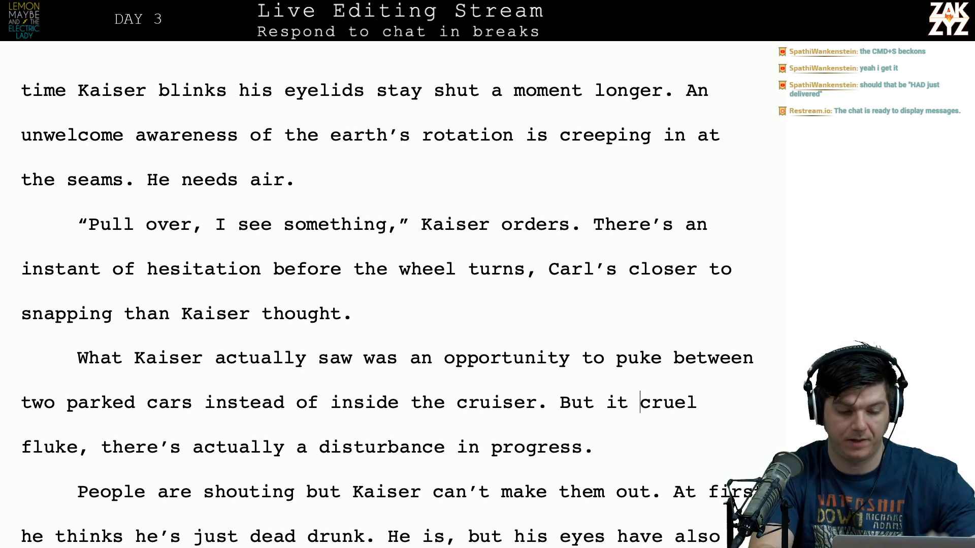
Replace the wording between "But" and the comma with "just his luck" in the disturbance sentence.
key("Right")
key("Right")
key("Right")
key("Right")
key("Right")
key("Right")
key("Right")
key("Right")
key("Right")
key("Right")
key("Right")
key("Right")
key("Left")
key("BackSpace")
key("BackSpace")
key("BackSpace")
key("BackSpace")
key("BackSpace")
key("BackSpace")
key("BackSpace")
key("BackSpace")
key("BackSpace")
key("BackSpace")
key("BackSpace")
key("BackSpace")
key("BackSpace")
key("BackSpace")
type("just his l")
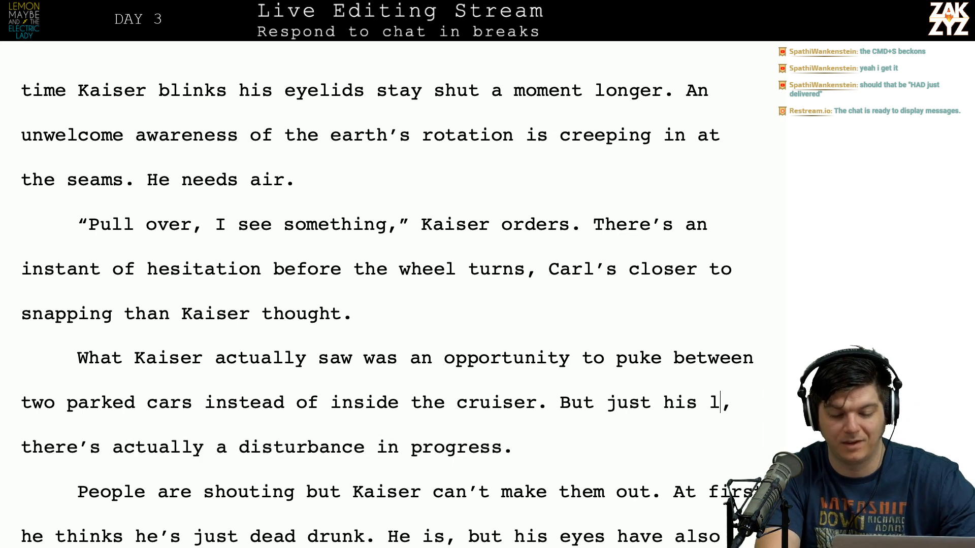
type("uck")
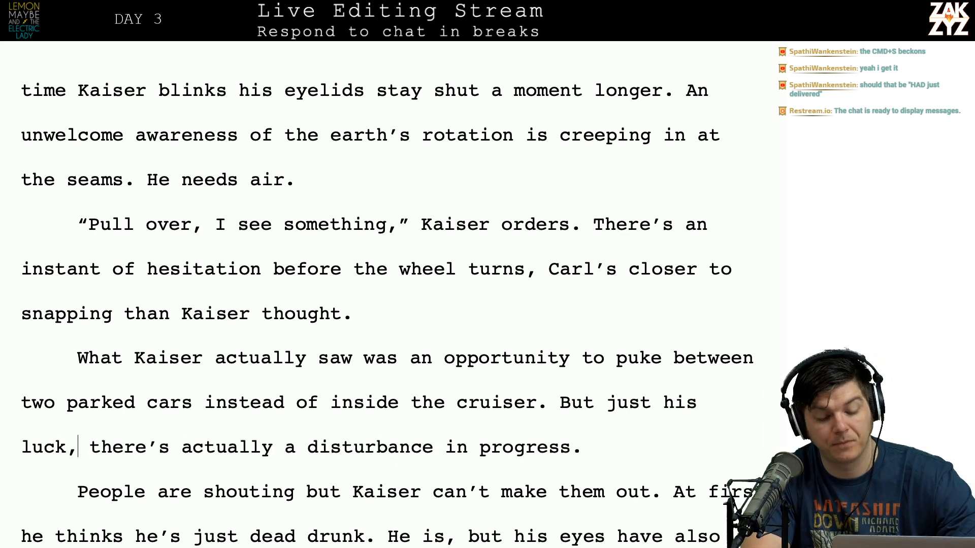
Reread the reworded disturbance sentence around "there's actually".
key("Down")
key("Up")
key("Right")
key("Right")
key("Right")
key("Right")
key("Right")
key("Right")
key("Right")
key("Right")
key("Right")
key("Right")
key("Right")
key("Right")
key("Right")
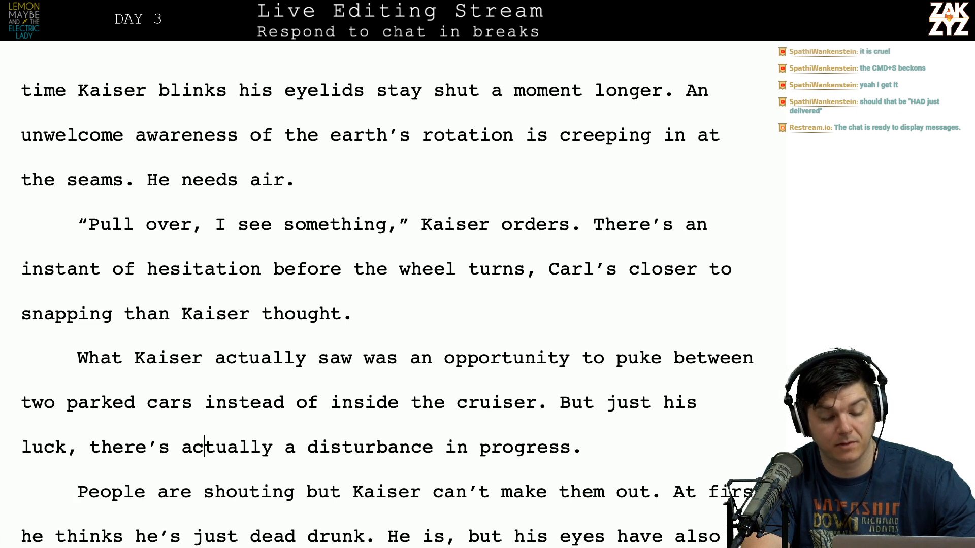
key("Left")
key("Left")
key("Left")
key("Left")
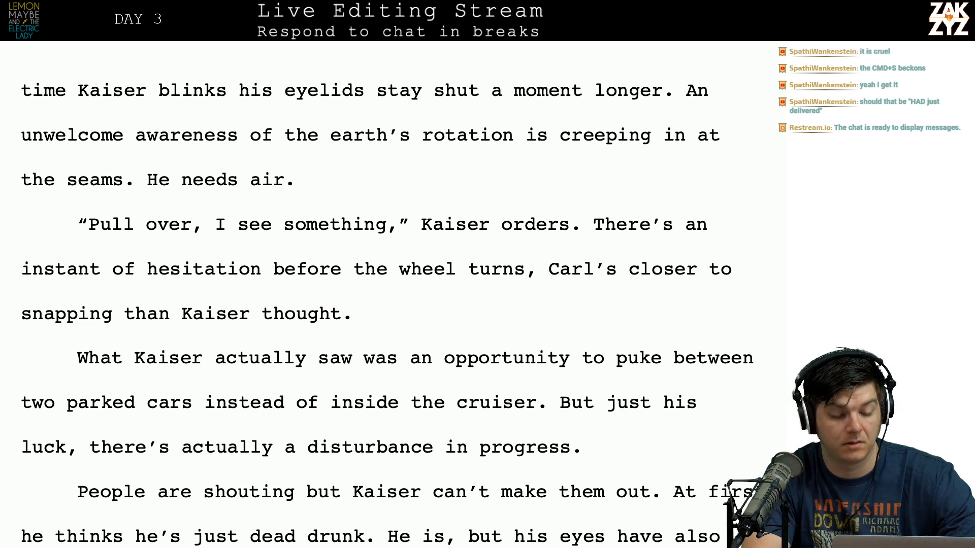
Delete "actually" before "a disturbance" in the sentence starting "But just his luck".
key("shift+Right")
key("shift+Right")
key("shift+Right")
key("shift+Right")
key("shift+Right")
key("shift+Right")
key("shift+Right")
key("shift+Right")
key("shift+Right")
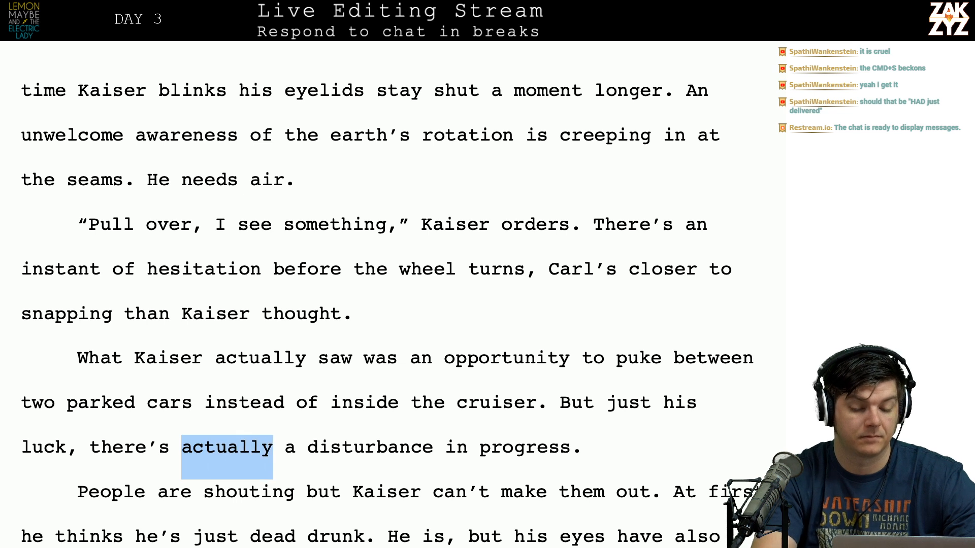
key("BackSpace")
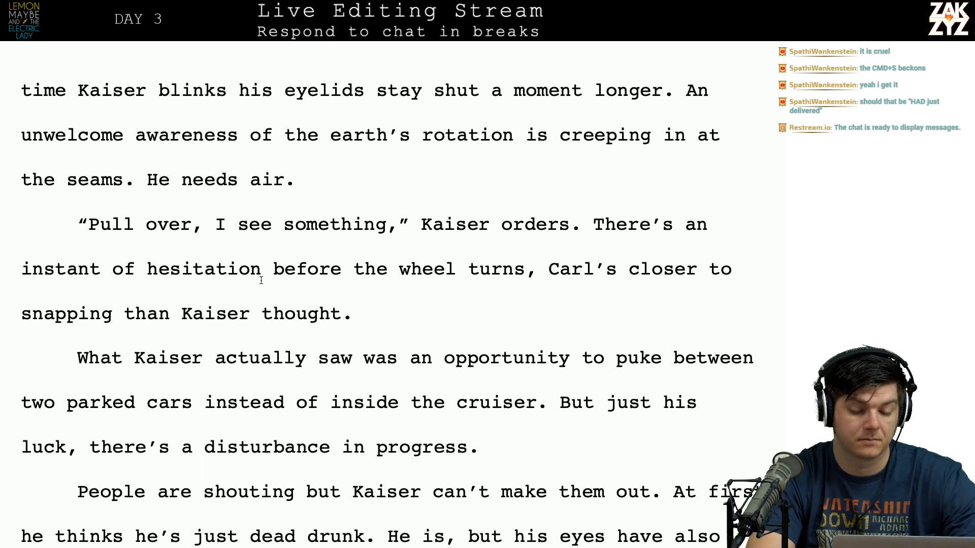
Add "up the block" after "a disturbance in progress" at the end of the sentence.
left_click(466, 448)
type("i")
key("BackSpace")
type("u")
type("p the bloc")
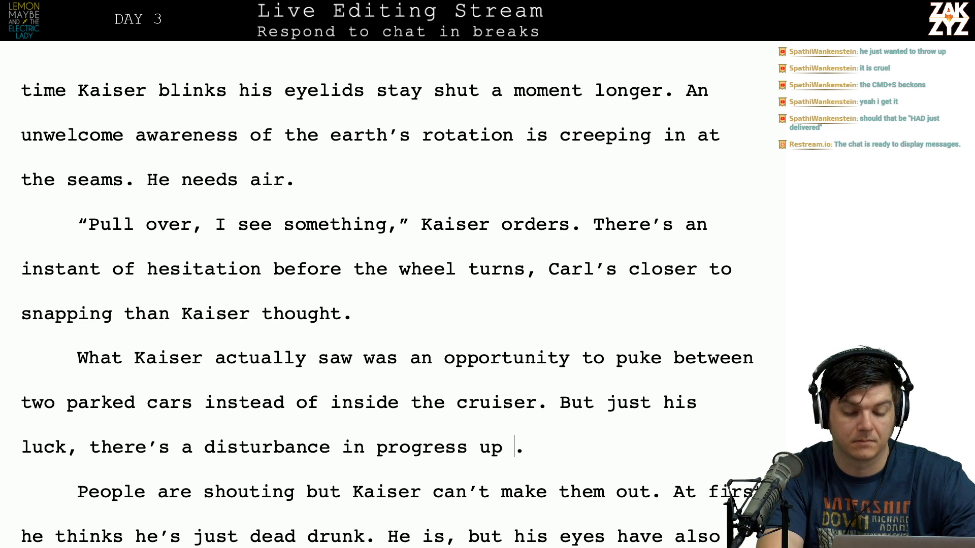
type("k")
key("Left")
key("Left")
key("Left")
key("Left")
key("Left")
key("Left")
key("Left")
key("Left")
key("Left")
Proofread the paragraph starting "People are shouting" through the sentence about the chemical smell.
left_click(502, 491)
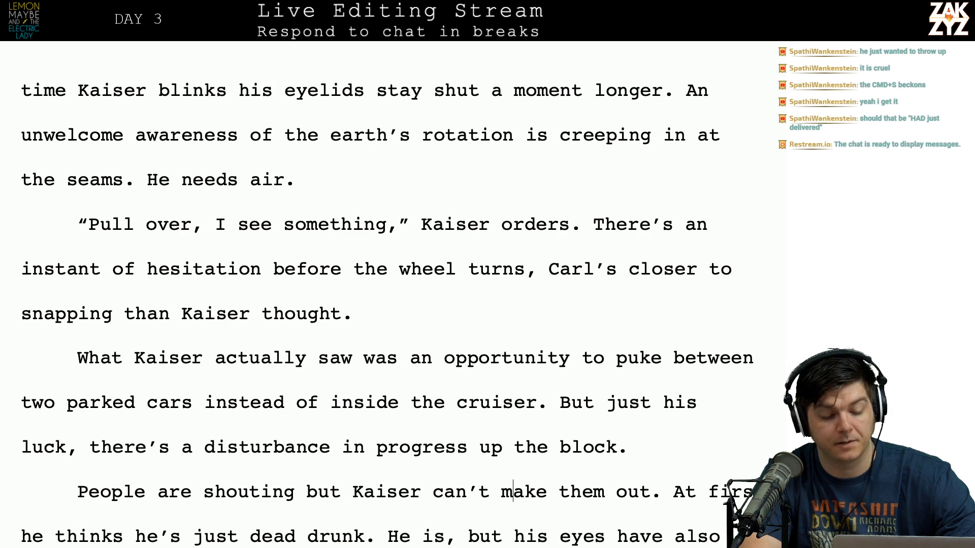
scroll(386, 295, "down", 1)
key("Left")
key("Left")
key("Left")
key("Left")
key("Left")
key("Right")
key("Right")
key("Right")
key("Right")
key("Right")
key("Right")
key("Right")
key("Right")
key("Right")
key("Right")
key("Right")
key("Right")
key("Right")
key("Right")
key("Right")
key("Right")
key("Right")
key("Right")
key("Right")
key("Right")
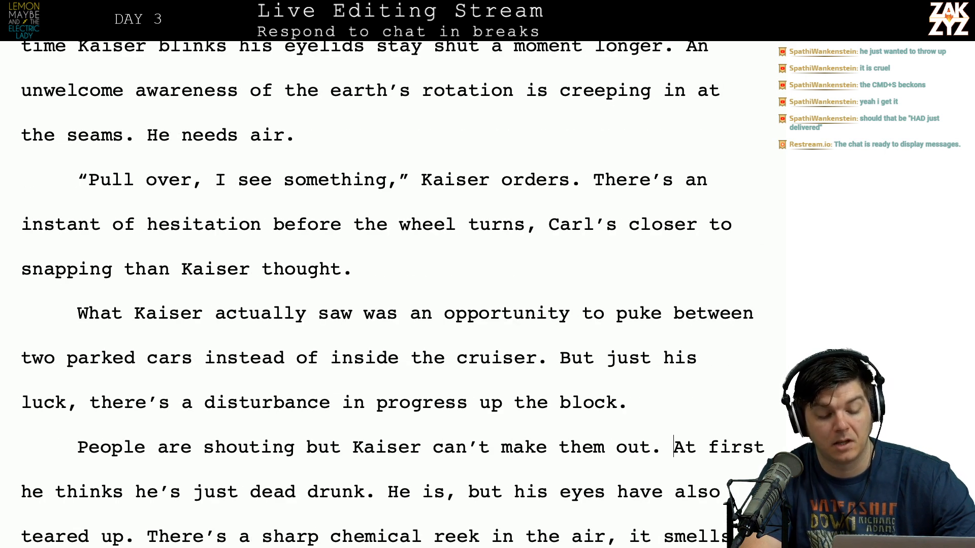
left_click(77, 492)
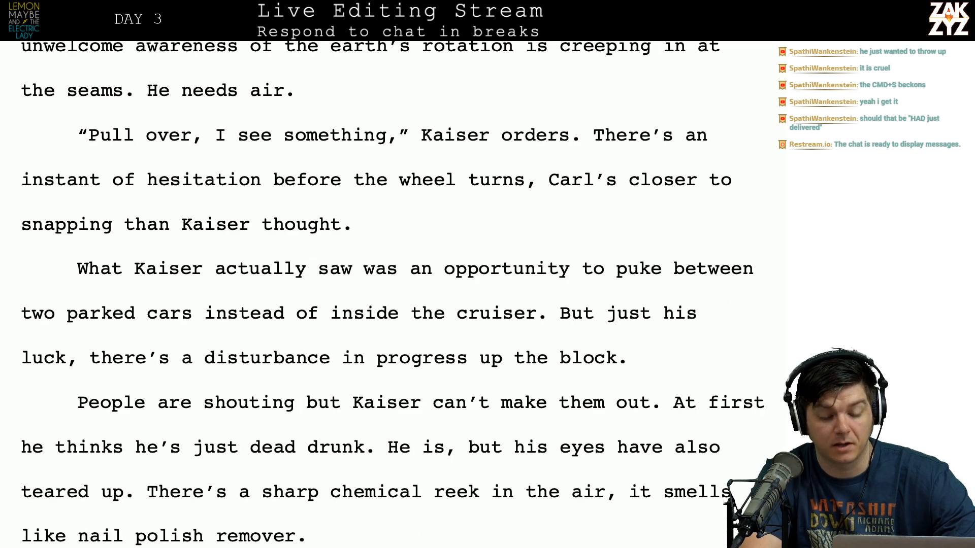
scroll(464, 486, "down", 2)
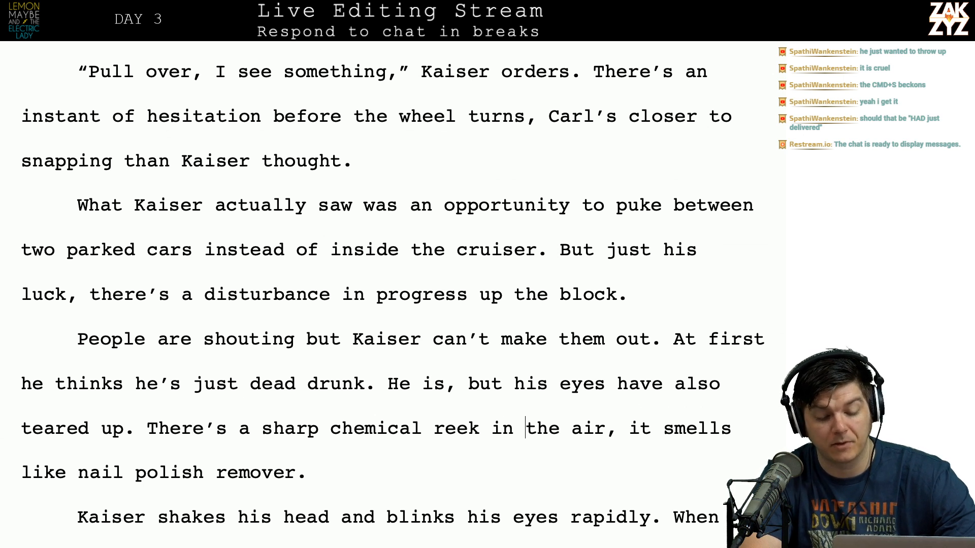
Replace "reek" with "stink" after "sharp chemical" in the sentence about the smell in the air.
key("Left")
key("Left")
key("Left")
key("BackSpace")
key("BackSpace")
key("BackSpace")
key("BackSpace")
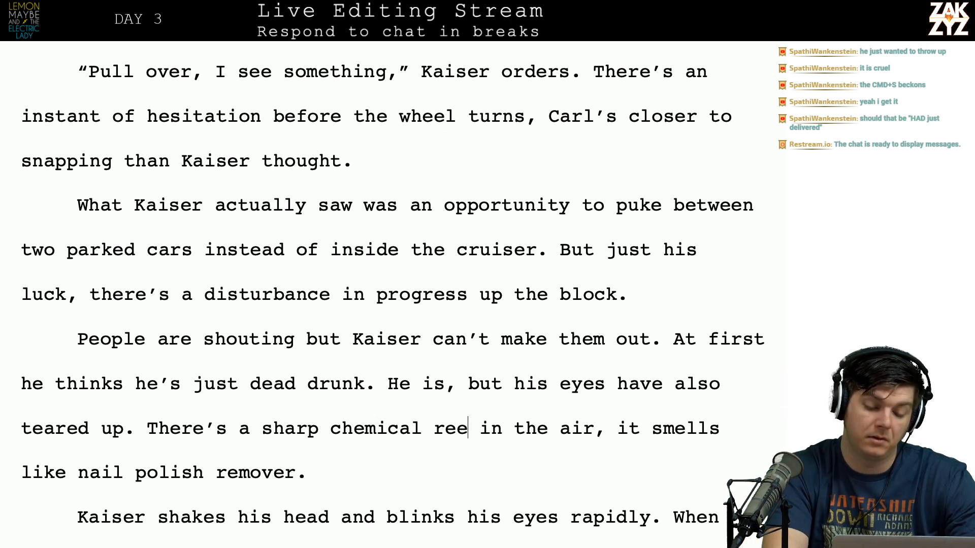
type("stink")
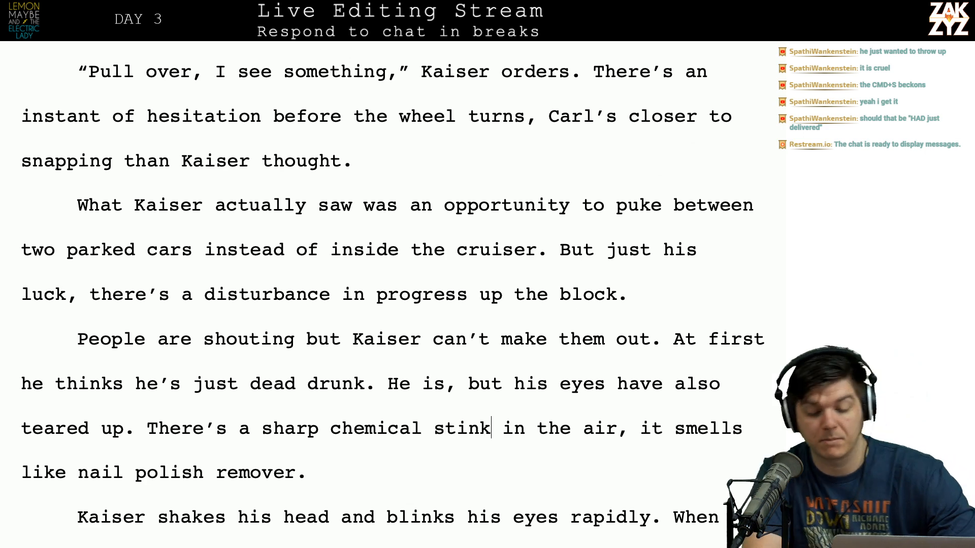
Proofread the paragraph starting "Kaiser shakes his head", checking the sentences about the red-haired youth and his misted glasses.
key("Down")
key("Left")
key("Down")
key("Down")
key("Down")
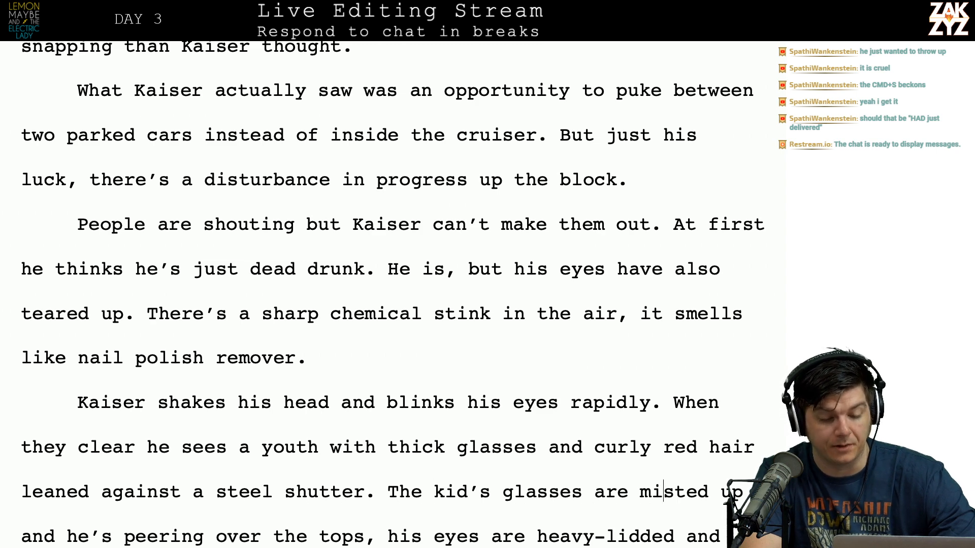
key("Down")
key("Up")
key("Left")
key("Left")
key("Left")
key("Left")
key("Left")
key("Left")
key("Left")
key("Left")
key("Left")
key("Left")
key("Left")
key("Left")
key("Left")
key("Left")
key("Left")
key("Left")
key("Left")
key("Left")
key("Left")
key("Left")
key("Left")
key("Left")
key("Left")
key("Right")
key("Right")
key("Right")
key("Right")
key("Right")
key("Right")
key("Right")
key("Right")
key("Right")
key("Right")
key("Right")
key("Right")
key("Right")
key("Right")
key("Right")
key("Right")
key("Right")
key("Right")
key("Right")
key("Right")
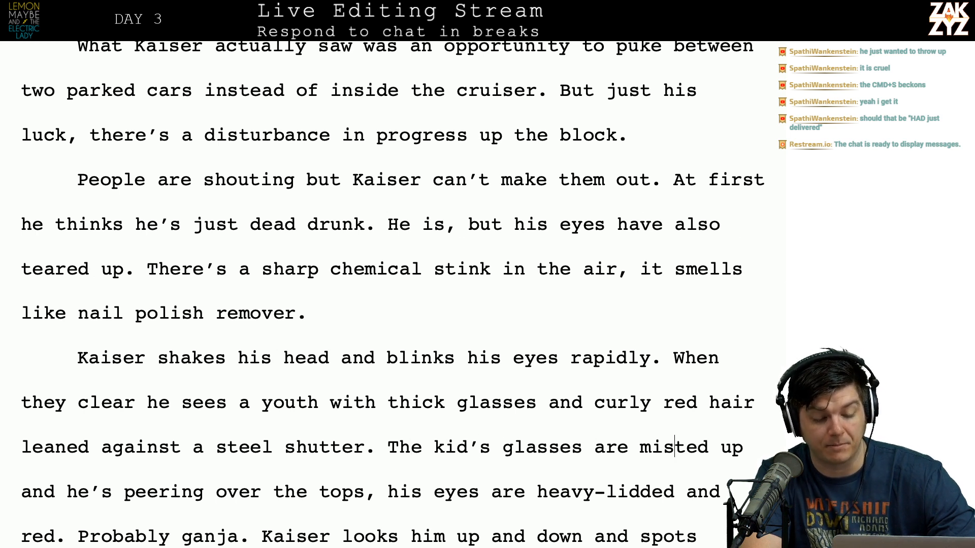
key("Right")
key("Right")
key("Right")
key("Right")
key("Right")
key("Right")
key("Right")
key("Right")
key("Right")
key("Right")
key("Right")
key("Right")
key("Right")
key("Right")
key("Right")
Proofread the end of the youth's paragraph, from "Probably ganja" through the silver spray paint on his hands.
key("Down")
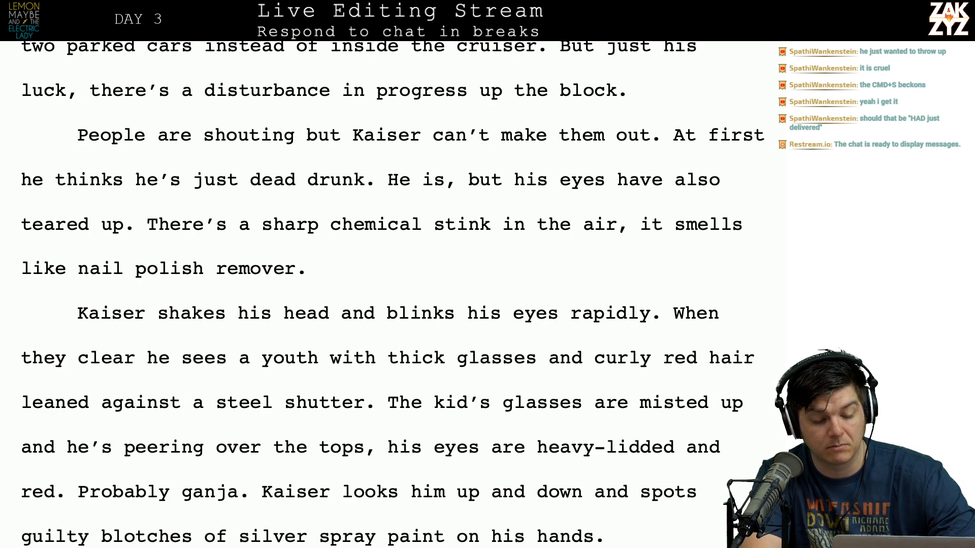
key("Right")
key("Down")
key("Up")
key("Left")
key("Left")
key("Left")
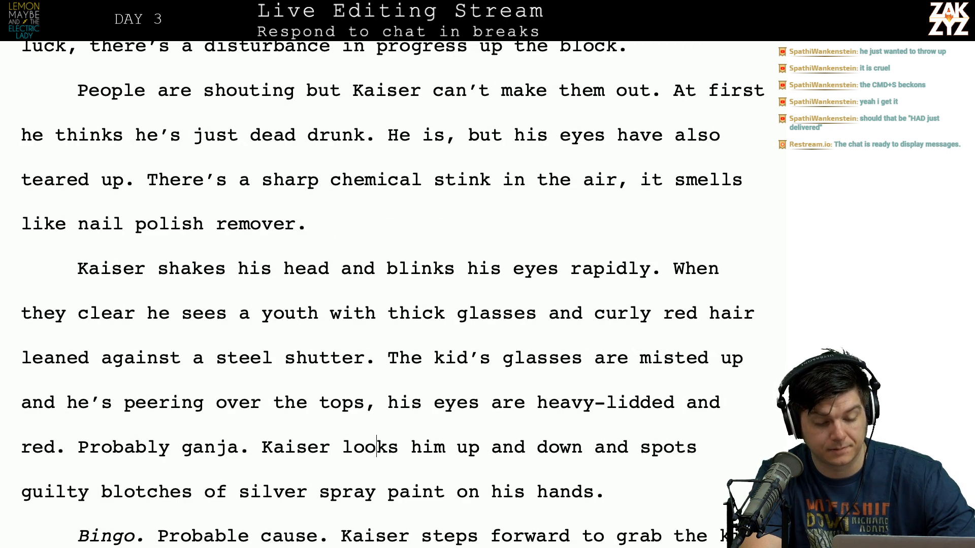
key("Right")
key("Right")
key("Right")
key("Right")
key("Right")
key("Right")
key("Right")
key("Right")
key("Right")
key("Right")
key("Right")
key("Right")
key("Right")
key("Right")
key("Right")
key("Right")
key("Right")
key("Right")
key("Right")
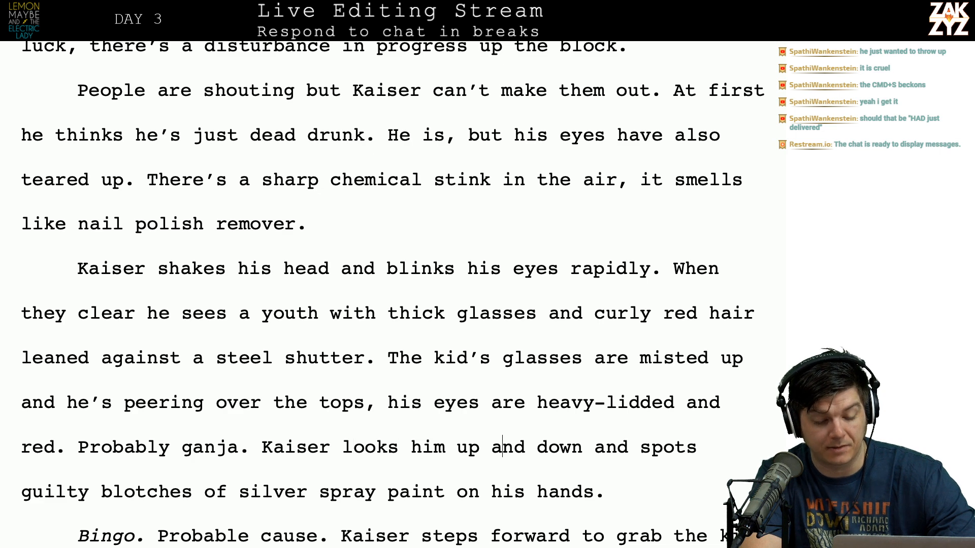
Change "looks him up and down and spots" to "looks him up and down, he spots" in the sentence about the youth.
key("Right")
key("Right")
key("Right")
key("Right")
key("Right")
key("Right")
key("Right")
key("Right")
key("Right")
key("Right")
key("Right")
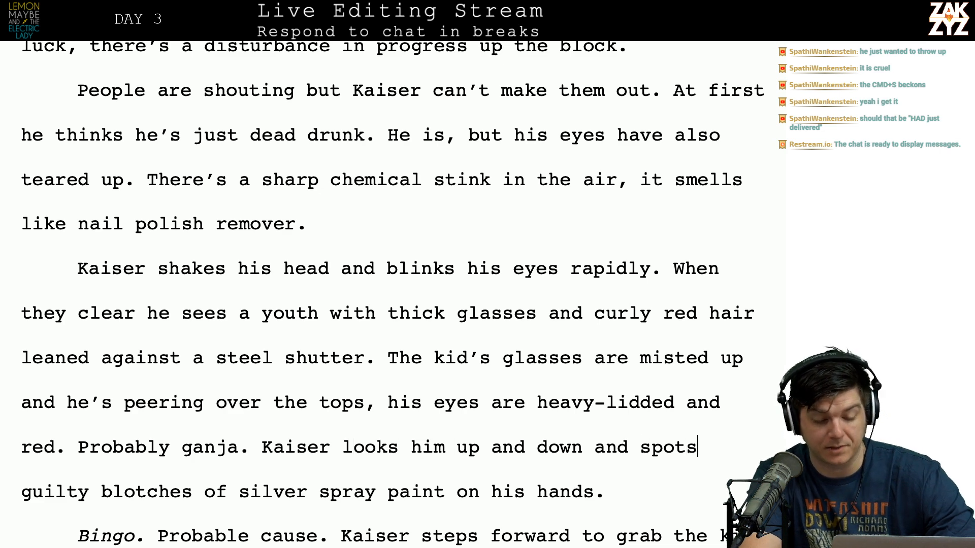
scroll(290, 365, "down", 2)
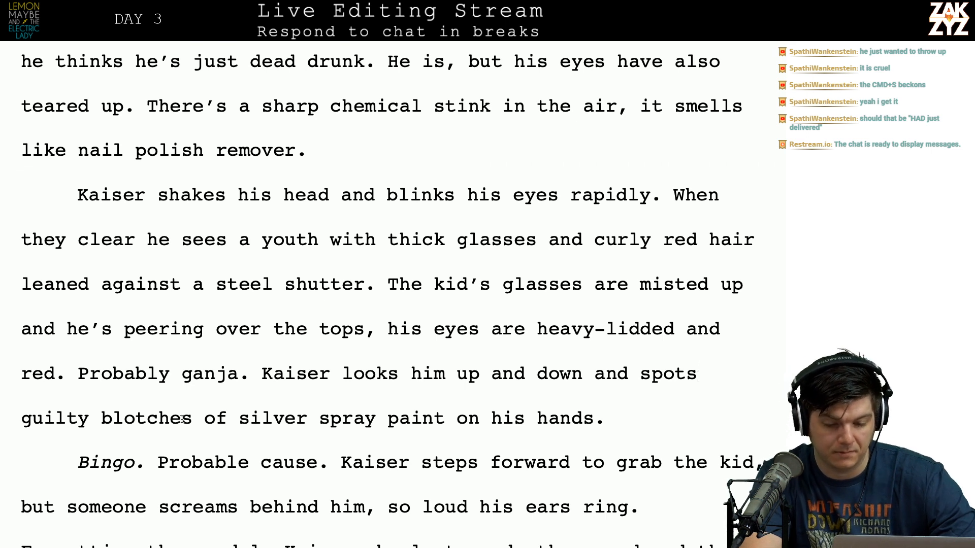
left_click(578, 367)
type(", s")
key("BackSpace")
key("BackSpace")
key("BackSpace")
type(", he")
key("shift+Right")
key("shift+Right")
key("shift+Right")
key("shift+Right")
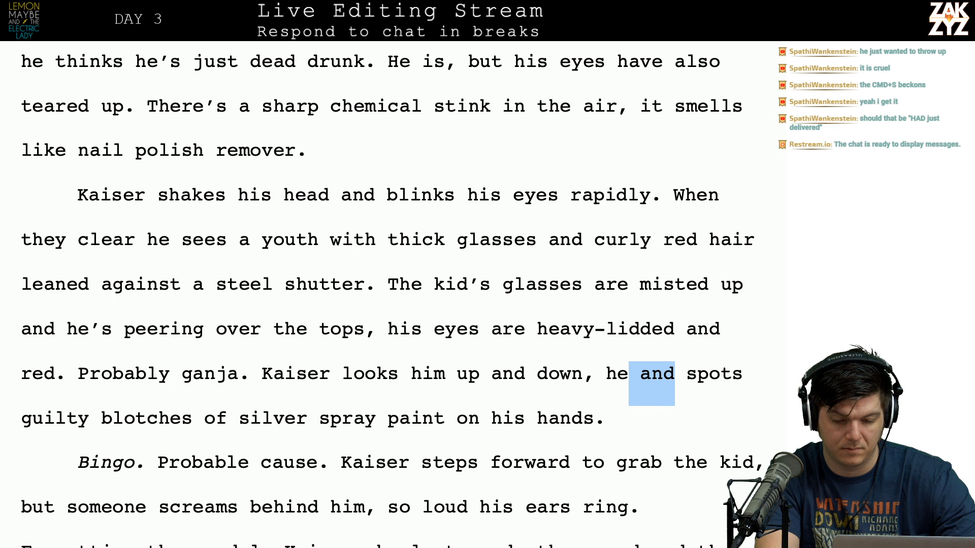
key("BackSpace")
Replace "his" with "the suspect's" before "hands" in the spray paint sentence.
key("Down")
key("Left")
key("Left")
key("Left")
key("Left")
key("Left")
key("Left")
key("Left")
left_click(514, 419)
key("BackSpace")
key("BackSpace")
key("BackSpace")
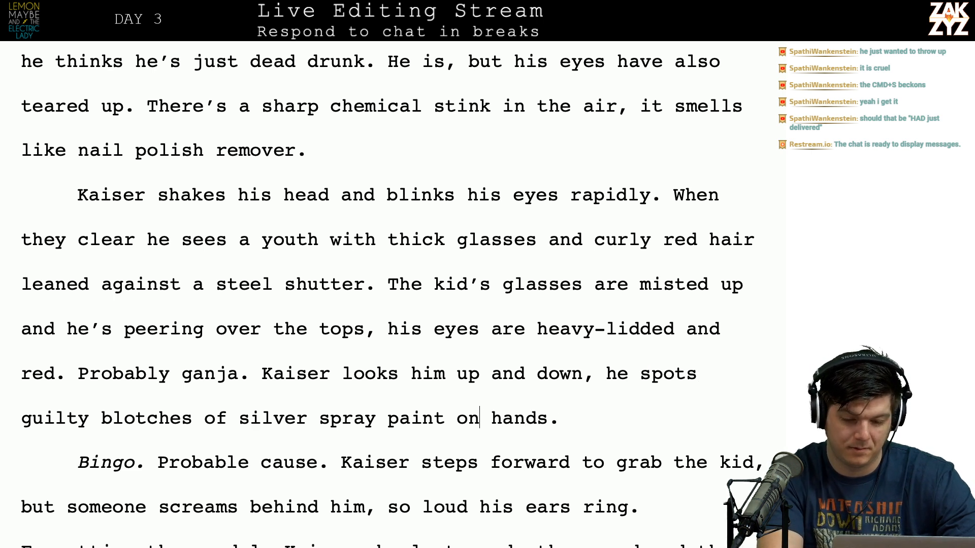
type("the")
type("pect's")
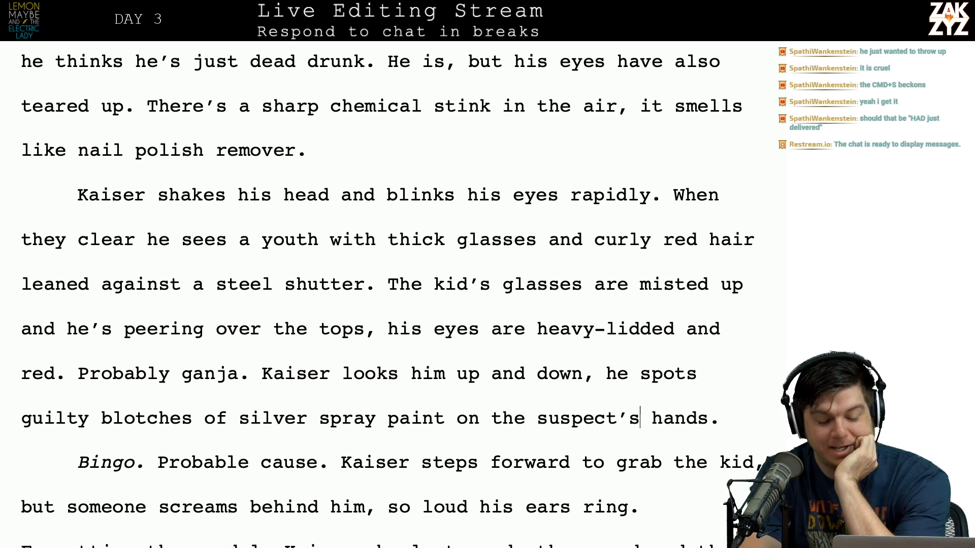
Reread the revised sentence about the guilty blotches of silver spray paint on the suspect's hands.
key("Left")
key("Left")
key("Left")
key("Left")
key("Left")
key("Left")
key("Left")
key("Left")
key("Left")
key("Left")
key("Left")
key("Left")
key("Left")
key("Left")
key("Left")
key("Left")
key("Left")
key("Left")
key("Left")
key("Left")
key("Left")
key("Left")
key("Left")
key("Left")
key("Left")
key("Left")
key("Left")
key("Left")
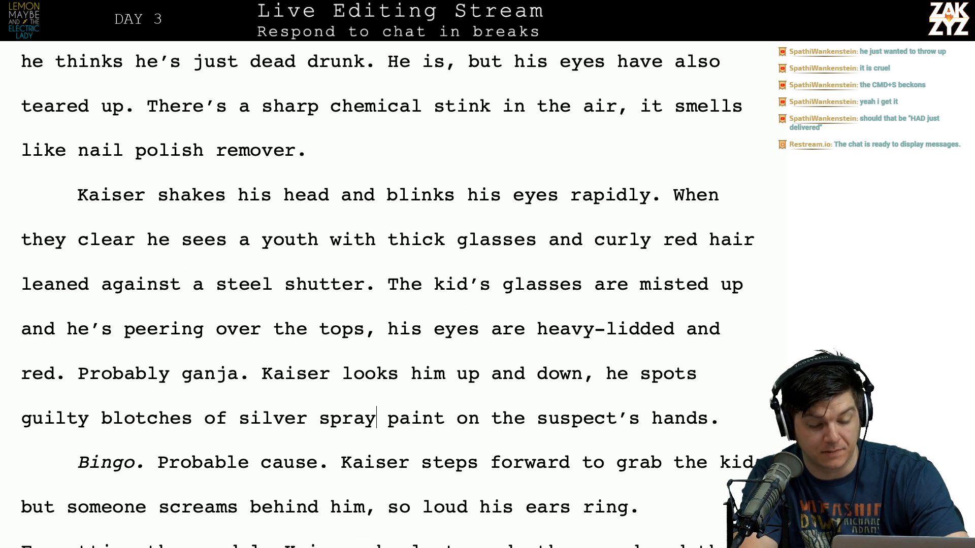
key("Right")
key("Right")
key("Right")
key("Right")
key("Right")
key("Right")
key("Right")
key("Right")
key("Right")
key("Right")
key("Right")
key("Right")
key("Right")
key("Right")
key("Right")
key("Right")
key("Right")
key("Right")
key("Right")
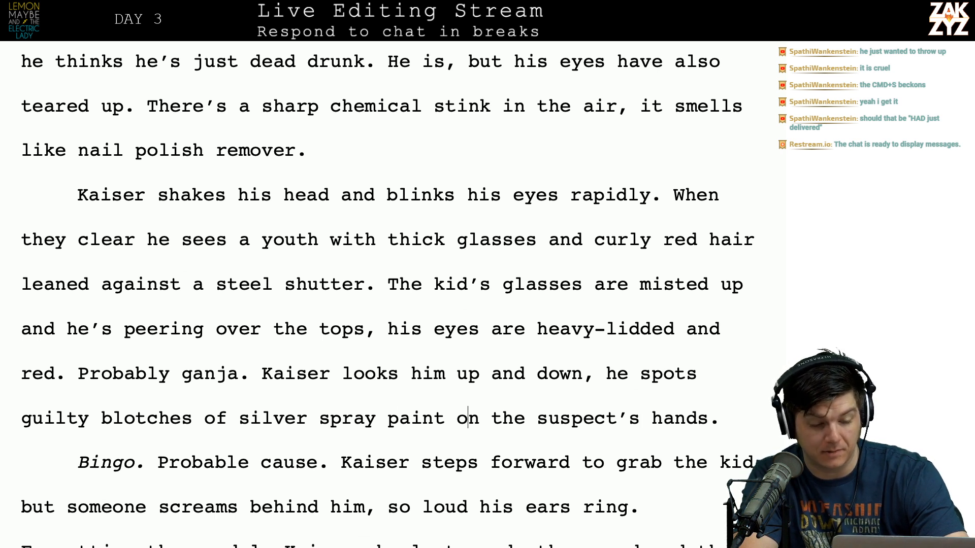
Proofread the opening of the paragraph starting "Bingo", through the sentence about someone screaming behind Kaiser.
key("Down")
key("Right")
key("Right")
key("Down")
key("Down")
key("Left")
key("Left")
key("Left")
key("Left")
key("Left")
key("Left")
key("Left")
key("Left")
key("Left")
key("Left")
key("Left")
key("Left")
key("Left")
key("Left")
key("Left")
key("Left")
key("Right")
key("Up")
key("Right")
key("Right")
key("Right")
key("Right")
key("Right")
key("Right")
key("Right")
key("Right")
key("Right")
key("Right")
key("Right")
key("Right")
key("Right")
key("Right")
key("Right")
key("Right")
key("Right")
key("Right")
key("Right")
key("Right")
key("Right")
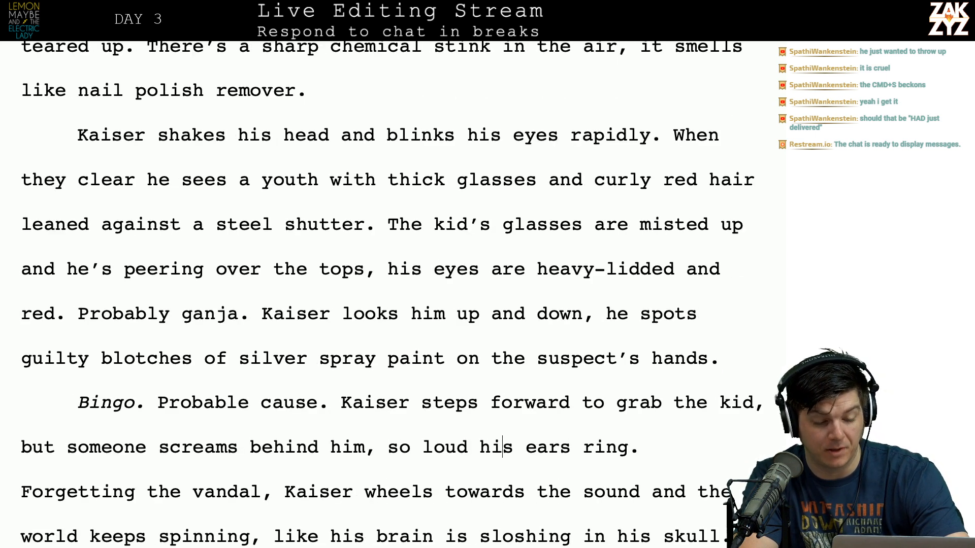
Proofread the end of the sentence about the loud scream and the start of the one beginning "Forgetting the vandal".
key("Right")
key("Right")
key("Right")
key("Right")
key("Right")
key("Right")
key("Right")
key("Right")
key("Right")
key("Right")
key("Right")
key("Left")
key("Left")
key("Left")
key("Left")
key("Left")
key("Left")
key("Left")
key("Left")
key("Left")
key("Right")
key("Right")
key("Right")
key("Right")
key("Right")
key("Right")
key("Right")
key("Right")
key("Right")
key("Right")
key("Right")
key("Right")
key("Right")
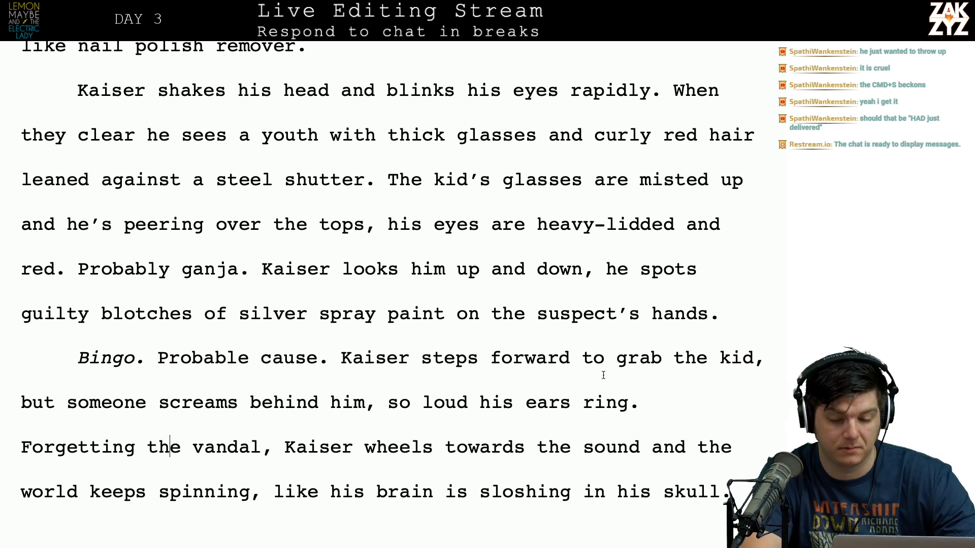
type("when")
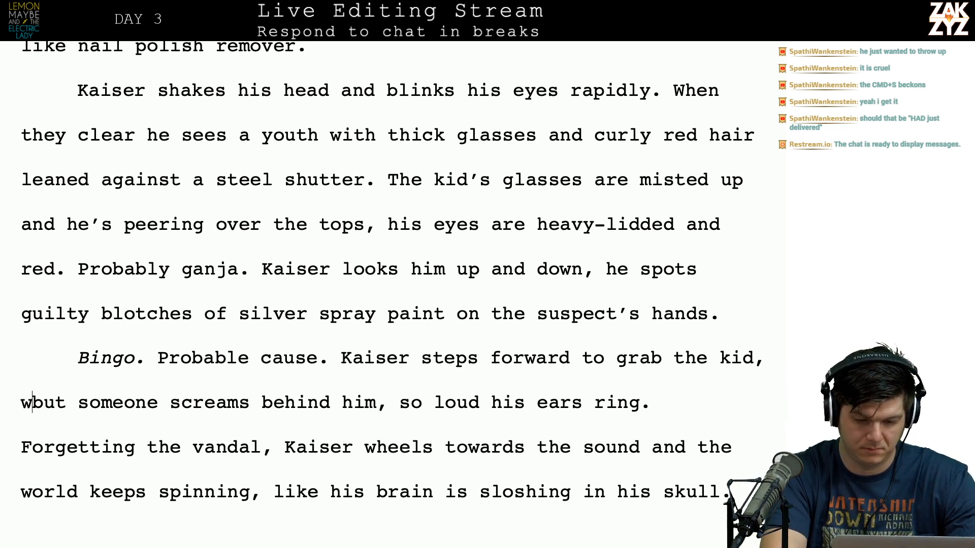
key("BackSpace")
key("BackSpace")
key("BackSpace")
key("BackSpace")
type("bu")
key("BackSpace")
key("BackSpace")
key("BackSpace")
Insert "but he's startled by a woman's scream." after "Kaiser steps forward to grab the kid," in the "Bingo" paragraph.
type("but he's starte")
key("BackSpace")
type("led b")
type("y a scream be")
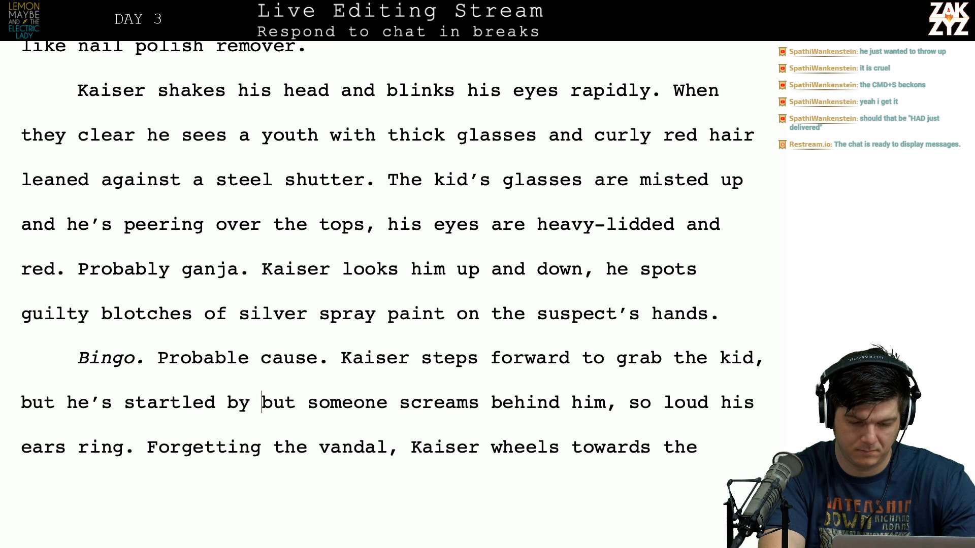
key("BackSpace")
key("BackSpace")
key("BackSpace")
key("BackSpace")
key("BackSpace")
key("BackSpace")
key("BackSpace")
key("BackSpace")
key("BackSpace")
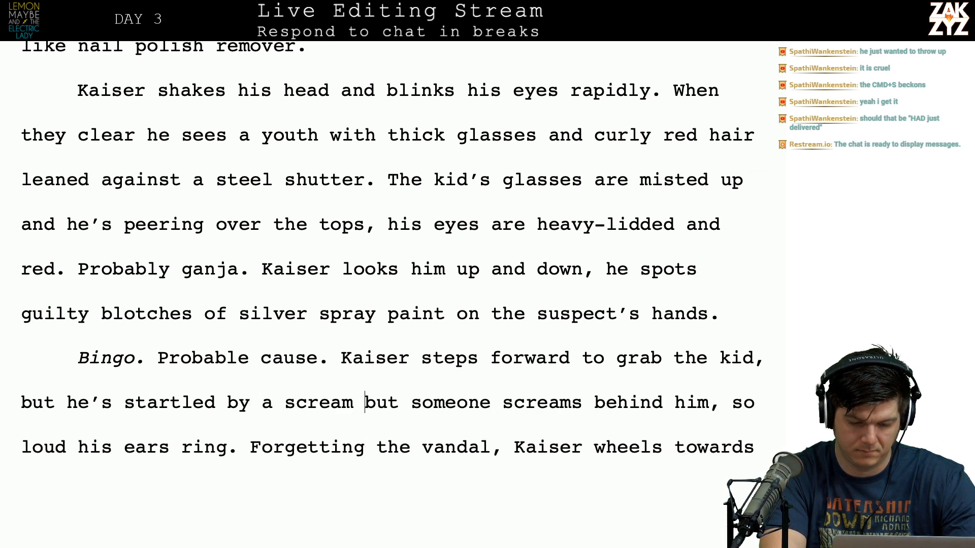
type("woman's scream")
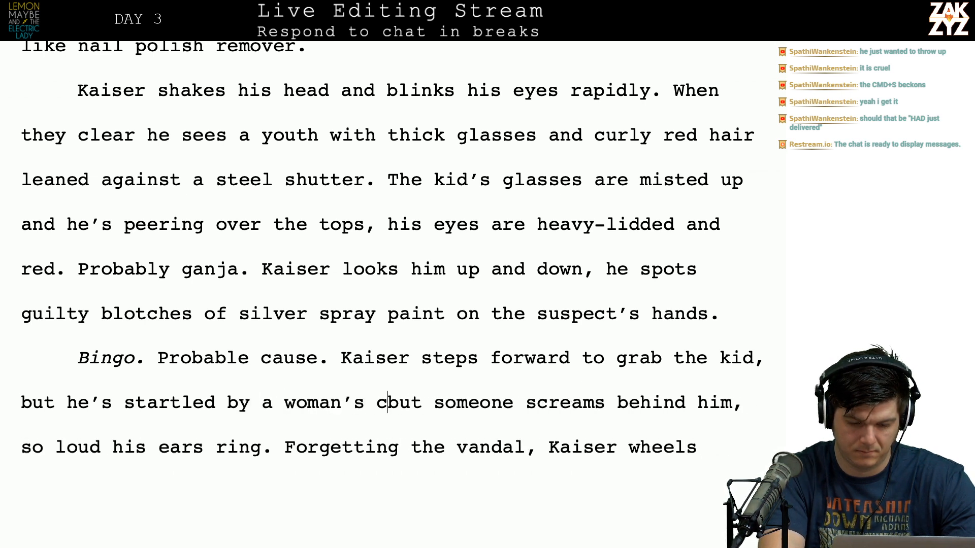
type(".")
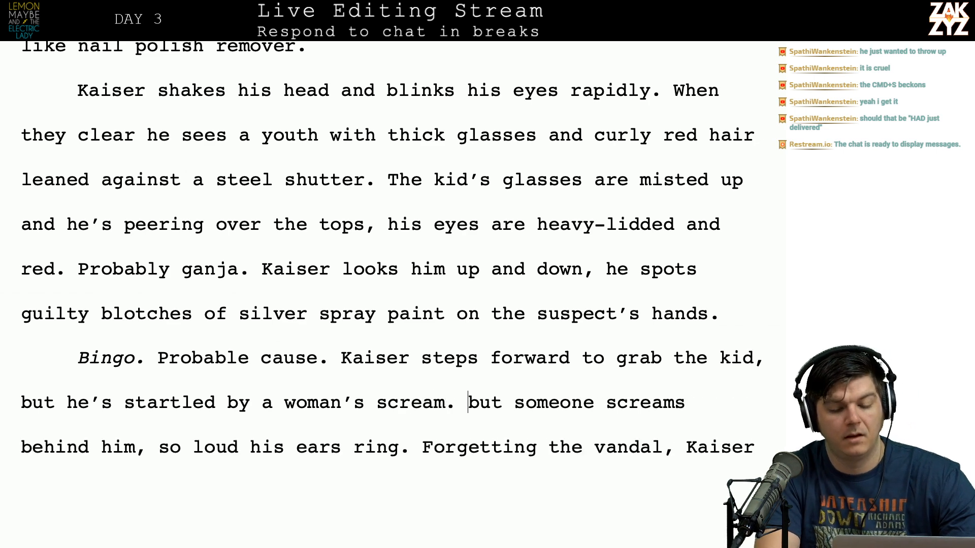
Delete the leftover clause "but someone screams behind him, so loud his ears ring." before "Forgetting the vandal".
key("shift+Down")
key("shift+Left")
key("shift+Left")
key("shift+Left")
key("shift+Left")
key("shift+Left")
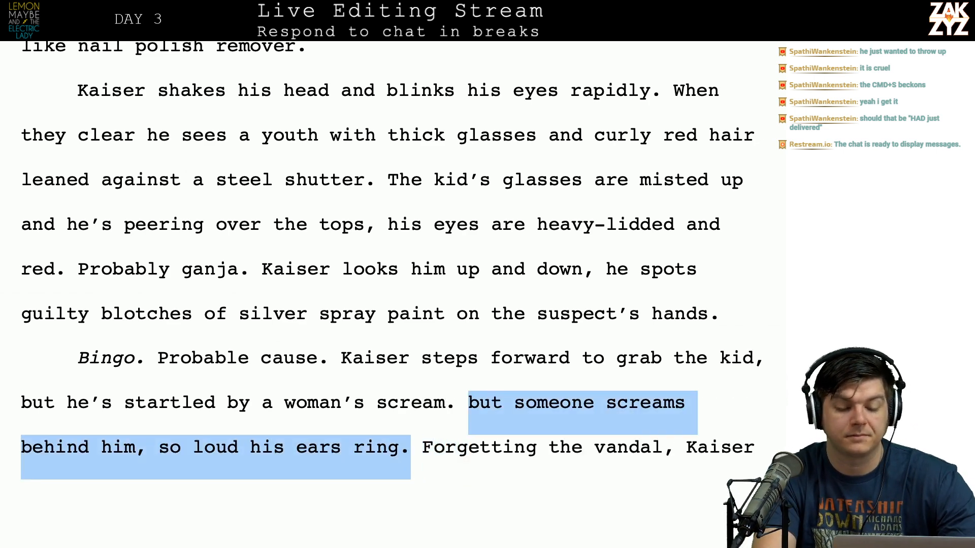
key("BackSpace")
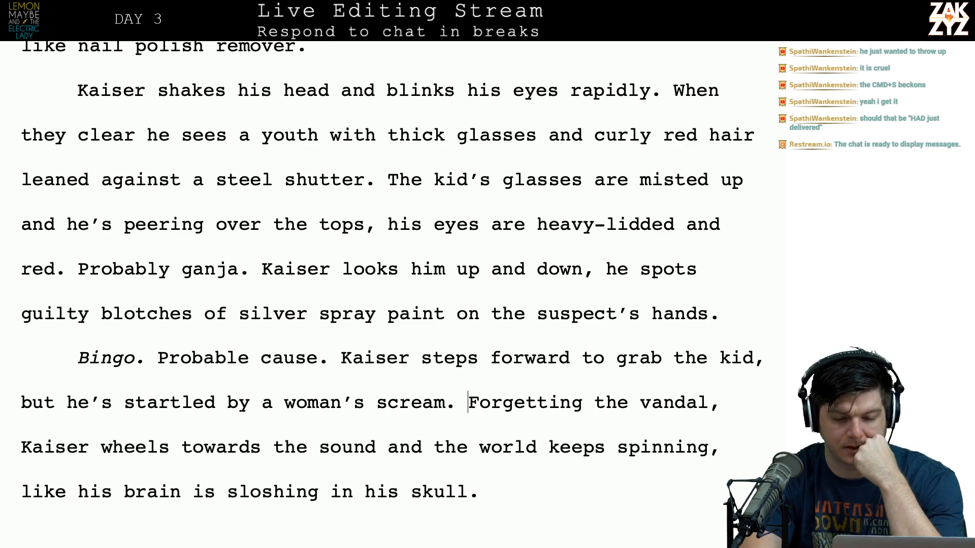
Proofread from the "Forgetting the vandal" sentence through the page 23 passage where Kaiser confronts the ring of men.
scroll(620, 436, "down", 2)
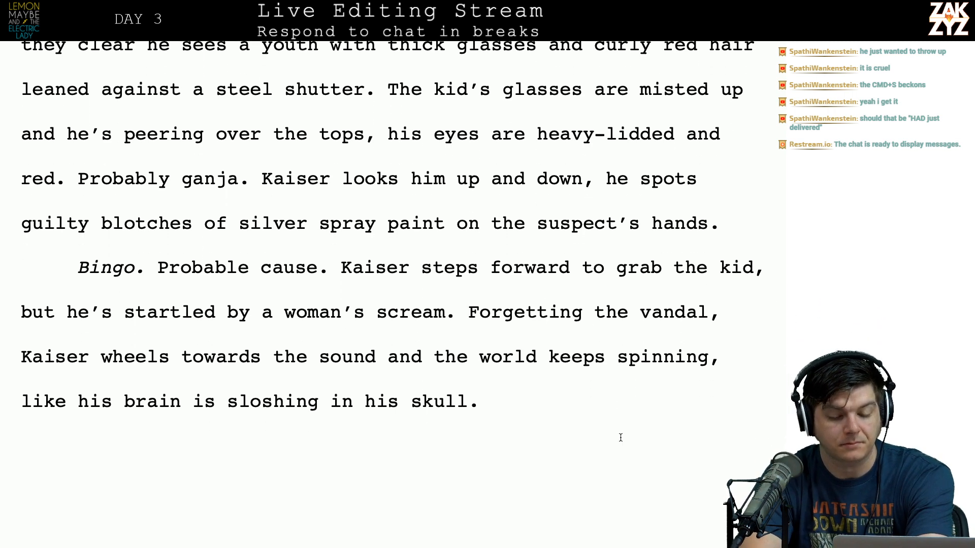
scroll(535, 301, "down", 1)
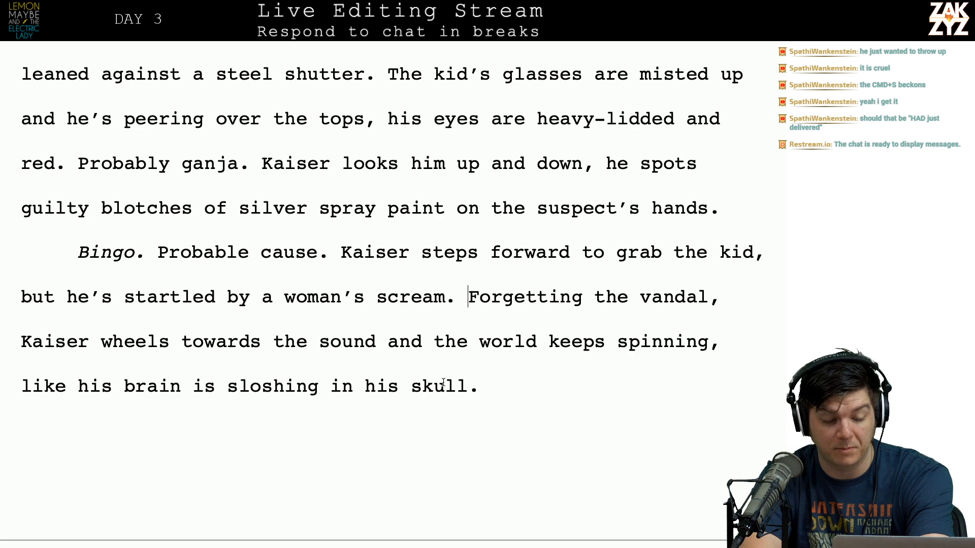
scroll(376, 365, "down", 2)
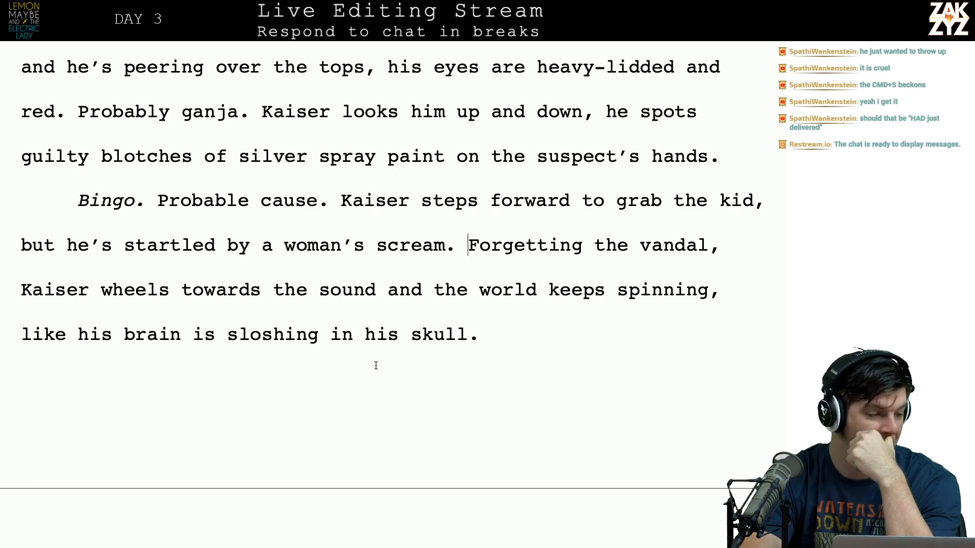
scroll(376, 365, "down", 5)
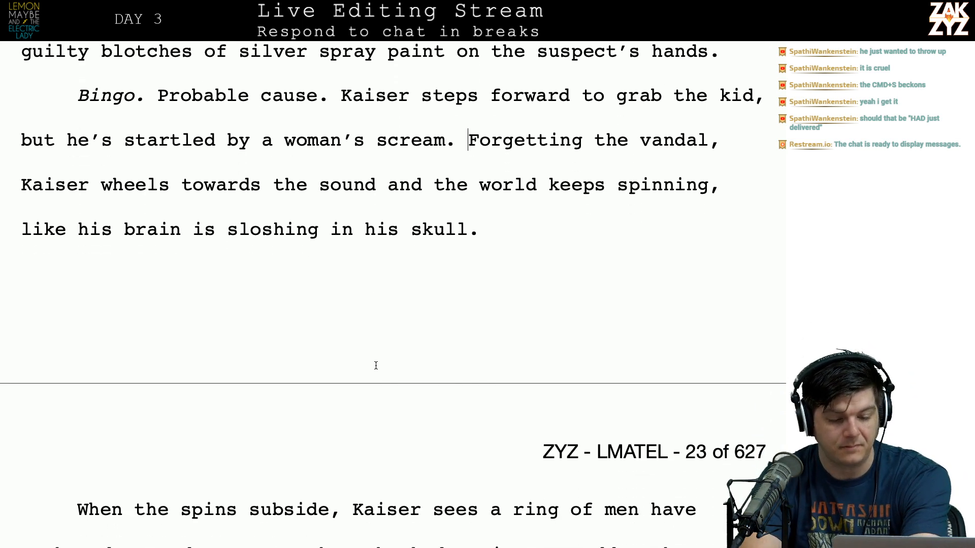
scroll(376, 368, "down", 5)
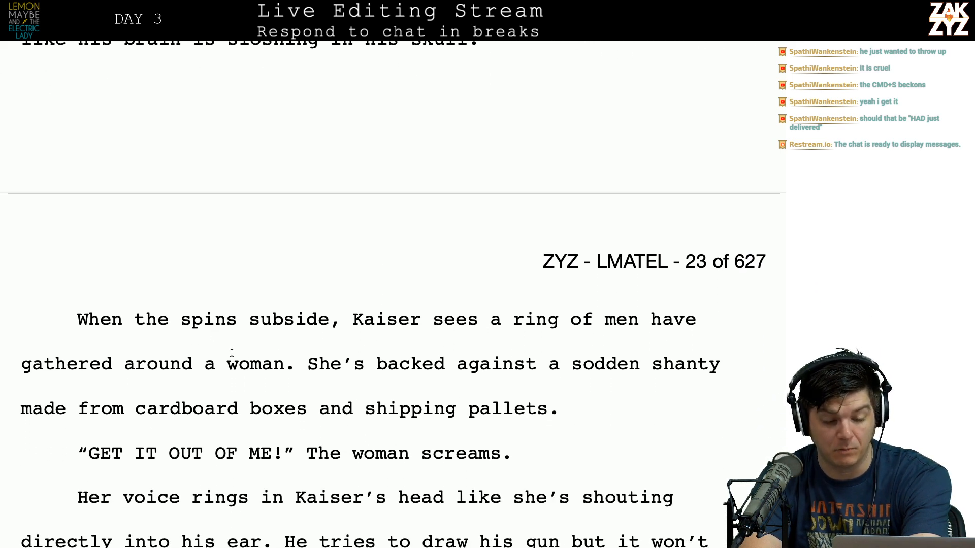
left_click(267, 370)
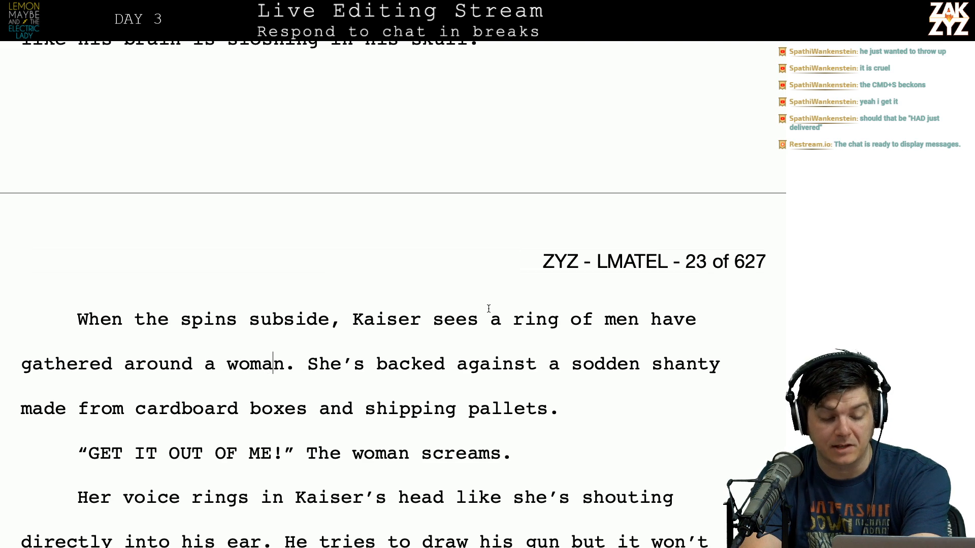
scroll(234, 429, "down", 2)
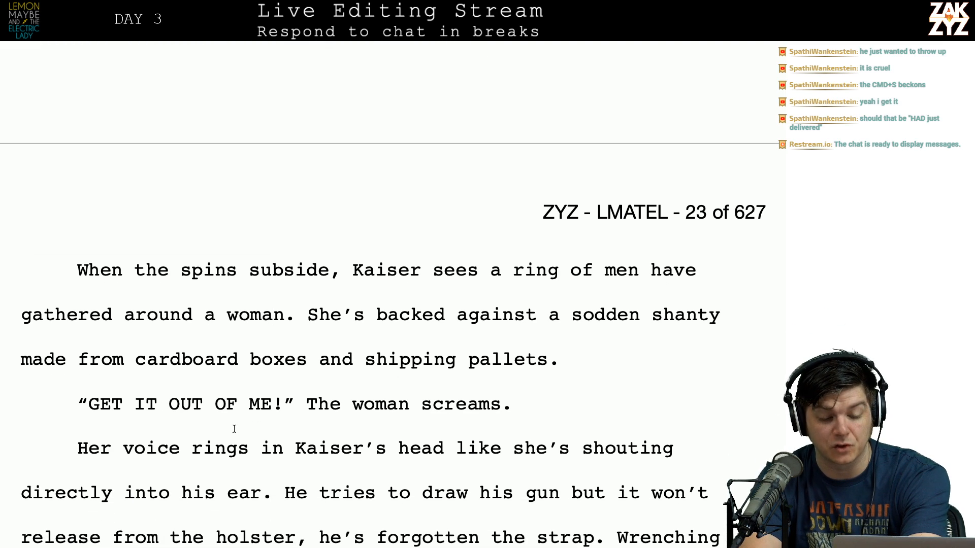
scroll(324, 340, "down", 3)
scroll(325, 341, "down", 1)
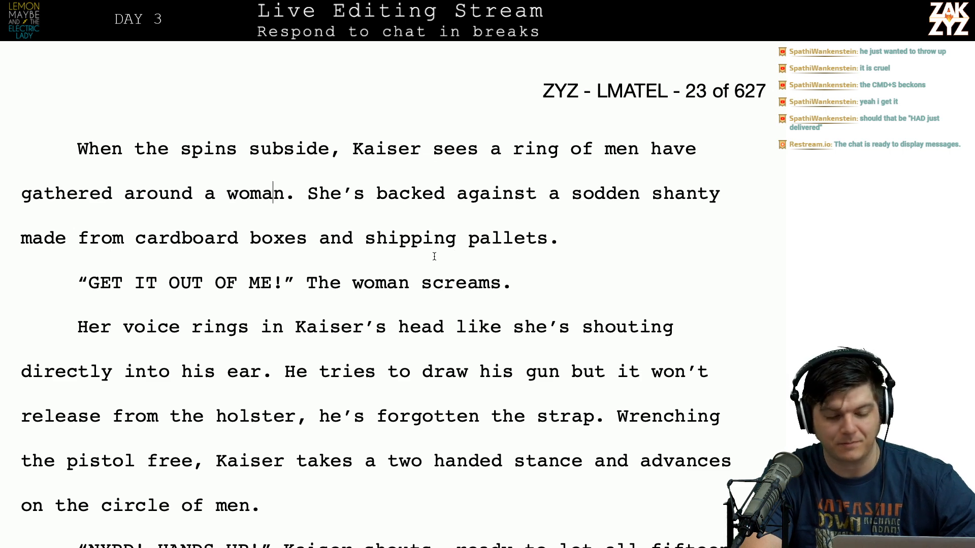
scroll(427, 306, "down", 3)
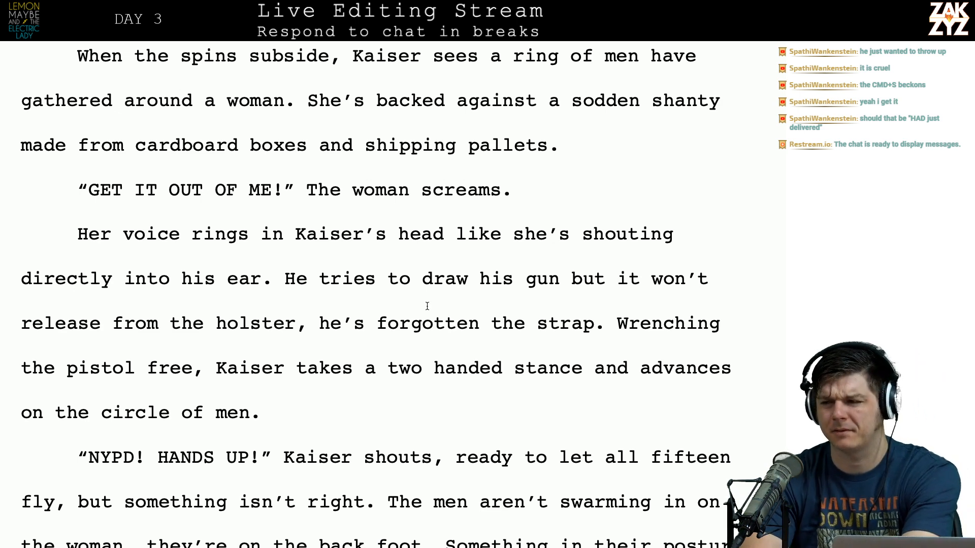
scroll(427, 306, "down", 1)
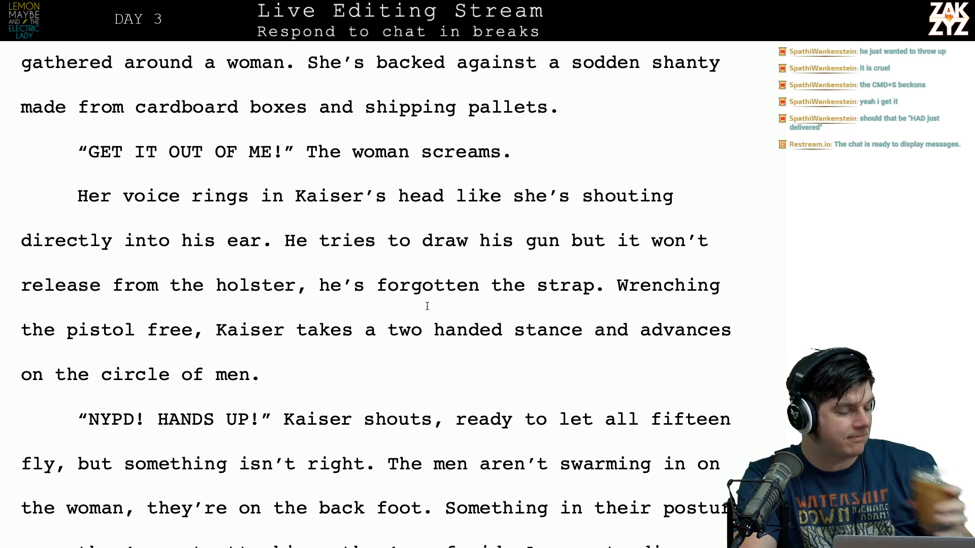
scroll(427, 306, "down", 1)
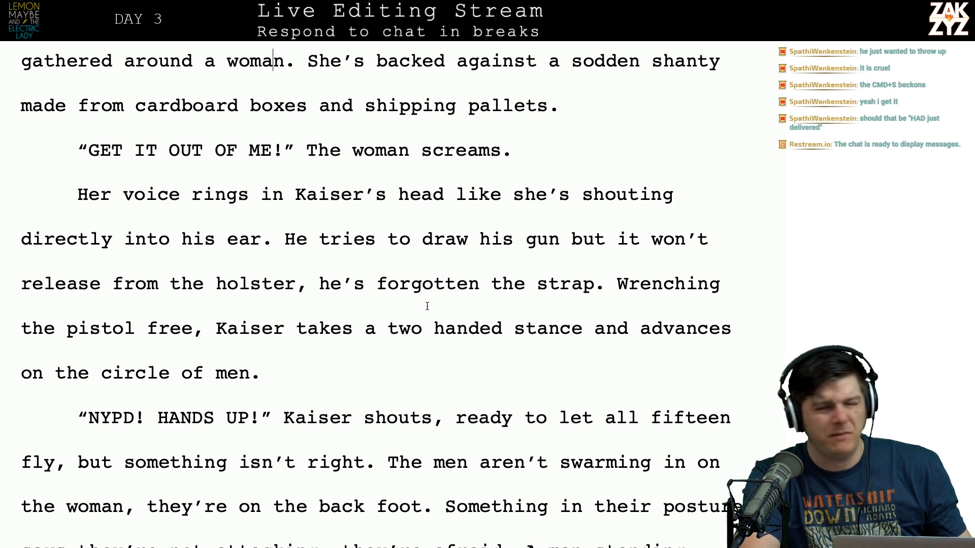
scroll(428, 306, "down", 1)
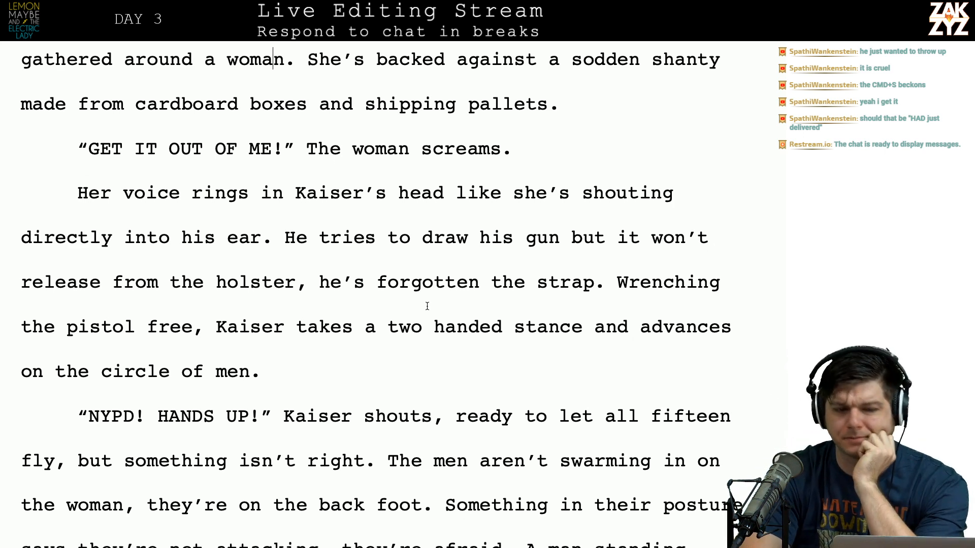
scroll(427, 306, "down", 3)
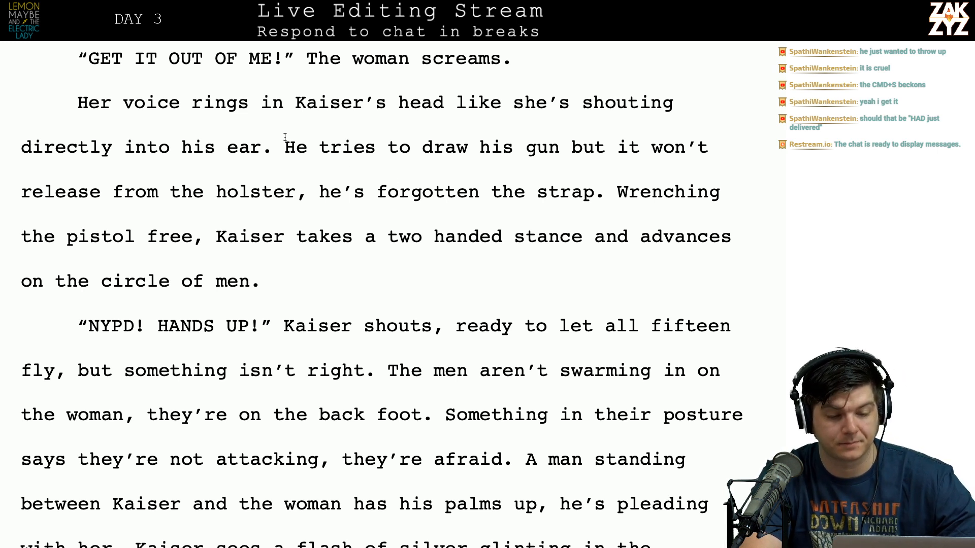
Insert a lowercase "she" directly after the dialogue line "GET IT OUT OF ME!", ahead of "The woman screams".
scroll(355, 168, "up", 3)
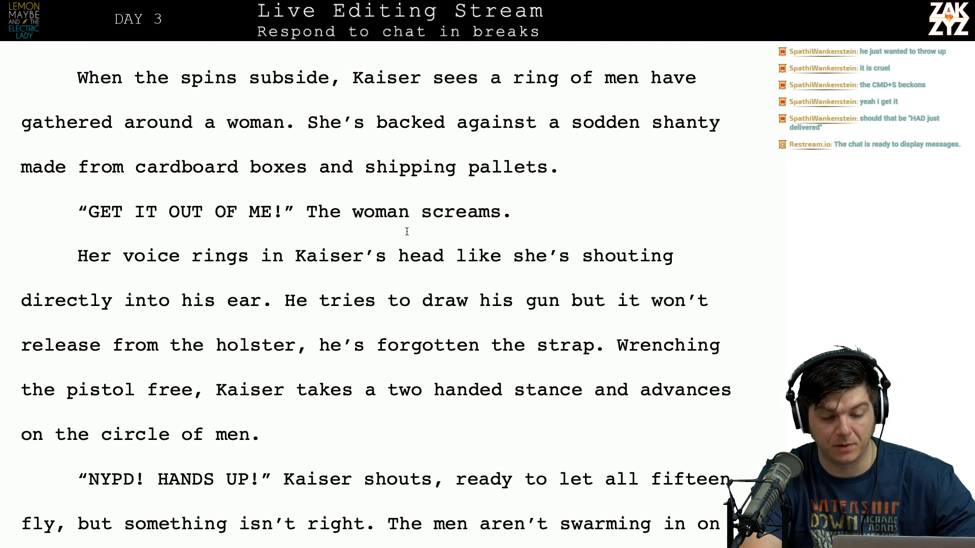
left_click(307, 210)
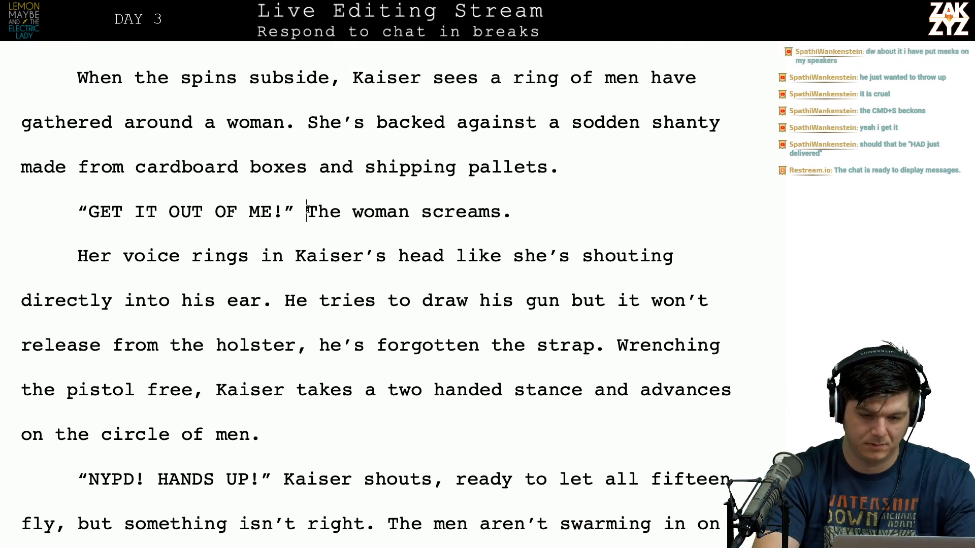
type("Sh")
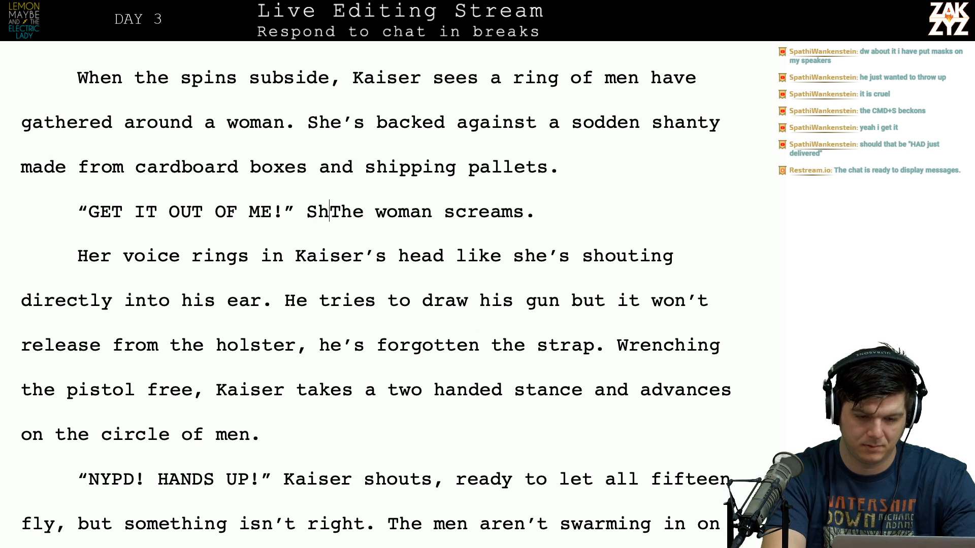
type("e")
key("Left")
key("Left")
key("Left")
type("s")
key("Right")
key("BackSpace")
Delete "The woman" from the dialogue tag so it reads "she screams.".
key("Right")
key("Right")
key("Right")
key("Right")
key("Right")
key("Left")
key("Left")
key("shift+Right")
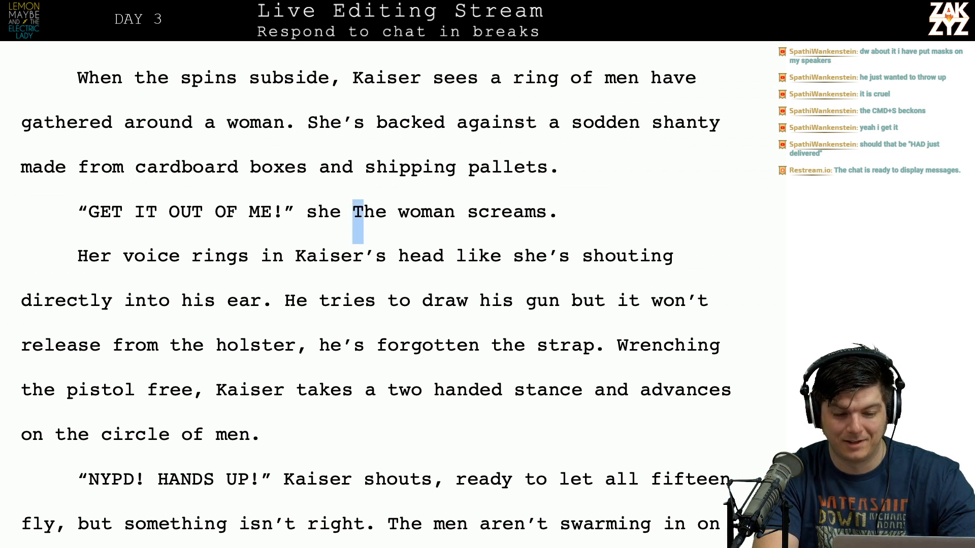
key("shift+Right")
key("shift+Right")
key("shift+Right")
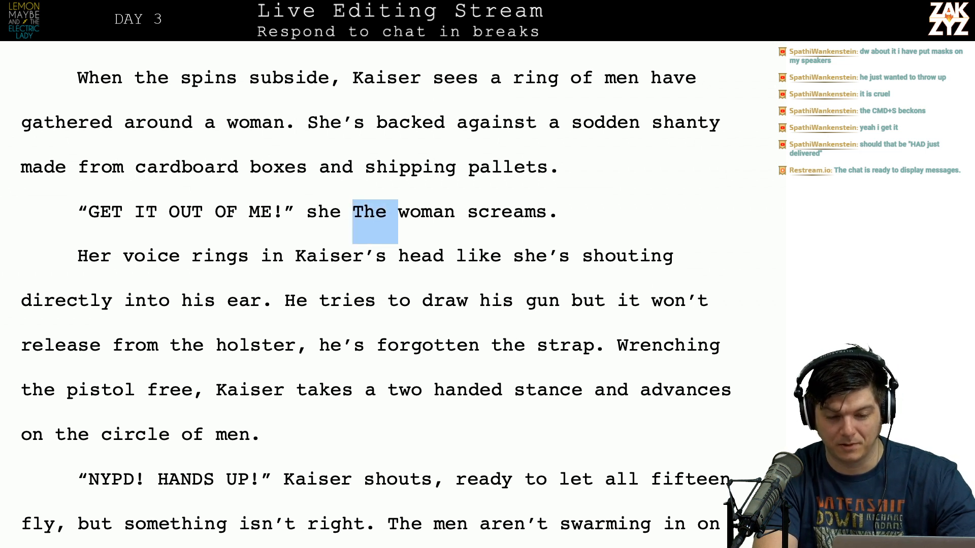
key("shift+Right")
key("shift+Right")
key("shift+Right")
key("shift+Right")
key("shift+Right")
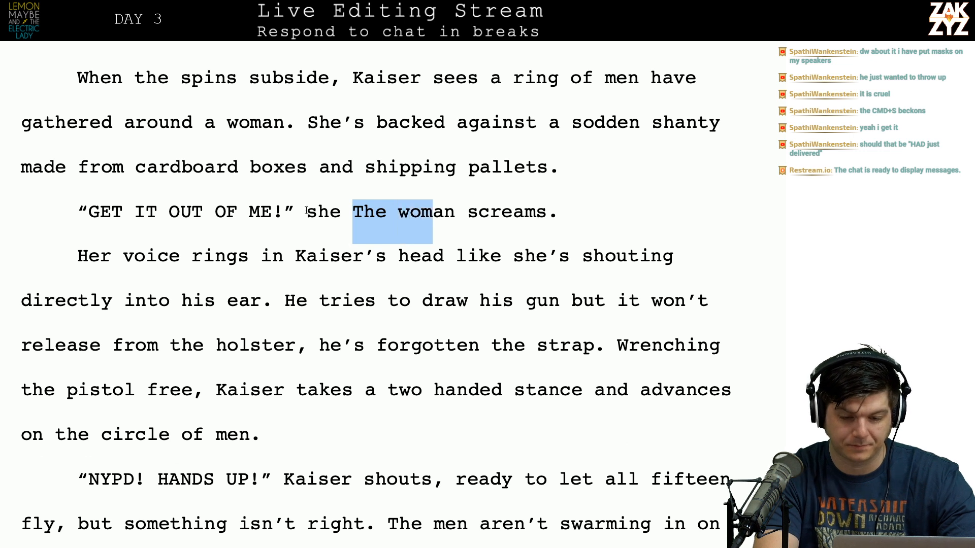
key("BackSpace")
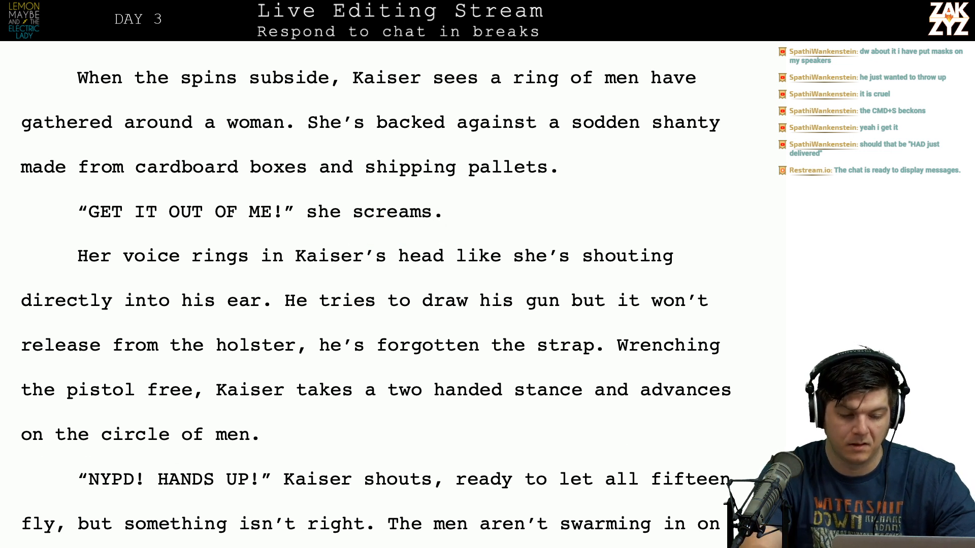
Replace "Her" with "The woman's" at the start of the sentence about the voice ringing in Kaiser's head.
scroll(252, 299, "down", 1)
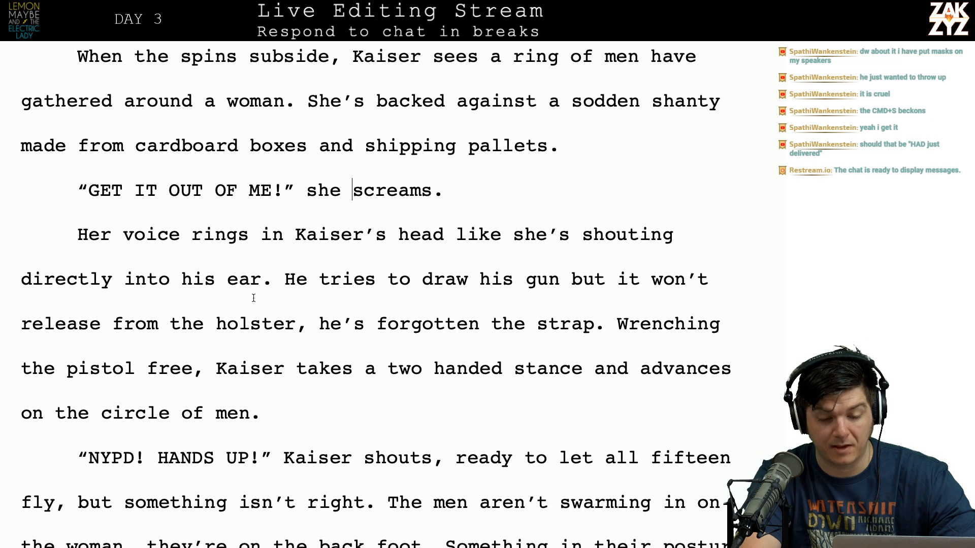
left_click(110, 235)
key("BackSpace")
key("BackSpace")
key("BackSpace")
type("The woman's")
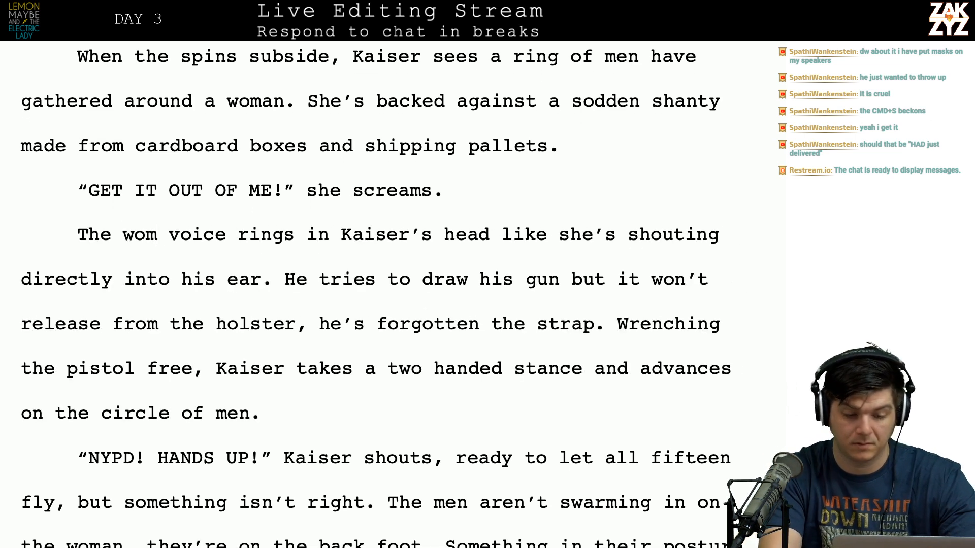
key("Right")
key("Right")
key("Right")
key("Right")
key("Right")
key("Right")
key("Right")
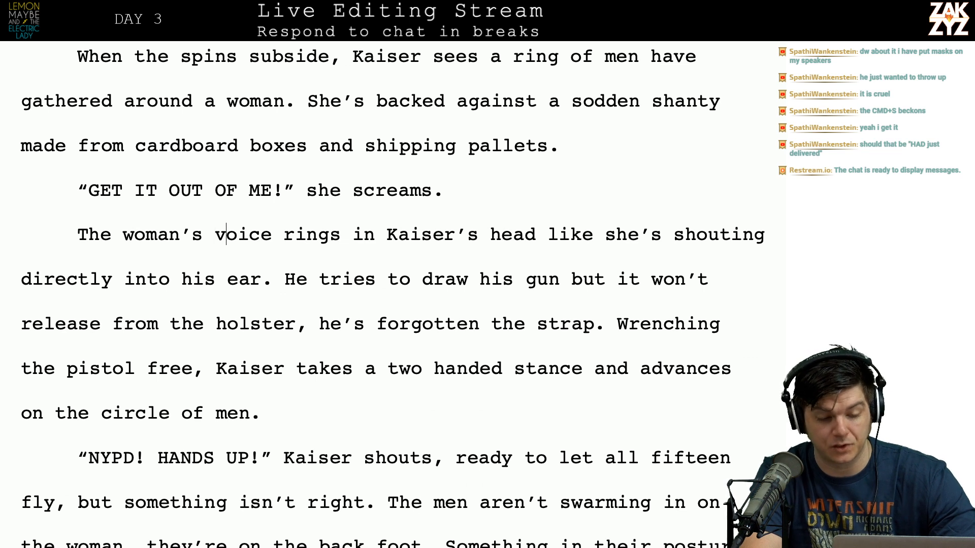
Proofread the paragraph from the woman's voice ringing in Kaiser's head to him pulling the pistol free.
key("Down")
key("Left")
key("Left")
key("Left")
key("Right")
key("Right")
key("Right")
key("Right")
key("Right")
key("Right")
key("Right")
key("Right")
key("Right")
key("Right")
key("Right")
key("Right")
key("Right")
key("Right")
key("Right")
key("Right")
key("Right")
key("Right")
key("Right")
key("Right")
key("Down")
key("Left")
key("Left")
key("Left")
key("Left")
key("Left")
key("Left")
key("Right")
key("Right")
key("Right")
key("Right")
key("Right")
key("Right")
key("Right")
key("Right")
key("Right")
key("Right")
key("Right")
key("Right")
key("Right")
key("Right")
key("Right")
key("Right")
key("Right")
key("Right")
key("Right")
key("Right")
key("Right")
key("Right")
key("Right")
key("Right")
key("Right")
key("Right")
key("Right")
key("Right")
key("Right")
key("Right")
key("Right")
key("Right")
key("Right")
key("Right")
key("Right")
key("Right")
key("Right")
Replace "the" with "his" before "pistol free" in the sentence beginning "Wrenching".
key("Left")
key("Left")
key("Left")
key("Left")
key("Left")
key("Left")
key("Left")
key("Left")
key("Left")
key("Left")
key("Left")
key("Left")
key("Left")
key("Left")
key("Left")
key("Left")
key("Left")
key("Left")
key("Left")
key("Left")
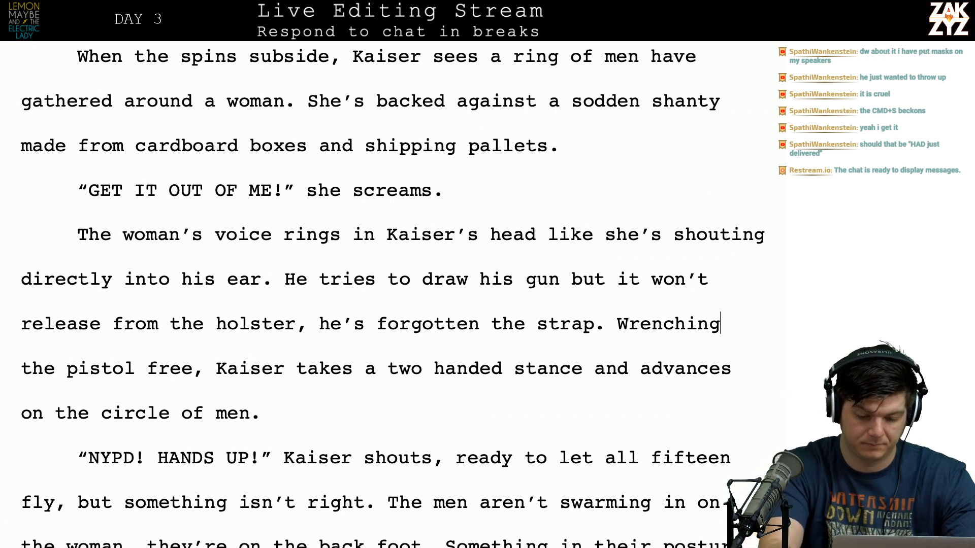
type("his")
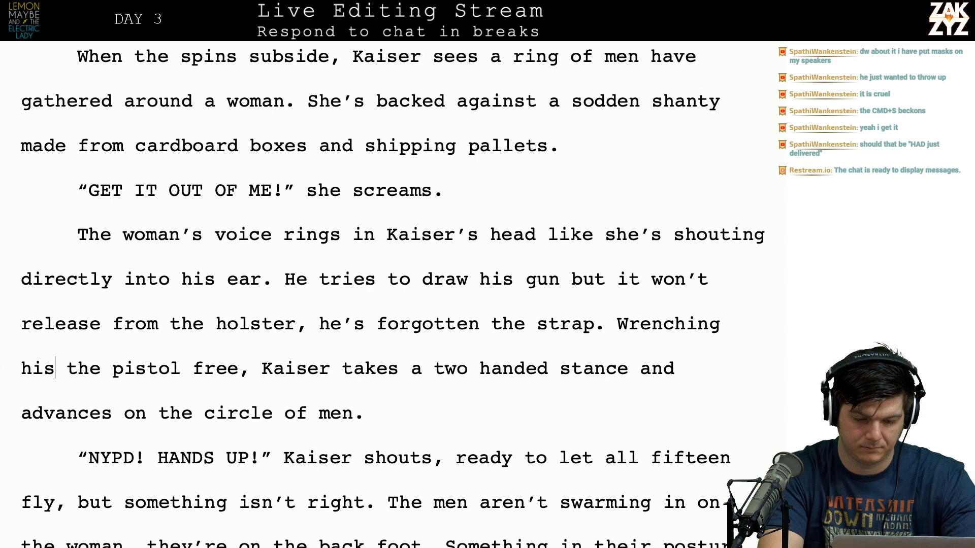
key("shift+Right")
key("shift+Right")
key("shift+Right")
key("shift+Right")
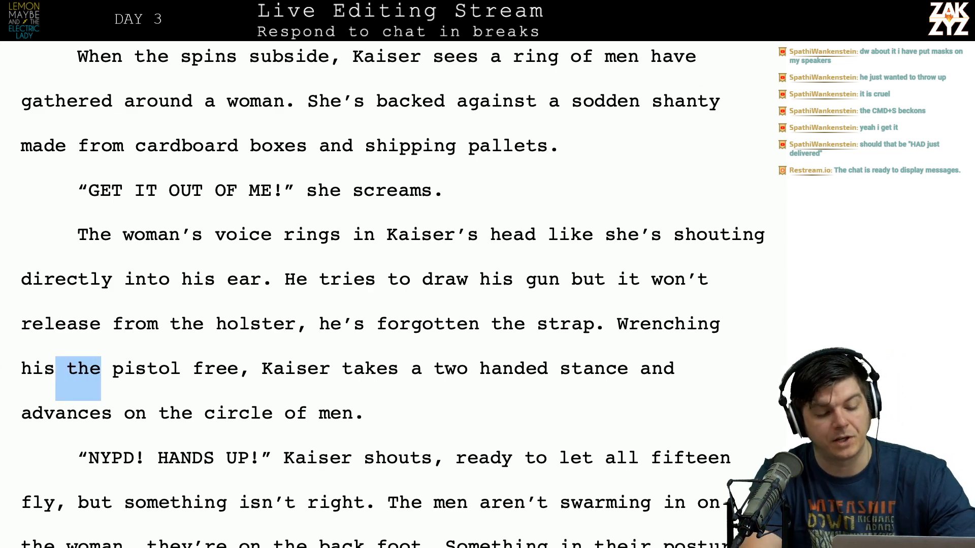
key("BackSpace")
Replace "takes" after "Kaiser" with "points it at the" in the sentence about wrenching his pistol free.
scroll(197, 417, "down", 3)
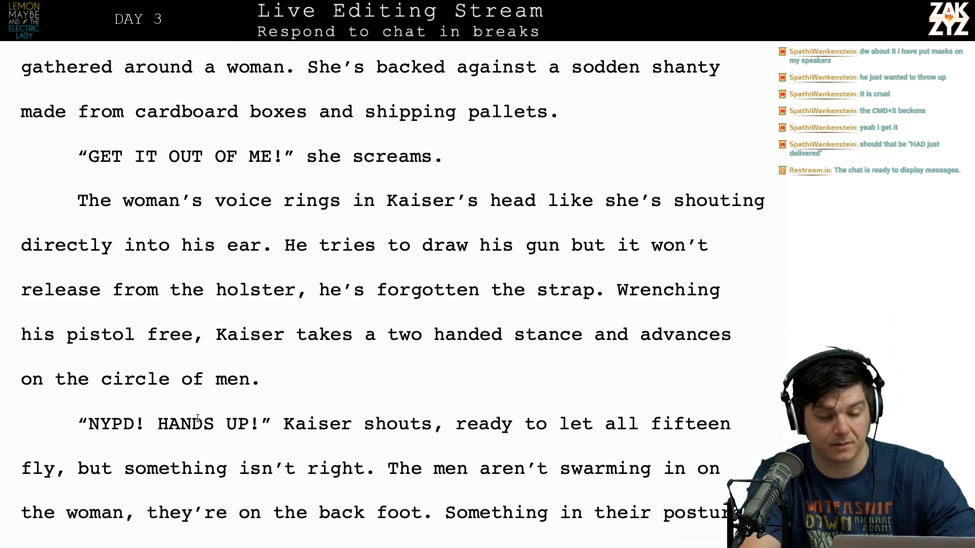
key("Left")
key("Up")
key("Right")
key("Right")
key("Right")
key("Right")
key("Right")
key("Right")
key("Right")
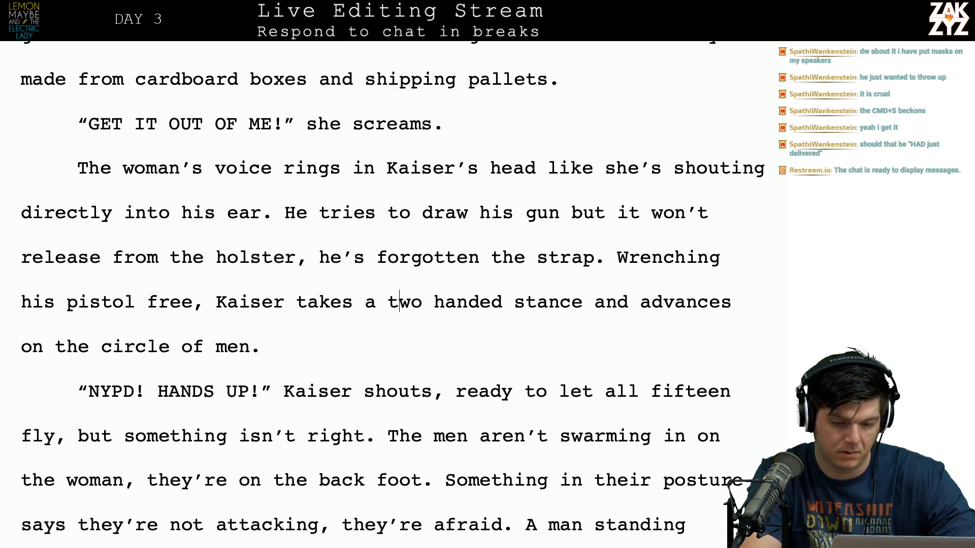
key("Left")
key("Left")
key("Left")
key("Left")
key("Left")
key("Left")
key("Left")
key("Left")
key("Left")
key("Left")
key("Left")
key("Left")
key("Left")
key("Left")
key("Right")
key("Right")
key("Right")
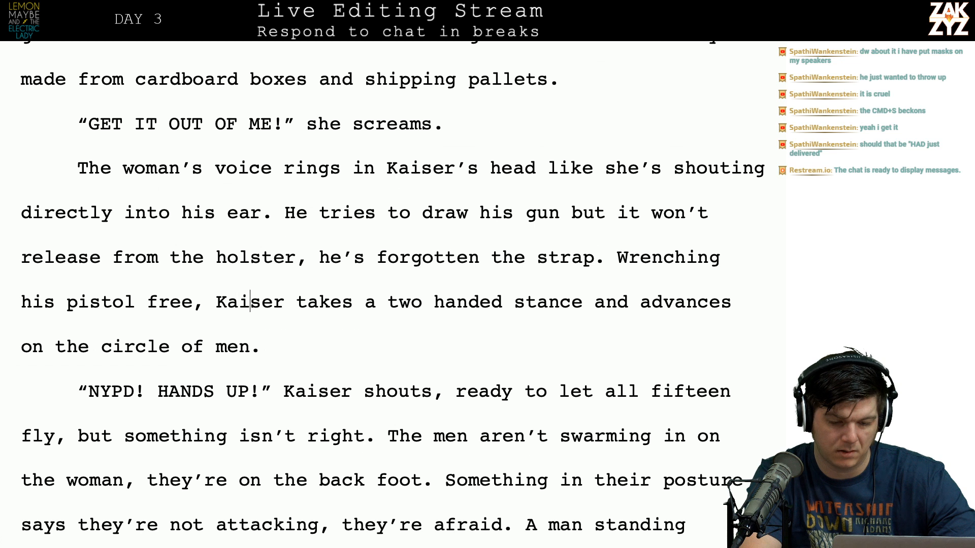
key("Right")
key("Right")
key("Right")
key("Right")
key("Right")
key("Right")
key("Right")
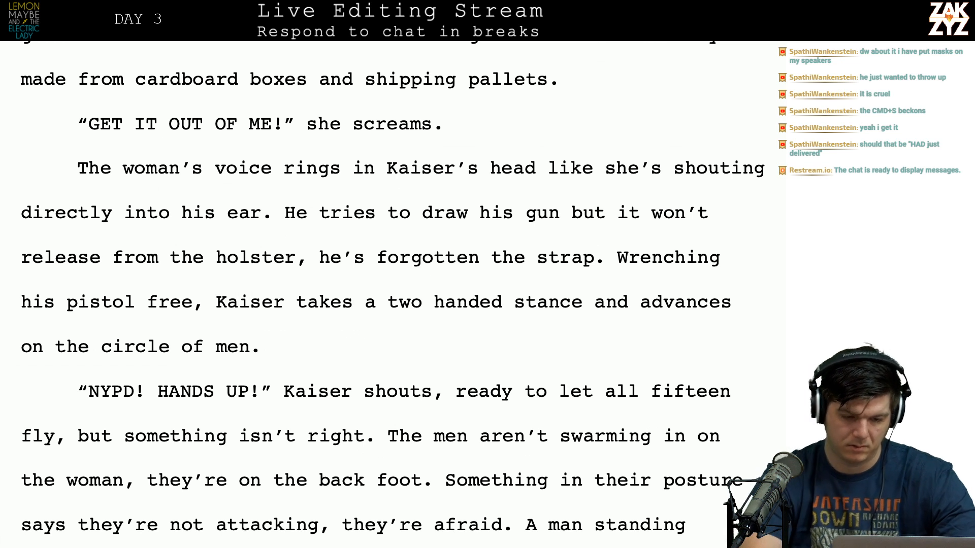
key("BackSpace")
key("BackSpace")
key("BackSpace")
key("BackSpace")
key("BackSpace")
key("BackSpace")
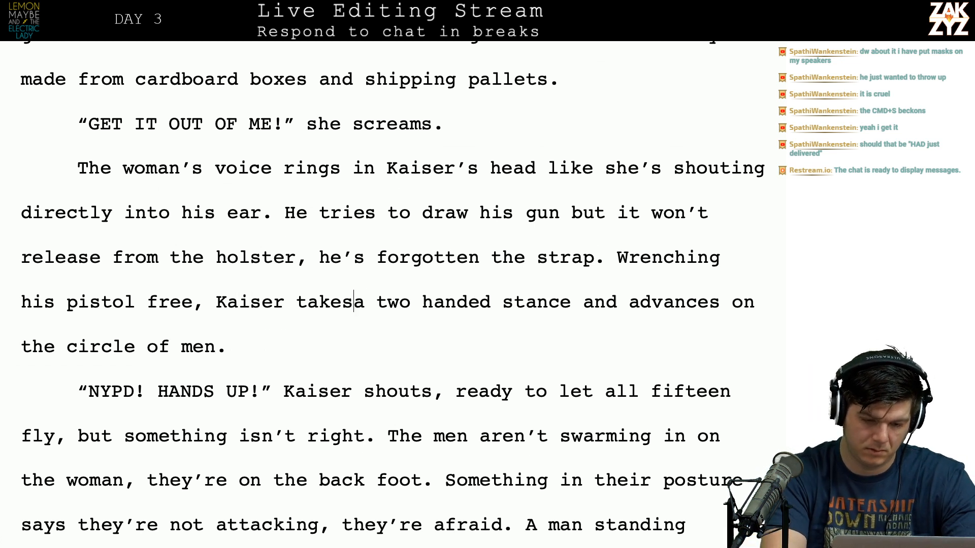
type("pioints it at")
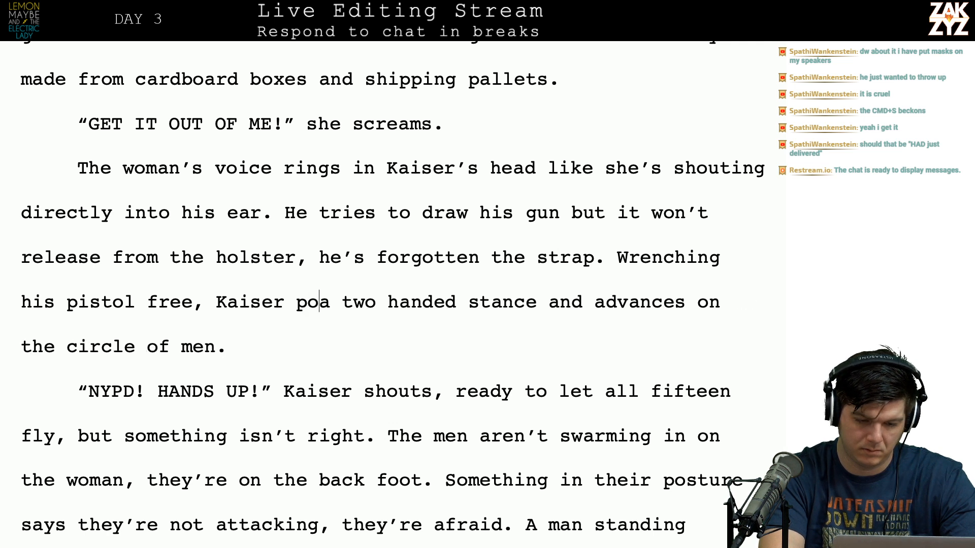
type(" the")
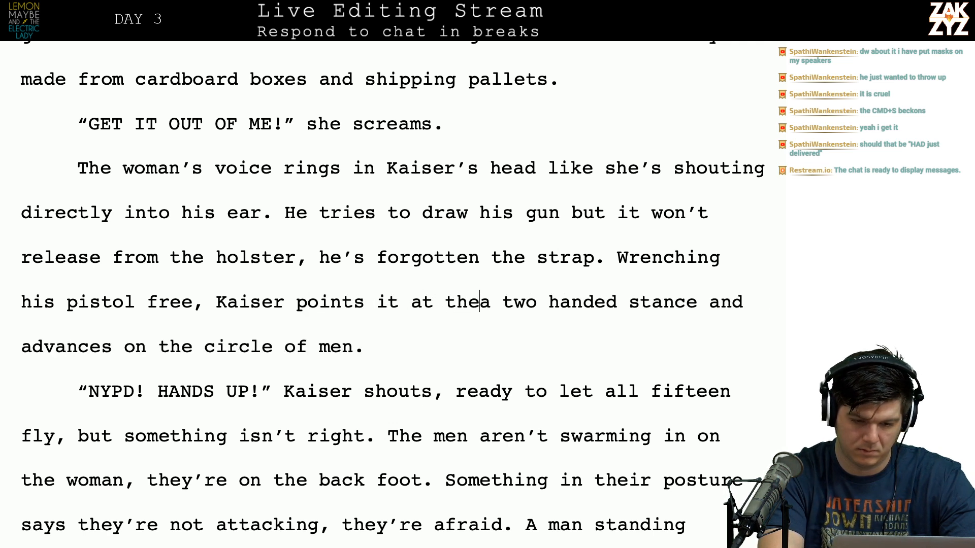
Replace "at the" after "Kaiser points it" with "the mob and advances" in the sentence beginning "Wrenching".
key("BackSpace")
key("BackSpace")
key("BackSpace")
key("BackSpace")
key("BackSpace")
key("BackSpace")
key("BackSpace")
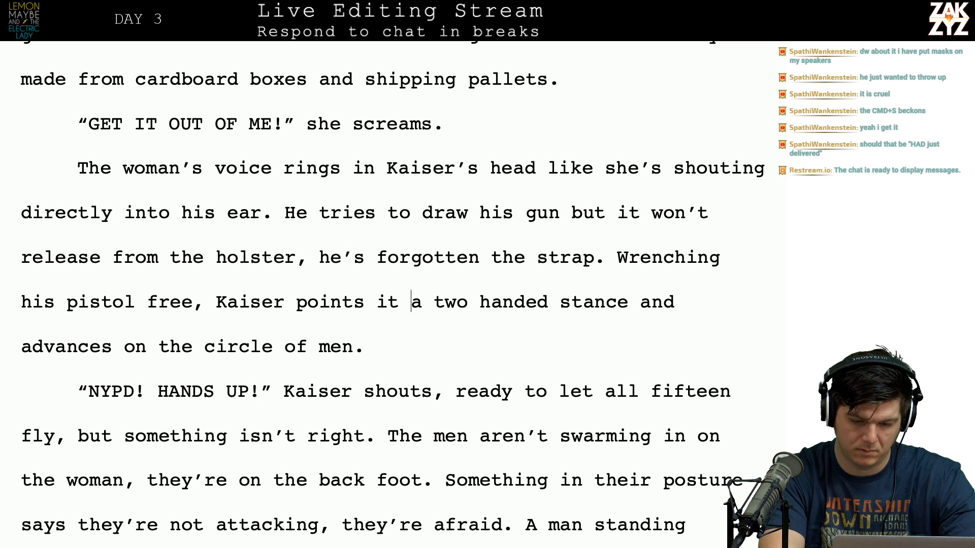
type("the mob and ")
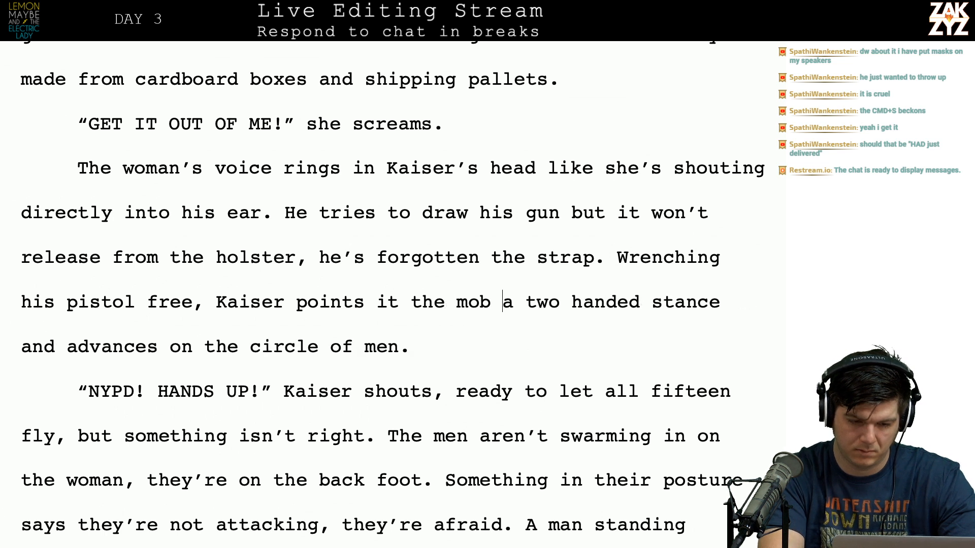
type("advances")
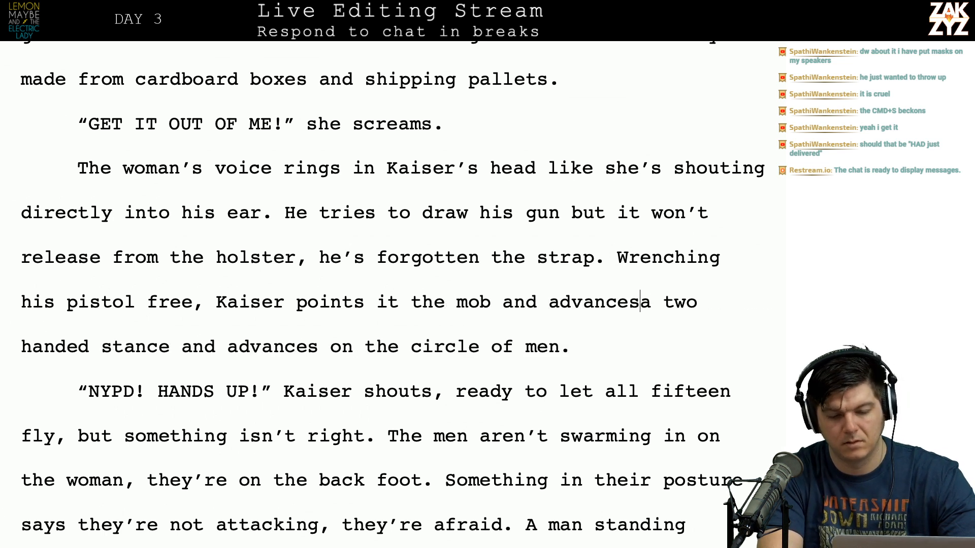
key("shift+Right")
key("shift+Right")
key("shift+Right")
key("shift+Right")
key("shift+Right")
key("shift+Right")
key("shift+Right")
key("shift+Right")
key("shift+Right")
key("shift+Right")
key("shift+Right")
key("shift+Right")
key("shift+Right")
key("shift+Right")
key("shift+Right")
key("shift+Right")
key("shift+Right")
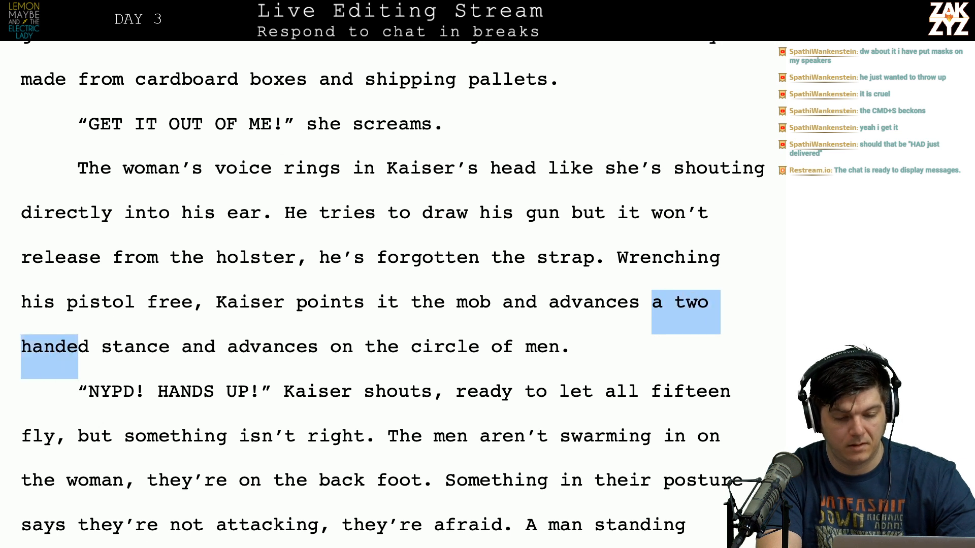
key("shift+Right")
key("shift+Right")
key("shift+Right")
key("shift+Right")
key("shift+Right")
key("shift+Right")
key("Left")
Replace "mob and advances" with "circle of men and advances." in the sentence about Kaiser wrenching his pistol free.
key("BackSpace")
key("BackSpace")
key("BackSpace")
key("BackSpace")
key("BackSpace")
key("BackSpace")
key("BackSpace")
key("BackSpace")
key("BackSpace")
key("BackSpace")
key("BackSpace")
key("BackSpace")
key("BackSpace")
key("BackSpace")
key("BackSpace")
key("BackSpace")
key("BackSpace")
type("circle of men and ")
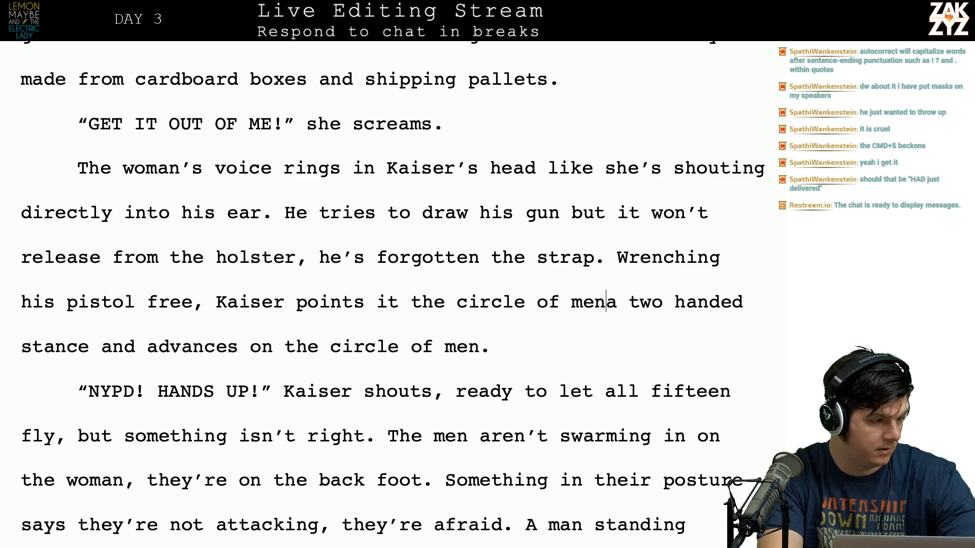
type("advances. a two handed stance and advances on the circle of men.")
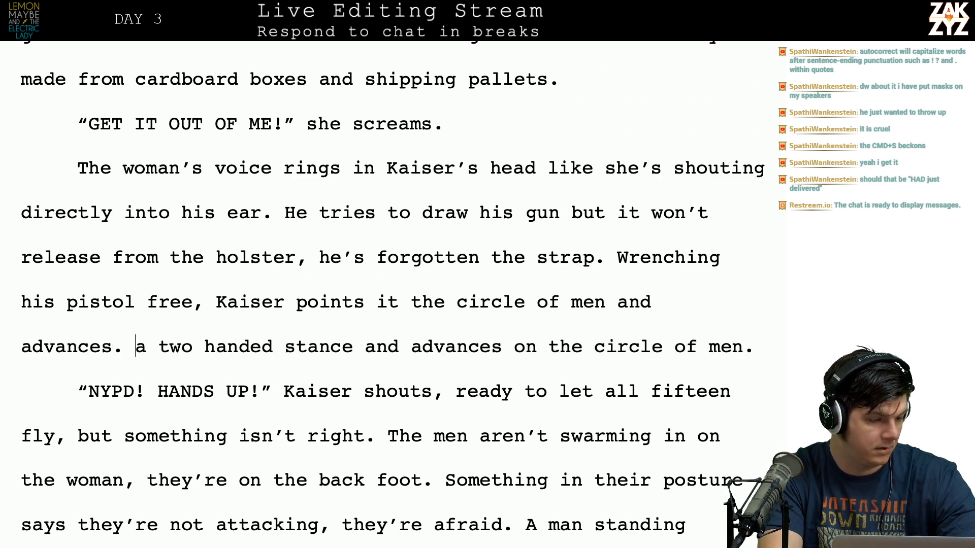
Delete the leftover phrase "a two handed stance and advances on the circle of men." from the end of the paragraph.
key("shift+Down")
key("shift+Left")
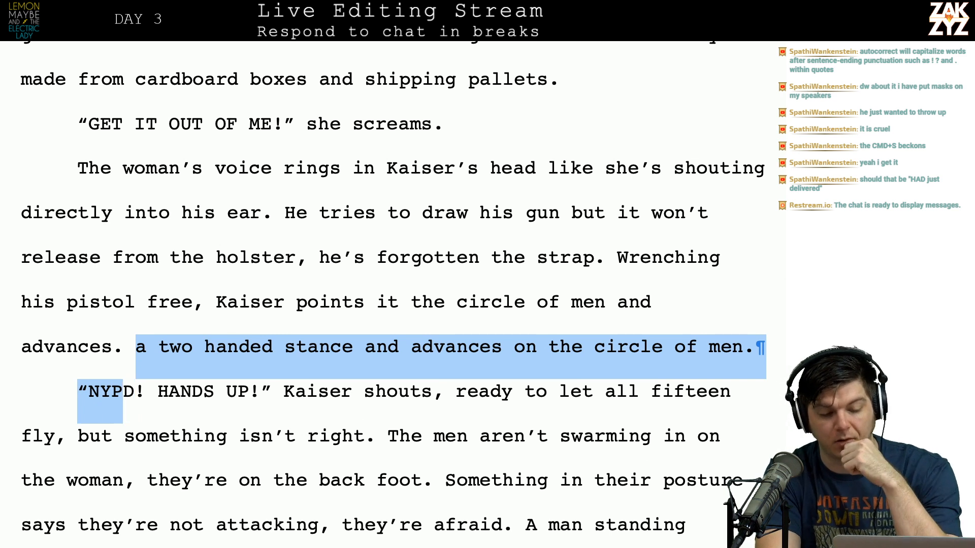
key("shift+Left")
key("shift+Left")
key("shift+Left")
key("shift+Left")
key("shift+Left")
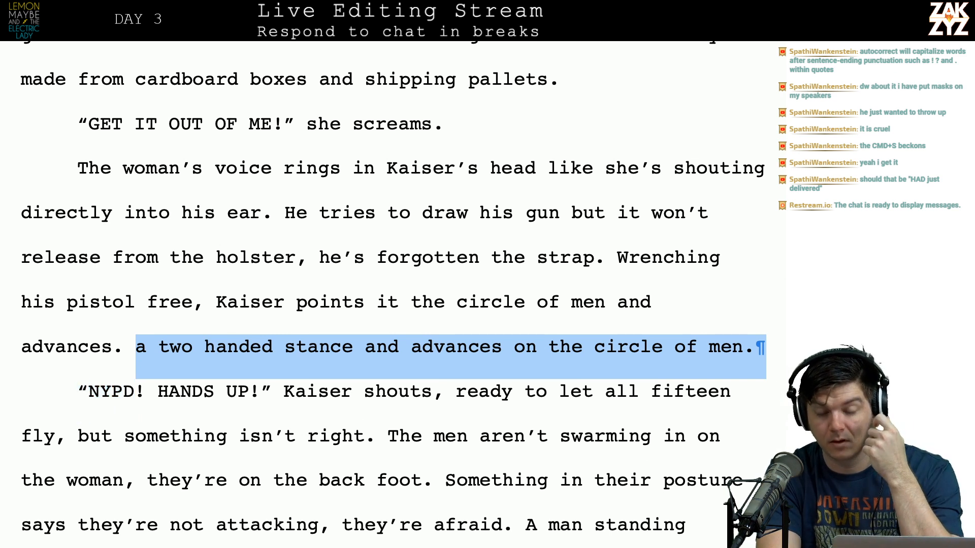
key("BackSpace")
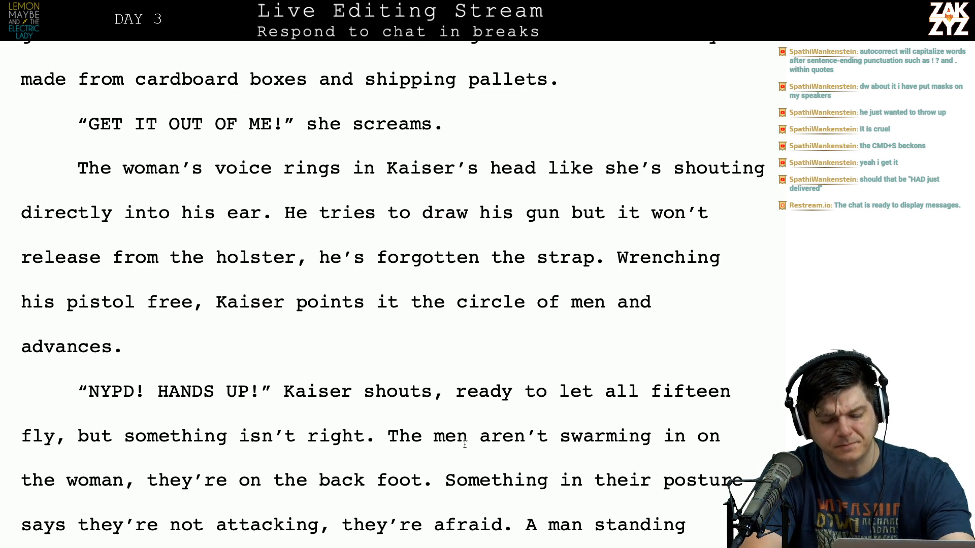
Replace "pistol" with "Glock" in the sentence beginning "Wrenching".
scroll(465, 444, "down", 1)
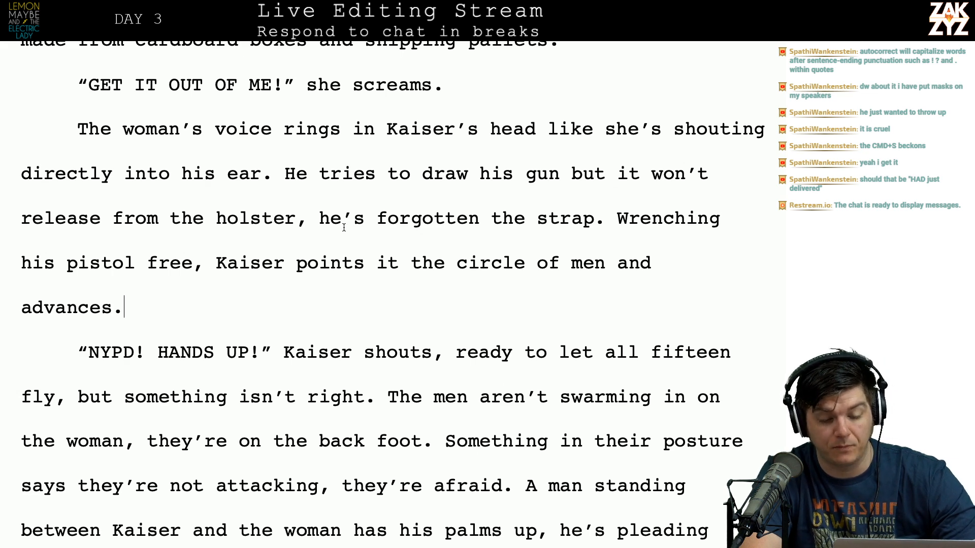
scroll(375, 294, "down", 1)
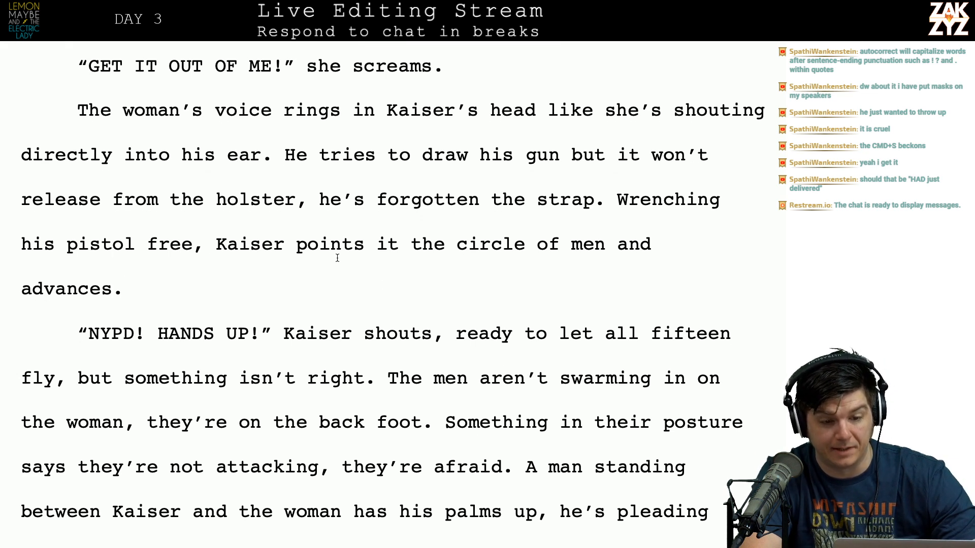
scroll(478, 203, "down", 2)
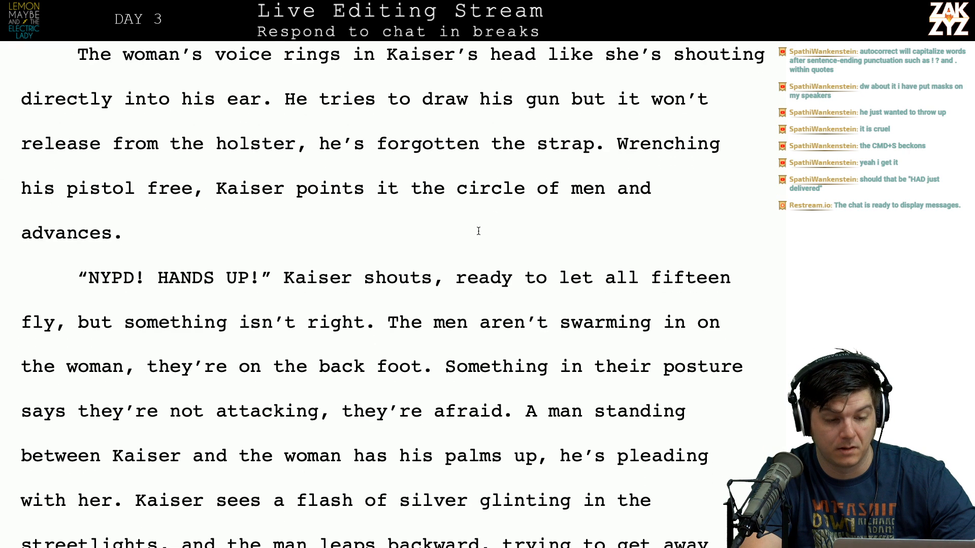
scroll(322, 208, "up", 2)
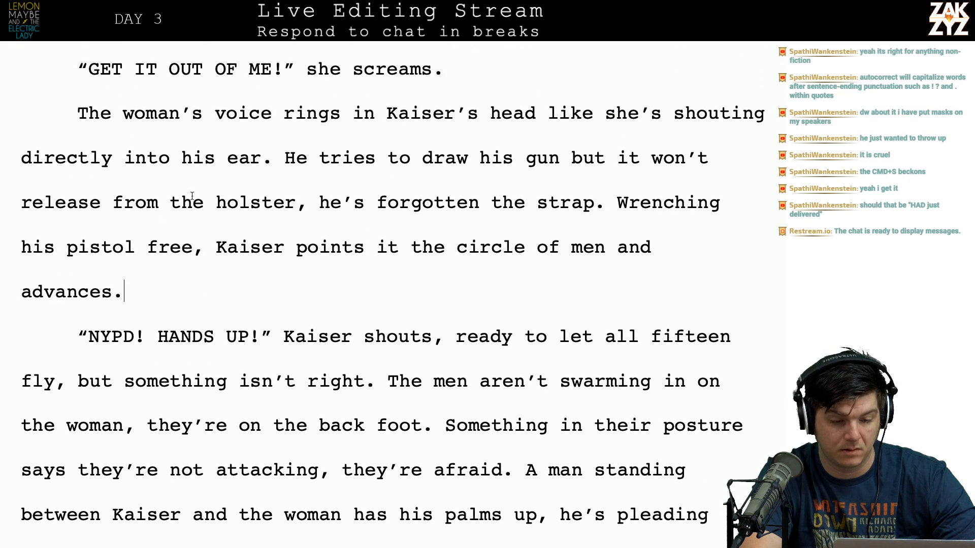
left_click(112, 247)
key("Right")
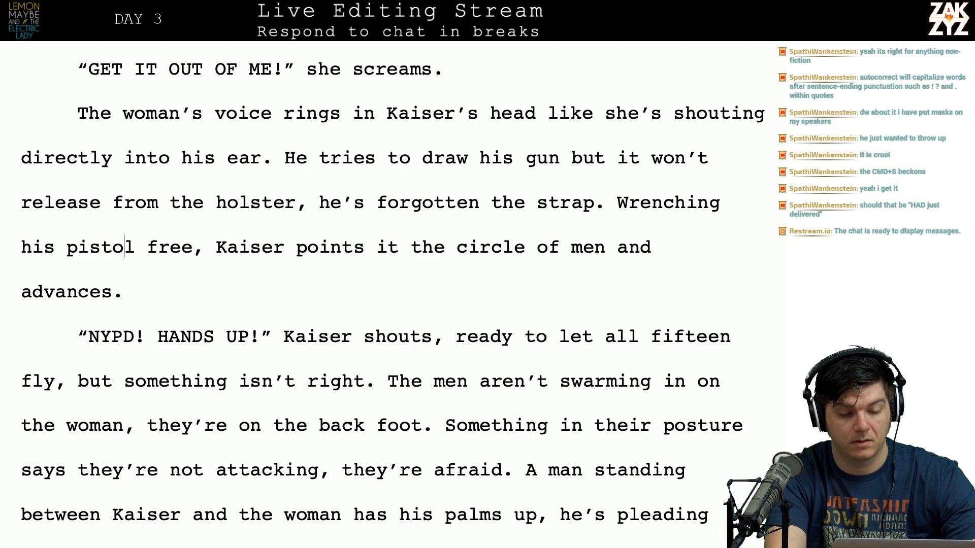
key("Right")
key("BackSpace")
key("BackSpace")
key("BackSpace")
key("BackSpace")
key("BackSpace")
key("BackSpace")
type("Gl")
key("BackSpace")
key("BackSpace")
type("Glock")
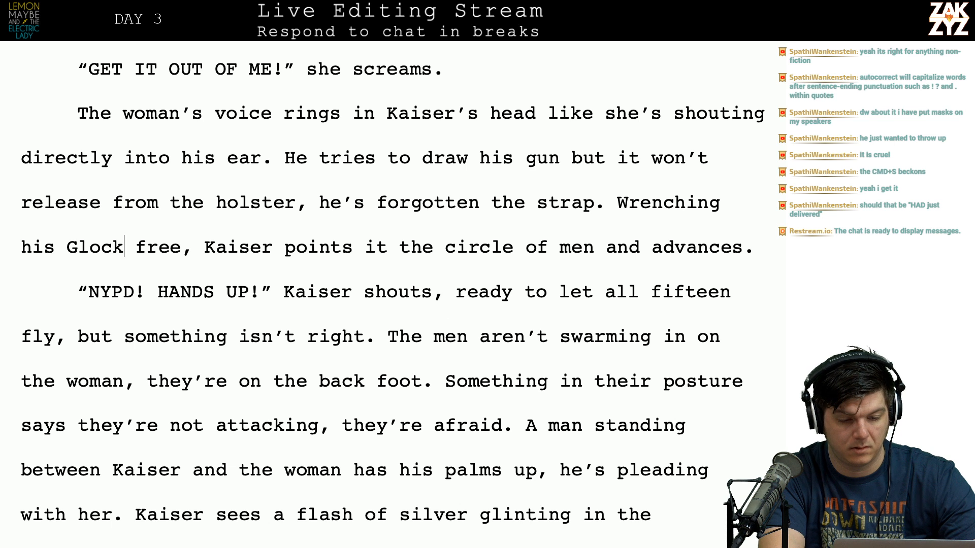
Replace "Glock" with "9mm" in the sentence beginning "Wrenching".
key("BackSpace")
key("BackSpace")
key("BackSpace")
key("BackSpace")
key("BackSpace")
type("9mm")
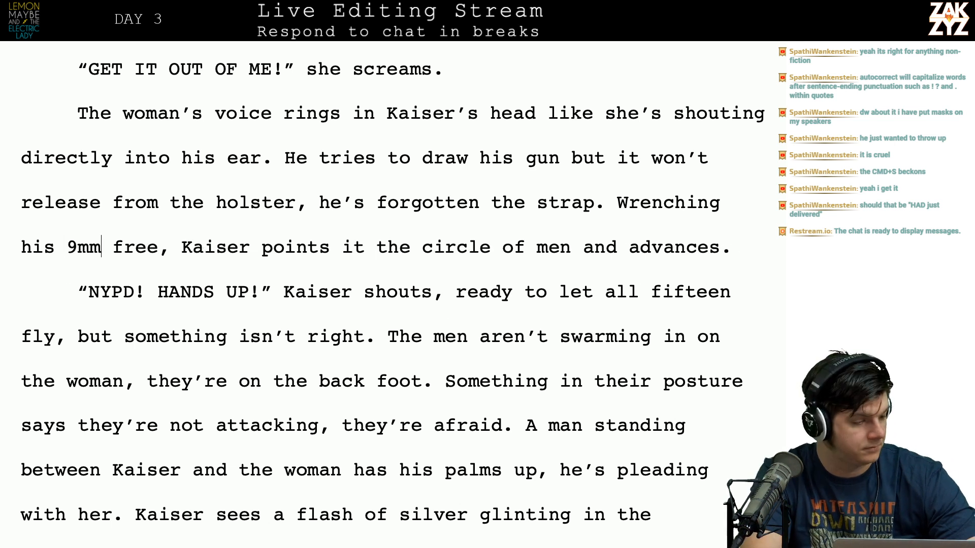
Proofread the paragraph about Kaiser drawing his gun and pointing it at the circle of men.
key("Right")
key("Right")
key("Right")
key("Right")
key("Right")
key("Right")
key("Right")
key("Right")
key("Right")
key("Right")
key("Right")
key("Right")
key("Right")
key("Right")
key("Right")
key("Right")
key("Right")
key("Right")
key("Right")
key("Right")
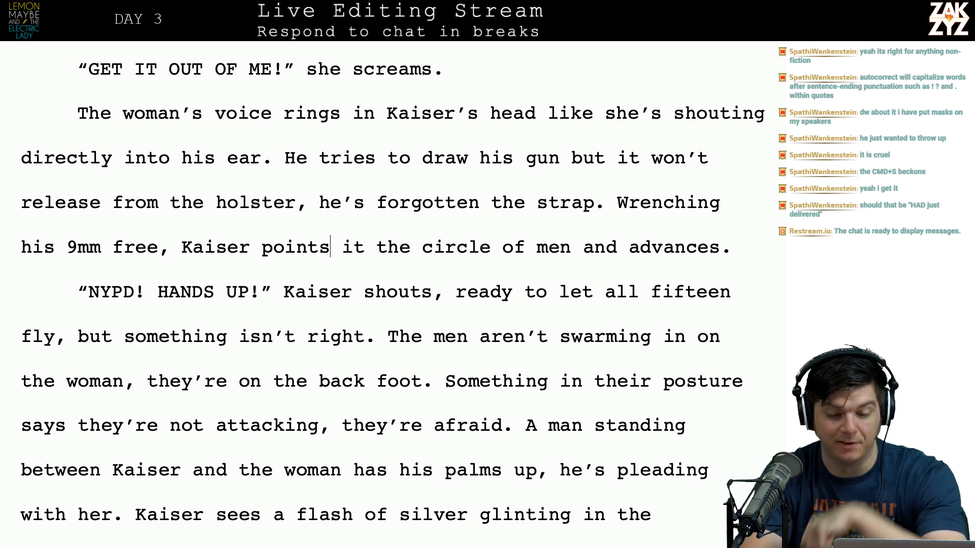
scroll(428, 182, "down", 1)
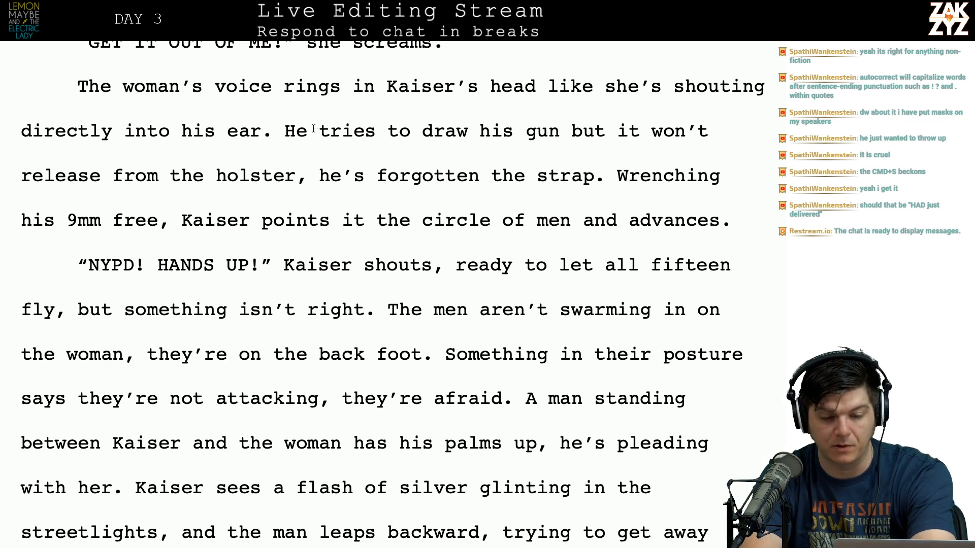
scroll(522, 179, "down", 1)
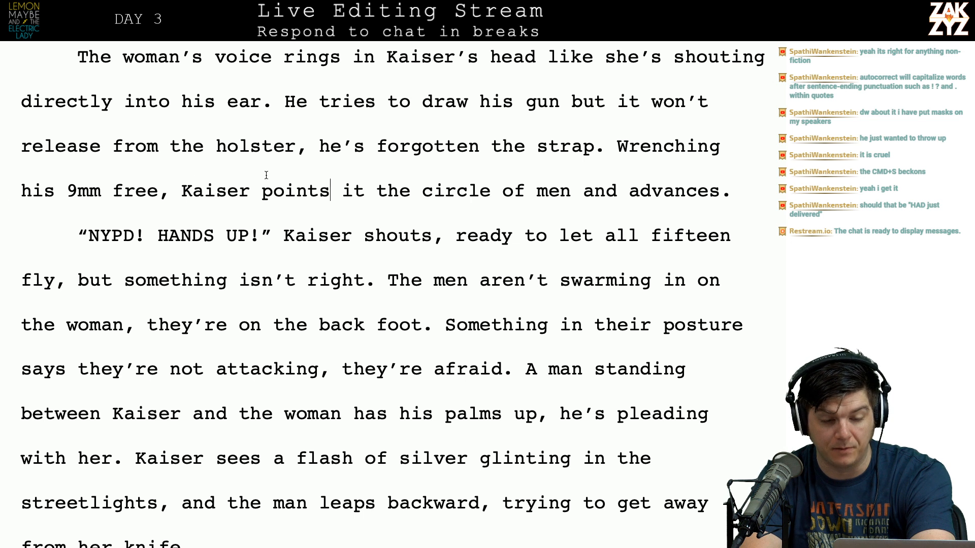
Replace "gun" with "9mm" in the sentence beginning "He tries to draw his".
left_click(542, 97)
key("Right")
key("Right")
key("BackSpace")
key("BackSpace")
key("BackSpace")
type("9mm")
Replace "9mm" with "pistol" in the sentence beginning "Wrenching".
key("Right")
key("Right")
key("Right")
key("Right")
key("Right")
key("Right")
key("Right")
key("Right")
key("Right")
key("Right")
key("Right")
key("Right")
key("Right")
key("Right")
key("Right")
key("Right")
key("Right")
key("Right")
key("Right")
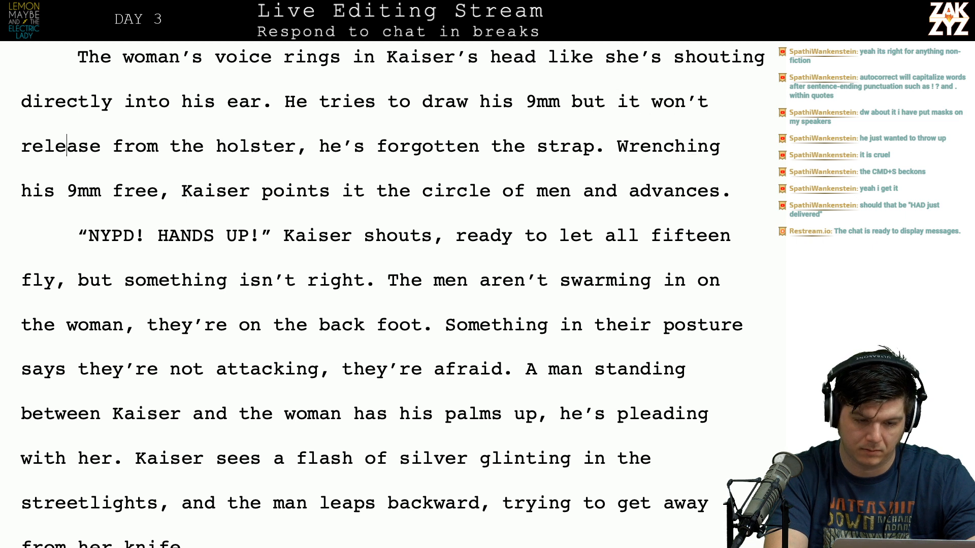
key("Down")
key("Right")
key("Right")
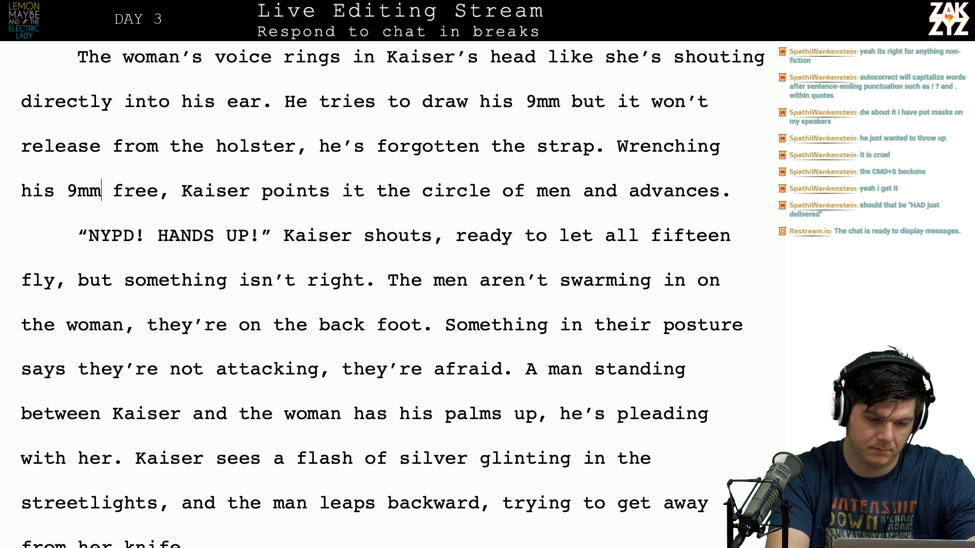
key("BackSpace")
key("BackSpace")
key("BackSpace")
type("pisotl")
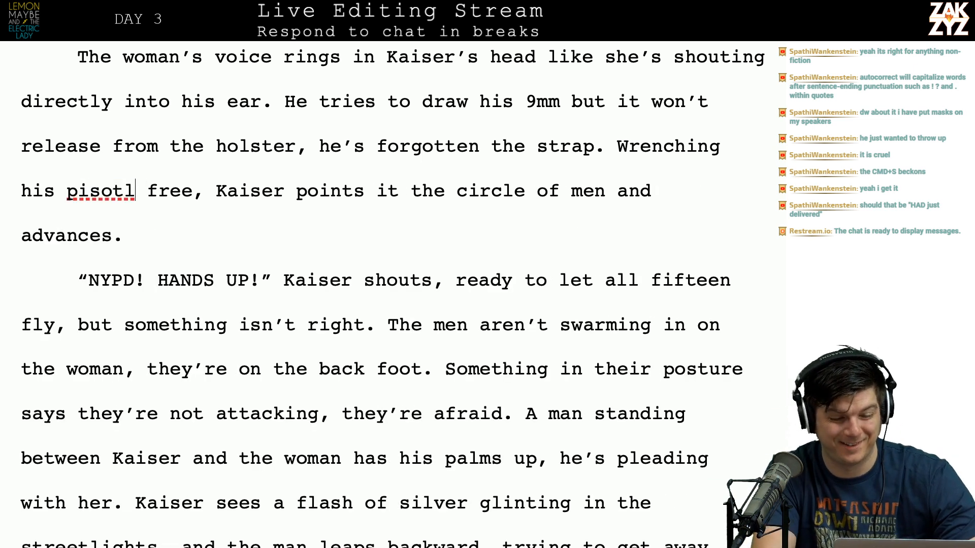
key("Left")
key("Left")
key("BackSpace")
key("Right")
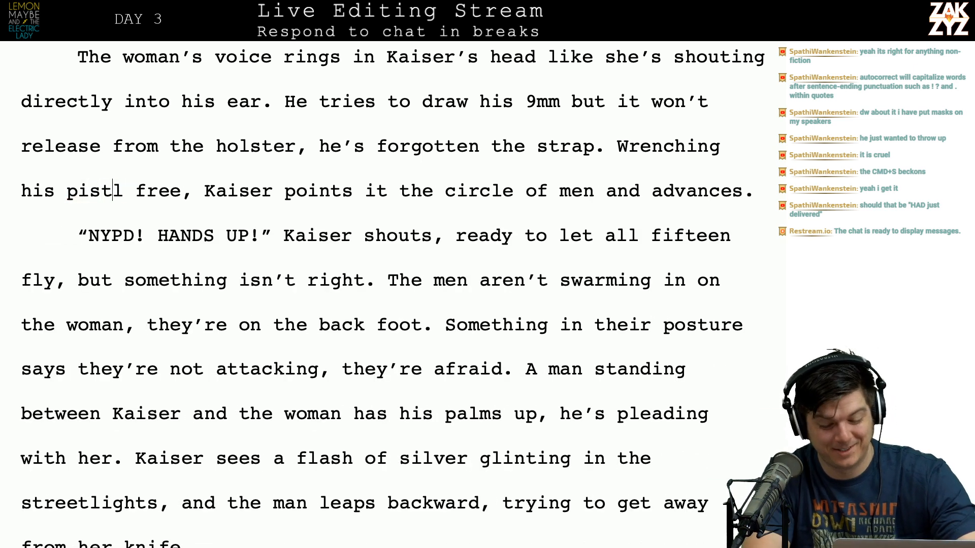
type("o")
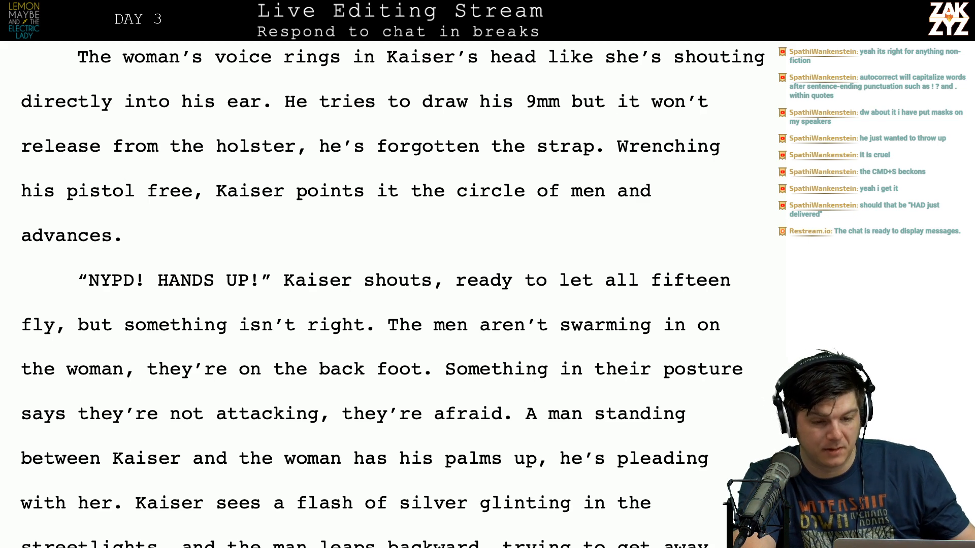
After "strap.", insert "He's way too deep in the bag for this, but he wrenches the pistol free and advances on the circle of men.".
scroll(392, 295, "up", 2)
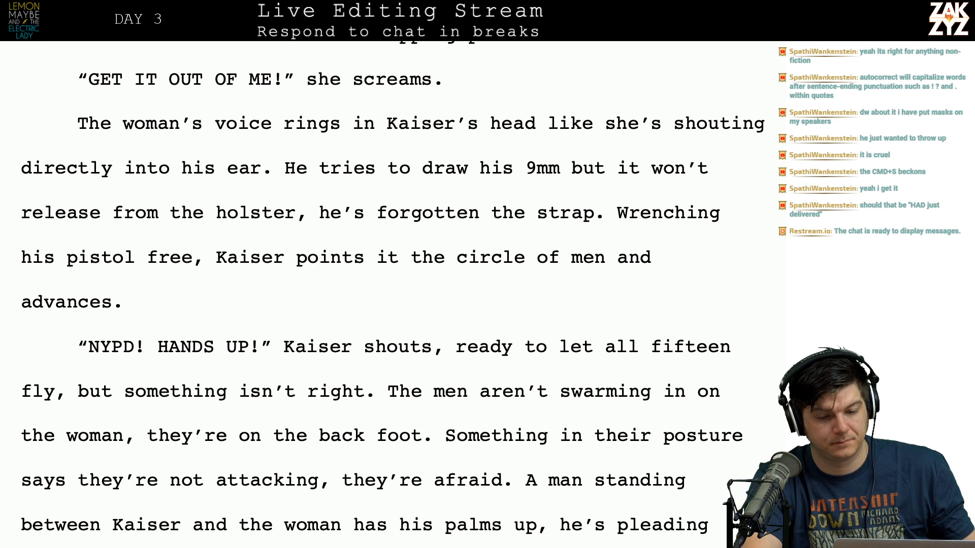
left_click(602, 209)
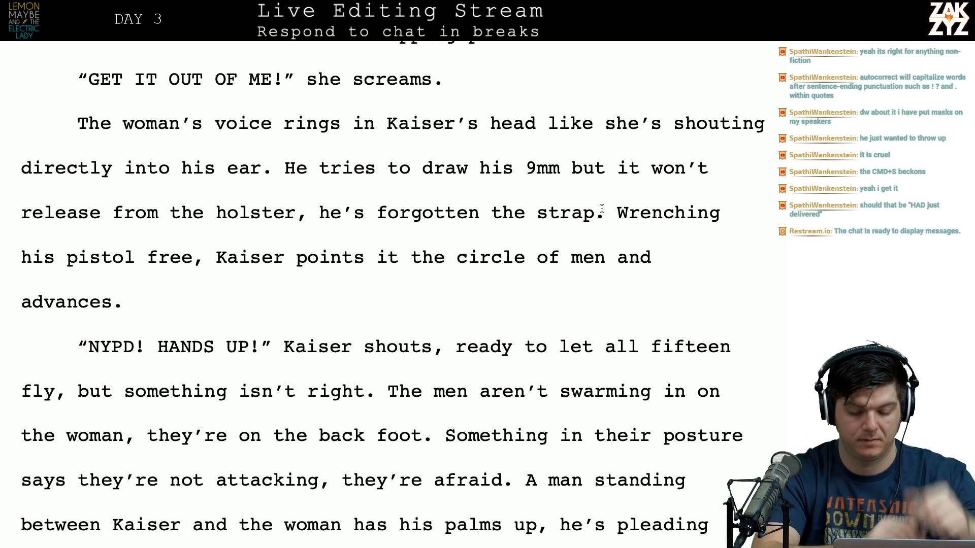
type("He")
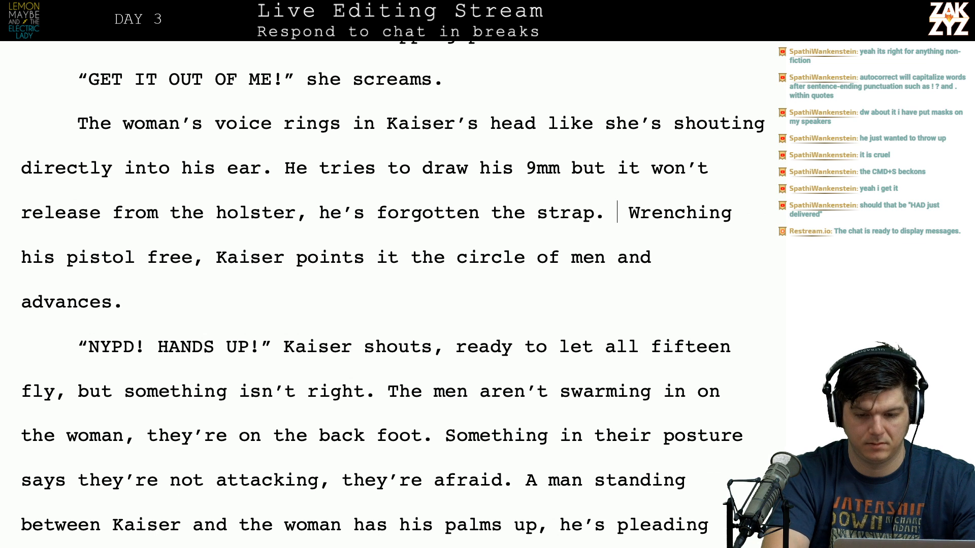
type("'s way too ")
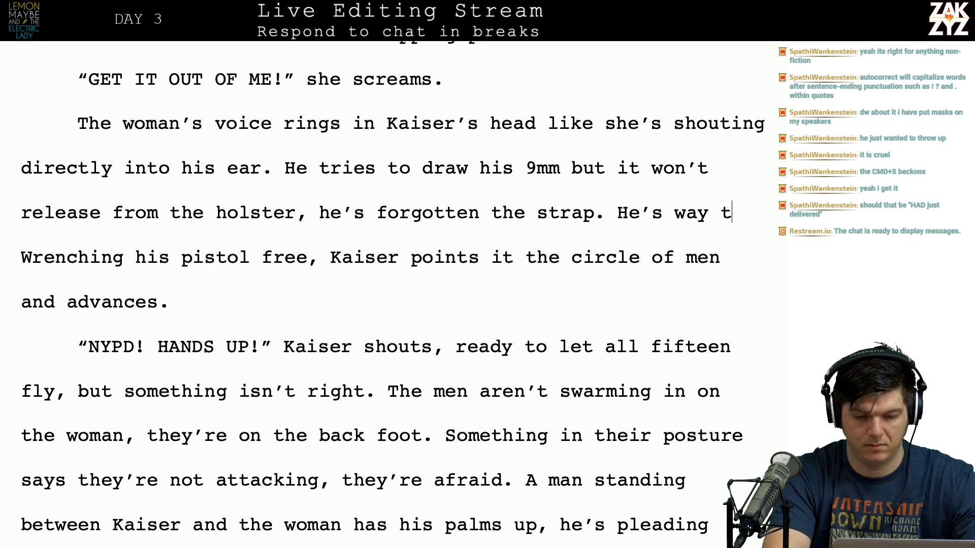
type("deep")
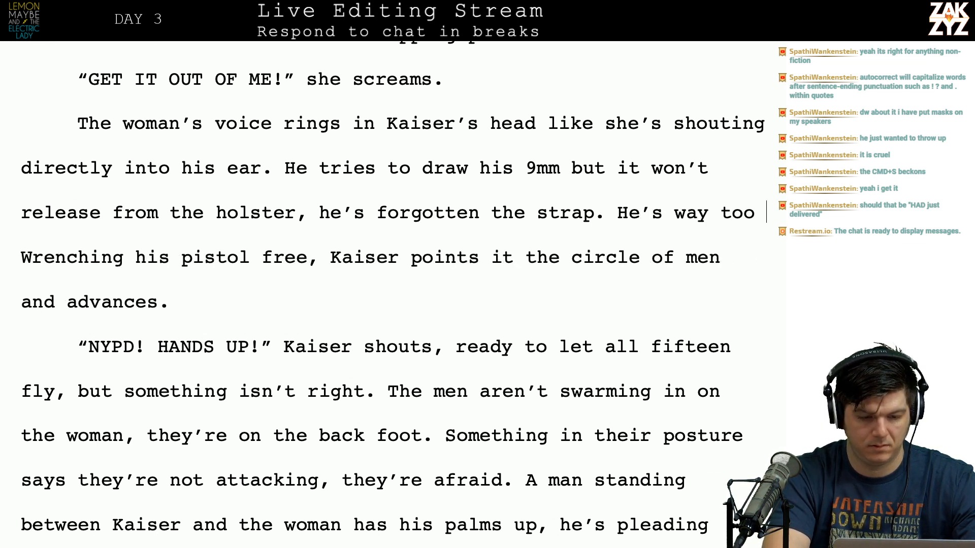
type(" in the bag for th")
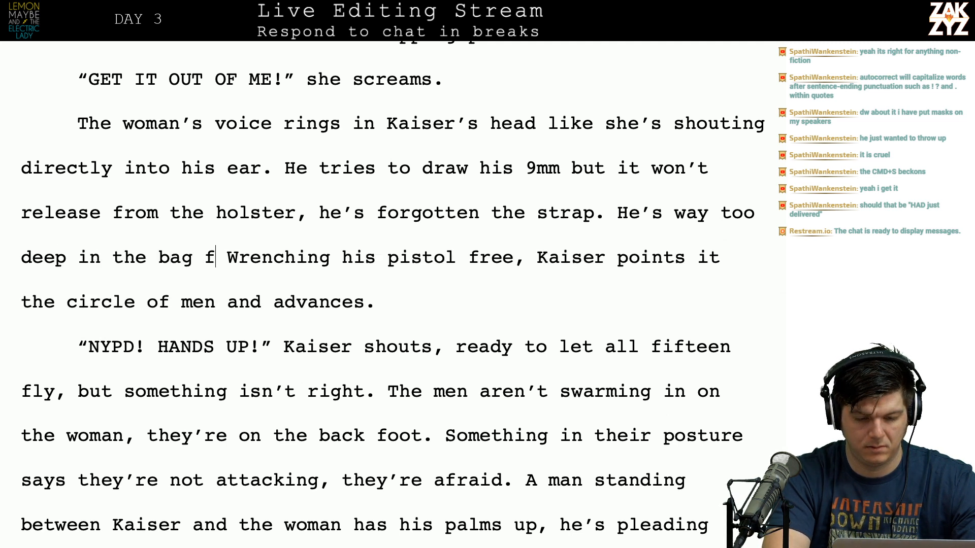
type("is, but he wro")
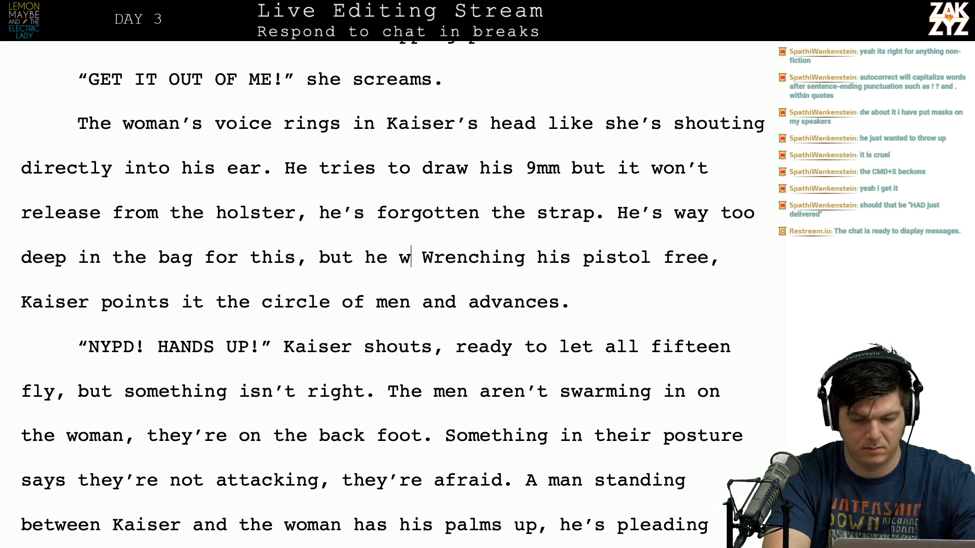
key("BackSpace")
type("enches the pisto")
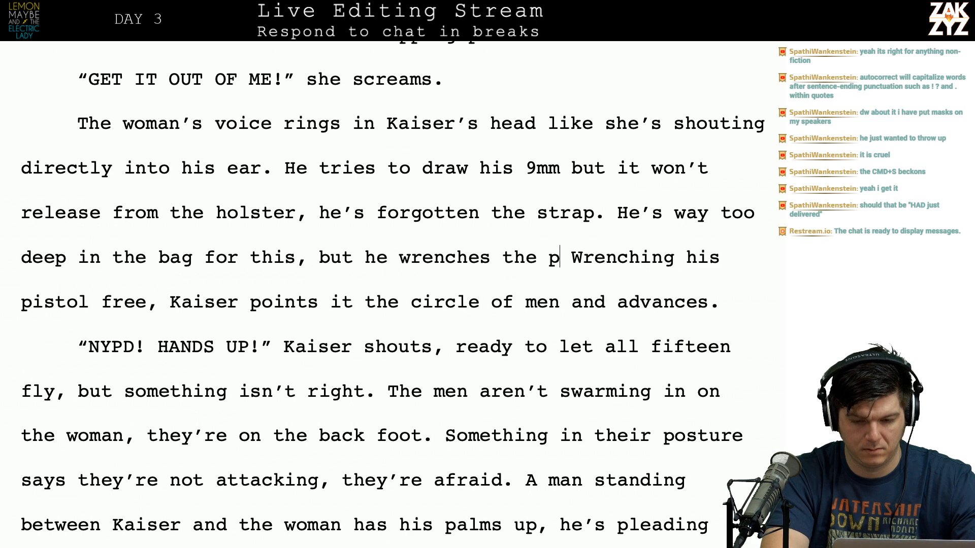
type("l free and ad")
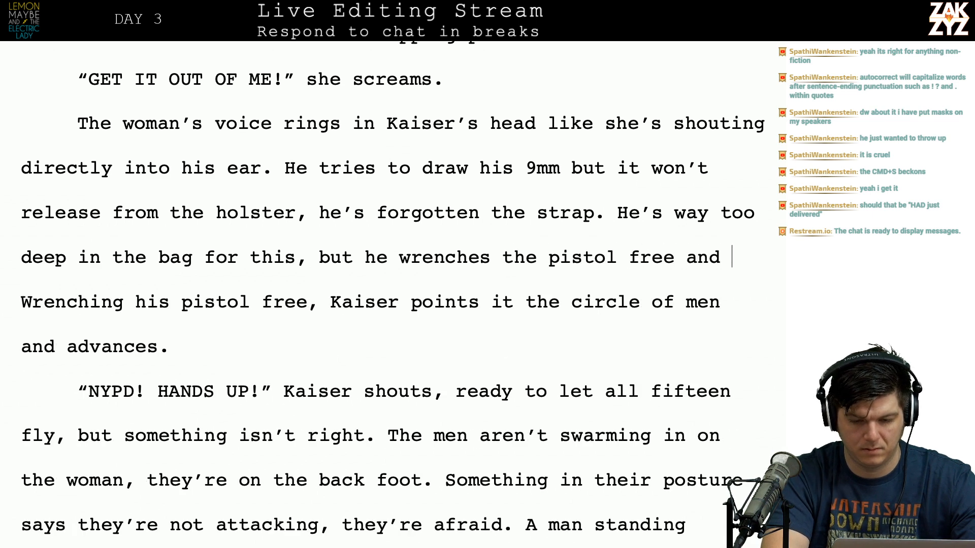
type("vances Wrenchin")
key("BackSpace")
key("BackSpace")
type("on the circle o")
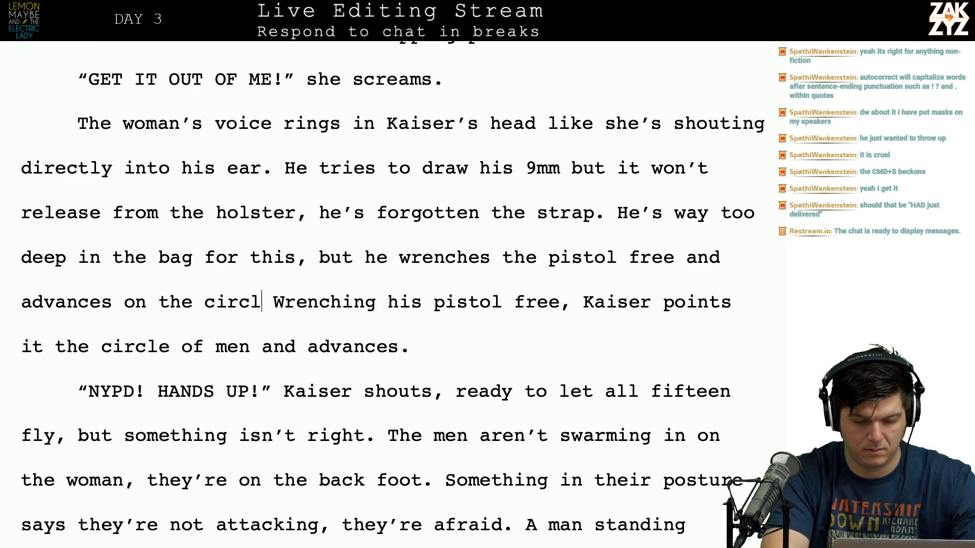
type("f men.")
Delete the redundant sentence "Wrenching his pistol free, Kaiser points it the circle of men and advances.".
key("shift+Right")
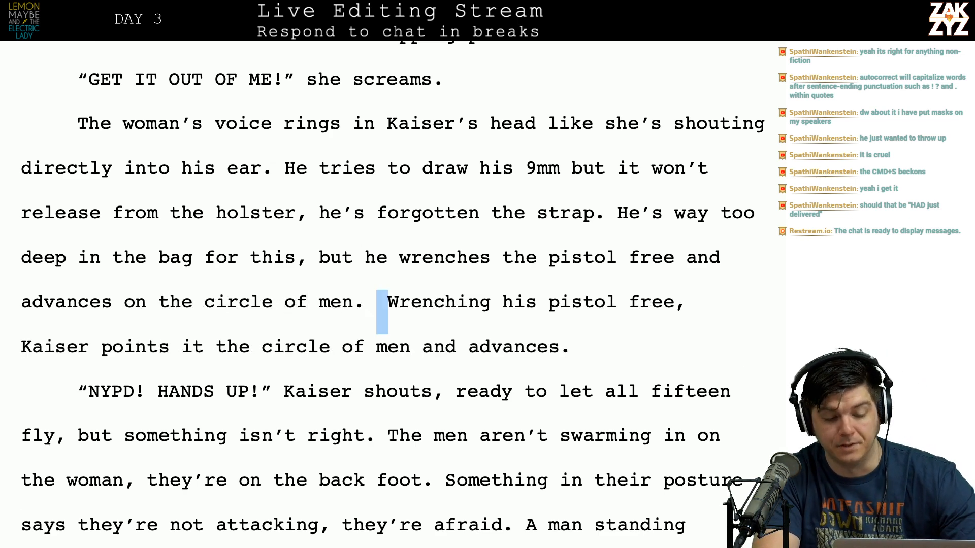
key("shift+Down")
key("shift+Right")
key("shift+Right")
key("shift+Right")
key("shift+Right")
key("shift+Right")
key("shift+Right")
key("shift+Right")
key("shift+Right")
key("shift+Right")
key("shift+Right")
key("shift+Right")
key("shift+Right")
key("shift+Right")
key("shift+Right")
key("shift+Right")
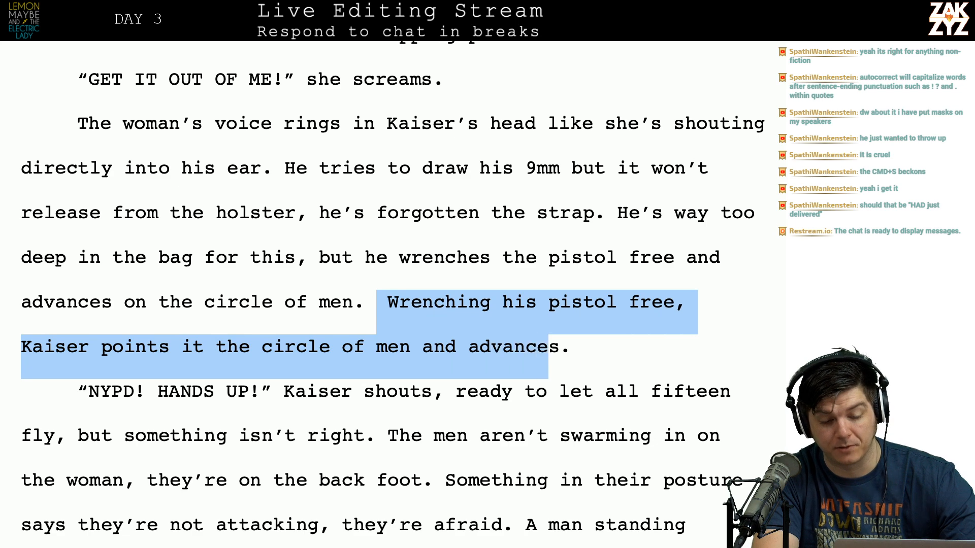
key("shift+Right")
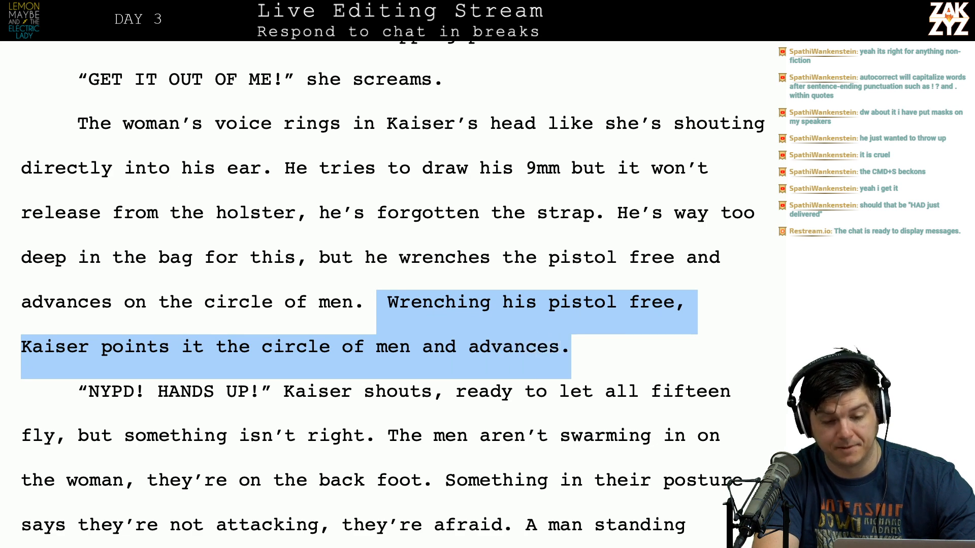
key("BackSpace")
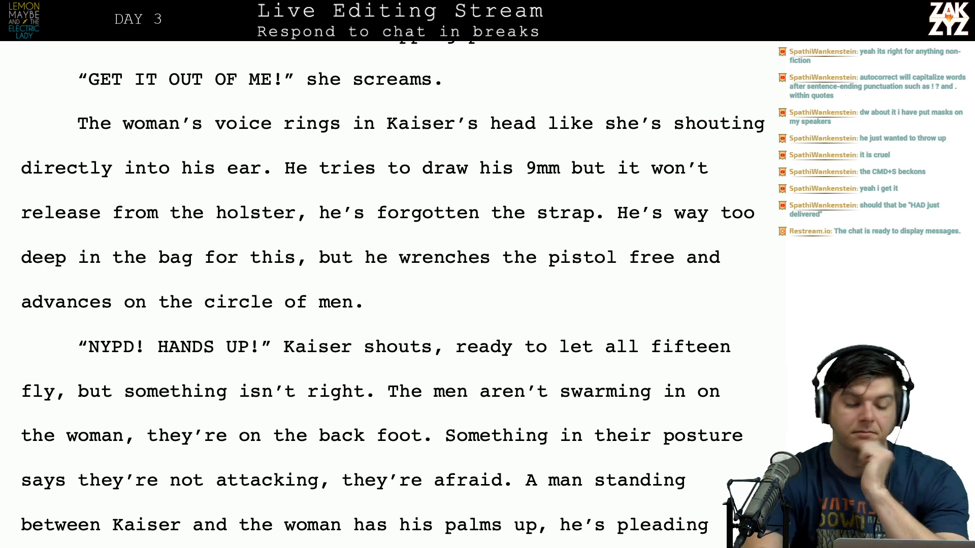
Proofread the paragraph beginning "NYPD! HANDS UP!" through the man leaping back from the woman's knife.
scroll(392, 291, "down", 5)
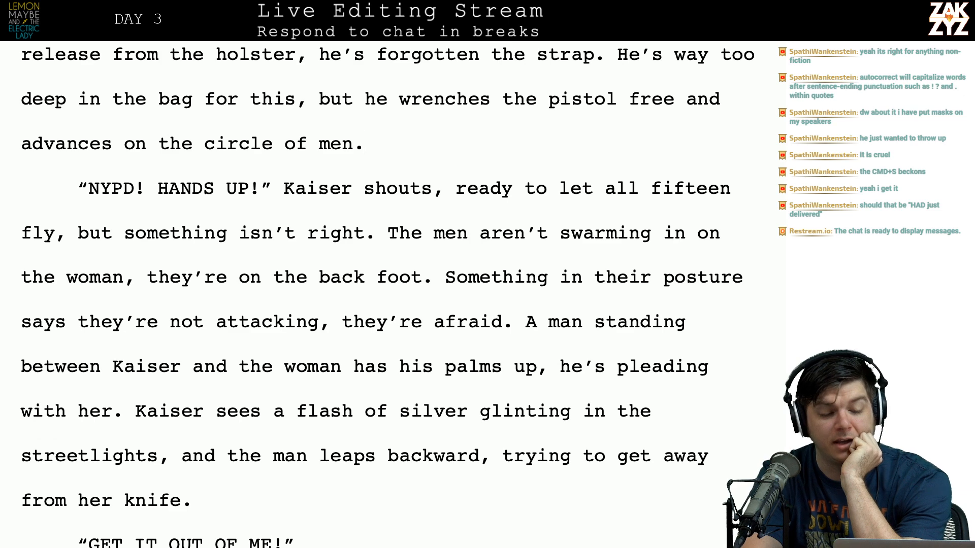
scroll(392, 290, "down", 1)
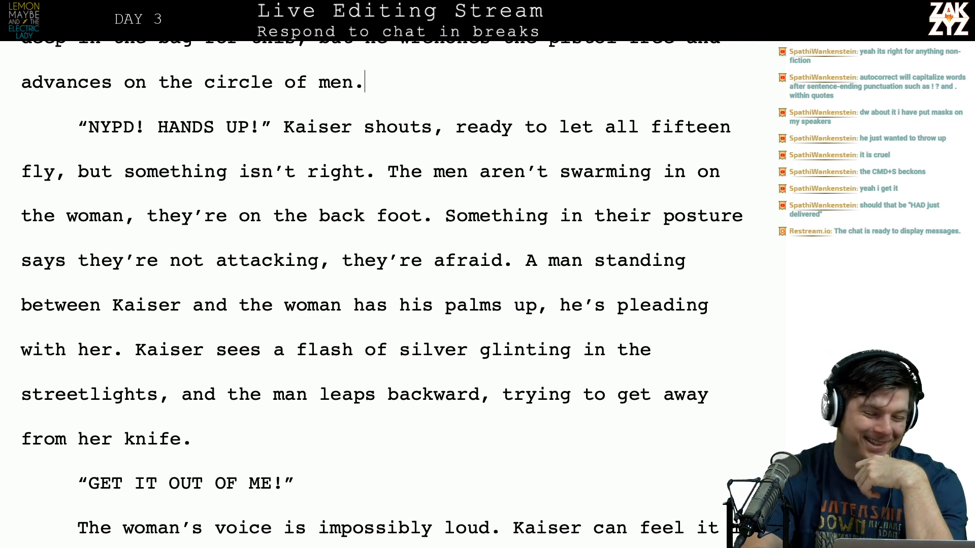
scroll(377, 305, "down", 1)
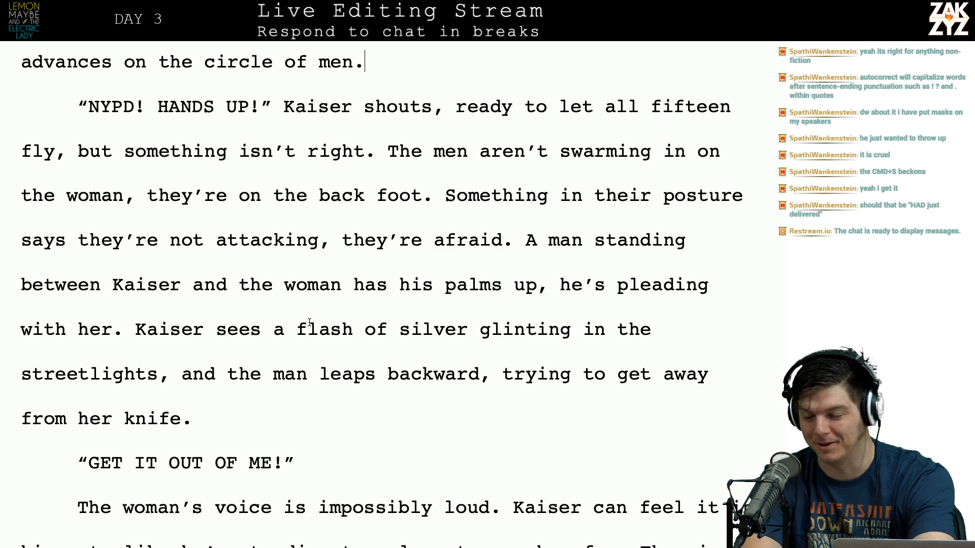
scroll(309, 322, "down", 1)
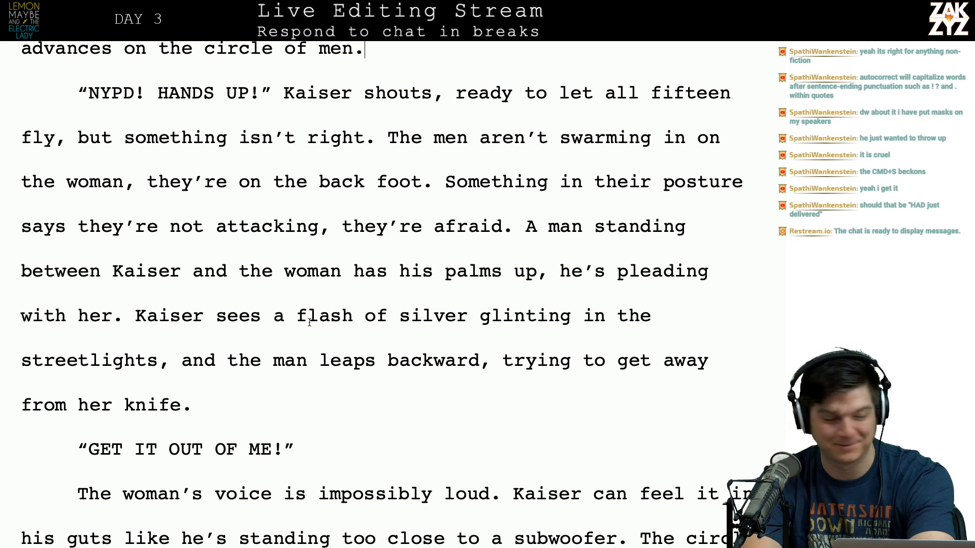
scroll(310, 322, "down", 1)
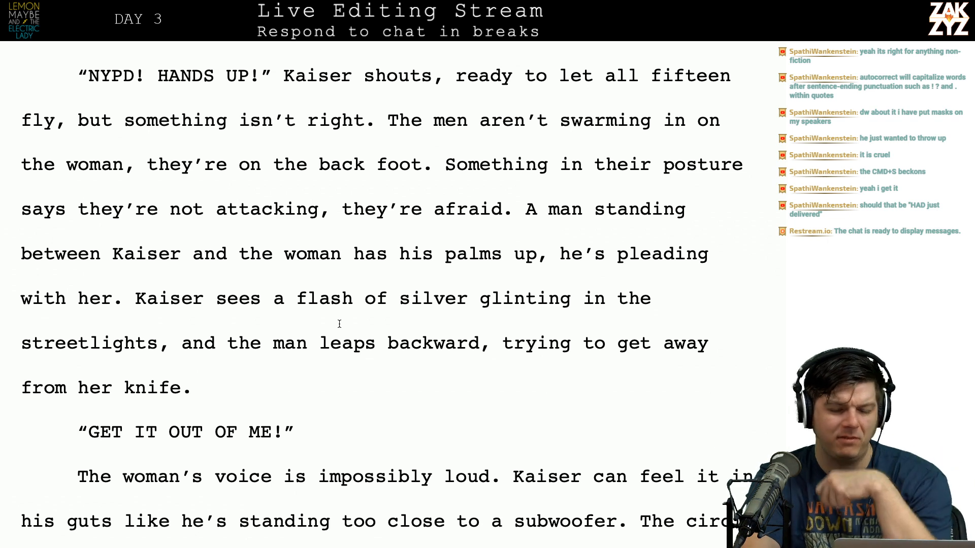
scroll(339, 324, "down", 1)
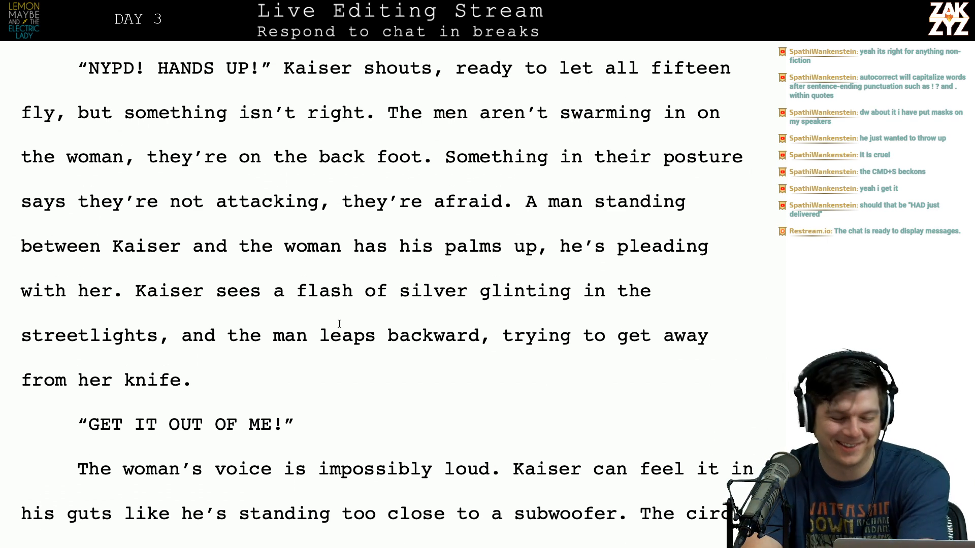
scroll(340, 323, "down", 5)
scroll(339, 323, "up", 4)
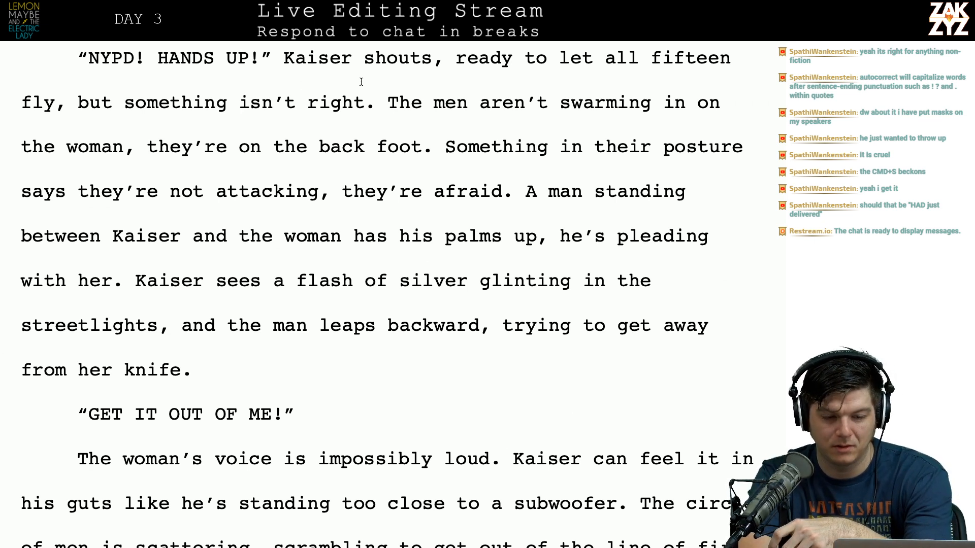
scroll(361, 81, "down", 1)
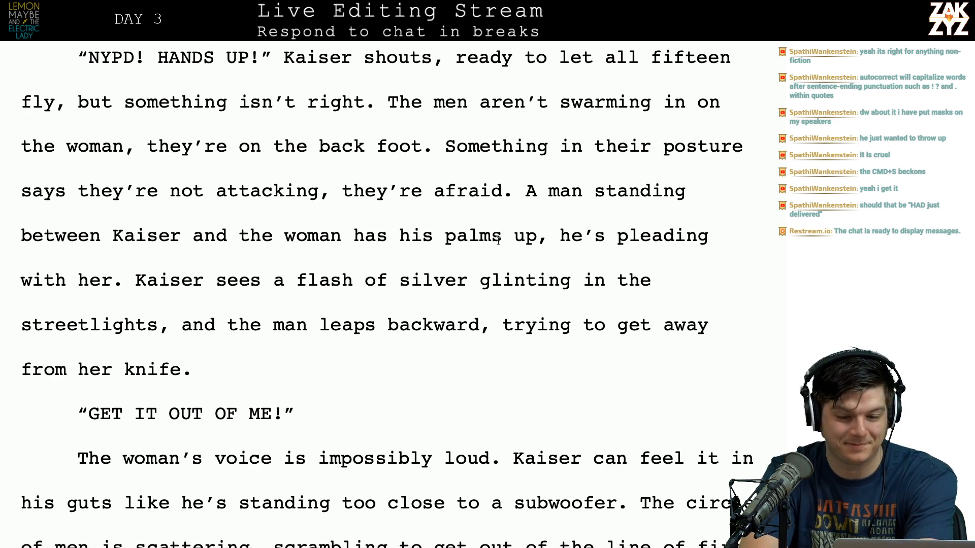
scroll(498, 241, "down", 1)
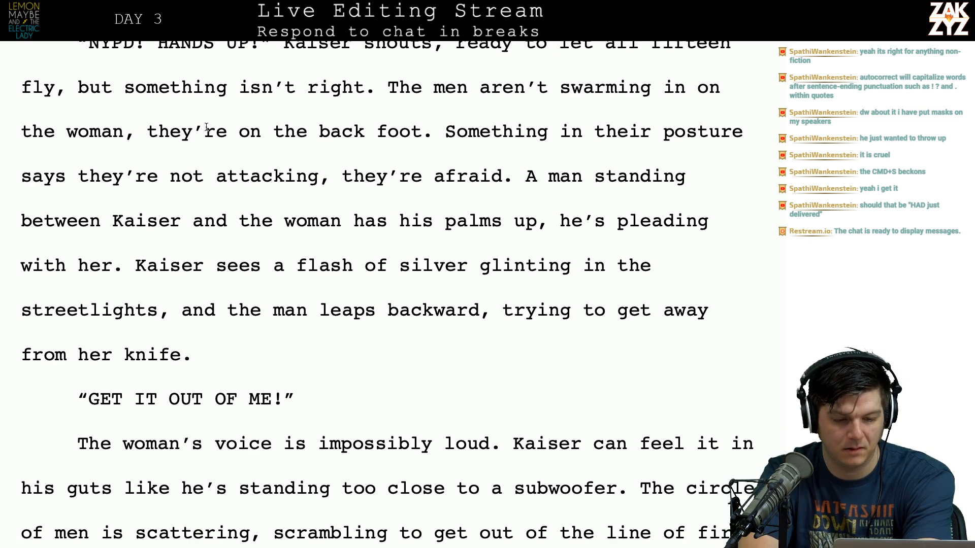
scroll(455, 175, "down", 1)
scroll(356, 174, "up", 3)
left_click(437, 142)
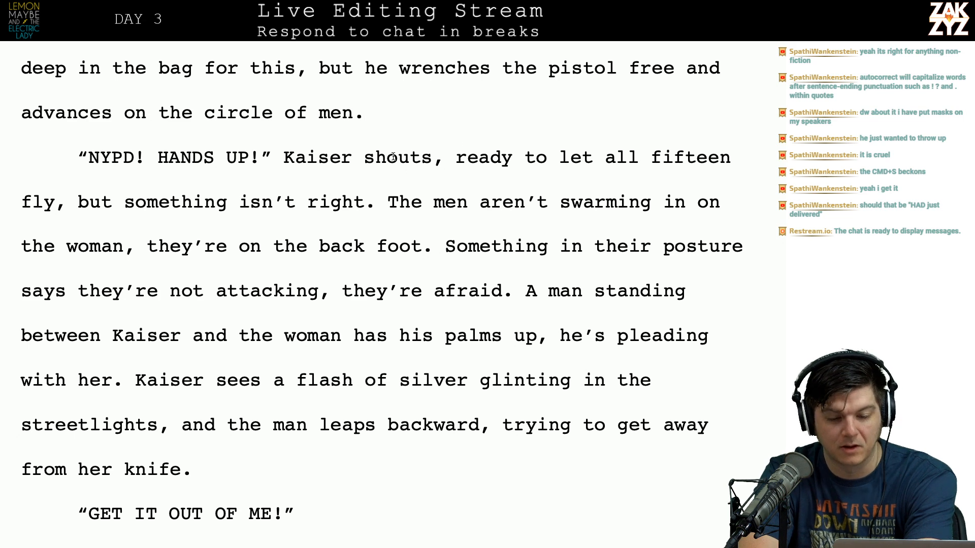
scroll(399, 189, "down", 1)
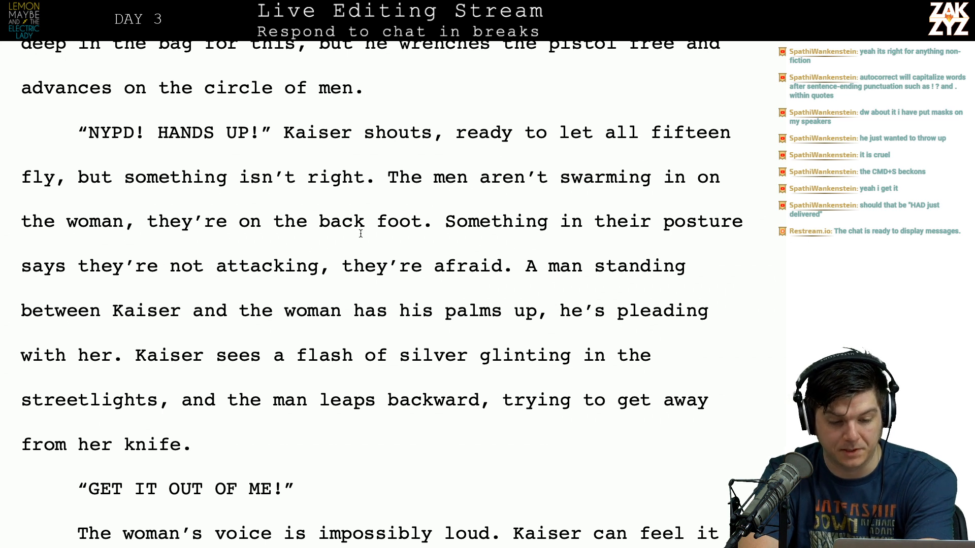
After "back foot.", replace the opening "Something in their posture says they're" with "They're not attacking her, they're afraid of her.".
left_click(439, 231)
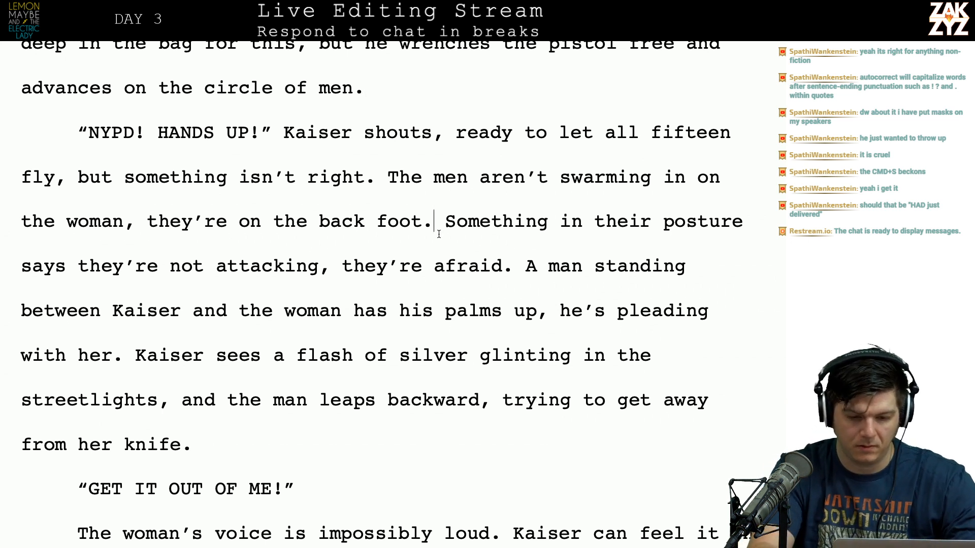
key("Right")
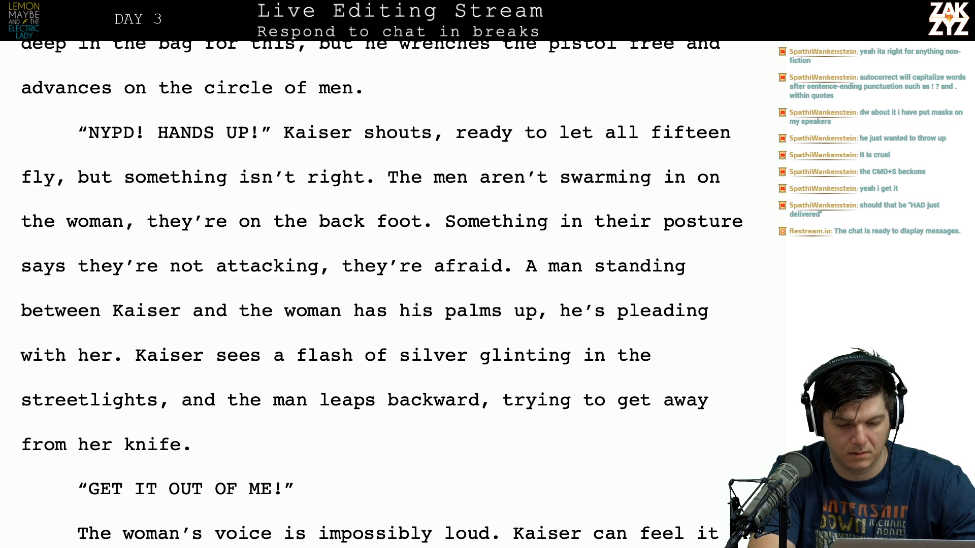
key("shift+Down")
key("shift+Left")
key("shift+Left")
key("shift+Left")
key("shift+Left")
key("shift+Left")
key("shift+Left")
key("shift+Left")
key("shift+Left")
key("shift+Left")
key("shift+Left")
key("shift+Left")
key("shift+Left")
key("shift+Left")
key("shift+Left")
key("shift+Left")
key("shift+Left")
key("shift+Left")
key("shift+Left")
key("shift+Left")
key("shift+Left")
key("shift+Left")
key("shift+Left")
key("shift+Left")
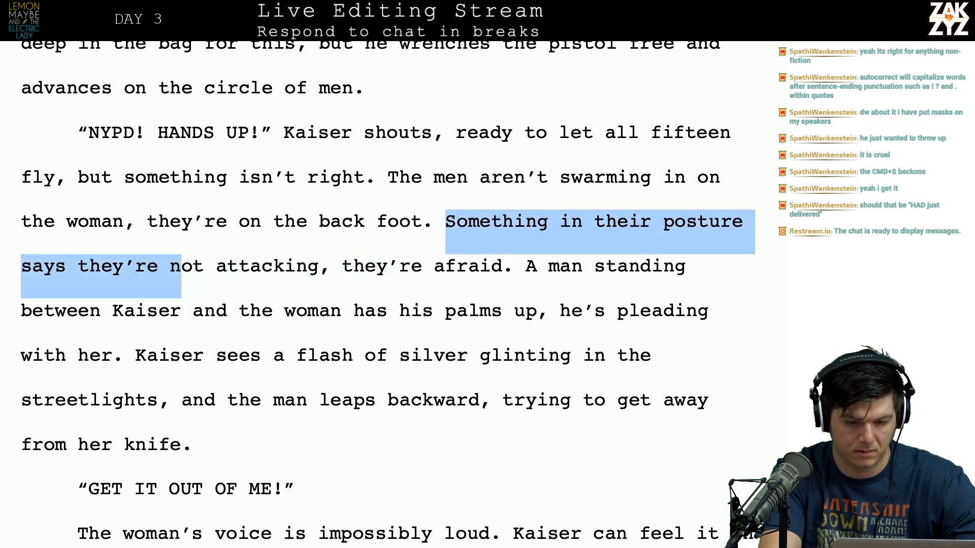
type("They're not attacking he")
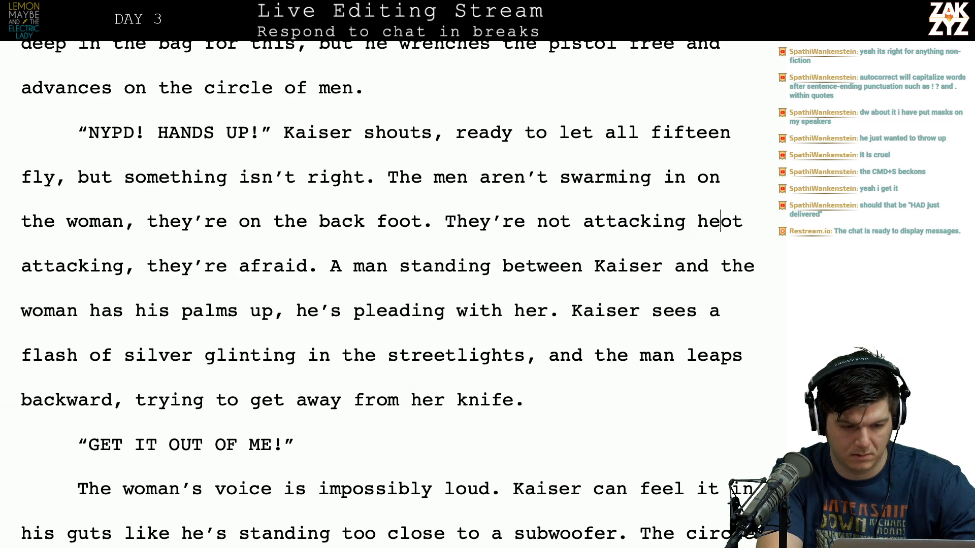
type("r, they're af")
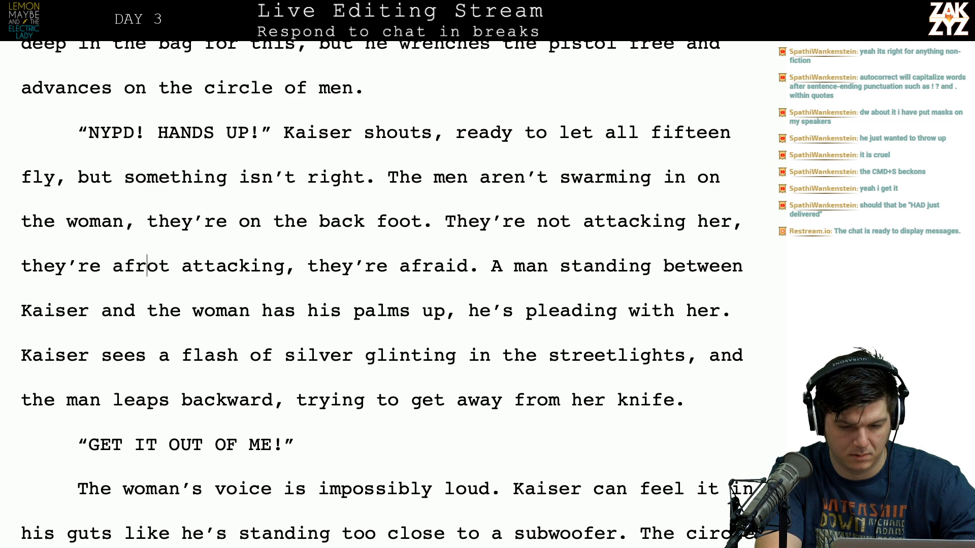
type("raid of her.")
Delete the leftover fragment "ot attacking, they're afraid." following "afraid of her.".
key("shift+Right")
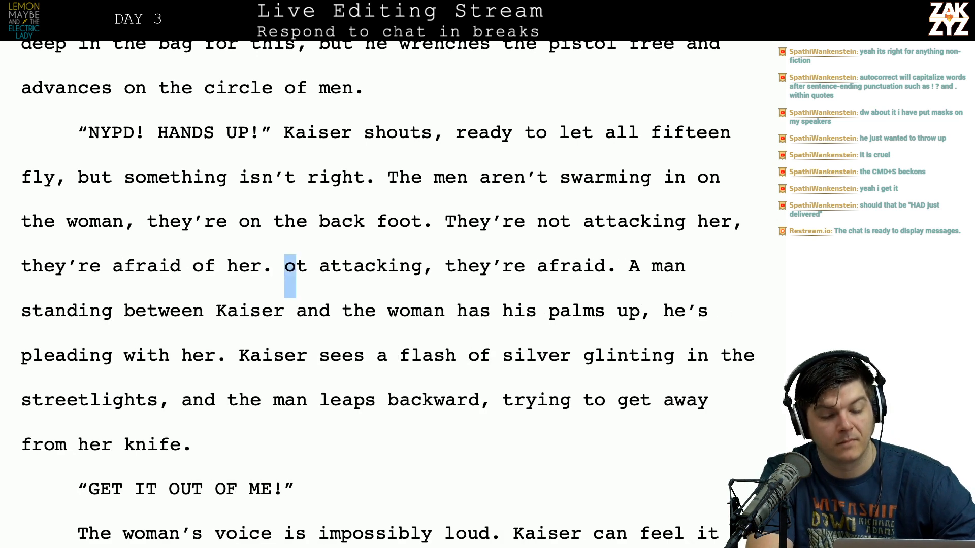
key("shift+Right")
key("shift+Right")
key("shift+Right")
key("shift+Right")
key("shift+Right")
key("shift+Right")
key("shift+Right")
key("shift+Right")
key("shift+Right")
key("shift+Right")
key("shift+Right")
key("shift+Right")
key("shift+Right")
key("shift+Right")
key("shift+Right")
key("shift+Right")
key("shift+Right")
key("shift+Right")
key("shift+Right")
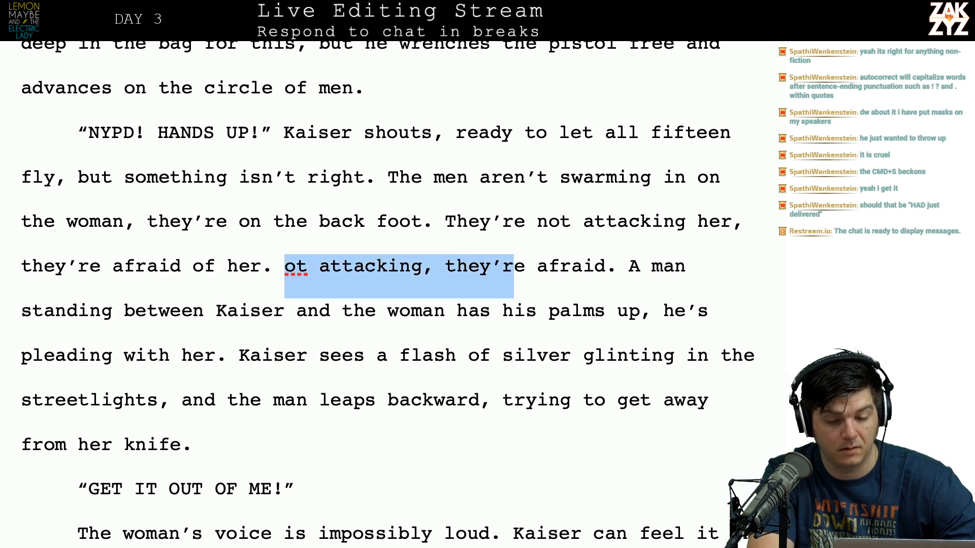
key("shift+Right")
key("shift+Right")
key("shift+Right")
key("shift+Right")
key("shift+Right")
key("shift+Right")
key("shift+Right")
key("shift+Right")
key("shift+Right")
key("BackSpace")
Delete "they're on the back foot." after "the woman," and lowercase the following "They're" to join the sentences.
key("Up")
key("Right")
key("Right")
key("Right")
key("Right")
key("Right")
key("Right")
key("Right")
key("Right")
key("Right")
key("Right")
key("Right")
key("Right")
key("Right")
key("Right")
key("Right")
key("Up")
key("Left")
key("Left")
key("Left")
key("Left")
key("Down")
key("Right")
key("Right")
key("Right")
key("Right")
key("Left")
key("Right")
key("BackSpace")
key("BackSpace")
key("BackSpace")
key("BackSpace")
key("BackSpace")
key("BackSpace")
key("BackSpace")
key("BackSpace")
key("BackSpace")
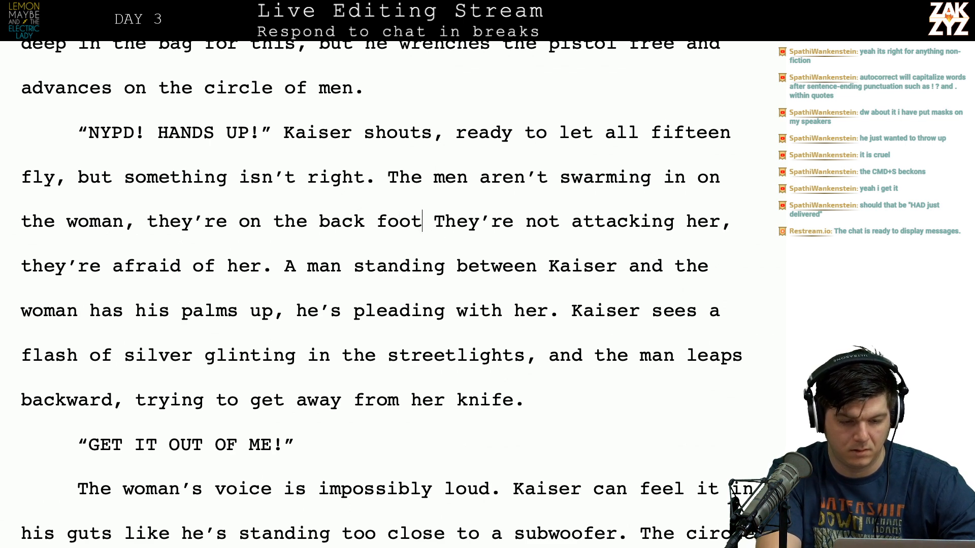
key("BackSpace")
key("BackSpace")
key("BackSpace")
key("BackSpace")
key("BackSpace")
key("BackSpace")
key("BackSpace")
key("BackSpace")
key("BackSpace")
key("BackSpace")
key("BackSpace")
key("BackSpace")
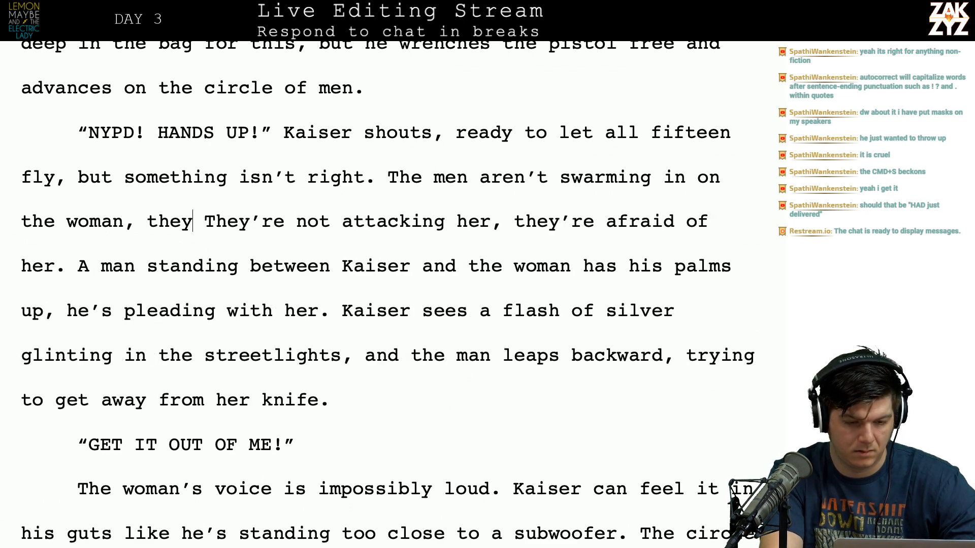
key("BackSpace")
key("BackSpace")
key("BackSpace")
key("BackSpace")
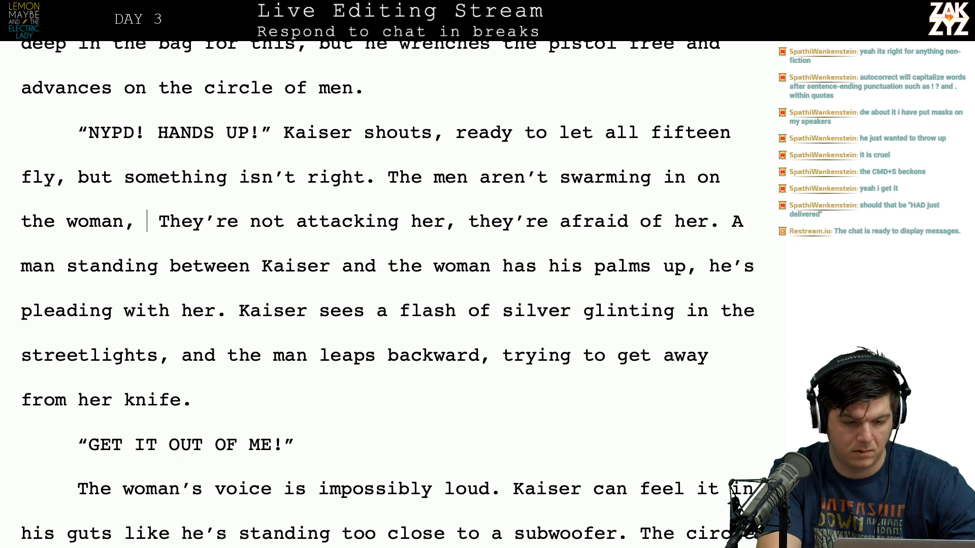
key("BackSpace")
key("Right")
key("Right")
key("BackSpace")
type("t")
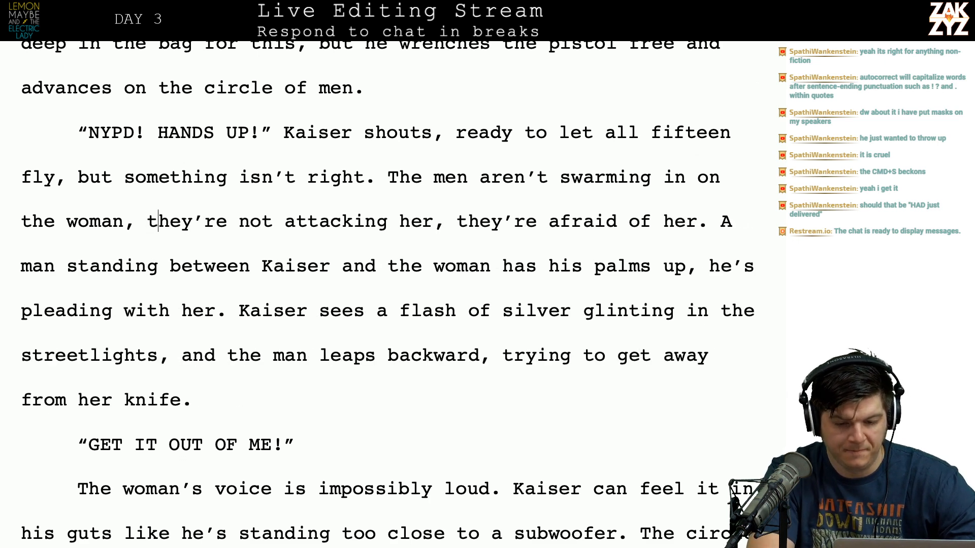
Replace the comma after "attacking her" with a period and capitalize "They're" in "They're afraid of her.".
left_click(445, 221)
key("BackSpace")
type(".")
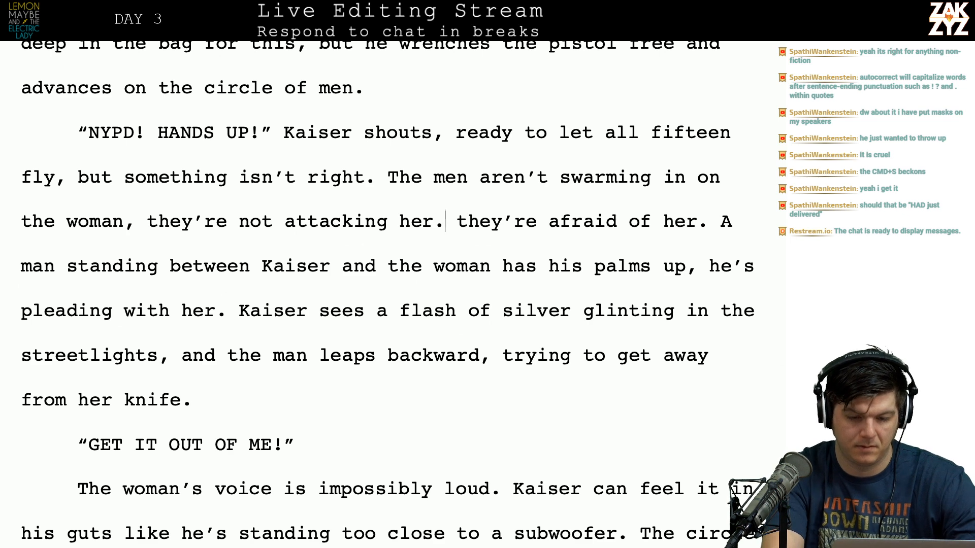
key("Right")
key("Right")
key("BackSpace")
type("T")
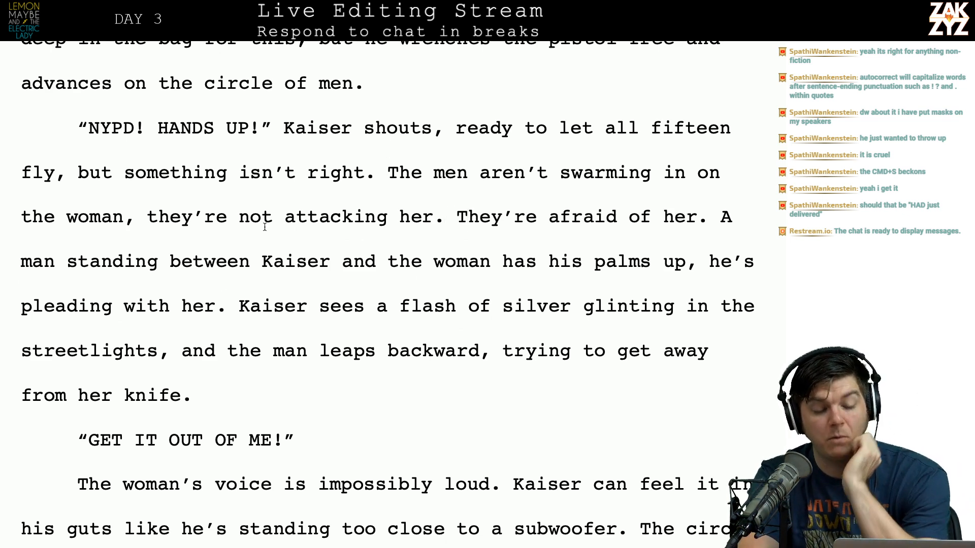
scroll(265, 219, "down", 1)
scroll(401, 204, "down", 1)
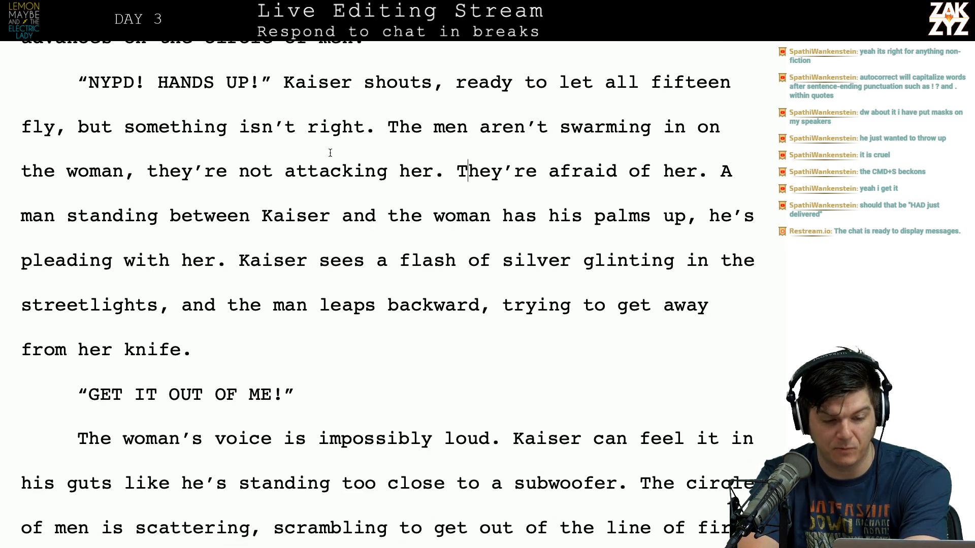
After "They're afraid of her.", insert the sentence opening "The closest is standing between".
scroll(433, 147, "down", 1)
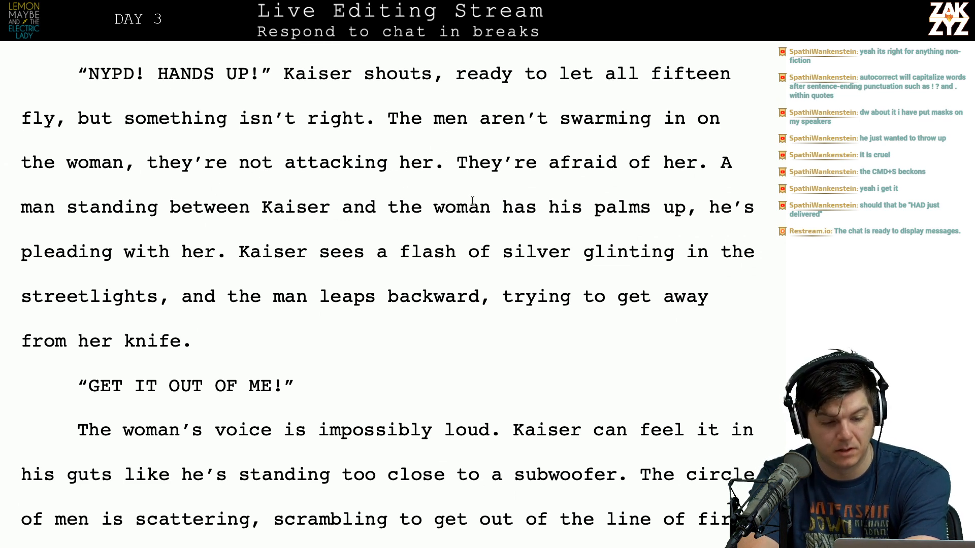
left_click(710, 164)
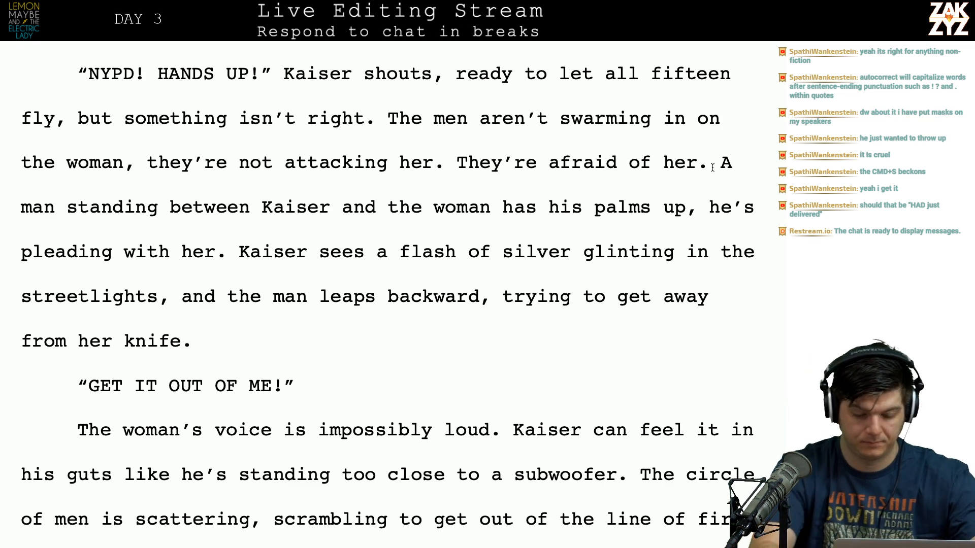
type("The closest is ")
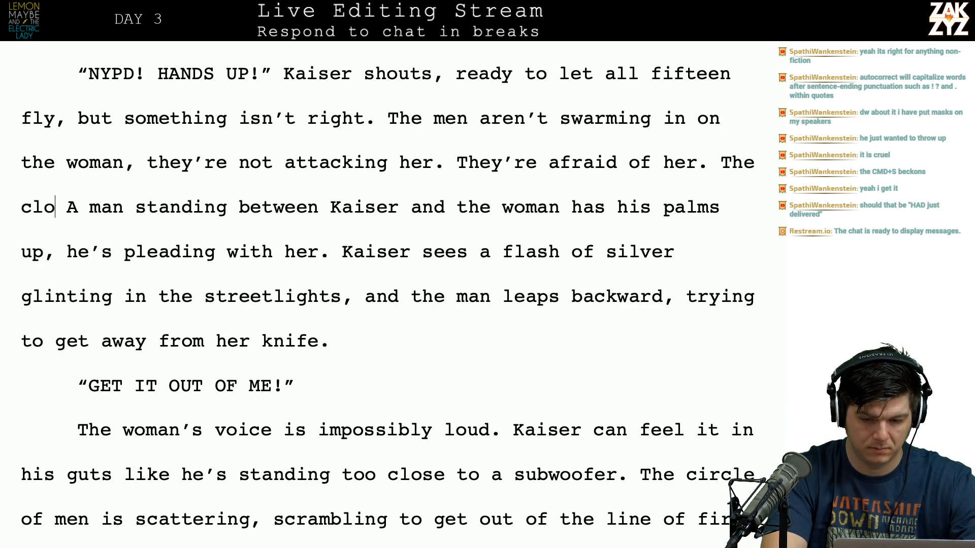
type("standing bet")
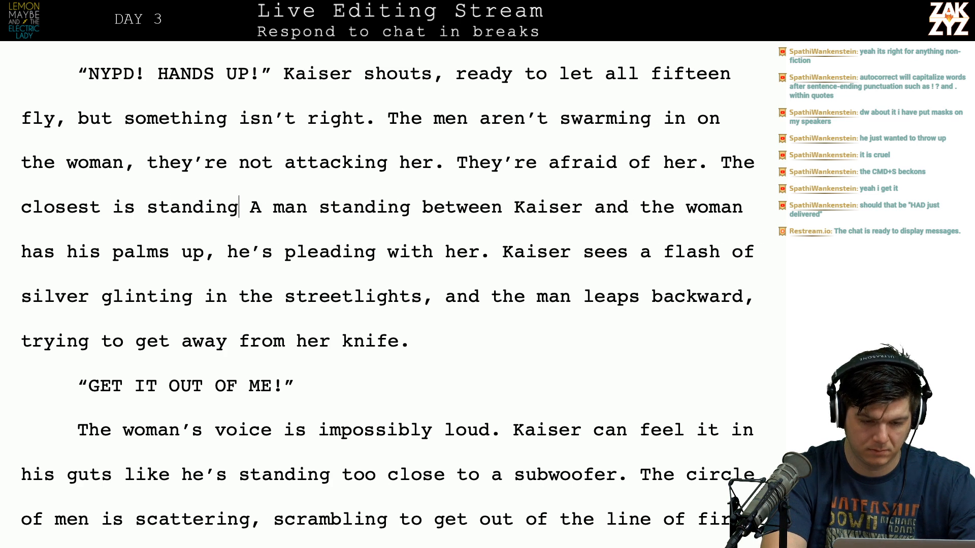
type("ween kaiser and")
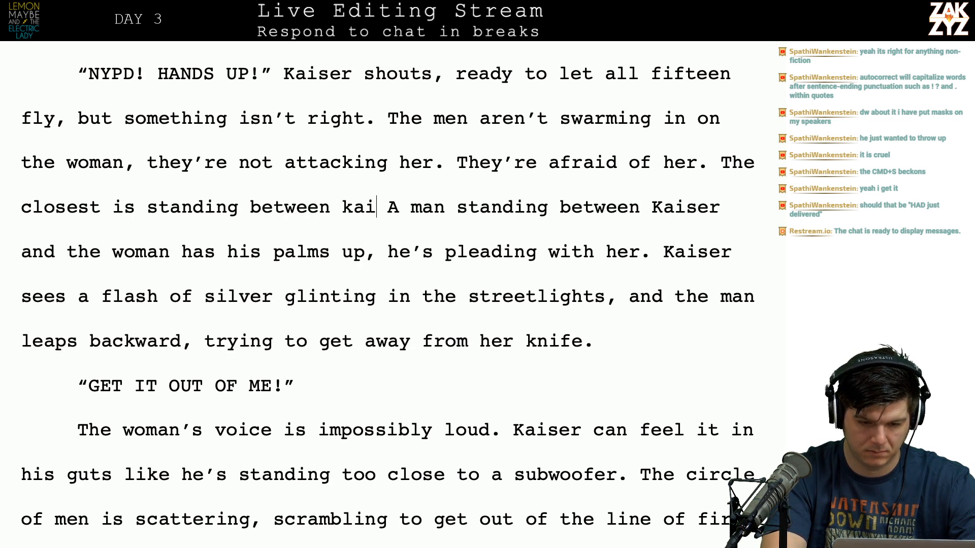
key("BackSpace")
key("BackSpace")
key("BackSpace")
key("BackSpace")
key("BackSpace")
key("BackSpace")
key("BackSpace")
key("BackSpace")
key("BackSpace")
key("BackSpace")
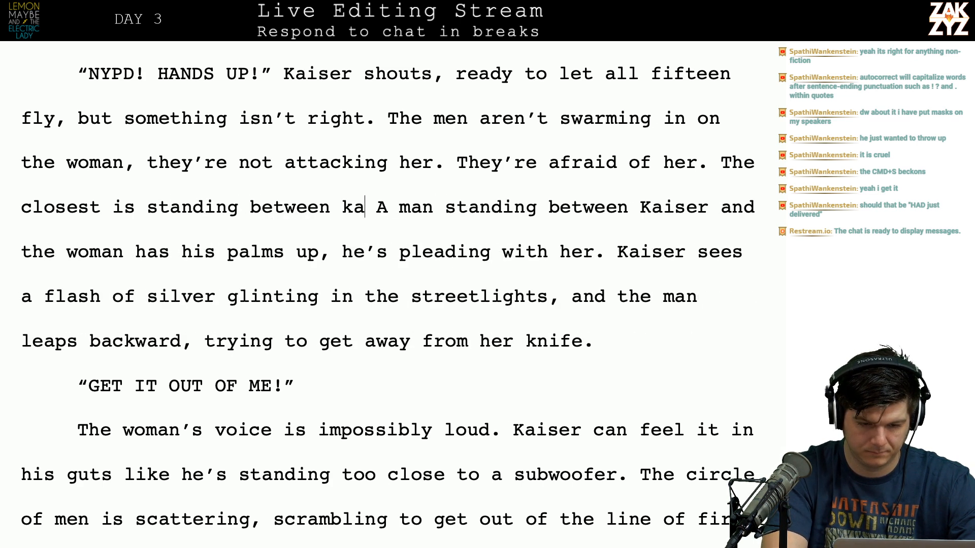
type("Kasiser")
key("BackSpace")
key("BackSpace")
key("BackSpace")
key("BackSpace")
key("BackSpace")
key("BackSpace")
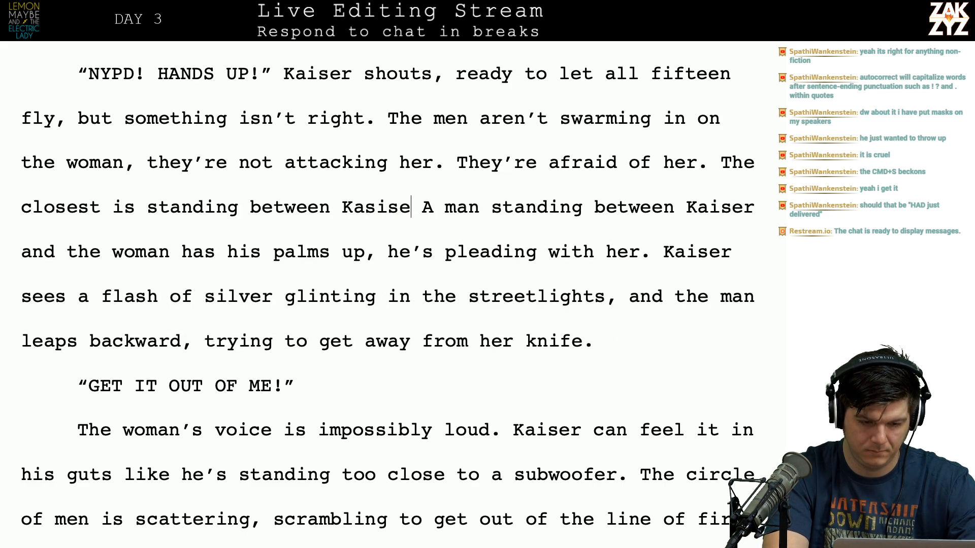
Replace "between" in the new opening with "with his back to kaiser and his palms up, he's".
key("BackSpace")
key("BackSpace")
key("BackSpace")
key("BackSpace")
key("BackSpace")
key("BackSpace")
key("BackSpace")
key("BackSpace")
key("BackSpace")
type("with his ")
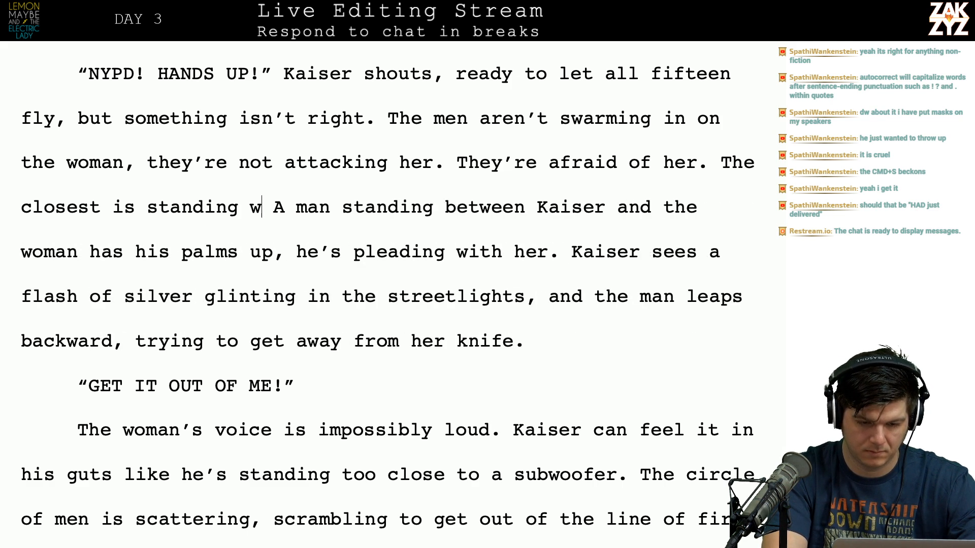
type("back to kaiser and his palms up, he's pl")
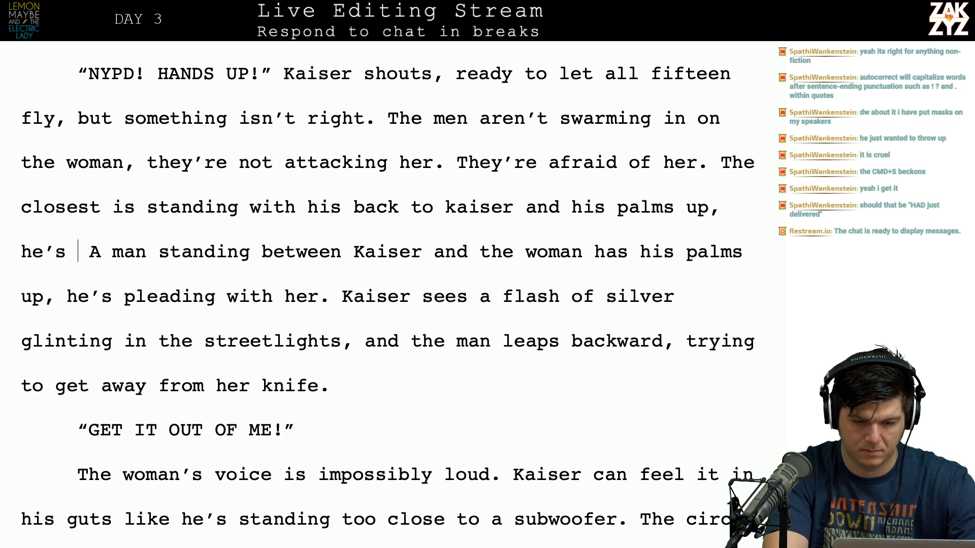
Delete the newly written continuation, cutting the sentence back to "The closest is sta".
key("BackSpace")
key("BackSpace")
key("BackSpace")
key("BackSpace")
key("BackSpace")
key("BackSpace")
key("BackSpace")
key("BackSpace")
key("BackSpace")
key("BackSpace")
key("BackSpace")
key("BackSpace")
key("BackSpace")
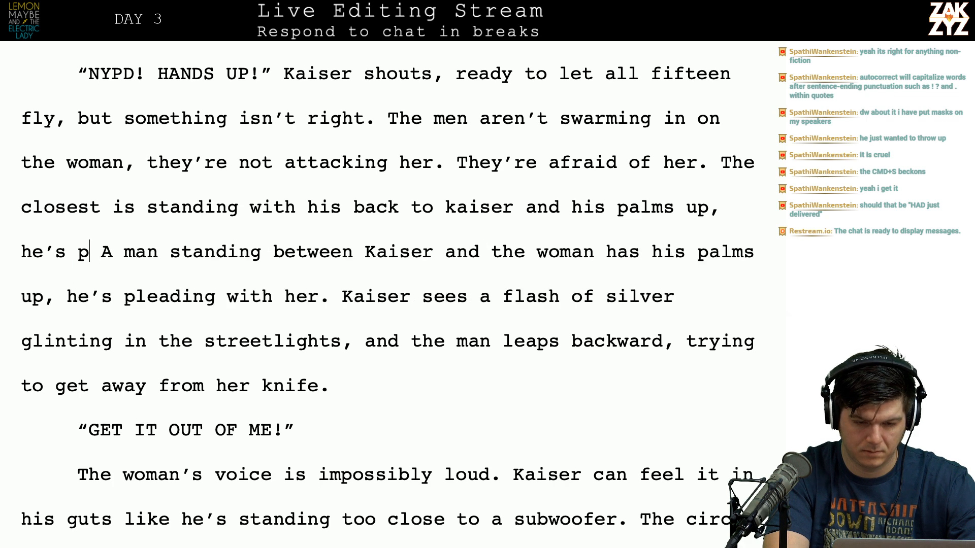
key("BackSpace")
key("BackSpace")
key("BackSpace")
key("BackSpace")
key("BackSpace")
key("BackSpace")
key("BackSpace")
key("BackSpace")
key("BackSpace")
key("BackSpace")
key("BackSpace")
key("BackSpace")
key("BackSpace")
key("BackSpace")
key("BackSpace")
key("BackSpace")
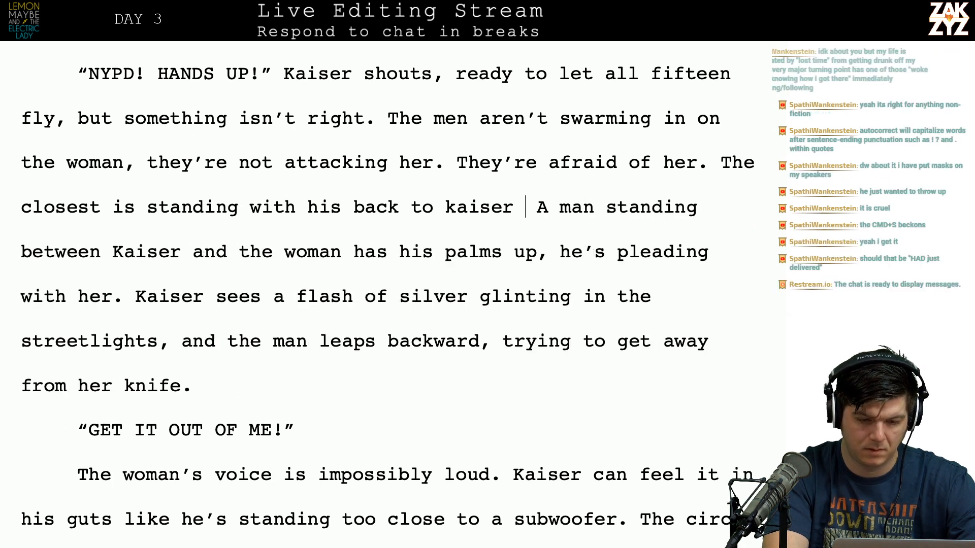
key("BackSpace")
key("BackSpace")
key("BackSpace")
key("BackSpace")
key("BackSpace")
key("BackSpace")
key("BackSpace")
key("BackSpace")
key("BackSpace")
key("BackSpace")
key("BackSpace")
key("BackSpace")
key("BackSpace")
key("BackSpace")
key("BackSpace")
key("BackSpace")
key("BackSpace")
key("BackSpace")
key("BackSpace")
key("BackSpace")
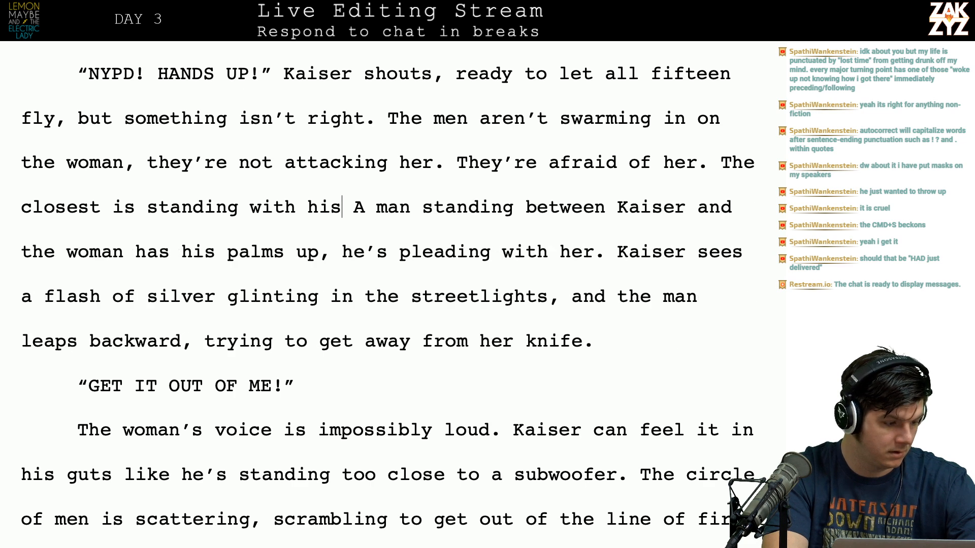
key("BackSpace")
key("BackSpace")
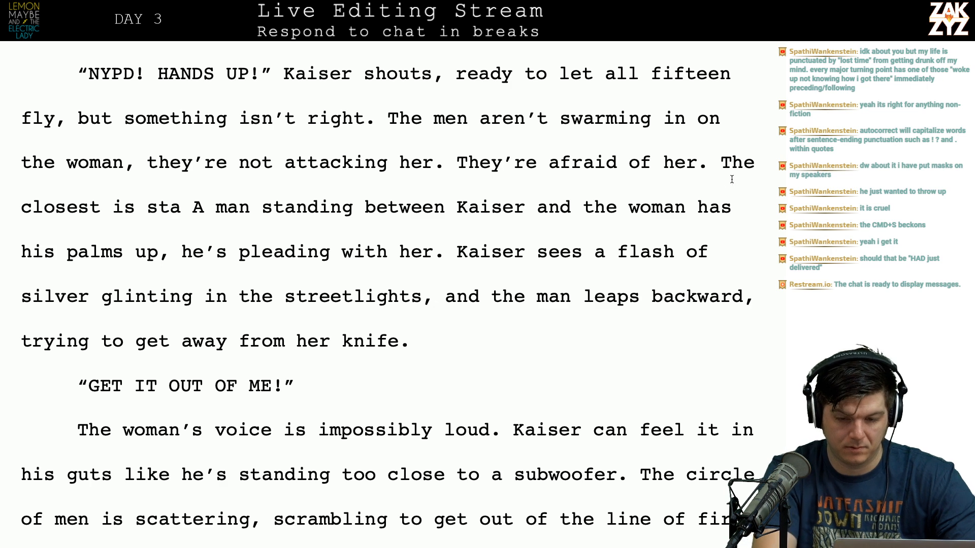
Start a new paragraph after "They're afraid of her." reading "The closest man has his palms up," above the old text.
left_click(720, 162)
key("Return")
key("Return")
key("Up")
type("The closest st")
key("BackSpace")
key("BackSpace")
type("man sta")
key("BackSpace")
key("BackSpace")
key("BackSpace")
type("has his palms up, ")
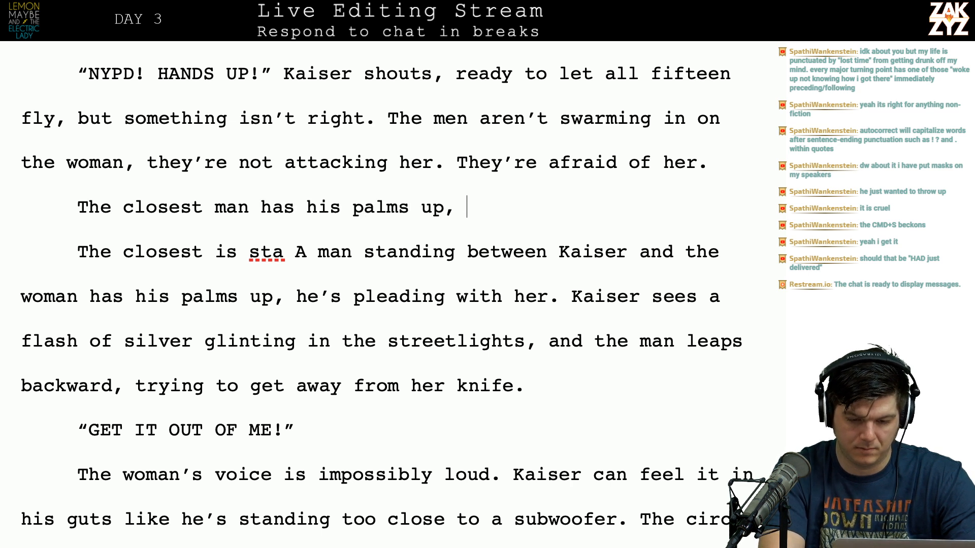
Continue the new sentence after "palms up," with "his back it to Kaiser as he pleads with the woman.".
type("his back it s")
key("BackSpace")
type("to kaiser h")
key("BackSpace")
key("BackSpace")
key("BackSpace")
key("BackSpace")
key("BackSpace")
key("BackSpace")
key("BackSpace")
key("BackSpace")
type("Kaise")
key("BackSpace")
key("BackSpace")
type("er")
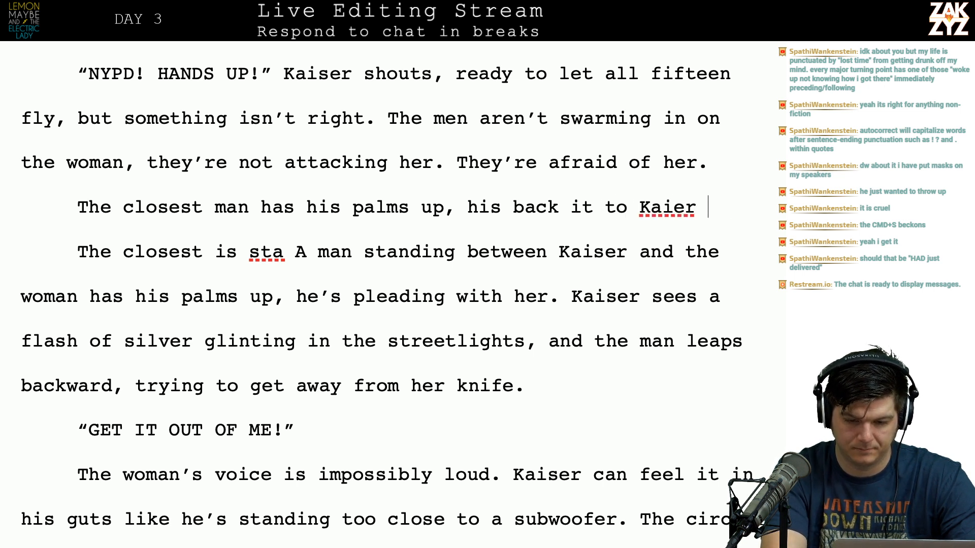
key("BackSpace")
key("BackSpace")
type("ser as he pleads with h")
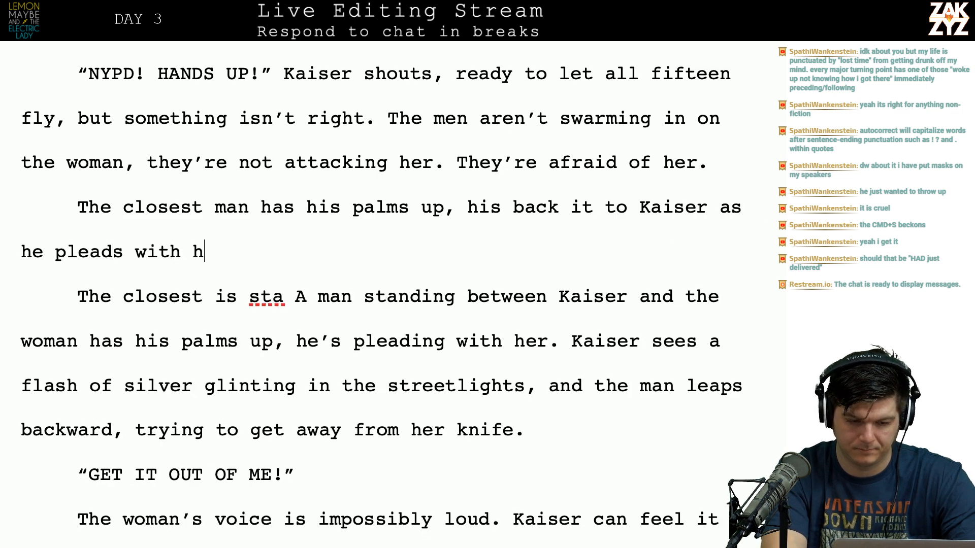
key("BackSpace")
type("the woman.")
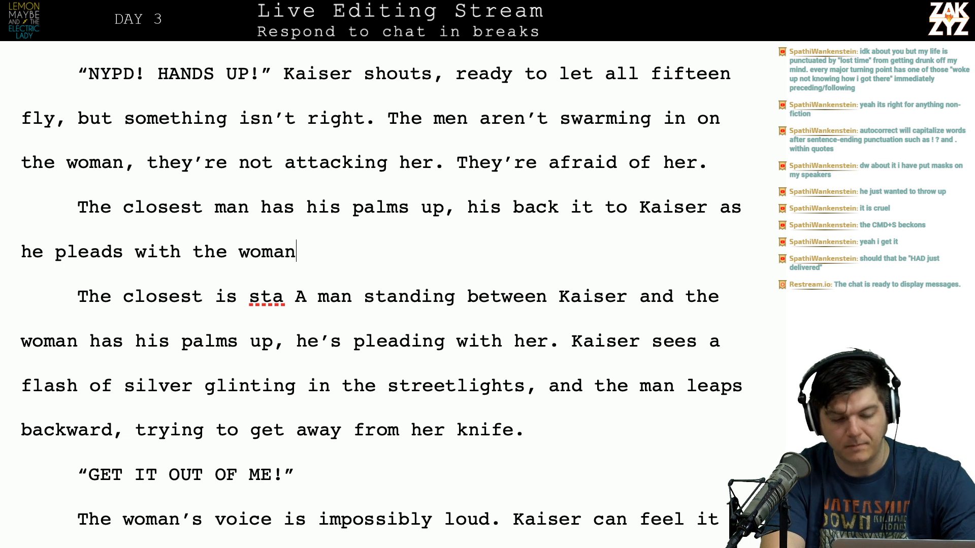
key("shift+Down")
key("shift+Right")
key("shift+Right")
key("shift+Right")
key("shift+Right")
key("shift+Right")
key("shift+Right")
key("shift+Right")
key("shift+Right")
key("shift+Right")
key("shift+Right")
key("shift+Right")
key("shift+Right")
key("shift+Right")
key("shift+Right")
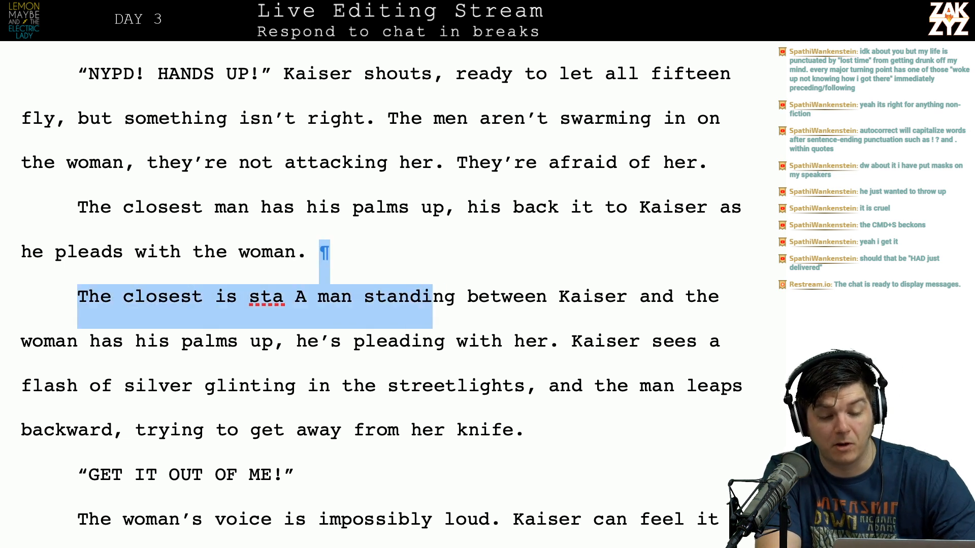
key("shift+Down")
key("shift+Right")
key("shift+Right")
key("shift+Right")
key("shift+Right")
key("shift+Right")
key("shift+Right")
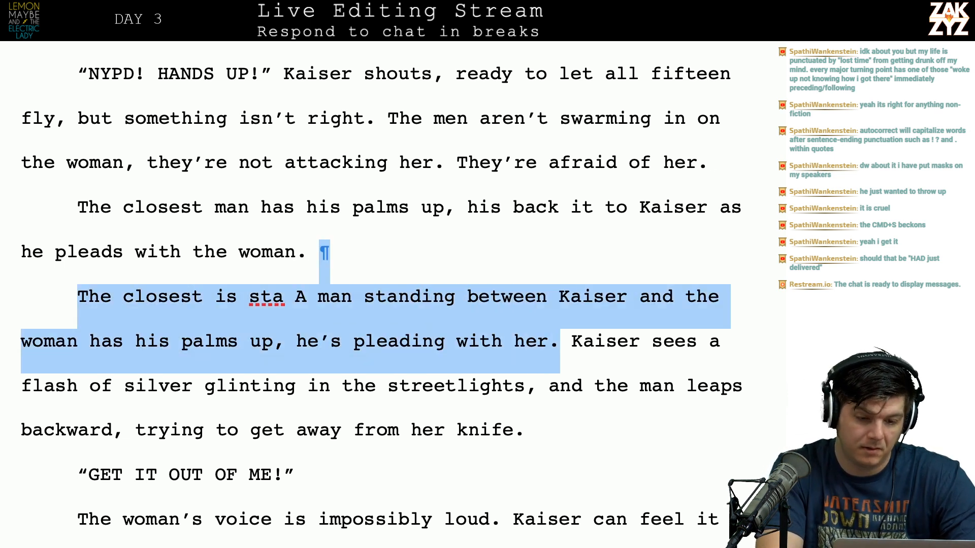
Insert "back to Kaiser, his palms are held up as he" after "The closest man has his".
left_click(306, 211)
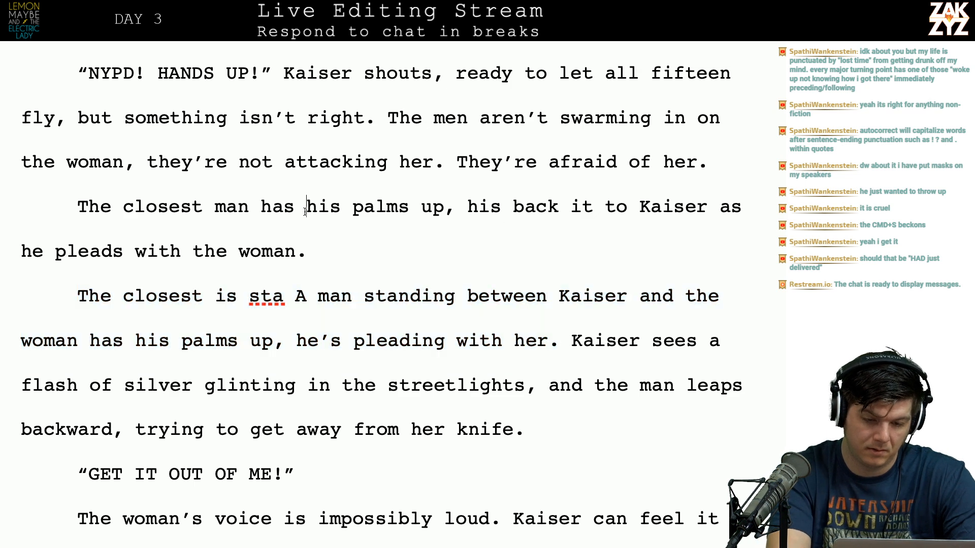
key("Right")
key("Right")
key("Right")
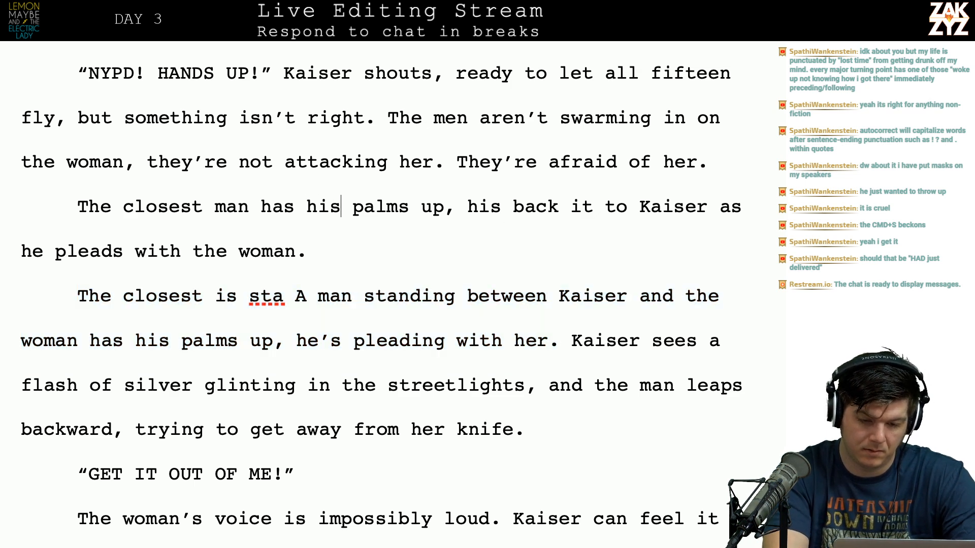
type("back t")
type("o Kaiser,")
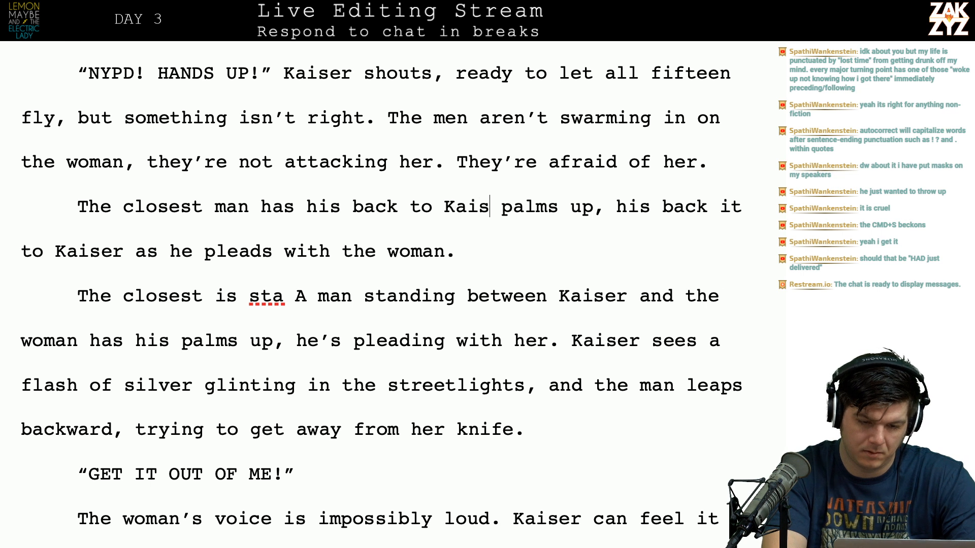
type(" he")
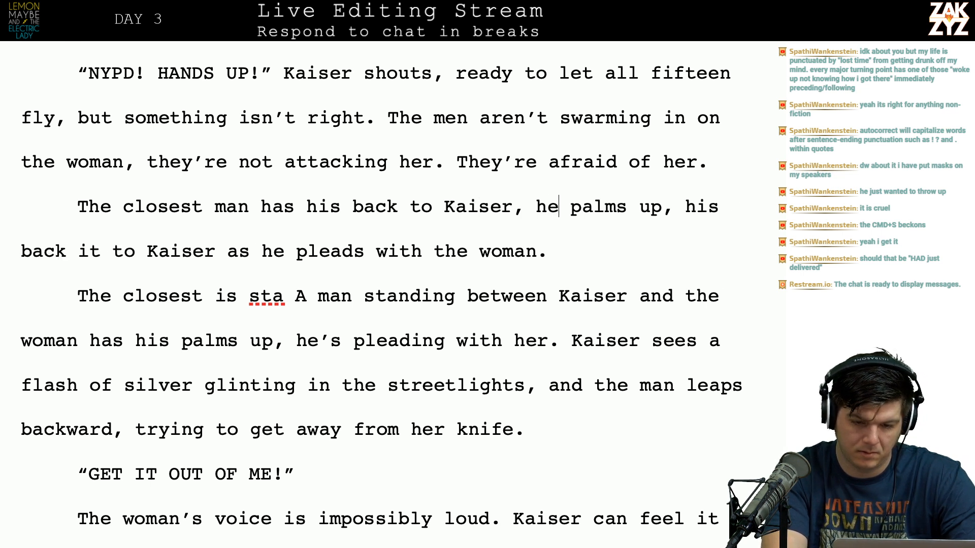
key("BackSpace")
type("is palms are ")
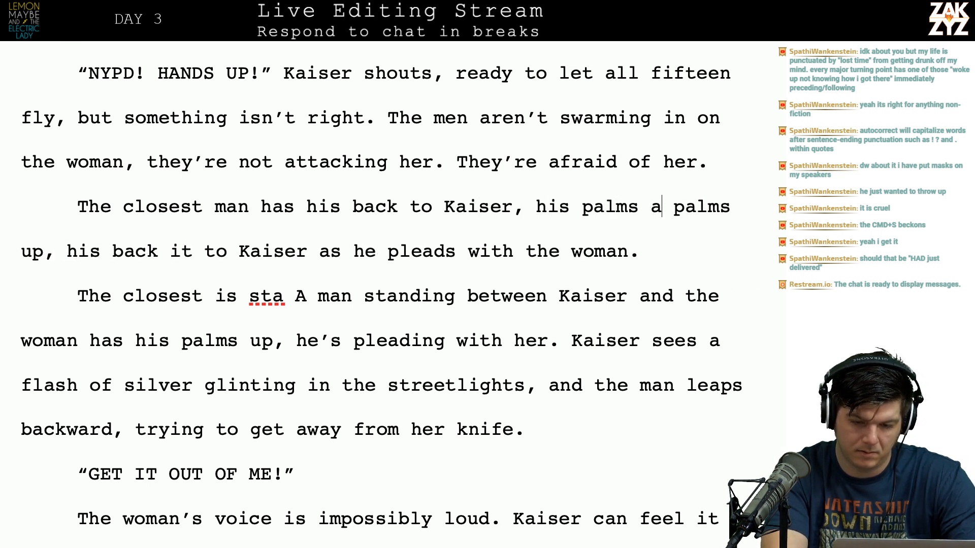
type("held u")
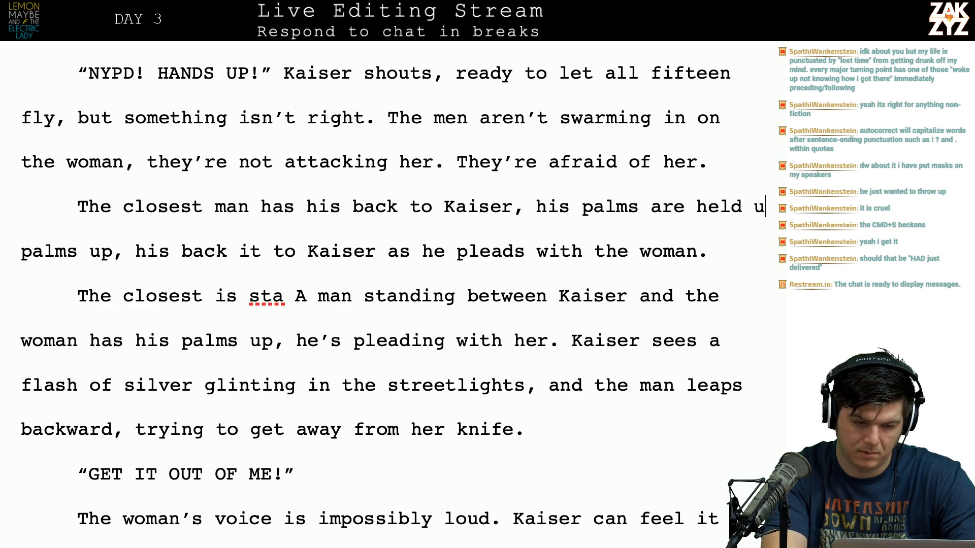
type("p as he pleases")
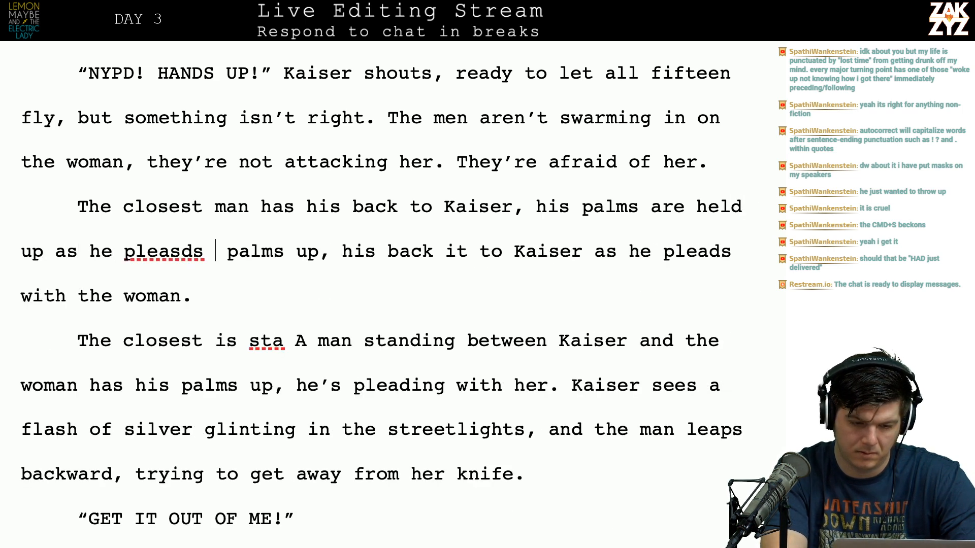
Correct the misspelled verb and finish the inserted sentence with "pleads with the woman.".
key("BackSpace")
key("BackSpace")
key("BackSpace")
type("d s")
key("BackSpace")
key("BackSpace")
key("BackSpace")
key("BackSpace")
type("d")
key("BackSpace")
key("BackSpace")
type("ds with th")
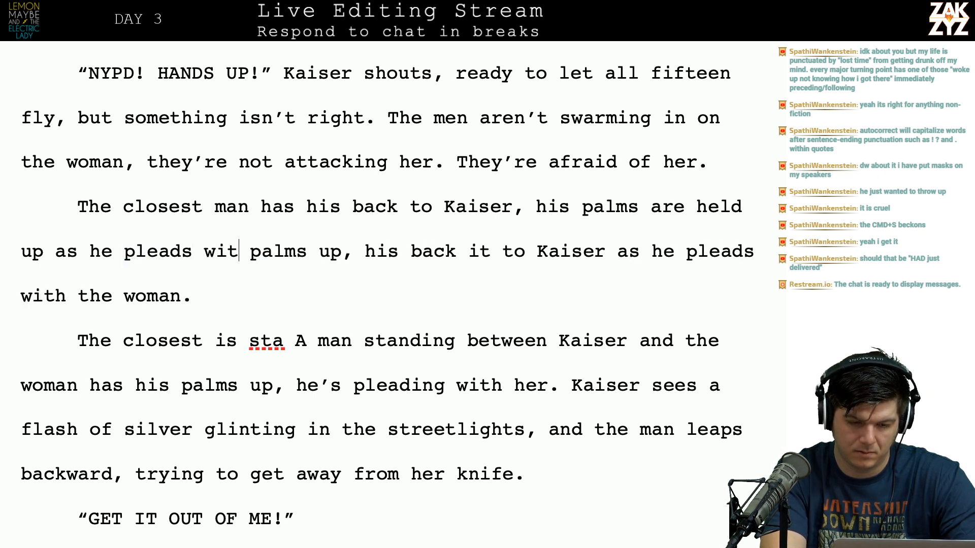
type("e ")
type("woman.")
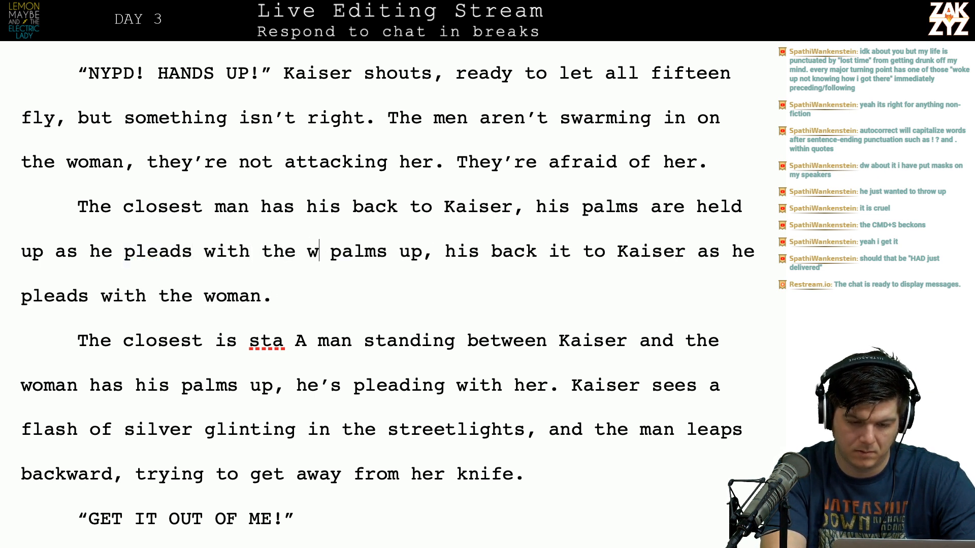
Delete the leftover old wording from "palms up, his back it to Kaiser" through "he's pleading with her.".
key("shift+Down")
key("shift+Down")
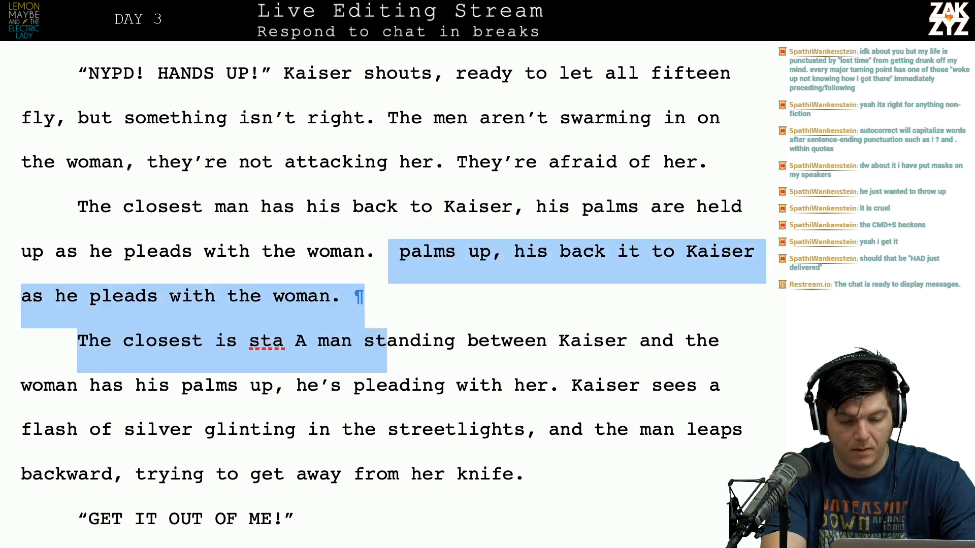
key("shift+Down")
key("shift+Right")
key("shift+Right")
key("shift+Right")
key("shift+Right")
key("shift+Right")
key("shift+Right")
key("shift+Right")
key("shift+Right")
key("shift+Right")
key("shift+Right")
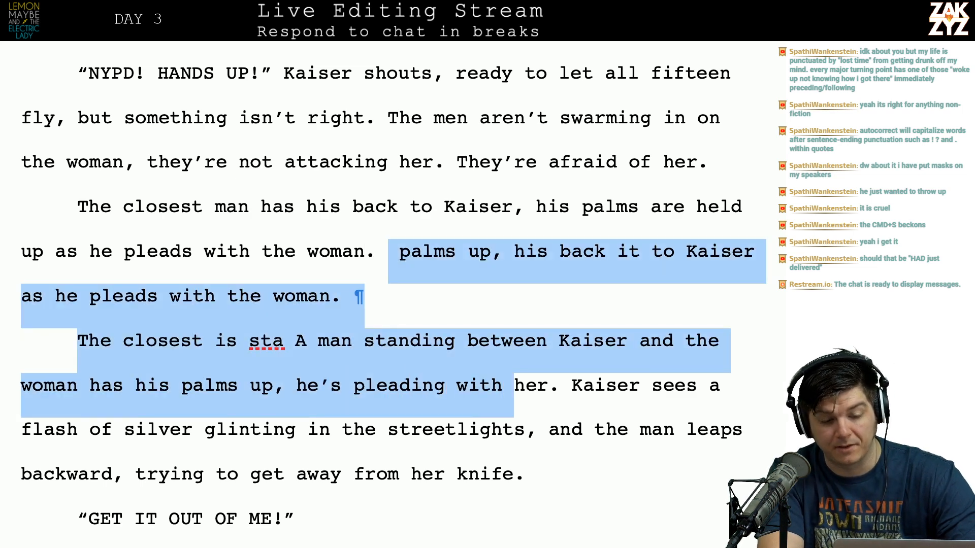
key("shift+Right")
key("shift+Right")
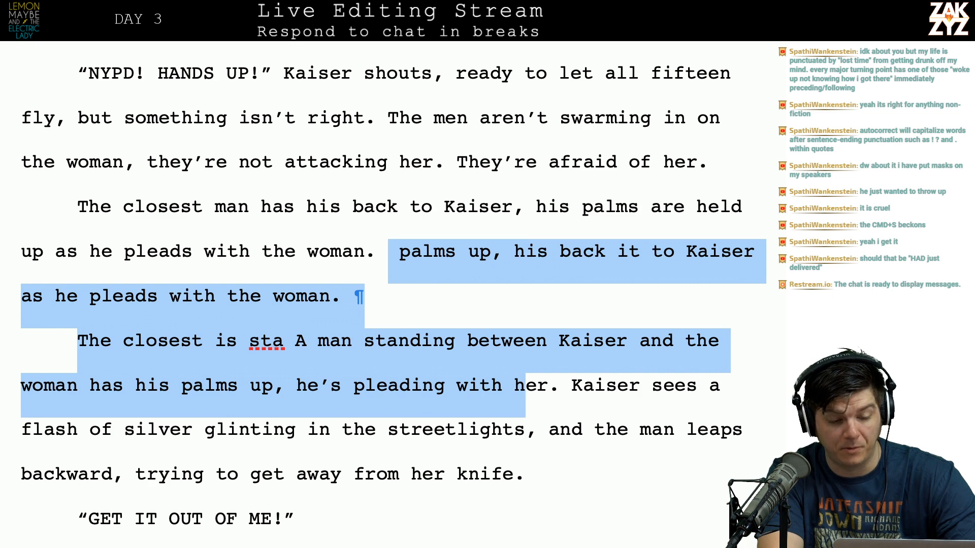
key("shift+Right")
key("shift+Right")
key("shift+Right")
key("shift+Left")
key("BackSpace")
left_click(387, 251)
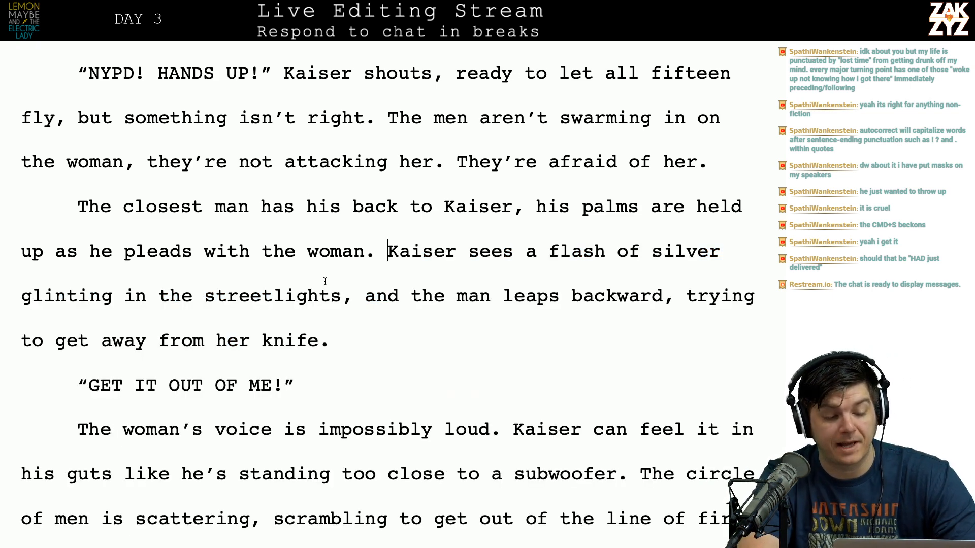
End the sentence after "glinting in the streetlights" with a period and begin a new one with "The".
scroll(212, 247, "down", 1)
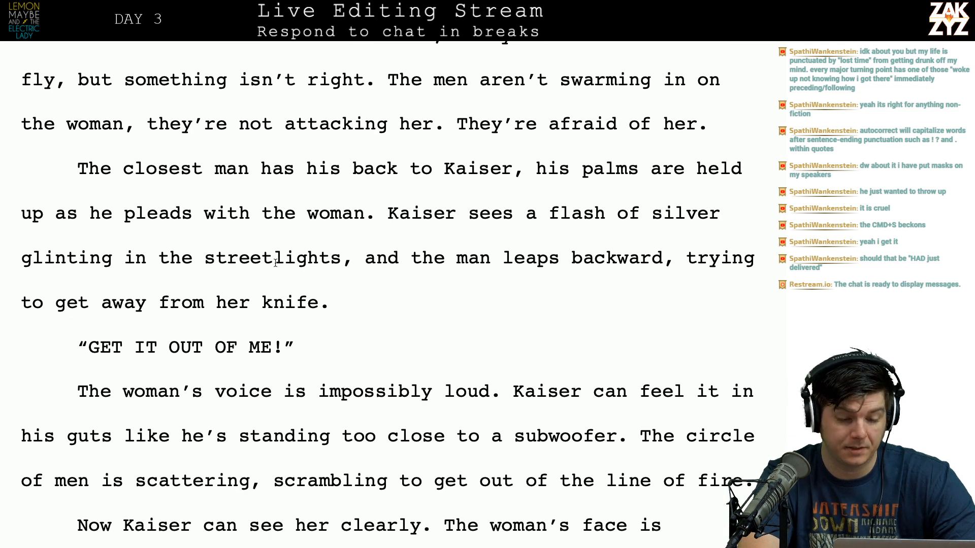
left_click(344, 269)
key("Left")
key("Right")
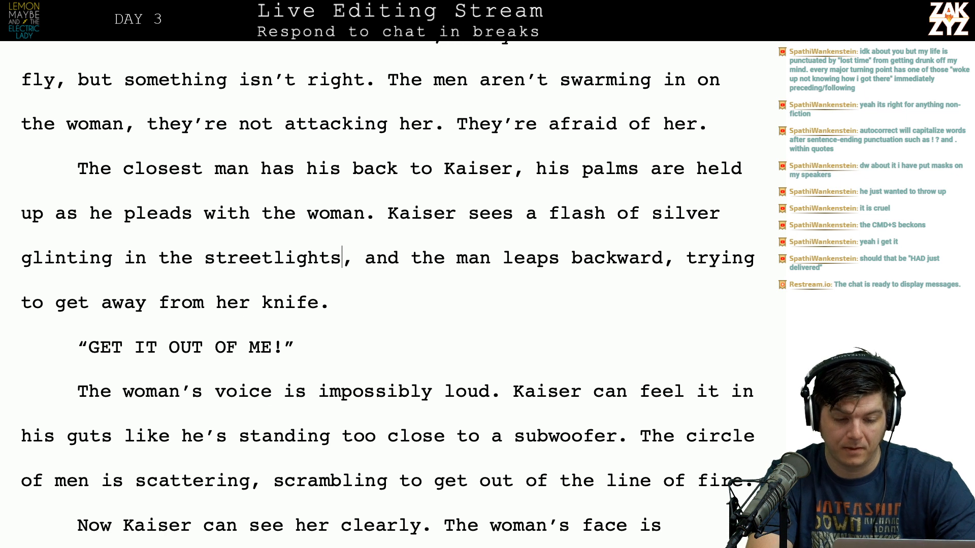
key("Right")
key("Right")
key("Right")
key("Left")
key("Right")
key("Left")
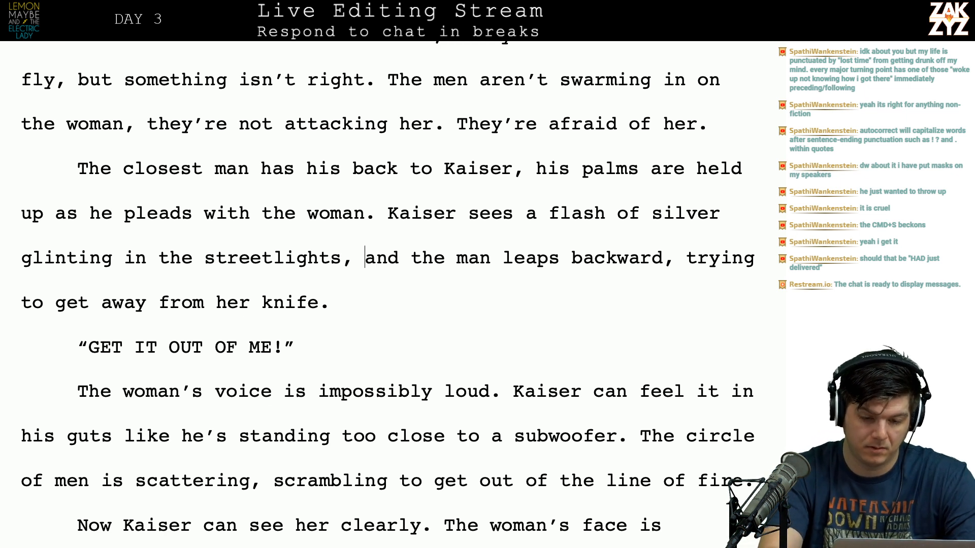
key("BackSpace")
type(". The ")
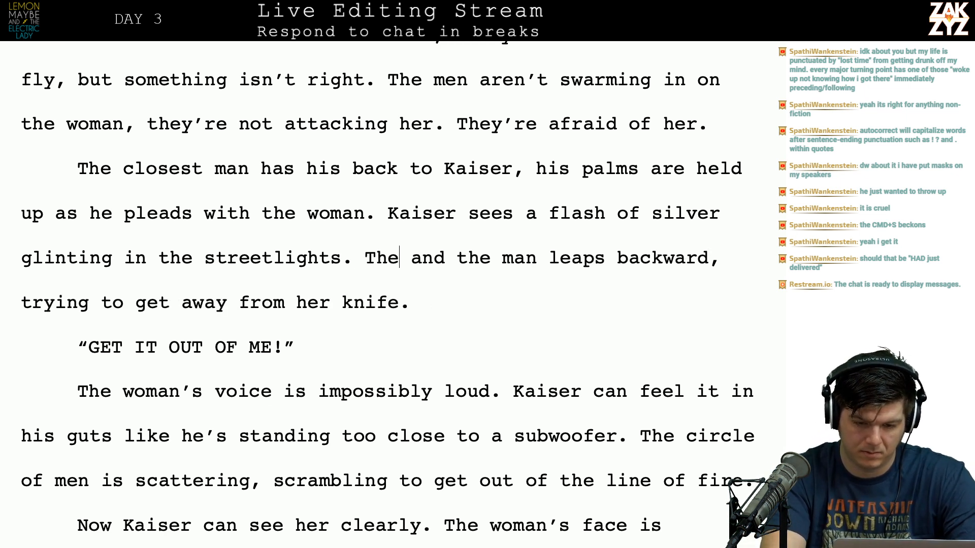
type("Man")
key("BackSpace")
key("BackSpace")
key("BackSpace")
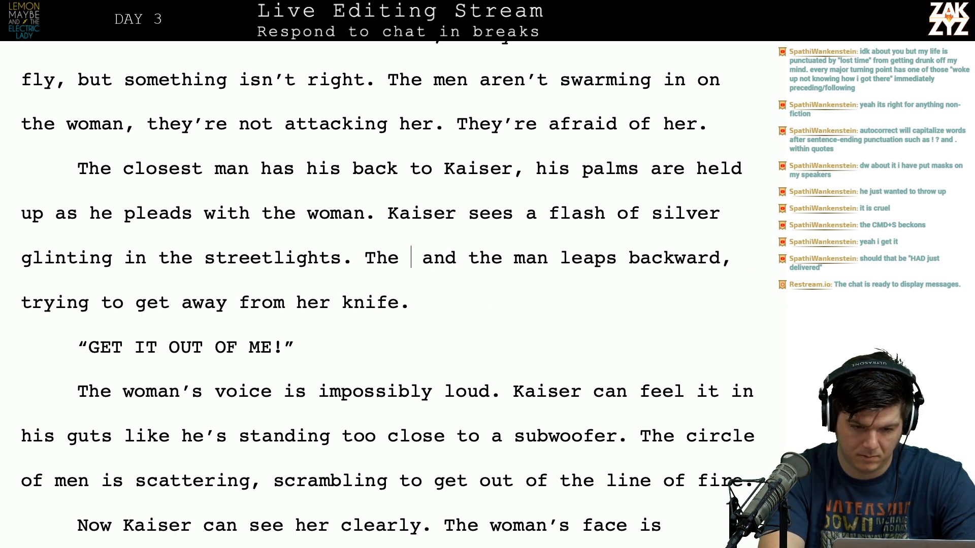
Continue the new sentence with "man hops", replacing the first wording "leaps".
type("man leaps")
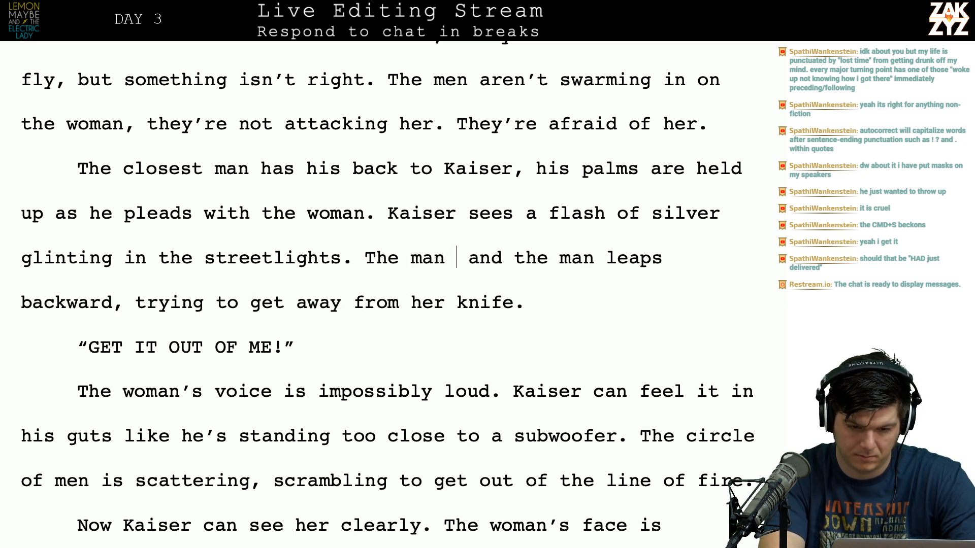
type(" ba")
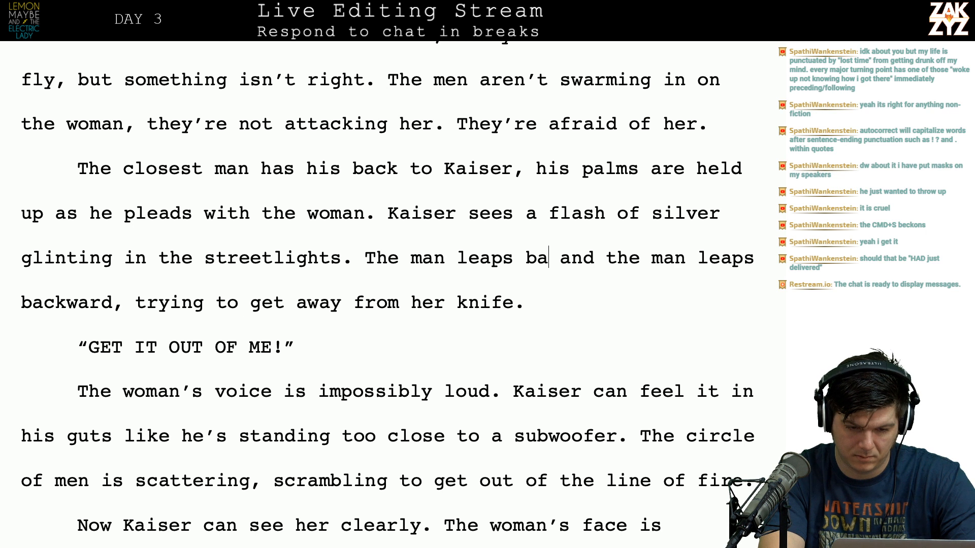
type("cwkward,")
key("ctrl+z")
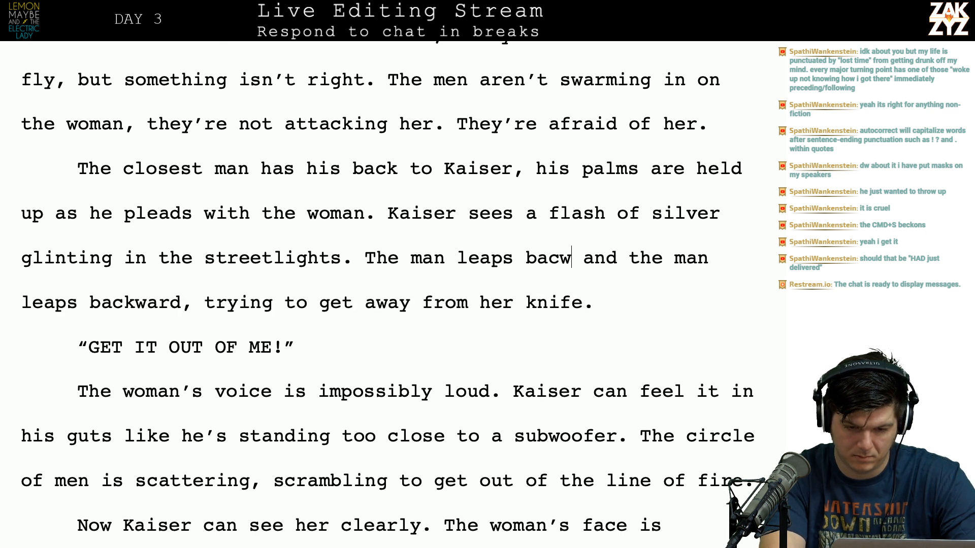
key("BackSpace")
key("BackSpace")
key("BackSpace")
key("BackSpace")
key("BackSpace")
key("BackSpace")
key("BackSpace")
key("BackSpace")
key("BackSpace")
key("BackSpace")
type("hobs")
key("BackSpace")
key("BackSpace")
type("ps")
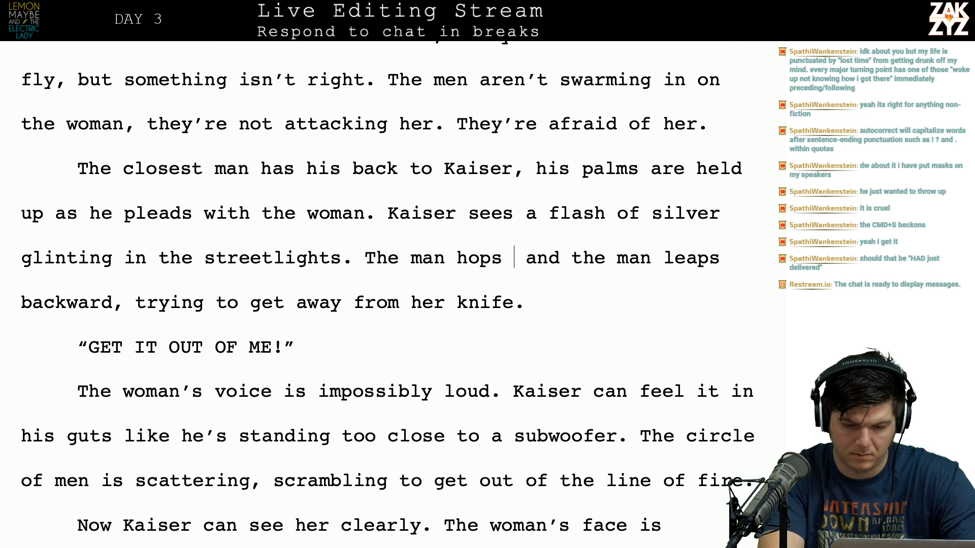
Complete the sentence after "The man hops" with "backward, retreating from her knife.".
type(" backward, trying")
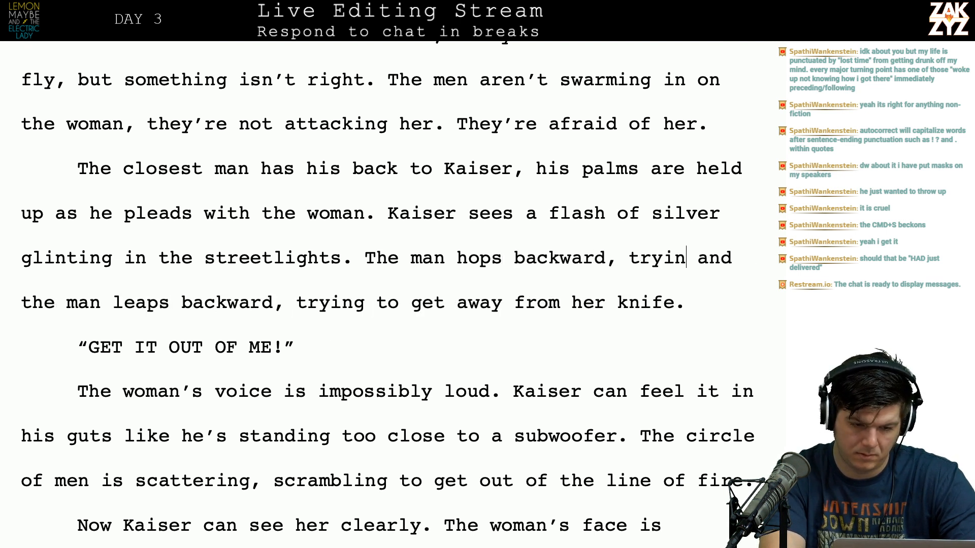
key("BackSpace")
key("BackSpace")
key("BackSpace")
key("BackSpace")
key("BackSpace")
key("BackSpace")
type("retreating from her")
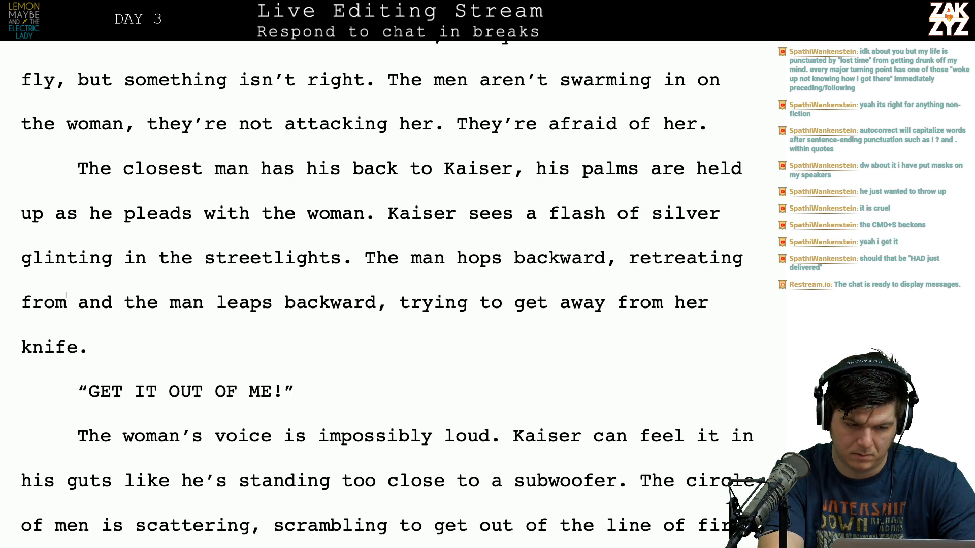
type(" knife.")
Delete the old clause "and the man leaps backward, trying to get away from her knife." and keep "GET IT OUT OF ME!" as its own paragraph.
key("ctrl+shift+Down")
key("BackSpace")
key("BackSpace")
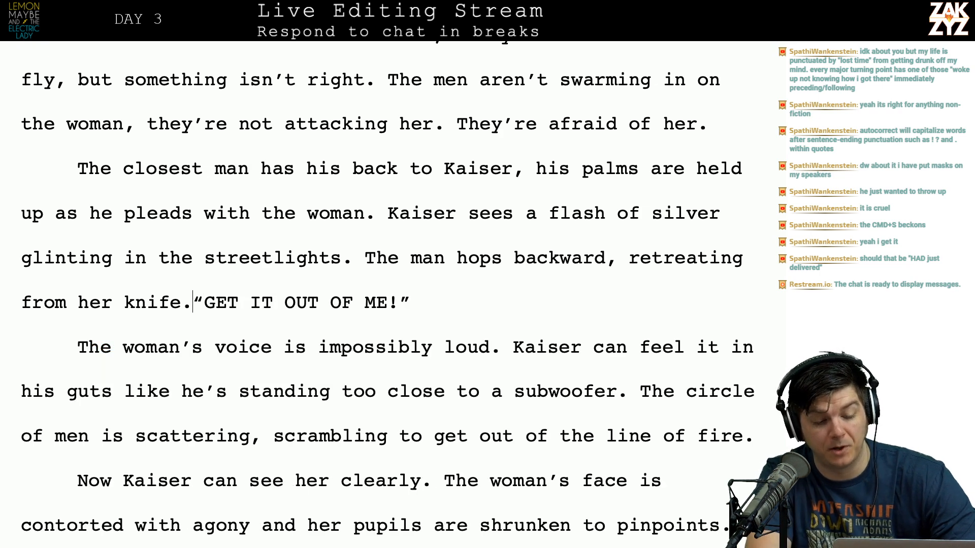
key("Return")
Insert "Her voice is impossibly loud," at the start of the paragraph beginning "The woman's voice".
scroll(386, 295, "down", 2)
scroll(386, 294, "down", 4)
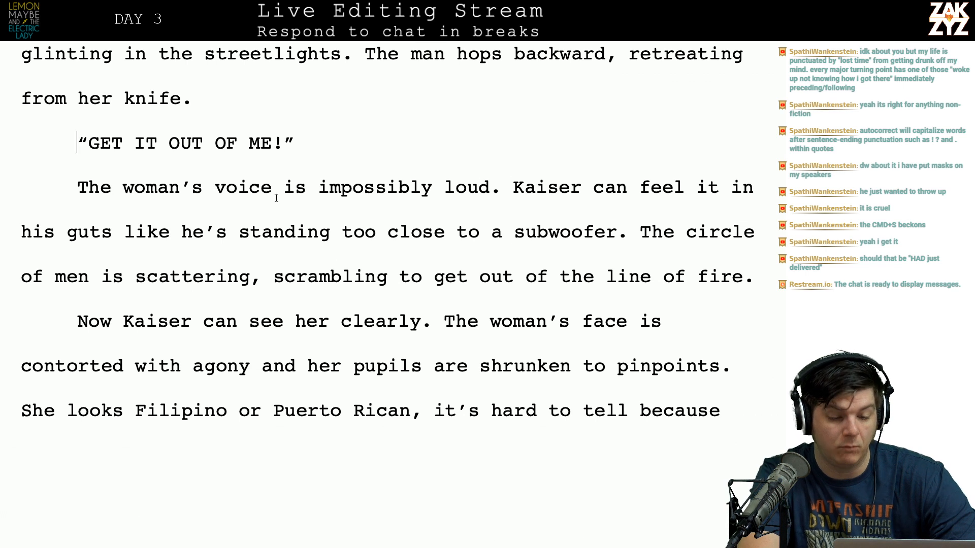
left_click(283, 189)
key("Right")
key("Right")
key("Right")
key("Right")
key("Right")
key("Right")
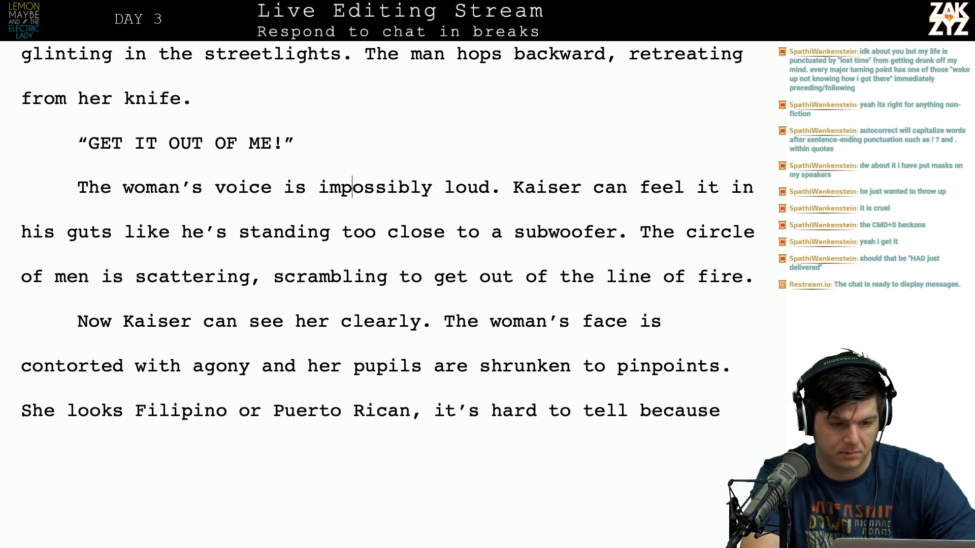
key("Left")
key("Left")
key("Left")
key("Left")
key("Left")
key("Left")
key("Left")
key("Left")
key("Left")
key("Left")
key("Left")
key("Left")
key("Left")
key("Left")
key("Left")
key("Left")
key("Left")
key("Left")
key("Left")
key("Left")
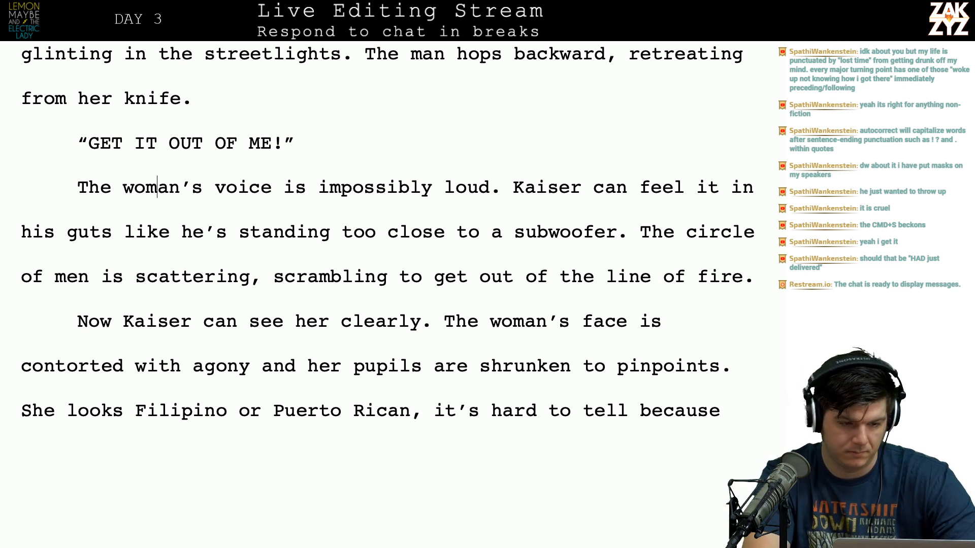
key("Left")
key("Left")
key("Left")
type("Her vo")
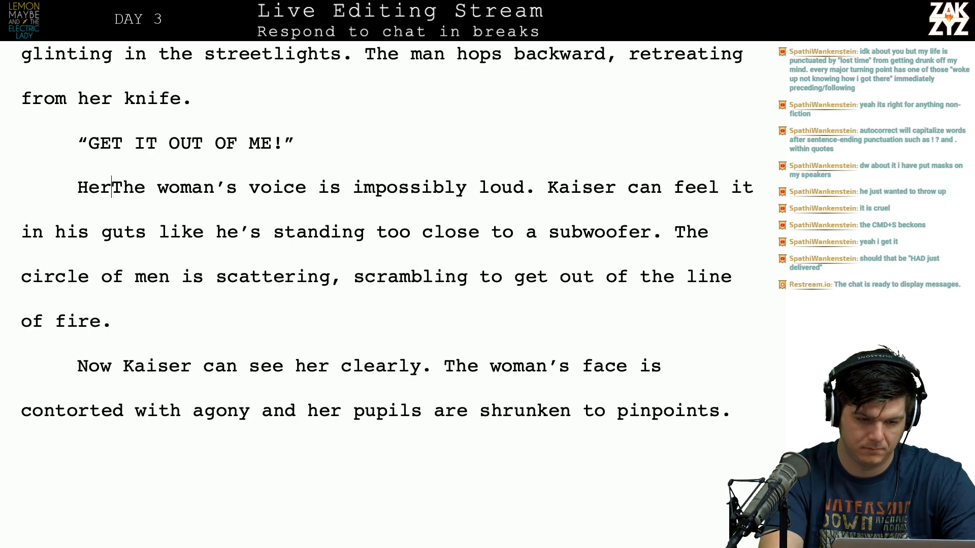
type("ice is impossib")
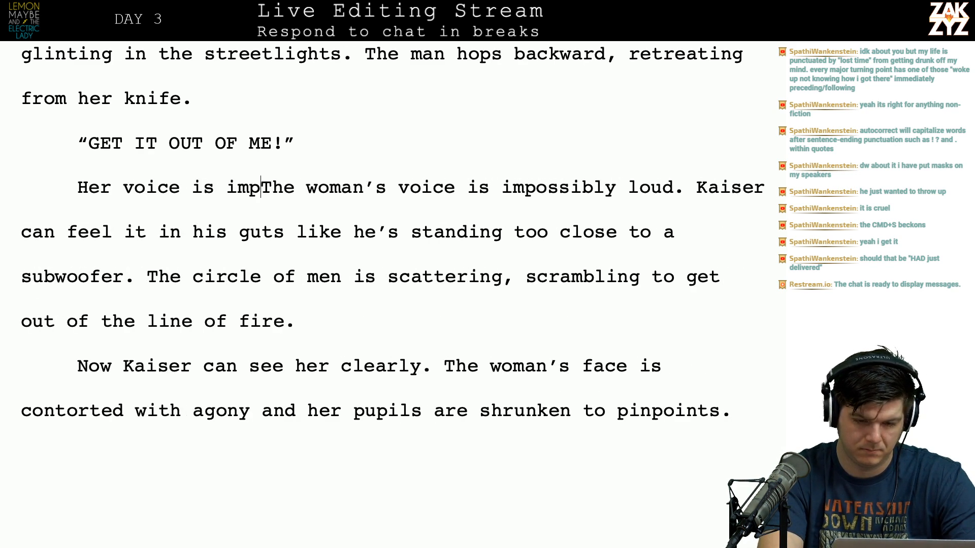
type("ly loud,")
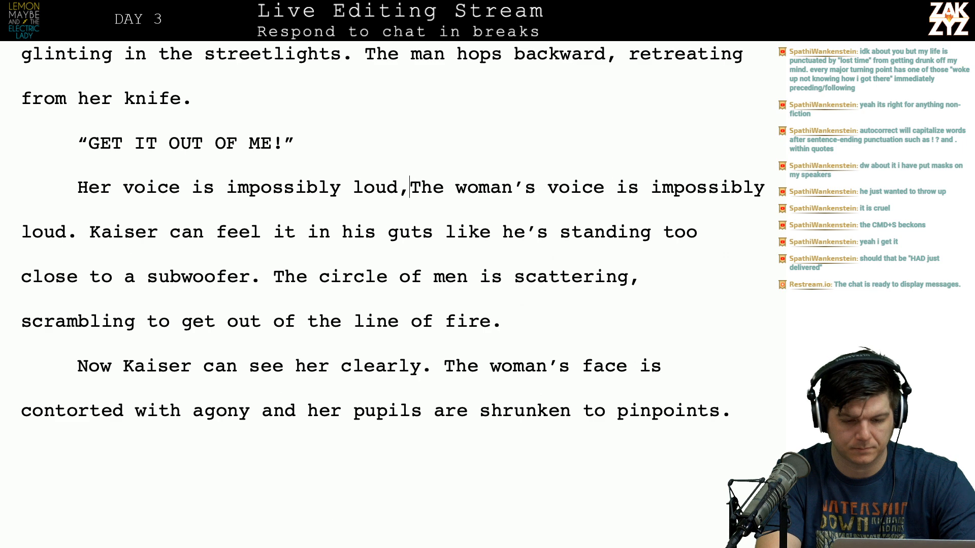
Delete the old sentence "The woman's voice is impossibly loud." so the new opening runs into "Kaiser can feel it in his guts".
key("shift+Down")
key("shift+Left")
key("shift+Left")
key("shift+Left")
key("shift+Left")
key("shift+Left")
key("shift+Left")
key("shift+Left")
key("shift+Left")
key("shift+Left")
key("shift+Left")
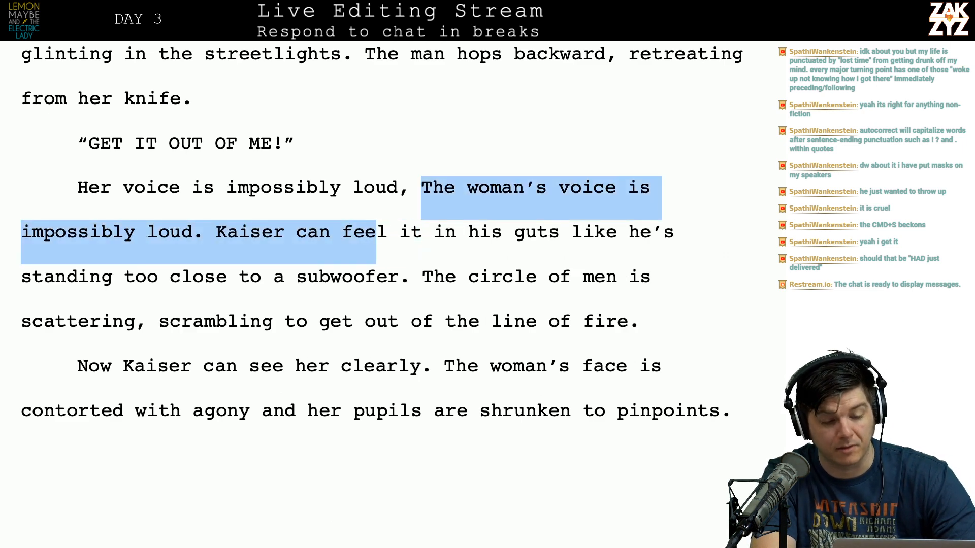
key("shift+Left")
key("shift+Left")
key("shift+Left")
key("shift+Left")
key("shift+Left")
key("shift+Left")
key("shift+Left")
key("shift+Left")
key("shift+Left")
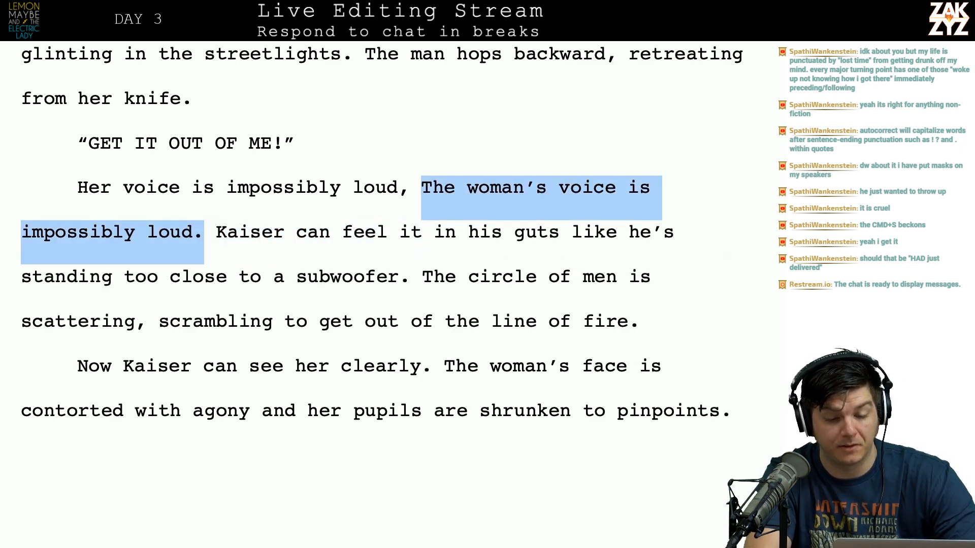
key("BackSpace")
scroll(457, 229, "down", 1)
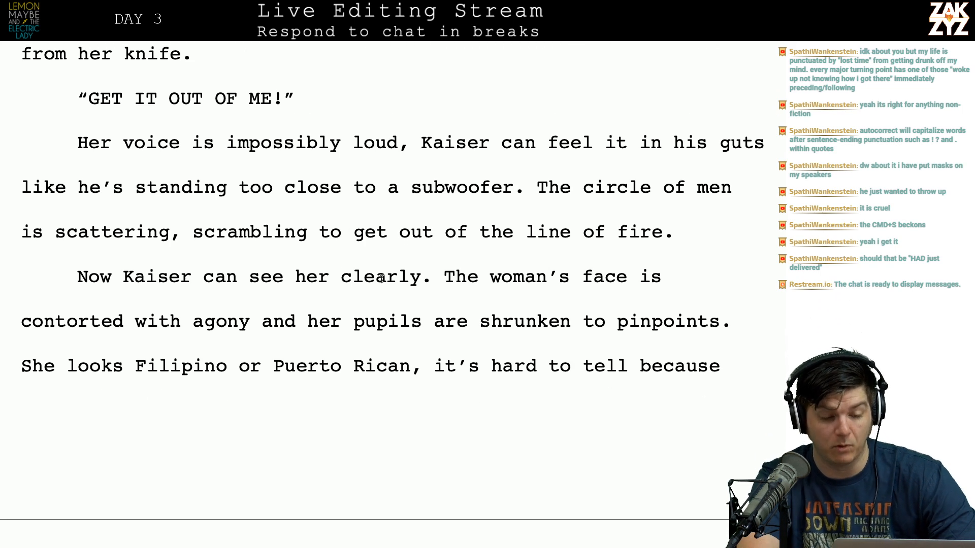
scroll(632, 236, "down", 2)
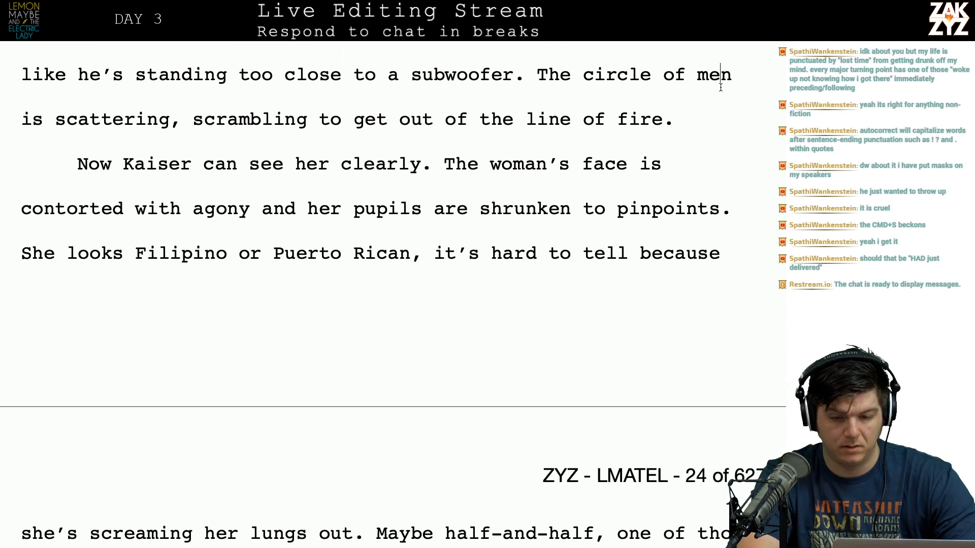
Insert "has noticed Kaiser now," after "The circle of men" in the paragraph about her impossibly loud voice.
left_click(743, 93)
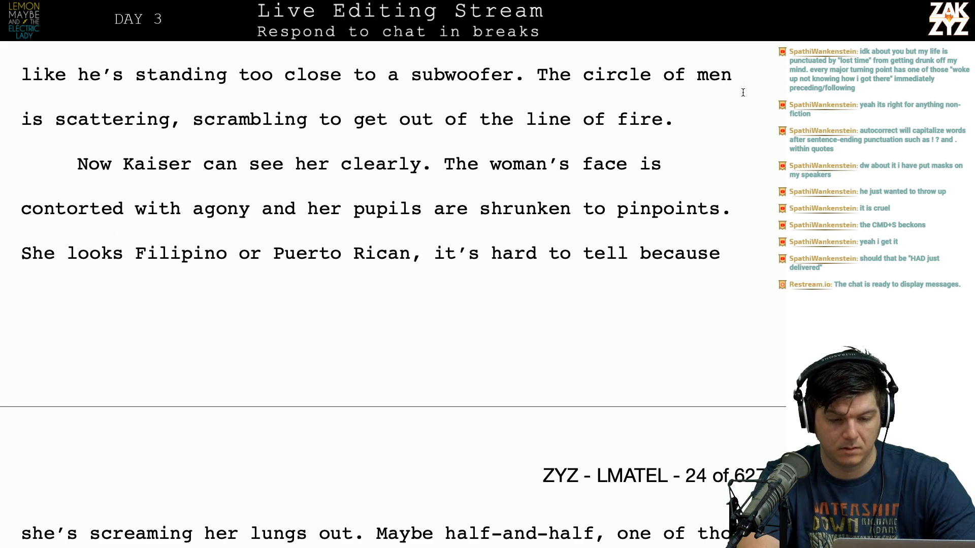
left_click(445, 124)
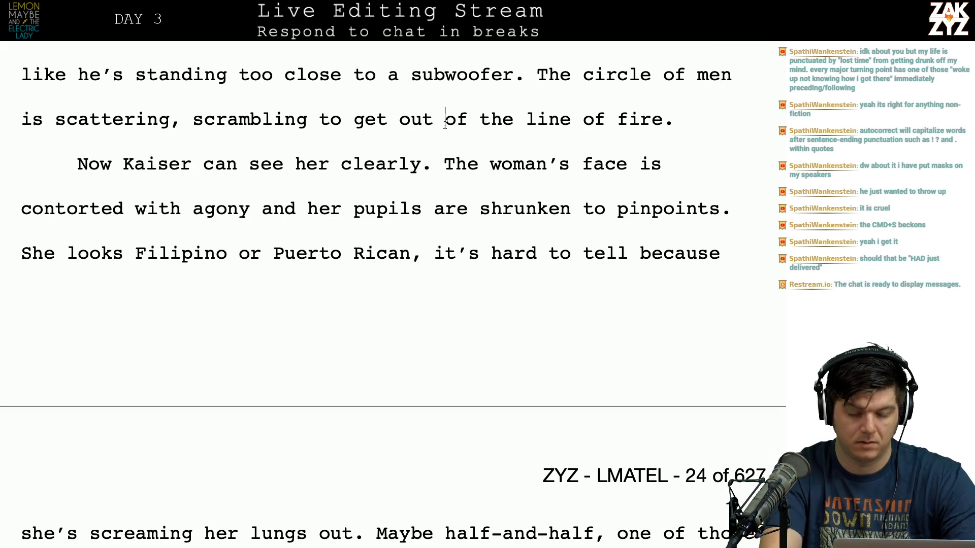
key("Up")
key("Up")
key("Right")
key("Right")
key("Down")
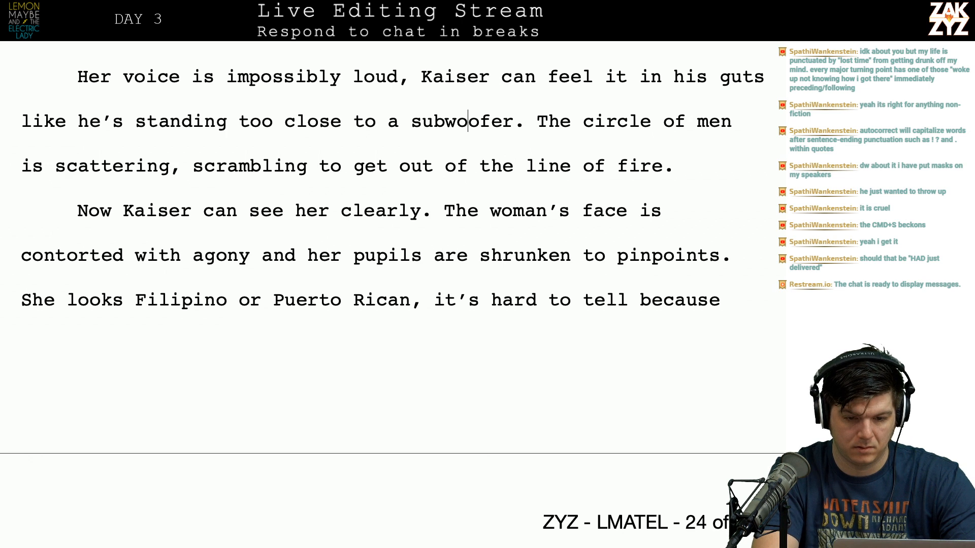
left_click(560, 124)
key("Right")
key("Right")
key("Right")
key("Right")
key("Right")
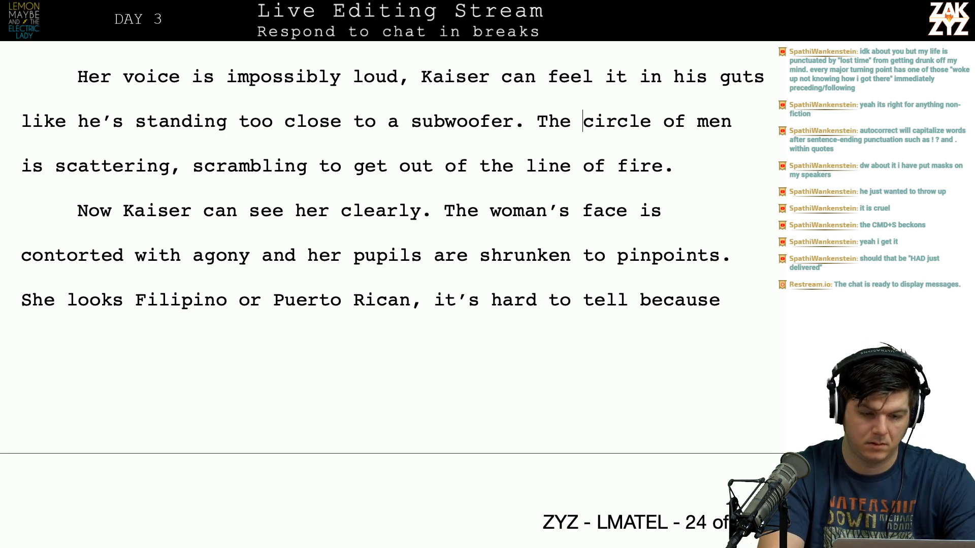
left_click(720, 122)
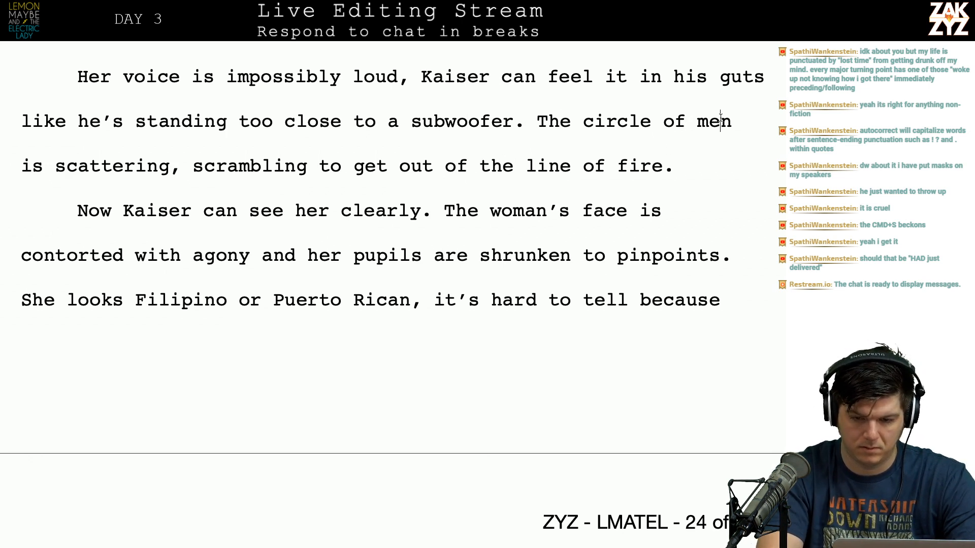
key("Right")
key("Right")
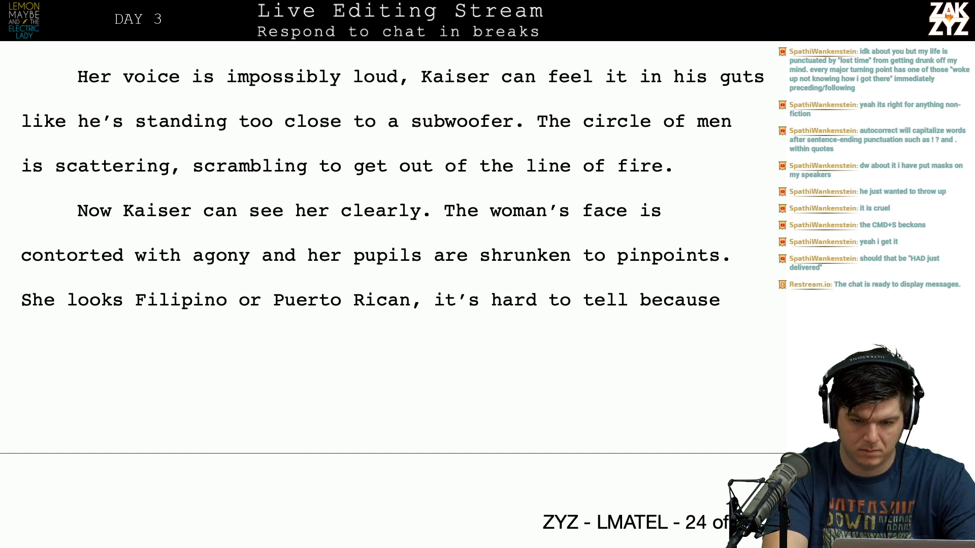
key("BackSpace")
key("BackSpace")
key("BackSpace")
type("men has notice")
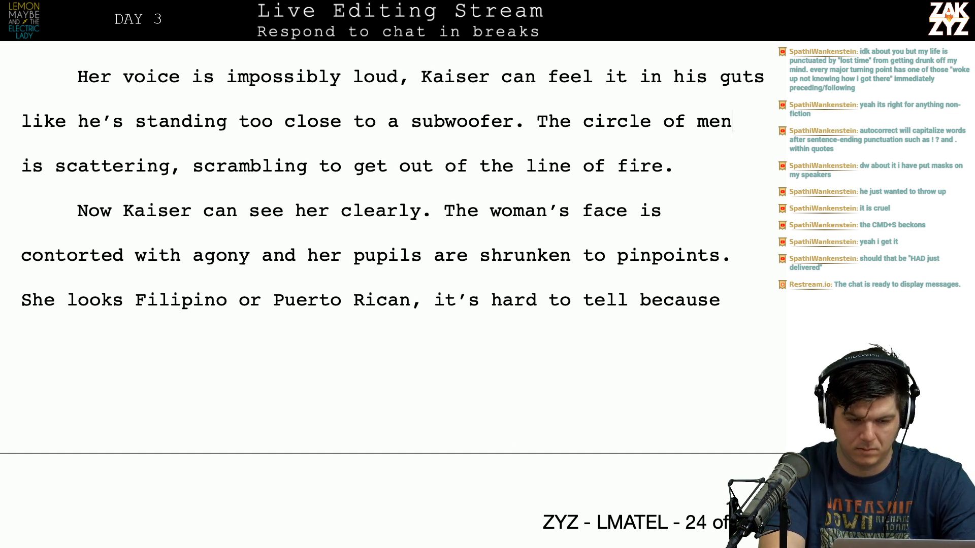
type("d Kaiser now, w")
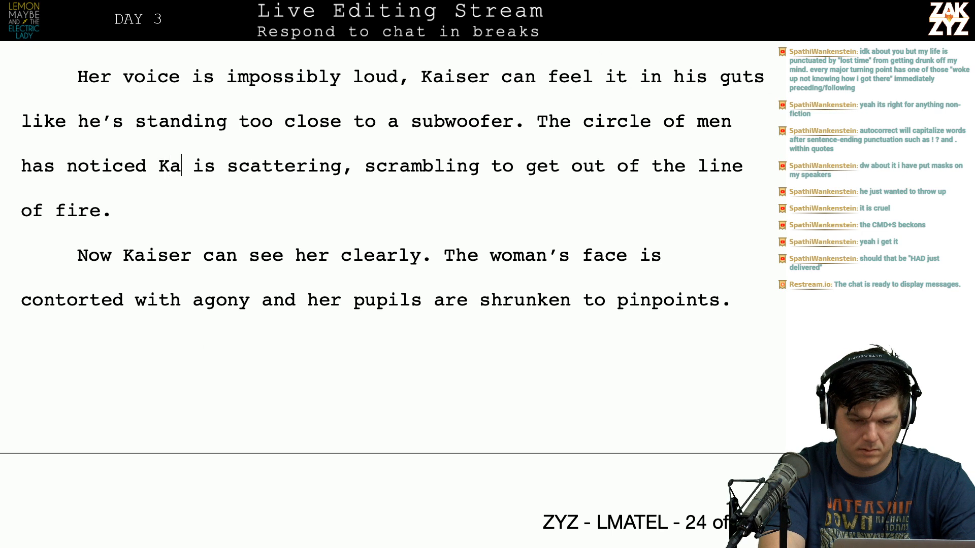
Continue the new sentence with "they're ducking, scrambling to get out of the line of fire.".
type("hey're ducking, ")
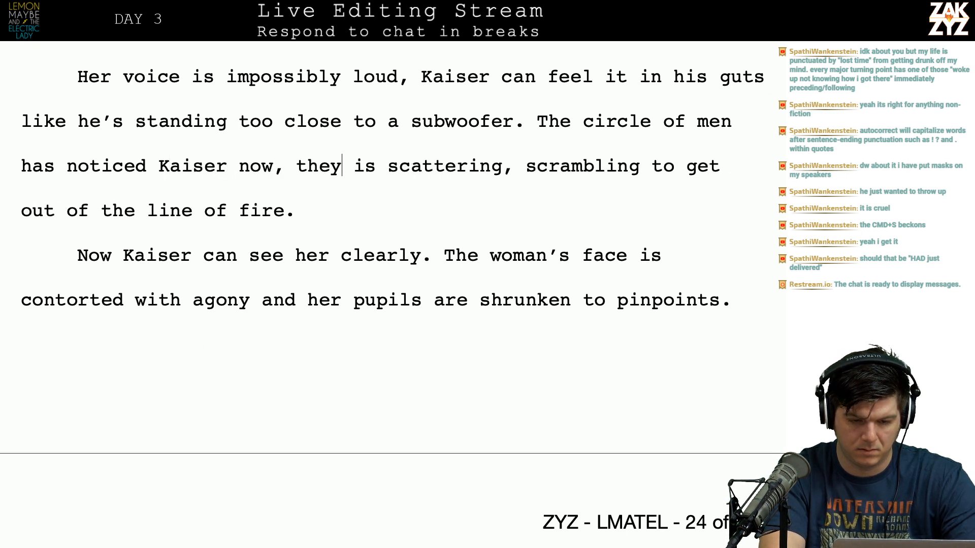
type("scrambling to get")
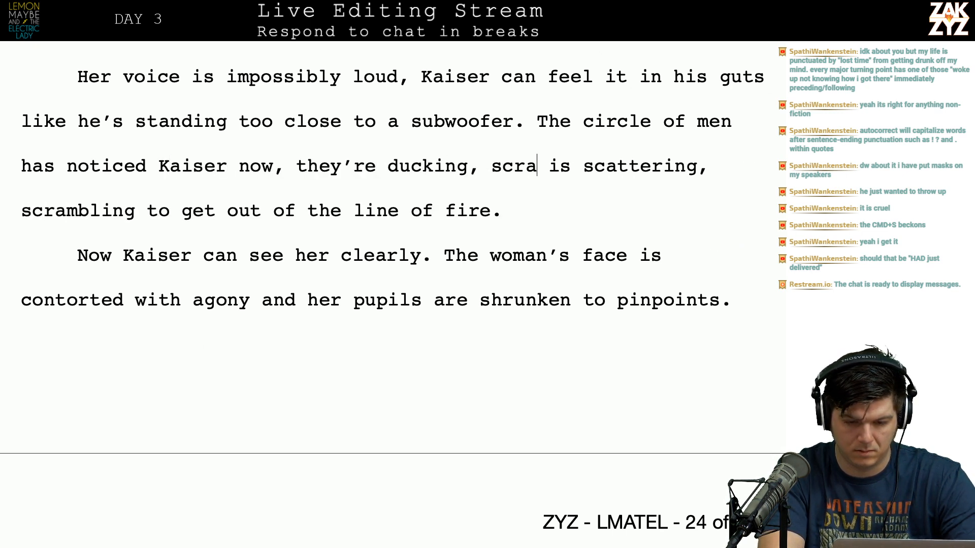
type(" out of the line ")
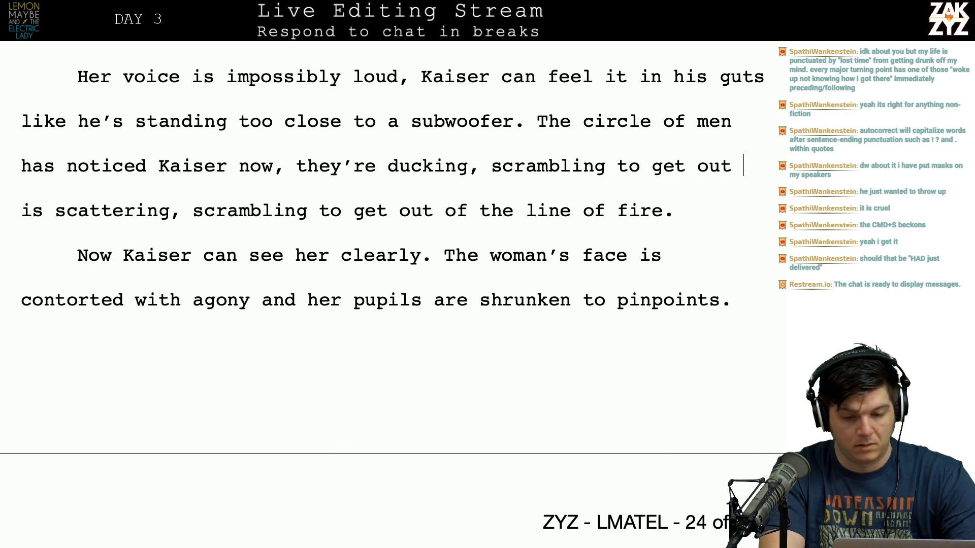
type("of fire.")
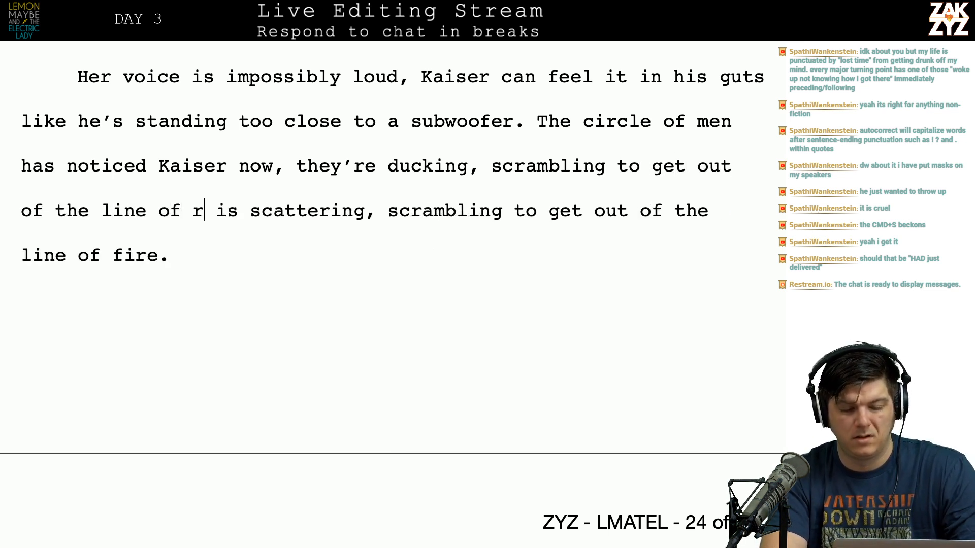
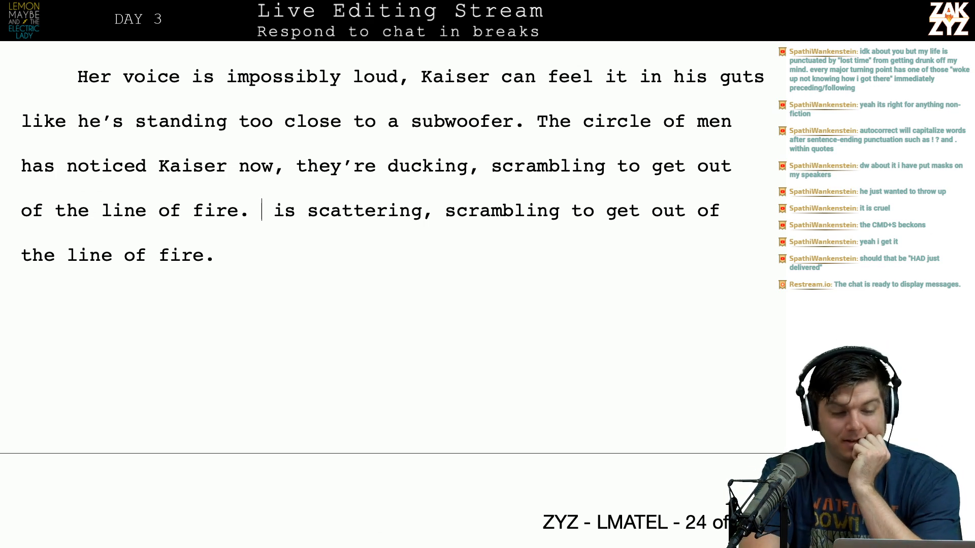
Delete the leftover old wording "is scattering, scrambling to get out of the line of fire." at the end of the paragraph.
scroll(382, 254, "down", 1)
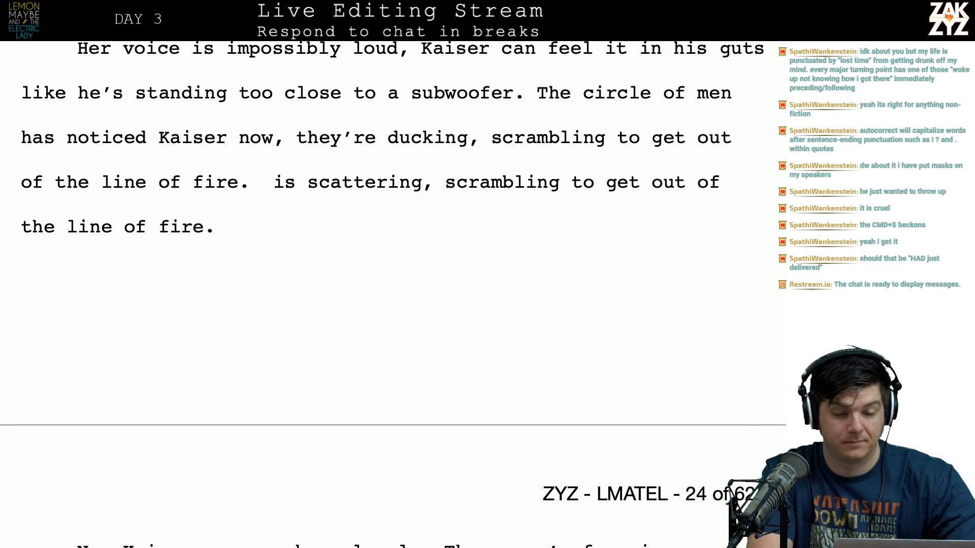
left_click(250, 182)
key("Right")
key("ctrl+shift+Down")
key("BackSpace")
scroll(696, 109, "up", 4)
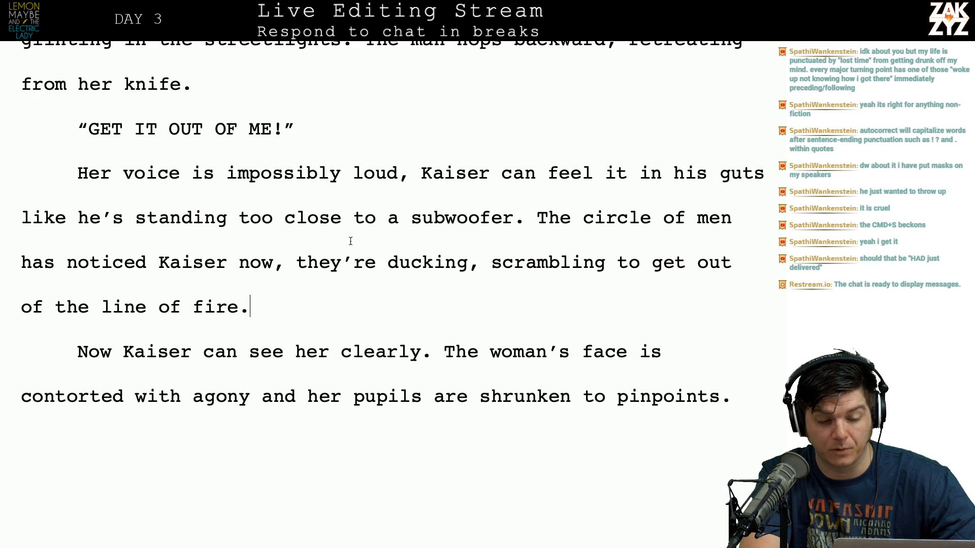
Reread the revised paragraph about the woman's voice and the circle of men, continuing into the paragraph that follows.
scroll(394, 259, "down", 1)
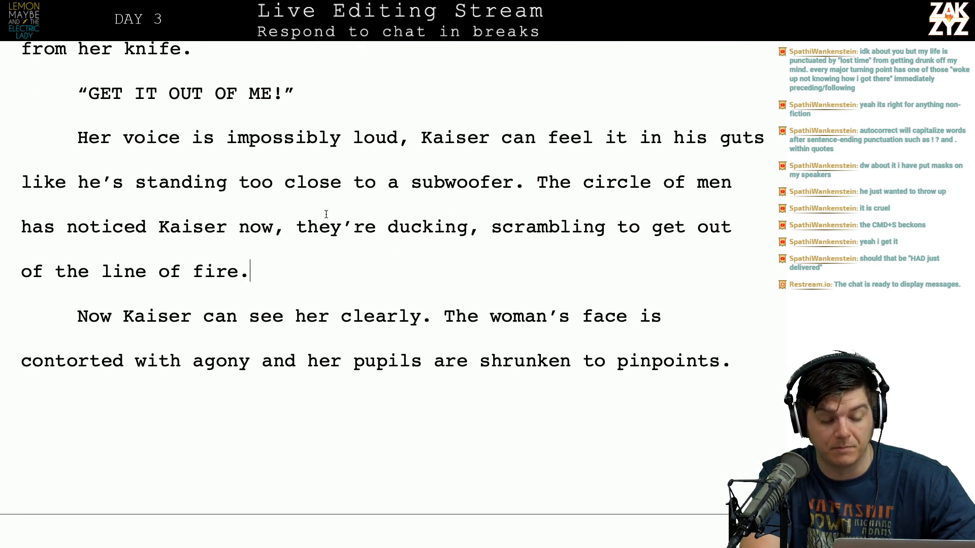
scroll(217, 246, "down", 1)
scroll(217, 246, "up", 1)
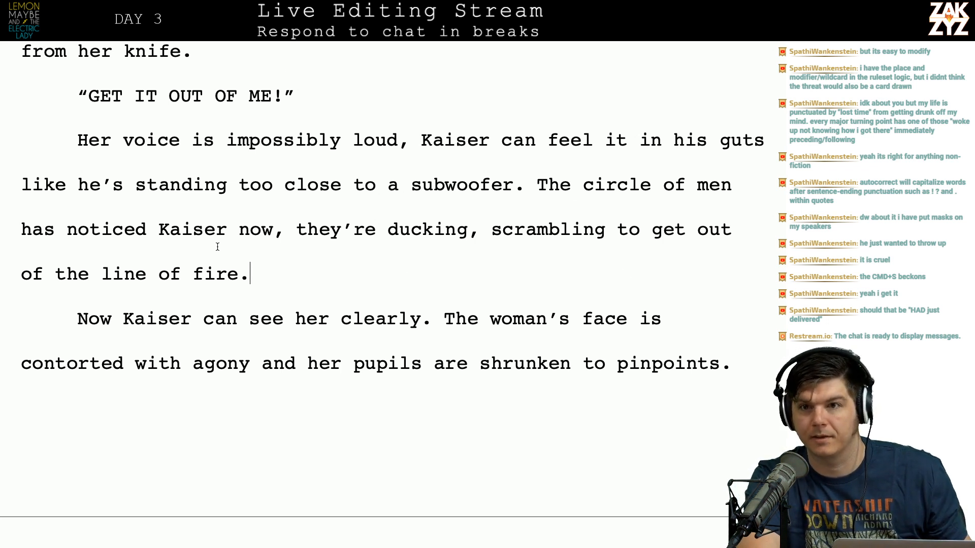
scroll(217, 246, "down", 1)
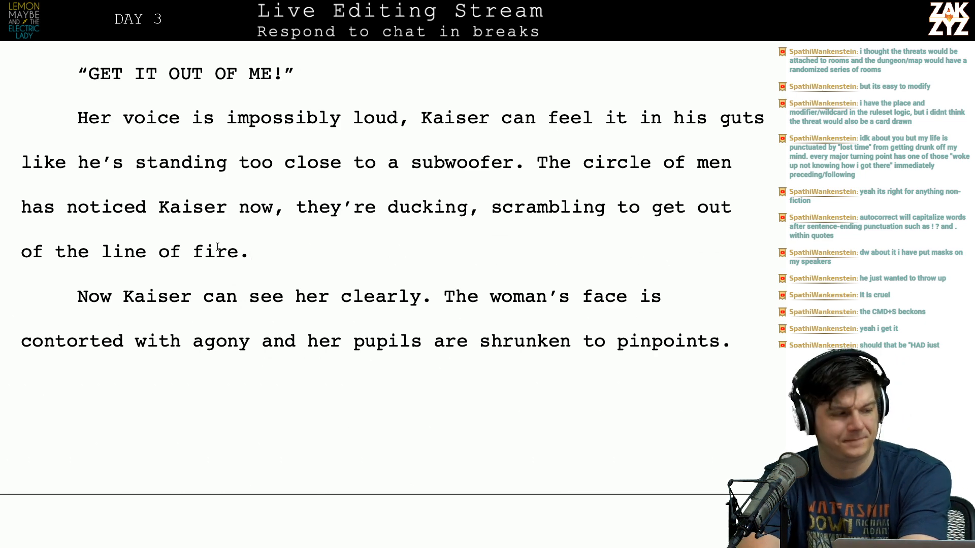
scroll(217, 246, "down", 1)
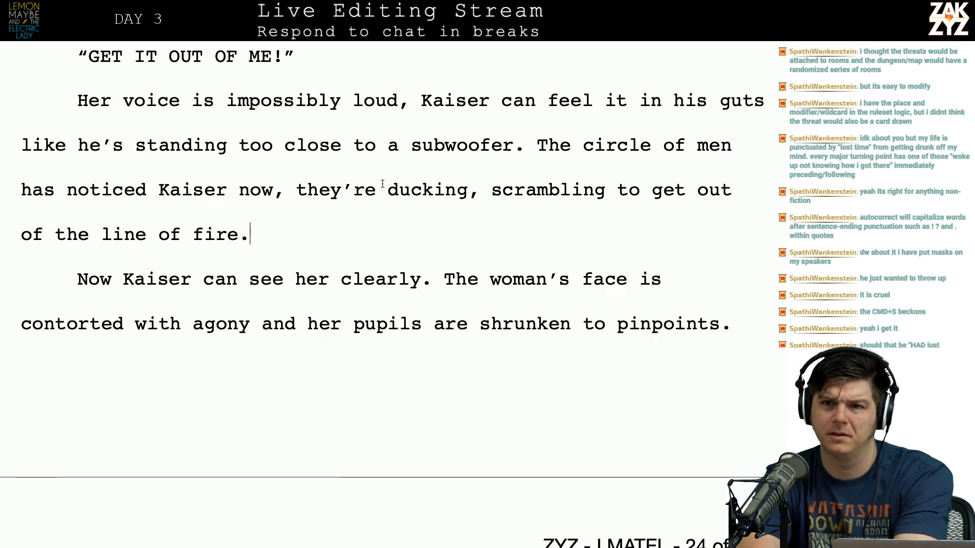
scroll(531, 248, "down", 2)
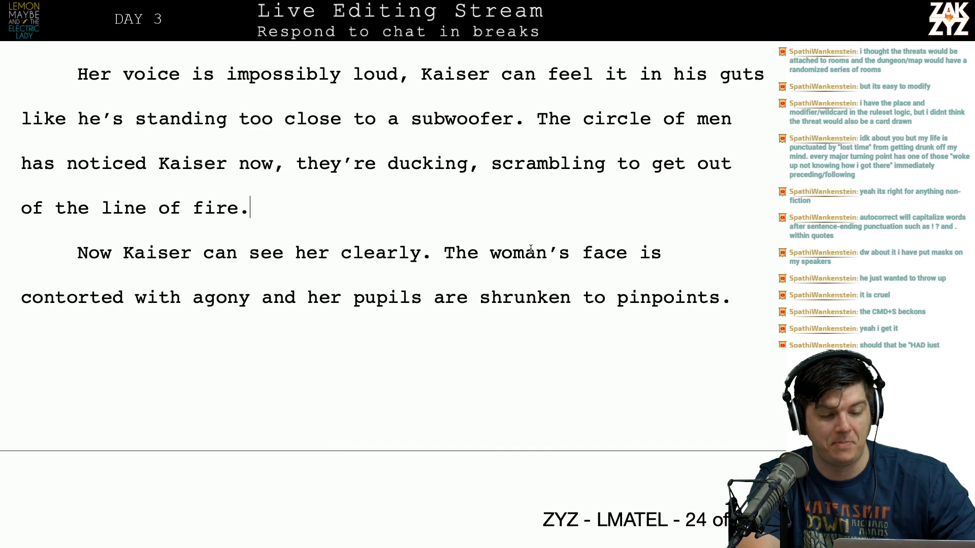
scroll(548, 242, "down", 2)
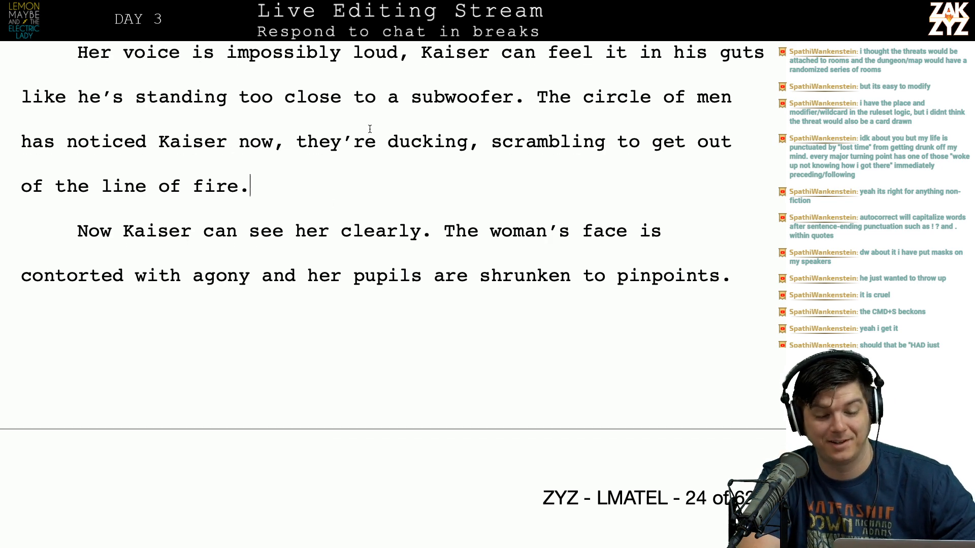
scroll(259, 254, "down", 1)
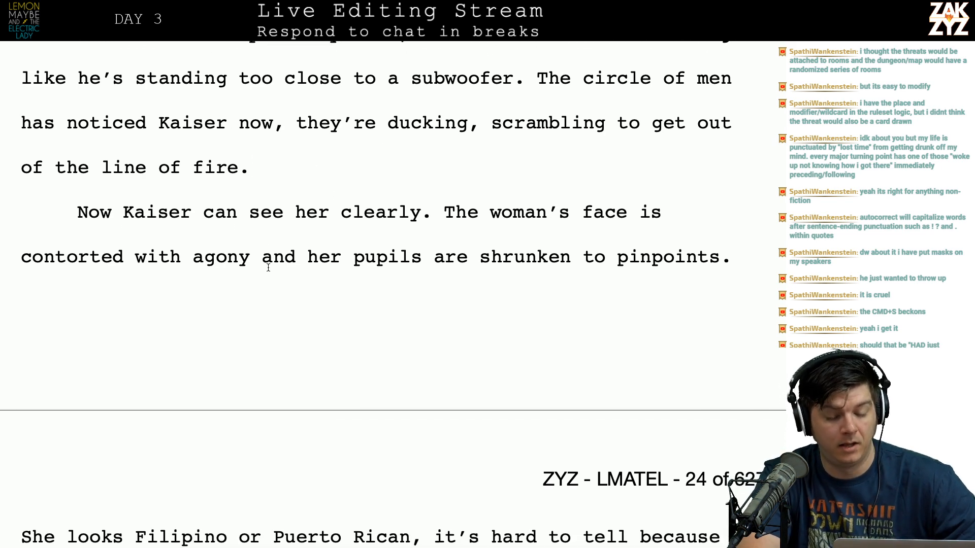
Read closely through the paragraph beginning "Now Kaiser can see her clearly," checking the description of her face and pupils.
left_click(81, 208)
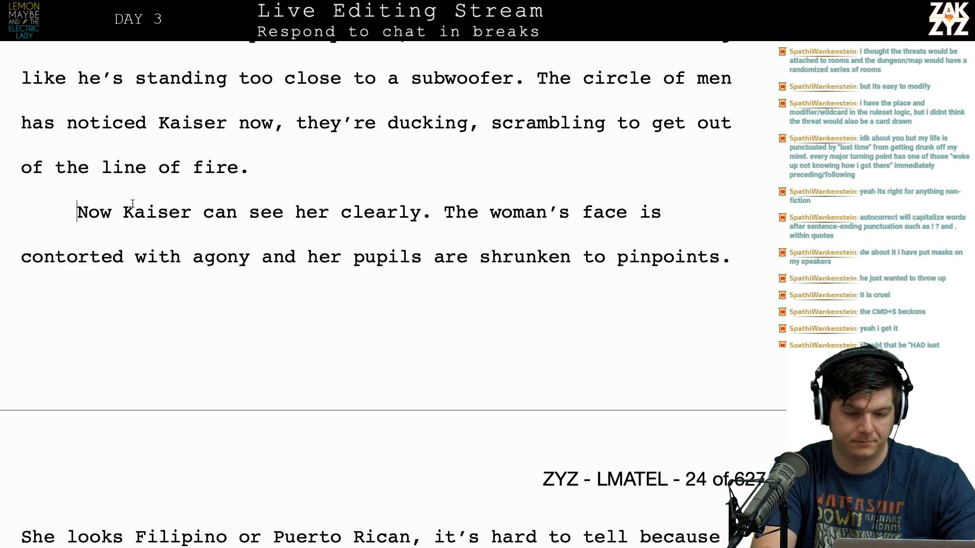
key("Left")
key("Right")
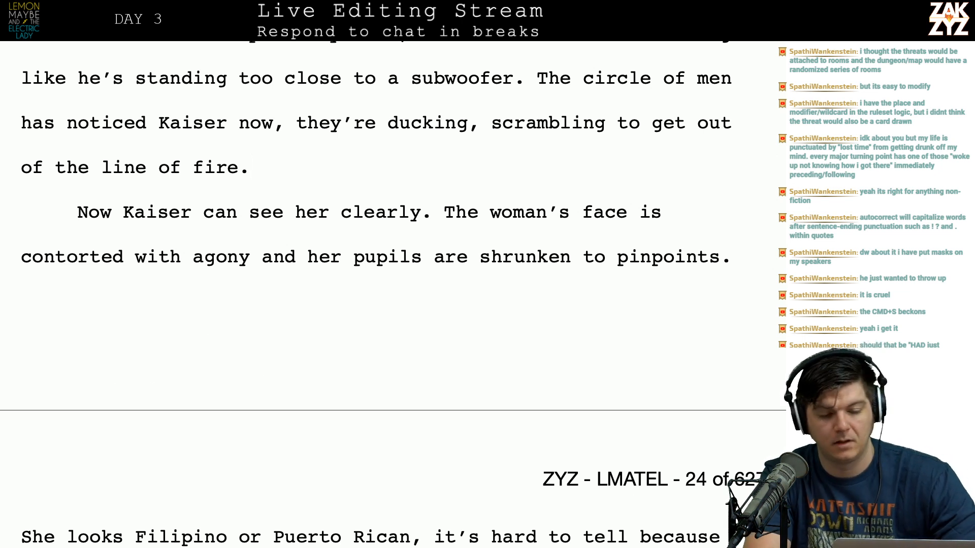
key("Right")
key("Right")
key("Down")
key("Right")
key("Right")
key("Right")
key("Right")
key("Right")
key("Right")
key("Right")
key("Right")
key("Right")
key("Right")
key("Right")
key("Right")
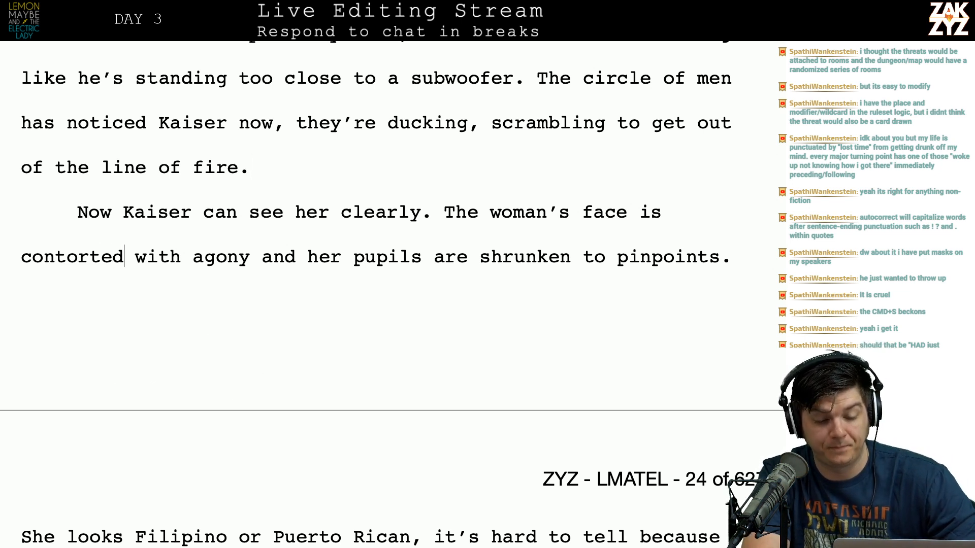
key("Down")
key("Up")
key("Right")
key("Right")
key("Right")
key("Right")
key("Right")
key("Right")
key("Right")
key("Right")
key("Right")
key("Right")
key("Right")
key("Right")
key("Right")
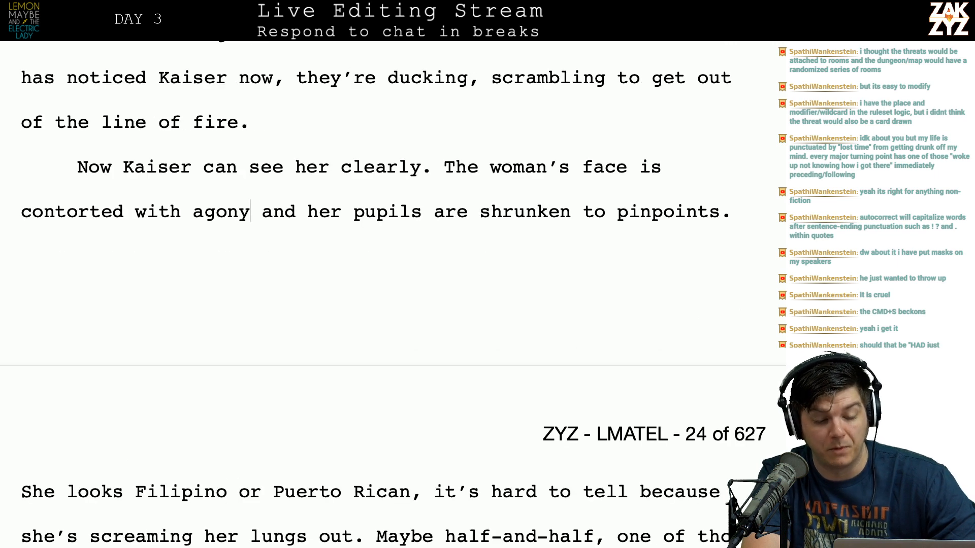
key("Right")
key("Right")
key("Right")
key("Right")
key("Right")
key("Right")
key("Right")
key("Right")
key("Right")
key("Right")
key("Right")
key("Right")
key("Right")
key("Right")
key("Right")
key("Right")
key("Right")
key("Right")
key("Right")
key("Right")
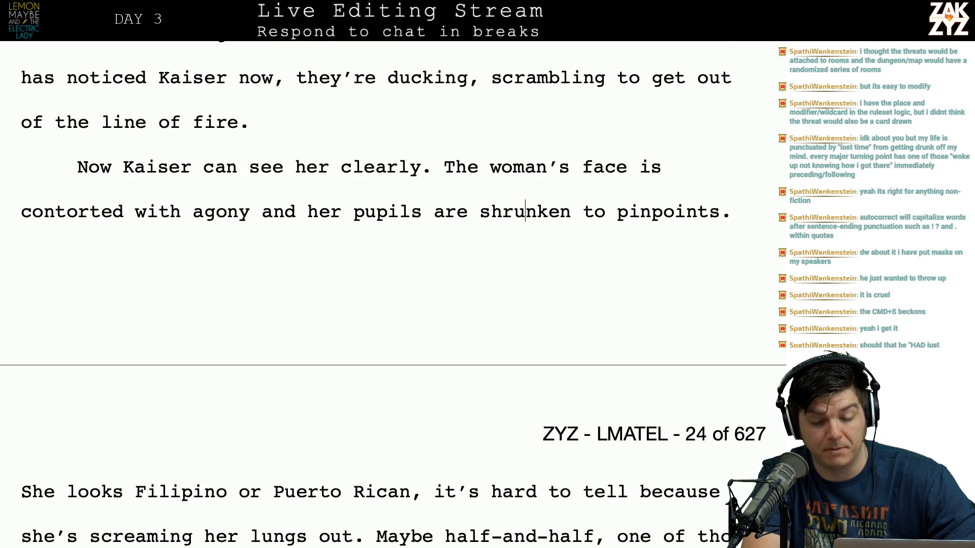
key("Down")
key("Right")
key("Right")
key("Up")
key("Right")
key("Up")
Insert "His eyes are drawn to the bloody chef's knife in her hand" after "Now Kaiser can see her clearly.".
key("Left")
key("Left")
key("Left")
key("Left")
key("Left")
key("Left")
key("Left")
key("Left")
key("Left")
key("Left")
key("Left")
key("Left")
key("Left")
key("Left")
key("Left")
key("Left")
key("Left")
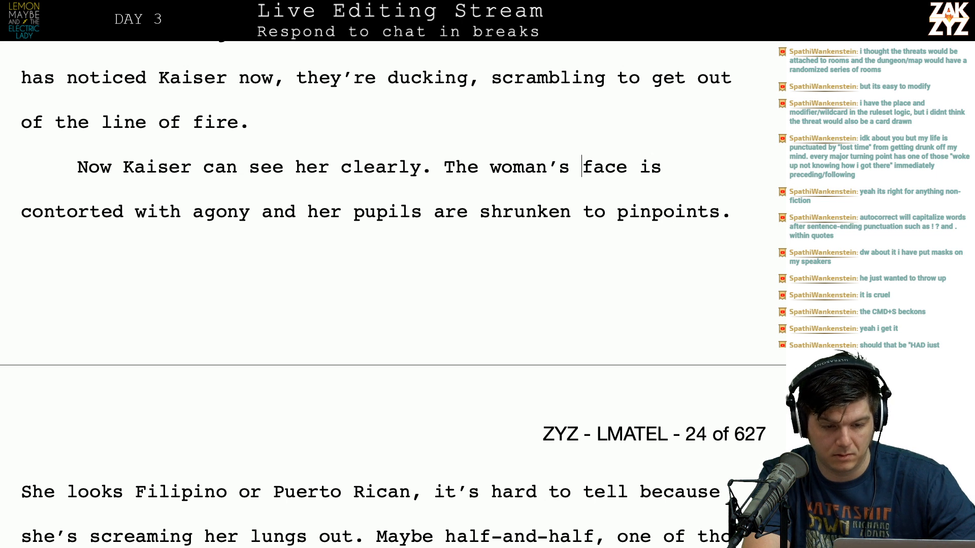
key("Left")
type("His e")
type("ey")
key("BackSpace")
key("BackSpace")
type("yes ")
type("are drawn to ")
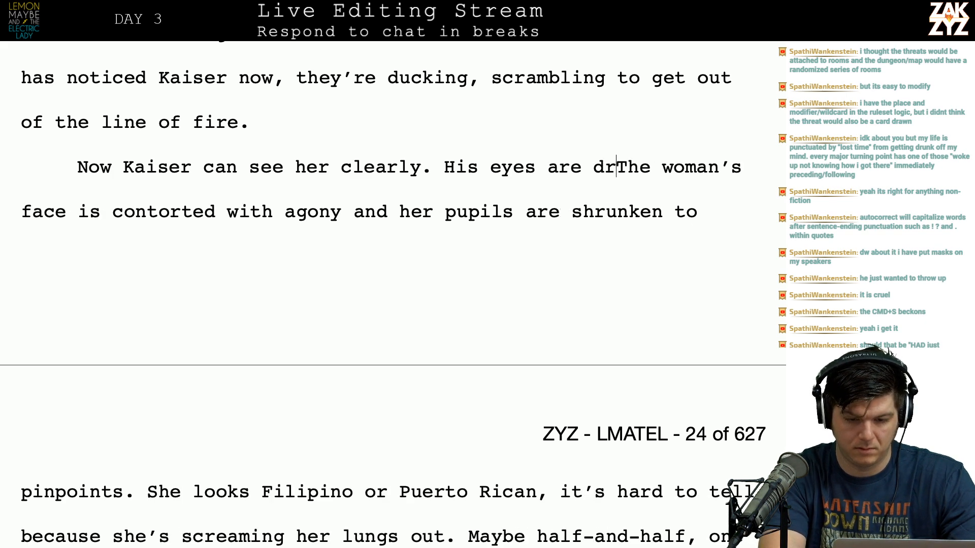
type("the bloody ")
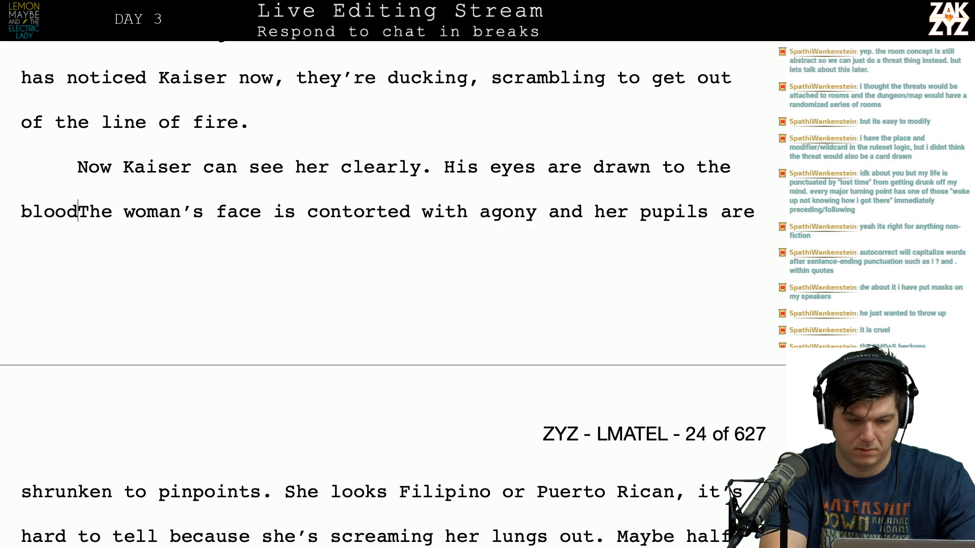
type("Che")
key("BackSpace")
key("BackSpace")
key("BackSpace")
type("chef's ")
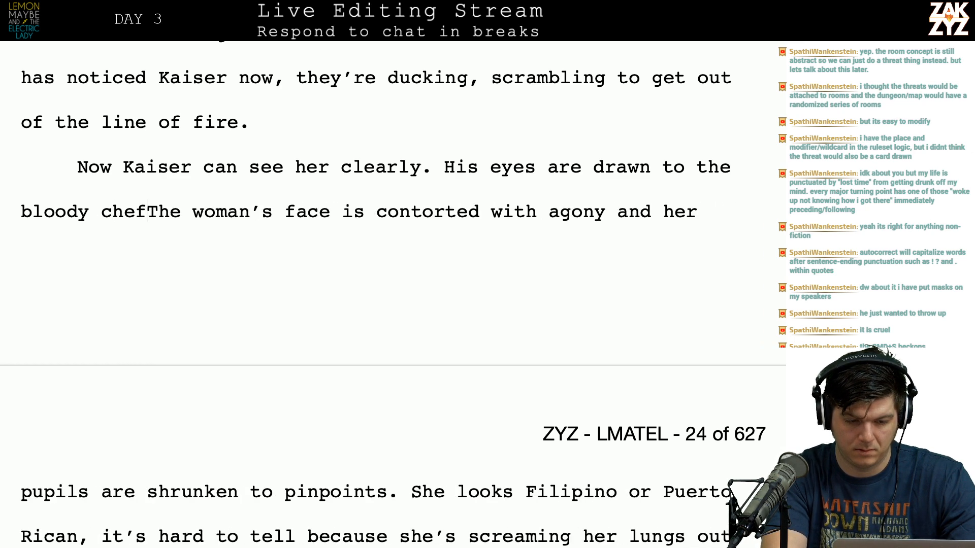
type("knife in her han")
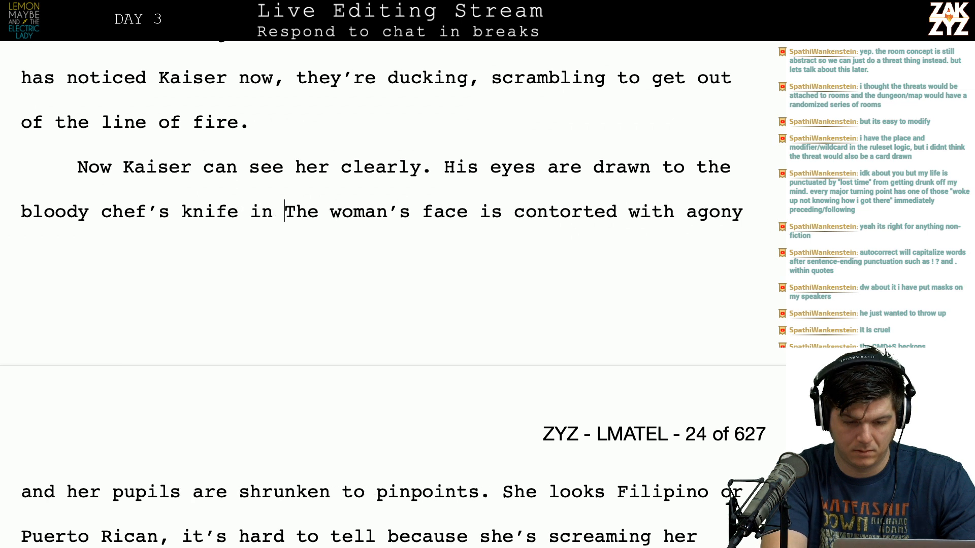
type("d")
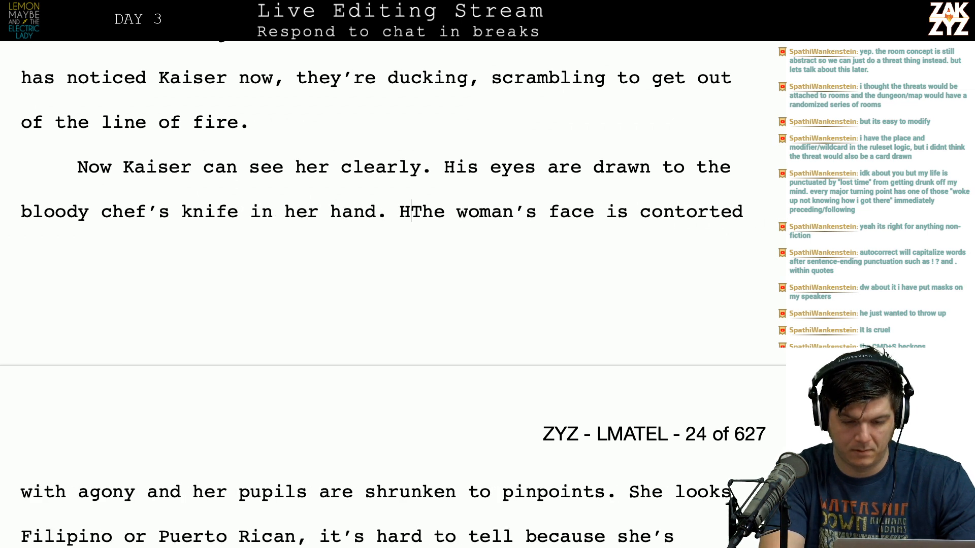
End the knife sentence with a period and replace "The woman's face" with "Her face" before "is contorted with agony".
type(". Her face")
key("shift+Right")
key("shift+Right")
key("shift+Right")
key("shift+Right")
key("shift+Right")
key("shift+Right")
key("shift+Right")
key("shift+Right")
key("shift+Right")
key("shift+Right")
key("shift+Right")
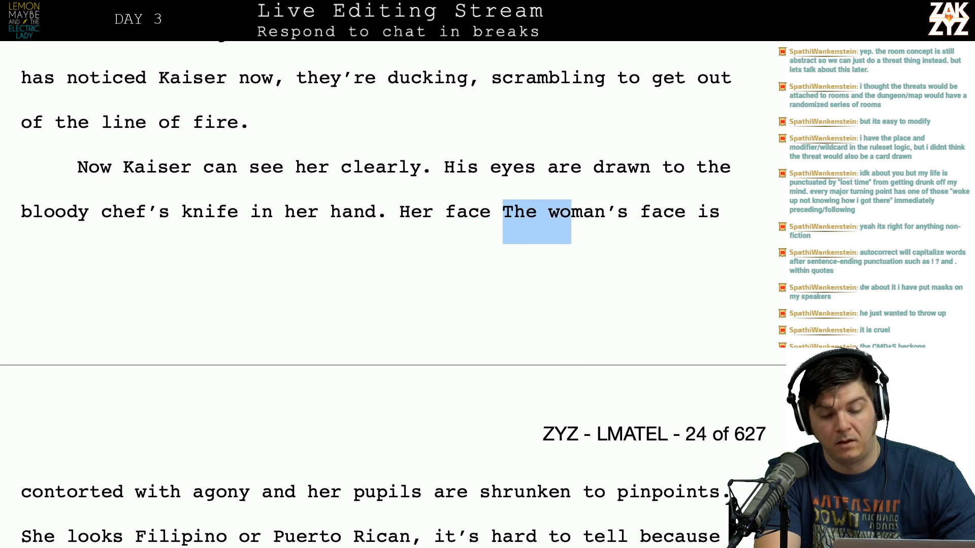
key("BackSpace")
key("BackSpace")
key("BackSpace")
key("BackSpace")
key("BackSpace")
key("BackSpace")
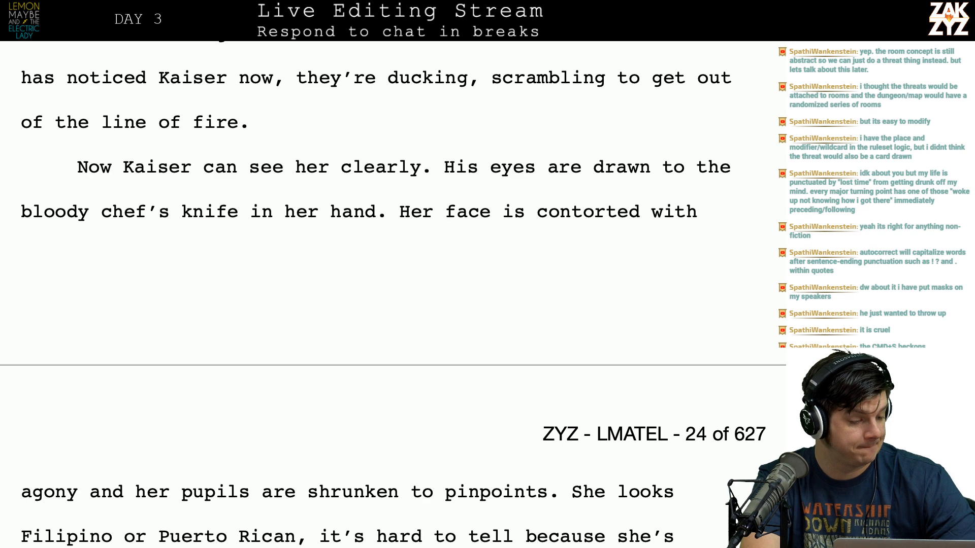
Reread the revised "Now Kaiser can see her clearly" paragraph from the bloody chef's knife through the description of her face and background.
scroll(100, 279, "down", 1)
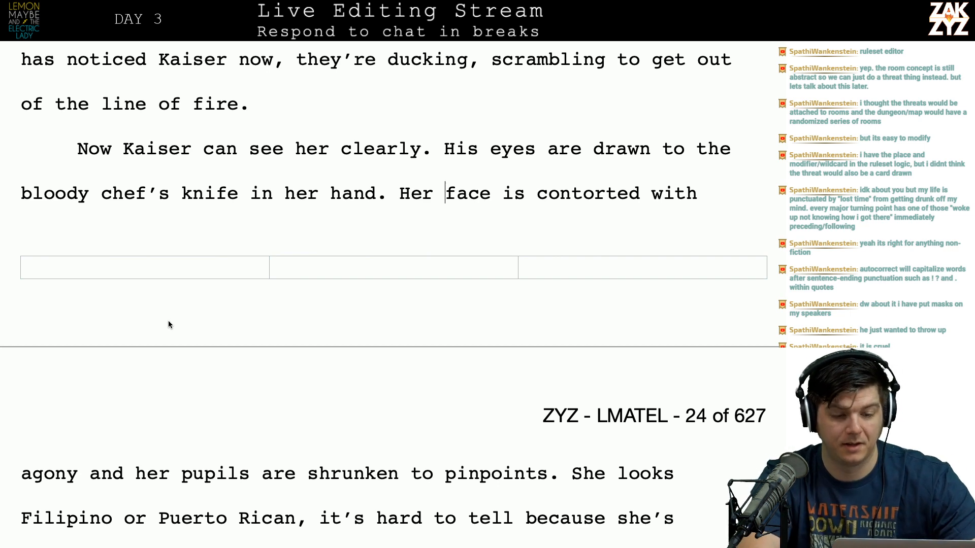
scroll(169, 325, "down", 1)
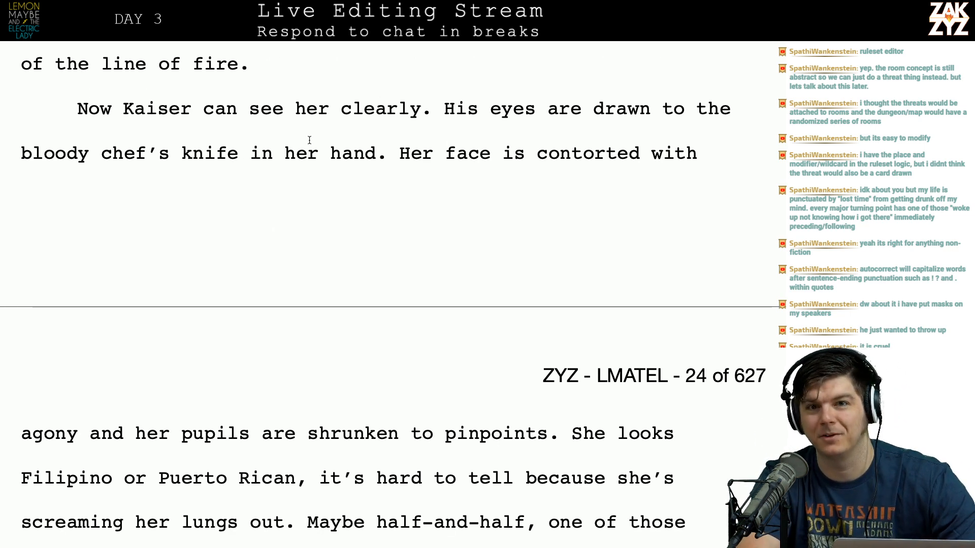
scroll(309, 140, "down", 1)
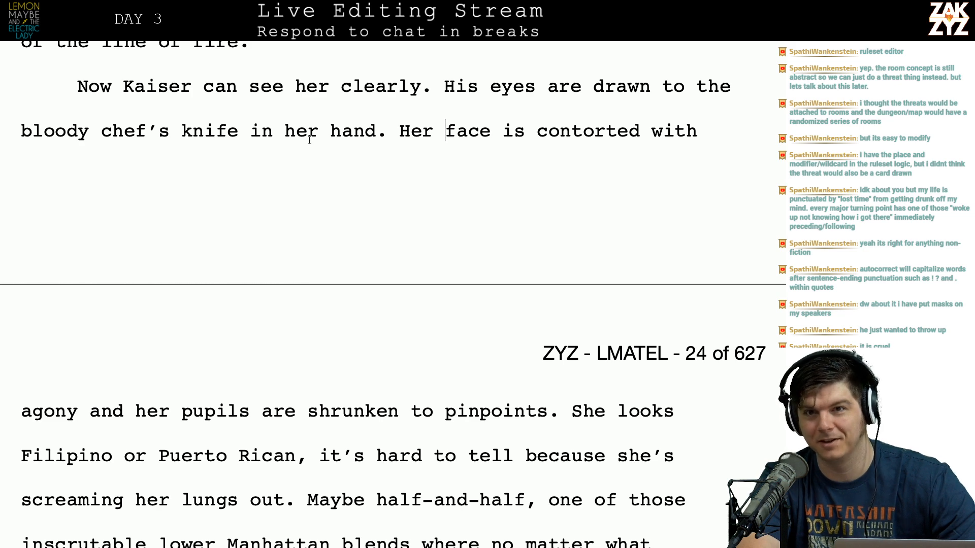
scroll(230, 186, "down", 1)
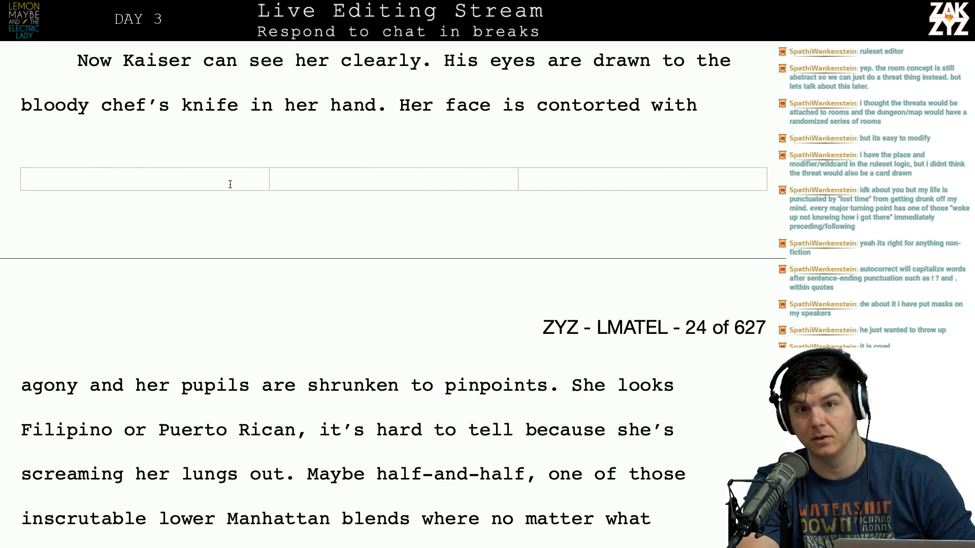
scroll(230, 185, "down", 1)
scroll(230, 184, "up", 3)
scroll(357, 168, "down", 2)
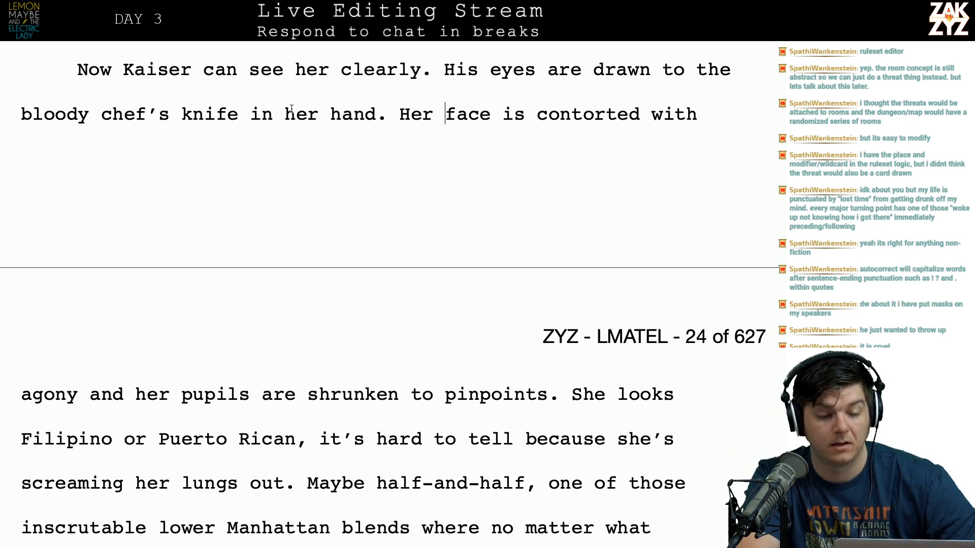
scroll(290, 109, "down", 1)
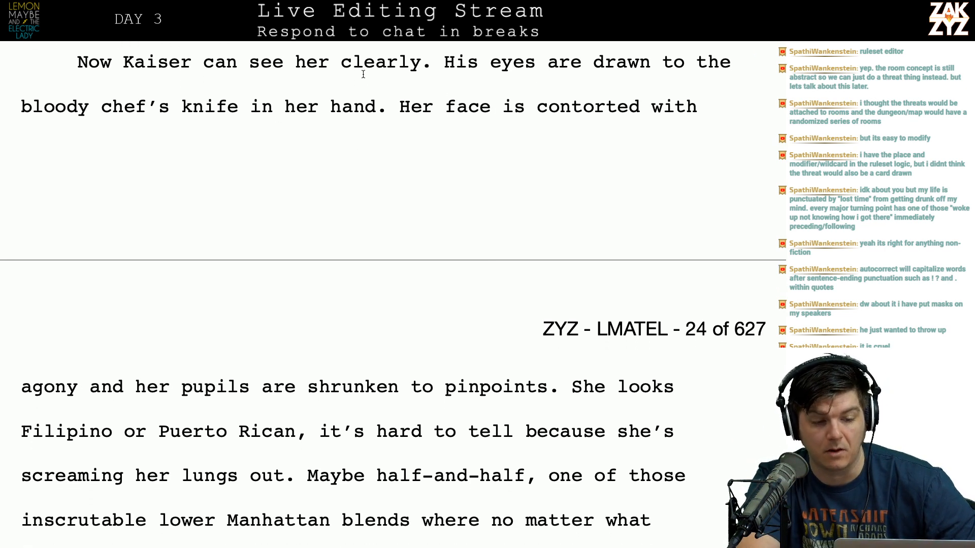
Change the period after "Now Kaiser can see her clearly" to a comma and continue with "the ragged clothes,".
left_click(444, 62)
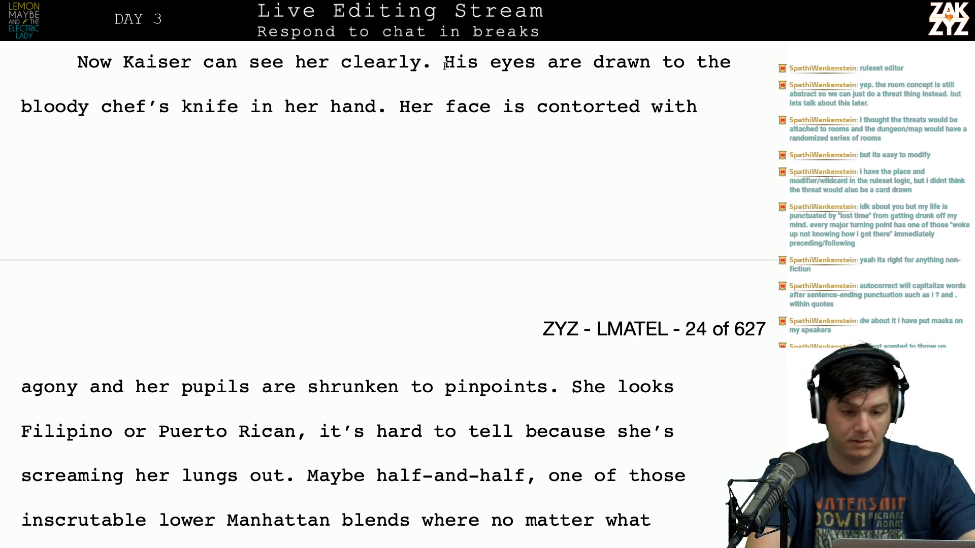
key("Left")
key("BackSpace")
type(", the r")
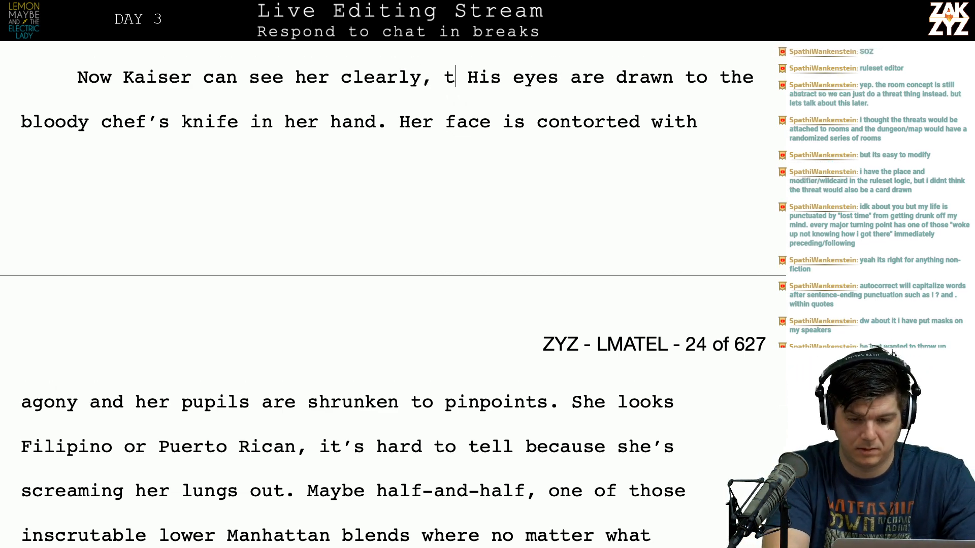
type("agged clothes,")
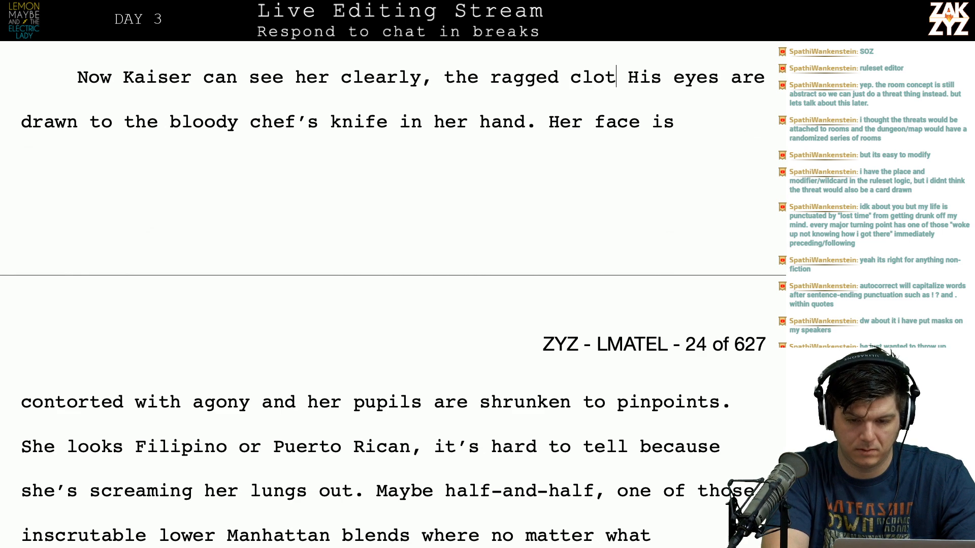
Replace "ragged clothes," with "filthy clothes that were once fine, the bloody" in the sentence describing the woman.
type(" the")
key("BackSpace")
key("BackSpace")
key("BackSpace")
key("BackSpace")
key("BackSpace")
key("BackSpace")
key("BackSpace")
key("BackSpace")
key("BackSpace")
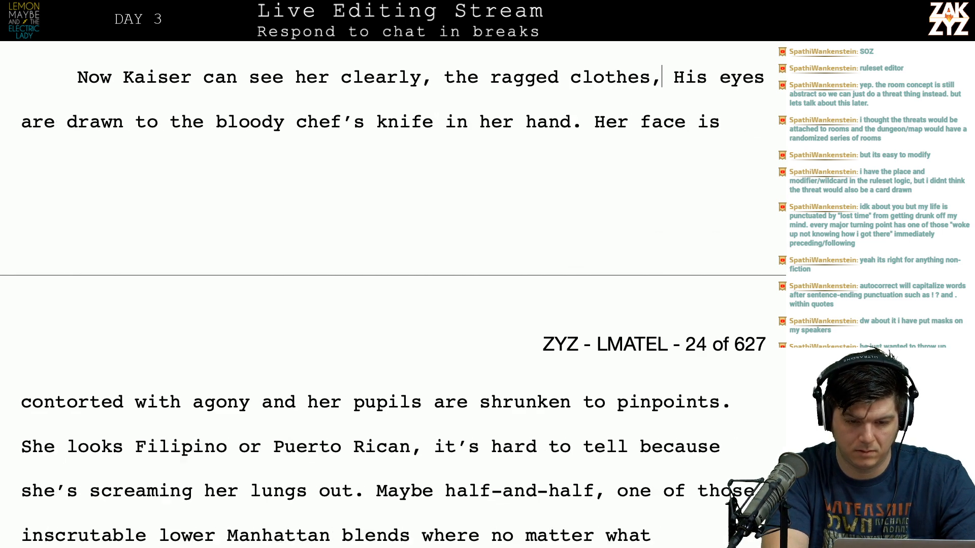
key("BackSpace")
key("BackSpace")
key("BackSpace")
key("BackSpace")
key("BackSpace")
key("BackSpace")
key("BackSpace")
key("BackSpace")
key("BackSpace")
key("BackSpace")
type("filt")
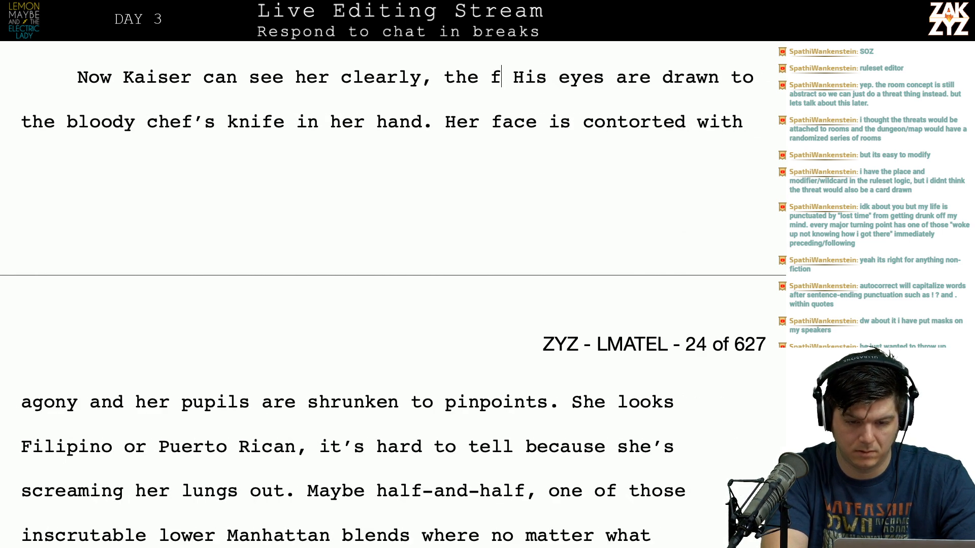
type("hy t")
key("BackSpace")
type("clothe")
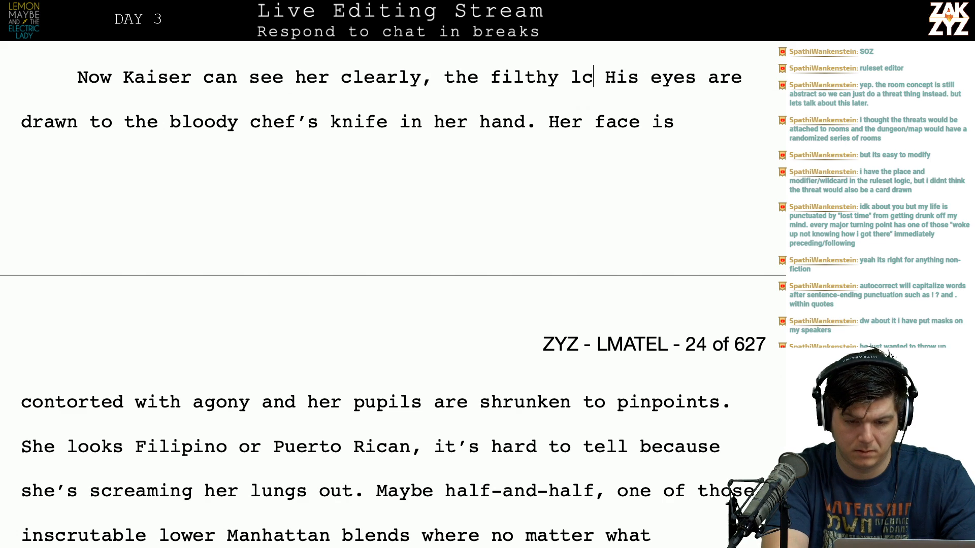
type("s that were onc")
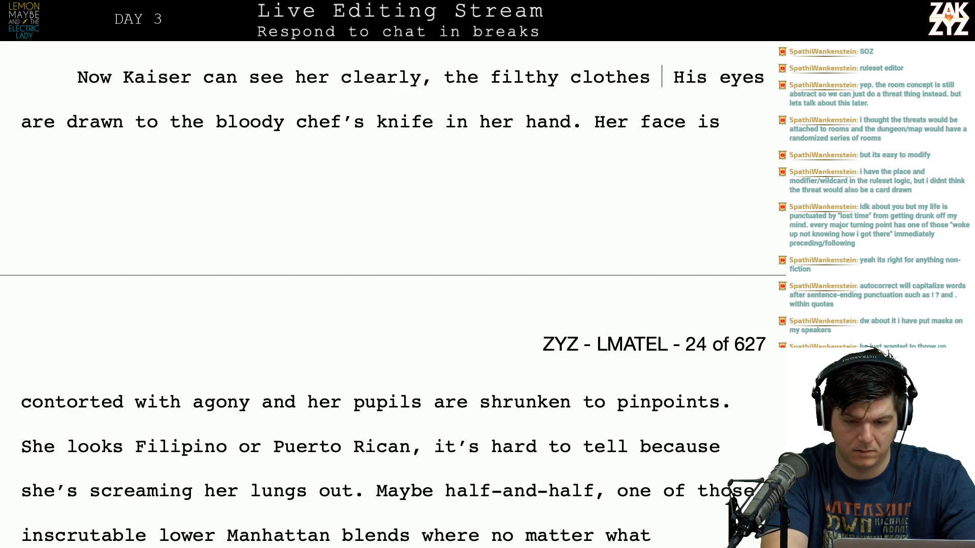
type("e fine, the blood")
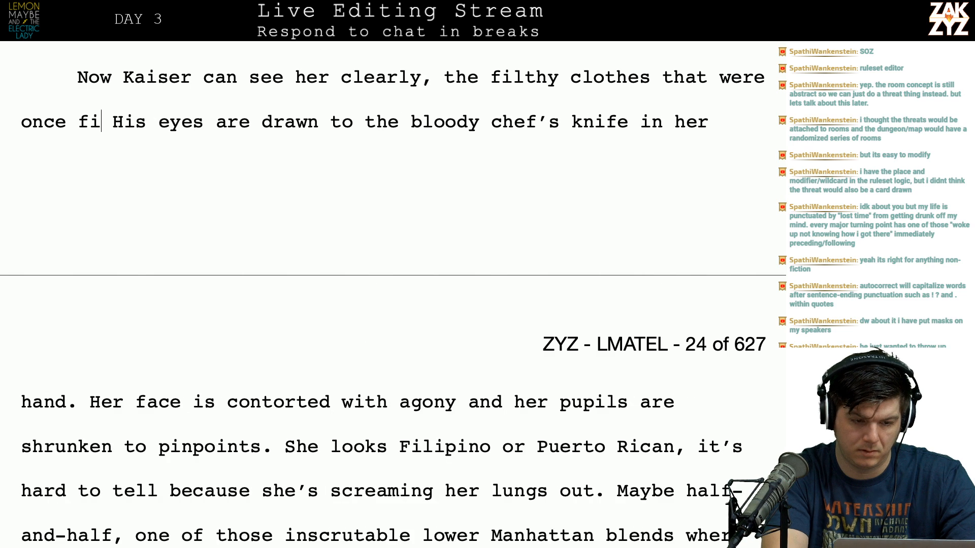
Continue the description after "the bloody" with "chef's knife clasped in her hand".
type("y chef's ")
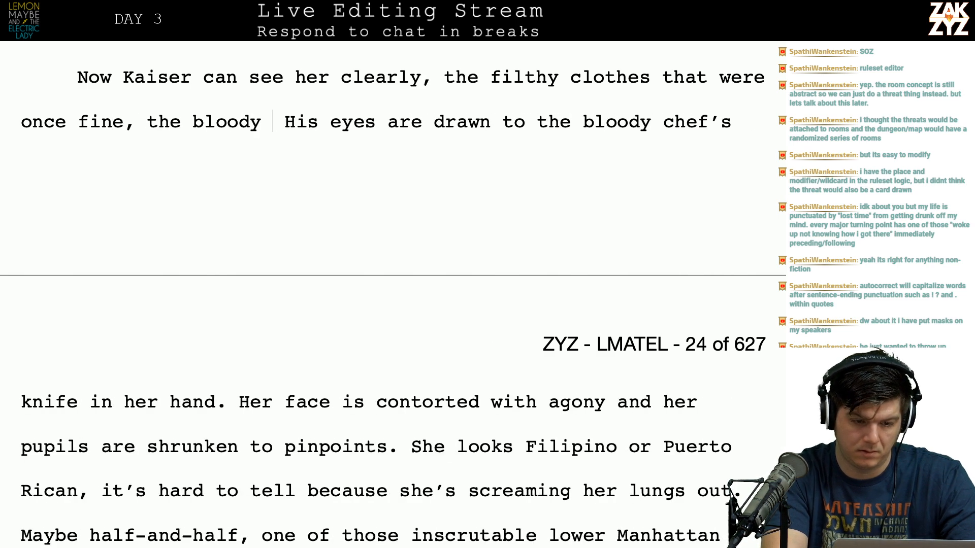
type("knife")
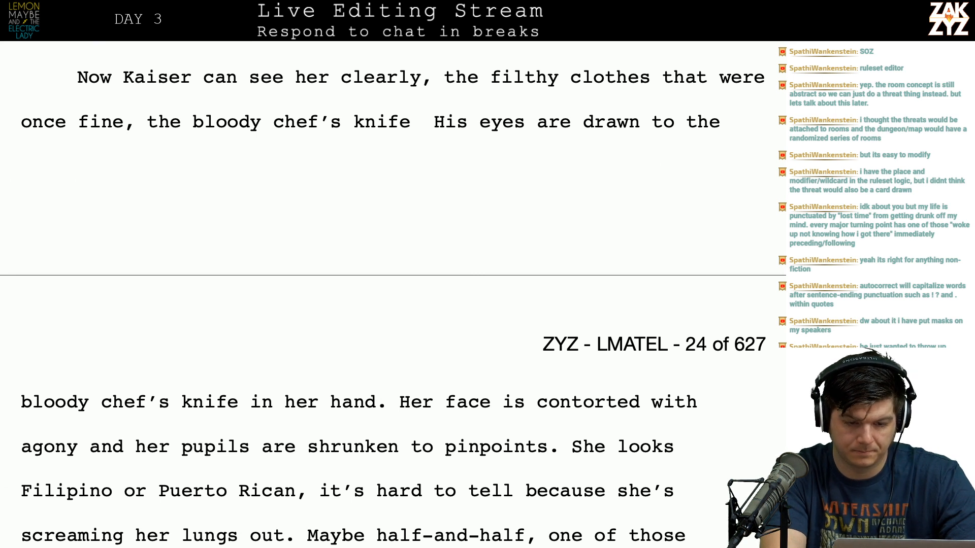
type("cl")
type("d in her hadn")
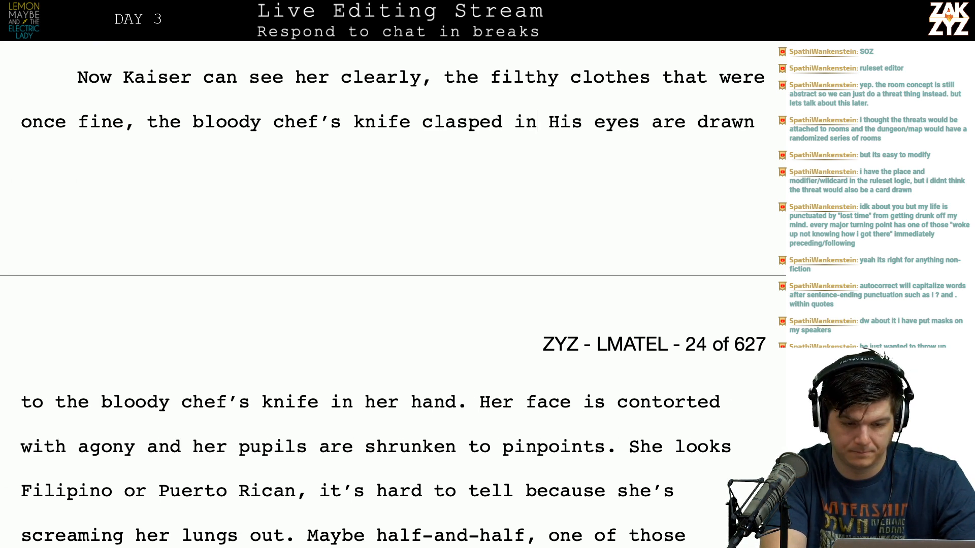
Reword the phrase after "once fine," as "a bloody chef's knife clasped in her hand.".
key("BackSpace")
key("BackSpace")
key("BackSpace")
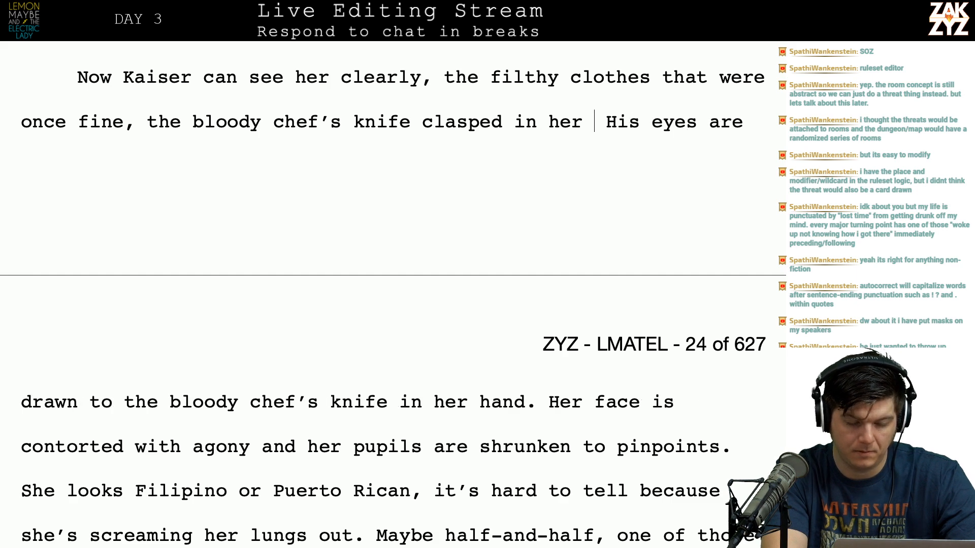
key("BackSpace")
key("BackSpace")
key("BackSpace")
key("BackSpace")
key("BackSpace")
key("BackSpace")
key("BackSpace")
key("BackSpace")
key("BackSpace")
key("BackSpace")
key("BackSpace")
key("BackSpace")
key("BackSpace")
key("BackSpace")
key("BackSpace")
key("BackSpace")
key("BackSpace")
key("BackSpace")
key("BackSpace")
key("BackSpace")
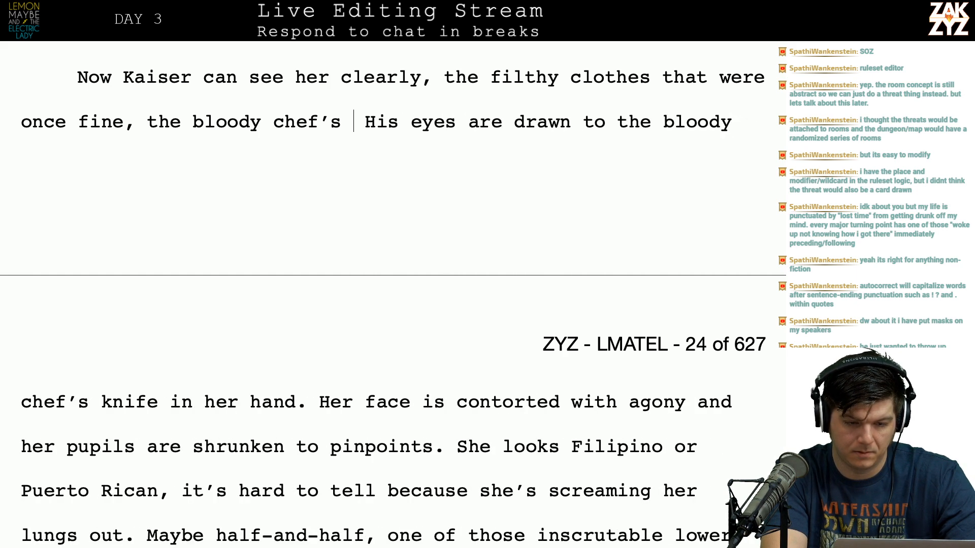
key("BackSpace")
key("BackSpace")
key("BackSpace")
key("BackSpace")
key("BackSpace")
key("BackSpace")
key("BackSpace")
key("BackSpace")
key("BackSpace")
key("BackSpace")
key("BackSpace")
key("BackSpace")
key("BackSpace")
type("a blo")
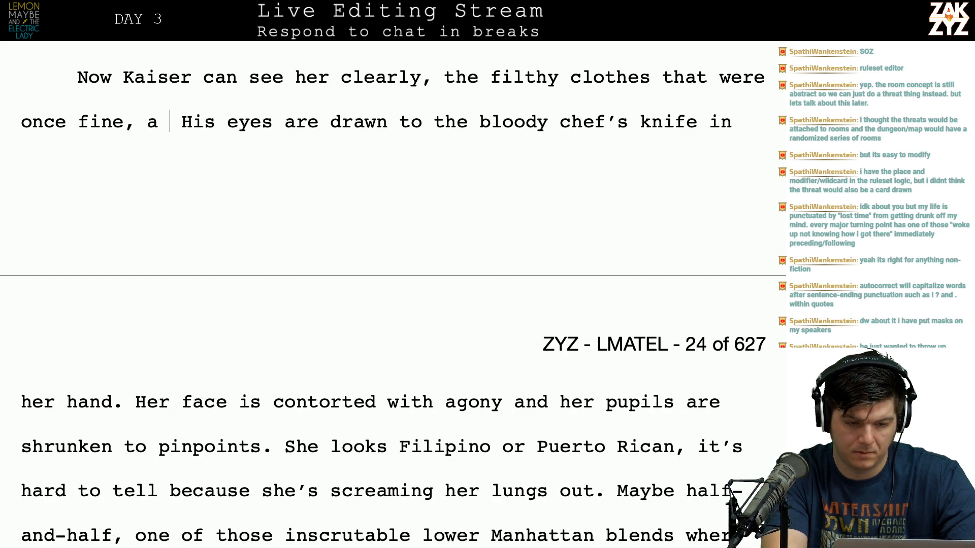
type("ody ")
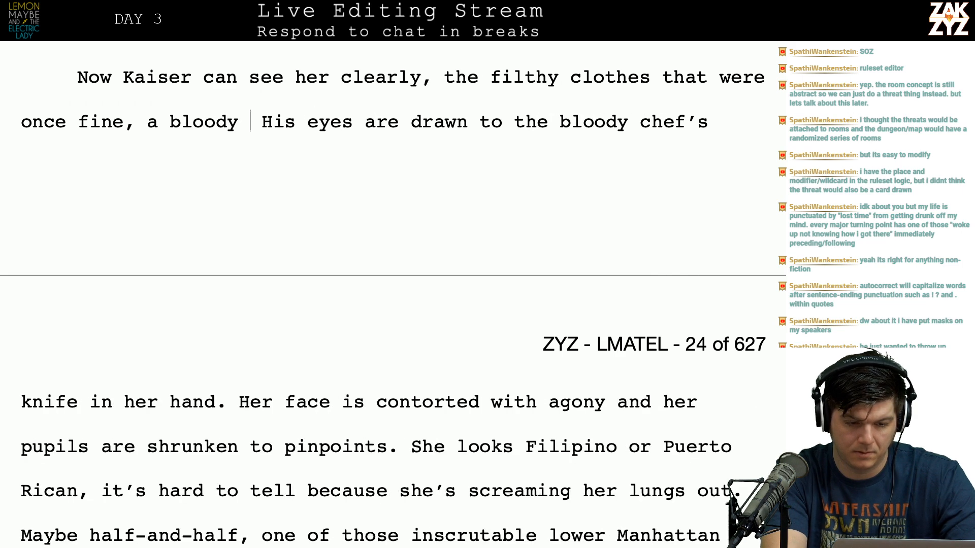
type("chef’s knife clasped in her han")
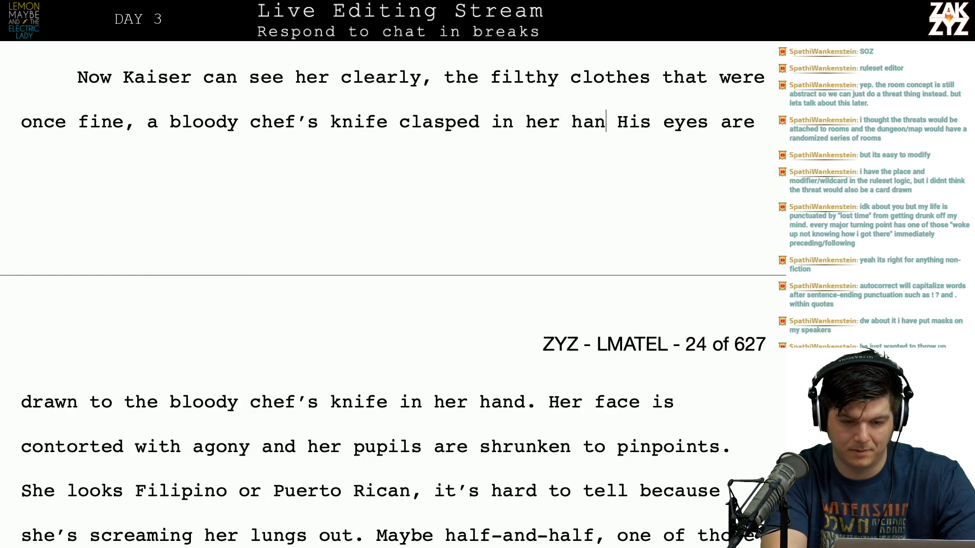
type("d.")
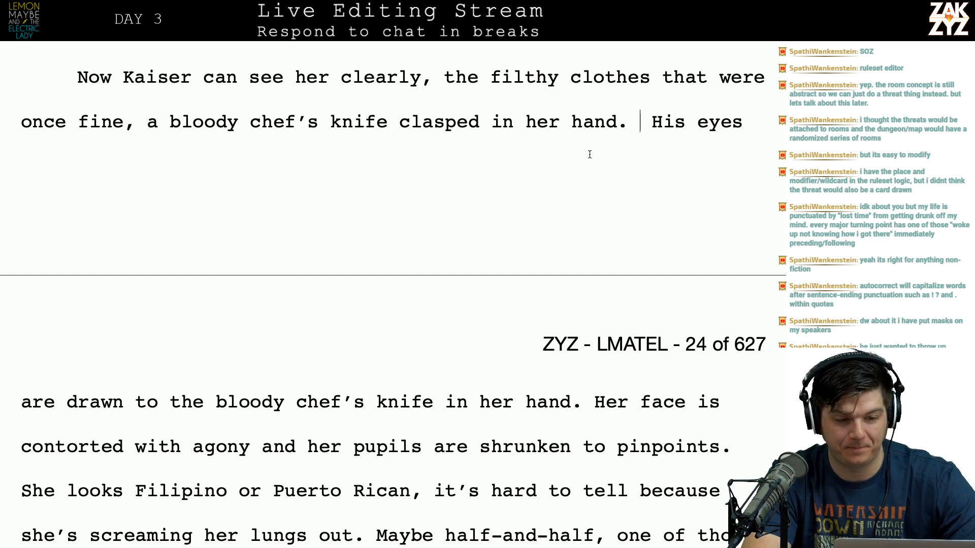
Replace the comma after "Now Kaiser can see her clearly" with a period so the description starts a separate sentence.
key("Right")
key("Right")
key("Right")
key("Up")
key("Left")
key("Up")
key("Left")
key("Down")
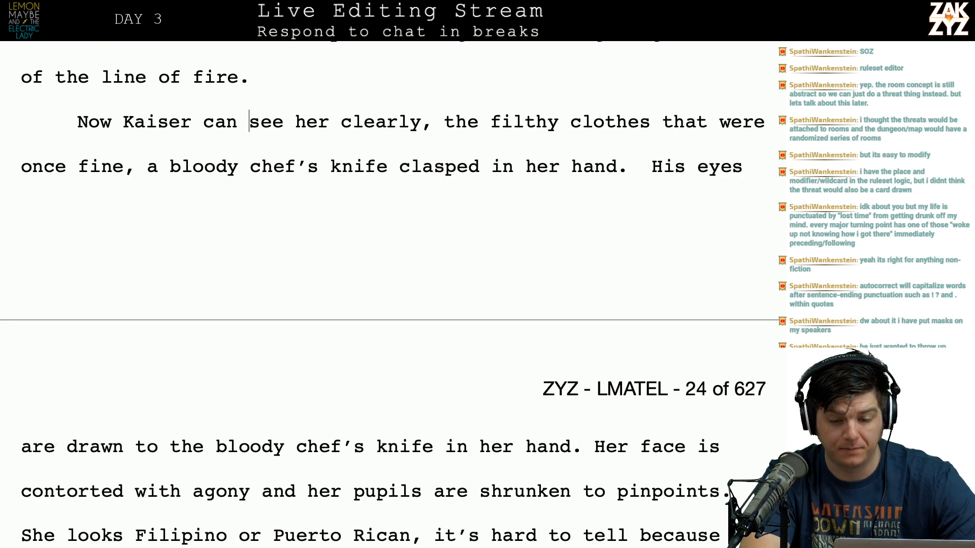
key("BackSpace")
type(". ")
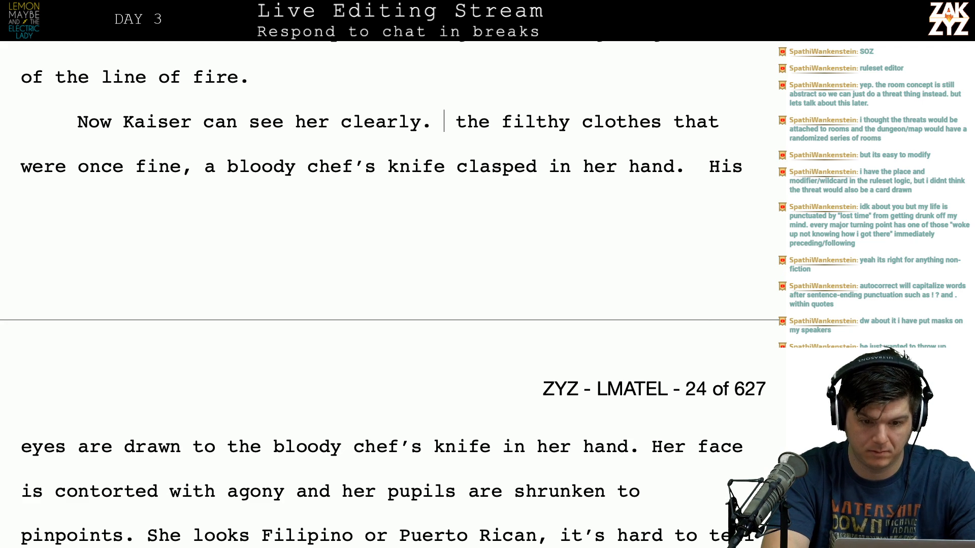
Begin a new sentence after "see her clearly." with "Matted hair, filthy clothes that were once fine, a".
type("Matted hair, f")
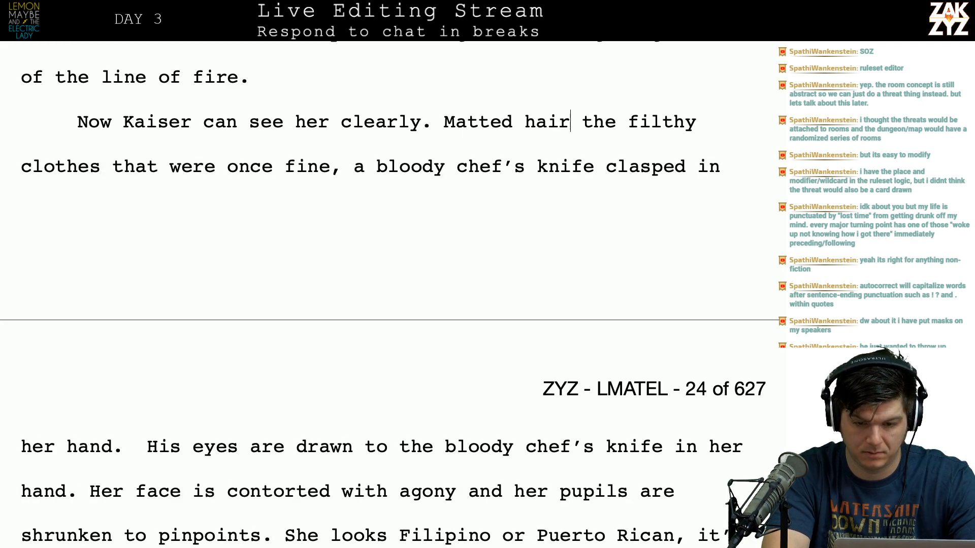
type("ilthy clothes th")
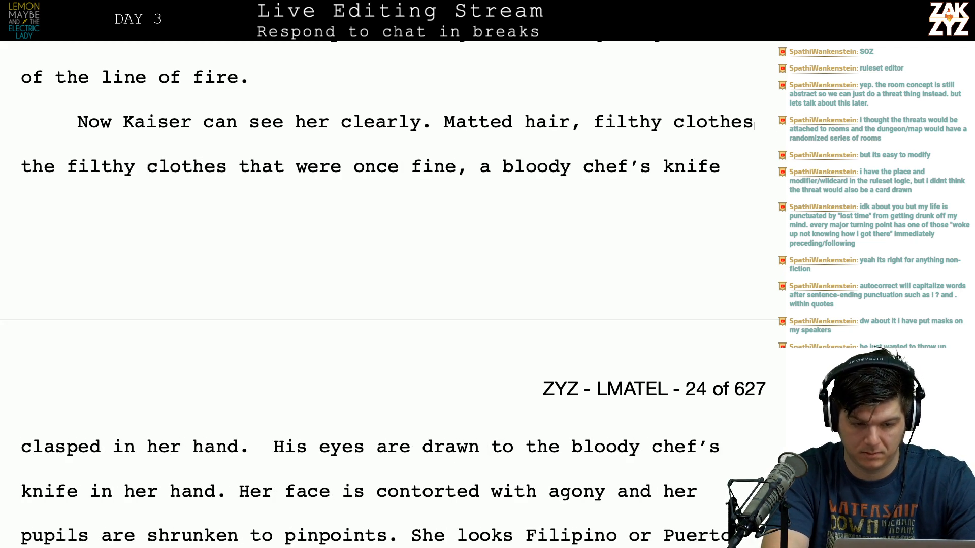
type("at were once fine,")
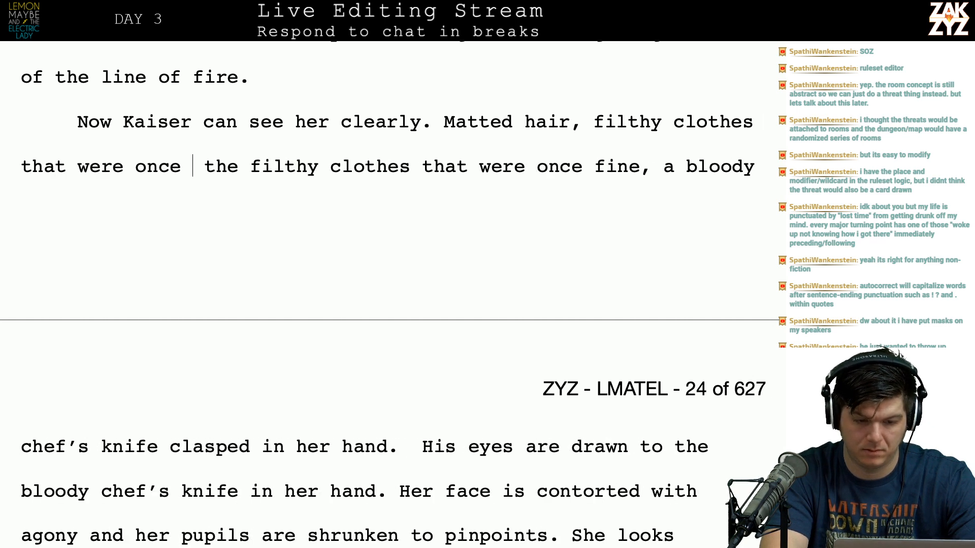
type(" a high-")
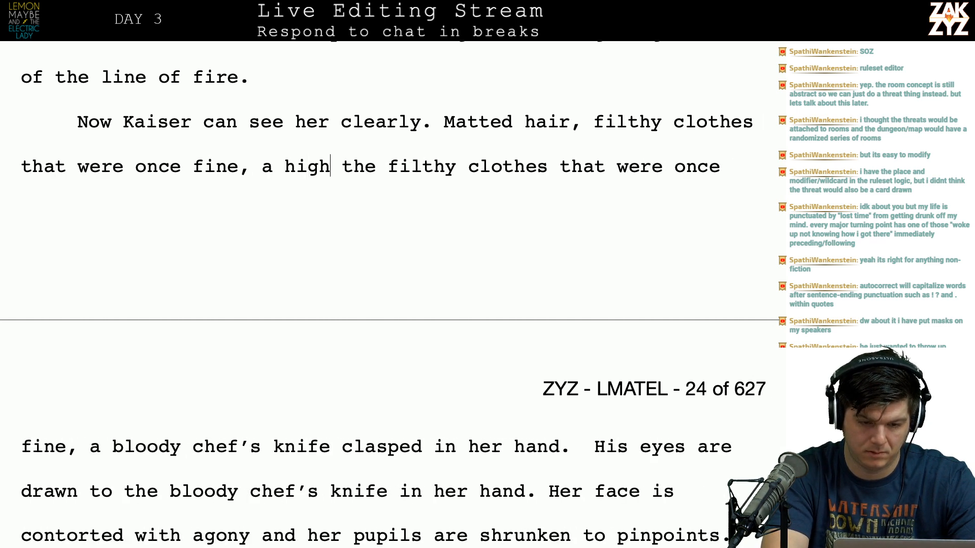
key("BackSpace")
key("BackSpace")
key("BackSpace")
key("BackSpace")
key("BackSpace")
type("chef'")
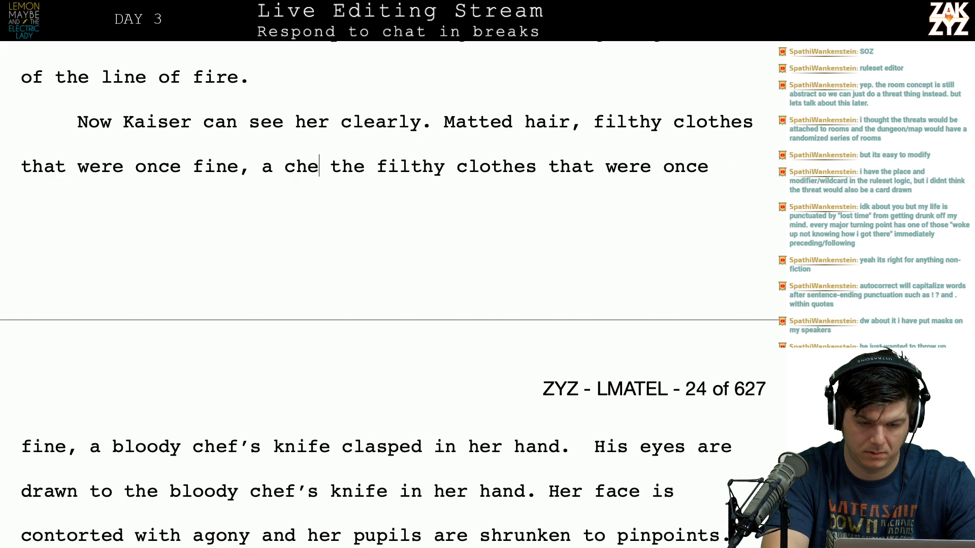
type("s")
key("BackSpace")
key("BackSpace")
key("BackSpace")
key("BackSpace")
key("BackSpace")
key("BackSpace")
key("BackSpace")
Finish the "Matted hair" sentence with "bloody chef's knife clasped in her hand.".
type("bloody chef's ")
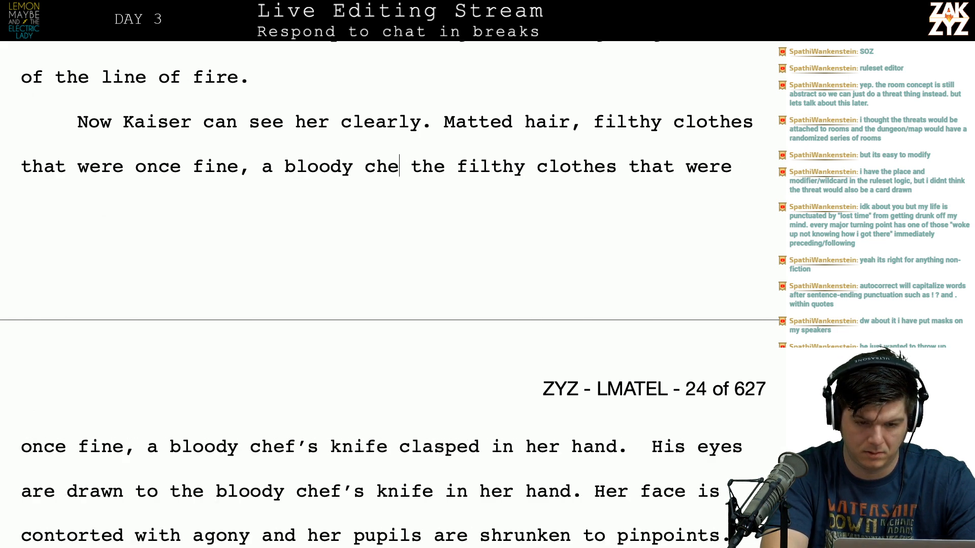
type("knife claspe")
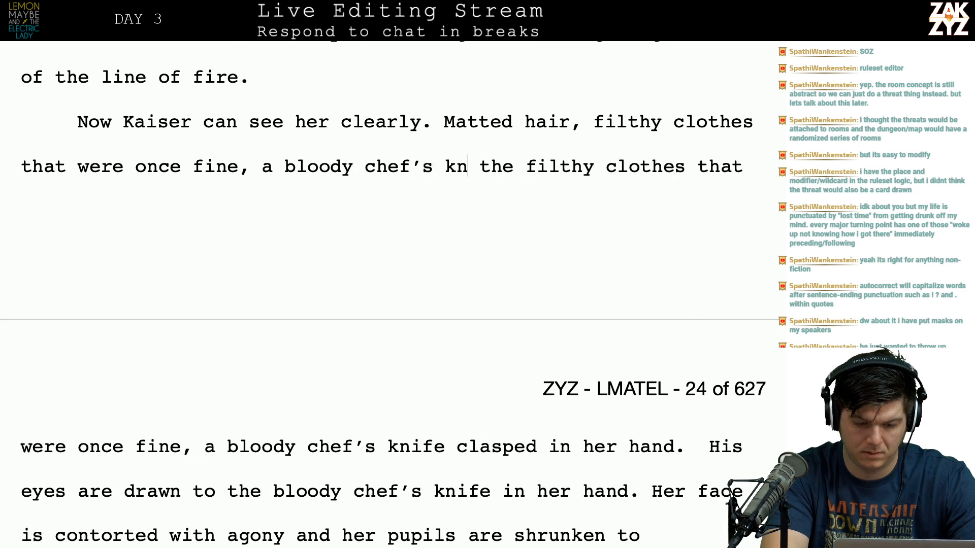
type("d in")
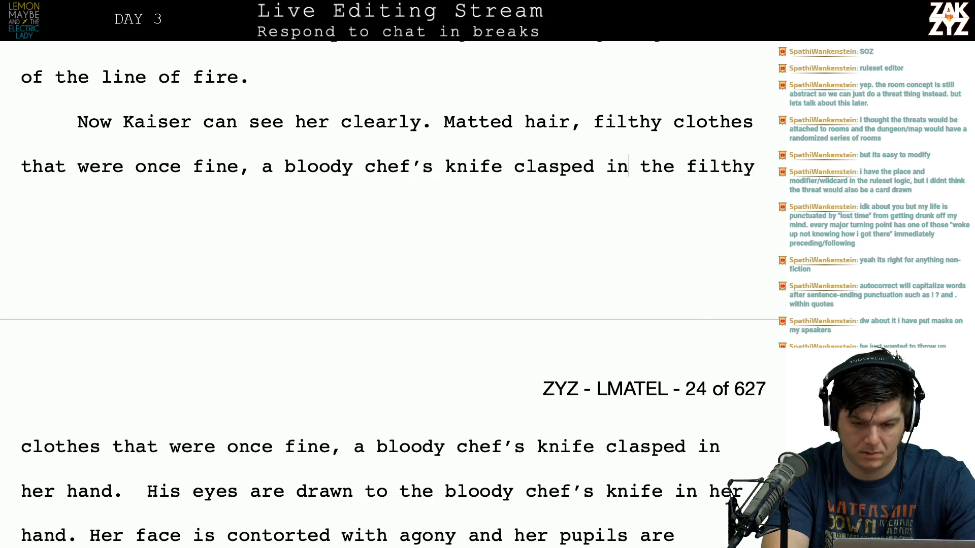
type(" herhand.")
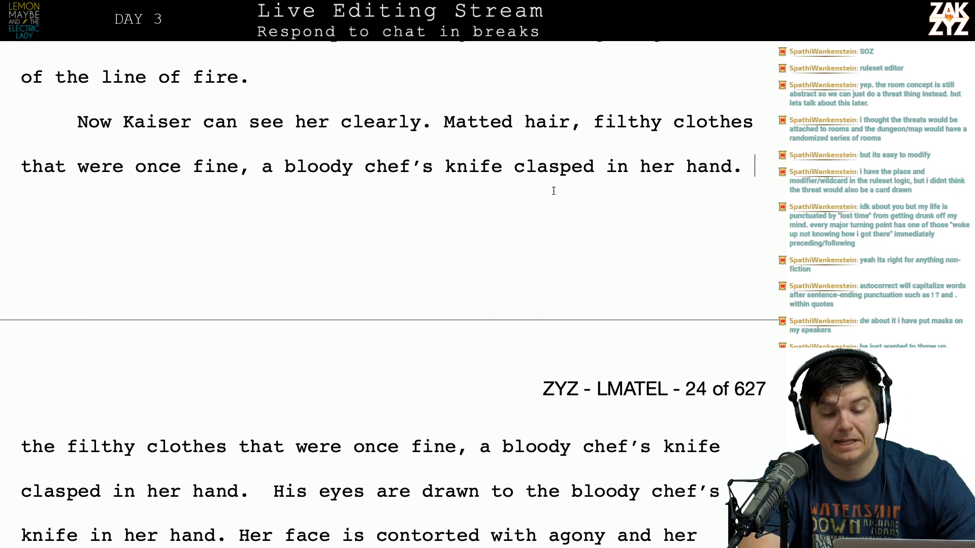
scroll(602, 170, "down", 1)
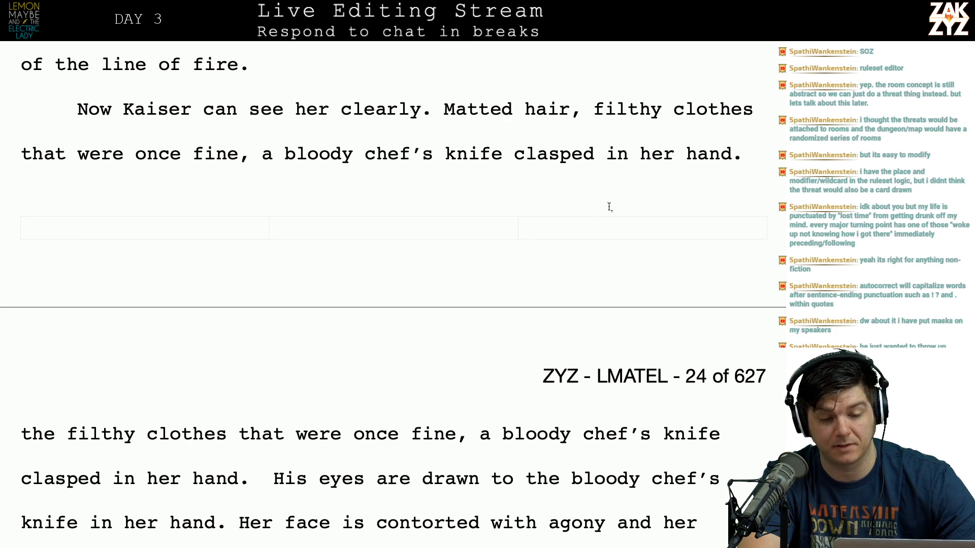
Try opening the description after "Now Kaiser can see her clearly." with "Her hair is ma".
scroll(587, 222, "down", 2)
scroll(586, 222, "up", 4)
scroll(586, 222, "down", 1)
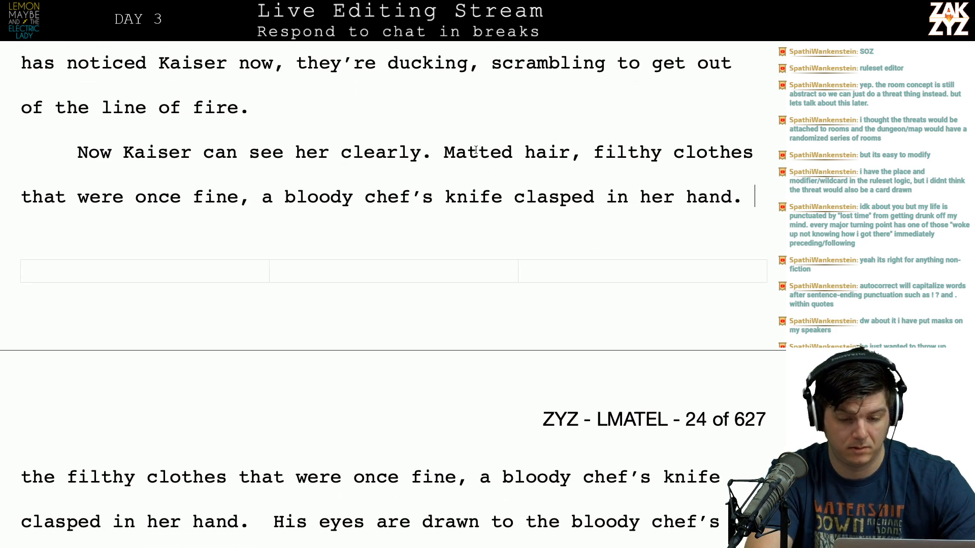
left_click(438, 158)
type("Her ")
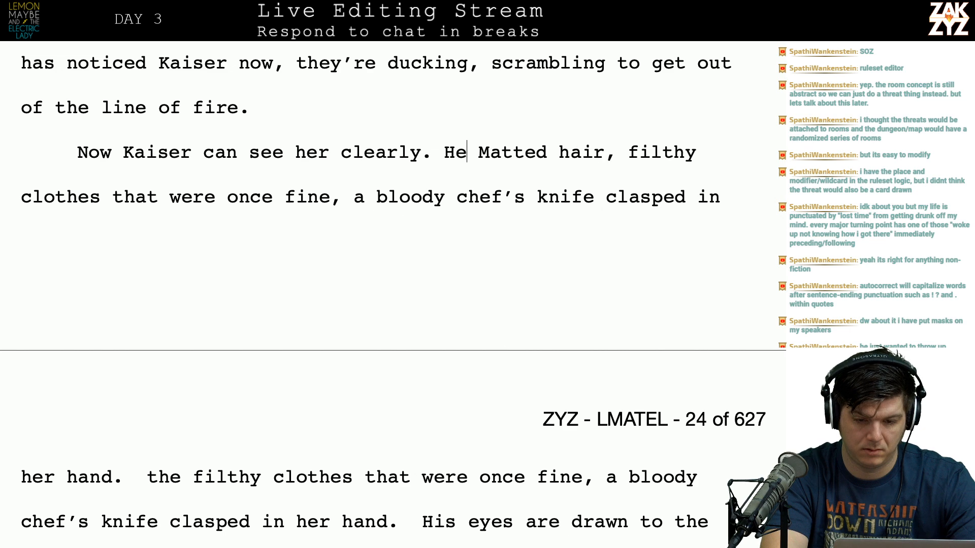
type("hair is mat Mat")
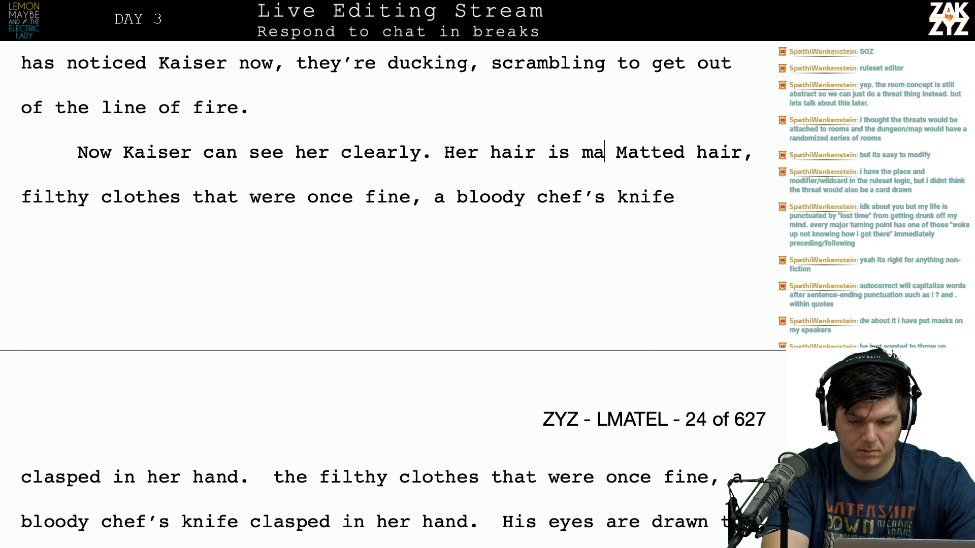
key("BackSpace")
key("BackSpace")
key("BackSpace")
key("BackSpace")
key("BackSpace")
key("BackSpace")
key("BackSpace")
key("BackSpace")
key("BackSpace")
key("BackSpace")
key("BackSpace")
key("BackSpace")
key("BackSpace")
key("BackSpace")
key("BackSpace")
key("BackSpace")
key("BackSpace")
key("BackSpace")
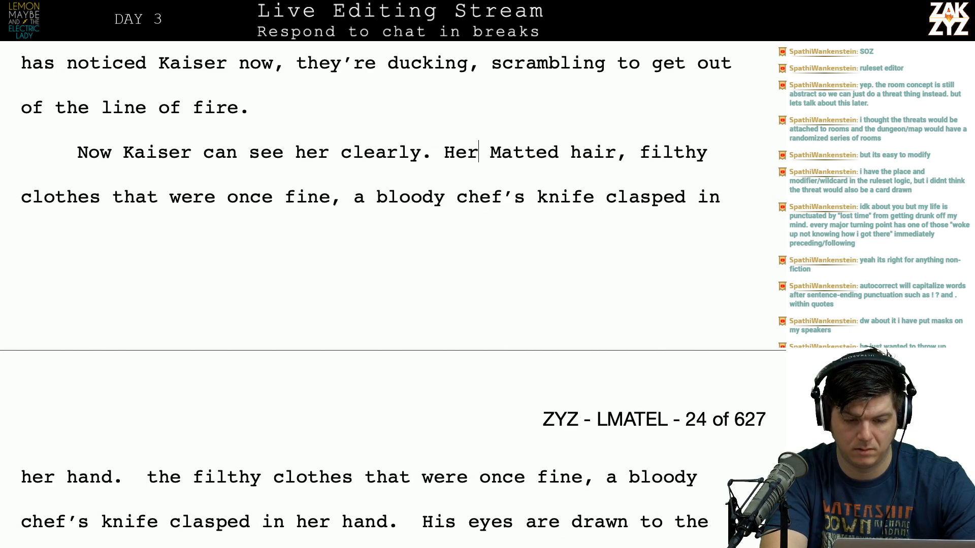
Try continuing "Now Kaiser can see her clearly" with ", the matted hair, the filthy cl".
type(", the matted ")
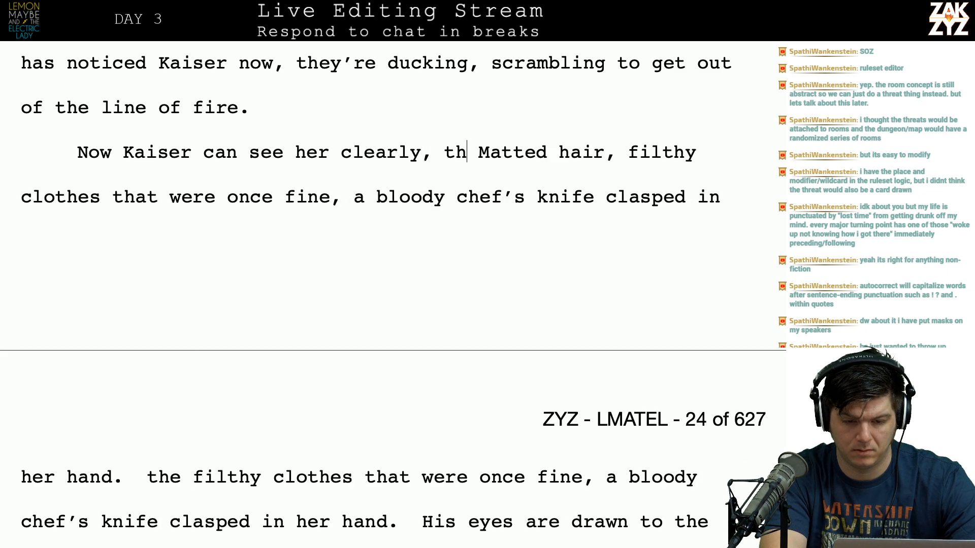
type("hair, the Matted hair, fi")
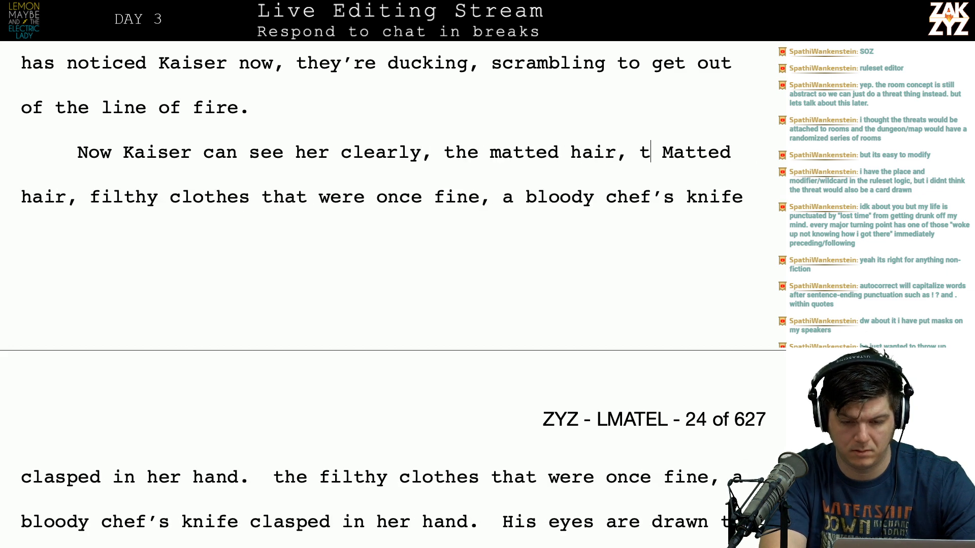
type("lthy cl")
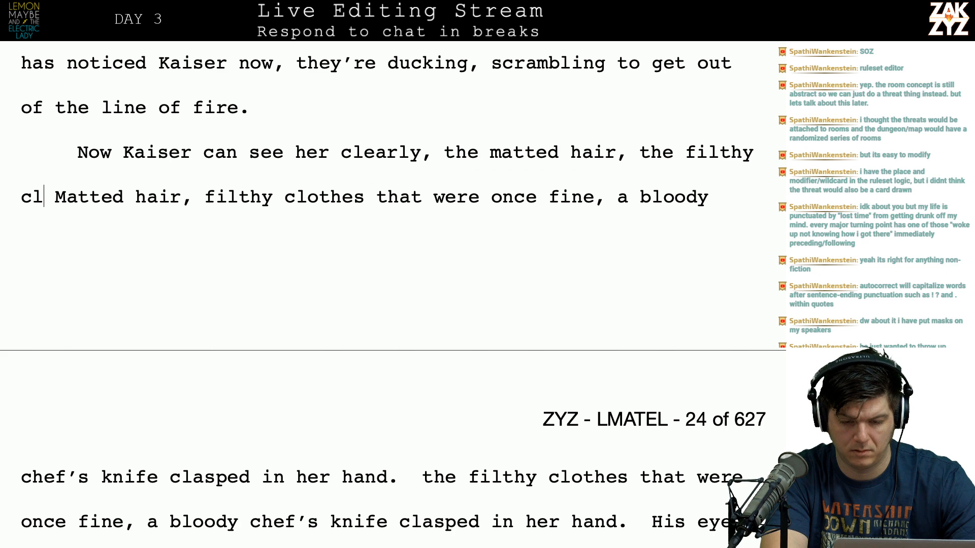
key("BackSpace")
key("BackSpace")
key("BackSpace")
key("BackSpace")
key("BackSpace")
key("BackSpace")
key("BackSpace")
key("BackSpace")
key("BackSpace")
key("BackSpace")
key("BackSpace")
key("BackSpace")
key("BackSpace")
key("BackSpace")
key("BackSpace")
key("BackSpace")
key("BackSpace")
key("BackSpace")
key("BackSpace")
key("BackSpace")
key("BackSpace")
key("BackSpace")
key("BackSpace")
key("BackSpace")
key("BackSpace")
key("BackSpace")
key("BackSpace")
key("BackSpace")
key("BackSpace")
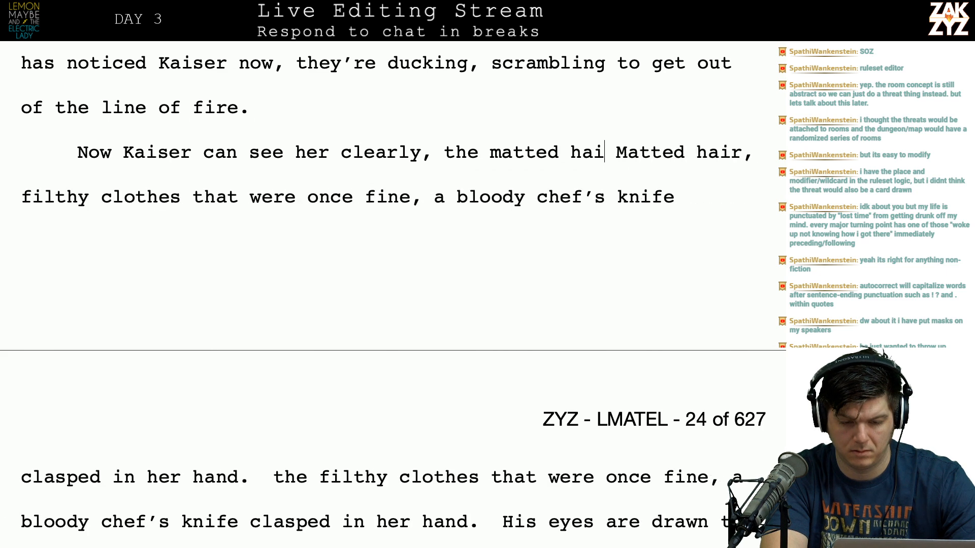
Put a colon after "Now Kaiser can see her clearly" to introduce the description.
key("BackSpace")
type(": ")
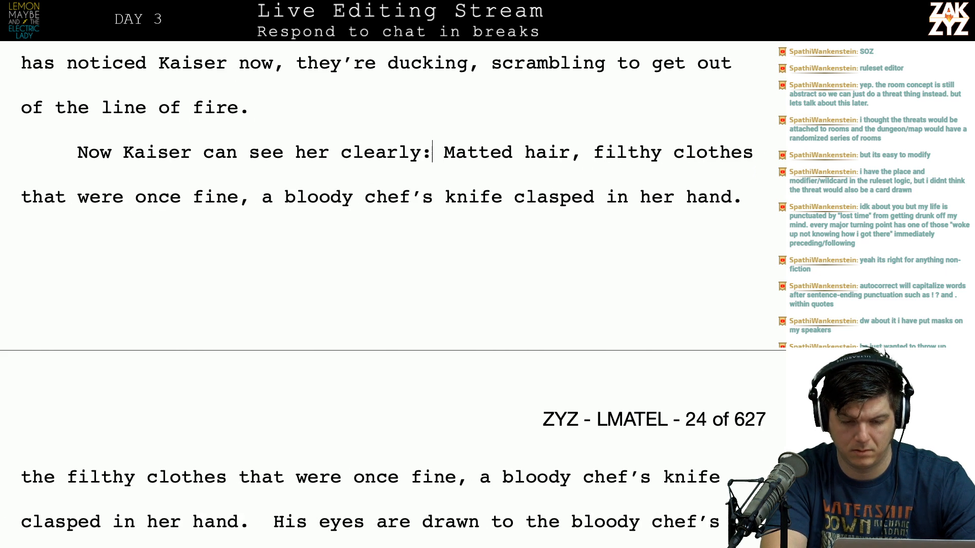
Try following the colon with "matted hair, filthy clothes that".
type("matted hair, ")
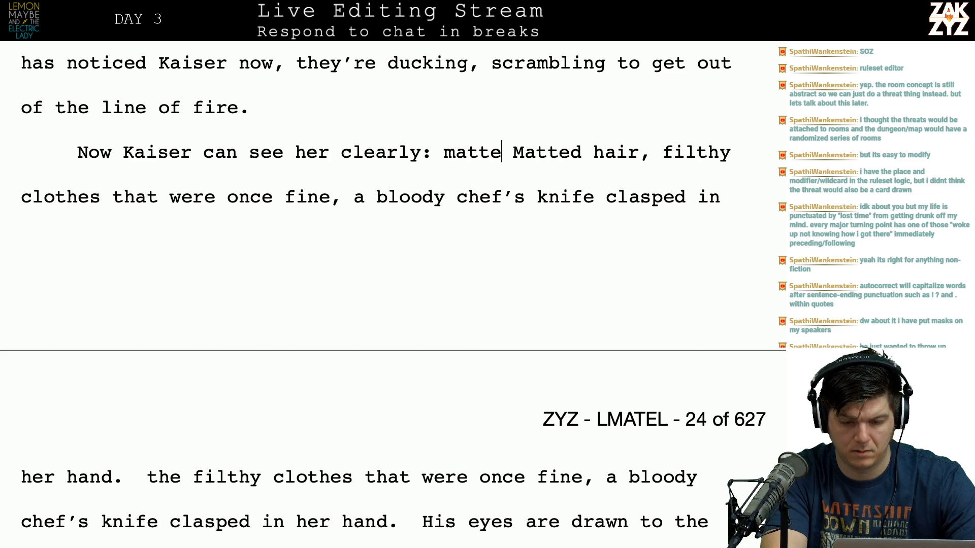
type("filthy clothes that Matted hair, filthy clothes")
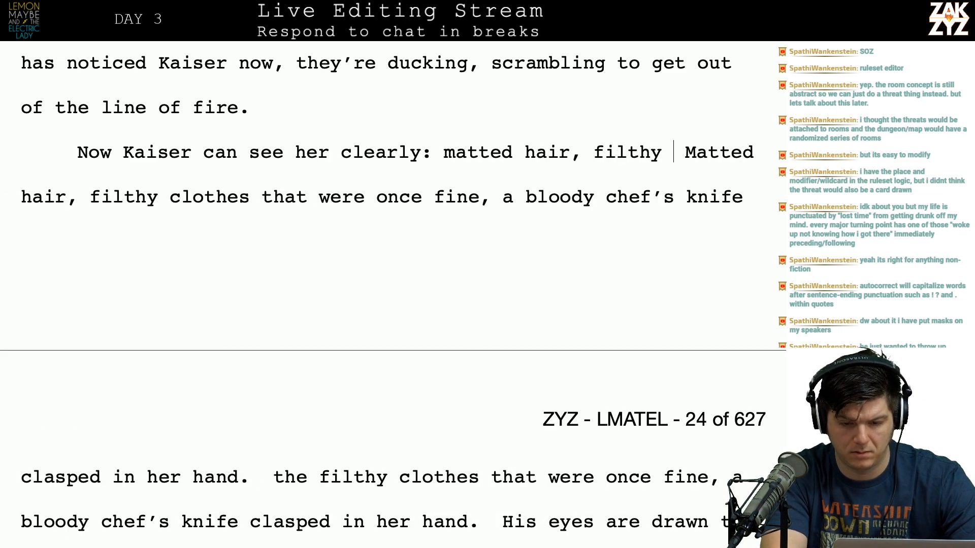
type(" that were onc")
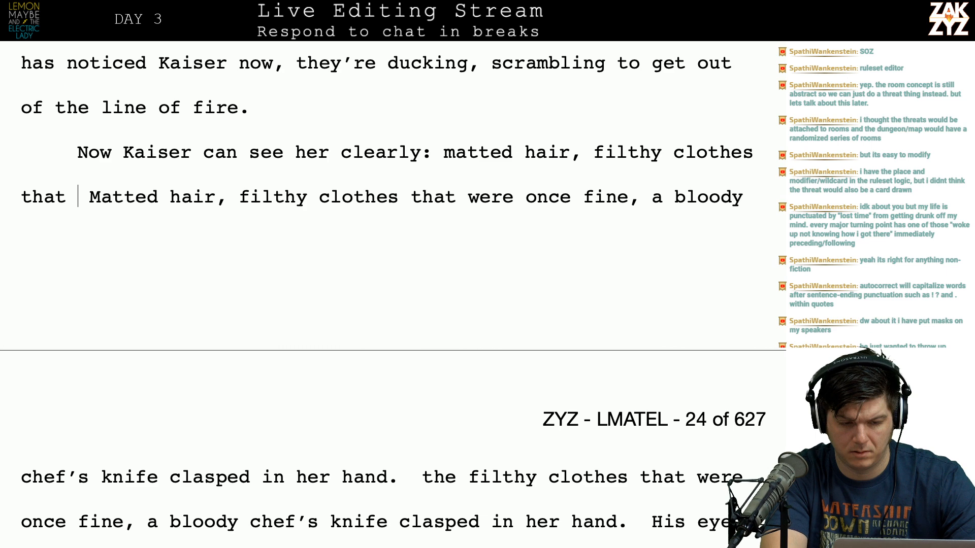
key("BackSpace")
key("BackSpace")
key("BackSpace")
key("BackSpace")
key("BackSpace")
key("BackSpace")
key("BackSpace")
key("BackSpace")
key("BackSpace")
key("BackSpace")
key("BackSpace")
key("BackSpace")
key("BackSpace")
key("BackSpace")
key("BackSpace")
key("BackSpace")
key("BackSpace")
key("BackSpace")
key("BackSpace")
key("BackSpace")
key("BackSpace")
key("BackSpace")
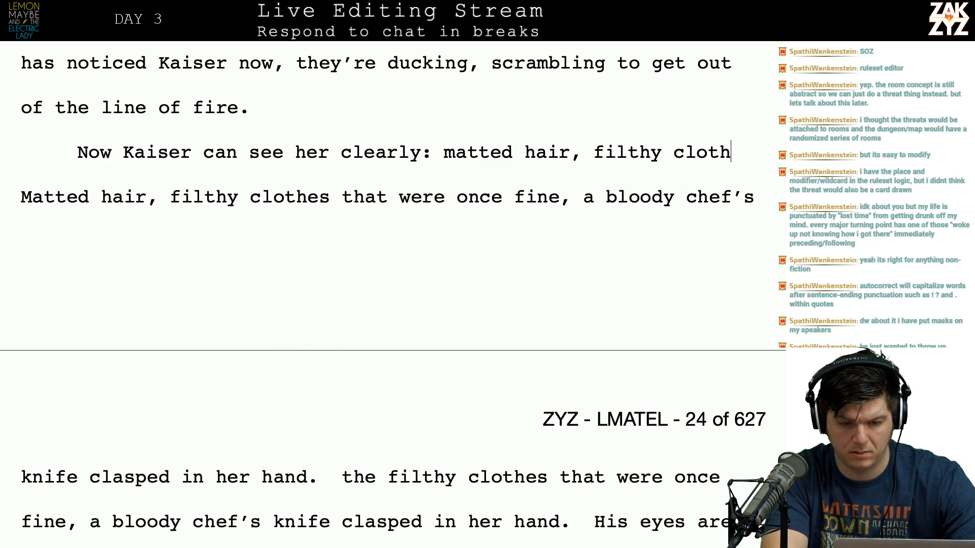
key("BackSpace")
key("BackSpace")
key("BackSpace")
key("BackSpace")
key("BackSpace")
key("BackSpace")
key("BackSpace")
key("BackSpace")
key("BackSpace")
key("BackSpace")
key("BackSpace")
key("BackSpace")
key("BackSpace")
key("BackSpace")
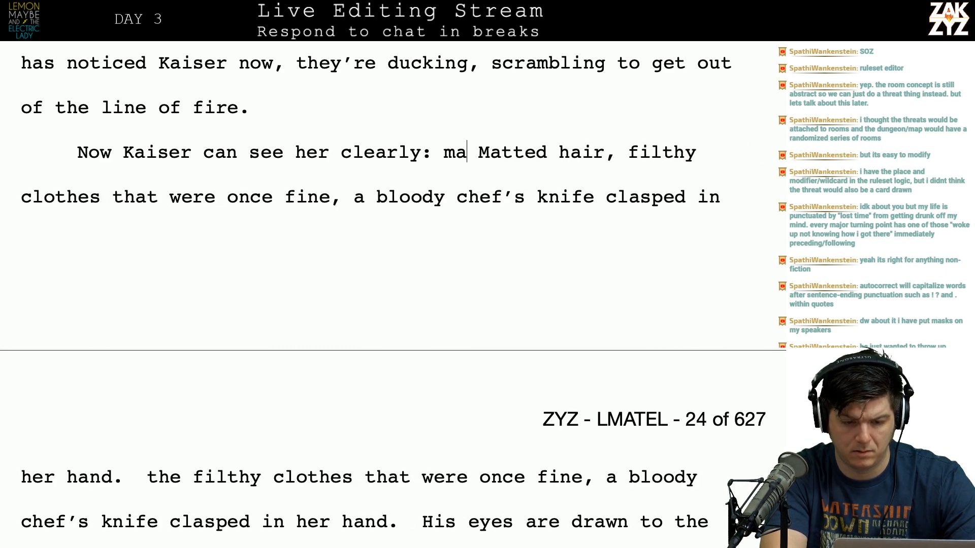
Write "long black hair" after the colon and break the older "Matted hair" text off into its own paragraph.
type("long black ha")
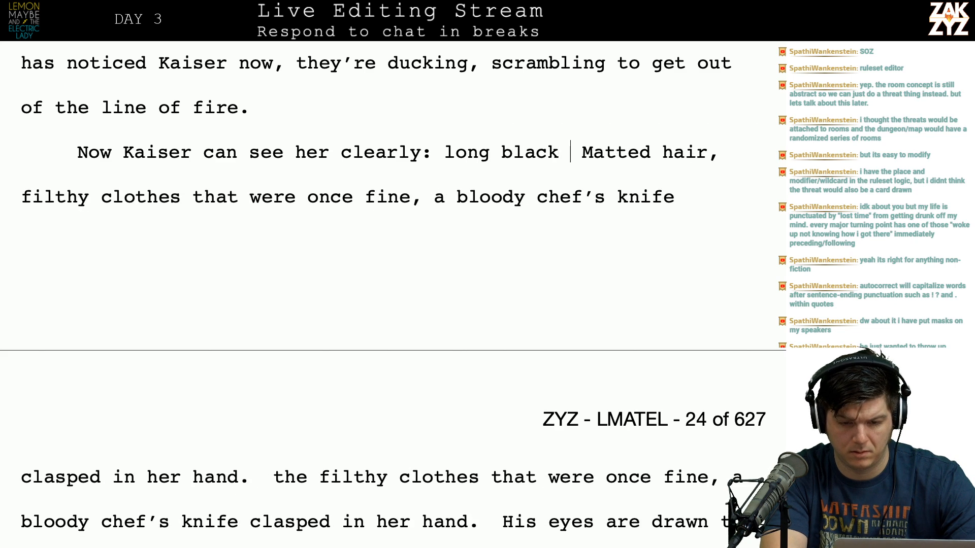
type("ir")
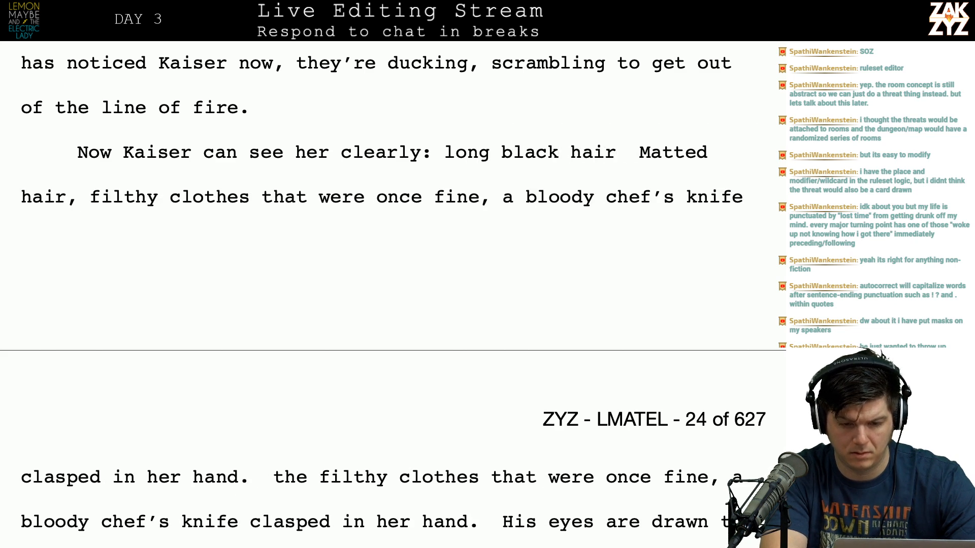
key("Return")
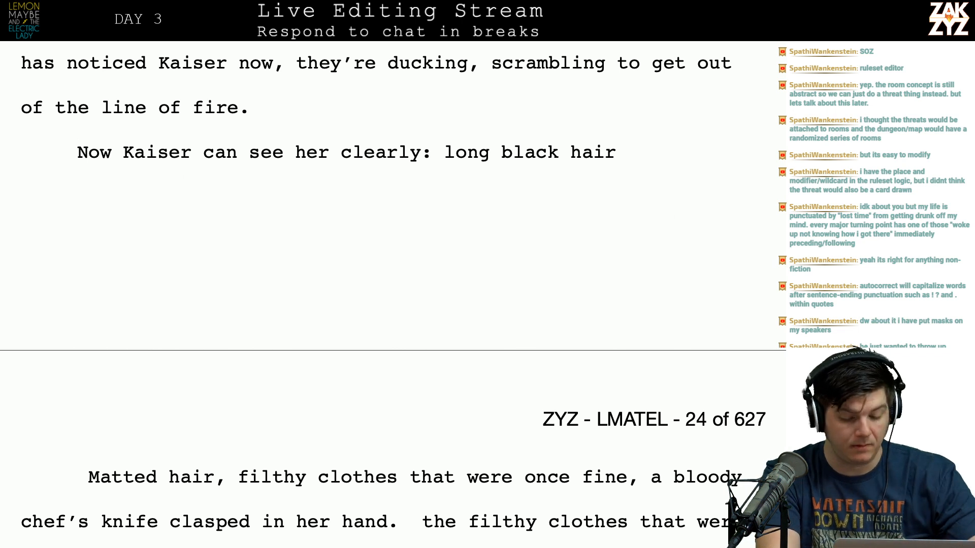
Continue after "long black hair" with "that's gone matted and wild, filthy clothes that were once".
type("that's")
key("BackSpace")
key("BackSpace")
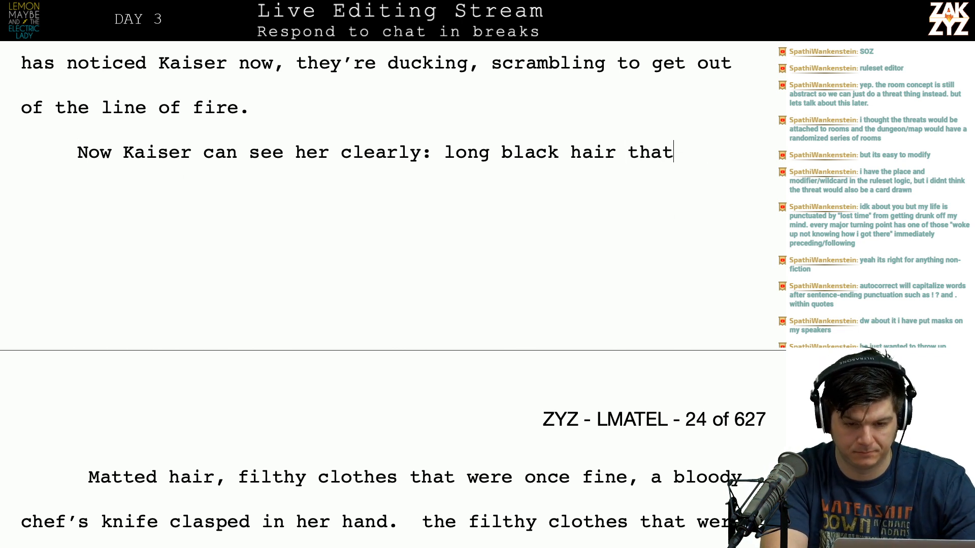
key("BackSpace")
key("BackSpace")
key("BackSpace")
key("BackSpace")
type("that's gone ")
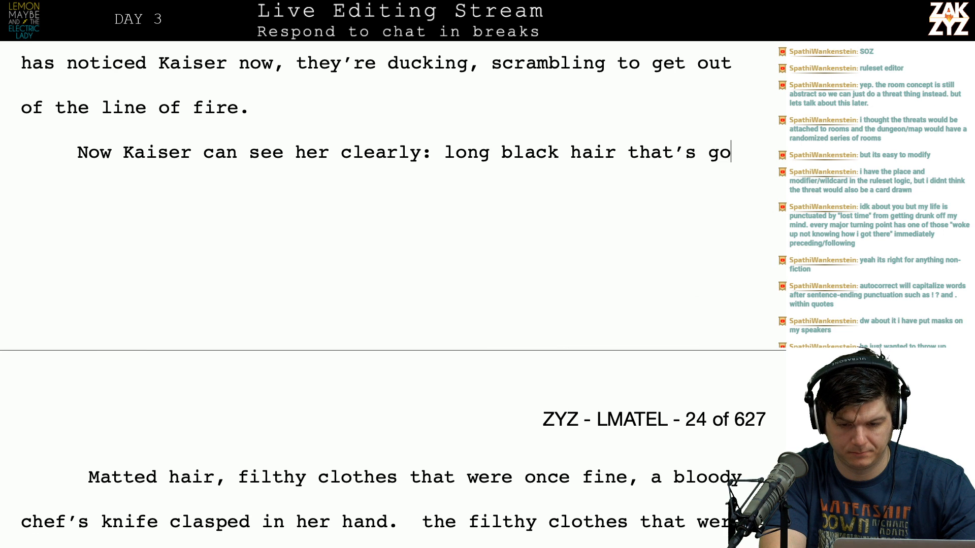
type("matted and w")
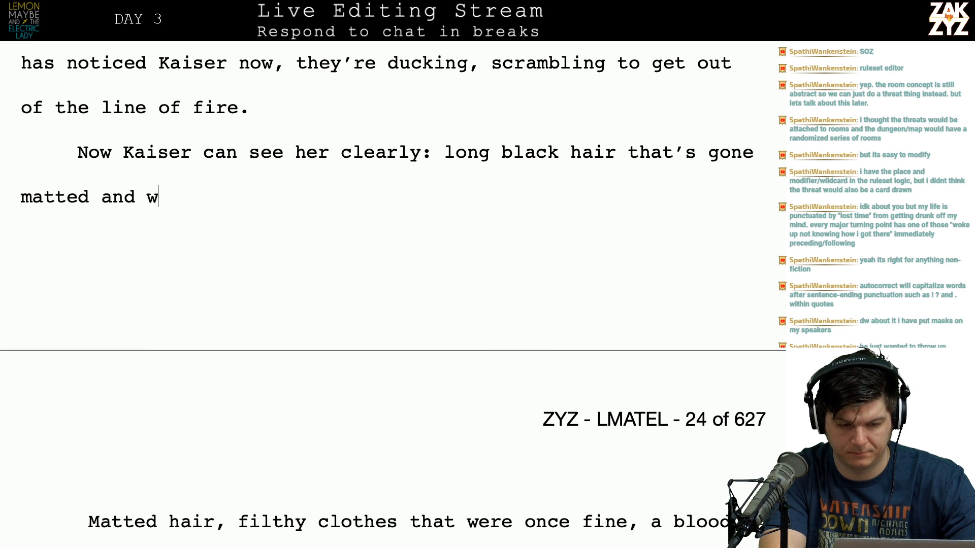
type("ild, filthy clothe")
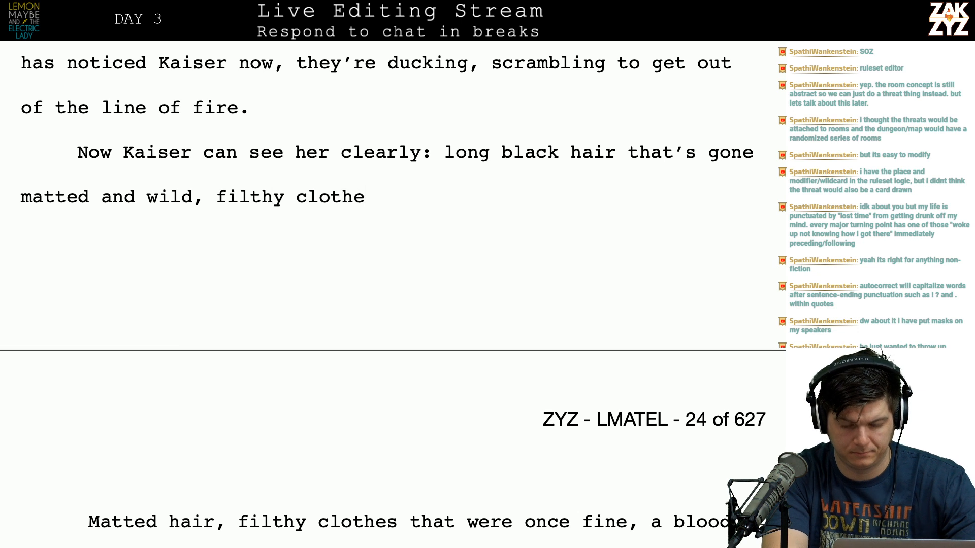
type("s that were once ")
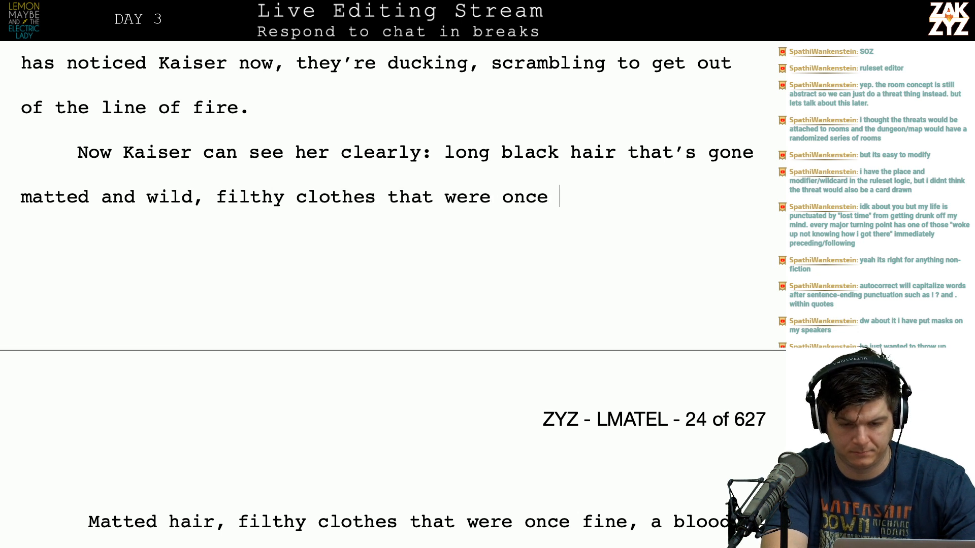
Finish the sentence with "fine, a bloody eight inch chef's knife clasped in her hand.".
type("fine, an eight ")
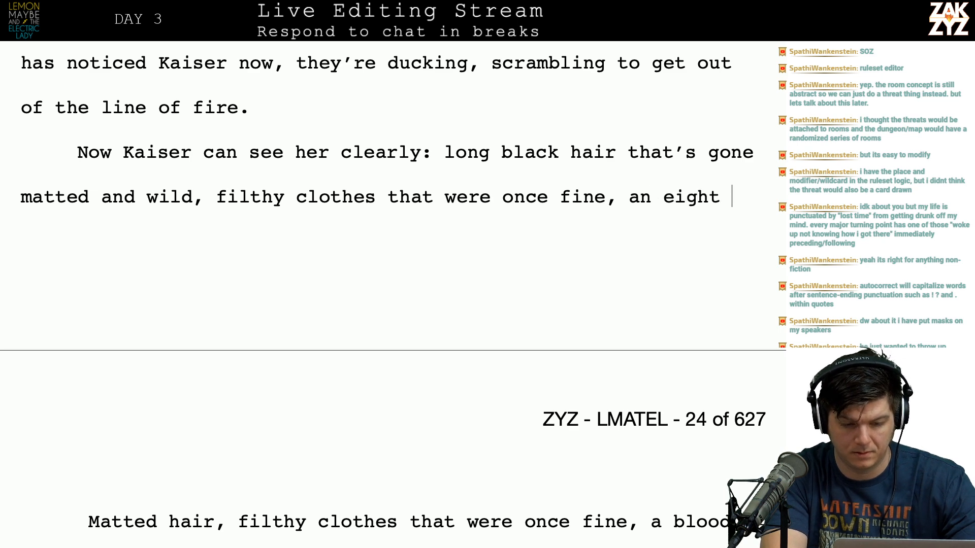
type("inch chef")
key("BackSpace")
key("BackSpace")
key("BackSpace")
key("BackSpace")
key("BackSpace")
key("BackSpace")
key("BackSpace")
key("BackSpace")
key("BackSpace")
key("BackSpace")
key("BackSpace")
key("BackSpace")
key("BackSpace")
key("BackSpace")
key("BackSpace")
type("blood")
key("BackSpace")
key("BackSpace")
key("BackSpace")
key("BackSpace")
key("BackSpace")
key("BackSpace")
key("BackSpace")
type("bloody eight inch chef's n")
key("BackSpace")
type("knife clasped in her hand.")
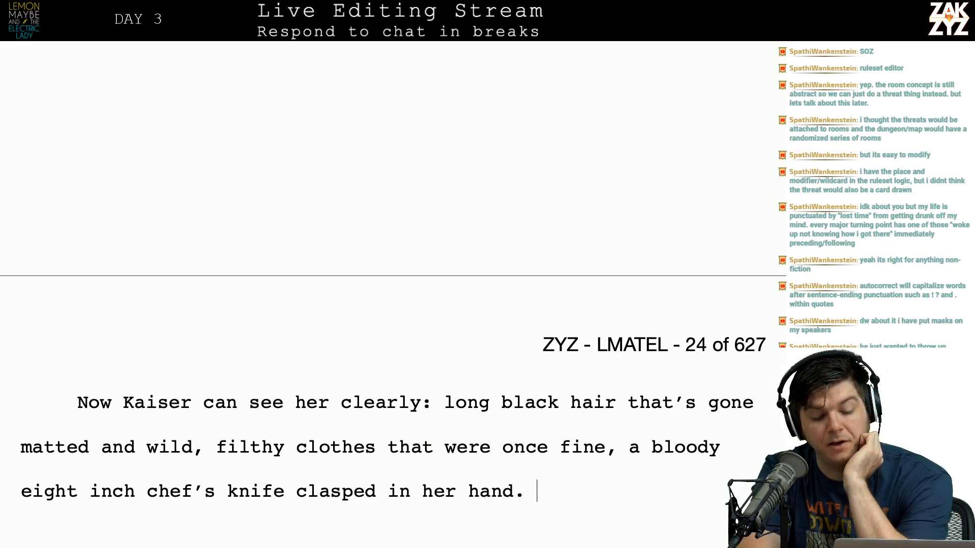
Hyphenate "eight inch" as "eight-inch" in the chef's knife description.
scroll(330, 291, "down", 3)
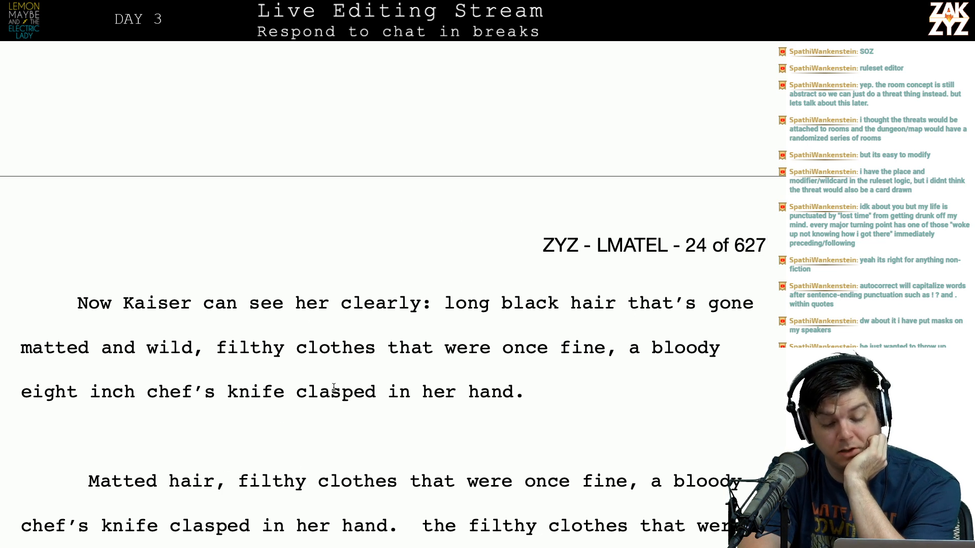
scroll(378, 367, "down", 2)
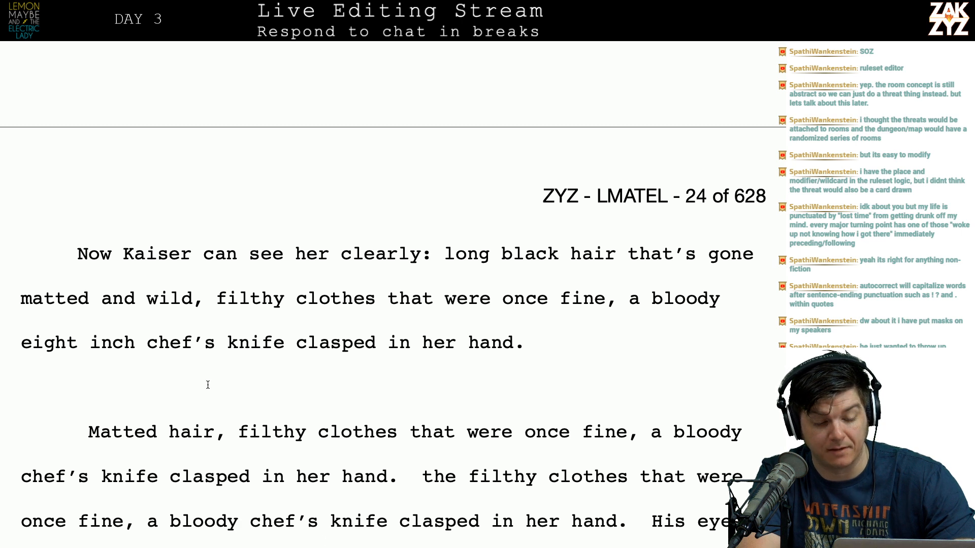
left_click(78, 345)
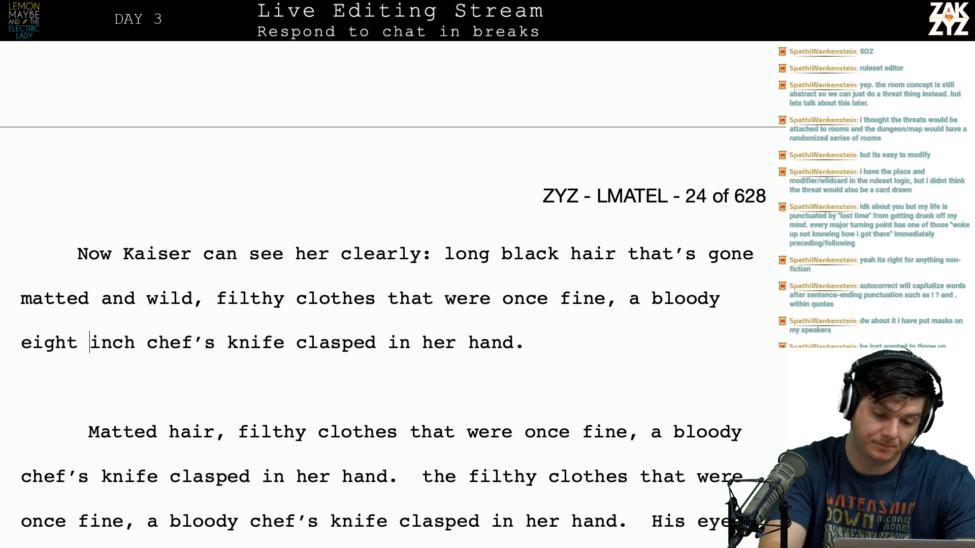
key("Delete")
type("-")
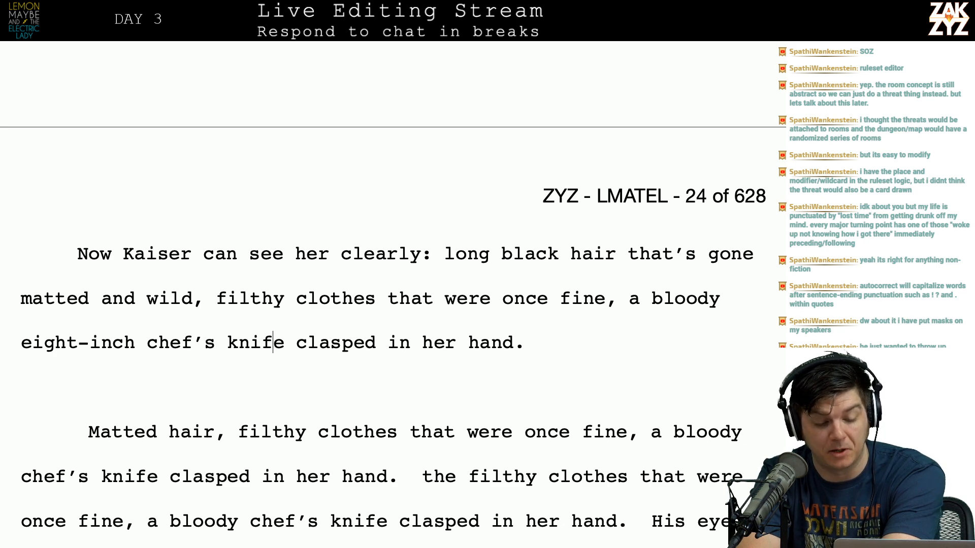
Delete the leftover draft from "Matted hair" through "bloody chef's knife in her hand." and join "Her face is contorted" to the preceding paragraph.
key("Down")
key("Down")
key("Down")
key("Down")
key("Down")
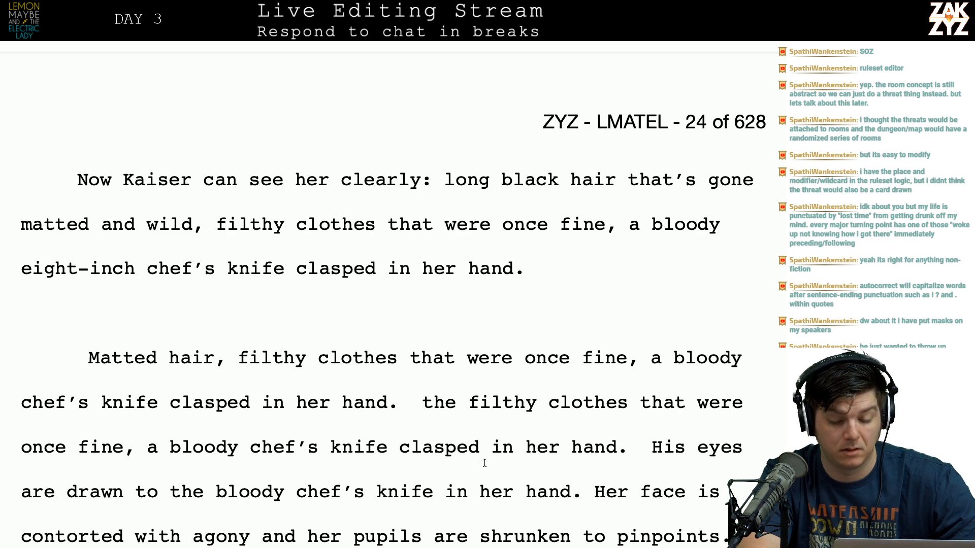
left_click_drag(583, 503, 565, 307)
key("BackSpace")
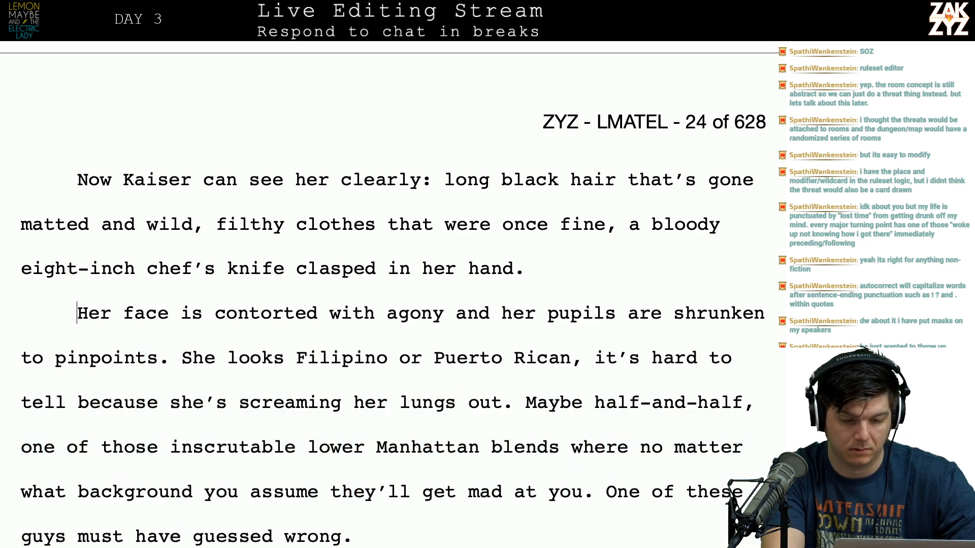
key("BackSpace")
scroll(391, 299, "up", 8)
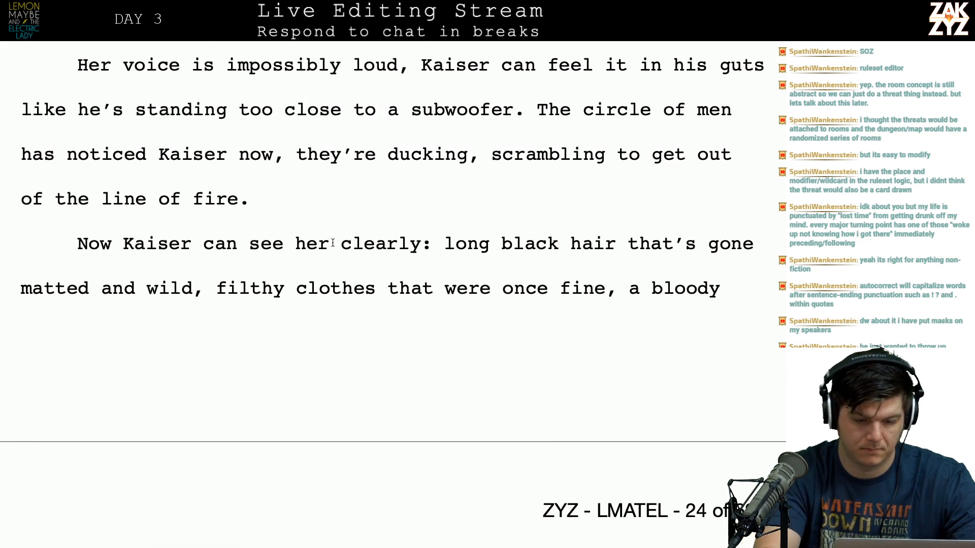
Replace "her" with "the screaming woman" in the sentence "Now Kaiser can see her clearly".
left_click(330, 244)
key("BackSpace")
key("BackSpace")
key("BackSpace")
key("BackSpace")
type("t")
key("BackSpace")
type("the screaming ")
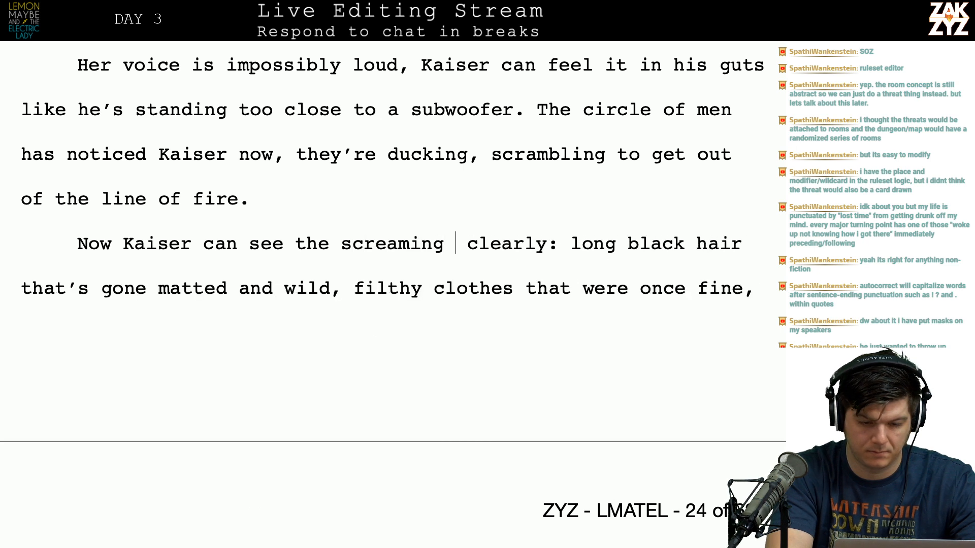
type("woman")
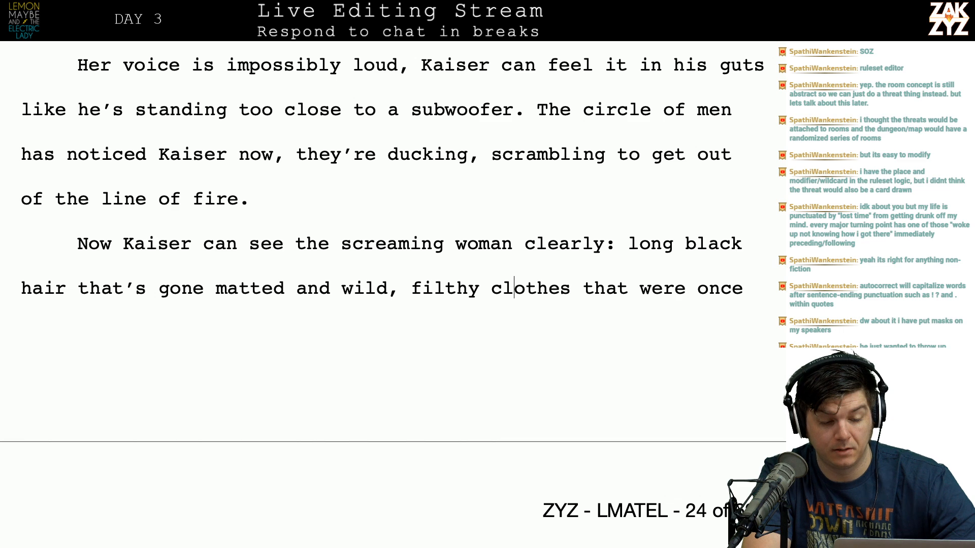
Insert "and a bloody eight" after "fine," in the description of the woman's clothes and knife.
key("Right")
key("Right")
key("Right")
key("Right")
key("Right")
key("Right")
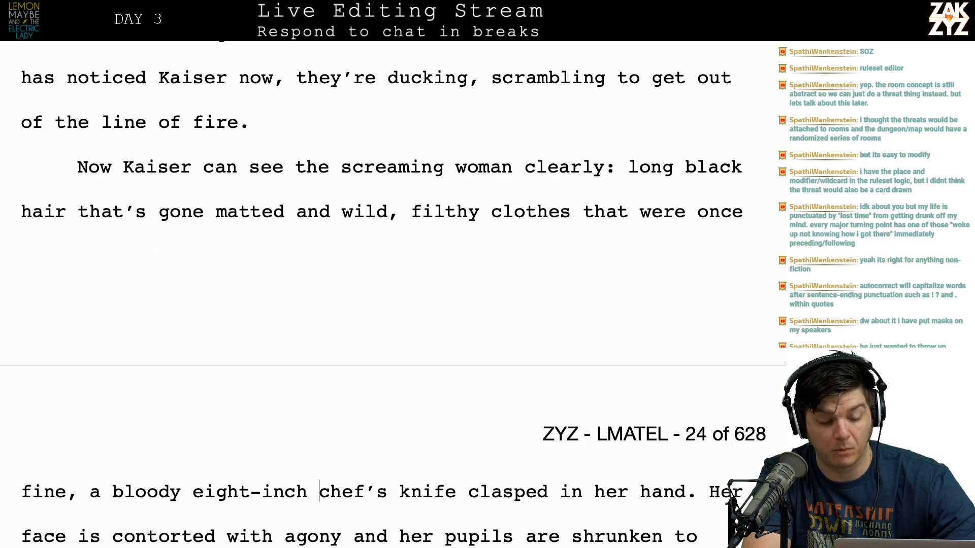
left_click(400, 537)
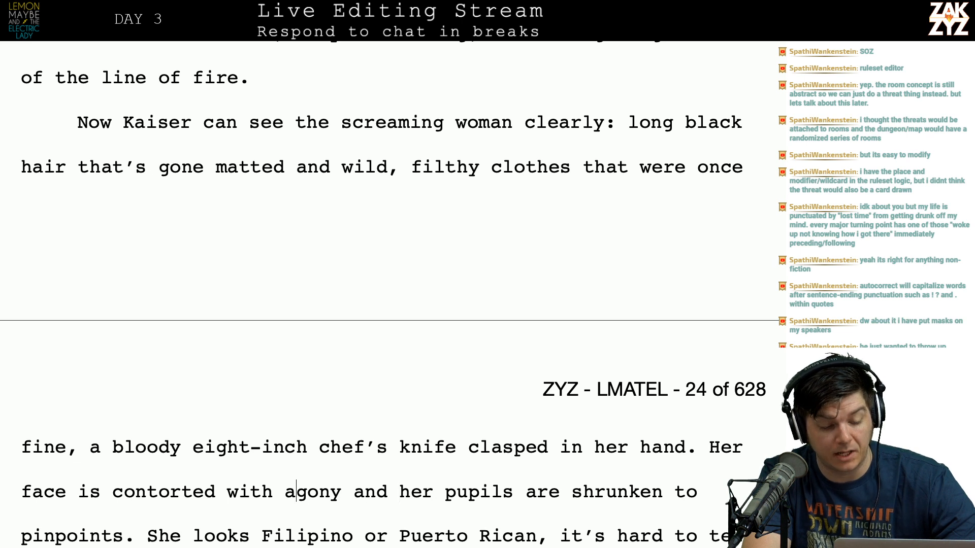
key("Left")
key("Left")
key("Left")
key("Left")
key("Left")
key("Left")
key("Left")
key("Up")
key("Left")
key("Right")
type("and ")
type("a bloody ")
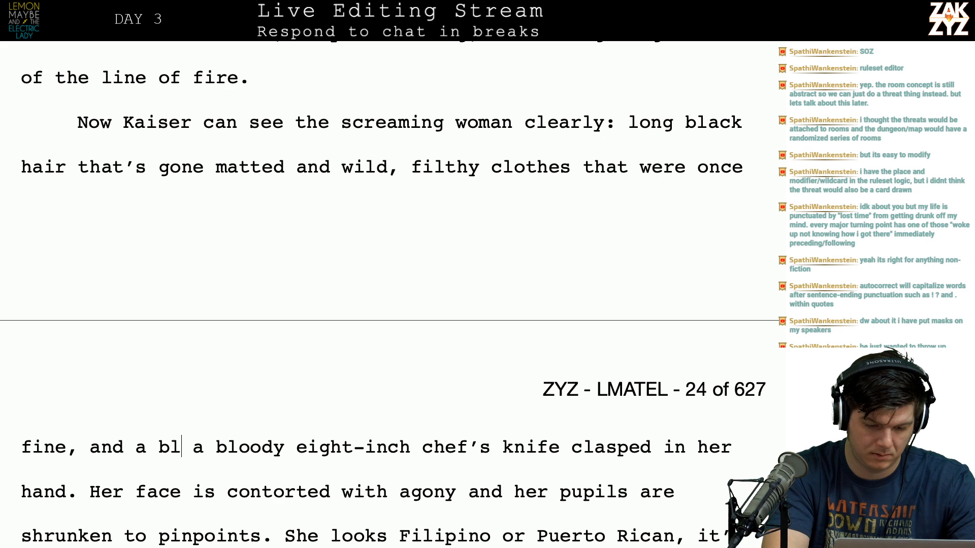
type("eithg")
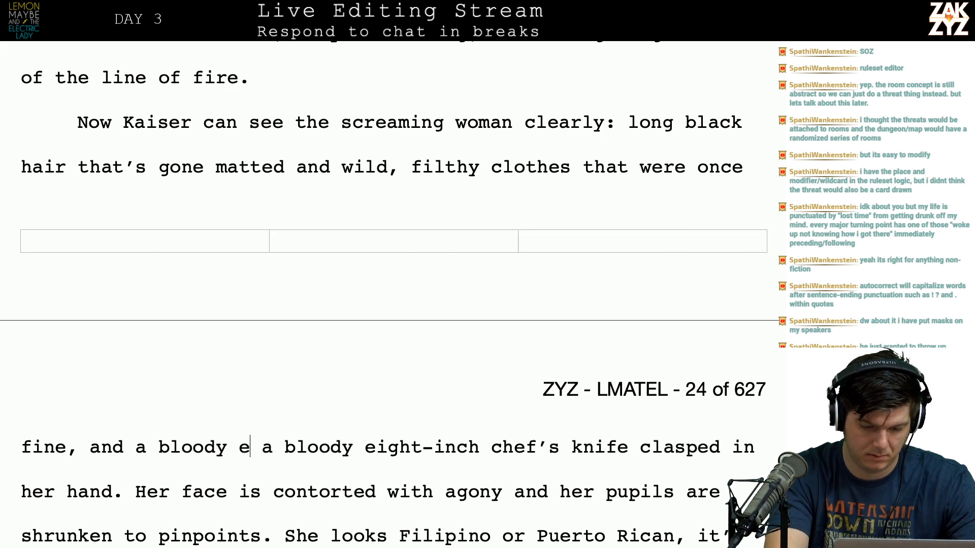
key("BackSpace")
key("BackSpace")
key("BackSpace")
type("ght")
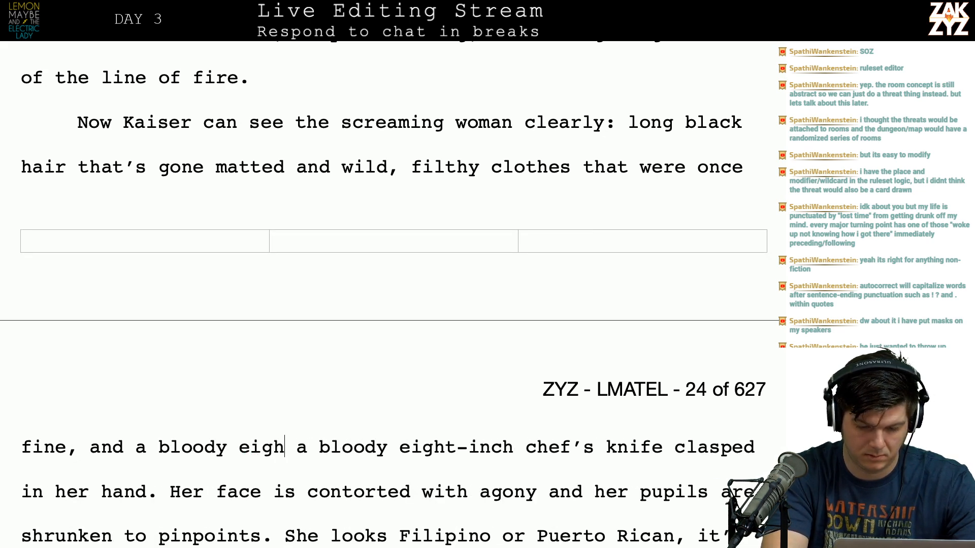
Delete the duplicated "a bloody eight" ahead of "-inch chef's knife".
key("shift+Right")
key("shift+Right")
key("shift+Right")
key("shift+Right")
key("shift+Right")
key("shift+Right")
key("shift+Right")
key("shift+Right")
key("shift+Right")
key("shift+Right")
key("shift+Right")
key("shift+Right")
key("shift+Right")
key("shift+Right")
key("shift+Right")
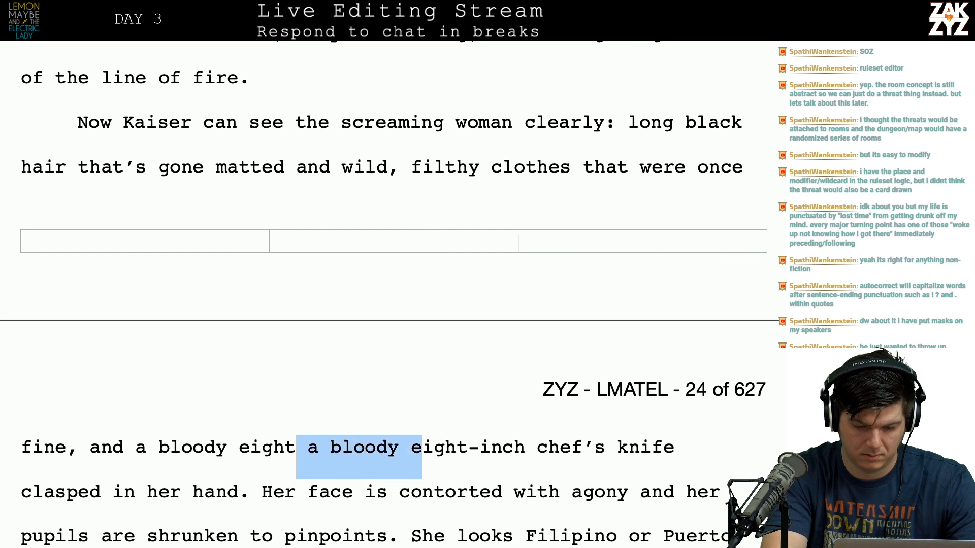
key("BackSpace")
Break the paragraph after "chef's", moving "knife clasped in her hand" to a new paragraph.
key("Right")
key("Right")
key("Right")
key("Right")
key("Right")
key("Right")
key("Right")
key("Right")
key("Right")
key("Right")
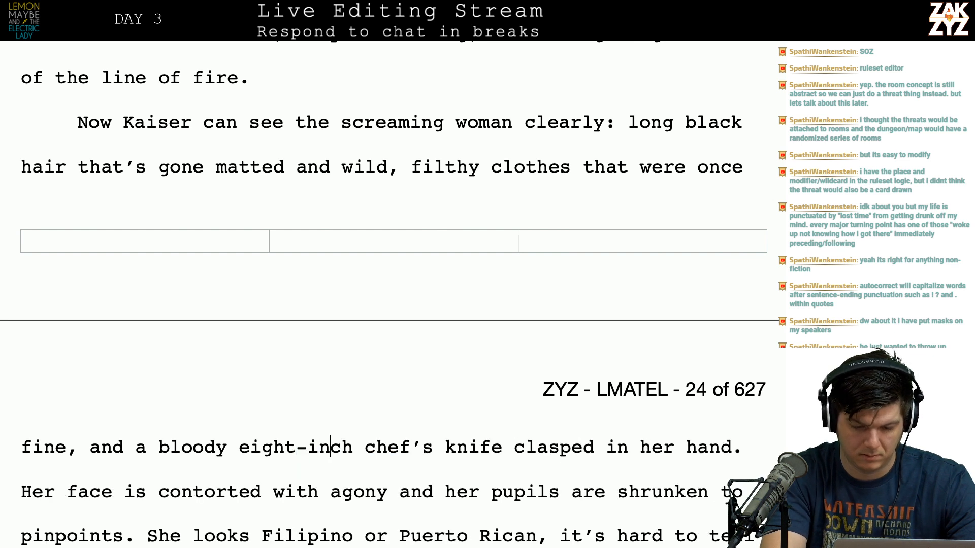
key("Right")
key("Right")
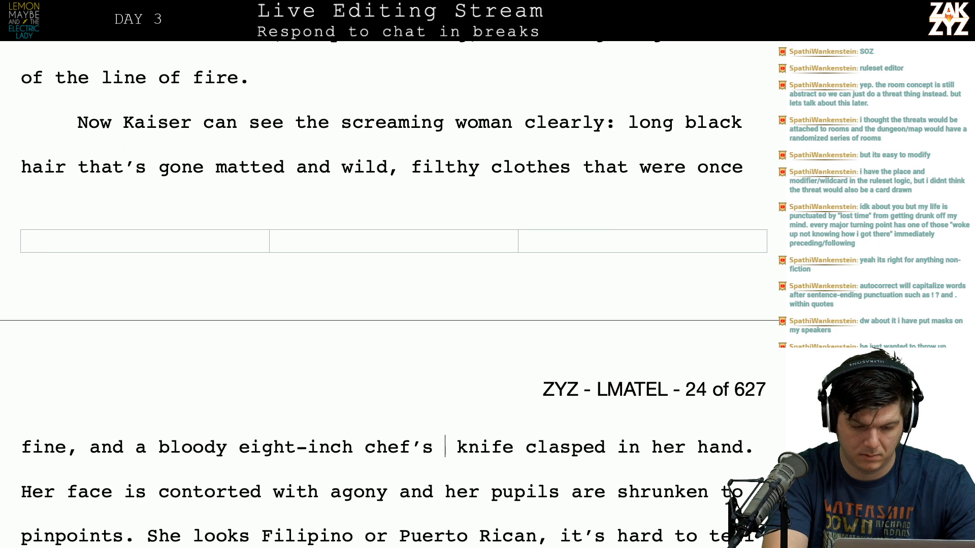
key("Return")
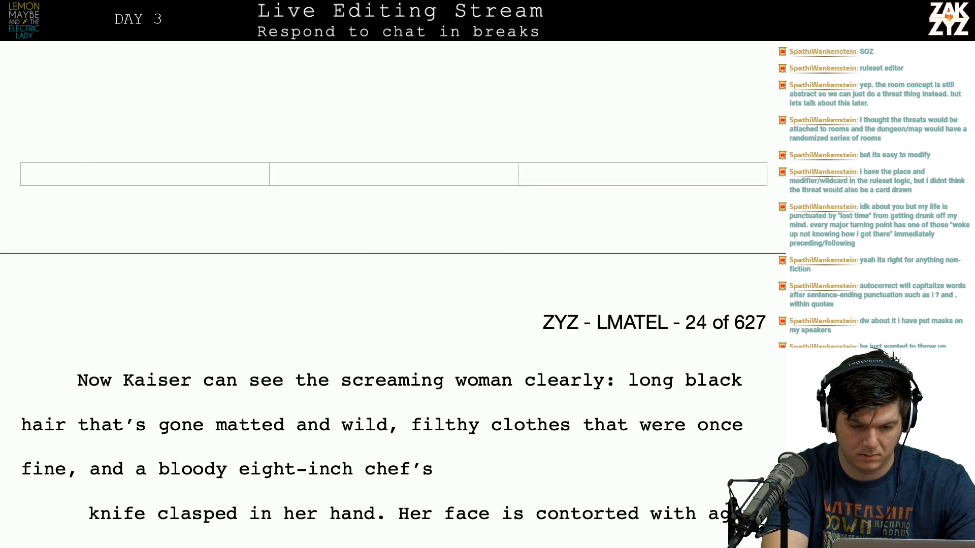
type("knife ")
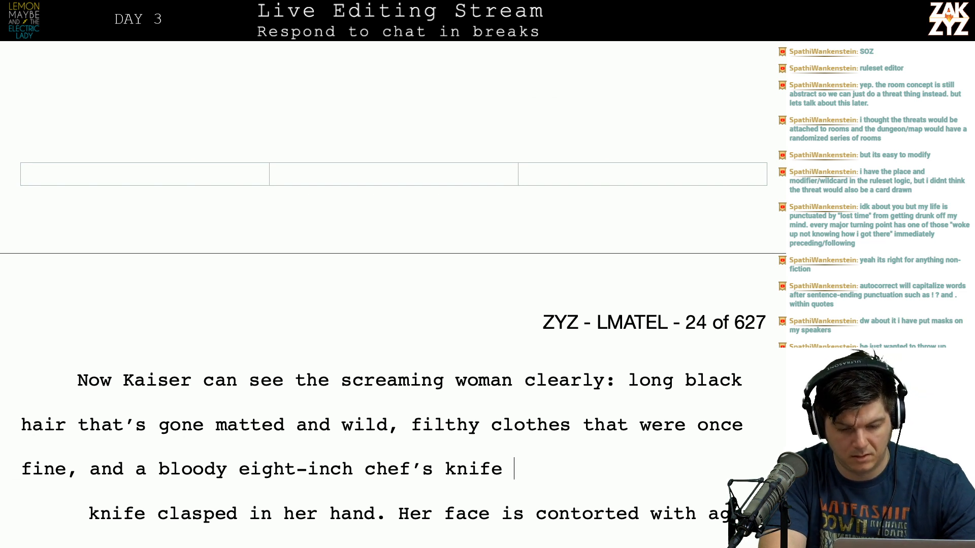
type("clas")
key("ctrl+BackSpace")
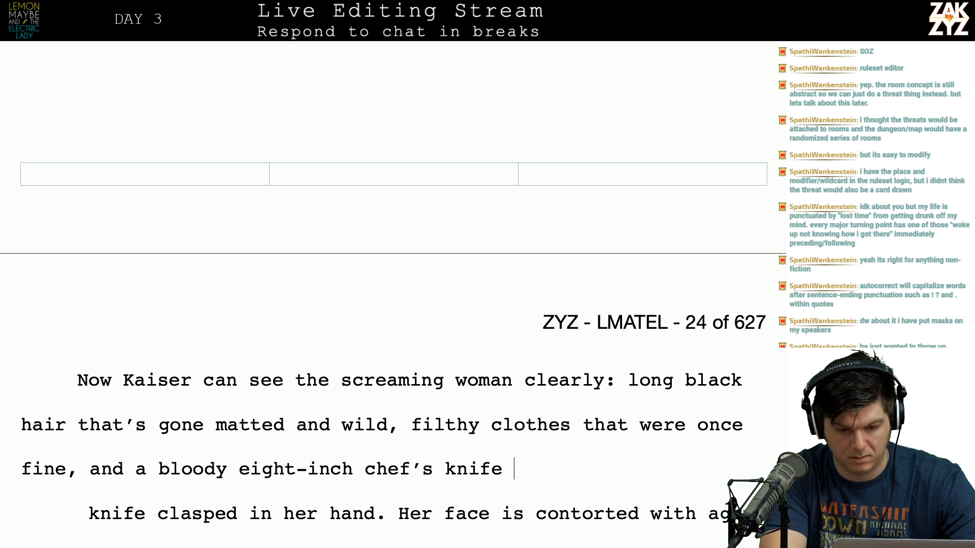
type("l")
key("BackSpace")
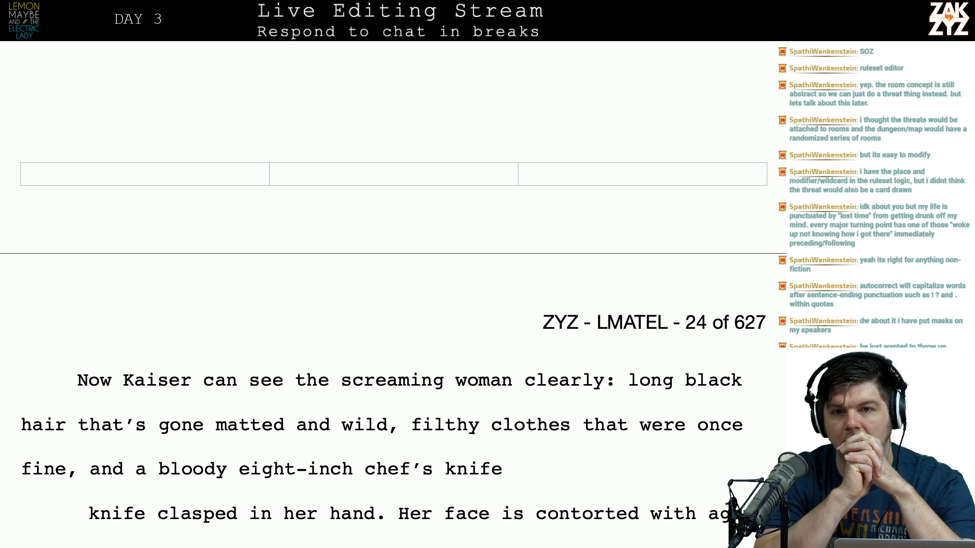
type("extended")
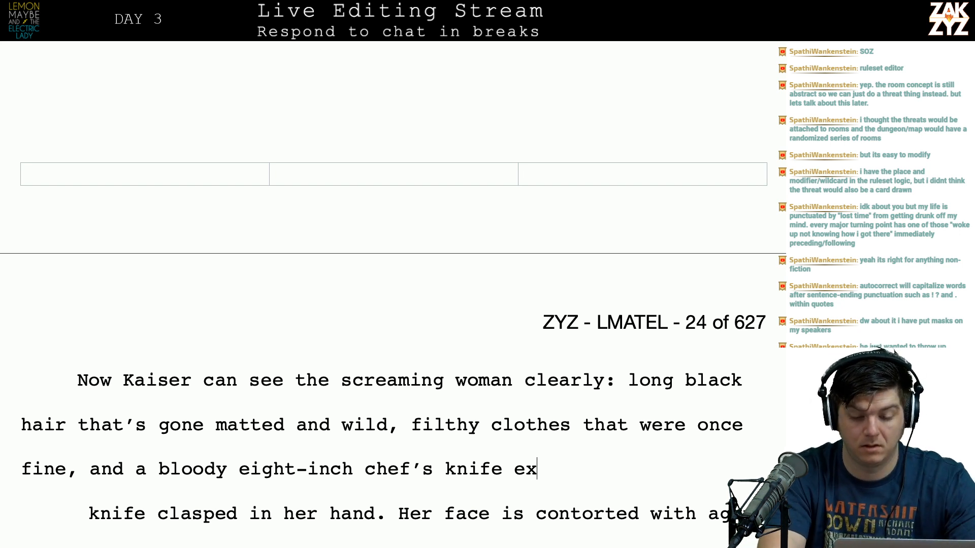
key("BackSpace")
key("BackSpace")
key("BackSpace")
key("BackSpace")
key("BackSpace")
key("BackSpace")
key("BackSpace")
key("BackSpace")
key("BackSpace")
key("BackSpace")
key("BackSpace")
key("BackSpace")
key("BackSpace")
key("BackSpace")
type("held")
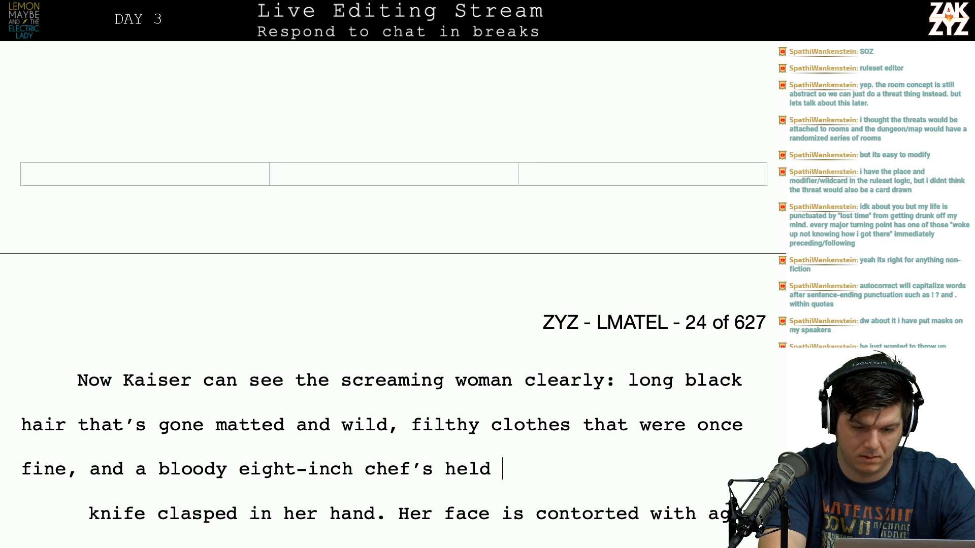
key("BackSpace")
key("BackSpace")
key("BackSpace")
key("BackSpace")
key("BackSpace")
Finish the sentence after "eight-inch chef's" with "pointed right at him.".
type("p")
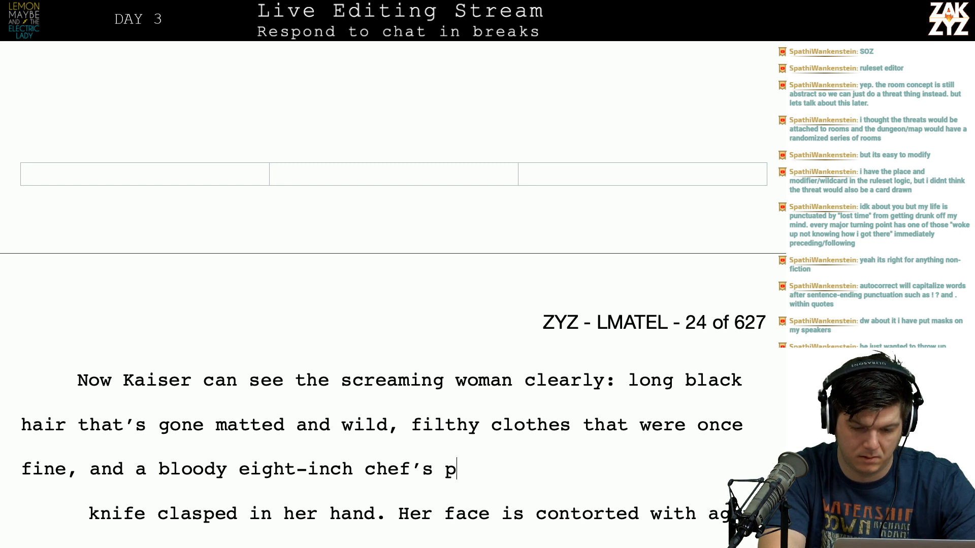
type("ointed a")
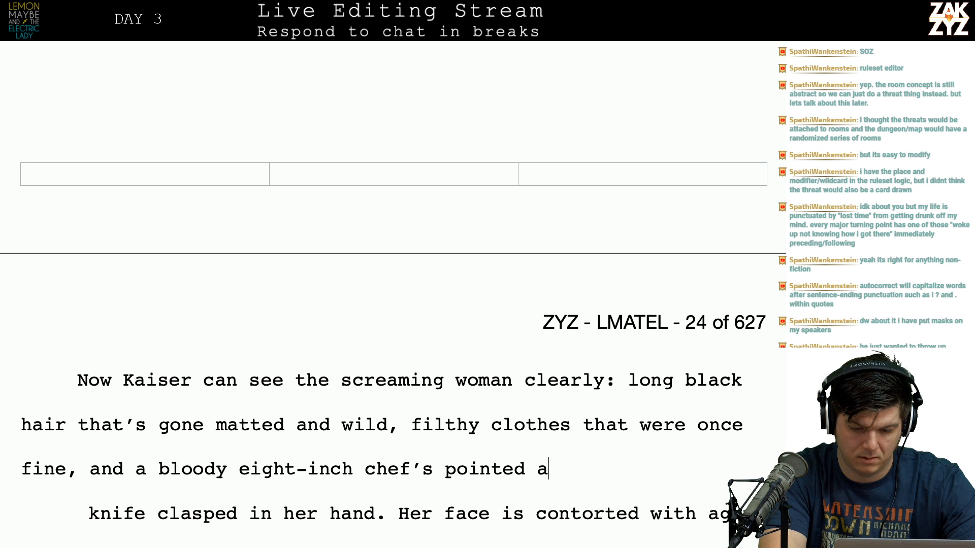
key("BackSpace")
type("right at him")
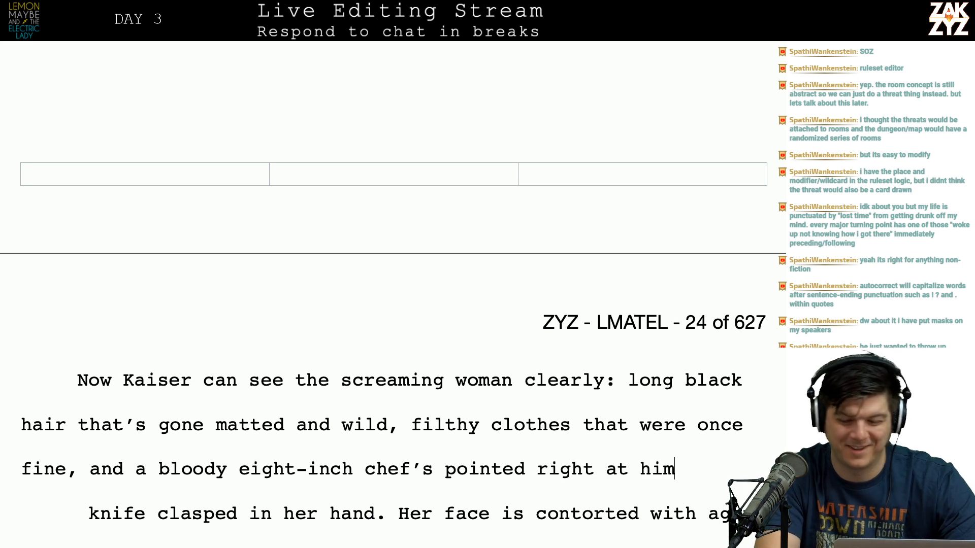
key("Right")
key("Right")
key("Right")
key("Right")
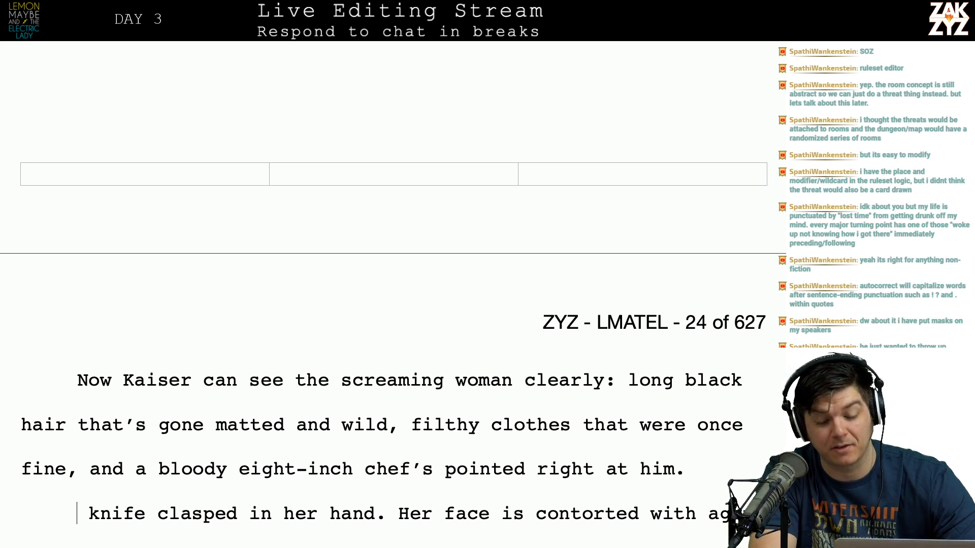
Delete the leftover "knife clasped in her hand." and join "Her face is contorted" to the preceding paragraph.
key("Right")
key("Right")
key("Right")
key("Right")
key("Down")
key("Down")
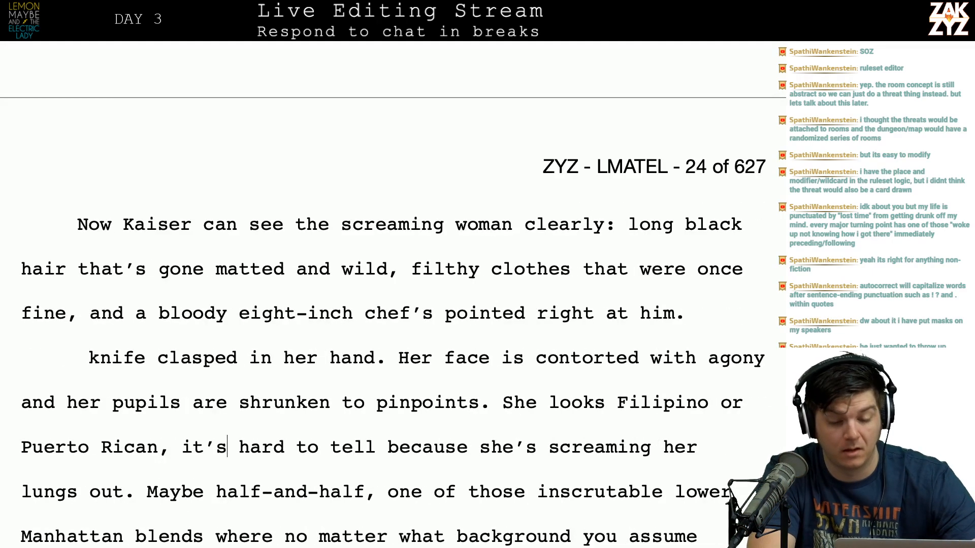
left_click_drag(386, 358, 73, 374)
key("ctrl+x")
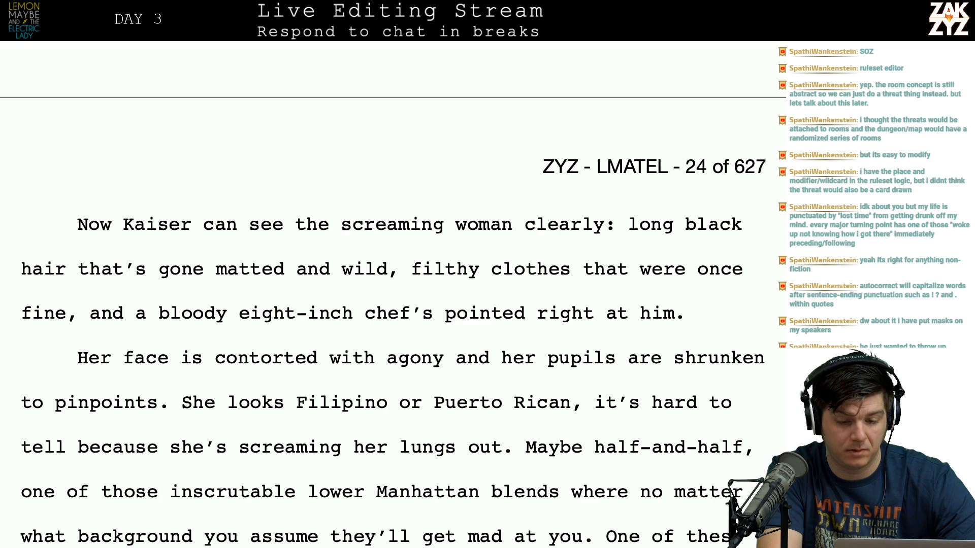
key("BackSpace")
Insert "she's" before "half-and-half" in the sentence beginning with "Maybe".
key("Down")
key("Left")
key("Left")
key("Left")
key("Left")
key("Left")
key("Left")
key("Left")
key("Left")
key("Left")
key("Left")
key("Left")
key("Left")
key("Left")
key("Left")
key("Left")
key("Left")
key("Left")
key("Left")
key("Left")
key("Down")
key("Right")
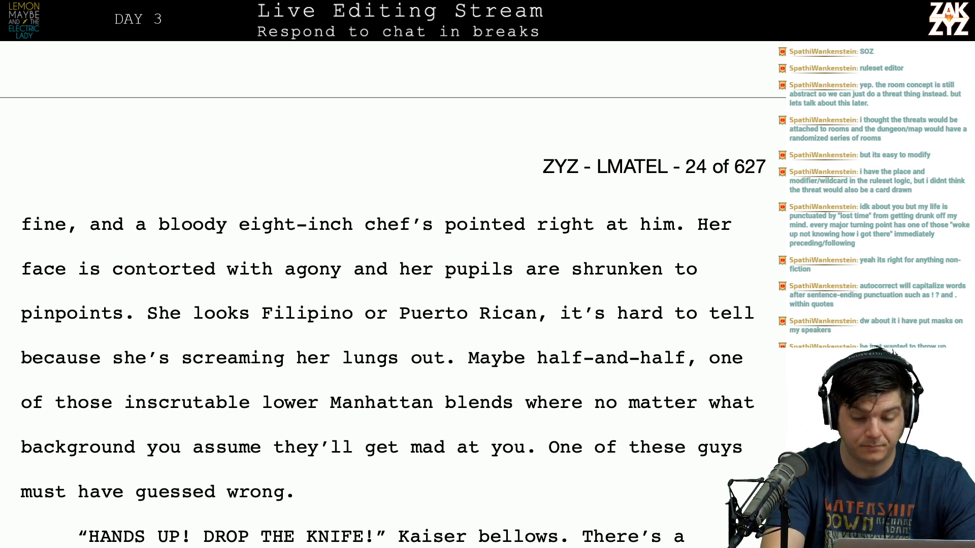
type("she's")
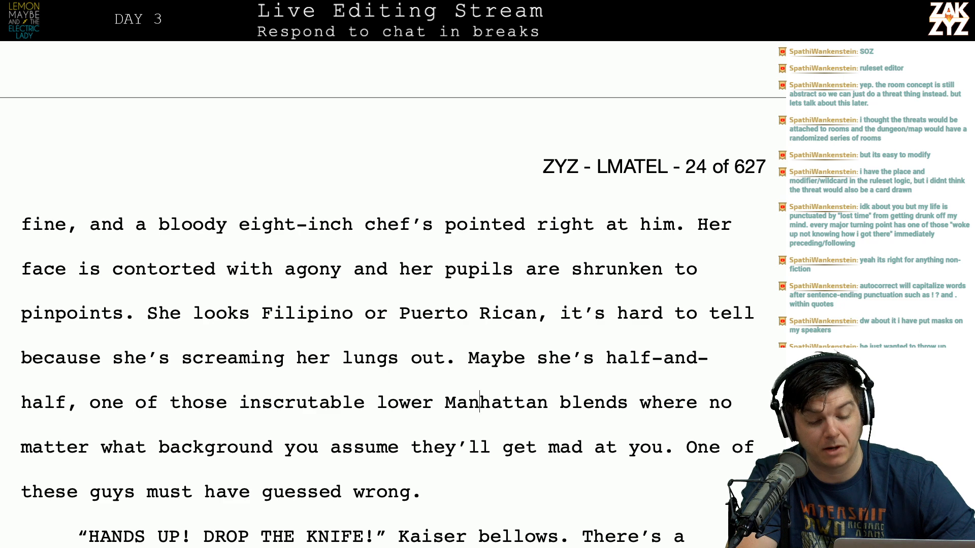
Proofread from the lower Manhattan blends sentence through Kaiser's shouted order to the paragraph beginning "Everything is happening too fast".
key("Down")
key("Right")
key("Right")
key("Right")
key("Right")
key("Right")
key("Right")
key("Right")
key("Right")
key("Left")
key("Down")
key("Down")
key("Down")
key("Down")
key("Down")
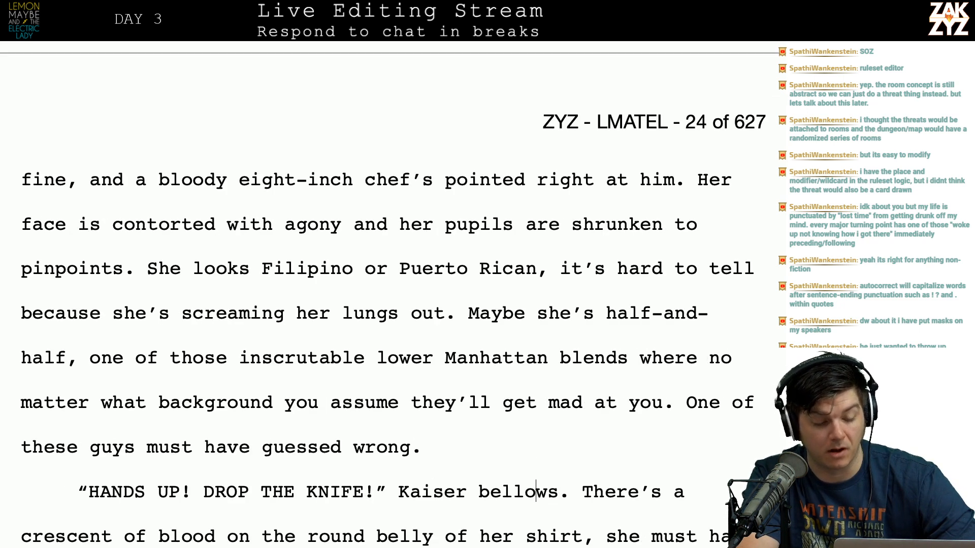
key("Right")
key("Right")
key("Right")
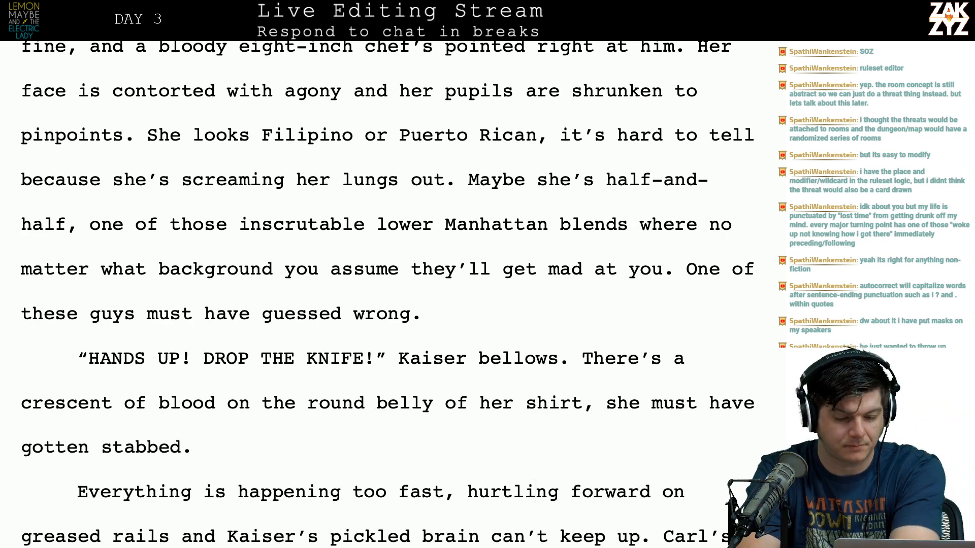
key("Down")
key("Left")
scroll(133, 431, "down", 1)
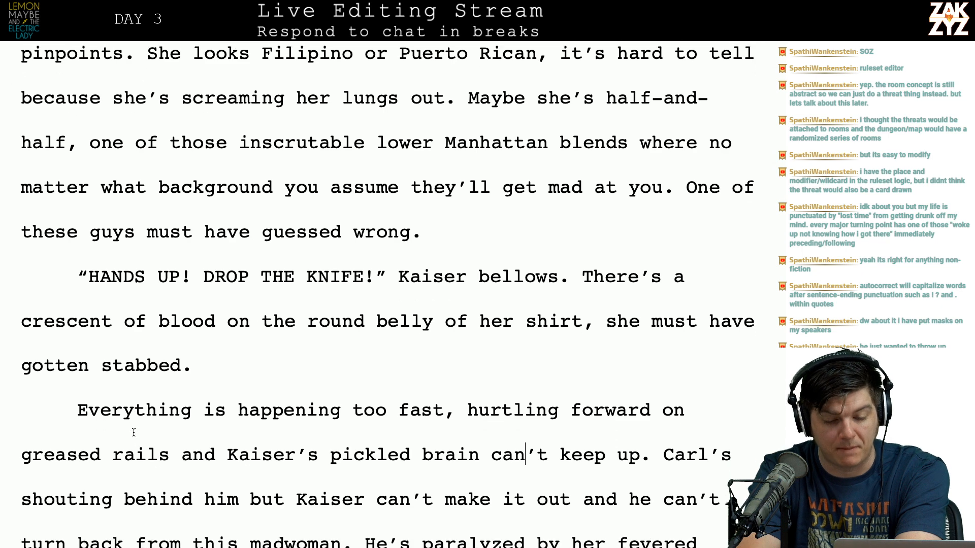
Place the insertion point directly after "bellows" in the paragraph with Kaiser's shouted order.
left_click(592, 274)
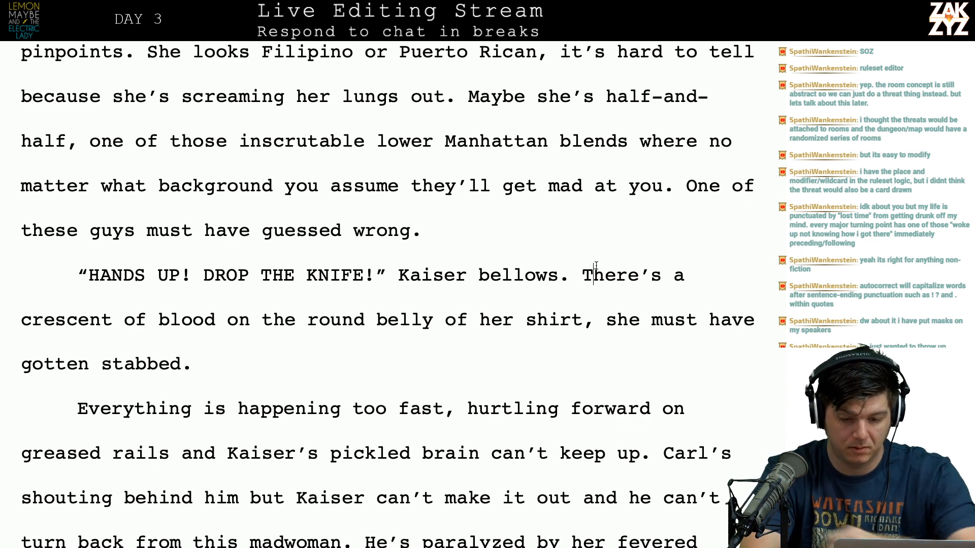
key("Left")
key("Left")
key("Left")
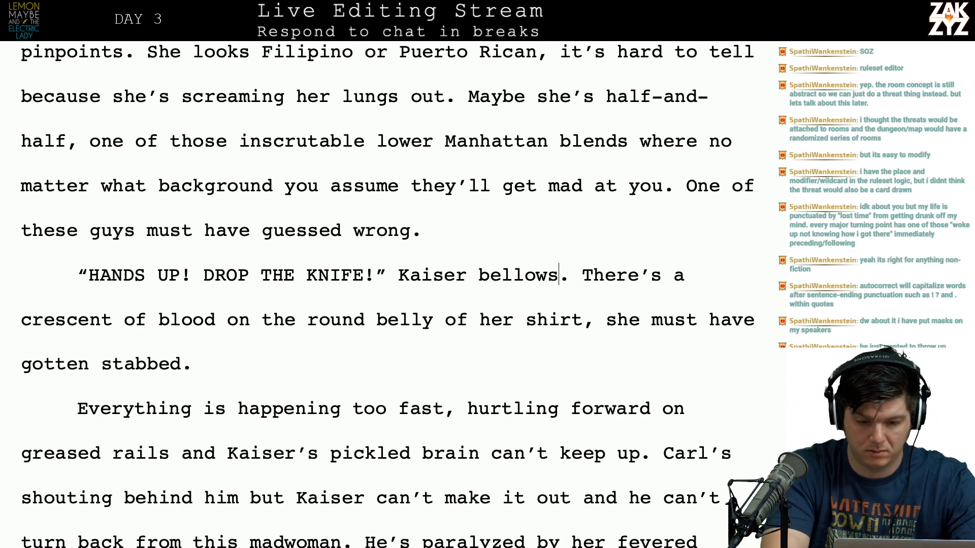
Replace the verb "bellows" with "slurs" after the line "HANDS UP! DROP THE KNIFE!".
key("BackSpace")
key("BackSpace")
key("BackSpace")
key("BackSpace")
key("BackSpace")
key("BackSpace")
key("BackSpace")
type("slurs")
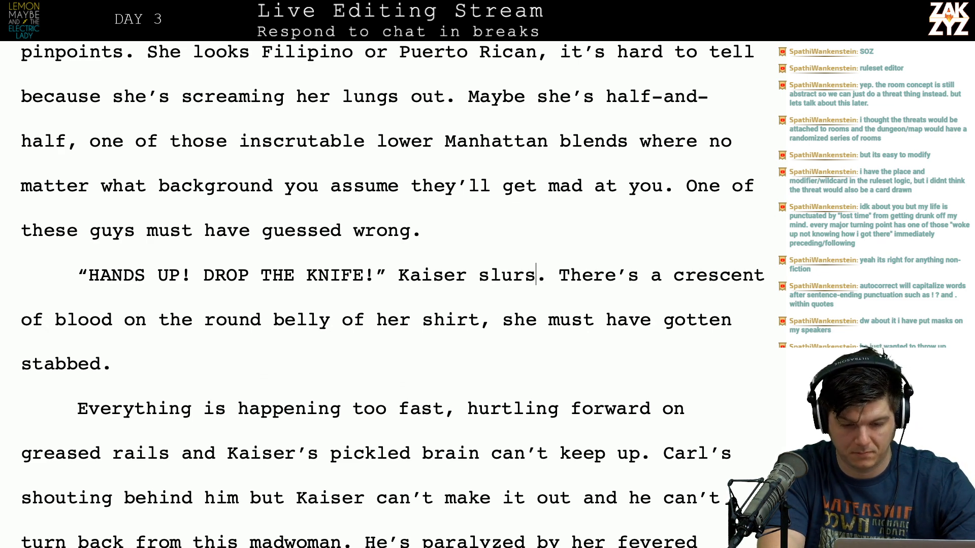
Replace the verb "slurs" after the shouted line with "demands, but she doesn't listen.".
key("BackSpace")
key("BackSpace")
key("BackSpace")
key("BackSpace")
key("BackSpace")
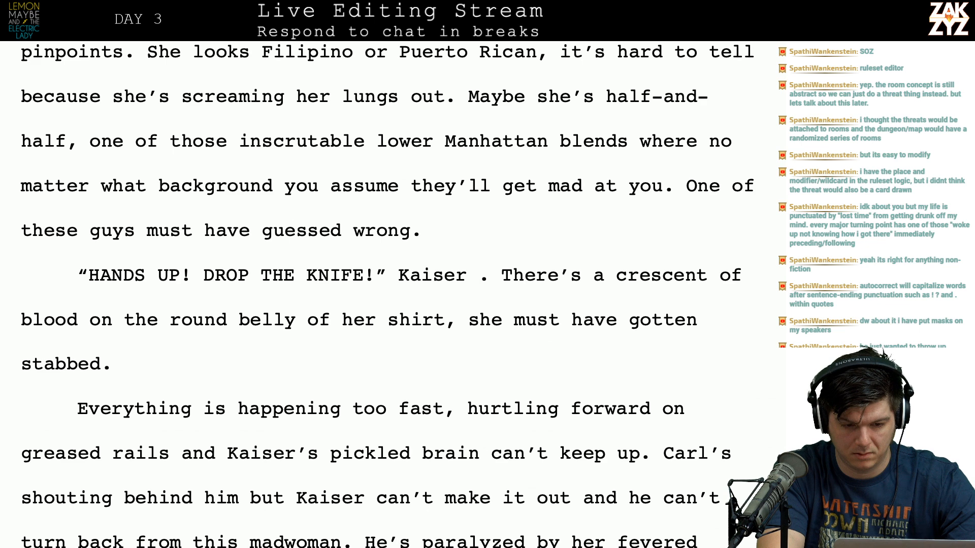
type("demands")
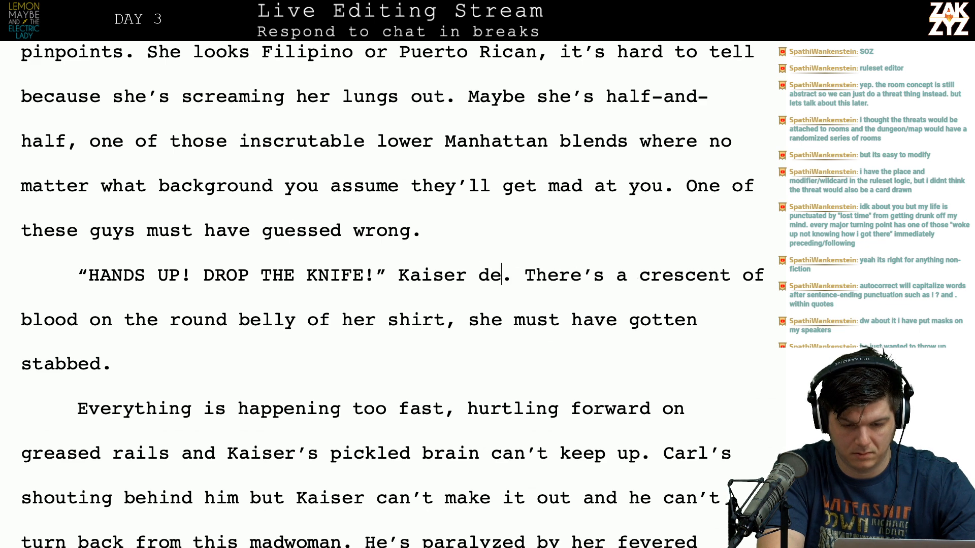
type(", but she doe")
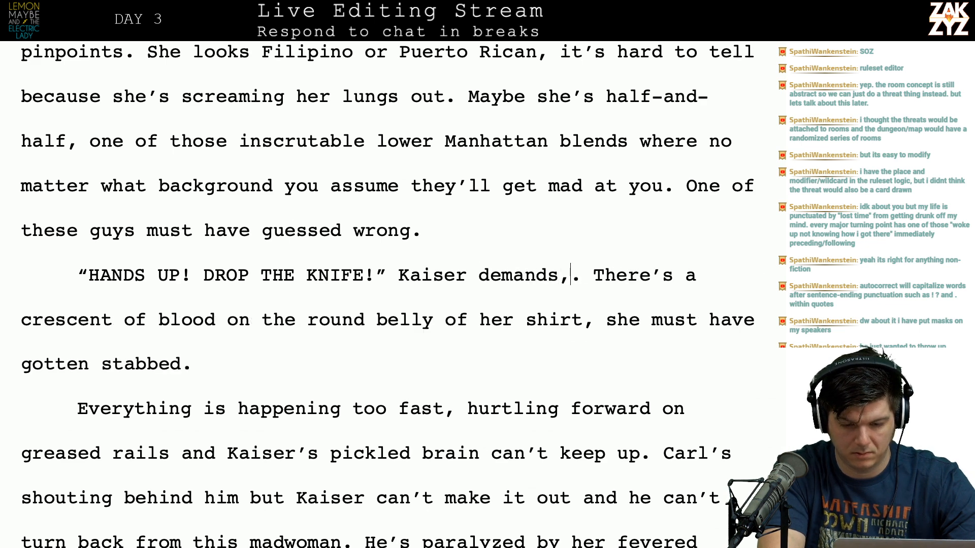
type("sn't listen.")
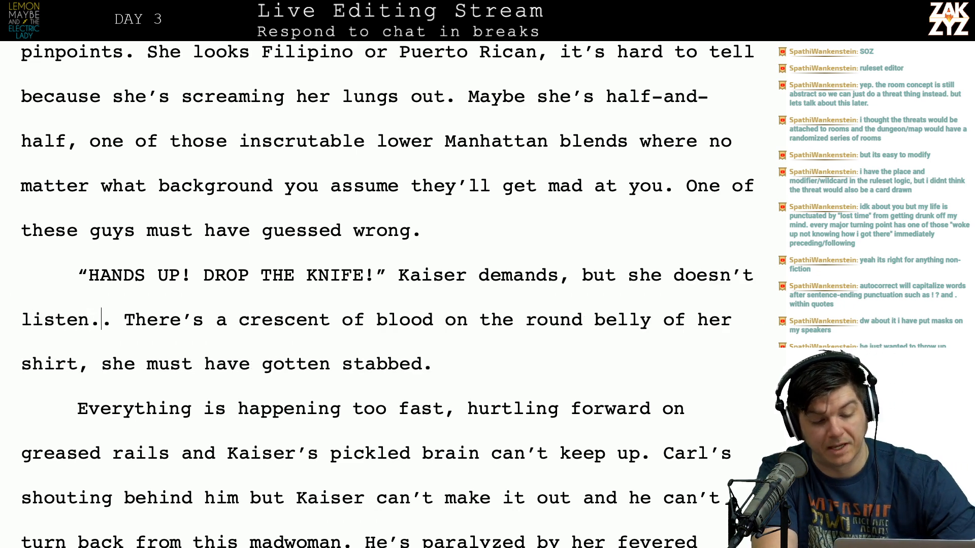
Replace "shirt" with "silk blouse" in the sentence about the crescent of blood on her belly.
key("Right")
key("Right")
key("Right")
key("Right")
key("Right")
key("Right")
key("Right")
key("Right")
key("Right")
key("Right")
key("Right")
key("Right")
key("Right")
key("Right")
key("Right")
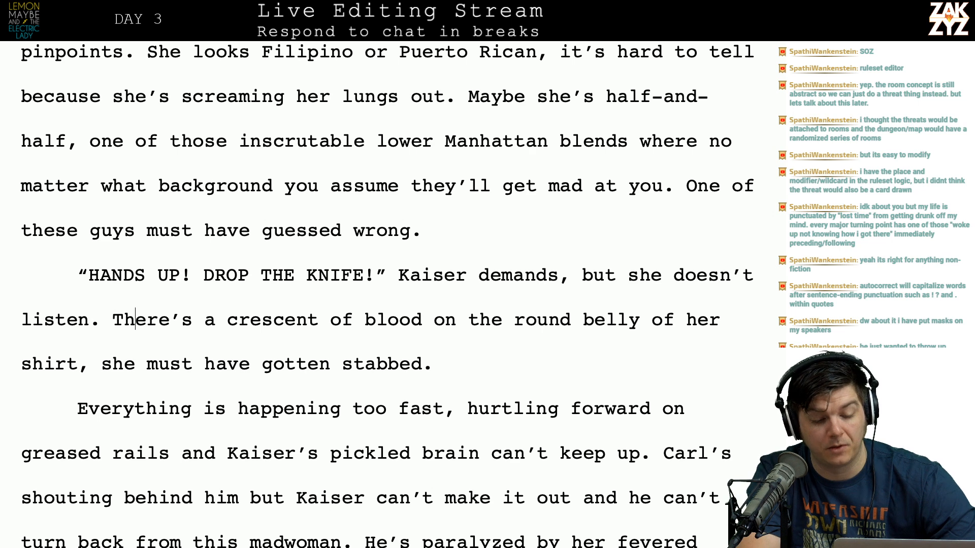
key("Right")
key("Right")
key("Right")
key("Right")
key("Right")
key("Right")
key("Right")
key("Right")
key("Right")
key("Right")
key("Right")
key("Right")
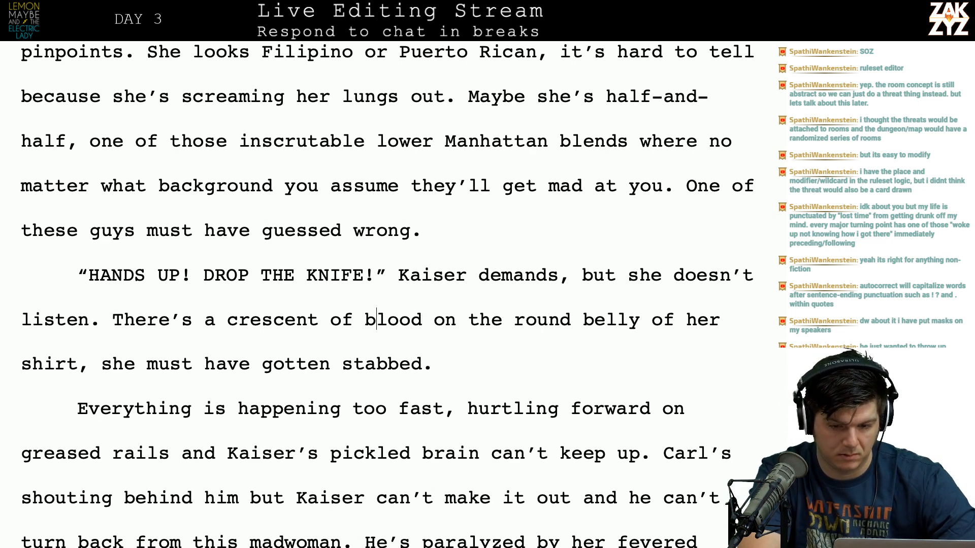
key("End")
key("Right")
type("st")
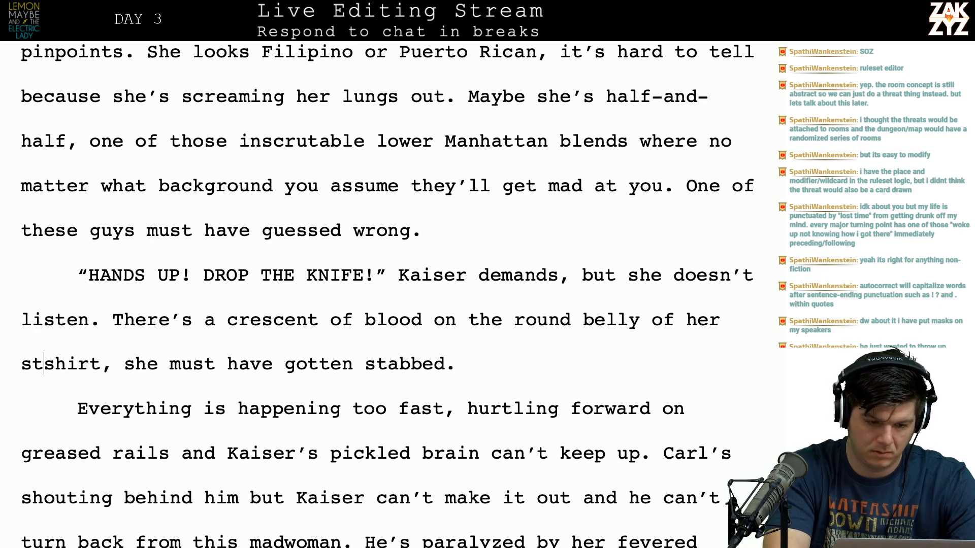
key("BackSpace")
type("ilk bl")
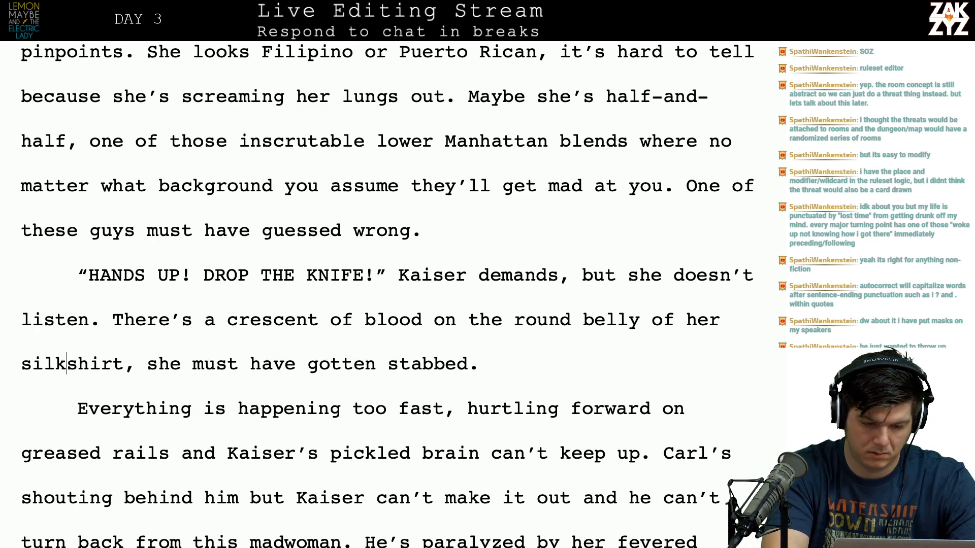
type("ouse")
key("shift+Right")
key("shift+Right")
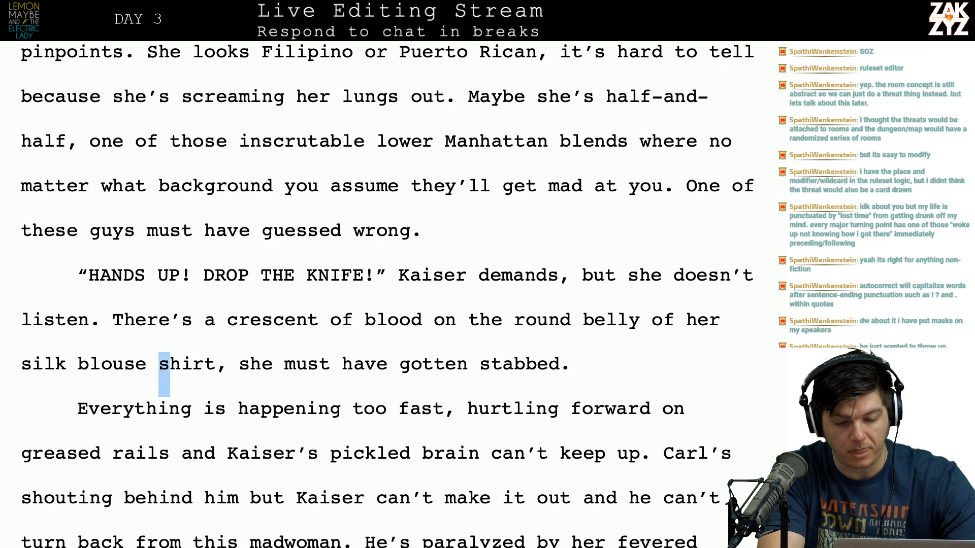
key("shift+Right")
key("shift+Right")
key("shift+Right")
key("BackSpace")
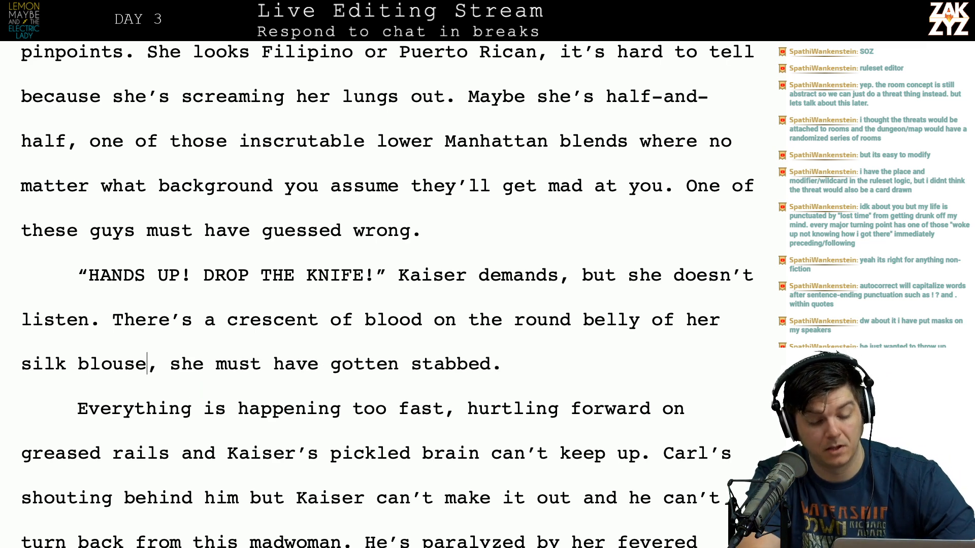
Extend the sentence ending "she must have gotten stabbed" with "by one of the men".
scroll(753, 376, "down", 4)
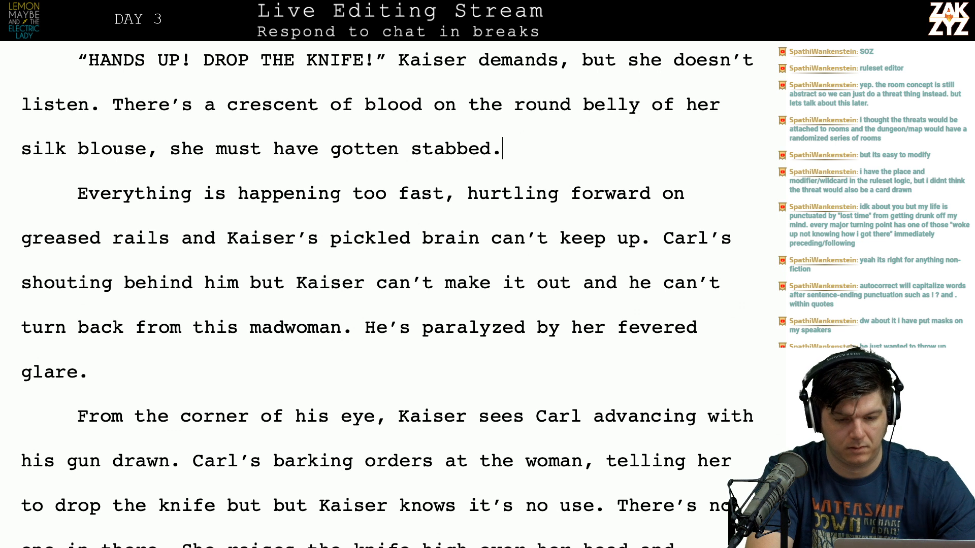
type("by oe f")
key("BackSpace")
key("BackSpace")
key("BackSpace")
type("ne of the men")
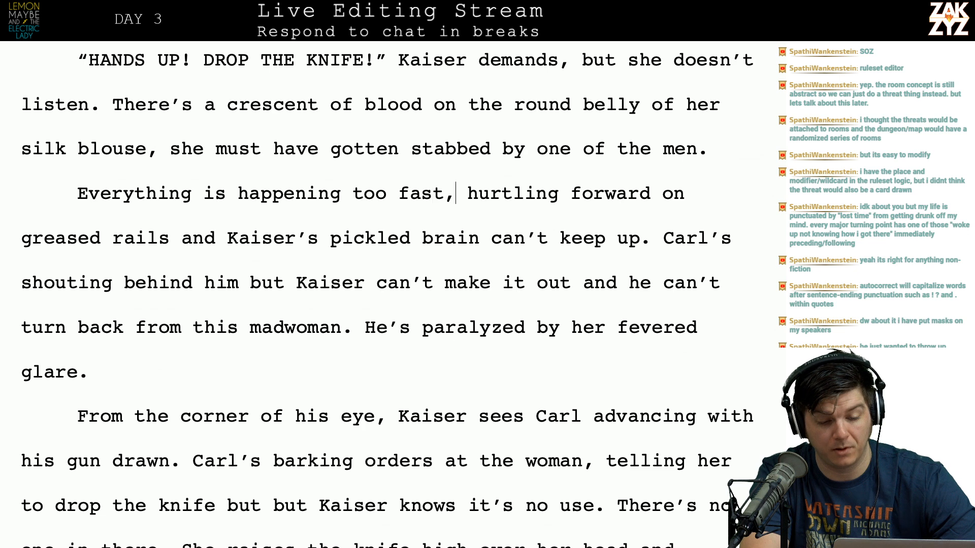
left_click(593, 193)
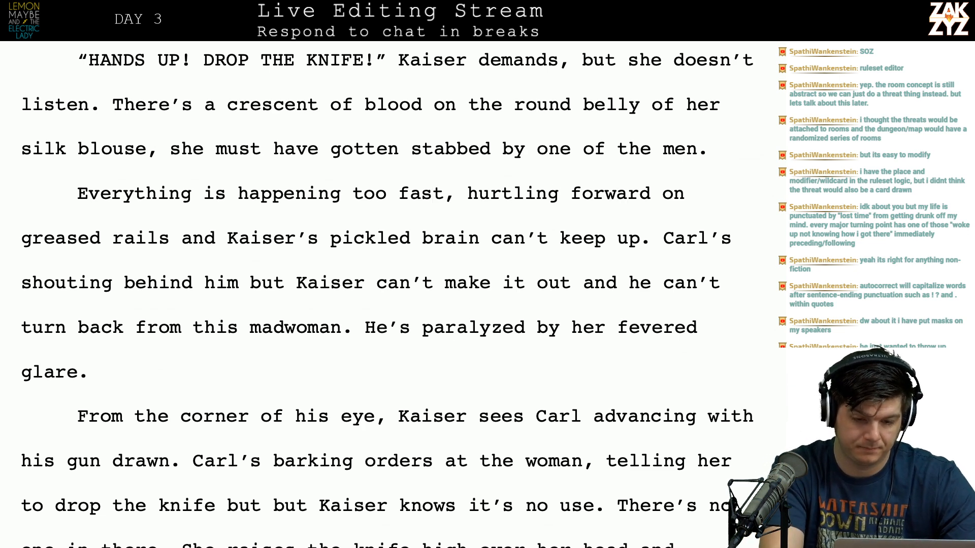
left_click(454, 193)
key("BackSpace")
type(". The")
key("BackSpace")
key("BackSpace")
key("BackSpace")
key("BackSpace")
key("BackSpace")
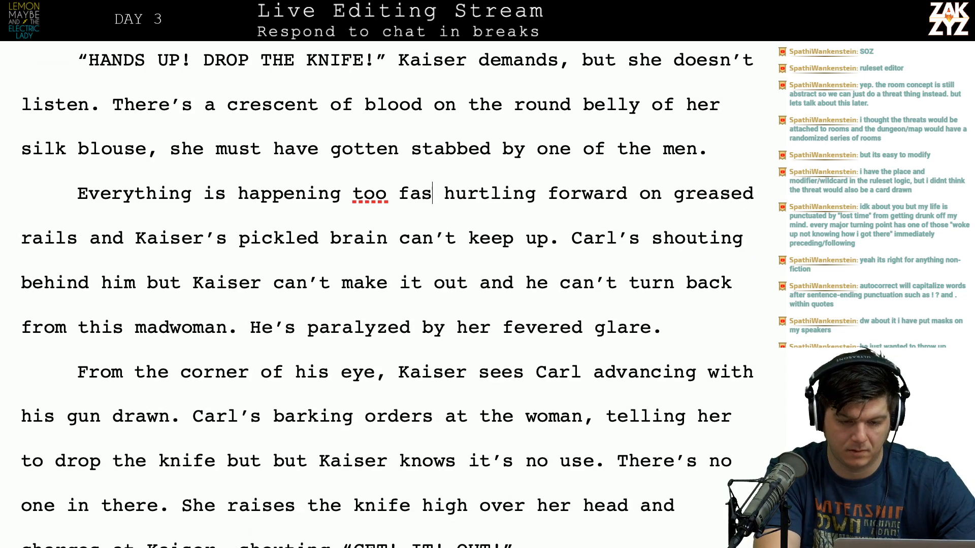
type(",")
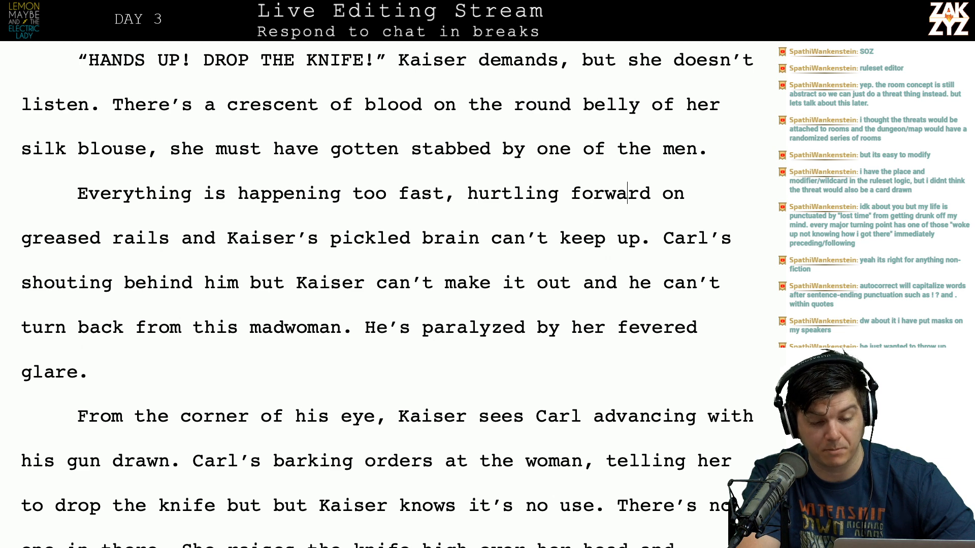
Insert "understand him, he can't turn his back on this madwoman." before "make it out" in the paragraph starting "Everything is happening too fast".
key("Left")
key("Left")
key("Left")
key("Left")
key("Left")
key("Left")
key("Left")
key("Left")
key("Left")
key("Left")
key("Left")
key("Left")
key("Left")
key("Left")
key("Left")
key("Left")
key("Left")
key("Left")
key("Left")
key("Left")
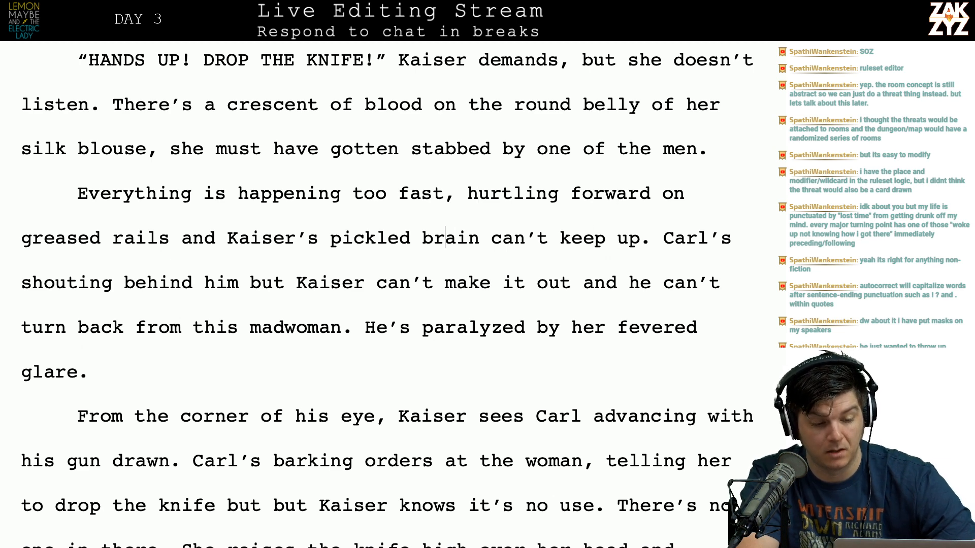
key("Down")
key("Right")
key("Right")
key("Right")
key("Right")
key("Right")
key("Right")
key("Right")
key("Right")
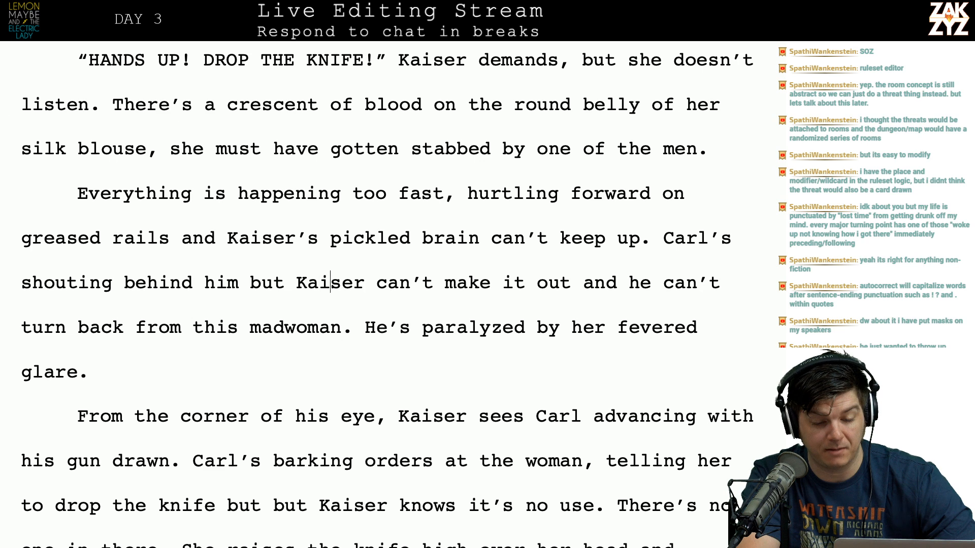
key("Right")
key("Right")
key("Right")
key("Right")
key("Right")
key("Right")
key("Right")
key("Right")
key("Right")
key("Right")
key("Right")
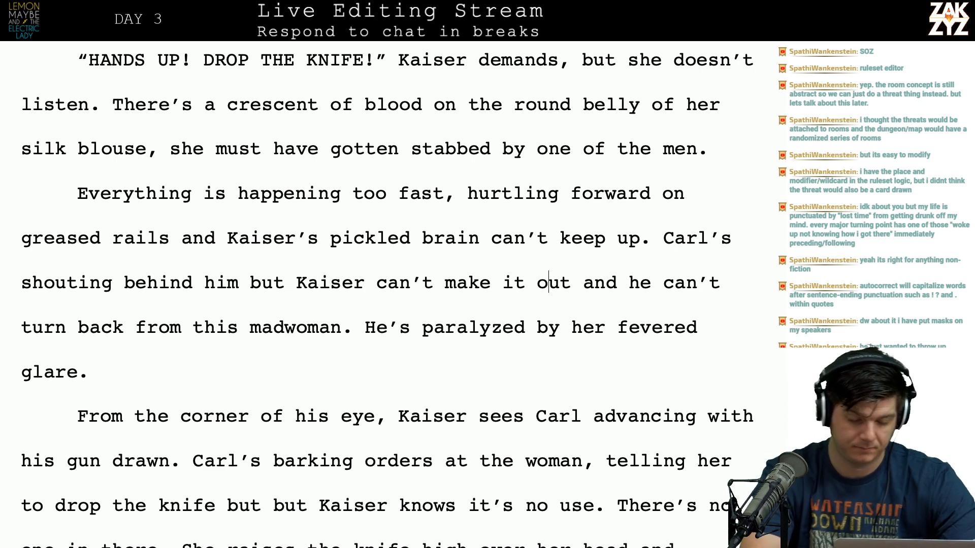
key("Left")
key("Left")
key("Left")
key("Left")
key("Left")
key("Left")
key("Left")
key("Left")
key("Left")
type("understa")
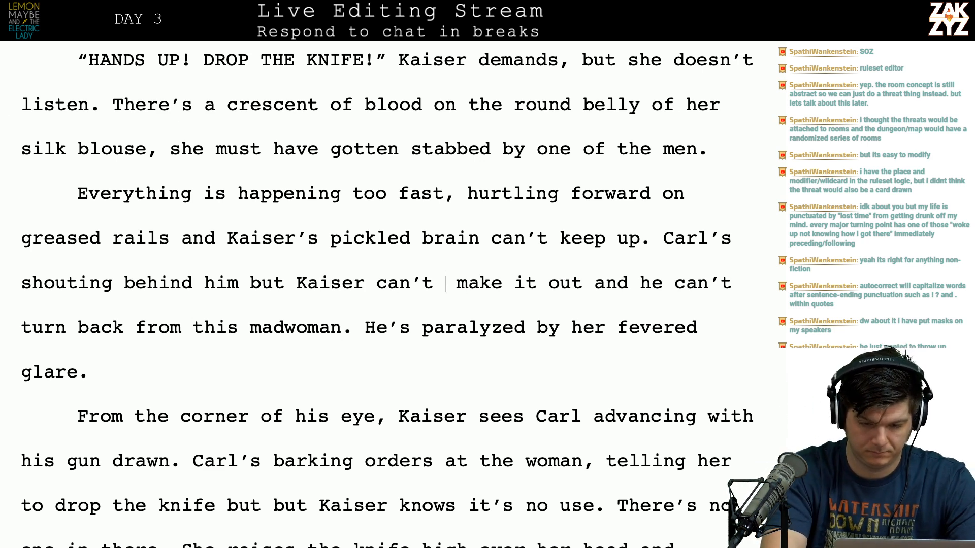
type("nd him, he can")
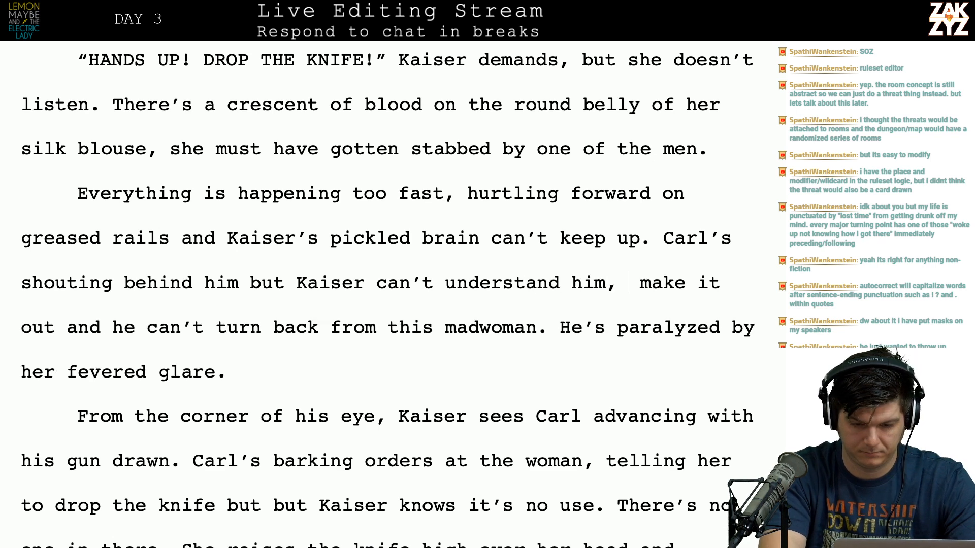
type("'t turn ")
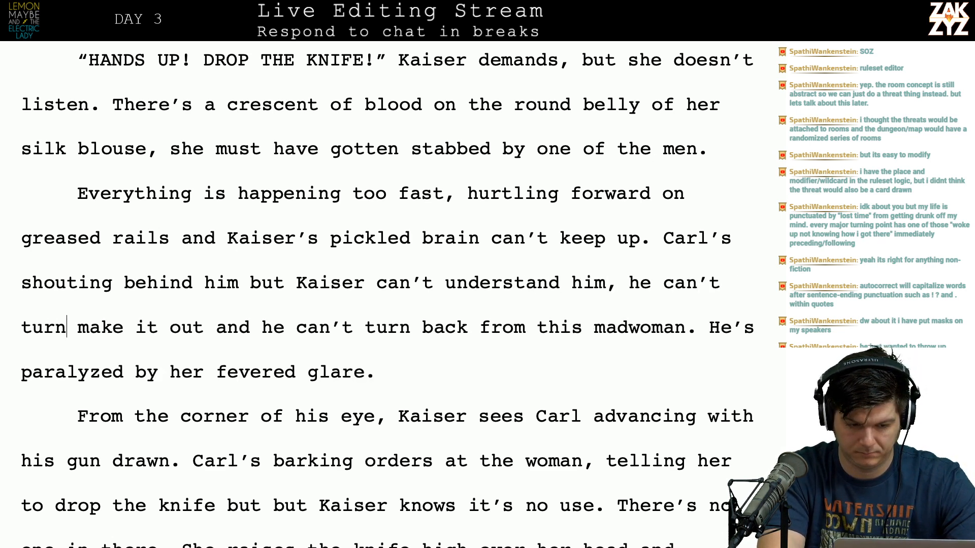
type("his")
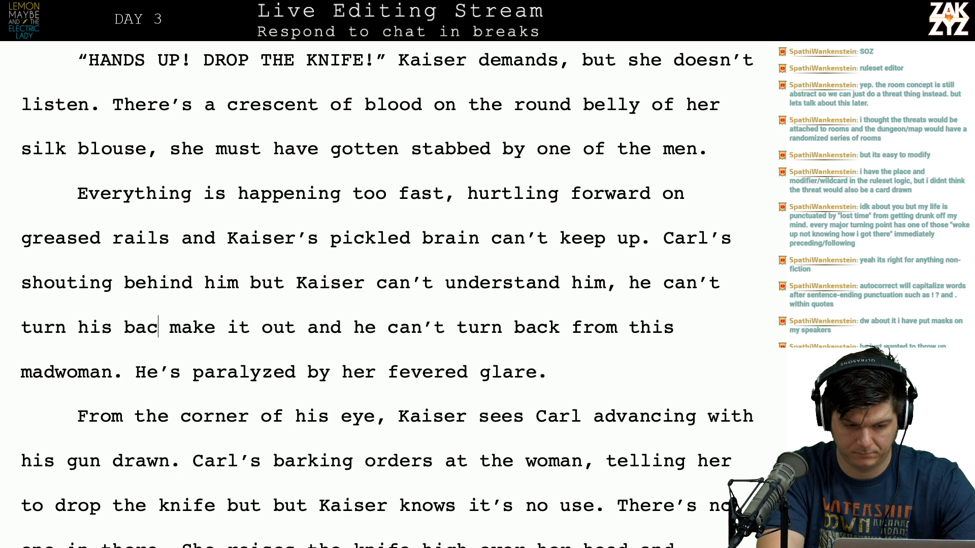
type(" back on this madwoman.")
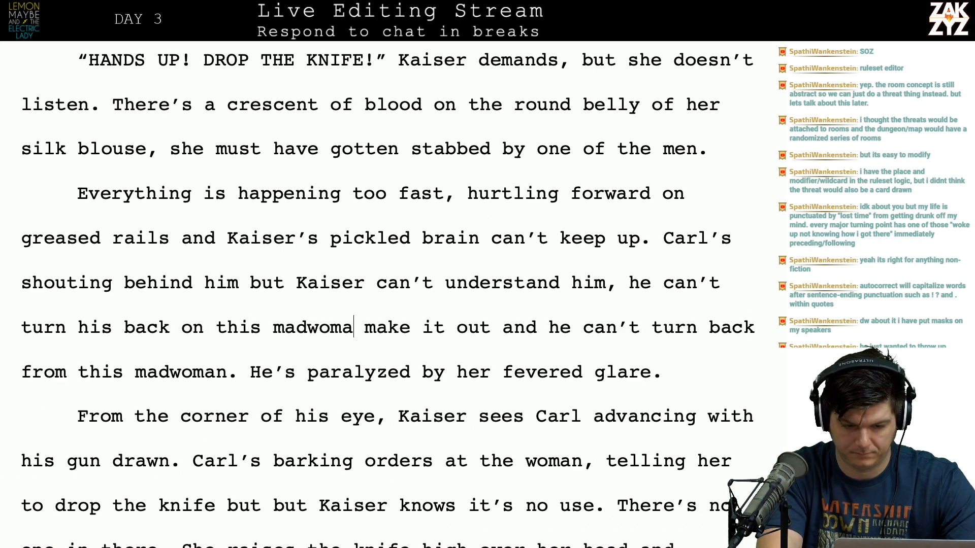
Delete the leftover text "make it out and he can't turn back from this madwoman." before "He's paralyzed".
key("shift+Down")
key("shift+Left")
key("shift+Left")
key("shift+Left")
key("shift+Left")
key("shift+Left")
key("shift+Left")
key("shift+Left")
key("shift+Left")
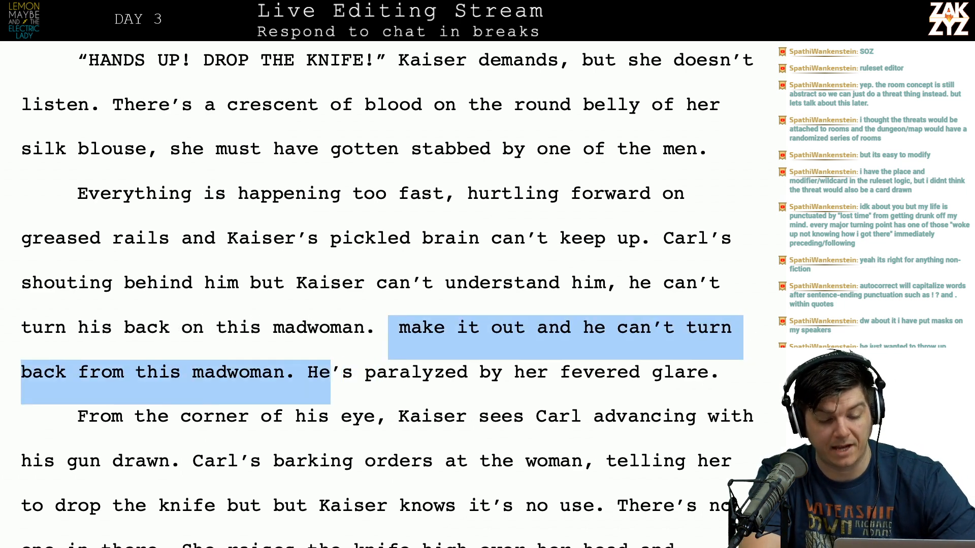
key("BackSpace")
Insert "begging her" before "telling her to drop the knife" in the paragraph starting "From the corner of his eye".
scroll(388, 300, "down", 3)
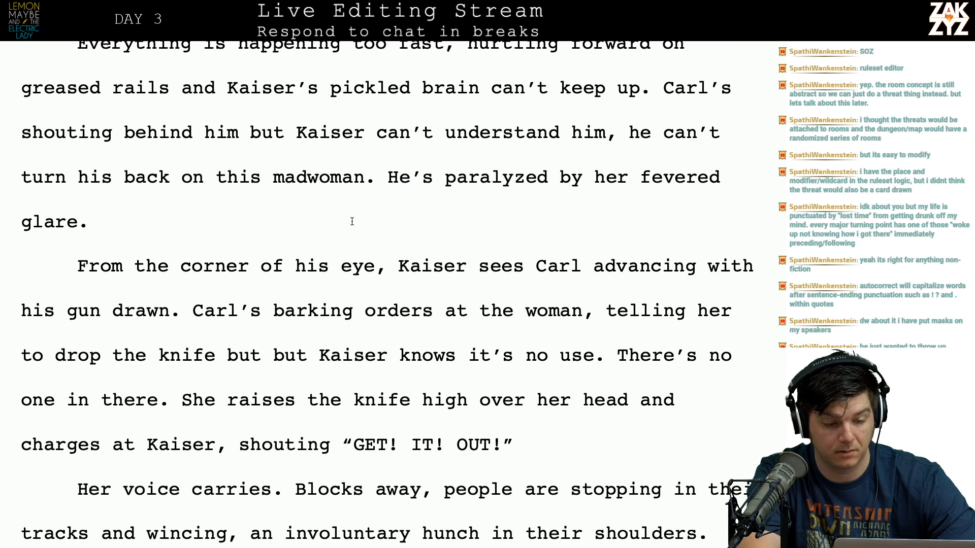
left_click(375, 266)
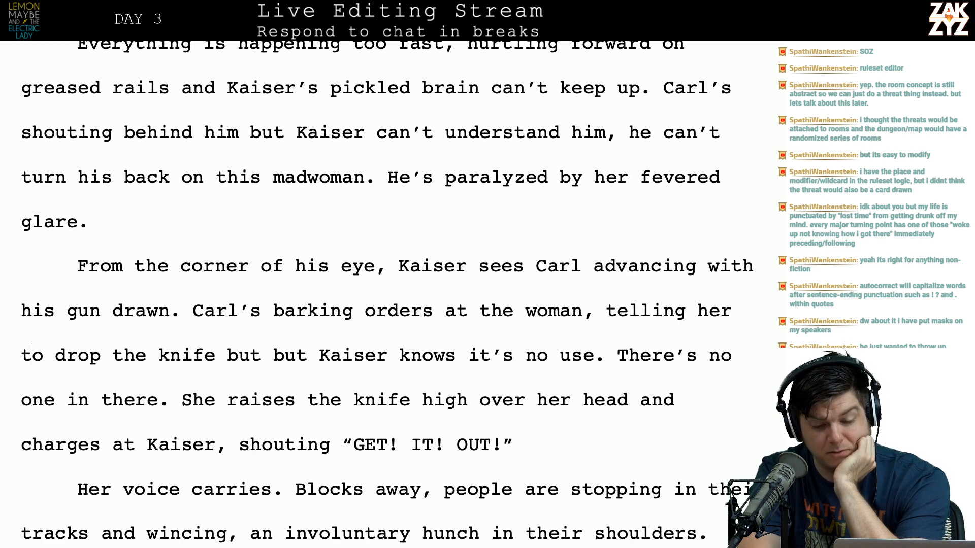
scroll(387, 293, "down", 1)
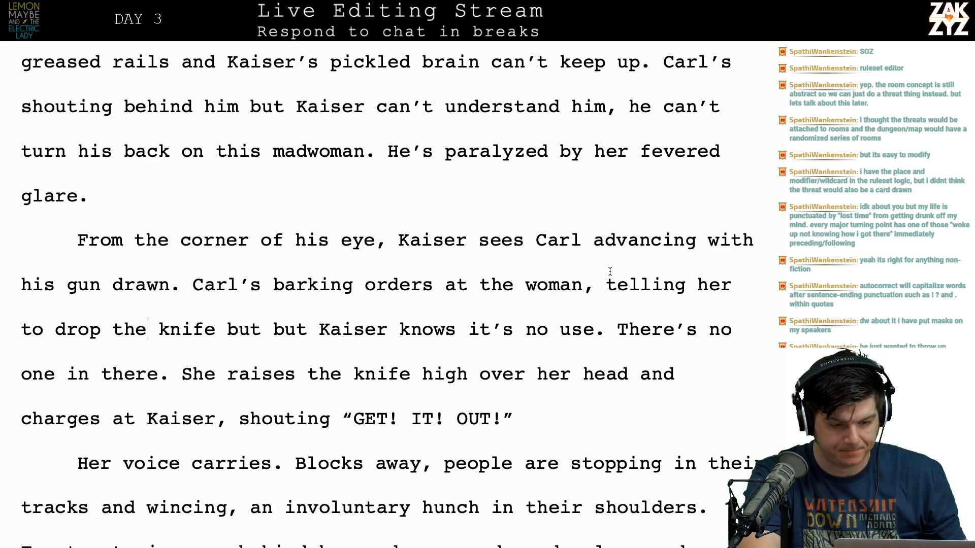
type("dem")
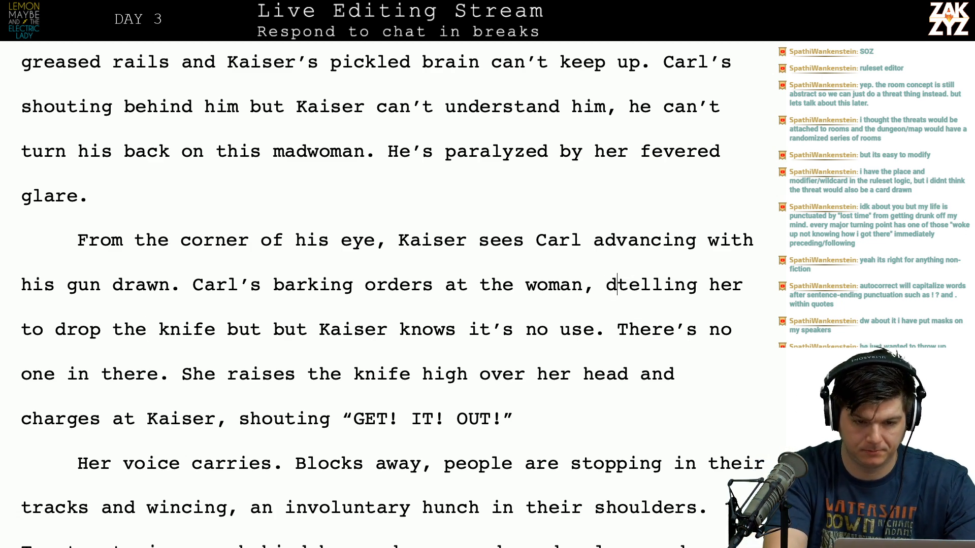
key("BackSpace")
key("BackSpace")
key("BackSpace")
type("carri")
key("BackSpace")
key("BackSpace")
key("BackSpace")
type("begging her")
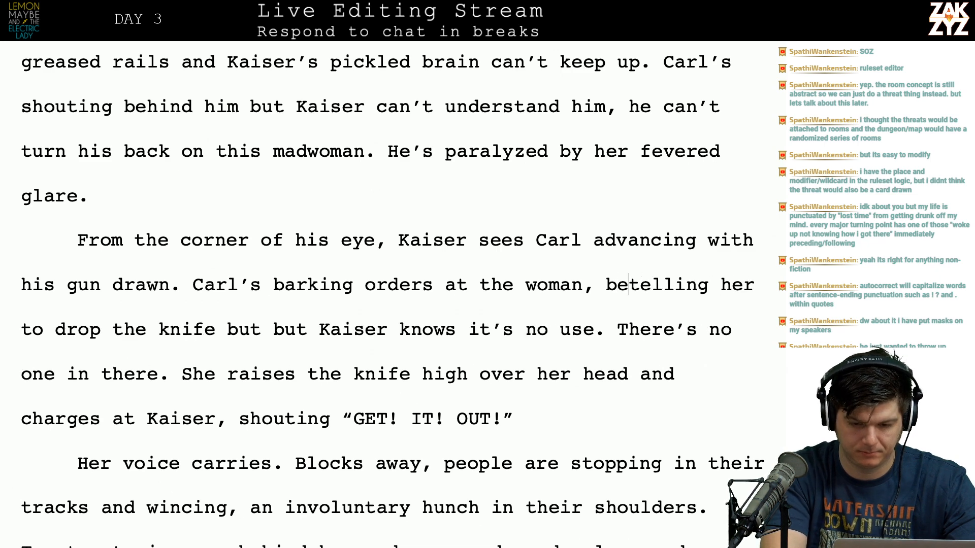
Delete the redundant words "telling her" so the phrase reads "begging her to drop the knife".
key("shift+Right")
key("shift+Right")
key("shift+Right")
key("shift+Right")
key("shift+Right")
key("shift+Right")
key("shift+Right")
key("shift+Right")
key("shift+Right")
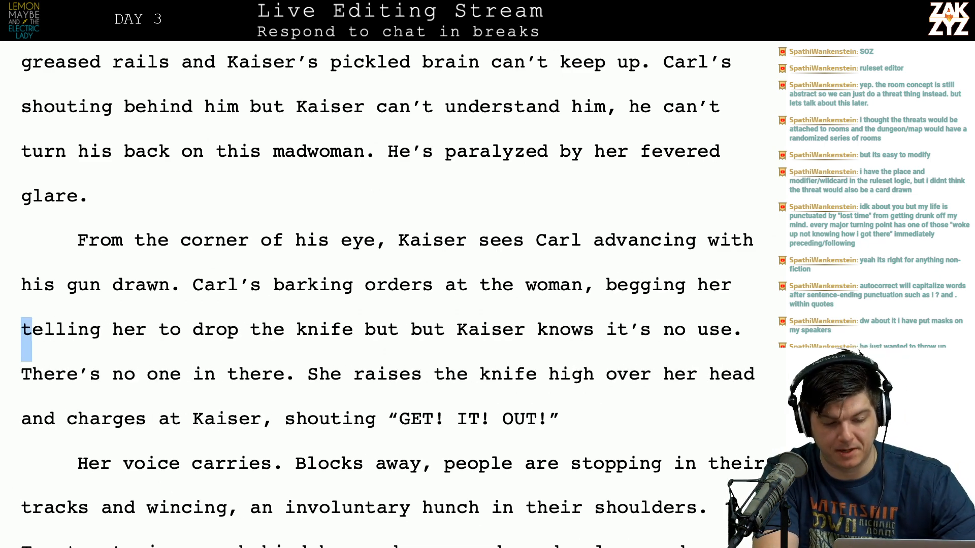
key("shift+Right")
key("shift+Right")
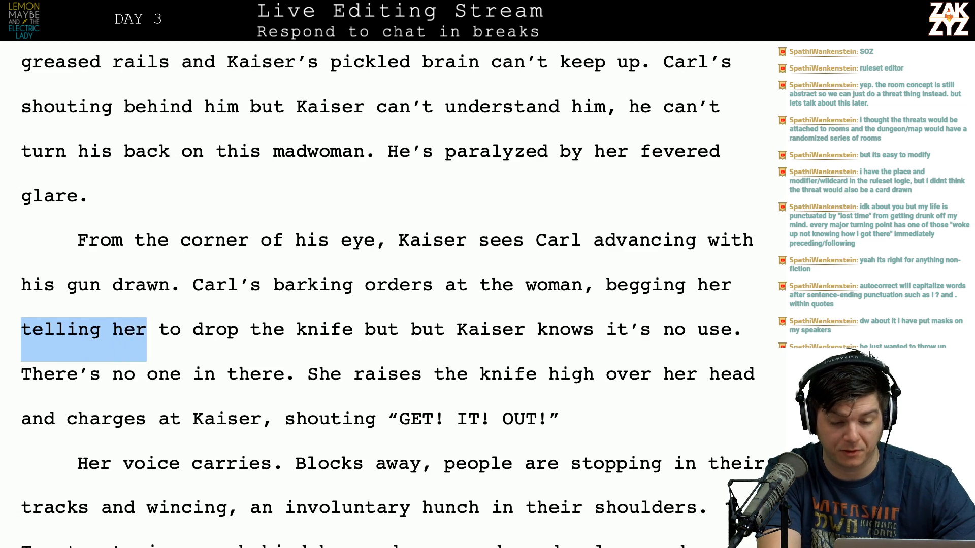
key("shift+Right")
key("Delete")
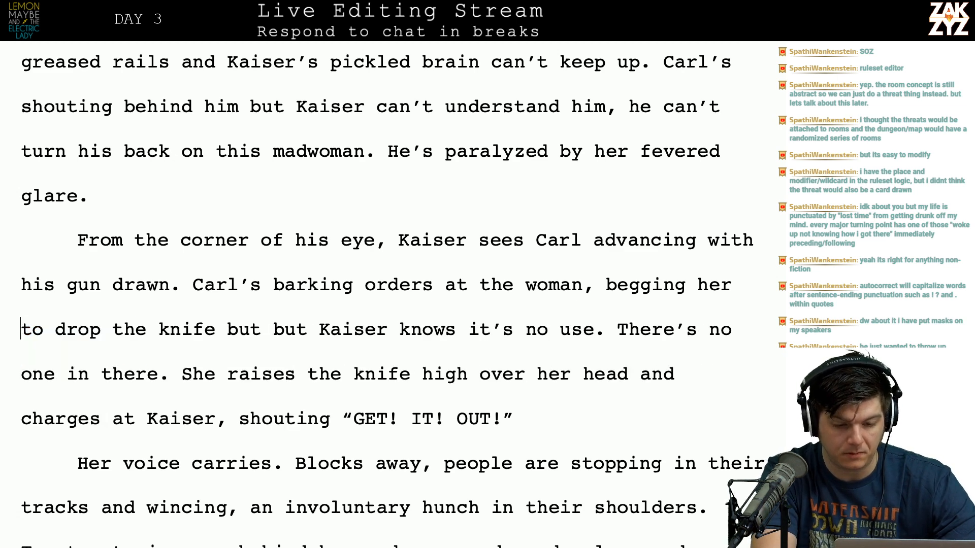
Insert "already" before "knows it's no use" in the paragraph starting "From the corner of his eye".
scroll(387, 296, "down", 1)
left_click(408, 319)
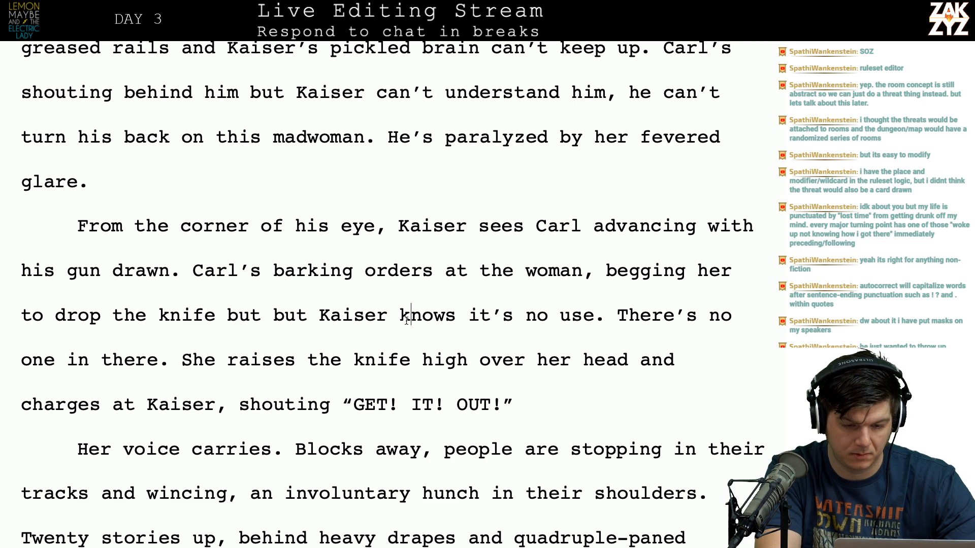
key("Left")
type("a;re")
key("BackSpace")
key("BackSpace")
key("BackSpace")
type("lready")
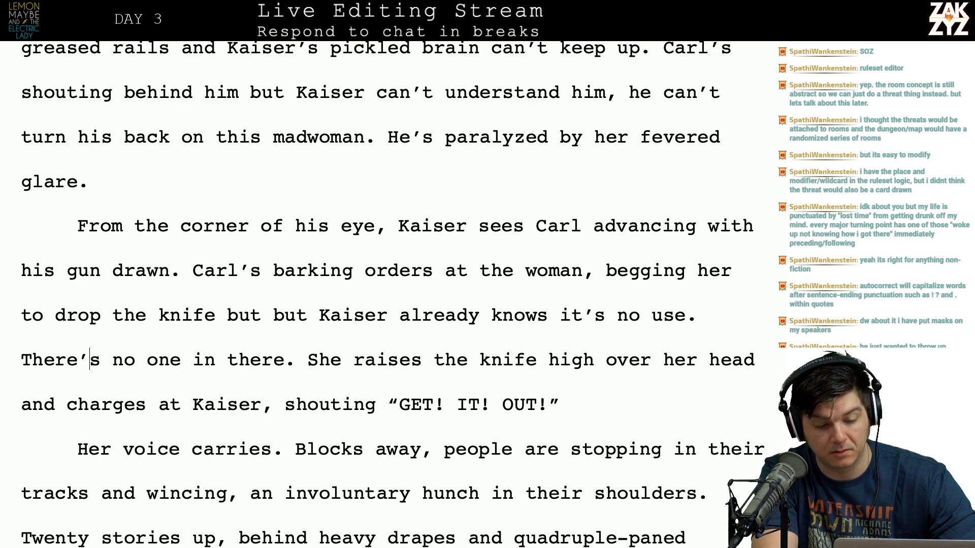
Replace "She" with "The madwoman" before "raises the knife high over her head".
key("Right")
key("Right")
key("Right")
key("Right")
key("Right")
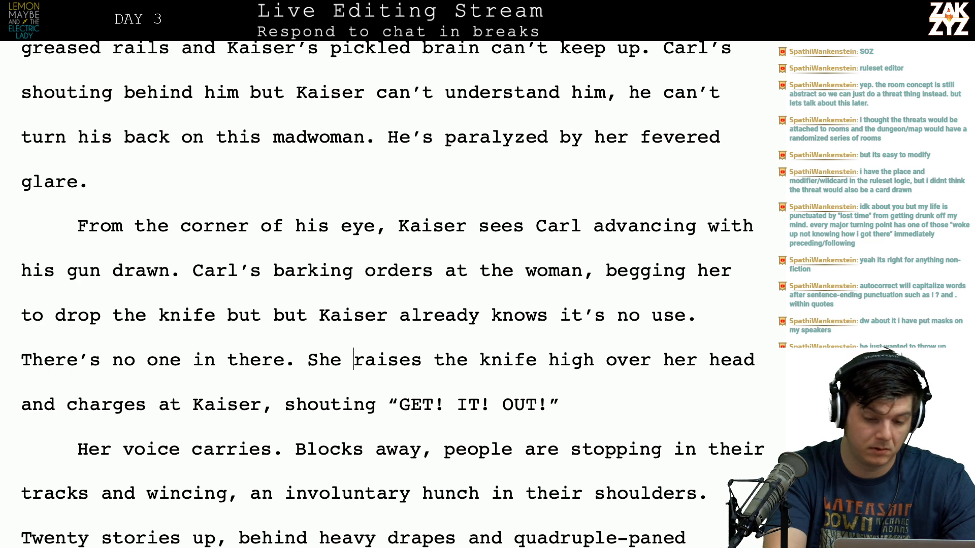
key("BackSpace")
key("BackSpace")
key("BackSpace")
type("The madwoman")
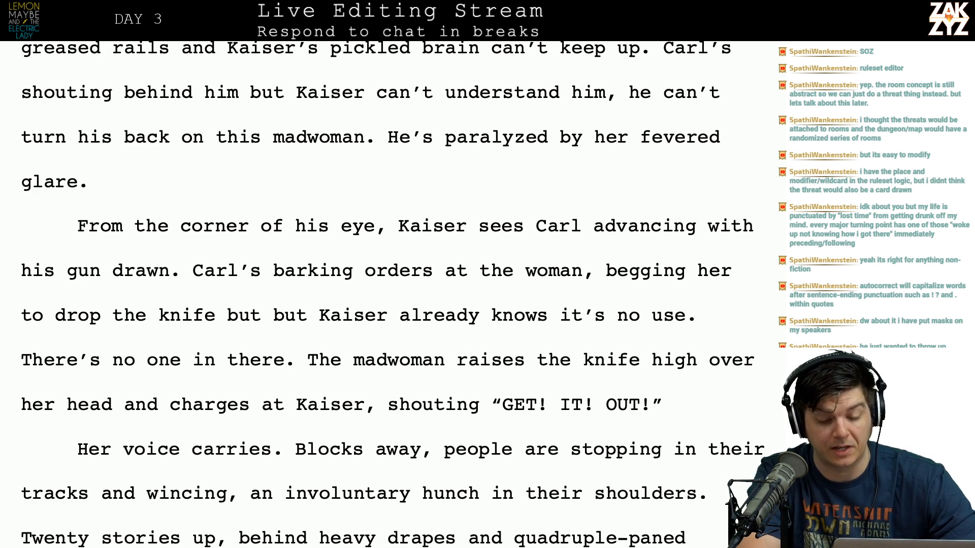
Change "The madwoman raises" back to "She raises" in the sentence about the knife high over her head.
key("Down")
key("Down")
key("Down")
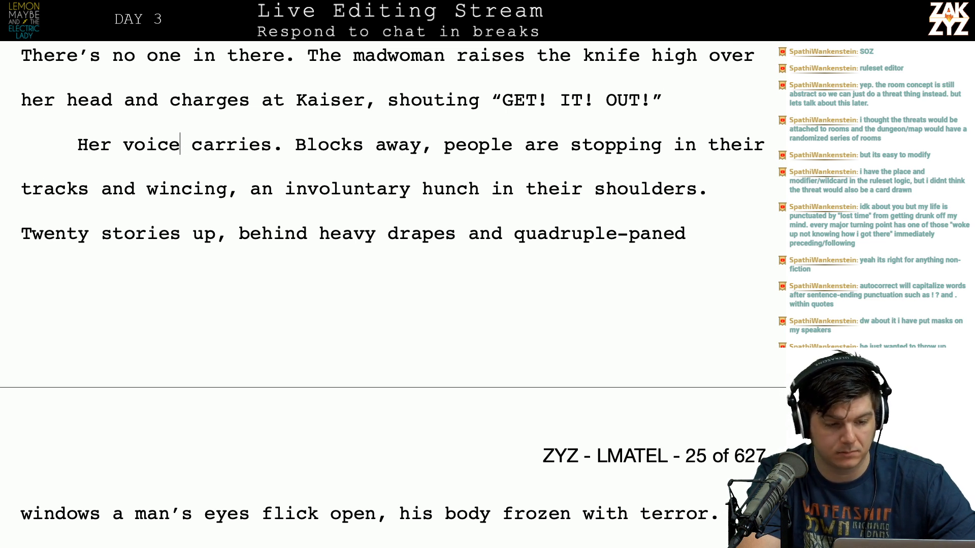
key("Up")
key("Up")
key("Up")
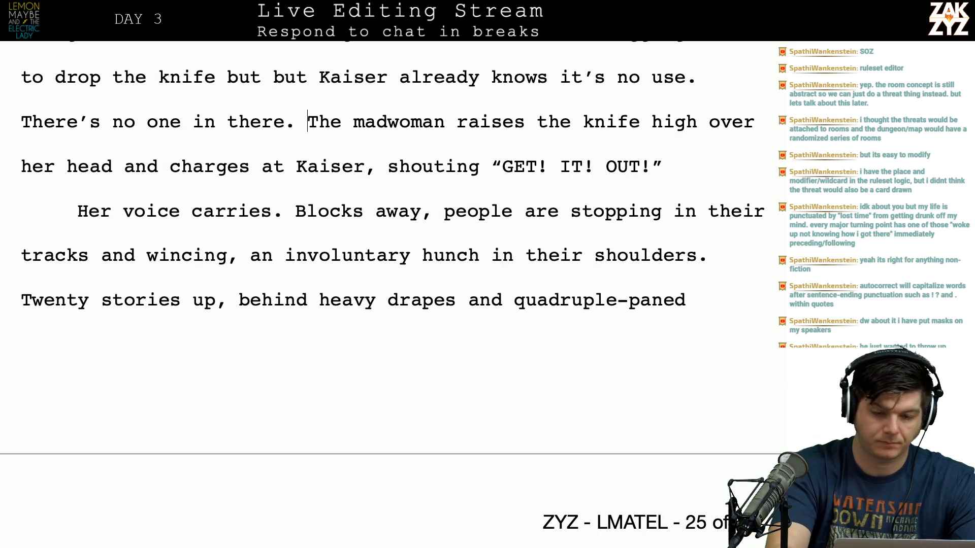
type("She raises")
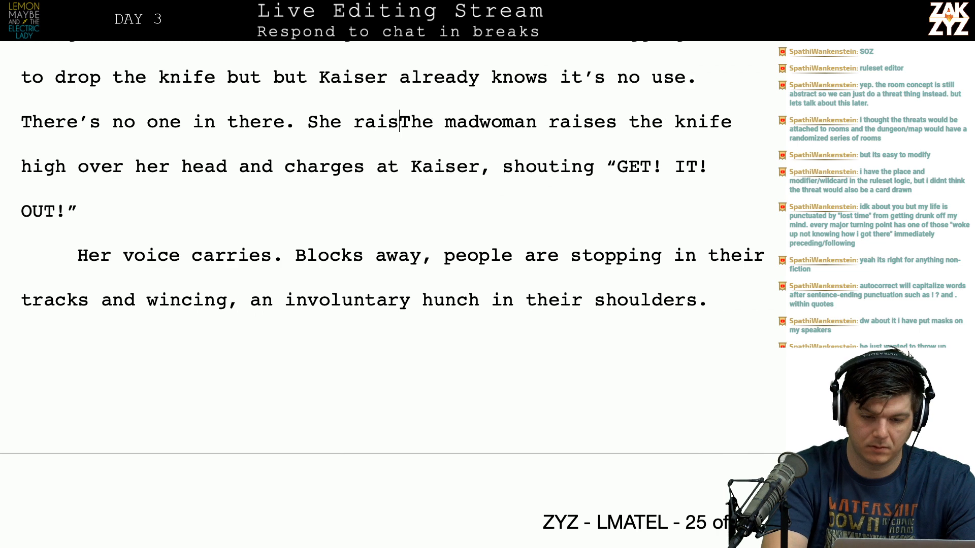
key("shift+Right")
key("shift+Right")
key("shift+Right")
key("shift+Right")
key("shift+Right")
key("shift+Right")
key("shift+Right")
key("shift+Right")
key("shift+Right")
key("shift+Right")
key("shift+Right")
key("shift+Right")
key("shift+Right")
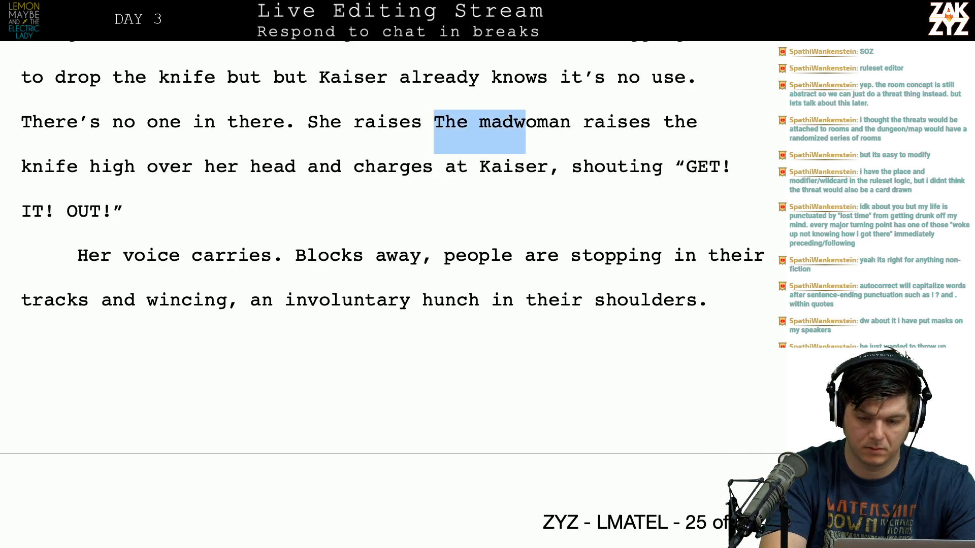
key("shift+Right")
key("shift+Right")
key("shift+Right")
key("shift+Right")
key("shift+Right")
key("shift+Right")
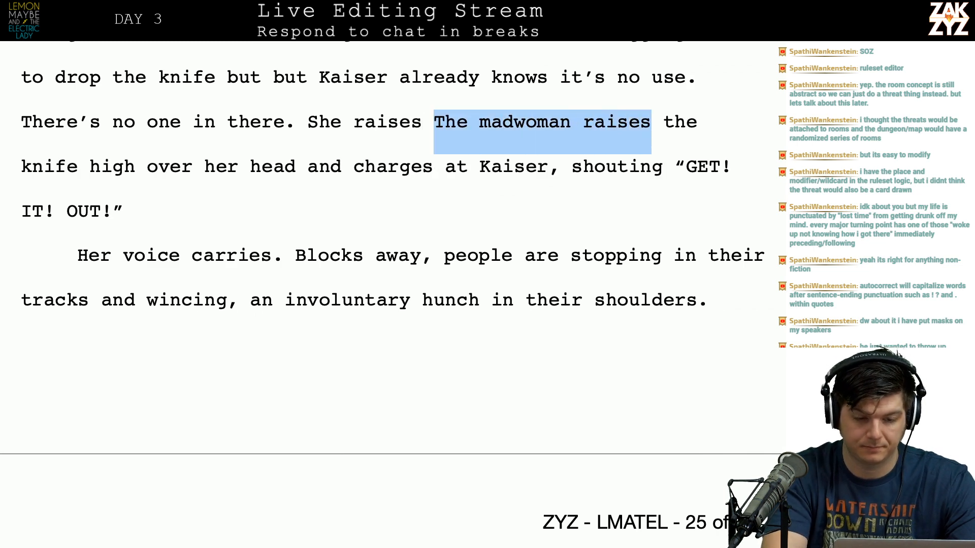
key("BackSpace")
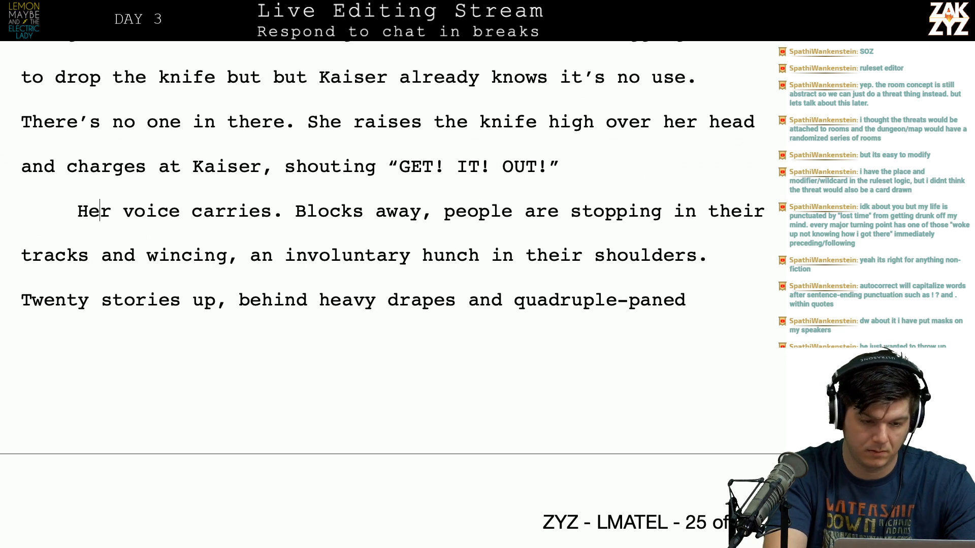
Replace "Her" with "The madwoman's" before "voice carries" at the start of the next paragraph.
type("Her")
key("BackSpace")
key("BackSpace")
key("BackSpace")
type("The mad")
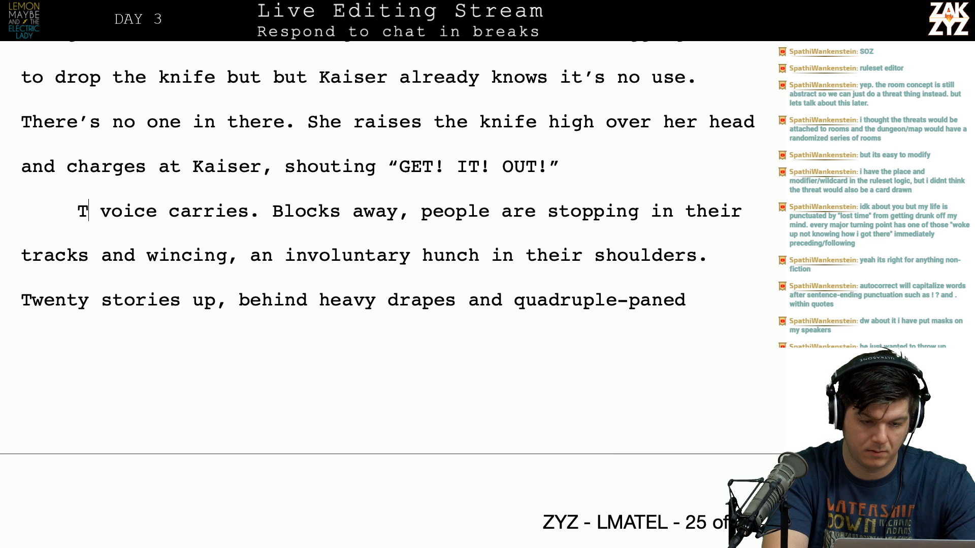
type("woman's")
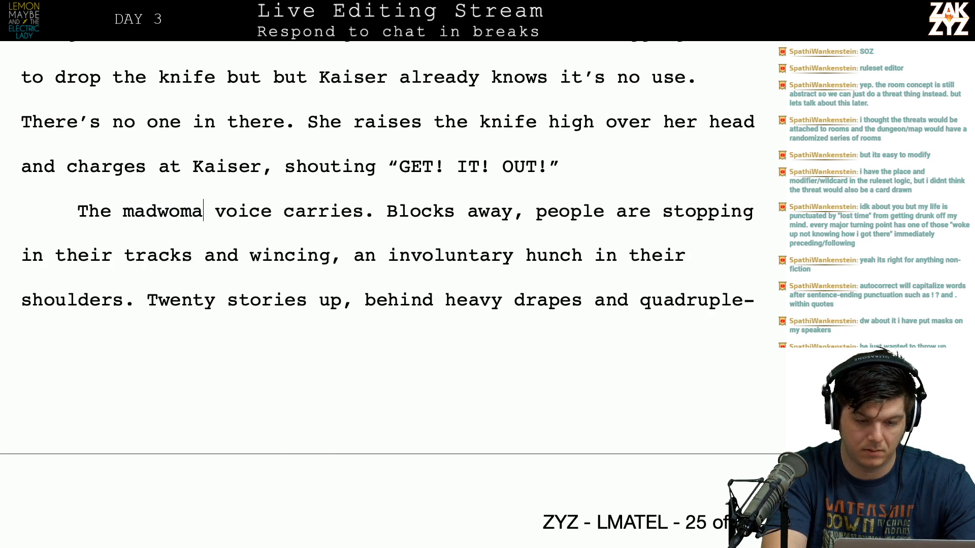
key("Right")
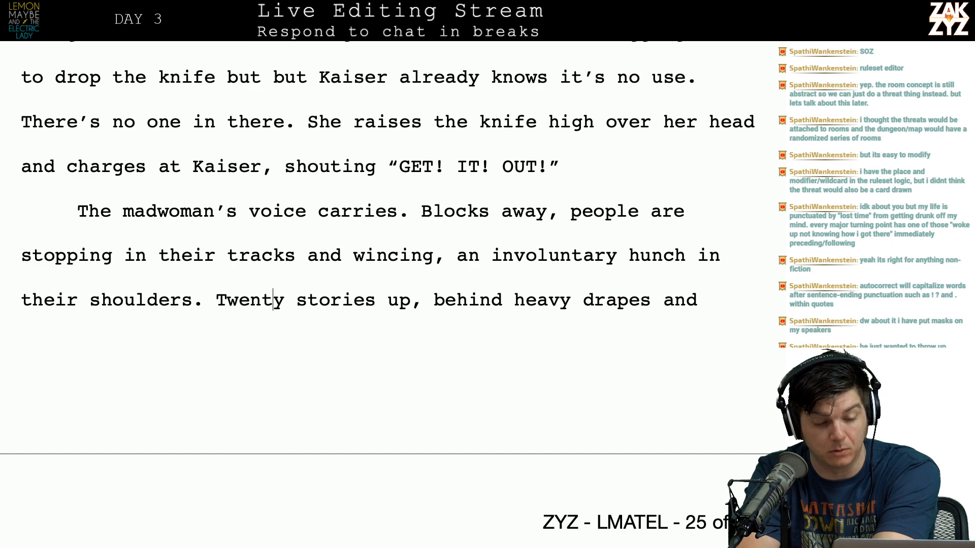
Insert "from the street" after "Twenty stories up" in the paragraph starting "The madwoman's voice carries".
key("Down")
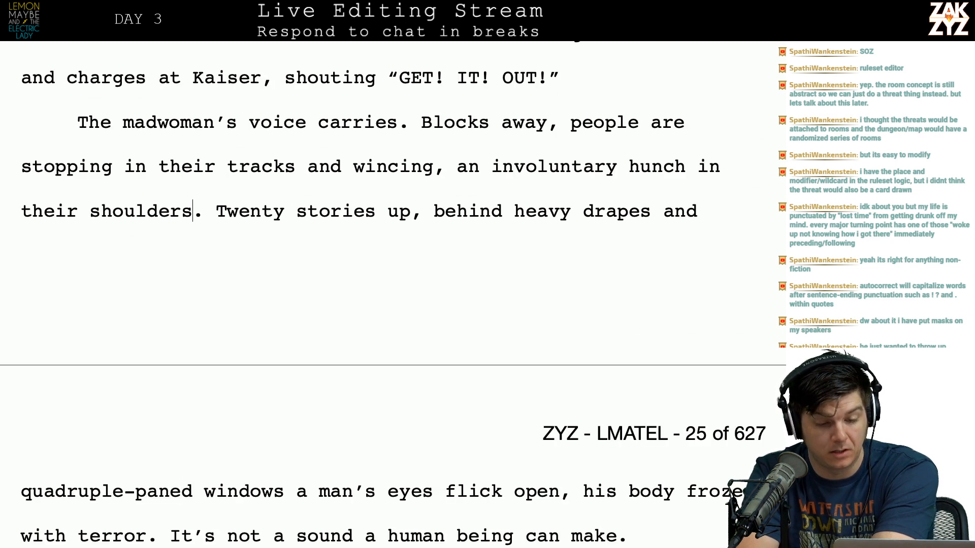
key("Right")
key("Right")
key("Right")
key("Right")
key("Right")
key("Right")
key("Right")
key("Right")
key("Right")
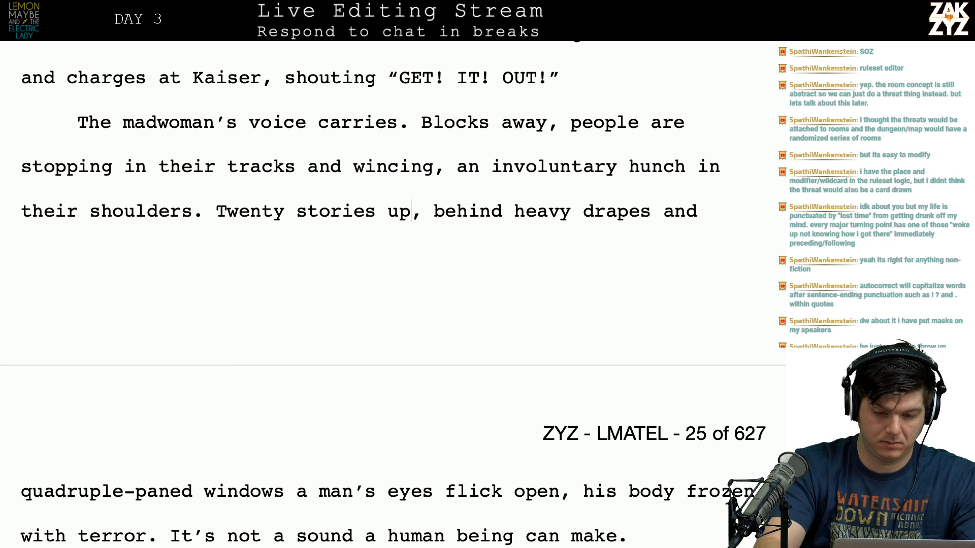
type("from the strr")
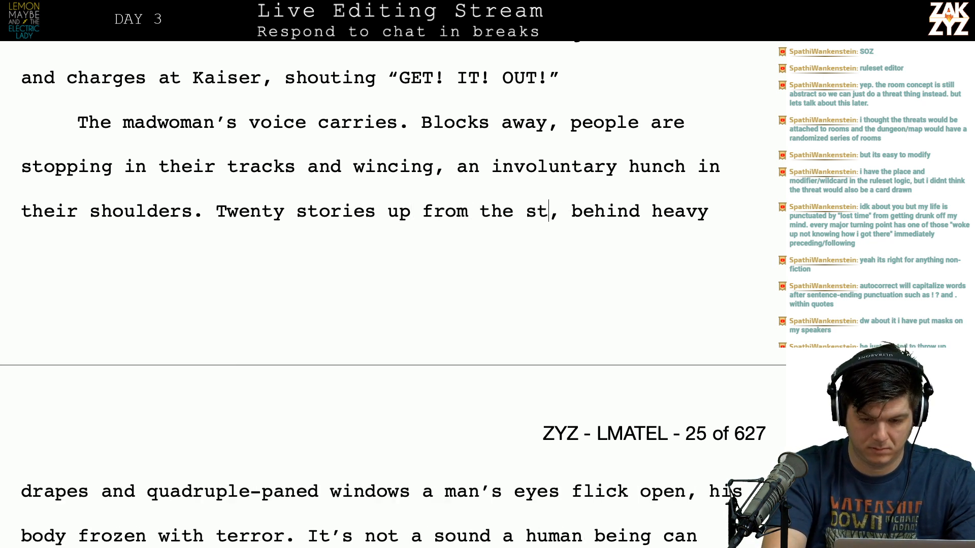
type("ee")
key("BackSpace")
key("BackSpace")
key("BackSpace")
type("e")
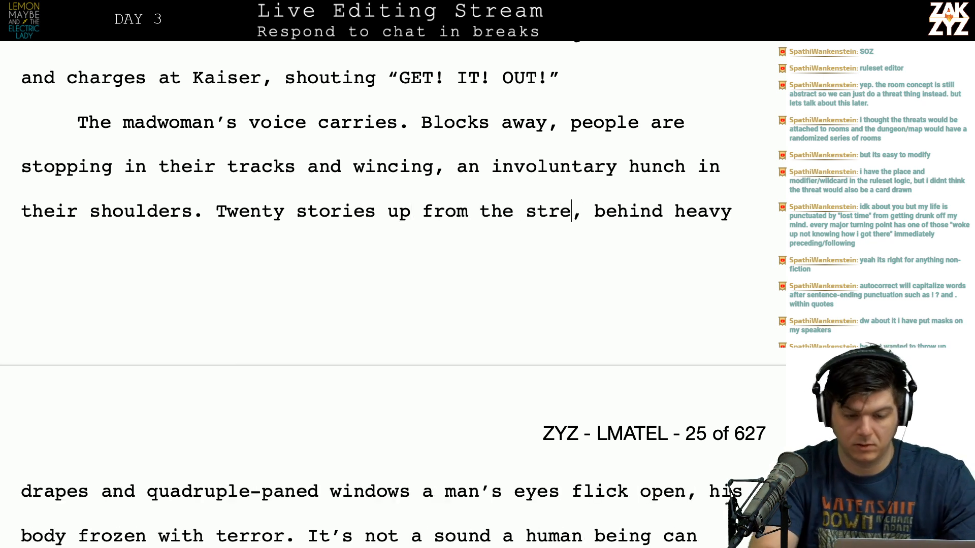
type("et")
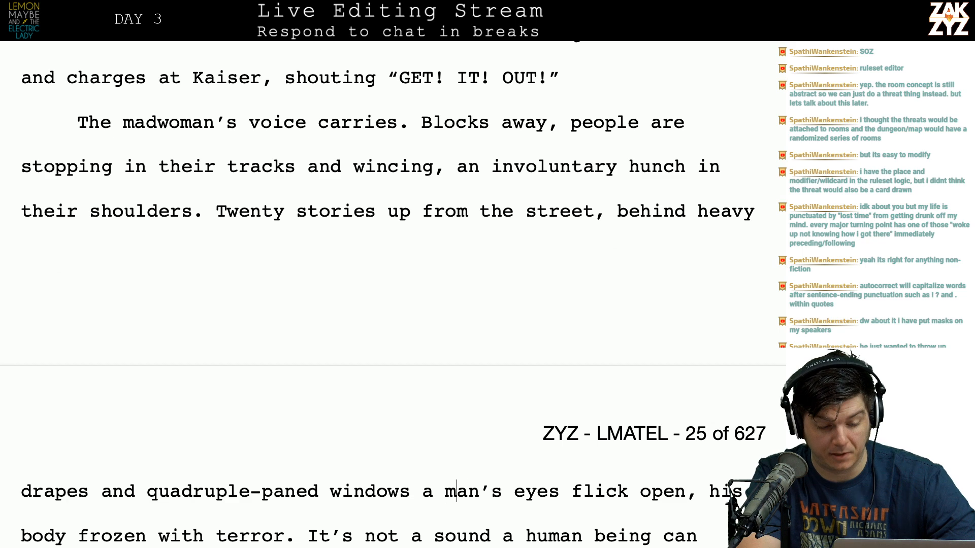
Add the words "Cars are slamming their brakes," before the sentence starting "Twenty stories up".
left_click(548, 536)
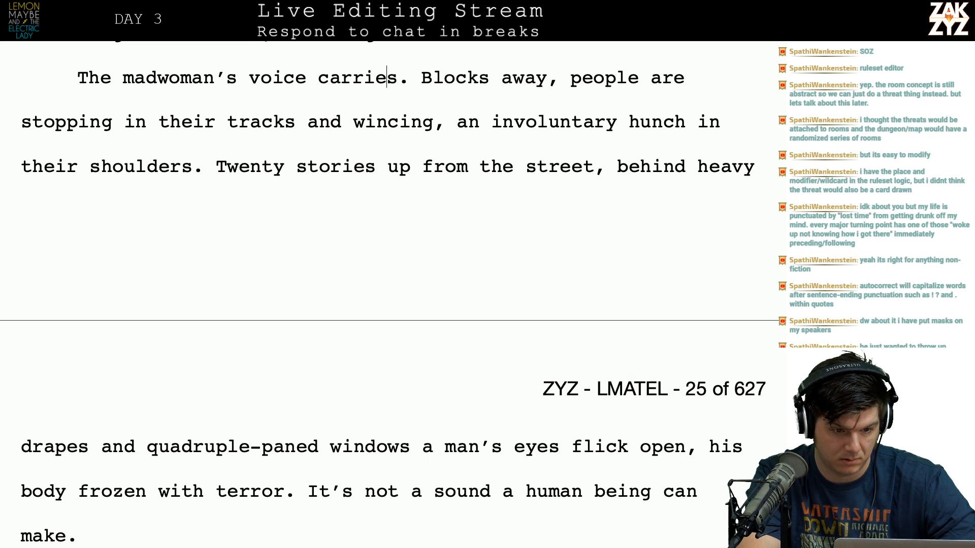
key("Left")
key("Left")
key("Left")
key("Left")
key("Left")
key("Left")
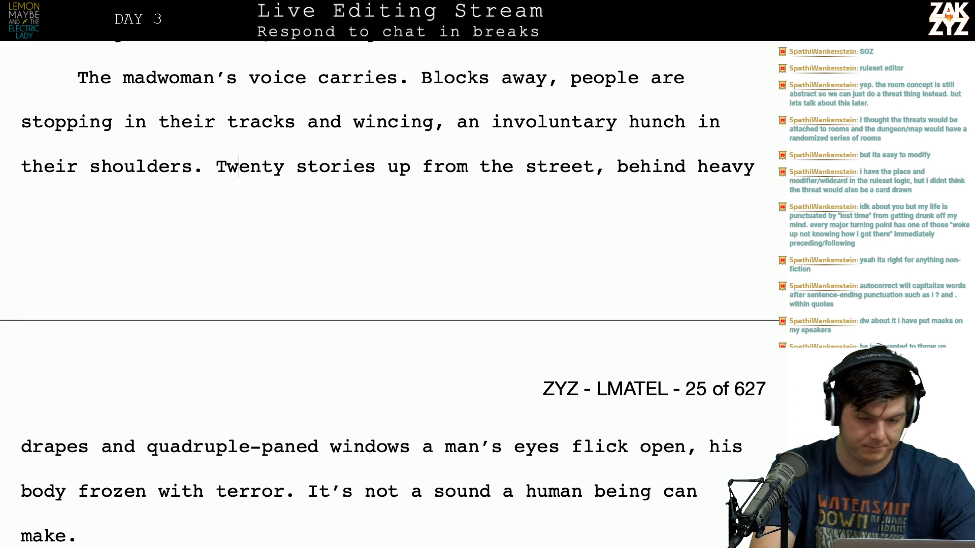
key("Down")
key("Left")
key("Left")
key("Left")
type("Cars are sl")
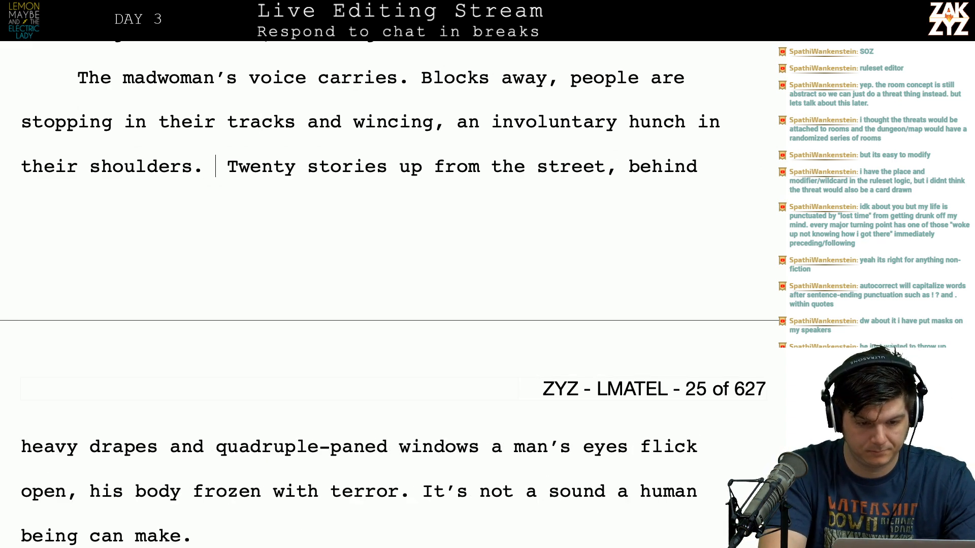
type("amming their brea")
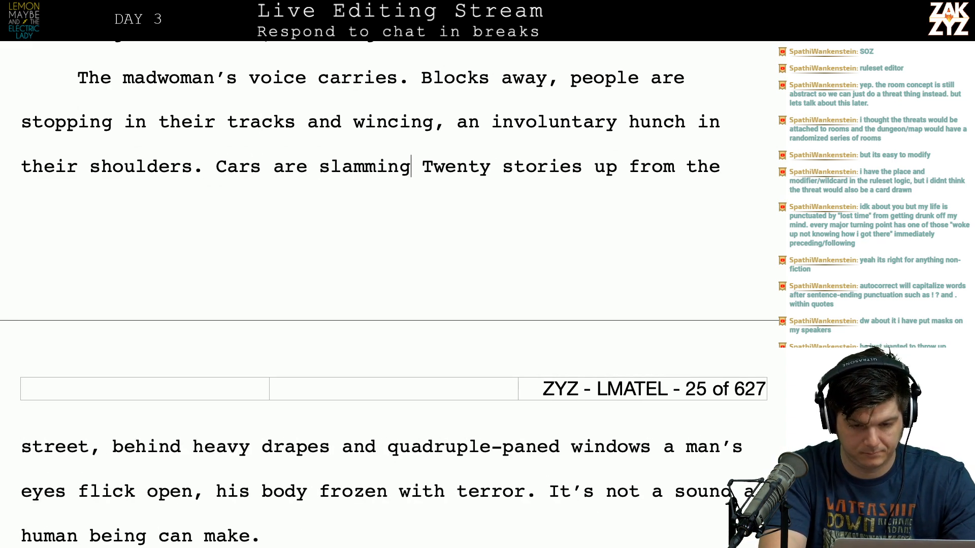
key("BackSpace")
type("akes,")
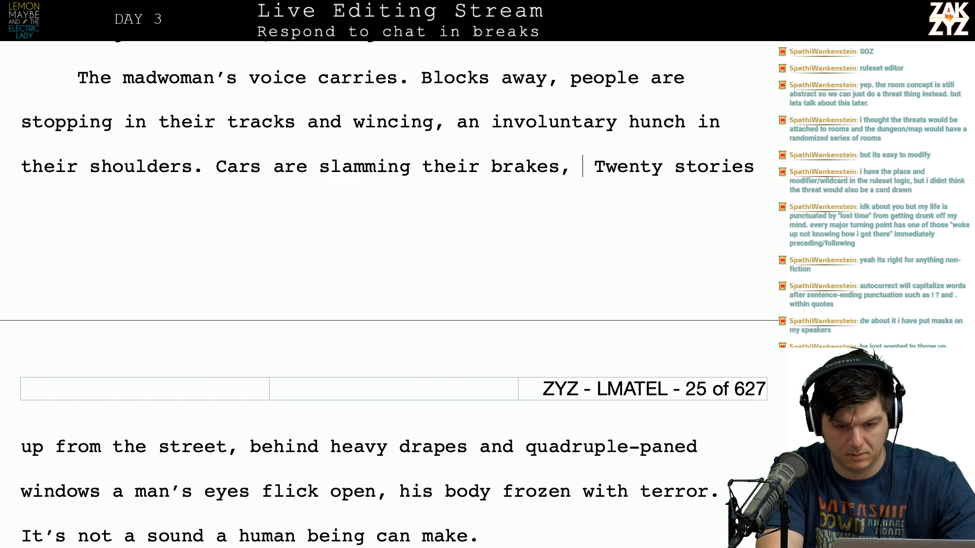
Try ending the sentence about the slamming cars with "everything stops", and remove that wording again.
type("everything stop")
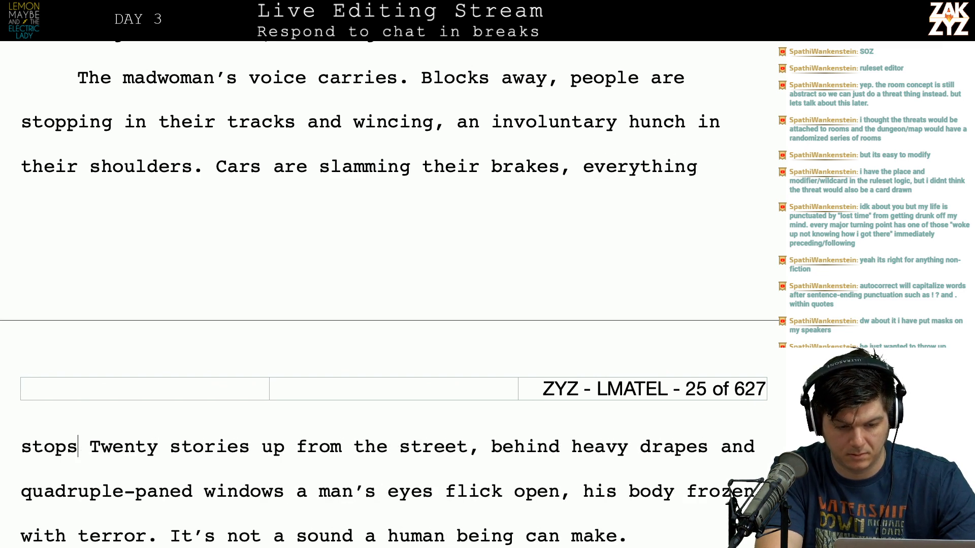
type("s.")
key("BackSpace")
key("BackSpace")
key("BackSpace")
key("BackSpace")
key("BackSpace")
key("BackSpace")
key("BackSpace")
key("BackSpace")
key("BackSpace")
key("BackSpace")
key("BackSpace")
key("BackSpace")
key("BackSpace")
key("BackSpace")
key("BackSpace")
key("BackSpace")
Try "everything is frozen" as the ending after "slamming their brakes," and delete it.
type("verything is frozen")
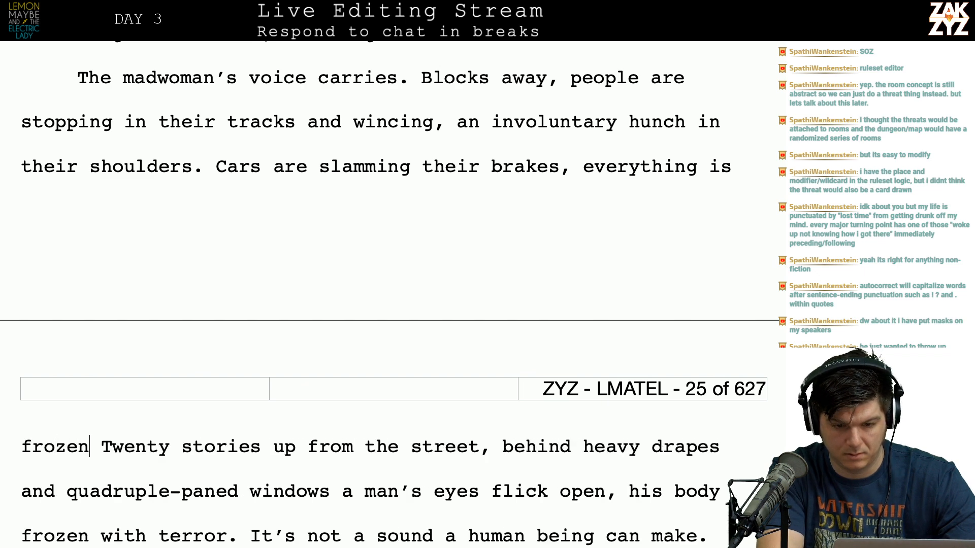
key("BackSpace")
key("BackSpace")
key("BackSpace")
key("BackSpace")
key("BackSpace")
key("BackSpace")
key("BackSpace")
key("BackSpace")
key("BackSpace")
key("BackSpace")
key("BackSpace")
key("BackSpace")
key("BackSpace")
key("BackSpace")
key("BackSpace")
key("BackSpace")
key("BackSpace")
key("BackSpace")
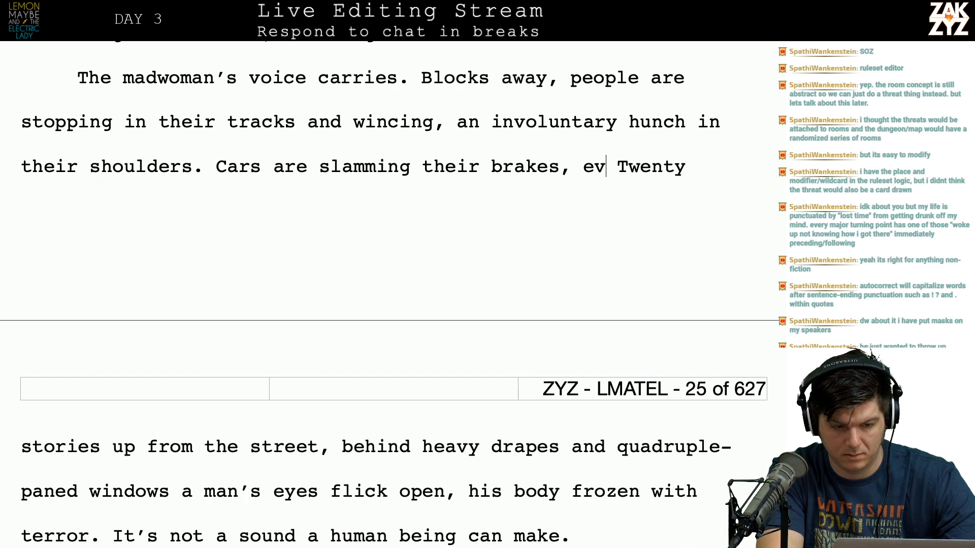
key("BackSpace")
key("BackSpace")
Complete the sentence after "slamming their brakes," with "everyone is turning towards the sound.".
type("everyth")
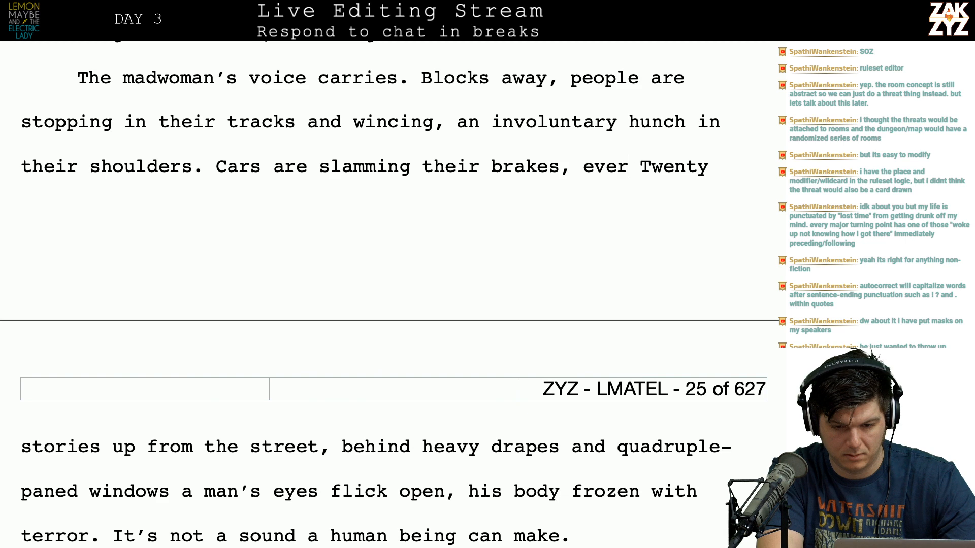
key("space")
key("BackSpace")
key("BackSpace")
key("BackSpace")
type("ony")
key("BackSpace")
type("e is t")
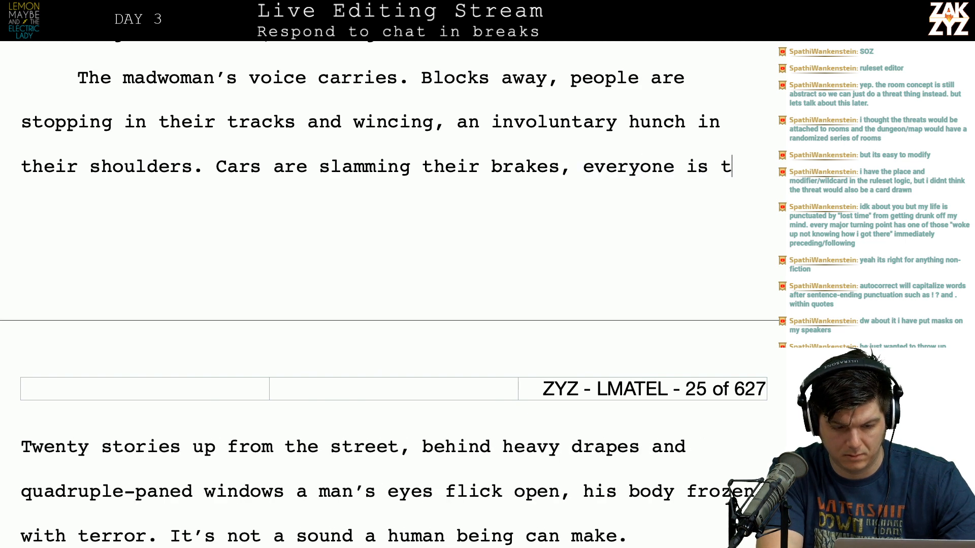
type("urning towars")
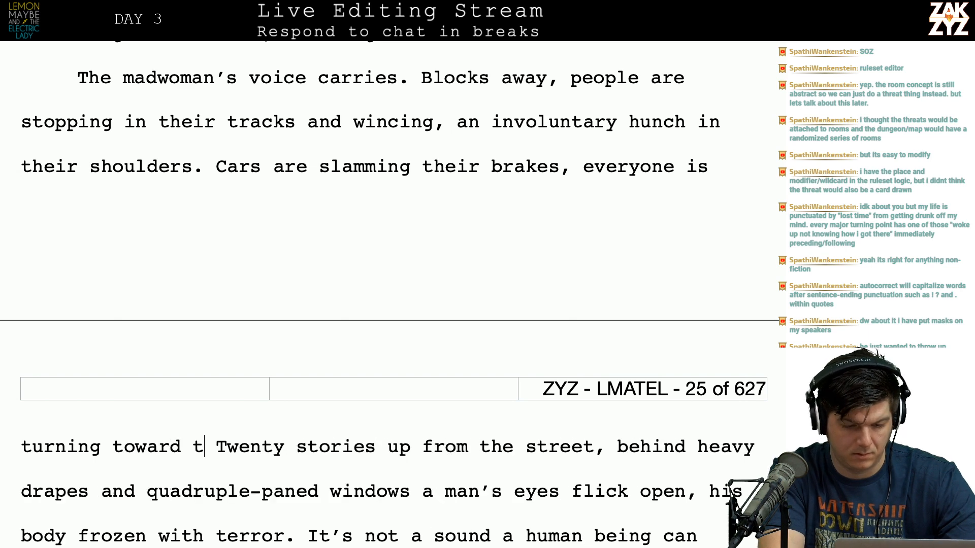
key("BackSpace")
key("BackSpace")
type("ds the sound")
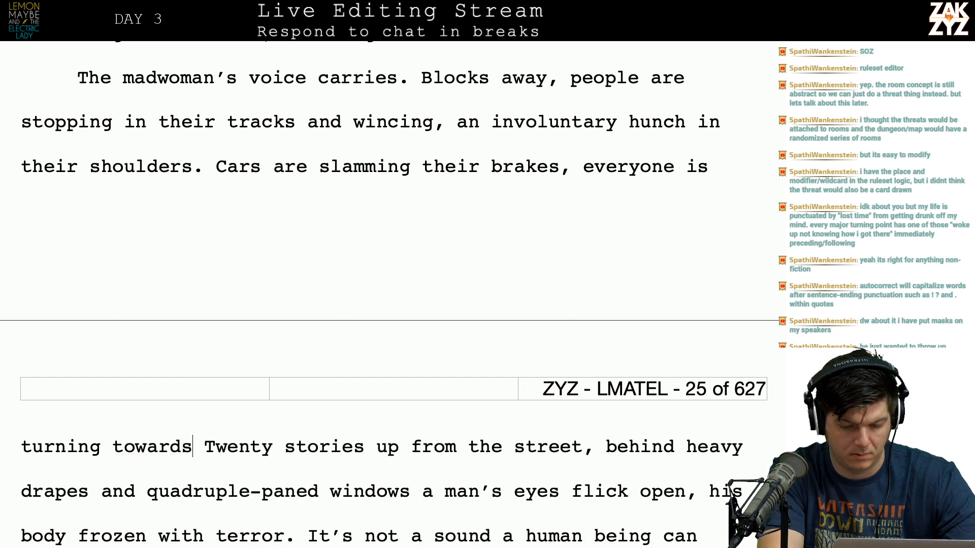
type(".")
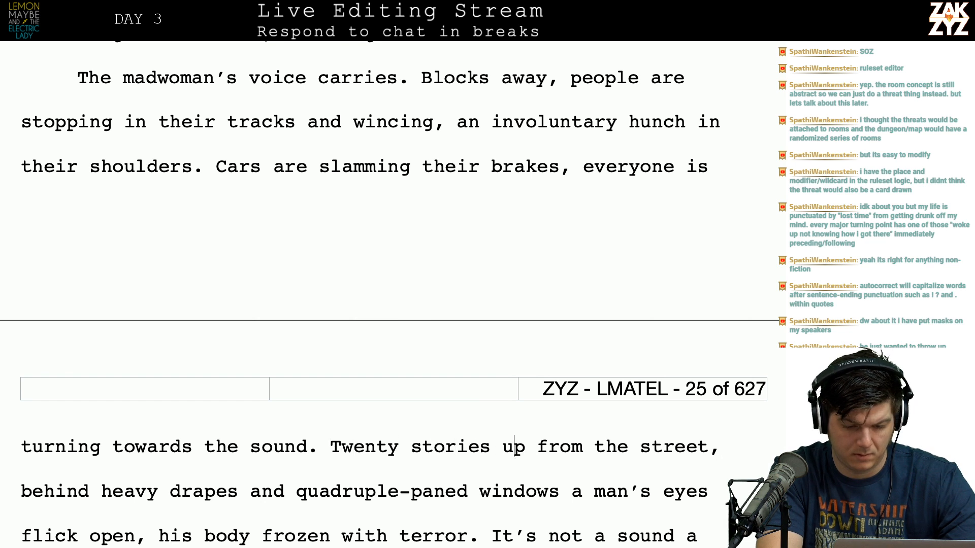
Delete "from the street" so the sentence begins "Twenty stories up, behind heavy drapes".
key("shift+Right")
key("shift+Right")
key("shift+Right")
key("shift+Right")
key("shift+Right")
key("shift+Right")
key("shift+Right")
key("shift+Right")
key("shift+Right")
key("shift+Right")
key("shift+Right")
key("shift+Right")
key("shift+Right")
key("shift+Right")
key("shift+Right")
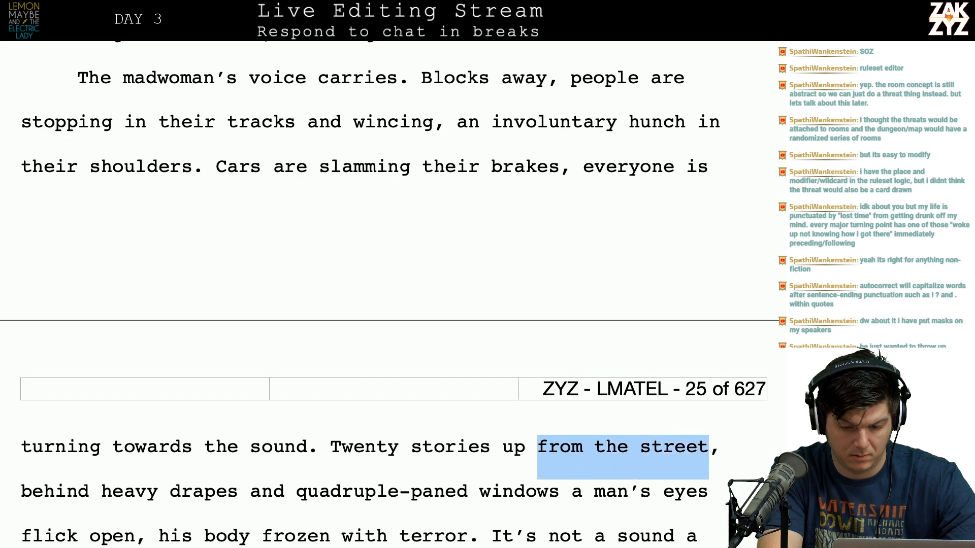
key("BackSpace")
Reword the clause after "a man's eyes flick open," as "his body rigid with terror." and delete the old "his body frozen with terror.".
key("ctrl+End")
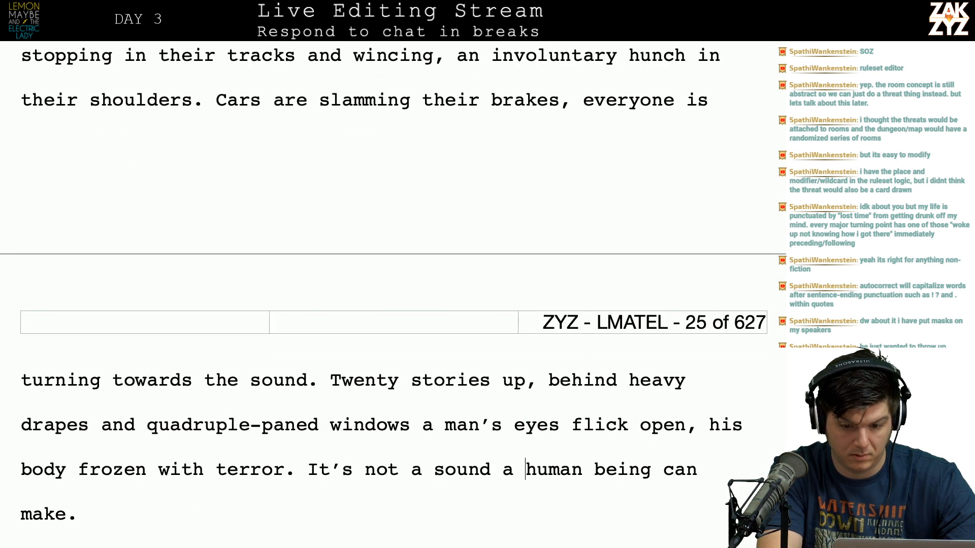
left_click(514, 424)
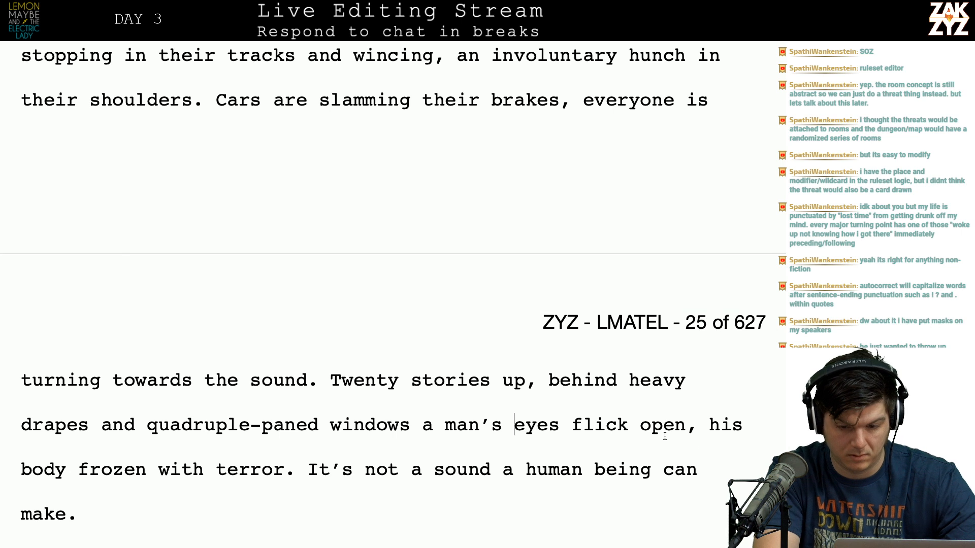
type("his body ")
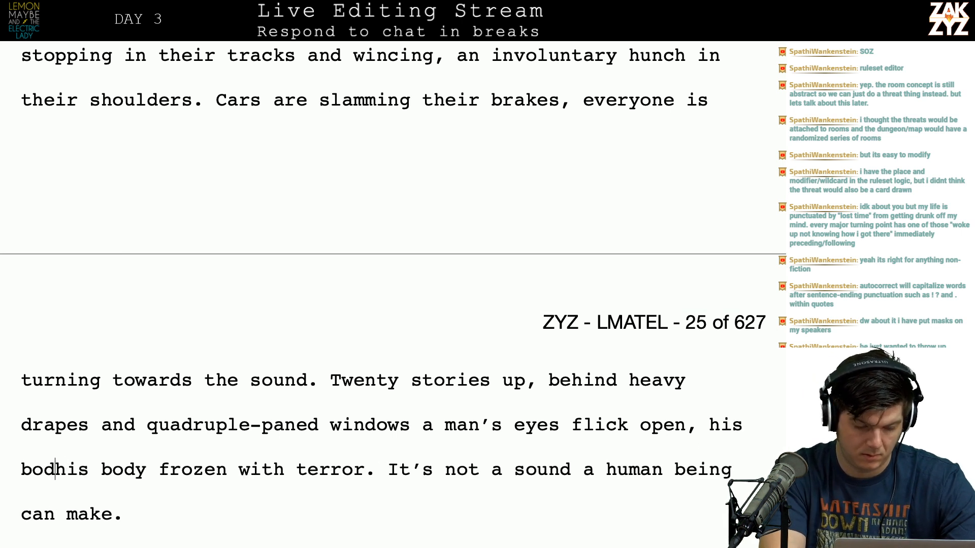
type("rigid with")
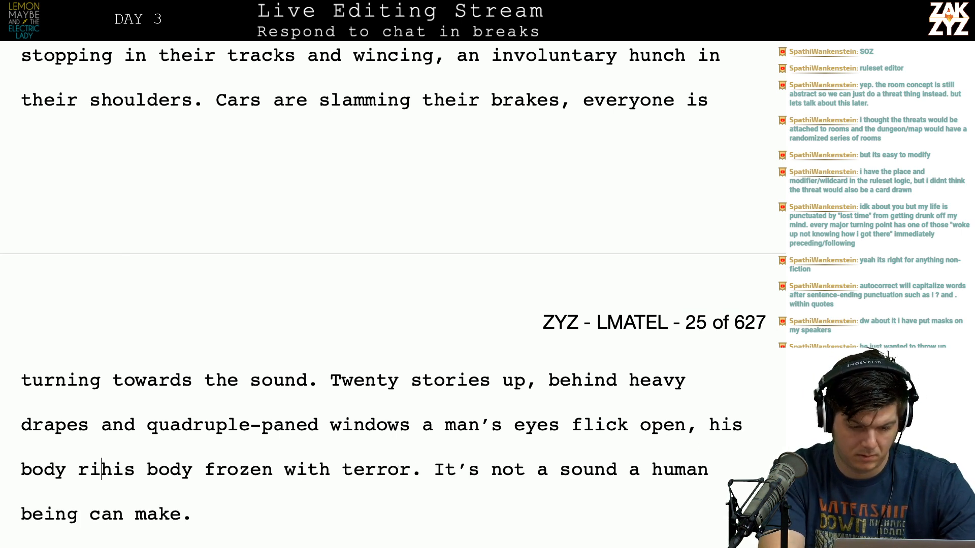
type(" terror.")
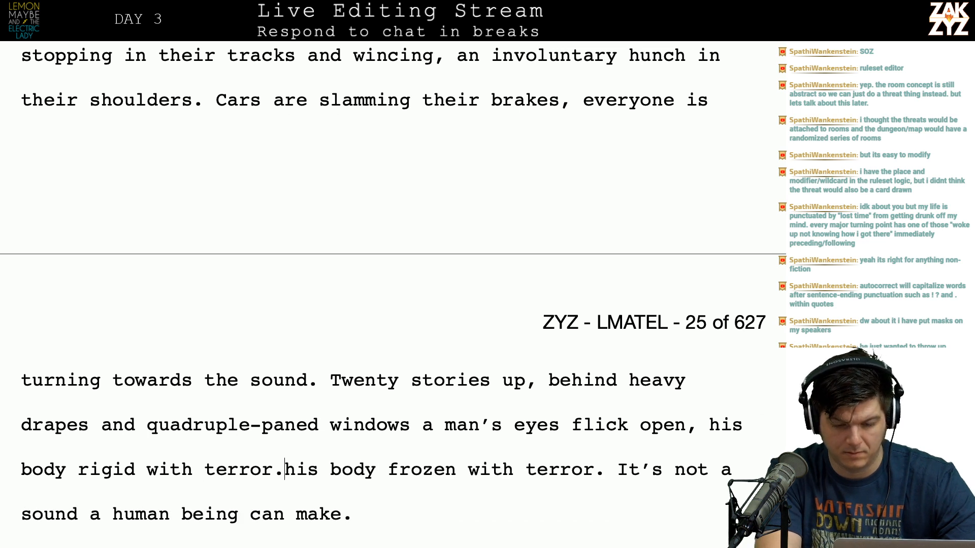
key("shift+Right")
key("shift+Right")
key("shift+Right")
key("shift+Right")
key("shift+Right")
key("shift+Right")
key("shift+Right")
key("shift+Right")
key("shift+Right")
key("shift+Right")
key("shift+Right")
key("shift+Right")
key("shift+Right")
key("shift+Right")
key("shift+Right")
key("shift+Right")
key("shift+Right")
key("shift+Right")
key("shift+Right")
key("shift+Right")
key("shift+Right")
key("shift+Right")
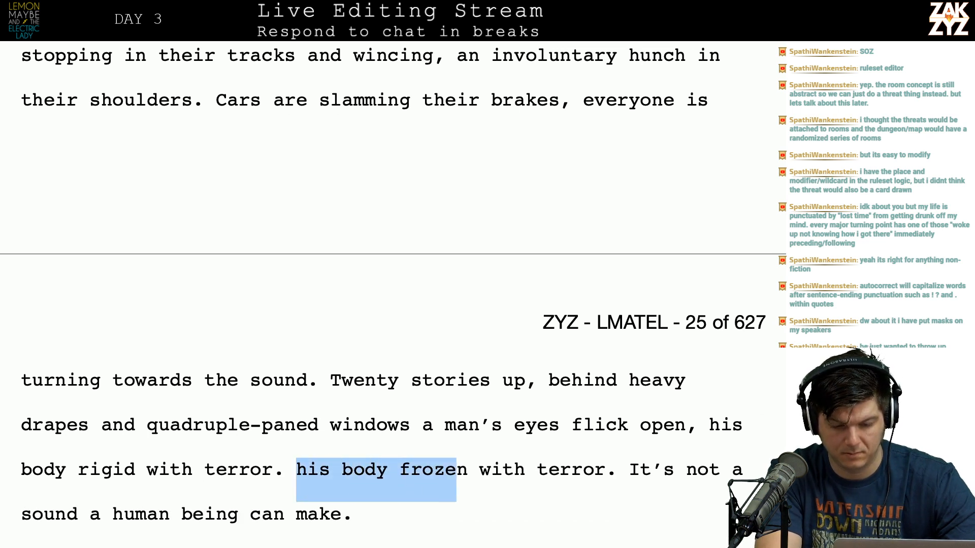
key("shift+Right")
key("shift+Right")
key("shift+Right")
key("BackSpace")
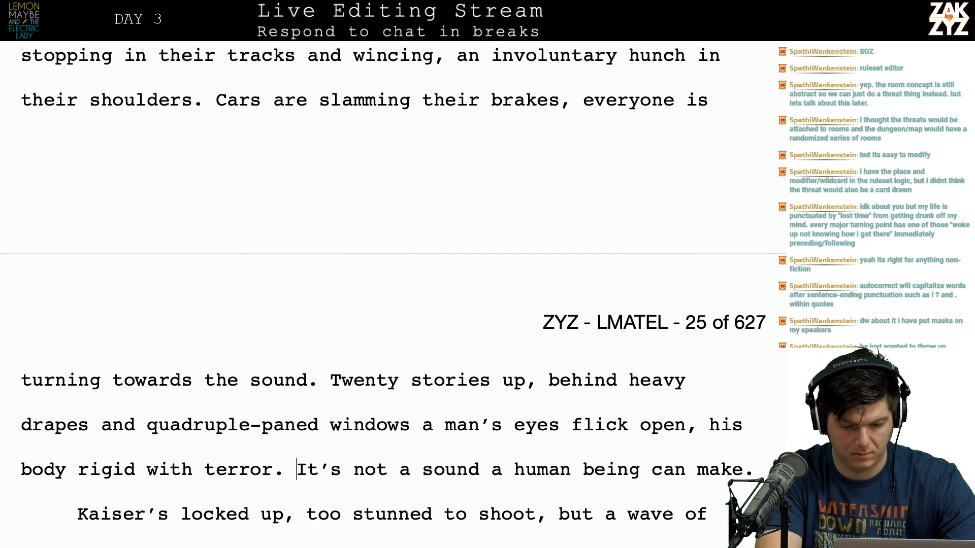
Try "The scream is" as the opening before "It's not a sound" and remove those words again.
type("The scream is")
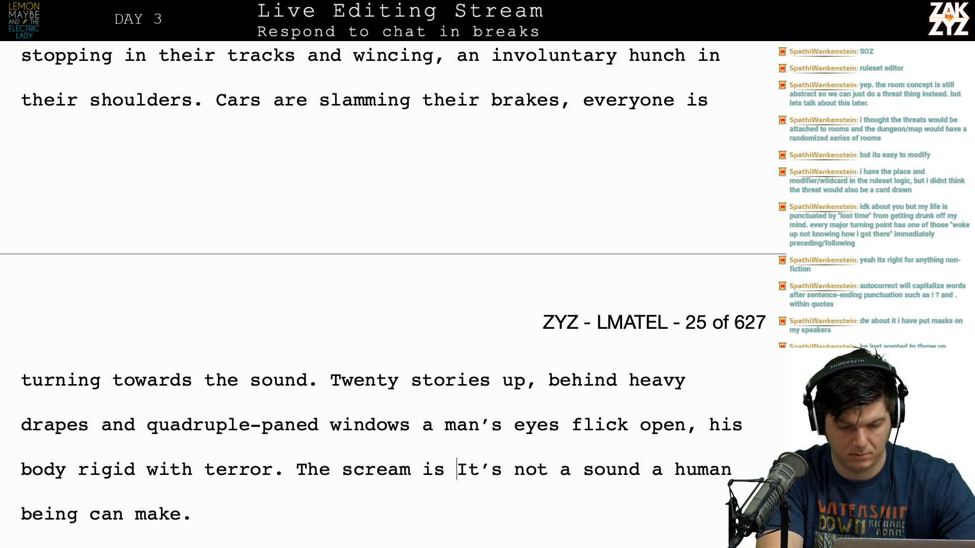
key("BackSpace")
key("BackSpace")
key("BackSpace")
key("BackSpace")
key("BackSpace")
key("BackSpace")
key("BackSpace")
key("BackSpace")
key("BackSpace")
key("BackSpace")
key("BackSpace")
key("BackSpace")
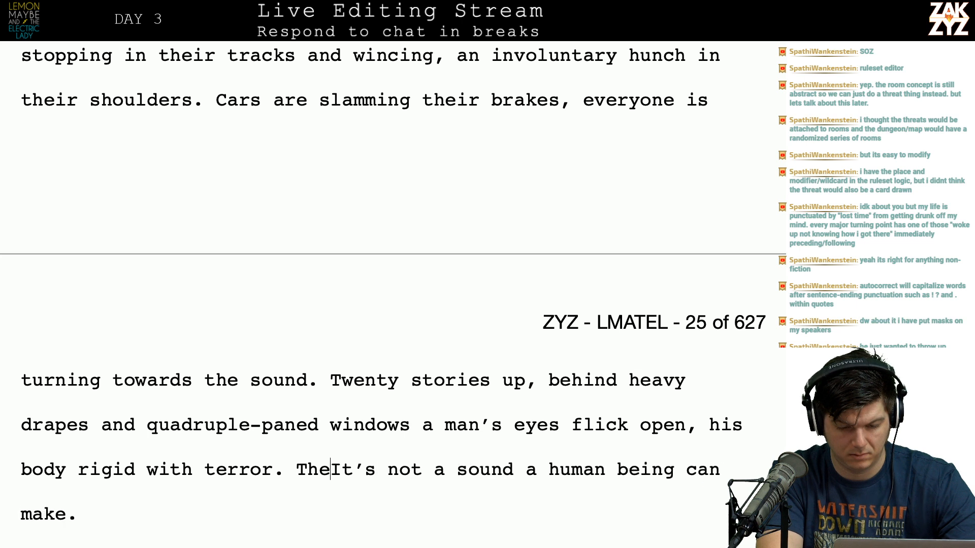
key("BackSpace")
key("BackSpace")
Change the opening "It's" so the sentence begins "Her scream is not a sound a human being can make.".
type("Her scr")
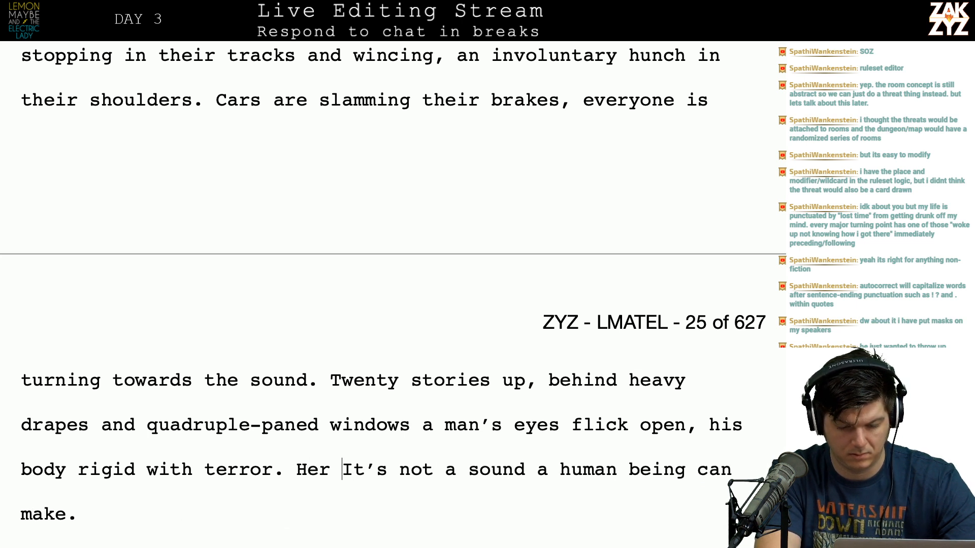
type("eam")
key("shift+Right")
key("shift+Right")
key("shift+Right")
key("shift+Right")
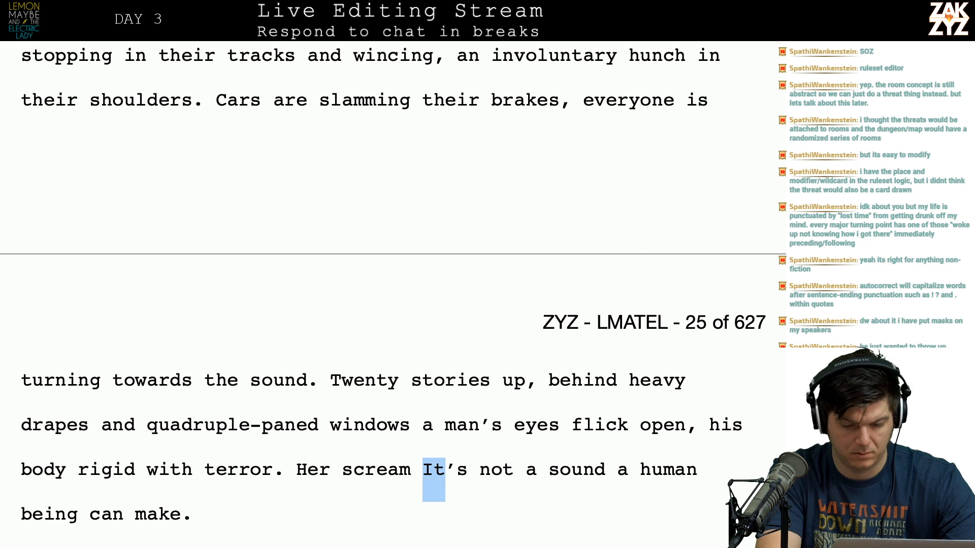
type("is")
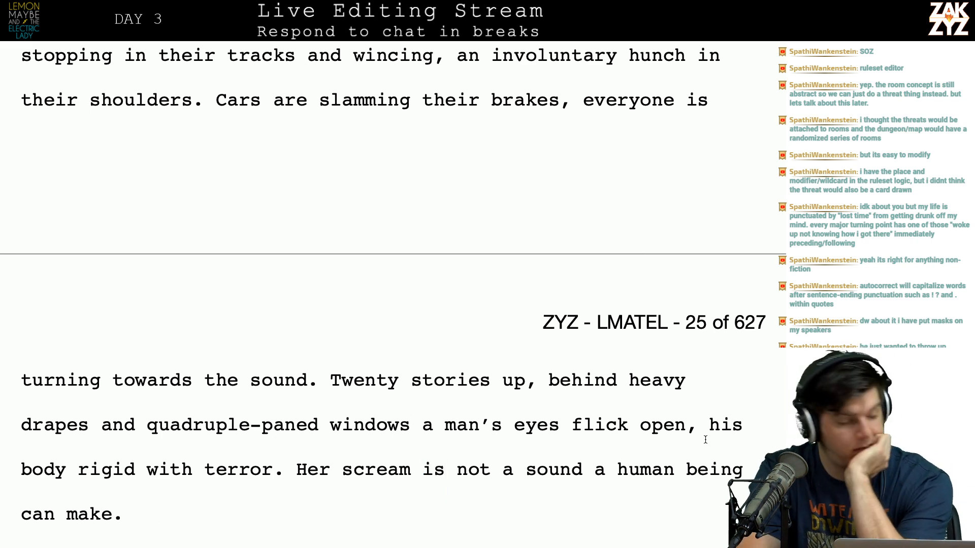
Reread the passage from "The madwoman's voice carries" through the sentence about the scream and Kaiser's reaction.
scroll(385, 254, "up", 4)
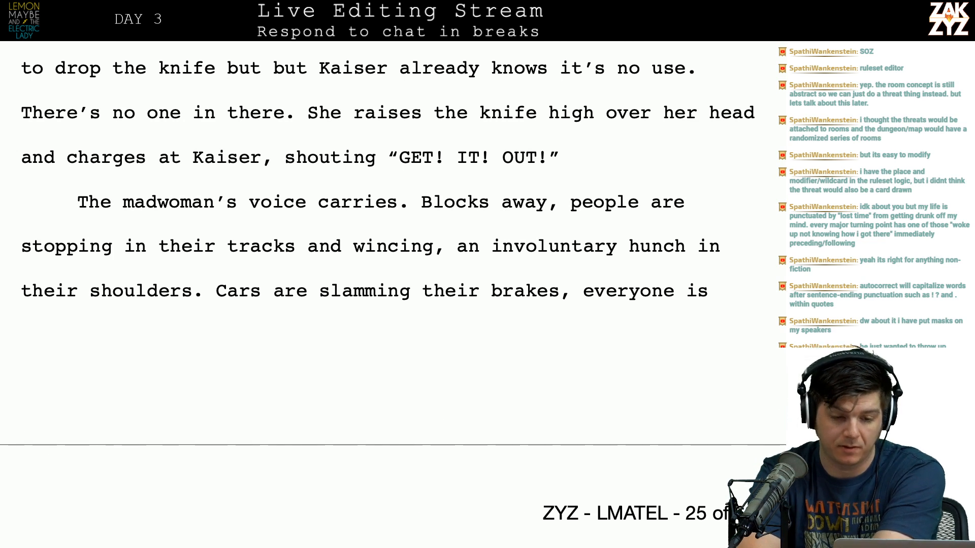
left_click(398, 215)
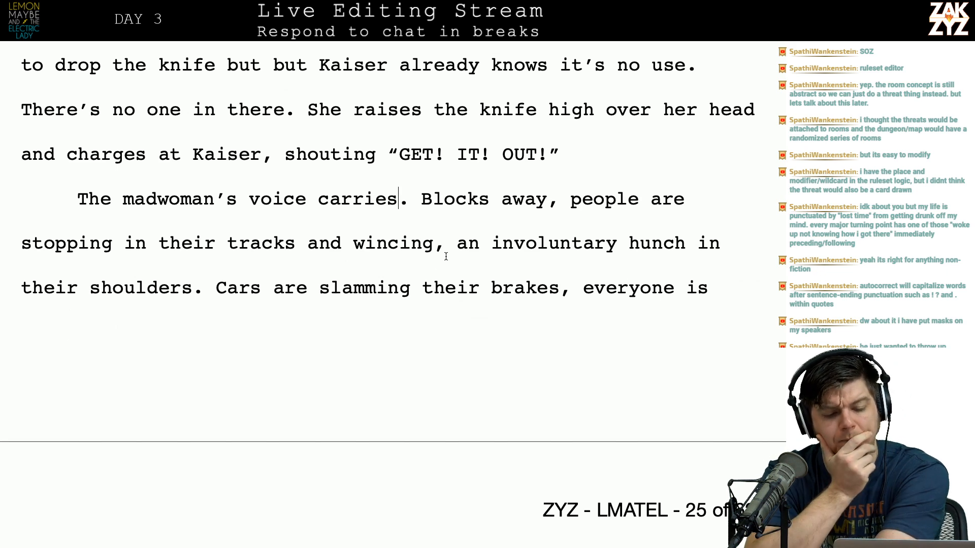
scroll(446, 256, "down", 1)
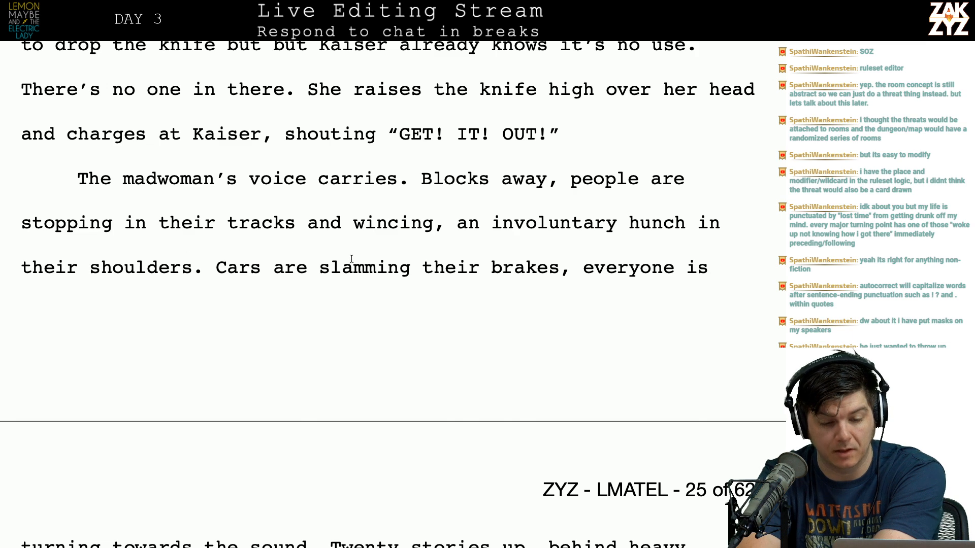
scroll(352, 259, "down", 1)
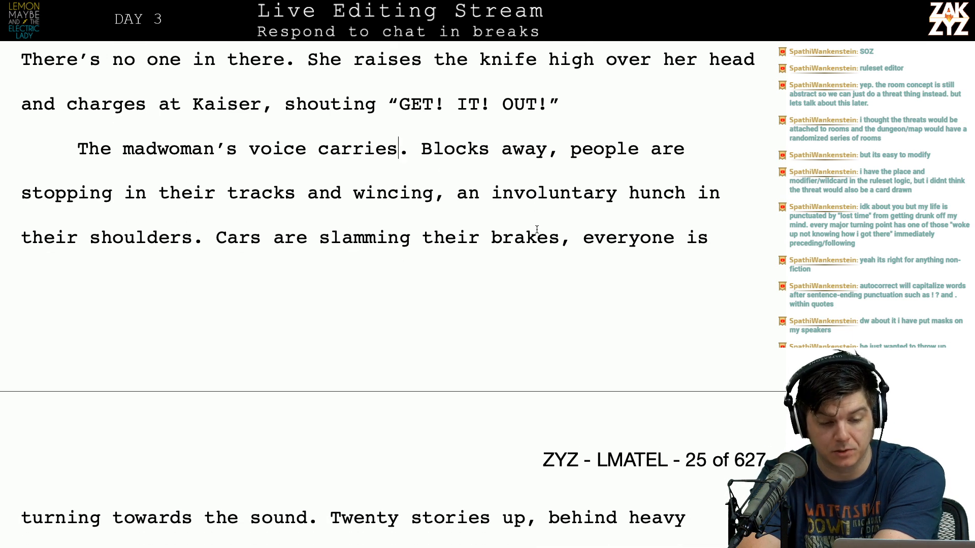
scroll(537, 229, "down", 5)
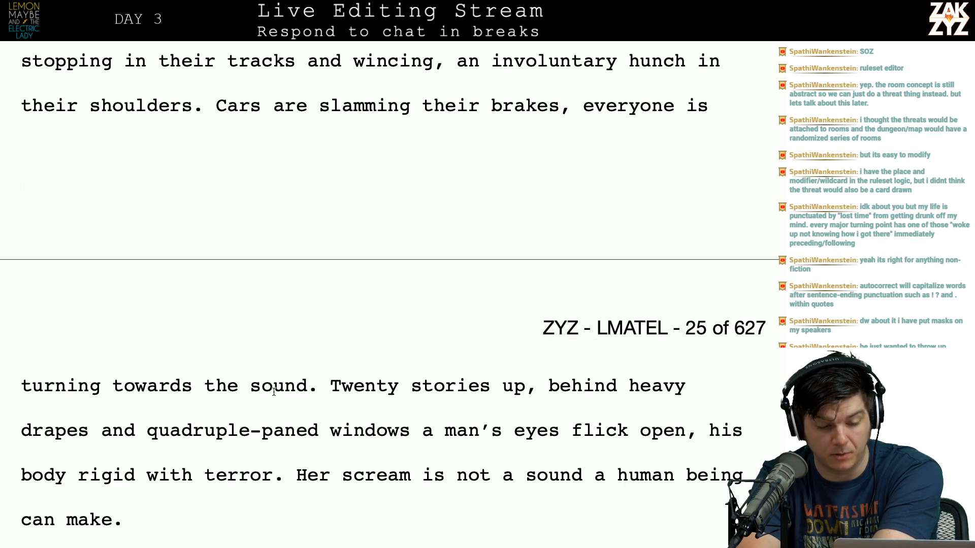
scroll(322, 394, "down", 1)
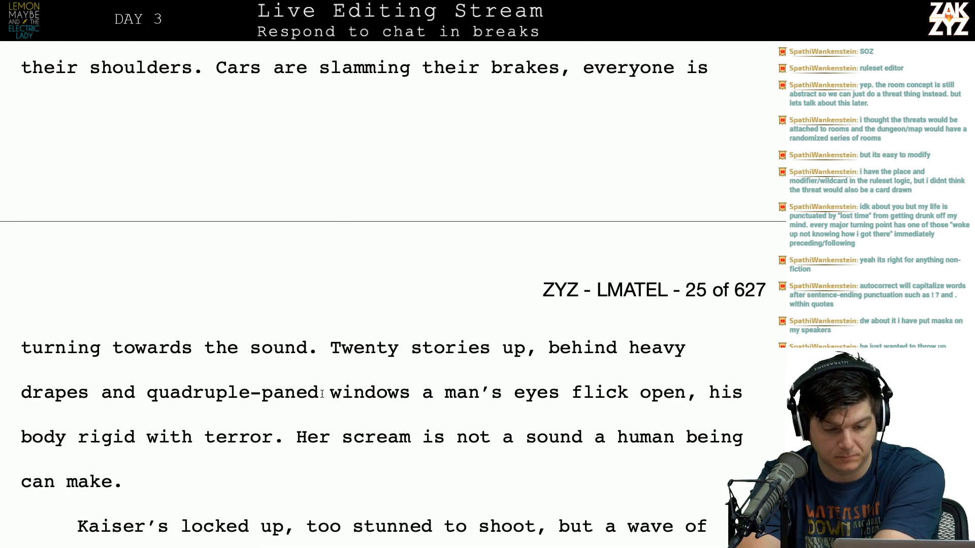
scroll(322, 395, "down", 3)
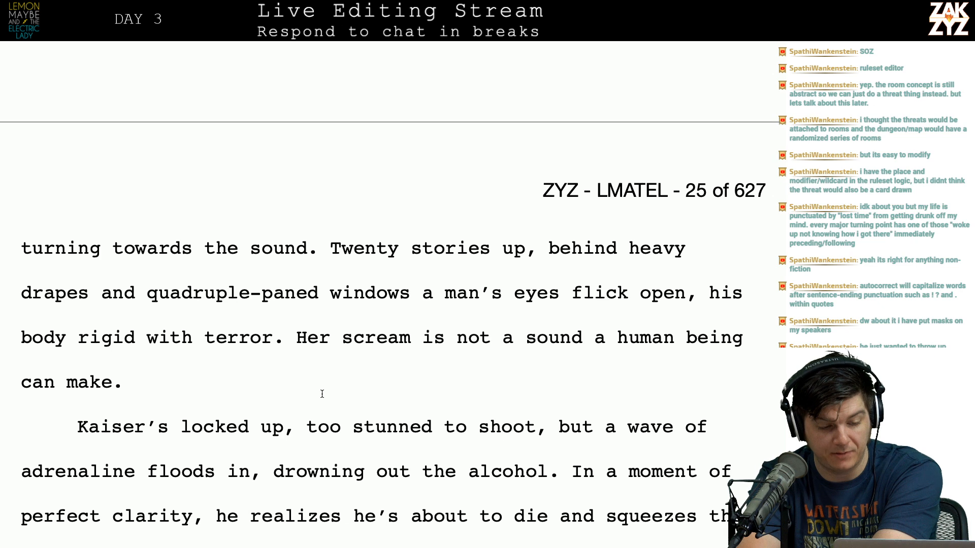
scroll(318, 321, "down", 1)
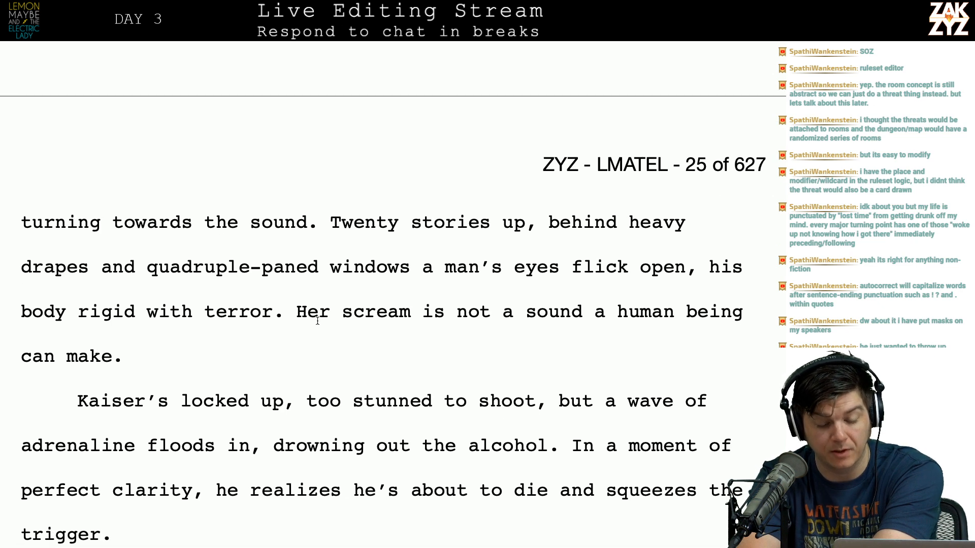
scroll(472, 254, "down", 1)
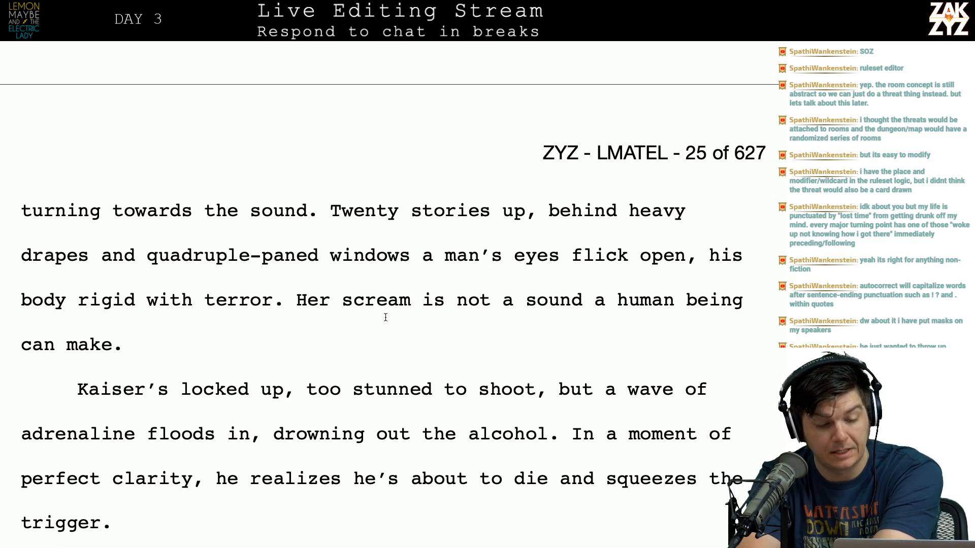
Replace "Her" with "That" before "scream is not a sound".
left_click(279, 302)
key("Left")
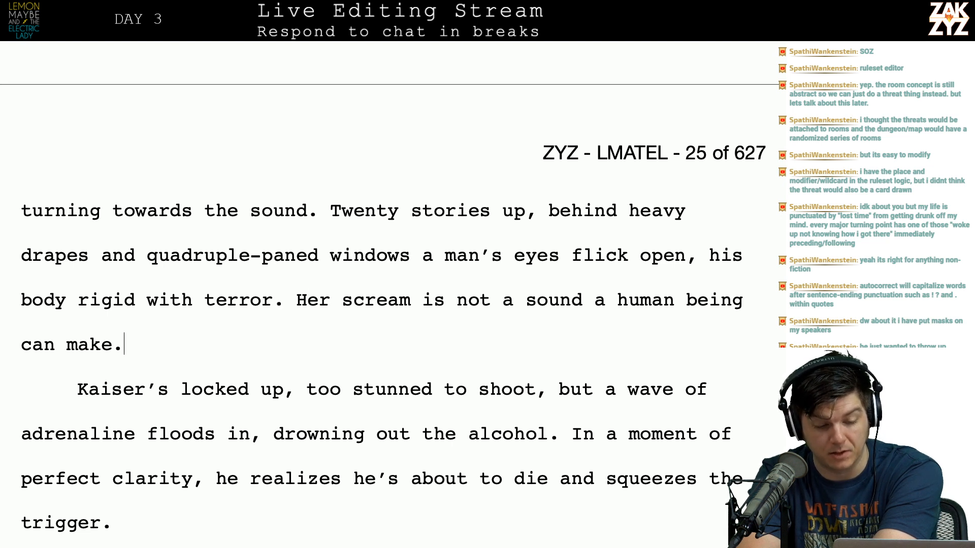
key("Left")
key("Left")
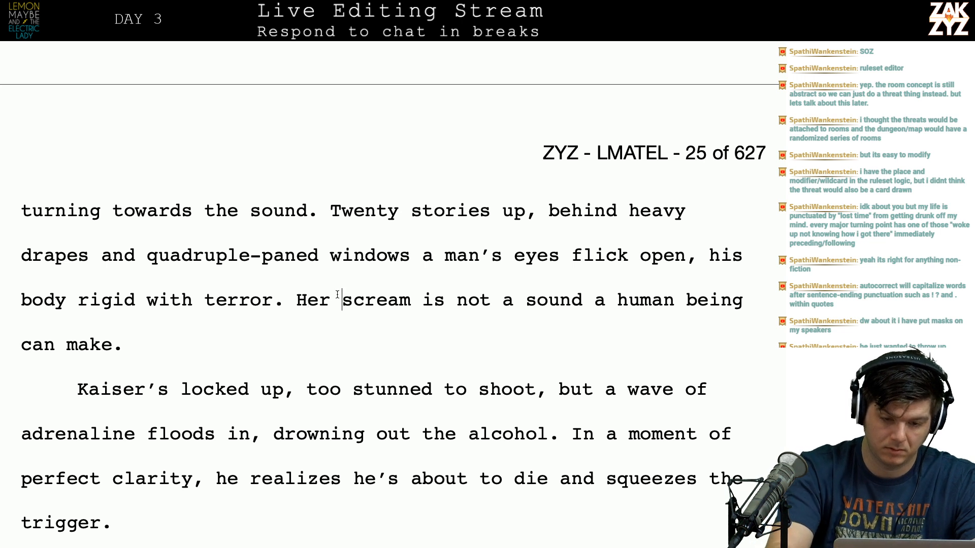
key("Right")
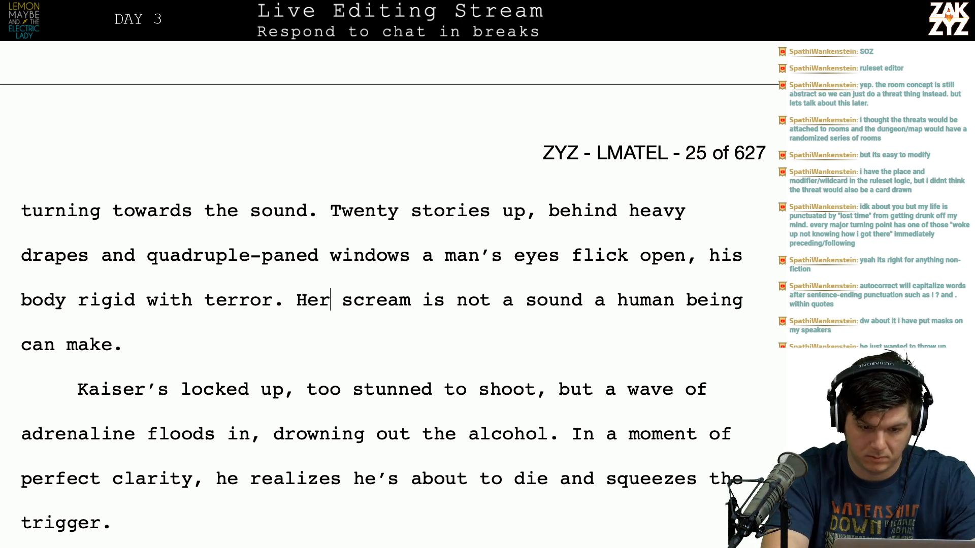
key("BackSpace")
key("BackSpace")
key("BackSpace")
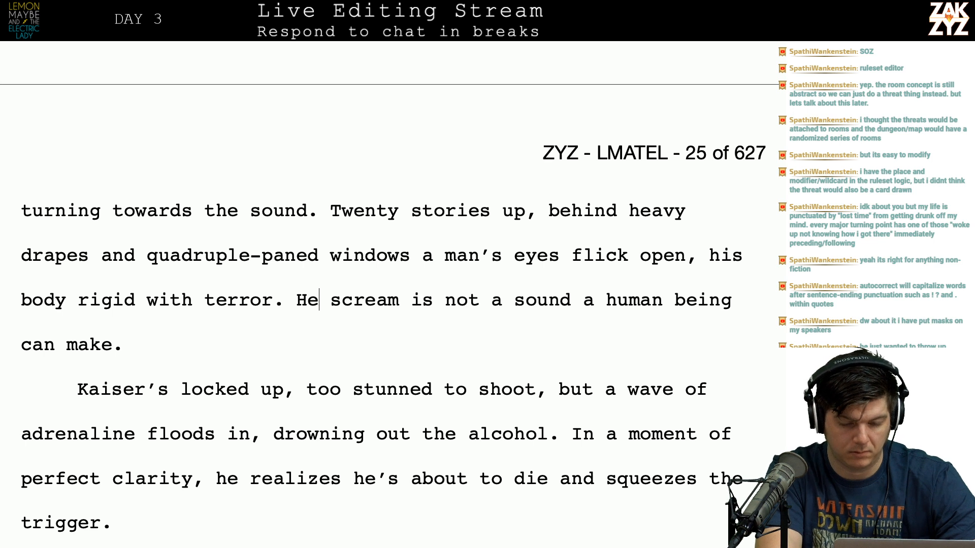
type("The")
key("BackSpace")
key("BackSpace")
type("at")
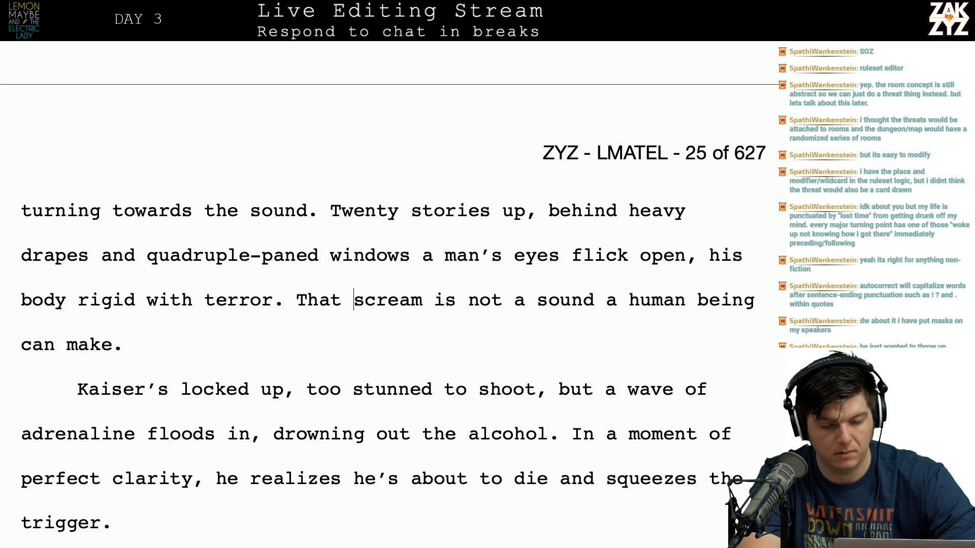
Try "The" in place of "That" before "scream", and delete that opening word altogether.
key("BackSpace")
key("BackSpace")
type("e")
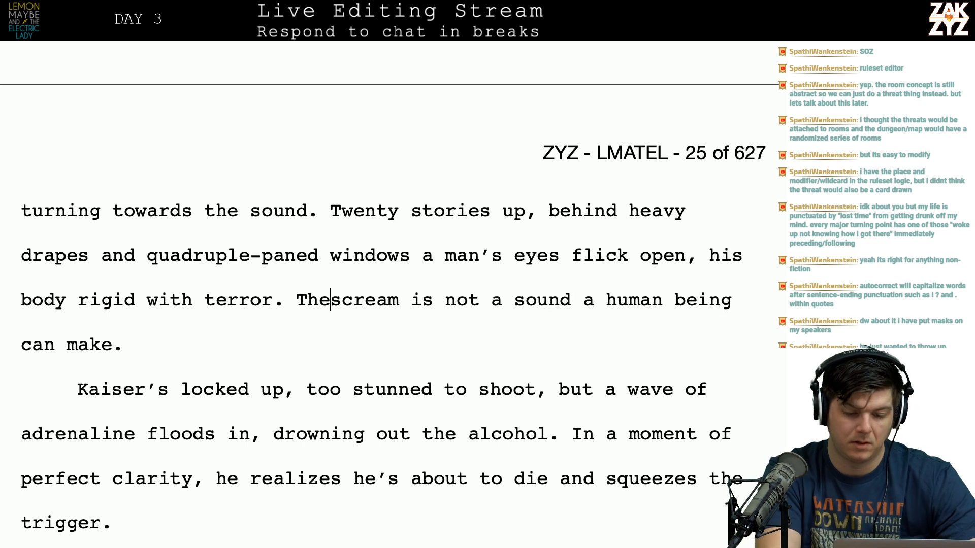
key("BackSpace")
key("BackSpace")
key("BackSpace")
key("BackSpace")
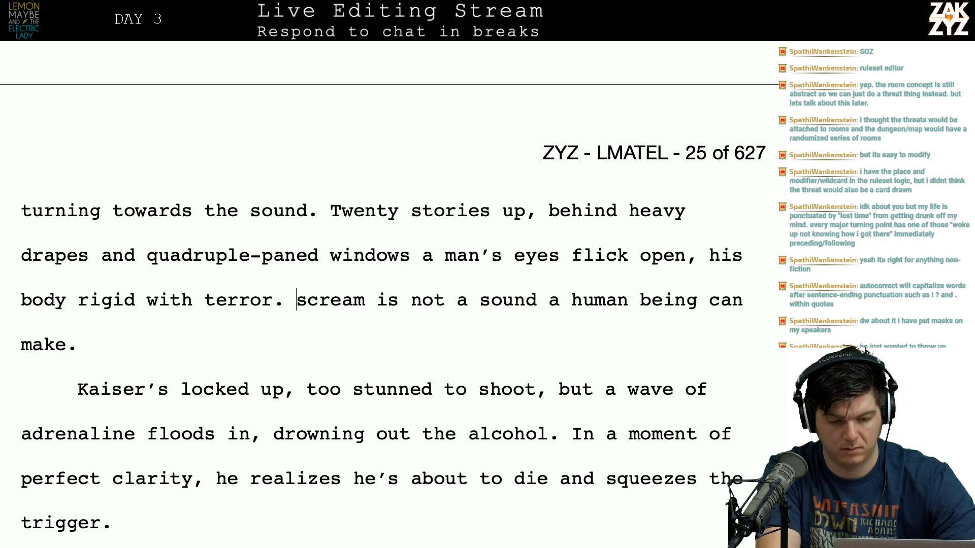
Break the paragraph before "scream" and write "It's not a sound a human being can make," after "rigid with terror.".
key("Return")
type("It's")
type("not")
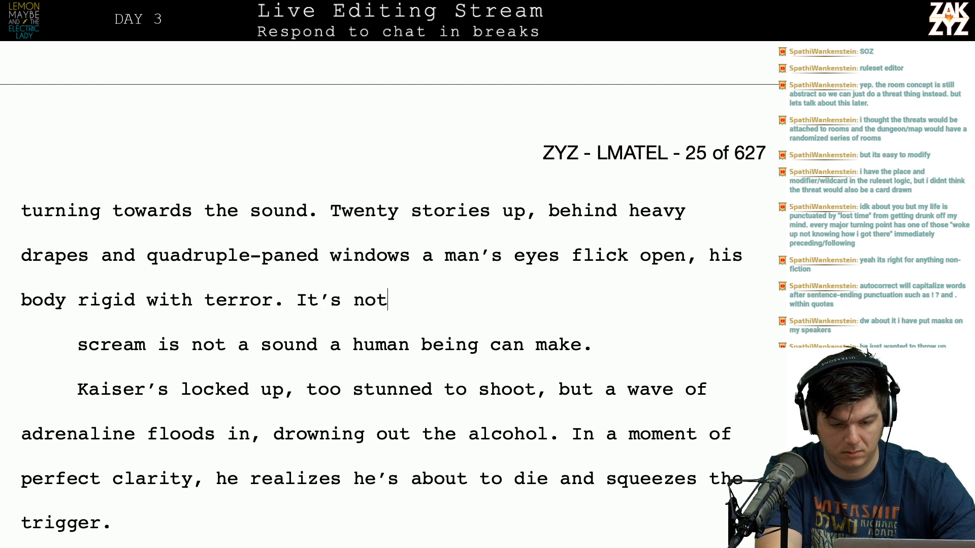
type(" a sound a human ")
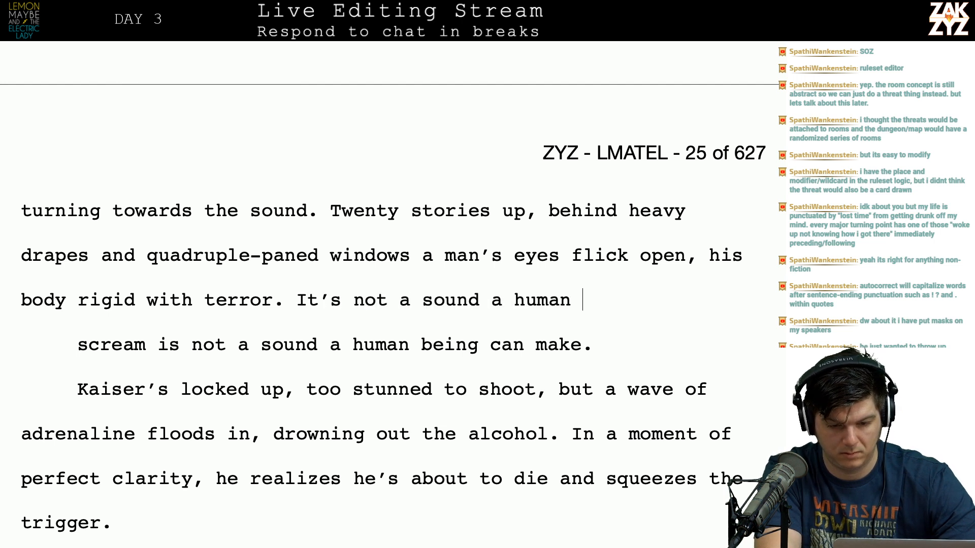
type("being can man")
key("BackSpace")
type("ke, ")
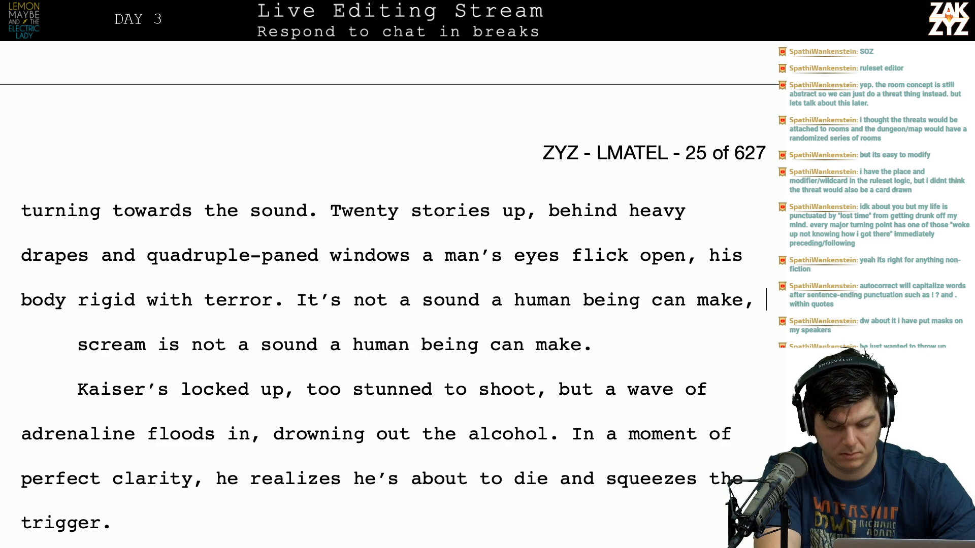
Try continuing the retyped sentence with "everyone" after "can make," and remove that word.
type("e")
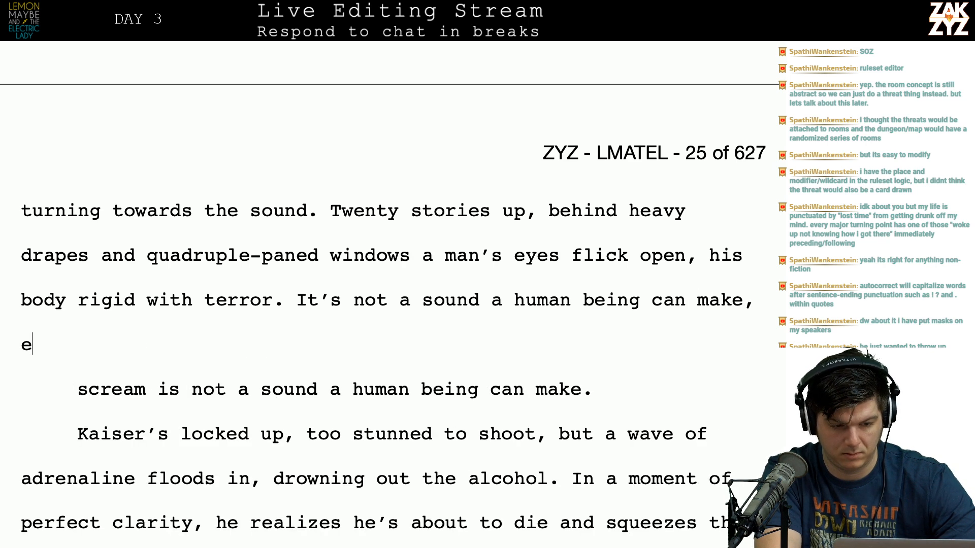
type("veryone")
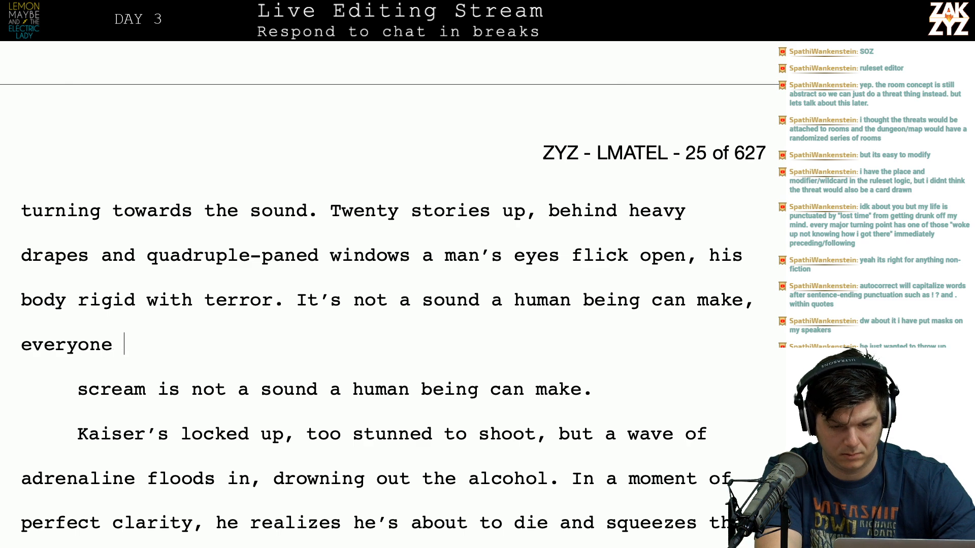
key("BackSpace")
key("BackSpace")
key("BackSpace")
key("BackSpace")
key("BackSpace")
key("BackSpace")
key("BackSpace")
key("BackSpace")
key("BackSpace")
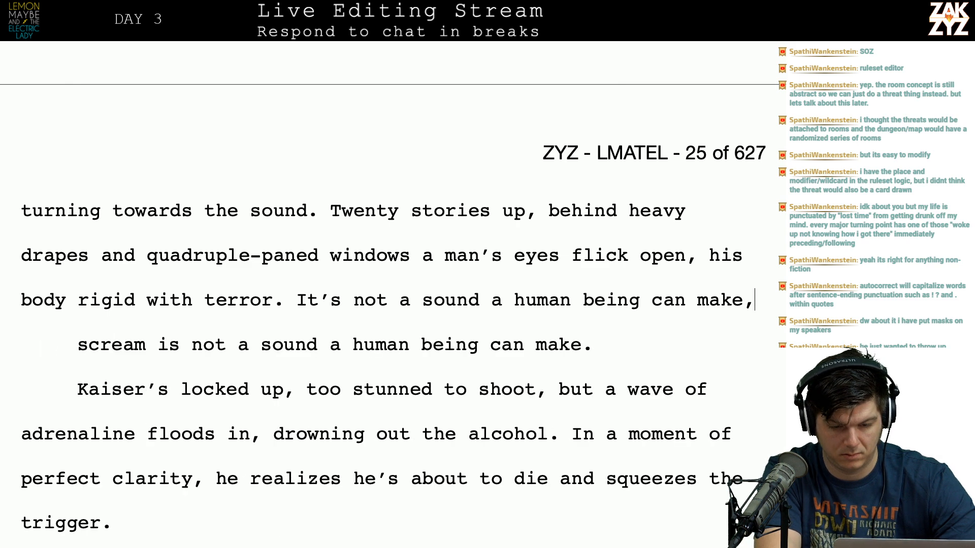
Delete "It's not a sound a human being can make," after "rigid with terror." and add two blank lines before the "scream" line.
key("BackSpace")
key("BackSpace")
key("BackSpace")
key("BackSpace")
key("BackSpace")
key("BackSpace")
key("BackSpace")
key("BackSpace")
key("BackSpace")
key("BackSpace")
key("BackSpace")
key("BackSpace")
key("BackSpace")
key("BackSpace")
key("BackSpace")
key("BackSpace")
key("BackSpace")
key("BackSpace")
key("BackSpace")
key("BackSpace")
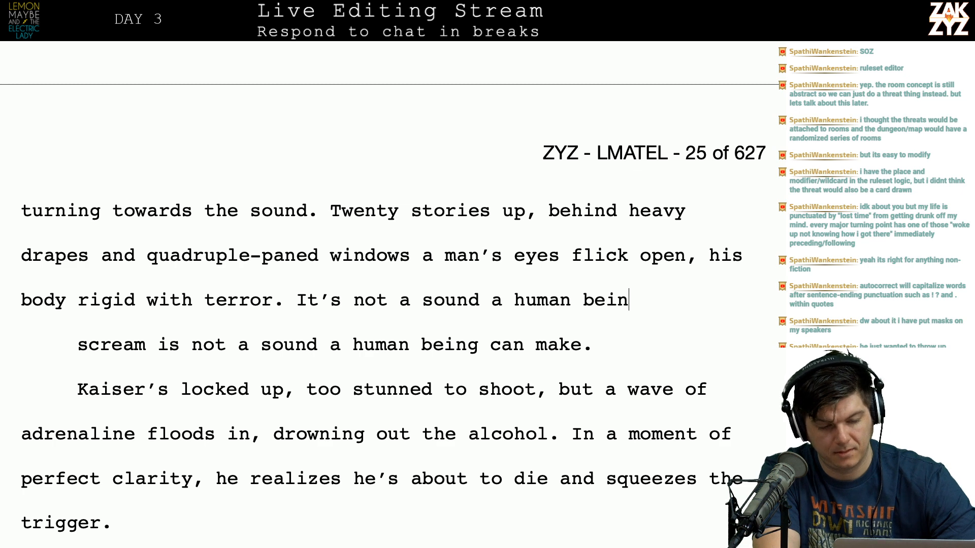
key("BackSpace")
key("BackSpace")
key("BackSpace")
key("BackSpace")
key("BackSpace")
key("BackSpace")
key("BackSpace")
key("BackSpace")
key("BackSpace")
key("BackSpace")
key("BackSpace")
key("BackSpace")
key("BackSpace")
key("BackSpace")
key("BackSpace")
key("BackSpace")
key("BackSpace")
key("BackSpace")
key("BackSpace")
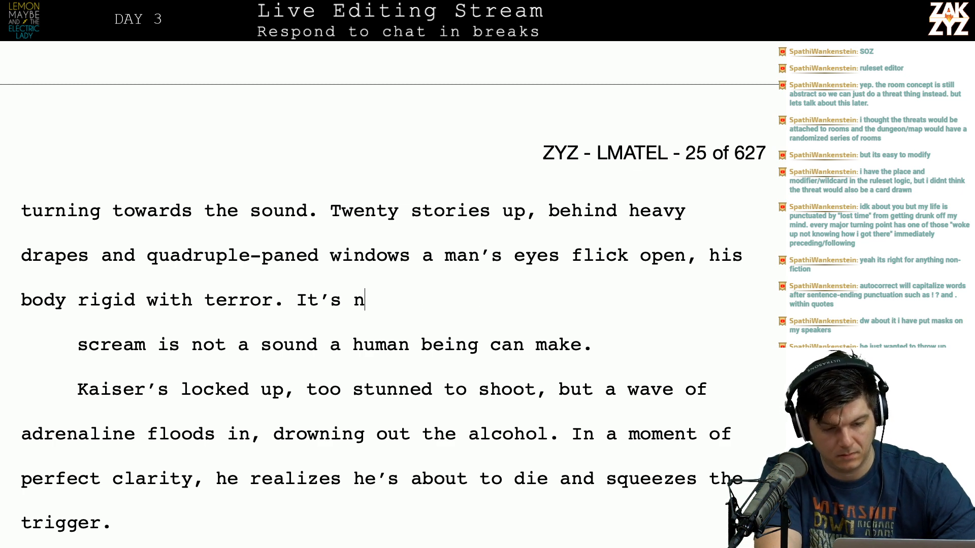
key("Return")
key("Return")
key("Up")
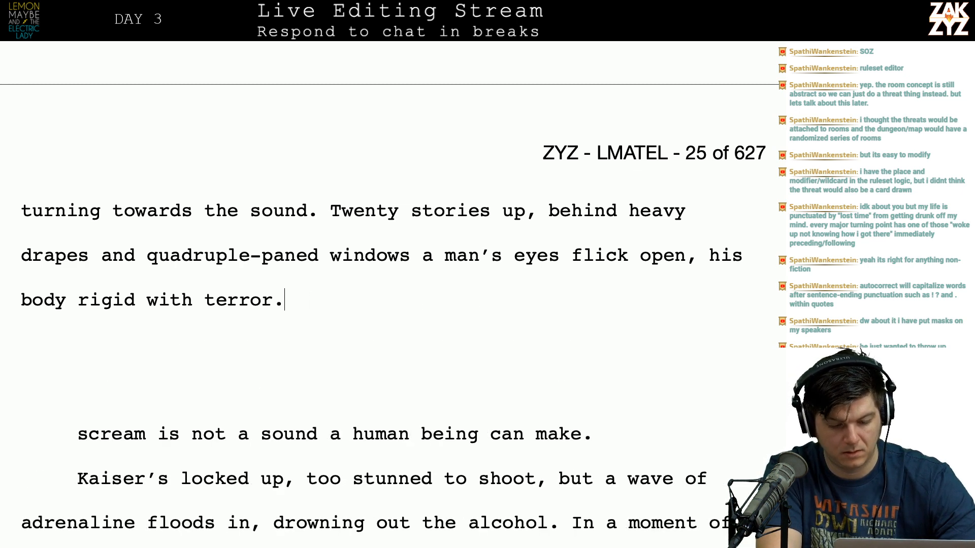
Try "It's not a human voice," after "rigid with terror." and remove "human voice," from it.
type("It's not a huma")
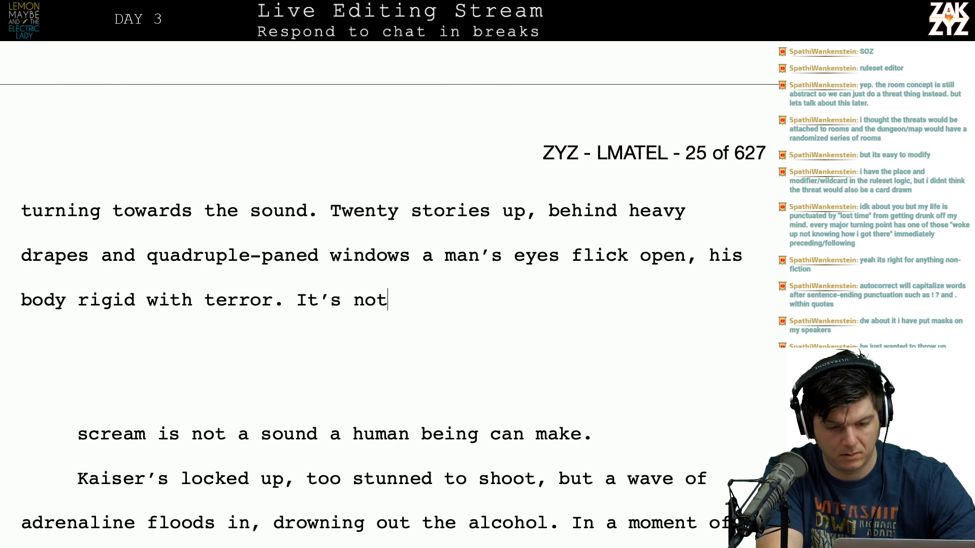
type("n voice,")
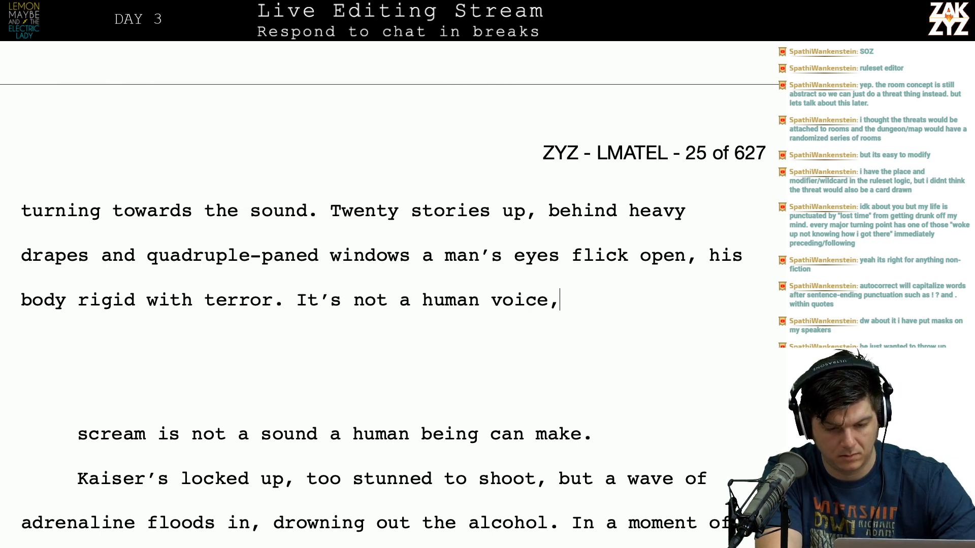
key("BackSpace")
key("BackSpace")
key("BackSpace")
key("BackSpace")
key("BackSpace")
key("BackSpace")
key("BackSpace")
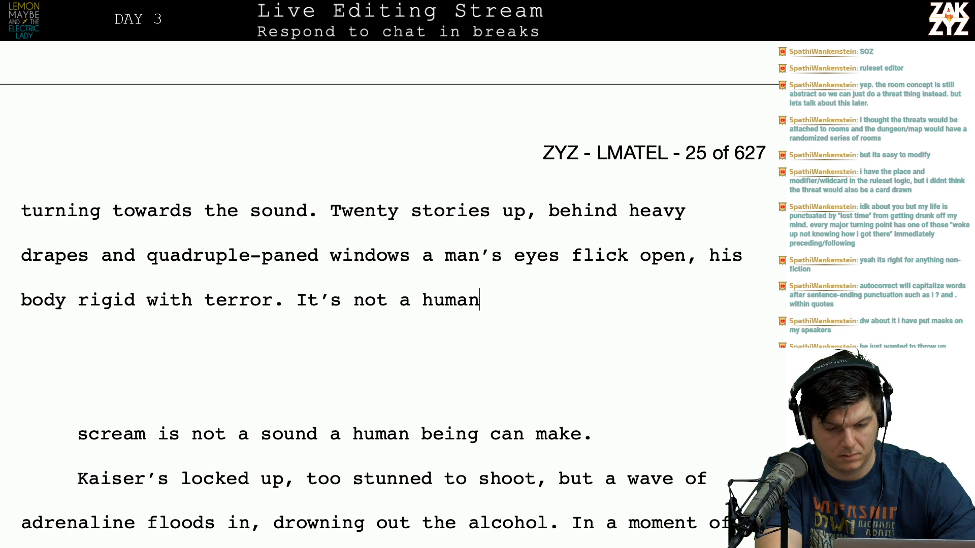
key("BackSpace")
key("BackSpace")
key("BackSpace")
key("BackSpace")
key("BackSpace")
key("BackSpace")
Try continuing "It's not a" with "sound a human can" and delete the whole sentence after "rigid with terror.".
type("sound a hu")
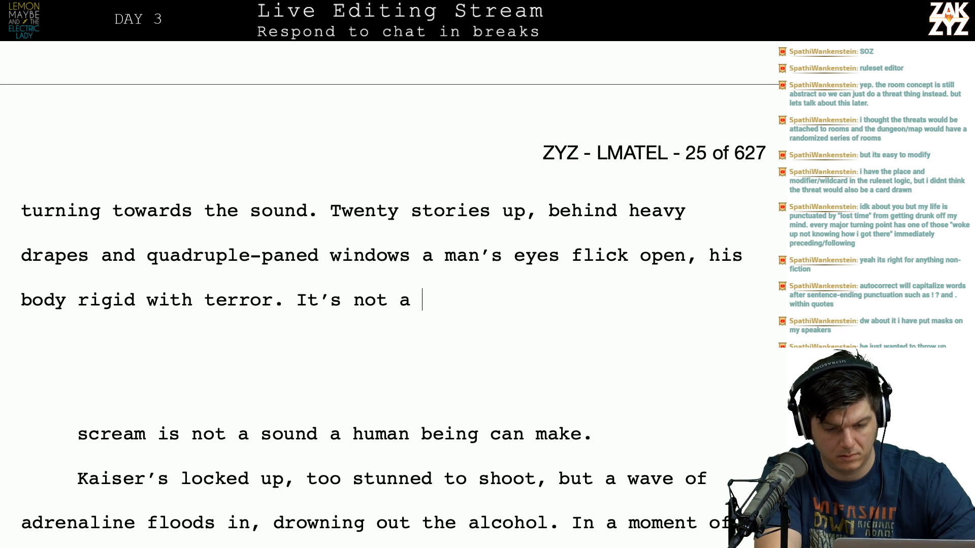
type("man can mae")
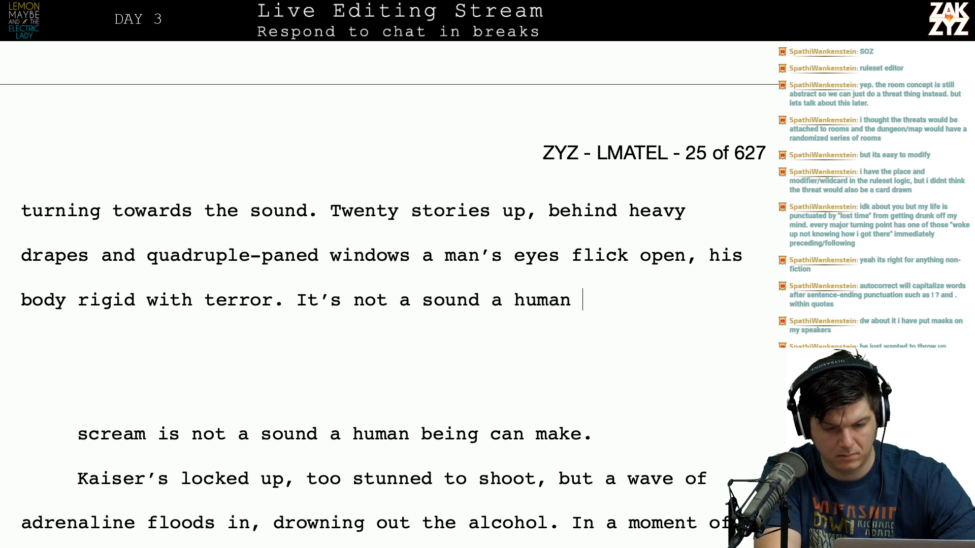
key("BackSpace")
key("BackSpace")
key("BackSpace")
key("BackSpace")
key("BackSpace")
key("BackSpace")
key("BackSpace")
key("BackSpace")
key("BackSpace")
key("BackSpace")
key("BackSpace")
key("BackSpace")
key("BackSpace")
key("BackSpace")
key("BackSpace")
key("BackSpace")
key("BackSpace")
key("BackSpace")
key("BackSpace")
key("BackSpace")
key("BackSpace")
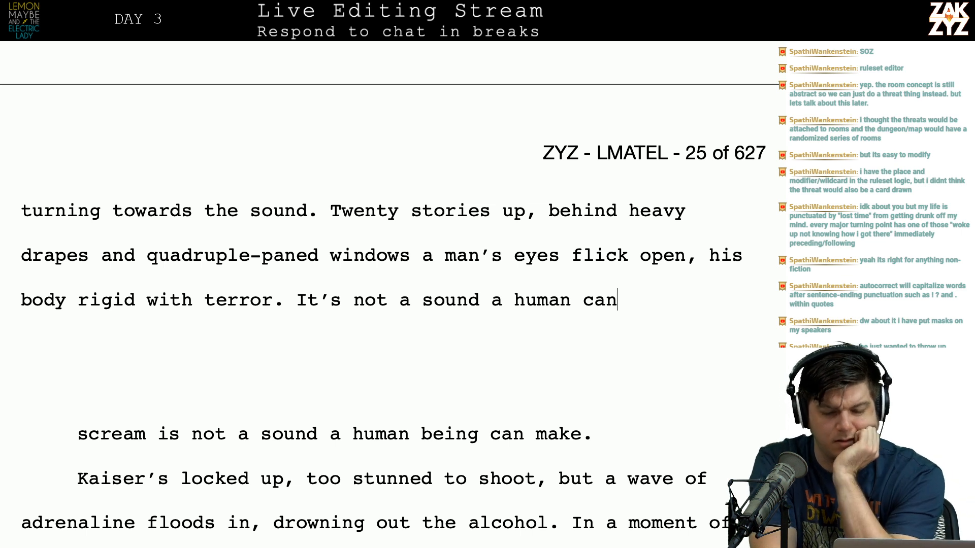
key("BackSpace")
key("BackSpace")
key("BackSpace")
key("BackSpace")
key("BackSpace")
key("BackSpace")
key("BackSpace")
key("BackSpace")
key("BackSpace")
key("BackSpace")
key("BackSpace")
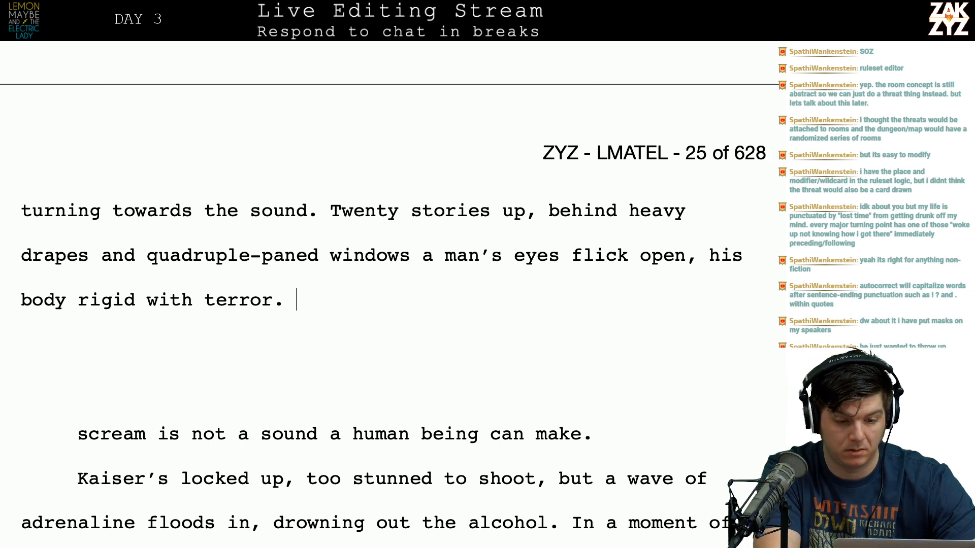
Write "The sound isn't something a human being can produce, and" after "rigid with terror.".
type("N")
key("BackSpace")
type("T")
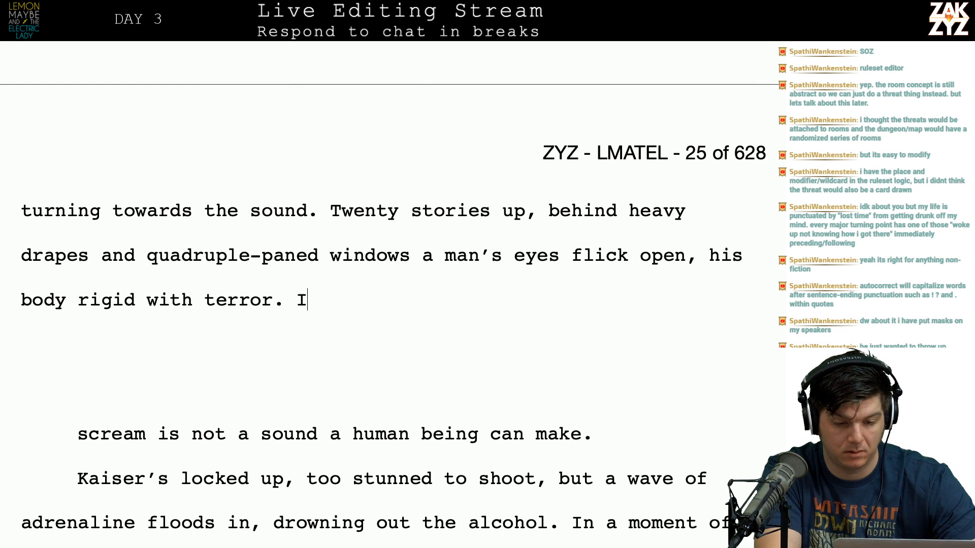
type("he sound isn'")
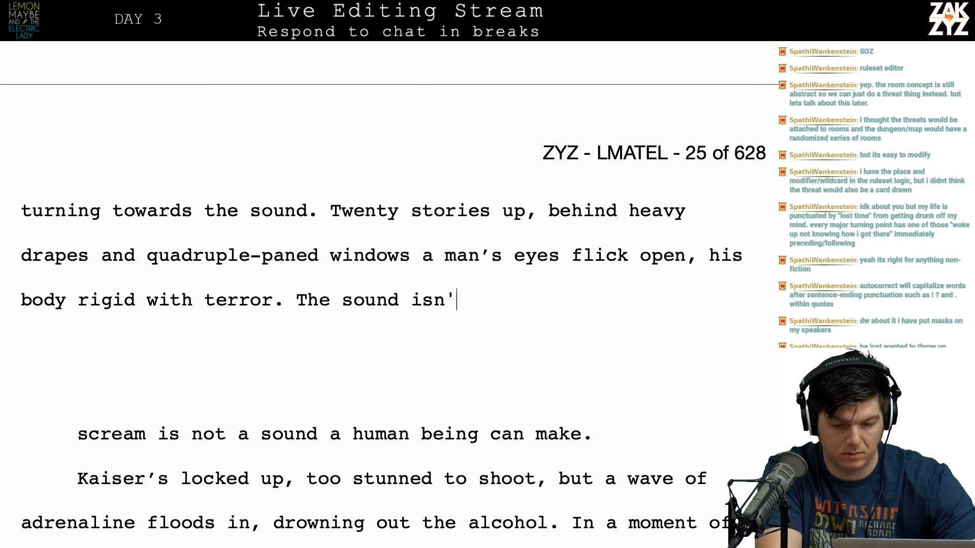
type("t something a human")
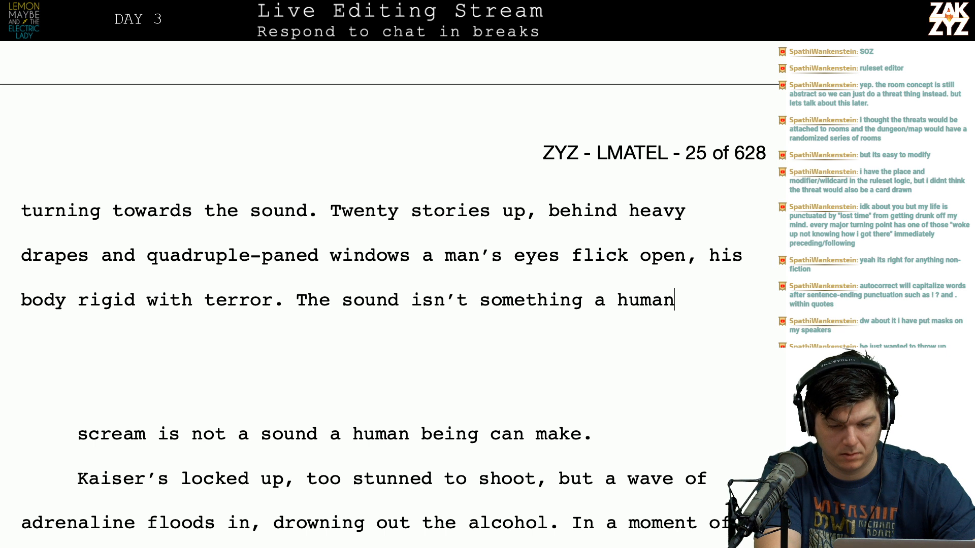
type(" being can prod")
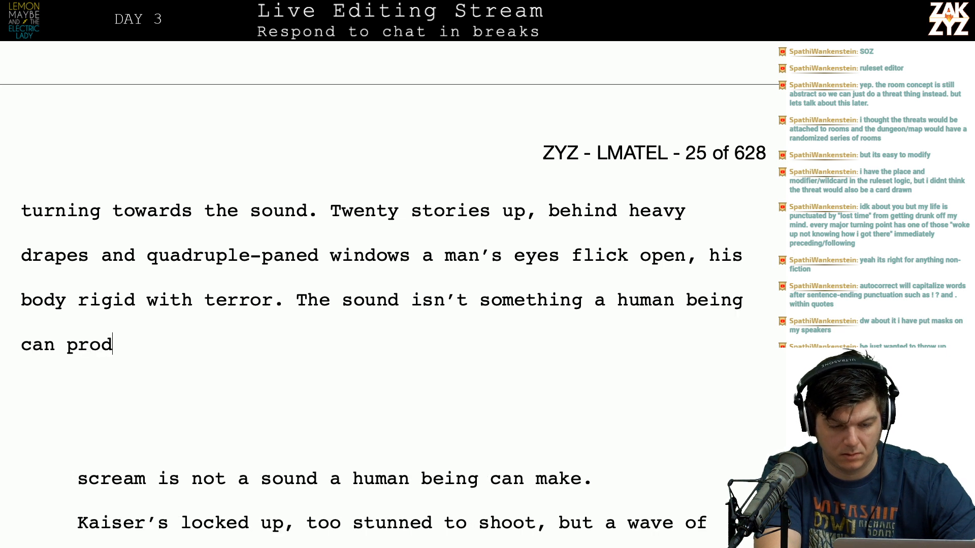
type("uce, and")
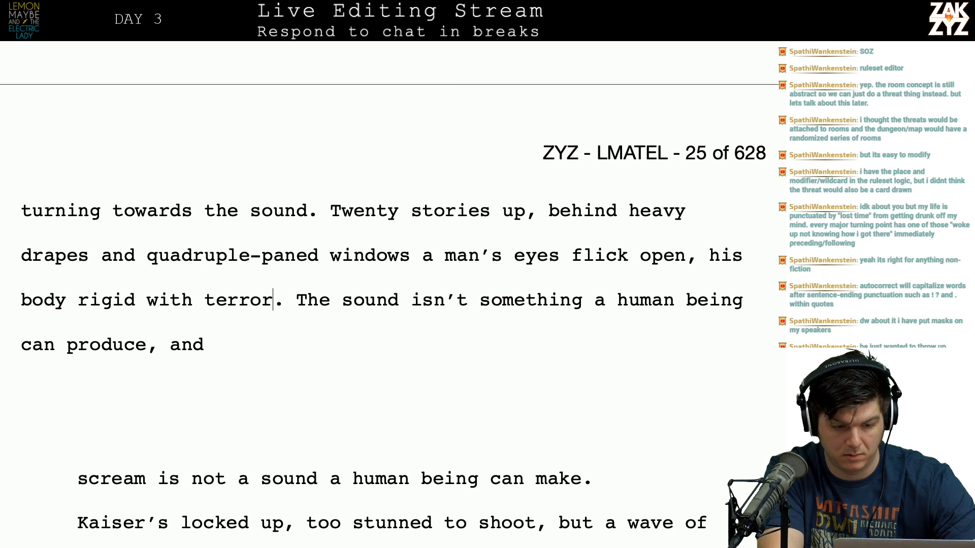
Replace "terror" with "fright" in "his body rigid with terror" and return to the end of the new sentence.
key("BackSpace")
key("BackSpace")
key("BackSpace")
key("BackSpace")
key("BackSpace")
key("BackSpace")
type("fright")
left_click(216, 345)
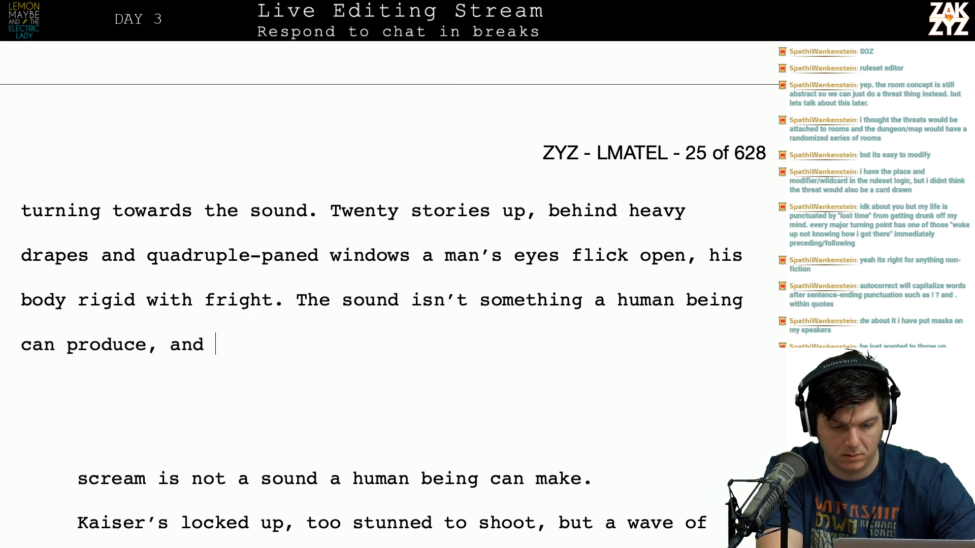
Complete the sentence after "can produce, and" with "everyone who hears it feels their guts loosen with terror.".
type("everyone is t")
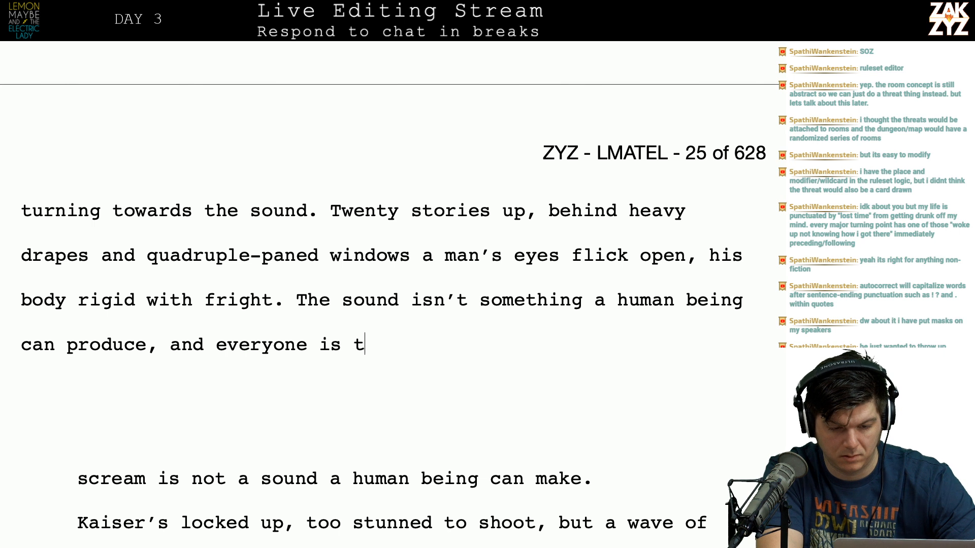
key("BackSpace")
key("BackSpace")
key("BackSpace")
key("BackSpace")
key("BackSpace")
key("BackSpace")
key("BackSpace")
key("BackSpace")
key("BackSpace")
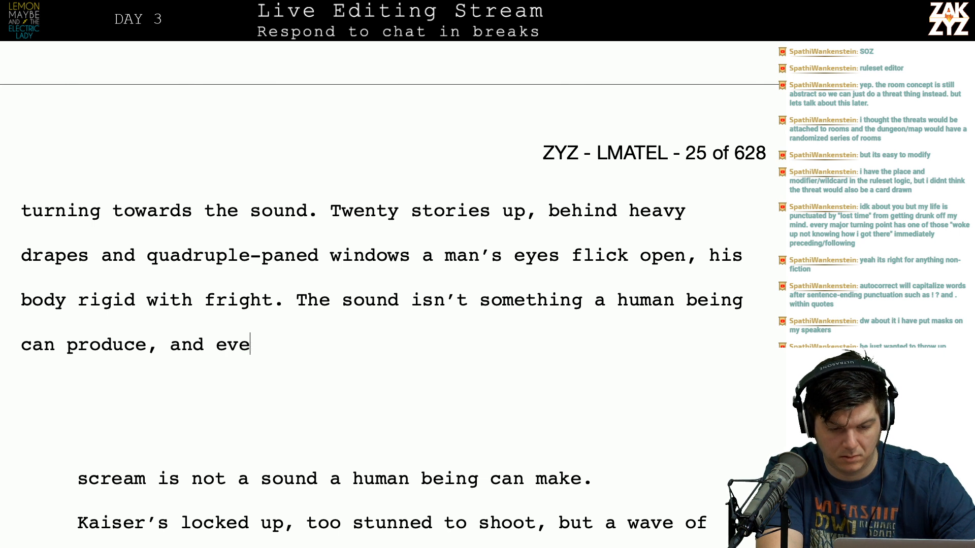
type("ryone who hea")
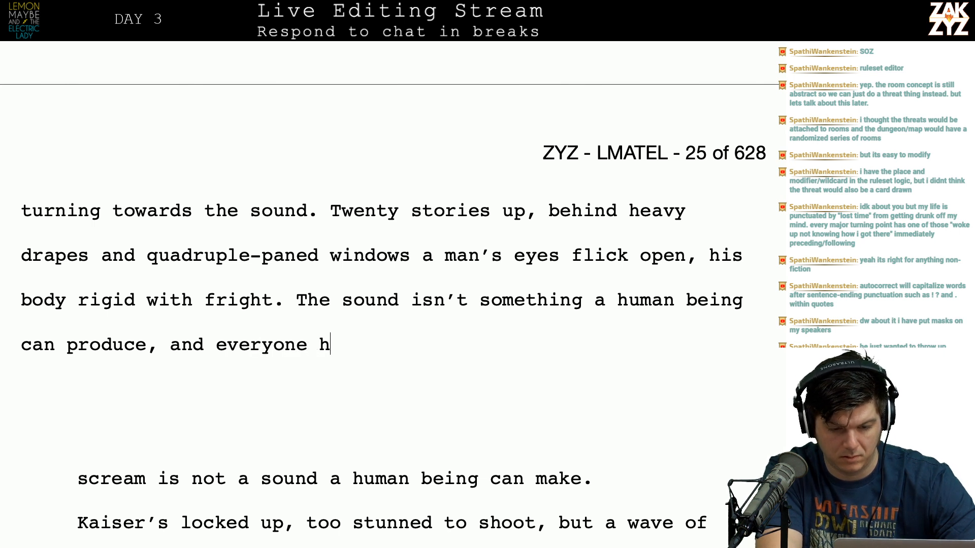
type("r")
key("BackSpace")
type("ars it feels the")
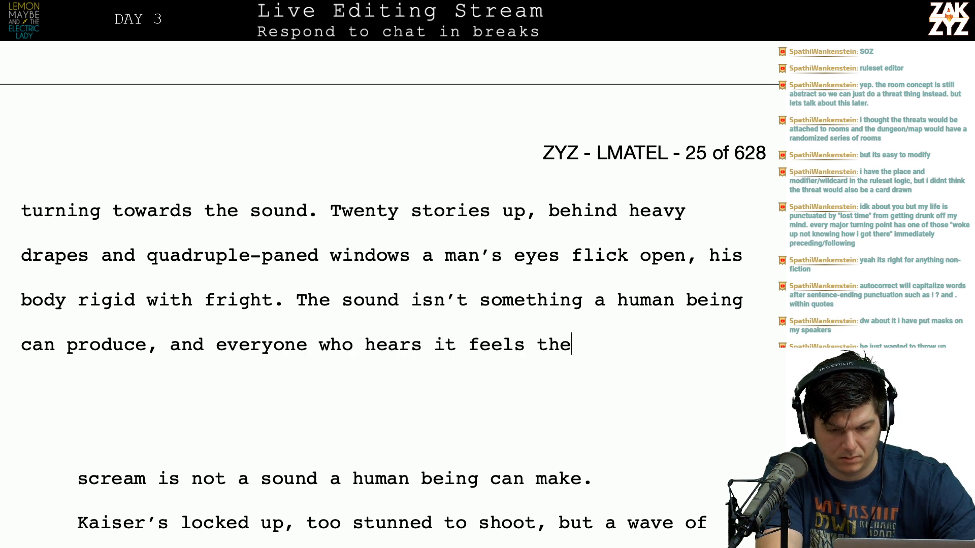
type("ir guts ")
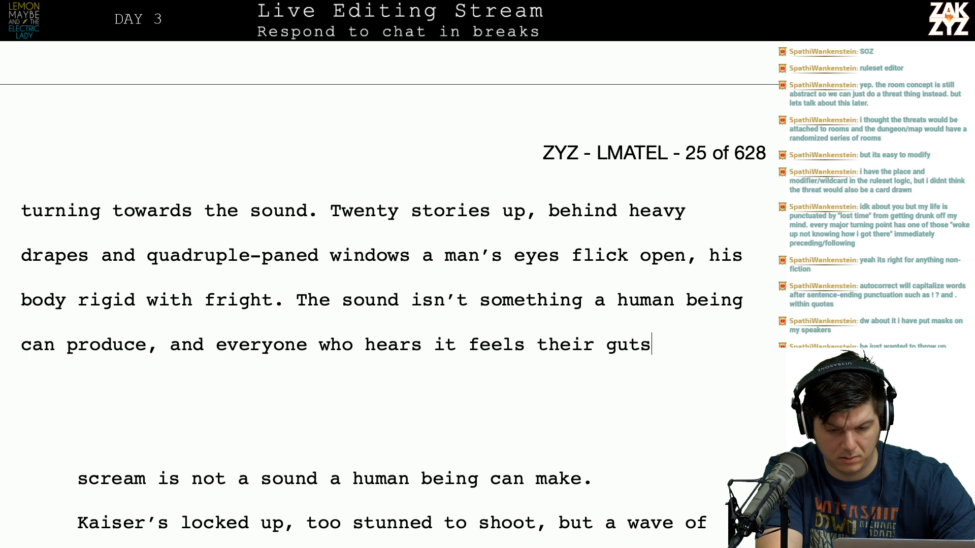
type("loosen w")
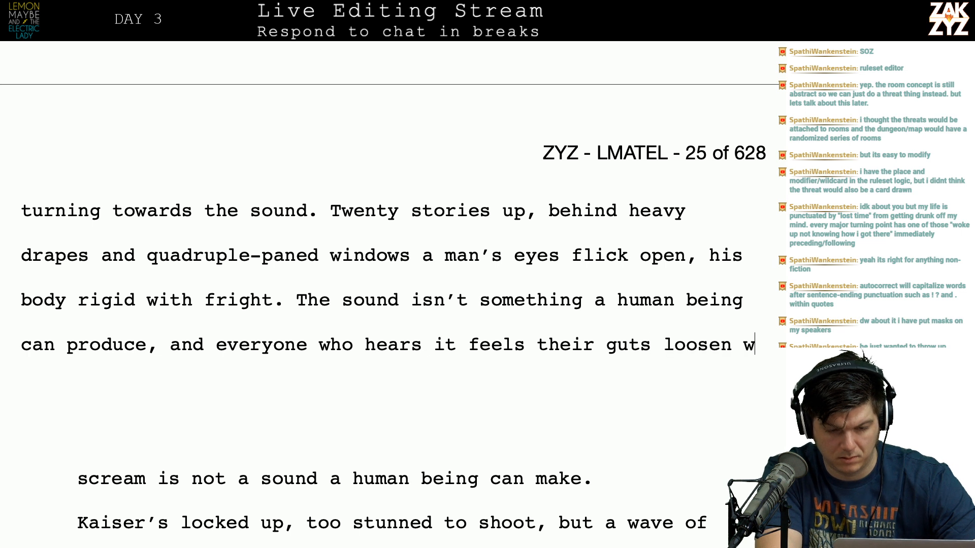
type("ith terror.")
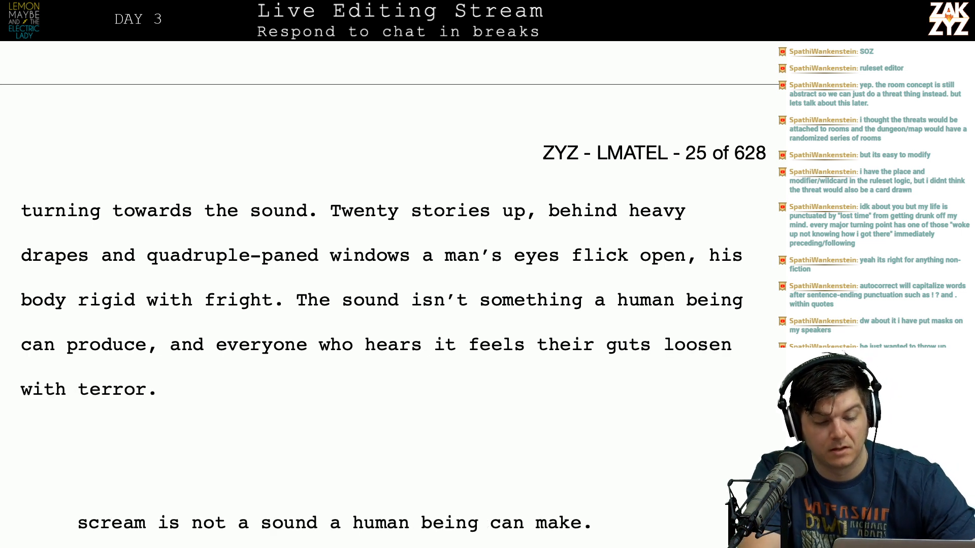
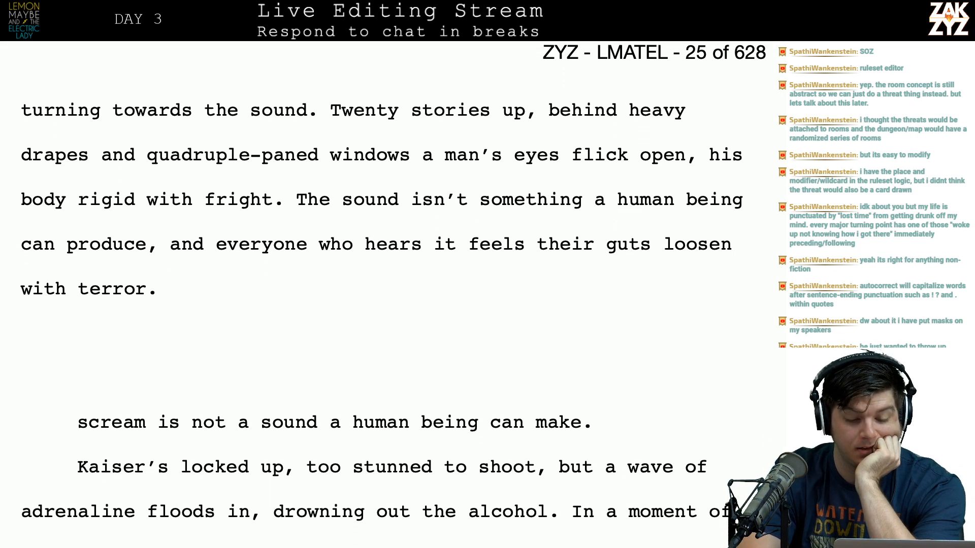
Delete the leftover line "scream is not a sound a human being can make." and the extra blank line above it.
scroll(580, 323, "down", 2)
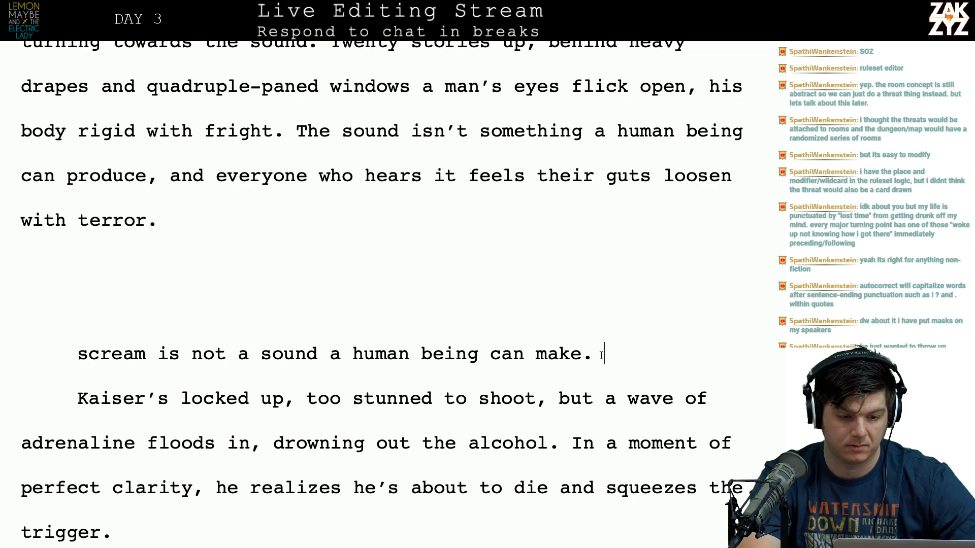
left_click_drag(601, 355, 313, 279)
key("BackSpace")
type("Kaiser's")
key("BackSpace")
key("BackSpace")
key("BackSpace")
key("BackSpace")
key("BackSpace")
key("BackSpace")
key("BackSpace")
key("BackSpace")
key("BackSpace")
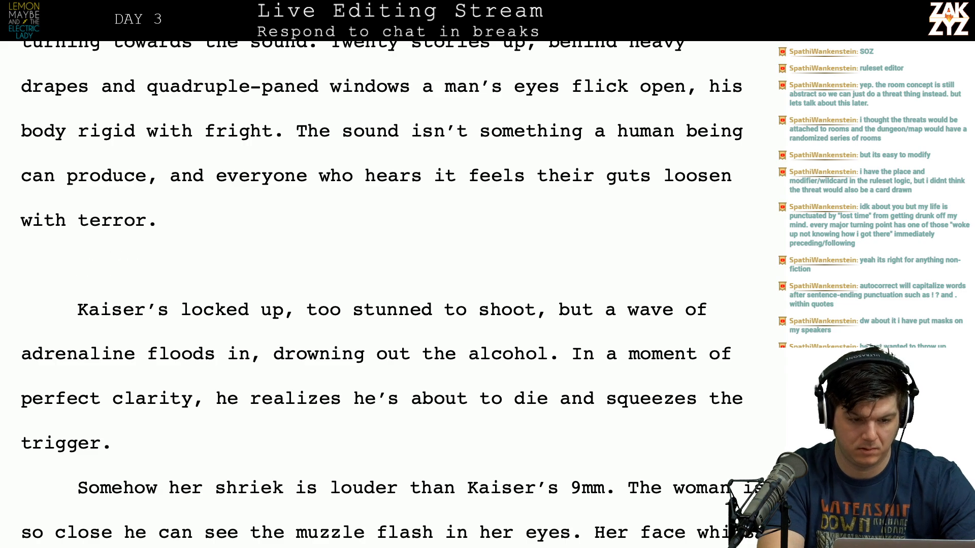
Try to rework "The madwoman's voice carries" by inserting "has been getting louder and louder, and this scream" before "carries.".
scroll(389, 244, "up", 10)
scroll(389, 244, "up", 1)
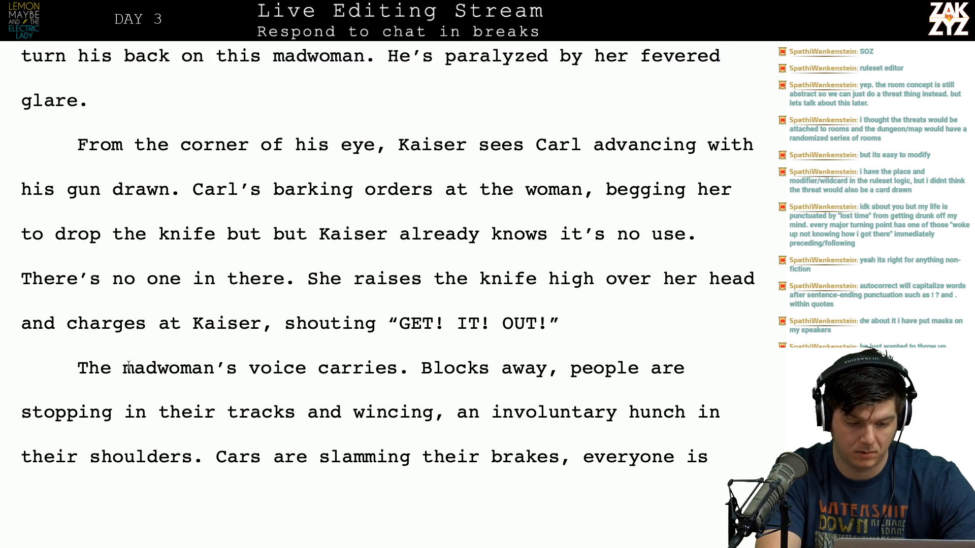
right_click(75, 382)
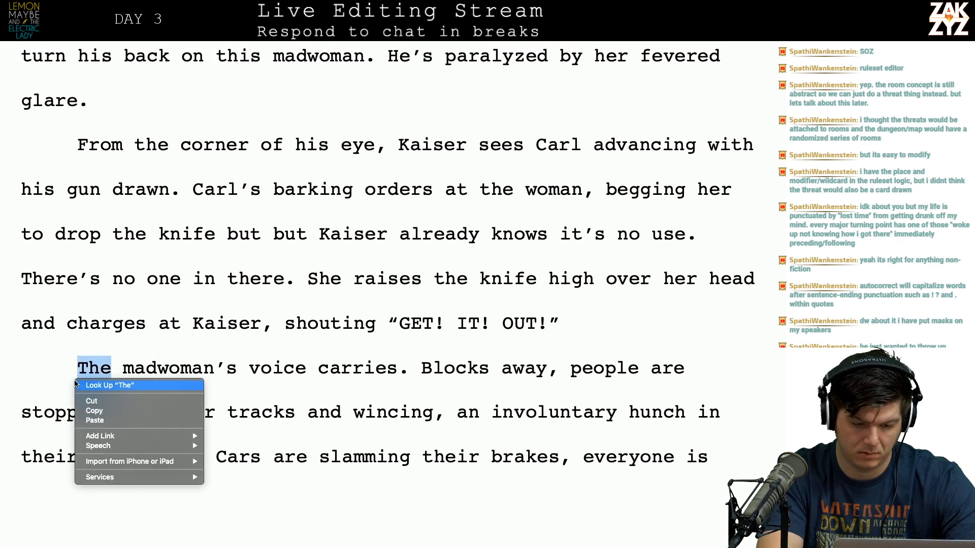
left_click(230, 359)
left_click(236, 367)
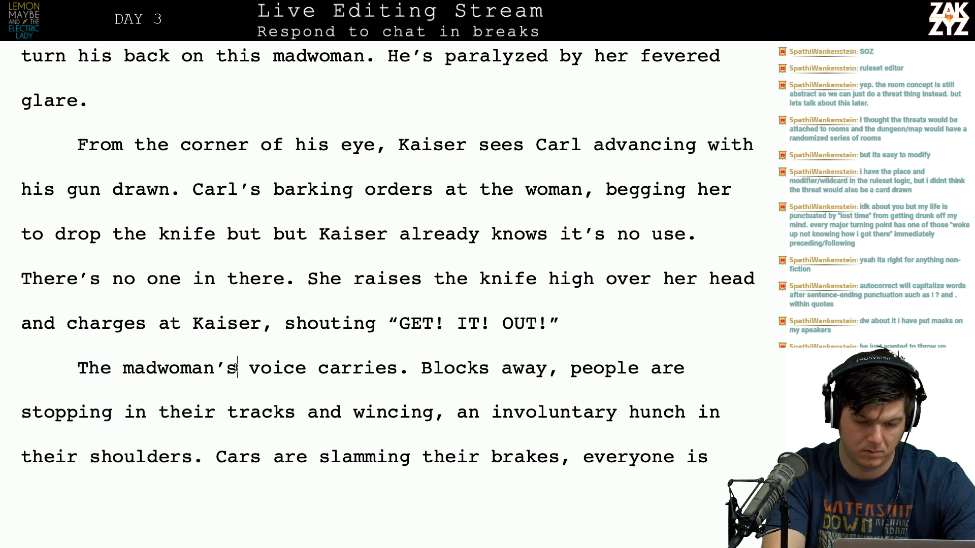
type("has been")
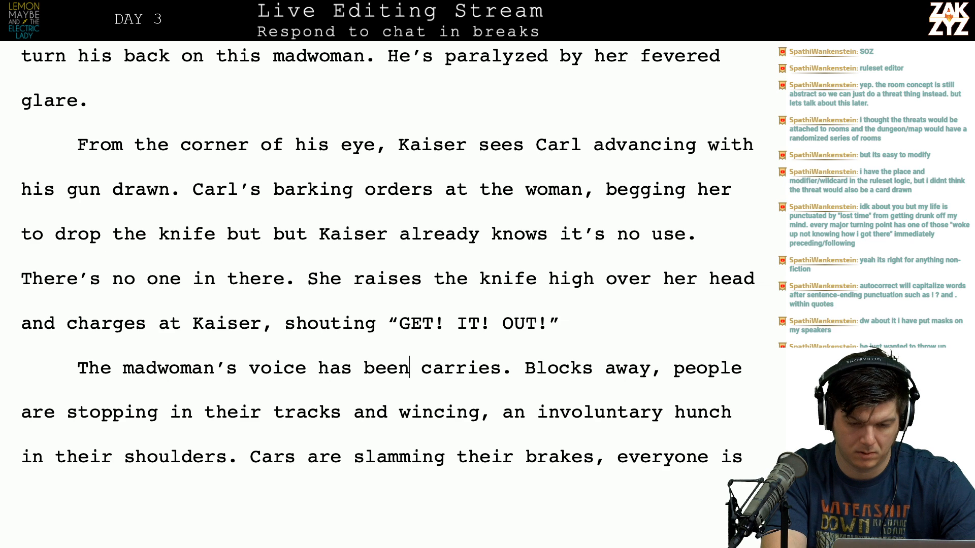
type(" getting louder and louder, ")
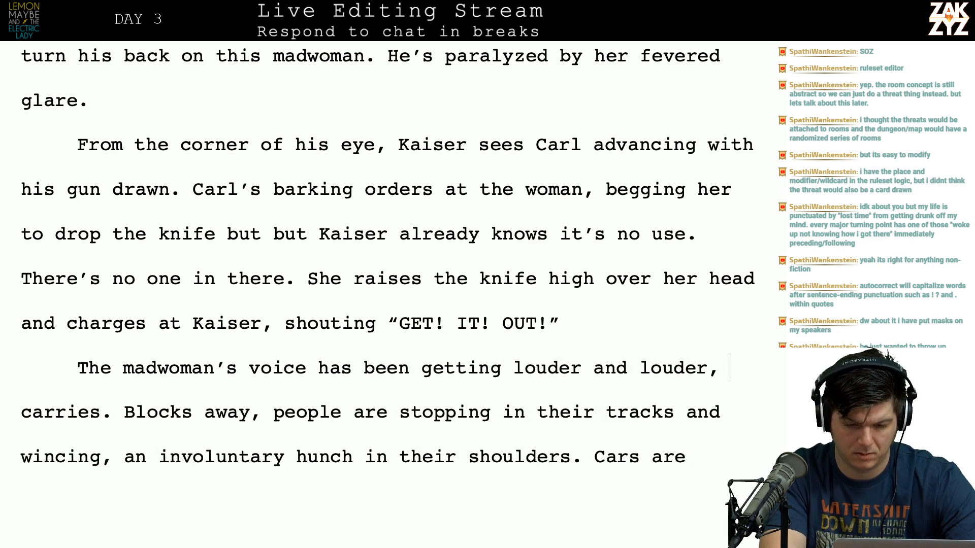
type("and")
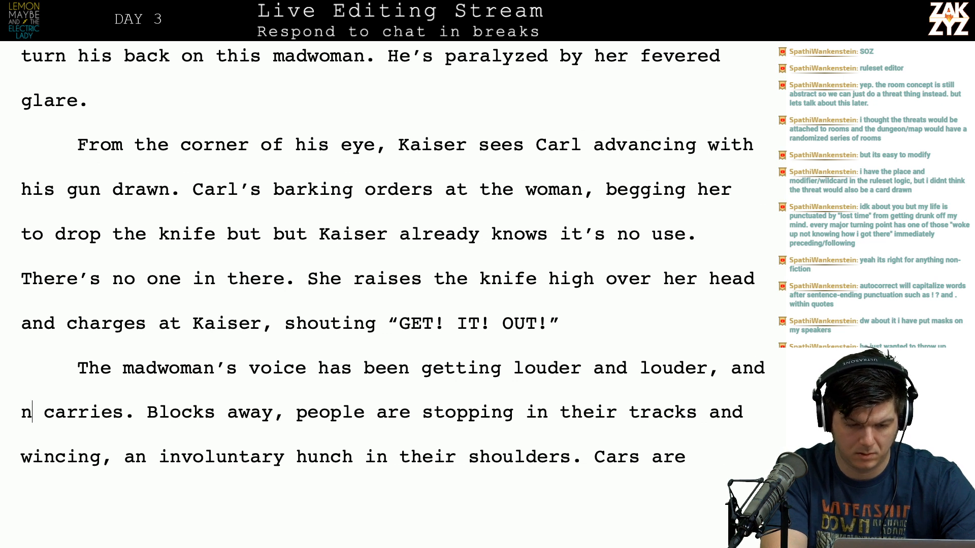
type(" this screa")
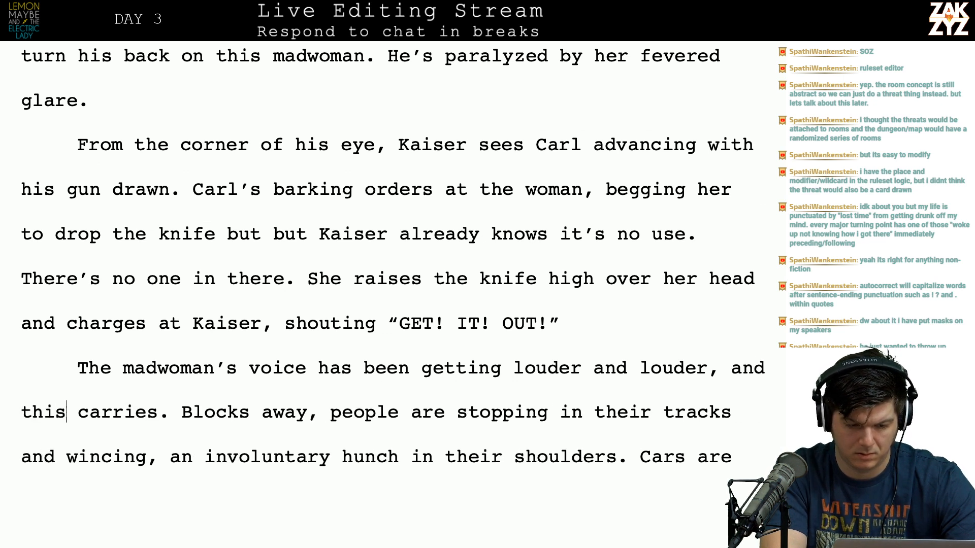
type("m  car")
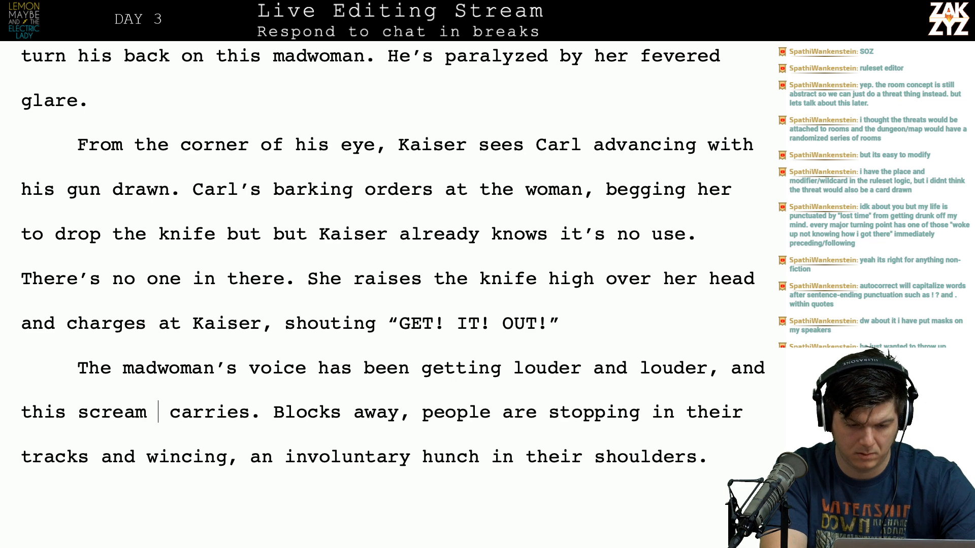
key("BackSpace")
key("BackSpace")
key("BackSpace")
key("BackSpace")
key("BackSpace")
key("BackSpace")
key("BackSpace")
key("BackSpace")
key("BackSpace")
key("BackSpace")
key("BackSpace")
key("BackSpace")
key("BackSpace")
key("BackSpace")
key("BackSpace")
key("BackSpace")
key("BackSpace")
key("BackSpace")
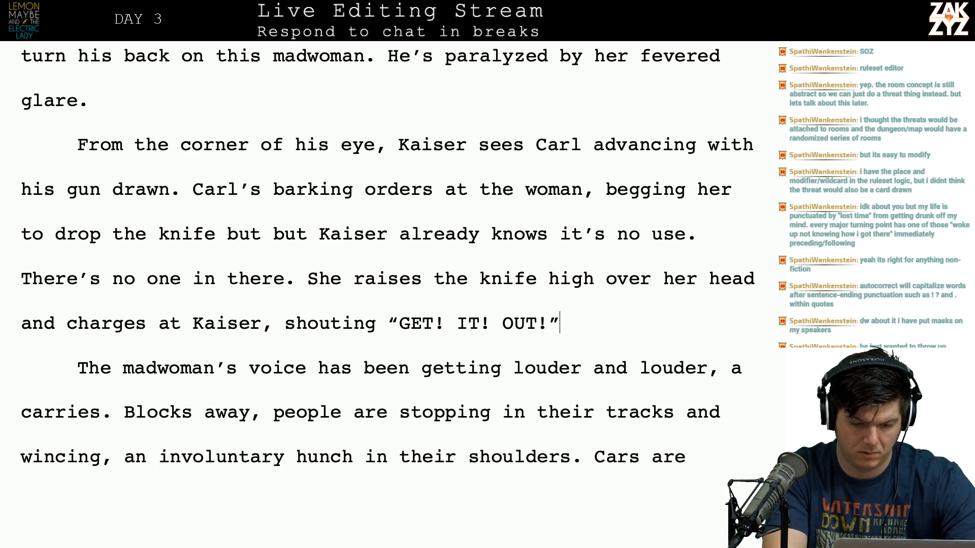
Start a new paragraph after "GET! IT! OUT!" reading "The madwoman's scream has gotten louder and louder, and now it carries for blocks.".
key("Return")
type("Theis")
key("BackSpace")
key("BackSpace")
key("BackSpace")
type("is scream")
key("BackSpace")
key("BackSpace")
key("BackSpace")
key("BackSpace")
key("BackSpace")
key("BackSpace")
key("BackSpace")
key("BackSpace")
key("BackSpace")
key("BackSpace")
key("BackSpace")
type("he madwoman’s s")
type("cream has gotten")
type(" louder and loud")
type("er, and now it car")
type("ries for blocks.")
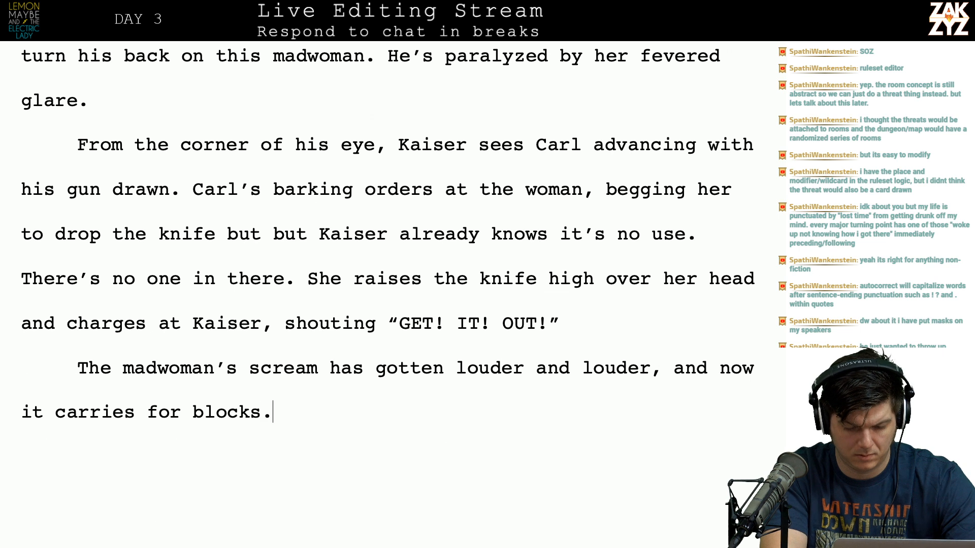
Begin the next sentence after "carries for blocks." with "People are halting in their steps,".
type(" People are ")
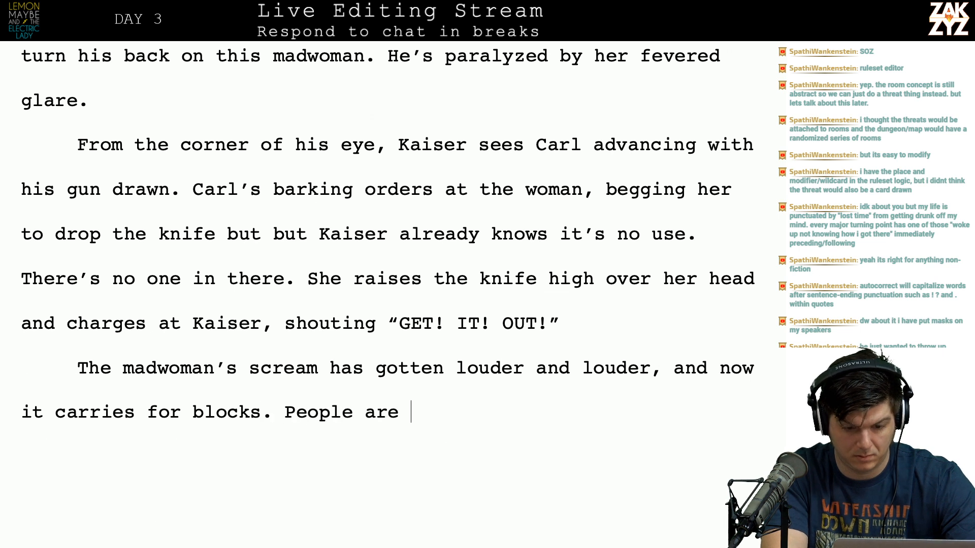
type("halting in their")
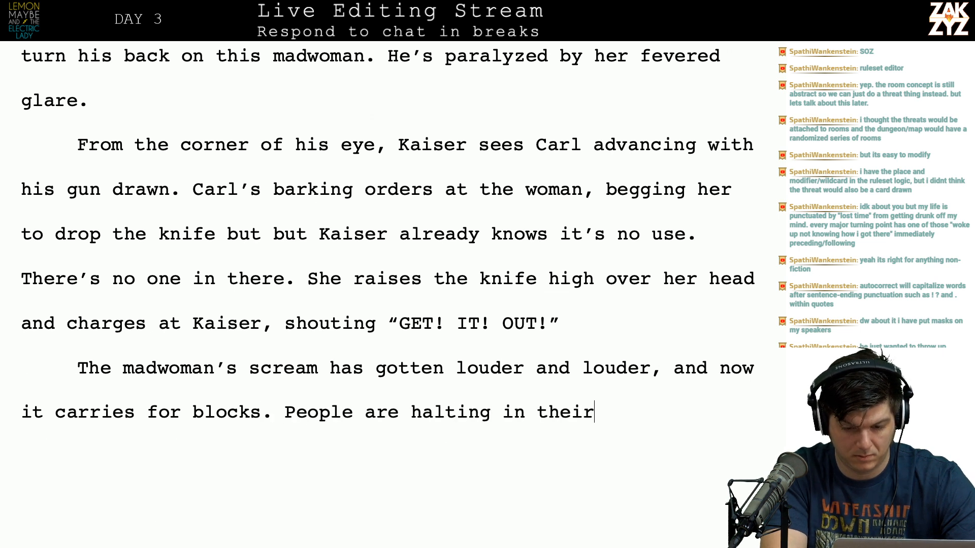
type(" steps, their sho")
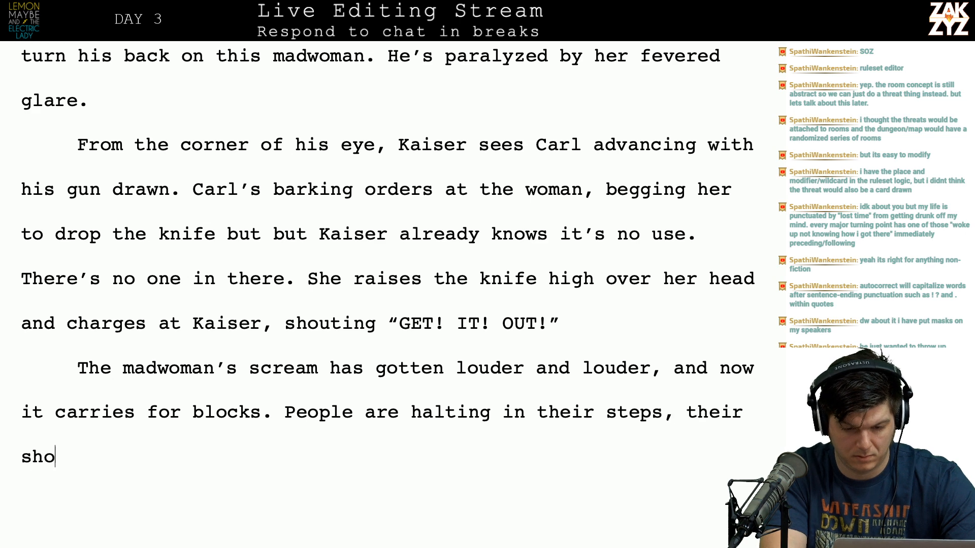
Try to end the "People are halting" sentence with "their shoulders hunch involuntarily.".
type("ulder s")
key("BackSpace")
key("BackSpace")
type("s")
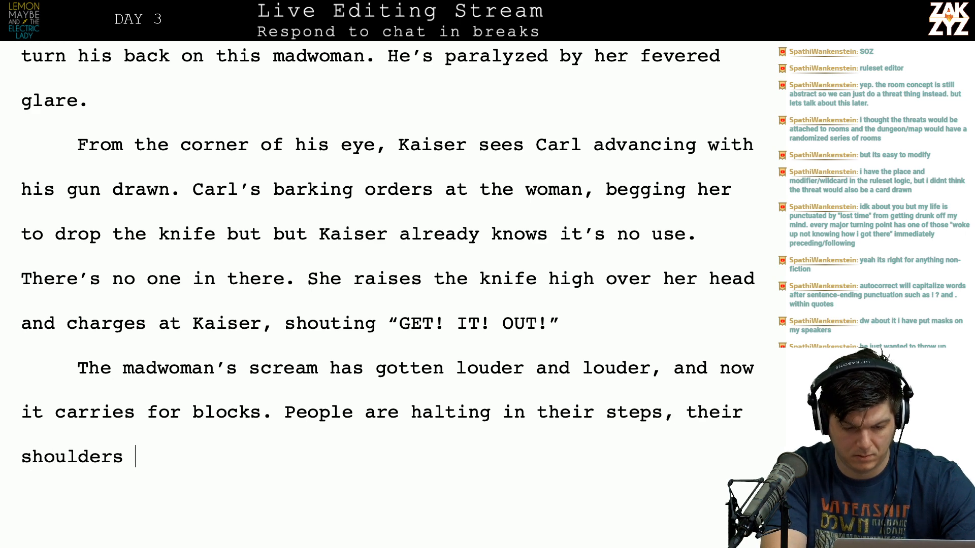
key("Down")
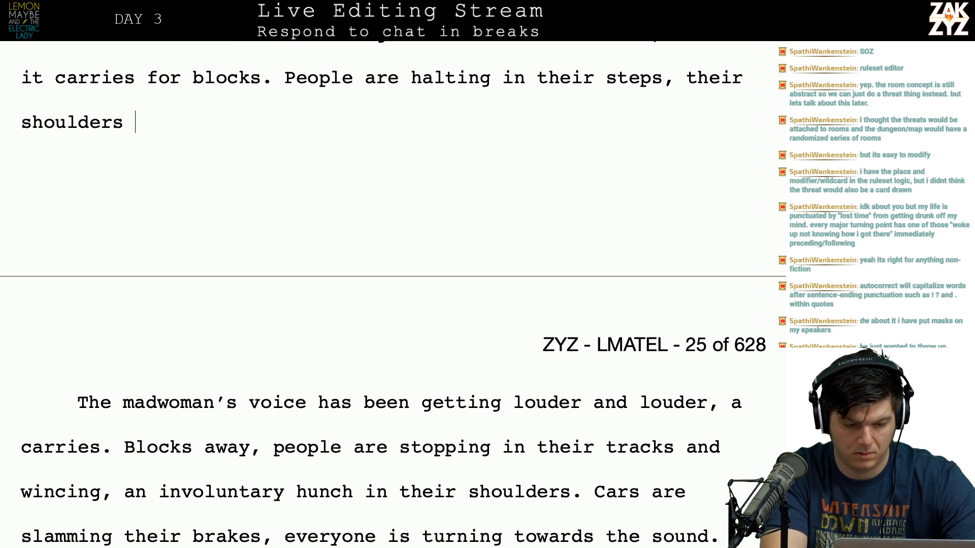
type("twitc")
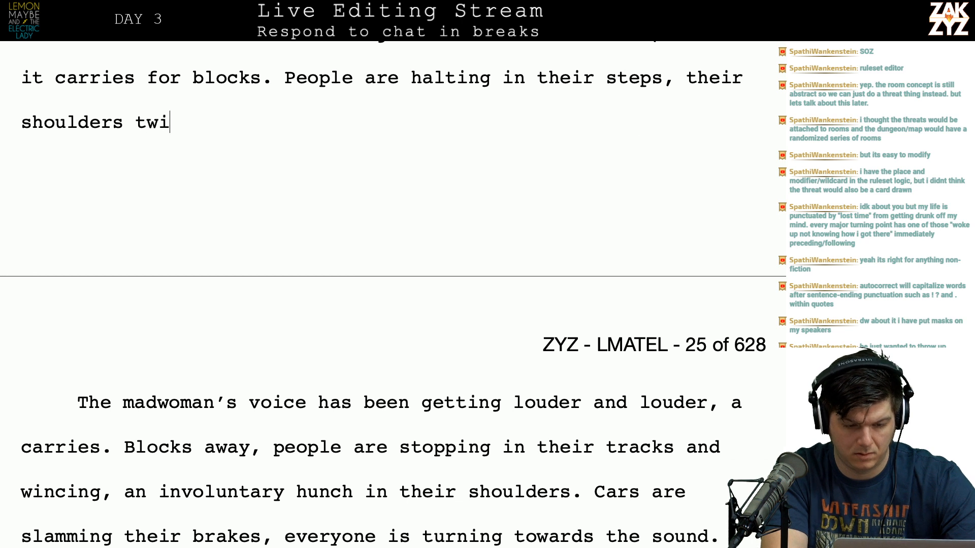
key("BackSpace")
key("BackSpace")
key("BackSpace")
key("BackSpace")
key("BackSpace")
type("hunch")
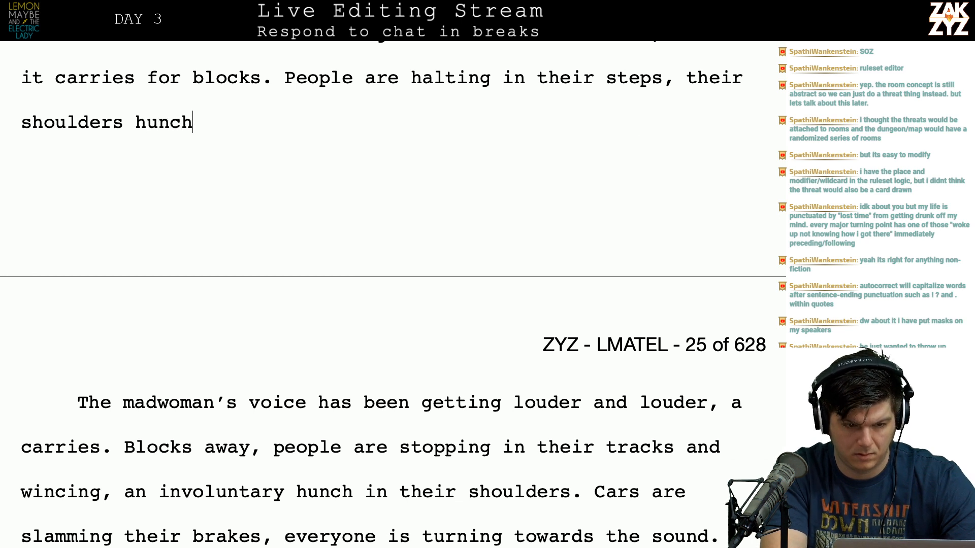
type(" involuntarily.")
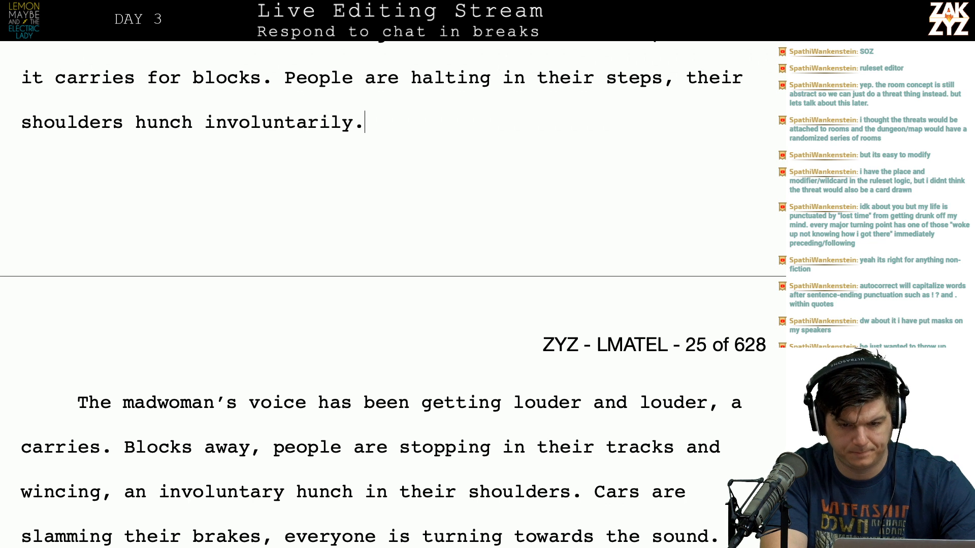
key("BackSpace")
key("BackSpace")
key("BackSpace")
key("BackSpace")
key("BackSpace")
key("BackSpace")
key("BackSpace")
key("BackSpace")
key("BackSpace")
key("BackSpace")
key("BackSpace")
key("BackSpace")
key("BackSpace")
key("BackSpace")
key("BackSpace")
key("BackSpace")
key("BackSpace")
key("BackSpace")
key("BackSpace")
key("BackSpace")
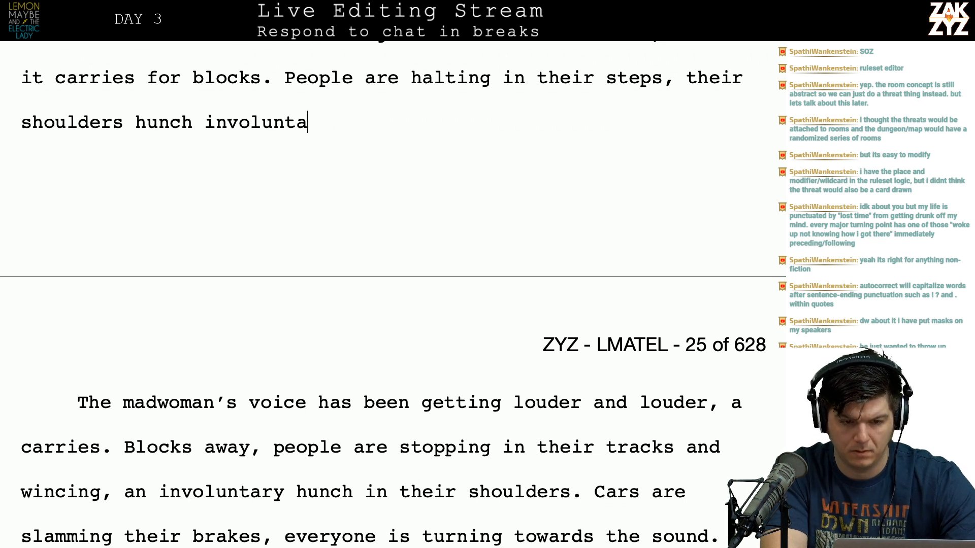
key("BackSpace")
key("BackSpace")
key("BackSpace")
key("BackSpace")
key("BackSpace")
key("BackSpace")
key("BackSpace")
key("BackSpace")
key("BackSpace")
key("BackSpace")
key("BackSpace")
key("BackSpace")
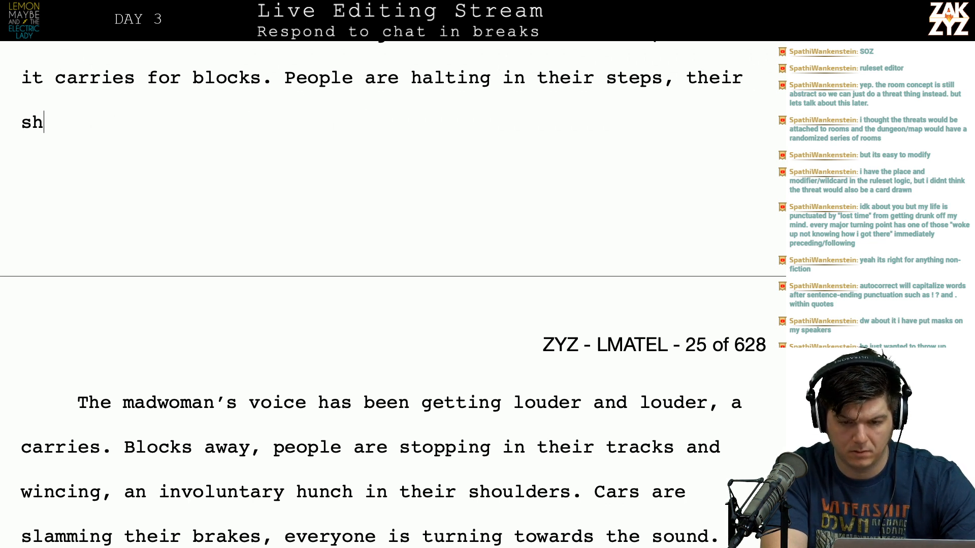
Continue after "halting in their steps," with "they clench their fists and their shoulders".
type("ey clench their f")
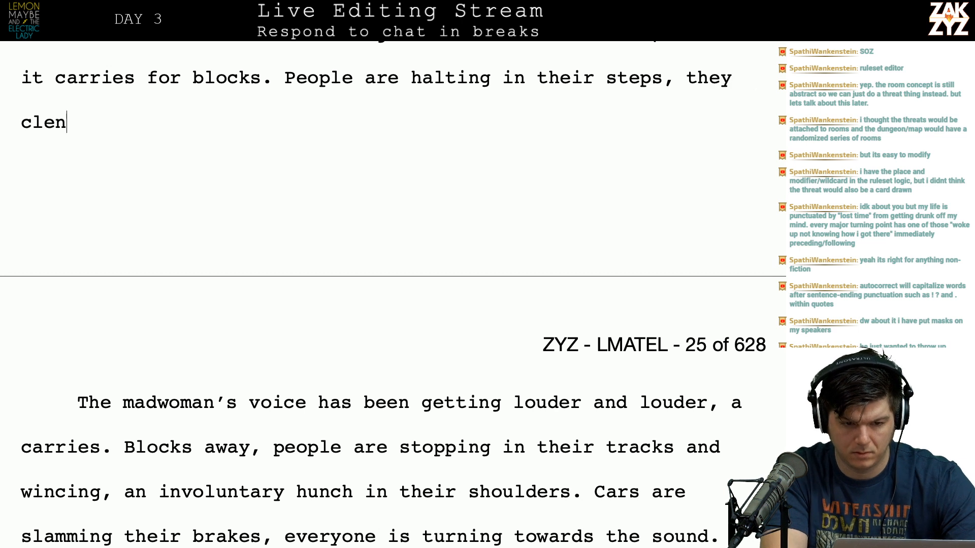
type("ists")
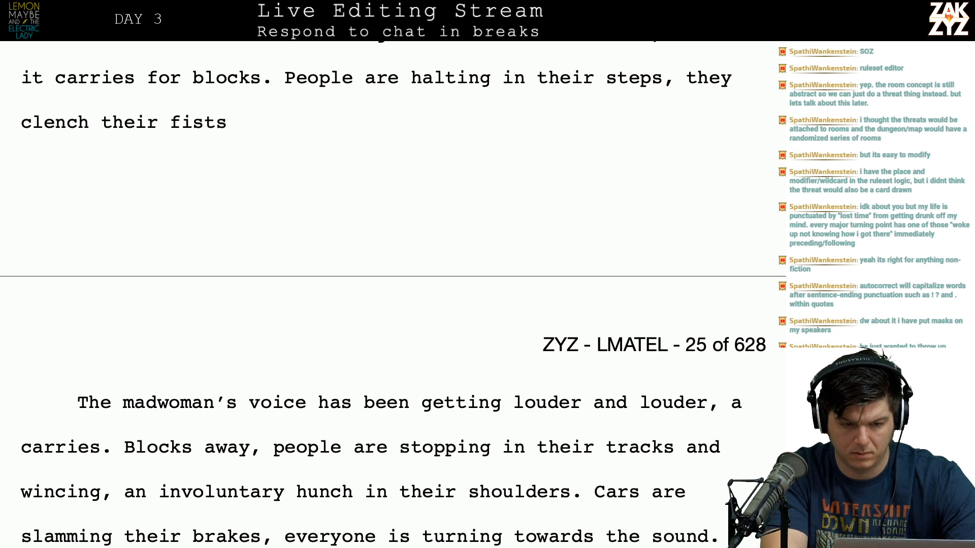
type(" and their ")
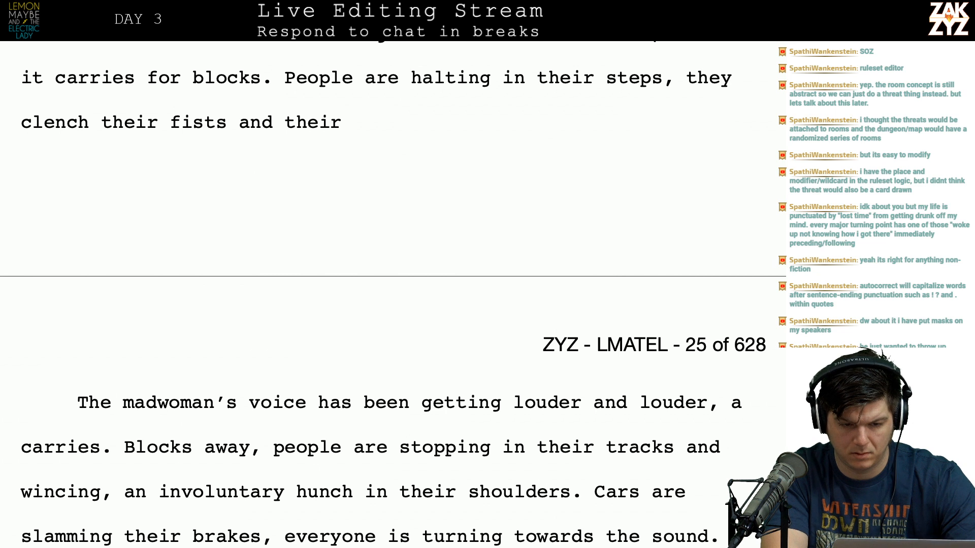
type("shoulders ")
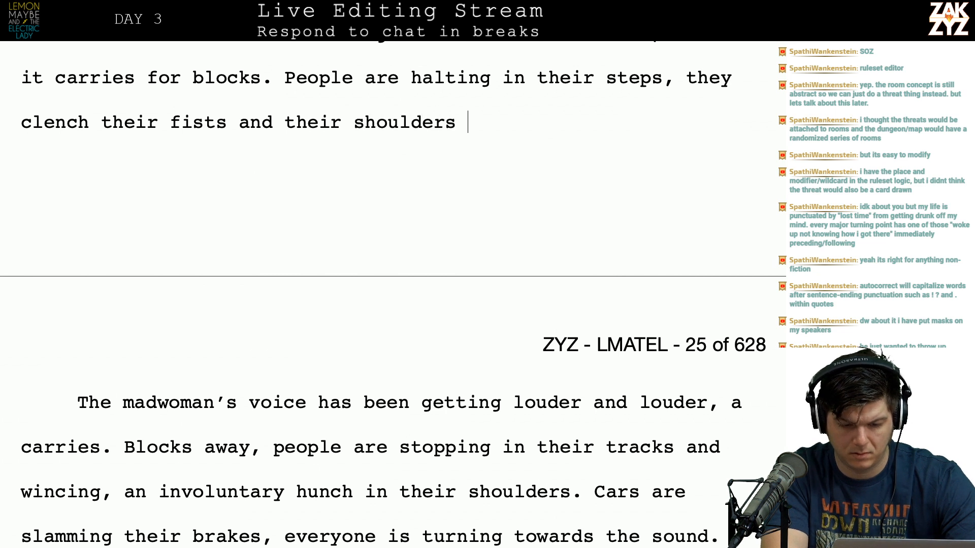
End the sentence with "hunch." and add "Cars slam on their brakes, everyone is turning towards the awful sound.".
type("hunch. Cars slam on ter")
key("BackSpace")
key("BackSpace")
type("heir bra")
type("kes, everyone is")
type(" truni")
key("BackSpace")
key("BackSpace")
key("BackSpace")
key("BackSpace")
type("urn")
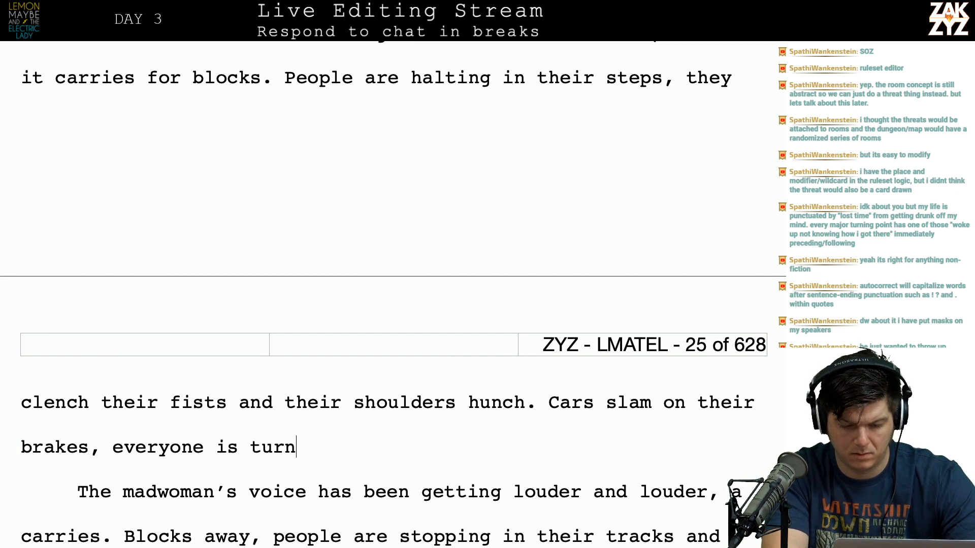
type("ing towards th so")
key("BackSpace")
key("BackSpace")
key("BackSpace")
type("e awful")
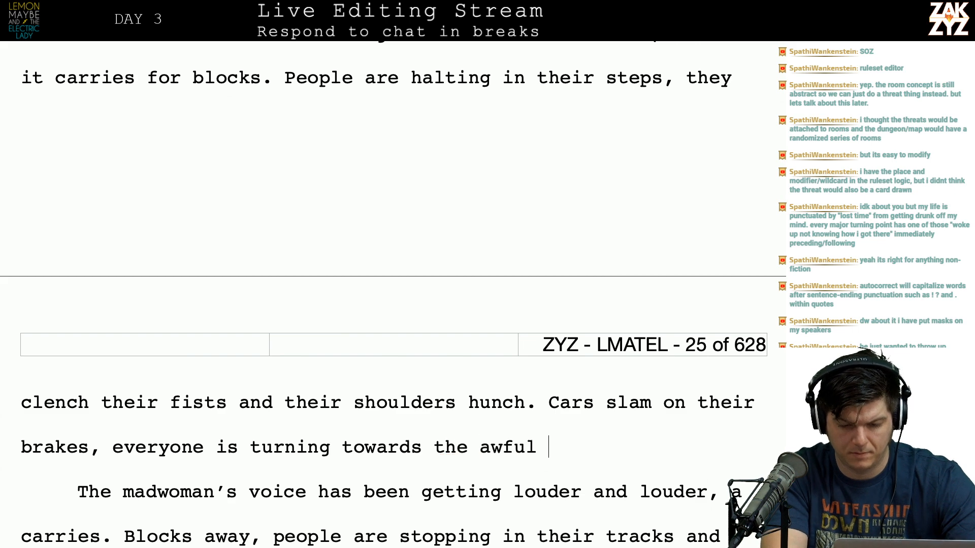
type(" sound.")
Delete the old passage from "The madwoman's voice has been getting" through "turning towards the sound." so "Twenty stories up" follows the new text.
key("shift+Down")
key("shift+Down")
key("shift+Down")
key("shift+Down")
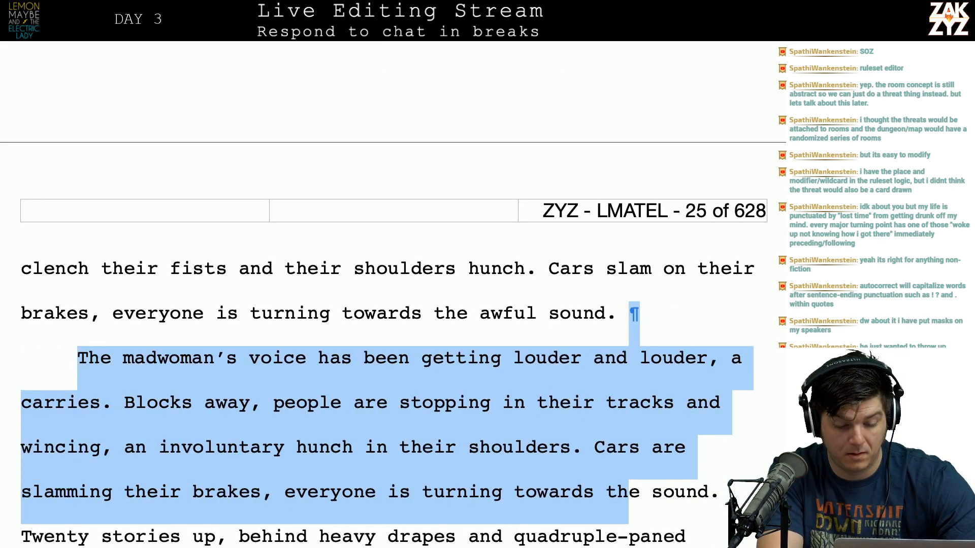
key("shift+Right")
key("shift+Right")
key("shift+Right")
key("shift+Right")
key("shift+Right")
key("shift+Right")
key("shift+Right")
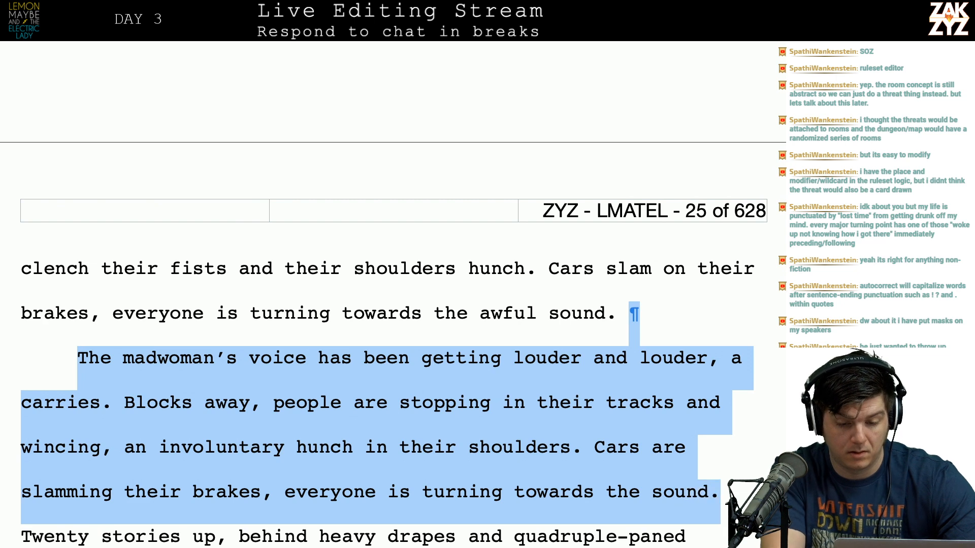
key("BackSpace")
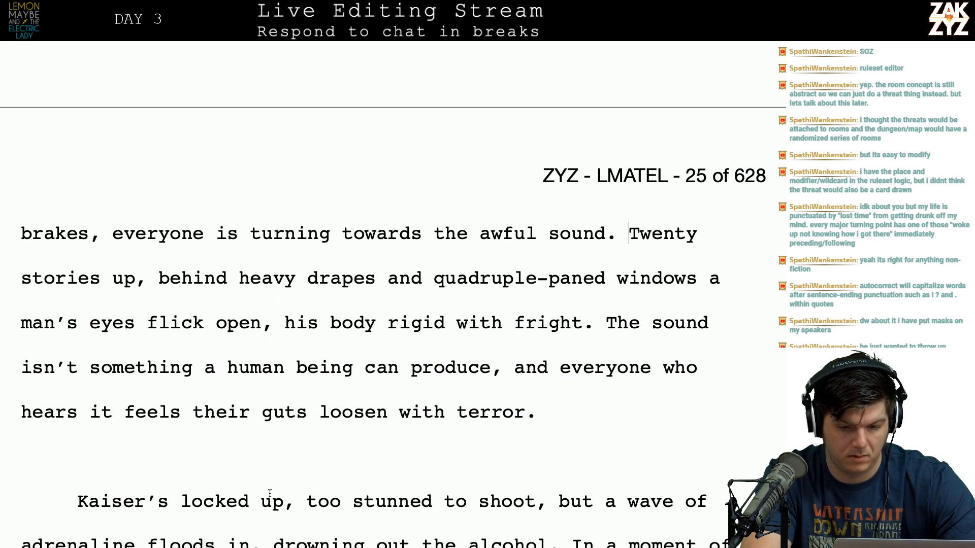
Split "The sound isn't something a human being can produce" into its own paragraph after "rigid with fright.", with an empty paragraph above it.
scroll(254, 457, "down", 1)
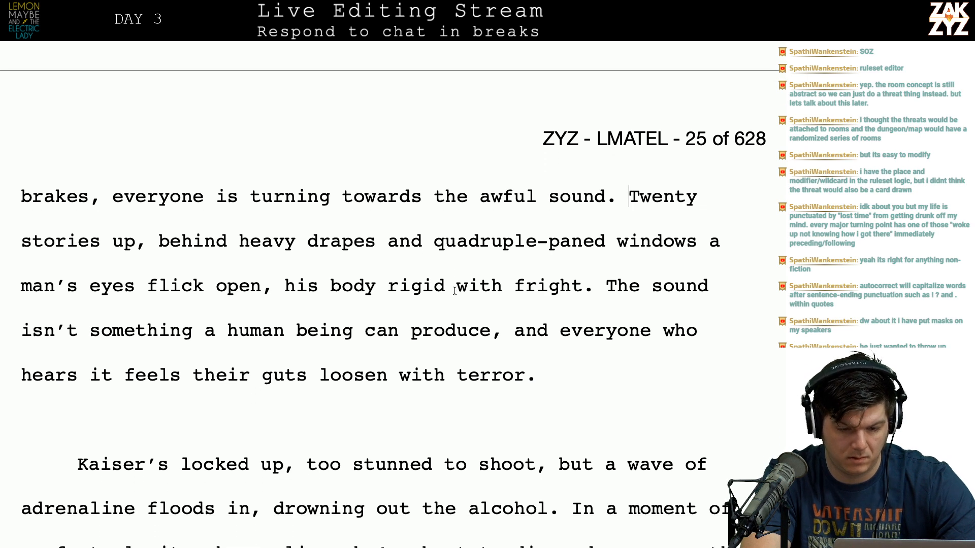
scroll(347, 301, "down", 1)
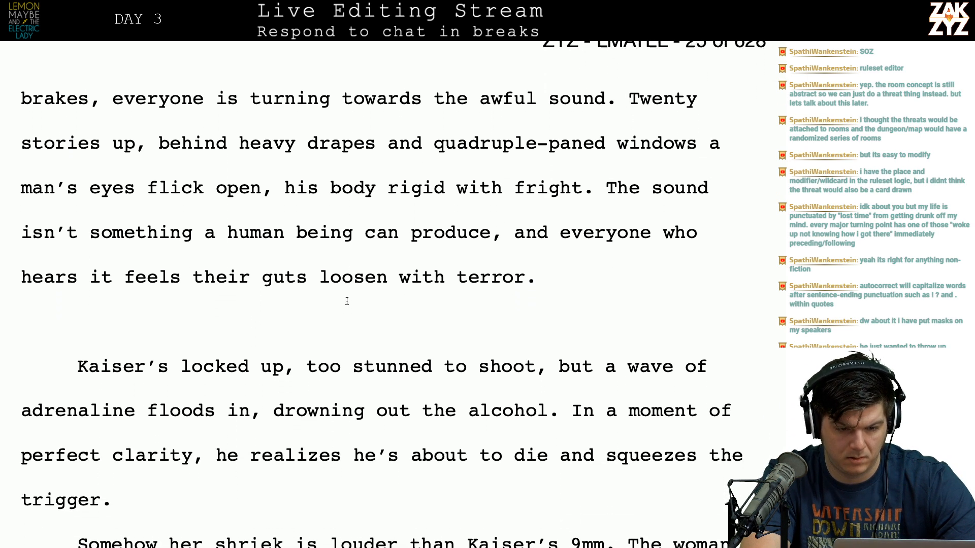
scroll(346, 301, "up", 1)
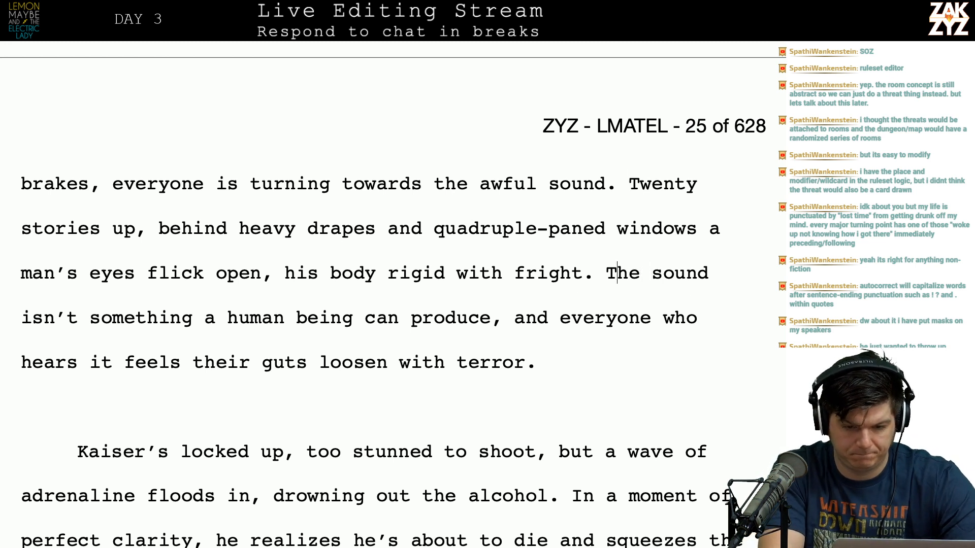
key("Right")
key("Return")
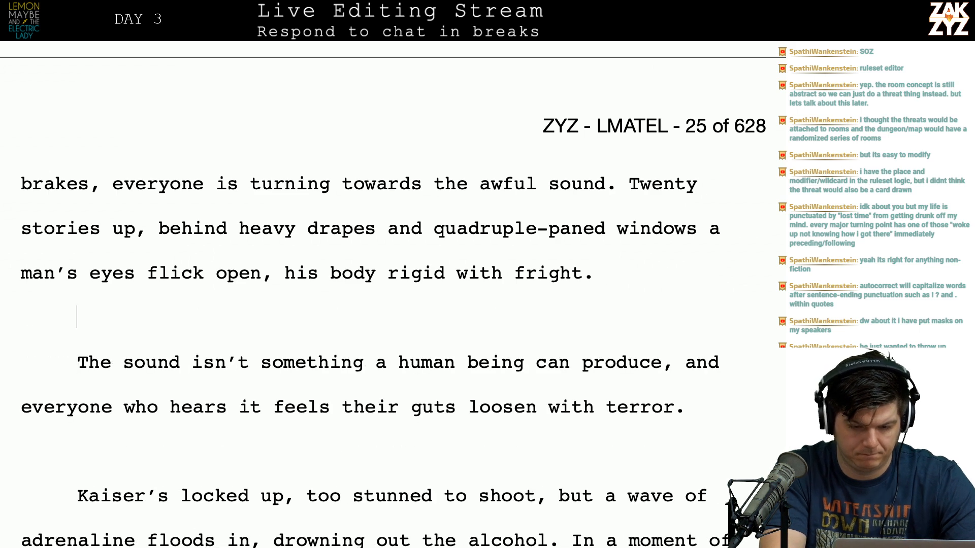
Start a new paragraph after "rigid with fright." reading "A human being can't make that sound,".
type("The")
key("BackSpace")
key("BackSpace")
key("BackSpace")
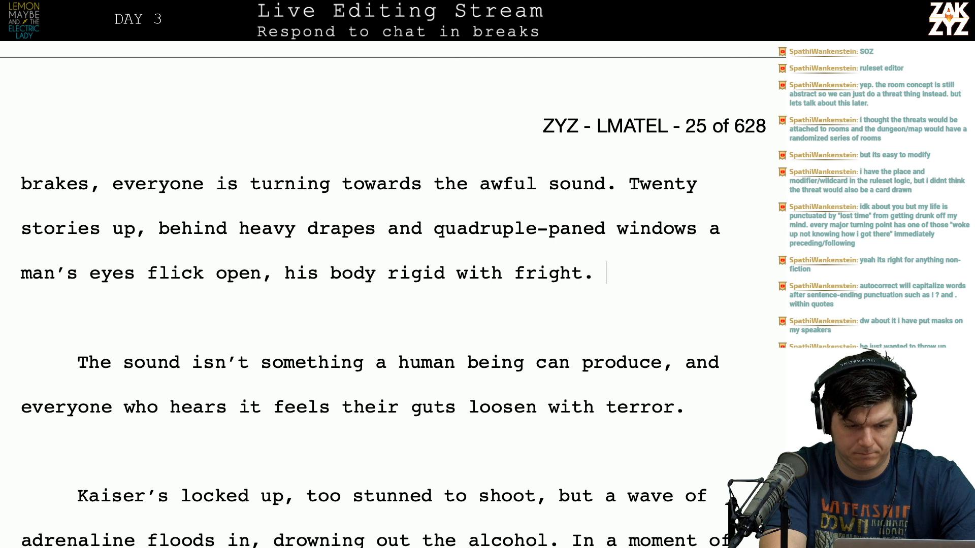
key("Return")
type("A human")
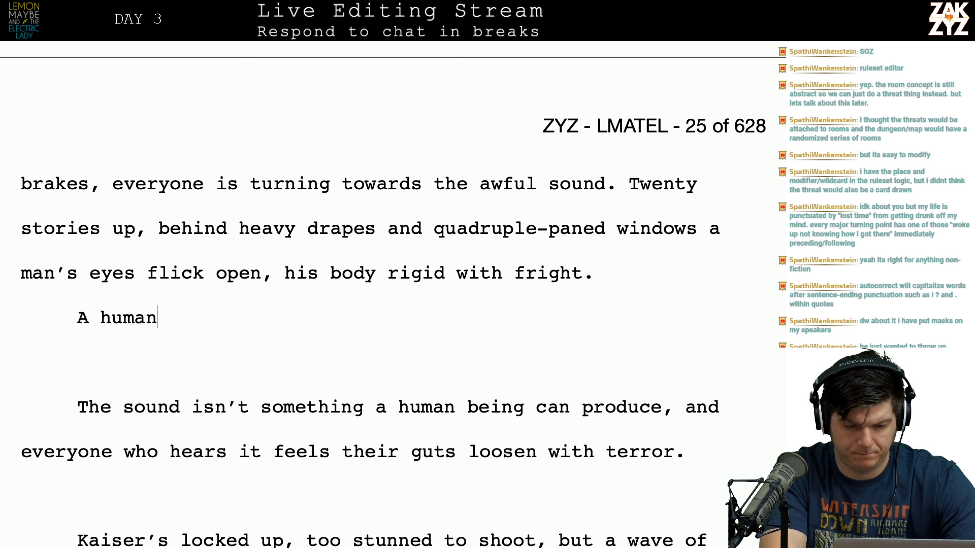
type(" being")
type(" can't make that ")
type("ound,")
key("BackSpace")
key("BackSpace")
key("BackSpace")
key("BackSpace")
key("BackSpace")
key("BackSpace")
type("so")
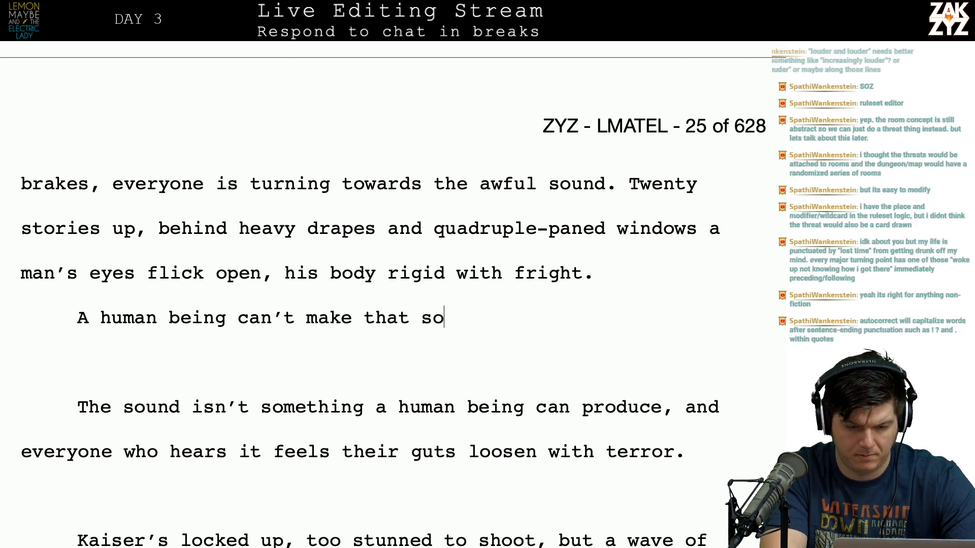
type("und,")
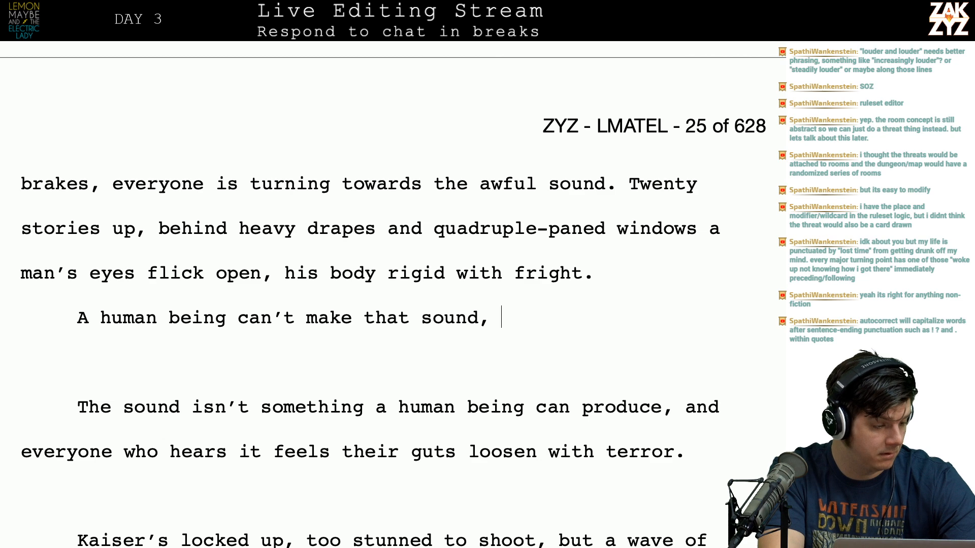
Switch to the Editlist note in TextEdit and add a "Day 3" line below "2:12".
scroll(613, 335, "up", 5)
key("ctrl+Left")
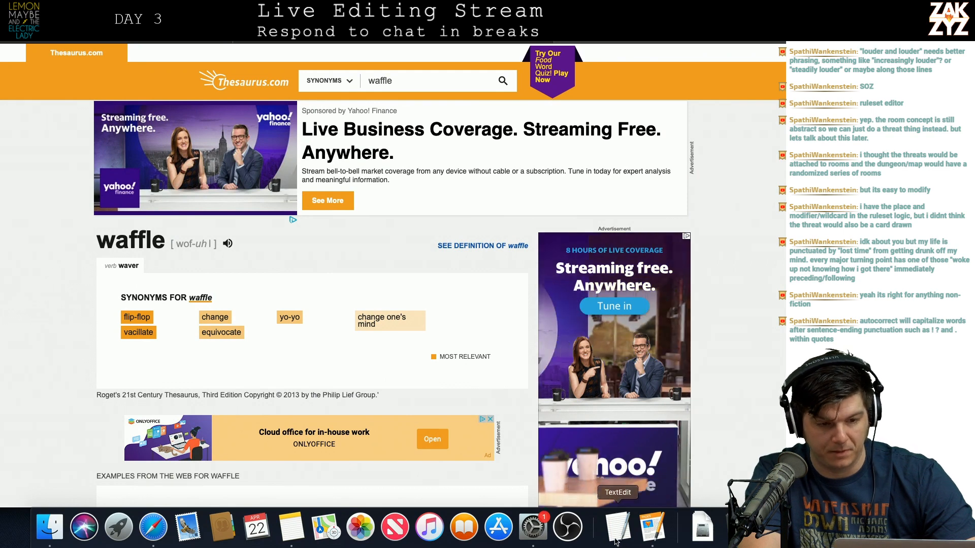
left_click(620, 533)
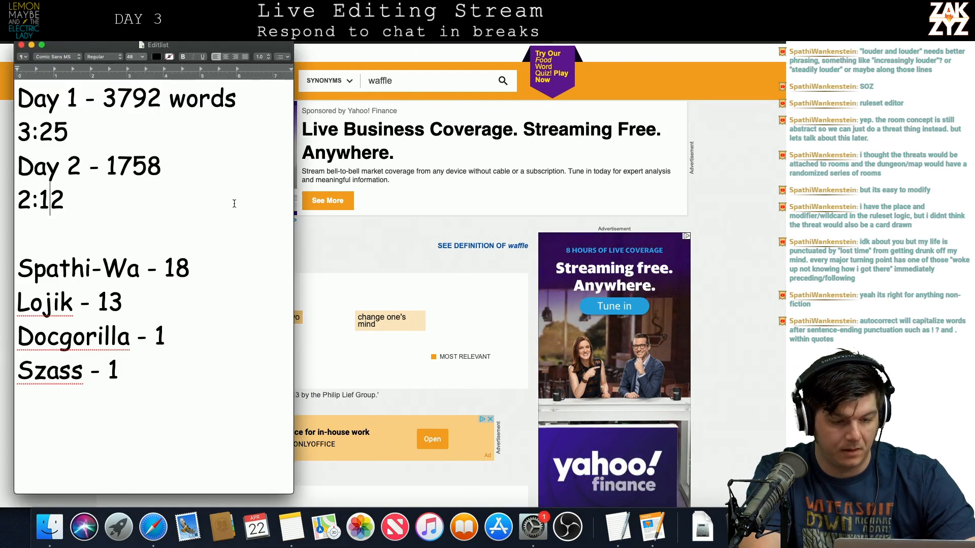
key("Return")
type("3")
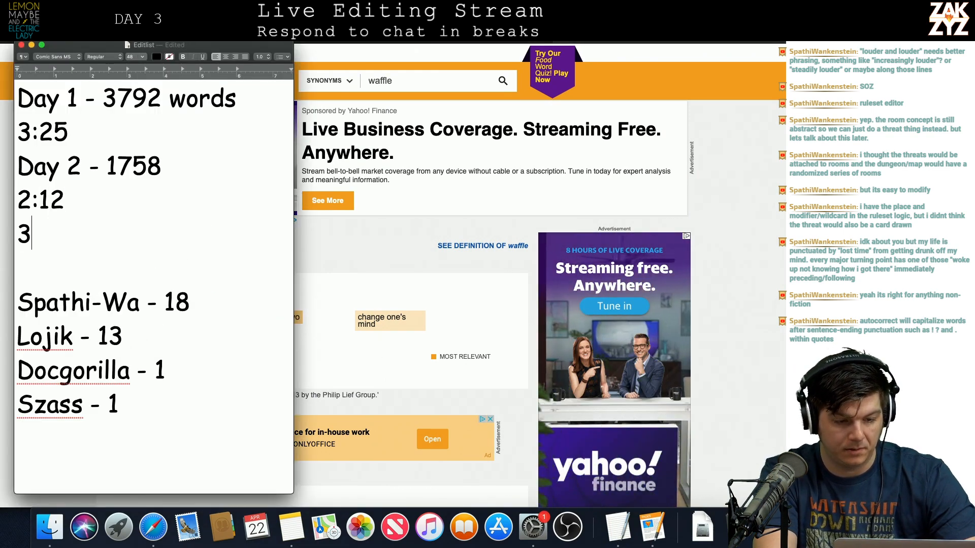
key("BackSpace")
type("day ")
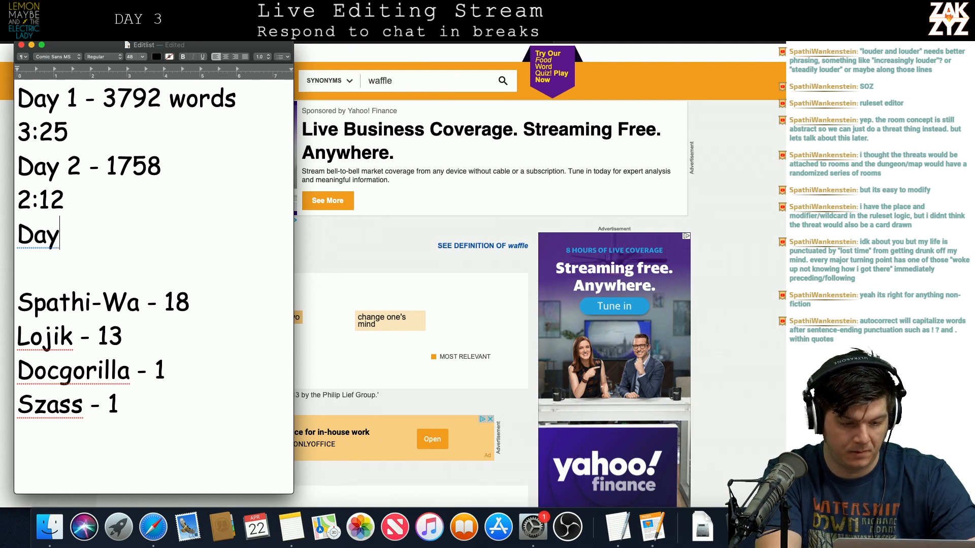
type("3")
Set the first viewer's tally in the list to 19.
left_click(190, 303)
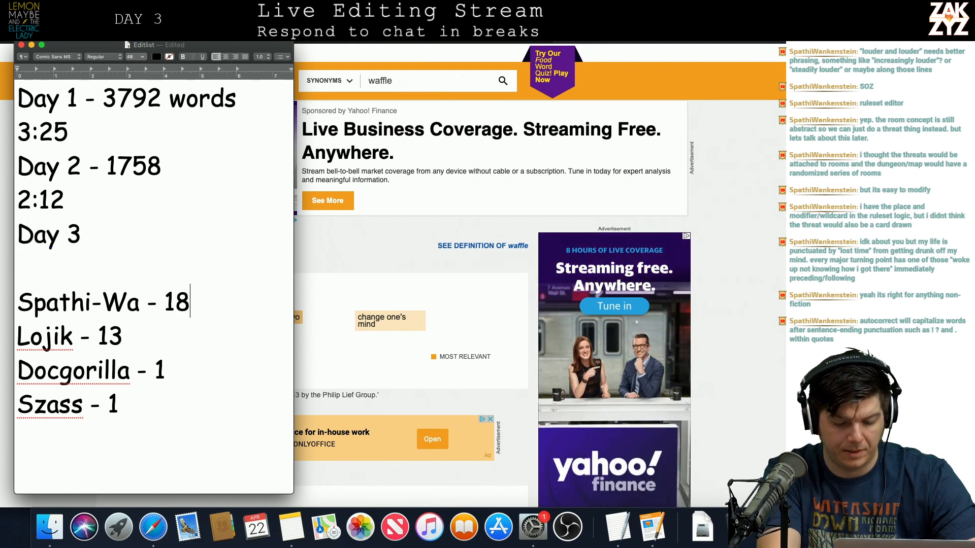
key("BackSpace")
type("9")
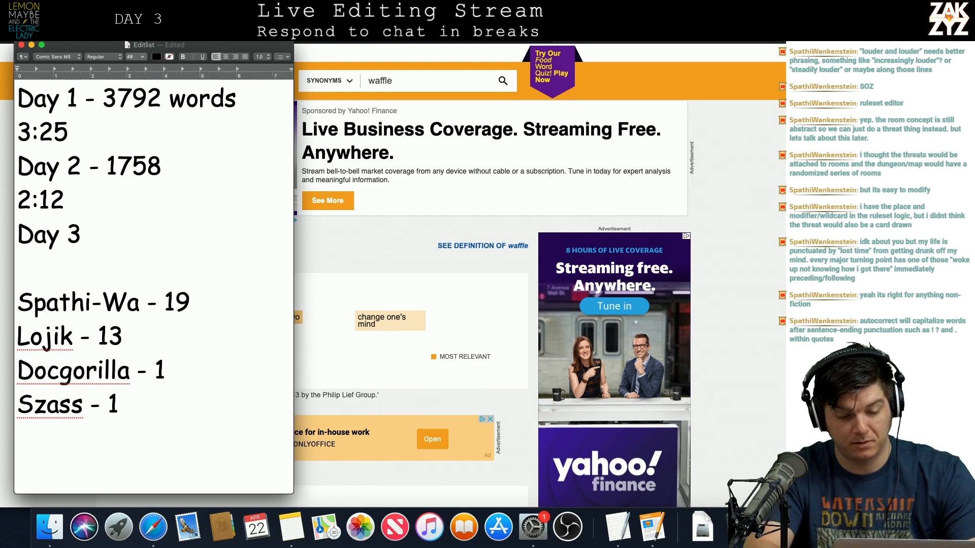
Return to the manuscript in Pages, break the paragraph after "The madwoman's scream", and continue that line with "gets louder every time, now".
key("super+Tab")
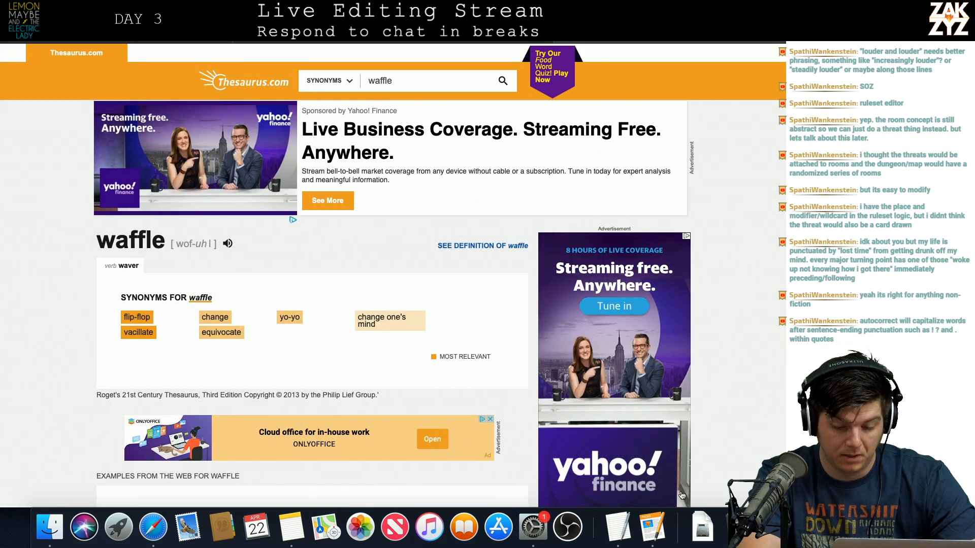
left_click(655, 532)
scroll(654, 501, "up", 3)
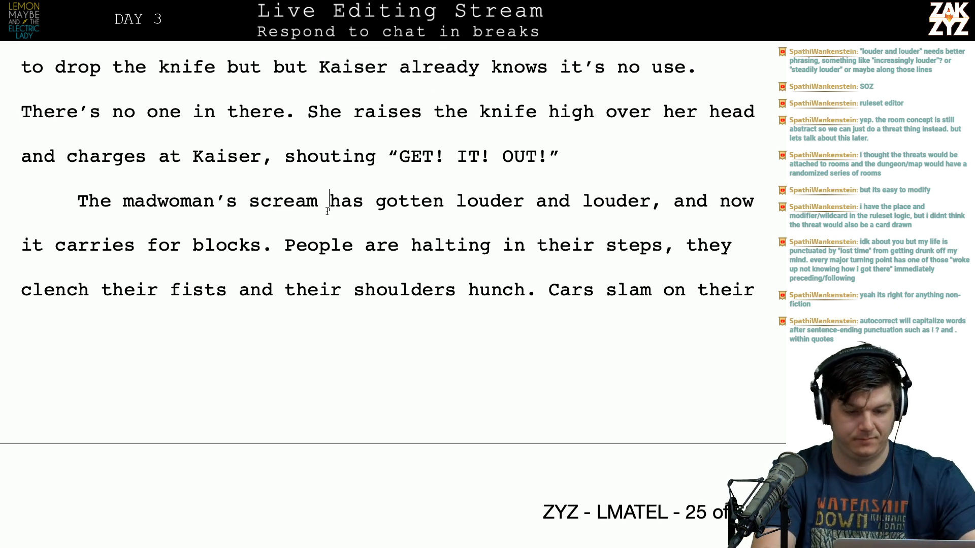
key("Return")
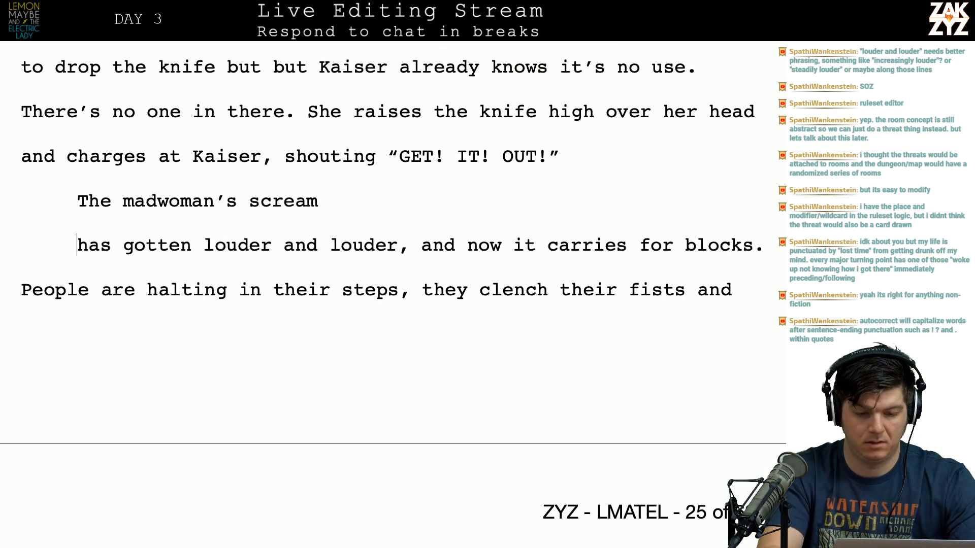
type("gets louder every time")
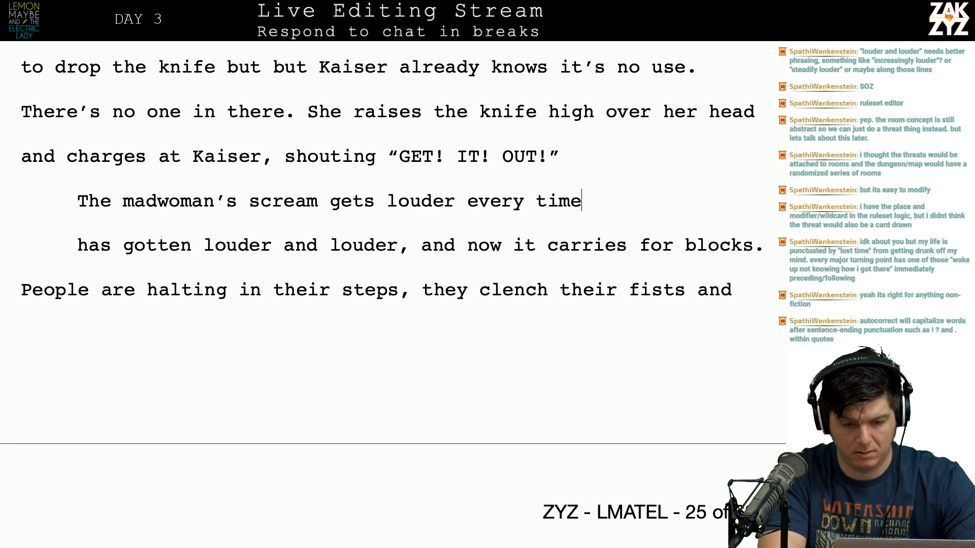
type(", now")
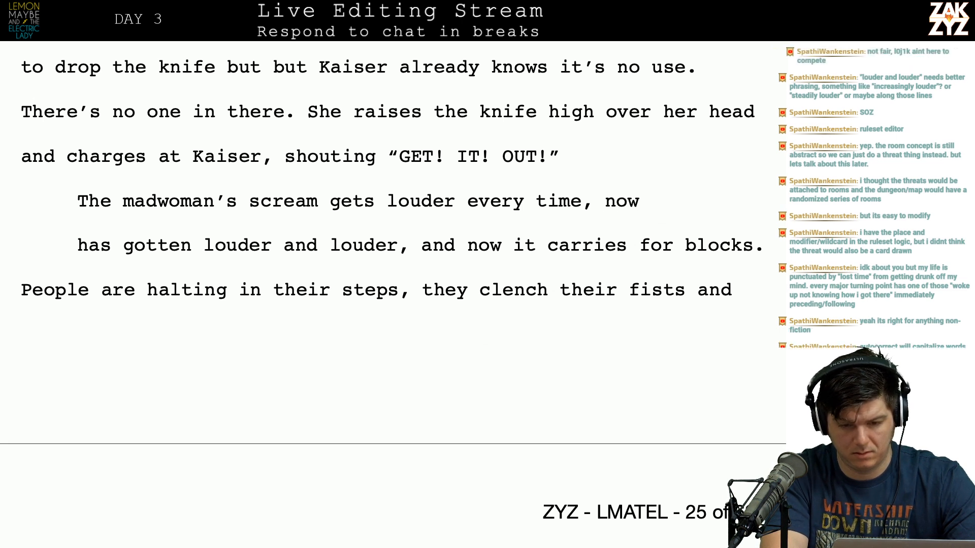
key("BackSpace")
key("BackSpace")
key("BackSpace")
type("now it feels l")
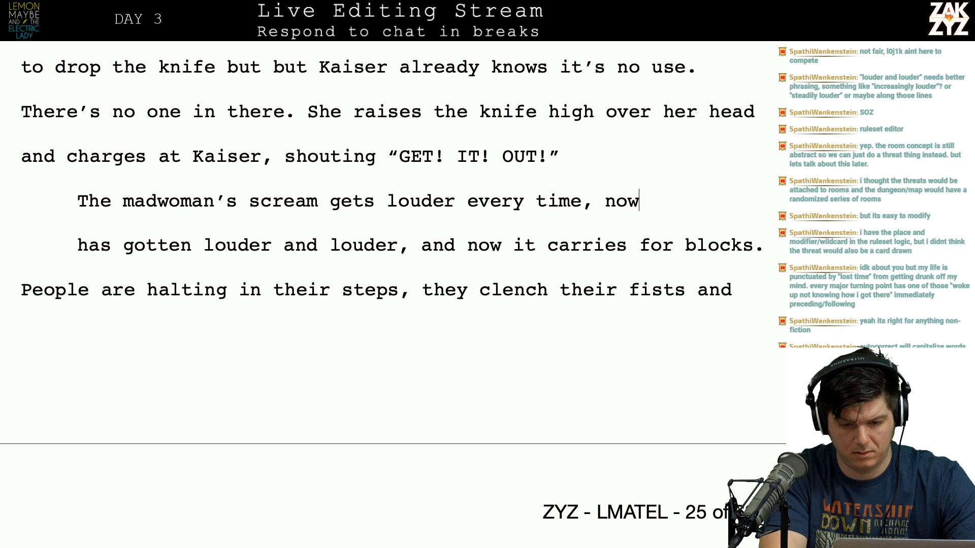
type("ike ti")
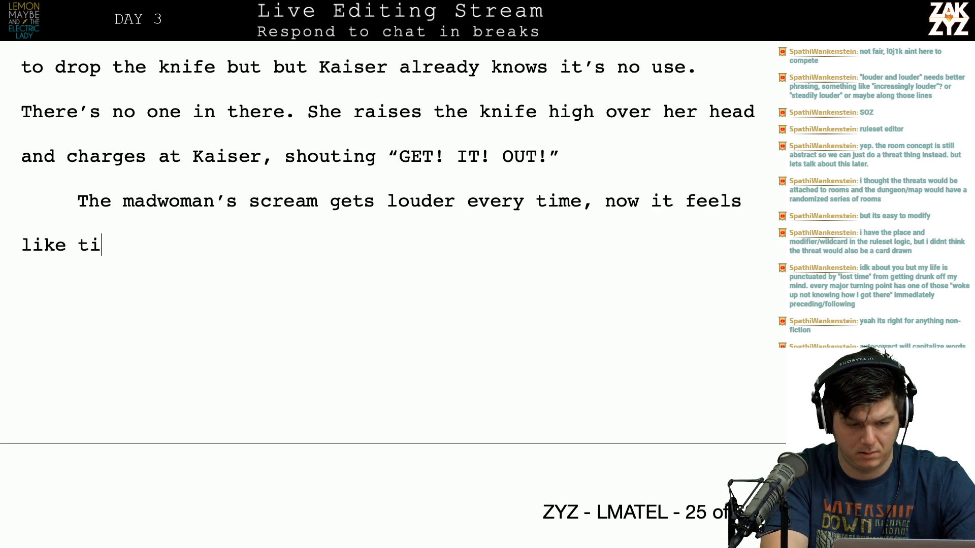
key("BackSpace")
key("BackSpace")
key("BackSpace")
key("BackSpace")
key("BackSpace")
key("BackSpace")
key("BackSpace")
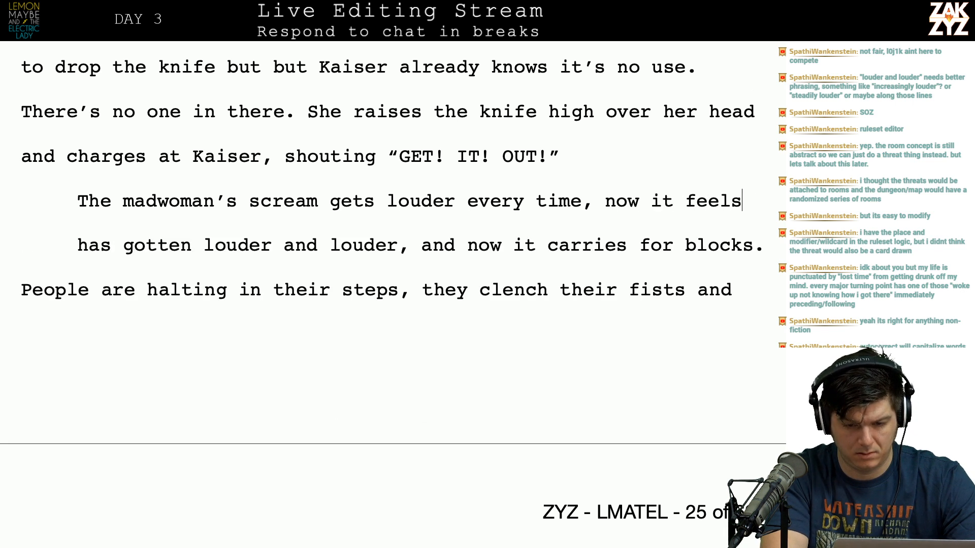
key("BackSpace")
key("BackSpace")
key("BackSpace")
key("BackSpace")
key("BackSpace")
key("BackSpace")
key("BackSpace")
key("BackSpace")
key("BackSpace")
key("BackSpace")
key("BackSpace")
key("BackSpace")
Continue the sentence after "gets louder every time," with "Kaiser winces".
type("ka")
key("BackSpace")
key("BackSpace")
type("Kaiser")
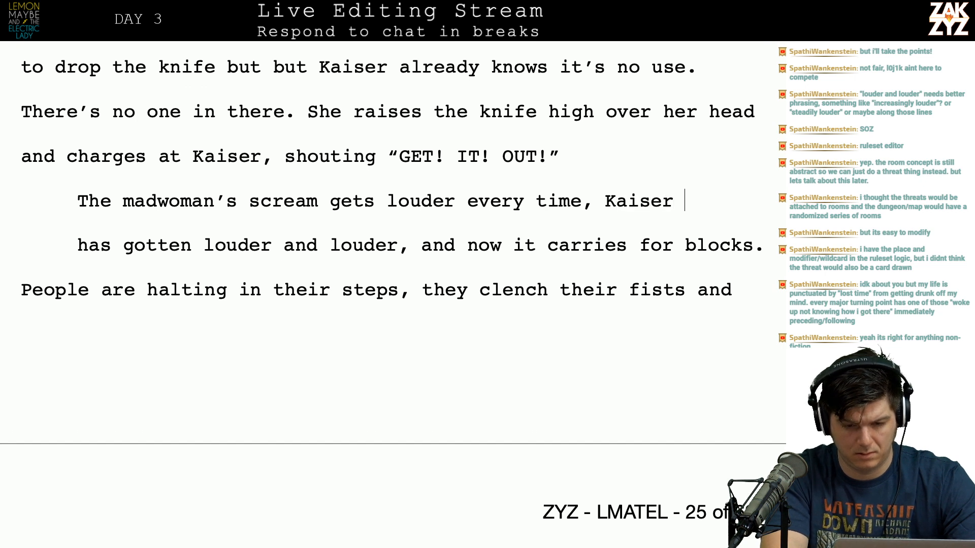
key("BackSpace")
key("BackSpace")
key("BackSpace")
key("BackSpace")
key("BackSpace")
key("BackSpace")
type("kais")
key("BackSpace")
key("BackSpace")
key("BackSpace")
key("BackSpace")
type("Ka")
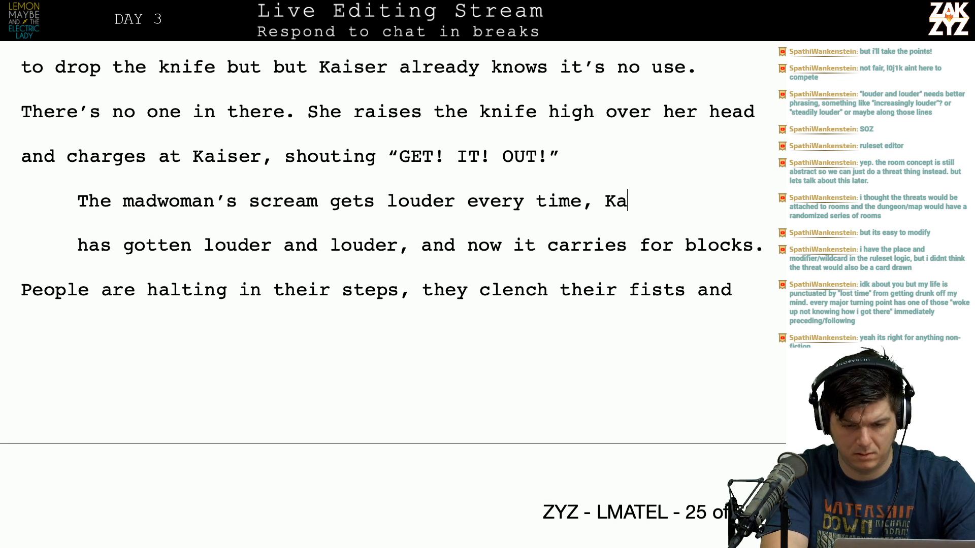
type("iser winces")
Try continuing "Kaiser winces" with "from it, it's", and take the wording back.
key("ctrl+shift+End")
type("from ")
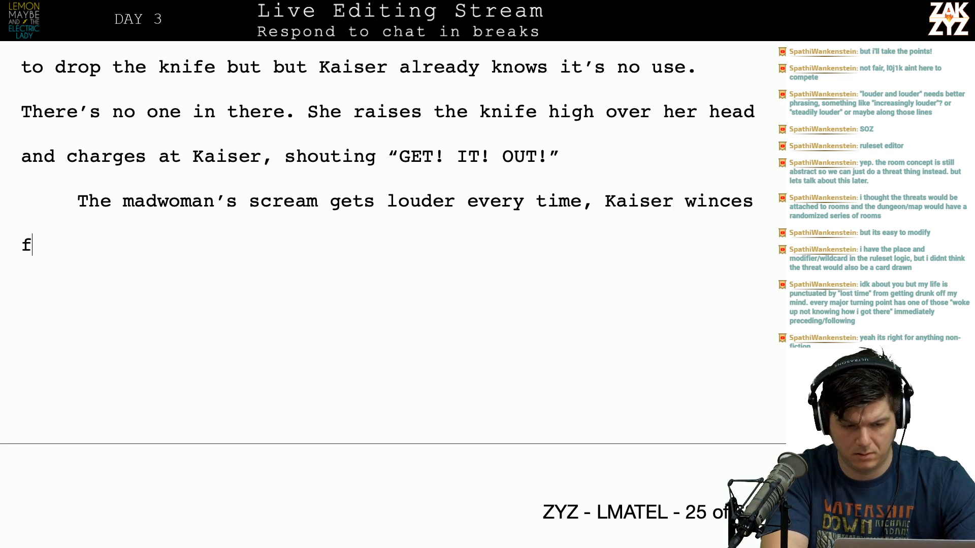
type("it, it's")
key("BackSpace")
key("BackSpace")
key("BackSpace")
key("BackSpace")
key("BackSpace")
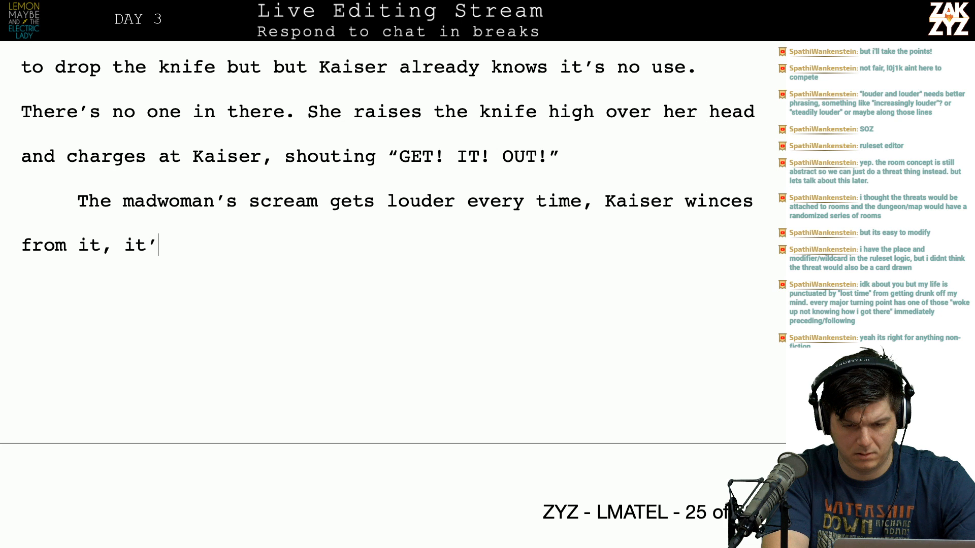
key("BackSpace")
key("BackSpace")
key("BackSpace")
key("BackSpace")
key("BackSpace")
key("BackSpace")
key("ctrl+z")
key("ctrl+z")
key("ctrl+z")
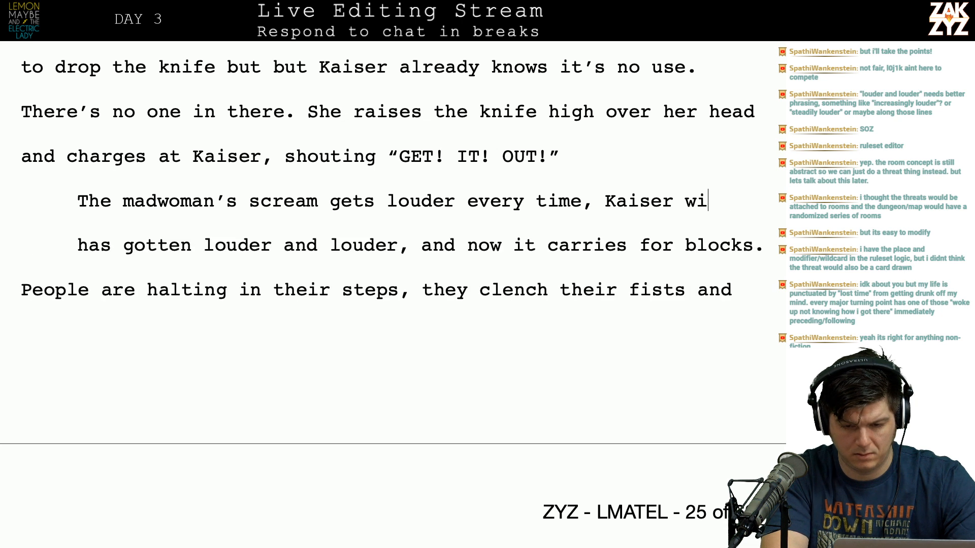
Finish the sentence after "Kaiser" with "feels like it's about to split open his skull.".
type("eels")
key("ctrl+shift+End")
type("like ")
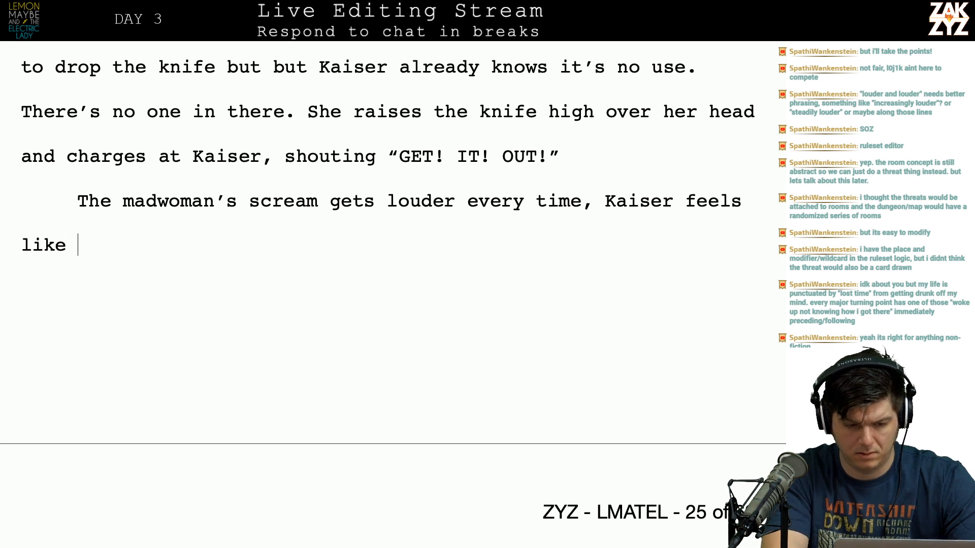
type("it's about too")
key("BackSpace")
key("BackSpace")
type("split ope")
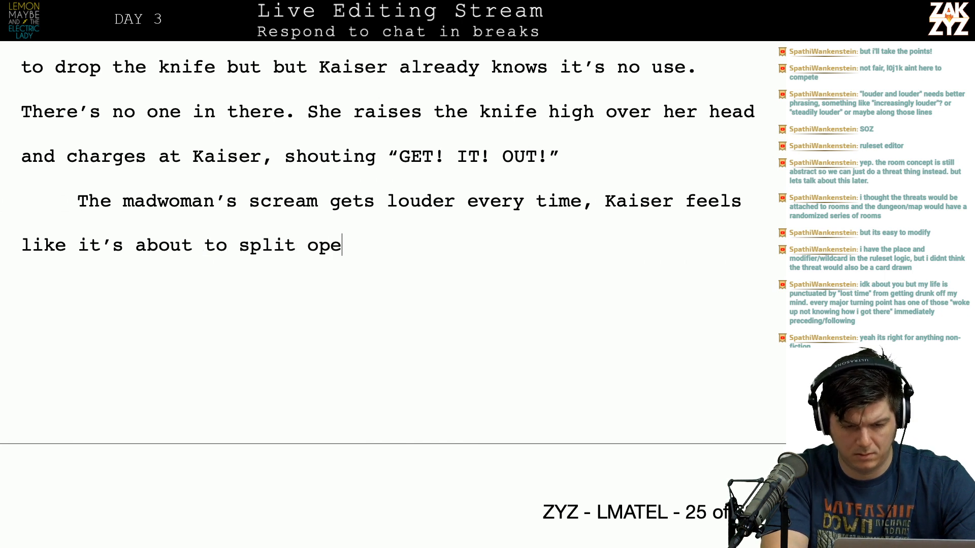
type("n his skull.")
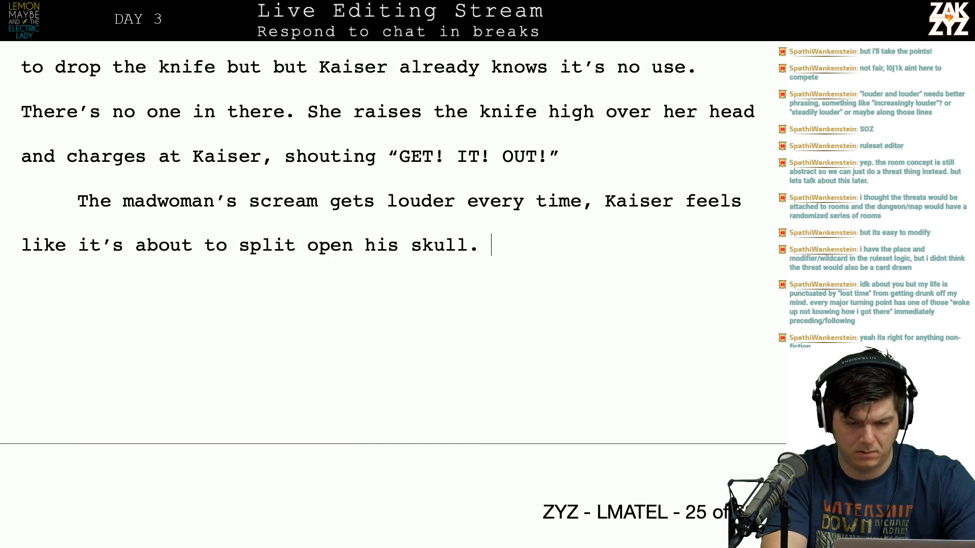
Begin a new sentence after "split open his skull." with "The sound carries for blocks, people".
key("Down")
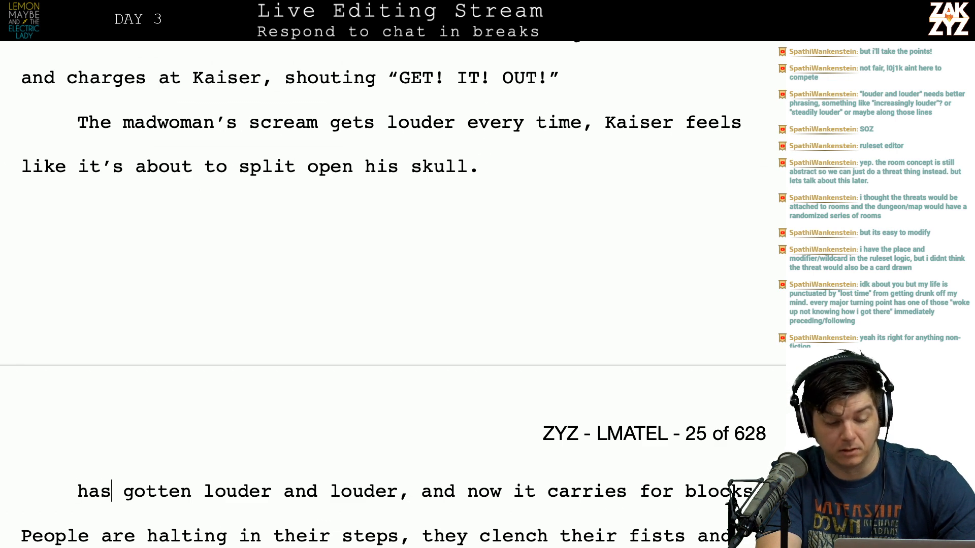
key("Down")
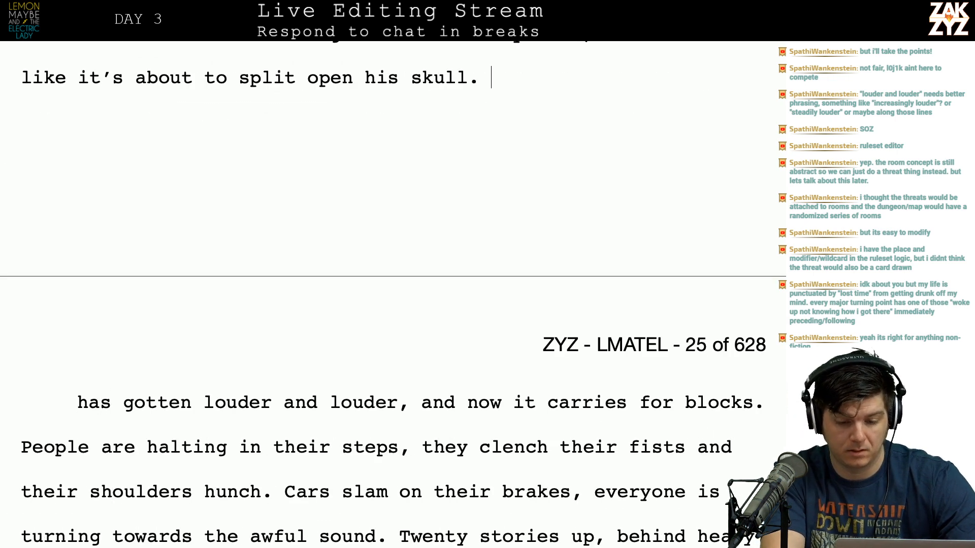
type("It")
key("BackSpace")
key("BackSpace")
type("The sound car")
type("ries for blocks, p")
type("eople ")
Continue the sentence after "people" with "halt in theirs tips and clench their fists,".
type("halt in theirs ")
type("teps")
key("BackSpace")
key("BackSpace")
key("BackSpace")
type("ips and cleh")
key("BackSpace")
type("nch their f")
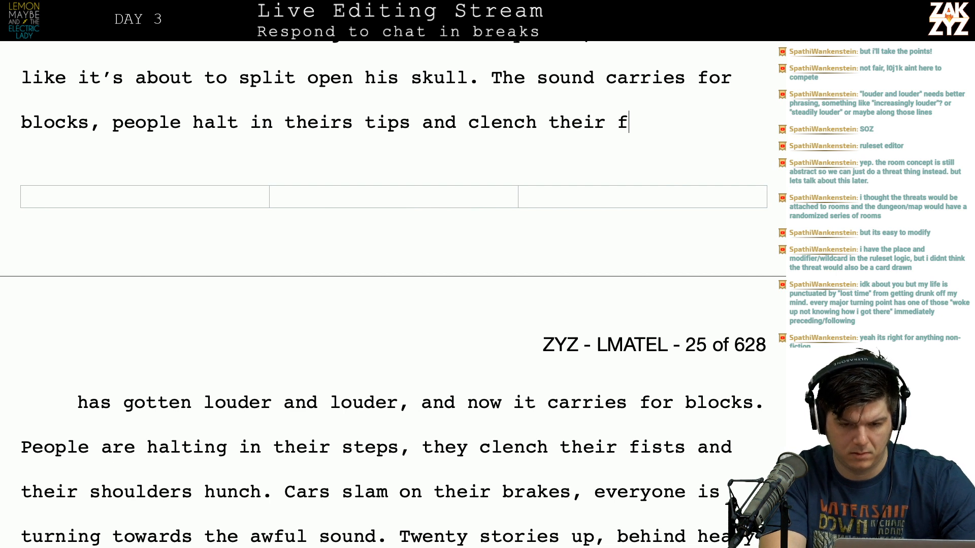
type("ists, thes")
key("BackSpace")
type("thes")
key("BackSpace")
key("BackSpace")
key("BackSpace")
key("BackSpace")
End the sentence after "clench their fists," with "an involuntary shiver hunching their shoulders.".
type("an involu")
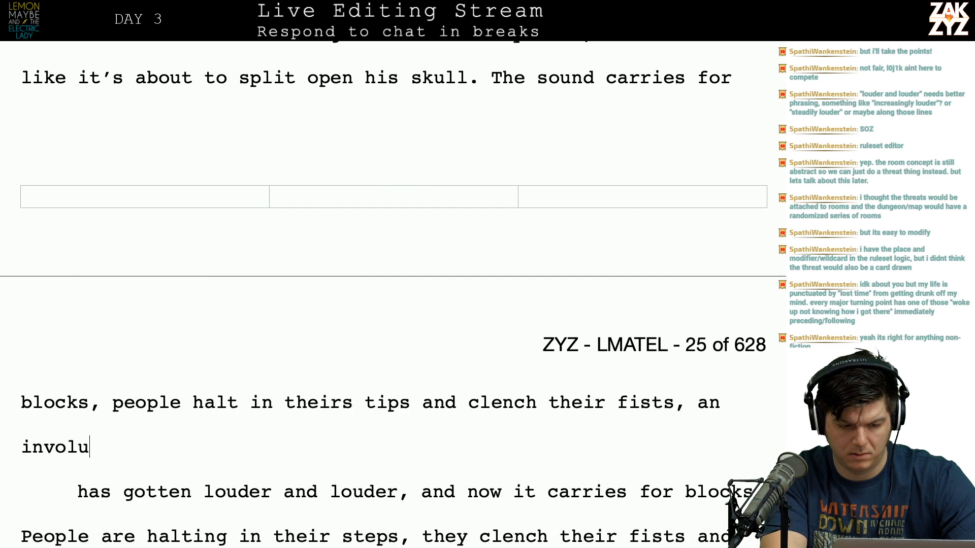
type("ntary shiver running")
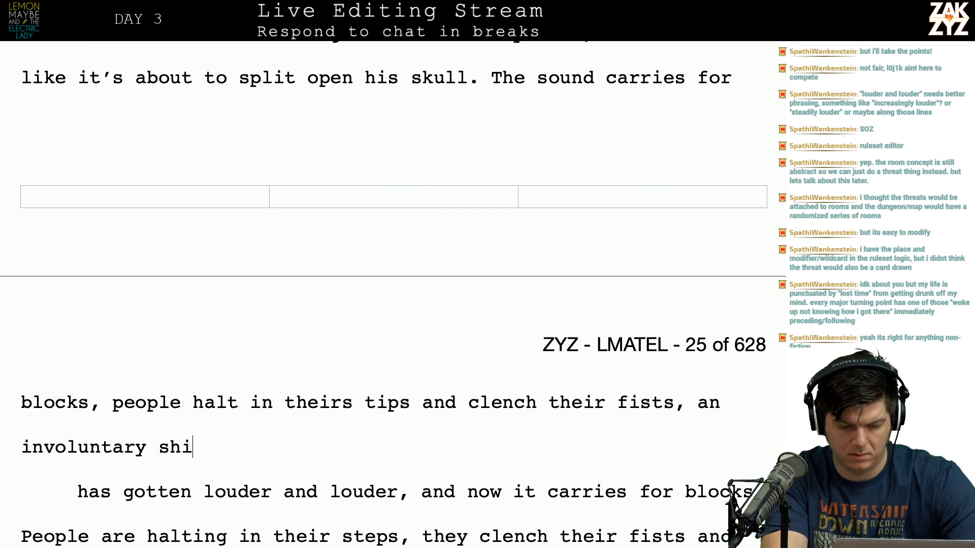
key("BackSpace")
key("BackSpace")
key("BackSpace")
key("BackSpace")
key("BackSpace")
key("BackSpace")
key("BackSpace")
key("BackSpace")
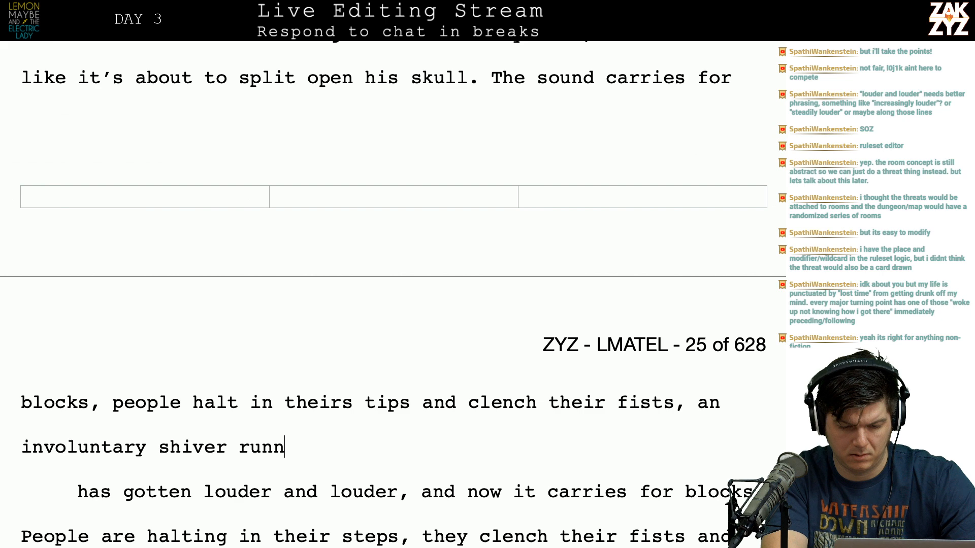
type("hunching their shoulders.")
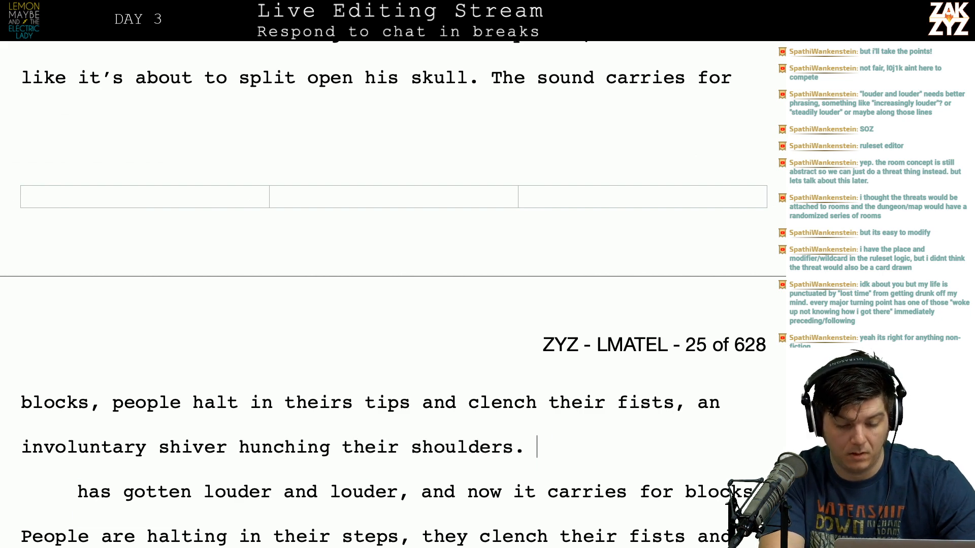
Delete the leftover old text from the paragraph break through "their shoulders hunch.", keeping the sentence that begins "Cars slam".
key("shift+Down")
key("shift+Down")
key("shift+Down")
key("shift+Down")
key("shift+Left")
key("shift+Left")
key("shift+Left")
key("shift+Left")
key("shift+Left")
key("shift+Left")
key("shift+Left")
key("shift+Left")
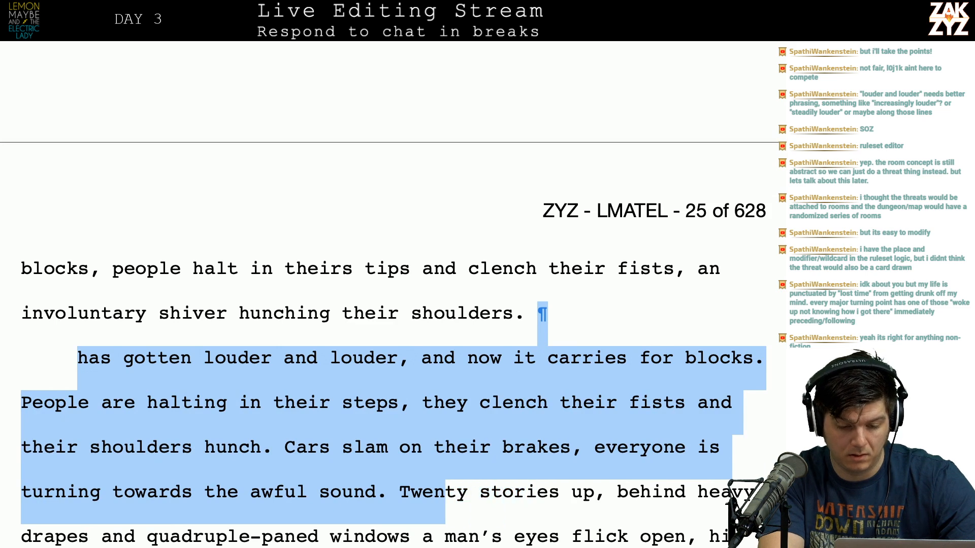
key("shift+Left")
key("shift+Left")
key("shift+Left")
key("shift+Left")
key("shift+Left")
key("shift+Left")
key("shift+Left")
key("shift+Left")
key("shift+Left")
key("shift+Left")
key("shift+Left")
key("shift+Left")
key("shift+Up")
key("shift+Left")
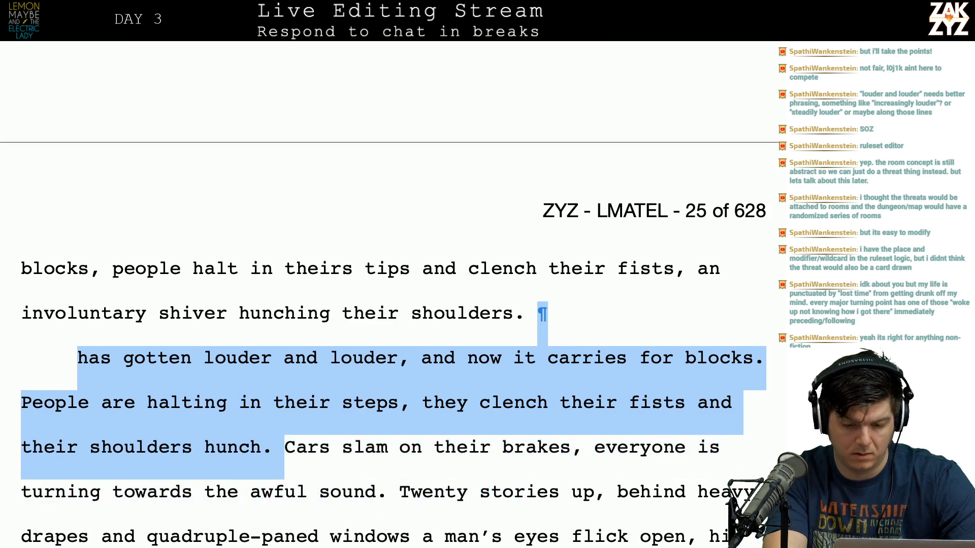
key("BackSpace")
Add "Drivers slam on brakes," after "hunching their shoulders." and move the old "Cars slam" text into a separate paragraph below.
type("Drivers slam on")
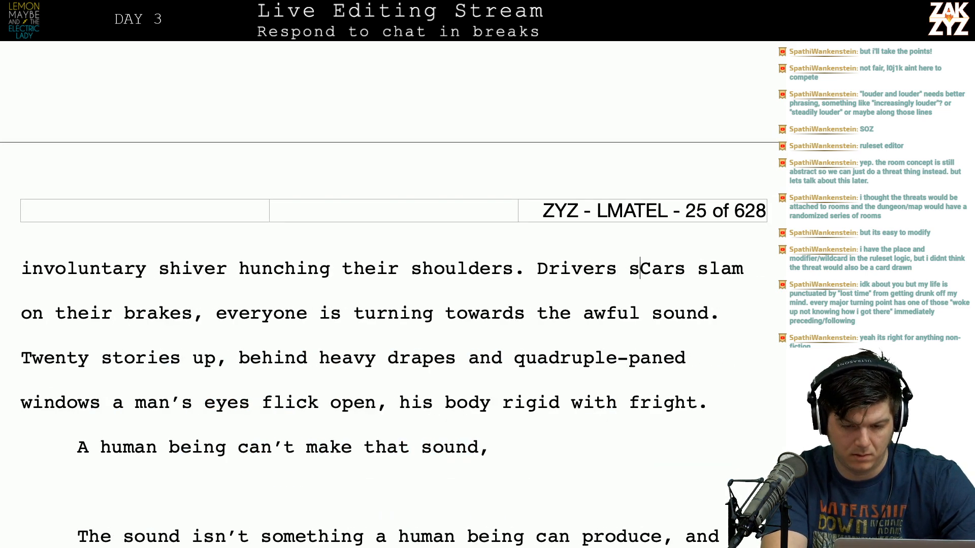
type(" brakes, everyone is turning towards the")
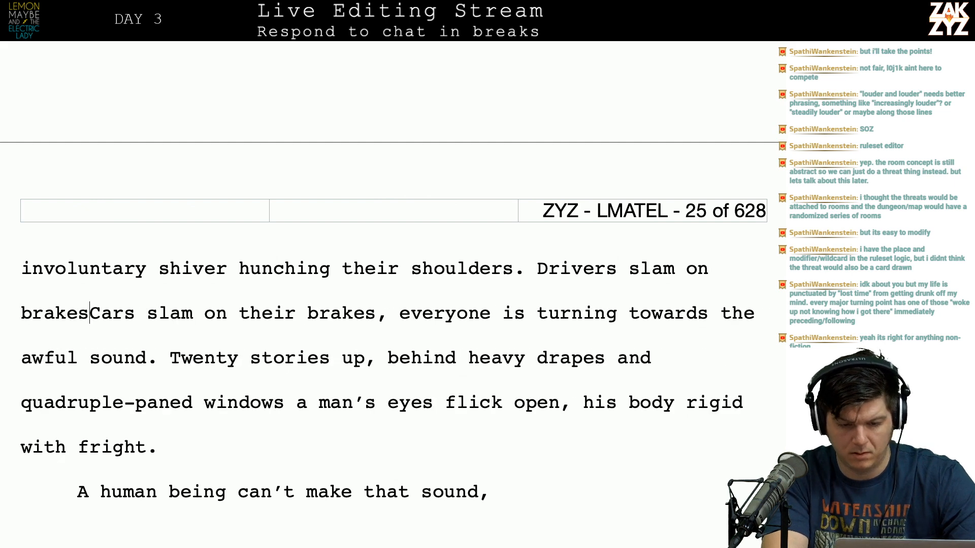
key("Return")
key("Return")
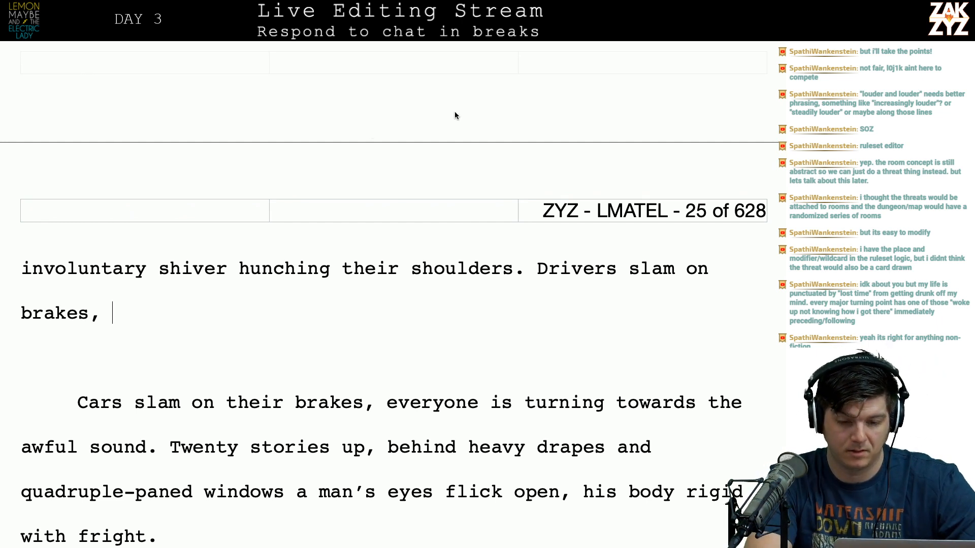
Insert "Brakes screech and" before "Drivers slam on brakes,".
left_click(534, 265)
type("Feee")
key("BackSpace")
key("BackSpace")
key("BackSpace")
key("BackSpace")
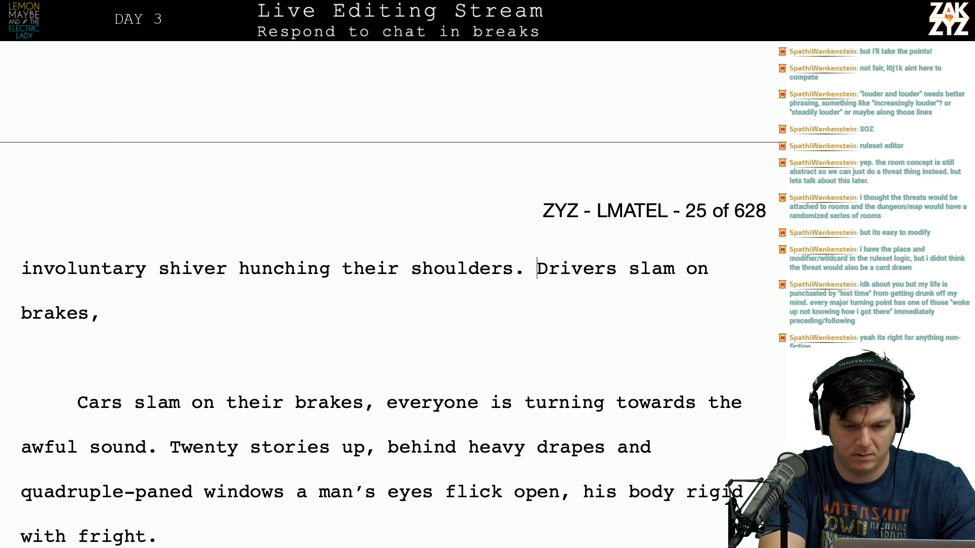
type("Brakes s")
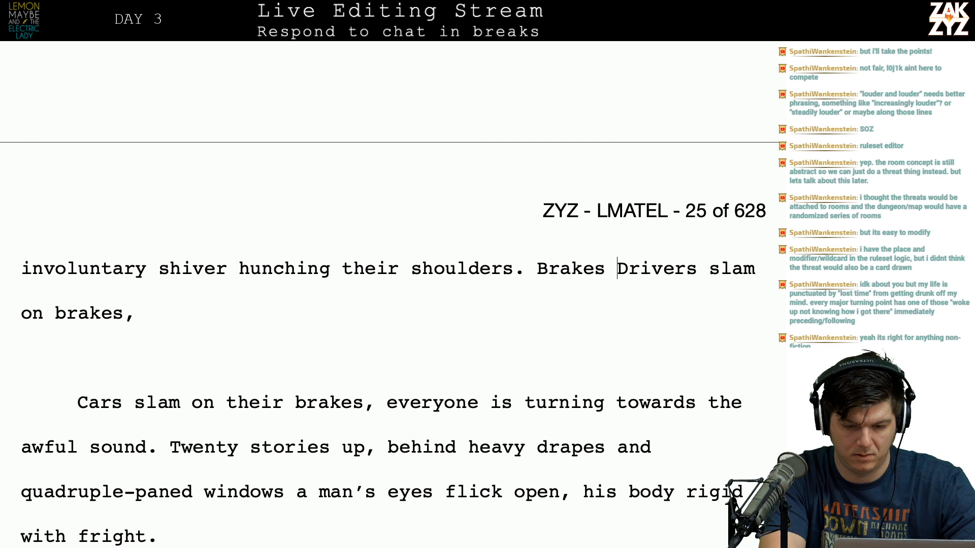
type("creech and ")
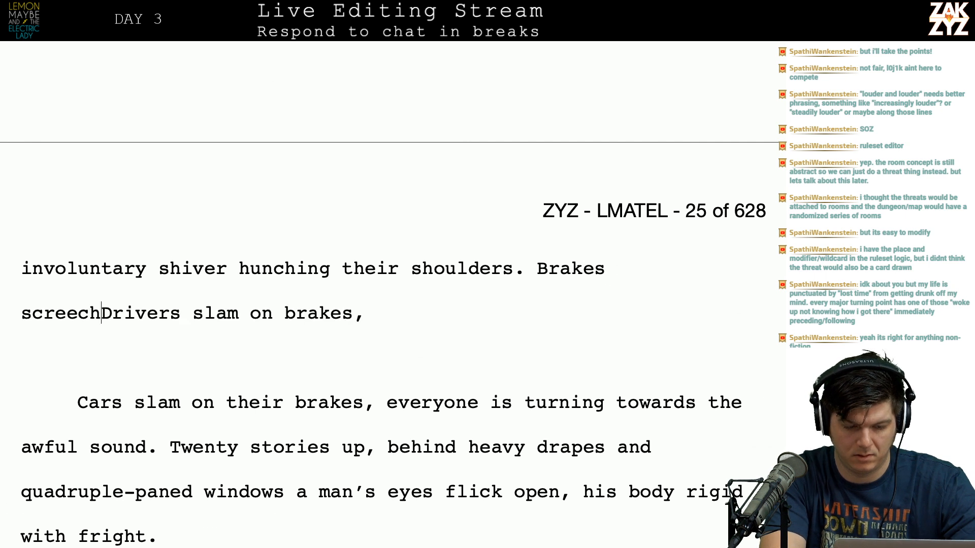
Continue after "Brakes screech and" with "heads turn, everyone" and move "Drivers slam on brakes," into a separate paragraph.
type("car")
key("BackSpace")
key("BackSpace")
key("BackSpace")
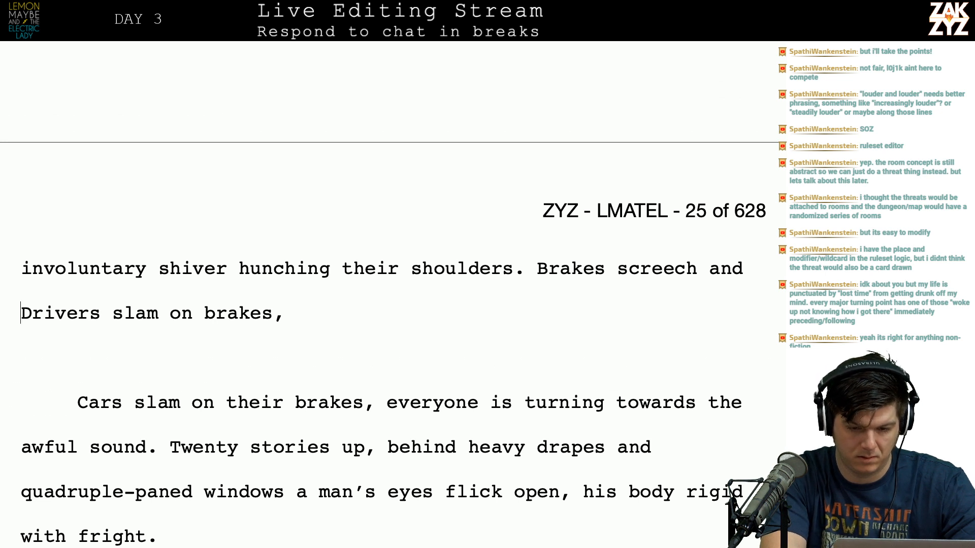
type("heads")
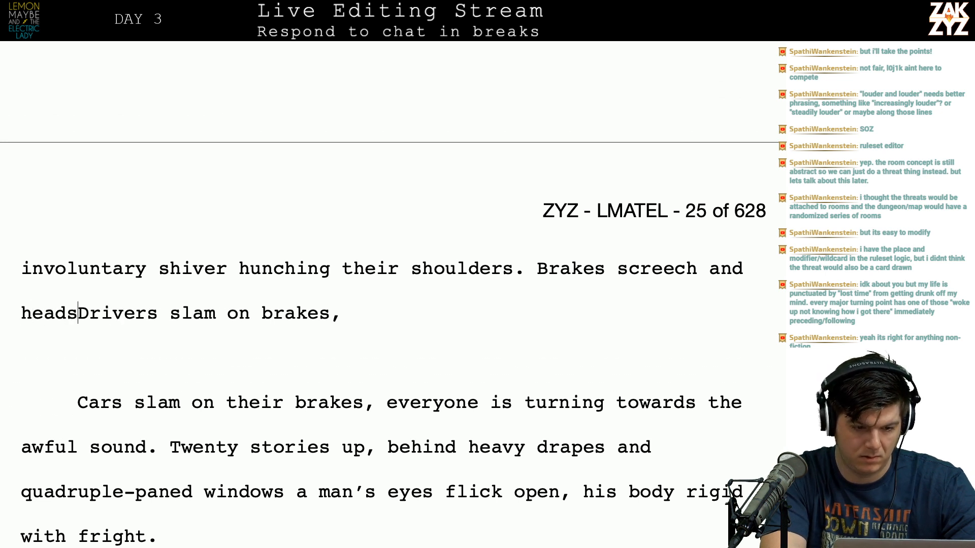
type(" turn, everyone")
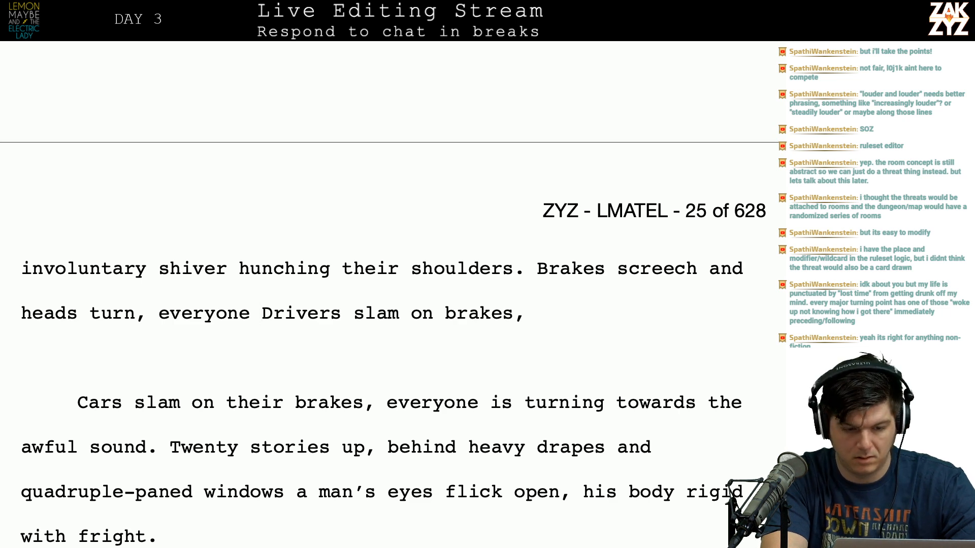
key("Return")
key("Return")
key("Up")
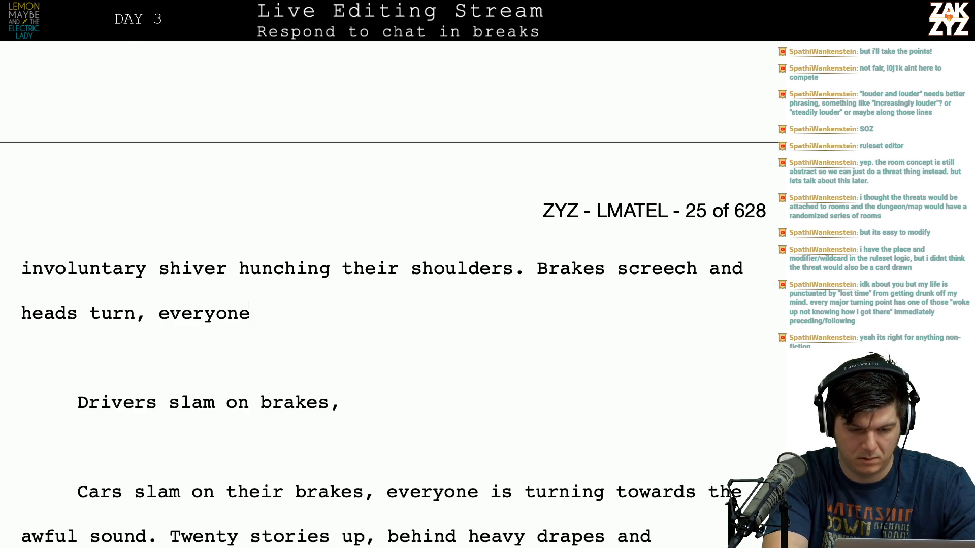
Replace ", everyone" after "heads turn" with "towards the".
type("orig")
key("BackSpace")
key("BackSpace")
key("BackSpace")
key("BackSpace")
key("BackSpace")
key("BackSpace")
key("BackSpace")
key("BackSpace")
key("BackSpace")
key("BackSpace")
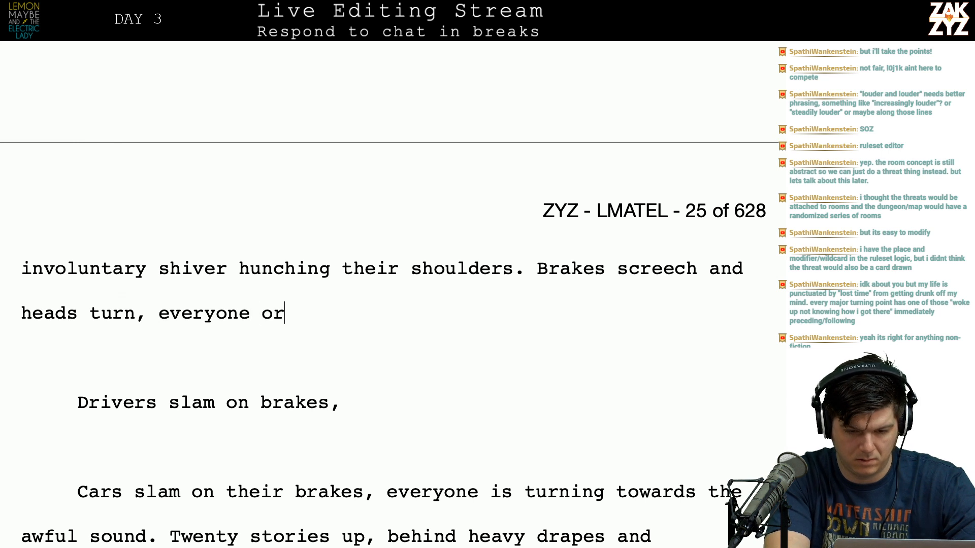
key("BackSpace")
key("BackSpace")
key("BackSpace")
key("BackSpace")
type("towards the")
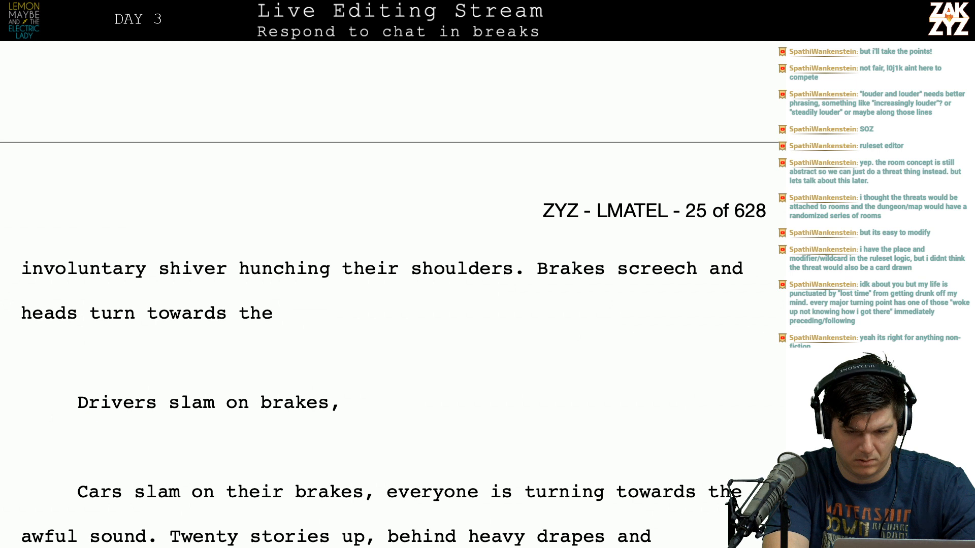
Delete the unfinished sentence "Brakes screech and heads turn towards the".
key("BackSpace")
key("BackSpace")
key("BackSpace")
key("BackSpace")
key("BackSpace")
key("BackSpace")
key("BackSpace")
key("BackSpace")
key("BackSpace")
key("BackSpace")
key("BackSpace")
key("BackSpace")
key("BackSpace")
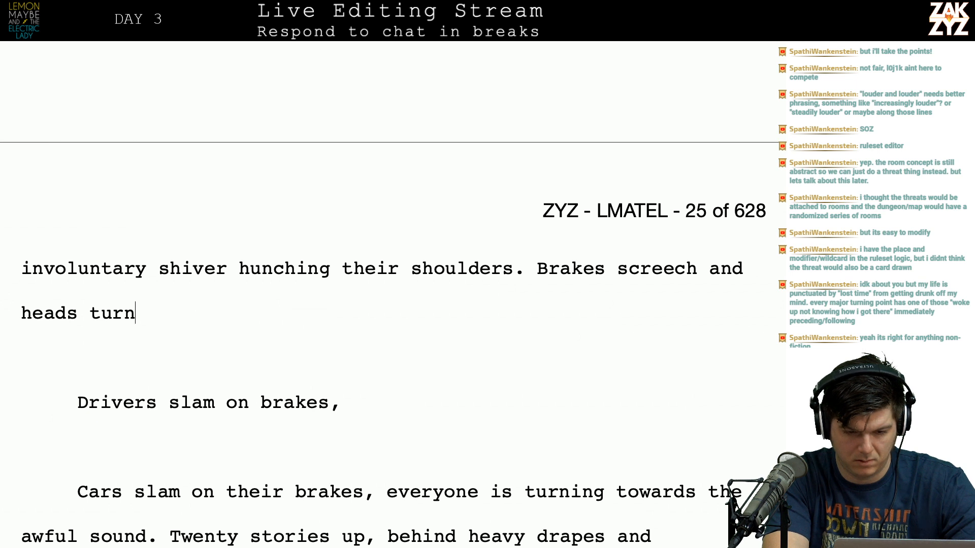
key("BackSpace")
key("BackSpace")
key("BackSpace")
key("BackSpace")
key("BackSpace")
key("BackSpace")
key("BackSpace")
key("BackSpace")
key("BackSpace")
key("BackSpace")
key("BackSpace")
key("BackSpace")
key("BackSpace")
key("BackSpace")
key("BackSpace")
key("BackSpace")
key("BackSpace")
key("BackSpace")
key("BackSpace")
key("BackSpace")
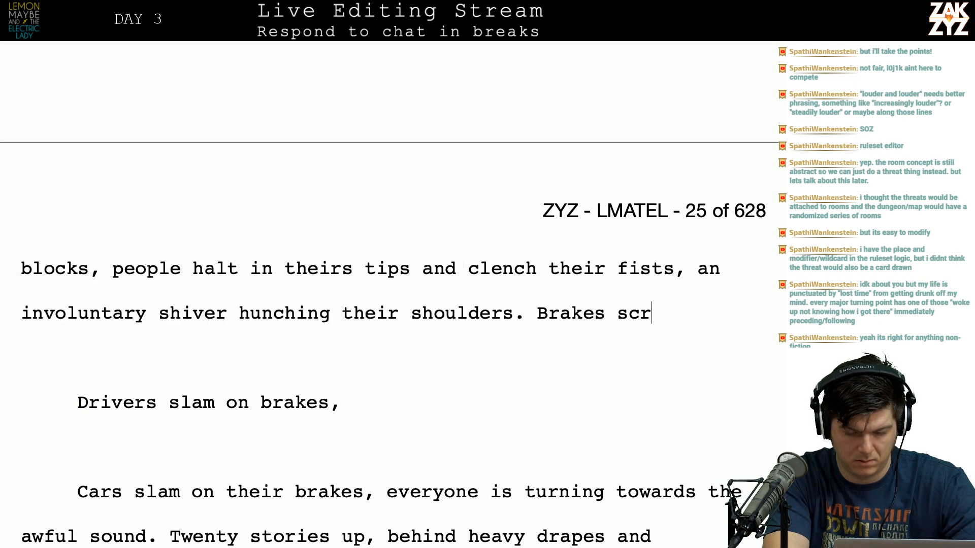
key("BackSpace")
key("BackSpace")
key("BackSpace")
key("BackSpace")
Try opening the sentence after "hunching their shoulders." with "Cars skid to".
type("Cars")
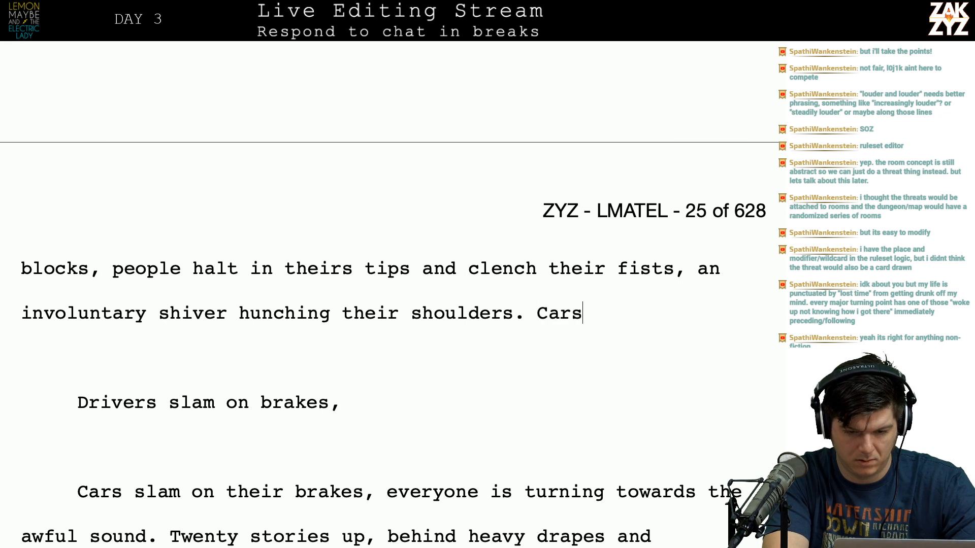
type(" skid to")
key("BackSpace")
key("BackSpace")
key("BackSpace")
key("BackSpace")
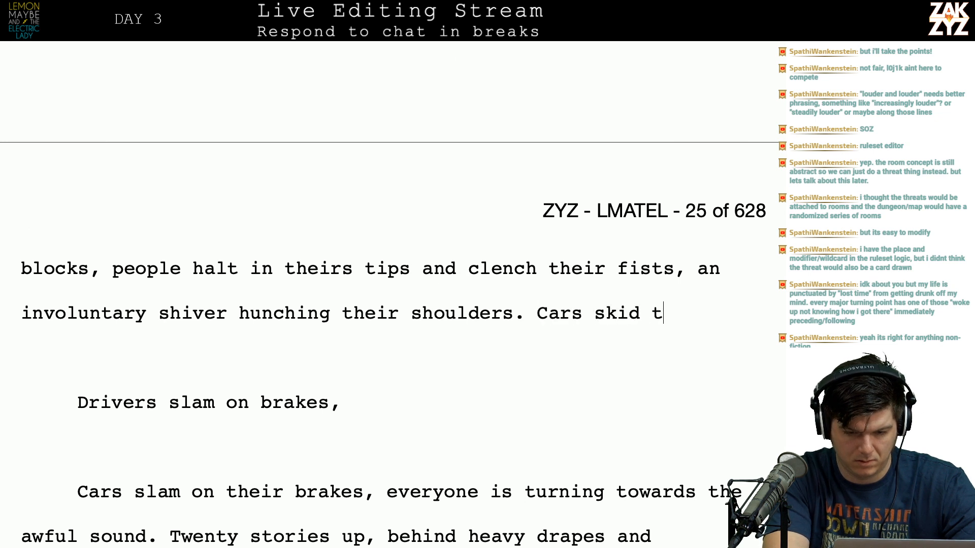
key("BackSpace")
key("BackSpace")
key("BackSpace")
key("BackSpace")
key("BackSpace")
key("BackSpace")
key("BackSpace")
key("BackSpace")
Write "Brakes slam, cars skid to a stop, and heads swivel towards the awful sound." after "hunching their shoulders.".
type("Bra")
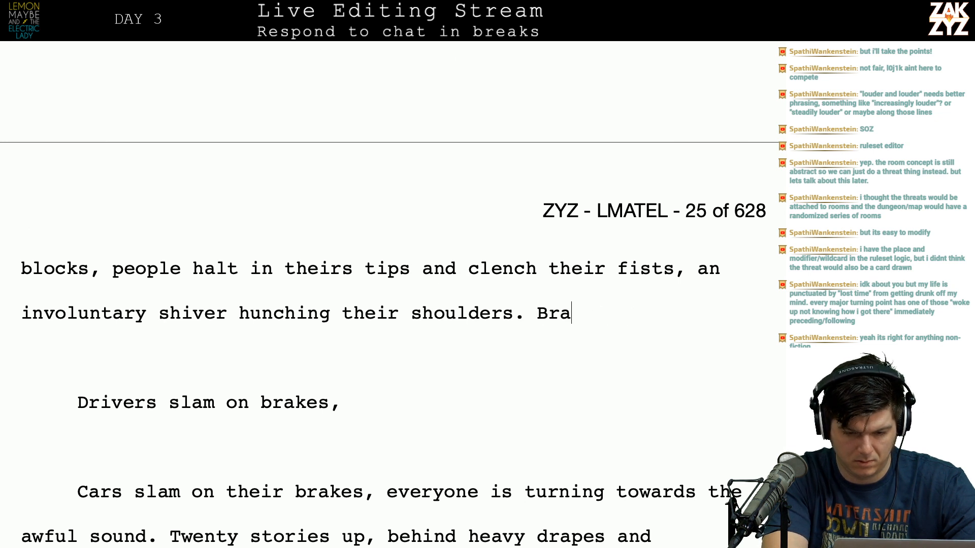
type("kes alam,")
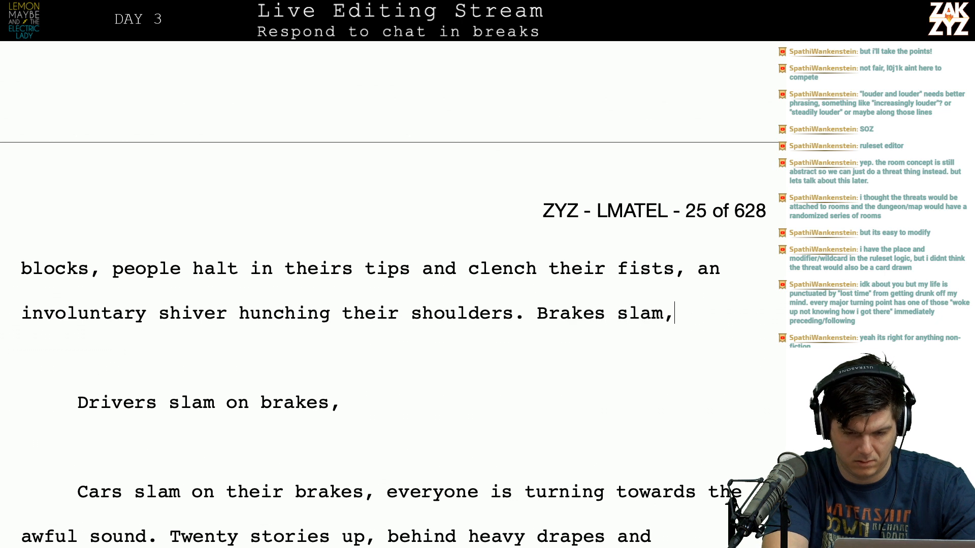
type(" cars s")
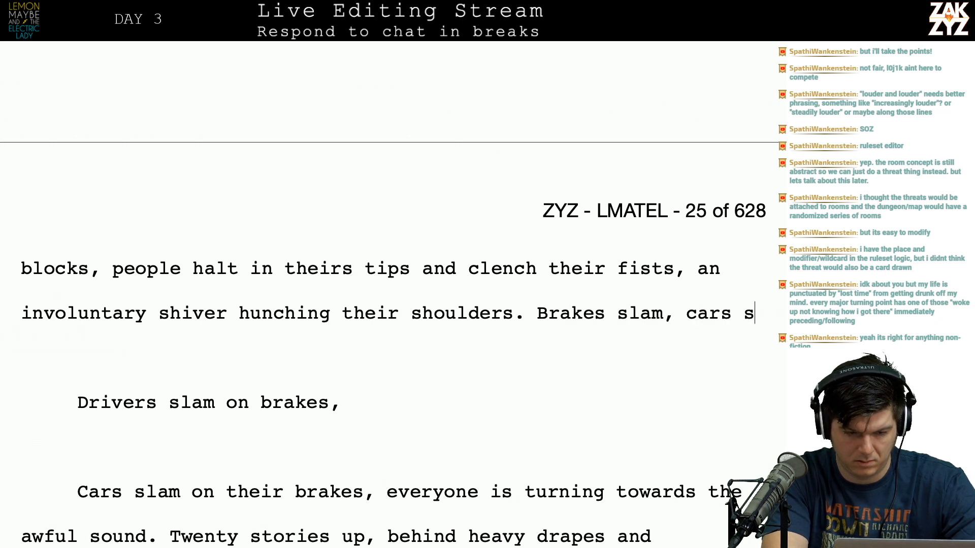
type("kid to a stop, ")
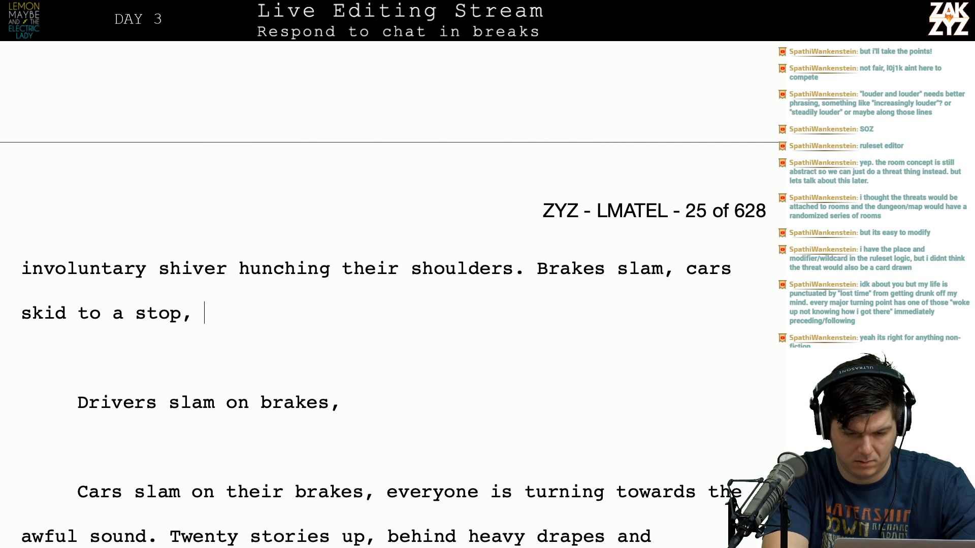
type("and heads swivel towards the ")
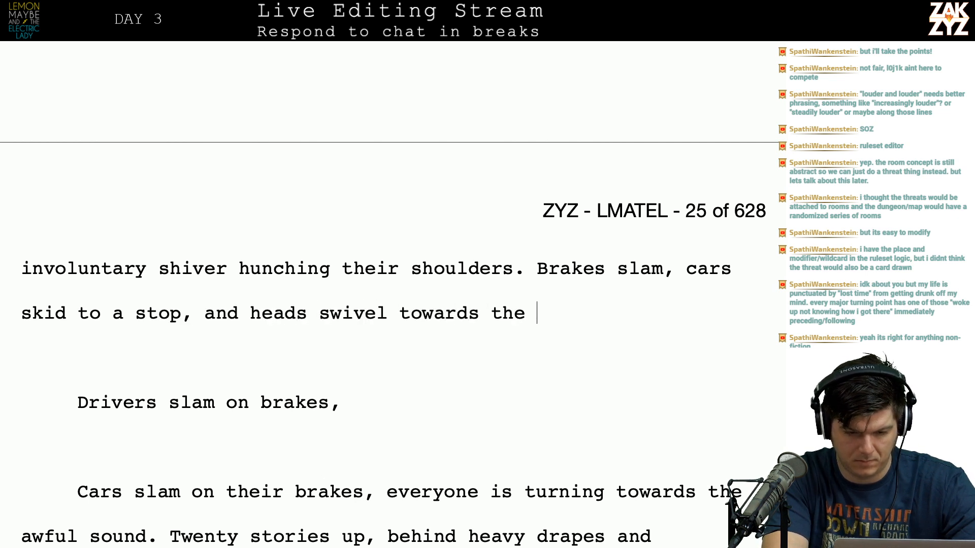
type("awful")
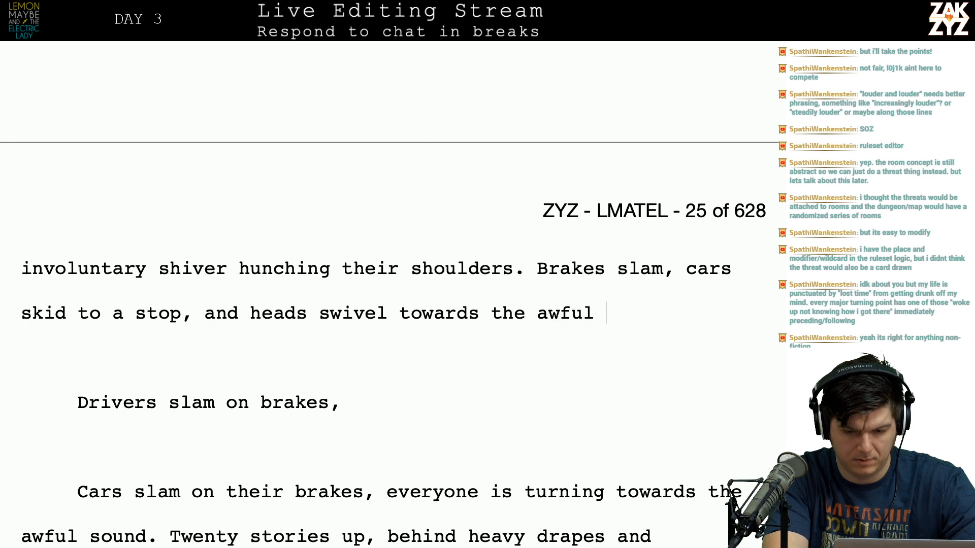
type(" sound.")
Change "Brakes slam," to "Brakes screech,".
key("BackSpace")
key("BackSpace")
key("BackSpace")
type("creech")
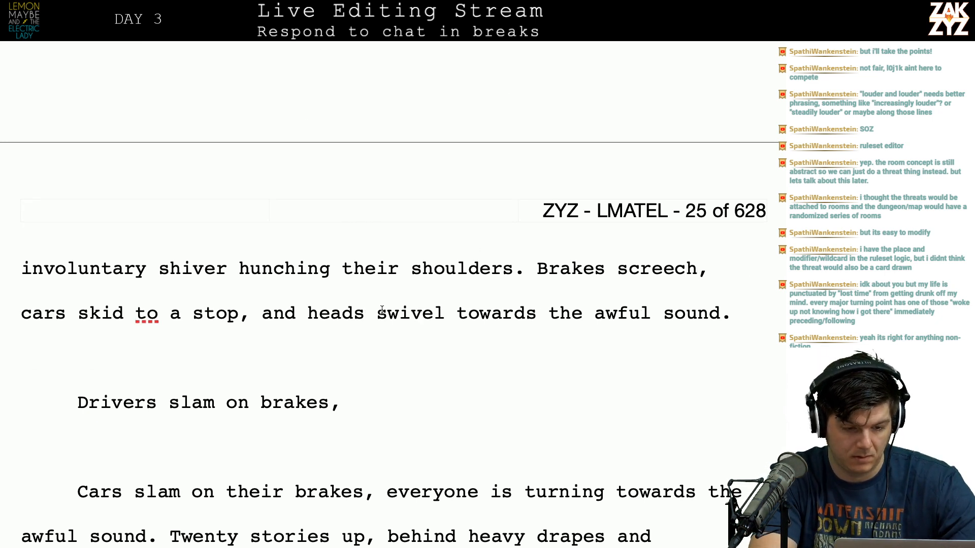
Replace "to a stop" after "cars skid" with "on the wet asphalt".
type("on the wet ")
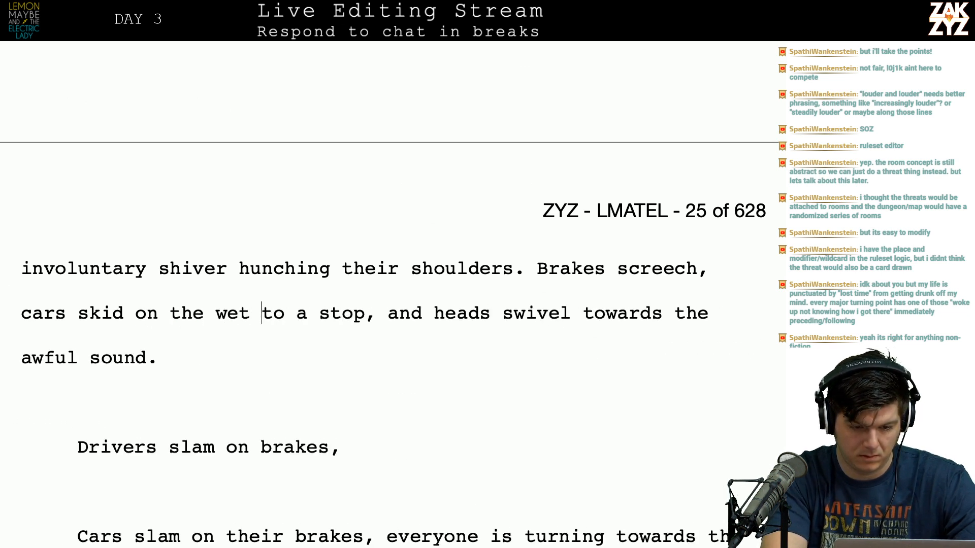
type("asphalt")
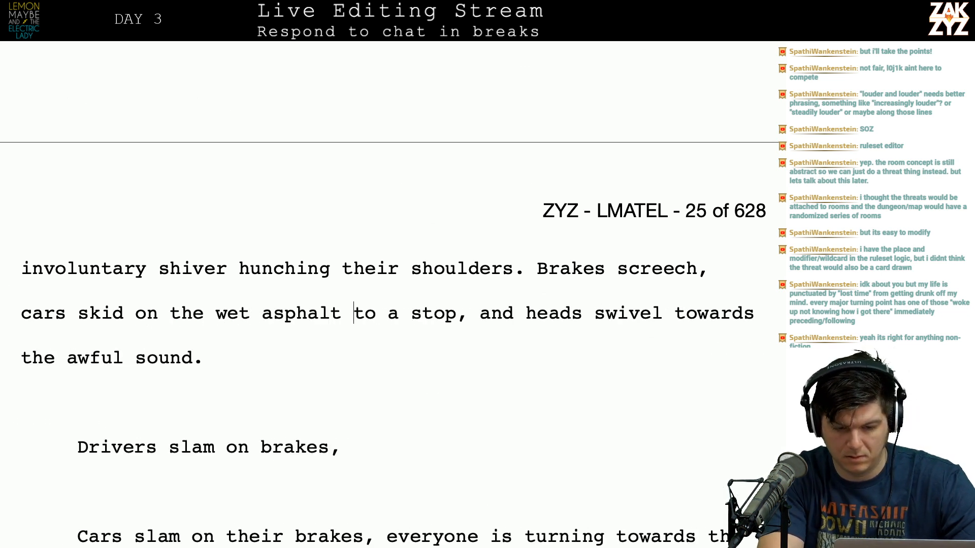
key("shift+Right")
key("shift+Right")
key("shift+Right")
key("shift+Right")
key("shift+Right")
key("shift+Right")
key("shift+Right")
key("shift+Right")
key("shift+Right")
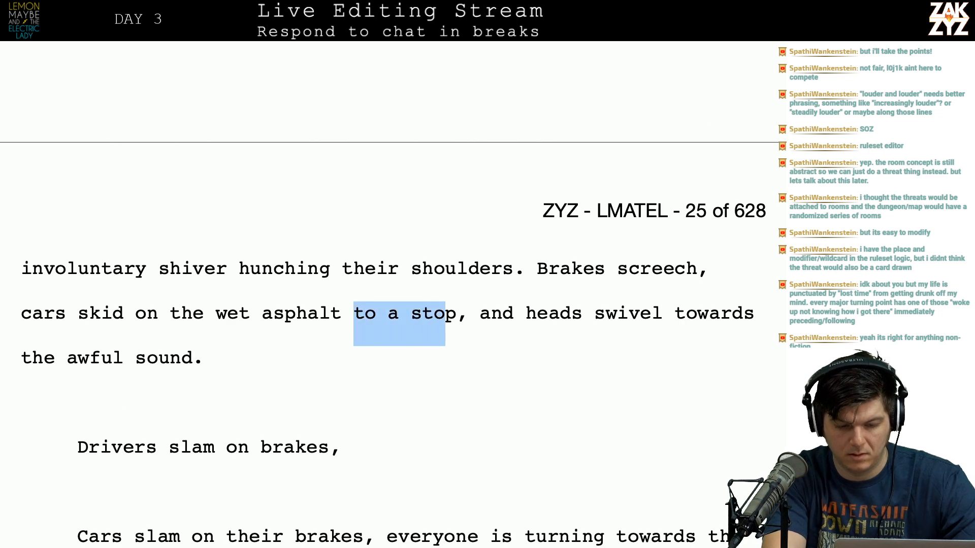
key("BackSpace")
key("BackSpace")
Delete the leftover "Drivers slam" and "Cars slam" lines so "Twenty stories up" directly follows "the awful sound.".
scroll(110, 313, "down", 3)
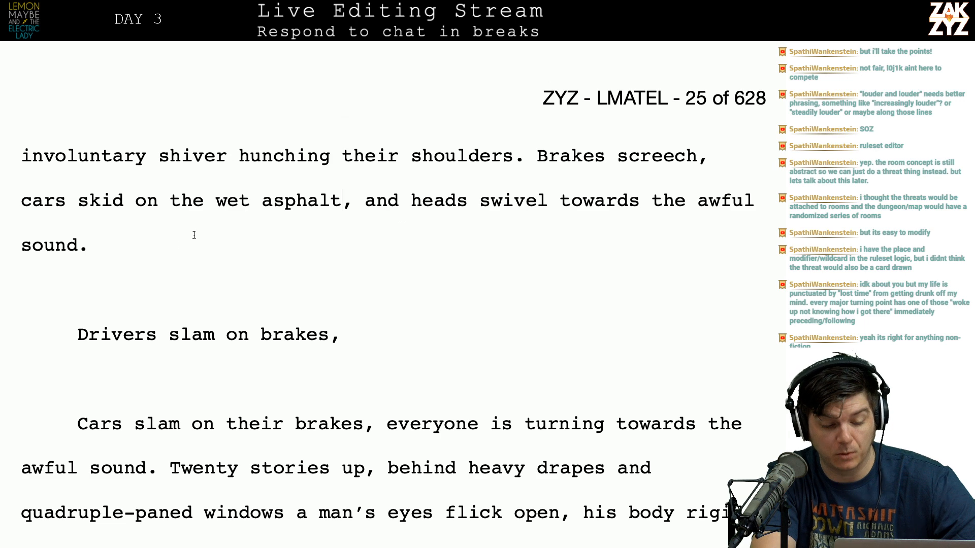
left_click_drag(152, 260, 158, 468)
key("BackSpace")
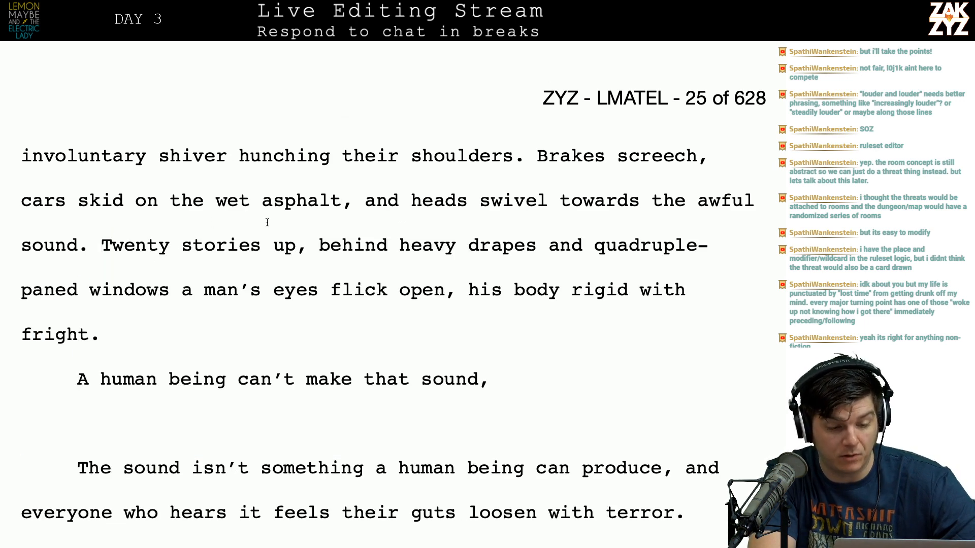
Write "They all know, it's not a sound a human being can make." after "fright.".
scroll(148, 367, "down", 1)
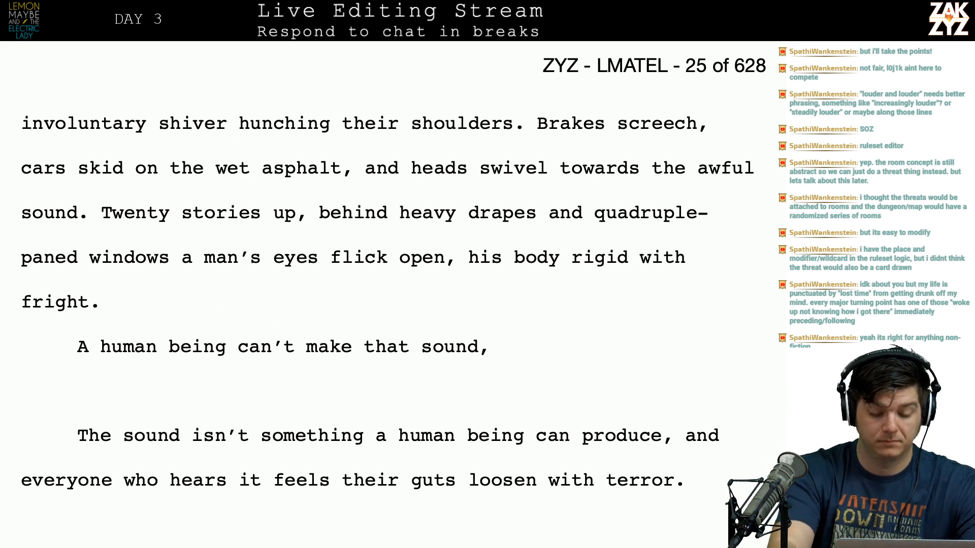
type("They all n")
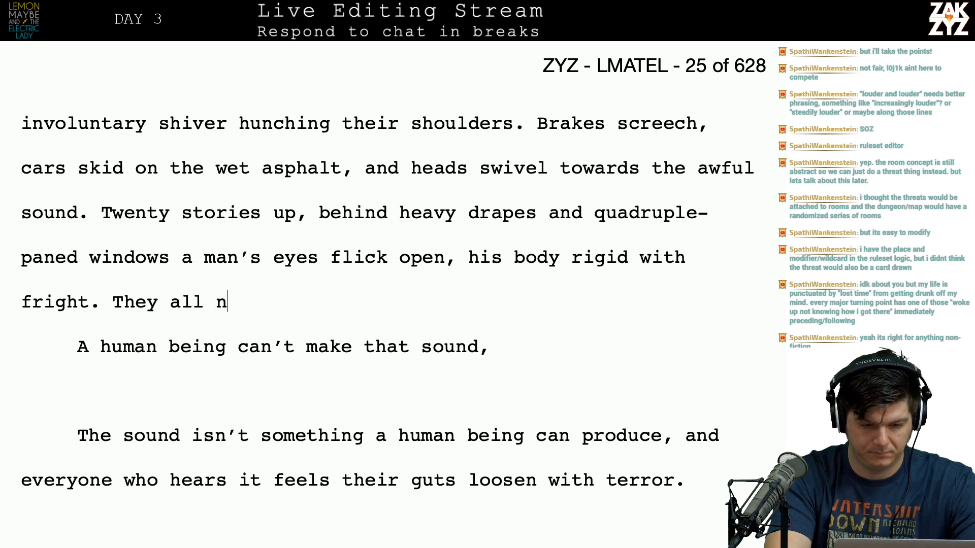
key("BackSpace")
type("know, tha")
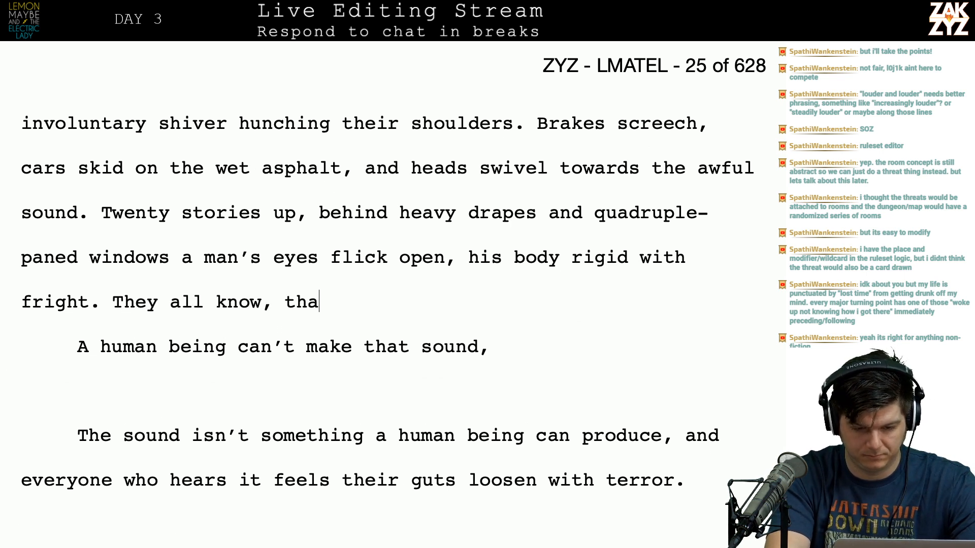
key("BackSpace")
key("BackSpace")
key("BackSpace")
type("it's not a soun")
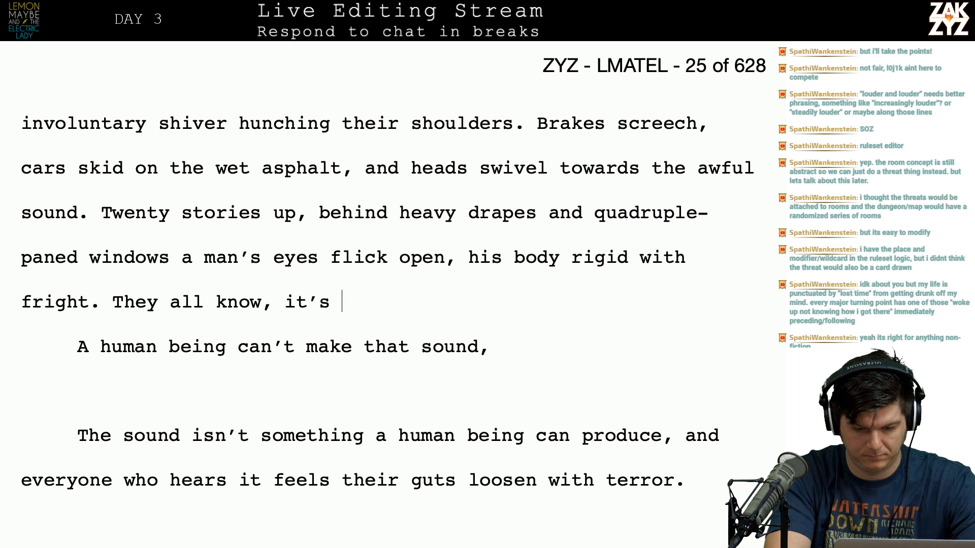
type("d a huma")
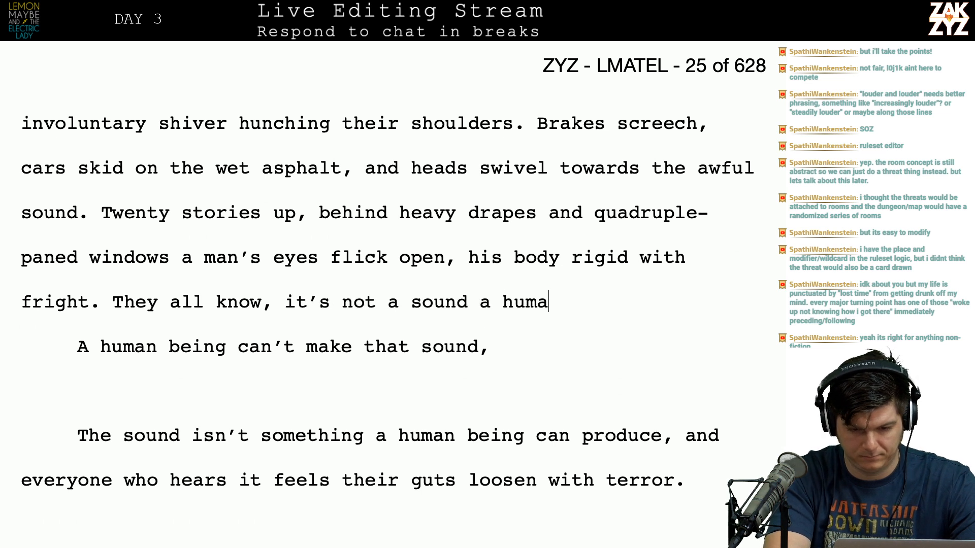
type("n being can make.")
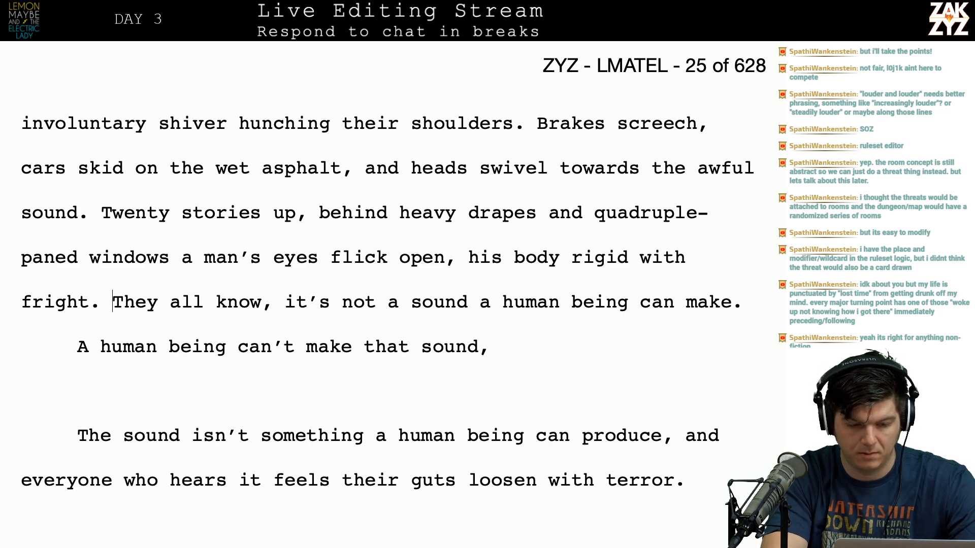
Move the "They all know" sentence onto its own line below and write "It's not a sound a human being can make, and everyone who hears" after "fright.".
key("Return")
key("Return")
key("Up")
type("IT's")
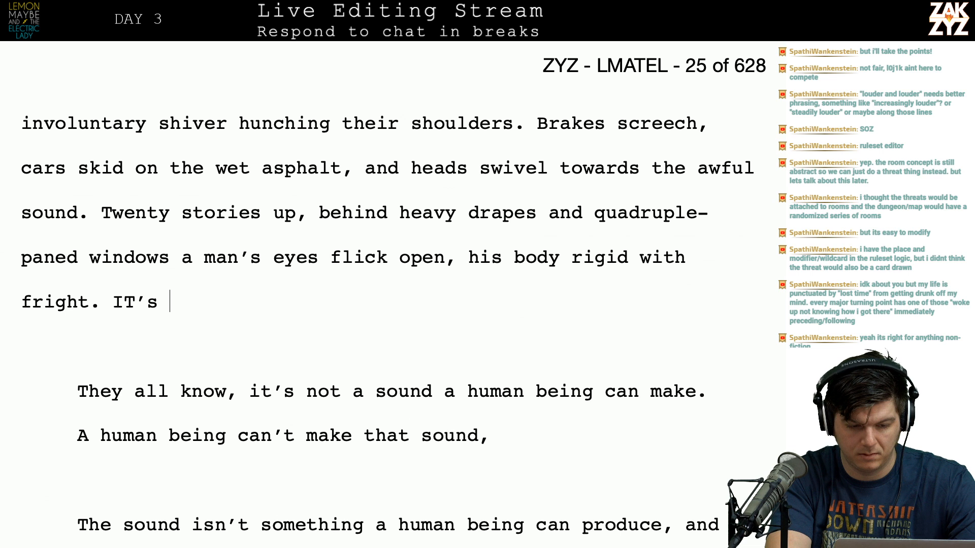
key("BackSpace")
key("BackSpace")
key("BackSpace")
type("t's not a sound")
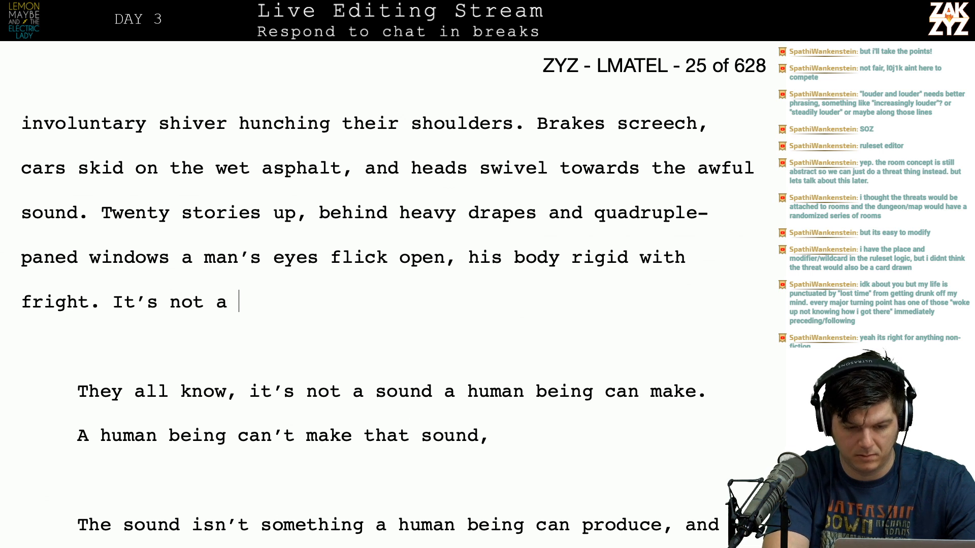
type(" a human ")
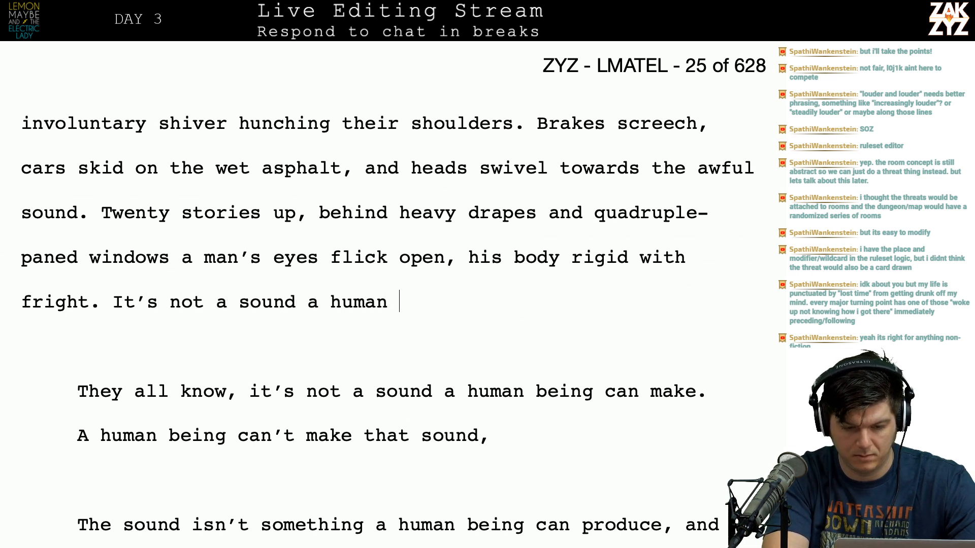
type("being can make, and everyo")
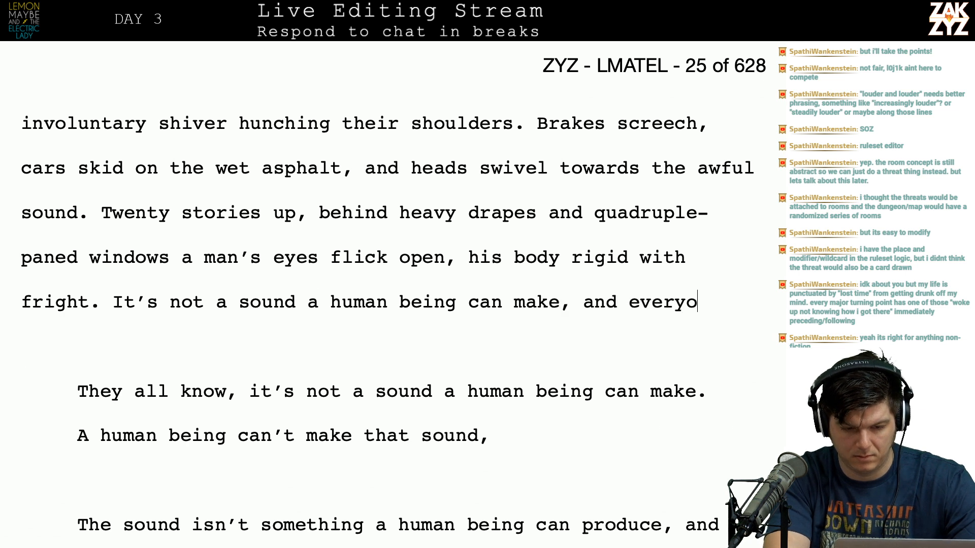
type("ne who hears ")
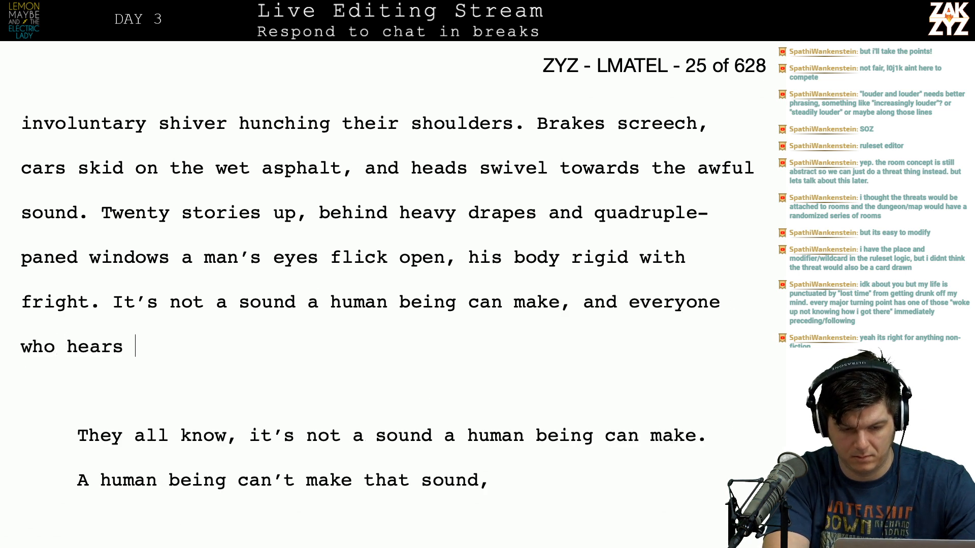
Try continuing "everyone who hears" with "it feels terror, their guts", and remove that wording.
type("it feels")
key("BackSpace")
key("BackSpace")
key("BackSpace")
key("BackSpace")
key("BackSpace")
key("BackSpace")
key("BackSpace")
type("t feels terror, their guts")
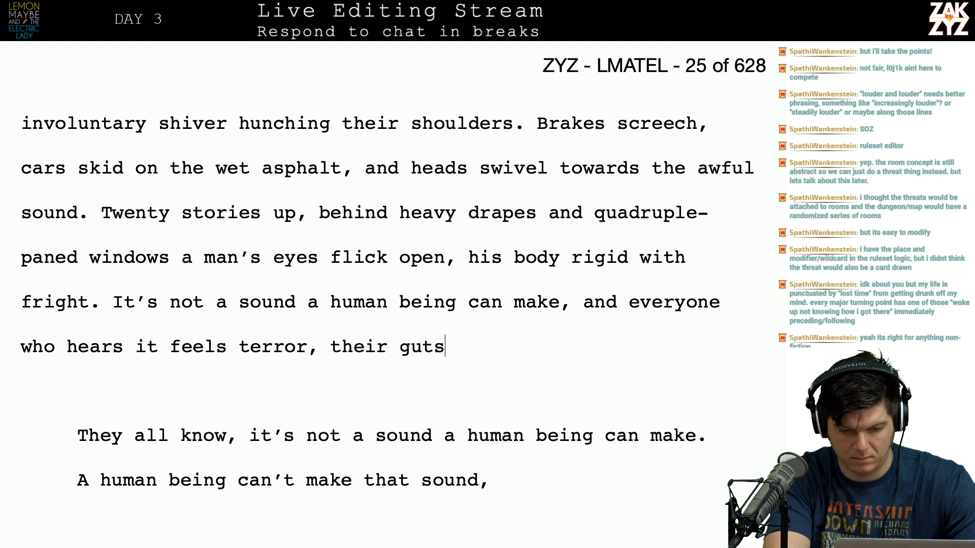
key("BackSpace")
key("BackSpace")
key("BackSpace")
key("BackSpace")
key("BackSpace")
key("BackSpace")
key("BackSpace")
key("BackSpace")
key("BackSpace")
key("BackSpace")
key("BackSpace")
key("BackSpace")
key("BackSpace")
key("BackSpace")
key("BackSpace")
key("BackSpace")
key("BackSpace")
key("BackSpace")
key("BackSpace")
key("BackSpace")
key("BackSpace")
key("BackSpace")
key("BackSpace")
key("BackSpace")
key("BackSpace")
End the sentence after "everyone who hears" with "it knows, they tremble and their guts loosen with terror.".
type("t knows, they ")
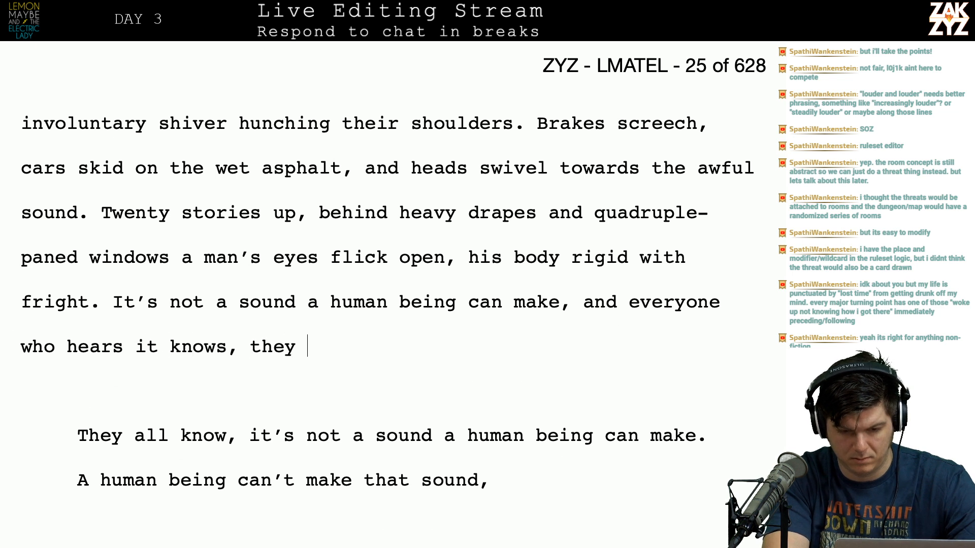
type("tremble and thir")
key("BackSpace")
key("BackSpace")
type("er")
key("BackSpace")
type("ir guts")
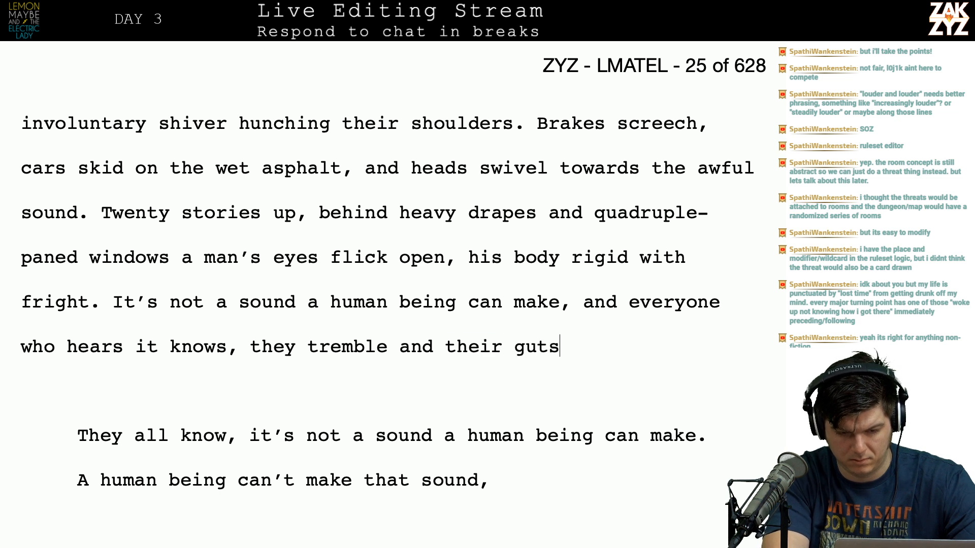
type(" loosen with terror")
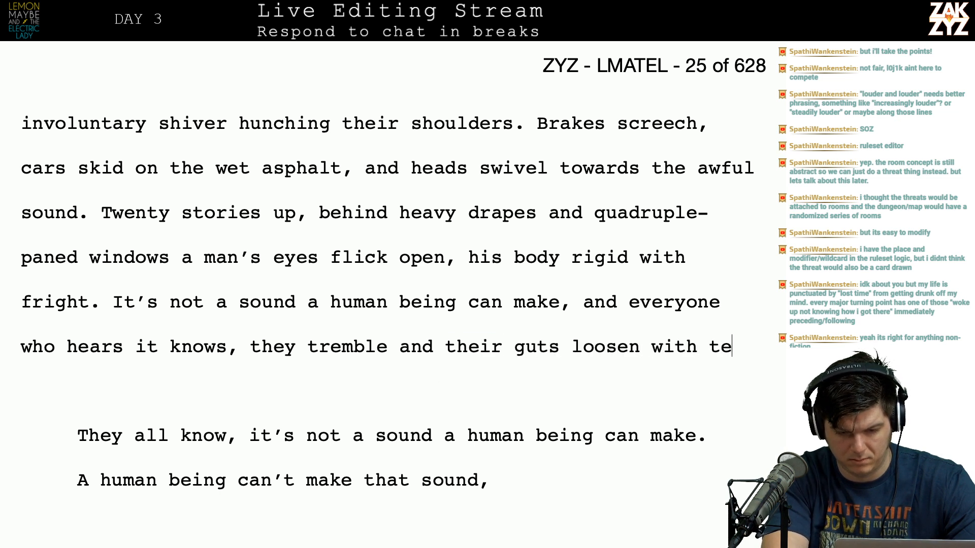
Split the line after "can make,", try "everyone who hears it is afraid," there, and remove the trial wording.
scroll(388, 294, "down", 1)
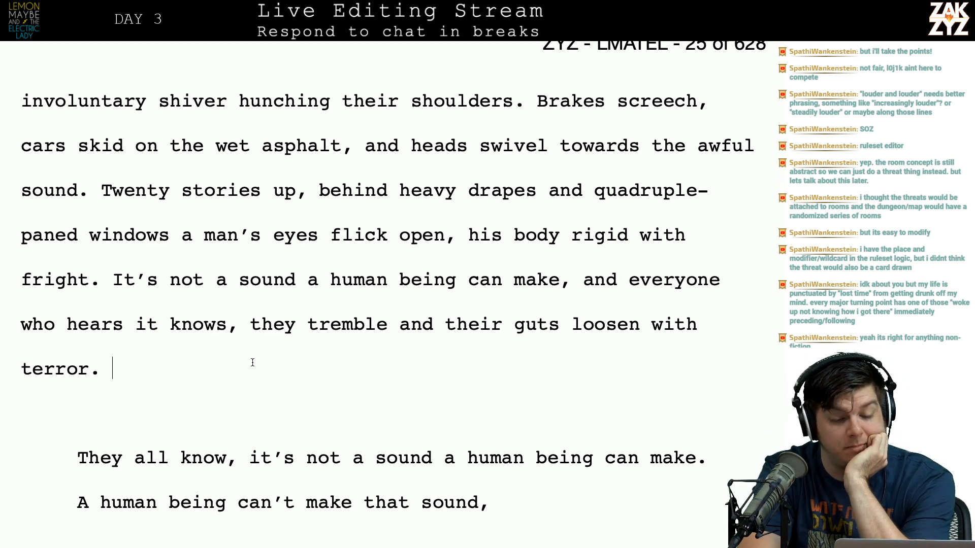
scroll(252, 363, "down", 1)
scroll(243, 332, "down", 1)
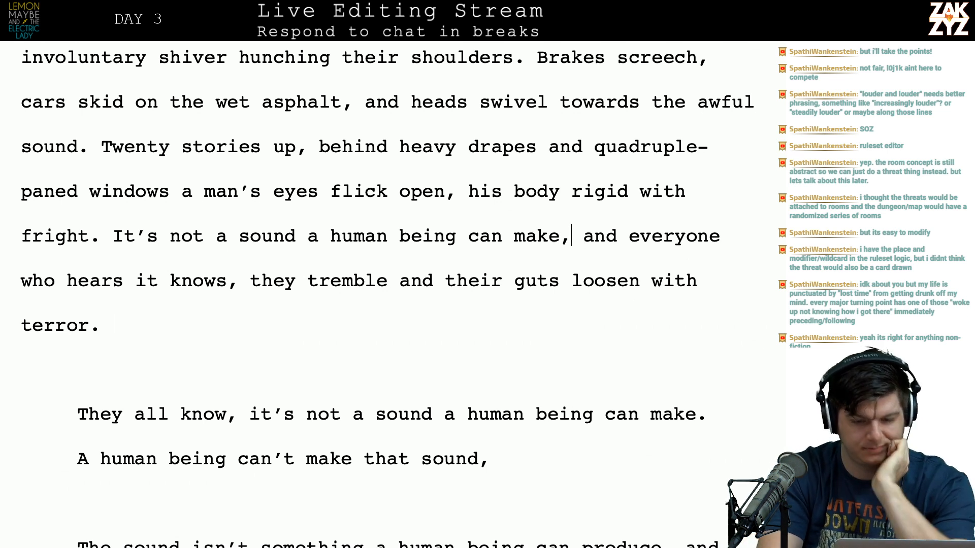
key("Return")
key("Left")
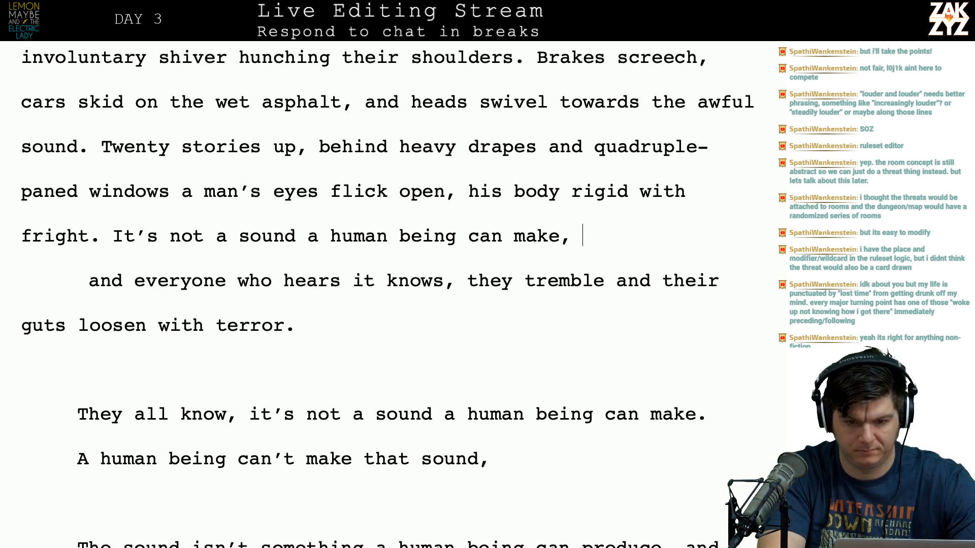
type("everyo")
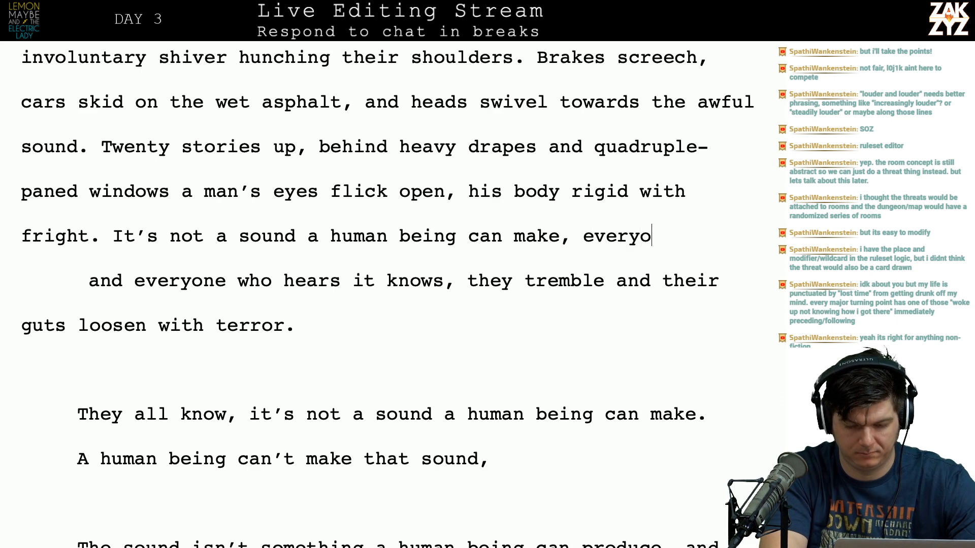
type("ne who hears it i")
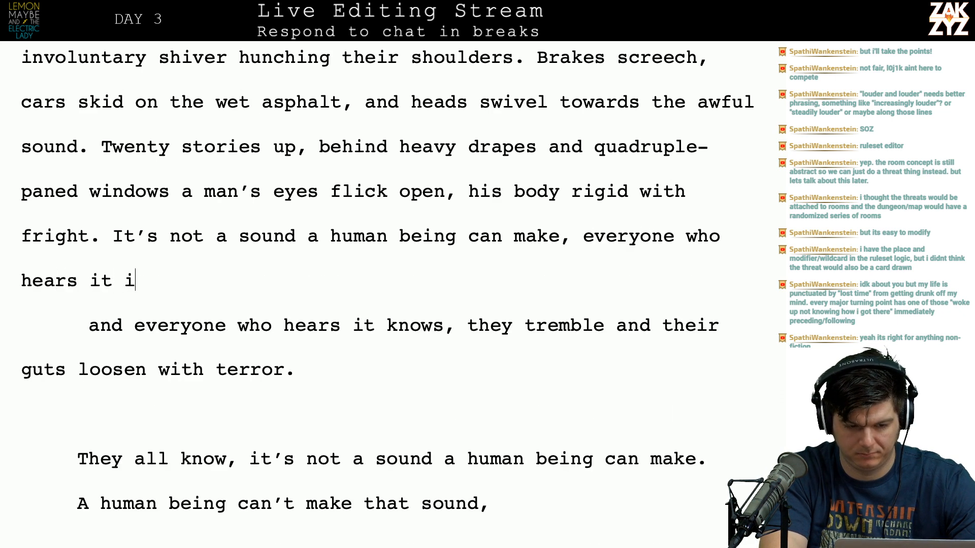
type("s afraid, thei")
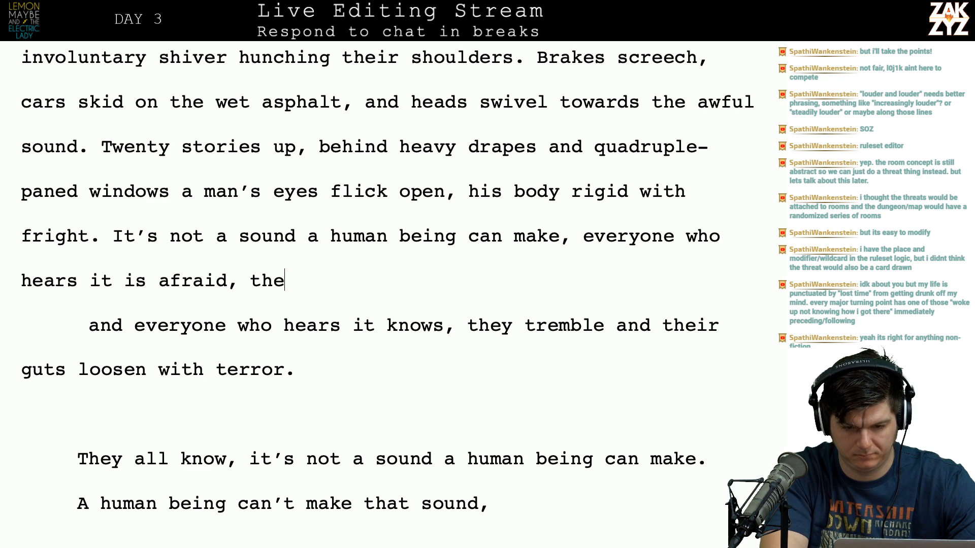
key("BackSpace")
key("BackSpace")
key("BackSpace")
key("BackSpace")
key("BackSpace")
key("BackSpace")
key("BackSpace")
key("BackSpace")
key("BackSpace")
key("BackSpace")
key("BackSpace")
key("BackSpace")
key("BackSpace")
key("BackSpace")
key("BackSpace")
key("BackSpace")
key("BackSpace")
key("BackSpace")
key("BackSpace")
key("BackSpace")
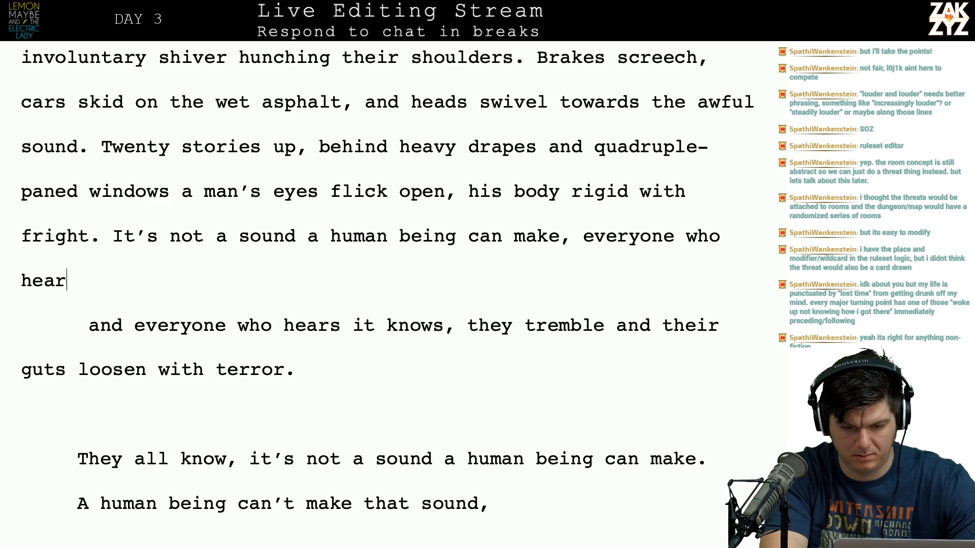
key("BackSpace")
key("BackSpace")
key("BackSpace")
key("BackSpace")
key("BackSpace")
key("BackSpace")
key("BackSpace")
key("BackSpace")
key("BackSpace")
key("BackSpace")
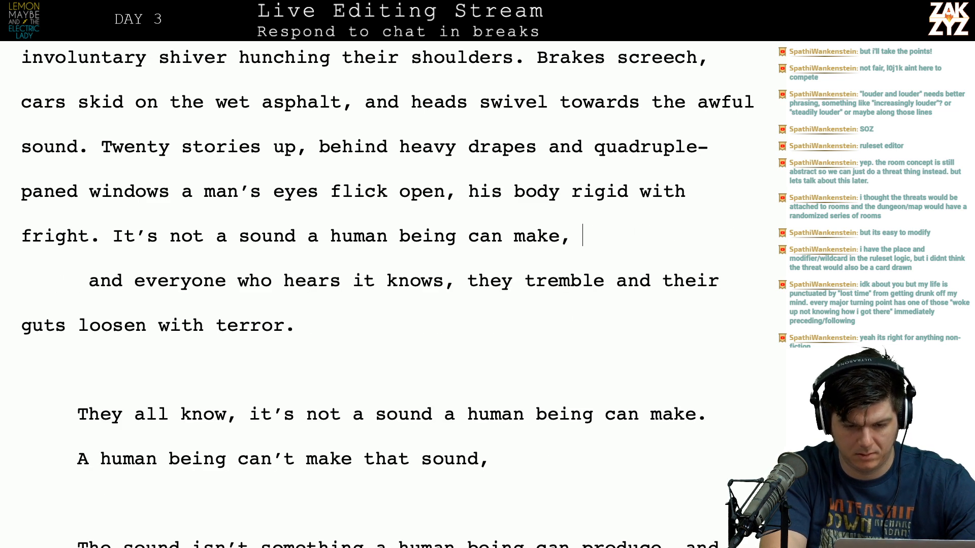
Write "and everyone within earshot feels their guts loosen with terror." after "a human being can make,".
key("BackSpace")
key("Return")
type("and everyonew")
key("BackSpace")
type("within")
type(" ae")
key("BackSpace")
key("BackSpace")
type("earc")
key("BackSpace")
type("sho")
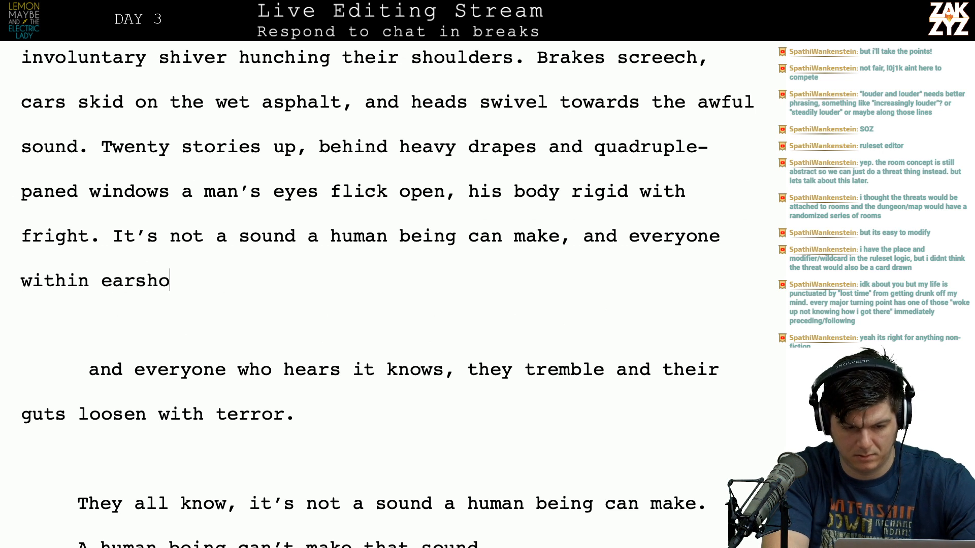
type("t feels their gut")
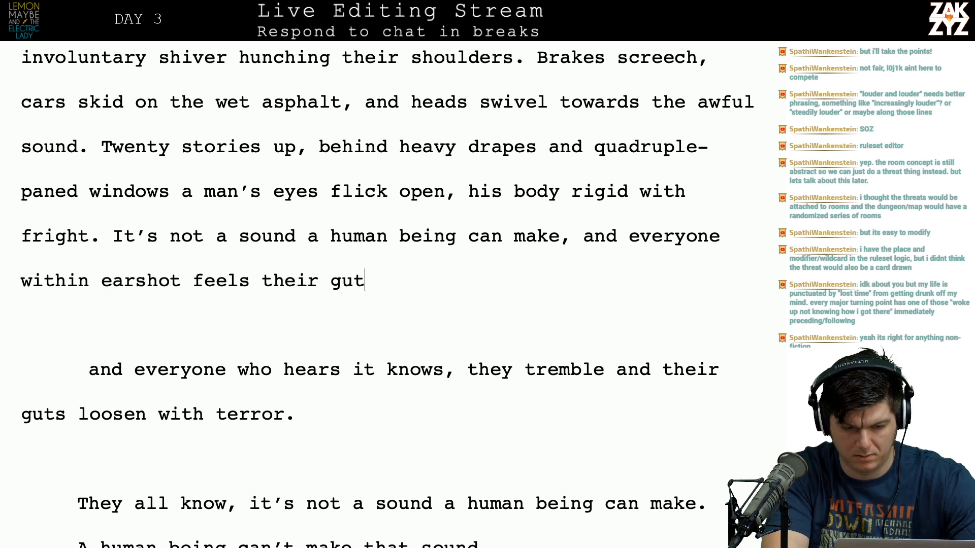
type("s loosen with terror.")
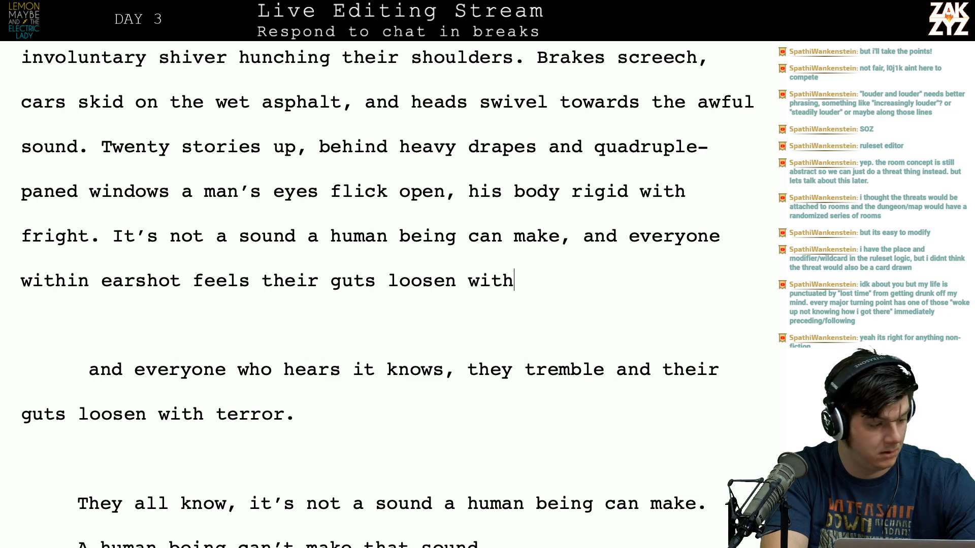
Delete the leftover draft lines between "loosen with terror." and the "Kaiser's locked up" paragraph.
key("shift+Down")
key("shift+Down")
key("shift+Down")
key("shift+Down")
key("shift+Down")
key("shift+Down")
key("shift+Down")
key("shift+Down")
key("shift+Down")
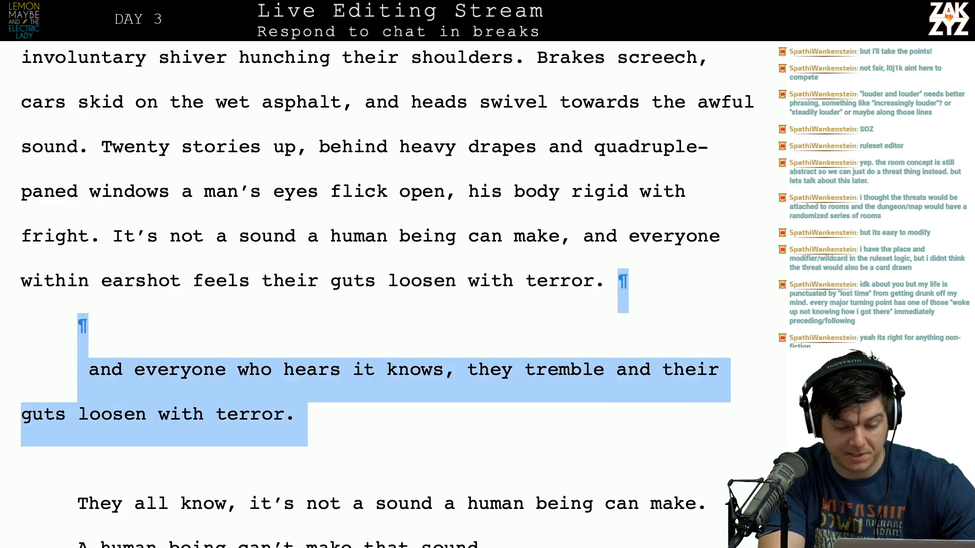
key("shift+Up")
key("shift+Up")
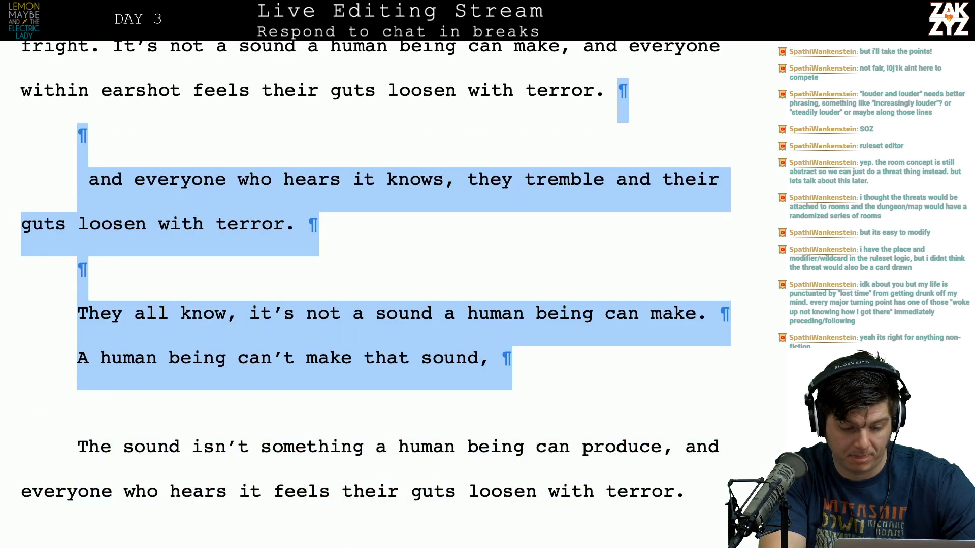
key("shift+Down")
key("shift+Down")
key("shift+Down")
key("shift+Down")
key("shift+Down")
key("shift+Up")
key("shift+Up")
key("shift+Right")
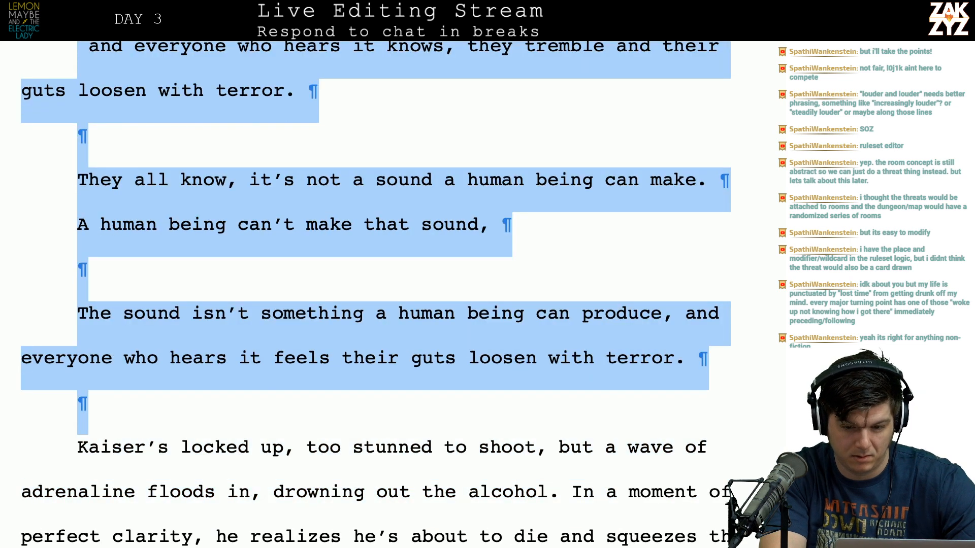
key("shift+Left")
key("shift+Left")
key("shift+Left")
key("BackSpace")
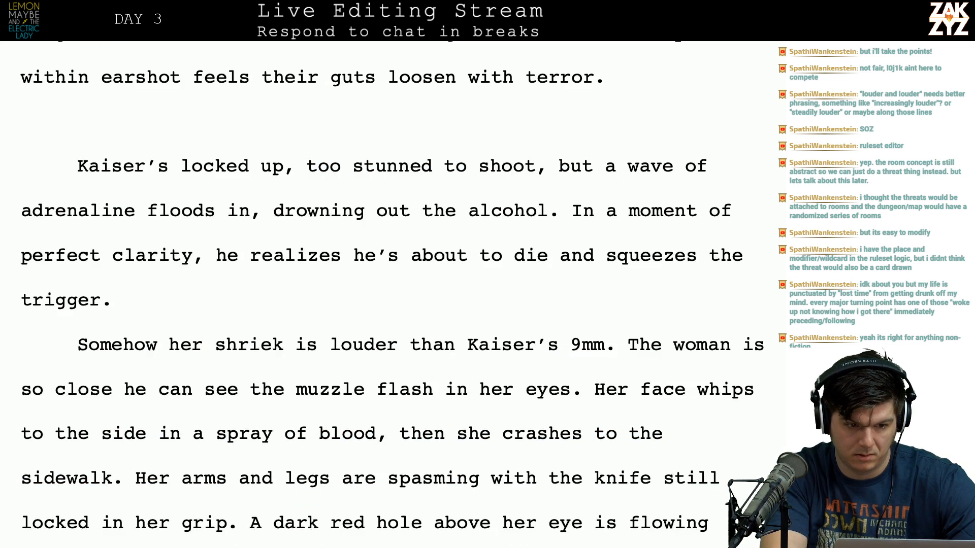
Start a new paragraph above "Kaiser's locked up" with "Kaiser watches the banshee rush at".
key("Return")
type("Kais")
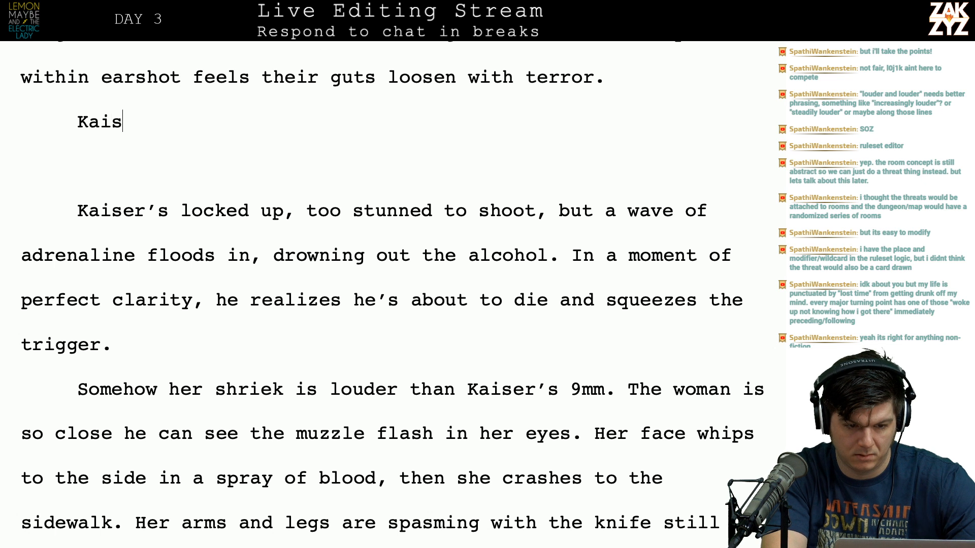
type("er watches the ba")
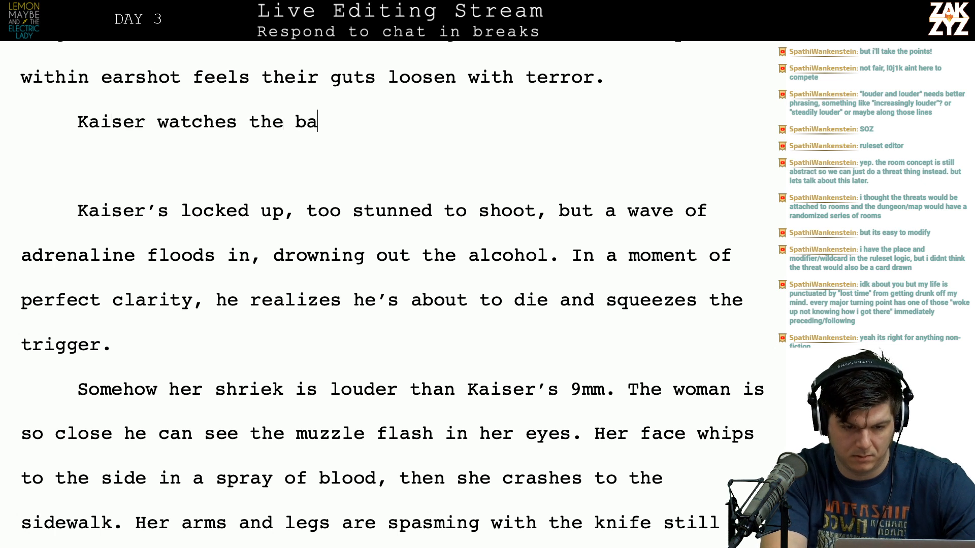
type("nshee rush at him,")
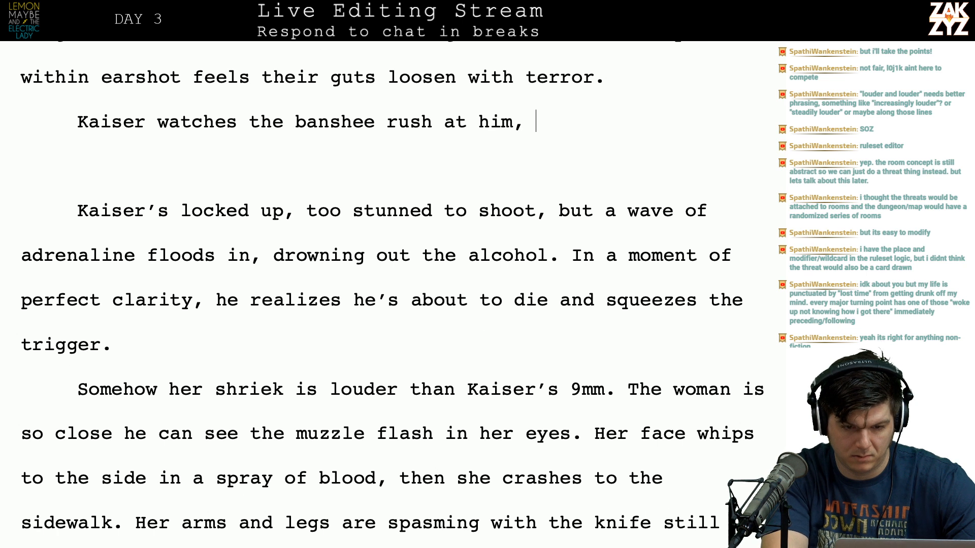
key("BackSpace")
key("BackSpace")
key("BackSpace")
key("BackSpace")
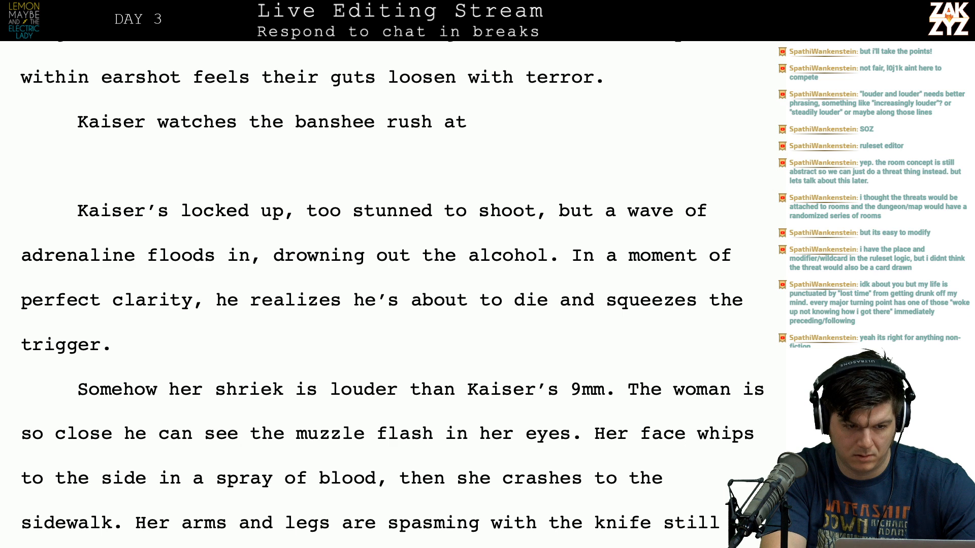
Start a paragraph above "Kaiser watches the banshee rush at" with "The banshee is hurtling at Kaiser with the knife".
left_click(77, 122)
key("Return")
type("The ban")
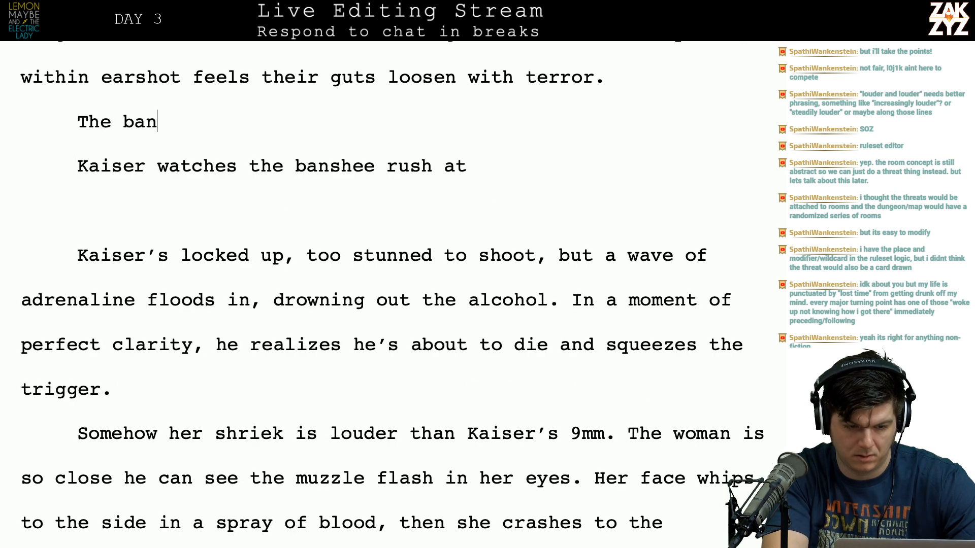
type("shee is hurtling at Kaiser with the knife")
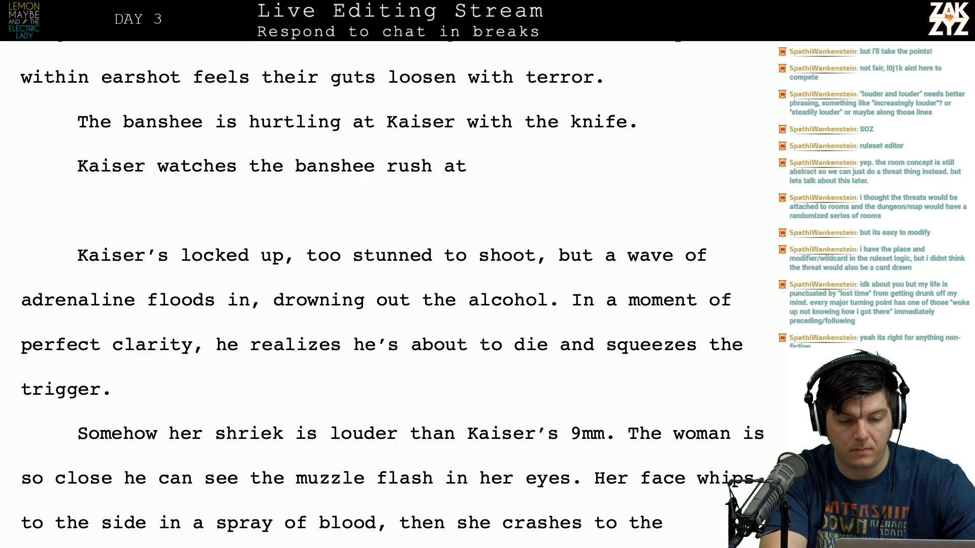
Finish the banshee sentence with ", he wonders why Carl isn't shooting her.".
type(", he wodners")
key("BackSpace")
key("BackSpace")
key("BackSpace")
key("BackSpace")
key("BackSpace")
type("nders why Carl")
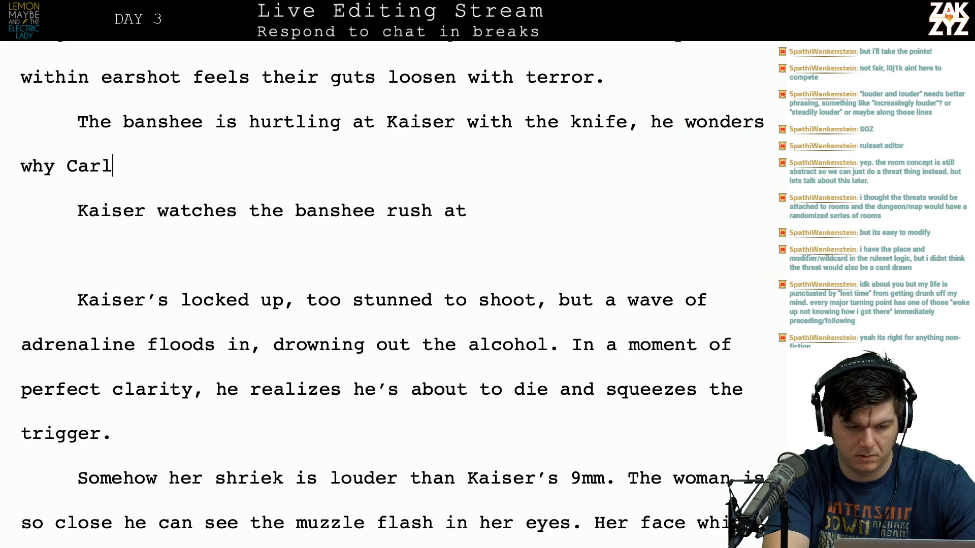
type(" is n'")
key("BackSpace")
key("BackSpace")
key("BackSpace")
type("n't")
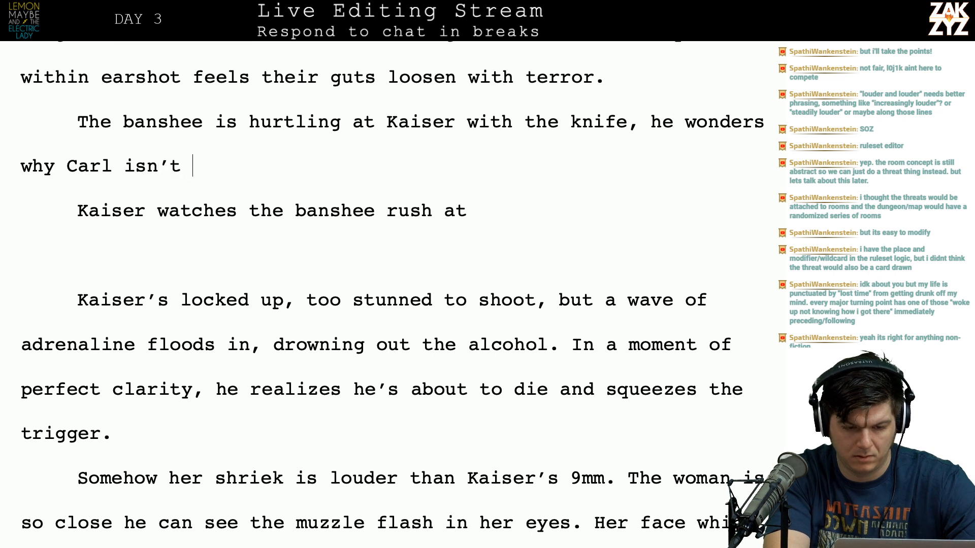
type(" shooting her.")
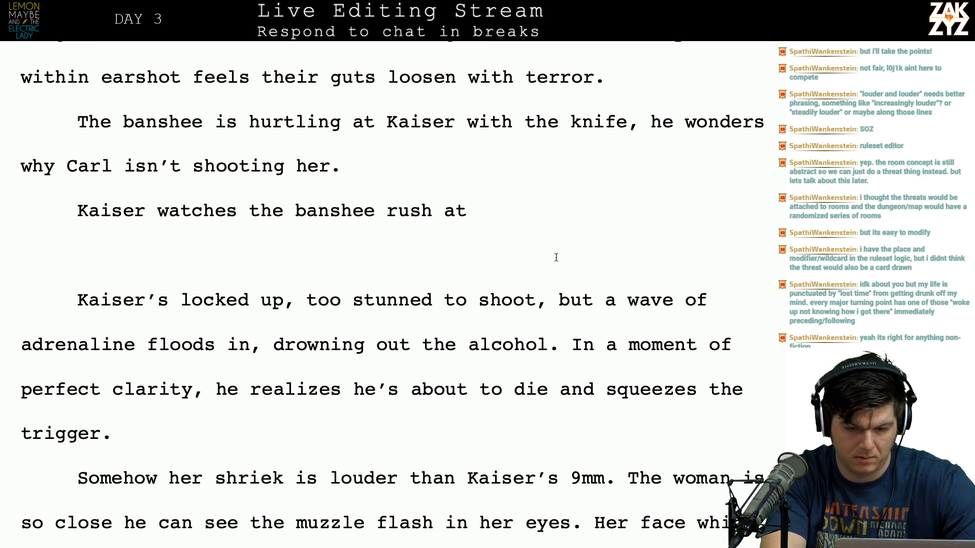
Continue the paragraph after "shooting her." with "A wave of adrenaline boils through the alcohol".
type("A ")
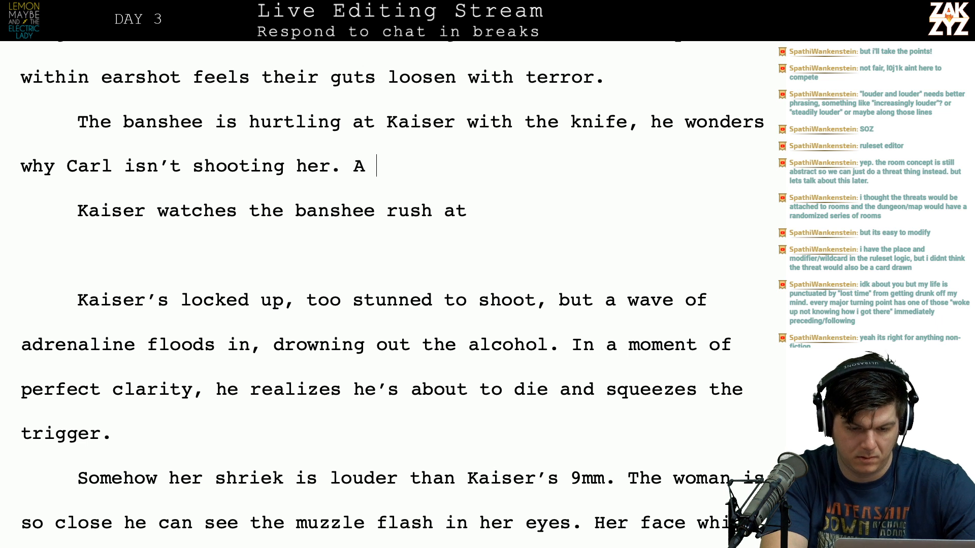
type("wave of adre")
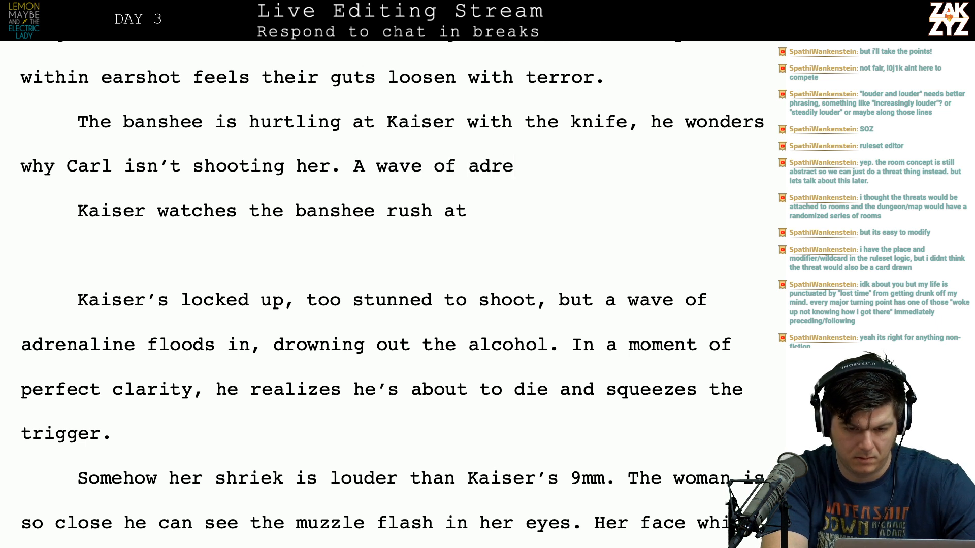
type("nail")
key("BackSpace")
key("BackSpace")
key("BackSpace")
type("al")
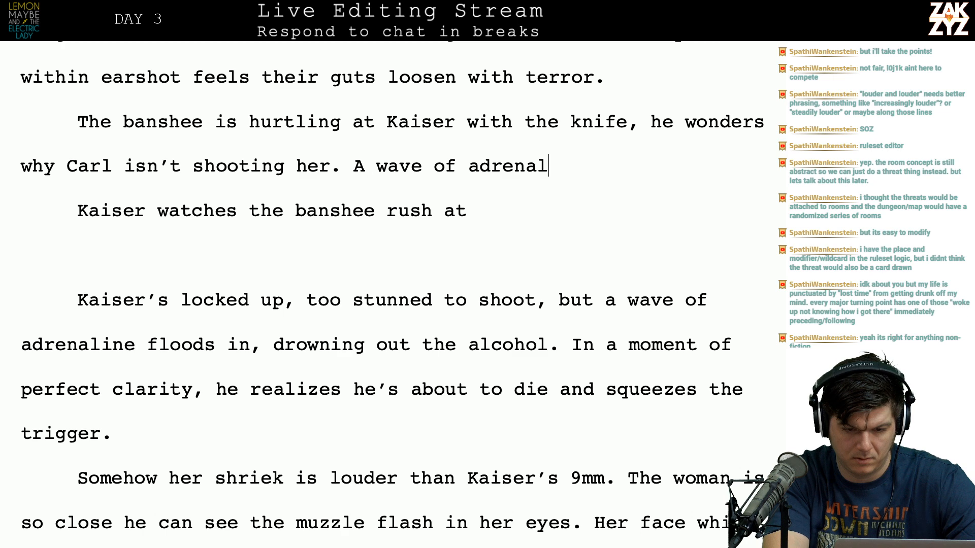
type("ine boils th")
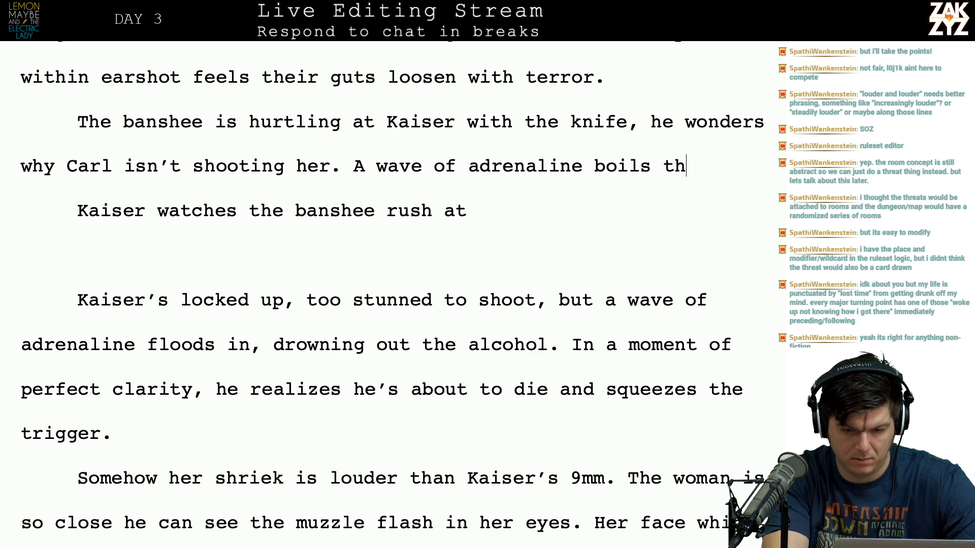
type("rough the alco")
key("BackSpace")
key("BackSpace")
type("lcohol")
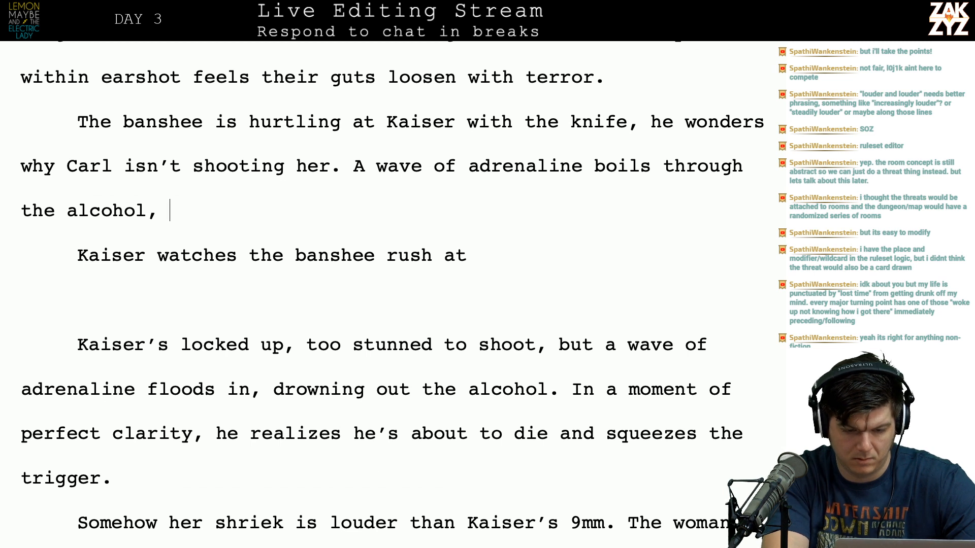
Try continuing "the alcohol" with ", kaiser realizes" and remove the trial wording.
type(", kaiser realizes")
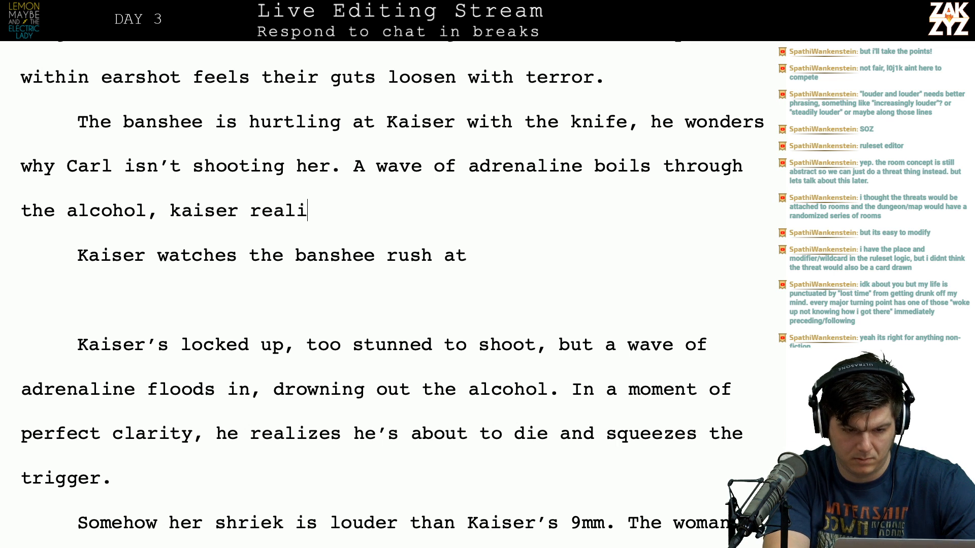
key("BackSpace")
key("BackSpace")
key("BackSpace")
key("BackSpace")
key("BackSpace")
key("BackSpace")
key("BackSpace")
key("BackSpace")
key("BackSpace")
key("BackSpace")
key("BackSpace")
key("BackSpace")
key("BackSpace")
key("BackSpace")
key("BackSpace")
key("BackSpace")
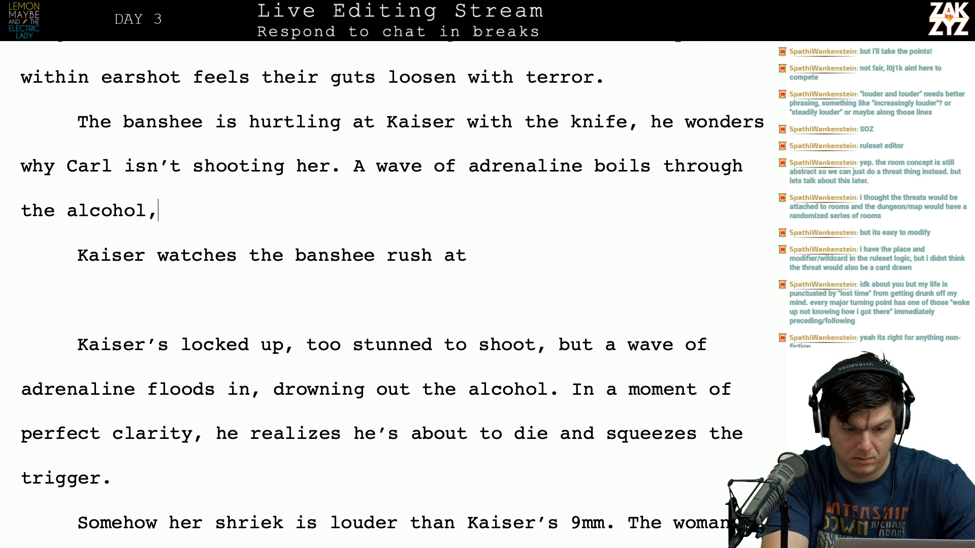
Try "sobering him instantly. Kaiser" after "the alcohol," and delete it back to the word "alcohol".
type("sobering")
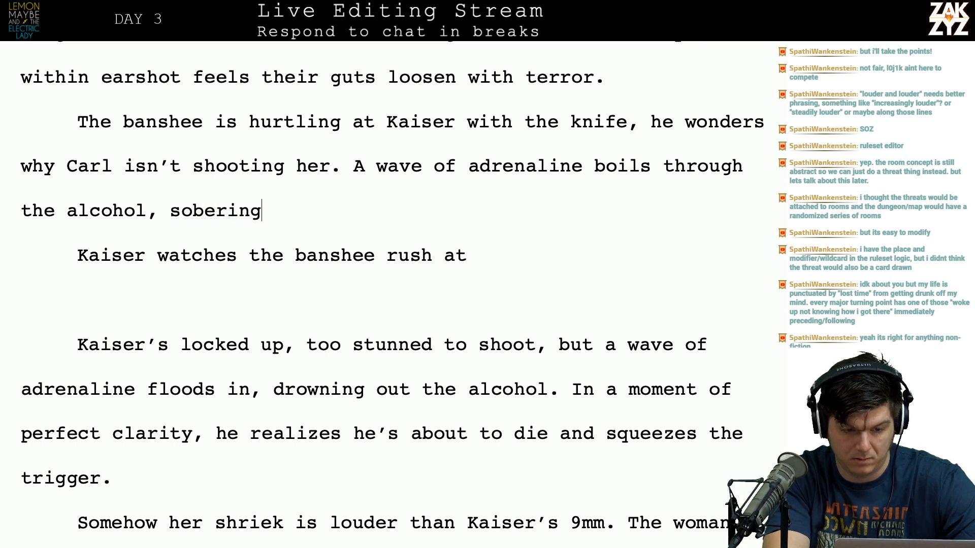
type(" him instantly.")
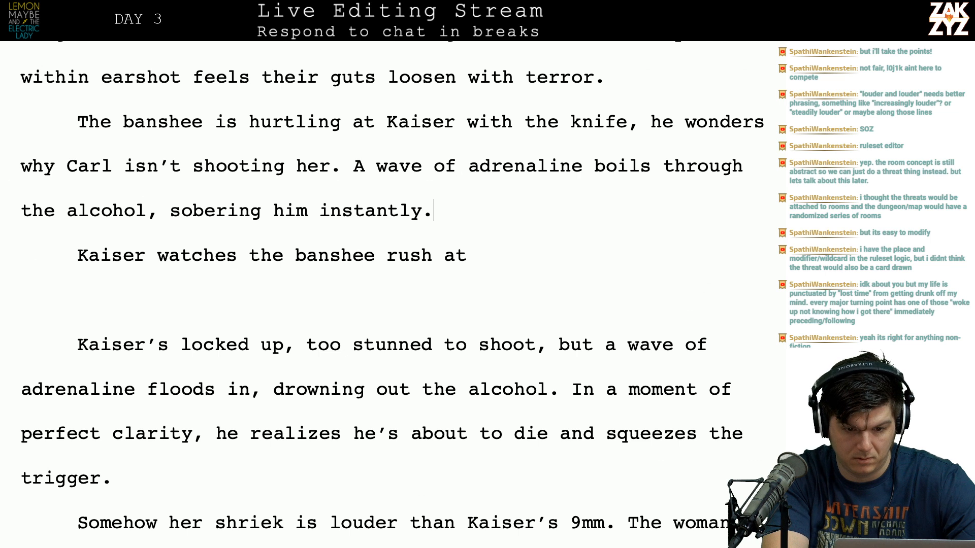
type(" Kaiser")
key("BackSpace")
key("BackSpace")
key("BackSpace")
key("BackSpace")
key("BackSpace")
key("BackSpace")
key("BackSpace")
key("BackSpace")
key("BackSpace")
key("BackSpace")
key("BackSpace")
key("BackSpace")
key("BackSpace")
key("BackSpace")
key("BackSpace")
key("BackSpace")
key("BackSpace")
key("BackSpace")
key("BackSpace")
key("BackSpace")
key("BackSpace")
key("BackSpace")
key("BackSpace")
key("BackSpace")
key("BackSpace")
key("BackSpace")
key("BackSpace")
key("BackSpace")
key("BackSpace")
key("BackSpace")
key("BackSpace")
Continue after "the alcohol" with "and Kaiser is instantly sober, he realizes he's about to die. He squeezes the trigger.".
type("l and Kaiser is sin")
key("BackSpace")
key("BackSpace")
key("BackSpace")
type("instantly sober, he")
type(" realizes he's")
type(" about to da")
key("BackSpace")
type("ie. He ")
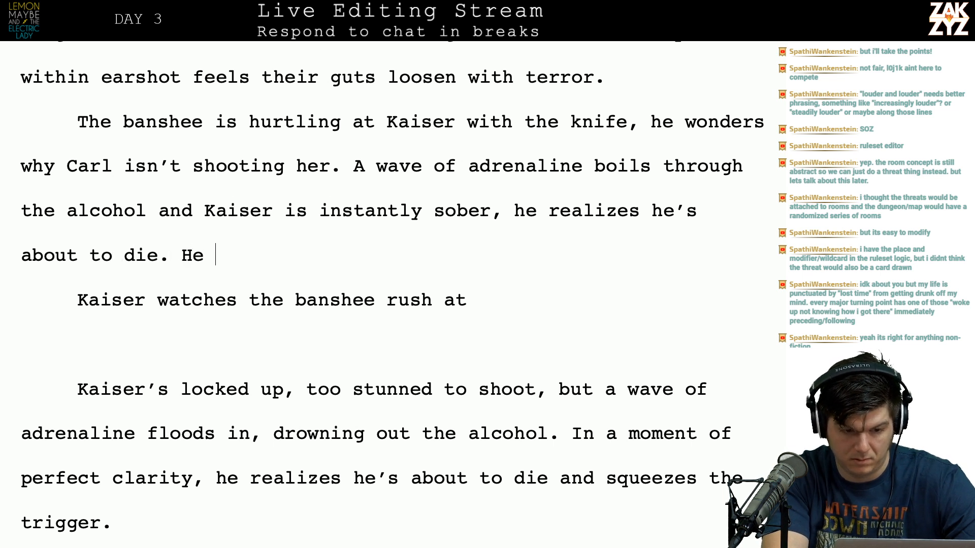
type("p")
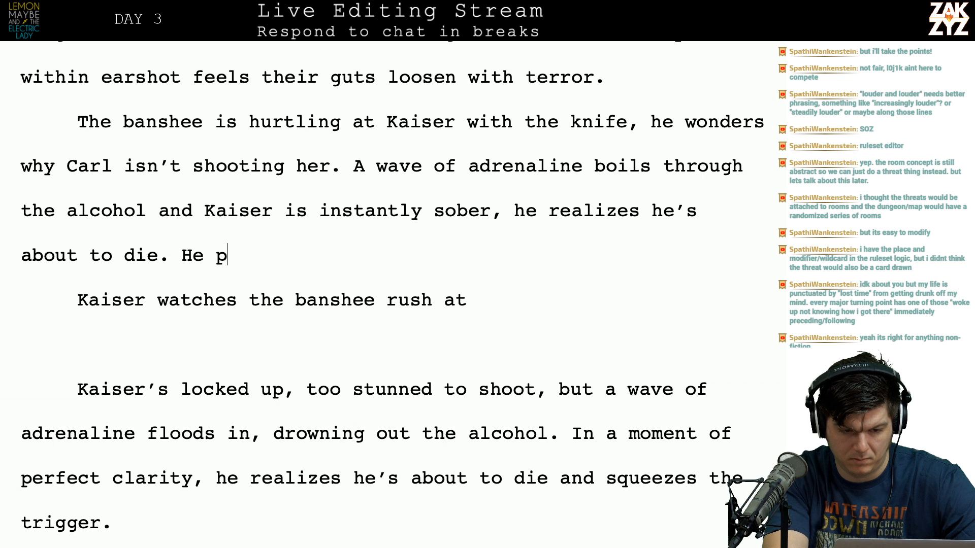
type("quee")
type("the trigger.")
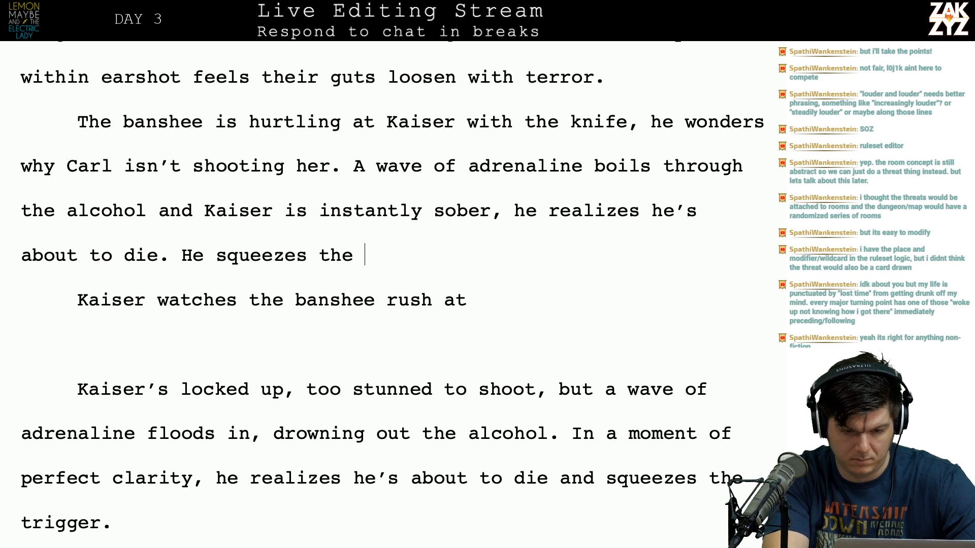
Delete the leftover "Kaiser watches the banshee rush at" line and the old "Kaiser's locked up" paragraph.
key("shift+Down")
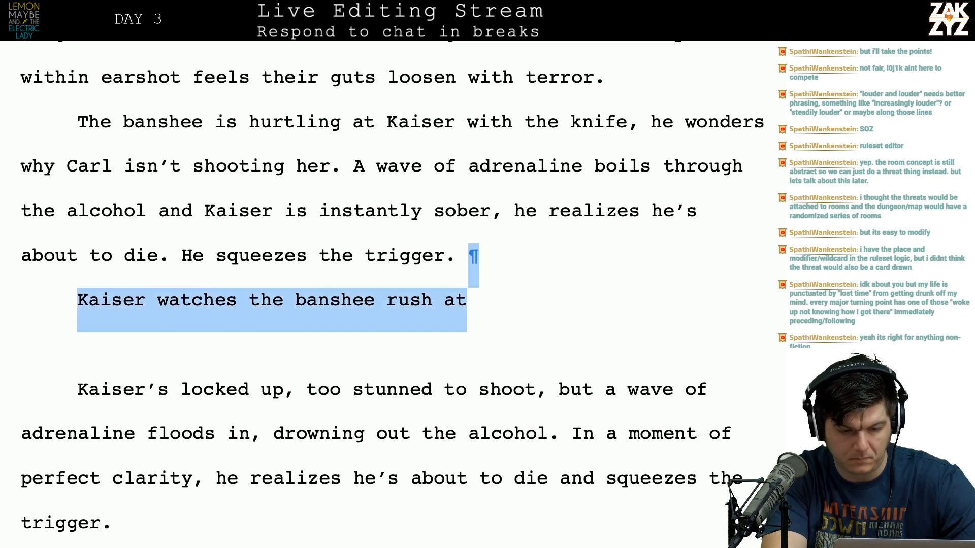
key("shift+Down")
key("shift+Down")
key("shift+Down")
key("shift+Down")
key("shift+Down")
key("BackSpace")
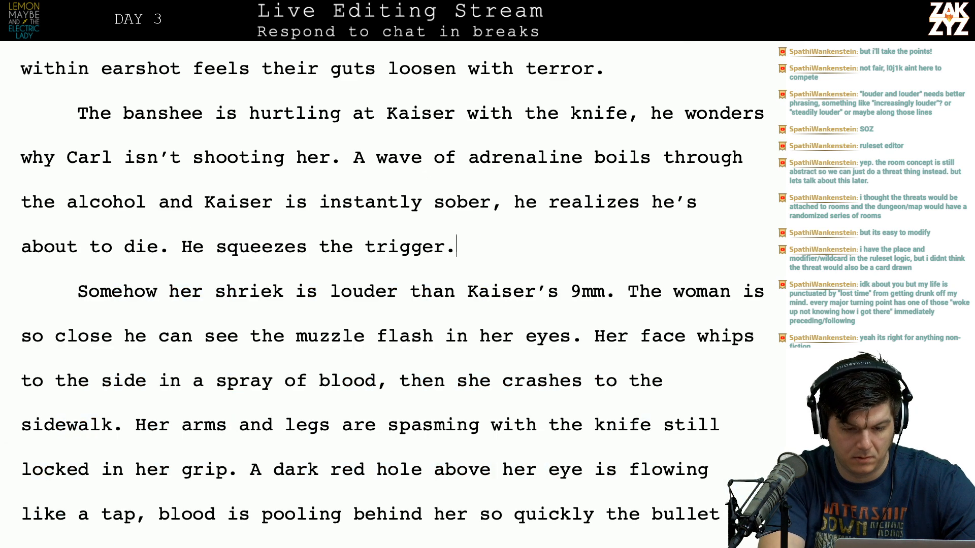
Add the one-word paragraph "Blam!" in italics below "He squeezes the trigger.".
key("Return")
type("Blam!")
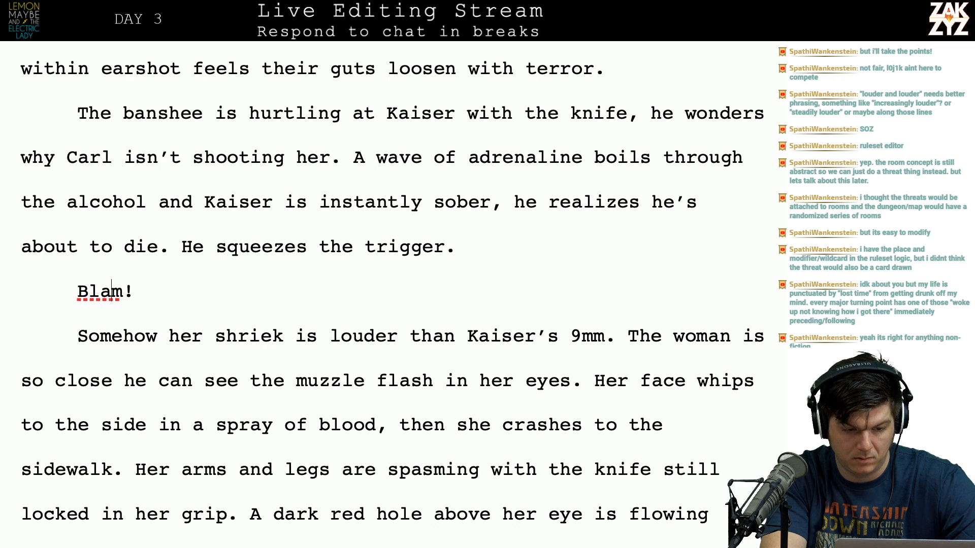
key("shift+Right")
key("shift+Right")
key("shift+Right")
key("shift+Right")
key("shift+Right")
key("shift+Right")
key("shift+Left")
key("ctrl+i")
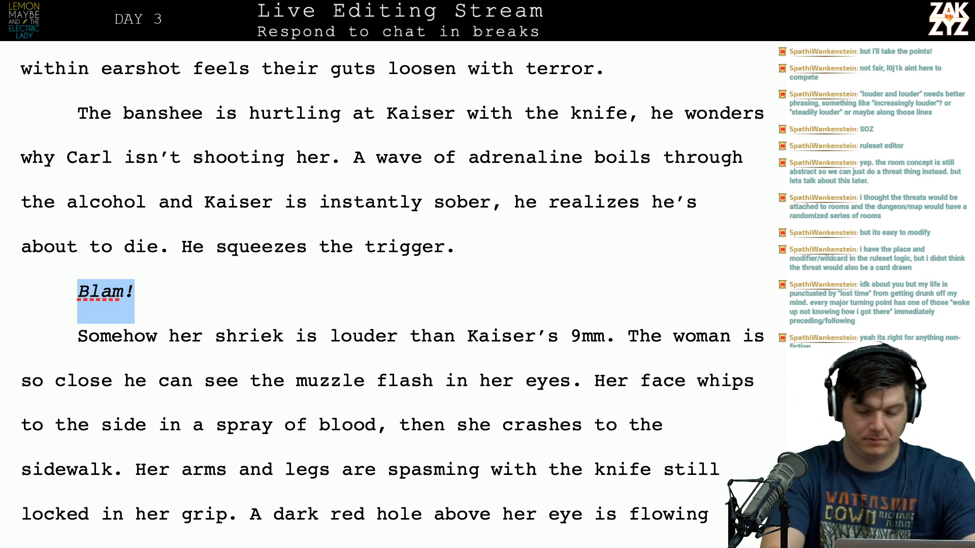
key("Right")
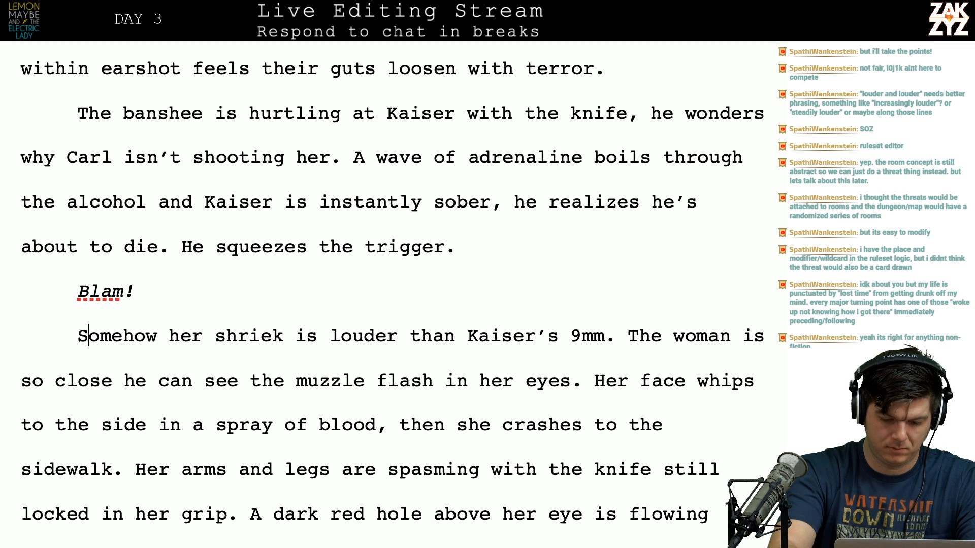
Open the paragraph after "Blam!" with "The 9mm's retort seems almost puny against her shriek.".
type("The ni")
key("BackSpace")
key("BackSpace")
type("9mm's retort ")
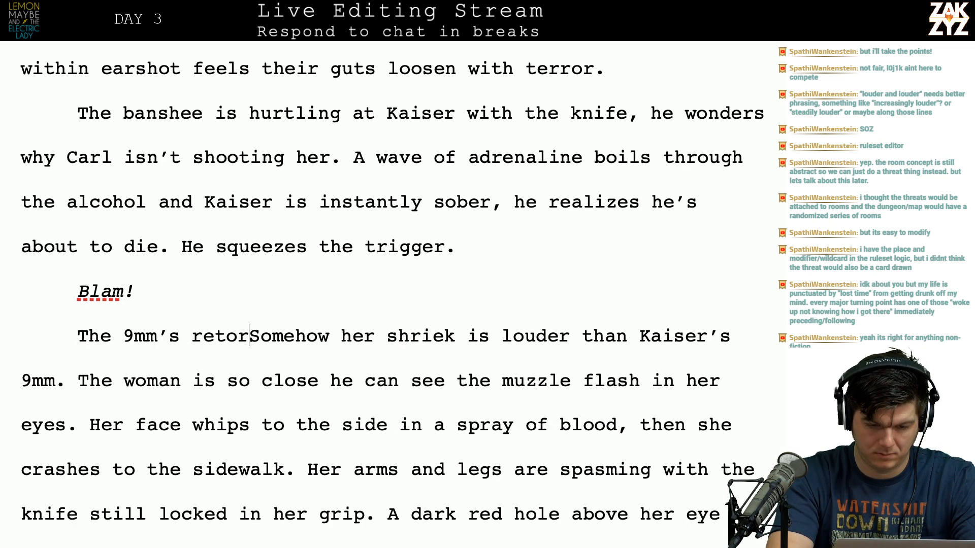
type("seems puny ag")
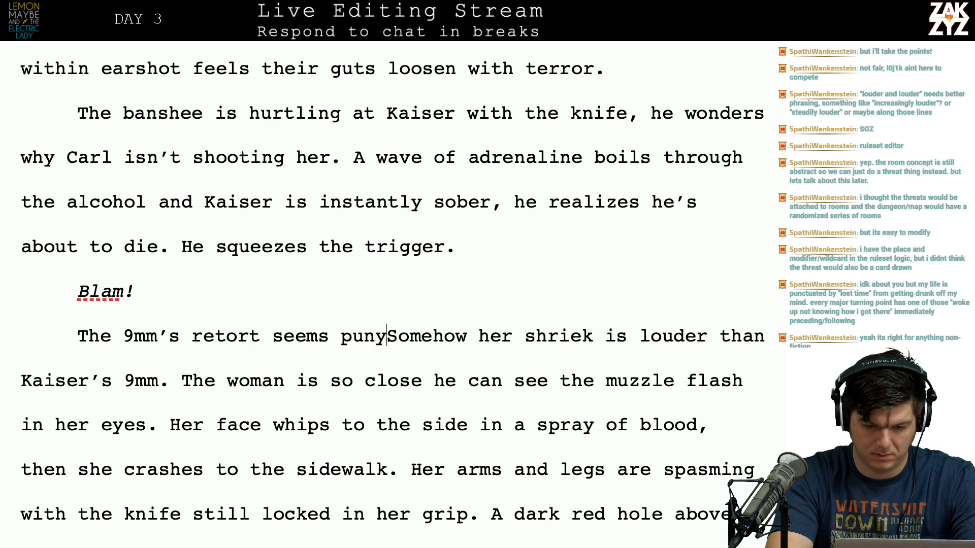
type("ainst her shr")
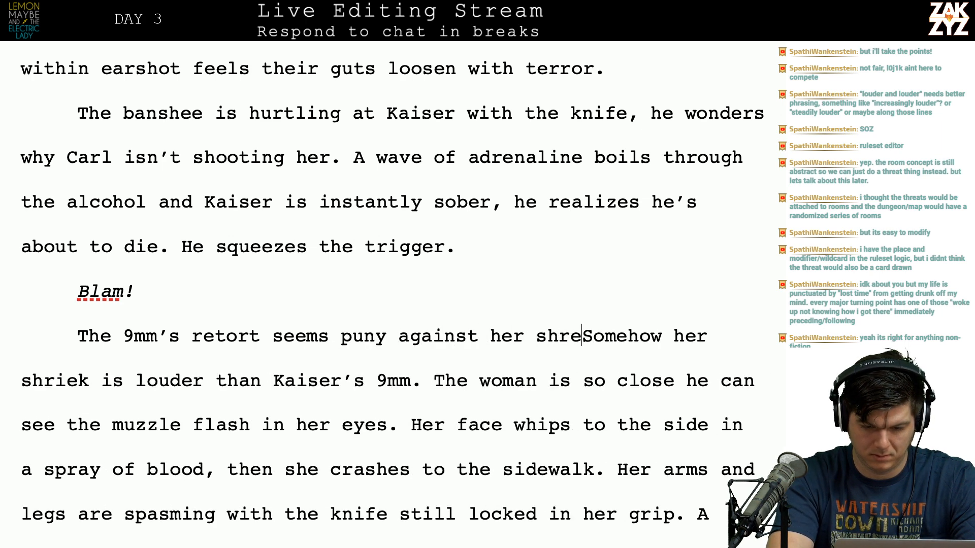
type("iek. ")
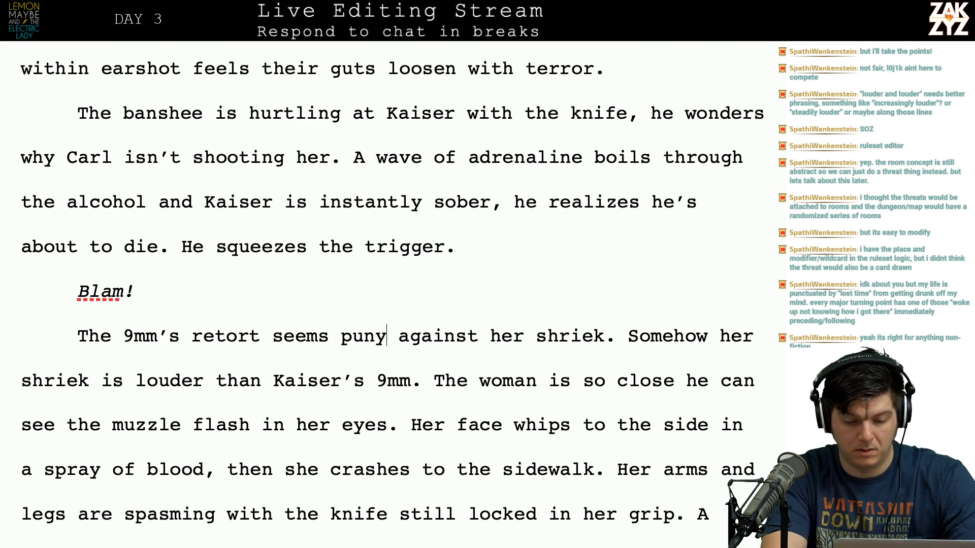
type("almost")
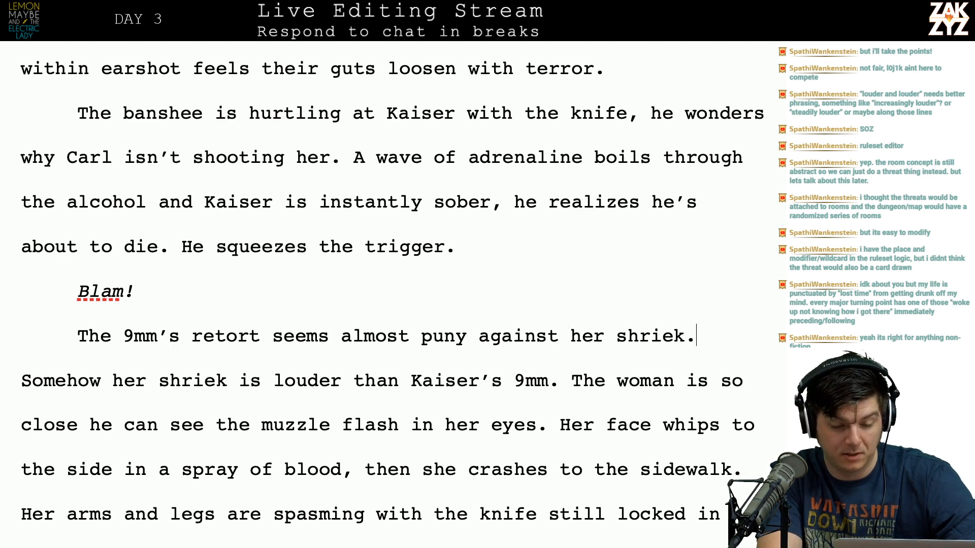
Delete the old sentence "Somehow her shriek is louder than Kaiser's 9mm.".
key("shift+Down")
key("shift+Left")
key("shift+Left")
key("shift+Left")
key("shift+Left")
key("shift+Left")
key("shift+Left")
key("shift+Left")
key("shift+Left")
key("shift+Left")
key("shift+Left")
key("shift+Left")
key("shift+Left")
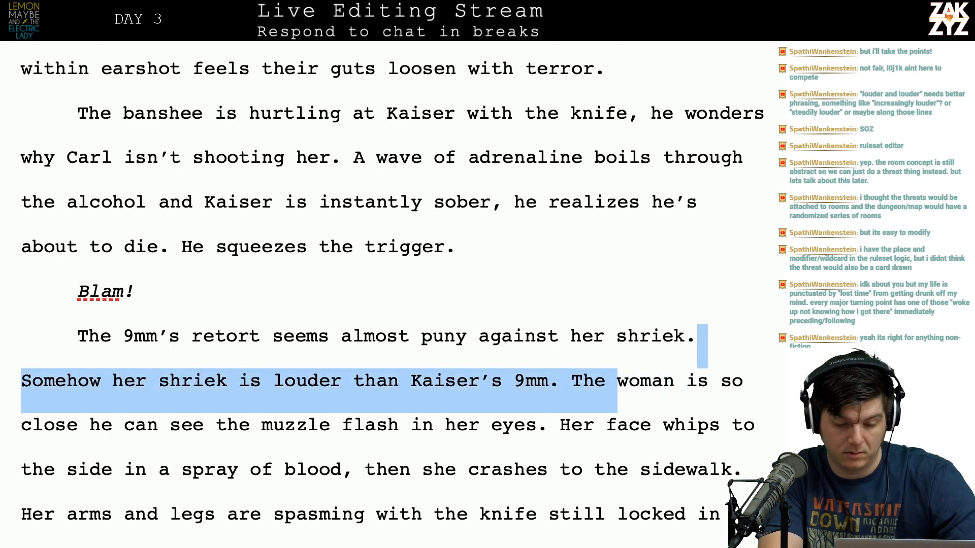
key("shift+Right")
key("BackSpace")
key("BackSpace")
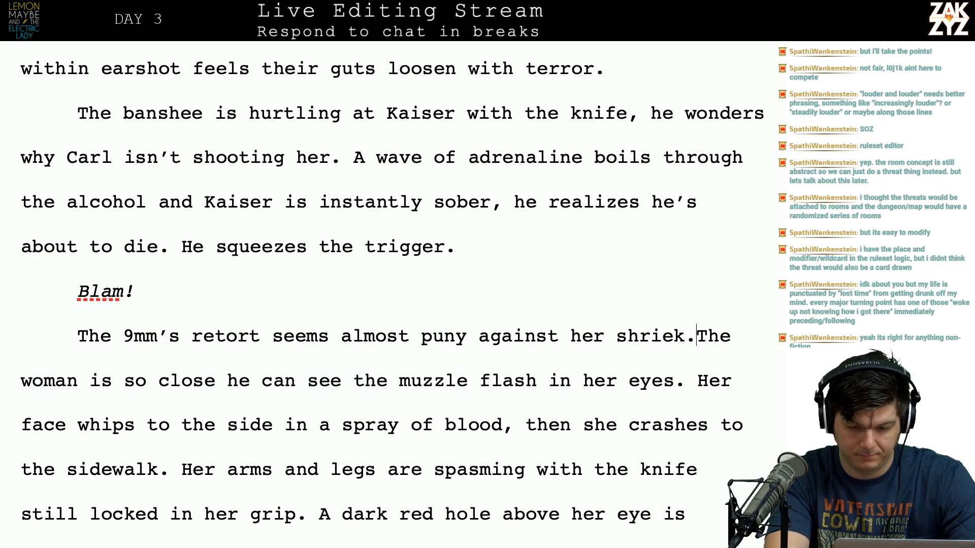
Insert "The madwoman's so close Kaiser can see the muzzle flash in her eyes." after "against her shriek.".
type(". The Mad")
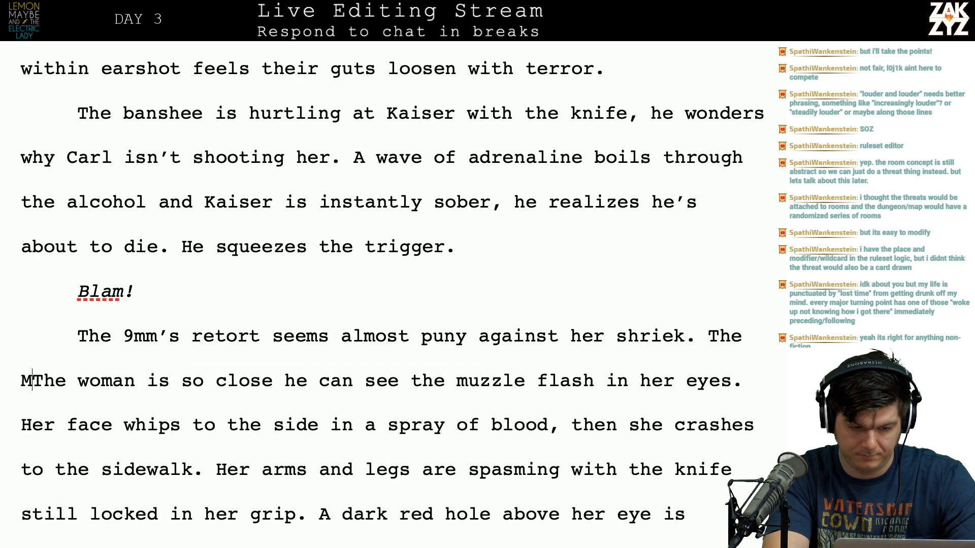
type("wo")
key("BackSpace")
key("BackSpace")
key("BackSpace")
key("BackSpace")
key("BackSpace")
type("madwoman")
type("'s so close K")
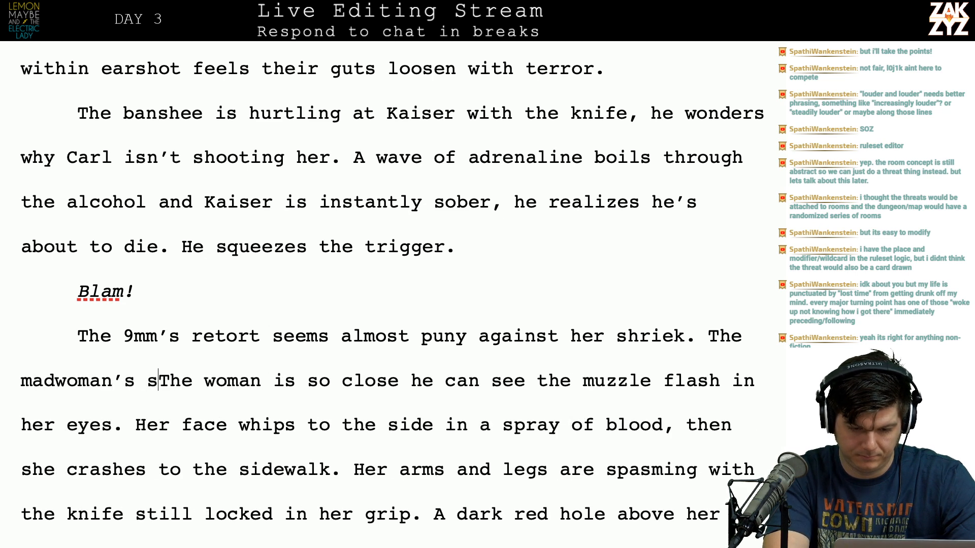
type("aiser can see ")
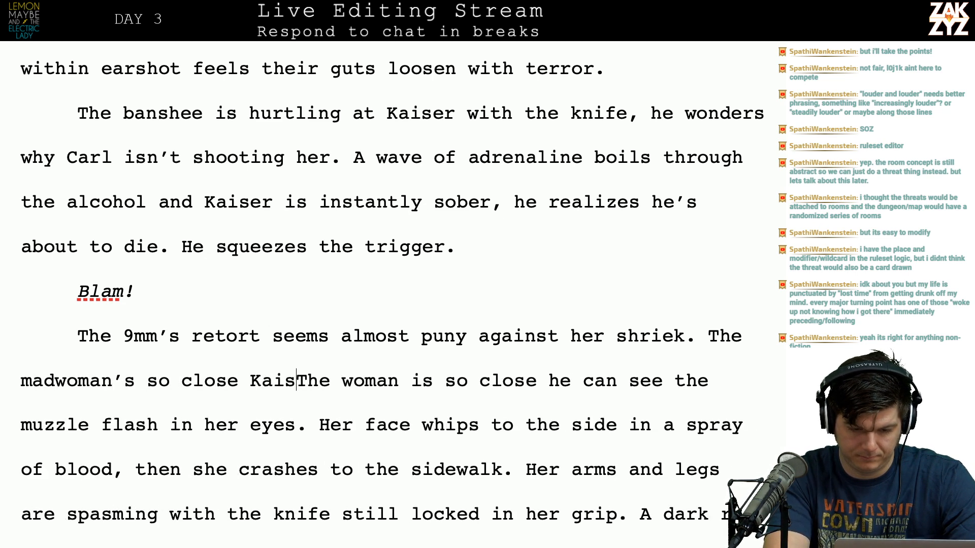
type("the muzz")
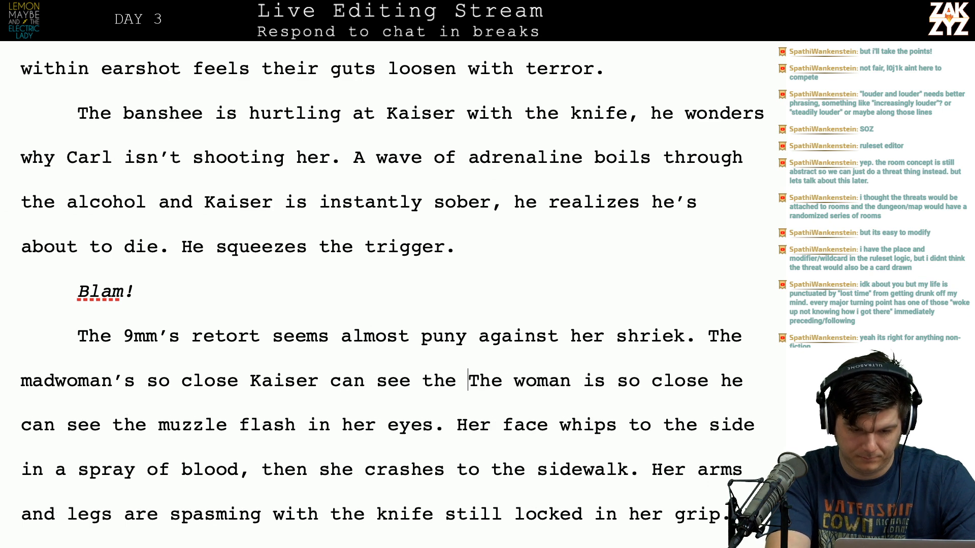
type("le flash in her")
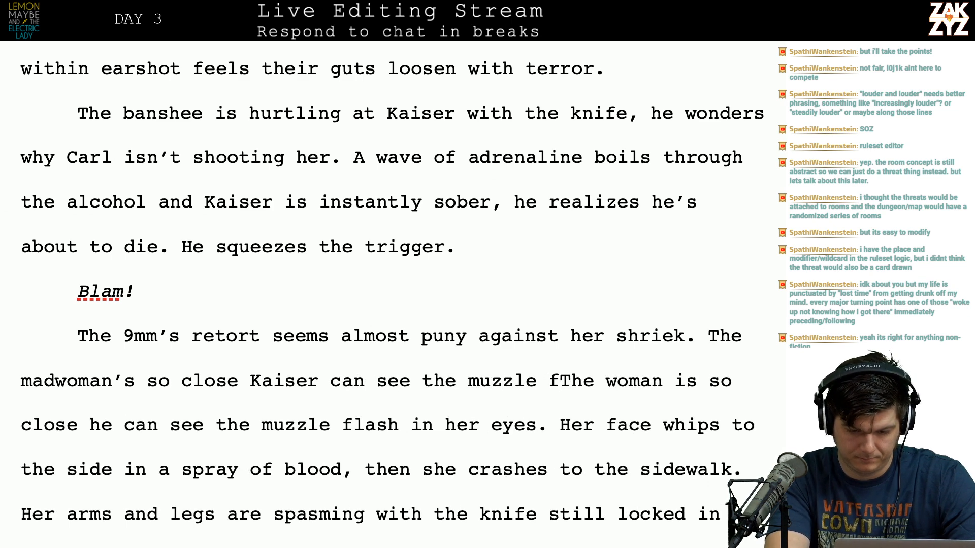
type(" eyes.")
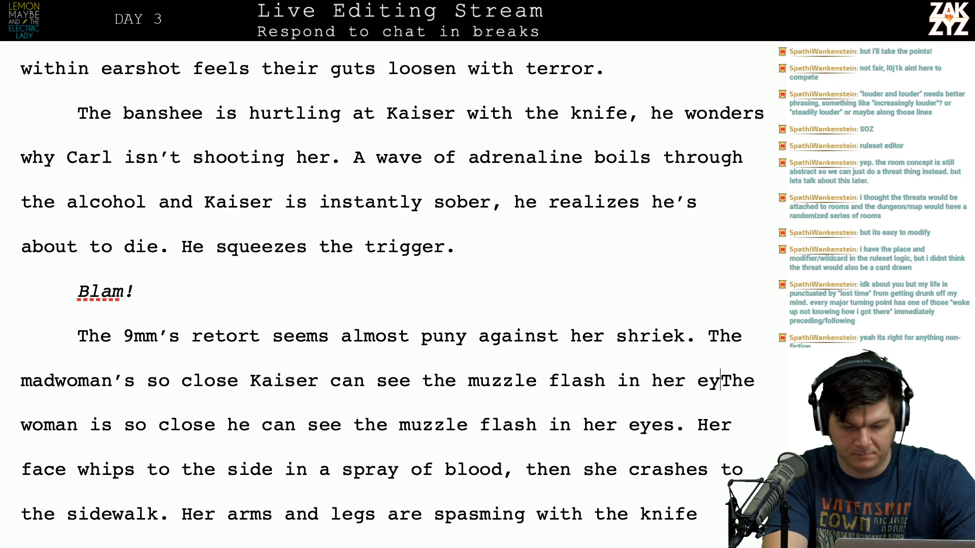
Delete the old sentence "The woman is so close he can see the muzzle flash in her eyes.".
key("shift+End")
key("shift+Right")
key("shift+Right")
key("shift+Right")
key("shift+Right")
key("shift+Right")
key("shift+Right")
key("shift+Right")
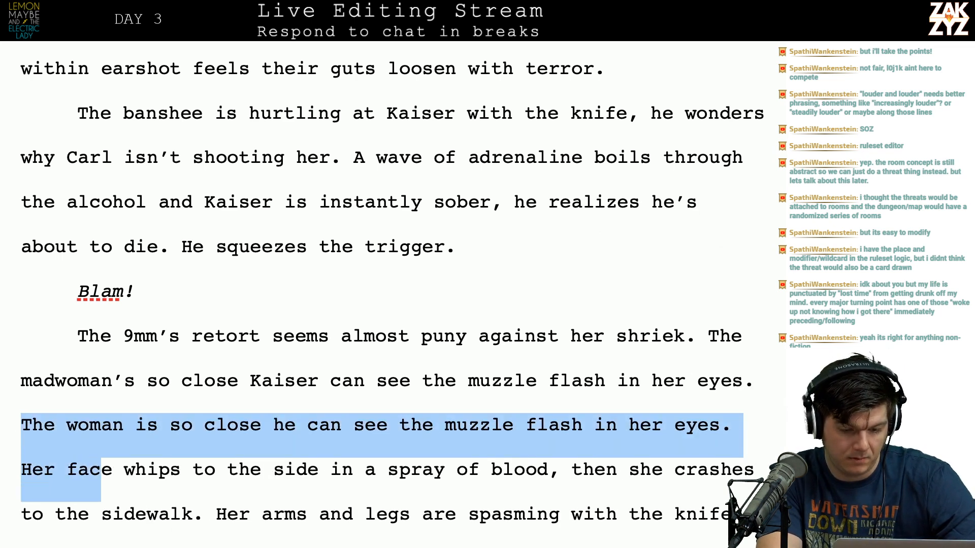
key("shift+Left")
key("shift+Left")
key("shift+Left")
key("shift+Left")
key("shift+Left")
key("shift+Left")
key("shift+Left")
key("shift+Left")
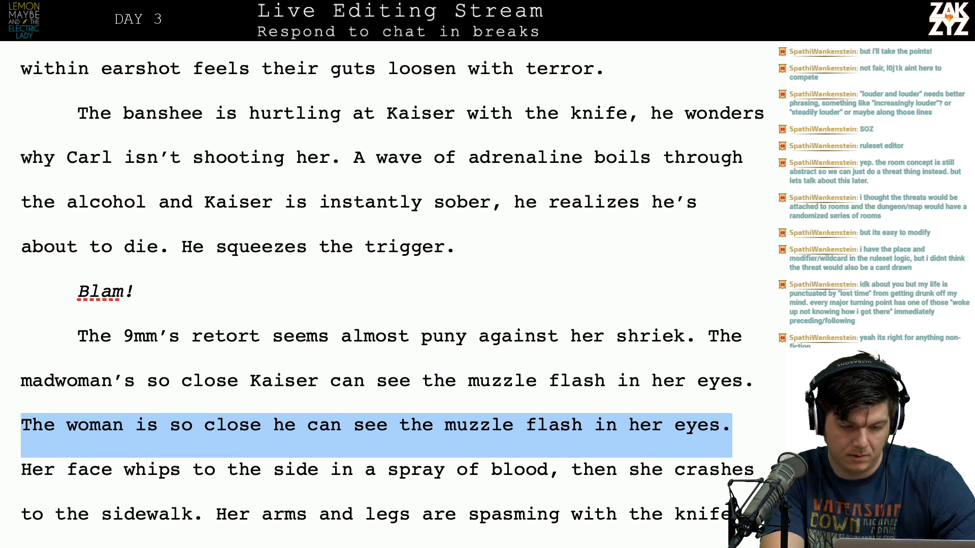
key("BackSpace")
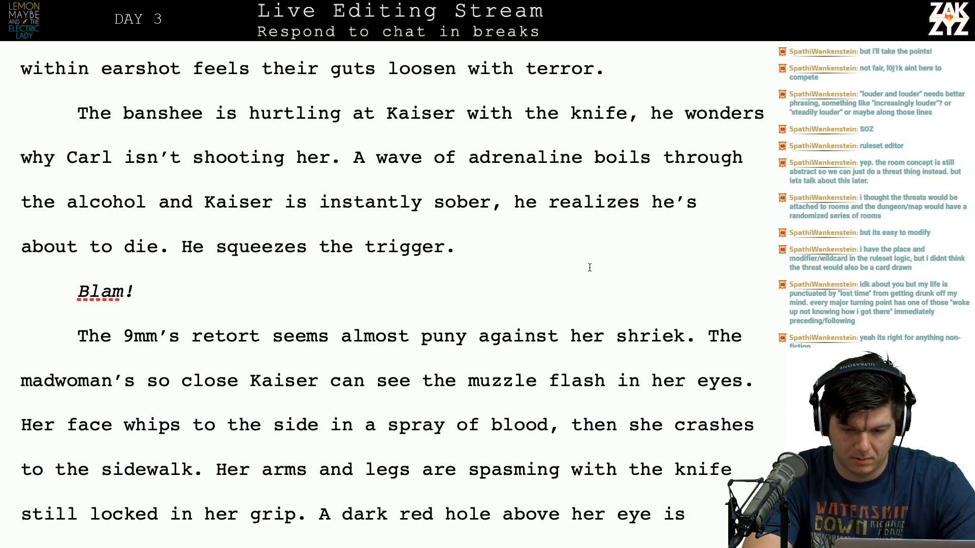
Change "The madwoman's so close" to "The madwoman is so close" in the sentence about the muzzle flash.
key("Right")
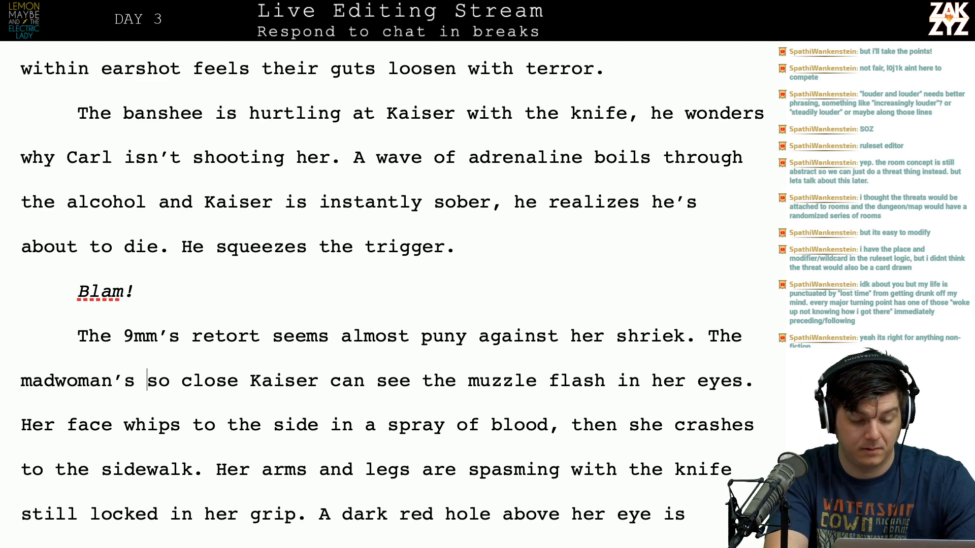
key("BackSpace")
key("BackSpace")
key("BackSpace")
type("is")
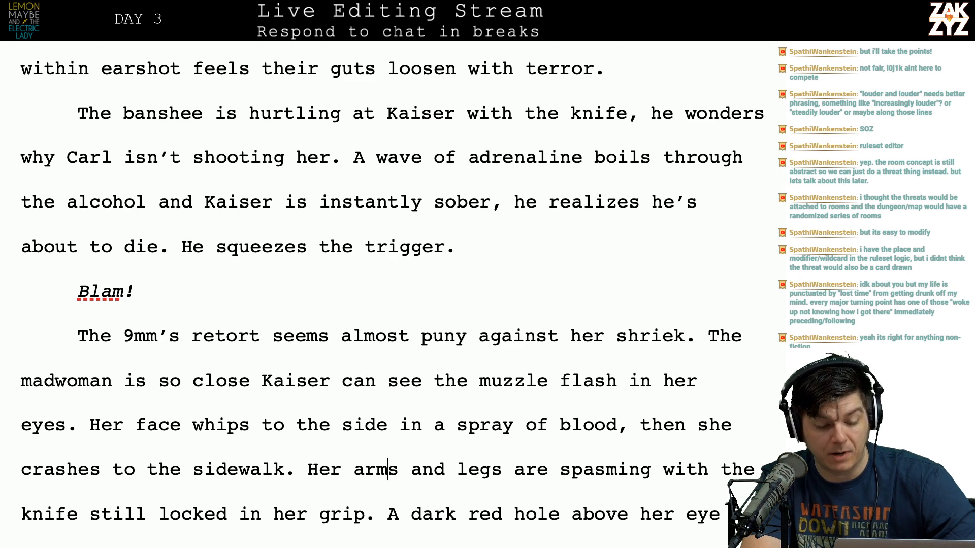
Split the paragraph before "Her arms and legs are spasming", leaving an empty paragraph between the two parts.
key("Left")
key("Left")
key("Left")
key("Left")
key("Down")
key("Down")
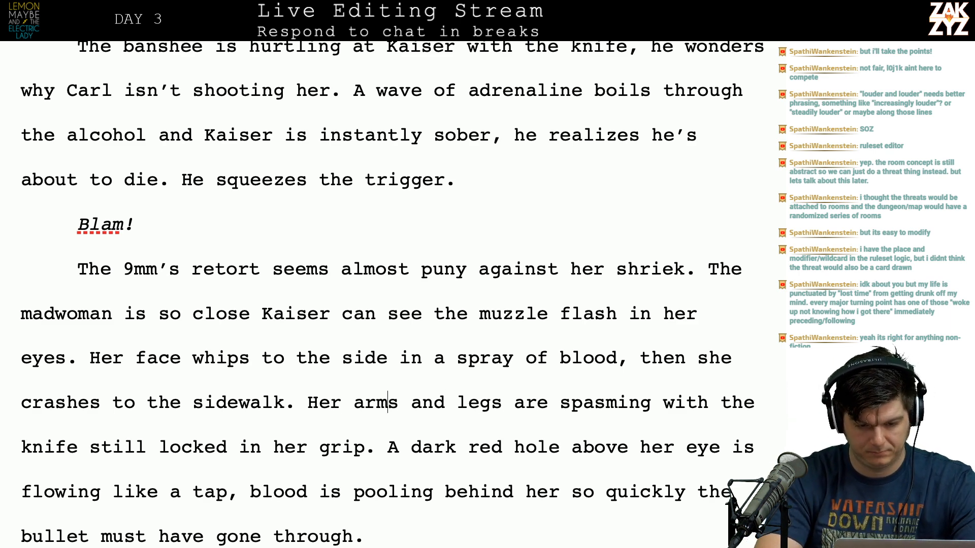
key("Return")
key("Return")
key("Up")
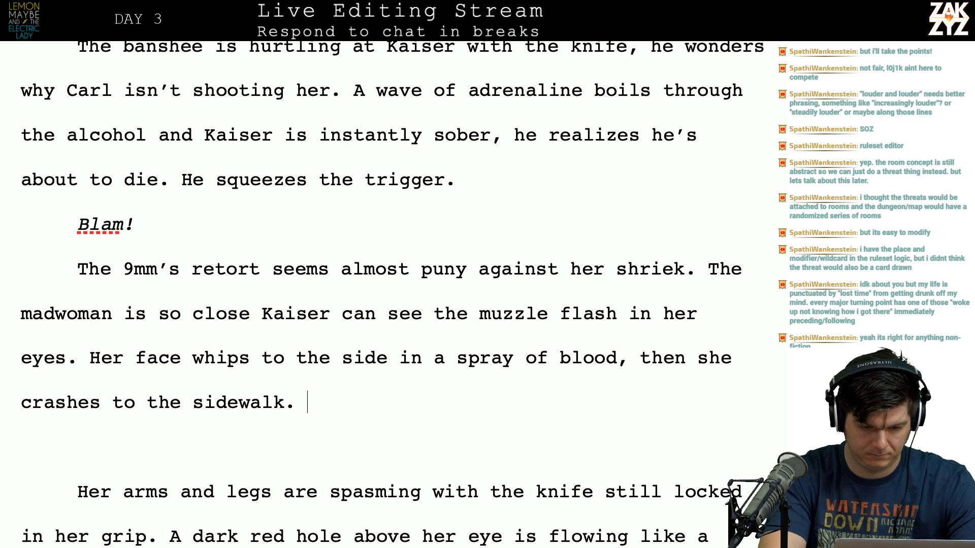
Change "crashes to the sidewalk." to "crashes to the wet sidewalk.".
key("BackSpace")
key("BackSpace")
key("BackSpace")
key("BackSpace")
key("BackSpace")
key("BackSpace")
key("BackSpace")
key("BackSpace")
key("BackSpace")
key("BackSpace")
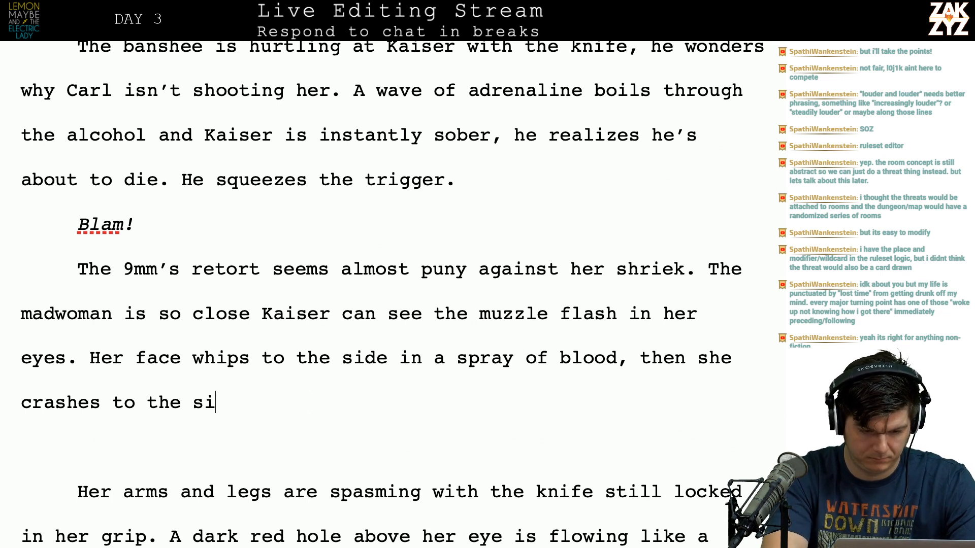
type("wet sidewalk.")
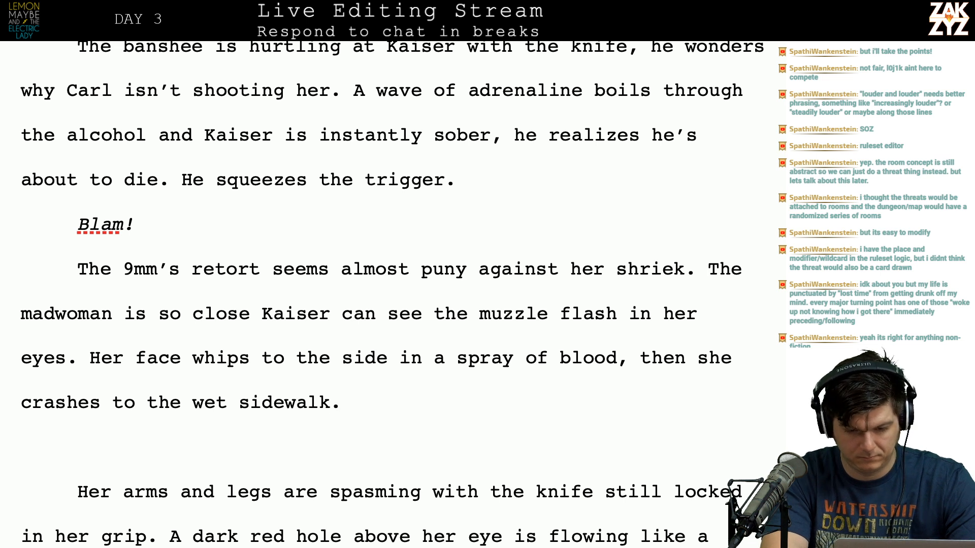
Replace "wet sidewalk." with "wet concrete" at the end of "then she crashes to the".
key("BackSpace")
key("BackSpace")
key("BackSpace")
key("BackSpace")
key("BackSpace")
key("BackSpace")
key("BackSpace")
key("BackSpace")
key("BackSpace")
key("BackSpace")
key("BackSpace")
key("BackSpace")
key("BackSpace")
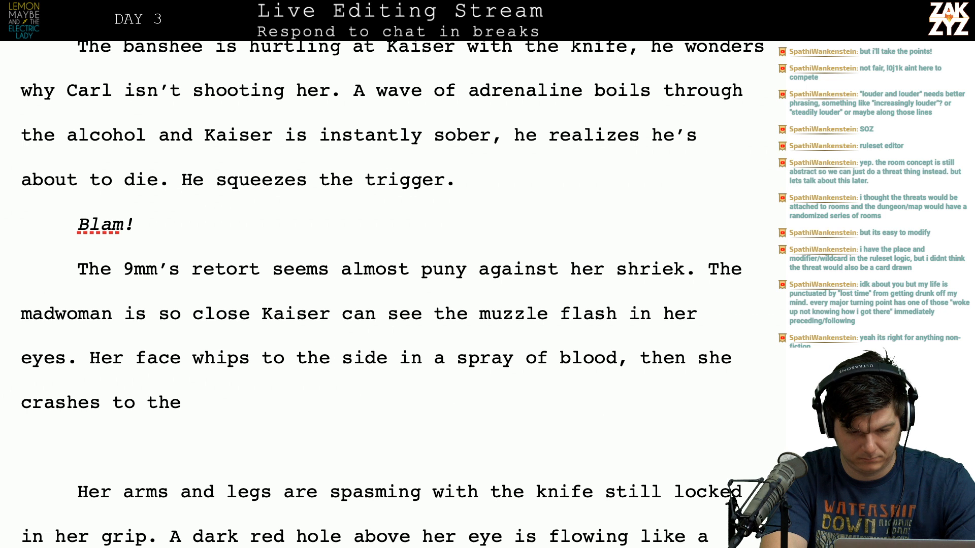
type("w")
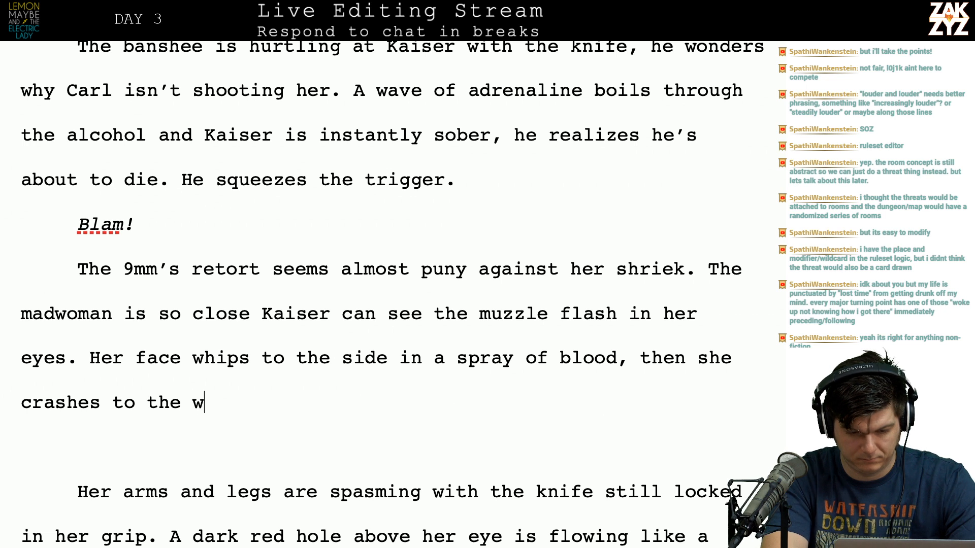
type("et concretee")
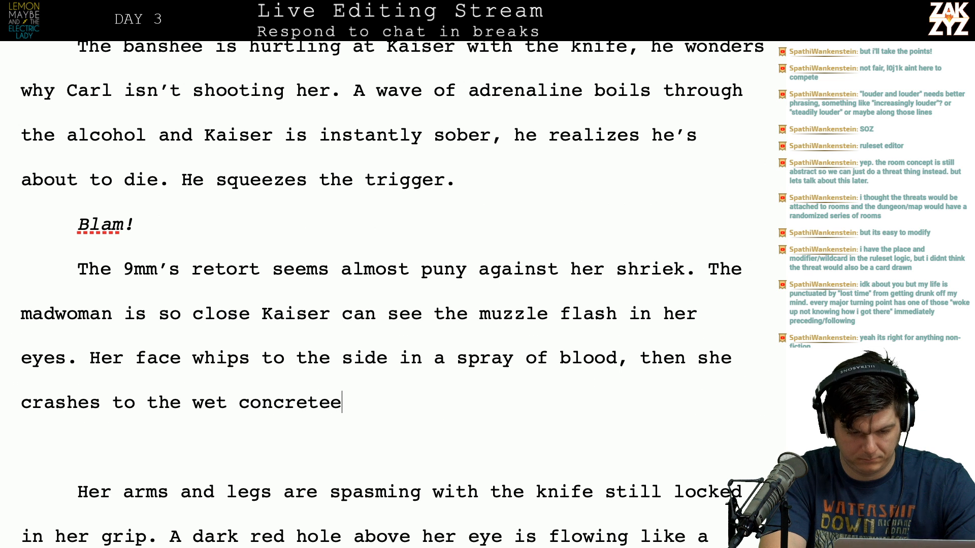
key("BackSpace")
Close the sentence and add "On the sidewalk, her arms and legs spasm, the knife remains locked in her grip.".
type(". On the sidewalk, her arms and ")
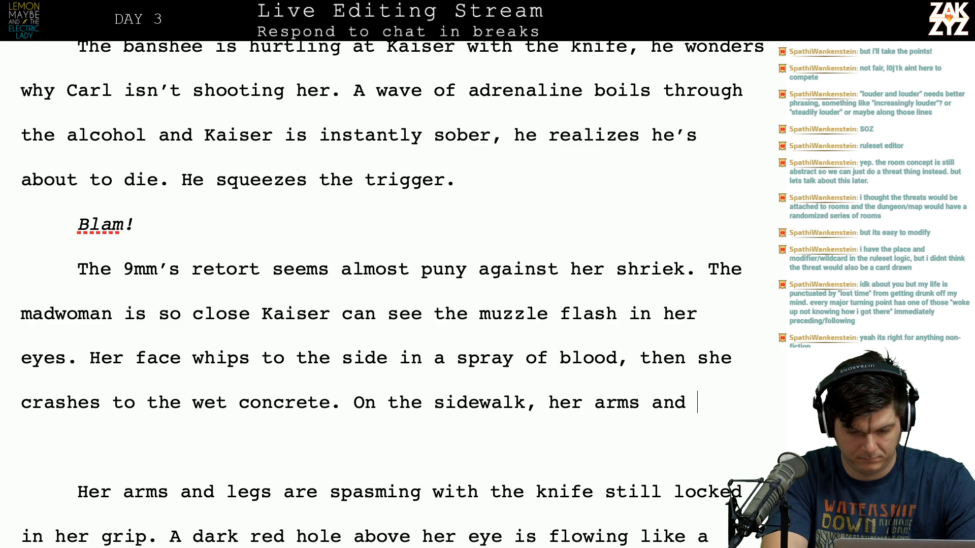
type("legs spasm")
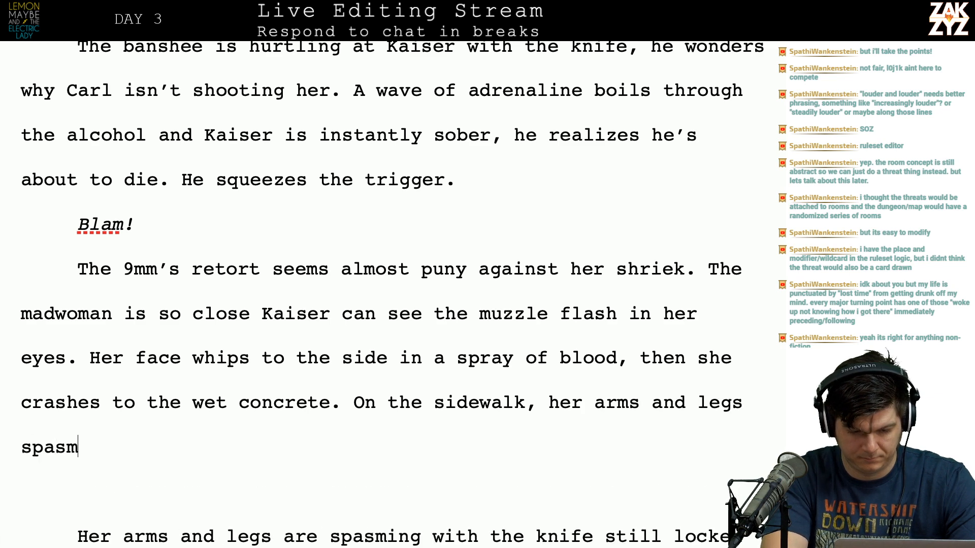
type(", the knife b")
key("BackSpace")
type("remains locked in her grip")
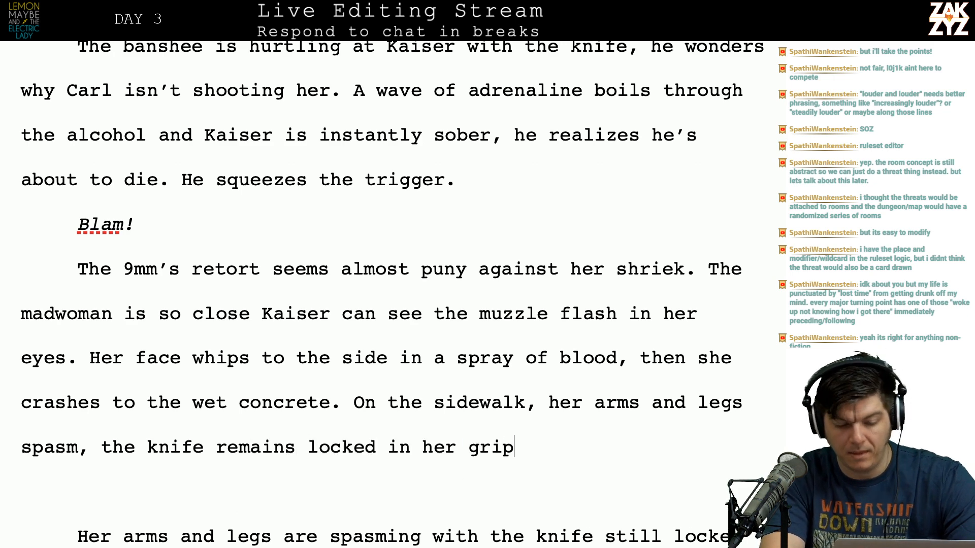
type(".")
Delete the empty paragraph and the old "Her arms and legs are spasming" sentence, joining "A dark red hole" to the new text.
key("shift+Down")
key("shift+Down")
key("shift+Down")
key("shift+Left")
key("shift+Left")
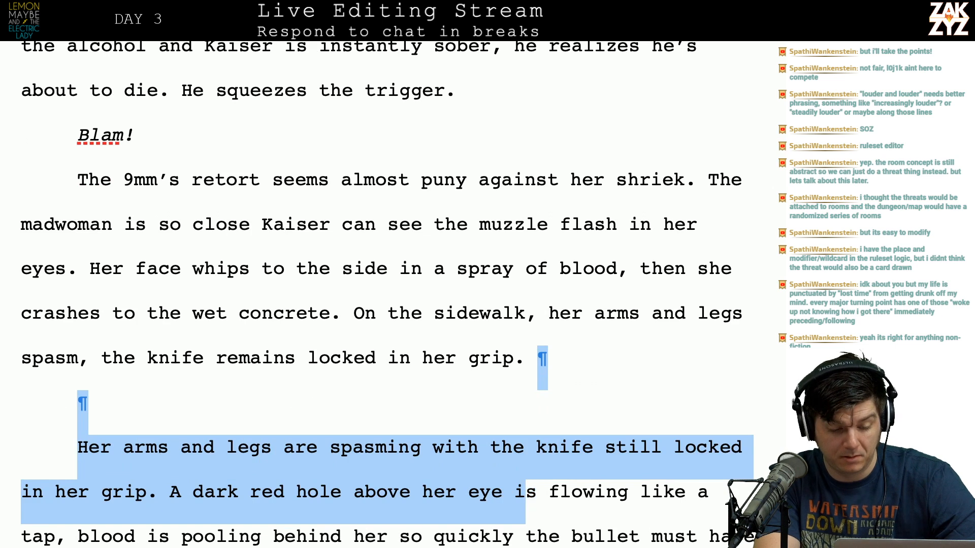
key("shift+Left")
key("shift+Left")
key("shift+Left")
key("shift+Left")
key("shift+Left")
key("shift+Left")
key("shift+Left")
key("shift+Left")
key("shift+Left")
key("shift+Left")
key("shift+Left")
key("shift+Left")
key("shift+Left")
key("shift+Left")
key("shift+Left")
key("shift+Left")
key("shift+Left")
key("shift+Left")
key("shift+Left")
key("shift+Left")
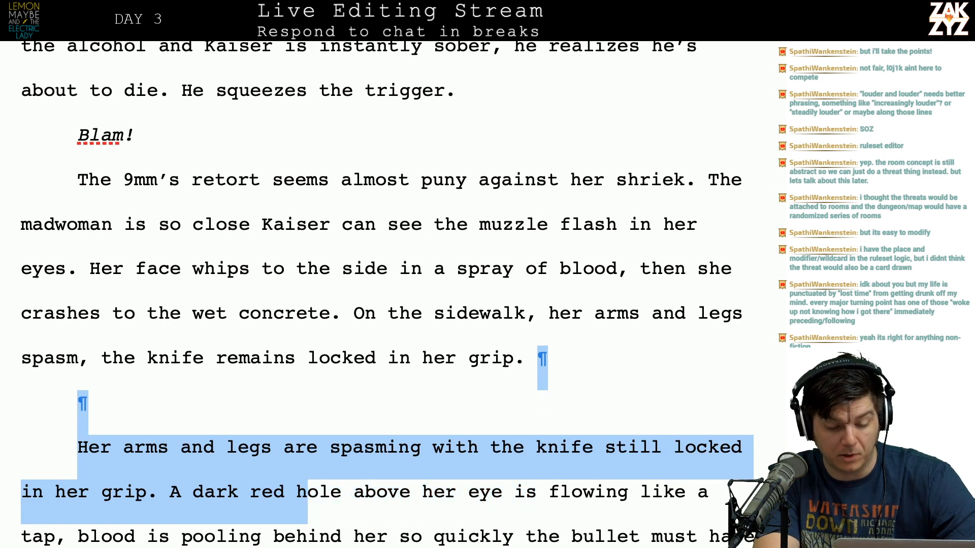
key("shift+Left")
key("shift+Left")
key("shift+Left")
key("shift+Left")
key("shift+Left")
key("shift+Left")
key("shift+Left")
key("shift+Left")
key("shift+Left")
key("shift+Left")
key("shift+Left")
key("shift+Right")
key("shift+Right")
key("shift+Right")
key("shift+Right")
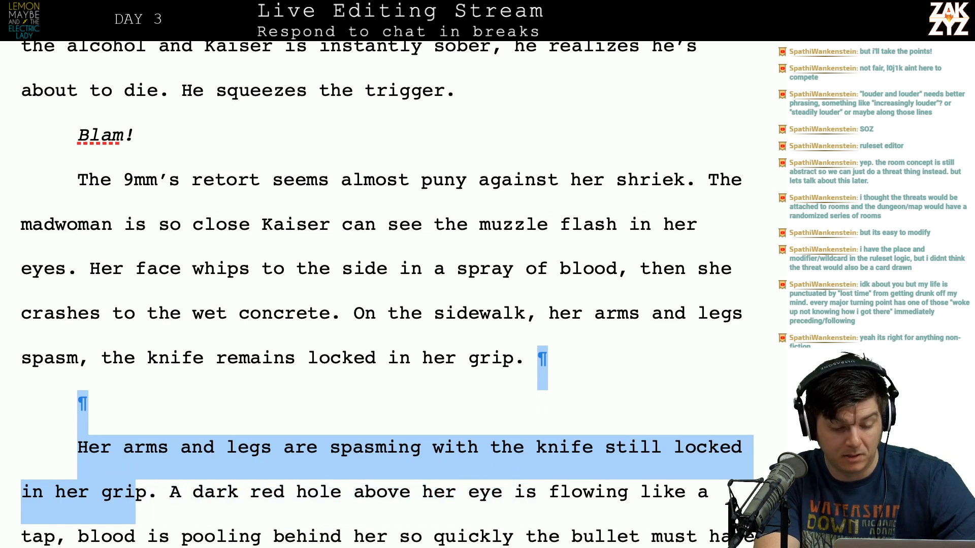
key("shift+Right")
key("BackSpace")
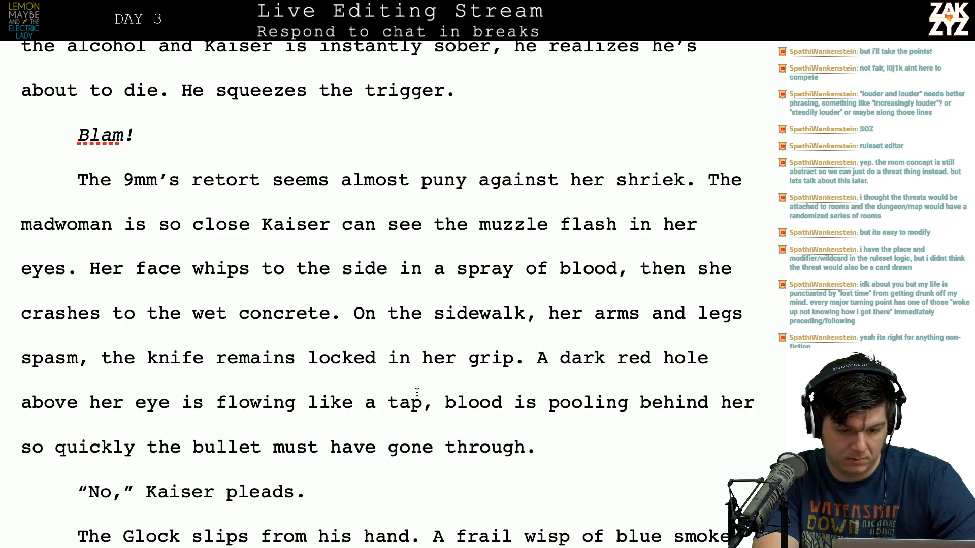
End the sentence after "like a tap" and add "From the blood pooling behind her, Kaiser knows the bullet has gone through.".
left_click(432, 401)
key("BackSpace")
type(". F")
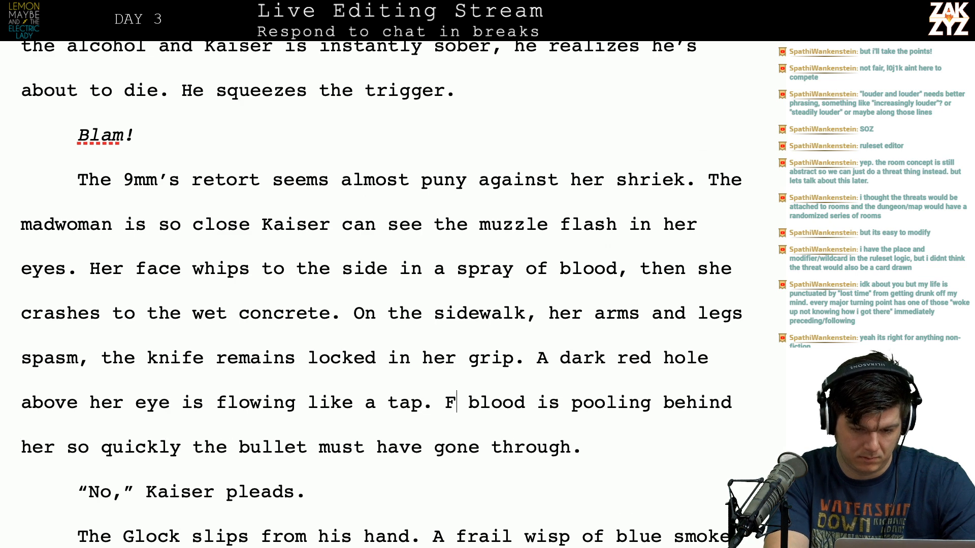
type("rom the blood pooling behind ")
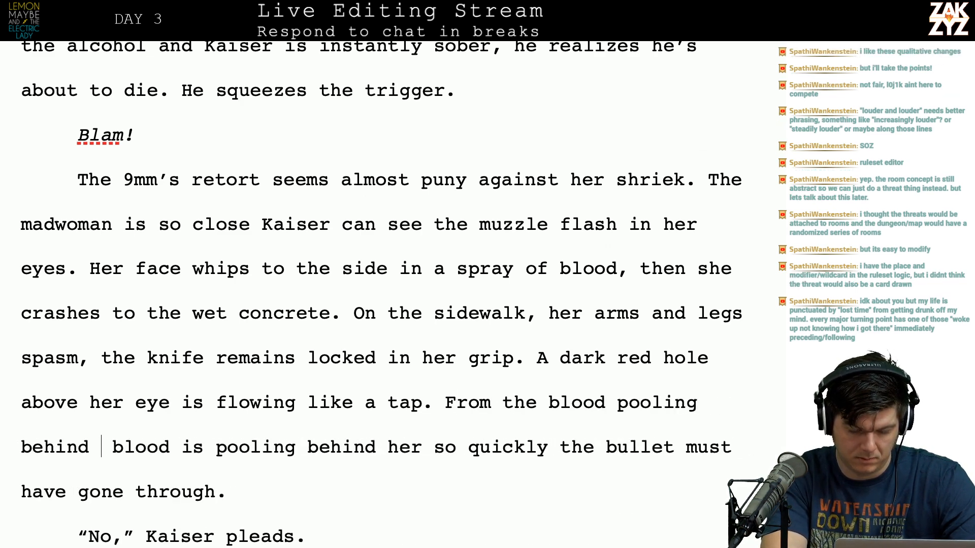
type("her, Kaiser knows the bullet has gone through. blood is")
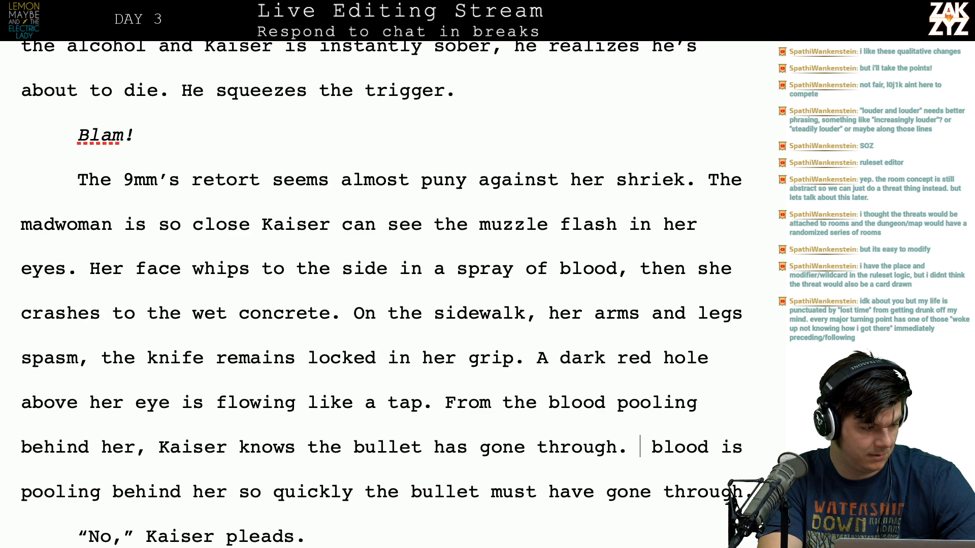
Delete the leftover text "blood is pooling behind her so quickly the bullet must have gone through.".
key("ctrl+shift+Down")
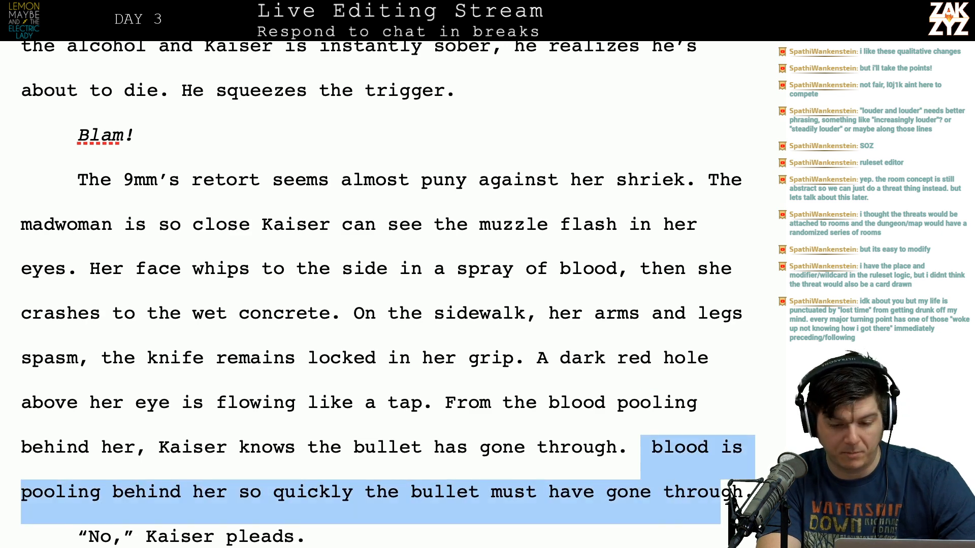
scroll(386, 295, "down", 1)
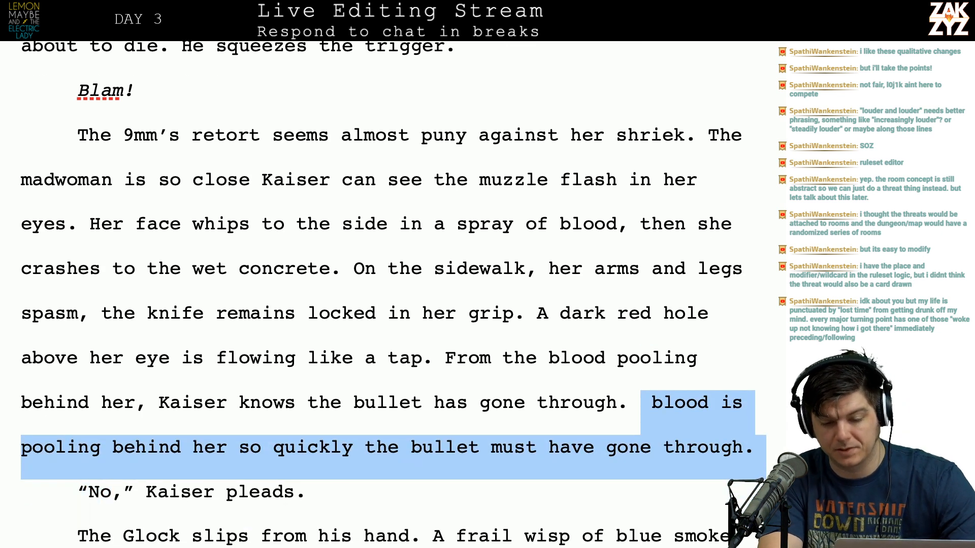
key("BackSpace")
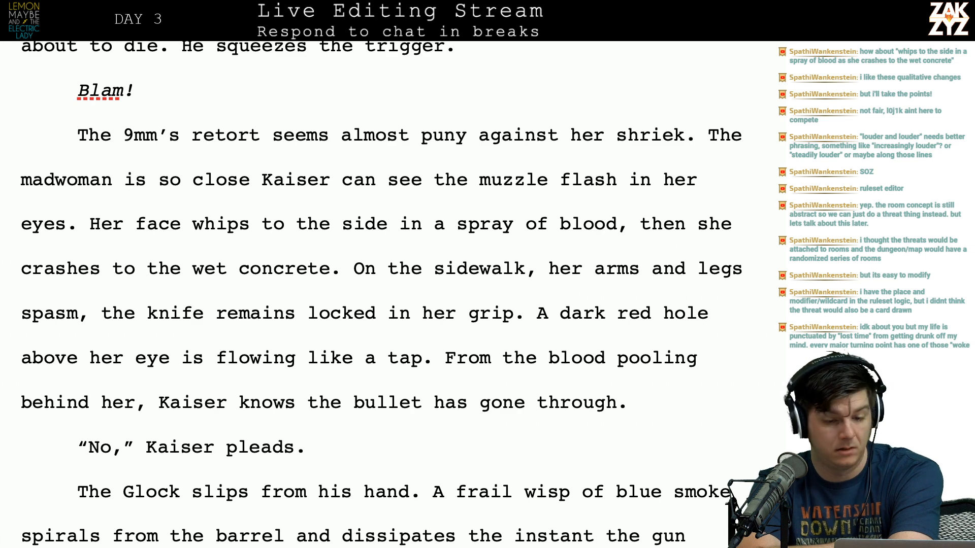
Change "a spray of blood, then she crashes" to "a spray of blood as she crashes".
scroll(342, 396, "down", 1)
scroll(340, 386, "up", 1)
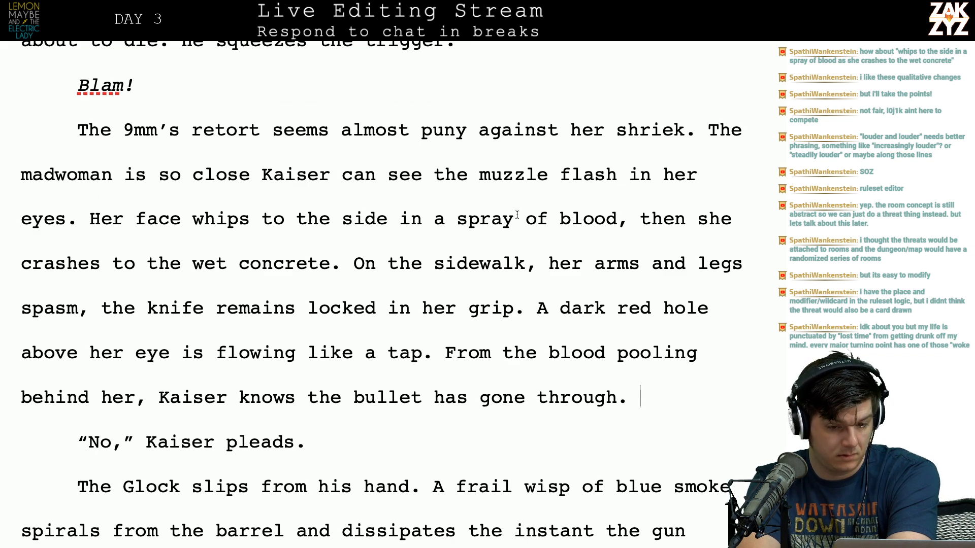
left_click(628, 219)
key("Left")
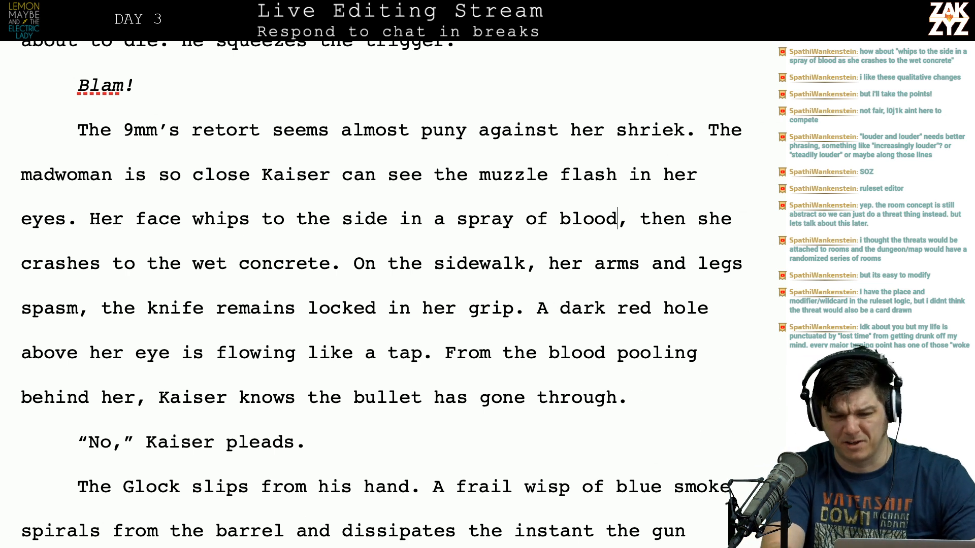
key("BackSpace")
type("as")
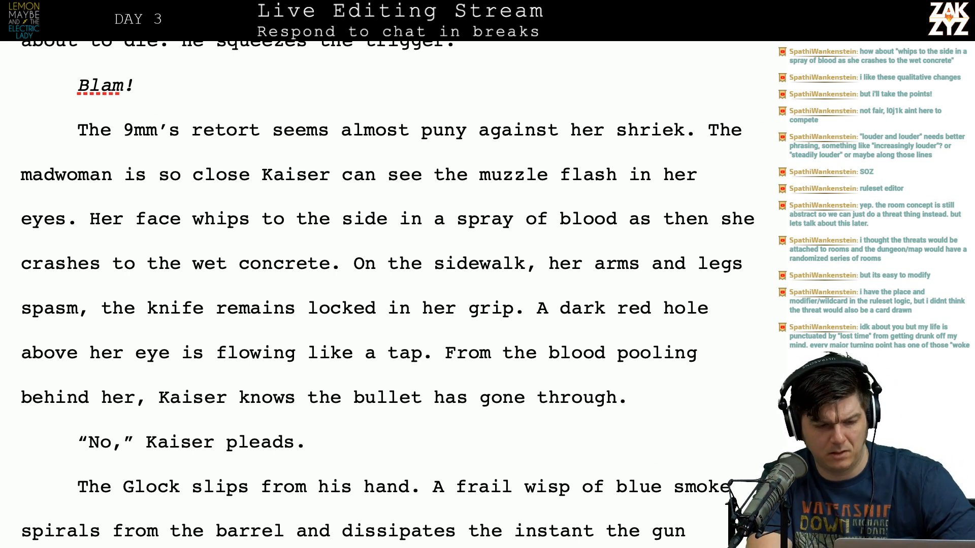
key("shift+Right")
key("shift+Right")
key("shift+Right")
key("shift+Right")
key("shift+Right")
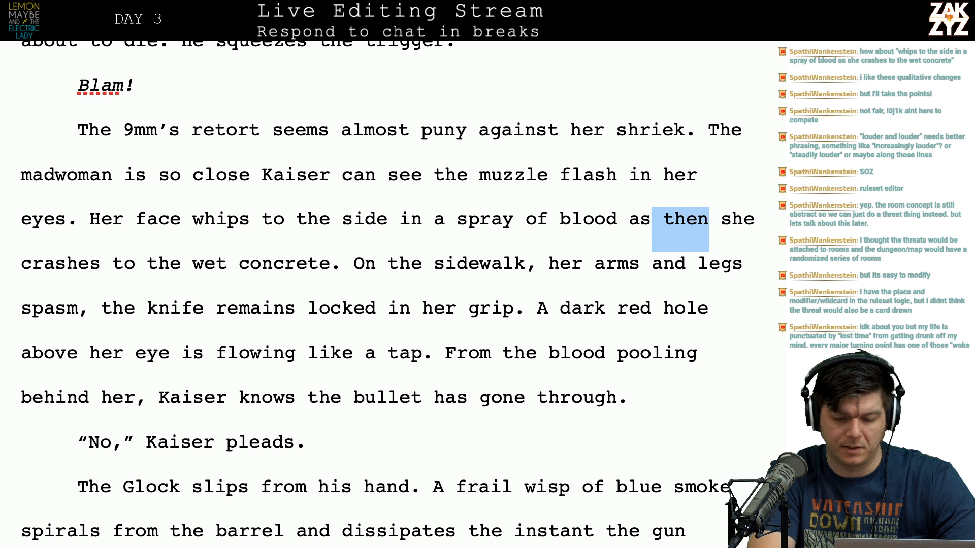
key("BackSpace")
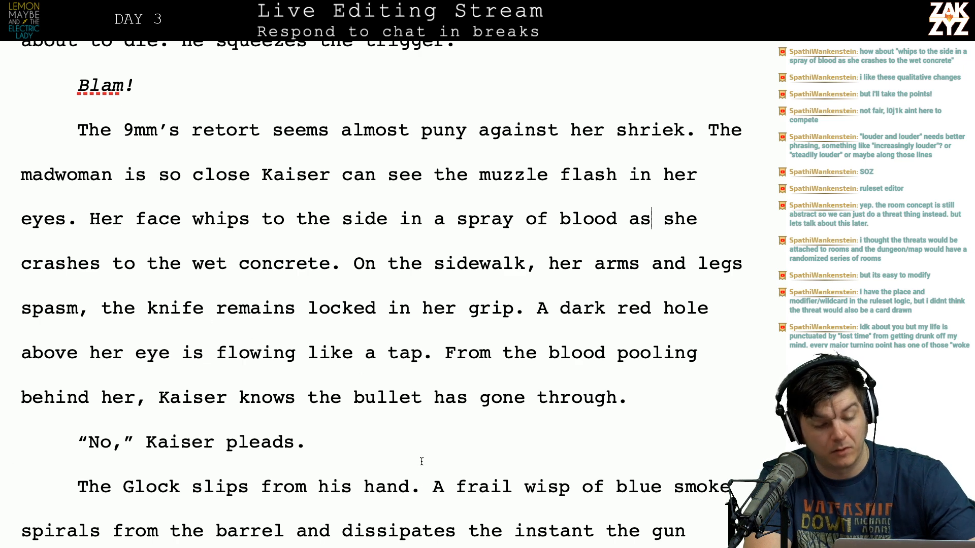
Switch to TextEdit, replace the last two characters with 20, and return to the manuscript in Pages.
key("super+Tab")
key("super+Tab")
key("super+Tab")
key("super+Tab")
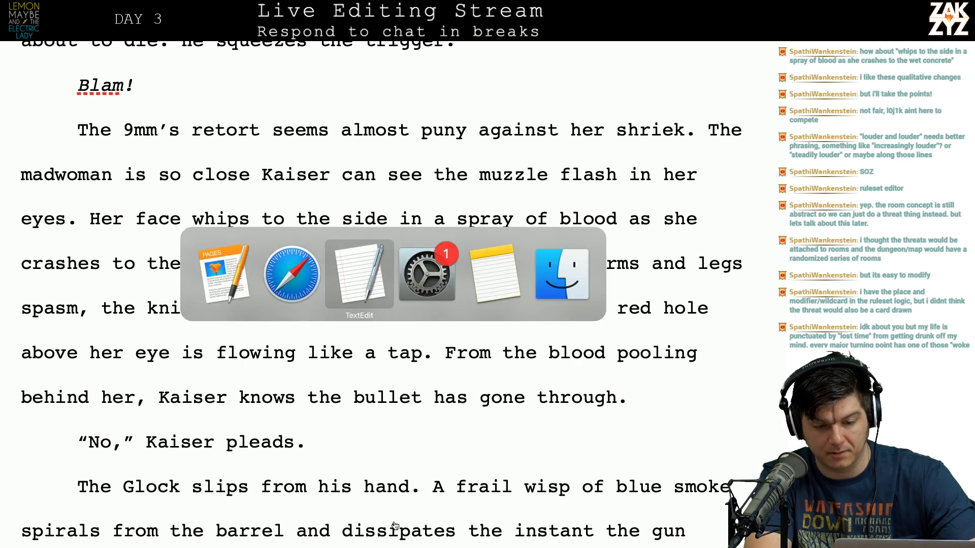
key("super+Tab")
key("super+Tab")
key("super+Tab")
key("super+Tab")
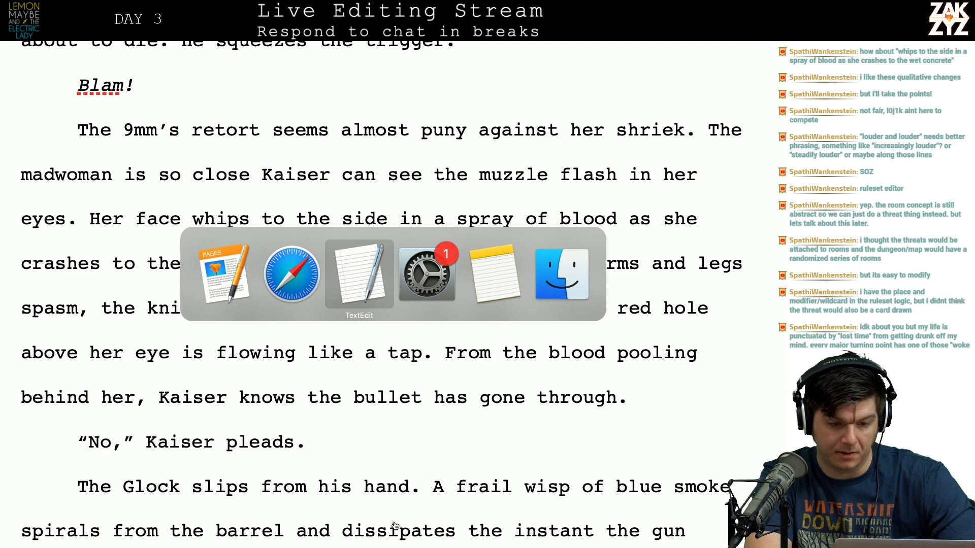
key("BackSpace")
key("BackSpace")
type("20")
key("super+Tab")
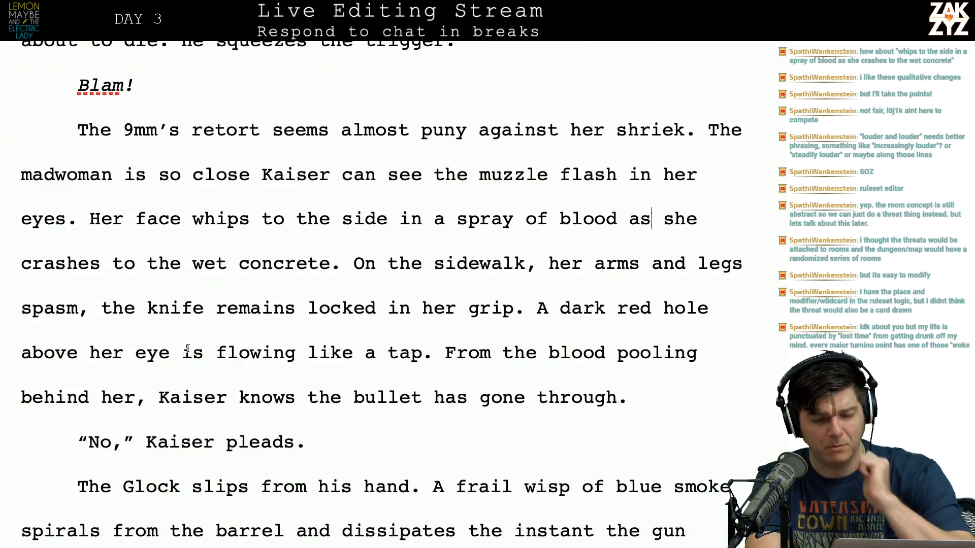
After "crashes to the wet concrete.", split the paragraph and add "Downed, her arms and legs spasm, the knife is still locked in her grip.".
scroll(113, 399, "down", 1)
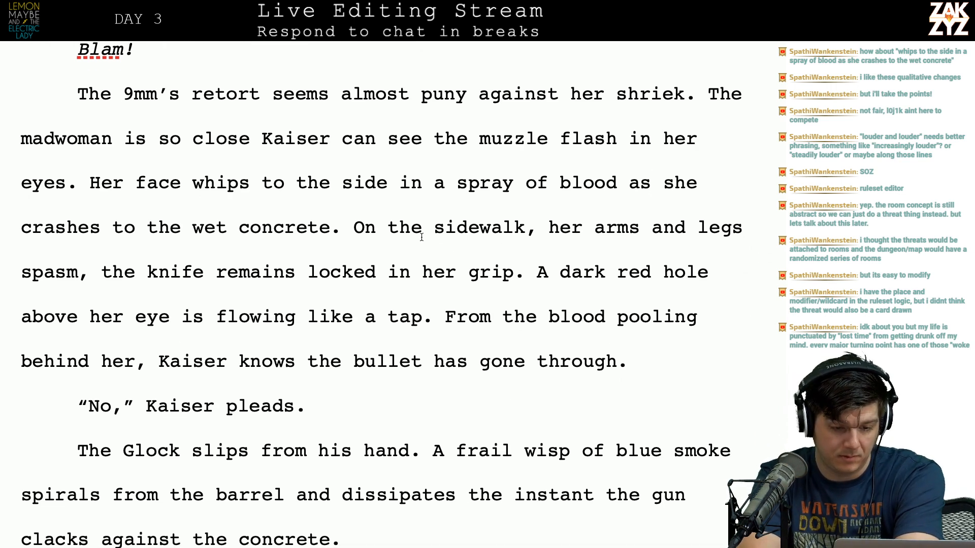
left_click(353, 235)
key("Return")
key("Left")
type("Dw")
key("BackSpace")
type("owned, her amrs")
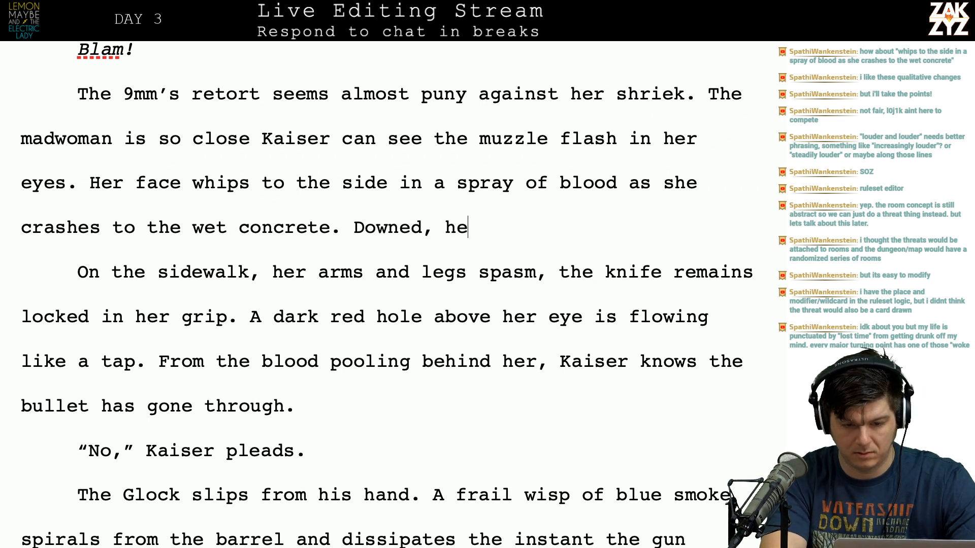
key("BackSpace")
key("BackSpace")
key("BackSpace")
key("BackSpace")
type("rms")
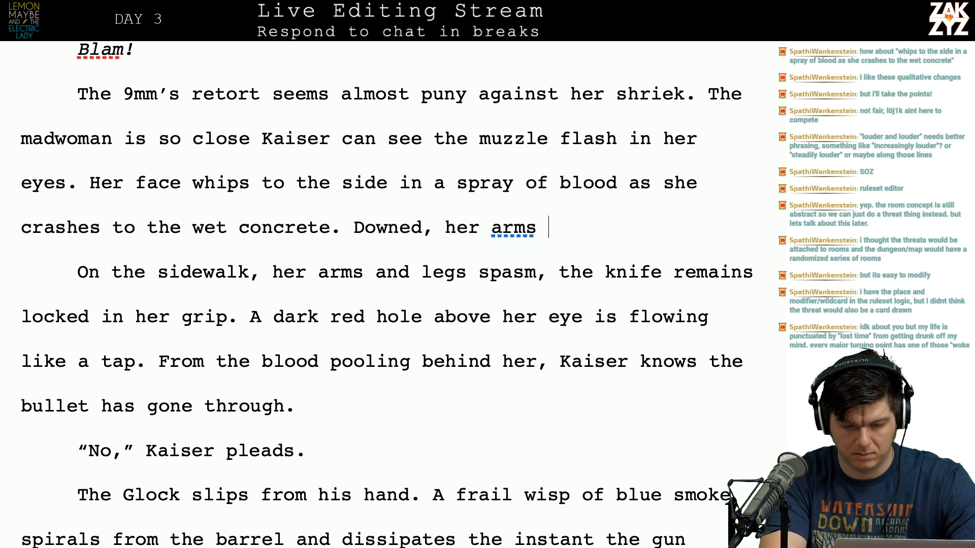
type(" ang")
key("BackSpace")
key("BackSpace")
type("d legs s")
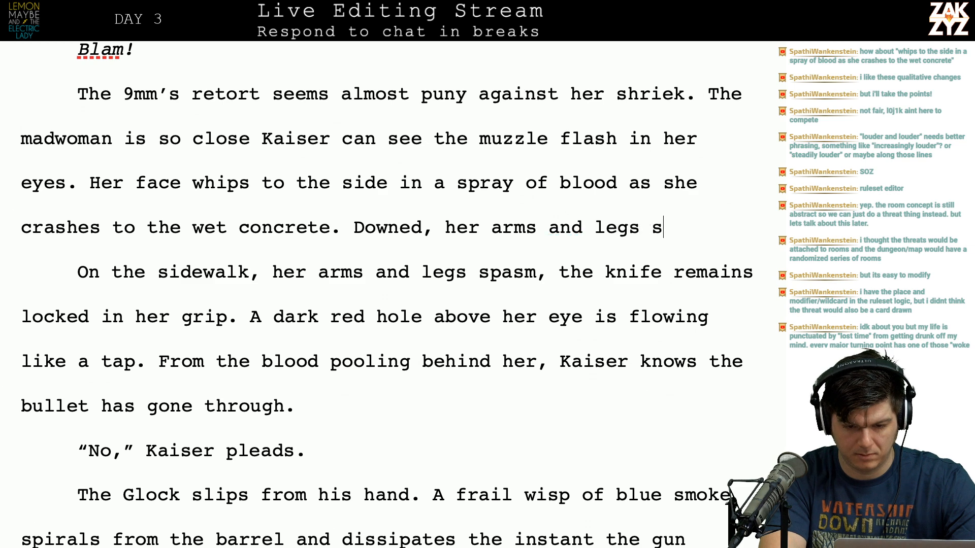
type("pasm, the knife ")
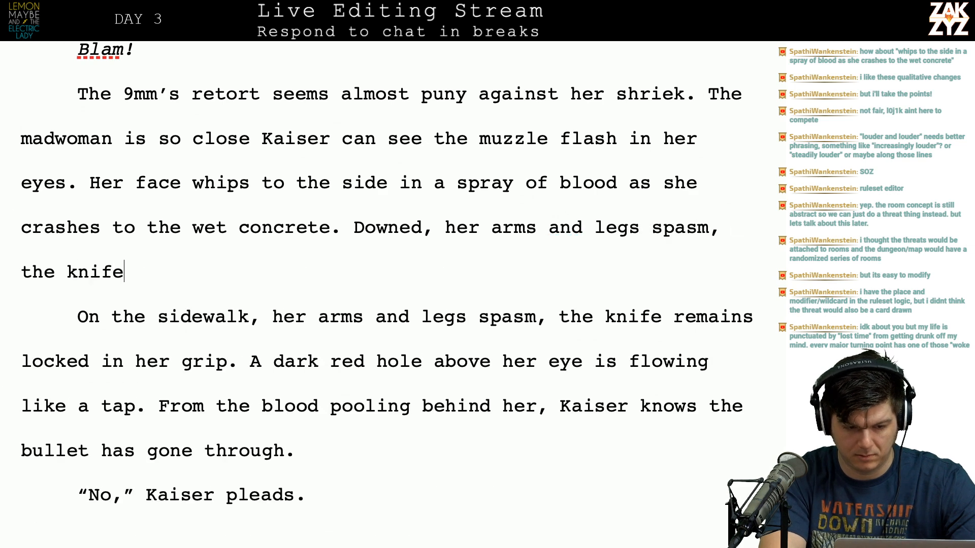
type("is stil")
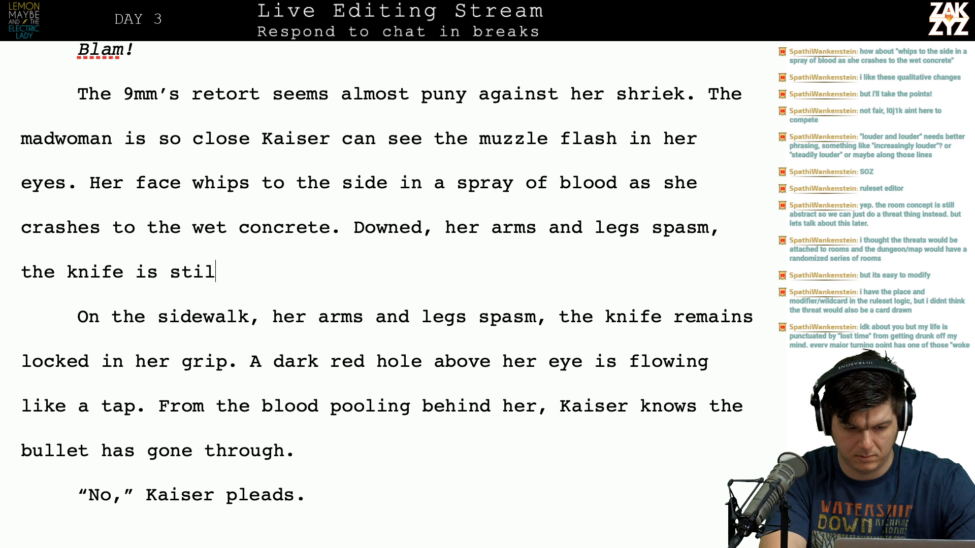
type("l locked in her c")
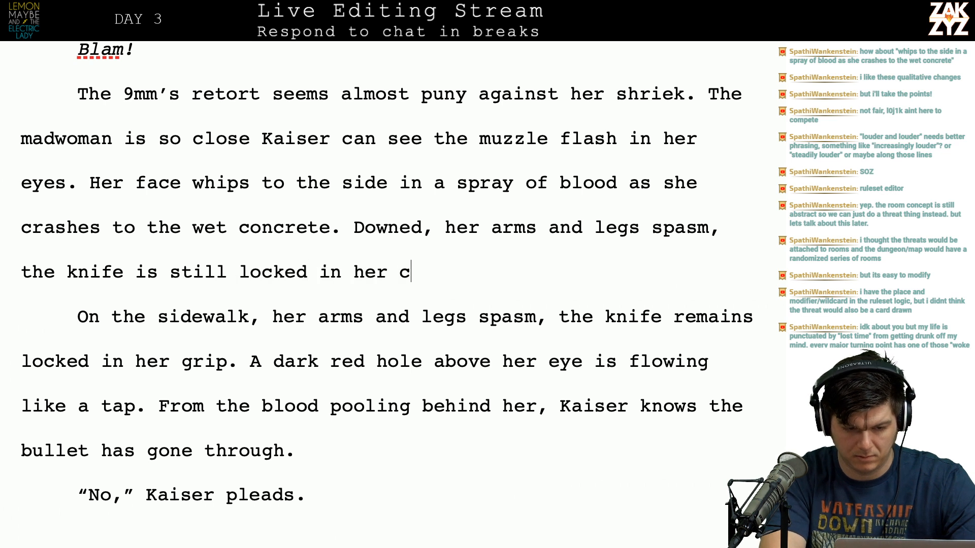
key("BackSpace")
type("grip.")
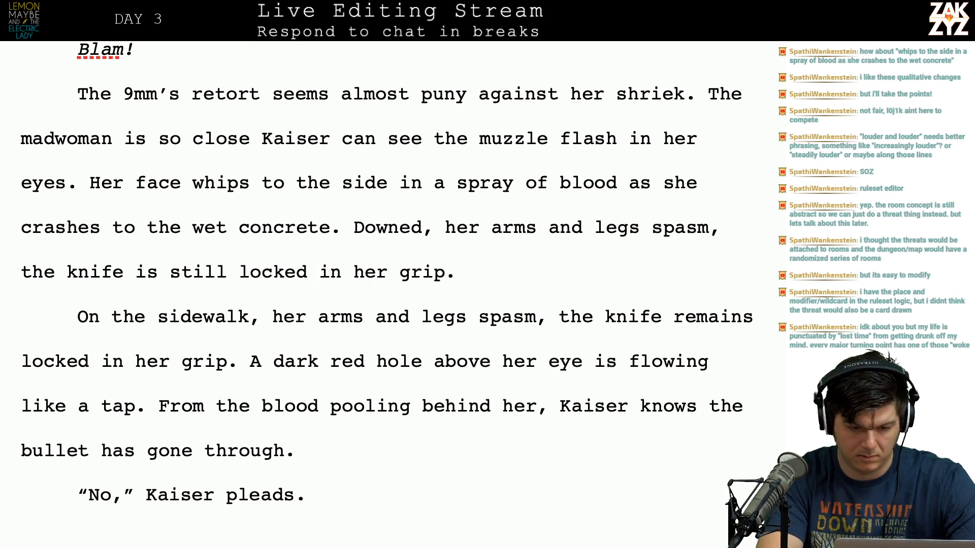
Delete the old "On the sidewalk, her arms and legs spasm" sentence and rejoin "A dark red hole" to the preceding paragraph.
left_click_drag(237, 361, 70, 326)
key("BackSpace")
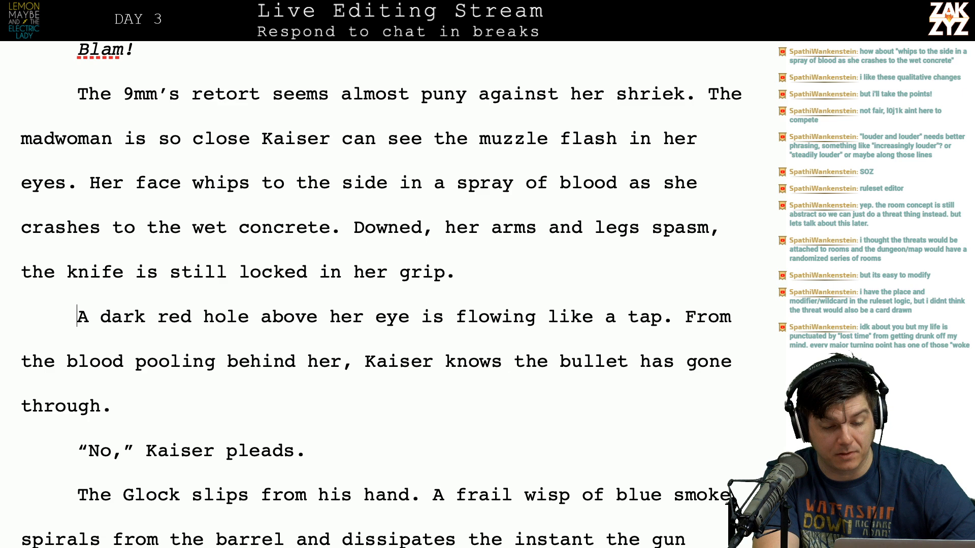
key("BackSpace")
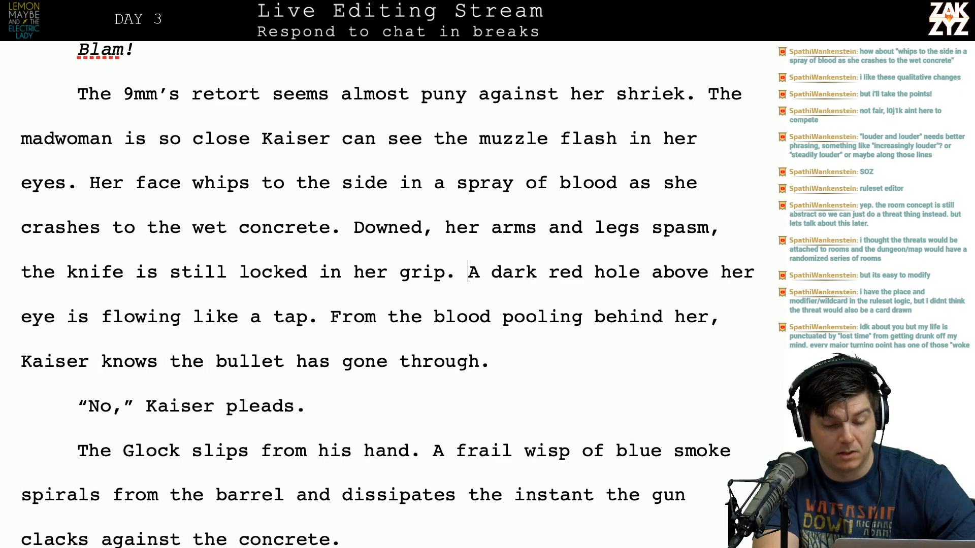
key("Return")
key("BackSpace")
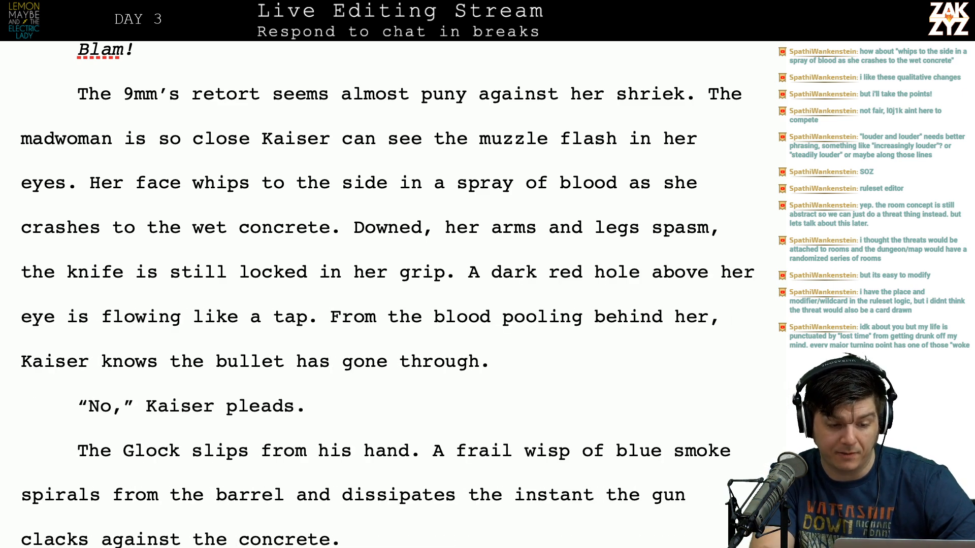
Change "Kaiser pleads." to "Kaiser mouths." in the "No," dialogue line.
key("Left")
key("Left")
key("Left")
key("Down")
key("Left")
key("Left")
key("Left")
key("Right")
key("Right")
key("Right")
key("Right")
key("Right")
key("Right")
key("Right")
key("Right")
key("Right")
key("Right")
key("Right")
key("Right")
key("Right")
key("Right")
key("Right")
key("Right")
key("Right")
key("Right")
key("Right")
key("Right")
key("Right")
key("Right")
key("Right")
key("Right")
key("Right")
key("Right")
key("Right")
key("ctrl+Down")
key("Left")
key("Down")
key("Left")
key("Right")
key("Left")
key("Left")
key("Left")
key("Left")
key("Left")
key("Left")
key("Left")
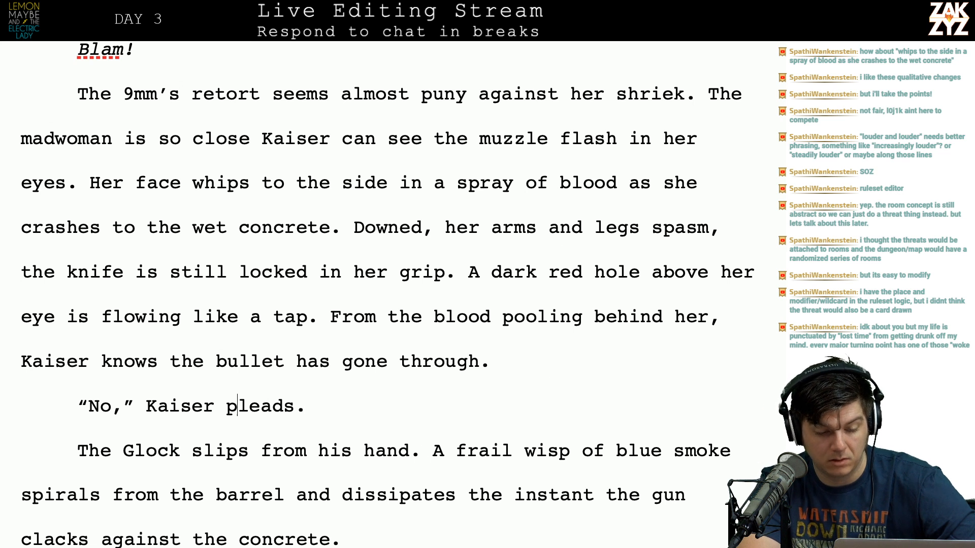
key("Left")
key("Right")
key("Left")
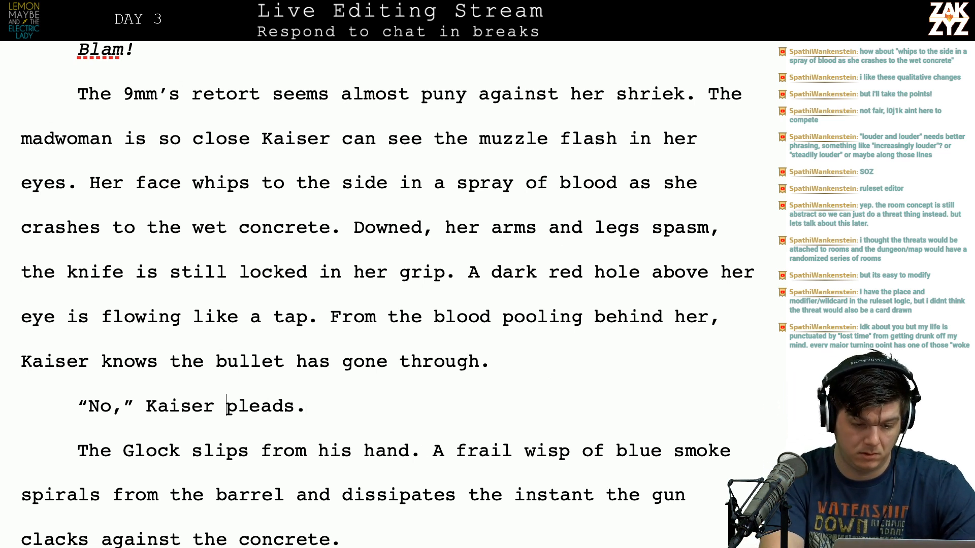
type("mouths.")
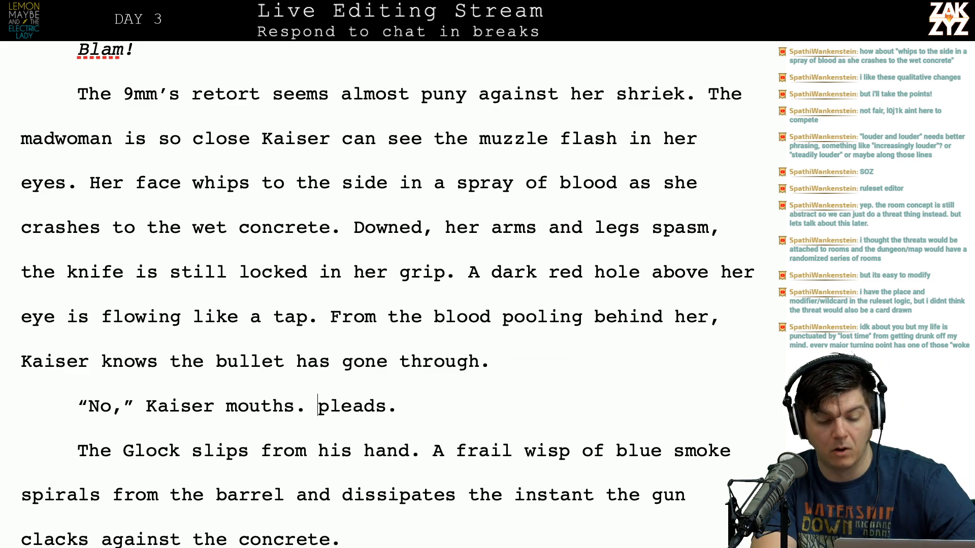
key("shift+Right")
key("shift+Right")
key("shift+Right")
key("shift+Right")
key("shift+Right")
key("shift+Right")
key("shift+Right")
key("shift+Right")
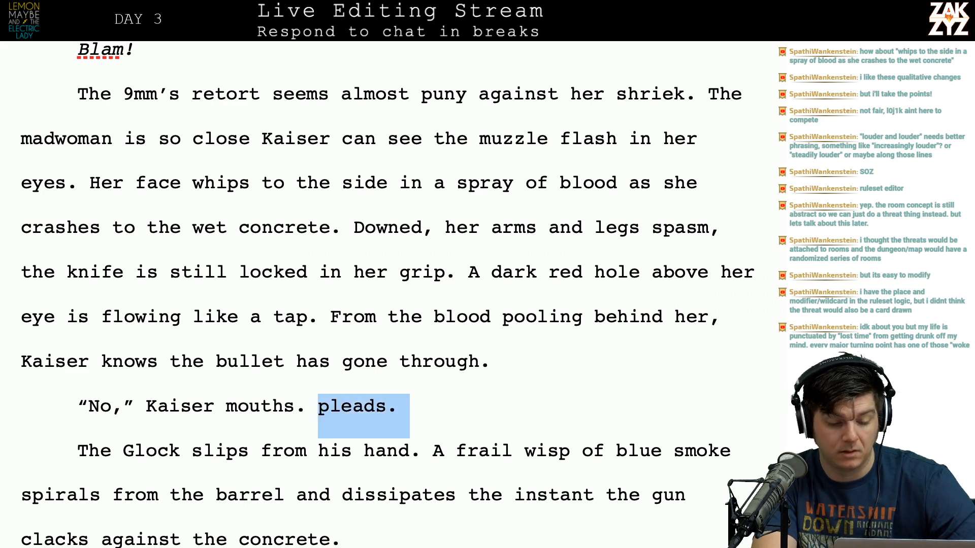
key("BackSpace")
key("BackSpace")
At the end of the Glock paragraph, change "clacks against the concrete." to "clacks against the sidewalk.".
key("Down")
key("Down")
key("Down")
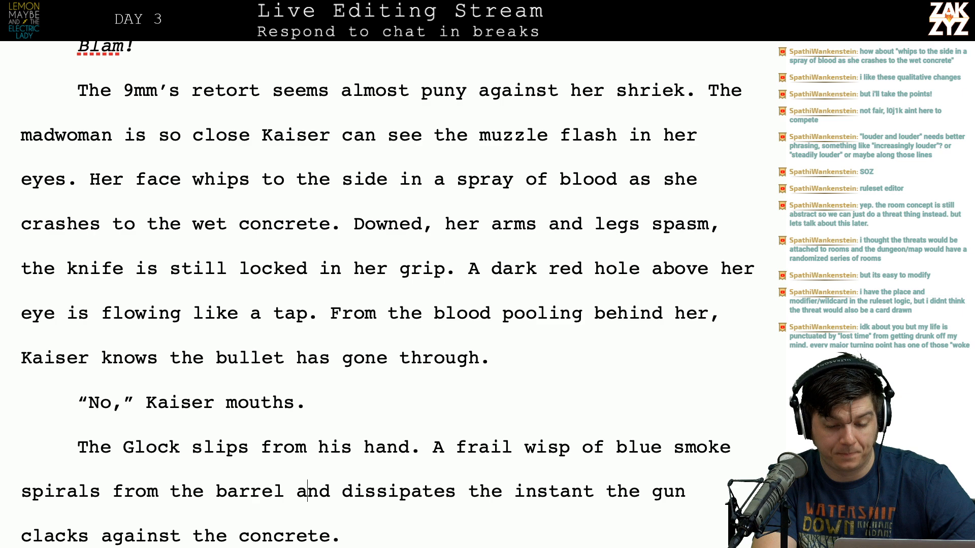
key("Up")
key("Right")
key("Right")
key("Right")
key("Right")
key("Right")
key("Right")
key("Right")
key("Right")
key("Right")
key("Right")
key("Right")
key("Right")
key("Right")
key("Right")
key("Right")
key("Right")
key("Right")
key("Right")
key("Right")
key("Right")
key("Right")
key("Right")
key("Right")
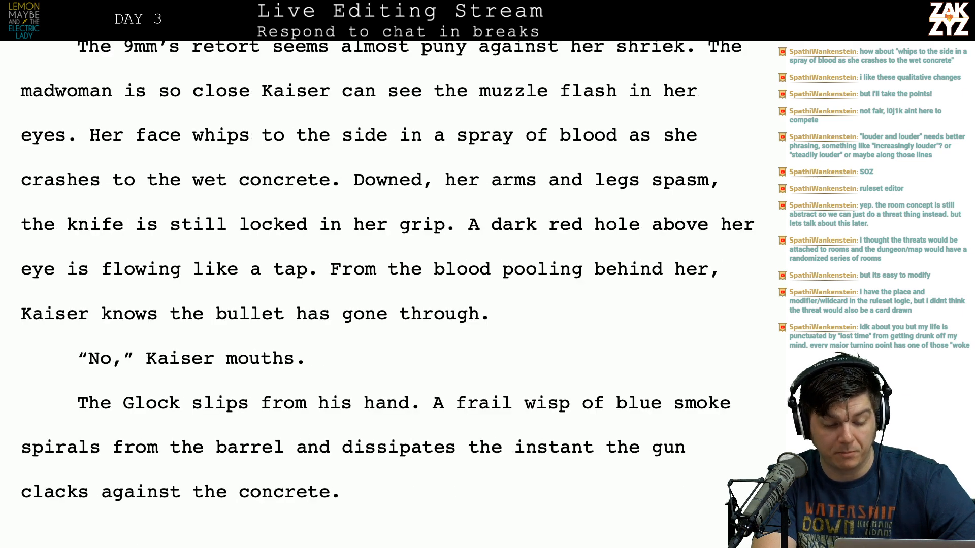
key("Right")
key("Right")
key("Right")
key("Right")
key("Right")
key("Right")
key("Right")
key("Right")
key("Right")
key("Right")
key("Right")
key("Right")
key("Right")
key("Right")
key("Right")
key("Right")
key("Right")
key("Right")
key("Right")
key("Right")
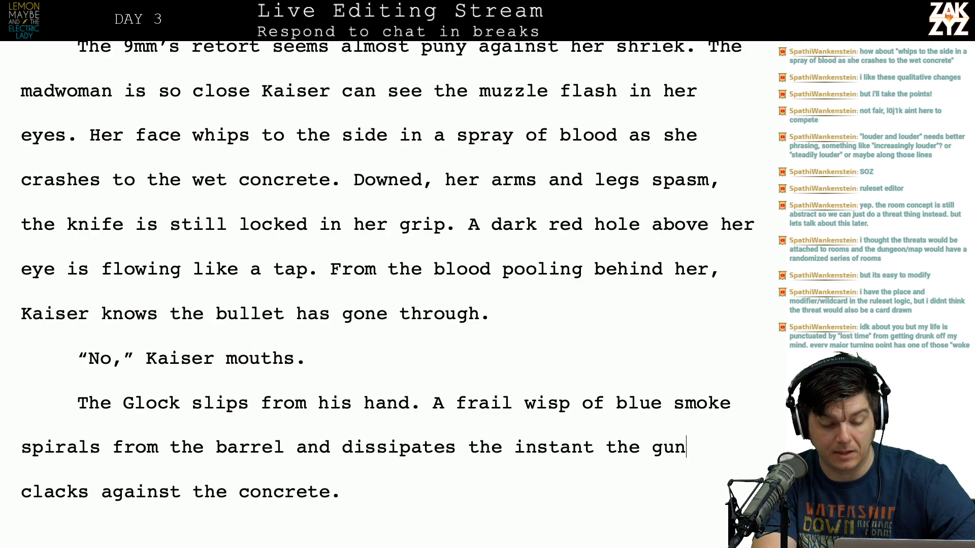
key("Right")
key("Right")
key("Right")
key("Right")
key("Right")
key("Right")
key("Right")
key("Right")
key("Right")
key("Right")
key("Right")
key("Right")
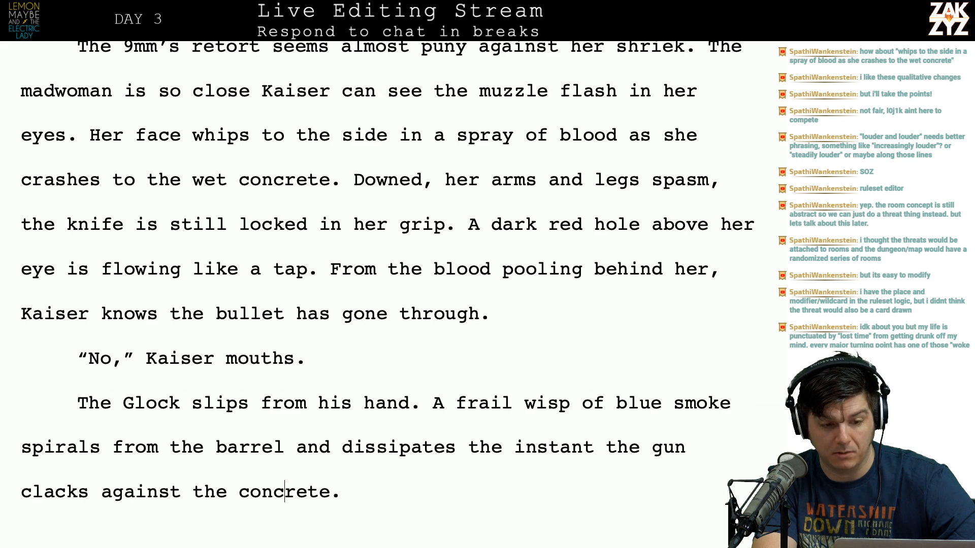
key("Up")
key("Down")
key("Left")
key("Left")
key("Left")
key("Left")
key("Left")
key("Left")
key("Left")
key("Left")
key("Left")
key("Left")
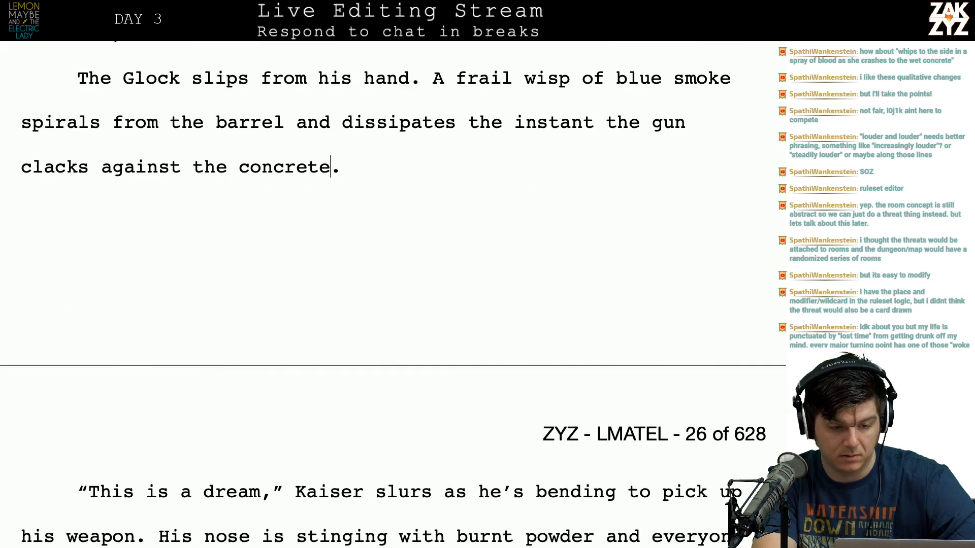
type("sidewalk")
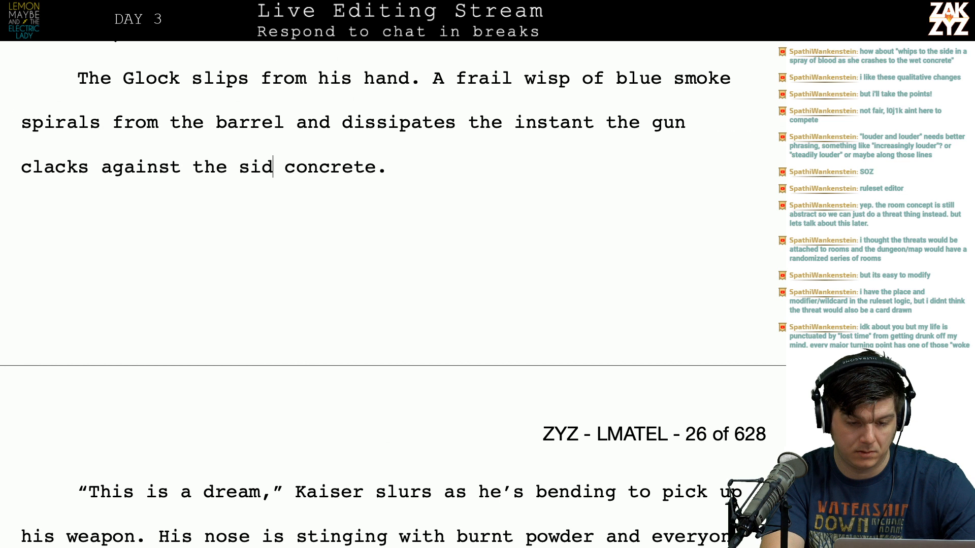
type(".")
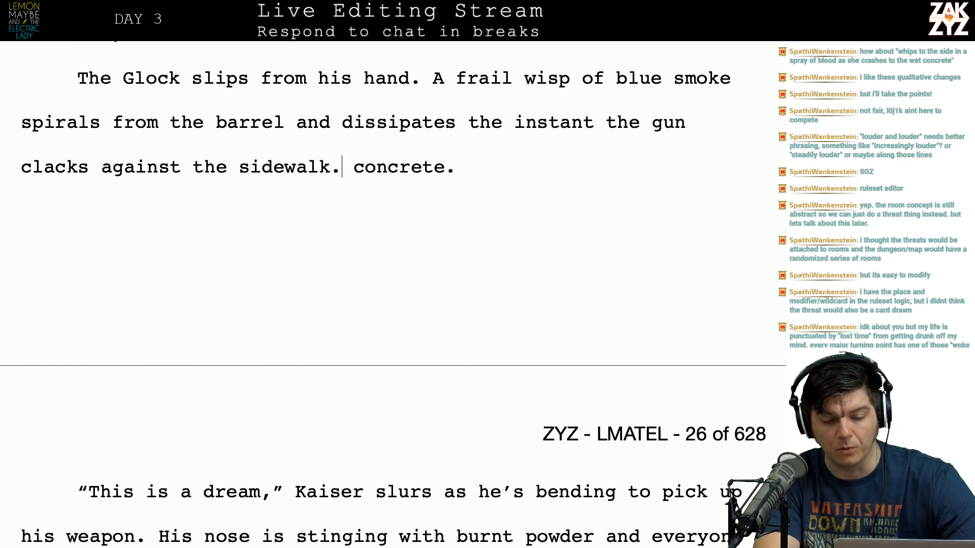
key("shift+Right")
key("shift+Right")
key("shift+Right")
key("shift+Right")
key("shift+Right")
key("shift+Right")
key("shift+Right")
key("shift+Right")
key("shift+Right")
key("shift+Right")
key("BackSpace")
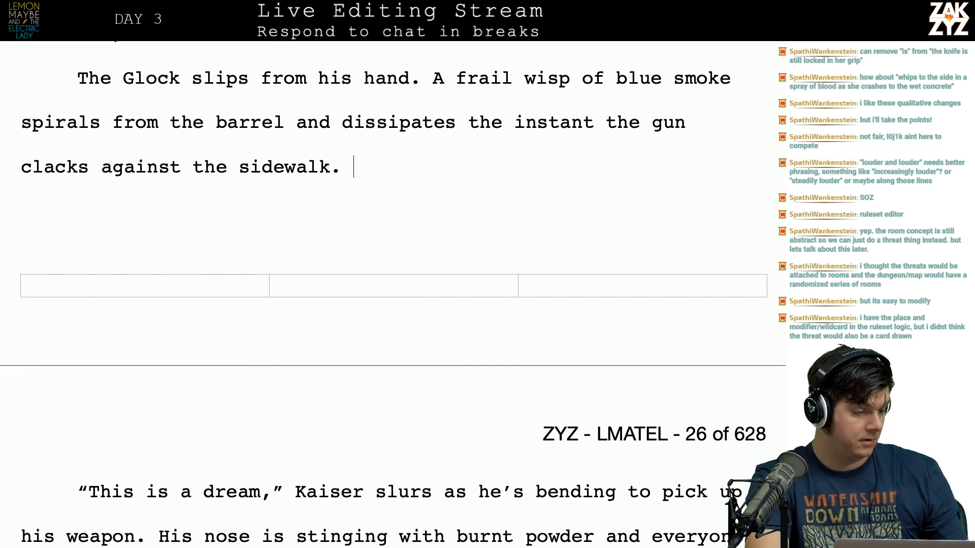
In the "Downed" sentence, replace "is still" with "remains" so it reads "the knife remains locked in her grip.".
scroll(377, 305, "up", 6)
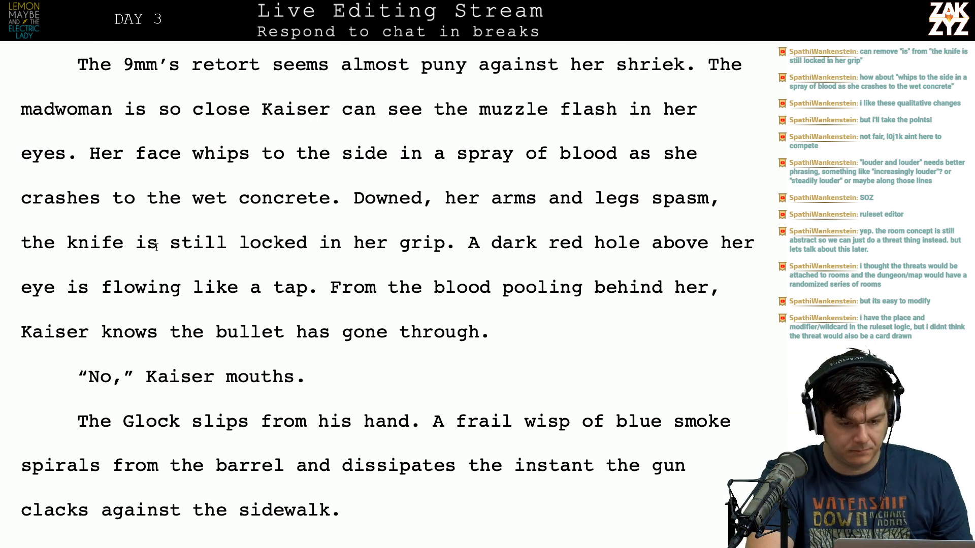
key("Left")
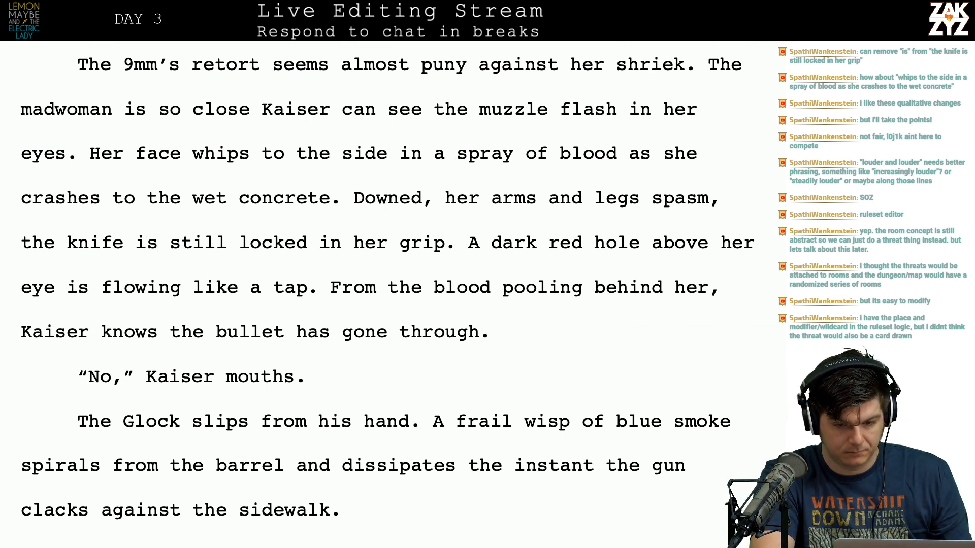
key("Left")
key("Left")
key("Left")
key("Left")
key("Right")
key("Left")
key("Left")
key("Left")
key("Left")
key("Left")
key("Left")
key("Left")
key("Right")
key("Right")
key("Right")
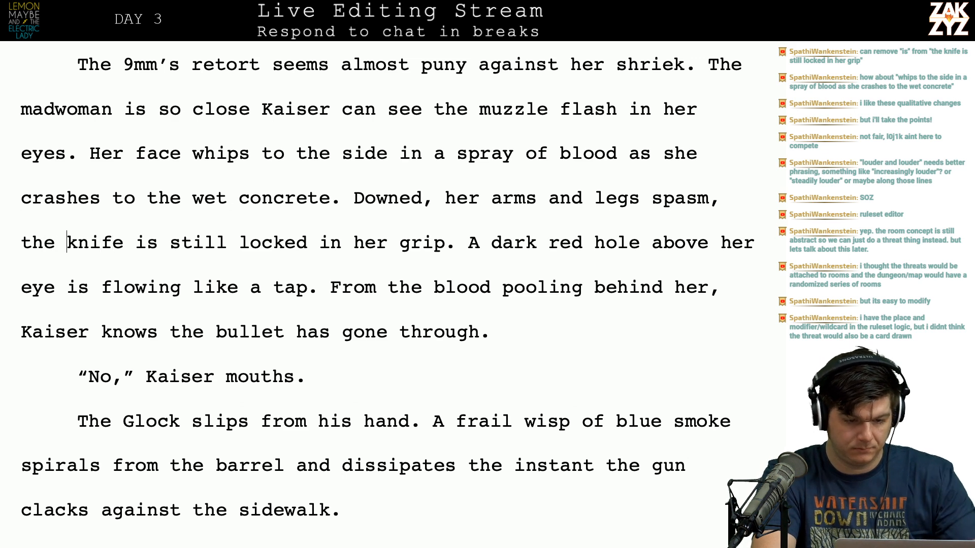
key("Right")
key("Right")
key("Right")
key("Right")
key("Right")
key("Right")
type("remains")
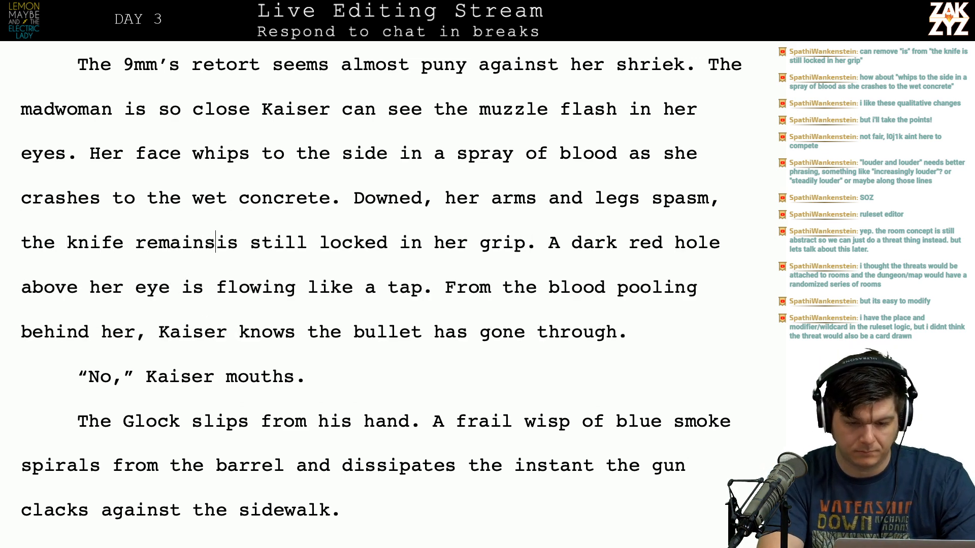
key("shift+Right")
key("shift+Right")
key("shift+Right")
key("shift+Right")
key("shift+Right")
key("shift+Right")
key("shift+Right")
key("shift+Right")
key("shift+Right")
key("shift+Right")
key("shift+Left")
key("shift+Left")
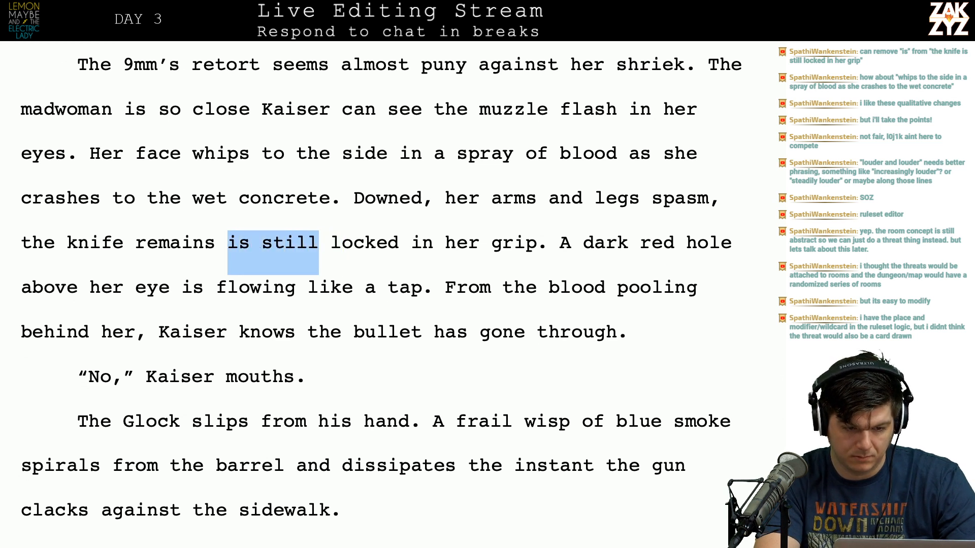
key("Delete")
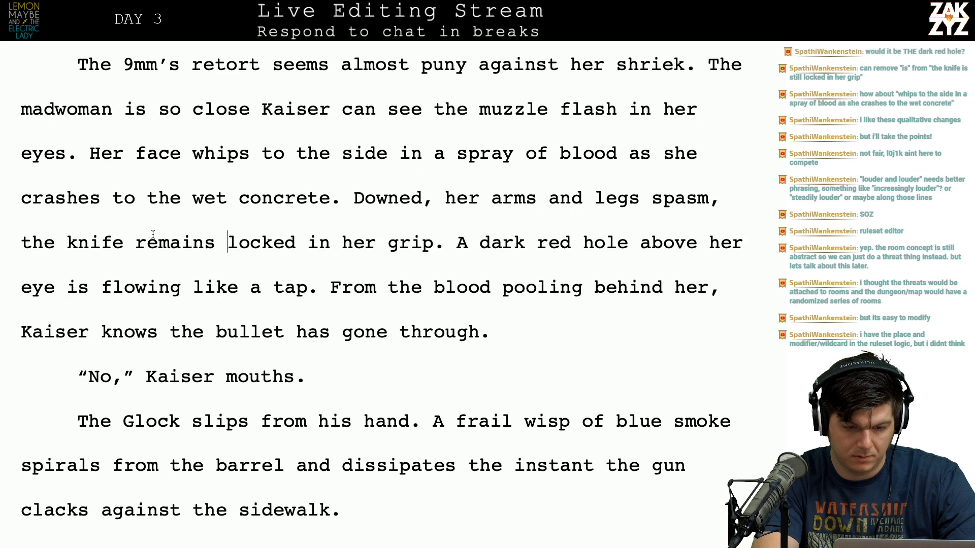
Before "Downed," insert the sentence "She's down, her arms and legs are spasming, the knife still locked in her grip.".
left_click(359, 200)
key("Left")
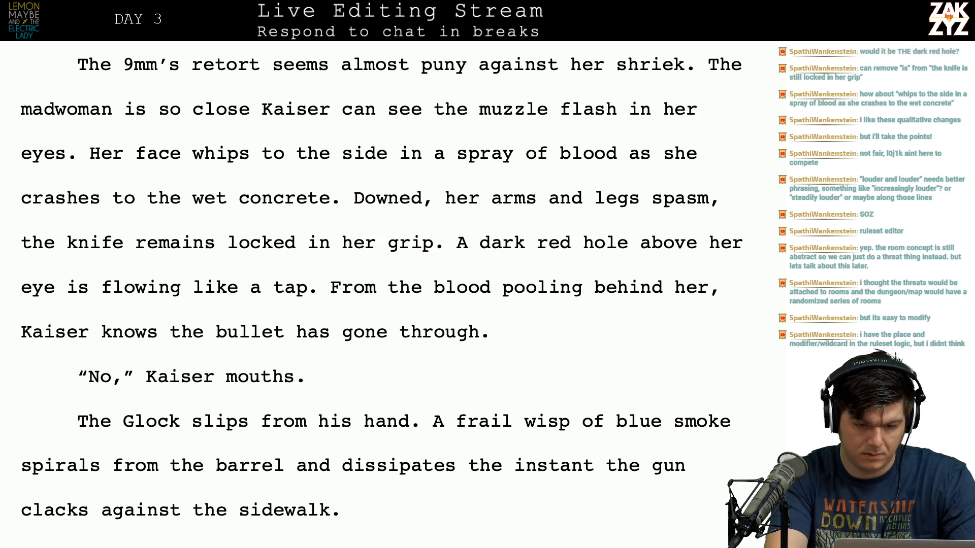
type("She's")
key("BackSpace")
key("BackSpace")
key("BackSpace")
key("BackSpace")
key("BackSpace")
type("e go")
key("BackSpace")
key("BackSpace")
key("BackSpace")
key("BackSpace")
key("BackSpace")
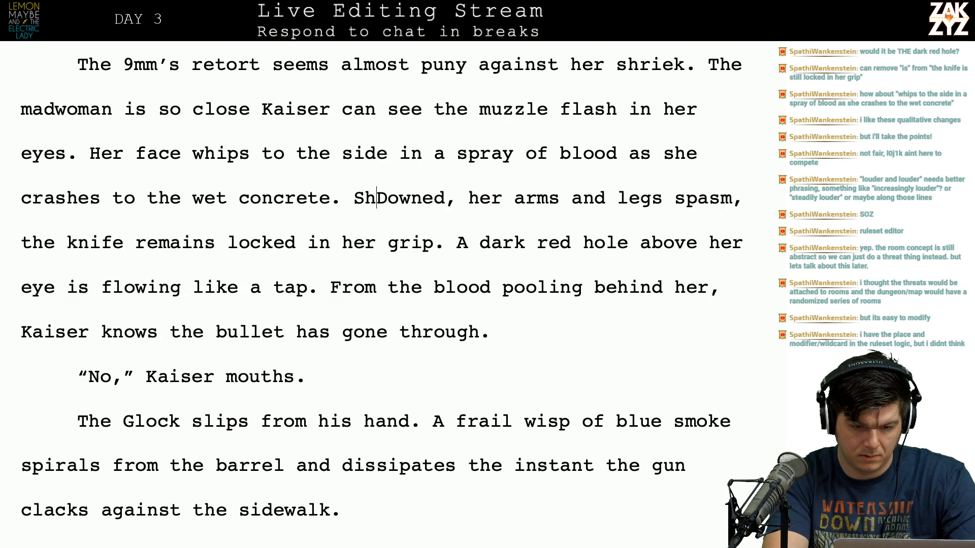
type("he's down")
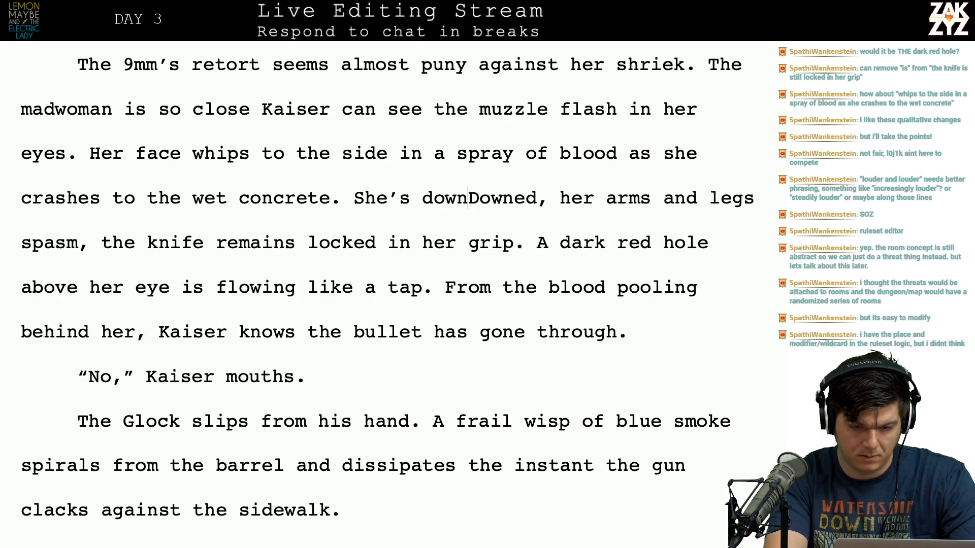
type("ed,")
key("BackSpace")
key("BackSpace")
key("BackSpace")
type(", her arms and laDowned,")
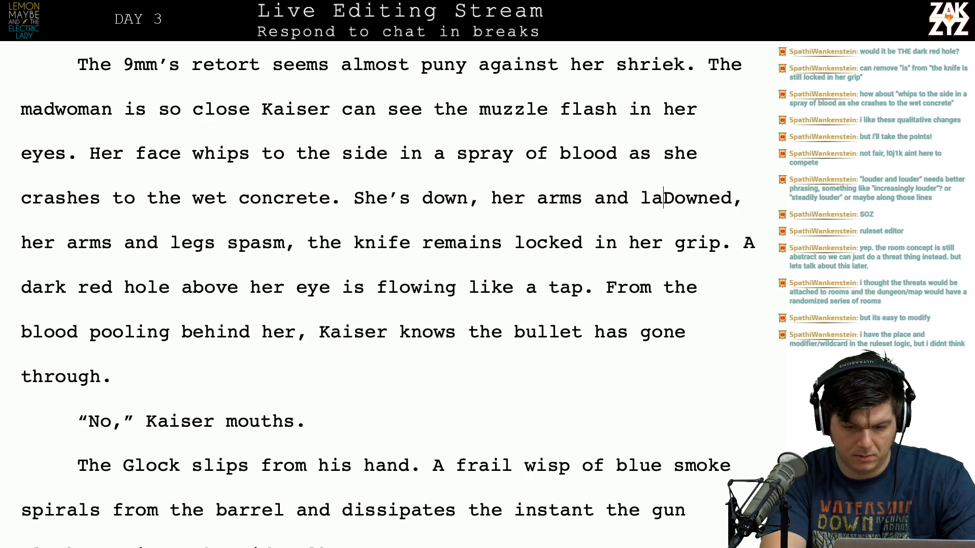
key("BackSpace")
type("egs are spasming")
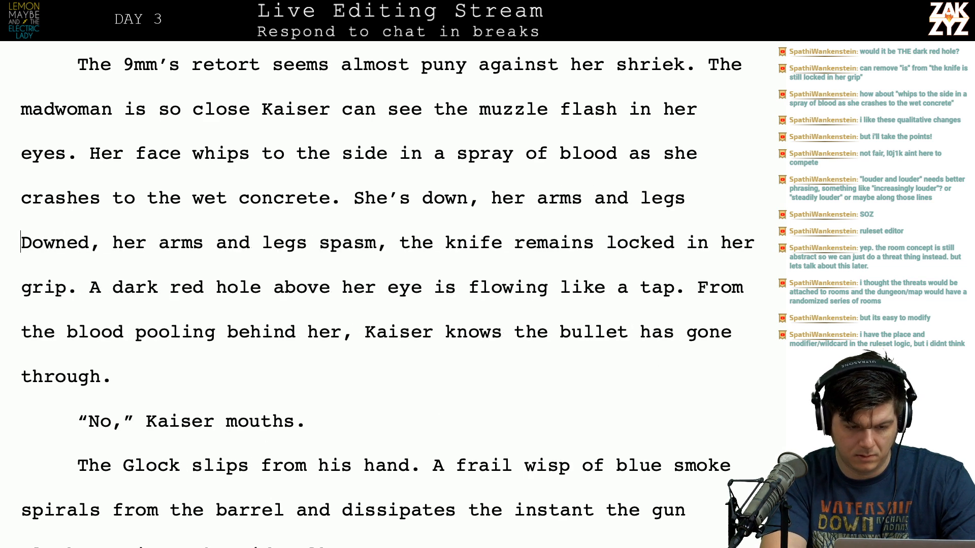
type(", the knife ")
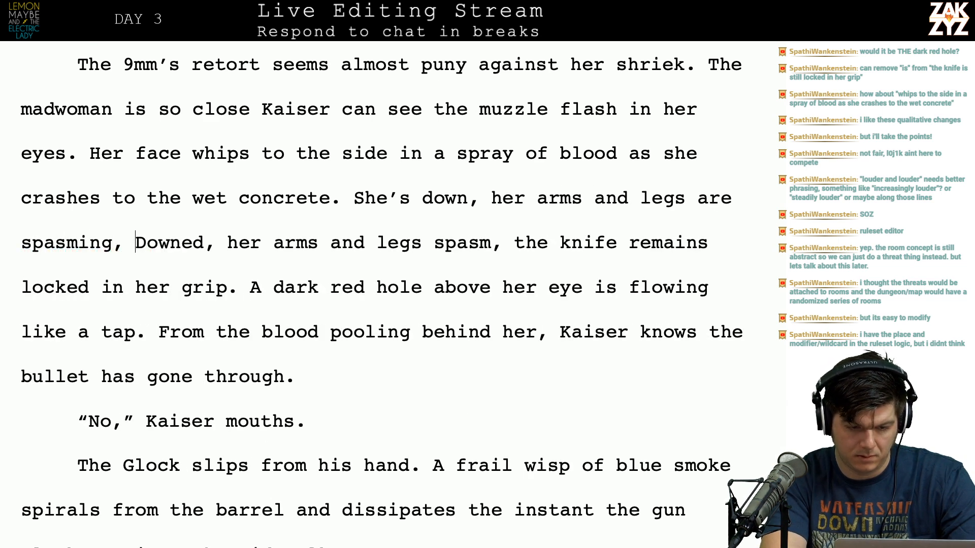
type("remains")
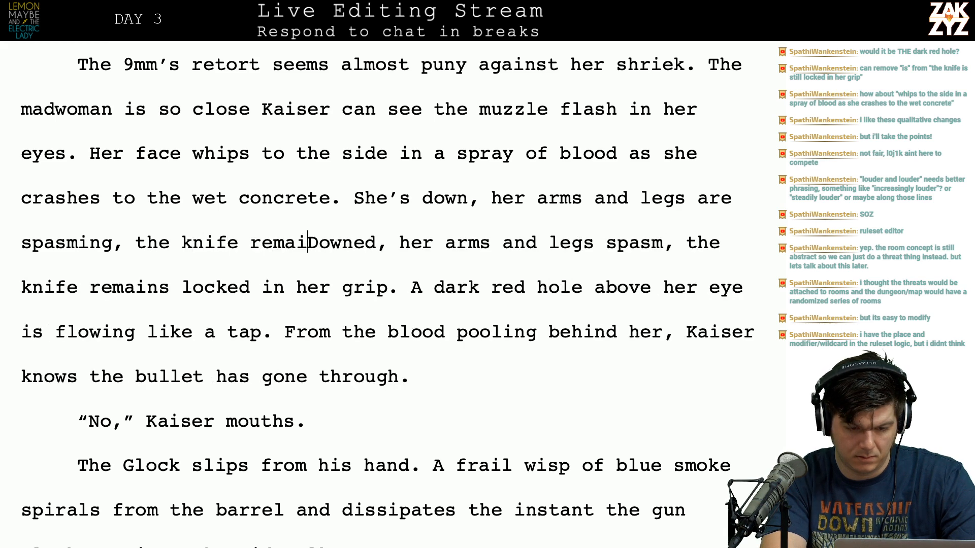
key("BackSpace")
key("BackSpace")
key("BackSpace")
key("BackSpace")
key("BackSpace")
key("BackSpace")
key("BackSpace")
key("BackSpace")
type("stil")
type("l locked in her g")
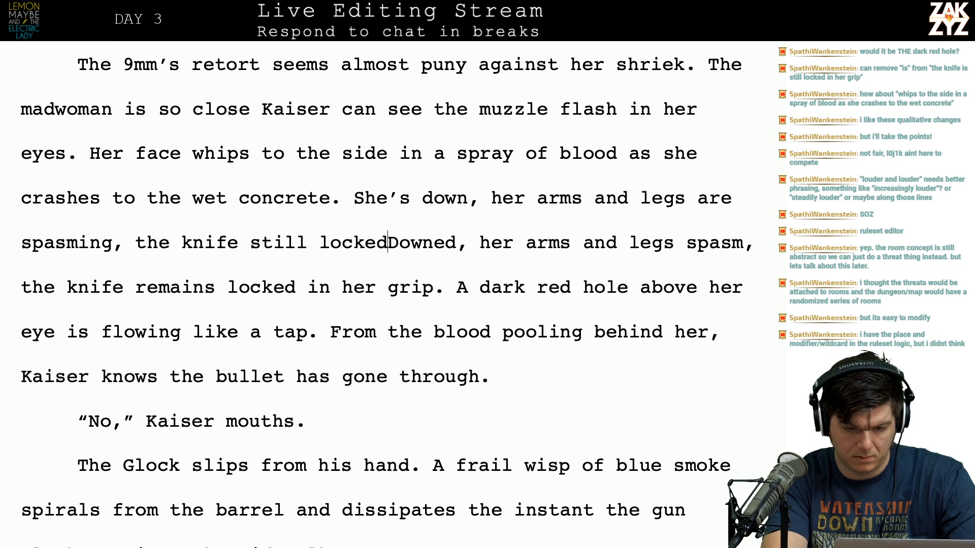
type("rip.")
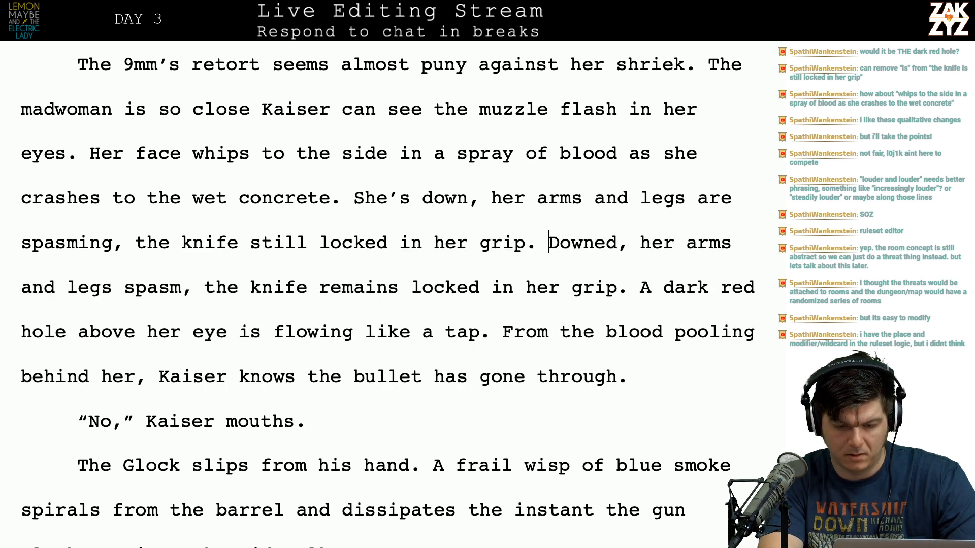
Delete the redundant sentence "Downed, her arms and legs spasm, the knife remains locked in her grip.".
key("shift+Down")
key("shift+Right")
key("shift+Right")
key("shift+Right")
key("shift+Right")
key("shift+Right")
key("shift+Right")
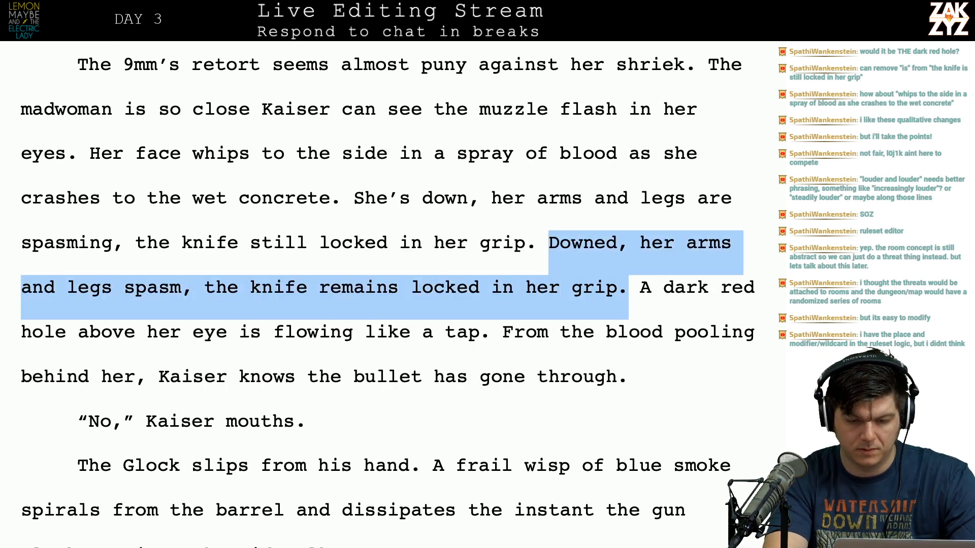
key("shift+Left")
key("shift+Right")
key("BackSpace")
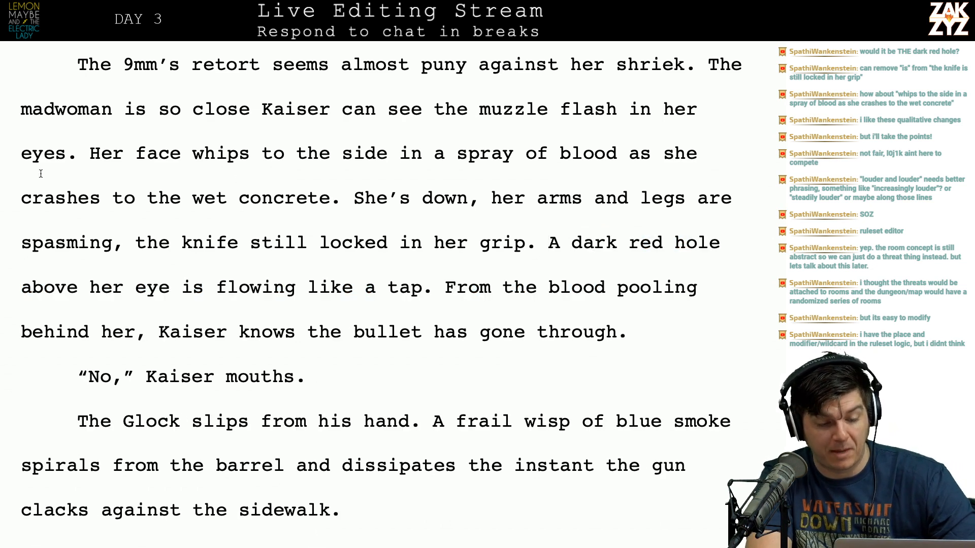
Insert "is" before "still locked" so the clause reads "the knife is still locked in her grip.".
left_click(273, 242)
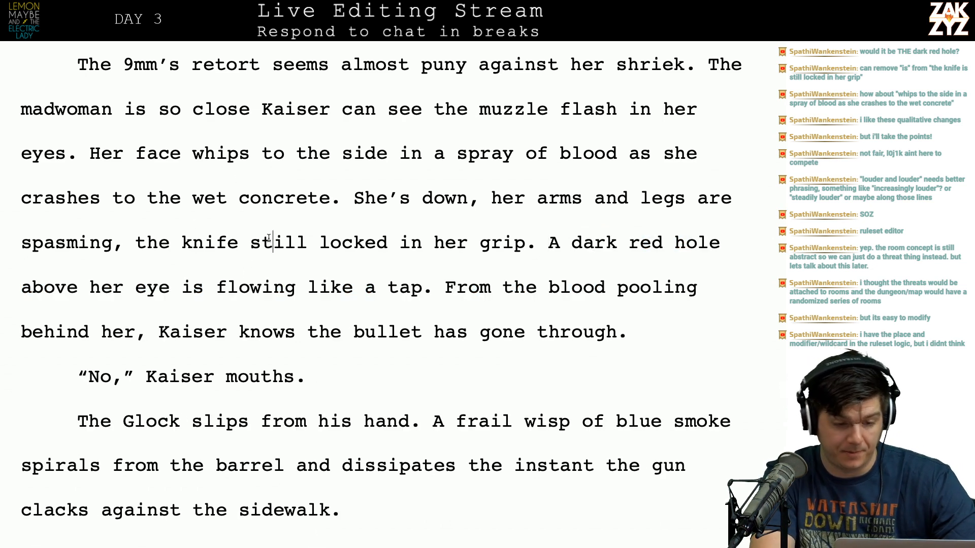
left_click(261, 242)
left_click(251, 243)
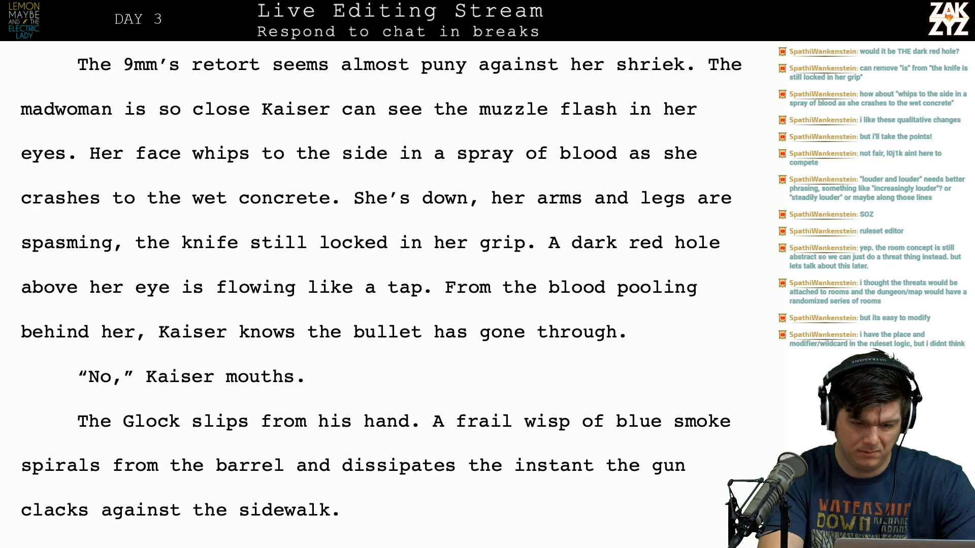
type("is")
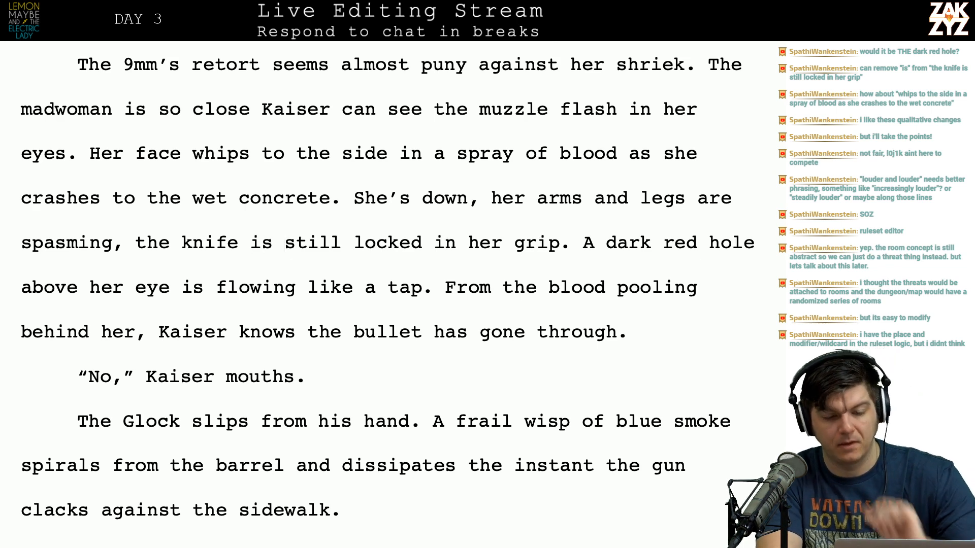
Split the sentence after "She's down" with a period and capitalize "Her" so it reads "She's down. Her arms and legs".
left_click(478, 198)
key("BackSpace")
type(".")
key("Right")
key("Right")
key("BackSpace")
type("H")
Add "with" before "the knife" and remove "is" so the clause reads "with the knife still locked in her grip.".
key("Right")
key("Right")
key("Right")
key("Right")
key("Right")
key("Right")
key("Right")
key("Right")
key("Right")
key("Right")
key("Right")
key("Right")
key("Right")
key("Right")
key("Right")
key("Right")
key("Right")
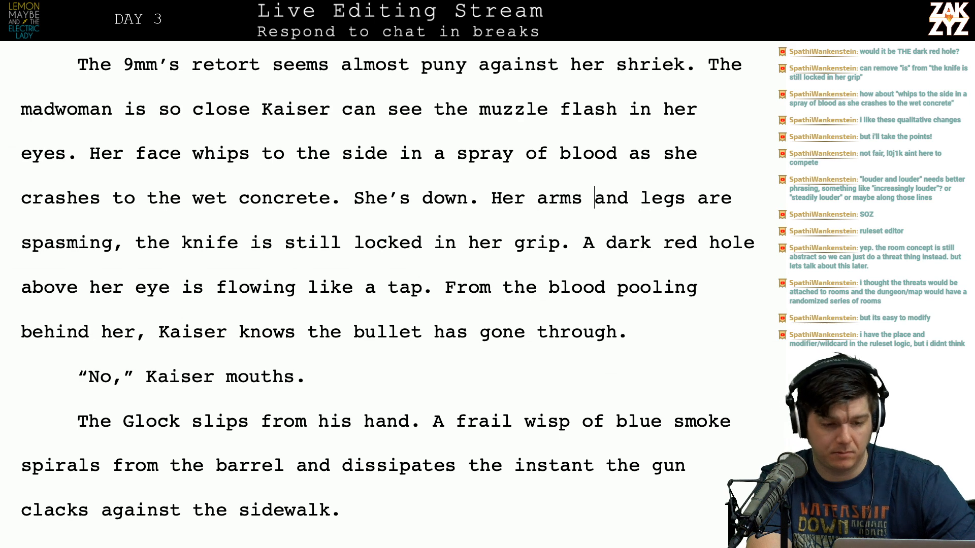
key("Right")
key("Right")
key("Right")
key("Right")
key("Right")
key("Right")
key("Right")
key("Right")
key("Right")
key("Right")
key("Right")
key("Right")
key("Right")
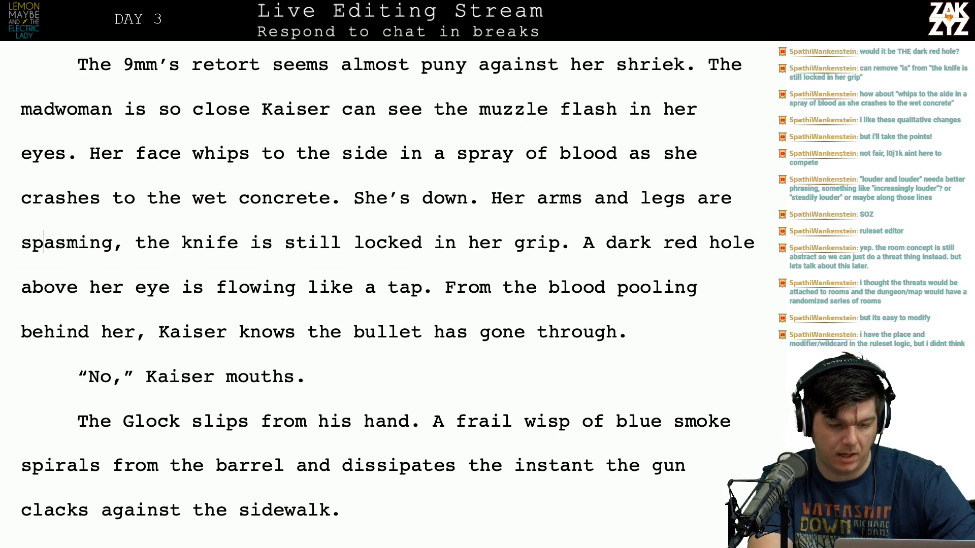
type("with")
key("Right")
key("Right")
key("Right")
key("Right")
key("Right")
key("Right")
key("Right")
key("Right")
key("Right")
key("Right")
key("Right")
key("Right")
key("Right")
key("Right")
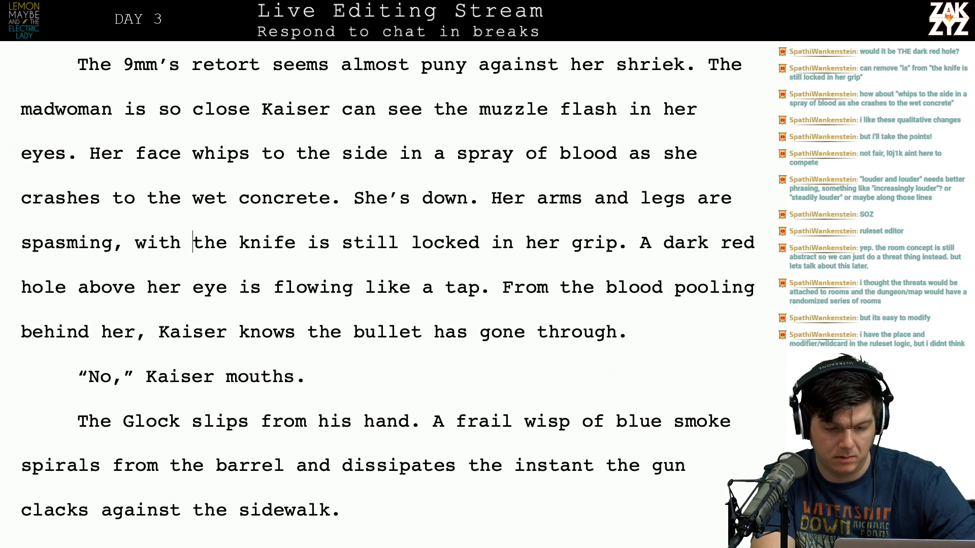
key("BackSpace")
key("BackSpace")
key("BackSpace")
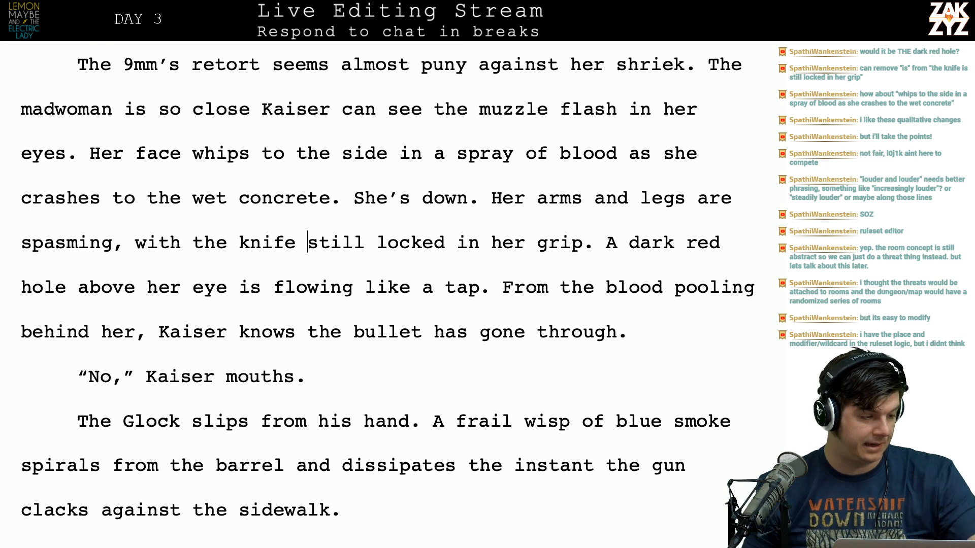
Switch to the Editlist note in TextEdit, set the first listed viewer's point tally to 21, and return to the manuscript.
key("super+Tab")
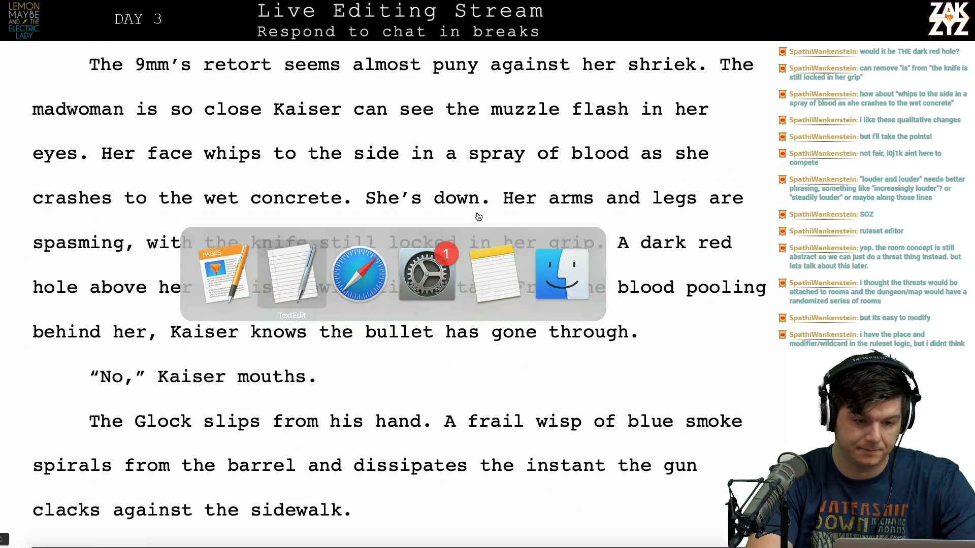
key("BackSpace")
type("1")
key("super+Tab")
Change "A dark red hole" to "The dark red hole" in the sentence about the wound above her eye.
scroll(450, 303, "down", 1)
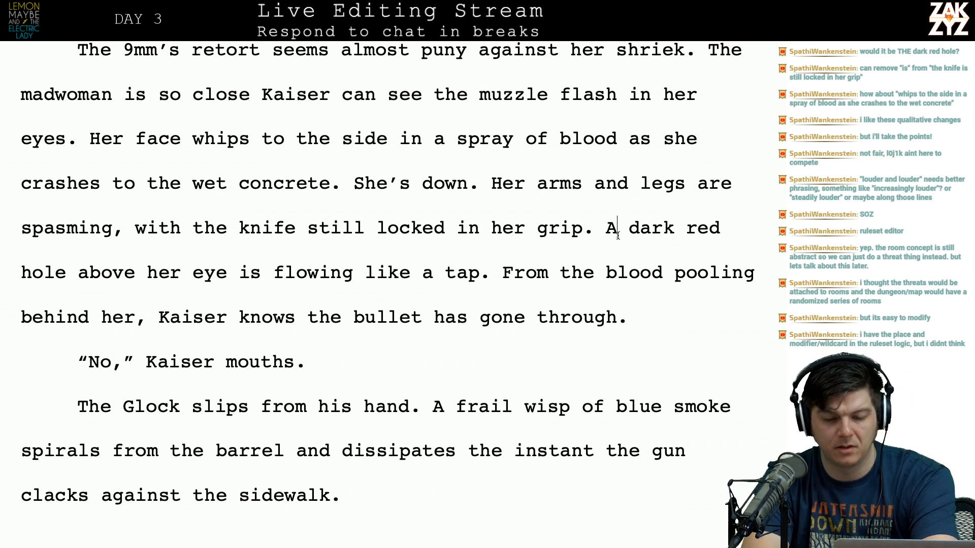
key("Left")
key("Right")
key("Right")
key("Right")
key("Right")
key("Right")
key("Right")
key("Right")
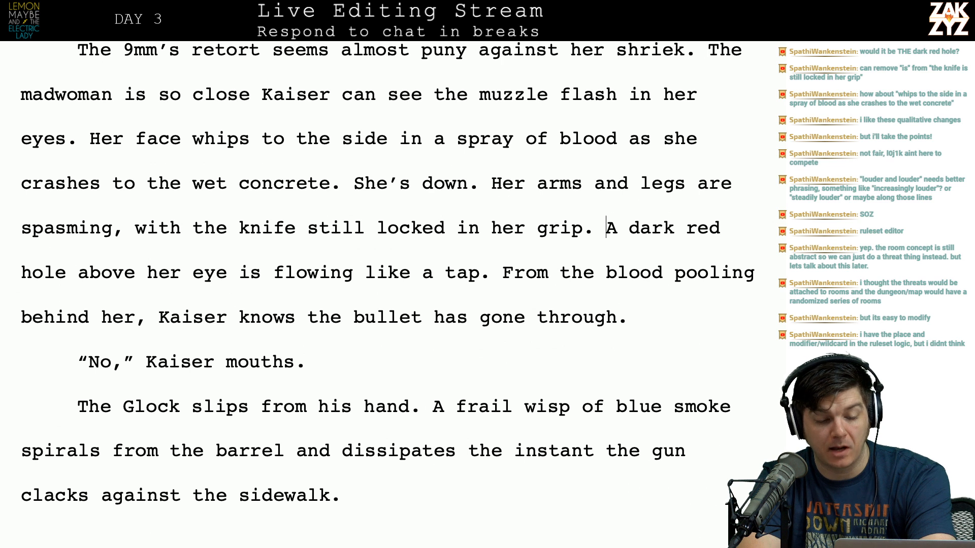
key("Right")
key("Right")
key("Right")
key("Right")
key("Right")
key("Right")
key("Right")
key("Right")
key("Right")
key("Right")
key("Right")
key("Right")
key("Right")
key("Left")
key("Left")
key("Left")
key("Left")
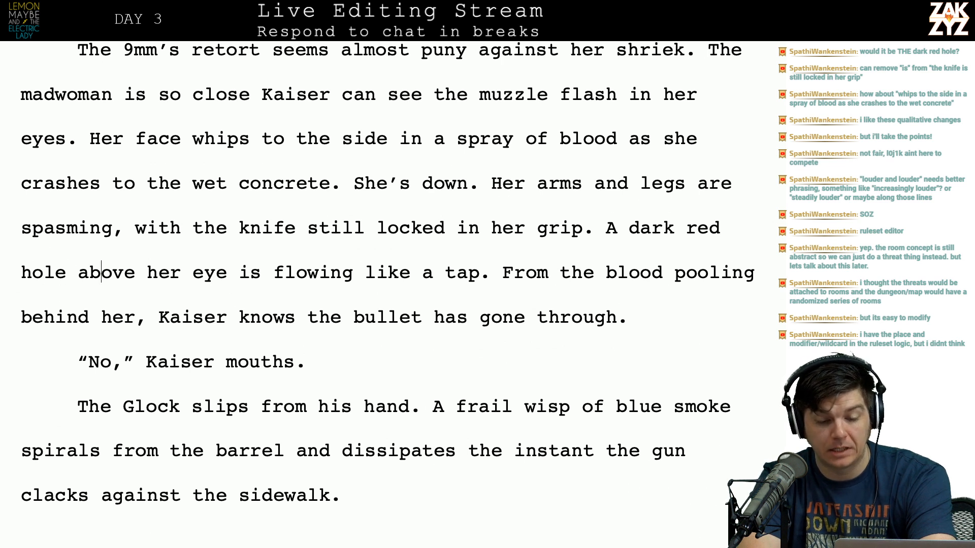
key("Left")
key("Left")
key("Left")
key("Left")
key("Left")
key("Left")
key("Left")
key("Left")
key("Left")
key("Left")
key("Left")
key("Left")
key("Left")
key("Right")
key("Right")
key("Right")
key("Right")
key("Right")
key("Right")
key("Right")
key("Right")
key("Right")
key("Right")
key("Right")
key("Right")
key("Right")
key("Left")
key("Left")
key("Left")
key("Left")
key("Left")
key("Left")
key("Left")
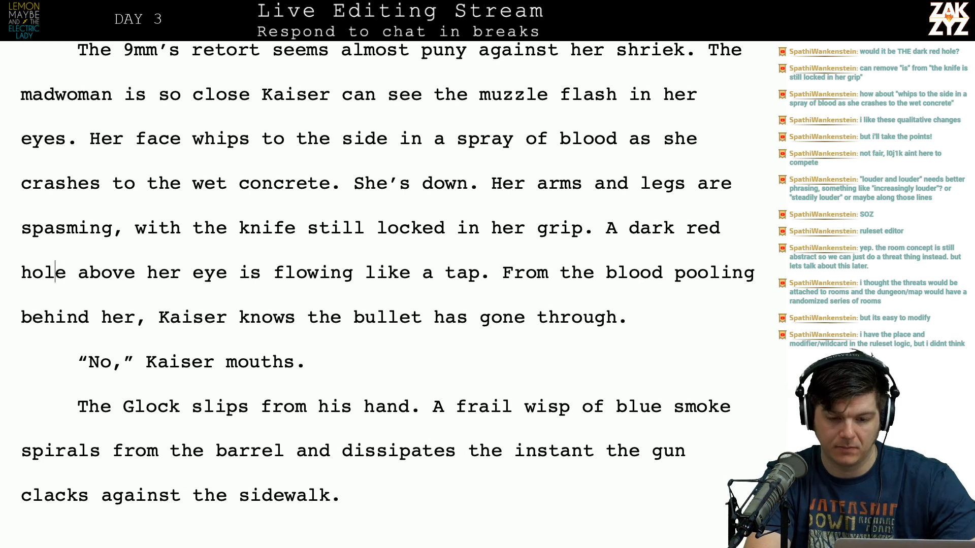
key("Left")
key("Left")
key("Left")
key("Left")
key("Left")
key("Left")
key("Left")
key("Left")
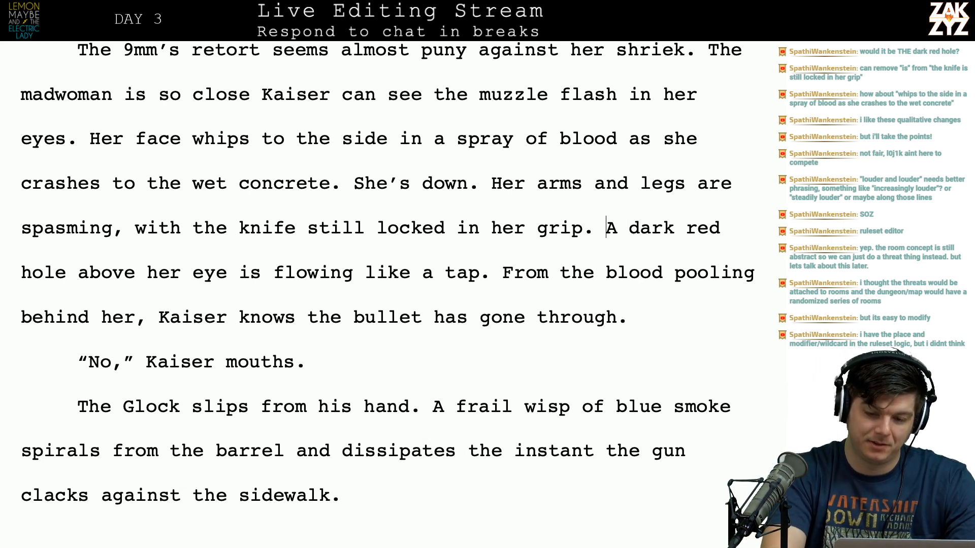
key("Right")
key("BackSpace")
type("The")
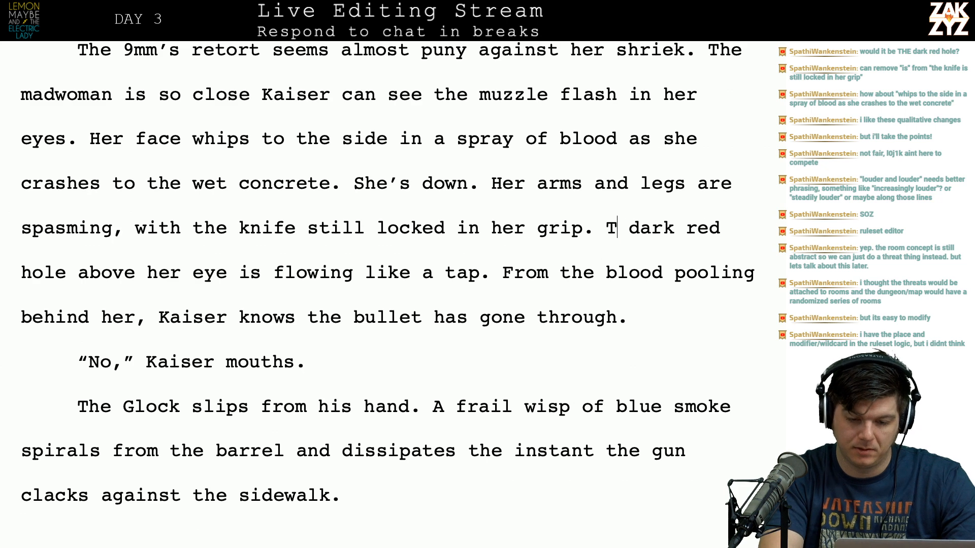
Switch to the Editlist note in TextEdit, raise the first listed viewer's point tally to 22, and return to the manuscript.
key("super+Tab")
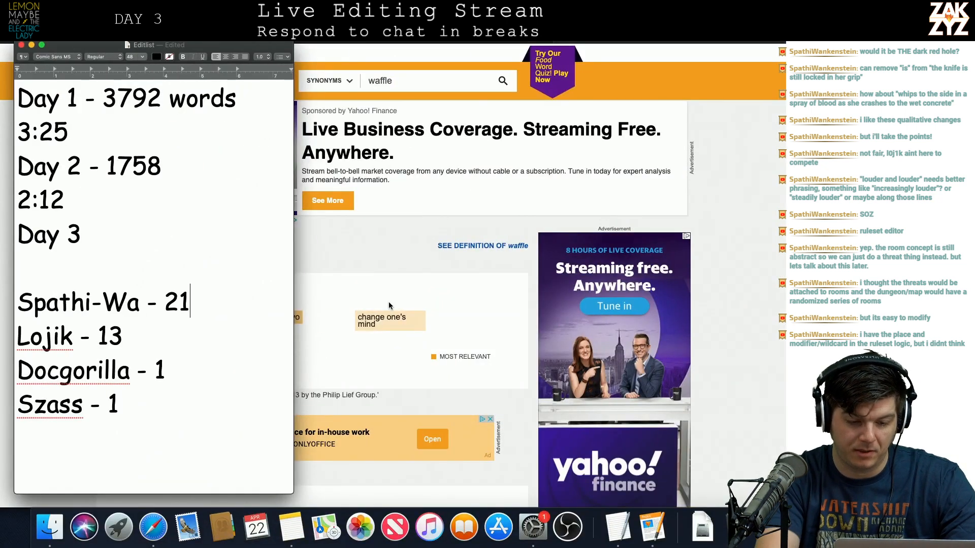
key("BackSpace")
type("=2")
key("BackSpace")
key("BackSpace")
type("2")
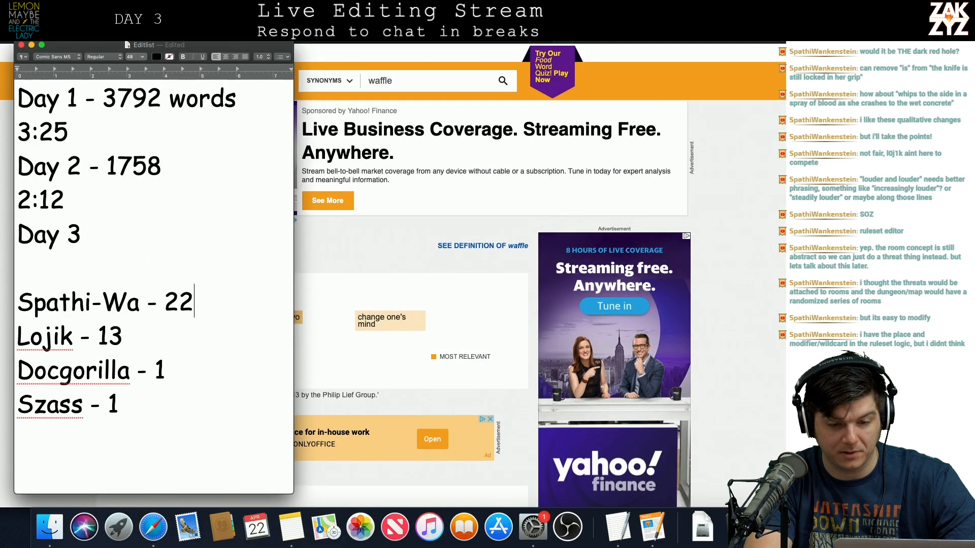
key("super+Tab")
In the sentence about the 9mm's retort, replace "against" with "after that terrible shriek." following "almost puny".
scroll(292, 353, "up", 3)
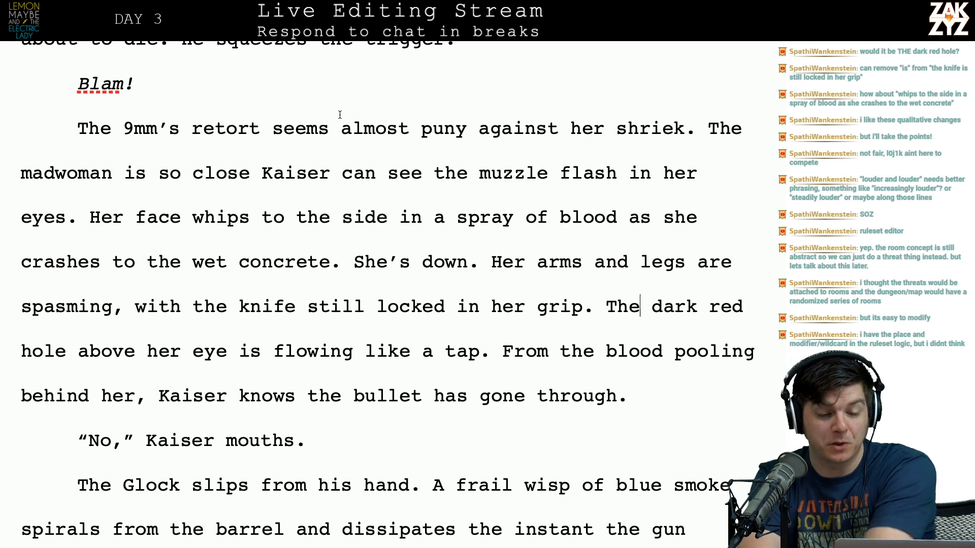
scroll(363, 157, "down", 1)
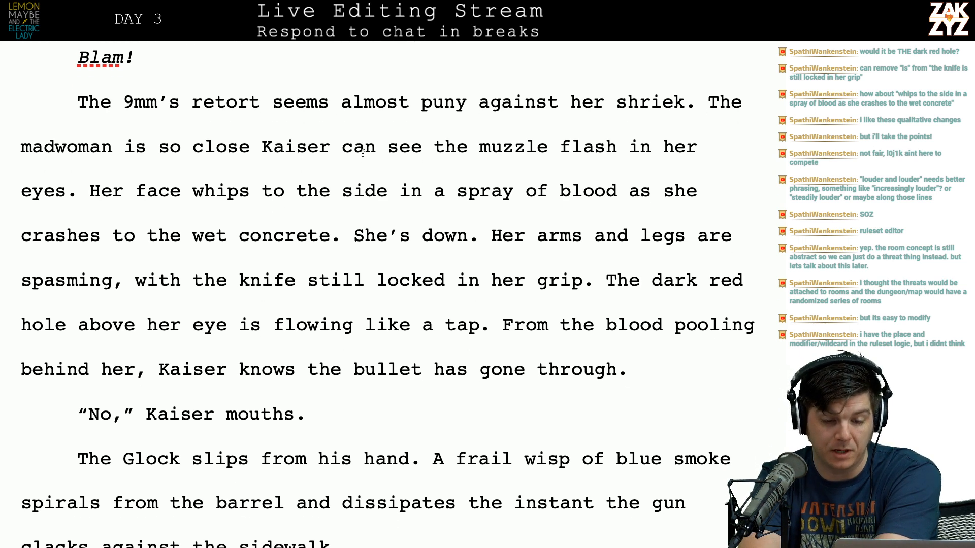
left_click(583, 103)
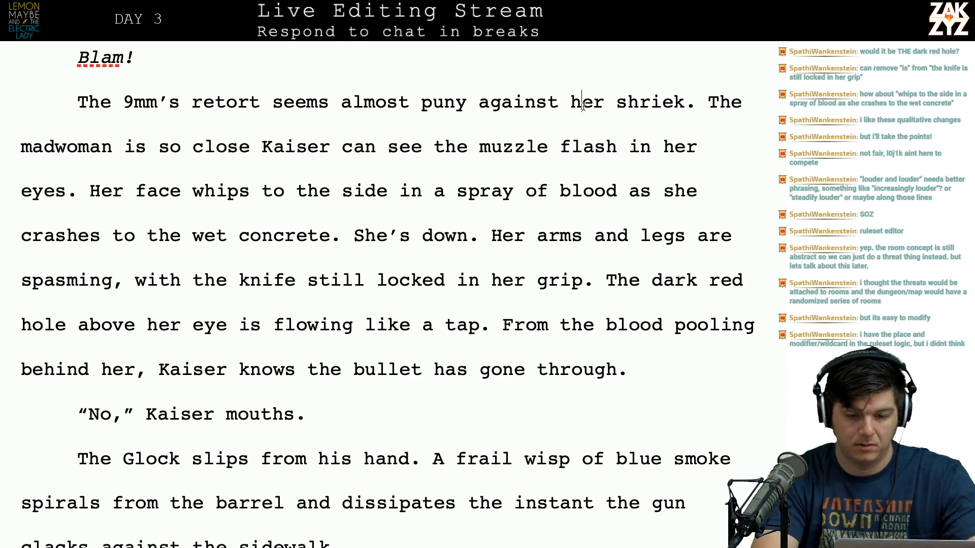
key("Left")
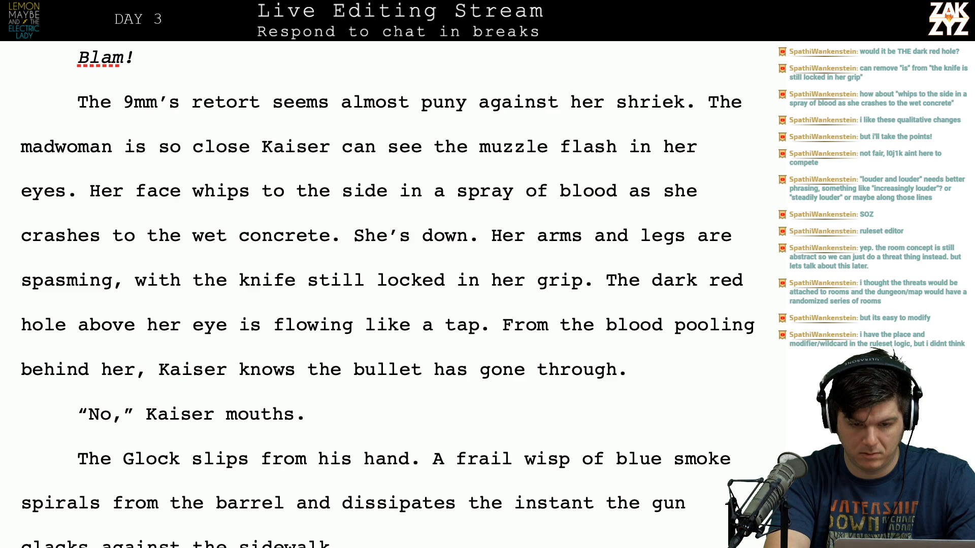
key("BackSpace")
key("BackSpace")
key("BackSpace")
key("BackSpace")
key("BackSpace")
key("BackSpace")
key("BackSpace")
key("BackSpace")
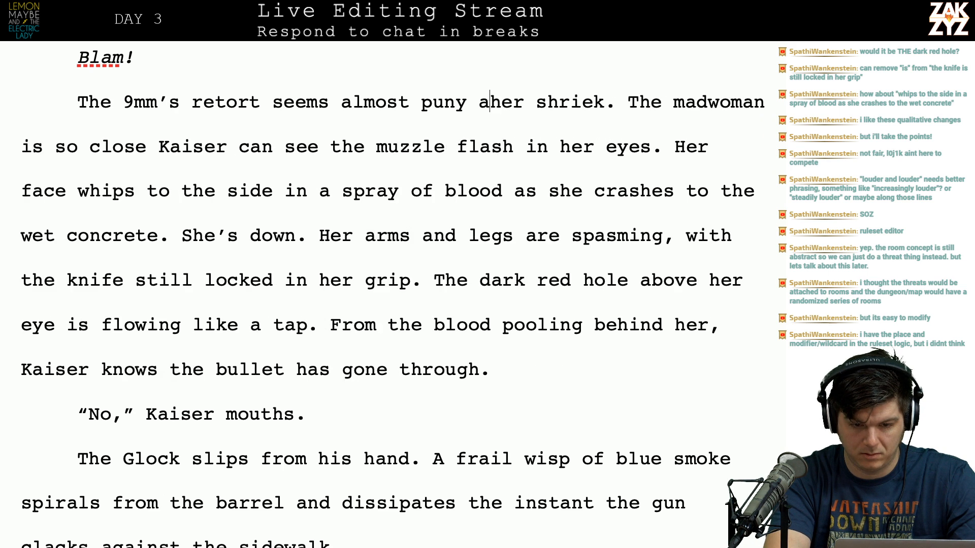
type("after that ")
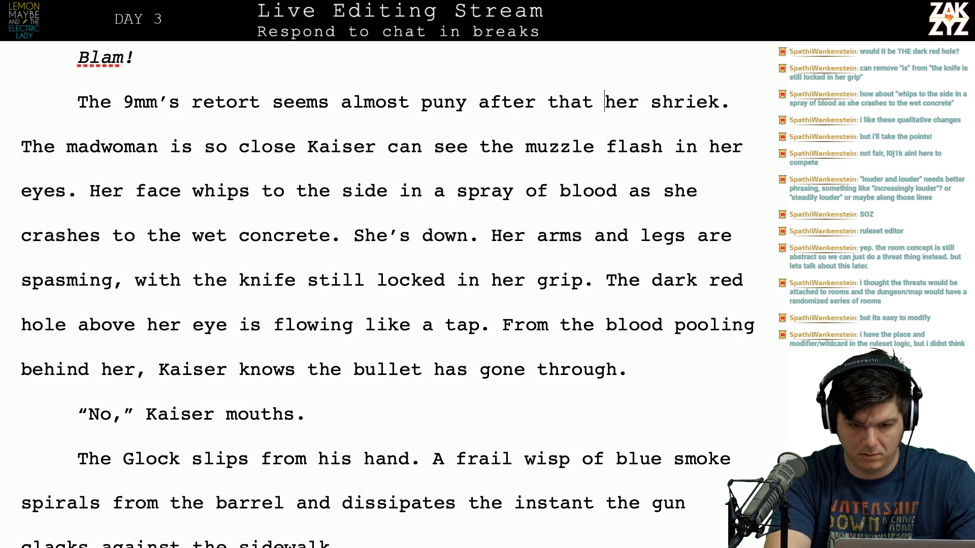
type("terrible shriek")
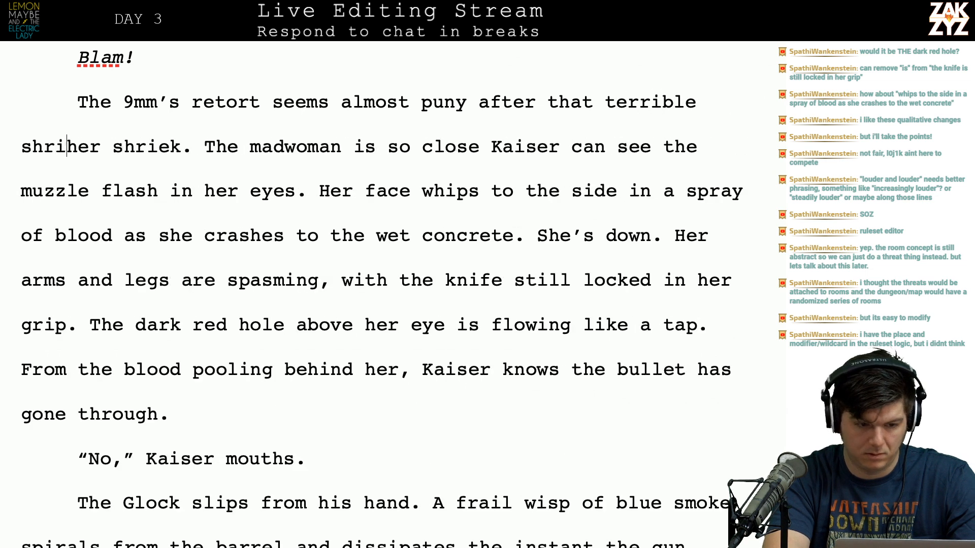
type(".")
Delete the leftover "her shriek." between "terrible shriek." and "The madwoman is so close".
key("shift+Right")
key("shift+Right")
key("shift+Right")
key("shift+Right")
key("shift+Right")
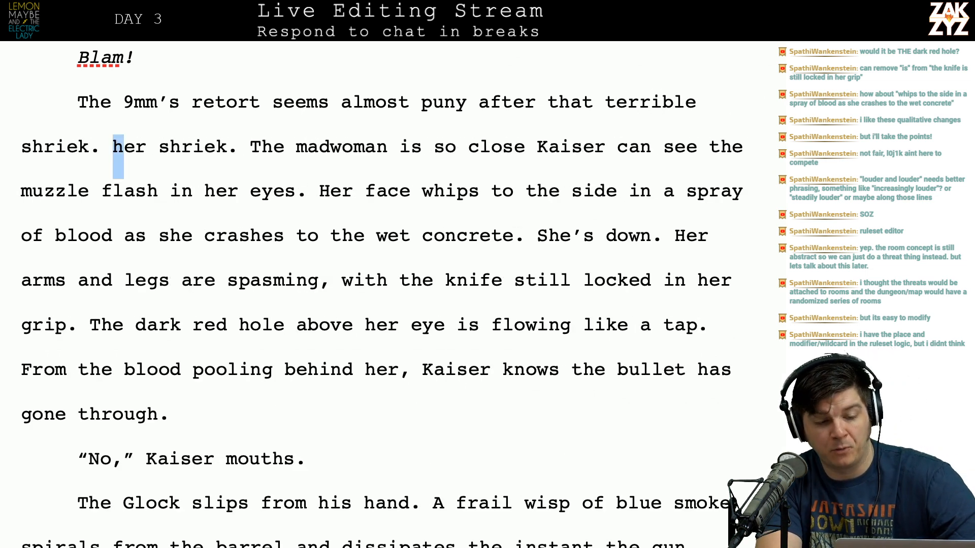
key("shift+Right")
key("shift+Right")
key("shift+Right")
key("shift+Right")
key("shift+Right")
key("shift+Right")
key("shift+Right")
key("shift+Left")
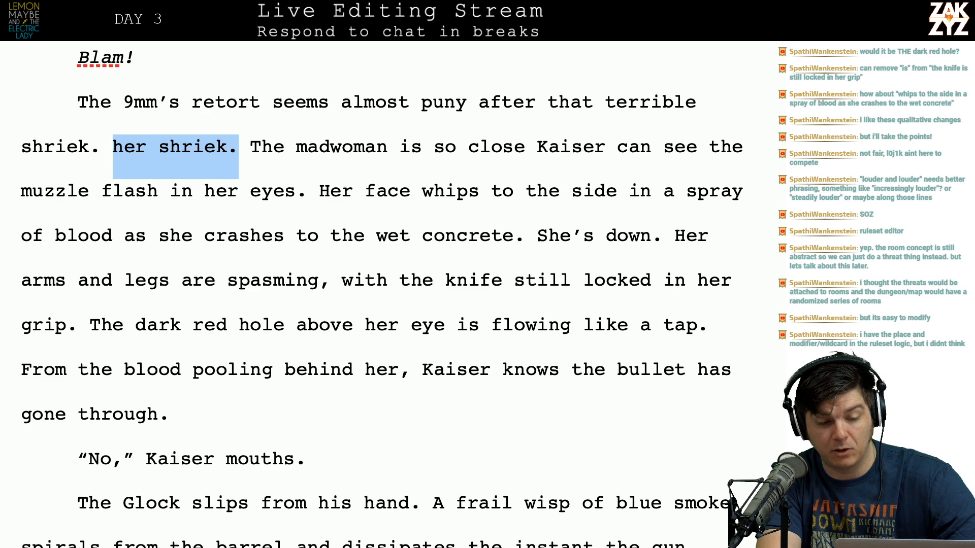
key("BackSpace")
Reread the gunshot paragraph word by word, from the muzzle flash in her eyes to her crash onto the wet concrete.
scroll(394, 102, "down", 1)
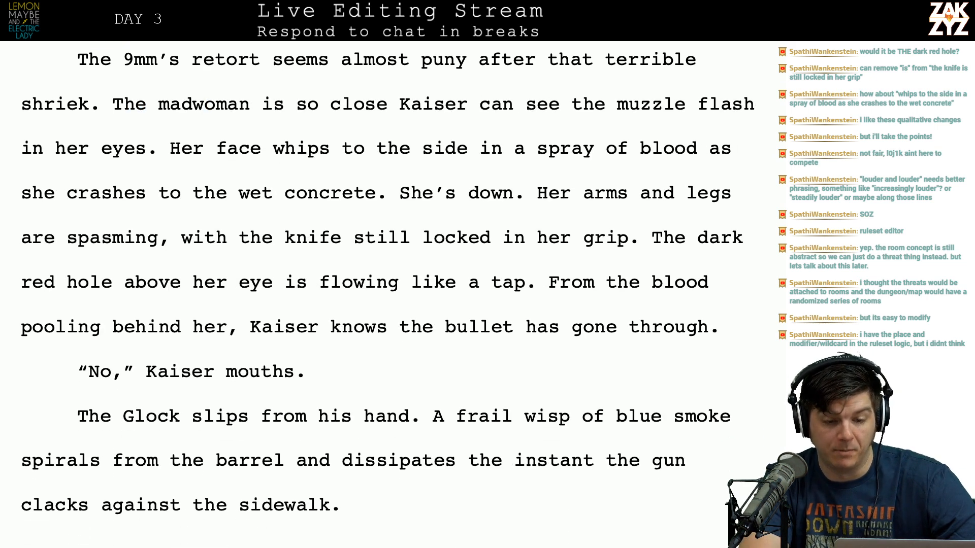
left_click(394, 102)
key("Right")
key("Right")
key("Right")
key("Down")
key("Left")
key("Left")
key("Left")
key("Left")
key("Left")
key("Left")
key("Left")
key("Left")
key("Left")
key("Left")
key("Left")
key("Left")
key("Left")
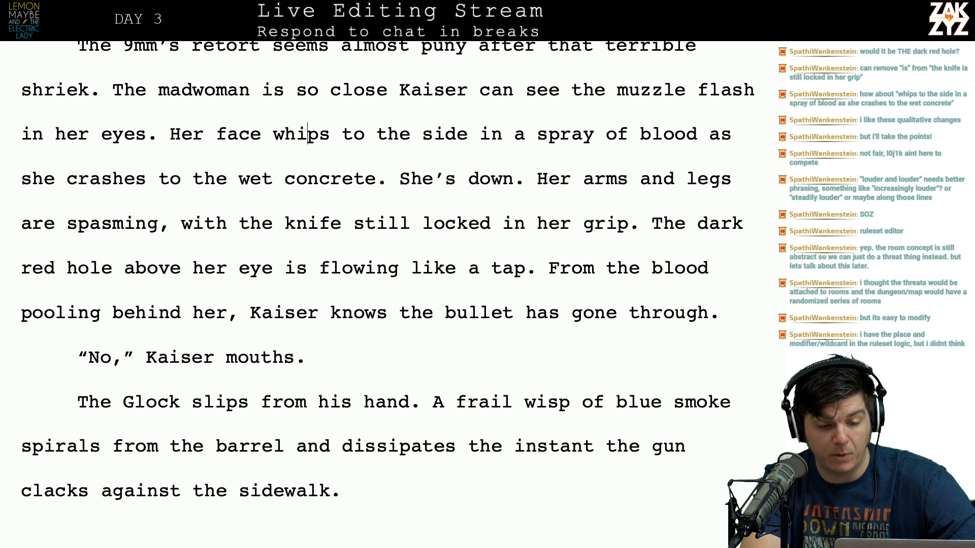
key("Right")
key("Right")
key("Right")
key("Right")
key("Right")
key("Right")
key("Right")
key("Right")
key("Right")
key("Right")
key("Right")
key("Right")
key("Right")
key("Right")
key("Right")
key("Right")
key("Right")
key("Right")
key("Right")
key("Right")
key("Right")
key("Right")
key("Right")
key("Right")
key("Right")
key("Right")
key("Right")
key("Right")
key("Right")
key("Right")
key("Right")
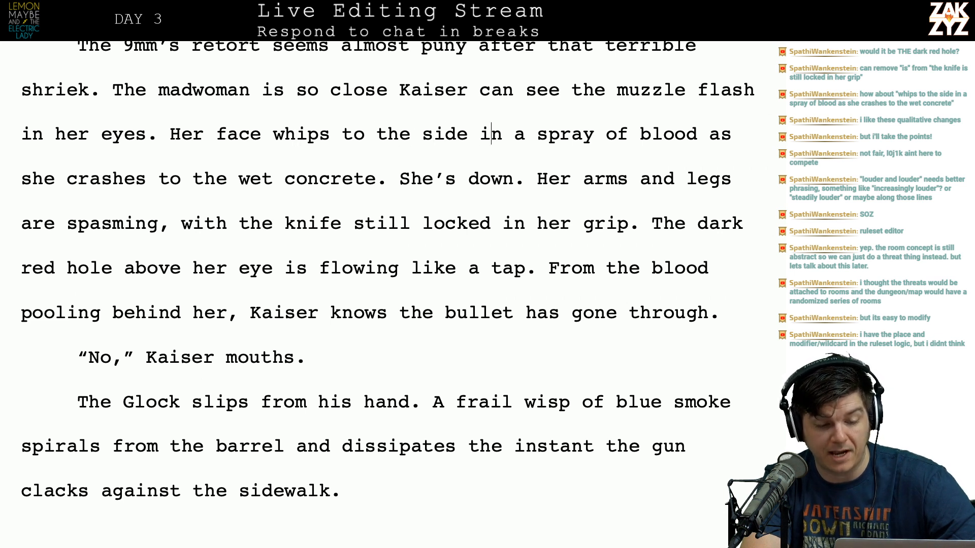
key("Right")
key("Right")
key("Right")
key("Right")
key("Right")
key("Right")
key("Right")
key("Right")
key("Right")
key("Right")
key("Right")
key("Right")
key("Right")
key("Right")
key("Right")
key("Right")
key("Right")
key("Right")
key("Right")
key("Right")
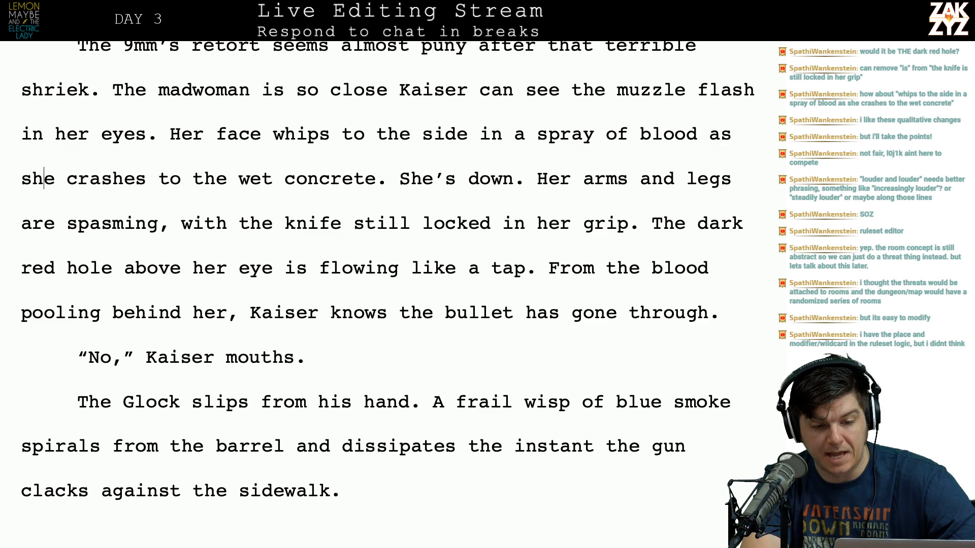
key("Right")
key("Right")
key("Right")
key("Right")
key("Right")
key("Right")
key("Right")
key("Right")
key("Right")
key("Right")
key("Right")
key("Right")
key("Right")
key("Right")
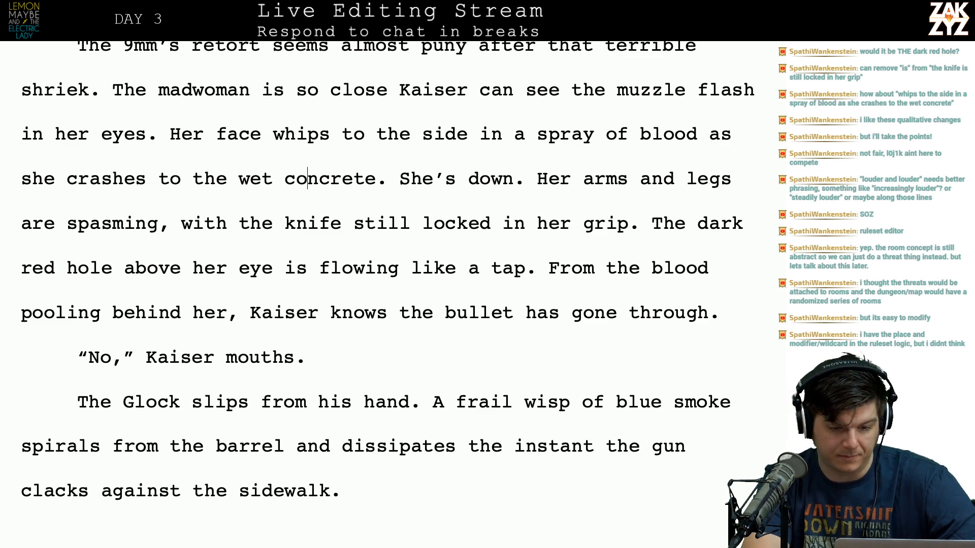
Split the paragraph after "wet concrete." so that "She's down." begins a new paragraph.
key("Return")
key("Right")
key("Right")
key("Right")
key("Right")
key("Right")
key("Right")
key("Right")
key("Right")
key("Right")
key("Right")
key("Right")
key("Right")
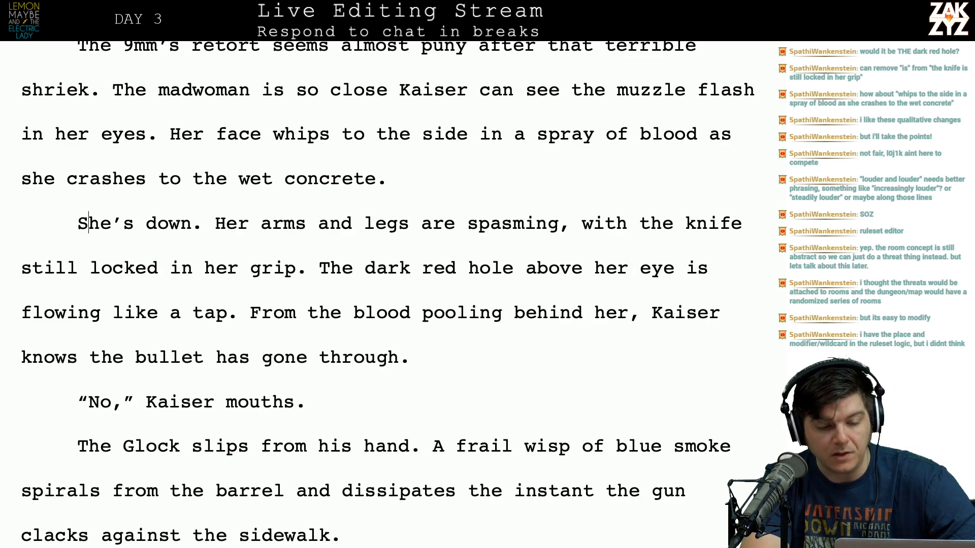
Replace the new paragraph's opening sentence "She's down." with "The woman goes down.".
key("Right")
key("Right")
key("Right")
key("Right")
key("Right")
key("Right")
key("Right")
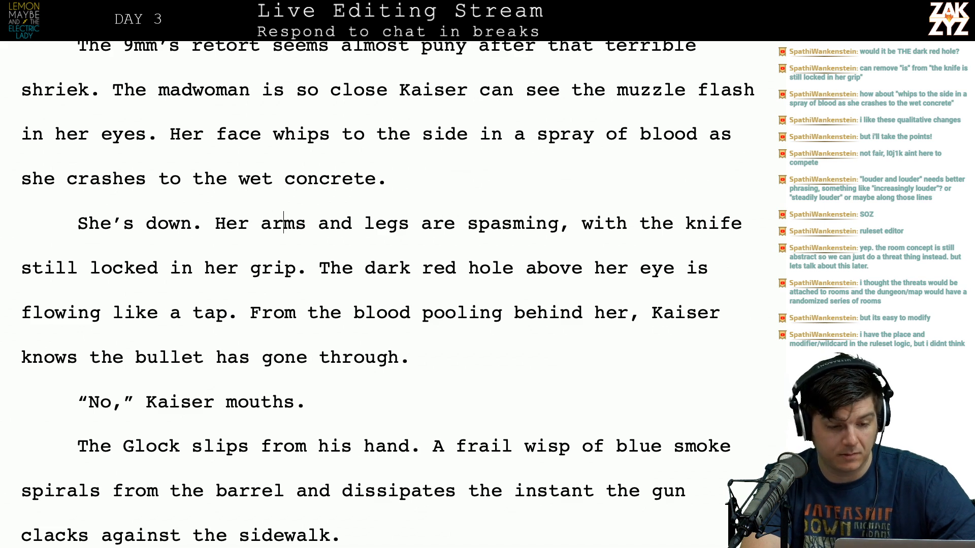
key("Left")
key("Left")
key("Left")
key("Left")
key("Left")
key("Left")
key("Left")
key("Left")
key("Left")
key("Left")
key("Left")
key("Left")
key("Left")
key("Left")
key("Left")
key("Left")
key("Left")
key("Left")
key("Left")
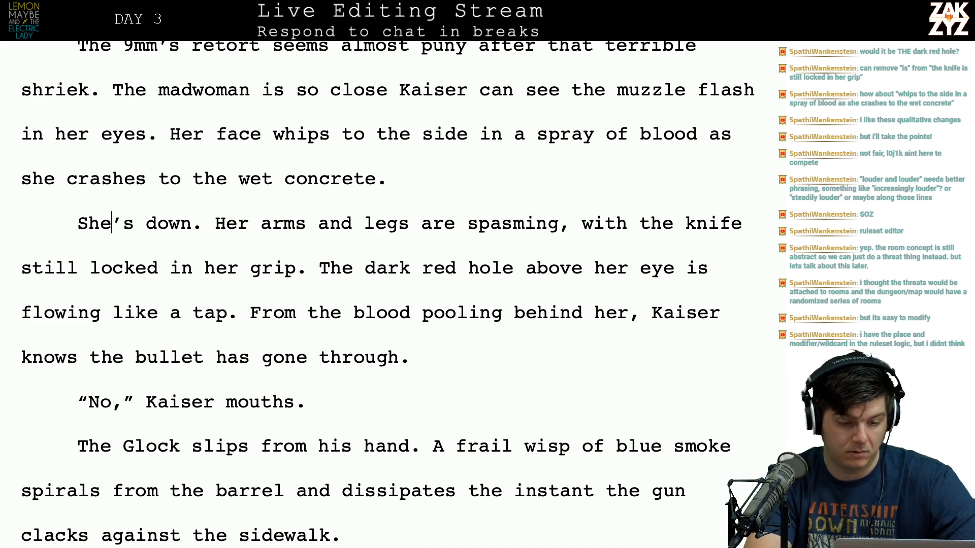
type("The woman goes down")
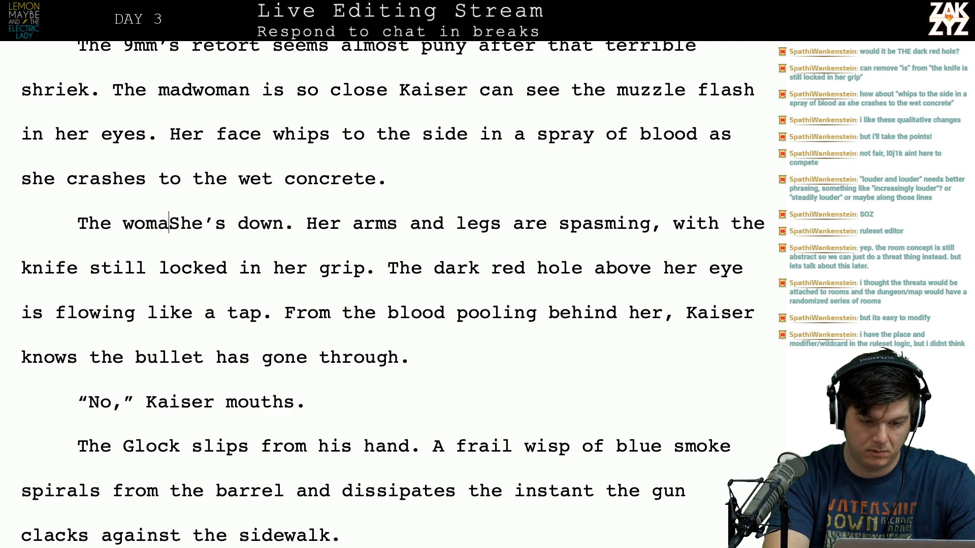
type(".")
key("shift+Right")
key("shift+Right")
key("shift+Right")
key("shift+Right")
key("shift+Right")
key("shift+Right")
key("shift+Right")
key("shift+Right")
key("shift+Right")
key("shift+Right")
key("shift+Right")
key("shift+Right")
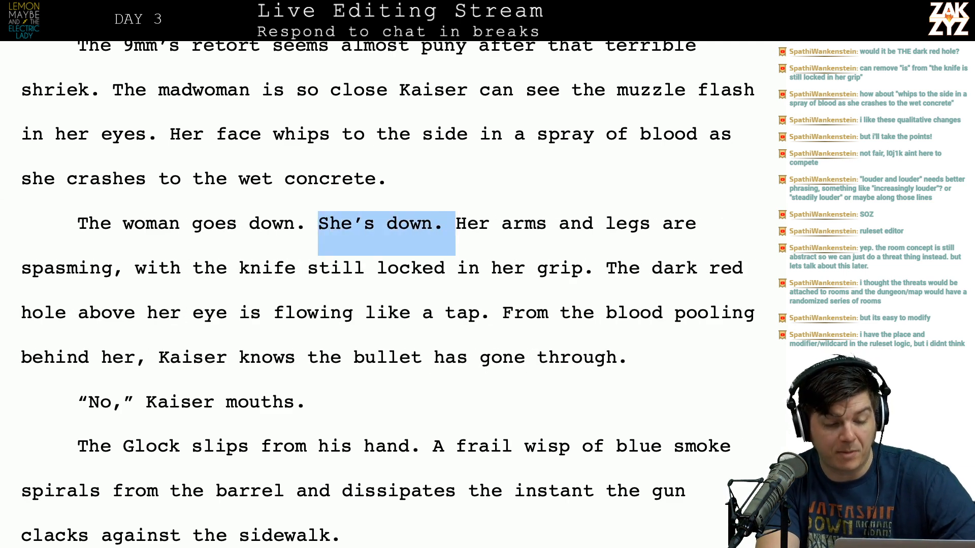
key("BackSpace")
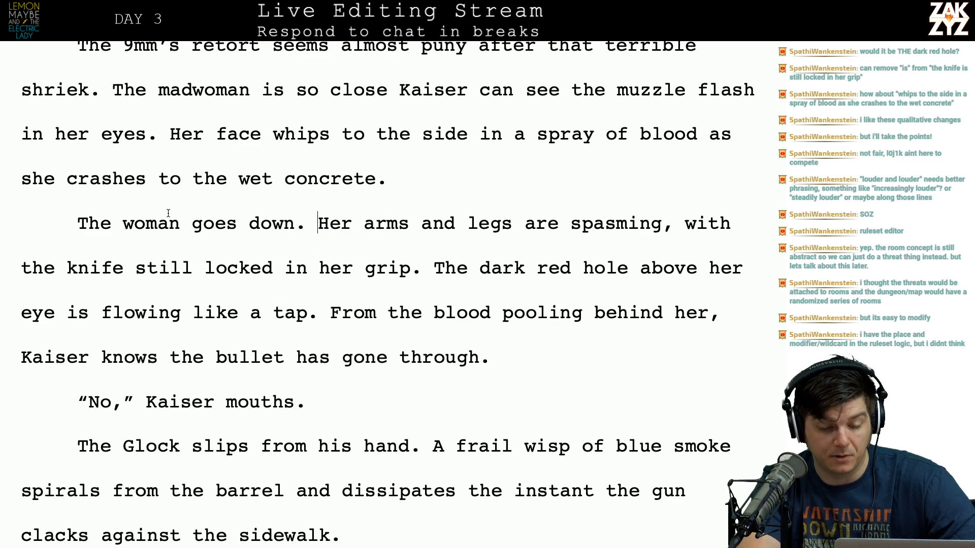
Reread the passage from the 9mm's retort through the woman going down to check how it flows.
scroll(538, 296, "down", 1)
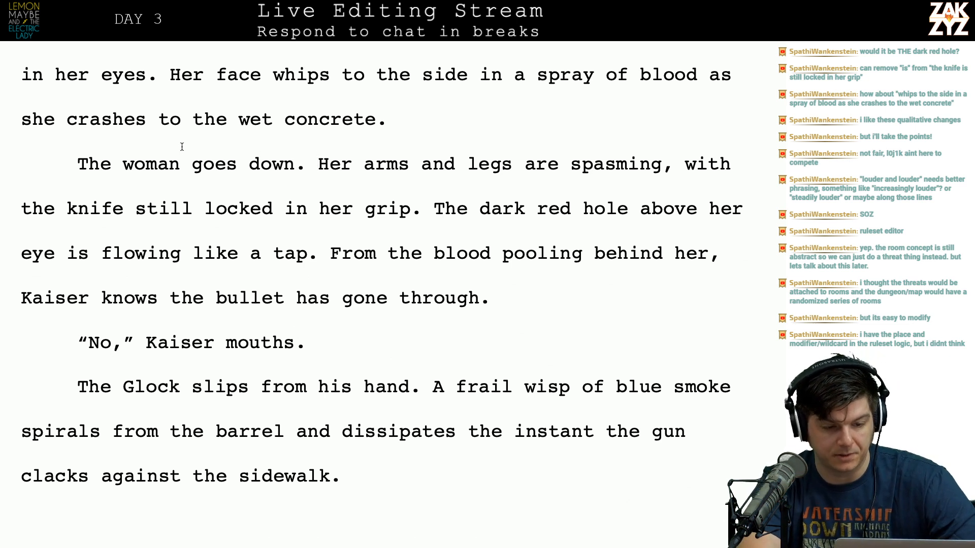
left_click(287, 166)
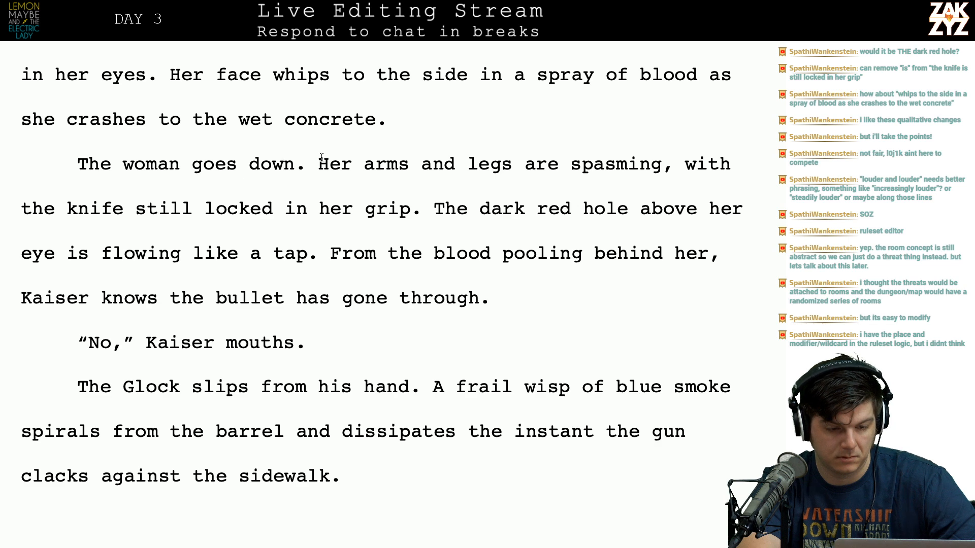
scroll(194, 162, "up", 2)
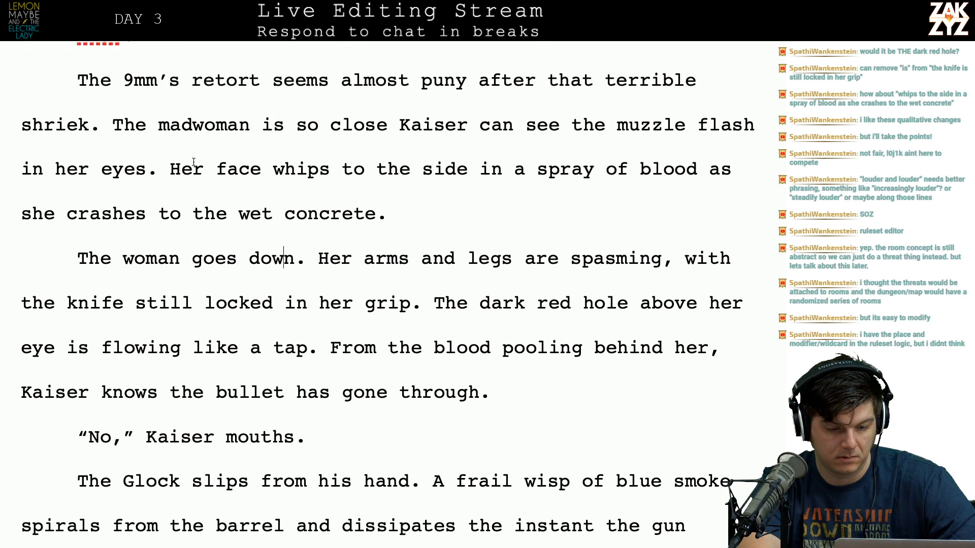
scroll(147, 285, "down", 1)
scroll(147, 285, "down", 1)
scroll(146, 284, "up", 1)
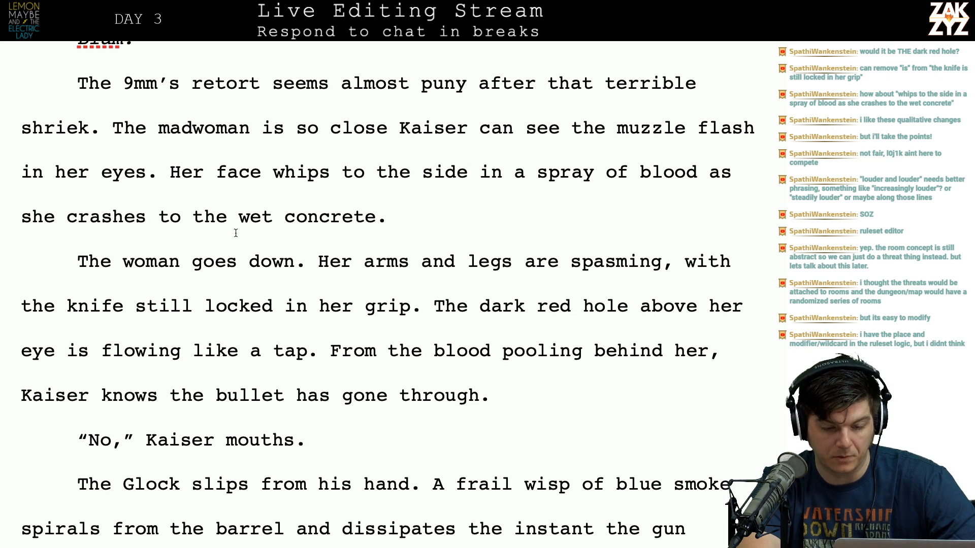
scroll(431, 147, "down", 1)
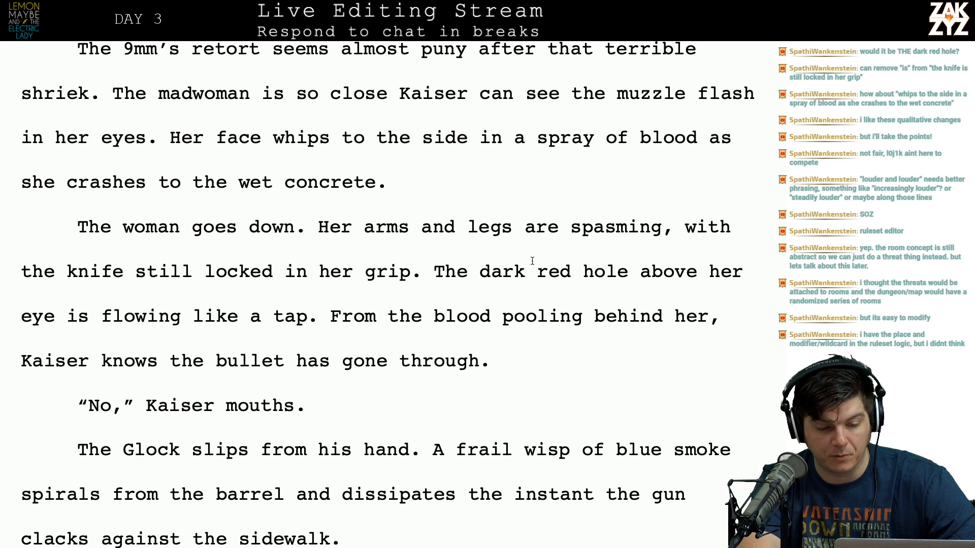
scroll(532, 261, "down", 1)
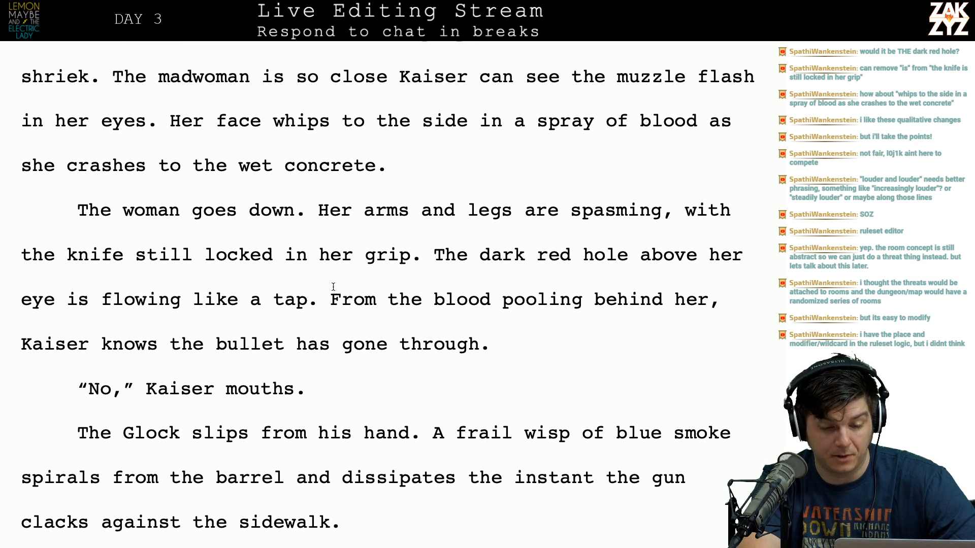
Begin the dark red hole sentence with "Above her left eye," and change its "The" to "a".
left_click(430, 267)
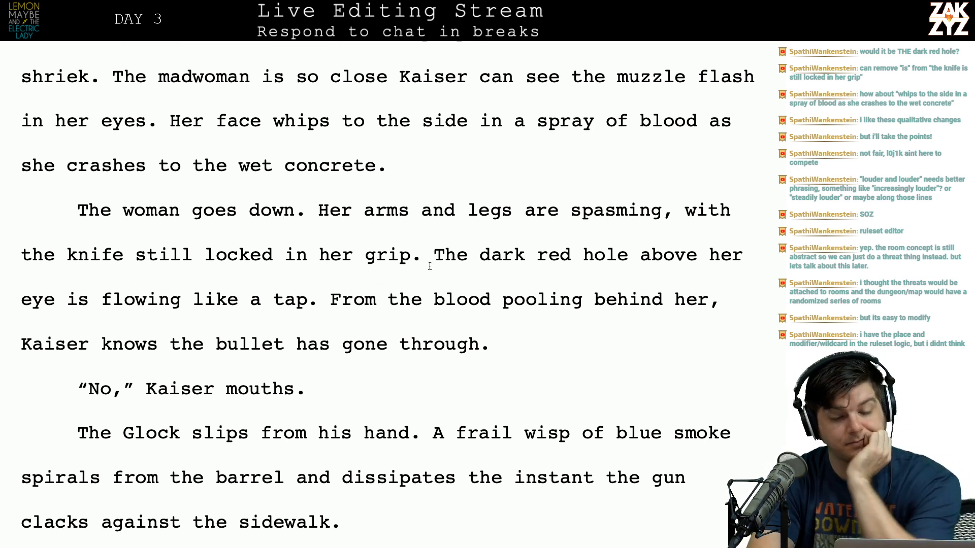
type("A")
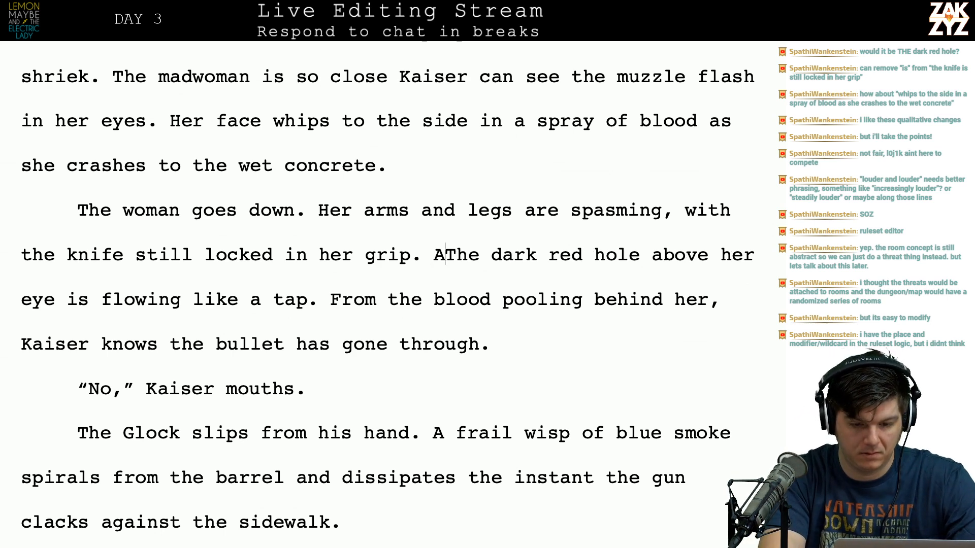
type("bove her left eye,")
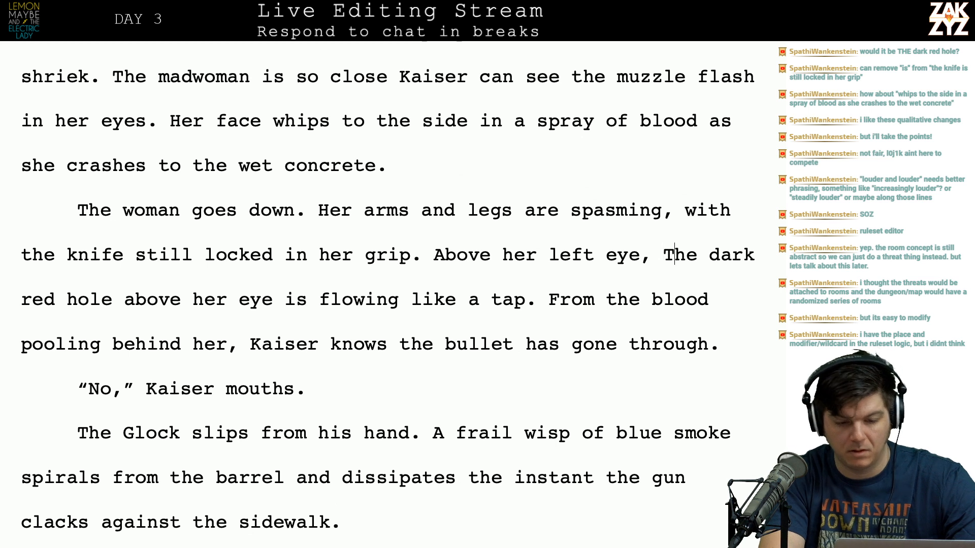
key("Left")
key("Left")
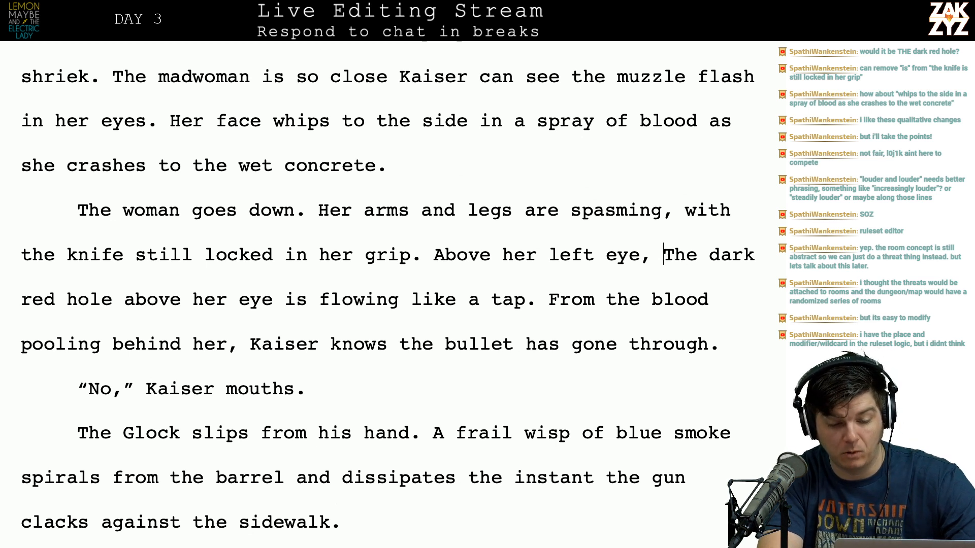
key("shift+Right")
key("shift+Right")
key("shift+Right")
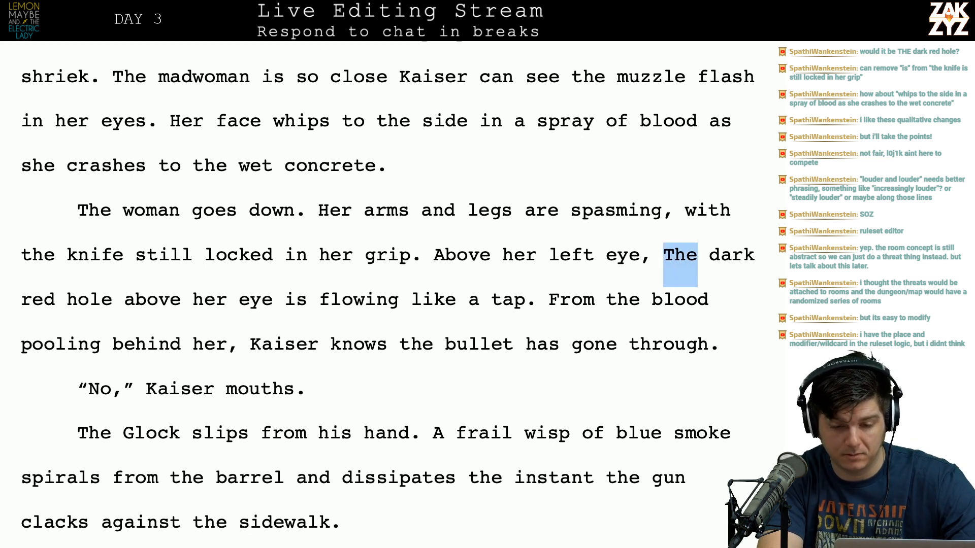
type("a")
Delete the redundant phrase "above her eye" after "a dark red hole".
key("Right")
key("Right")
key("Right")
key("Right")
key("Right")
key("Right")
key("Right")
key("Right")
key("Right")
key("Right")
key("Right")
key("Right")
key("Right")
key("Right")
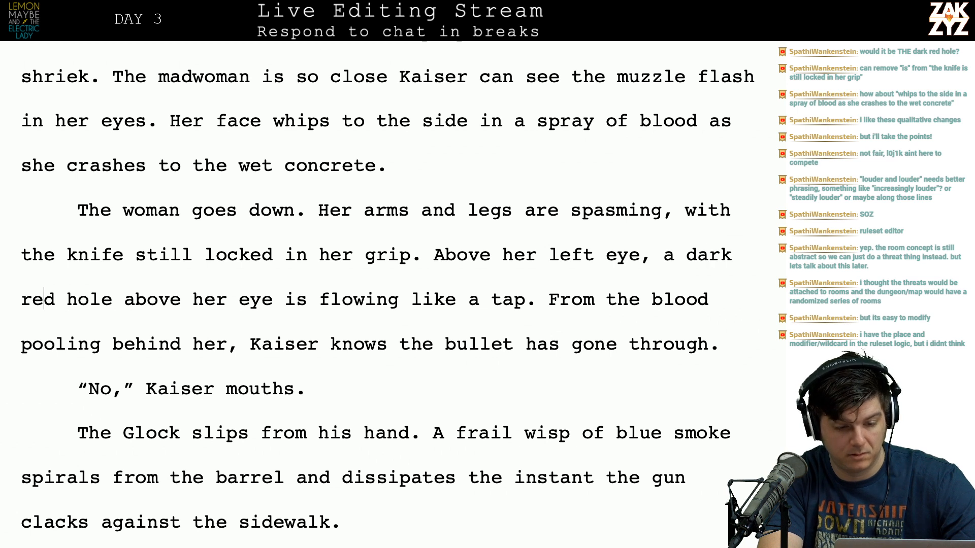
key("Right")
key("Right")
key("Left")
key("shift+Right")
key("shift+Right")
key("shift+Right")
key("shift+Right")
key("shift+Right")
key("shift+Right")
key("shift+Right")
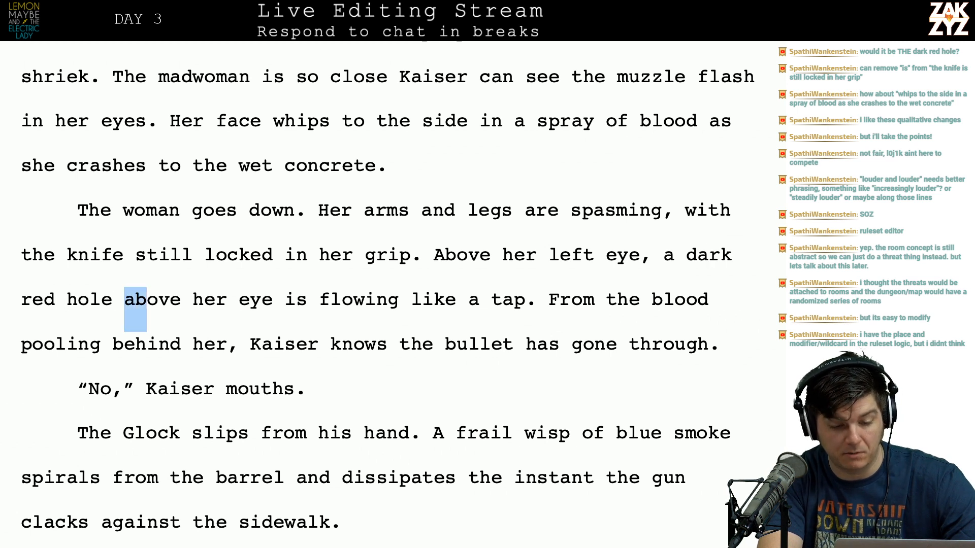
key("shift+Right")
key("shift+Right")
key("shift+Right")
key("shift+Right")
key("shift+Right")
key("shift+Right")
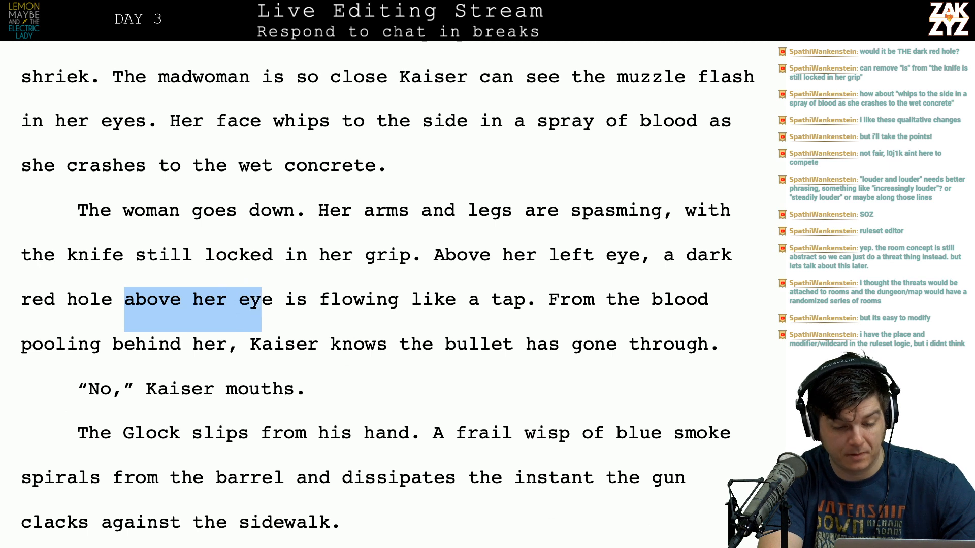
key("Delete")
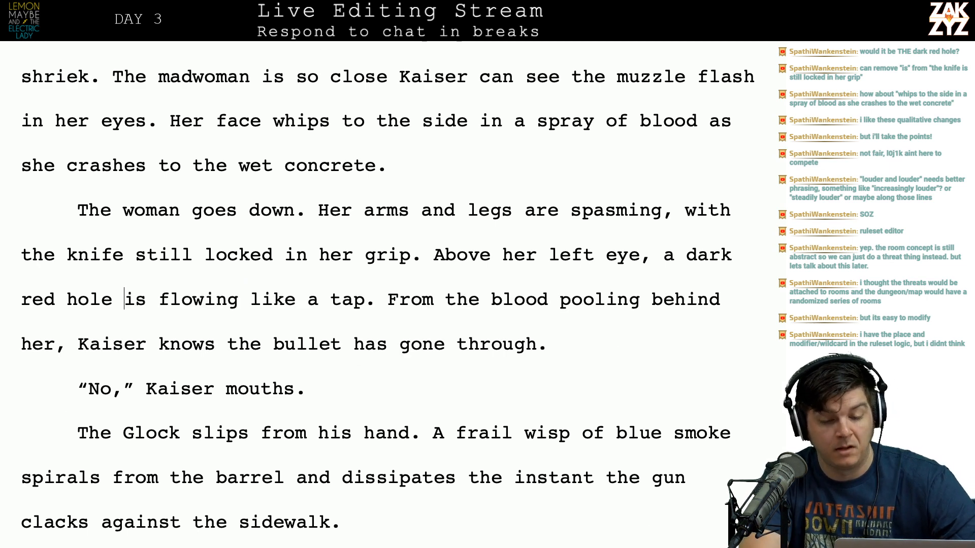
Read from the dark red hole sentence to the end of Kaiser's mouthed "No," line.
scroll(373, 295, "down", 2)
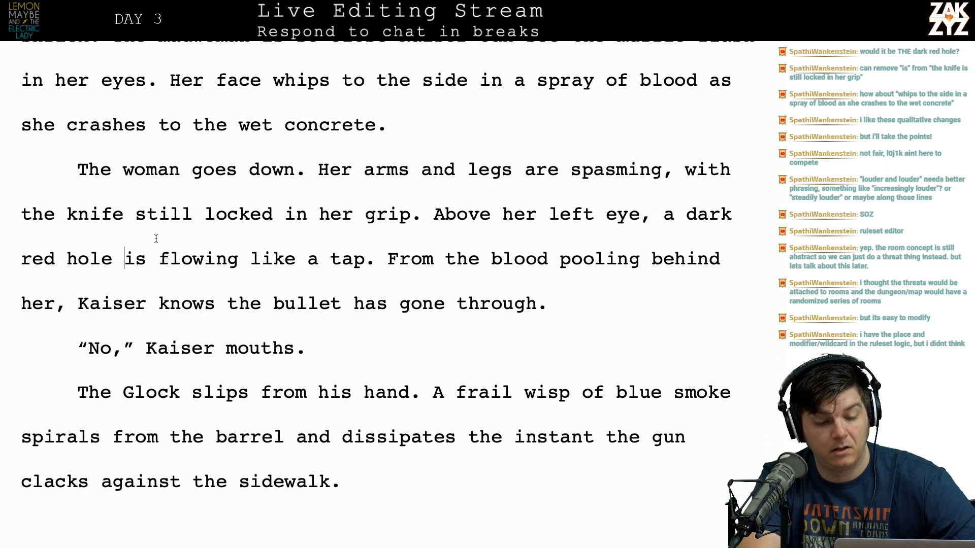
left_click(90, 308)
key("Down")
key("Left")
key("Up")
key("End")
key("Left")
key("Left")
key("Right")
key("Right")
key("Right")
key("Right")
key("Right")
key("Right")
key("Right")
key("Right")
key("Right")
key("Right")
key("Right")
key("Right")
key("Right")
key("Right")
key("Right")
key("Right")
key("Right")
key("Right")
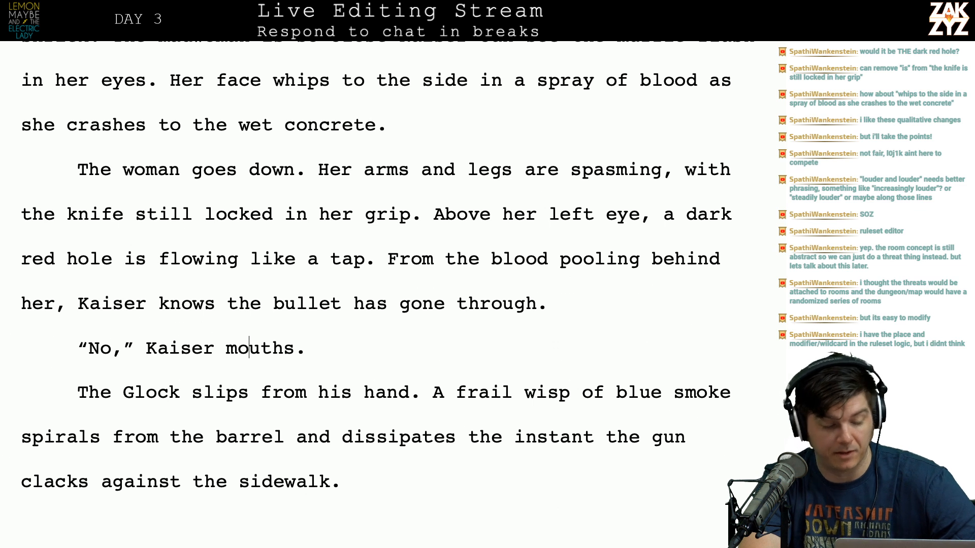
key("Right")
key("Right")
key("Right")
key("Right")
key("Right")
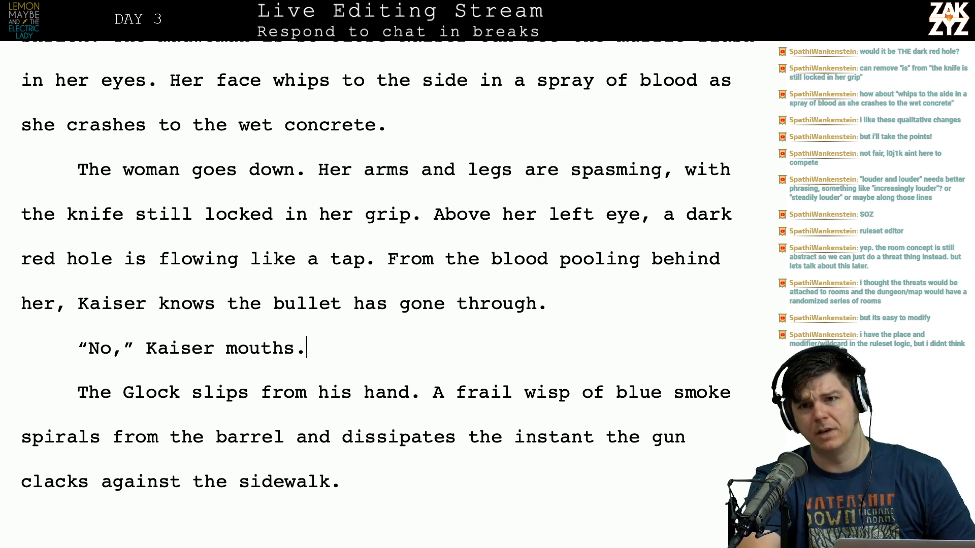
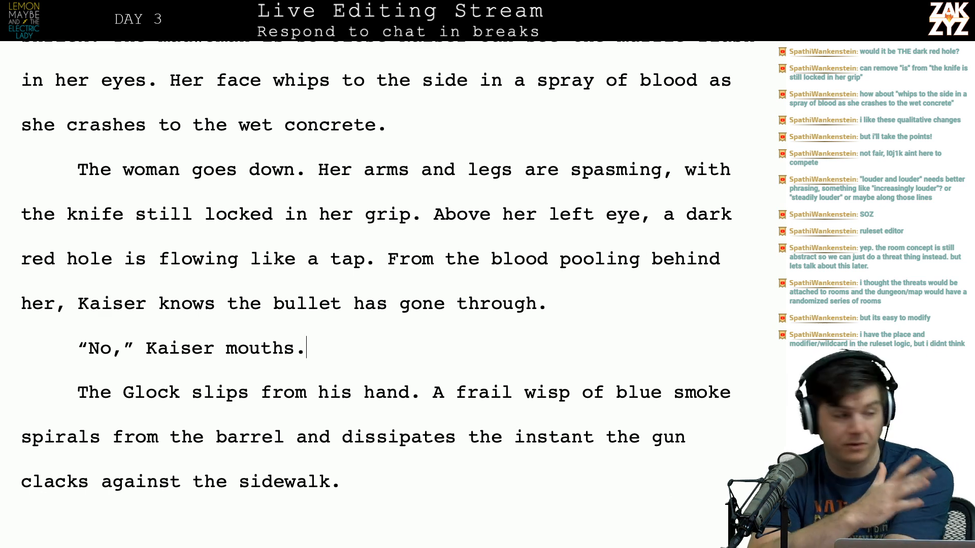
Read the closing paragraph about the Glock slipping from Kaiser's hand and the smoke dissipating.
scroll(377, 267, "down", 3)
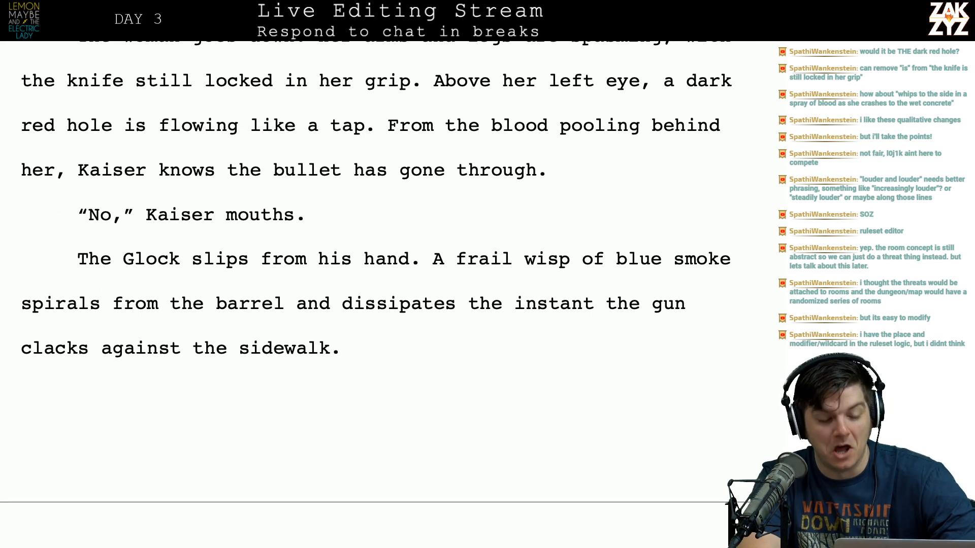
scroll(173, 257, "down", 1)
left_click(131, 253)
key("Right")
key("Right")
key("Right")
key("Right")
key("Right")
key("Right")
key("Right")
key("Right")
key("Right")
key("Right")
key("Right")
key("Right")
key("Right")
key("Right")
key("Right")
key("Right")
key("Right")
key("Right")
key("Right")
key("Right")
key("Right")
key("Right")
key("Right")
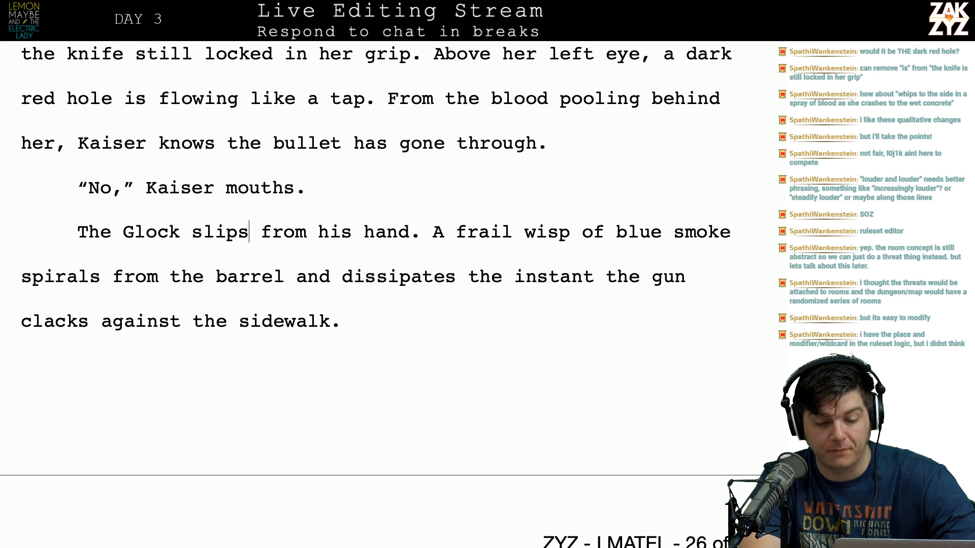
key("Down")
key("Left")
key("Left")
key("Left")
key("Left")
key("Left")
key("Left")
key("Left")
key("Left")
key("Left")
key("Left")
key("Left")
key("Left")
key("Left")
key("Left")
key("Left")
key("Left")
key("Left")
key("Left")
key("Left")
key("Left")
key("Down")
key("Left")
key("Left")
key("Left")
key("Left")
key("Left")
key("Left")
key("Left")
key("Left")
key("Left")
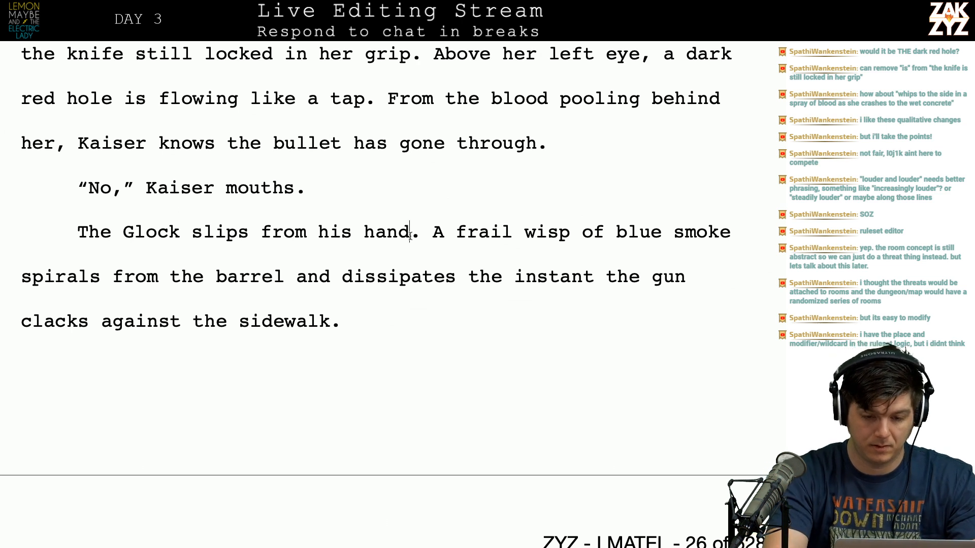
Try extending the Glock sentence after "hand" with "and tumbles end over end to the", then cut back its last words.
type("and tumbles end over end to")
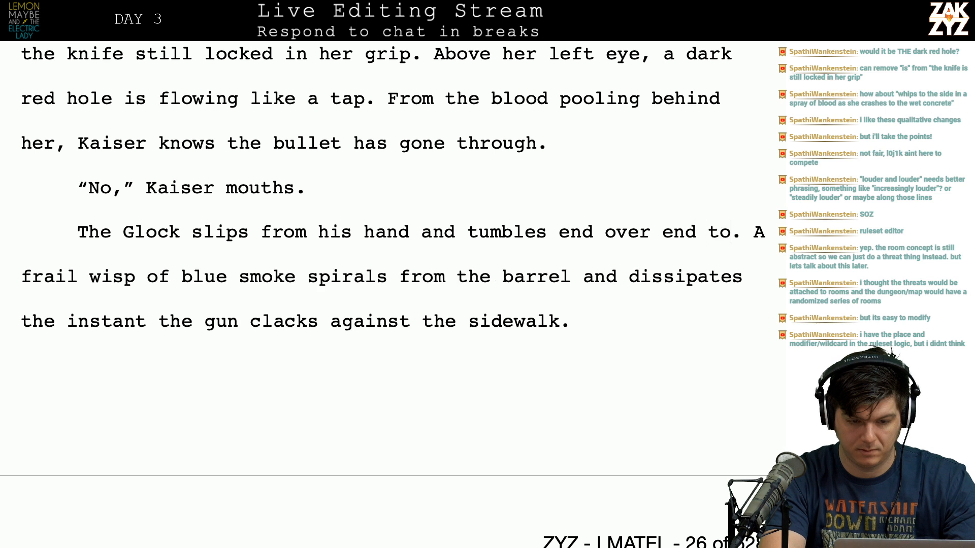
type(" the")
key("BackSpace")
key("BackSpace")
key("BackSpace")
key("BackSpace")
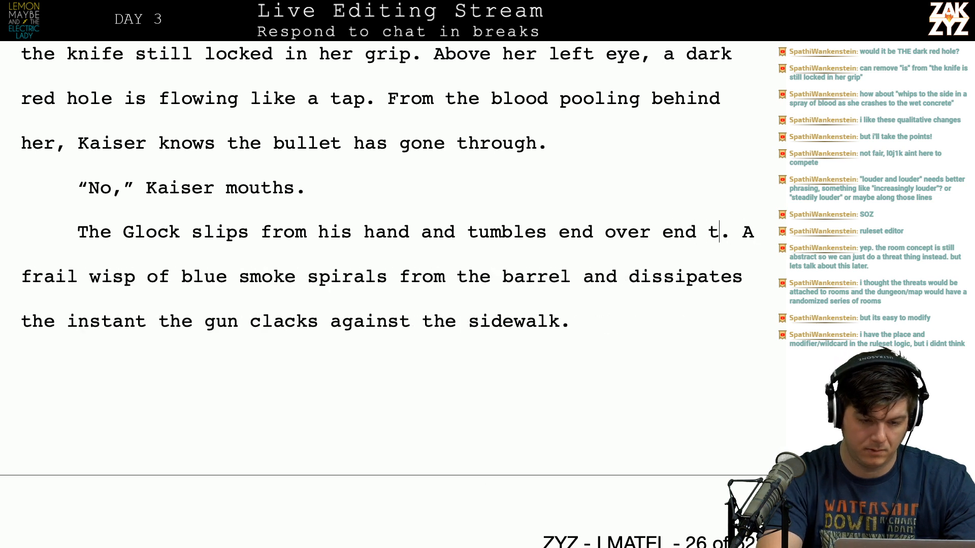
Insert "tumbles" after "The Glock", trying "end over end" behind it and removing that phrase again.
type("tumbles en")
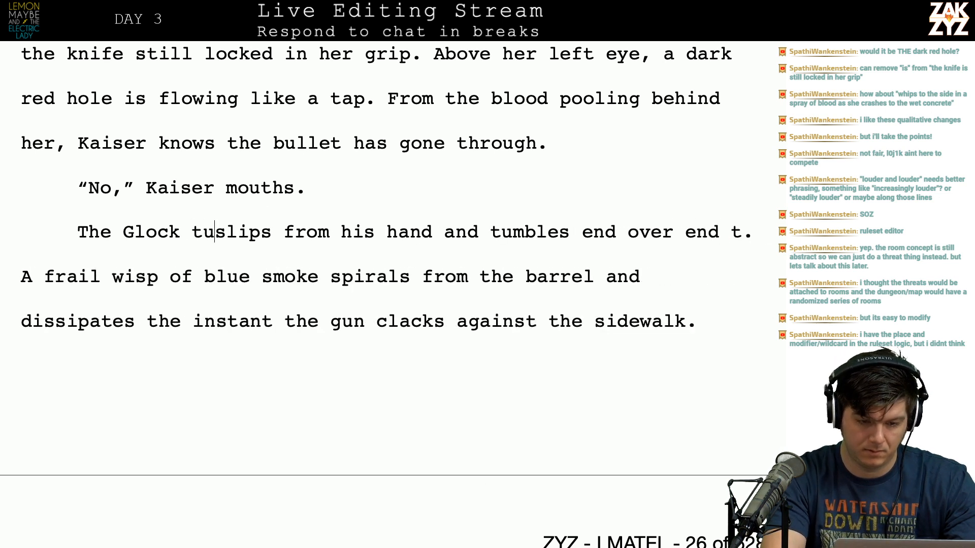
type("d over end")
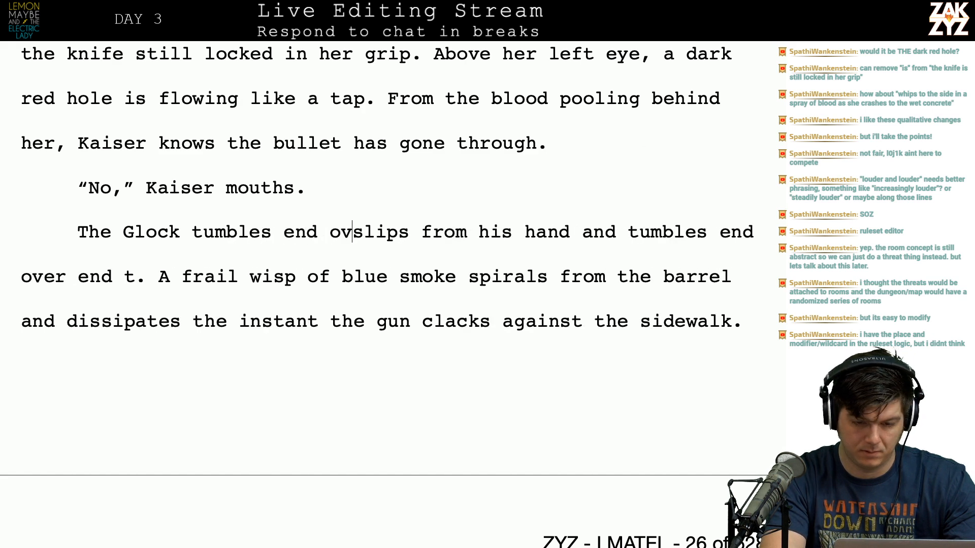
key("BackSpace")
key("BackSpace")
key("BackSpace")
key("BackSpace")
key("BackSpace")
key("BackSpace")
key("BackSpace")
key("BackSpace")
key("BackSpace")
key("BackSpace")
key("BackSpace")
key("BackSpace")
key("BackSpace")
key("BackSpace")
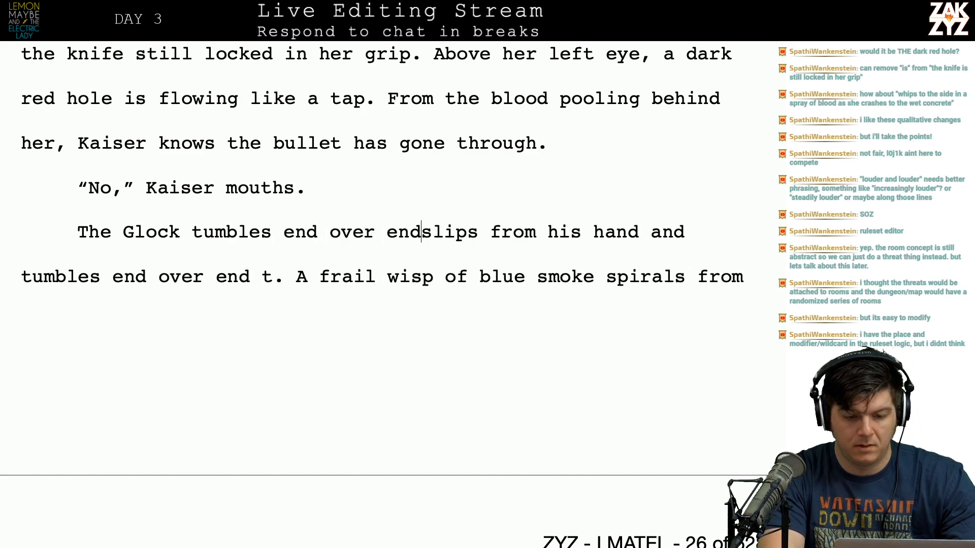
Continue the new opening after "The Glock tumbles" with "barrel-over-hammer as it slips from his hand.".
type("barrel-o")
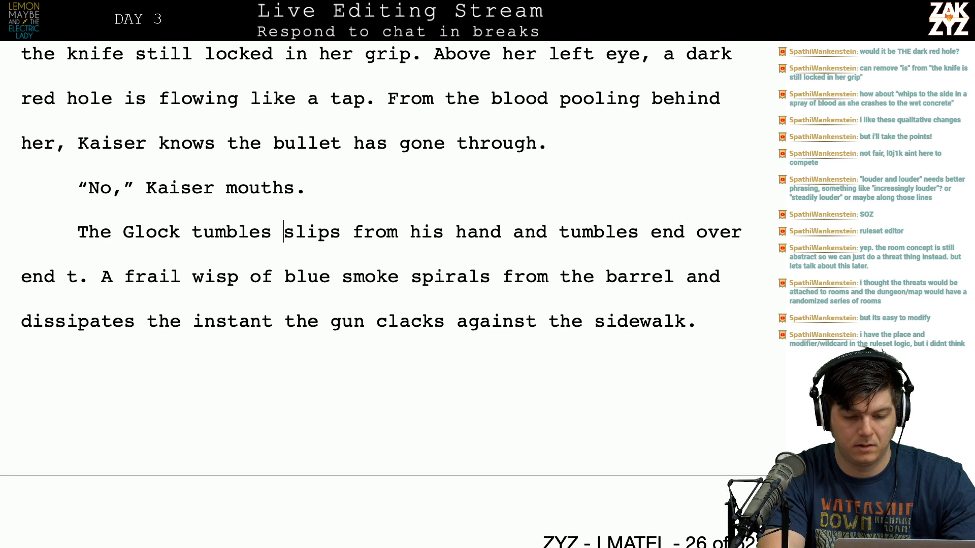
type("ver-")
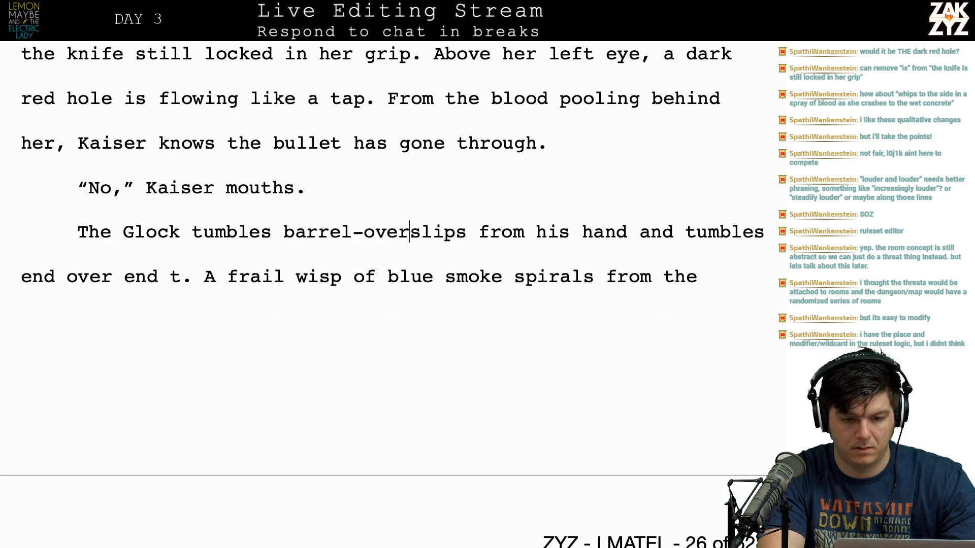
key("BackSpace")
type("-")
key("BackSpace")
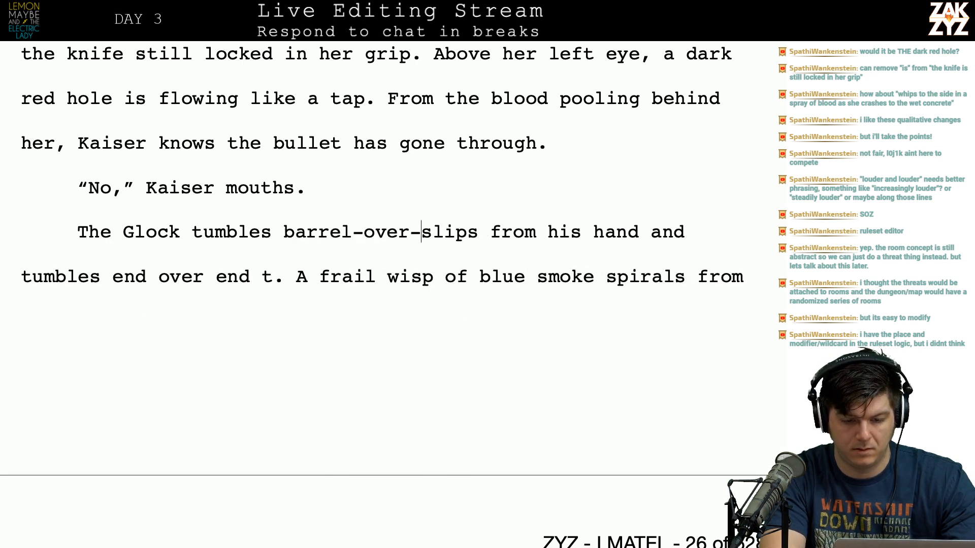
type("hammer as it ")
type("slips from his ")
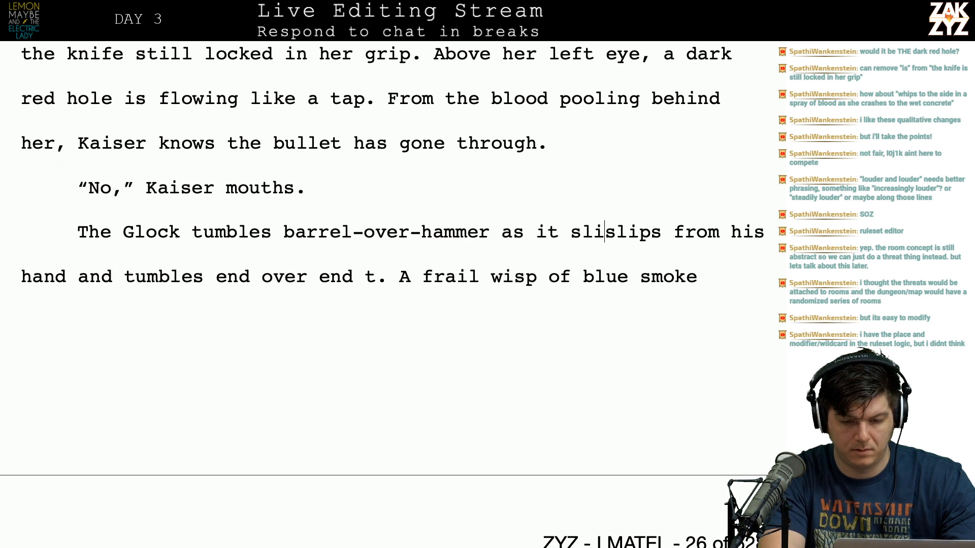
type("hand.")
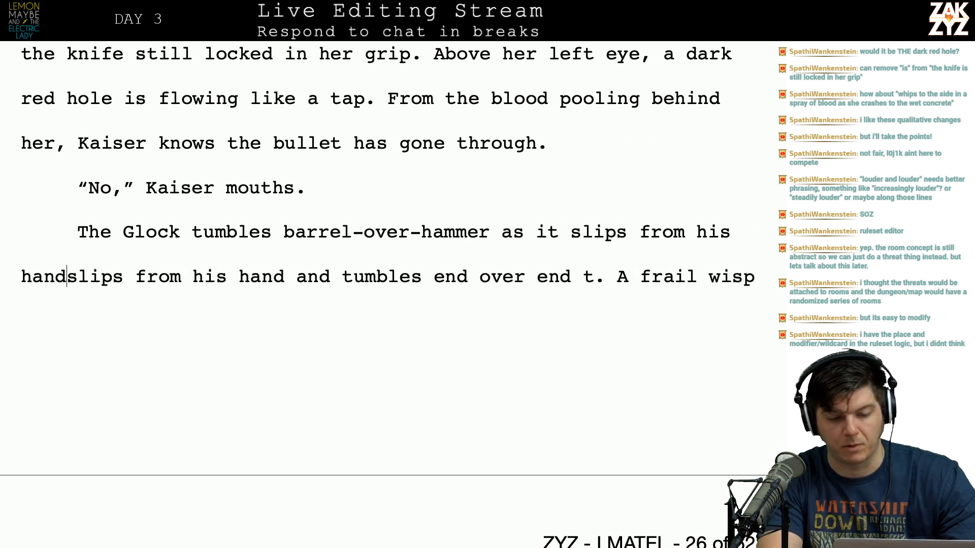
Delete the leftover wording "slips from his hand and tumbles end over end t." before the frail wisp sentence.
key("shift+Right")
key("shift+Right")
key("shift+Right")
key("shift+Right")
key("shift+Right")
key("shift+Right")
key("shift+Right")
key("shift+Right")
key("shift+Right")
key("shift+Right")
key("shift+Right")
key("shift+Right")
key("shift+Right")
key("shift+Right")
key("shift+Right")
key("shift+Right")
key("shift+Right")
key("shift+Right")
key("shift+Right")
key("shift+Right")
key("shift+Right")
key("shift+Right")
key("shift+Right")
key("shift+Right")
key("shift+Right")
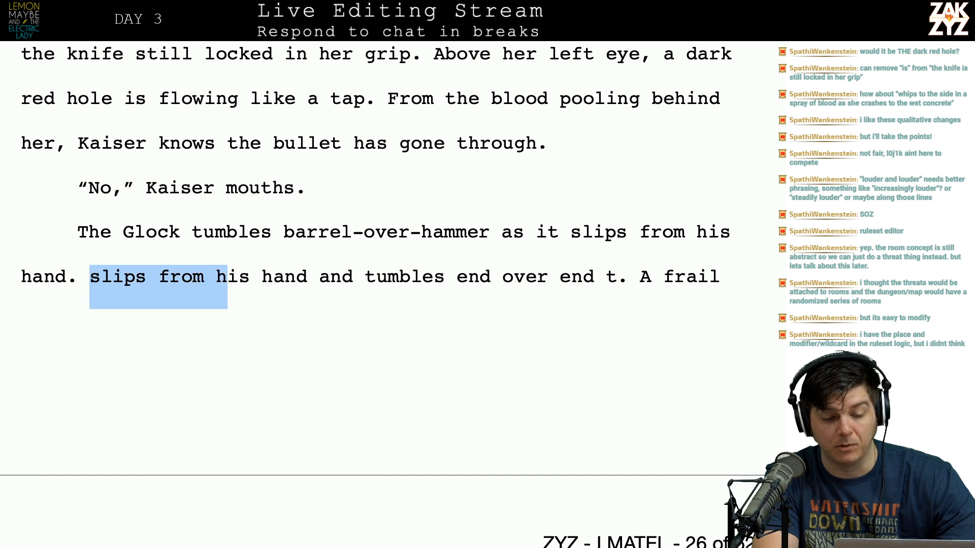
key("shift+Right")
key("shift+Right")
key("shift+Right")
key("shift+Right")
key("shift+Right")
key("shift+Right")
key("shift+Right")
key("shift+Right")
key("shift+Right")
key("shift+Right")
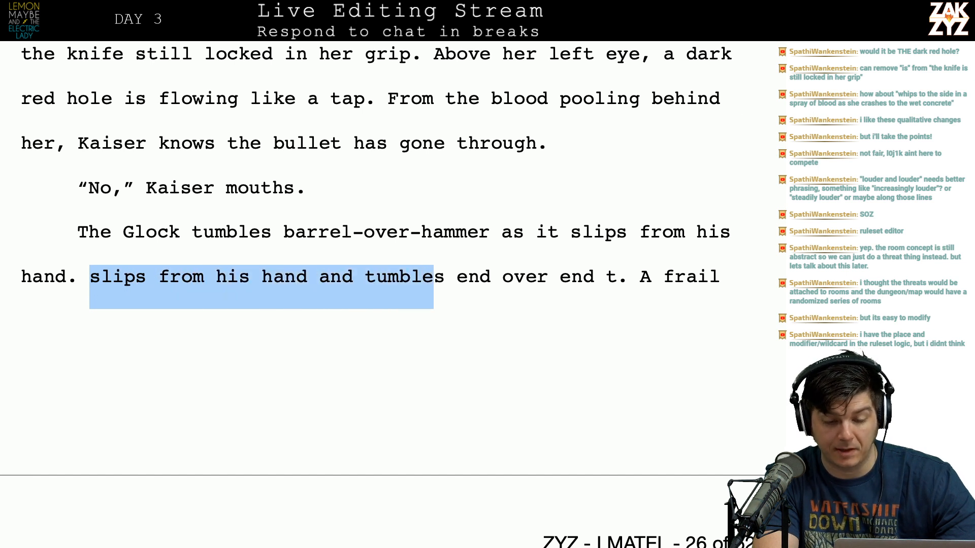
key("shift+Right")
key("shift+Right")
key("shift+Right")
key("shift+Right")
key("shift+Right")
key("shift+Right")
key("shift+Right")
key("shift+Right")
key("shift+Right")
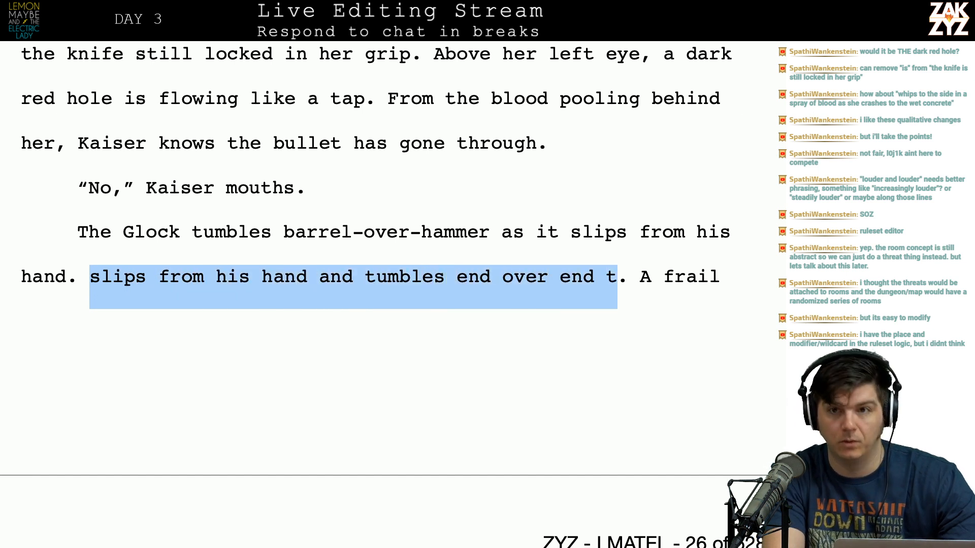
key("BackSpace")
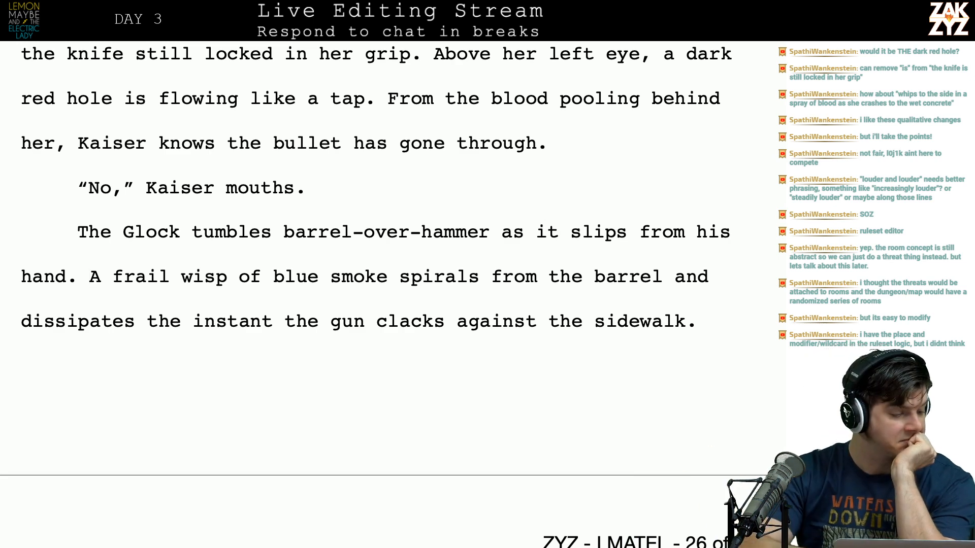
On page 26, extend "Kaiser slurs" with "in protest" and add the separate sentence "He bends to pick up his weapon.".
scroll(366, 297, "down", 7)
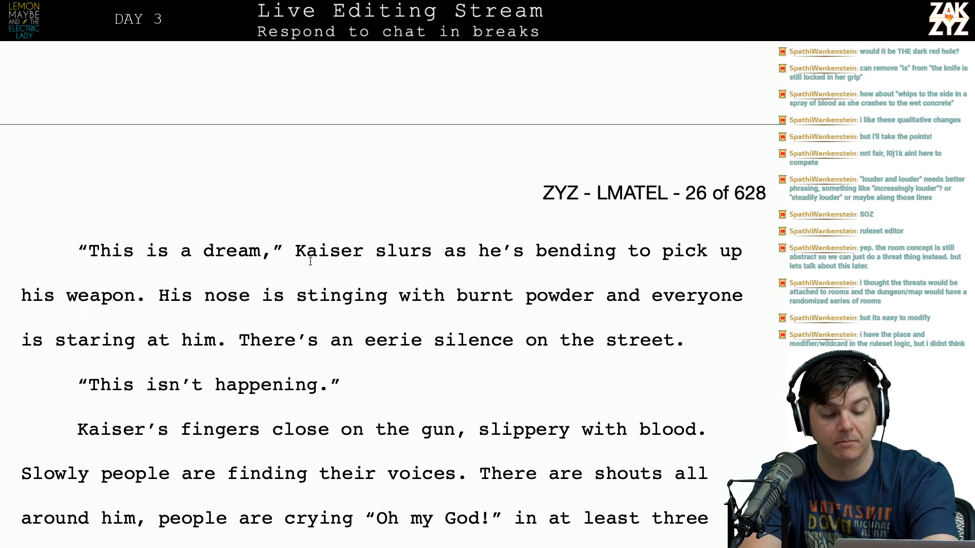
left_click(399, 242)
key("Left")
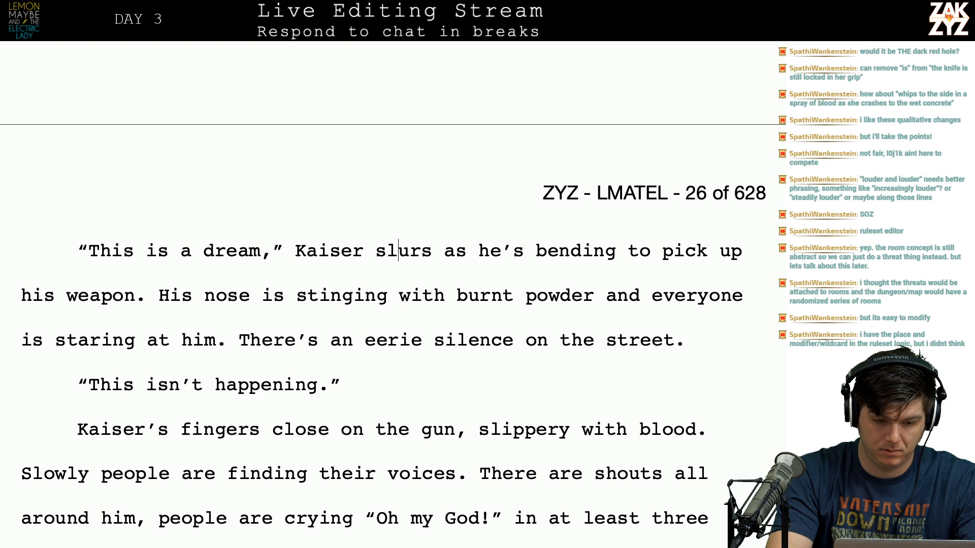
key("Right")
type("in protest")
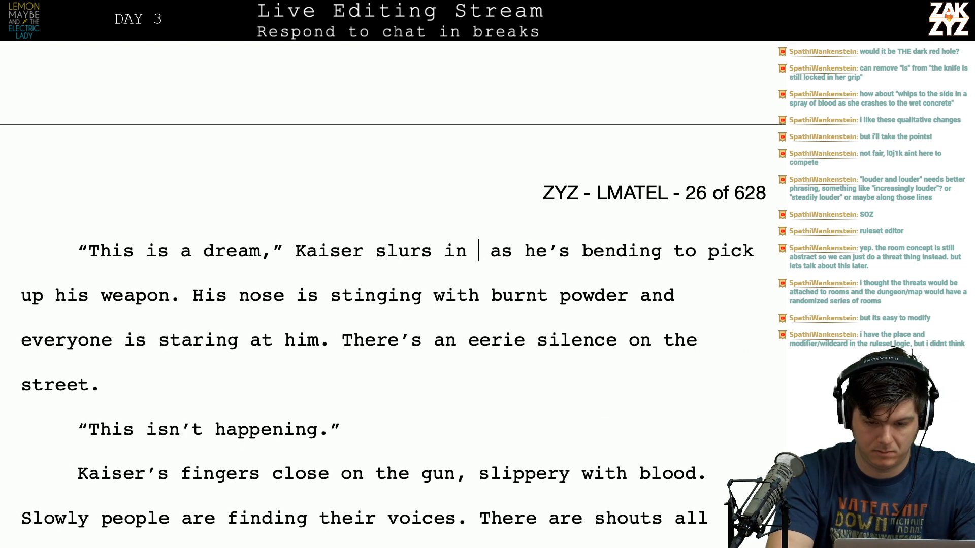
type(". He be as he’s bendin")
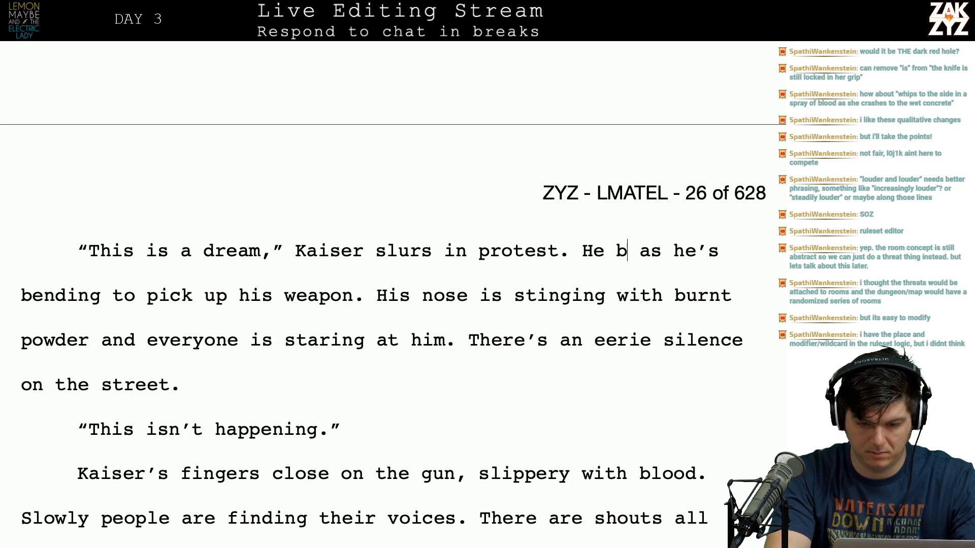
key("BackSpace")
key("BackSpace")
type("nds to pick up")
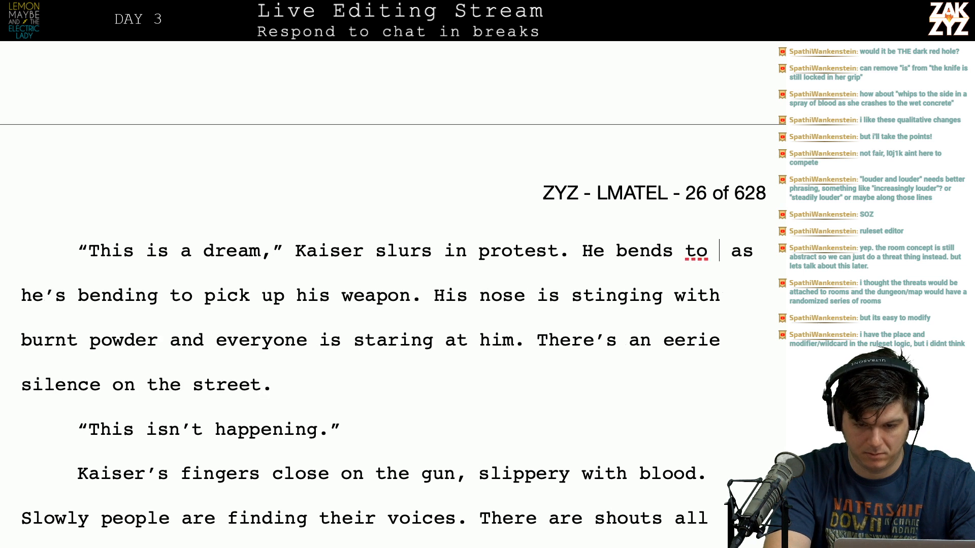
type(" his weapon. His nose is")
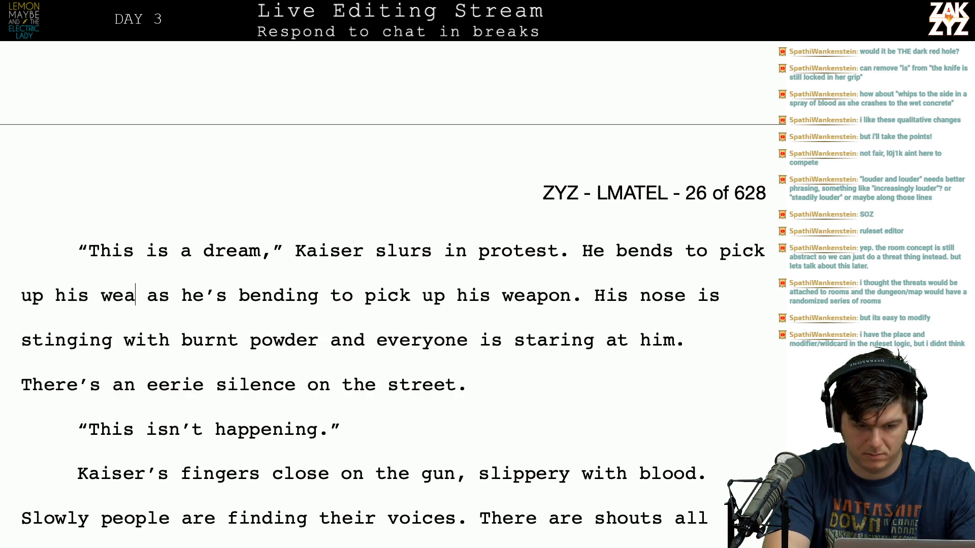
Delete the leftover wording "as he's bending to pick up his weapon." before the sentence about Kaiser's stinging nose.
key("shift+Right")
key("shift+Right")
key("shift+Right")
key("shift+Right")
key("shift+Right")
key("shift+Right")
key("shift+Right")
key("shift+Right")
key("shift+Right")
key("shift+Right")
key("shift+Right")
key("shift+Right")
key("shift+Right")
key("shift+Right")
key("shift+Right")
key("shift+Right")
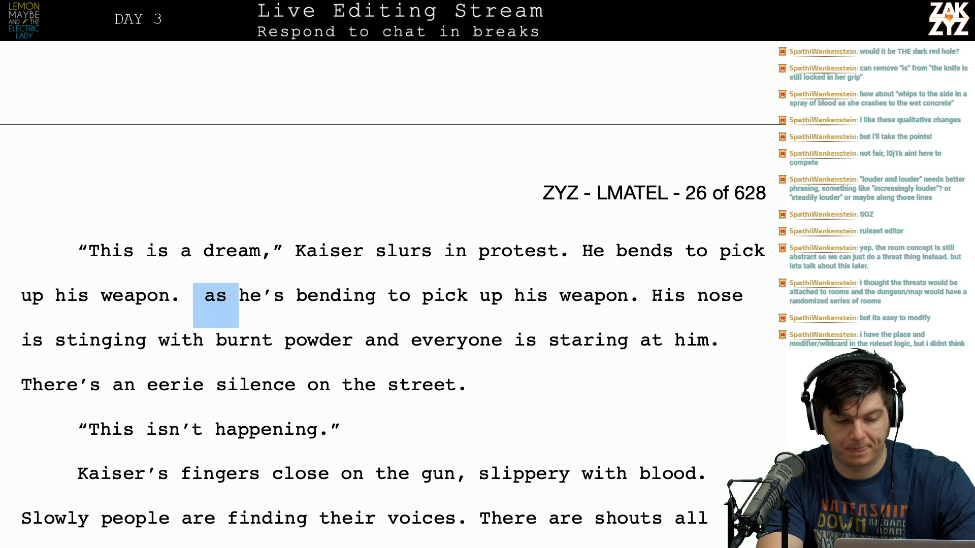
key("shift+Right")
key("shift+Right")
key("shift+Right")
key("shift+Right")
key("shift+Right")
key("shift+Right")
key("shift+Right")
key("shift+Right")
key("shift+Right")
key("shift+Right")
key("shift+Right")
key("shift+Right")
key("shift+Right")
key("shift+Right")
key("shift+Right")
key("shift+Right")
key("shift+Right")
key("shift+Right")
key("shift+Right")
key("shift+Right")
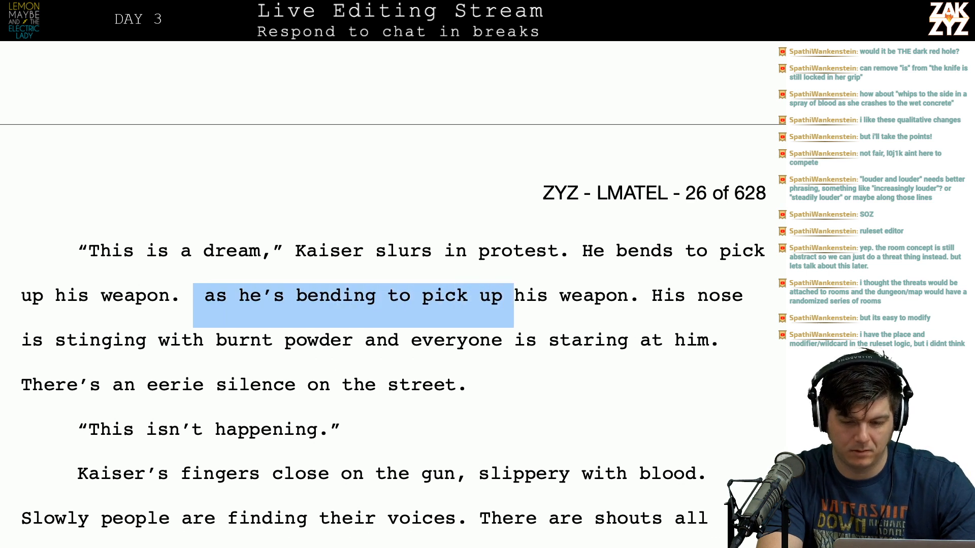
key("shift+Right")
key("BackSpace")
Try slurring the start of Kaiser's line on page 26 as "Thish ish a dream.".
key("Up")
key("Left")
key("Left")
type("h")
key("Right")
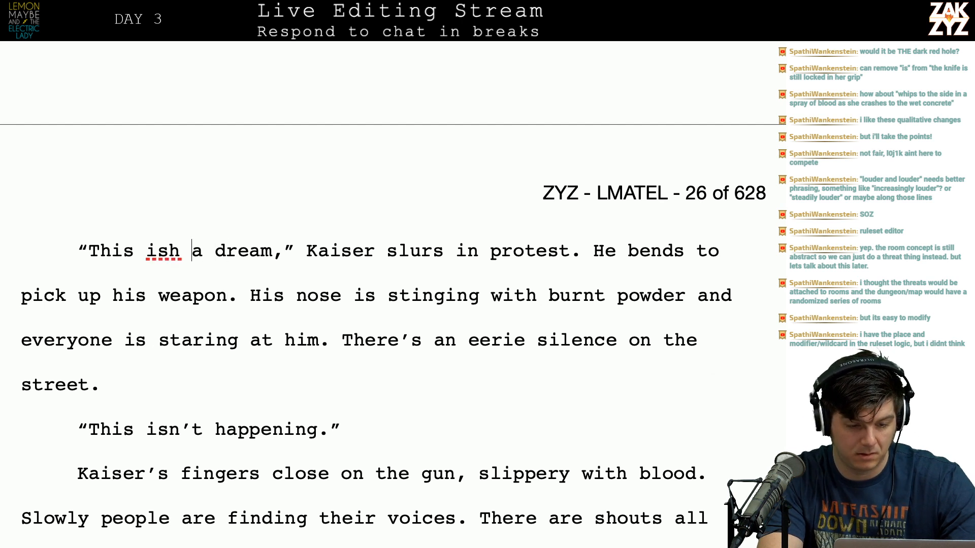
type("h")
key("Right")
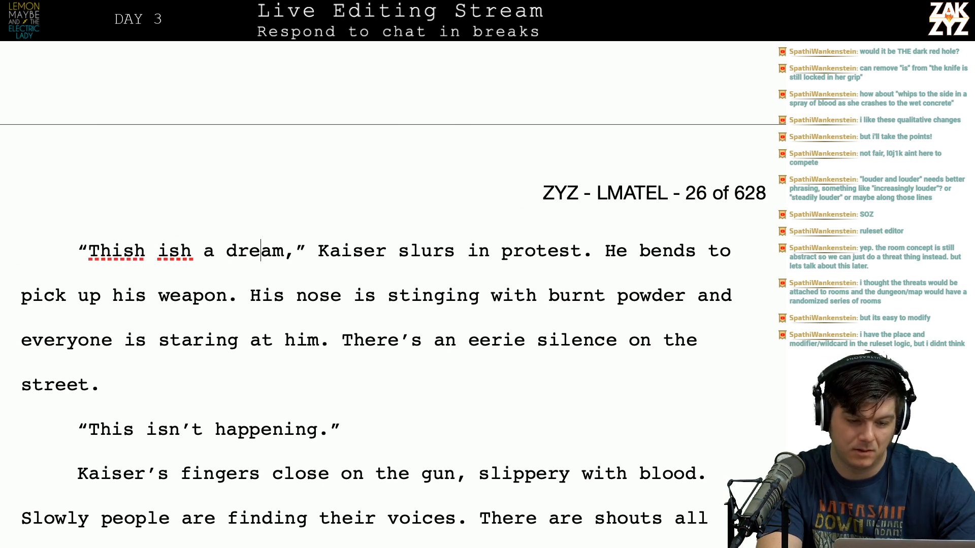
Remove the added "h" from both slurred words so the line reads "This is a dream.".
key("Home")
key("Left")
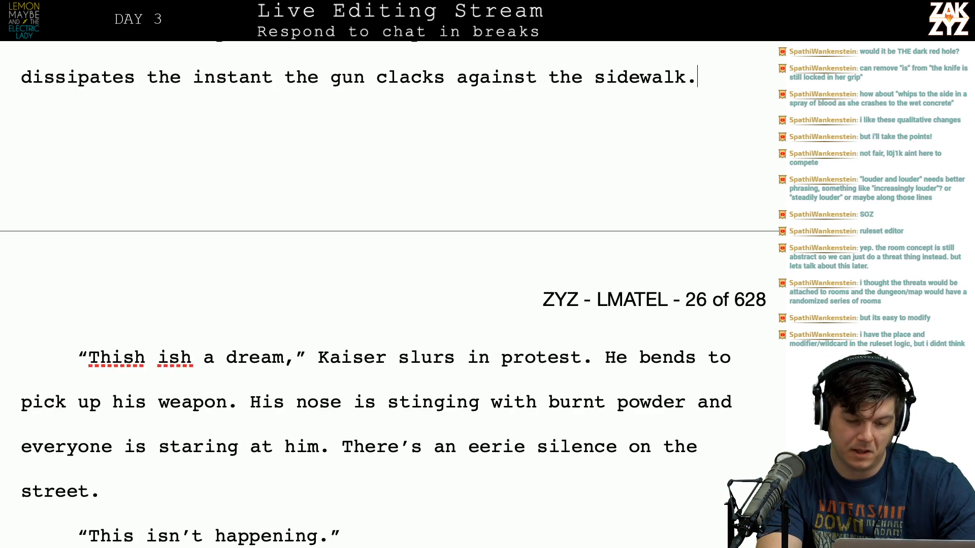
key("Right")
key("Right")
key("Right")
key("Right")
key("Right")
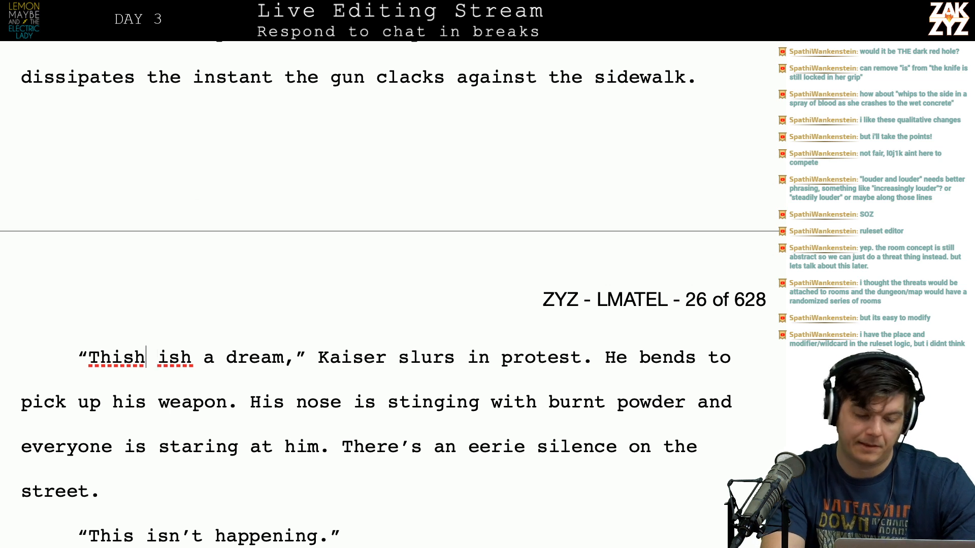
key("BackSpace")
key("BackSpace")
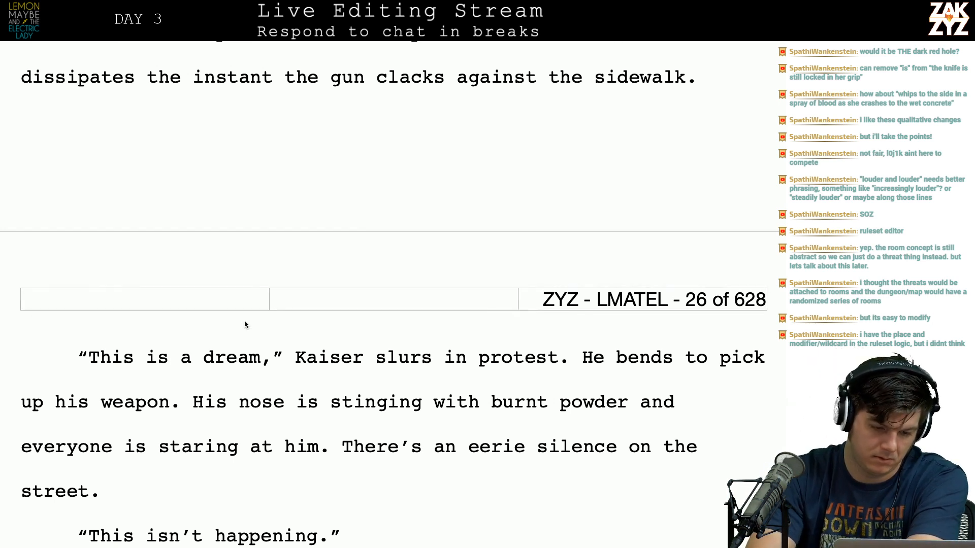
Respell only the first word of Kaiser's dream line as "Thish" to suggest the slur.
key("Left")
key("Left")
key("Left")
type("h")
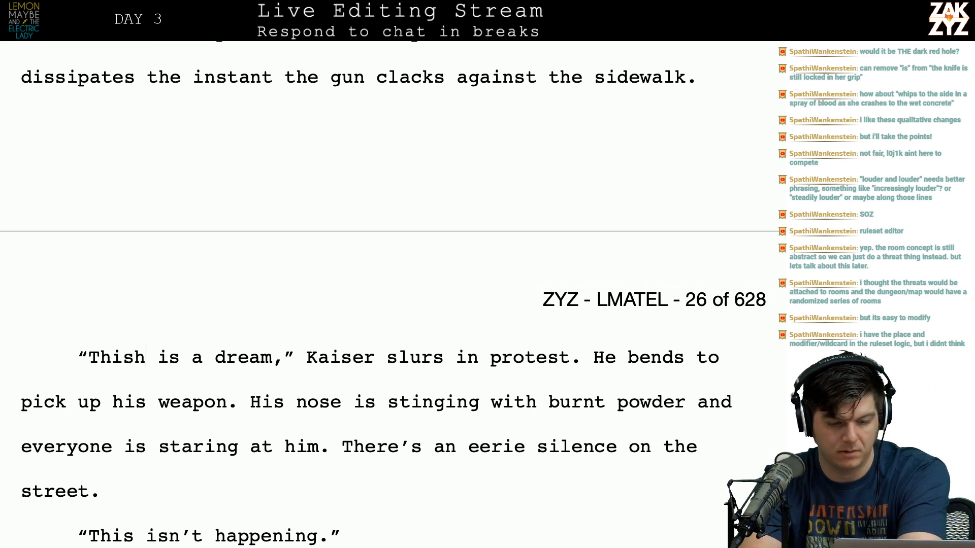
left_click(157, 358)
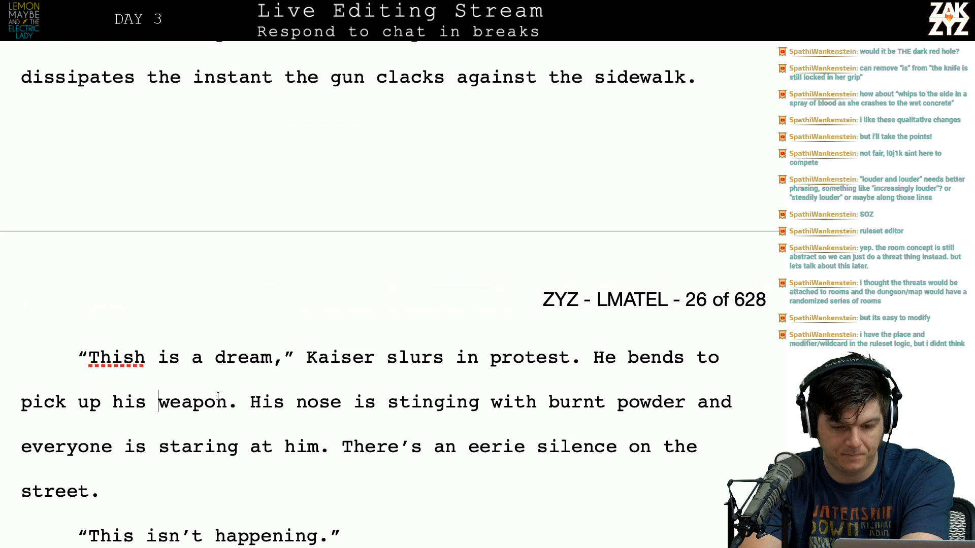
Try continuing "Kaiser slurs in protest" with ", the adrenaline" and remove the word "adrenaline" again.
scroll(218, 396, "down", 3)
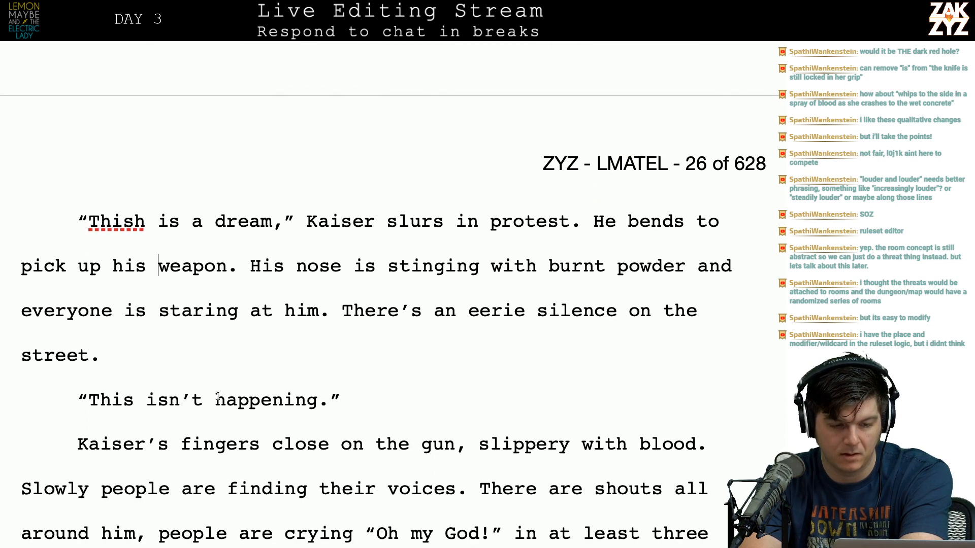
scroll(218, 396, "up", 5)
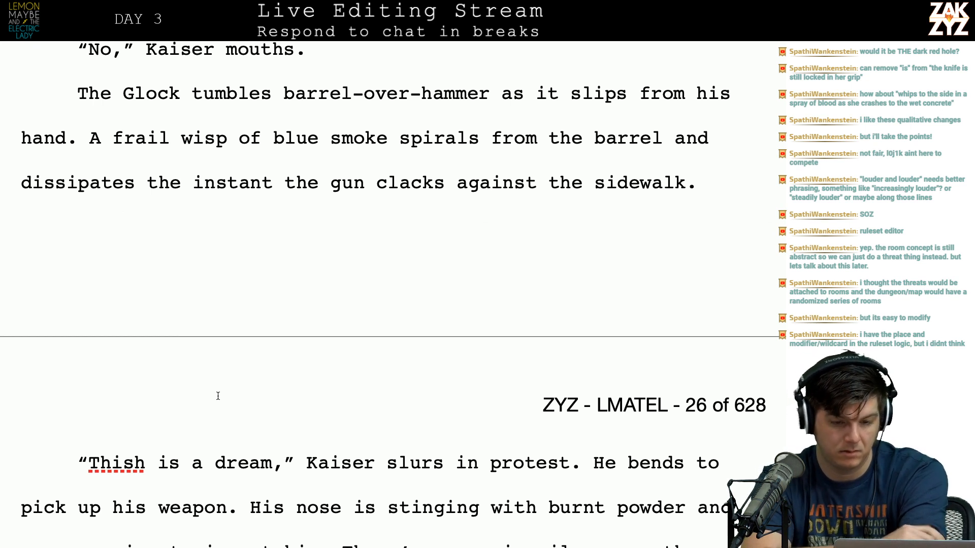
left_click(569, 462)
type(", the a")
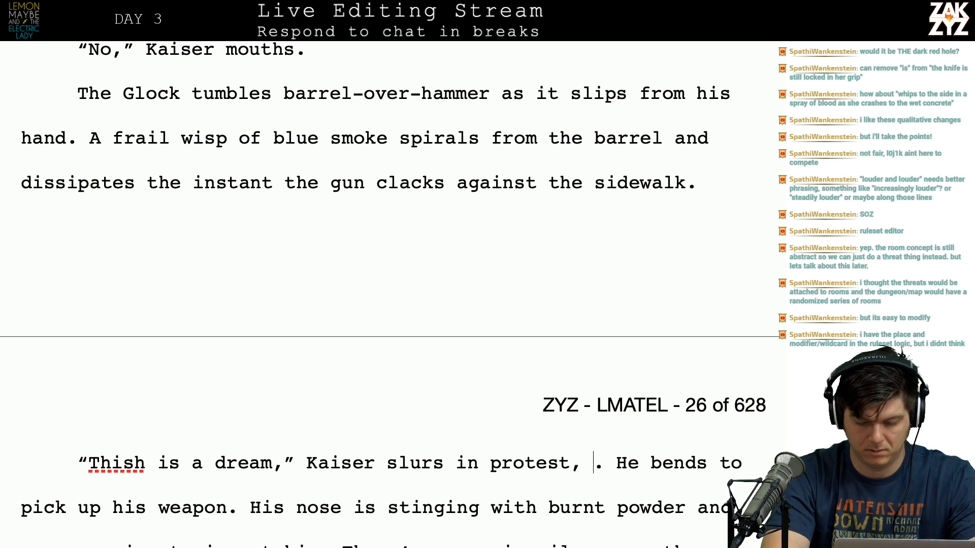
type("drenaline")
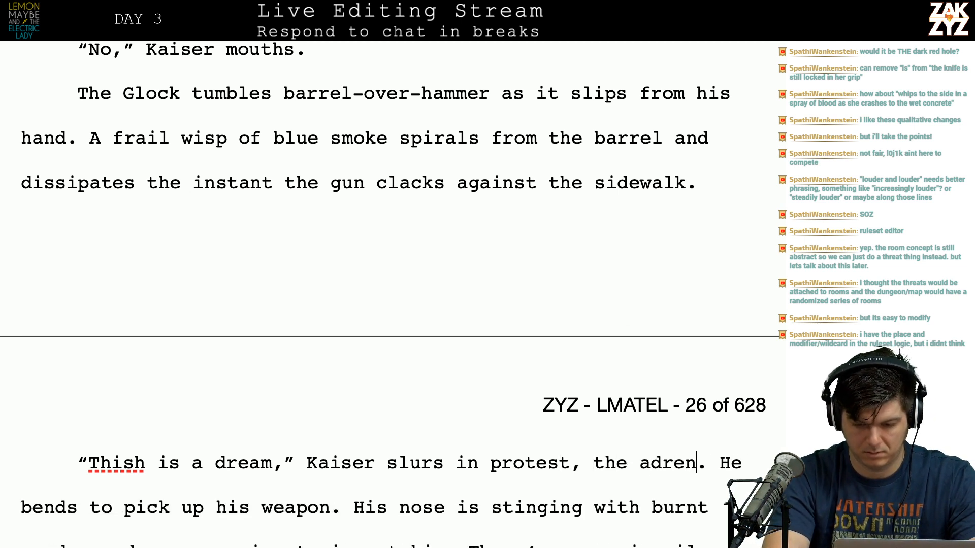
key("BackSpace")
key("BackSpace")
key("BackSpace")
key("BackSpace")
key("BackSpace")
key("BackSpace")
key("BackSpace")
key("BackSpace")
key("BackSpace")
key("BackSpace")
key("BackSpace")
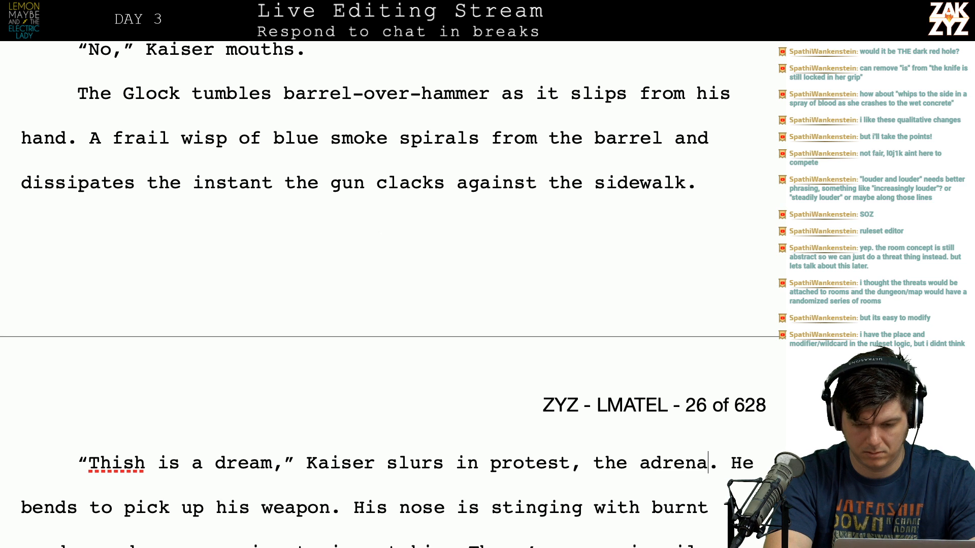
Try "the whisky in his veins soaring back" as the continuation after "protest," and delete "soaring back" again.
type("the ")
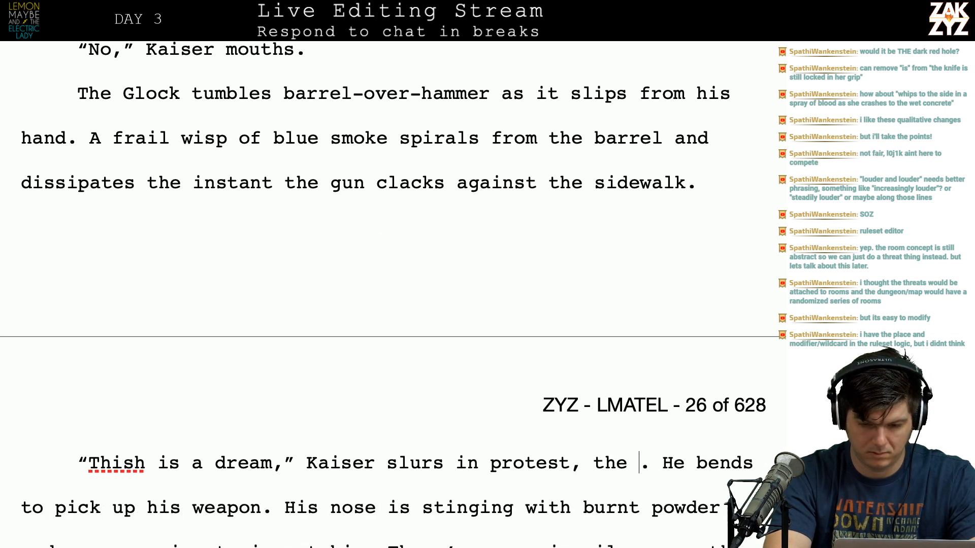
type("whisky")
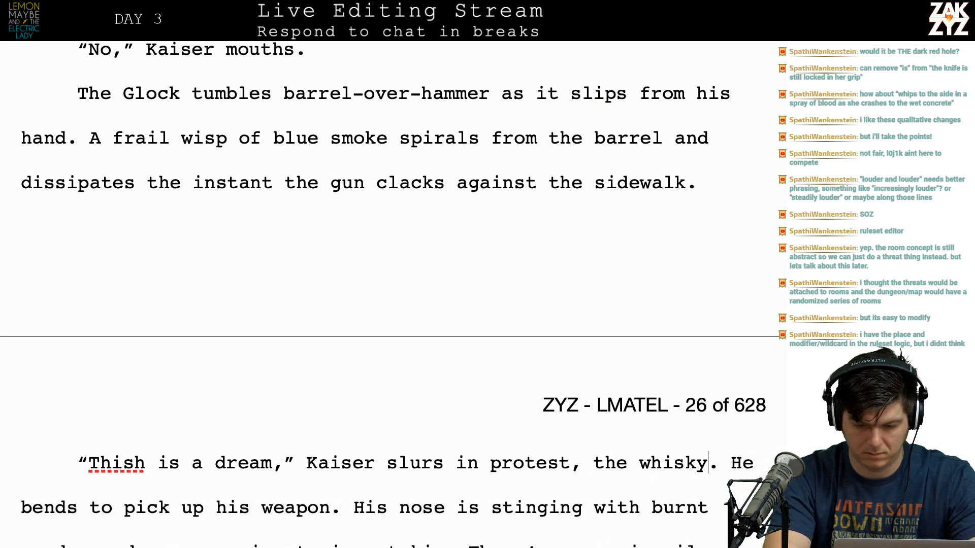
type(" in his veins s")
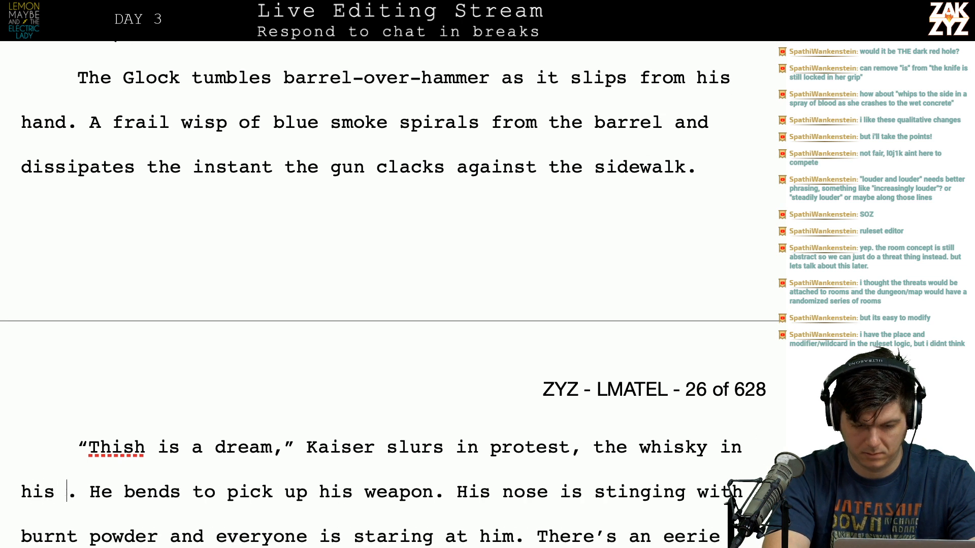
type("ora")
key("BackSpace")
key("BackSpace")
type("aring ")
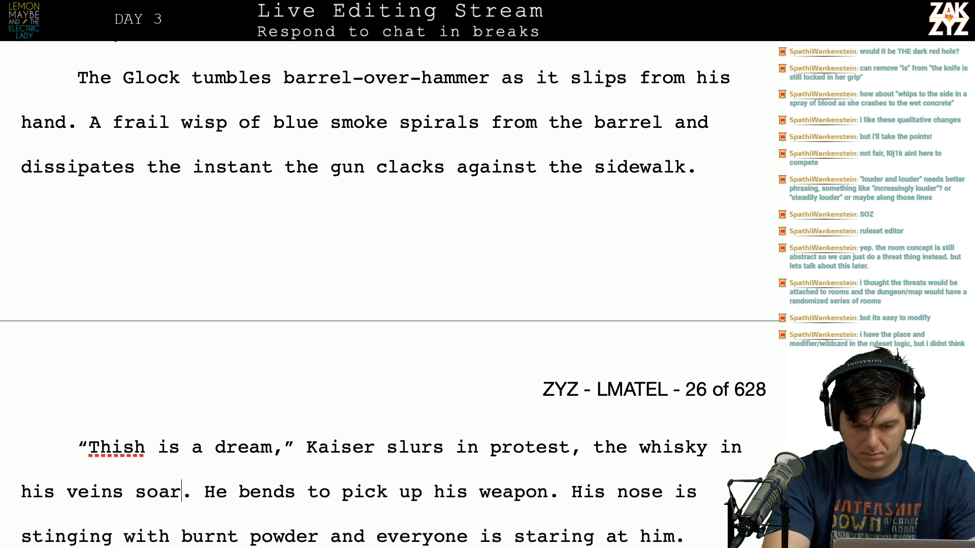
type("back")
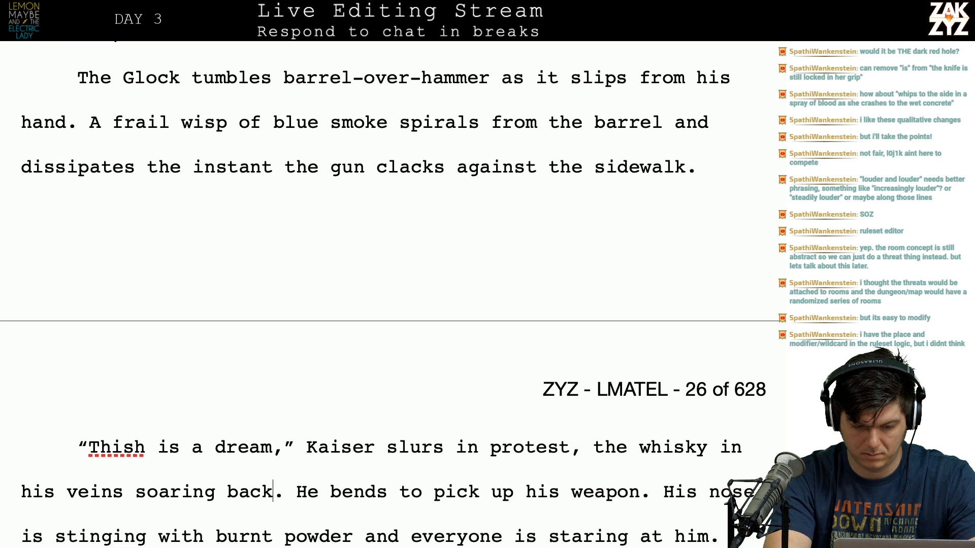
key("BackSpace")
key("BackSpace")
key("BackSpace")
key("BackSpace")
key("BackSpace")
key("BackSpace")
key("BackSpace")
key("BackSpace")
key("BackSpace")
key("BackSpace")
key("BackSpace")
key("BackSpace")
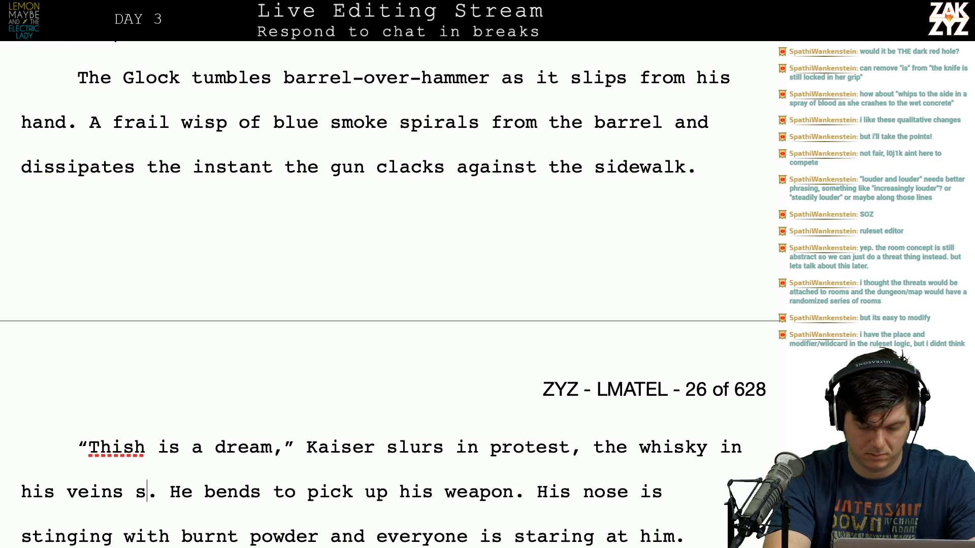
Continue the clause after "the whisky in his veins" with "crashing back over him as the adrenaline burns up.".
type("crashing")
type(" back over him as")
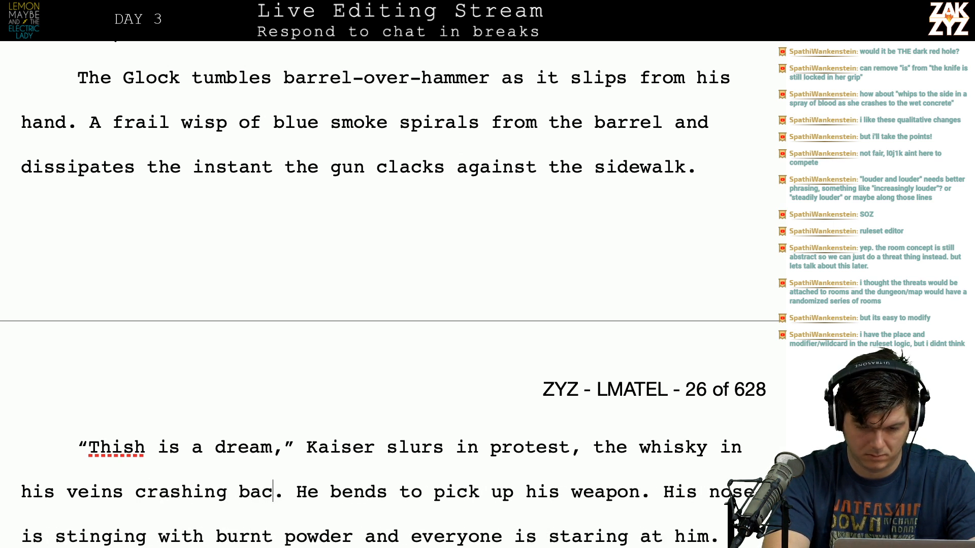
type(" the adre")
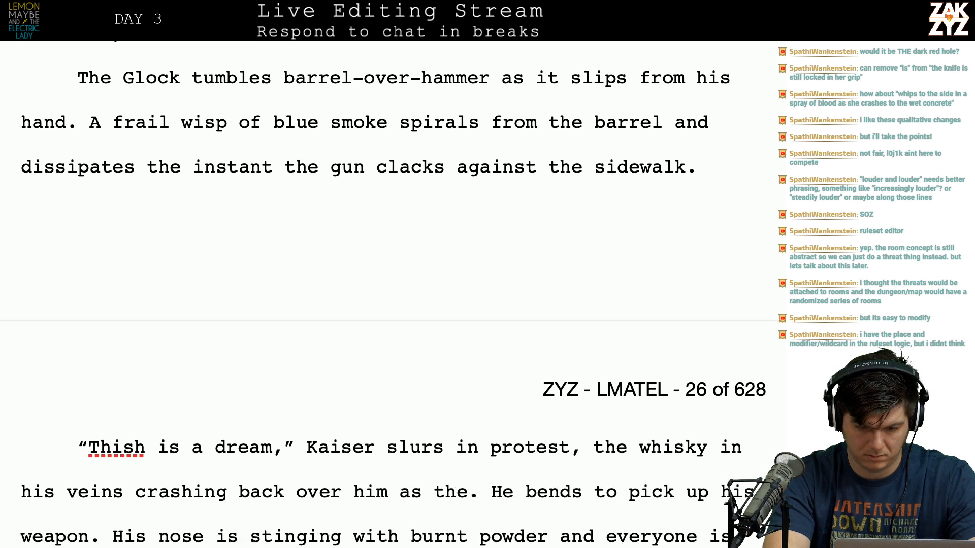
type("naline burns ")
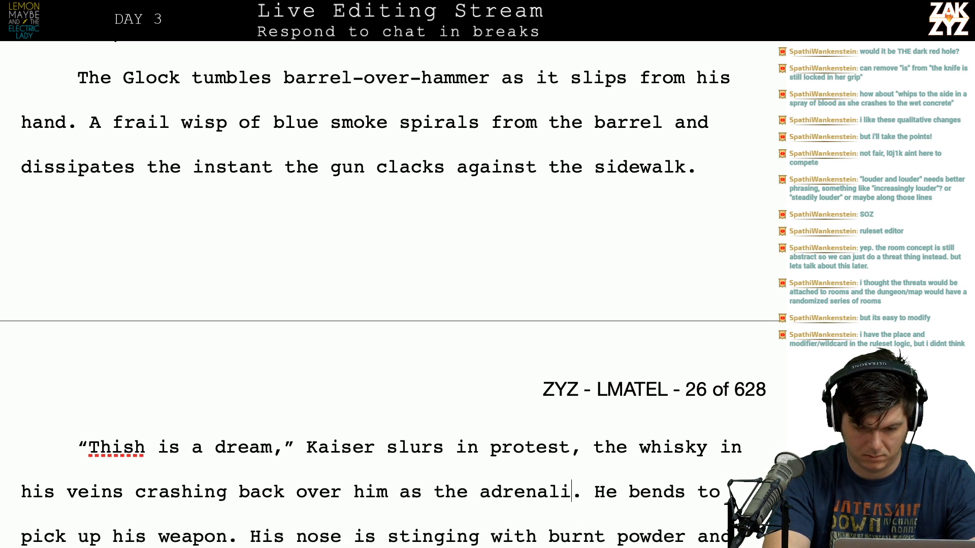
type("up")
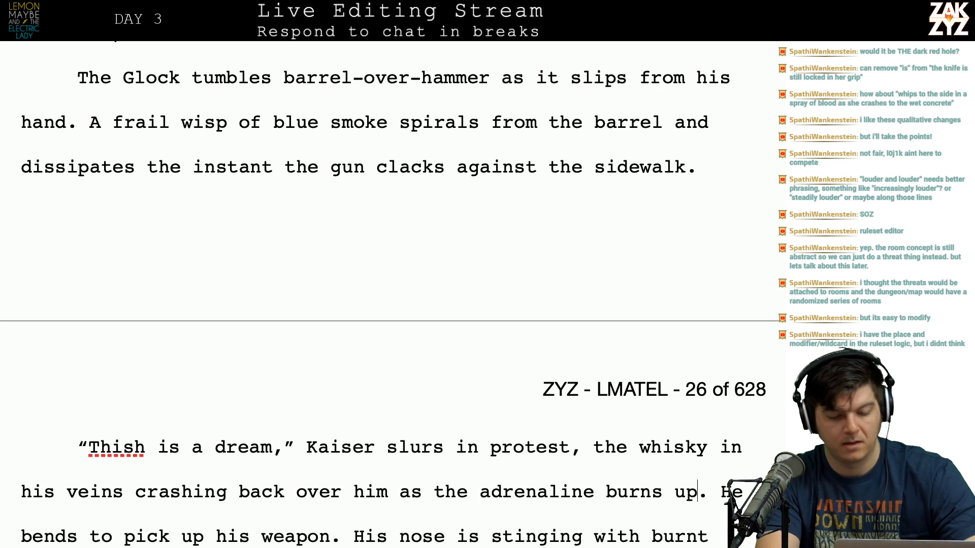
End the dialogue tag after "protest" with a period and start the sentence "The adrenaline's all burned up and the whiskey".
scroll(393, 294, "down", 5)
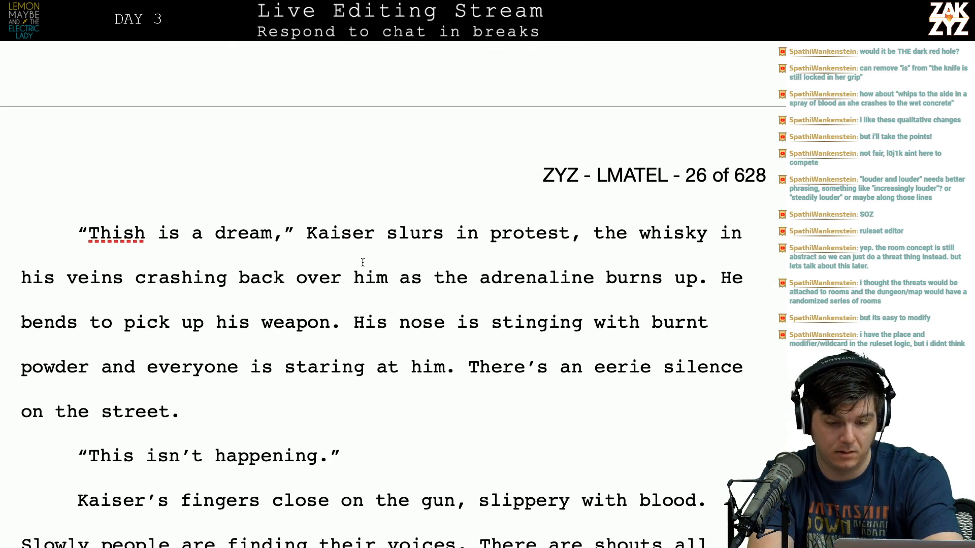
key("ctrl+Up")
left_click(580, 232)
key("BackSpace")
type(". The adr")
type("enaline's all b the whisky in his veins crashing back over")
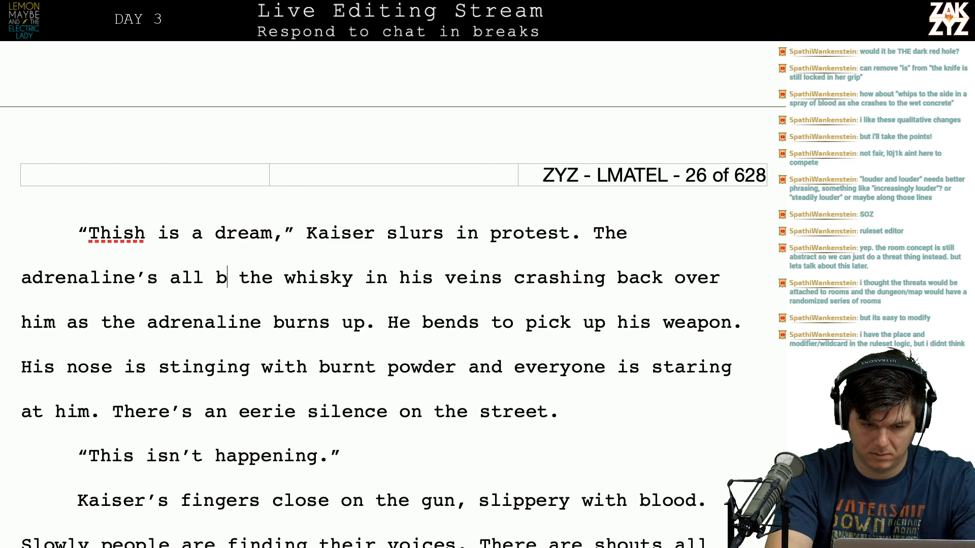
type("urned up and the whiskey is ")
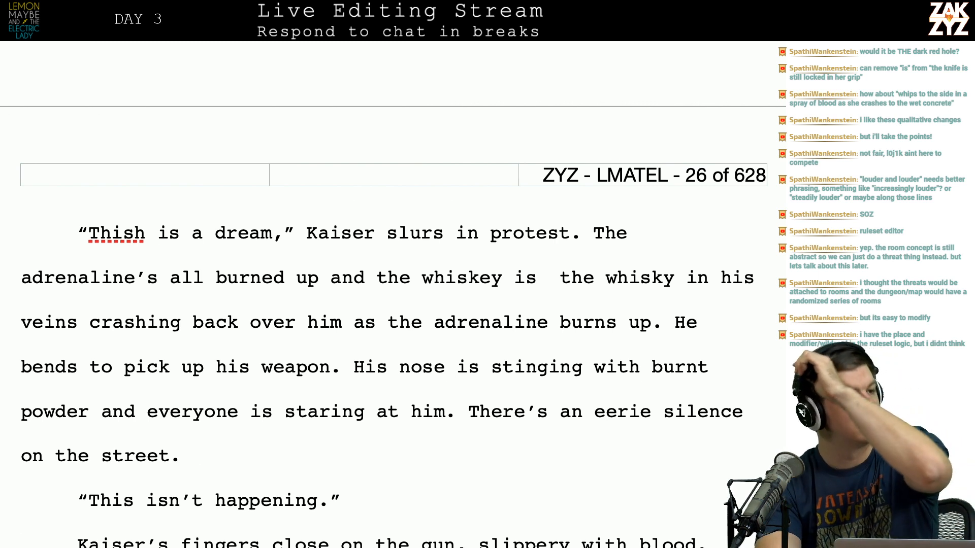
Complete the new whiskey sentence with "in his veins is rushing in to take its place.".
type("ru")
key("BackSpace")
key("BackSpace")
key("BackSpace")
key("BackSpace")
key("BackSpace")
type("in")
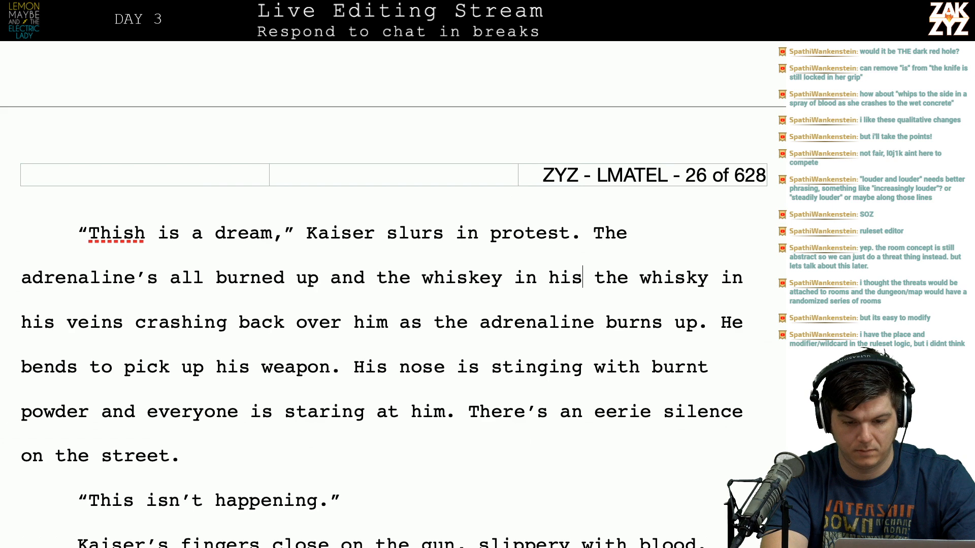
type(" his veins is rushing in to take ")
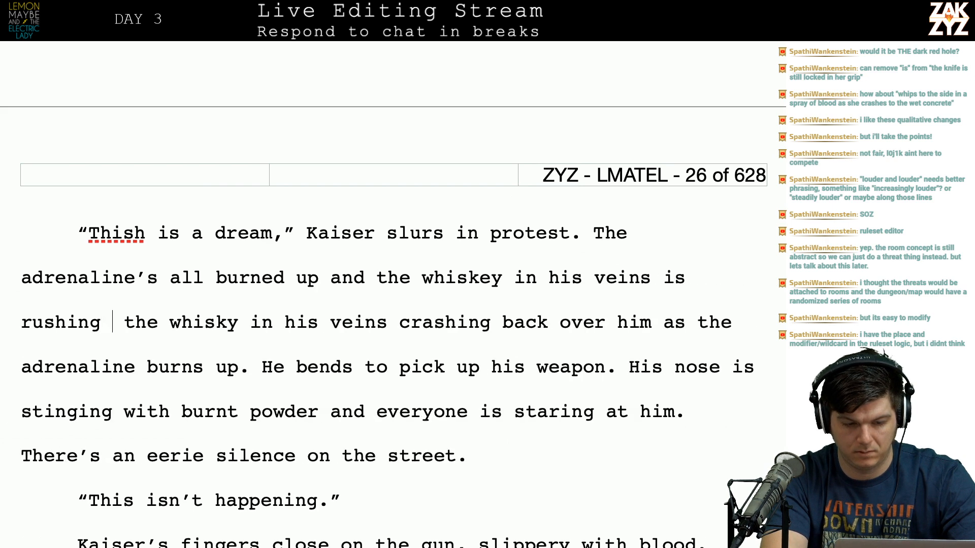
type("its place.")
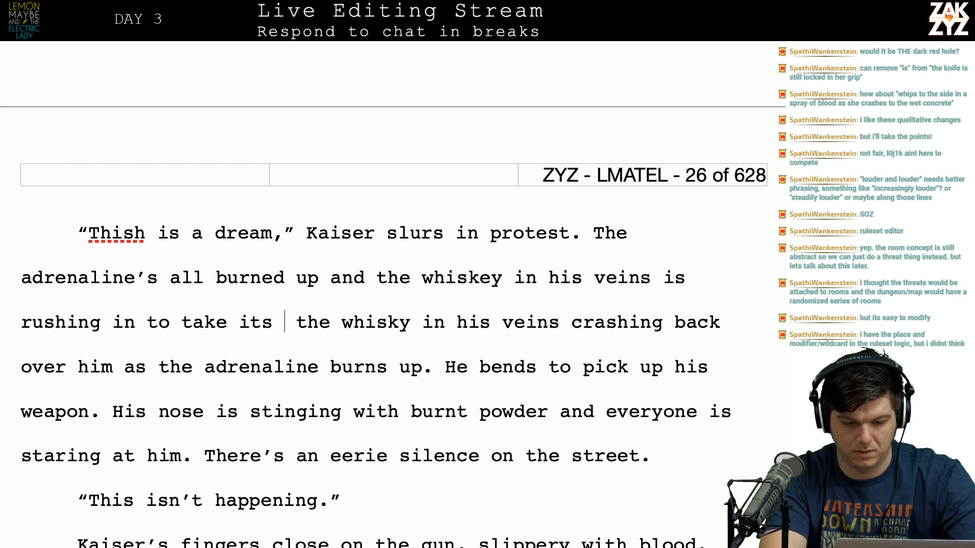
Delete the superseded wording "the whisky in his veins crashing back over him as the adrenaline burns up.".
key("shift+Down")
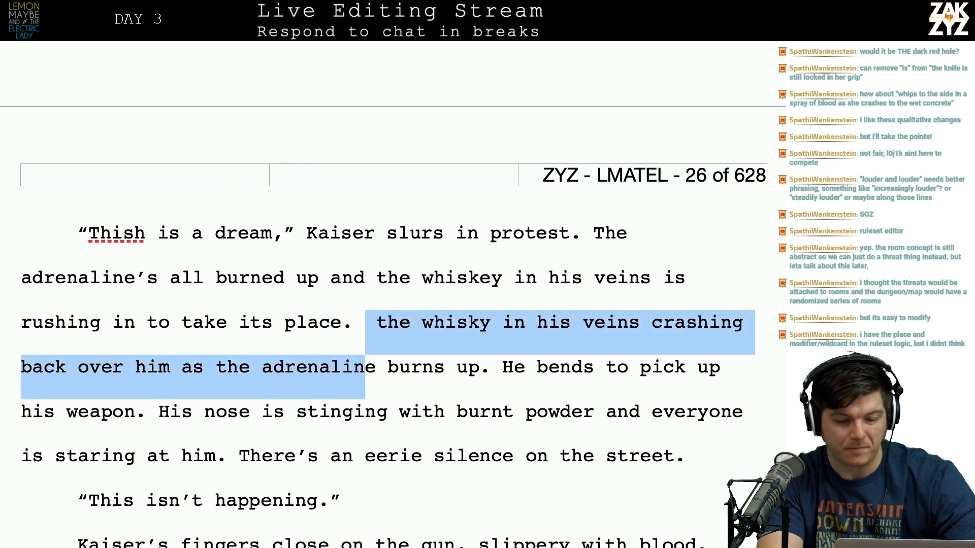
key("shift+Right")
key("shift+Right")
key("shift+Right")
key("shift+Right")
key("shift+Right")
key("shift+Right")
key("shift+Right")
key("shift+Right")
key("shift+Right")
key("shift+Right")
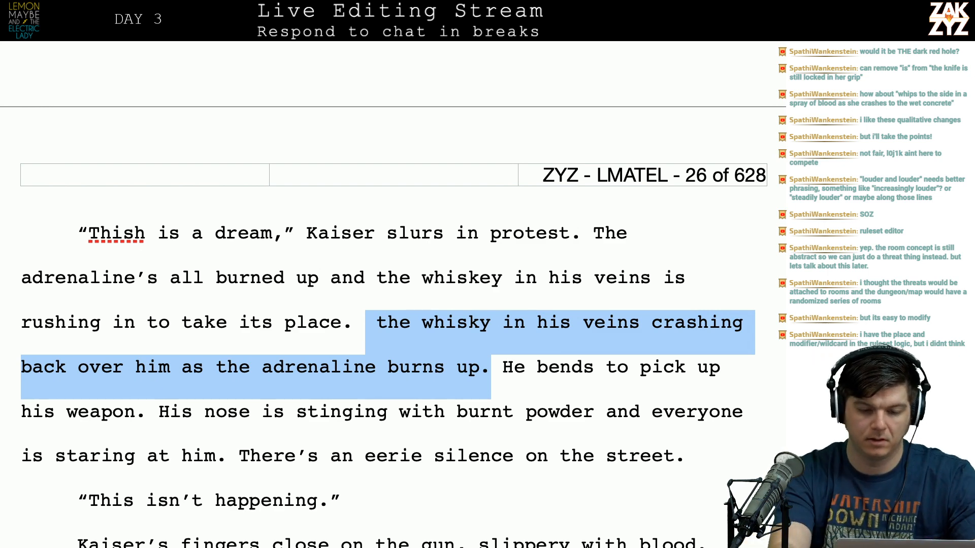
key("BackSpace")
Switch to Safari and search the web for how long adrenaline lasts.
key("super+Tab")
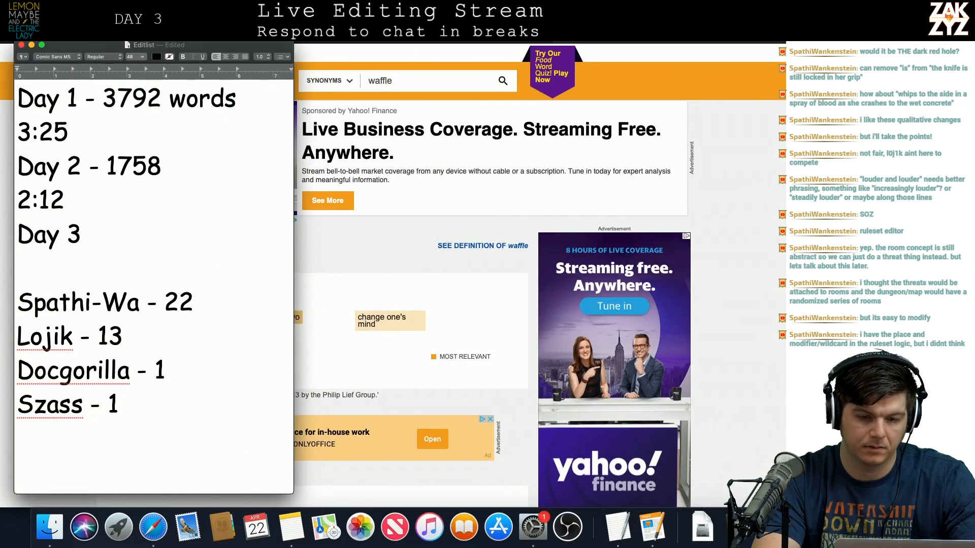
key("super+bracketleft")
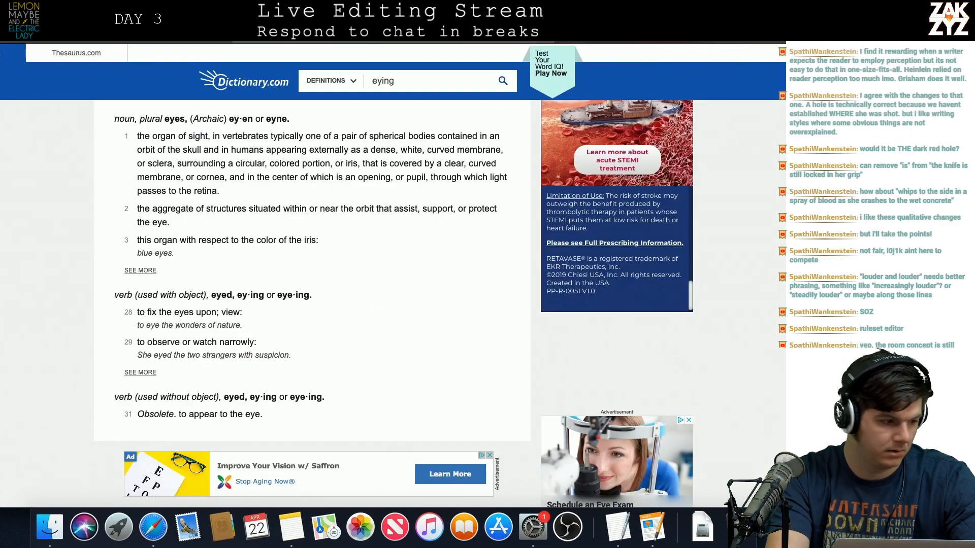
key("super+l")
type("how long ddo")
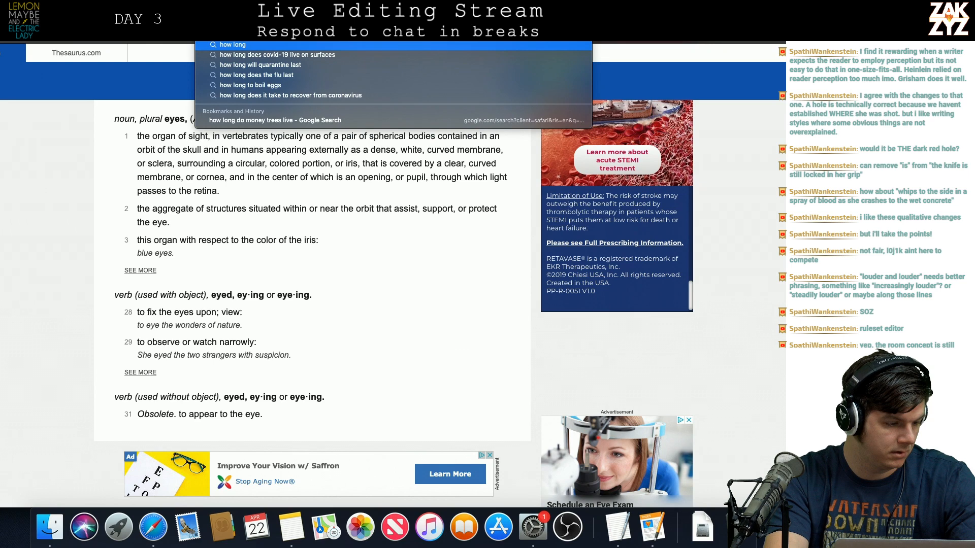
type("es adrenaline")
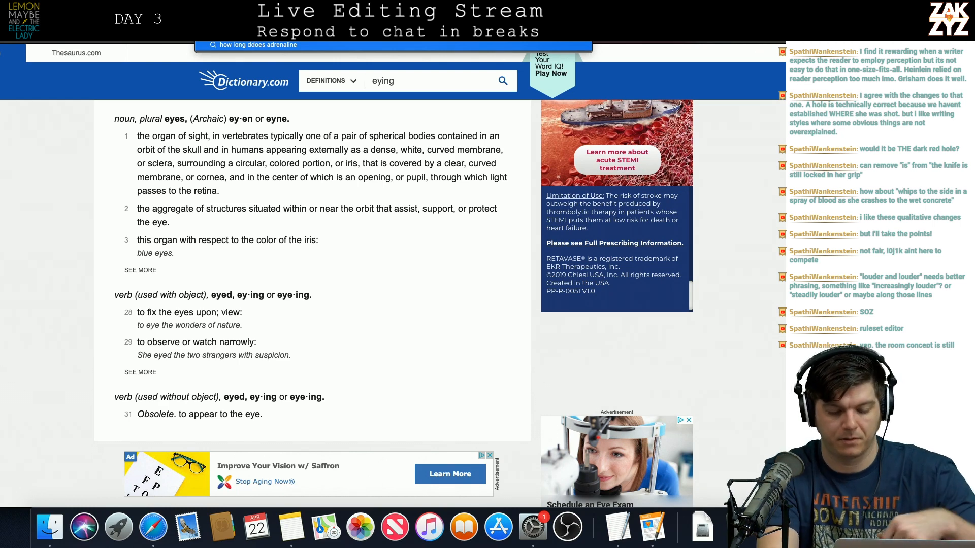
type("last")
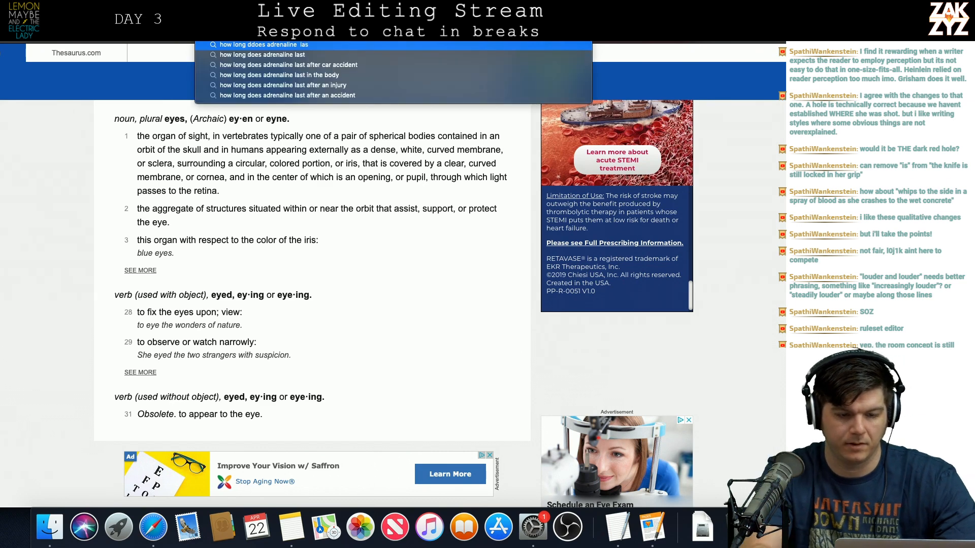
key("Return")
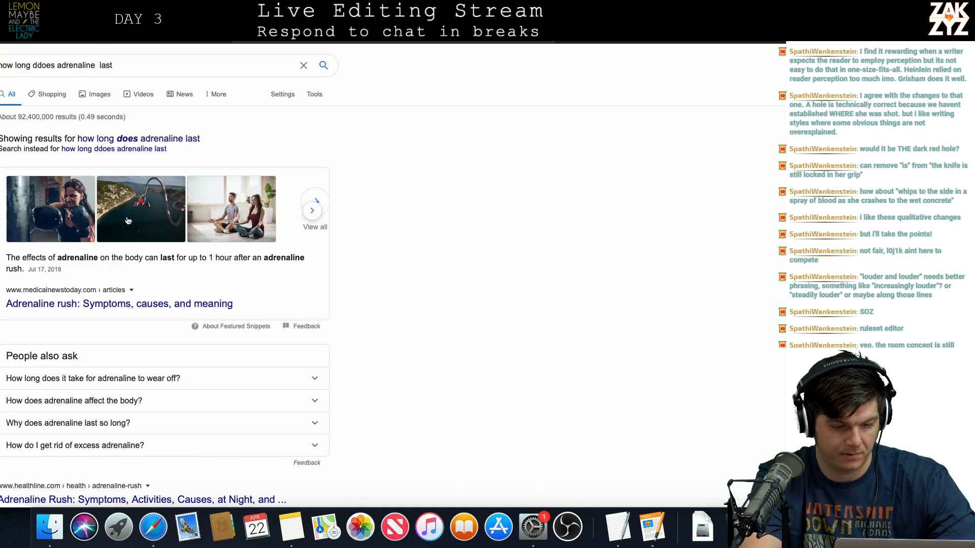
Read the answer to "How long does it take for adrenaline to wear off?" and look through the other search results.
left_click(151, 376)
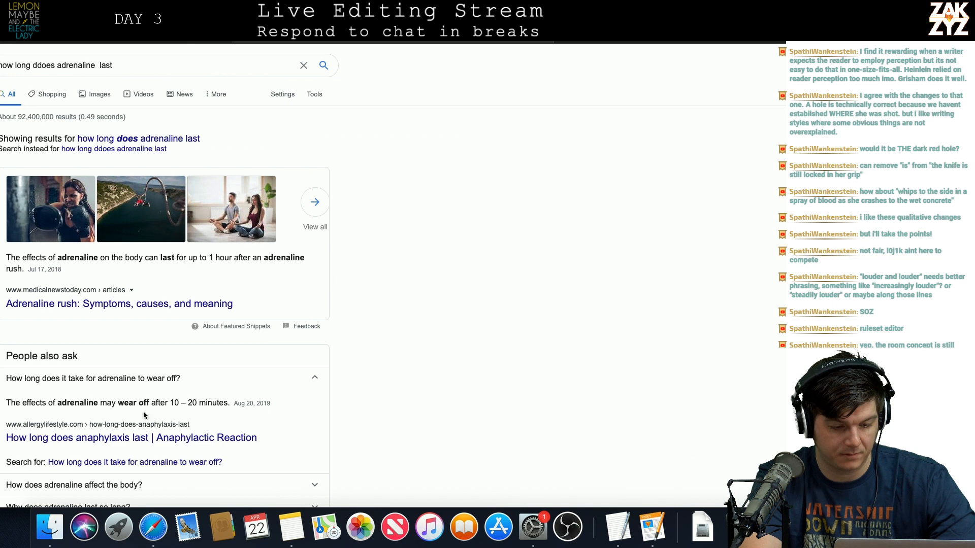
scroll(131, 441, "down", 5)
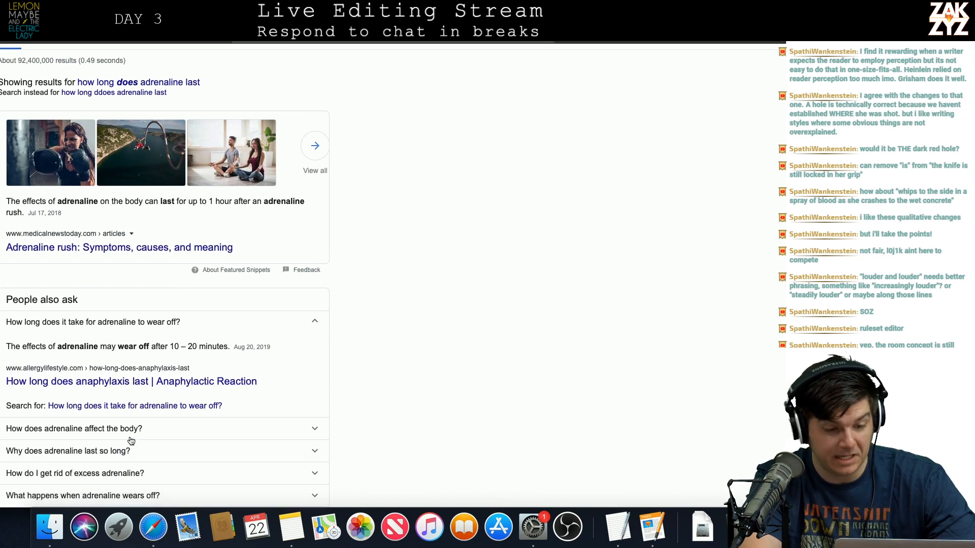
scroll(131, 441, "down", 1)
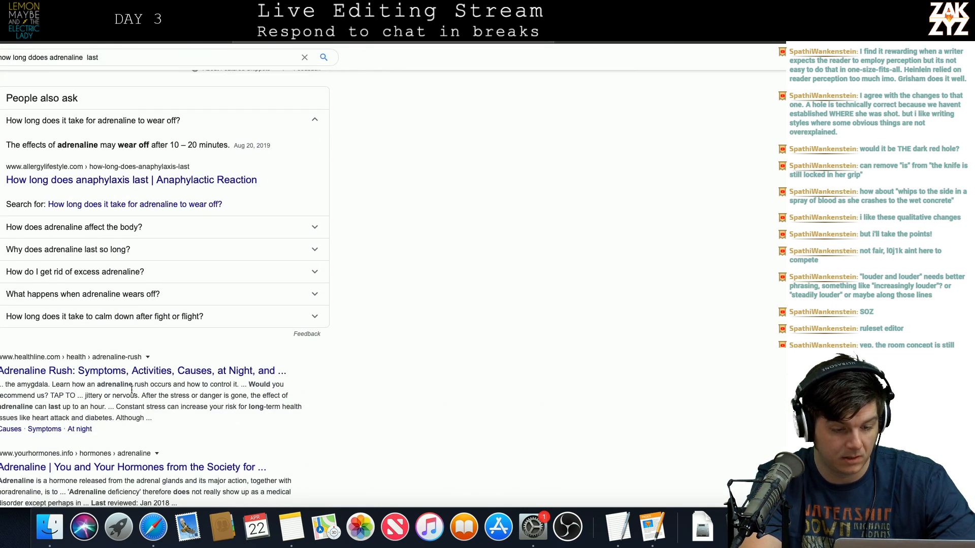
scroll(158, 377, "down", 5)
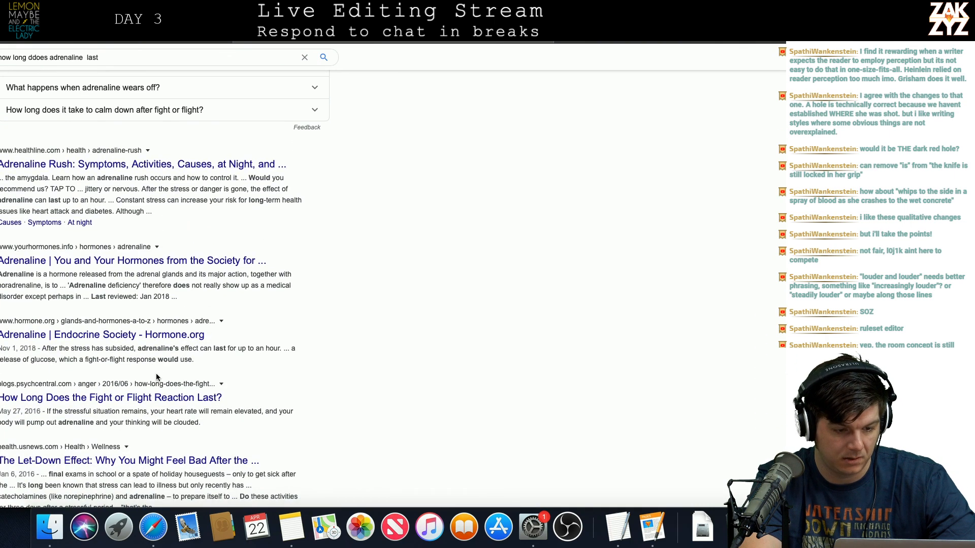
Open the PsychCentral article "How Long Does the Fight or Flight Reaction Last?" and read through it.
left_click(176, 391)
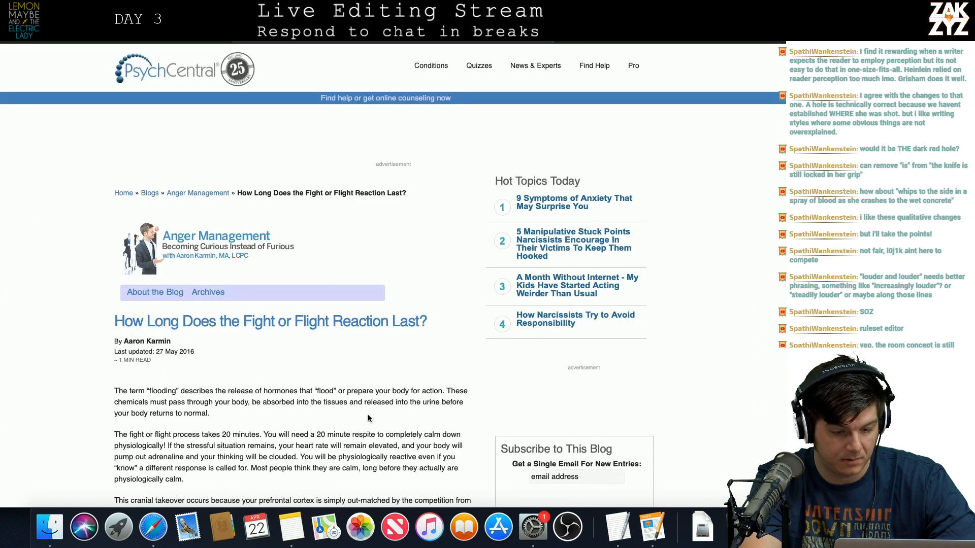
scroll(368, 414, "down", 2)
scroll(368, 415, "down", 1)
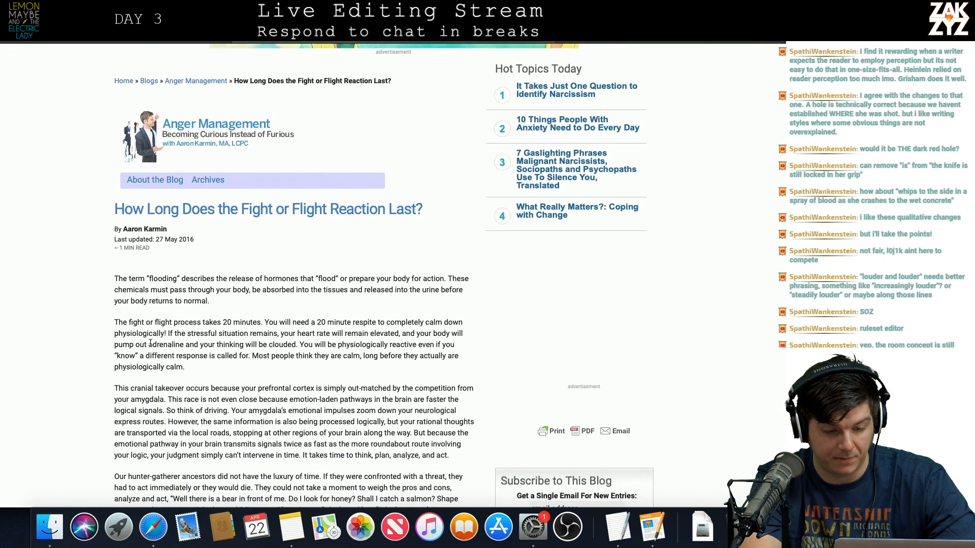
scroll(252, 380, "down", 4)
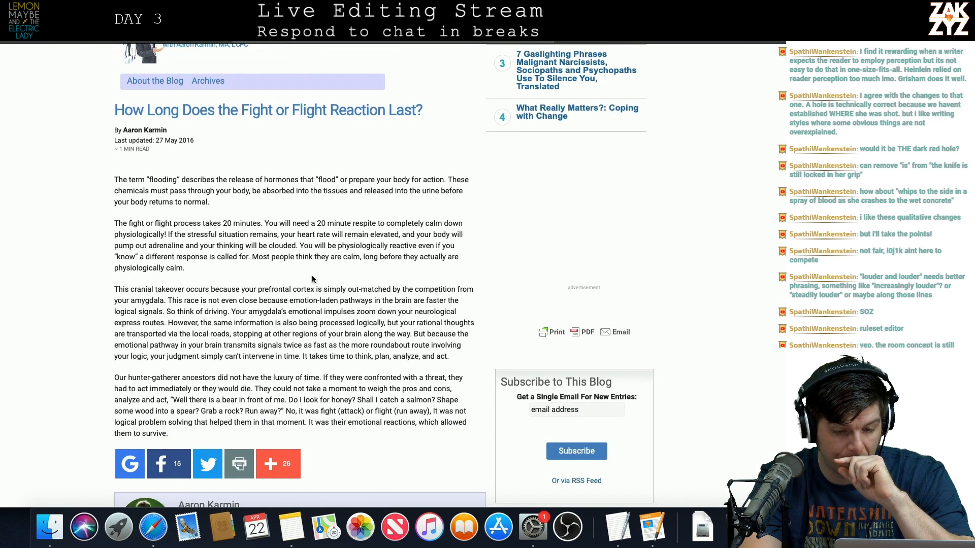
scroll(312, 280, "down", 10)
scroll(312, 279, "up", 18)
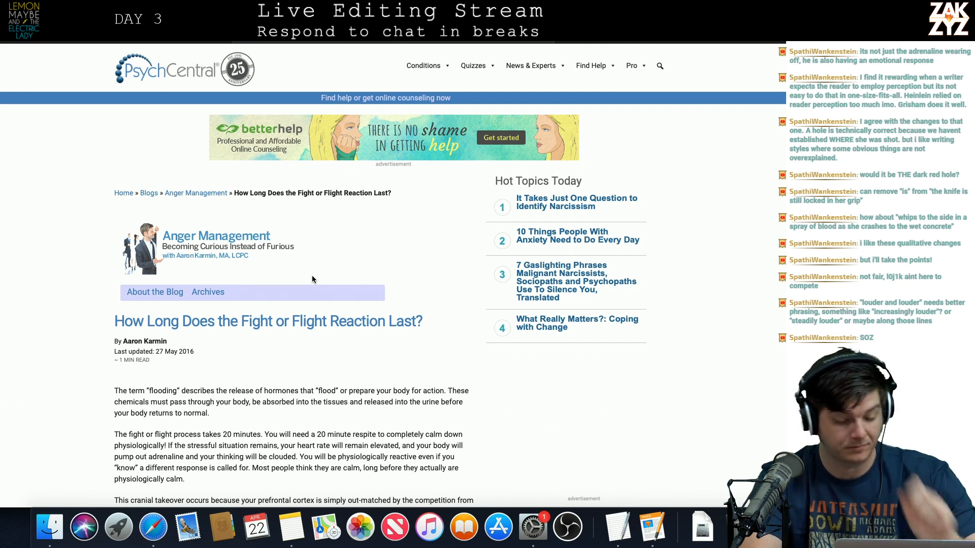
Switch back to the manuscript in Pages and replace "burned up" with "spent" after "The adrenaline's all".
key("super+Tab")
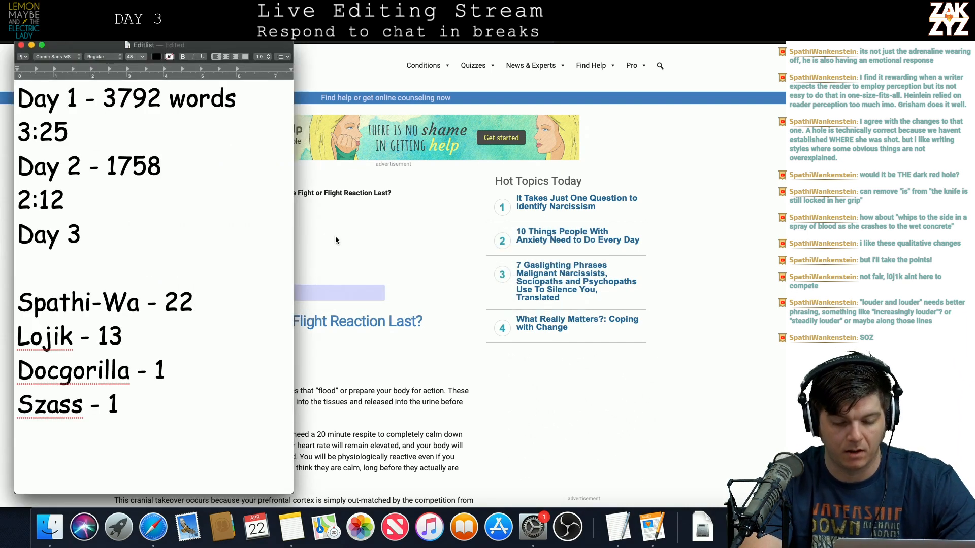
left_click(662, 517)
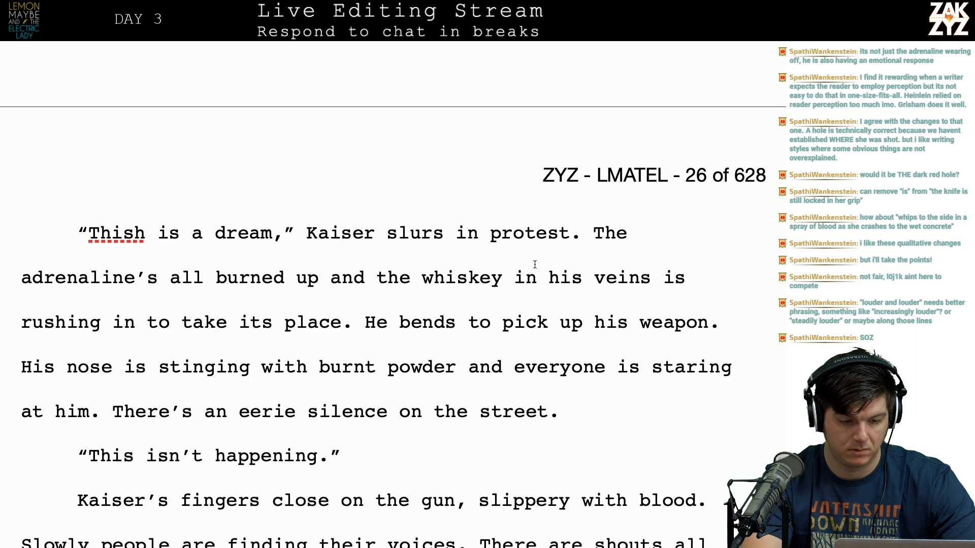
scroll(698, 276, "down", 1)
scroll(699, 277, "down", 2)
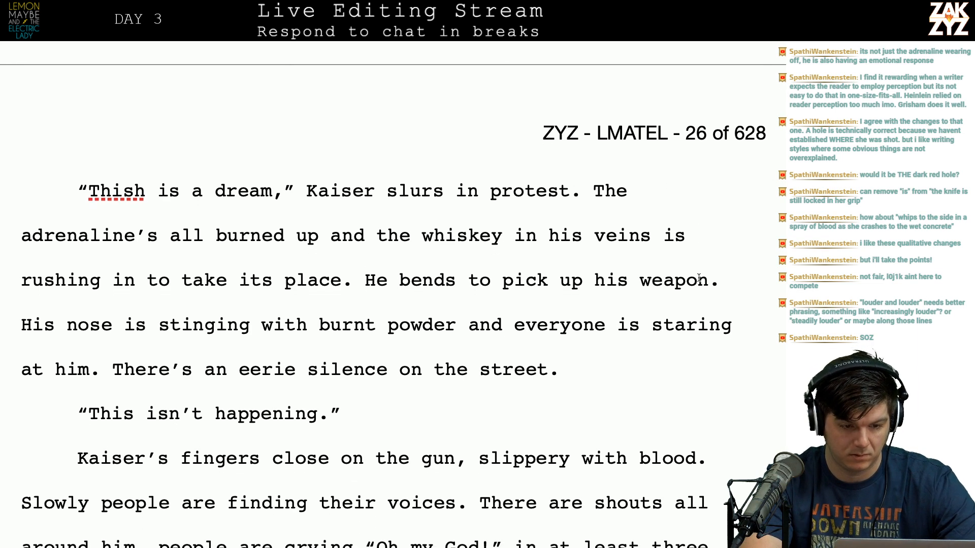
left_click(171, 222)
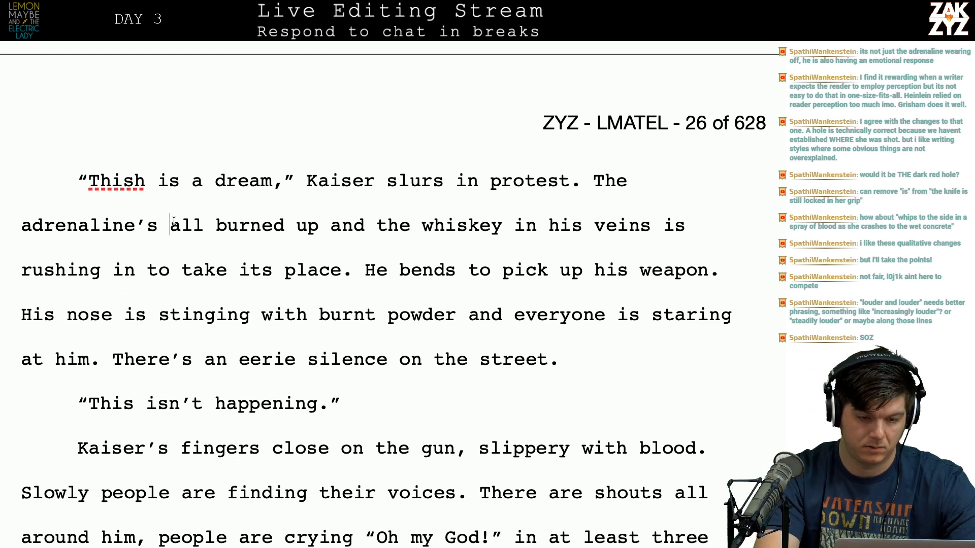
key("Right")
key("Right")
key("Right")
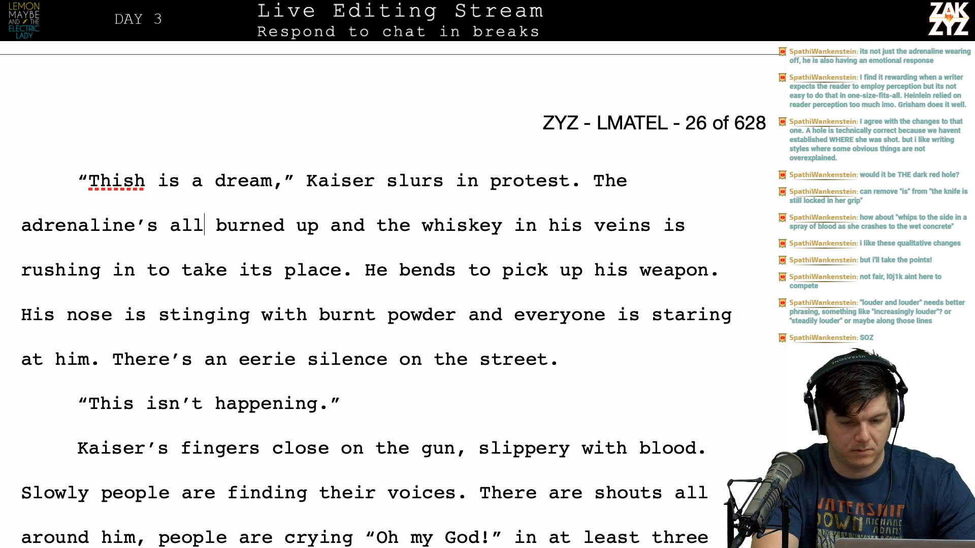
type("spent")
key("shift+Right")
key("shift+Right")
key("shift+Right")
key("shift+Right")
key("shift+Right")
key("shift+Right")
key("shift+Right")
key("shift+Right")
key("shift+Right")
key("shift+Right")
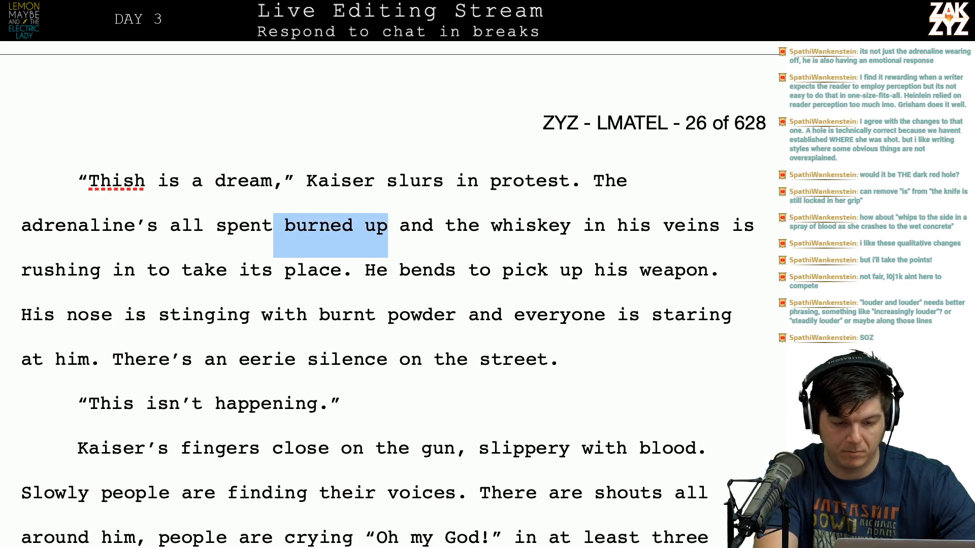
key("BackSpace")
Reread the paragraph from "Thish is a dream" through the whiskey sentence and "He bends to pick up his weapon.".
scroll(298, 295, "down", 1)
key("Right")
key("Left")
key("Up")
key("Right")
key("Right")
key("Right")
key("Right")
key("Right")
key("Right")
key("Right")
key("Right")
key("Right")
key("Right")
key("Right")
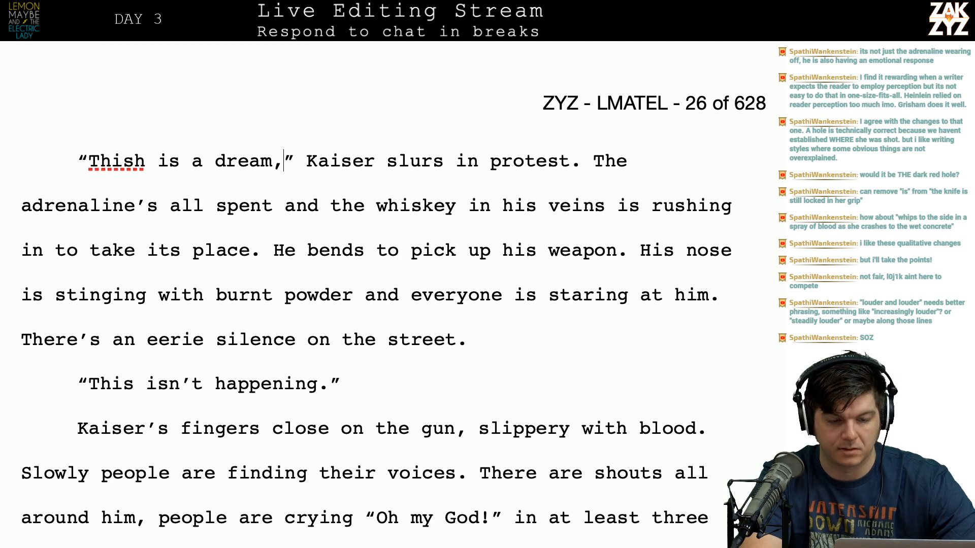
key("Right")
key("Right")
key("Right")
key("Right")
key("Right")
key("Right")
key("Right")
key("Right")
key("Right")
key("Right")
key("Right")
key("Right")
key("Right")
key("Right")
key("Right")
key("Right")
key("Right")
key("Right")
key("Right")
key("Right")
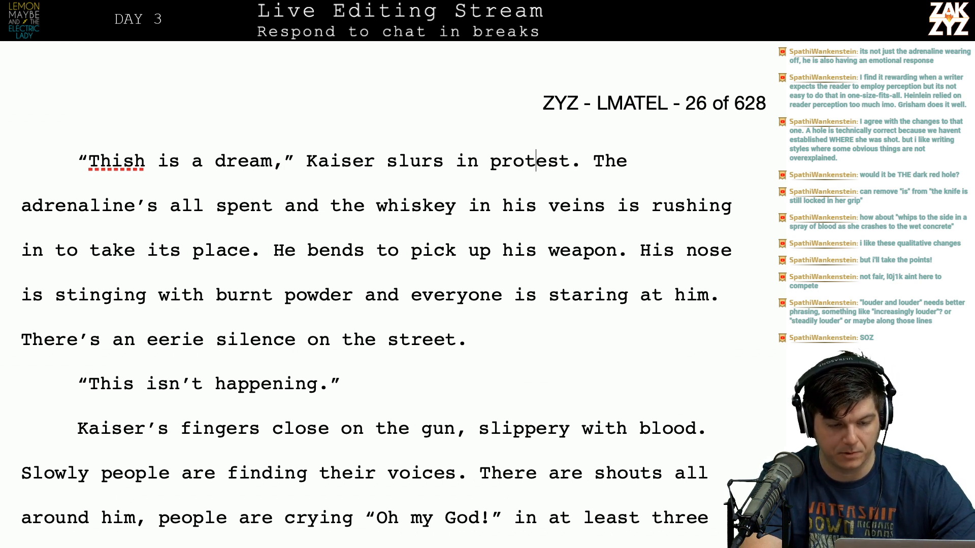
key("Right")
key("Right")
key("Right")
key("Right")
key("Right")
key("Right")
key("Right")
key("Right")
key("Right")
key("Right")
key("Left")
key("Left")
key("Left")
key("Left")
key("Left")
key("Left")
key("Left")
key("Left")
key("Left")
key("Left")
key("Left")
key("Left")
key("Left")
key("Right")
key("Right")
key("Right")
key("Right")
key("Right")
key("Right")
key("Right")
key("Right")
key("Right")
key("Right")
key("Right")
key("Right")
key("Right")
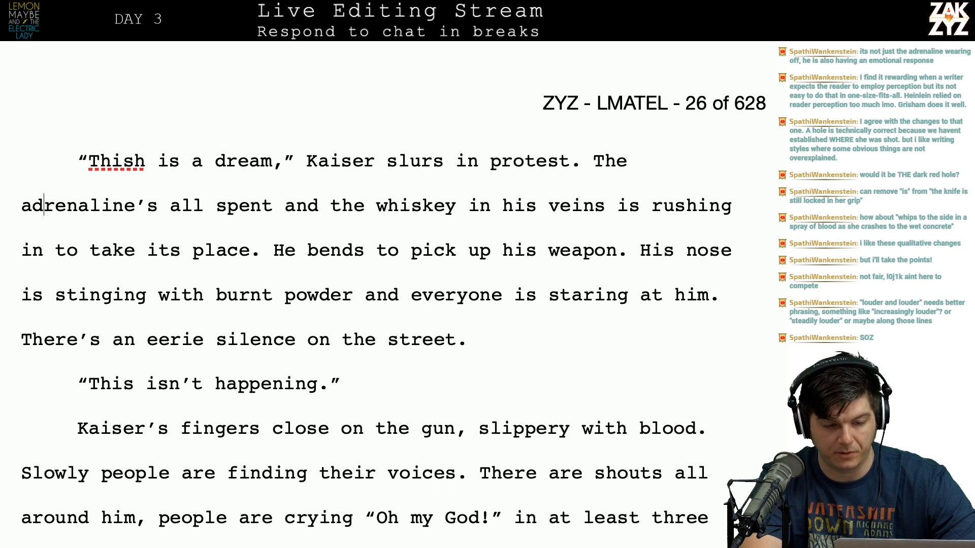
key("Right")
key("Right")
key("Right")
key("Right")
key("Right")
key("Right")
key("Right")
key("Right")
key("Right")
key("Right")
key("Right")
key("Right")
key("Down")
key("Left")
key("Left")
key("Left")
key("Left")
key("Left")
key("Left")
key("Left")
key("Left")
key("Left")
key("Left")
key("Left")
key("Left")
key("Left")
key("Left")
key("Left")
key("Left")
key("Left")
key("Left")
key("Left")
key("Left")
key("Left")
key("Left")
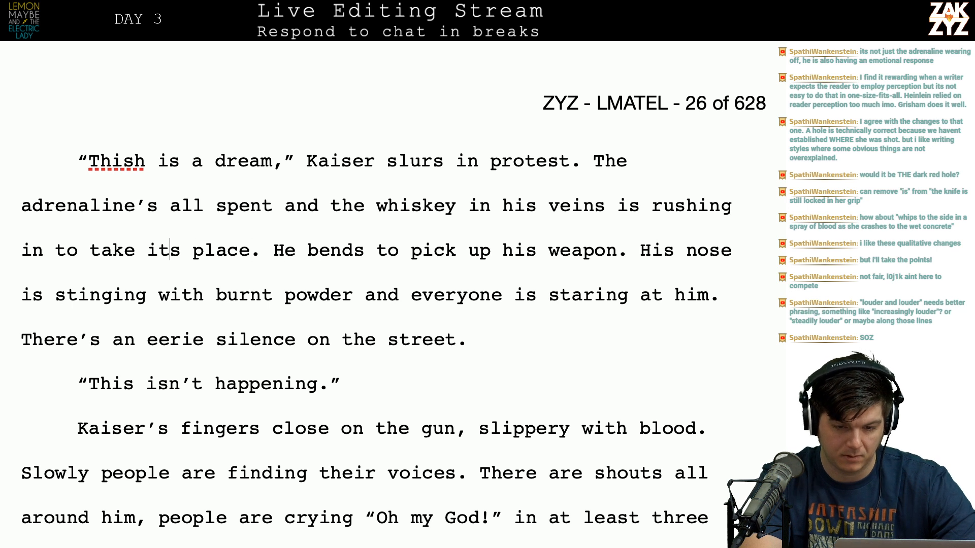
Insert "fill the void." after "the whiskey in his veins is rushing in to".
key("Left")
key("Left")
key("Left")
key("Left")
key("Left")
key("Left")
key("Right")
key("Right")
key("Right")
key("Right")
key("Right")
key("Left")
key("Left")
key("Left")
key("Left")
key("Left")
key("Left")
key("Left")
key("Left")
key("Left")
key("Left")
key("Left")
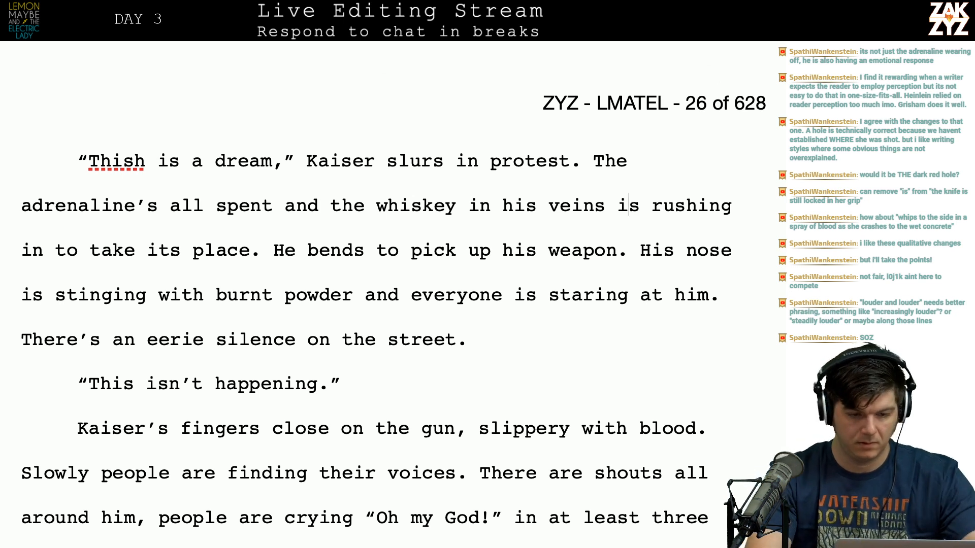
key("Right")
key("Right")
key("Right")
key("Right")
key("Right")
key("Right")
key("Right")
key("Right")
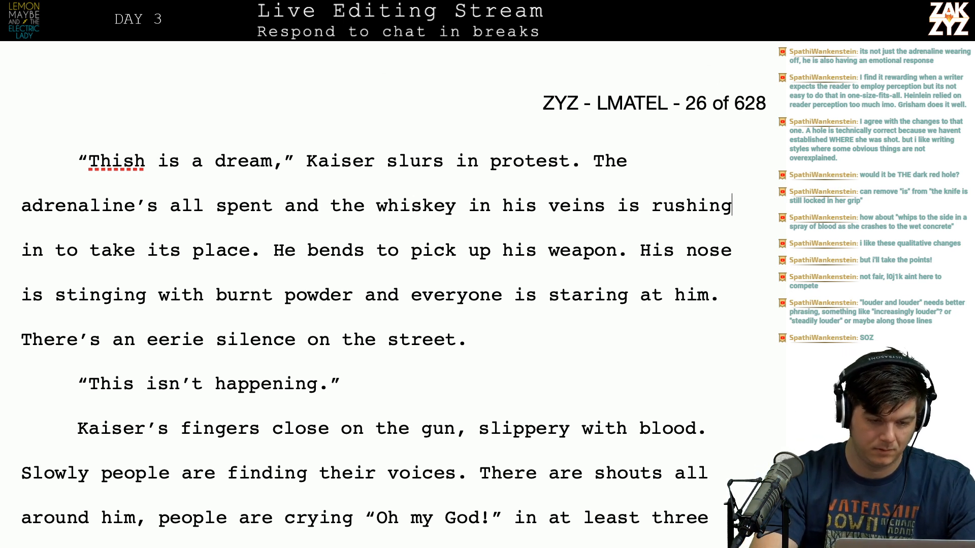
key("Right")
key("Right")
key("Right")
key("Right")
key("Right")
key("Right")
key("Right")
type("fill the void.")
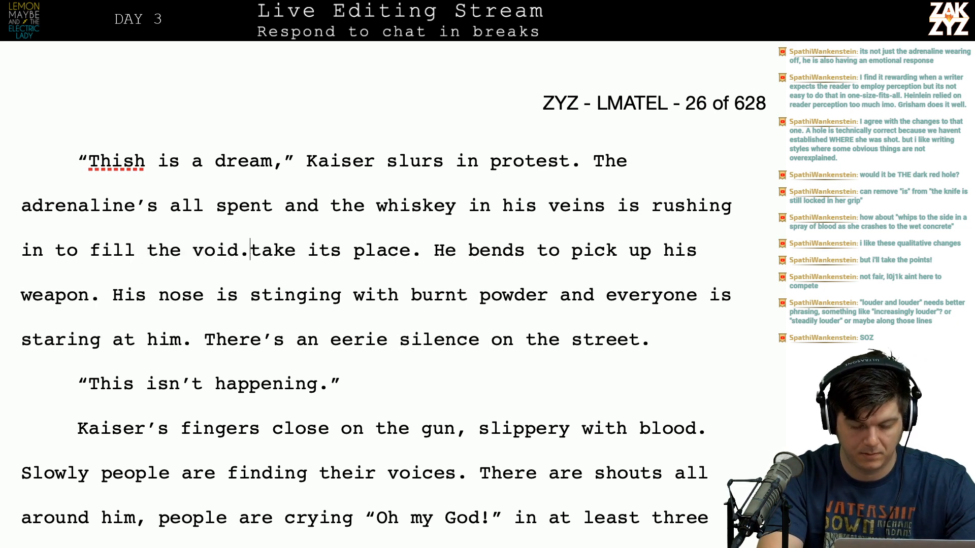
Delete the leftover "take its place." together with the sentence "He bends to pick up his weapon.".
key("shift+Right")
key("shift+Right")
key("shift+Right")
key("shift+Right")
key("shift+Right")
key("shift+Right")
key("shift+Right")
key("shift+Right")
key("shift+Right")
key("shift+Right")
key("shift+Right")
key("shift+Right")
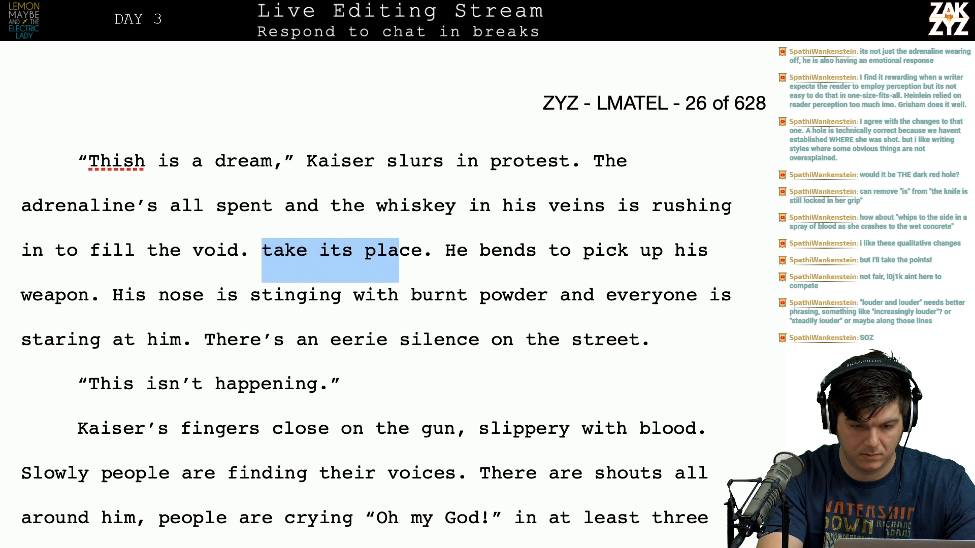
key("shift+Right")
key("shift+Right")
key("shift+Right")
key("shift+Right")
key("shift+Right")
key("shift+Right")
key("shift+Left")
key("shift+Left")
key("shift+Right")
key("shift+Left")
key("shift+Right")
key("shift+Right")
key("shift+Right")
key("shift+Right")
key("shift+Right")
key("shift+Right")
key("shift+Right")
key("shift+Right")
key("shift+Right")
key("shift+Right")
key("shift+Right")
key("shift+Right")
key("shift+Right")
key("shift+Right")
key("shift+Right")
key("shift+Right")
key("shift+Right")
key("shift+Right")
key("shift+Right")
key("shift+Right")
key("shift+Right")
key("shift+Right")
key("shift+Right")
key("shift+Right")
key("shift+Right")
key("shift+Right")
key("shift+Right")
key("shift+Right")
key("shift+Right")
key("shift+Right")
key("shift+Right")
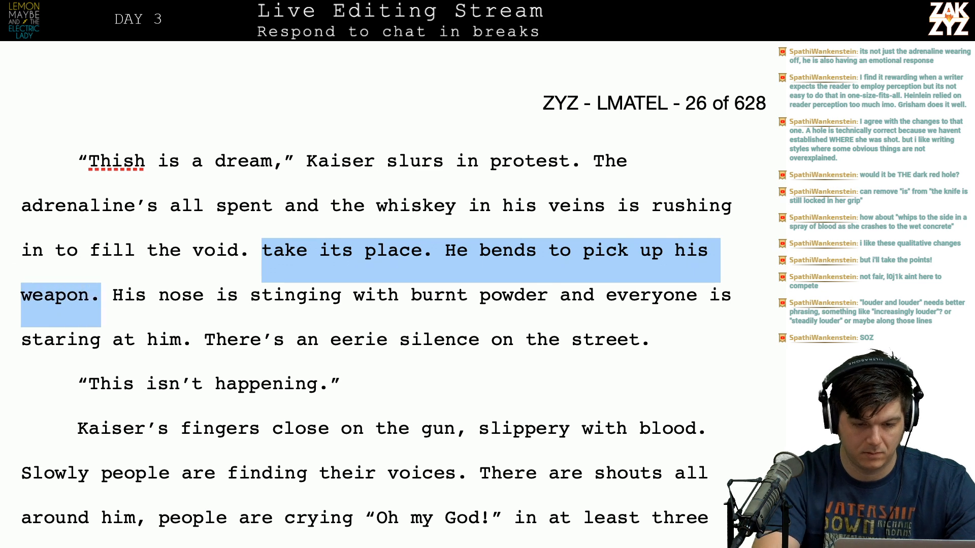
key("BackSpace")
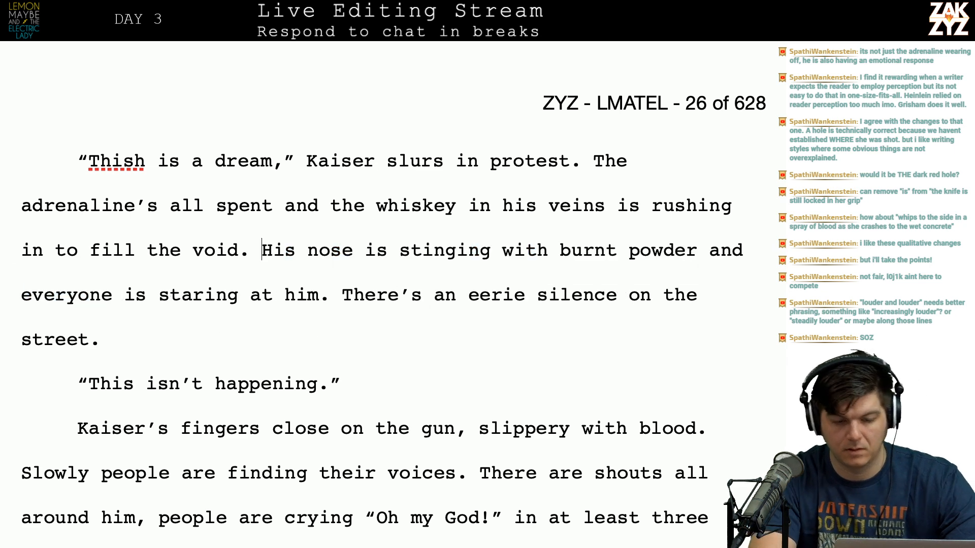
Replace "and" after "burnt powder" with "as he bends to pick up his weapon." and capitalize "Everyone" as a new sentence.
left_click(303, 251)
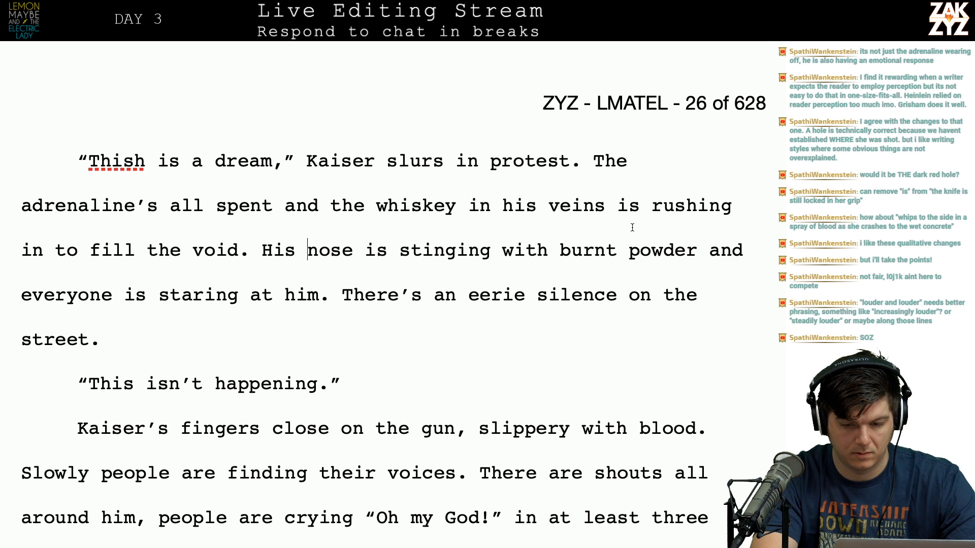
type("as he bends t")
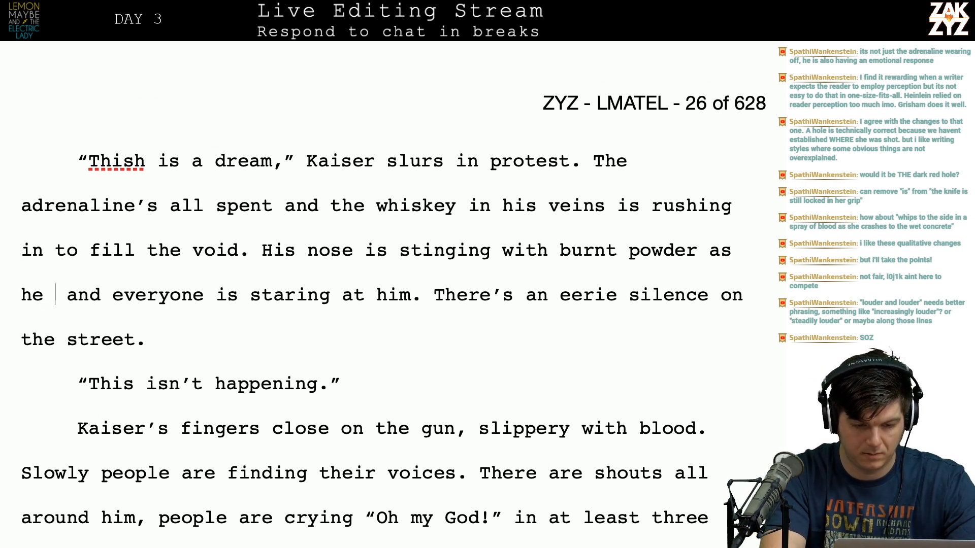
type("o pick up his ")
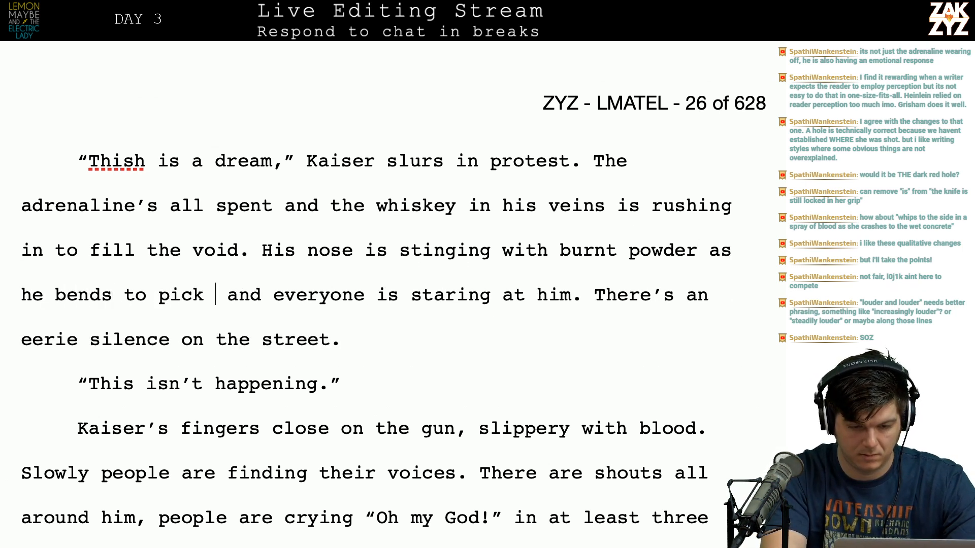
type("weapon")
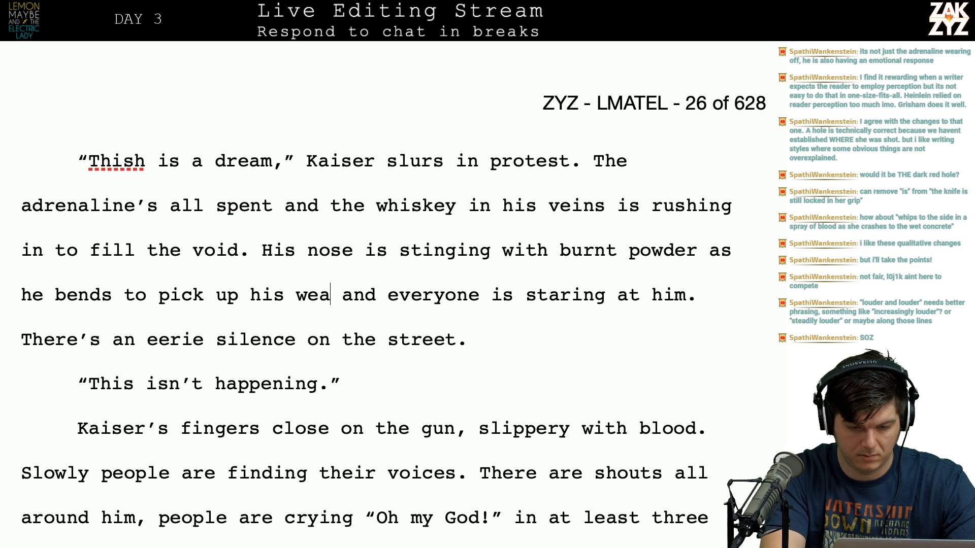
type(".")
key("shift+Right")
key("shift+Right")
key("shift+Right")
key("shift+Right")
key("shift+Right")
key("shift+Right")
type("E")
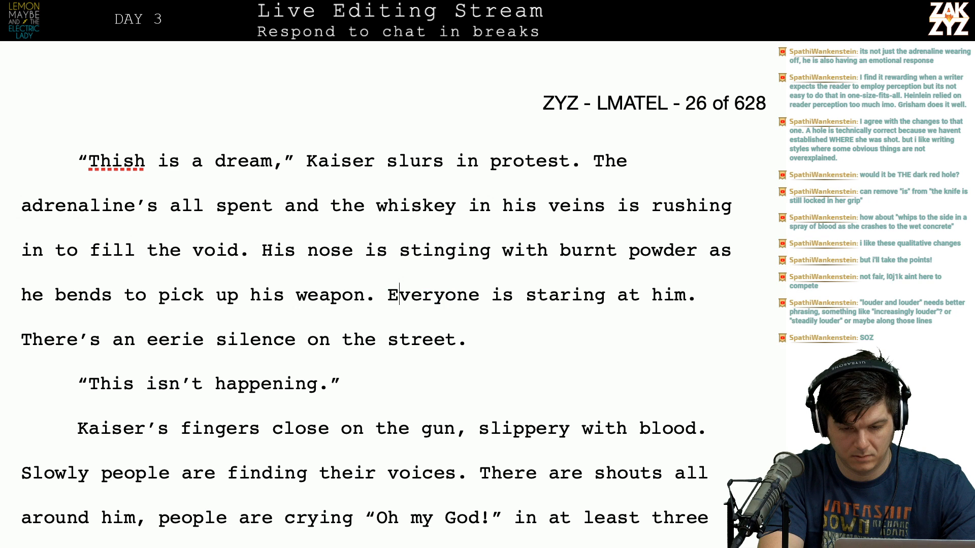
Replace "with" by "from" between "His nose is stinging" and "burnt powder".
scroll(394, 305, "down", 1)
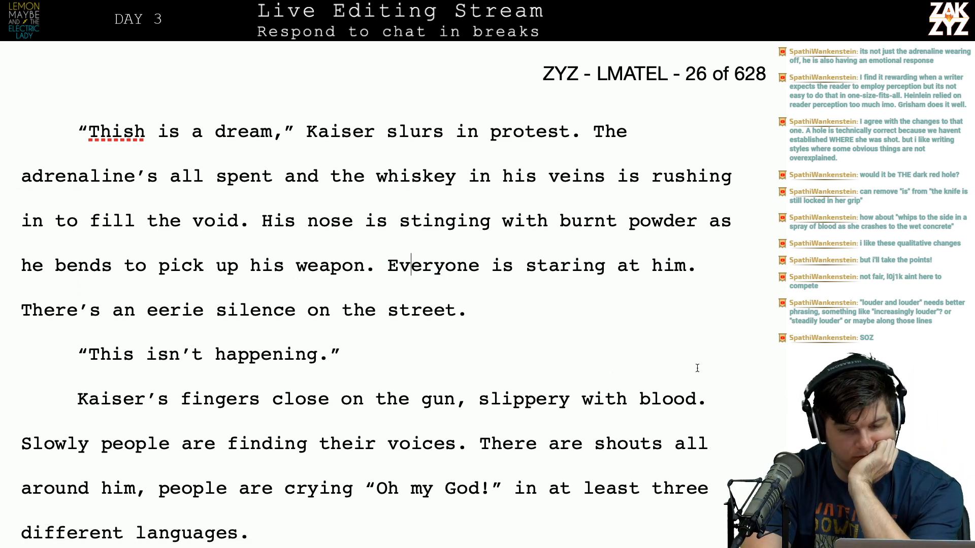
scroll(506, 234, "down", 2)
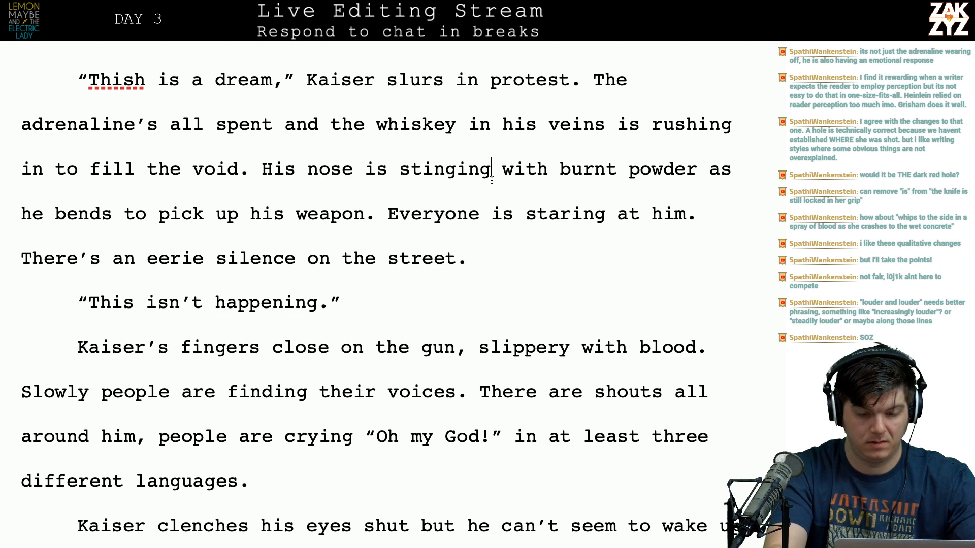
type("from")
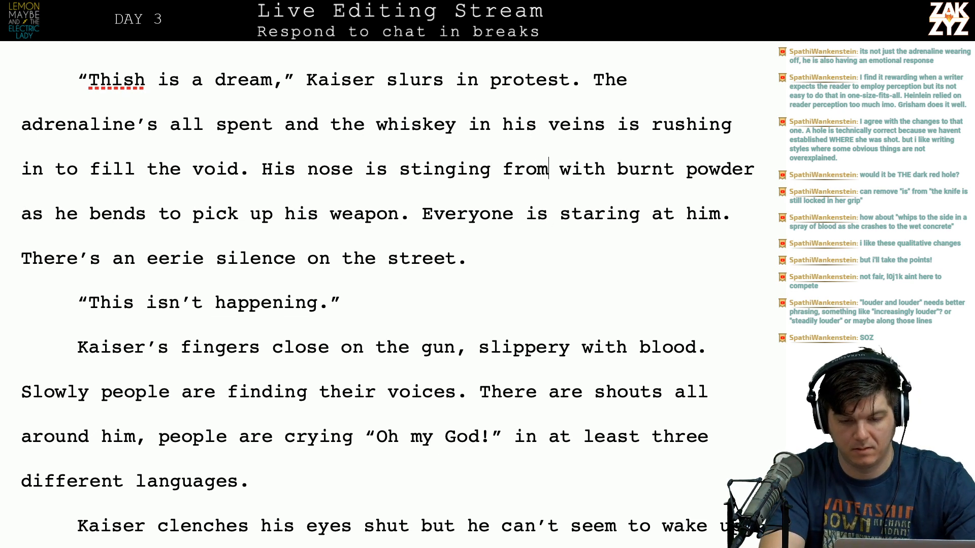
key("shift+Right")
key("shift+Right")
key("shift+Right")
key("shift+Right")
key("shift+Right")
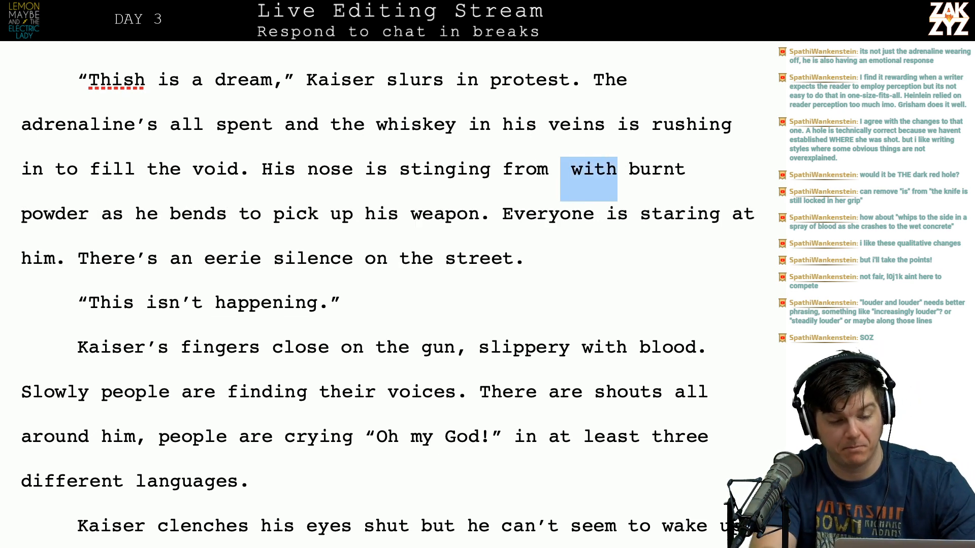
key("BackSpace")
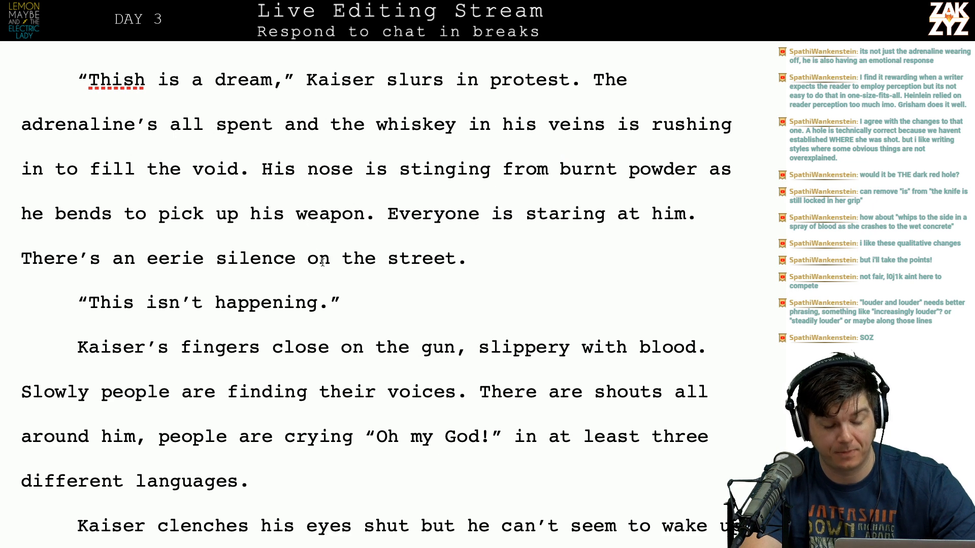
Replace the "eerie silence" sentence with "In the aftermath of the wail, the silence on the street is eerie and unnatural. It has to be a dream.".
scroll(323, 263, "down", 1)
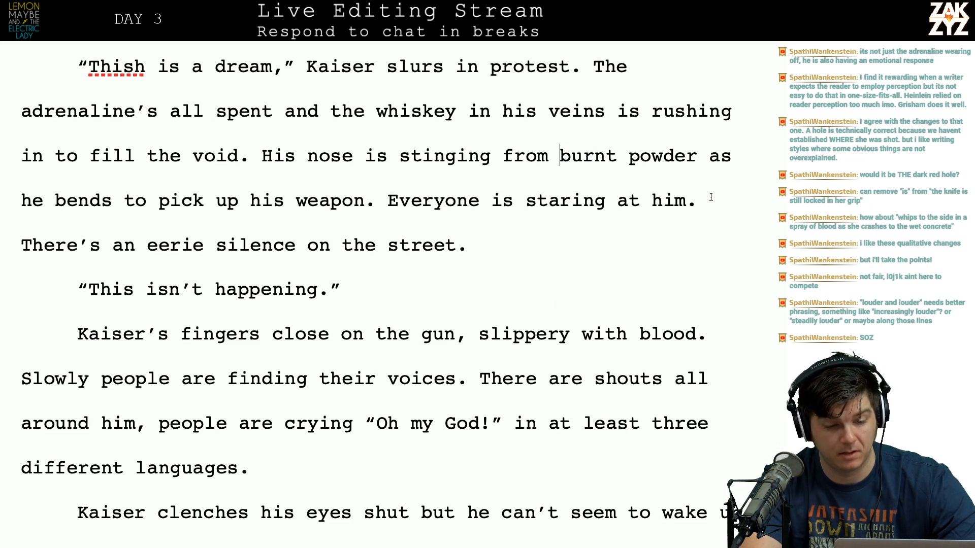
scroll(711, 197, "down", 3)
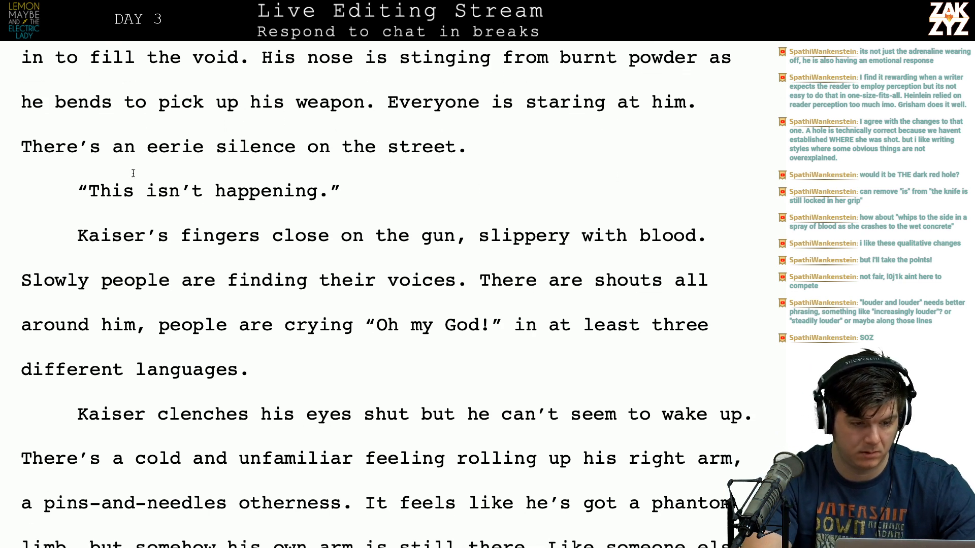
left_click(7, 153)
type("In the afterm")
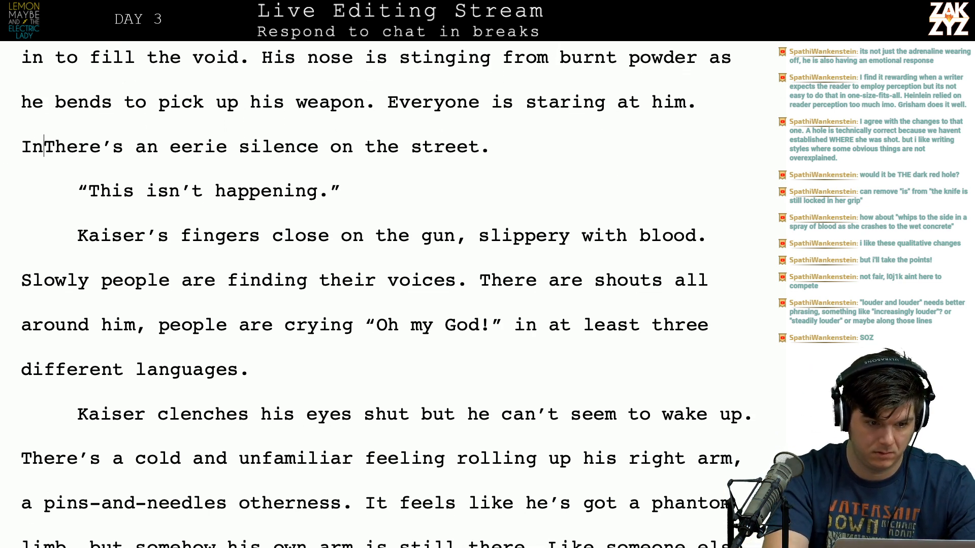
type("ath of the wail, ")
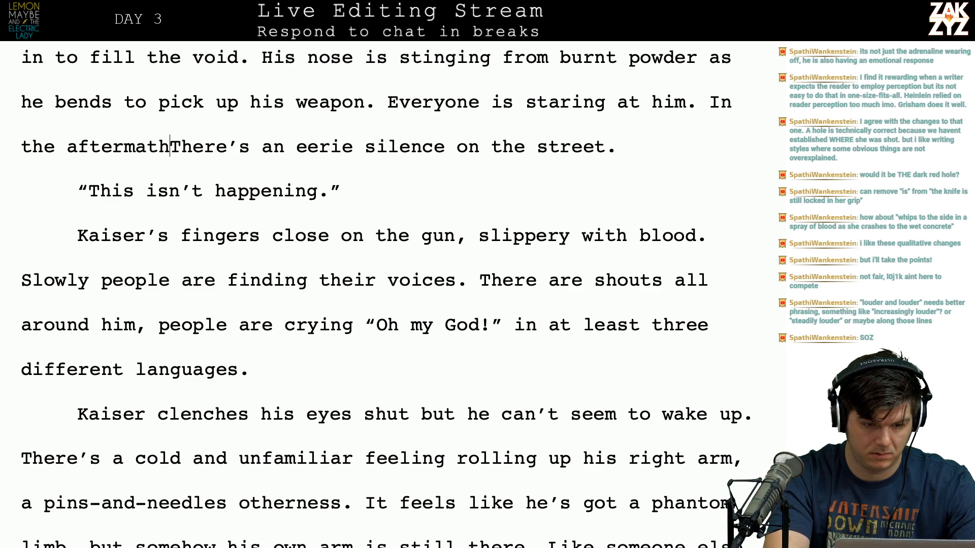
type("the silence of")
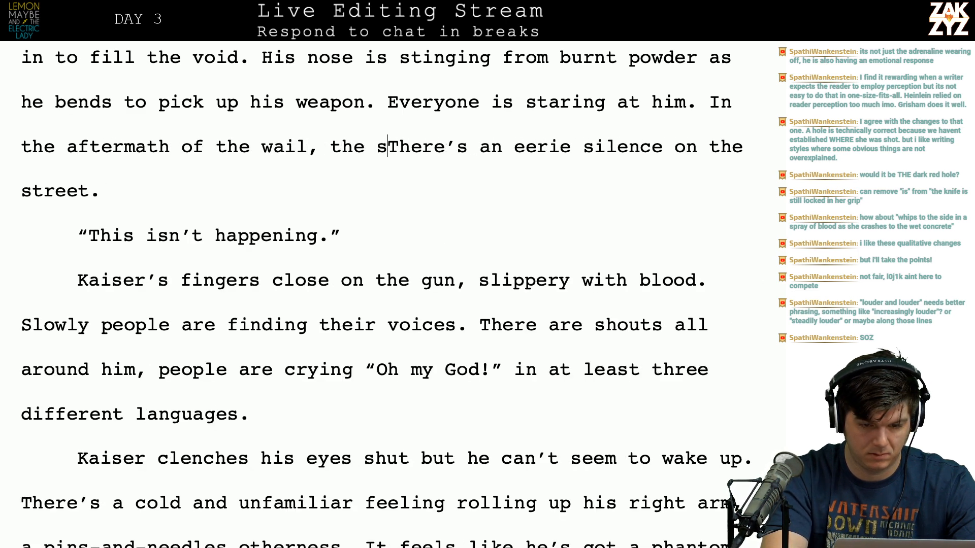
key("BackSpace")
type("n the street is ")
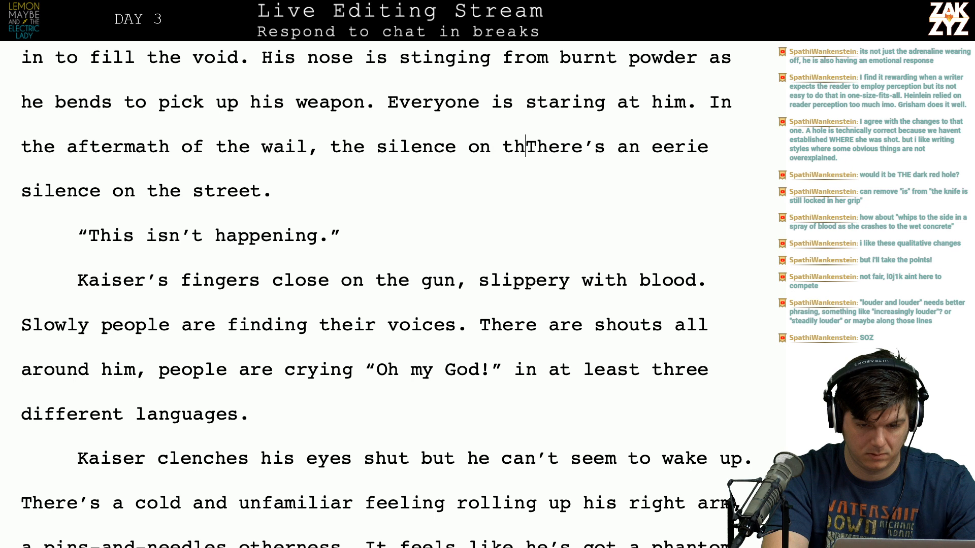
type("eerie and unnat")
type("ural. It has ")
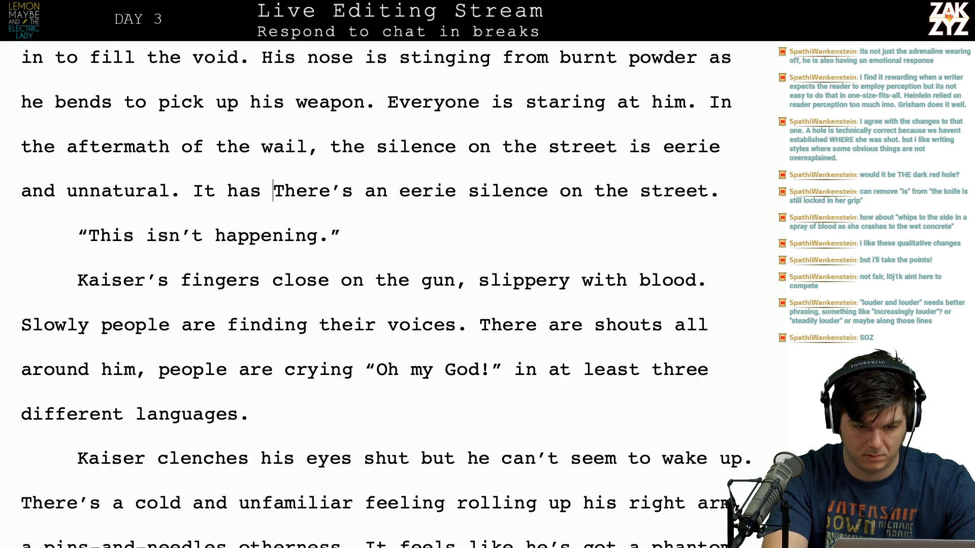
type("to be a dream.")
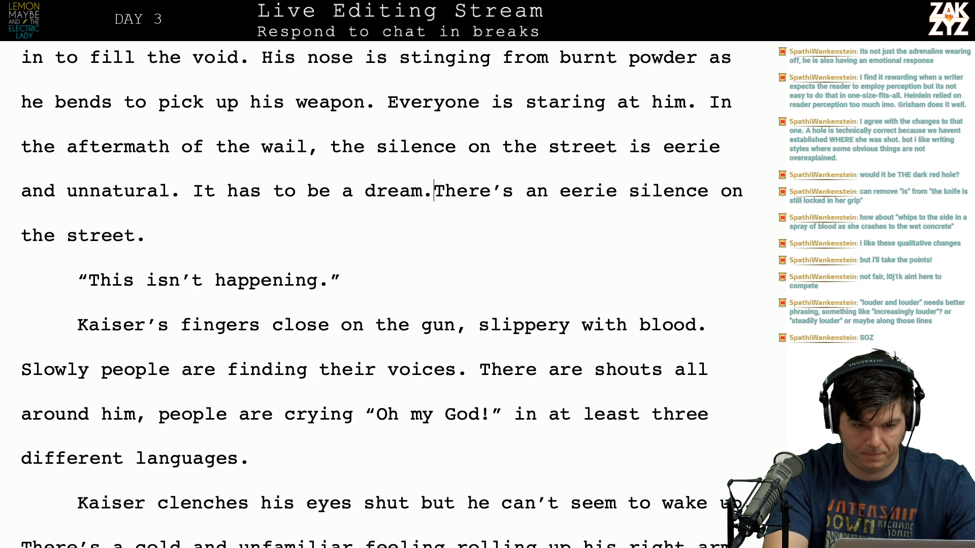
key("shift+Down")
key("BackSpace")
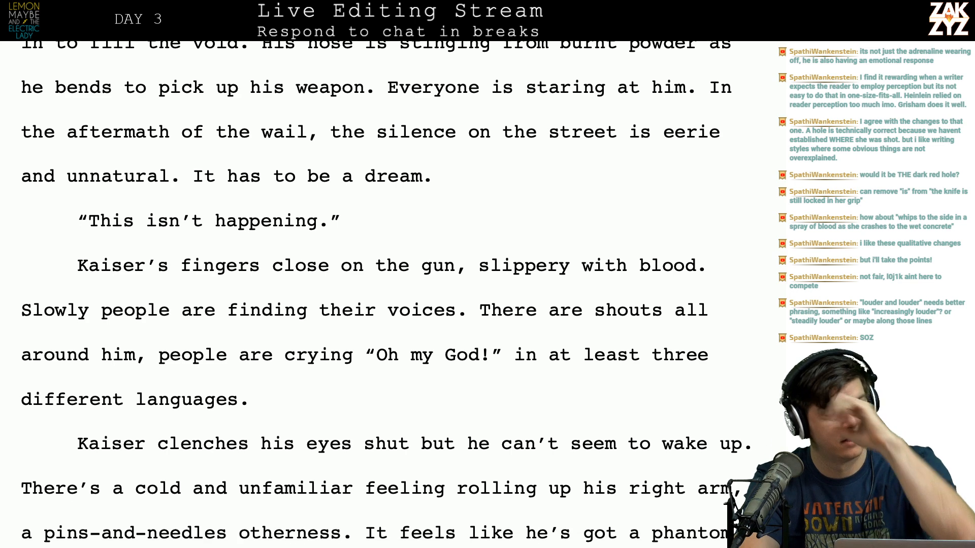
Reread the revised paragraph from "Thish is a dream" and the lines that follow, through "different languages.".
scroll(375, 295, "up", 3)
scroll(376, 295, "down", 1)
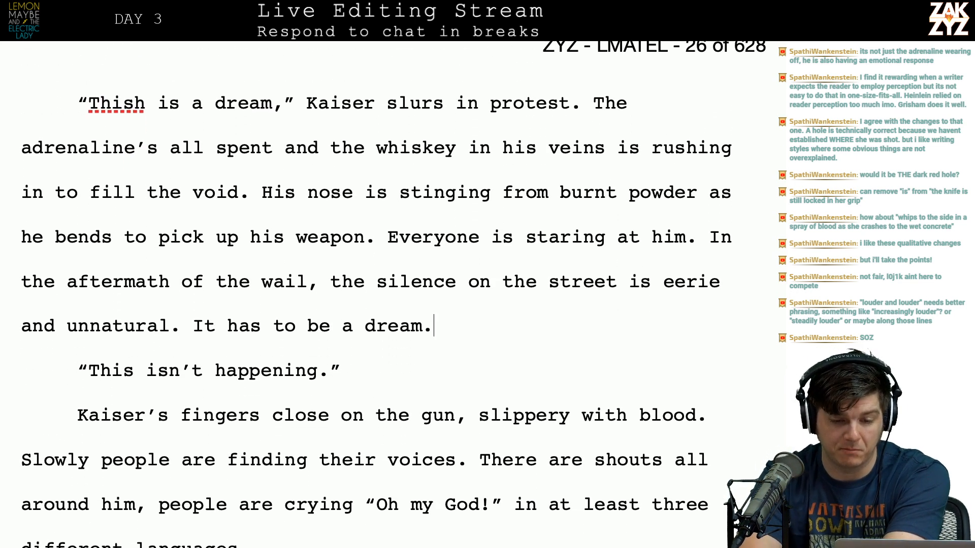
scroll(375, 295, "down", 1)
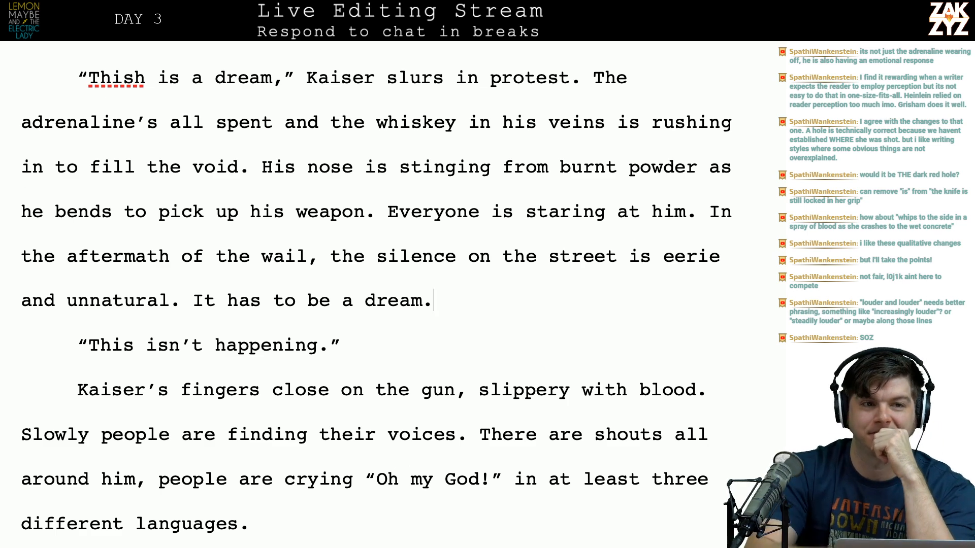
scroll(376, 294, "down", 1)
scroll(377, 295, "up", 2)
scroll(45, 104, "down", 1)
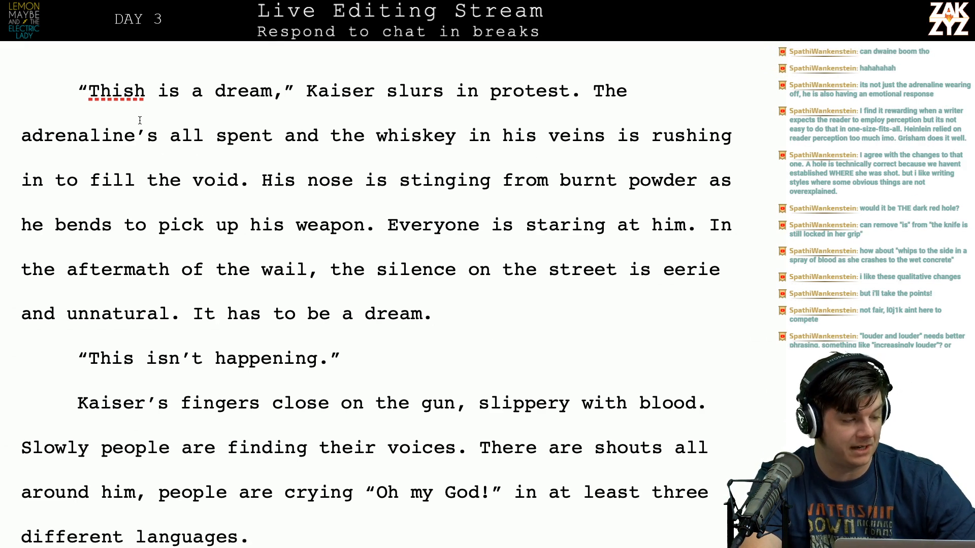
scroll(138, 122, "up", 1)
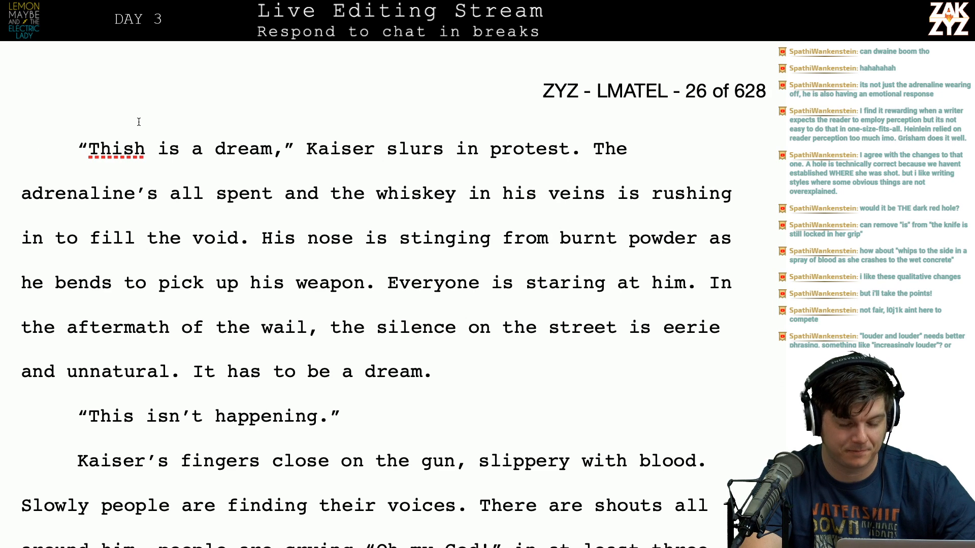
scroll(138, 122, "down", 1)
scroll(138, 122, "down", 2)
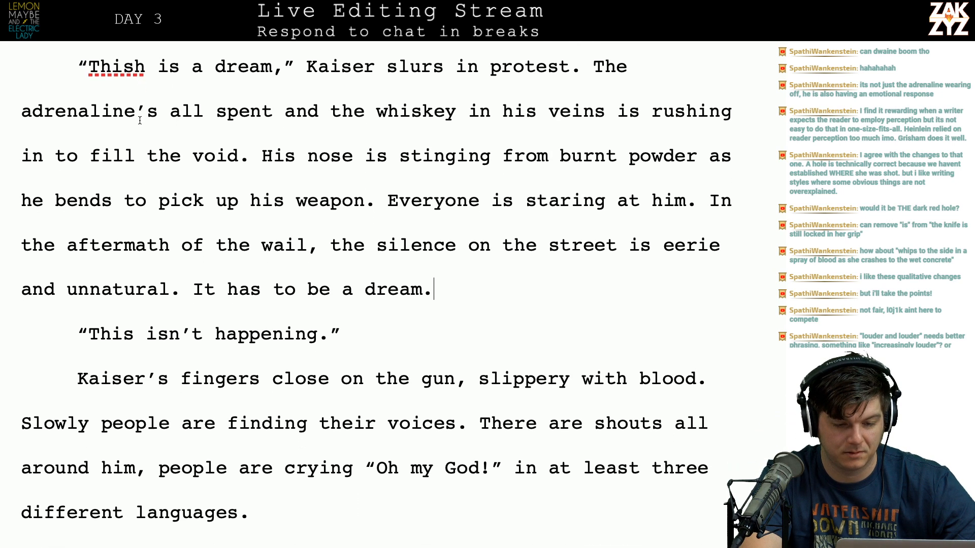
scroll(139, 120, "up", 3)
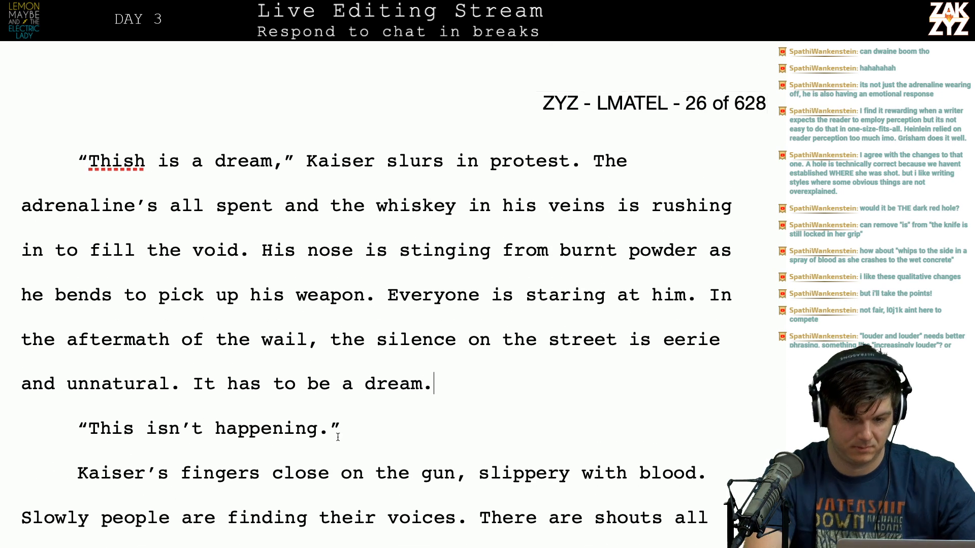
Change the period after "This isn't happening" to a comma and add the dialogue tag "Kaiser mumbles, praying it's true.".
left_click(338, 436)
key("Left")
key("BackSpace")
type(",")
key("Right")
type("hu")
key("BackSpace")
key("BackSpace")
type("k")
key("BackSpace")
type("Kais")
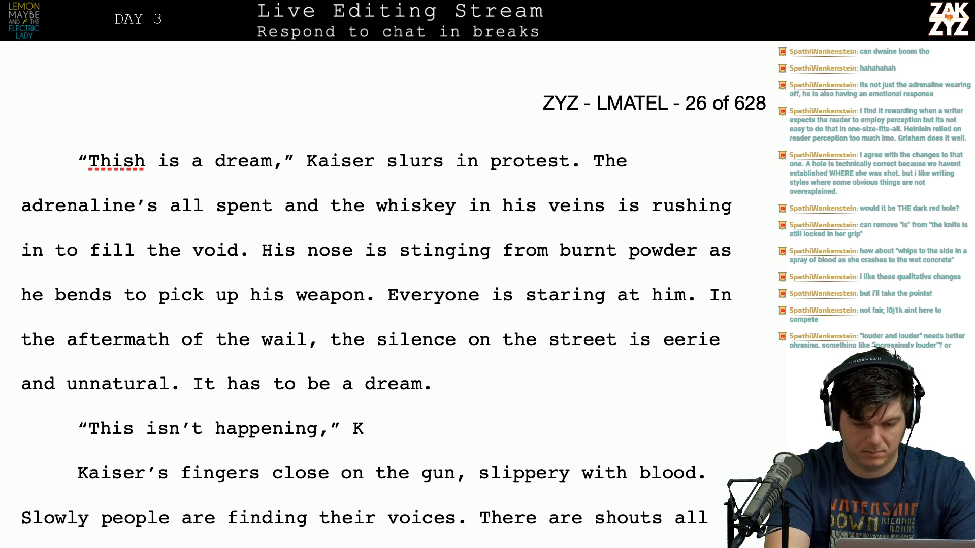
key("BackSpace")
key("BackSpace")
key("BackSpace")
key("BackSpace")
type("Kasier")
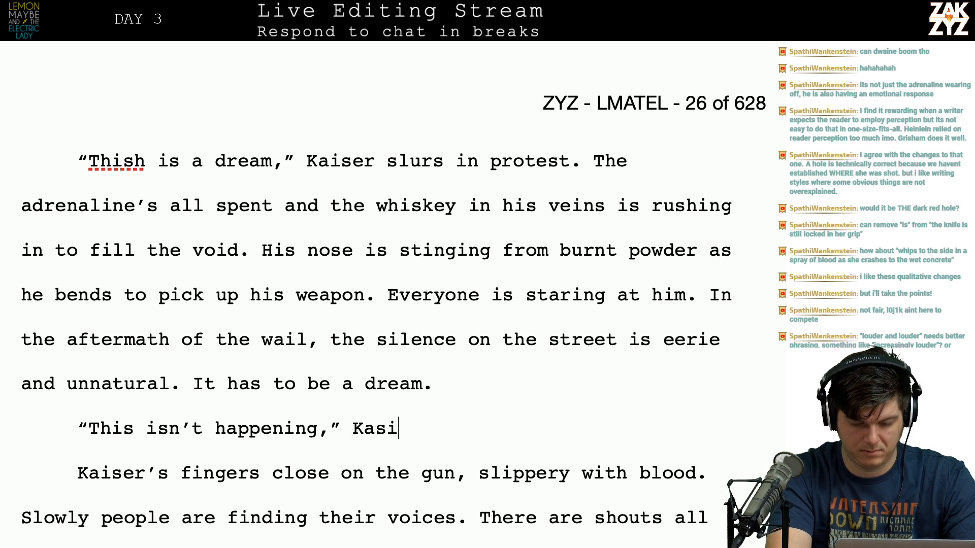
key("BackSpace")
key("BackSpace")
key("BackSpace")
type("iser mut")
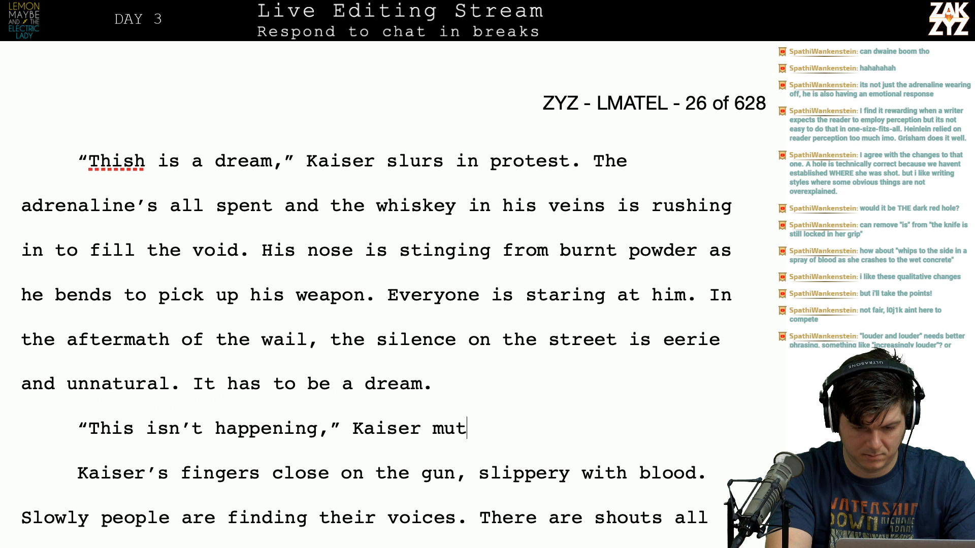
key("BackSpace")
key("BackSpace")
type("u")
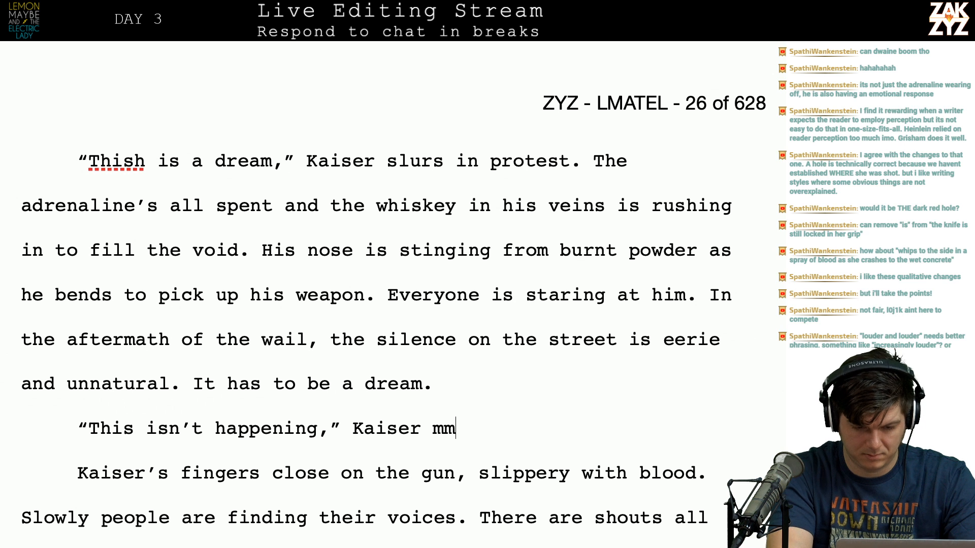
key("BackSpace")
type("umbles, pre")
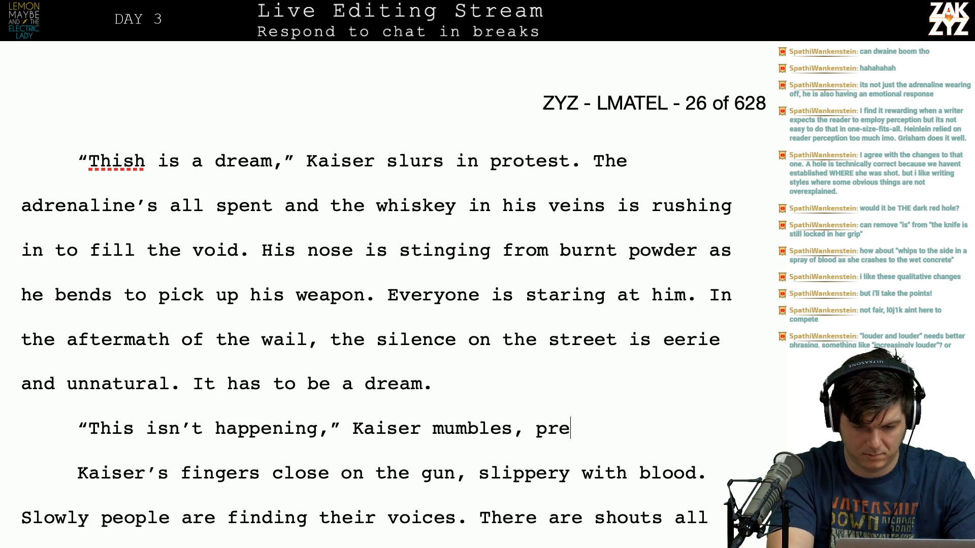
key("BackSpace")
type("y")
key("BackSpace")
type("aying it's true")
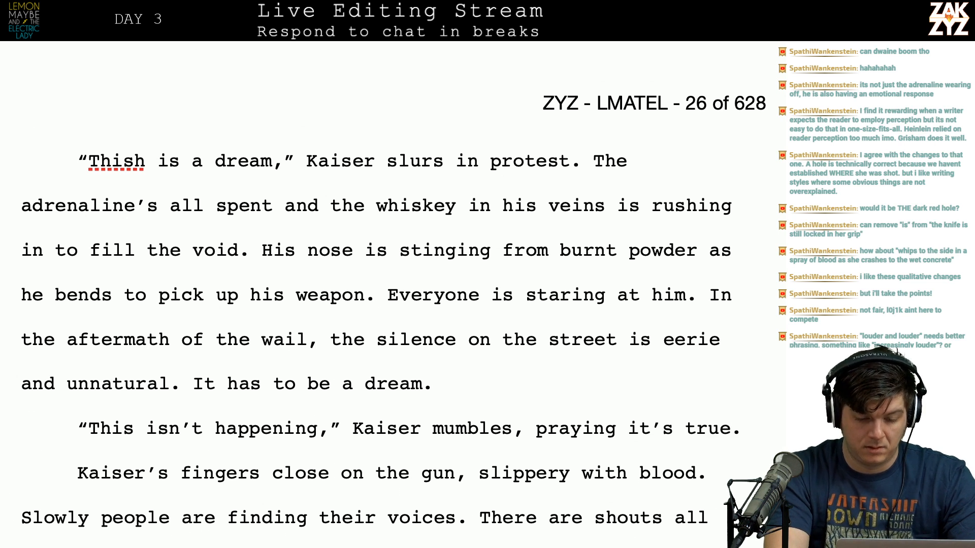
Continue the dialogue paragraph with "His fingers close on the gun, it's slippery with her blood.".
type(". His fin")
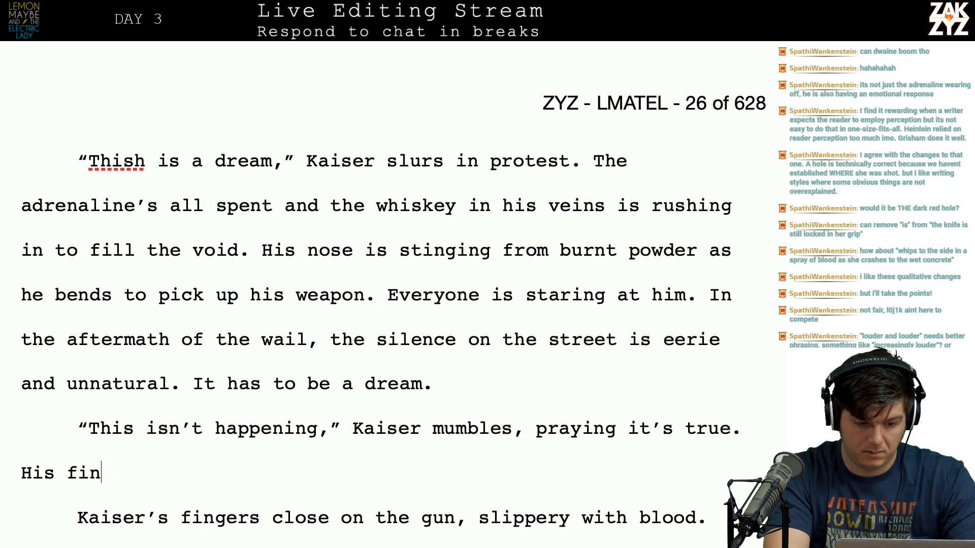
type("gers gl")
key("BackSpace")
key("BackSpace")
type("co")
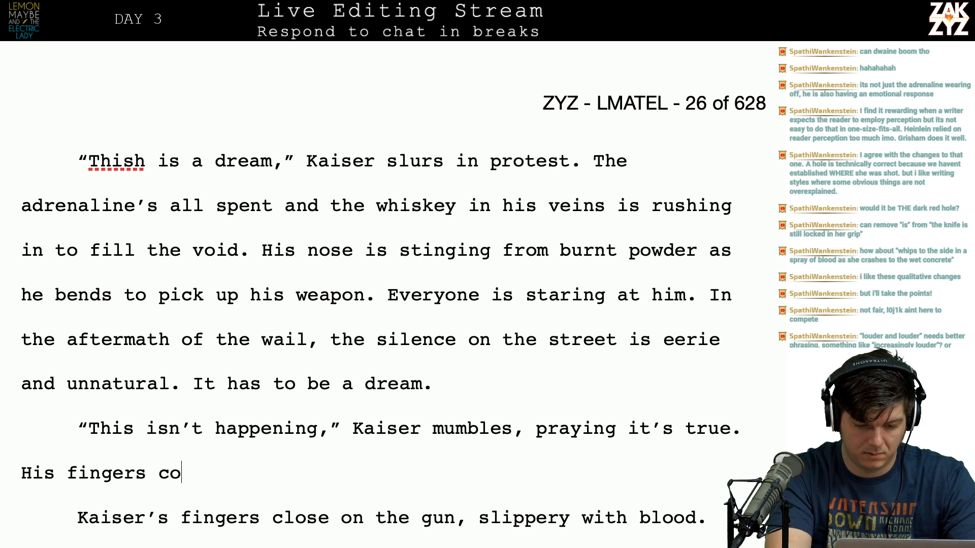
key("BackSpace")
type("lose on t")
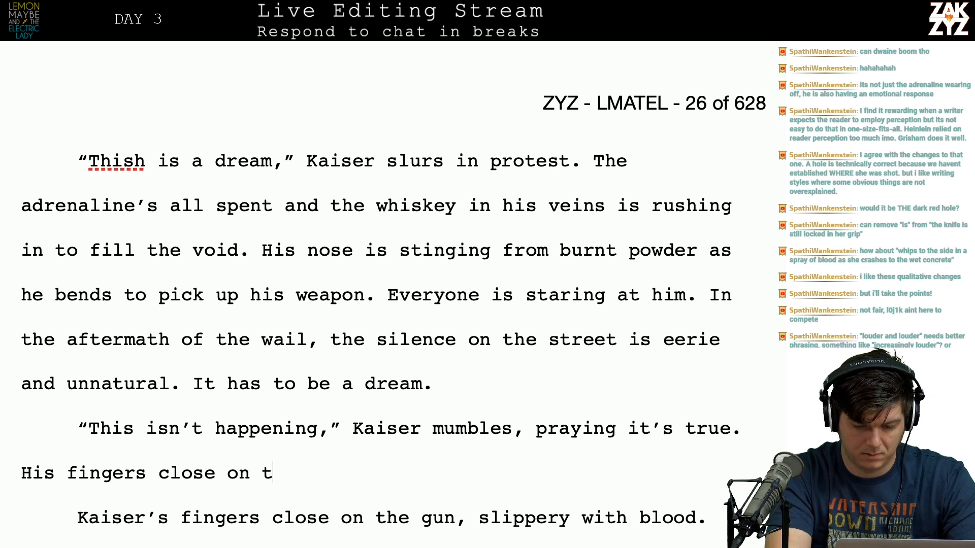
type("he gun, it's slippery")
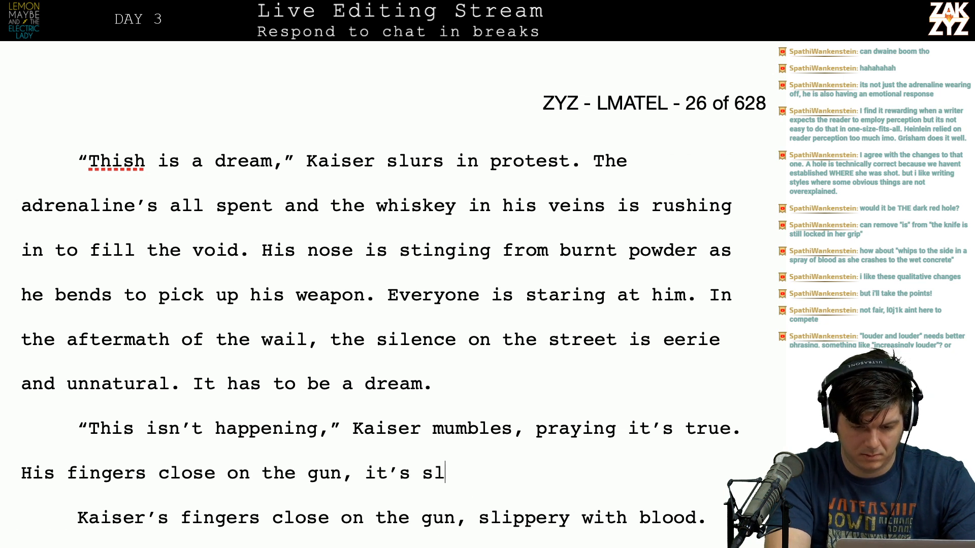
type(" wt")
key("BackSpace")
type("i")
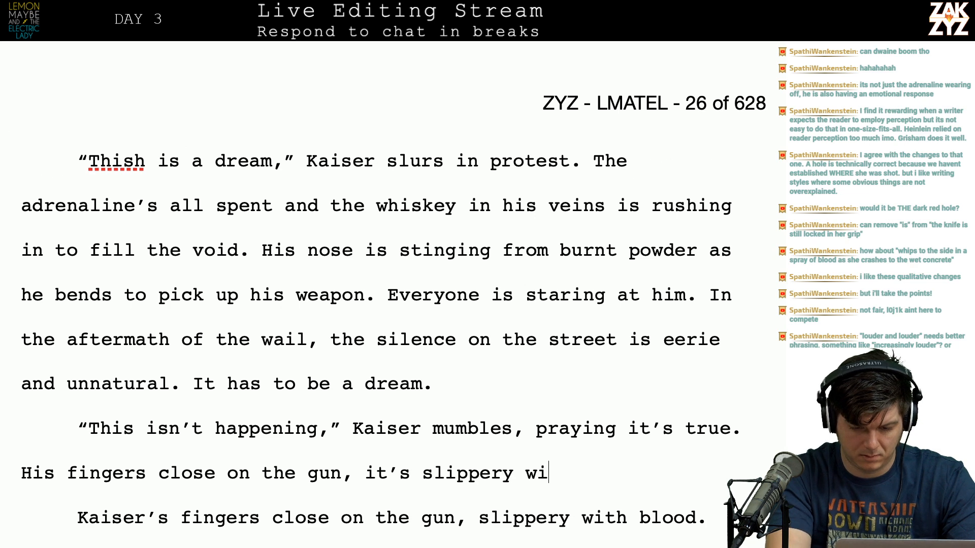
type("th her blood.")
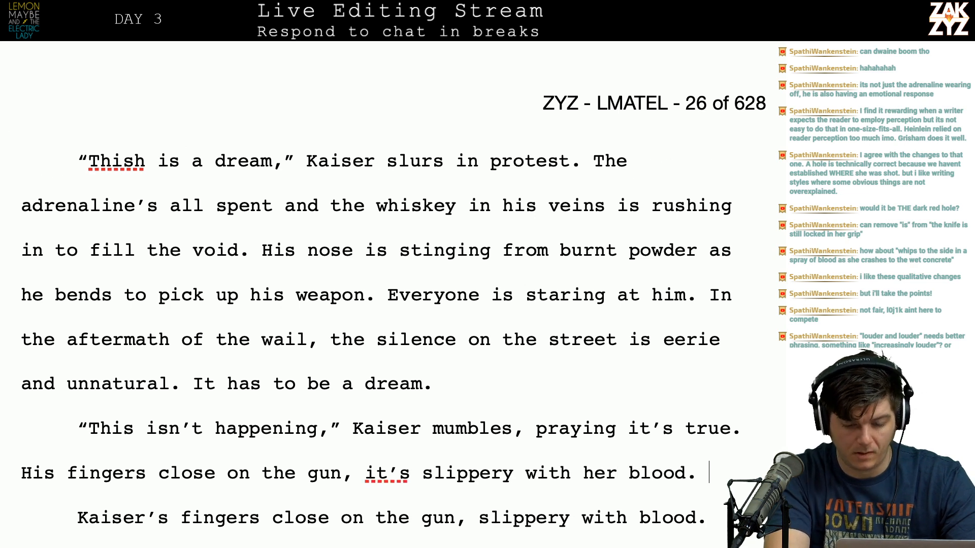
Delete the old "Kaiser's fingers close on the gun, slippery with blood." sentence and join "Slowly people" to the dialogue paragraph.
key("shift+Down")
key("shift+Down")
key("shift+Up")
key("shift+Left")
key("BackSpace")
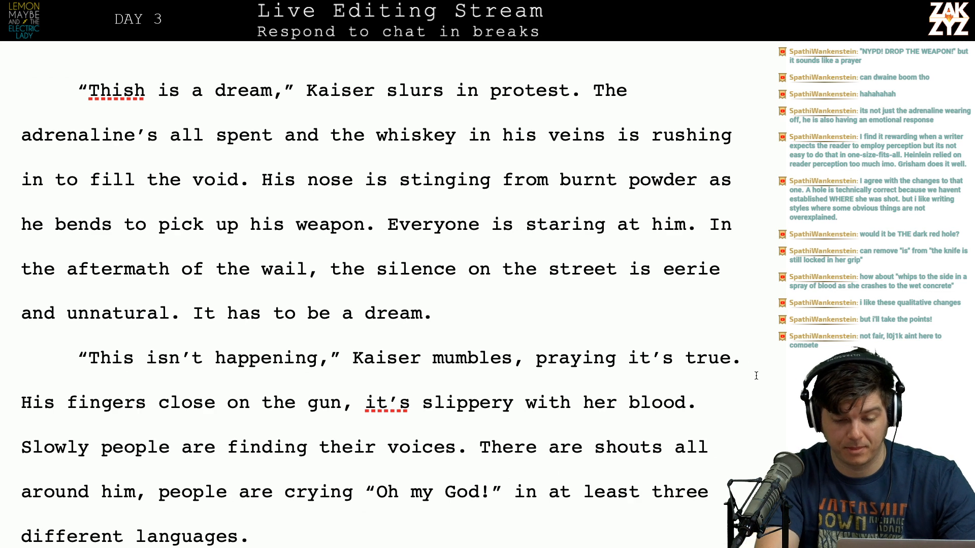
Replace "praying it's true" after "Kaiser mumbles," with "willing it to be true.".
left_click(742, 361)
key("BackSpace")
key("BackSpace")
key("BackSpace")
key("BackSpace")
key("BackSpace")
key("BackSpace")
key("BackSpace")
key("BackSpace")
key("BackSpace")
key("BackSpace")
key("BackSpace")
key("BackSpace")
key("BackSpace")
key("BackSpace")
key("BackSpace")
key("BackSpace")
key("BackSpace")
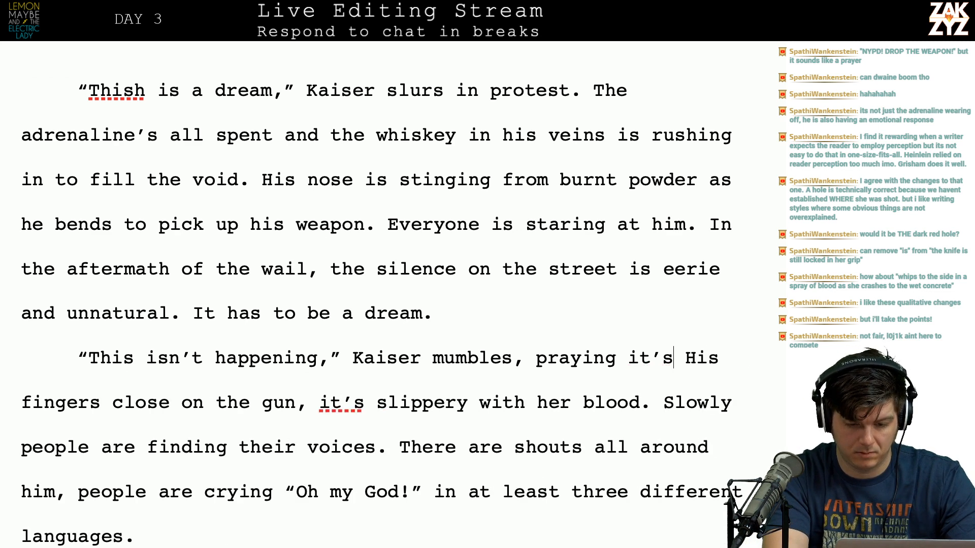
key("BackSpace")
type("willing it to b")
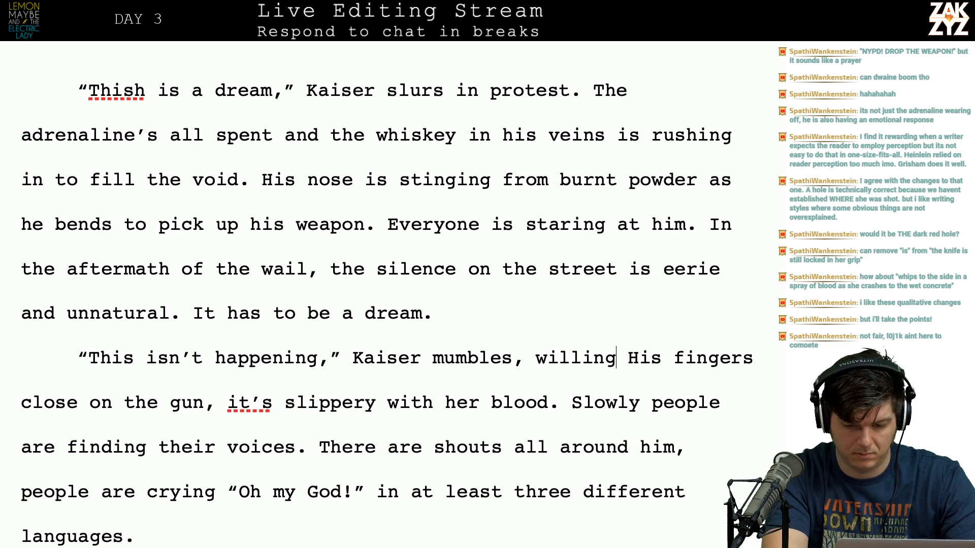
type("e true")
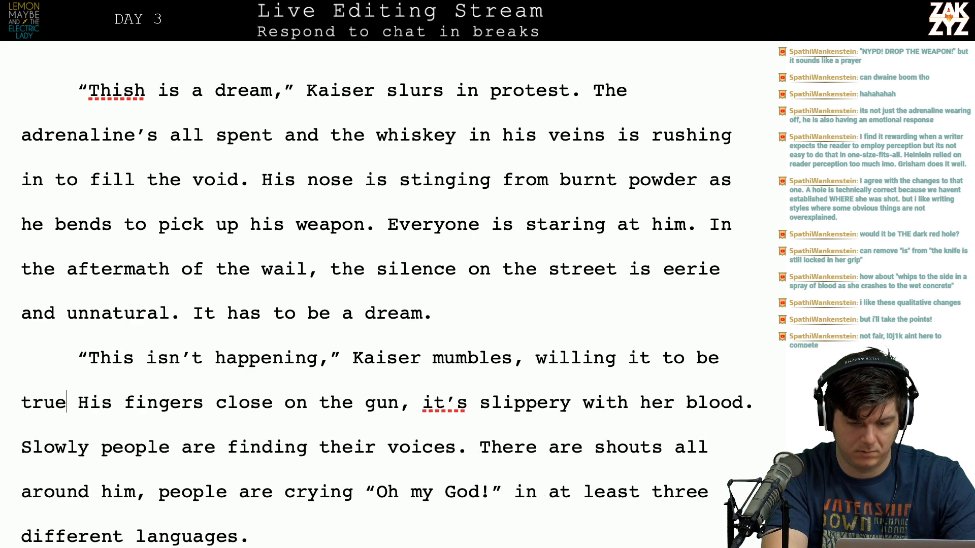
type(",")
key("BackSpace")
key("BackSpace")
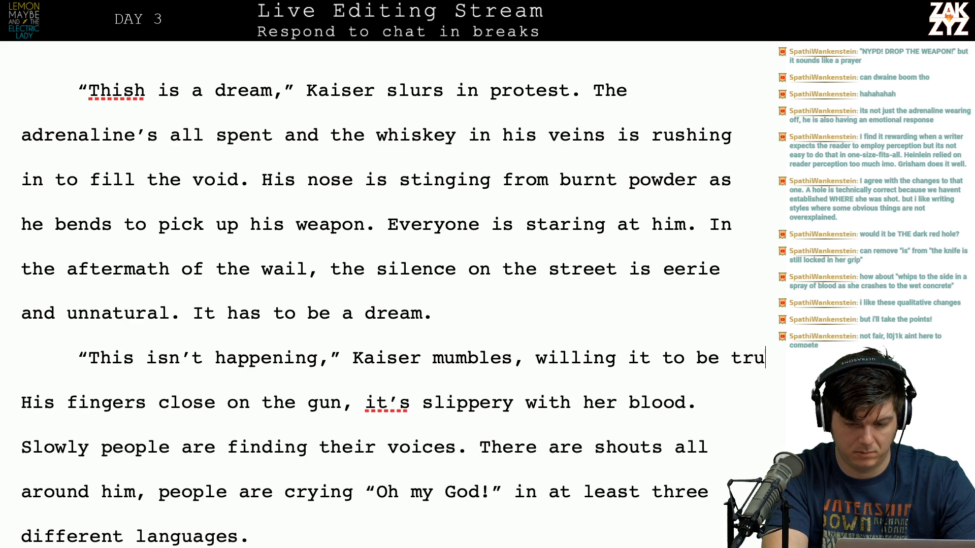
type("e.")
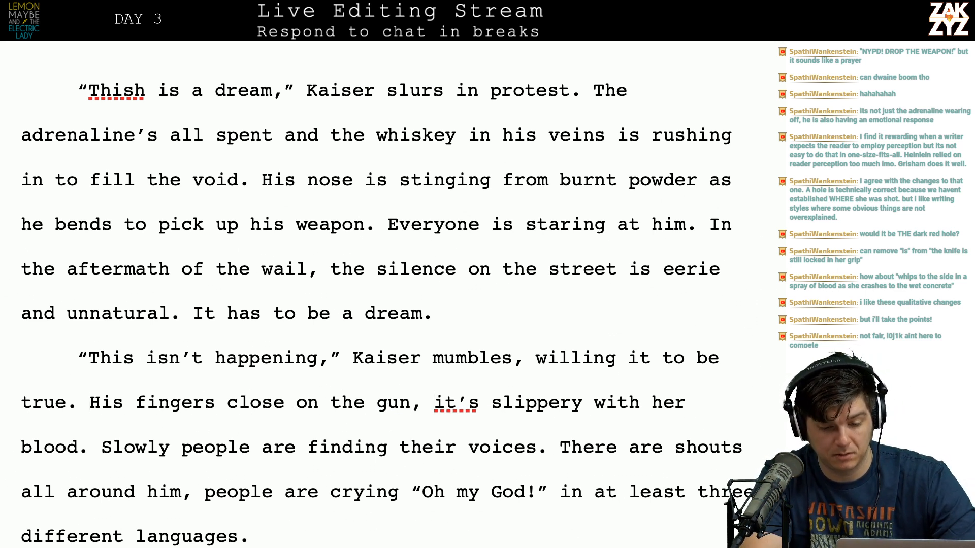
Delete "with her" between "slippery" and "blood" in the sentence about the gun.
key("Right")
key("Right")
key("Right")
key("Right")
key("Right")
key("Right")
key("Left")
key("BackSpace")
key("BackSpace")
key("BackSpace")
key("BackSpace")
key("BackSpace")
key("BackSpace")
key("BackSpace")
key("BackSpace")
key("BackSpace")
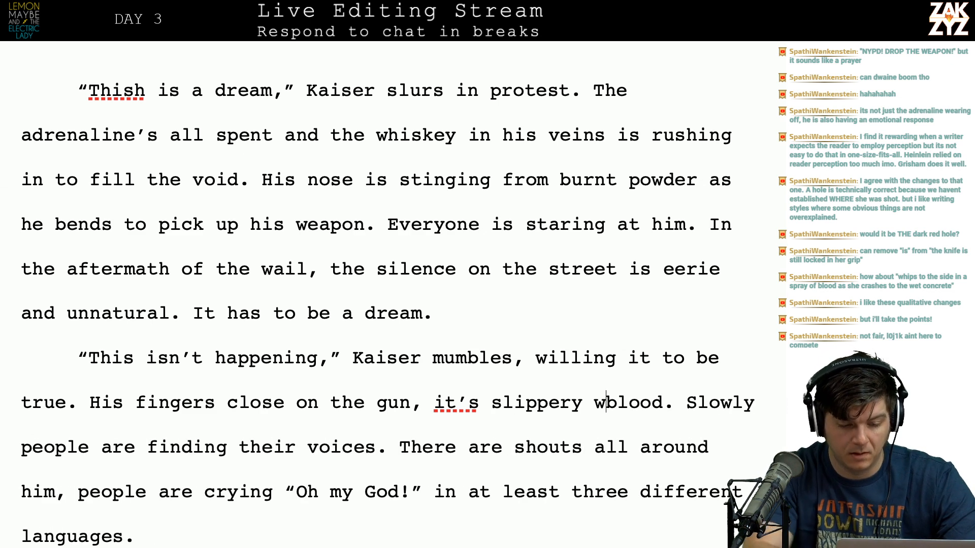
Reread the lines about the shouting crowd and the following paragraph where Kaiser clenches his eyes shut.
key("Down")
key("Left")
key("Left")
key("Left")
key("Left")
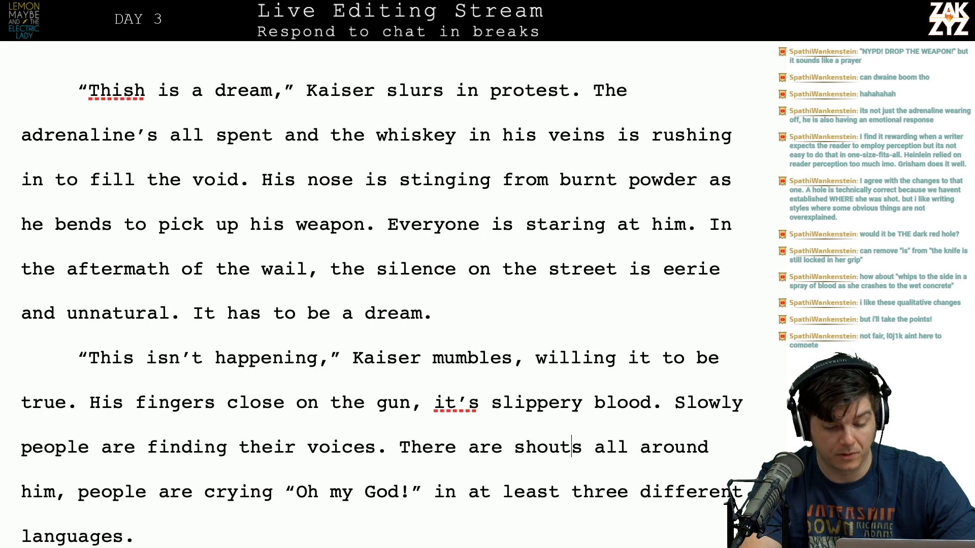
key("Left")
key("Left")
key("Left")
key("Left")
key("Left")
key("Down")
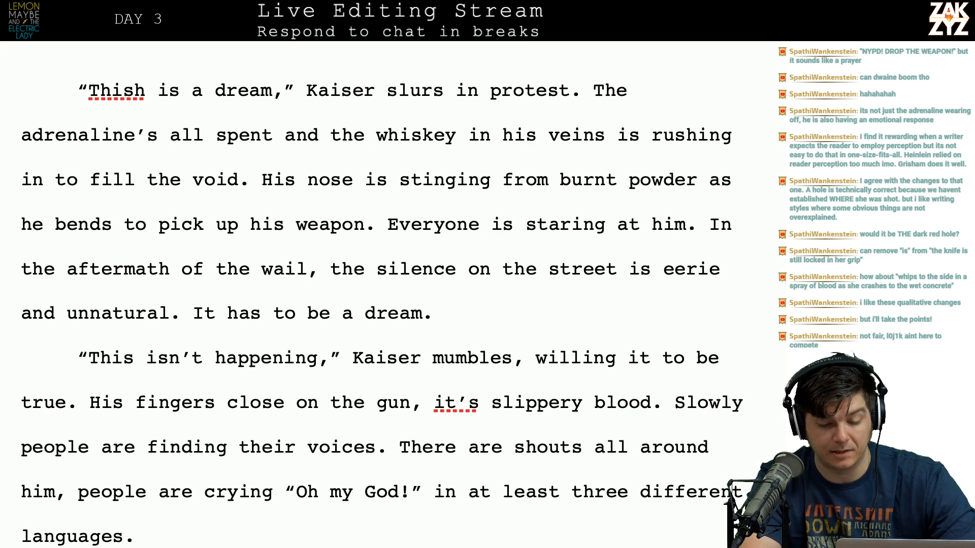
key("Down")
key("Down")
key("Down")
key("Up")
key("Up")
key("Right")
key("Down")
key("Down")
key("Left")
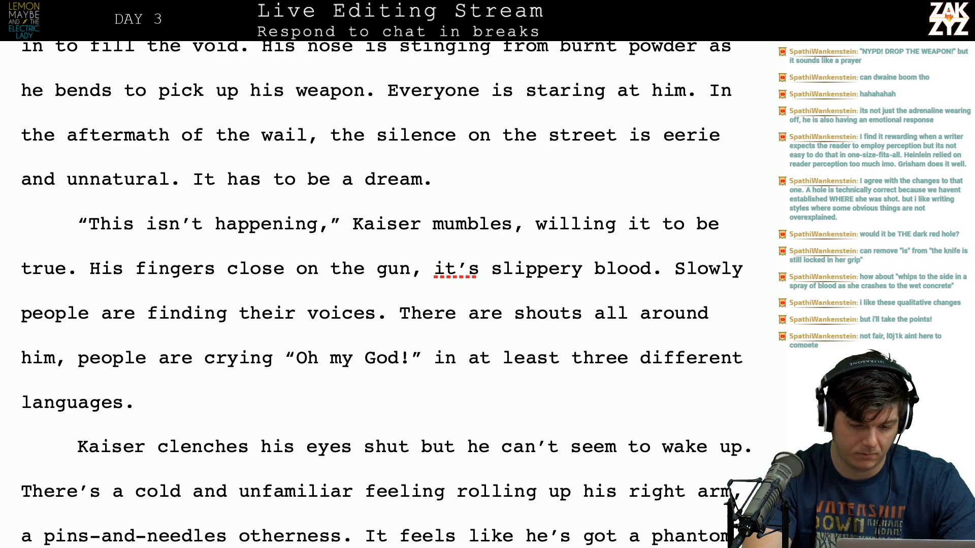
Insert "and squeezes the gun" after "Kaiser clenches his eyes shut".
left_click(374, 452)
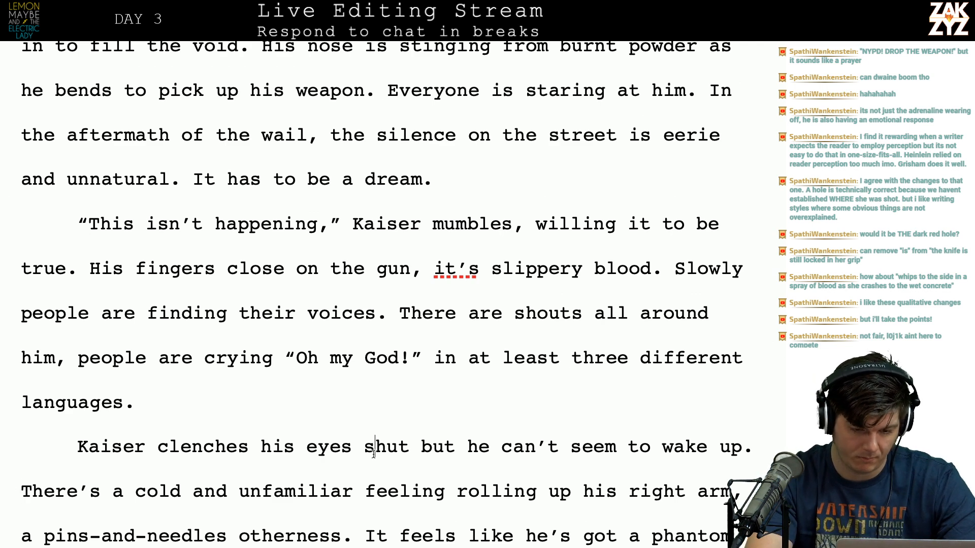
key("Right")
key("Right")
key("Right")
type("and")
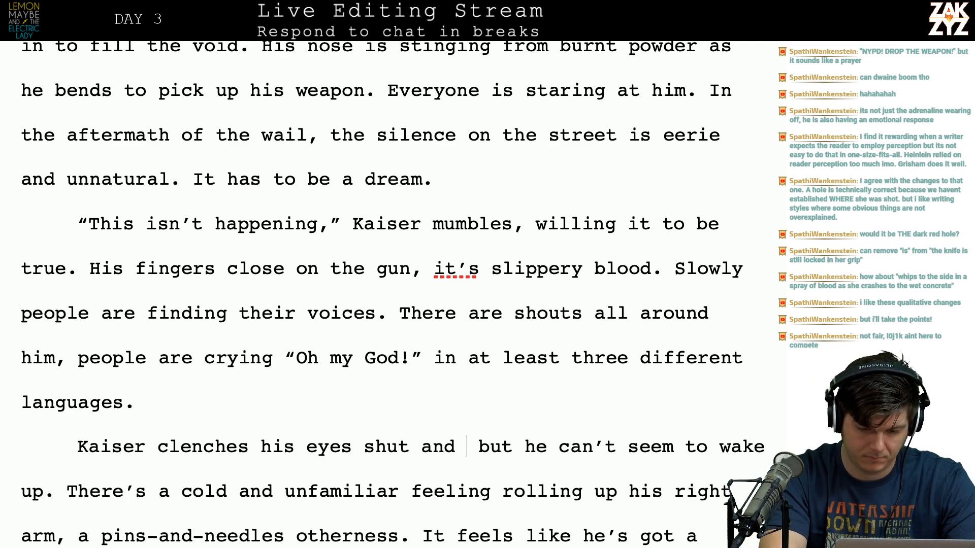
key("BackSpace")
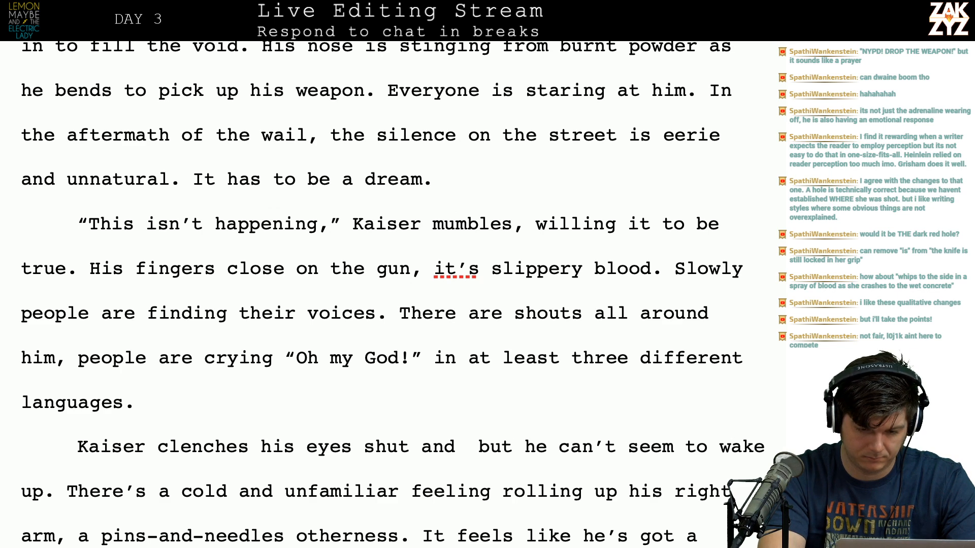
type("squeezes hi")
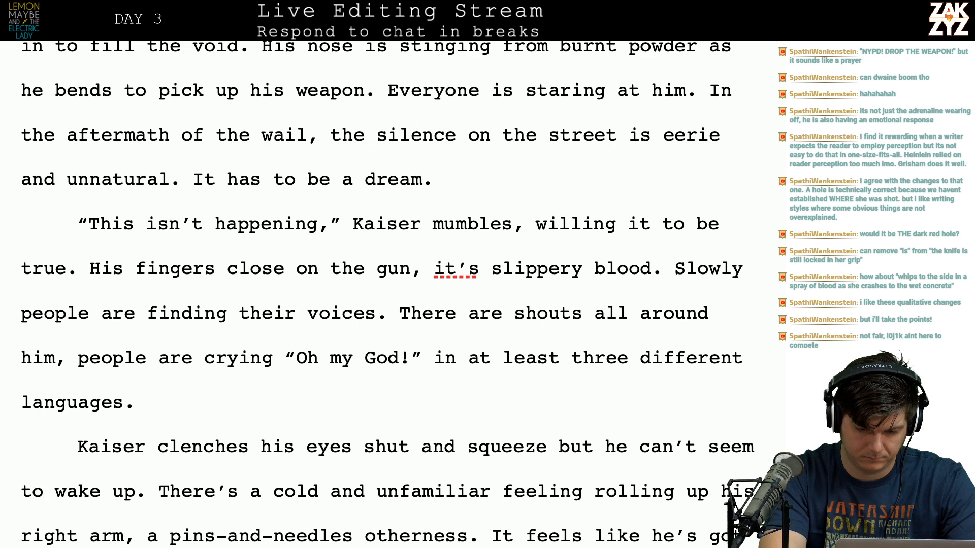
type("s han")
key("BackSpace")
key("BackSpace")
key("BackSpace")
key("BackSpace")
key("BackSpace")
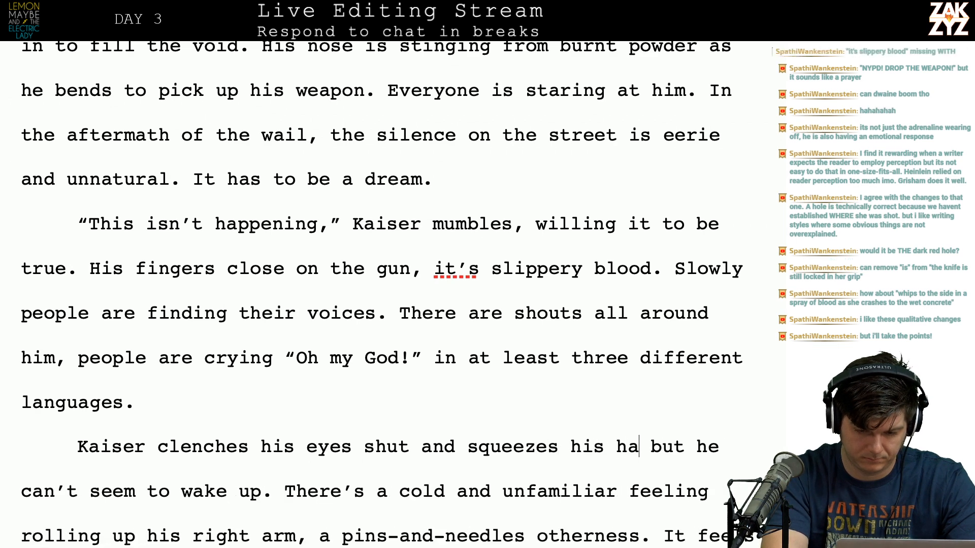
key("BackSpace")
key("BackSpace")
type("the gun ")
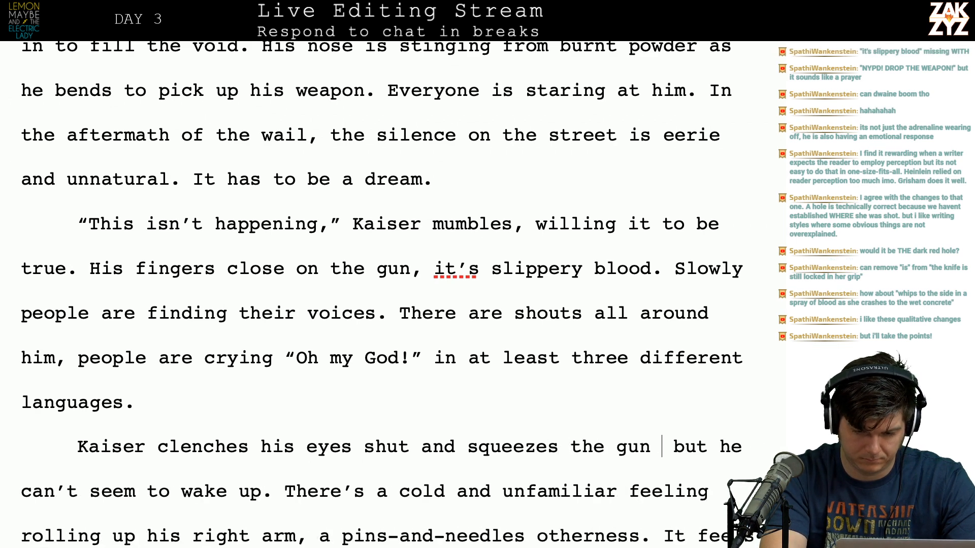
type("as hard as he c")
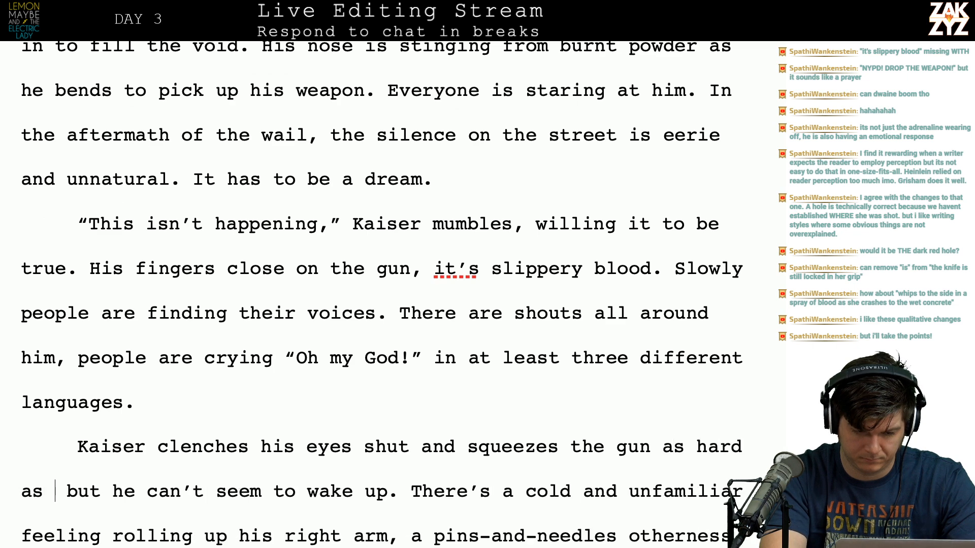
type("an")
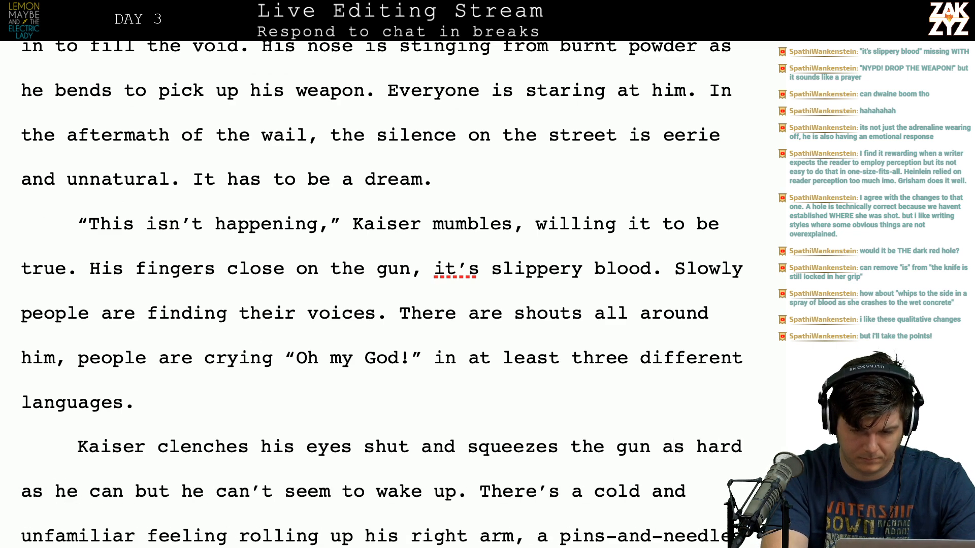
key("BackSpace")
key("BackSpace")
key("BackSpace")
key("BackSpace")
key("BackSpace")
key("BackSpace")
key("BackSpace")
key("BackSpace")
key("BackSpace")
key("BackSpace")
key("BackSpace")
key("BackSpace")
key("BackSpace")
key("BackSpace")
key("BackSpace")
key("BackSpace")
key("BackSpace")
Add "until the metal is digging into his palm," between "squeezes the gun" and "but he can't seem to wake up.".
type("until the met")
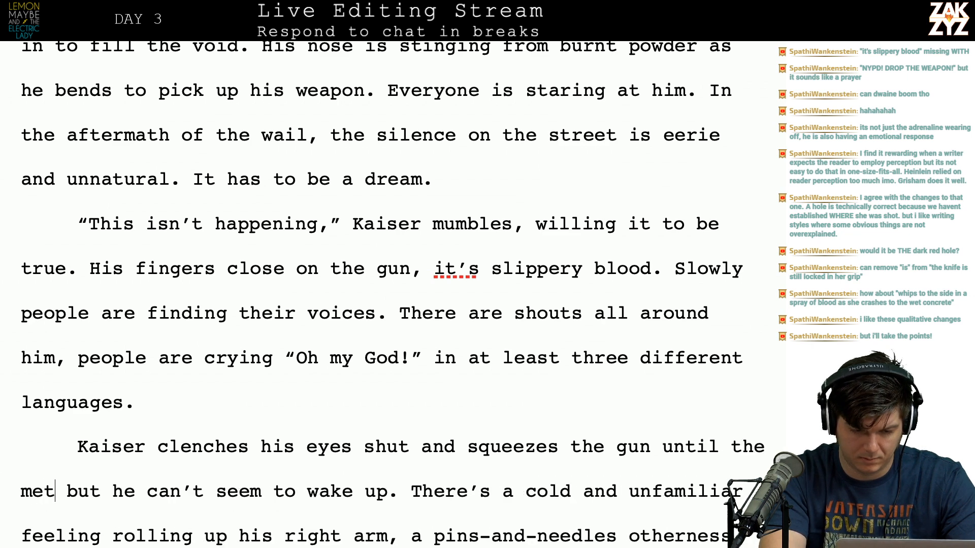
type("al is digging into his palm.")
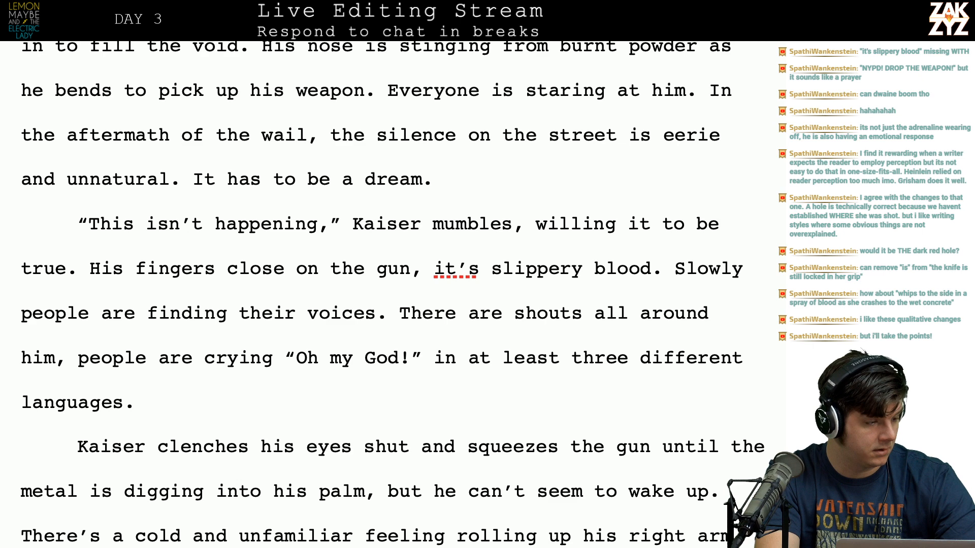
Insert "with" between "slippery" and "blood" in the sentence about Kaiser's fingers closing on the gun.
scroll(381, 291, "down", 1)
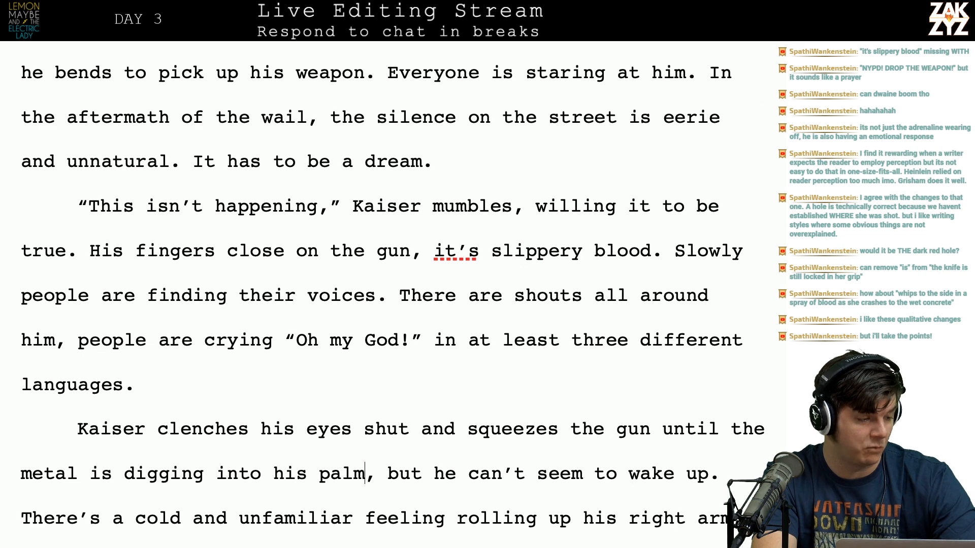
scroll(381, 294, "up", 3)
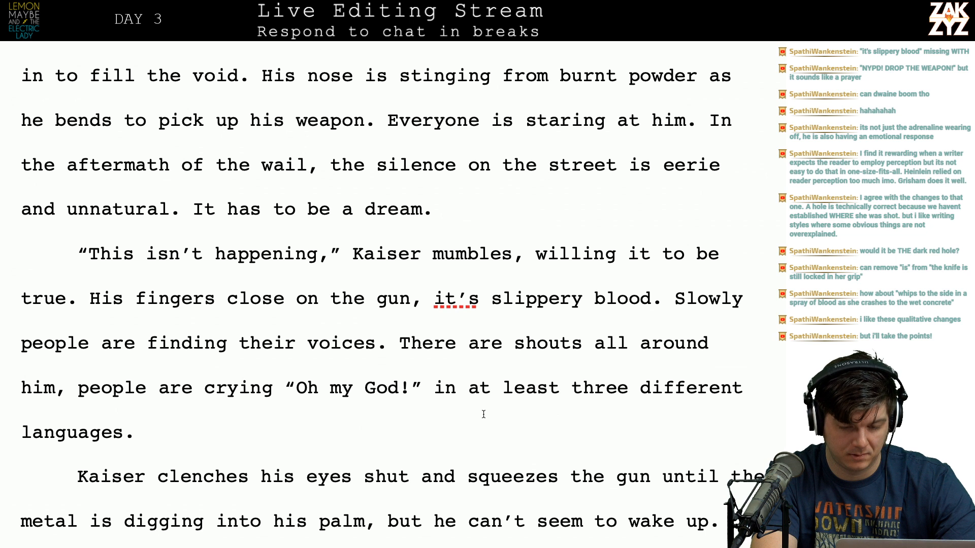
left_click(489, 299)
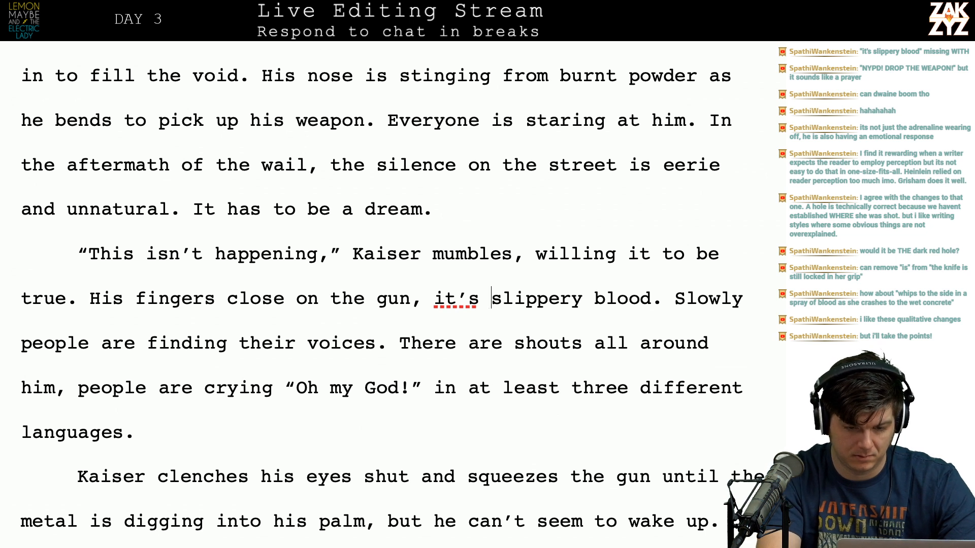
key("Left")
key("Left")
key("Left")
key("Left")
key("Left")
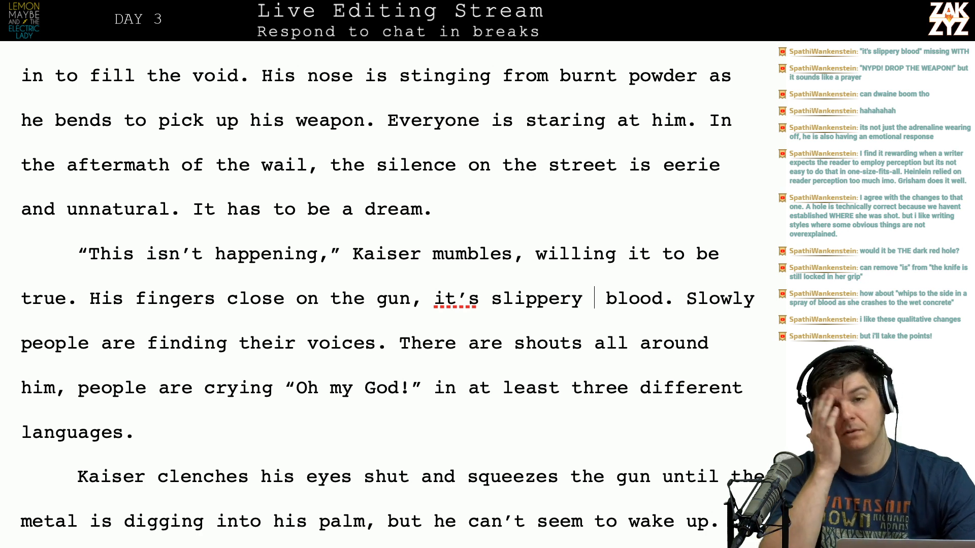
type("with")
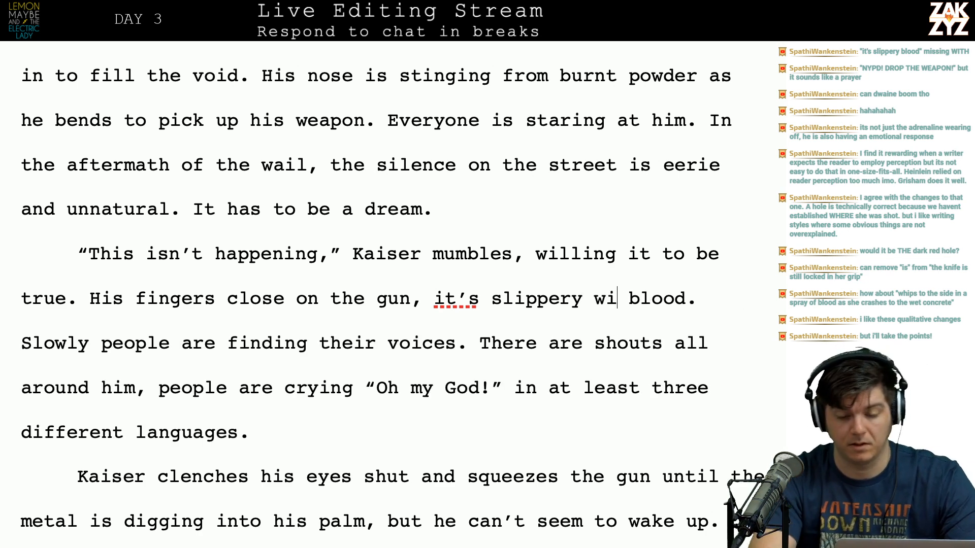
Switch to the Editlist document, raise the first-listed viewer's tally to 23, and return to the manuscript.
key("super+Tab")
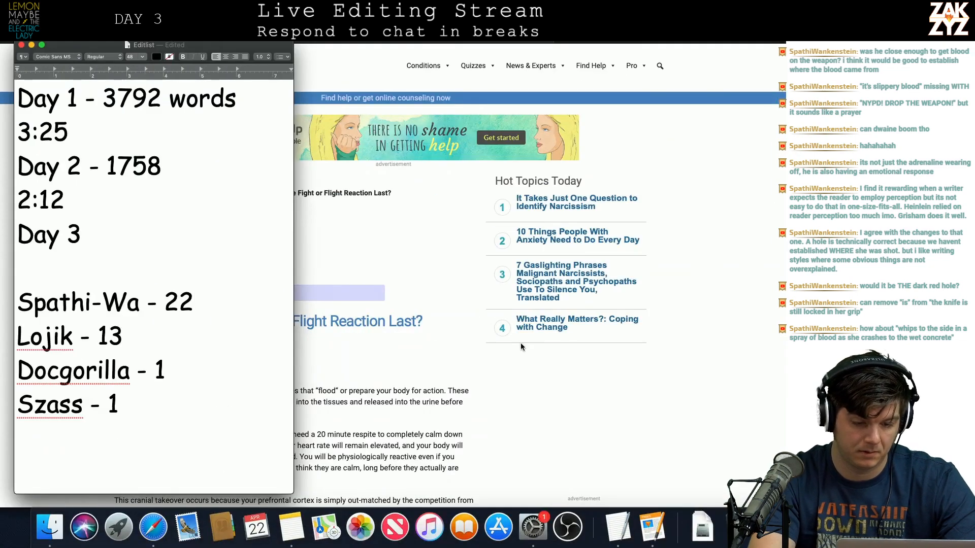
key("BackSpace")
type("3")
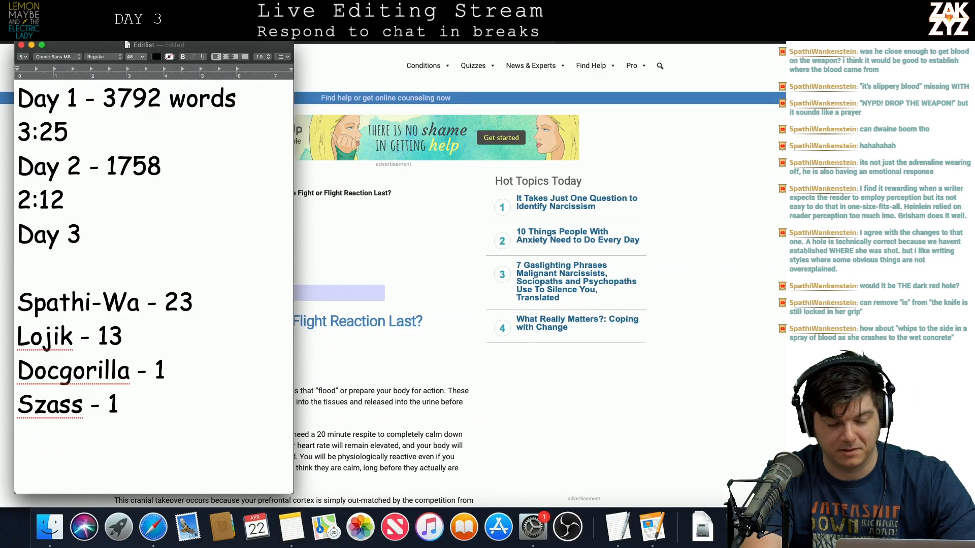
key("super+Tab")
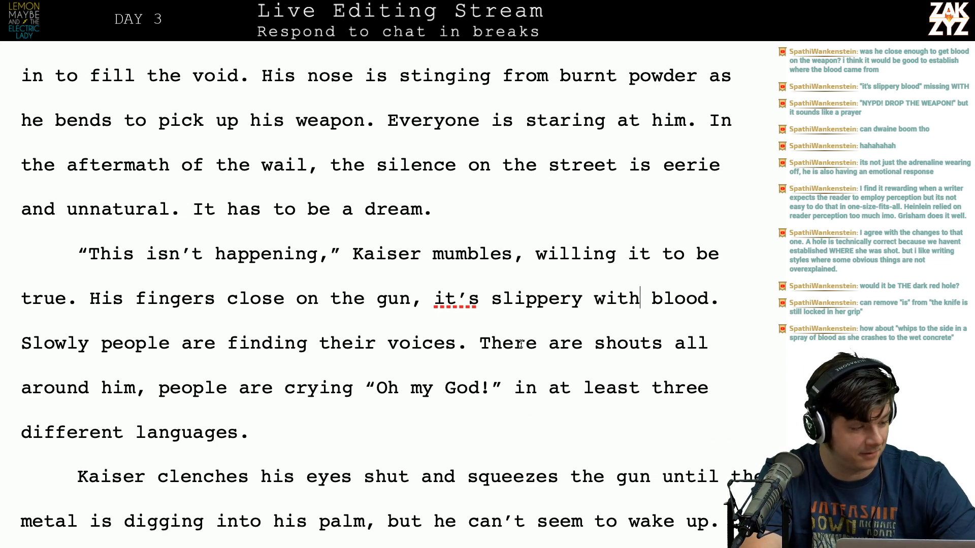
Insert "her" before "blood" in the sentence about the slippery gun.
scroll(521, 344, "down", 1)
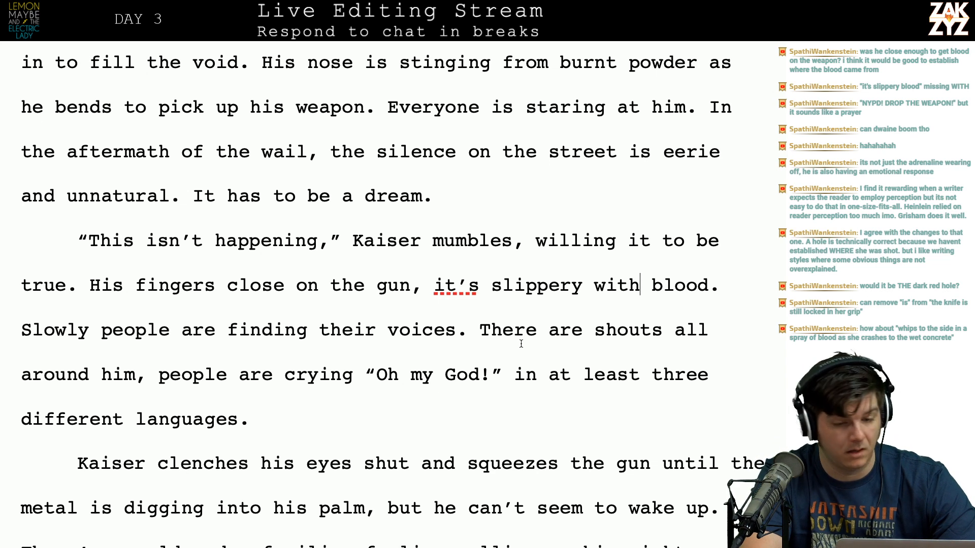
scroll(521, 344, "up", 3)
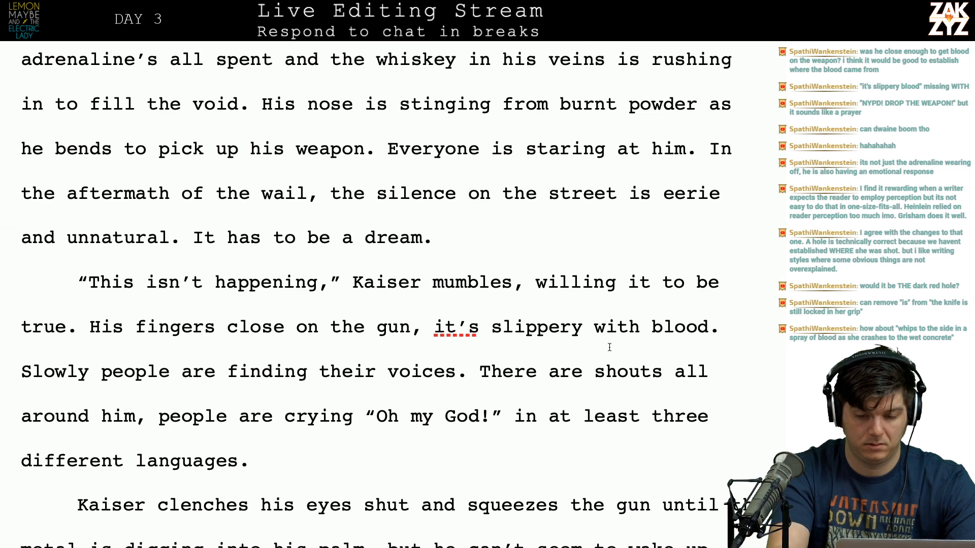
type("her")
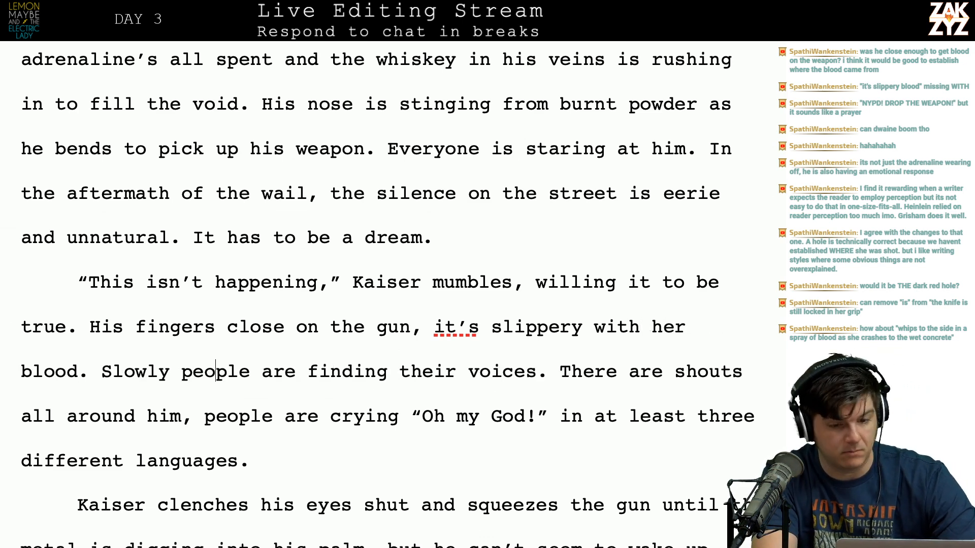
left_click(192, 371)
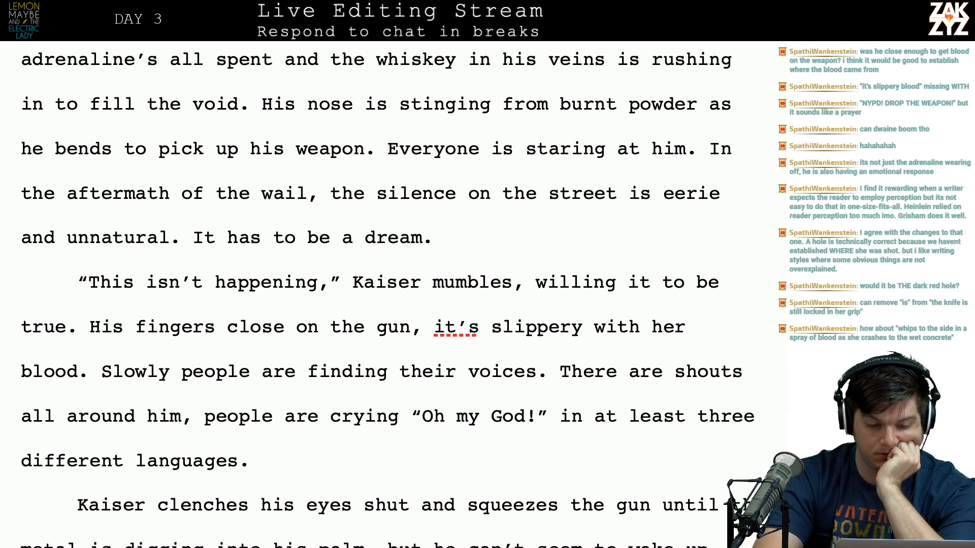
Extend the sentence ending "he bends to pick up his weapon" with ", the dead woman is inches from his boots.".
scroll(386, 295, "down", 3)
scroll(386, 295, "up", 3)
scroll(386, 295, "up", 2)
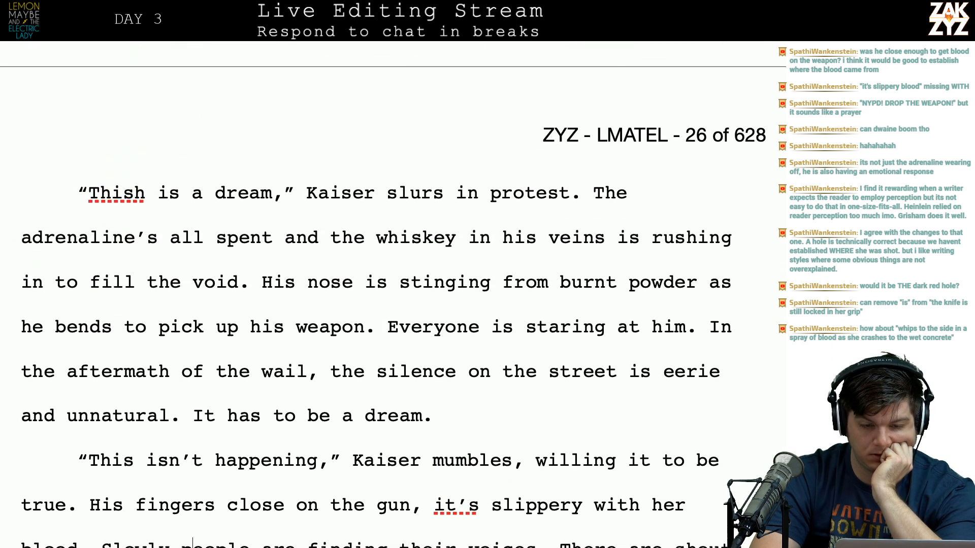
scroll(385, 294, "down", 1)
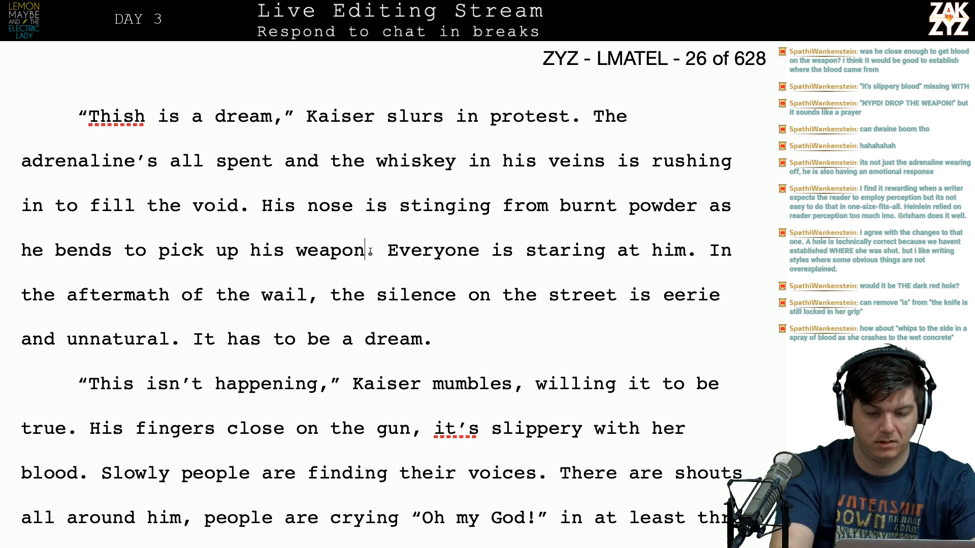
key("Delete")
type(", the dead woman is inches from")
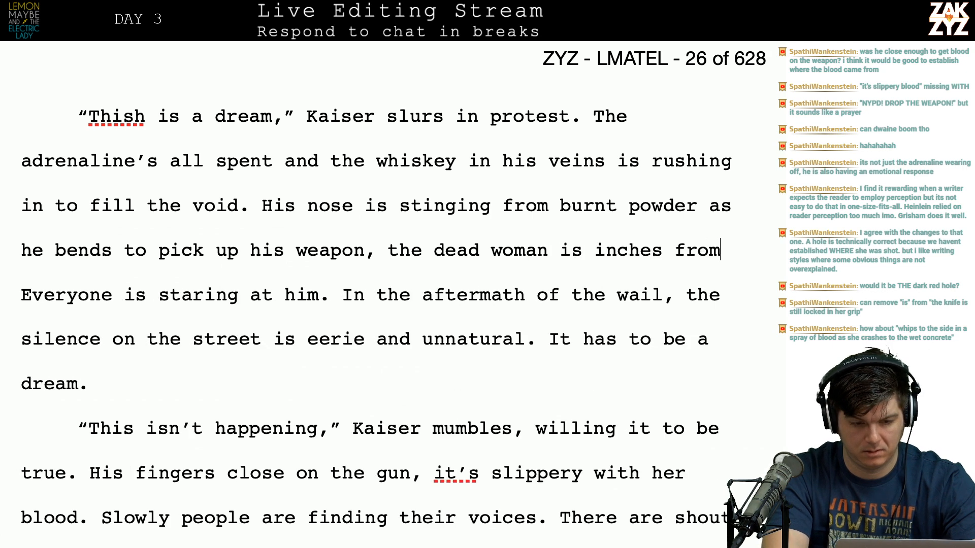
type(" his boots ")
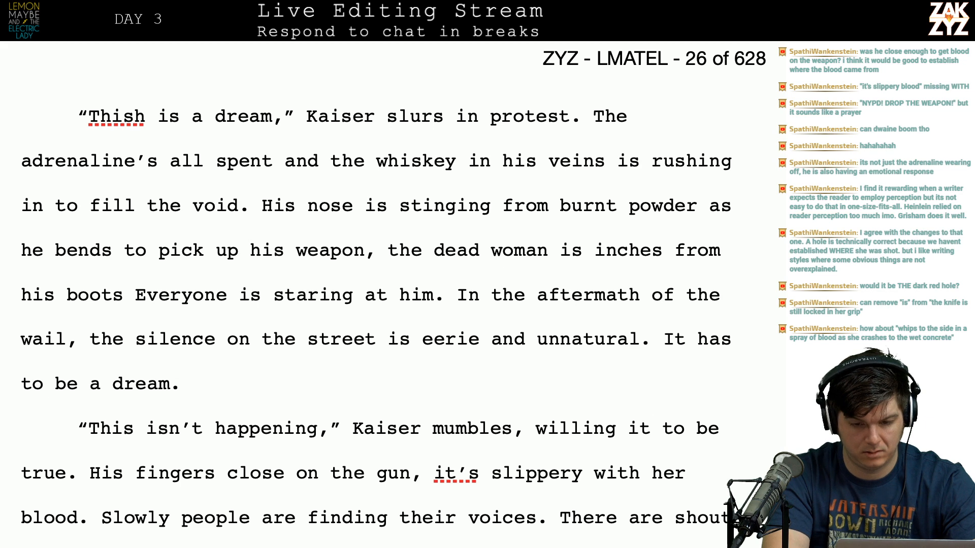
type(".")
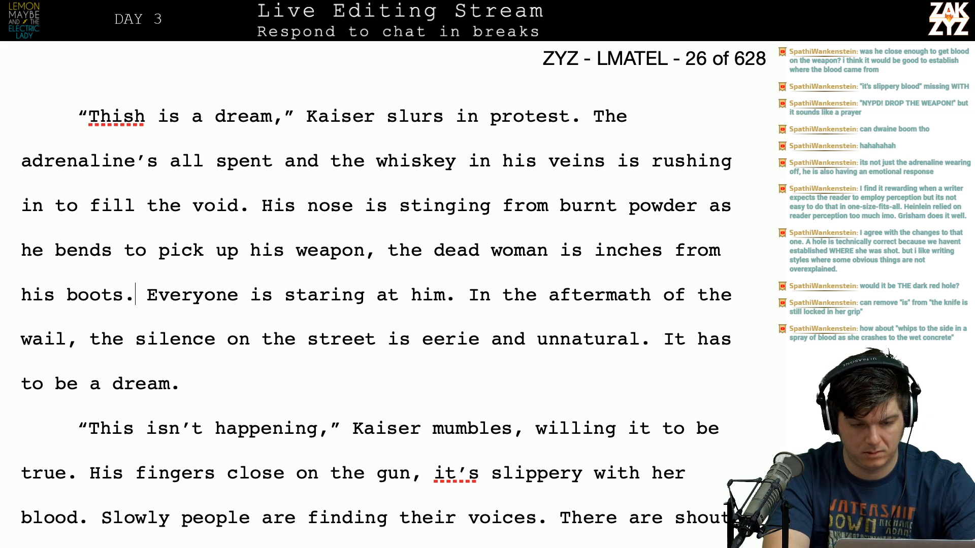
Replace "boots" with "feet" at the end of the sentence about the dead woman.
key("BackSpace")
key("BackSpace")
key("BackSpace")
key("BackSpace")
key("BackSpace")
key("BackSpace")
type("feet.")
Replace "gun" with "the pistol" in the sentence where Kaiser clenches his eyes shut.
key("Right")
key("Right")
key("Right")
key("Right")
key("Right")
key("Right")
key("Right")
key("Right")
key("Right")
key("Right")
key("Right")
key("Right")
key("Right")
key("Right")
key("Right")
key("Right")
key("Right")
key("Right")
key("Right")
key("Right")
key("Right")
key("Right")
key("Right")
key("Right")
key("Right")
key("Down")
key("Down")
key("Down")
key("Down")
key("Down")
key("Down")
key("Down")
key("Down")
key("Up")
key("Right")
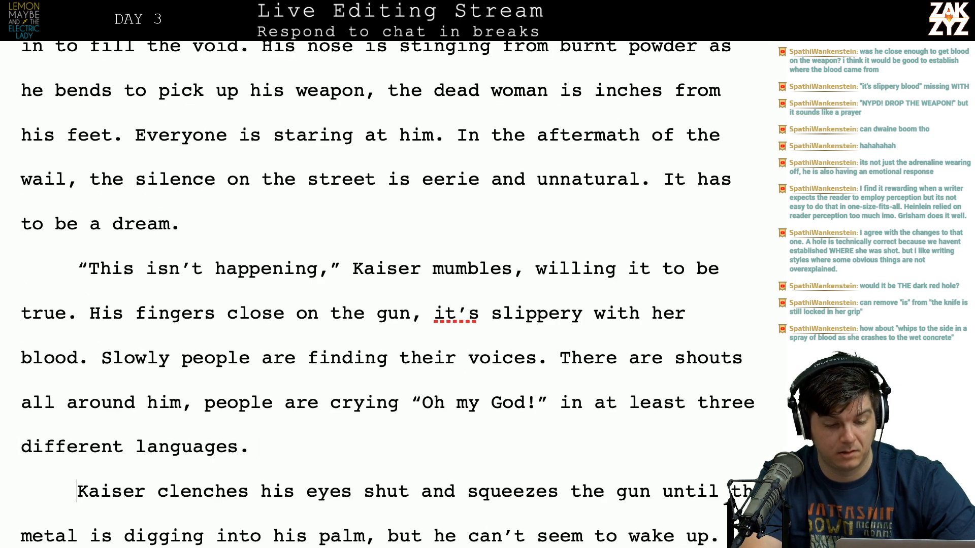
key("Down")
key("Down")
key("Down")
scroll(360, 207, "down", 1)
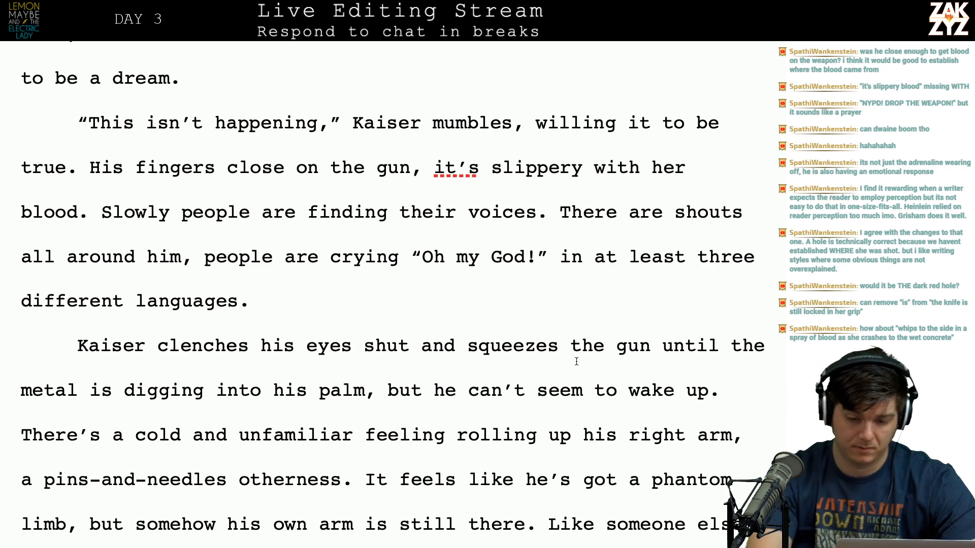
left_click(618, 353)
type("g")
key("BackSpace")
type("the pisto")
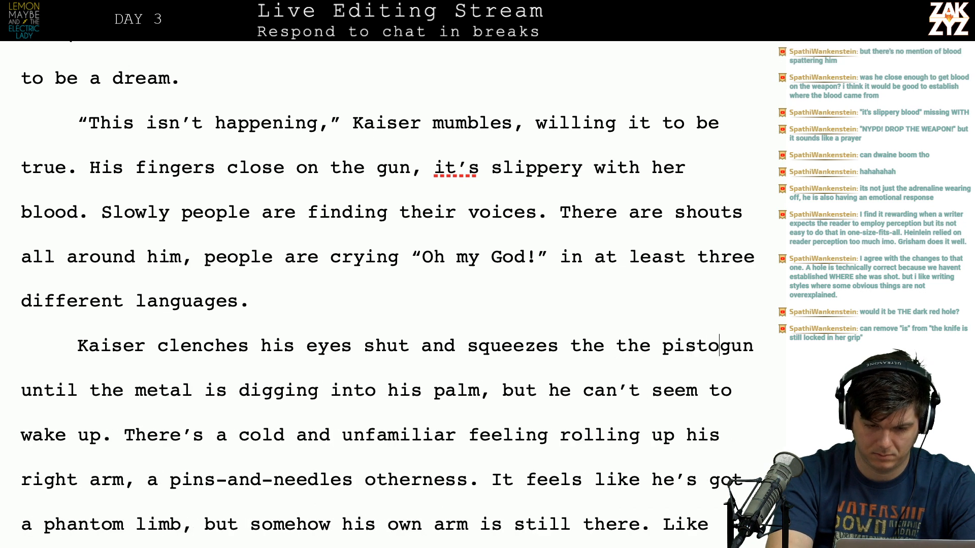
type("l")
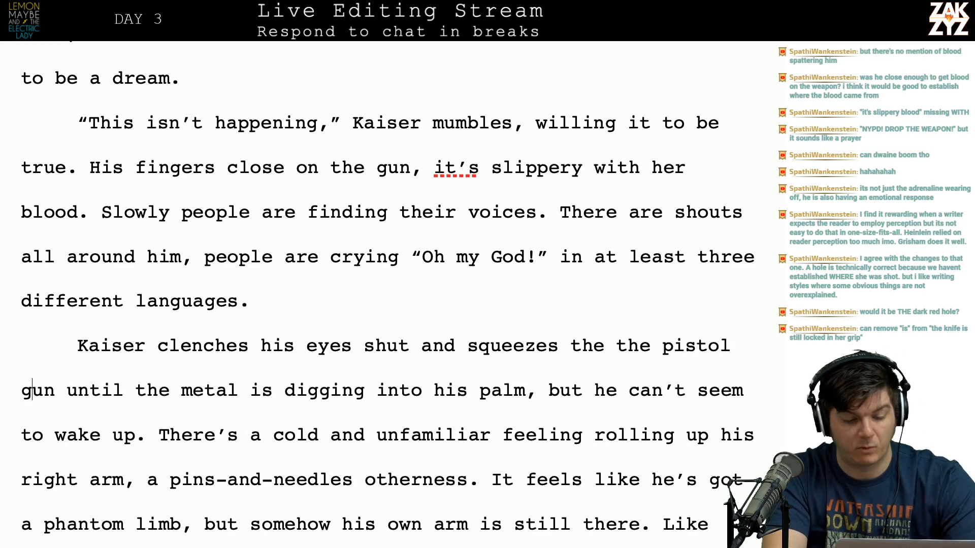
key("Delete")
key("Delete")
key("Delete")
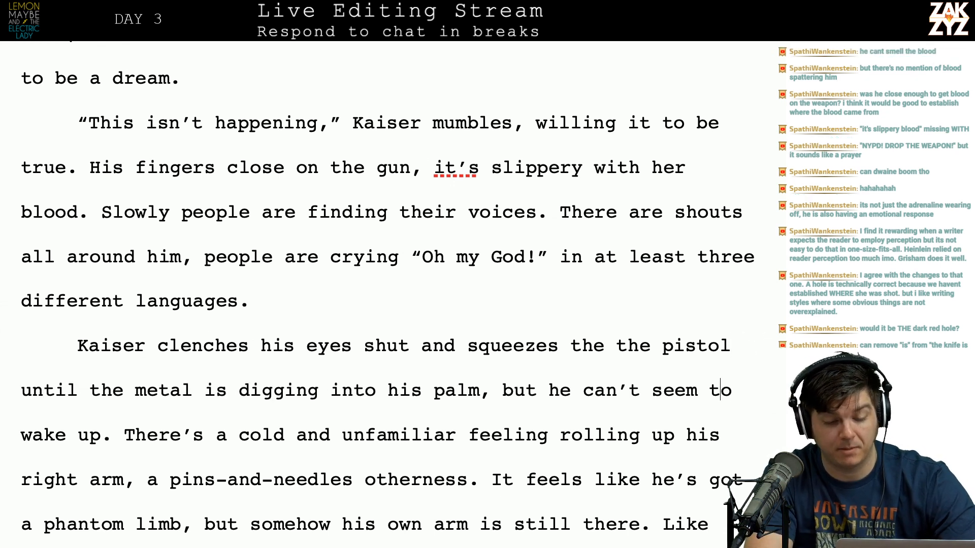
Go back through the scene to the shooting paragraph and place the cursor after "she crashes to the wet concrete.".
scroll(386, 295, "down", 1)
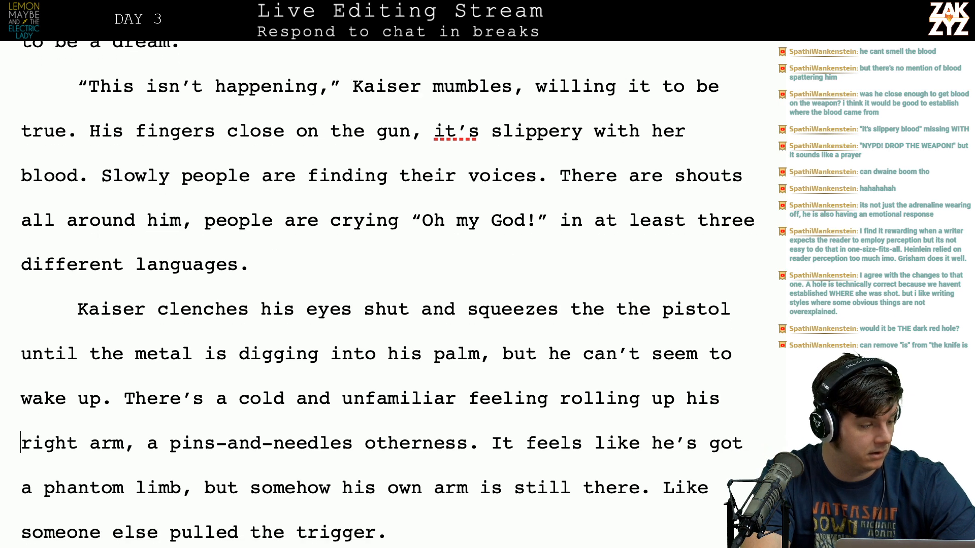
scroll(386, 294, "up", 1)
scroll(386, 299, "up", 2)
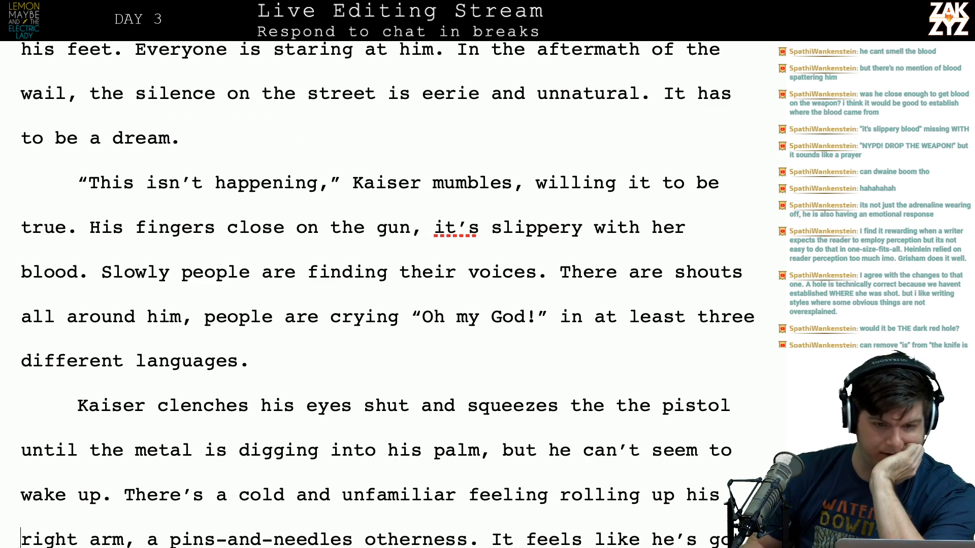
scroll(386, 300, "up", 15)
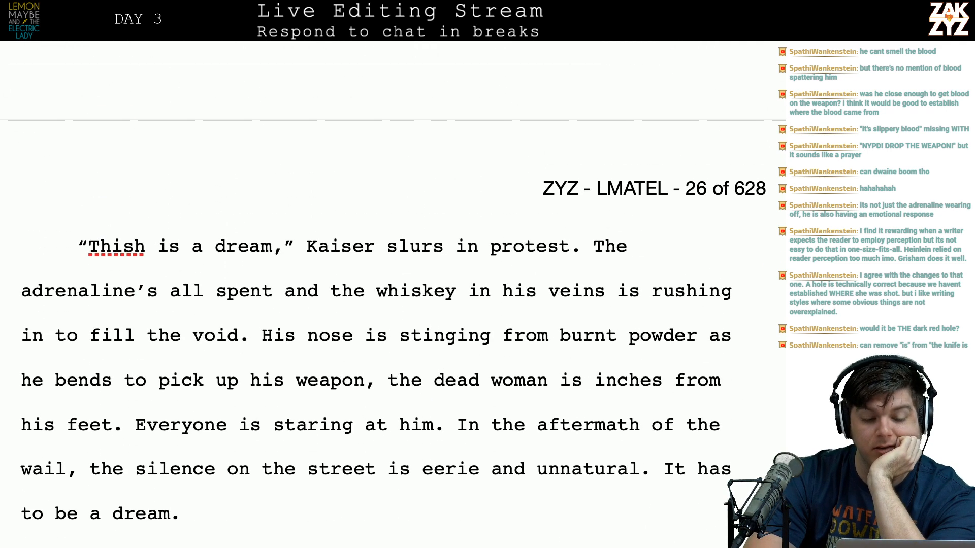
scroll(366, 295, "up", 10)
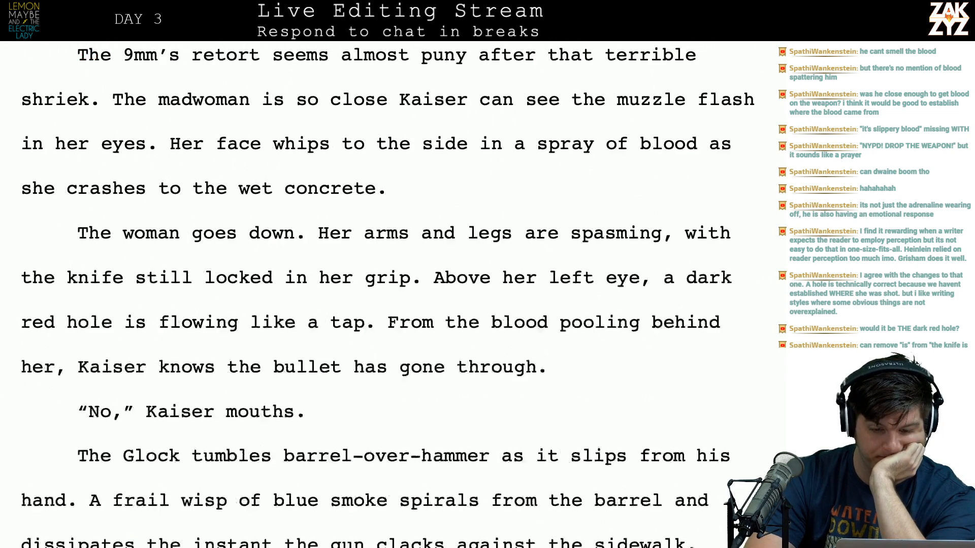
scroll(386, 294, "down", 3)
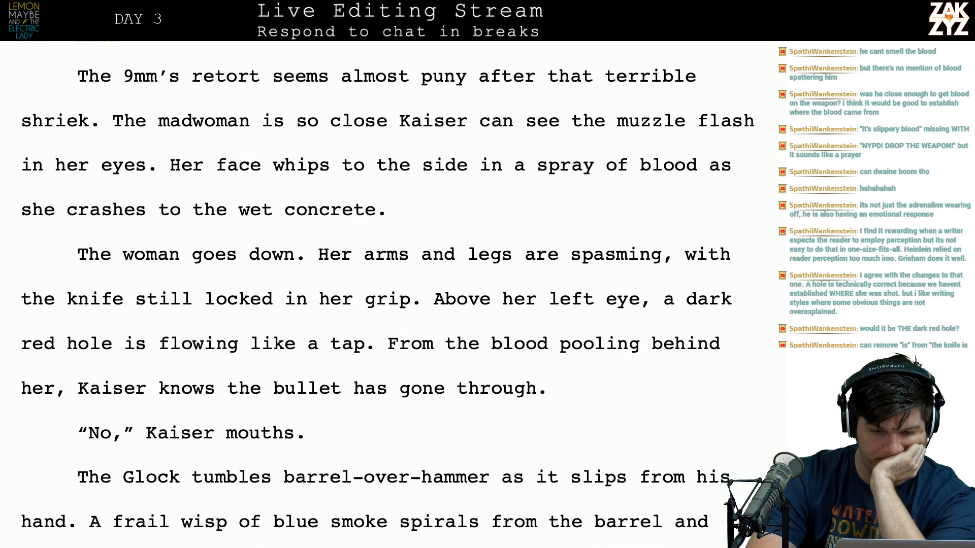
scroll(619, 354, "up", 2)
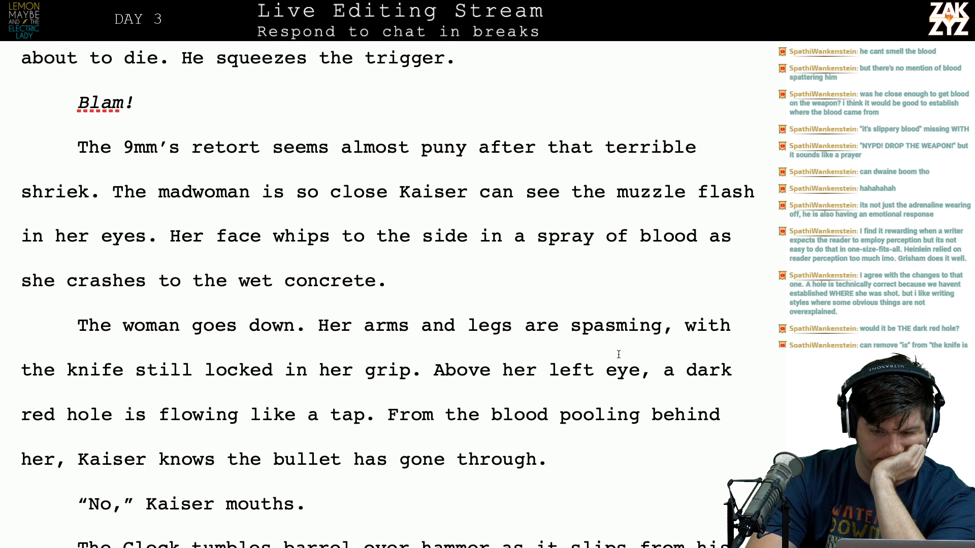
left_click(451, 272)
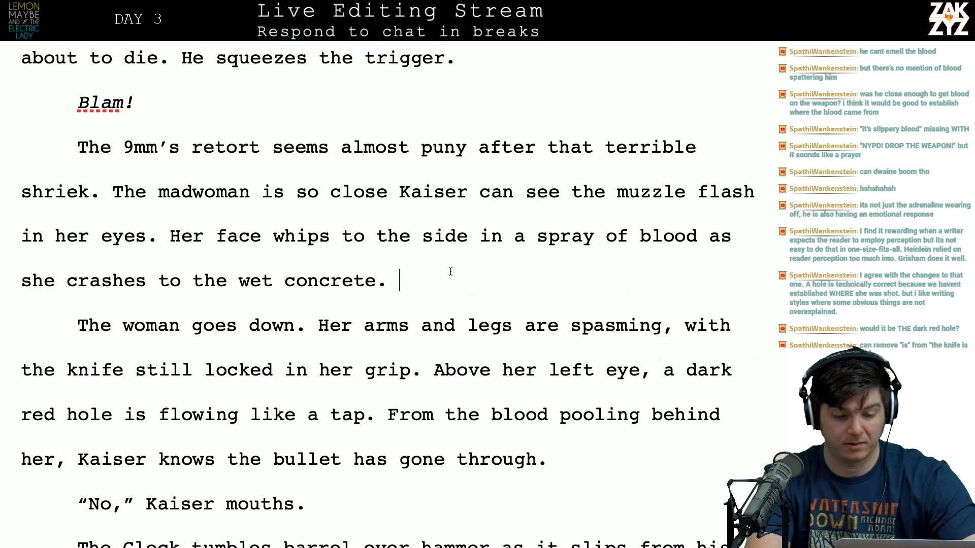
key("BackSpace")
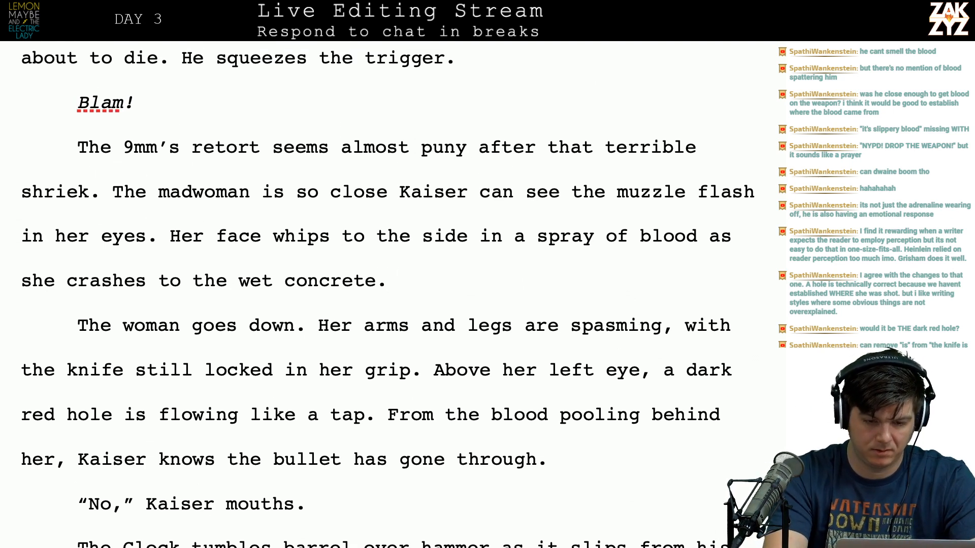
type("Ja")
key("BackSpace")
key("BackSpace")
type("Kasier")
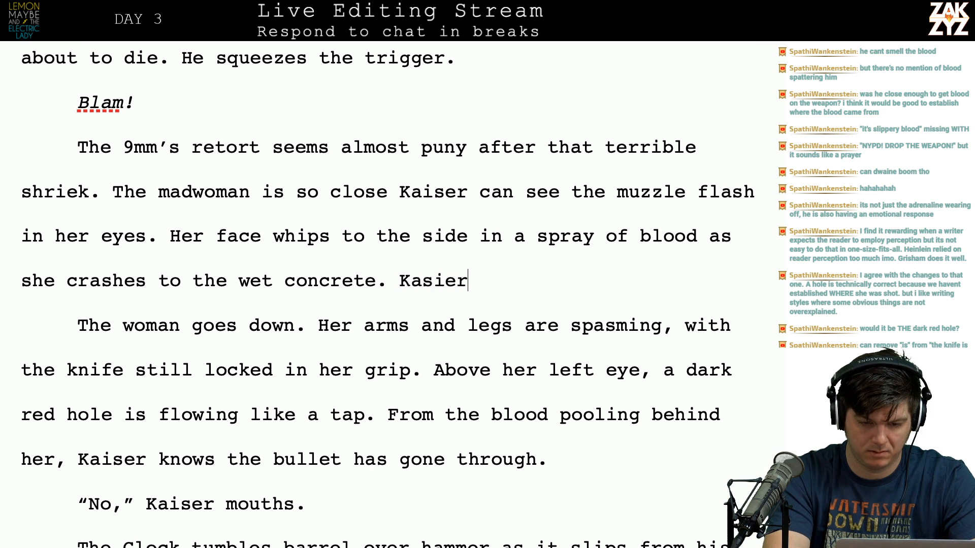
key("BackSpace")
key("BackSpace")
key("BackSpace")
key("BackSpace")
type("iser can't tell if the")
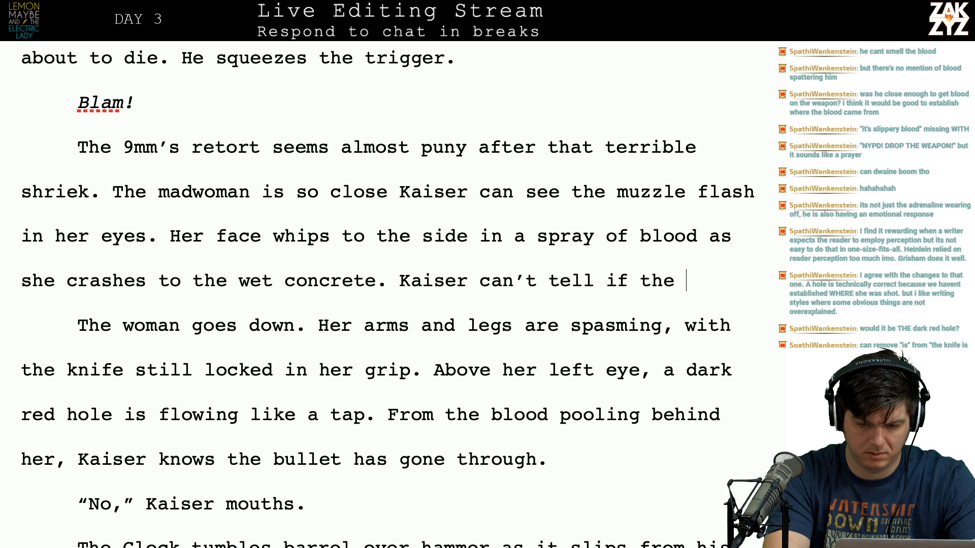
key("BackSpace")
key("BackSpace")
key("BackSpace")
key("BackSpace")
key("BackSpace")
key("BackSpace")
key("BackSpace")
key("BackSpace")
key("BackSpace")
key("BackSpace")
key("BackSpace")
key("BackSpace")
key("BackSpace")
key("BackSpace")
key("BackSpace")
key("BackSpace")
type("is")
key("BackSpace")
key("BackSpace")
key("BackSpace")
key("BackSpace")
key("BackSpace")
key("BackSpace")
key("BackSpace")
key("BackSpace")
key("BackSpace")
type("Kaiser feels ")
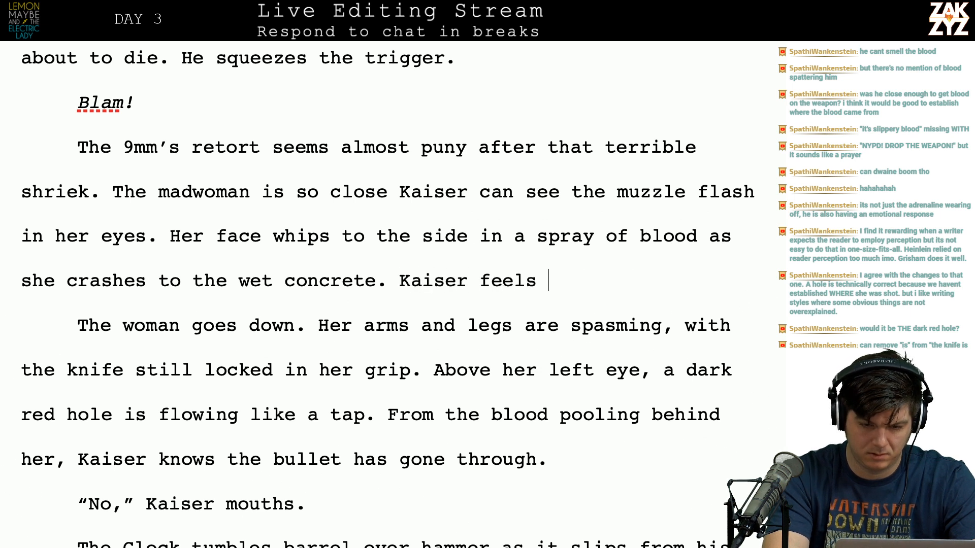
type("drop")
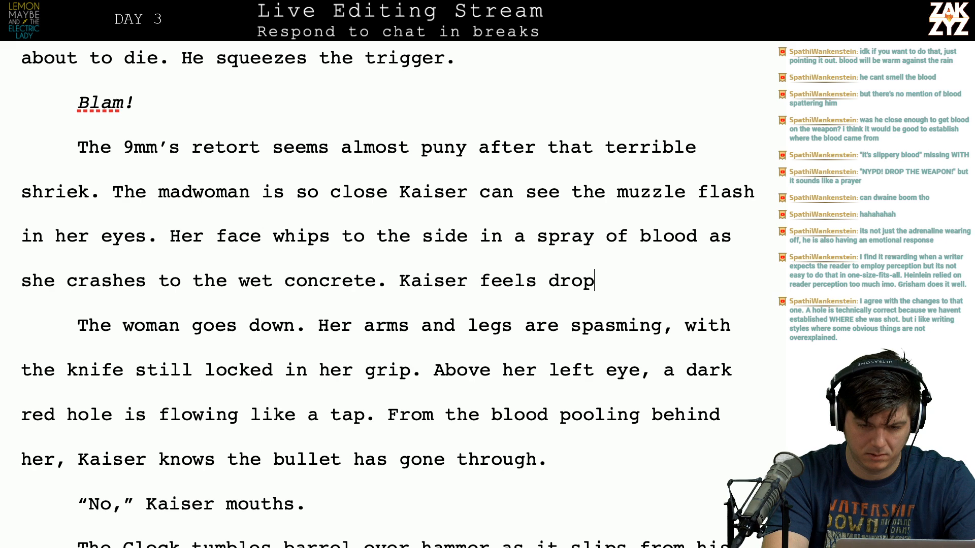
type("lets on his fac")
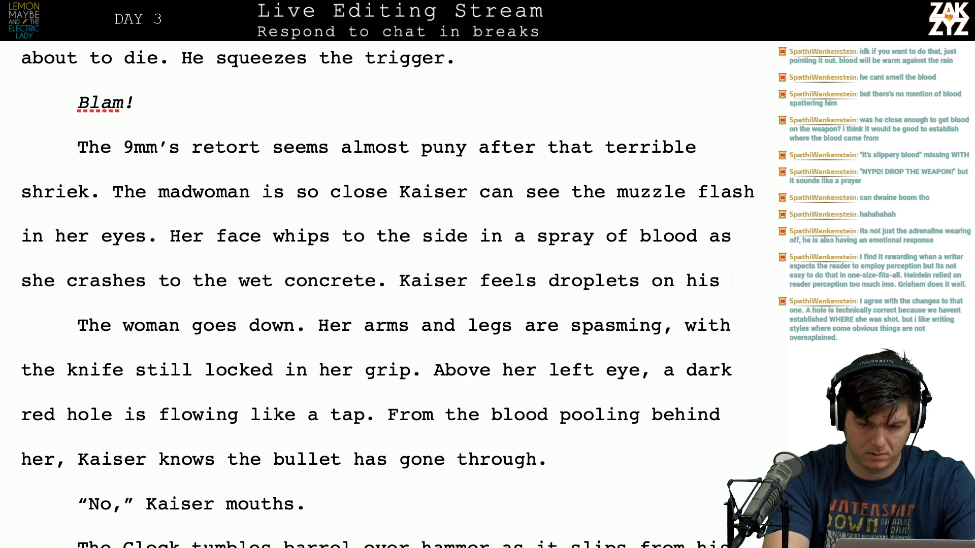
key("BackSpace")
key("BackSpace")
key("BackSpace")
key("BackSpace")
key("BackSpace")
key("BackSpace")
key("BackSpace")
key("BackSpace")
key("BackSpace")
key("BackSpace")
key("BackSpace")
key("BackSpace")
key("BackSpace")
key("BackSpace")
key("BackSpace")
key("BackSpace")
key("BackSpace")
key("BackSpace")
key("BackSpace")
key("BackSpace")
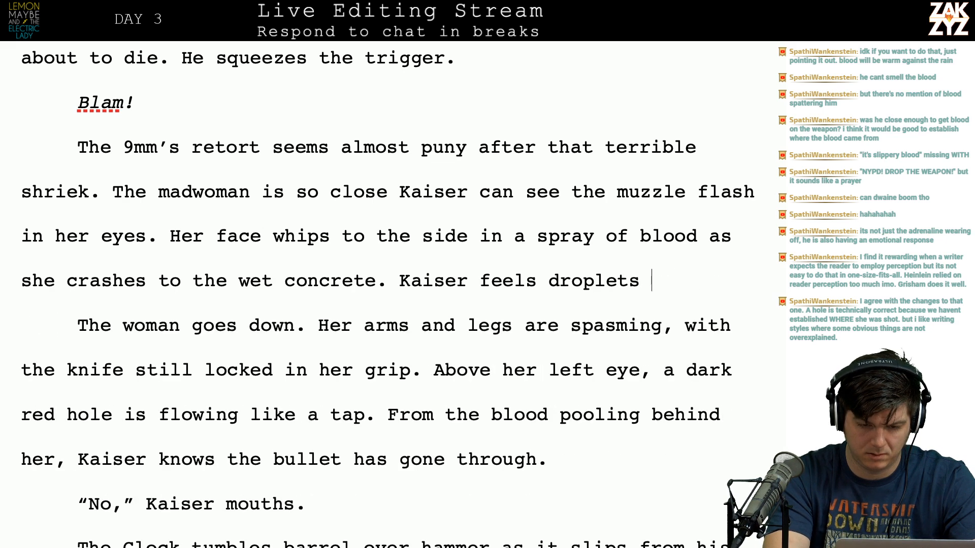
key("BackSpace")
key("BackSpace")
key("BackSpace")
key("BackSpace")
Write "can't tell if it's blood or rain hitting him." after "Kaiser" to end the shooting paragraph.
type("can't tell if he's")
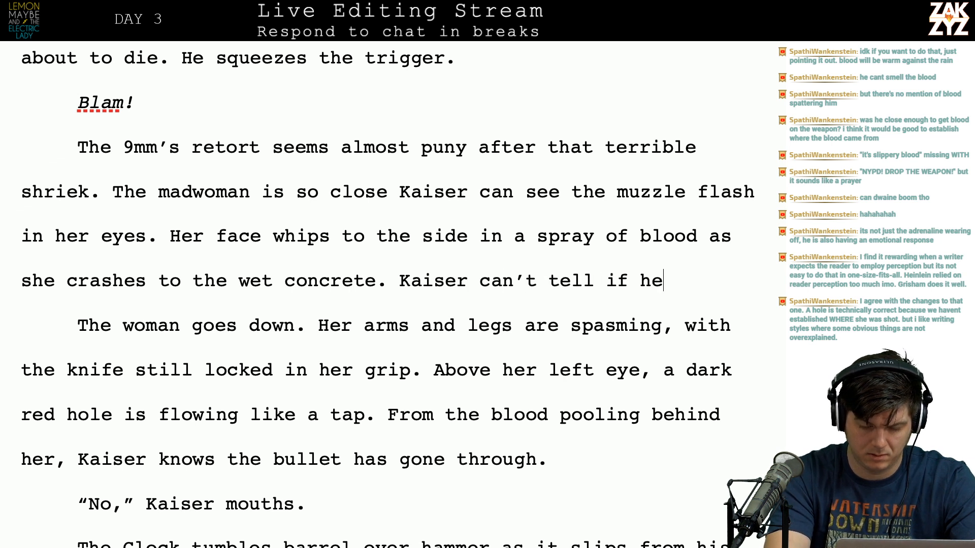
key("BackSpace")
key("BackSpace")
key("BackSpace")
key("BackSpace")
type("it's blood or rain hittein")
key("BackSpace")
key("BackSpace")
key("BackSpace")
type("ing him.")
Change "a spray of blood" to "a crimson spray" in the sentence where the woman's face whips to the side.
left_click(539, 236)
type("crimson")
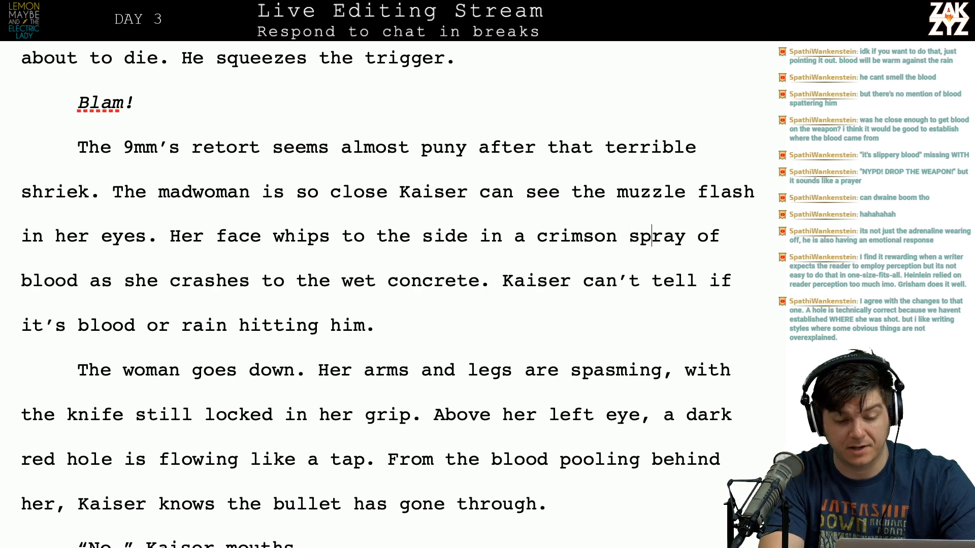
key("Right")
key("Right")
key("Right")
key("Left")
key("Left")
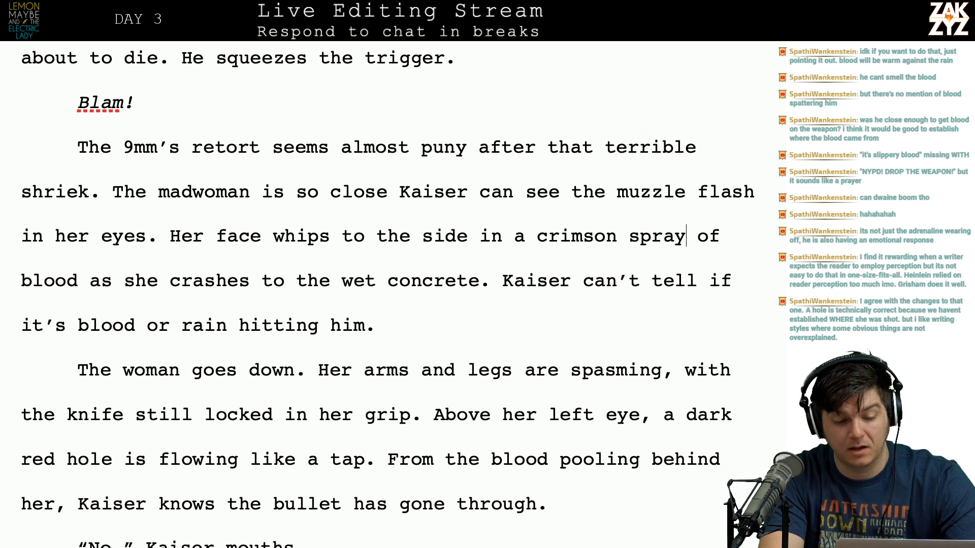
key("shift+Right")
key("shift+Right")
key("shift+Right")
key("shift+Right")
key("shift+Right")
key("shift+Right")
key("shift+Right")
key("shift+Right")
key("shift+Right")
key("shift+Right")
key("shift+Right")
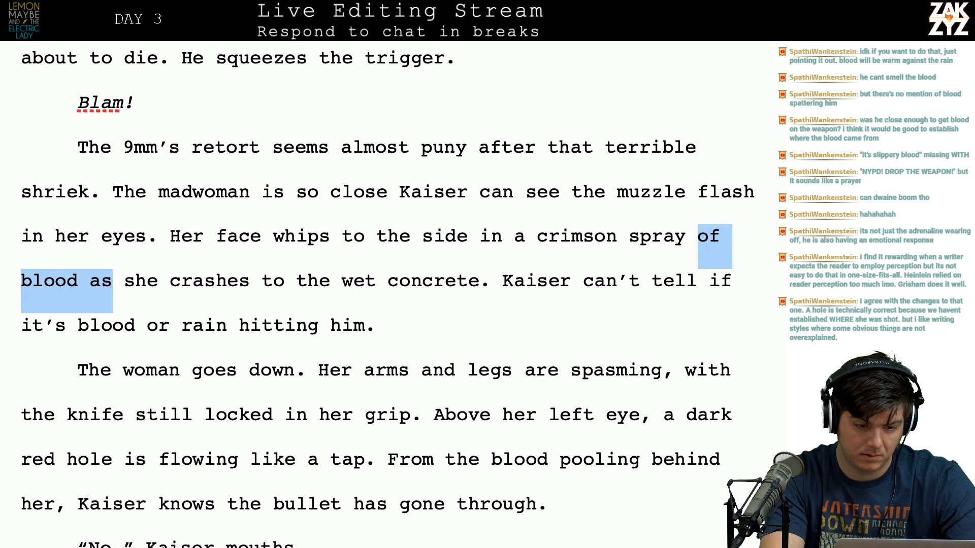
key("shift+Left")
key("shift+Left")
key("BackSpace")
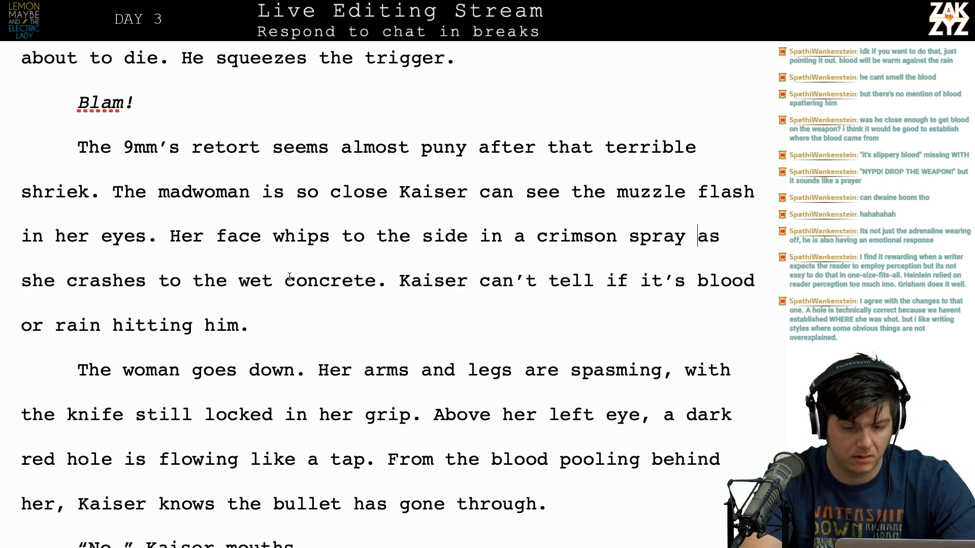
Reread the shooting paragraph and the description of the fallen woman that follows it.
scroll(305, 273, "down", 1)
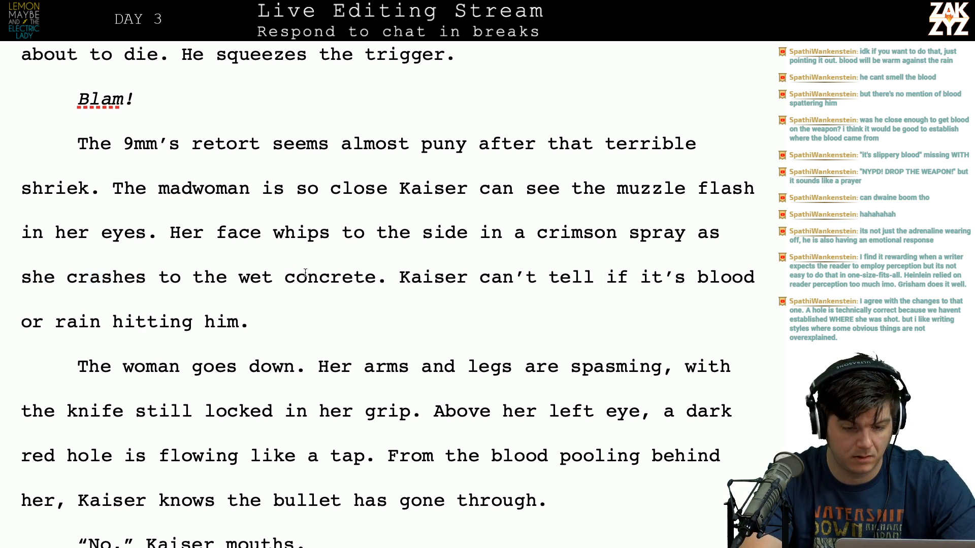
left_click(409, 277)
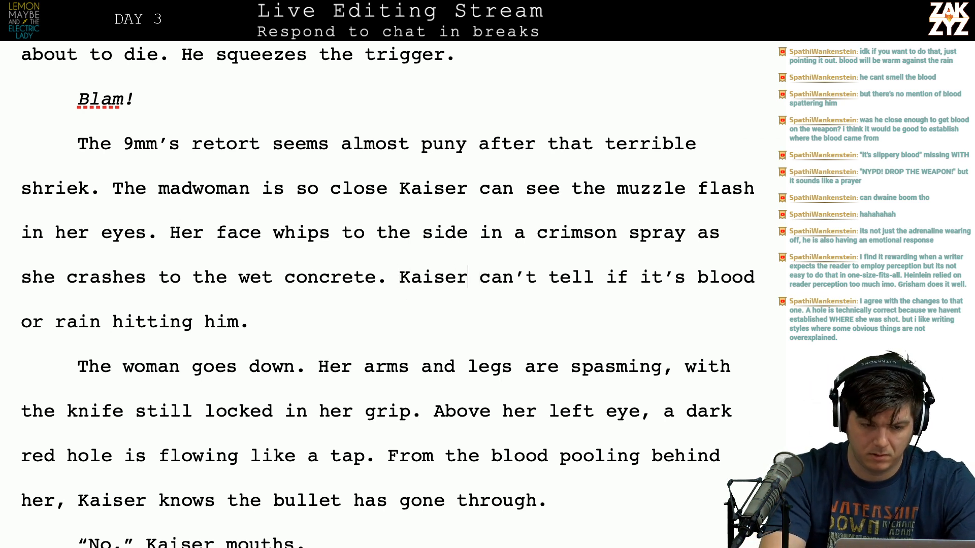
key("Left")
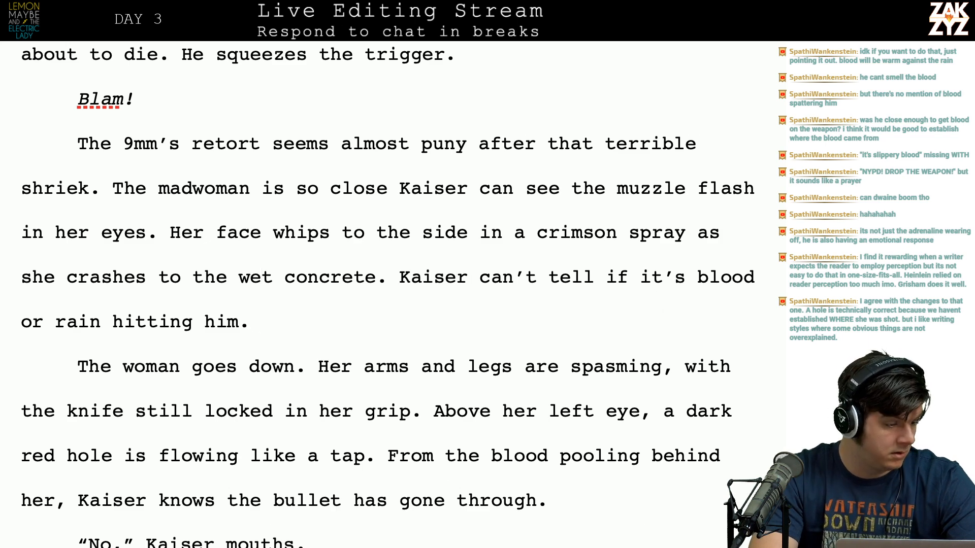
scroll(262, 257, "down", 1)
scroll(262, 250, "down", 1)
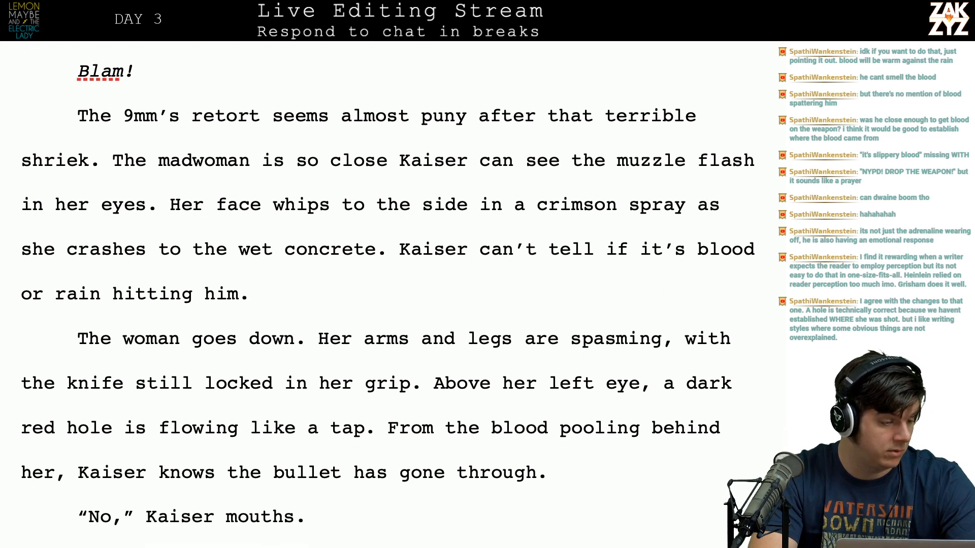
scroll(495, 315, "down", 2)
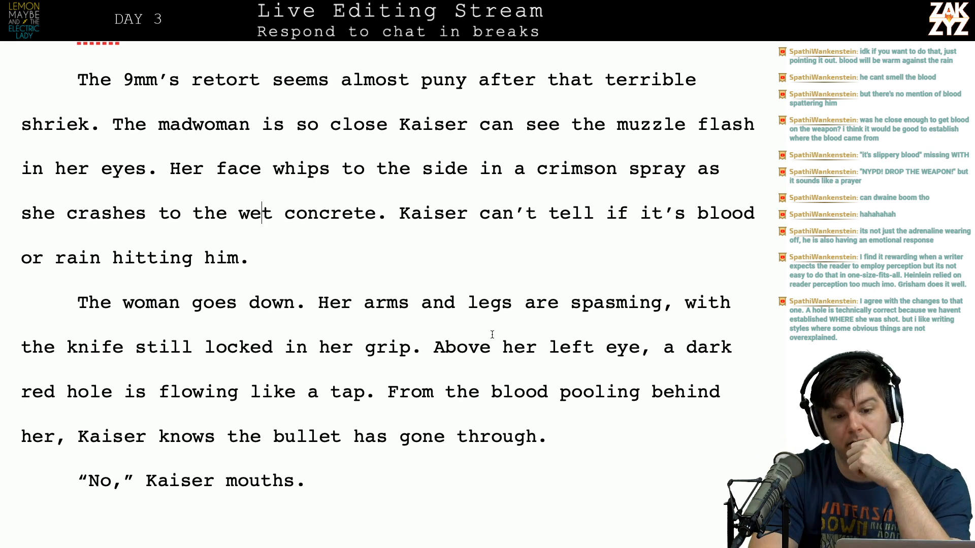
scroll(492, 335, "down", 2)
scroll(492, 335, "up", 7)
scroll(492, 335, "up", 1)
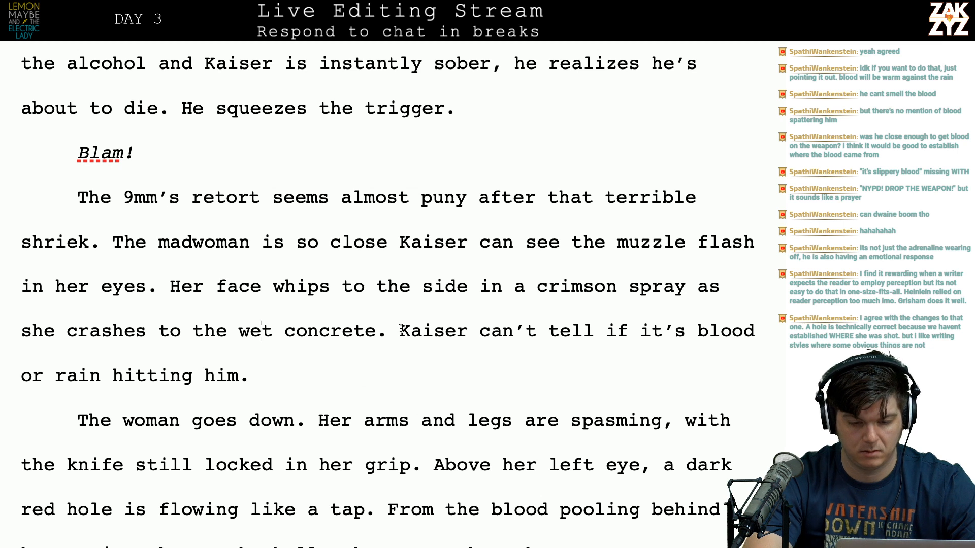
Move the blood-or-rain sentence to its own paragraph and try "Kaiser gets misted, it's too warm to be rain." in its place.
key("Return")
key("Left")
key("Left")
key("Right")
type("Kaiser get")
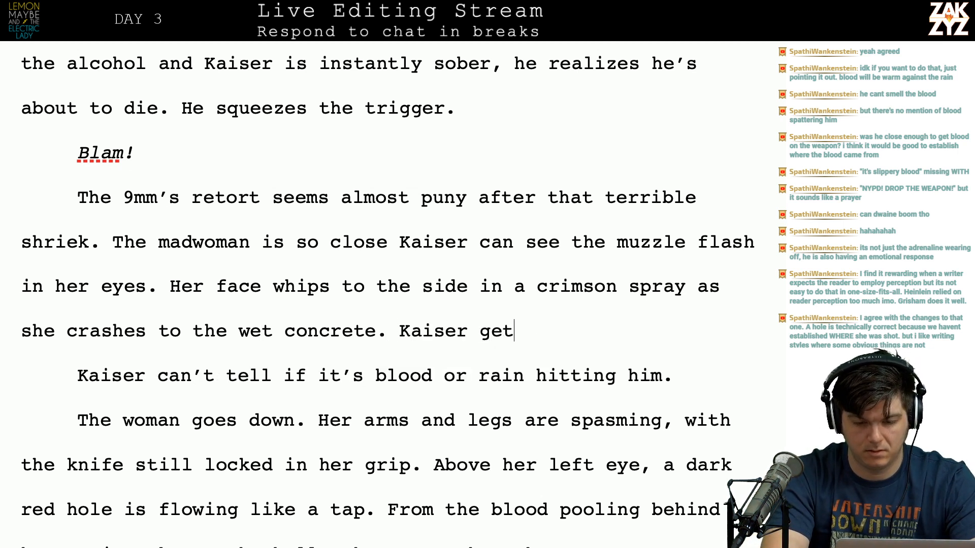
type("s misted, it's too w")
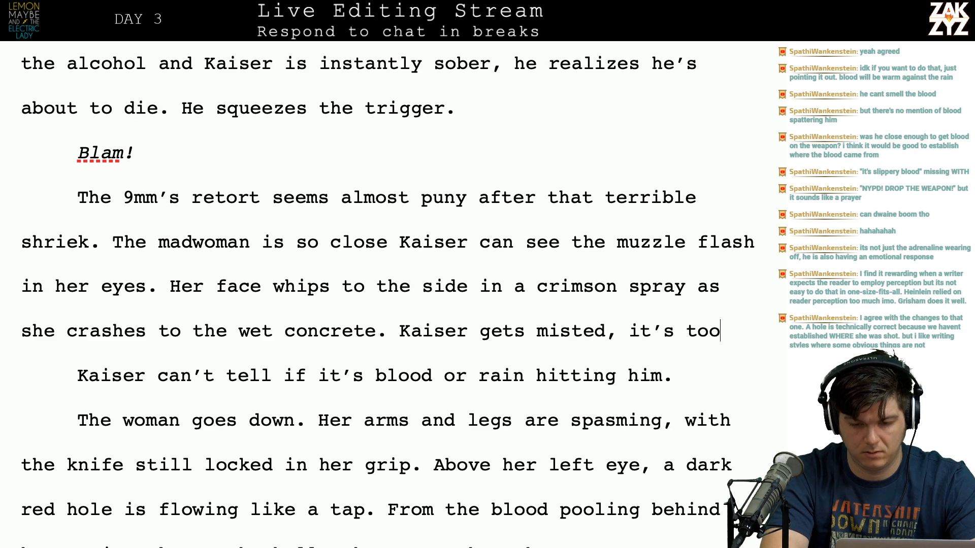
type("arm to be ")
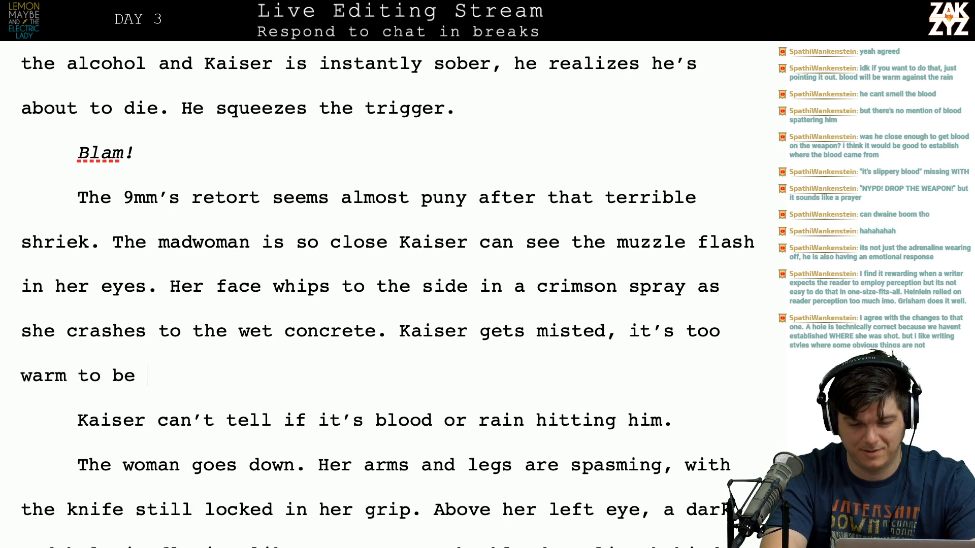
type("rain.")
Remove the "Kaiser gets misted" alternative and rejoin the blood-or-rain sentence to the shooting paragraph.
key("shift+Down")
key("shift+Down")
key("shift+Down")
key("shift+Up")
key("shift+Up")
key("shift+Right")
key("shift+Down")
key("shift+Left")
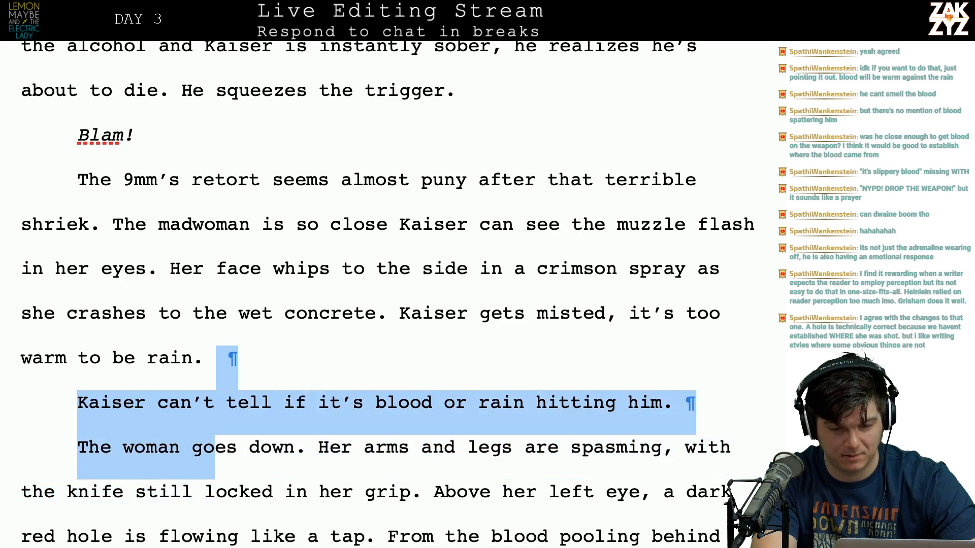
key("shift+Left")
key("shift+Left")
key("shift+Left")
key("shift+Left")
key("shift+Left")
key("shift+Left")
key("shift+Left")
key("shift+Left")
key("shift+Left")
key("shift+Left")
key("shift+Left")
key("shift+Left")
key("shift+Left")
key("shift+Up")
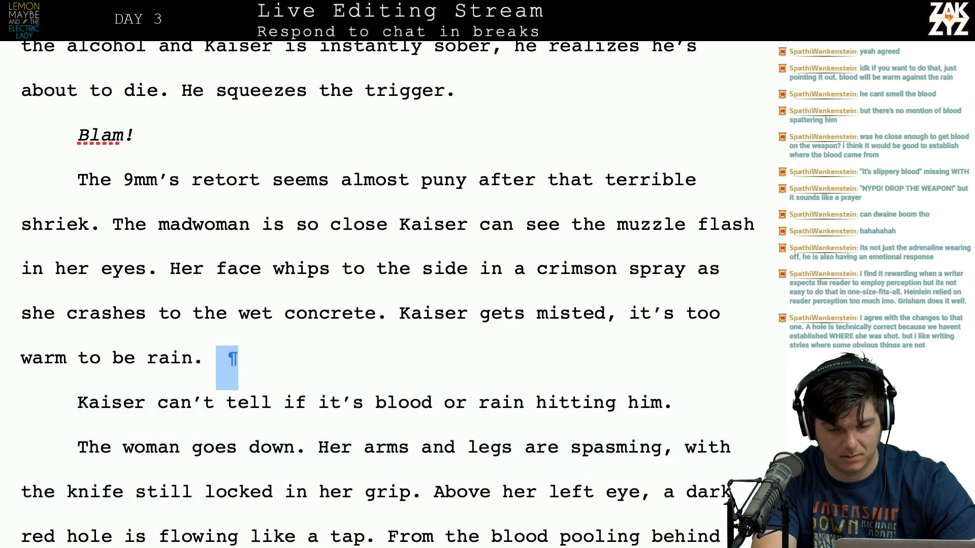
key("Right")
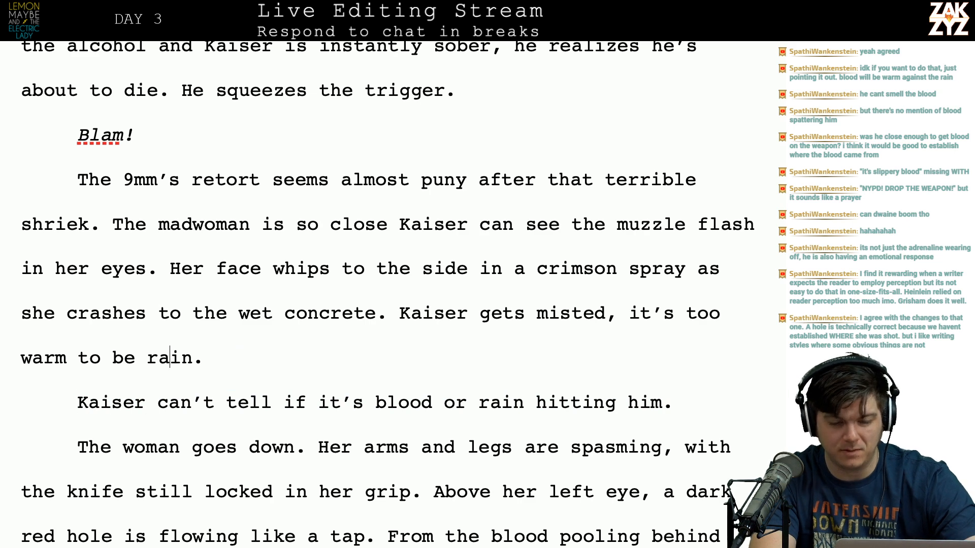
left_click_drag(400, 313, 435, 412)
key("Delete")
left_click(412, 313)
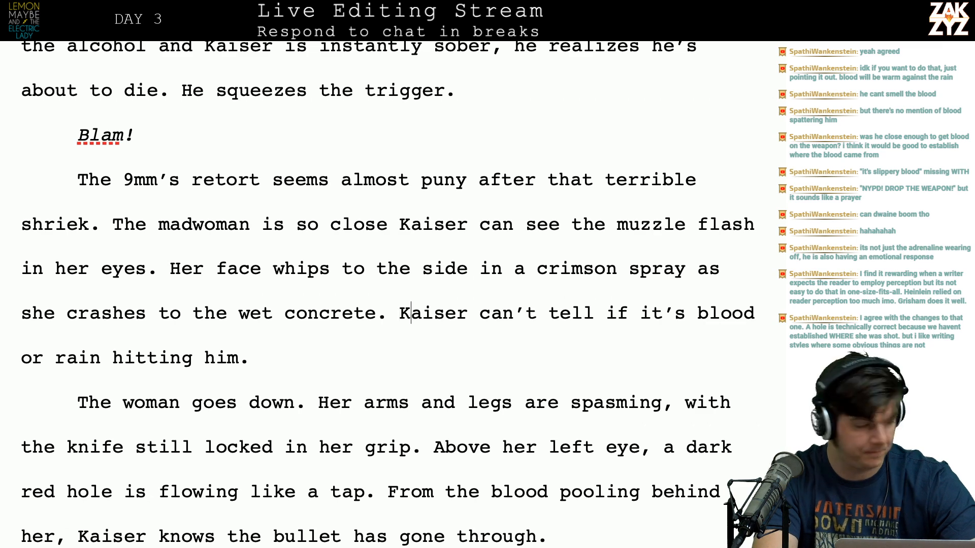
Review the passage from the shot to Kaiser's "No," for how the woman's fall and bleeding are described.
scroll(434, 352, "down", 3)
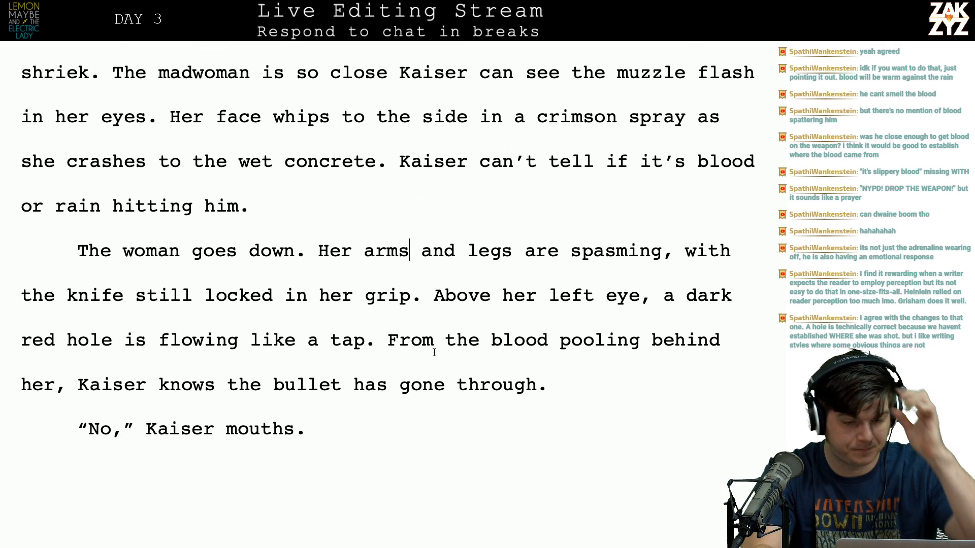
scroll(435, 352, "down", 1)
scroll(434, 352, "up", 1)
scroll(435, 352, "up", 3)
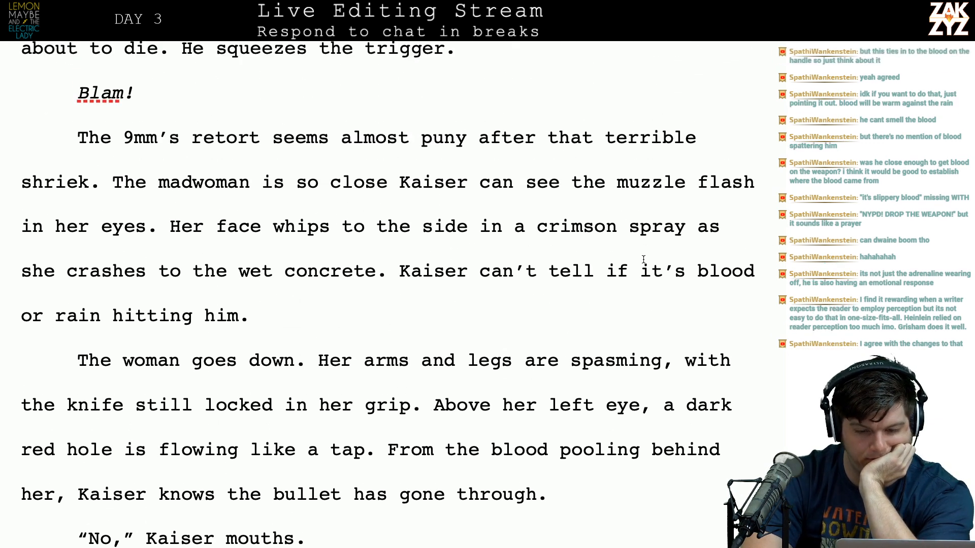
scroll(643, 259, "down", 2)
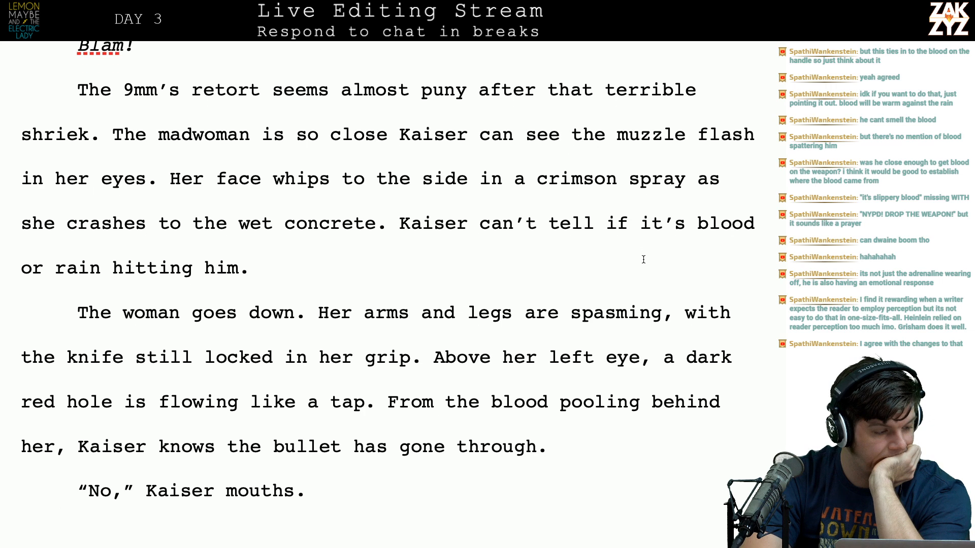
scroll(644, 260, "down", 1)
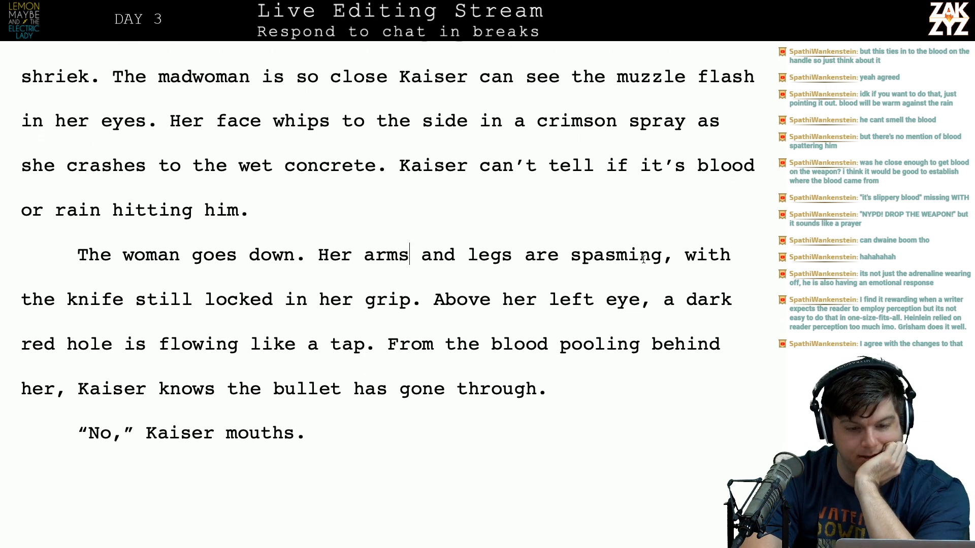
scroll(659, 426, "down", 1)
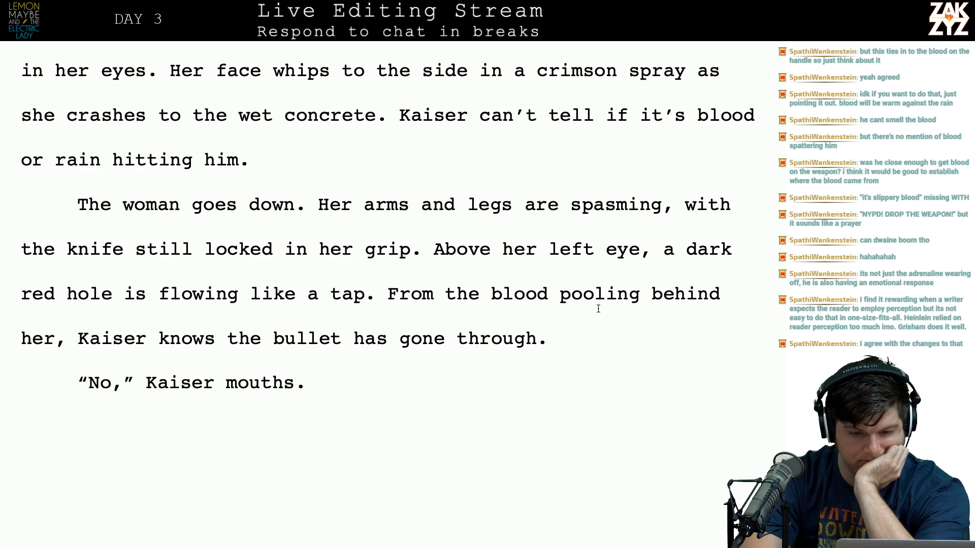
scroll(598, 308, "down", 1)
scroll(599, 309, "down", 1)
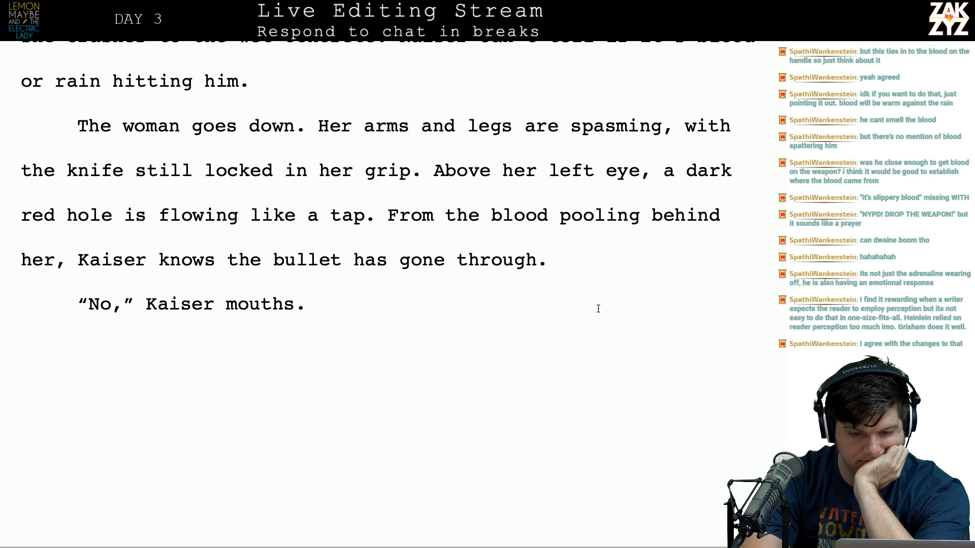
scroll(676, 244, "up", 2)
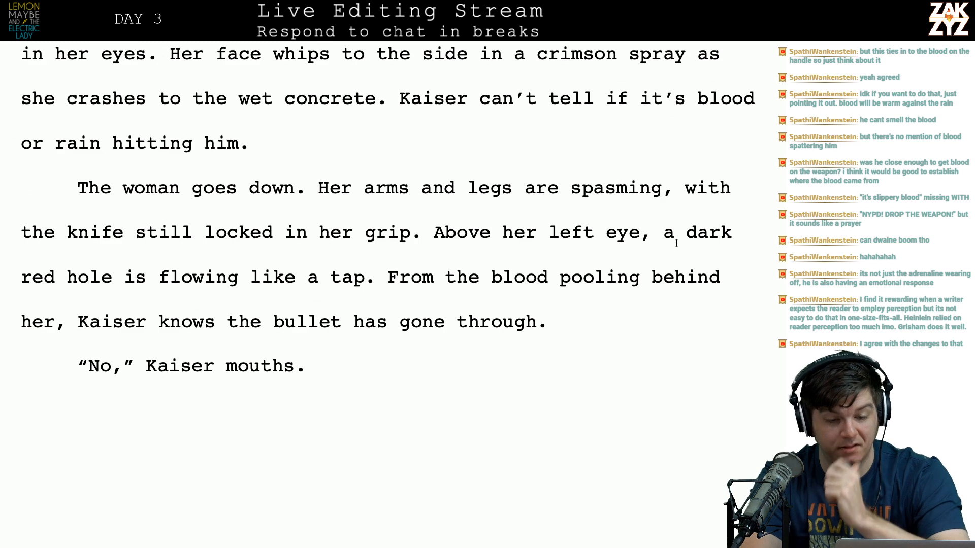
scroll(677, 243, "down", 2)
scroll(676, 243, "down", 2)
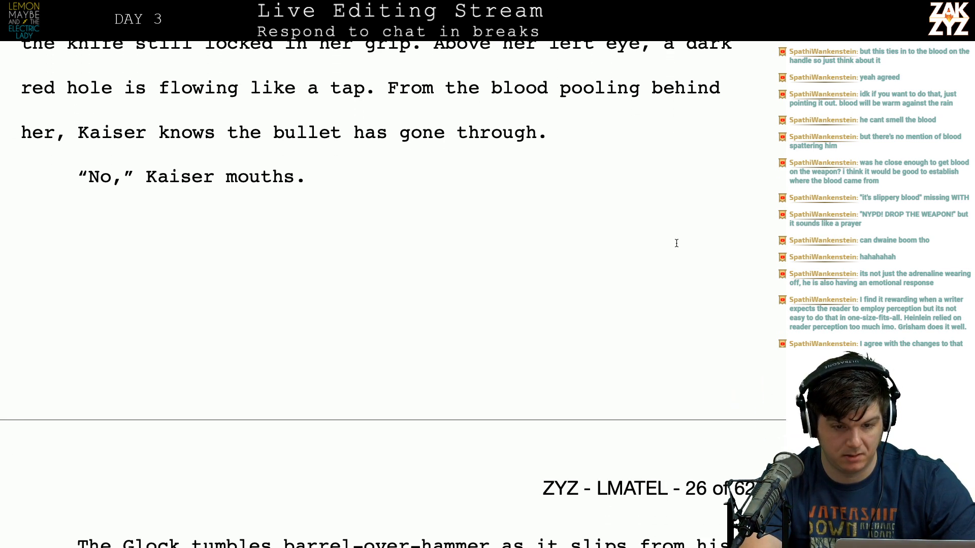
Insert "More is pooling on the sidewalk behind her," after the sentence about the hole flowing like a tap.
scroll(675, 242, "up", 3)
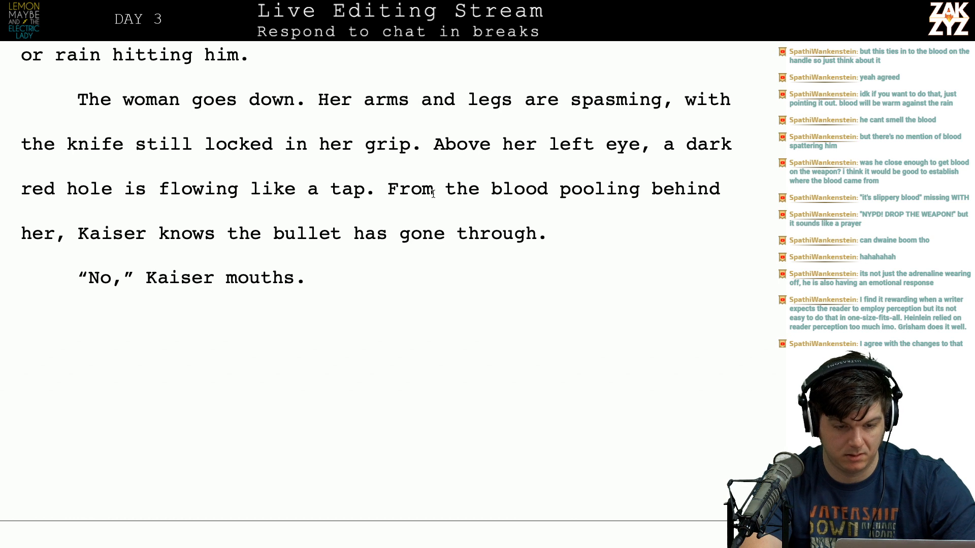
left_click(390, 193)
type("Bloo")
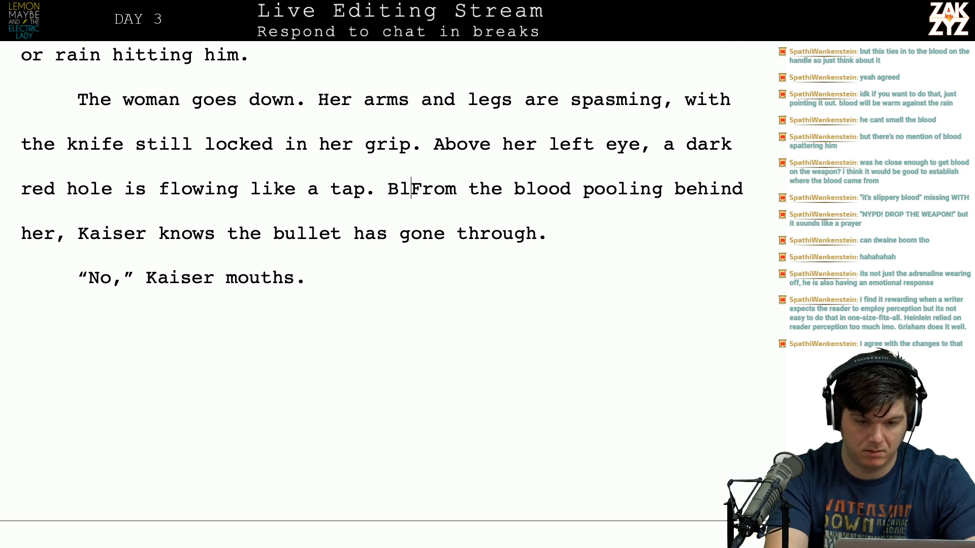
key("BackSpace")
key("BackSpace")
key("BackSpace")
key("BackSpace")
key("BackSpace")
type("M")
key("BackSpace")
type("More is poool")
key("BackSpace")
key("BackSpace")
type("ling n")
key("BackSpace")
type("on the sidew")
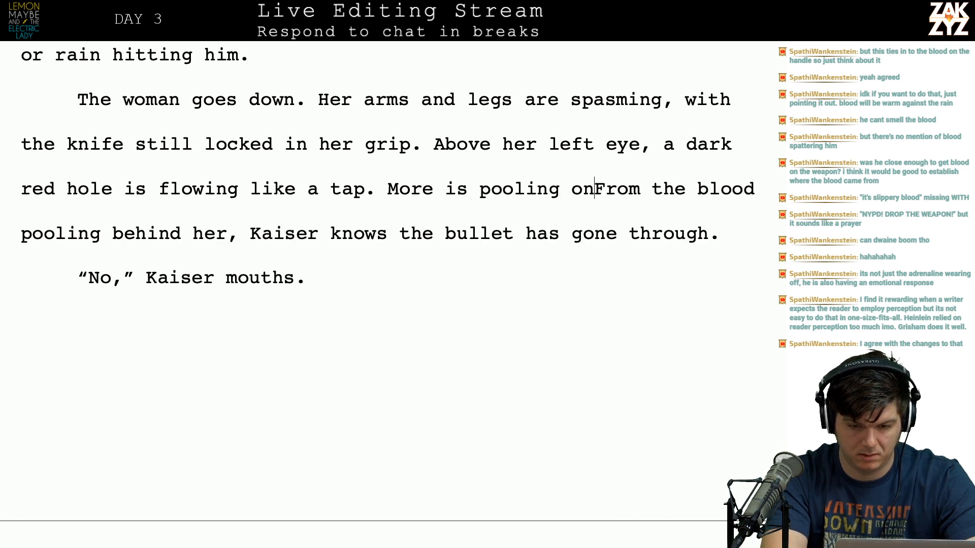
type("alk behind her,")
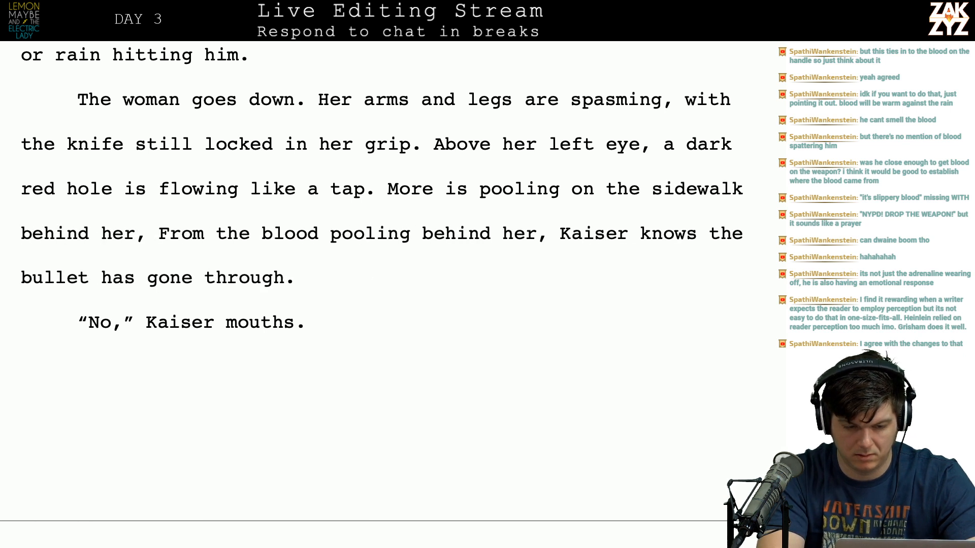
Delete the redundant "From the blood pooling behind her," so the new clause leads straight into "Kaiser knows the bullet has gone through.".
key("shift+Right")
key("shift+Right")
key("shift+Right")
key("shift+Right")
key("shift+Right")
key("shift+Right")
key("shift+Right")
key("shift+Right")
key("shift+Right")
key("shift+Right")
key("shift+Right")
key("shift+Right")
key("shift+Right")
key("shift+Right")
key("shift+Right")
key("shift+Right")
key("shift+Right")
key("shift+Right")
key("shift+Right")
key("shift+Right")
key("shift+Right")
key("shift+Right")
key("shift+Right")
key("shift+Right")
key("shift+Right")
key("shift+Right")
key("shift+Right")
key("shift+Right")
key("shift+Right")
key("shift+Right")
key("shift+Right")
key("shift+Right")
key("shift+Right")
key("shift+Right")
key("shift+Right")
key("BackSpace")
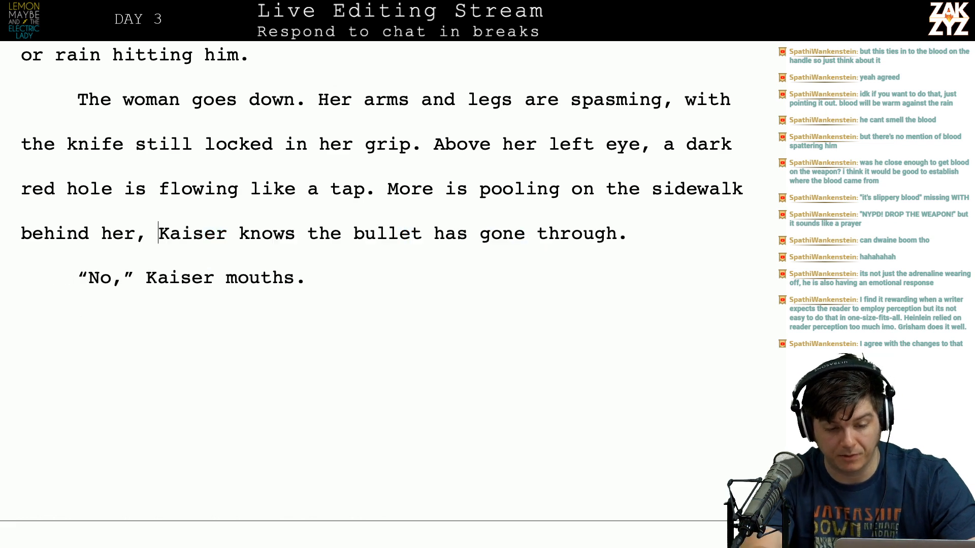
Replace "Kaiser" with "he" in the dialogue tag after "No," so it reads "he mouths.".
scroll(386, 294, "down", 5)
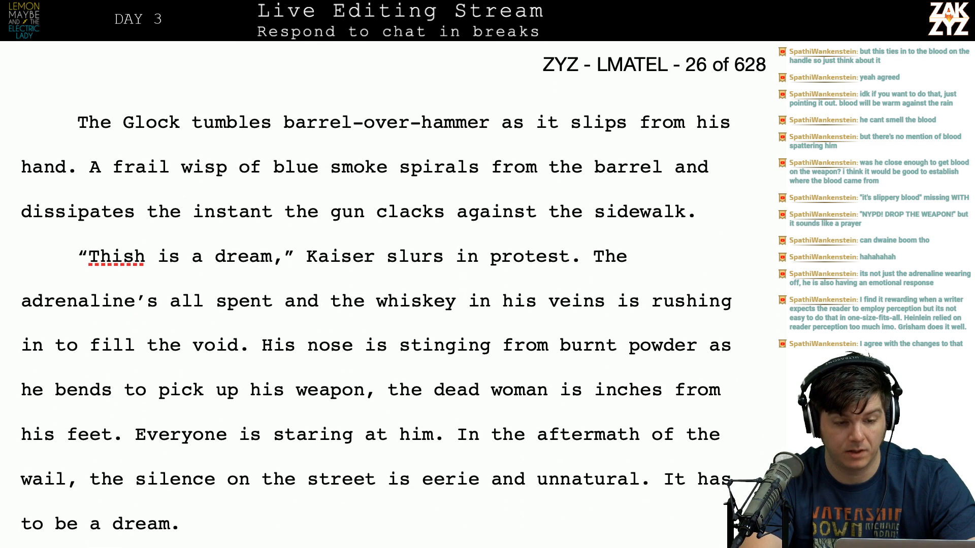
scroll(390, 192, "up", 5)
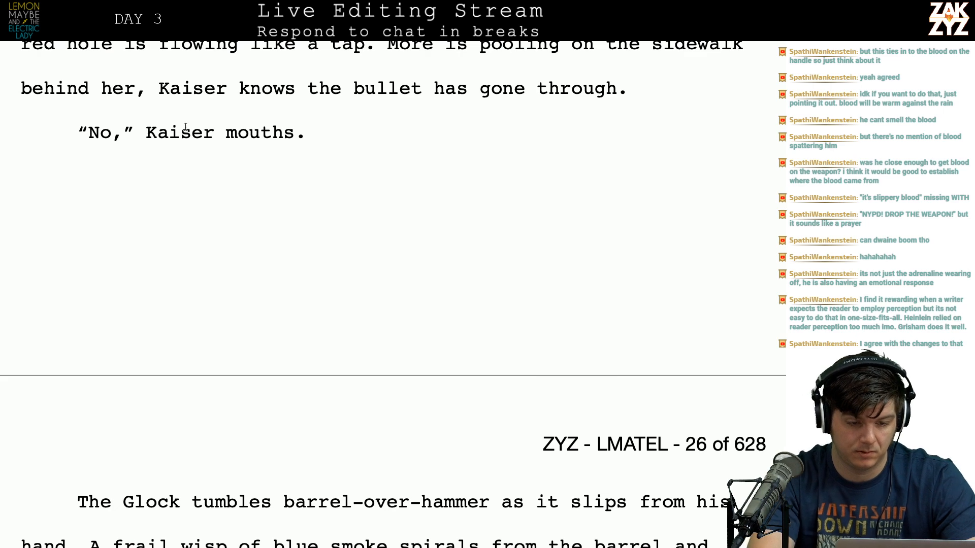
left_click(191, 132)
key("Right")
key("Right")
key("Right")
key("BackSpace")
key("BackSpace")
key("BackSpace")
key("BackSpace")
key("BackSpace")
key("BackSpace")
key("BackSpace")
type("he")
Read on from the Glock slipping from his hand through Kaiser's slurred protest to his fingers closing on the gun.
key("Down")
key("Down")
key("Down")
key("Down")
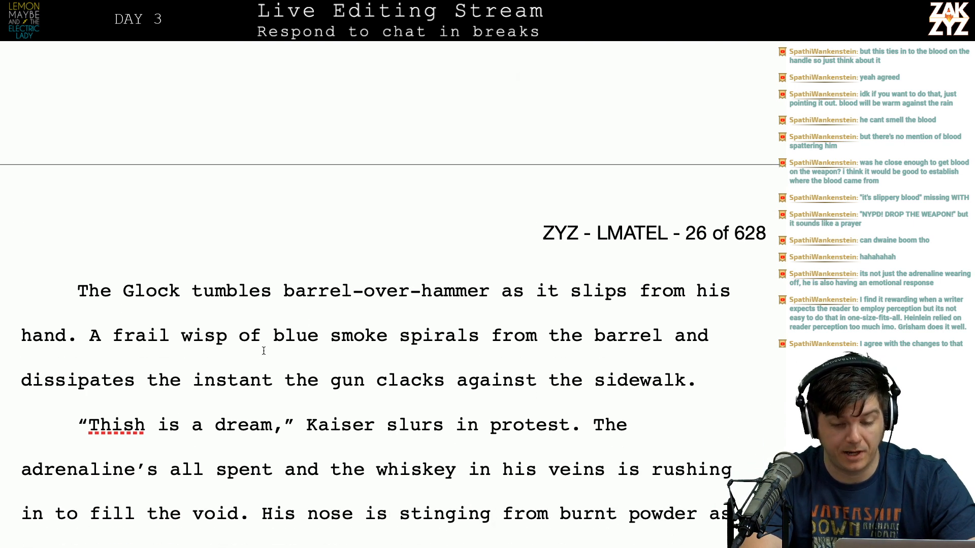
scroll(520, 374, "down", 1)
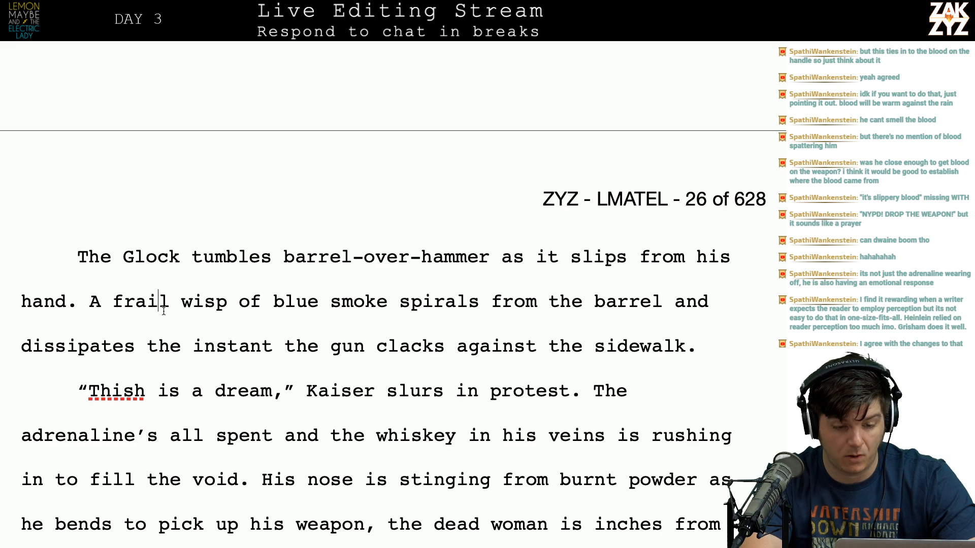
scroll(388, 296, "down", 1)
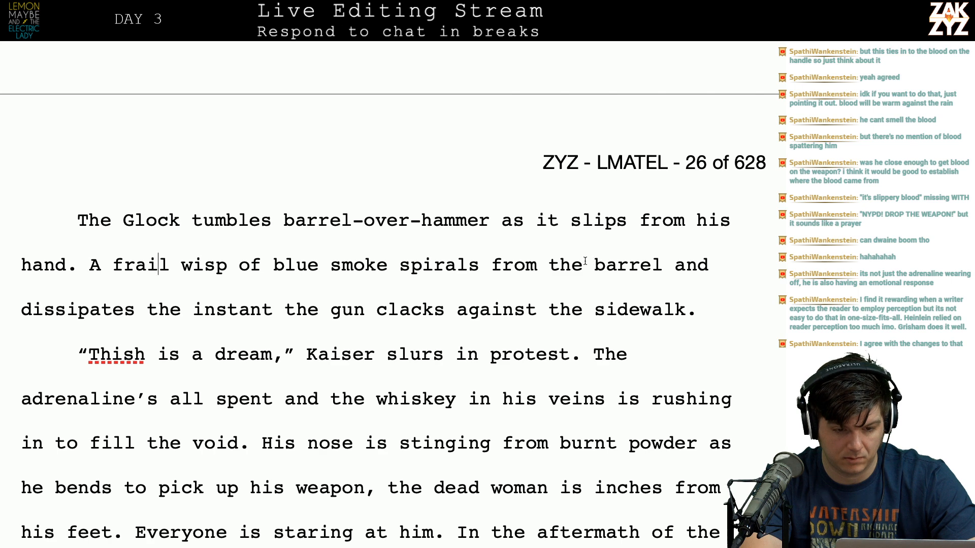
scroll(585, 261, "down", 3)
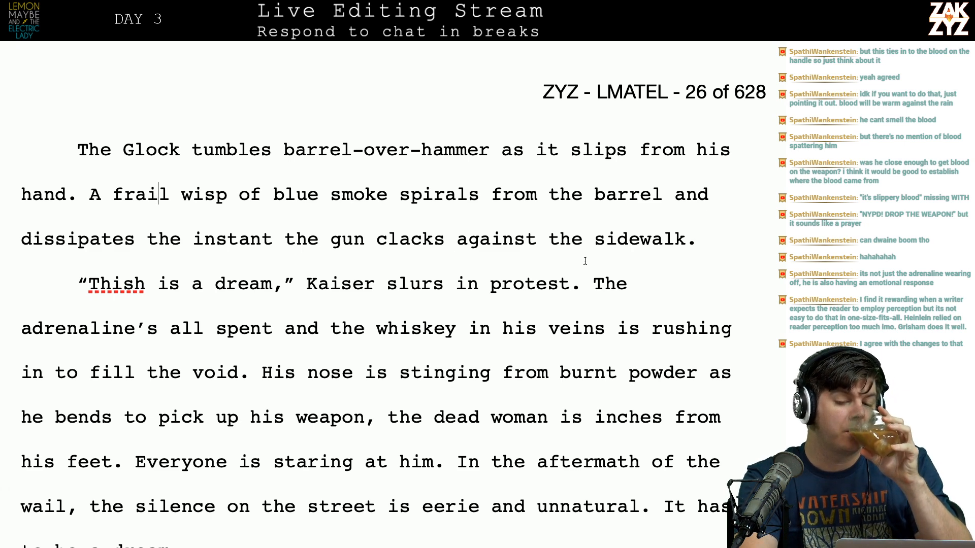
scroll(585, 261, "down", 1)
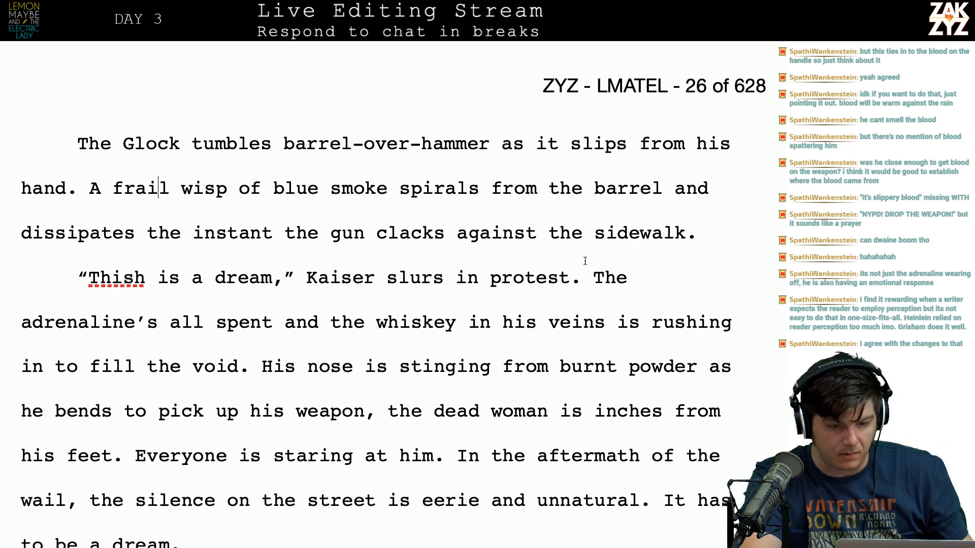
scroll(585, 261, "down", 2)
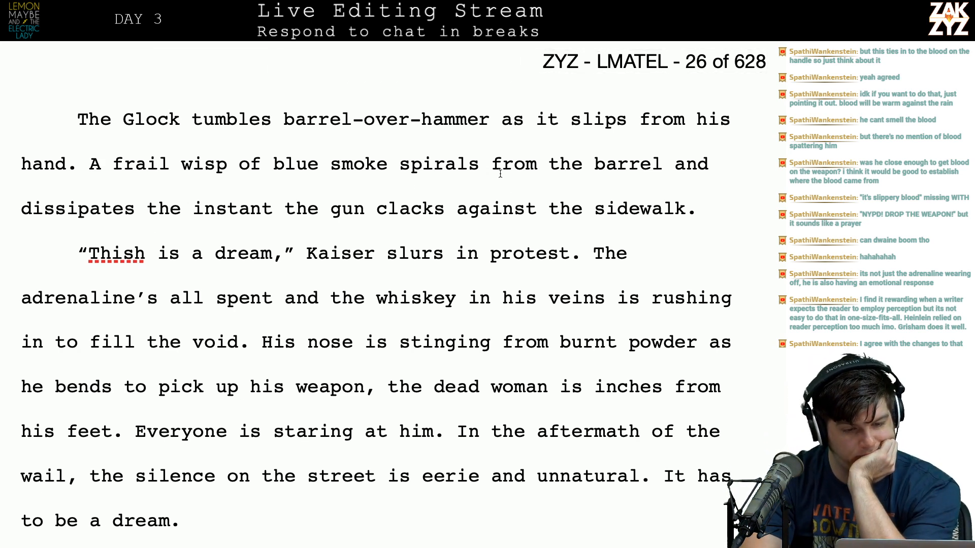
scroll(534, 214, "down", 4)
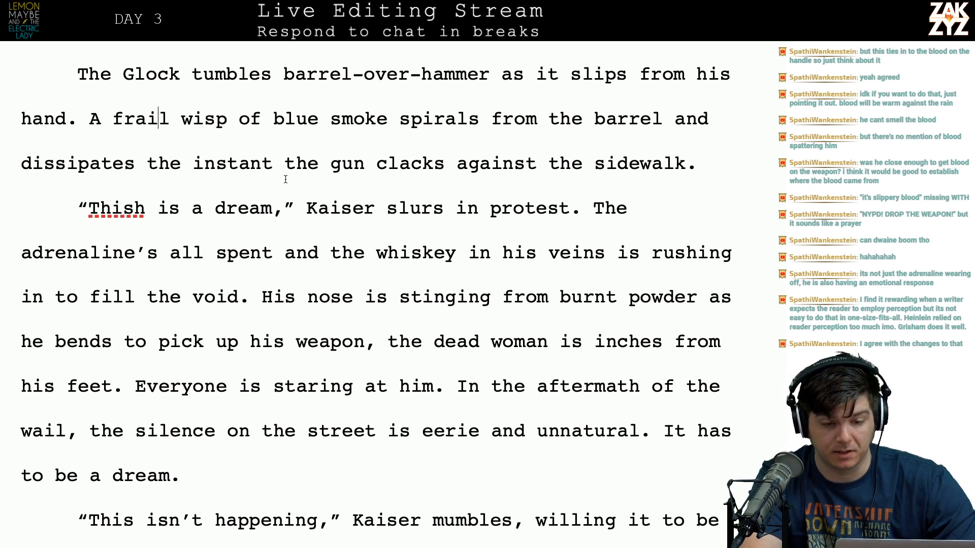
scroll(425, 193, "down", 2)
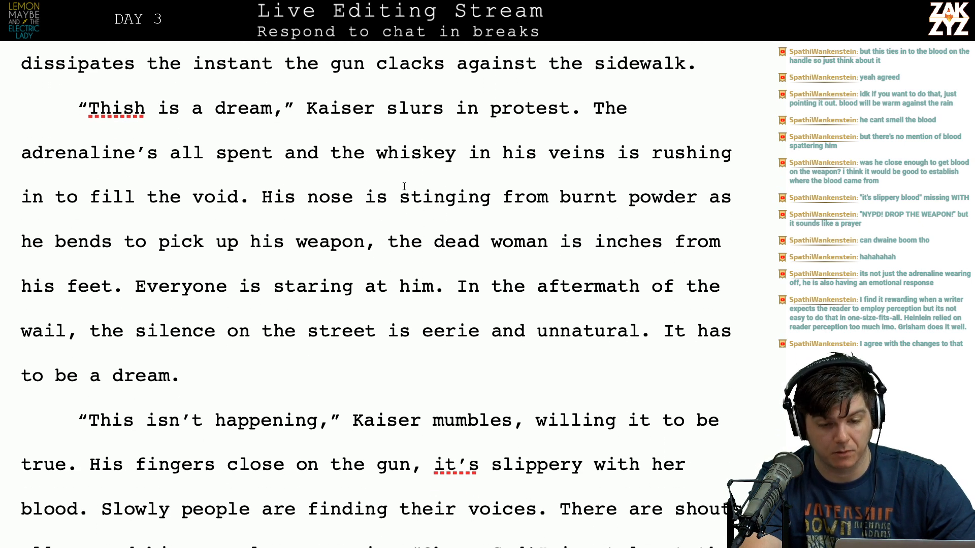
Split the paragraph after "Kaiser slurs in protest." so that "The adrenaline's all spent" starts its own paragraph.
scroll(404, 186, "down", 1)
left_click(571, 100)
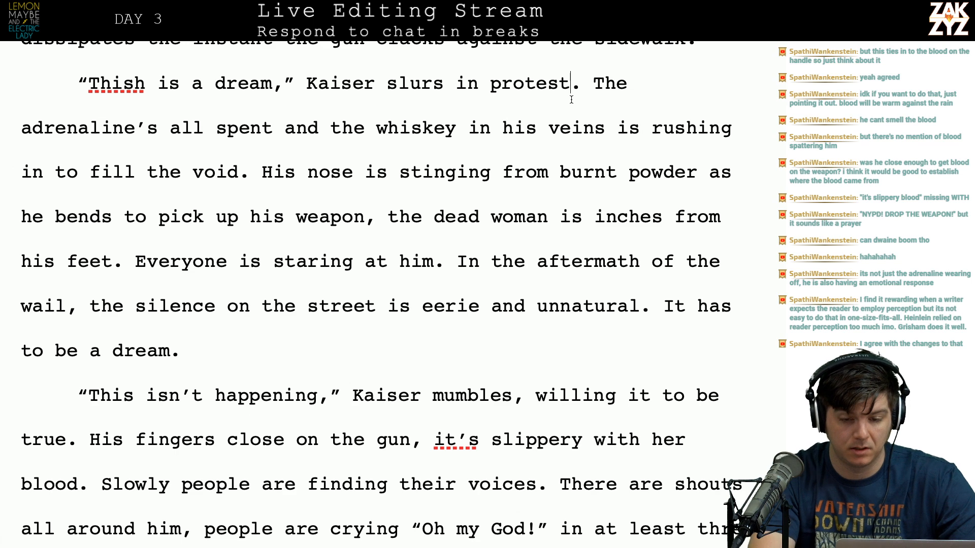
key("Right")
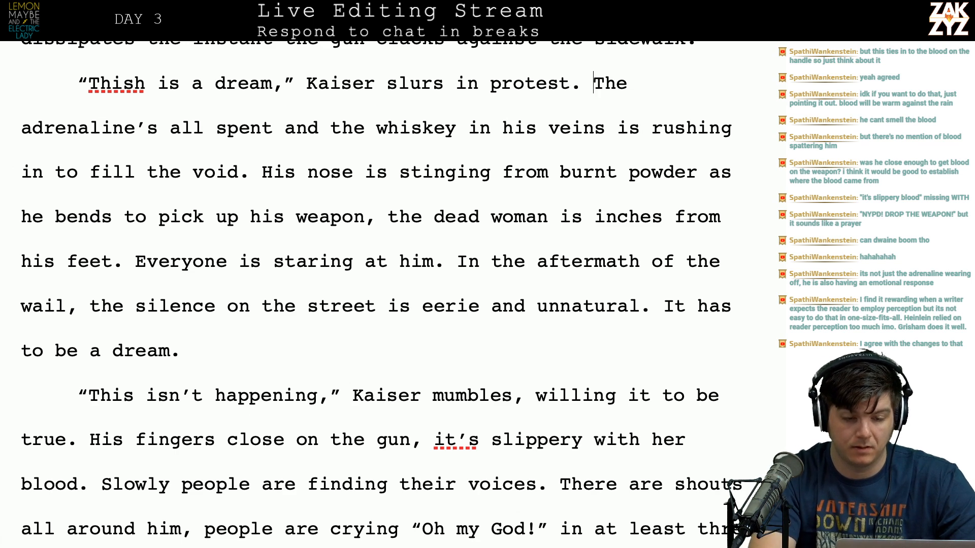
key("Right")
key("Return")
key("Left")
key("Right")
Insert "he's standing in the dead woman's blood." after "as he bends to pick up his weapon," in the adrenaline paragraph.
key("Down")
key("Down")
key("Right")
key("Right")
key("Right")
key("Right")
key("Right")
key("Right")
key("Right")
key("Right")
key("Right")
key("Right")
key("Right")
key("Right")
key("Right")
key("Right")
key("Right")
key("Right")
key("Right")
key("Right")
key("Right")
key("Right")
key("Right")
key("Right")
key("Right")
key("Right")
key("Right")
key("Right")
key("Right")
key("Right")
key("Right")
key("Right")
key("Right")
key("Right")
key("Right")
key("Up")
key("Right")
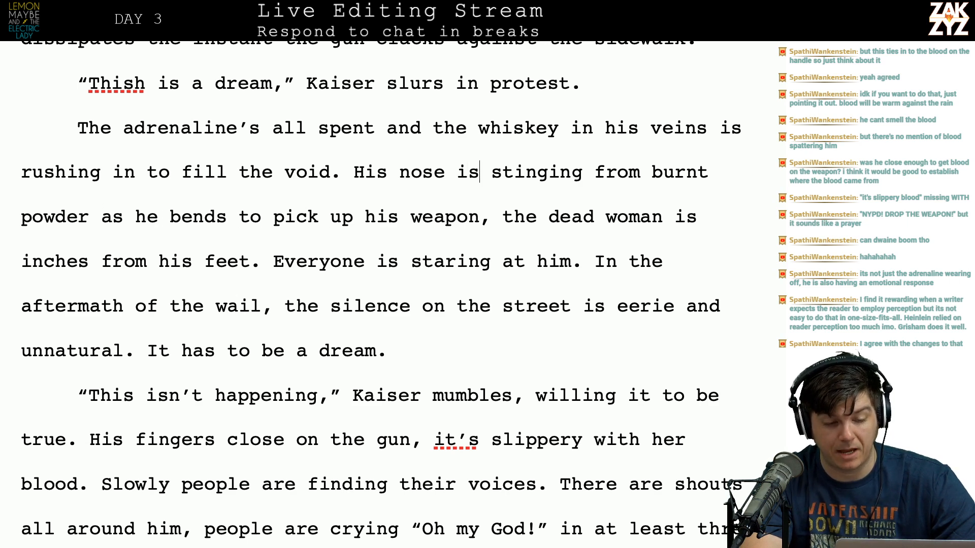
key("Right")
key("Right")
key("Right")
key("Right")
key("Right")
key("Right")
key("Right")
key("Right")
key("Right")
key("Right")
key("Right")
key("Right")
key("Right")
key("Right")
key("Right")
key("Right")
key("Right")
key("Right")
key("Right")
key("Right")
key("Right")
key("Right")
key("Right")
key("Right")
key("Right")
key("Right")
key("Right")
key("Right")
key("Right")
key("Right")
key("Right")
key("Right")
key("Right")
key("Right")
key("Right")
key("Right")
key("Right")
key("Right")
key("Right")
key("Right")
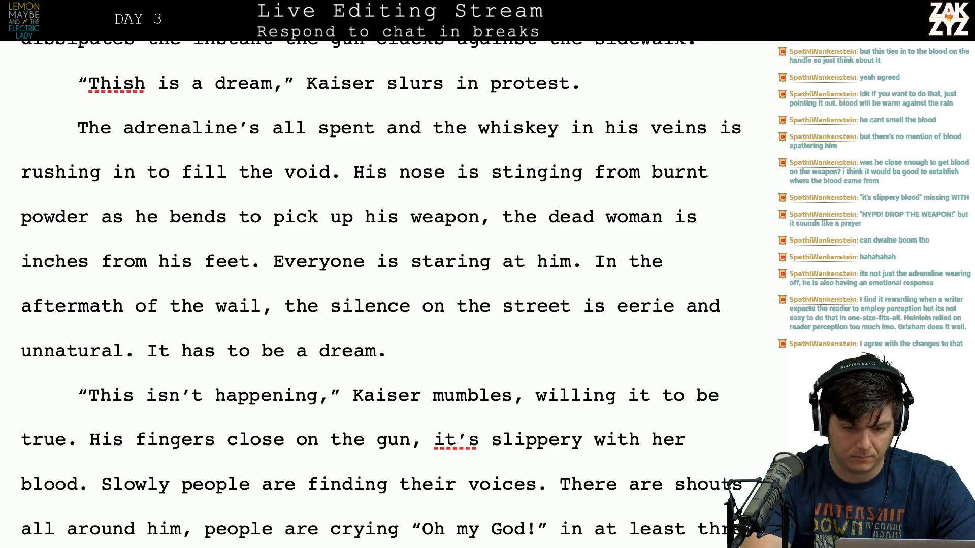
key("Left")
key("Left")
key("Left")
key("Left")
key("Left")
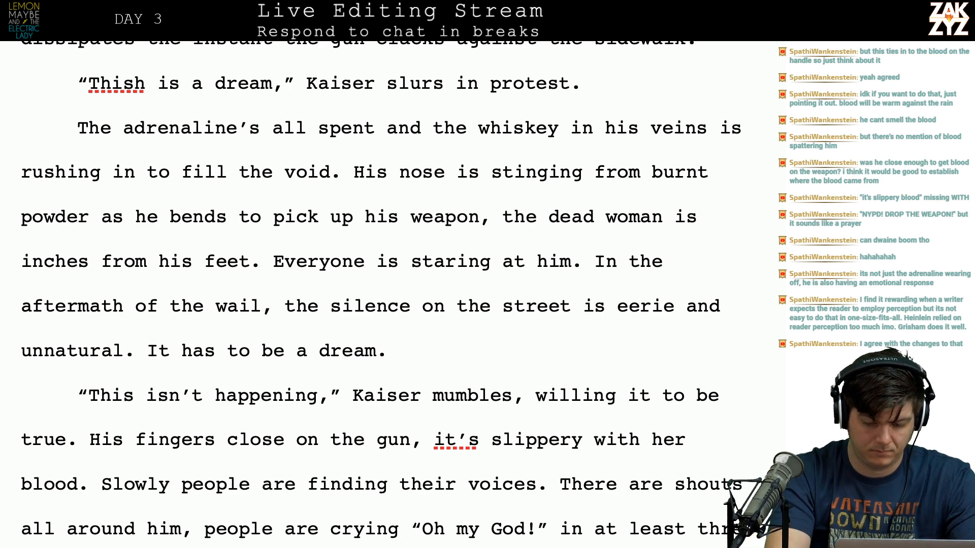
type("he's standing in")
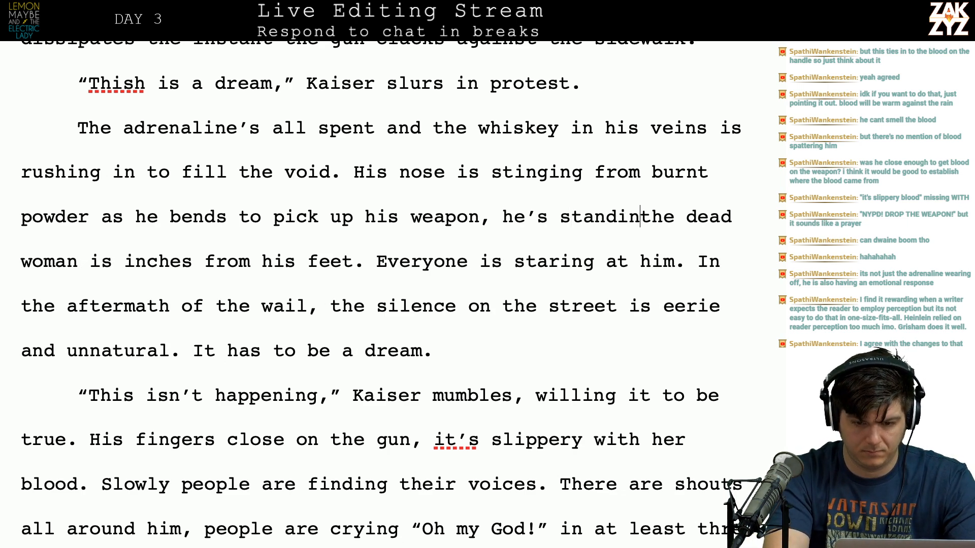
type(" the dead woman's")
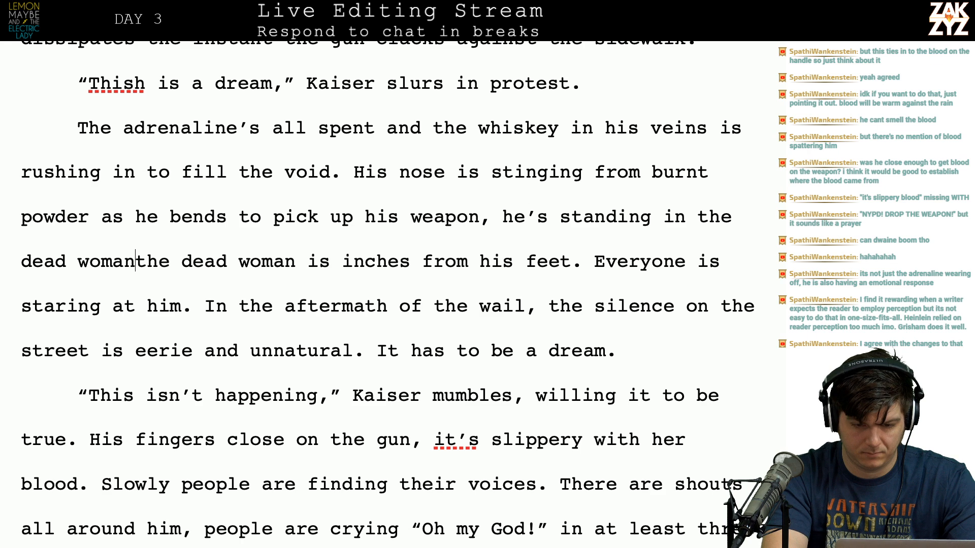
type(" blood.")
Delete the leftover clause "the dead woman is inches from his feet." so "Everyone is staring at him" follows the blood sentence.
key("shift+Right")
key("shift+Right")
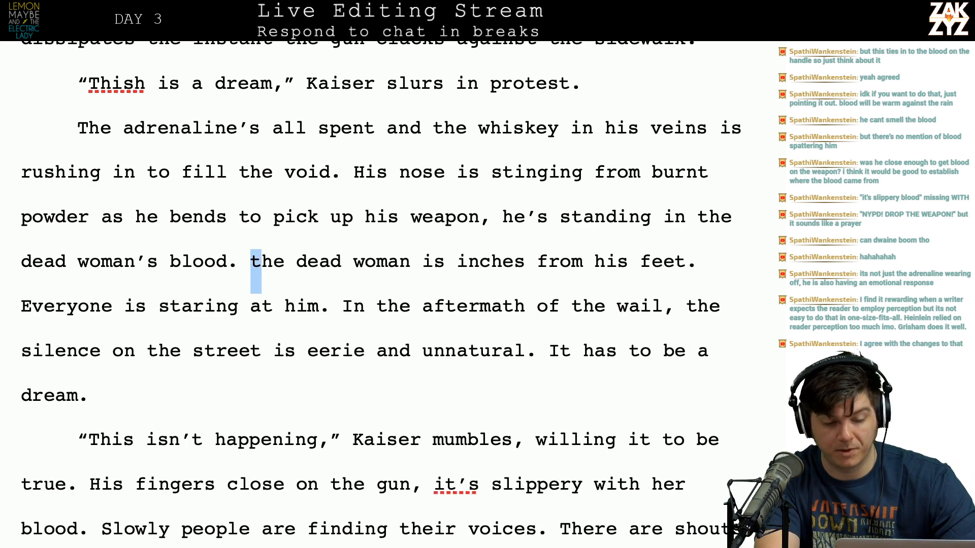
key("shift+Right")
key("shift+Right")
key("shift+Right")
key("shift+Right")
key("shift+Right")
key("shift+Down")
key("shift+Up")
key("shift+Right")
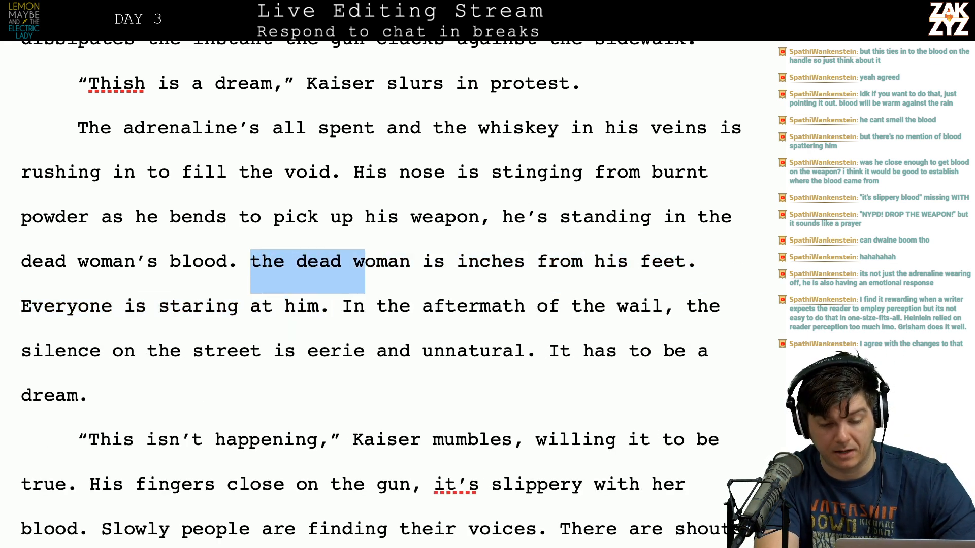
key("shift+Right")
key("shift+Right")
key("shift+Right")
key("shift+Right")
key("shift+Right")
key("shift+Right")
key("shift+Right")
key("shift+Right")
key("shift+Right")
key("shift+Right")
key("shift+Right")
key("shift+Right")
key("shift+Right")
key("shift+Right")
key("shift+Right")
key("shift+Right")
key("shift+Right")
key("shift+Right")
key("shift+Right")
key("shift+Right")
key("shift+Right")
key("shift+Right")
key("shift+Right")
key("shift+Right")
key("shift+Right")
key("shift+Right")
key("shift+Right")
key("shift+Right")
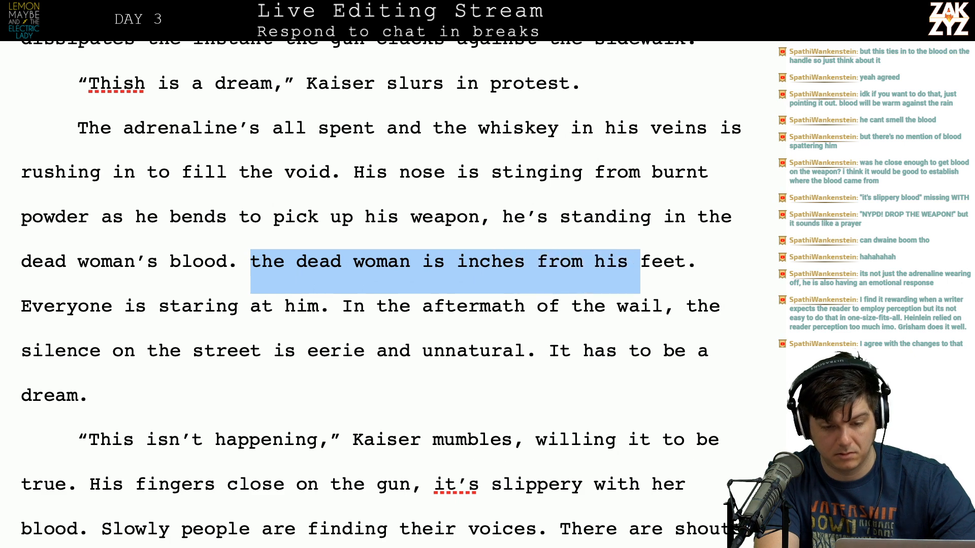
key("shift+Right")
key("shift+Right")
key("BackSpace")
Delete the sentence "It has to be a dream." after "eerie and unnatural." and keep "This isn't happening" as its own paragraph.
scroll(458, 44, "down", 2)
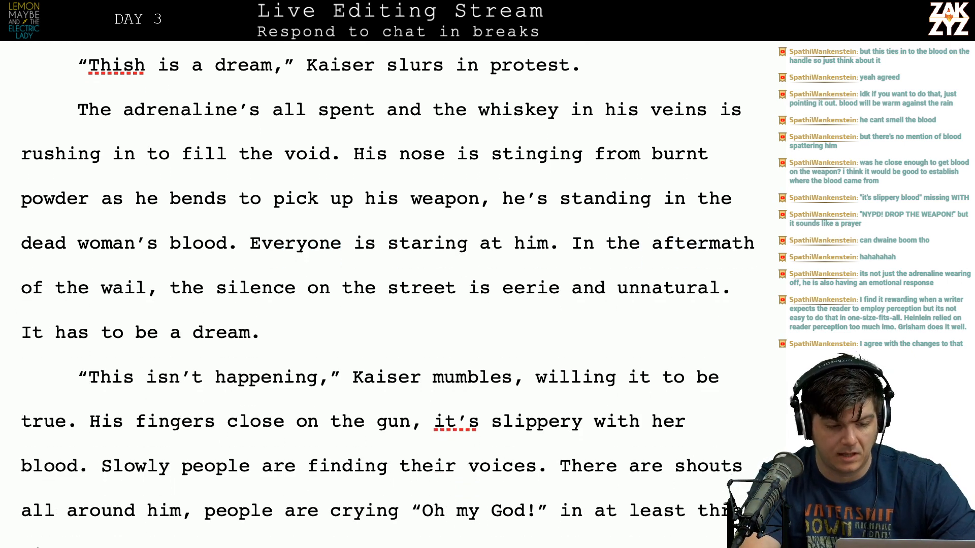
left_click(273, 253)
key("Right")
key("ctrl+Right")
key("Right")
key("Right")
key("Right")
key("Right")
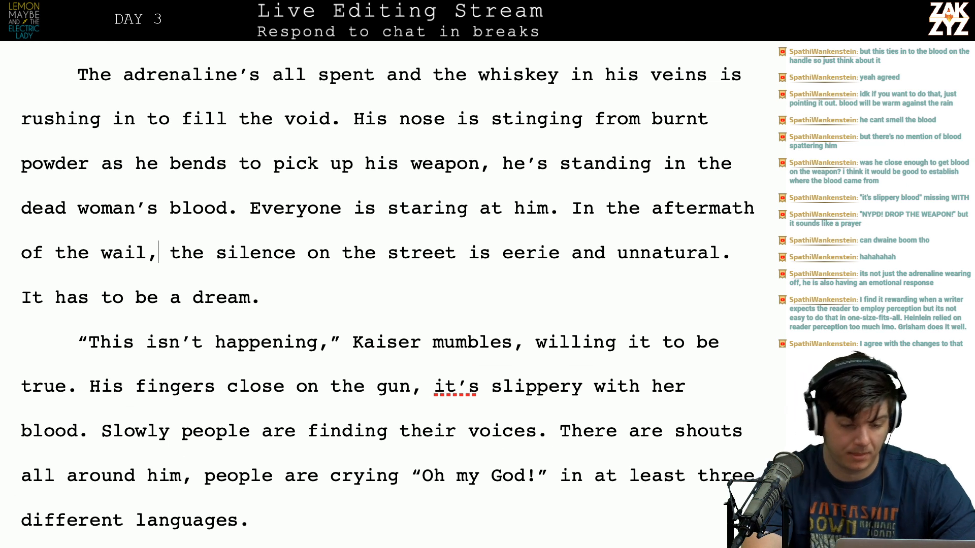
key("Left")
key("Left")
key("Left")
key("Down")
key("Left")
key("Left")
key("Left")
key("Left")
key("Left")
key("Left")
key("Left")
key("Left")
key("Left")
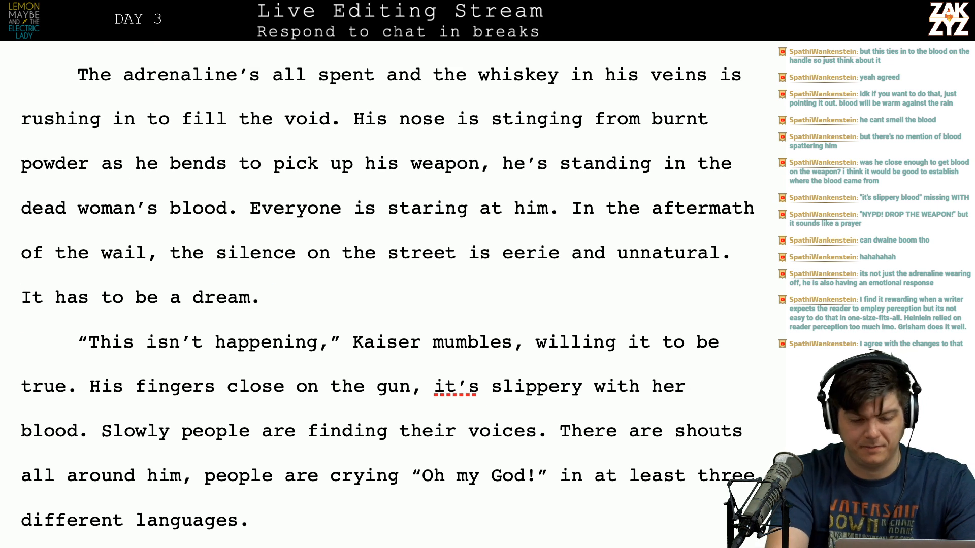
key("shift+Down")
key("Delete")
key("Return")
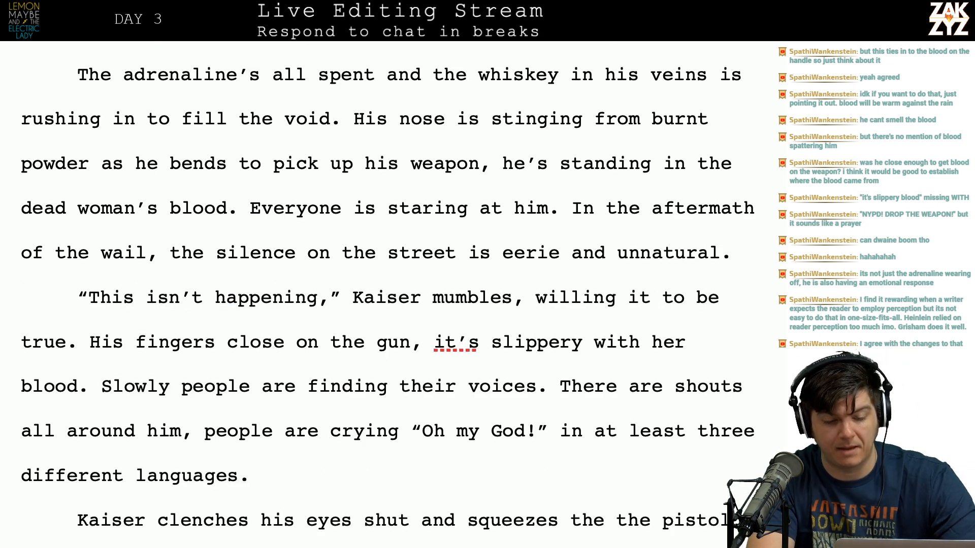
Replace "willing it to be true." with "praying he's right." after "Kaiser mumbles," in the "This isn't happening" paragraph.
key("Right")
key("Right")
key("Right")
key("Down")
key("Left")
key("Up")
key("Right")
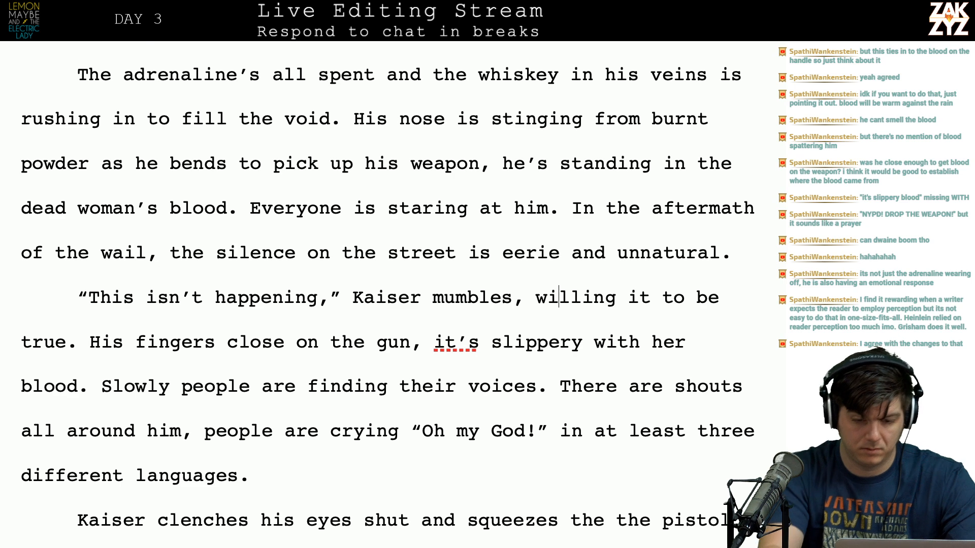
type("praying h")
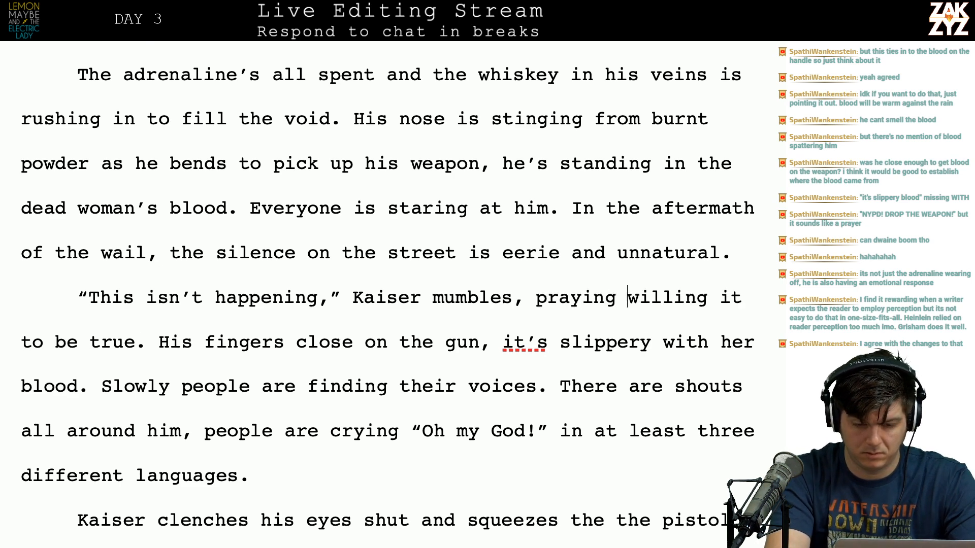
type("e's right.")
key("shift+Right")
key("shift+Right")
key("shift+Right")
key("shift+Right")
key("shift+Right")
key("shift+Right")
key("shift+Right")
key("shift+Right")
key("shift+Right")
key("shift+Right")
key("shift+Right")
key("shift+Right")
key("shift+Right")
key("shift+Right")
key("shift+Right")
key("shift+Right")
key("shift+Right")
key("shift+Right")
key("shift+Right")
key("shift+Right")
key("shift+Right")
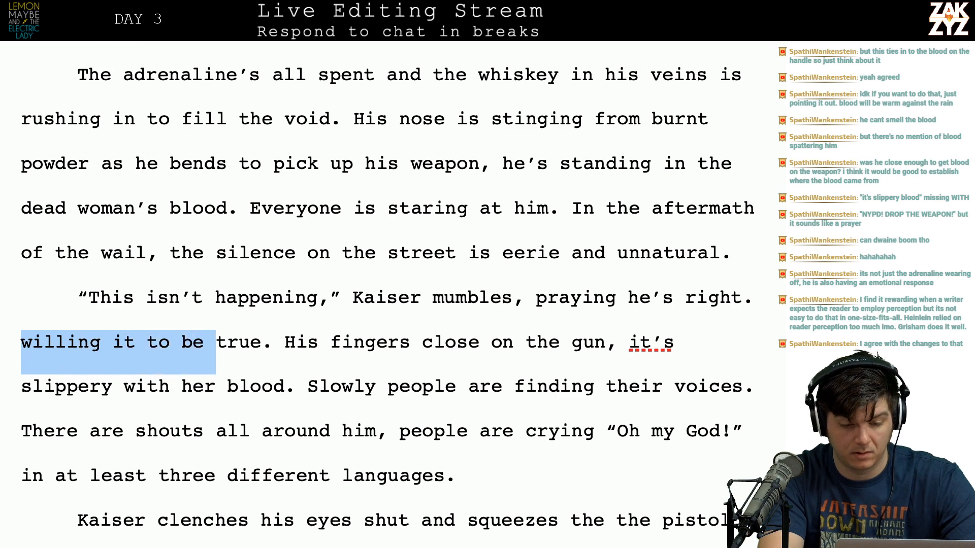
key("shift+Right")
key("BackSpace")
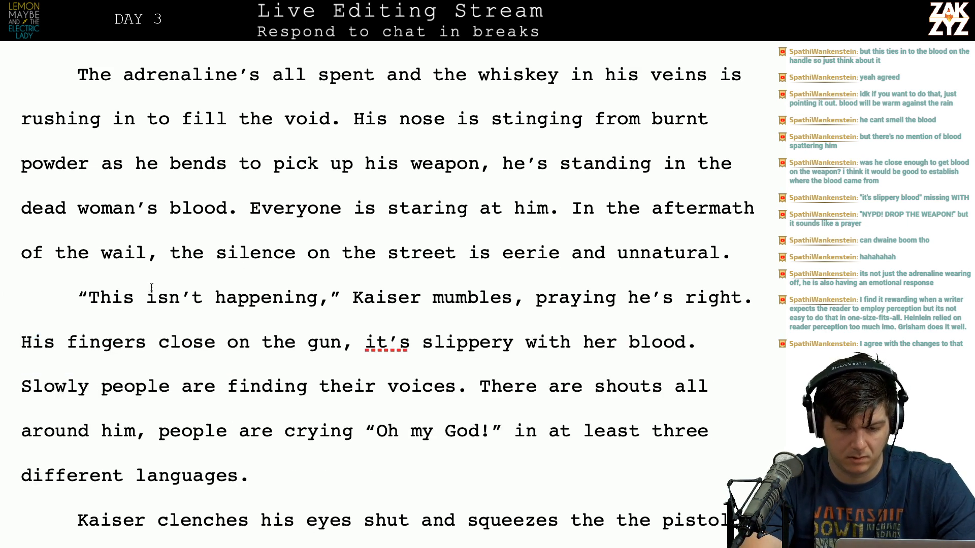
Extend the gun sentence after "it's slippery with her blood" with "and warm from the shot".
scroll(456, 384, "down", 1)
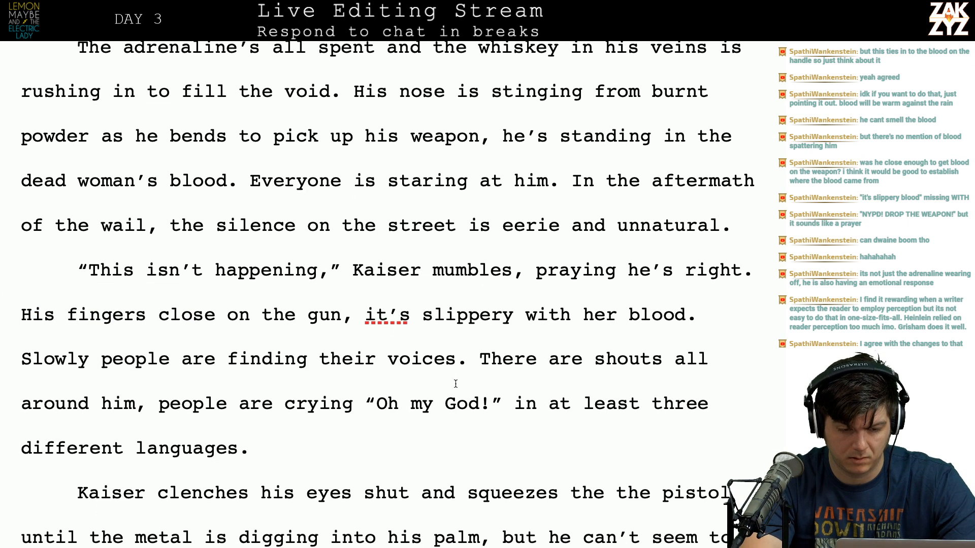
left_click(688, 311)
type(", war")
key("BackSpace")
key("BackSpace")
type("warm from ")
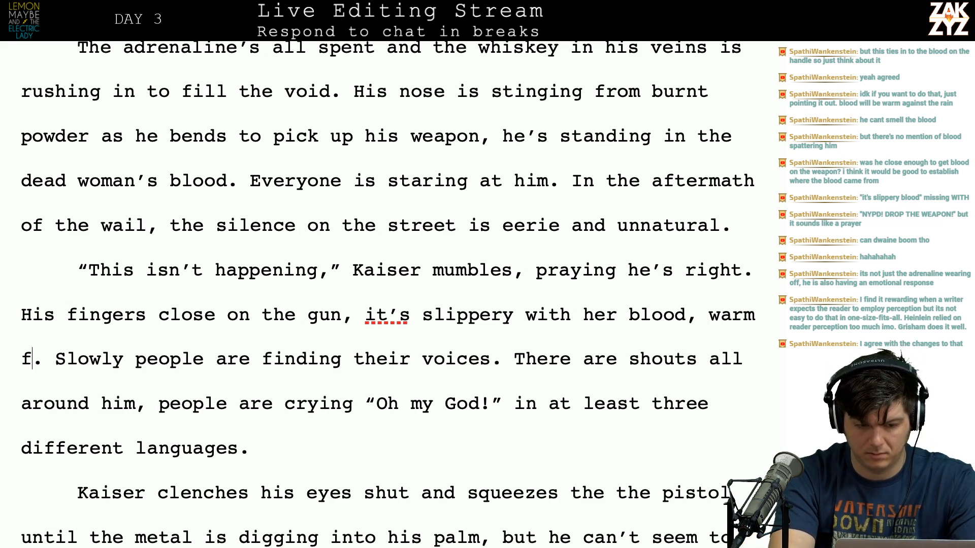
type("the shot")
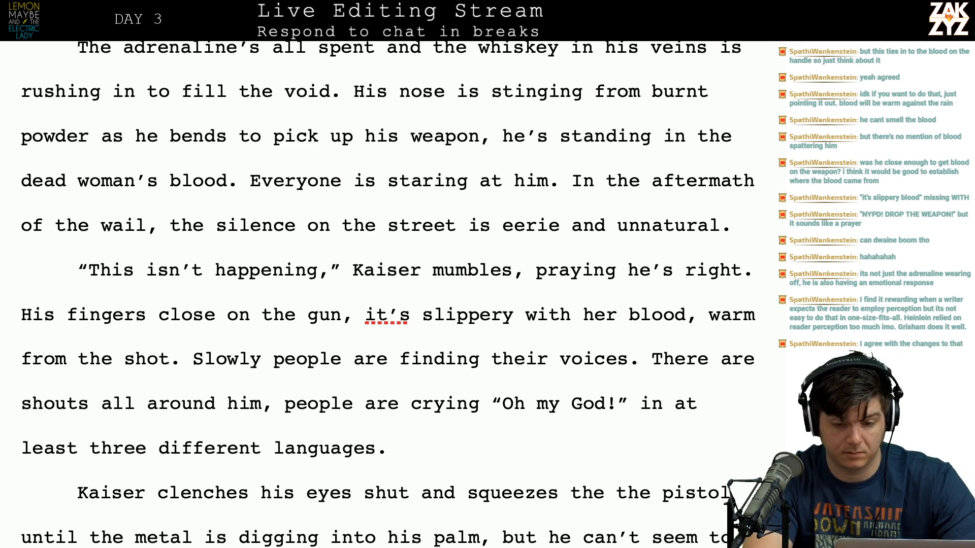
left_click(692, 315)
key("BackSpace")
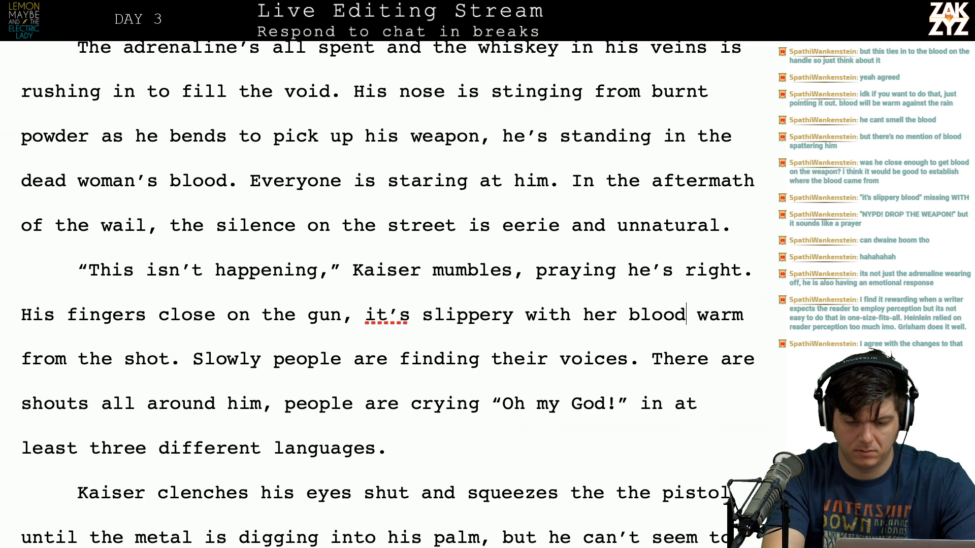
type("and")
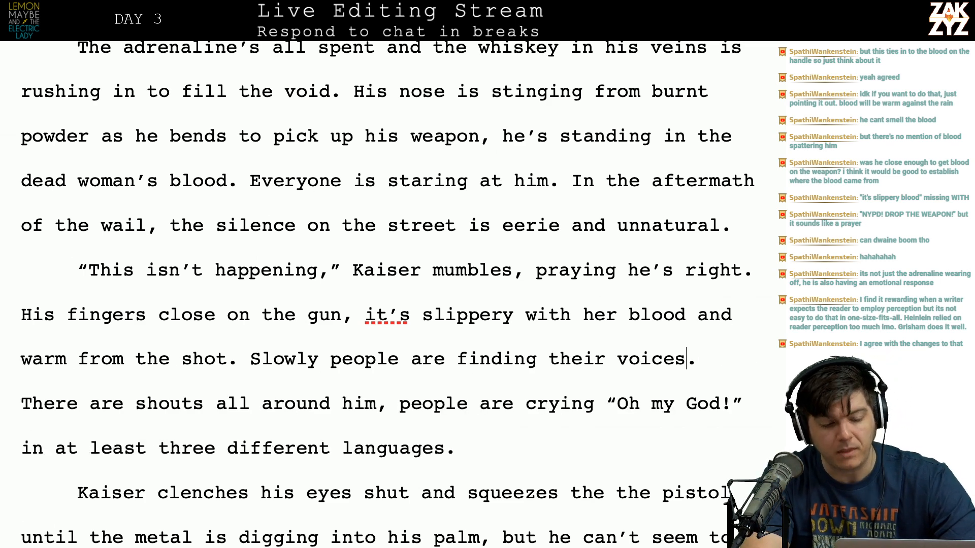
Reread the revised gun sentence and the lines about people finding their voices.
key("Left")
key("Left")
key("Left")
key("Up")
key("Left")
key("Left")
key("Left")
key("Right")
key("Right")
key("Right")
key("Right")
key("Right")
key("Right")
key("Right")
key("Right")
key("Right")
key("Right")
key("Right")
key("Right")
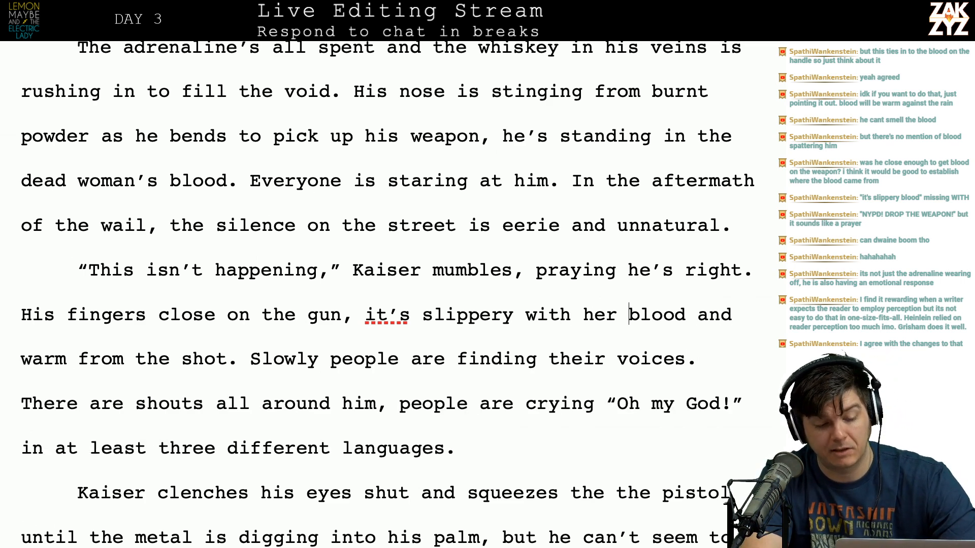
key("Right")
key("Right")
key("Right")
key("Right")
key("Right")
key("Right")
key("Right")
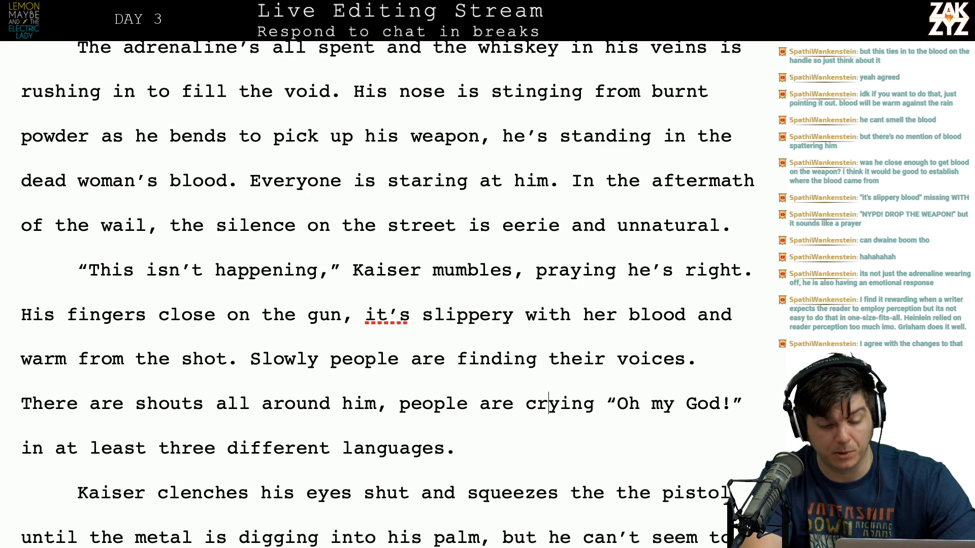
Delete "the" before "metal is digging into his palm" in the paragraph where Kaiser clenches his eyes shut.
scroll(386, 294, "down", 4)
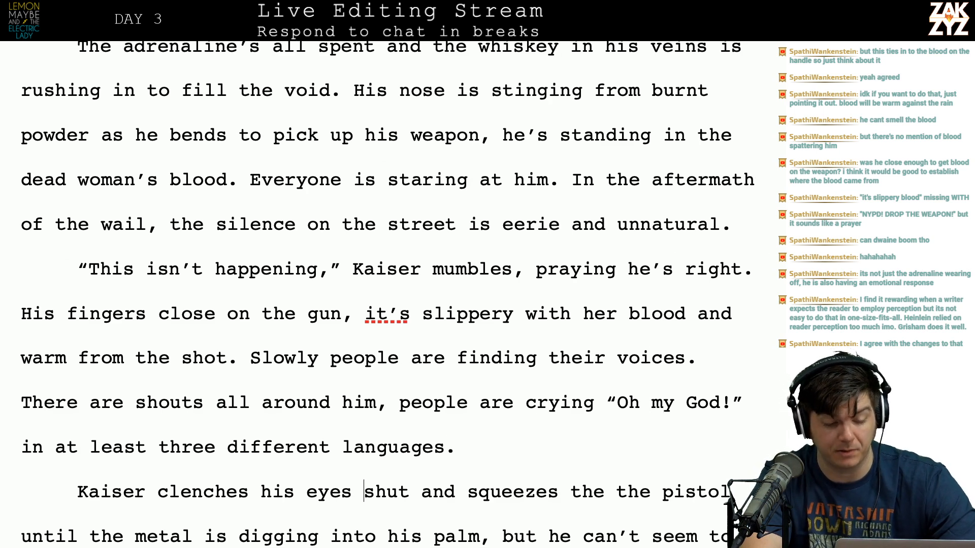
scroll(651, 286, "down", 3)
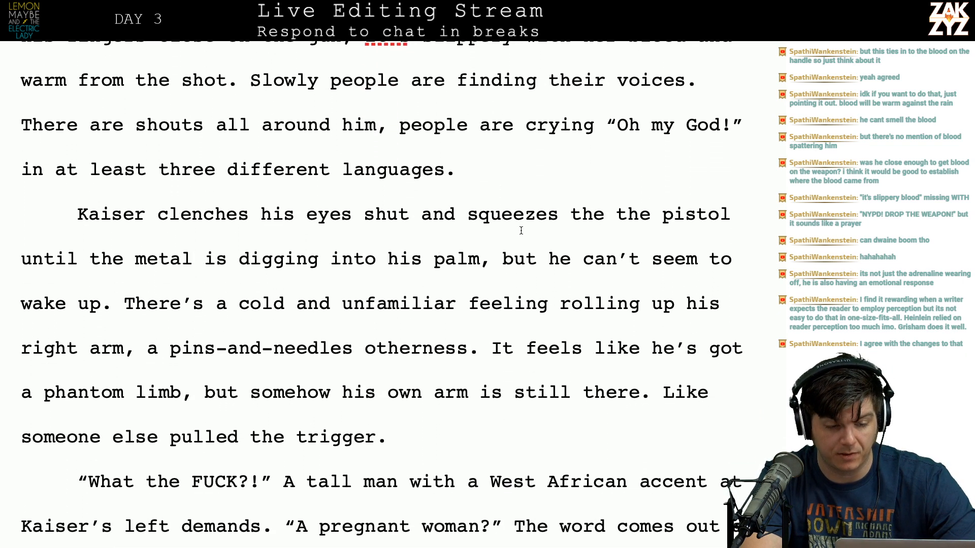
left_click(113, 260)
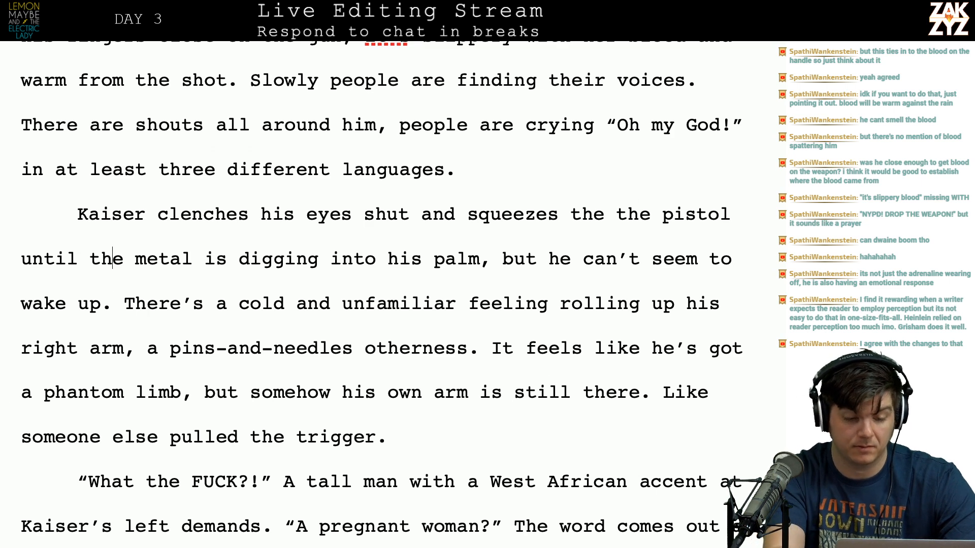
key("BackSpace")
key("BackSpace")
key("BackSpace")
key("BackSpace")
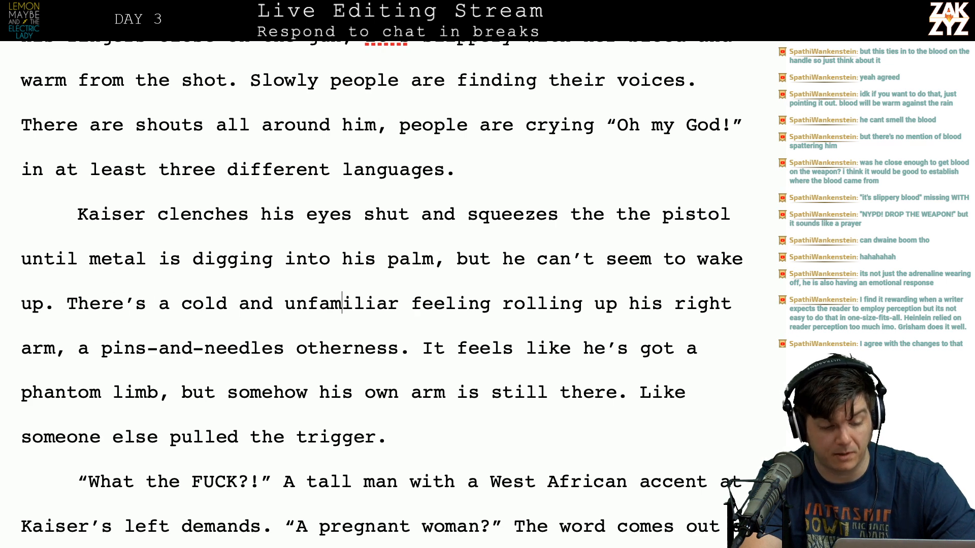
Break the paragraph before "It feels like he's got" and add "Like a phantom limb, somehow overlaid over his own arm." after "otherness.".
key("Down")
key("Left")
key("Left")
key("Left")
key("Left")
key("Left")
key("Left")
key("Left")
key("Left")
key("Left")
key("Left")
key("Left")
key("Left")
key("Left")
key("Left")
key("Left")
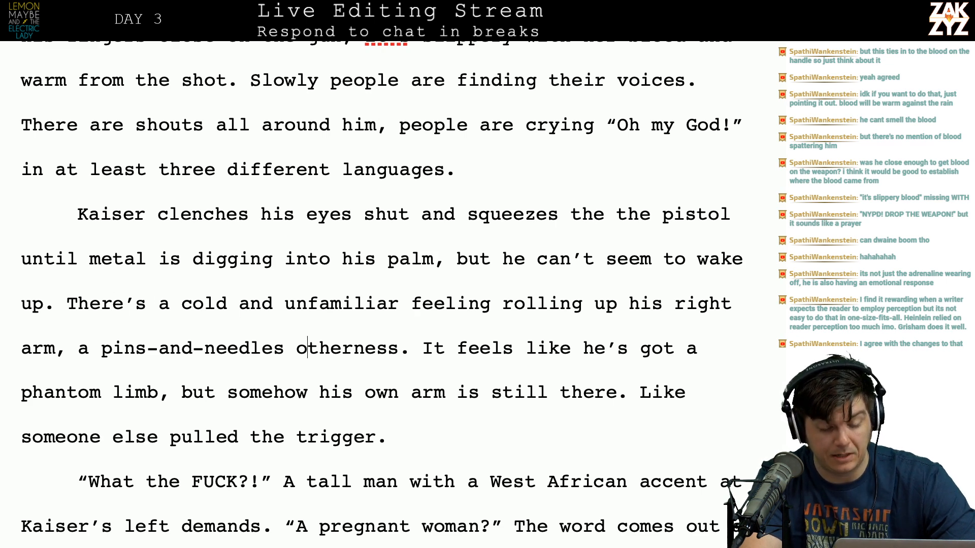
key("Down")
key("Right")
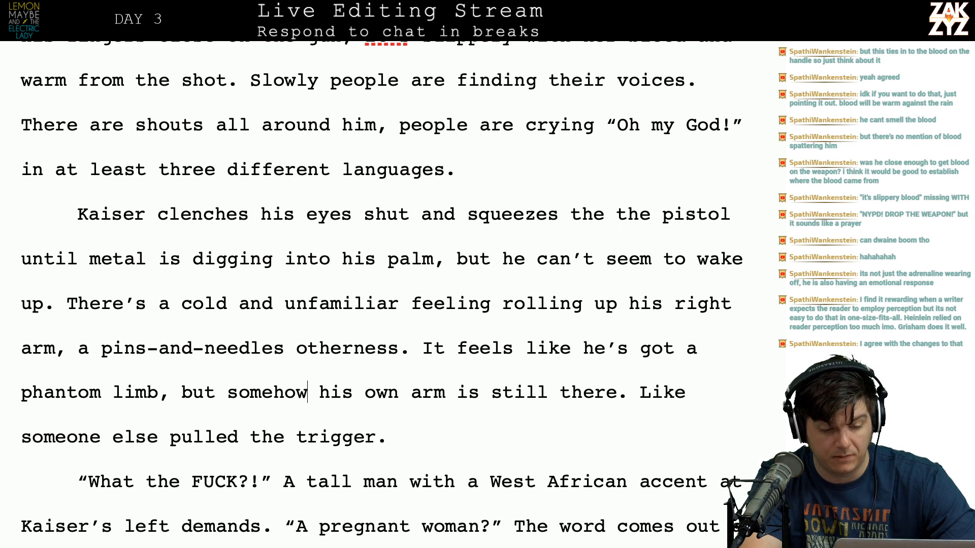
key("Up")
key("Left")
key("Left")
key("Left")
key("Left")
key("Left")
key("Left")
key("Left")
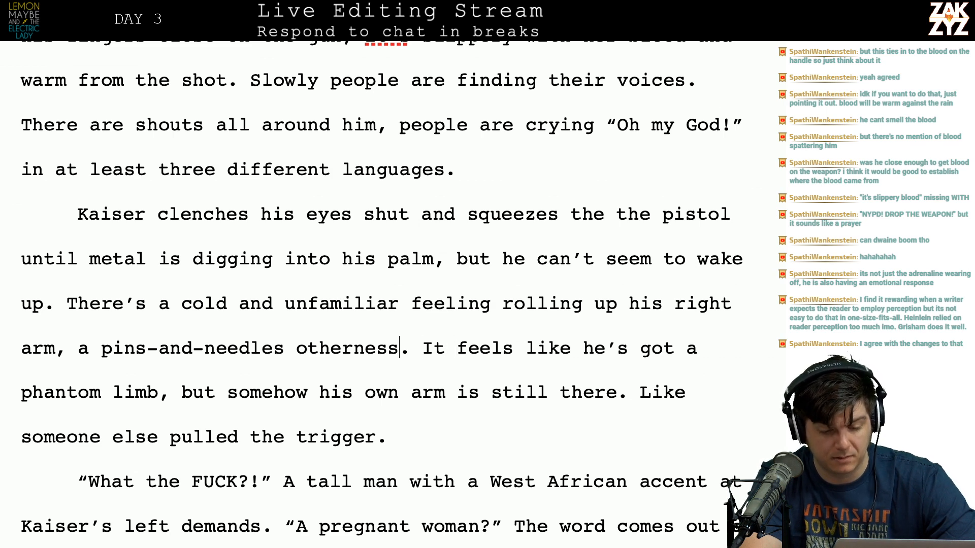
key("Right")
key("Right")
key("Right")
key("Right")
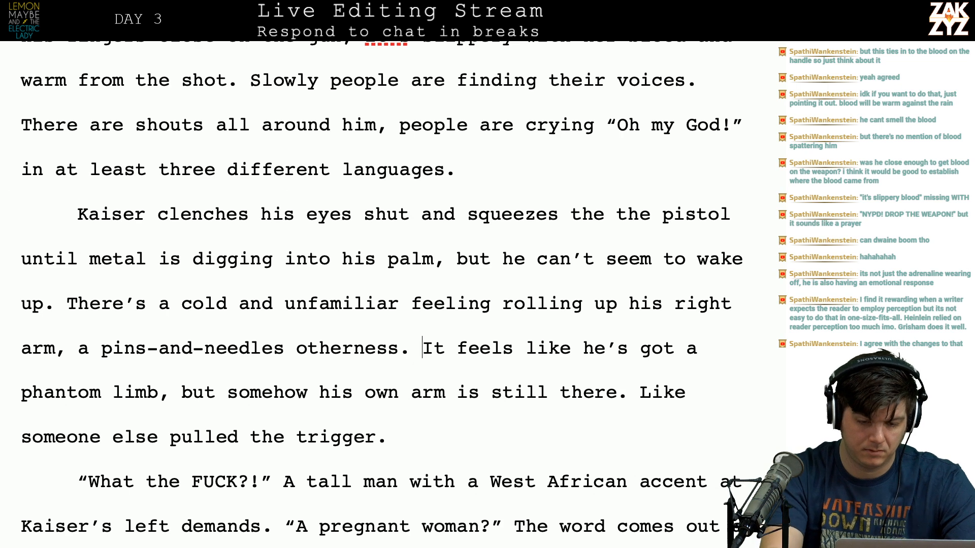
key("Return")
key("Left")
type("Like ")
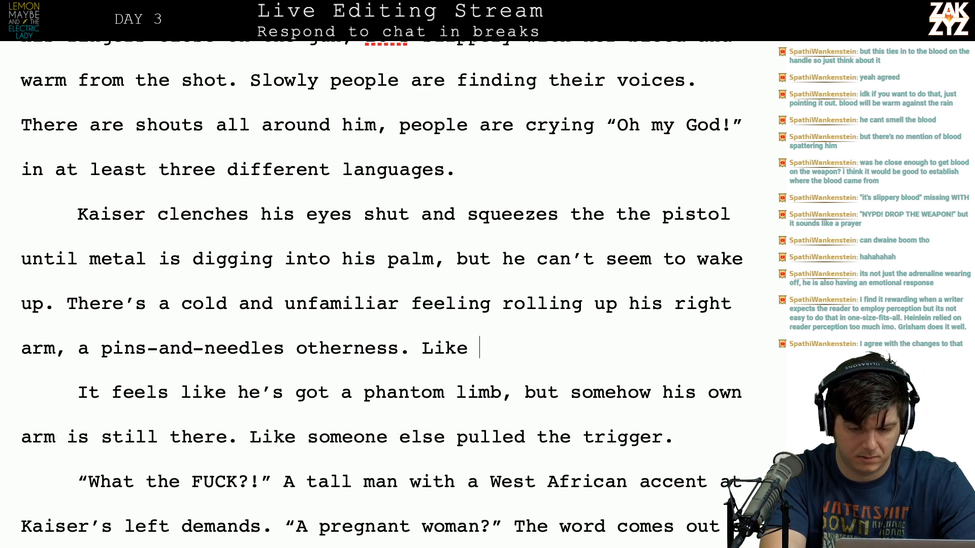
type("a phantom lim")
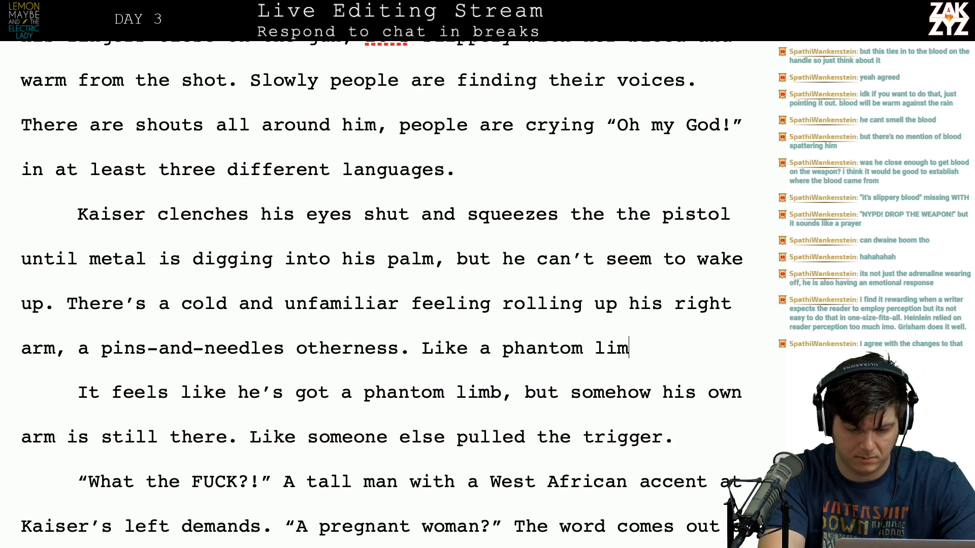
type("b, somehow overl")
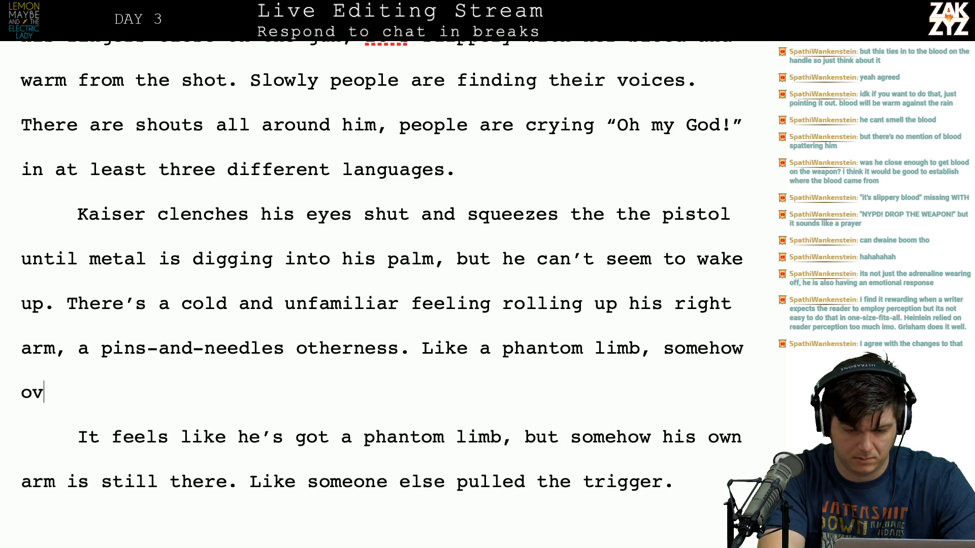
type("aid over h")
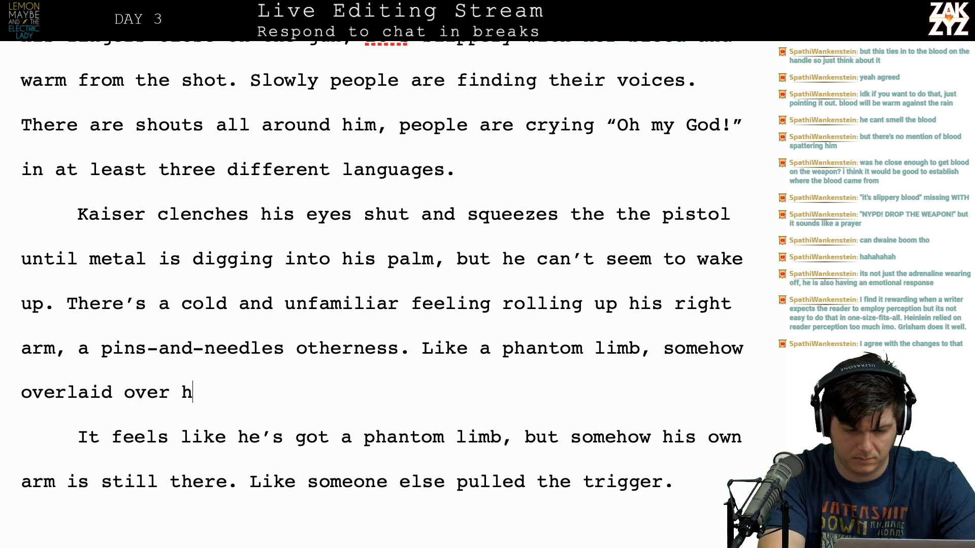
type("is own arm.")
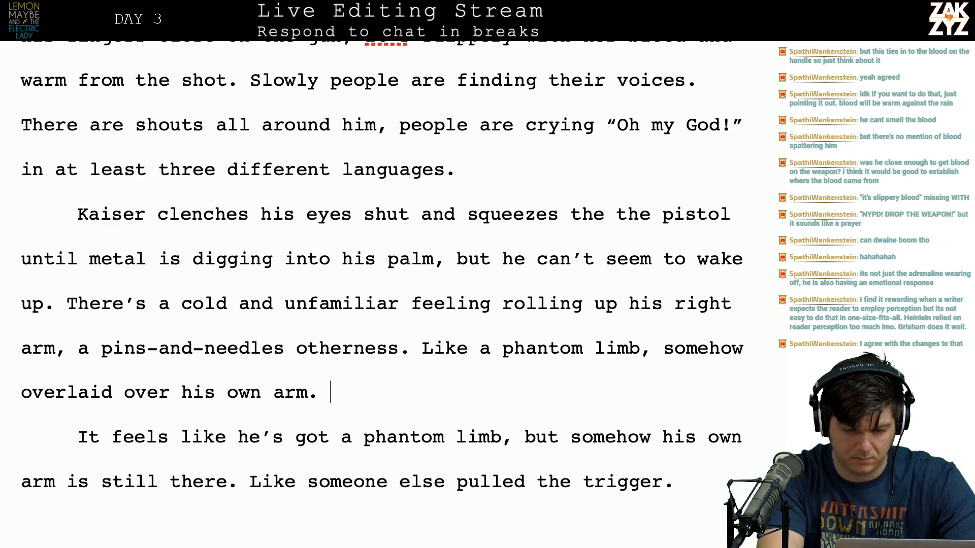
Split the sentence "Like a phantom limb, somehow overlaid over his own arm." off into its own paragraph.
scroll(391, 274, "down", 8)
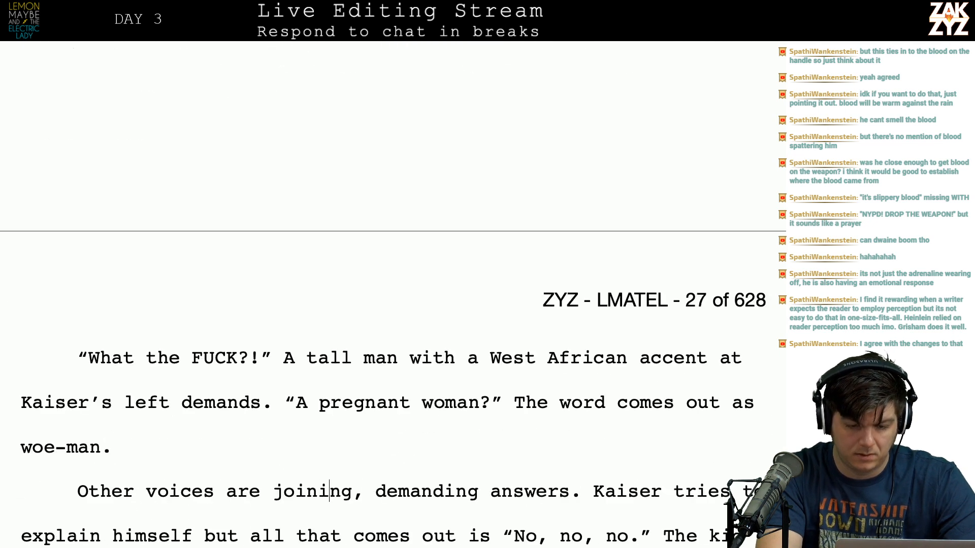
scroll(391, 274, "up", 3)
key("Up")
key("Up")
key("Right")
key("Right")
key("Right")
key("Right")
key("Right")
key("Down")
key("Right")
key("Right")
key("Right")
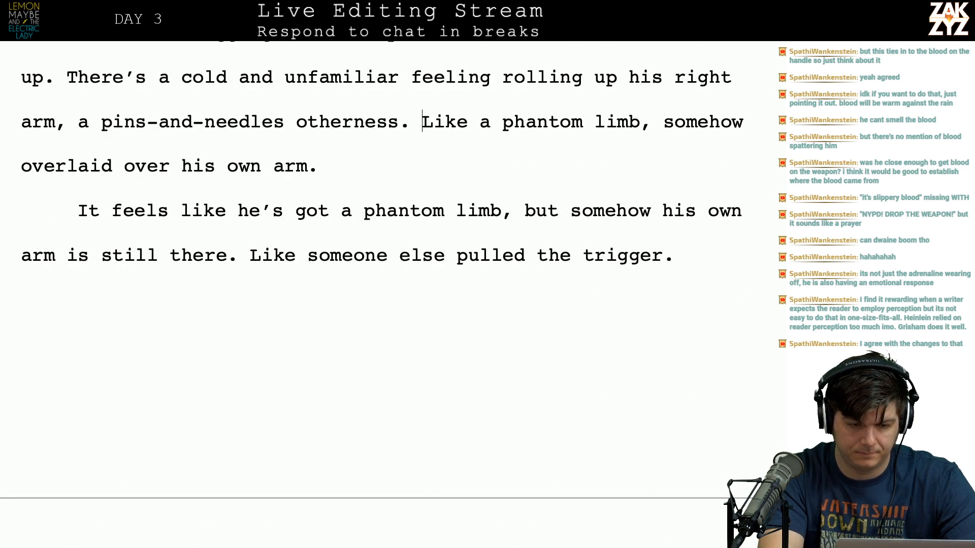
key("Return")
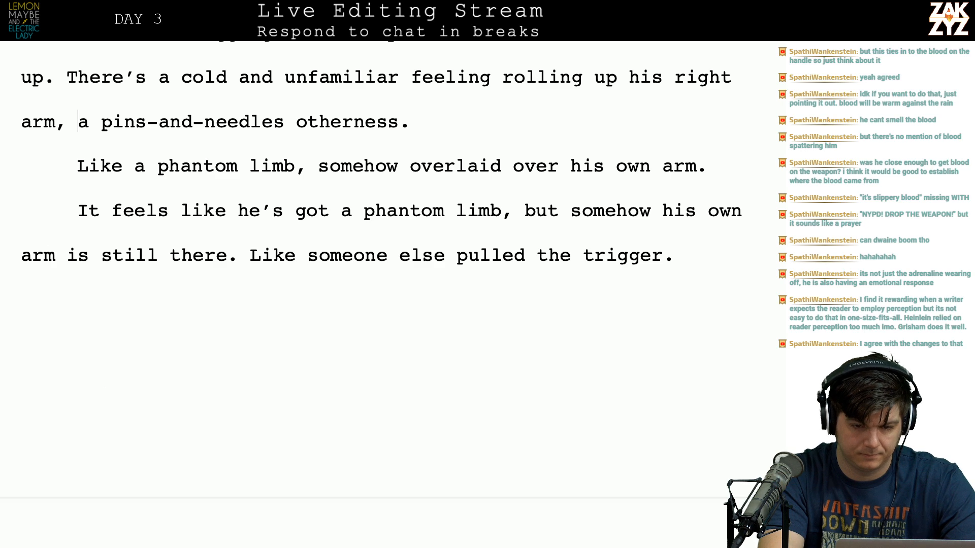
Add "Like a phantom limb, overlaid over his own arm, like someone else pulled the trigger." after "a pins-and-needles otherness.".
key("Up")
key("Up")
key("Down")
key("Down")
key("Down")
key("Left")
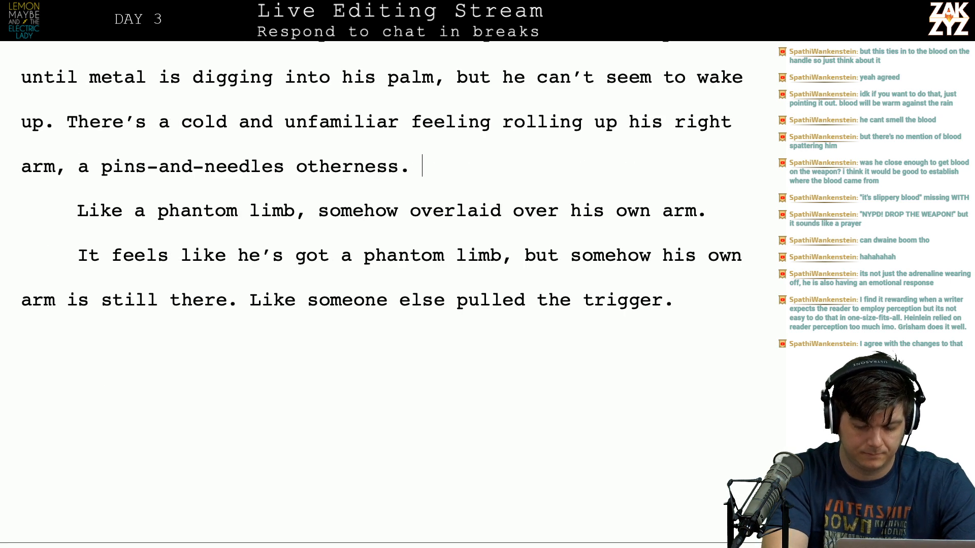
type("Like a pahntom")
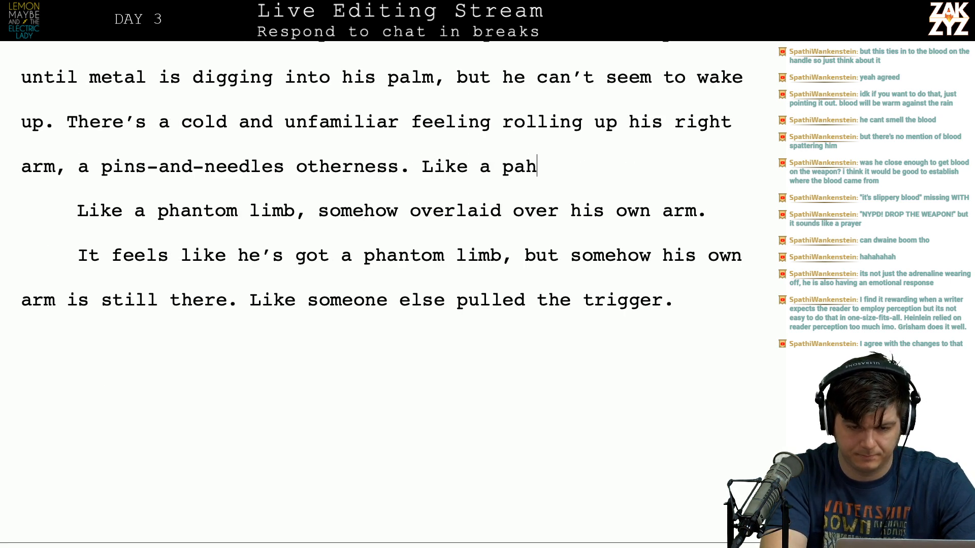
key("BackSpace")
key("BackSpace")
key("BackSpace")
key("BackSpace")
key("BackSpace")
key("BackSpace")
type("hantom limb,")
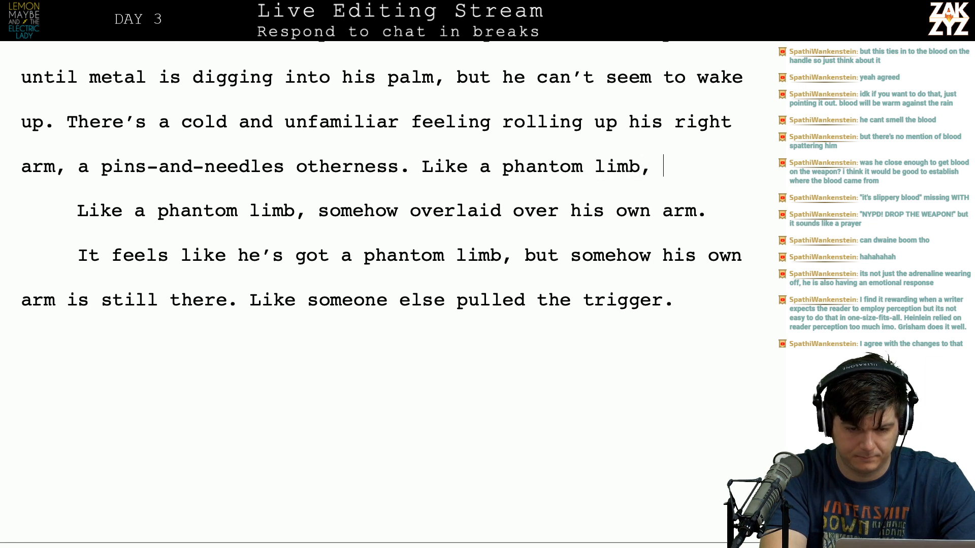
type(" overlaide")
key("BackSpace")
key("BackSpace")
type("over his own a")
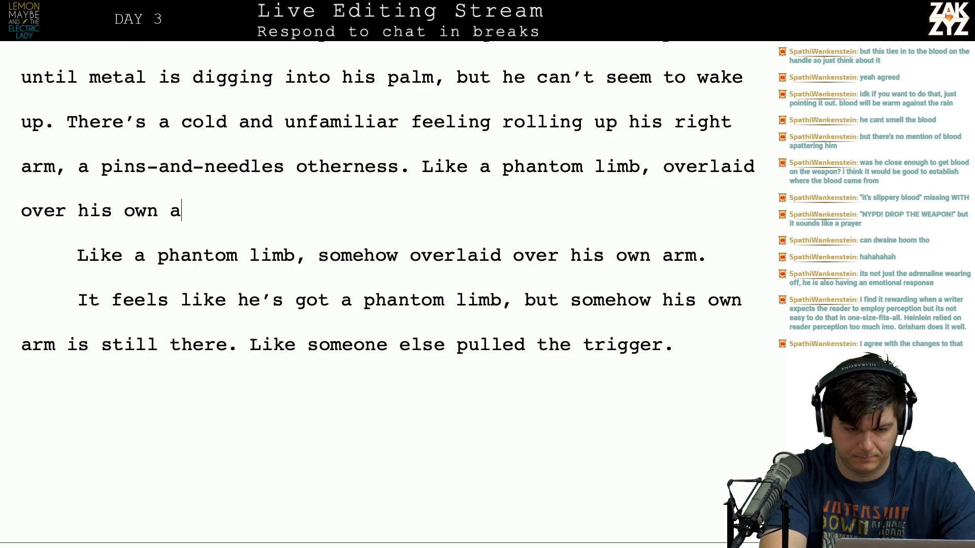
type("rm, like someo")
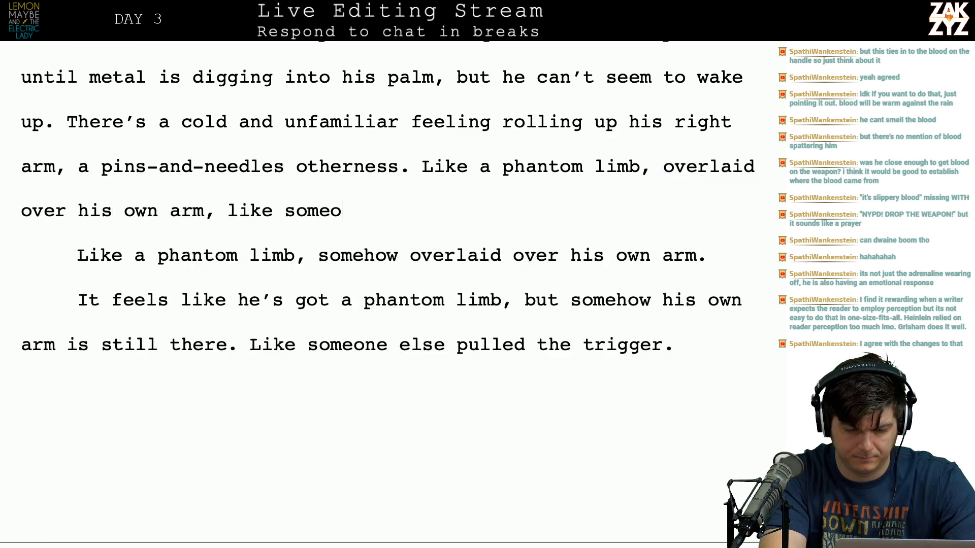
type("ne else pulled t")
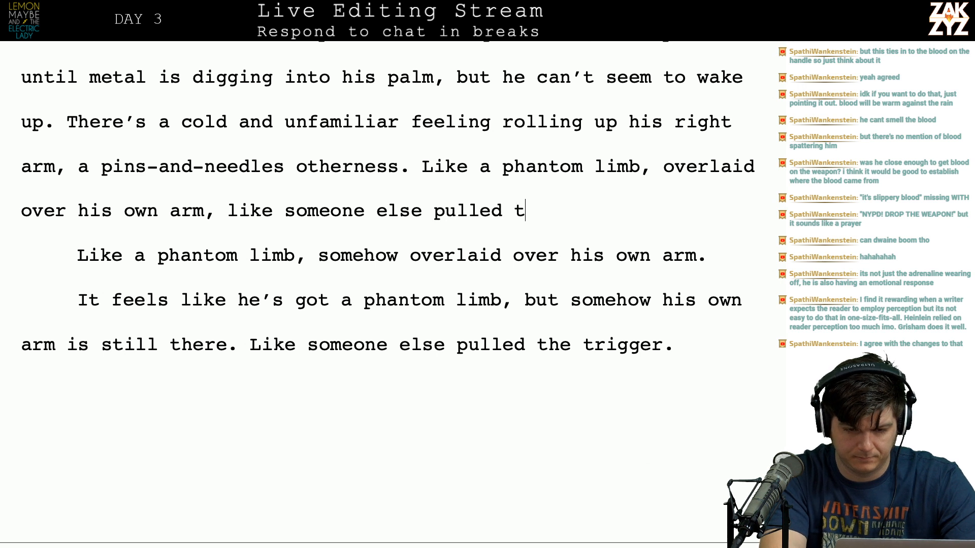
type("he trigger.")
key("shift+Down")
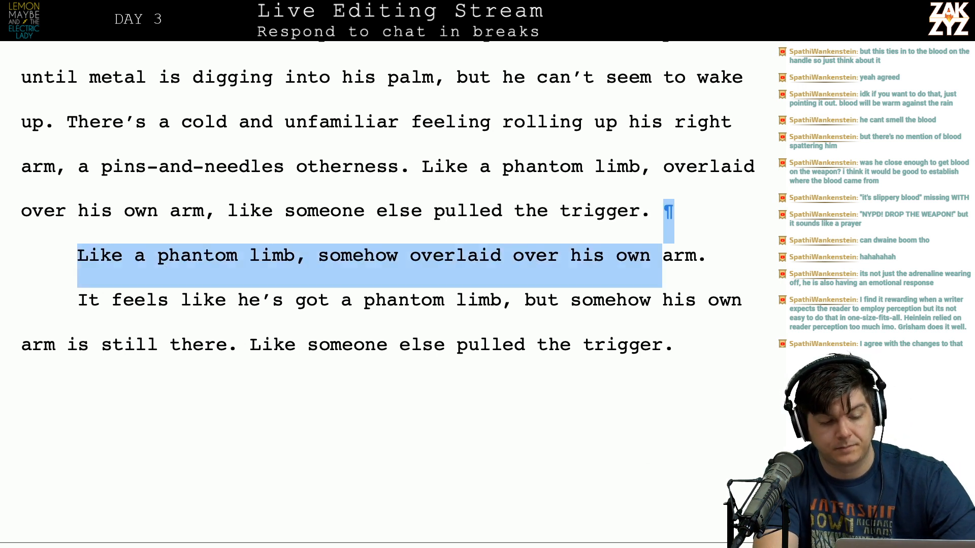
key("shift+Left")
key("shift+Left")
key("shift+Left")
key("shift+Left")
key("shift+Left")
key("shift+Left")
key("shift+Left")
key("shift+Left")
key("shift+Left")
key("shift+Left")
key("shift+Left")
key("shift+Left")
key("shift+Left")
key("shift+Left")
key("shift+Left")
key("shift+Left")
key("shift+Left")
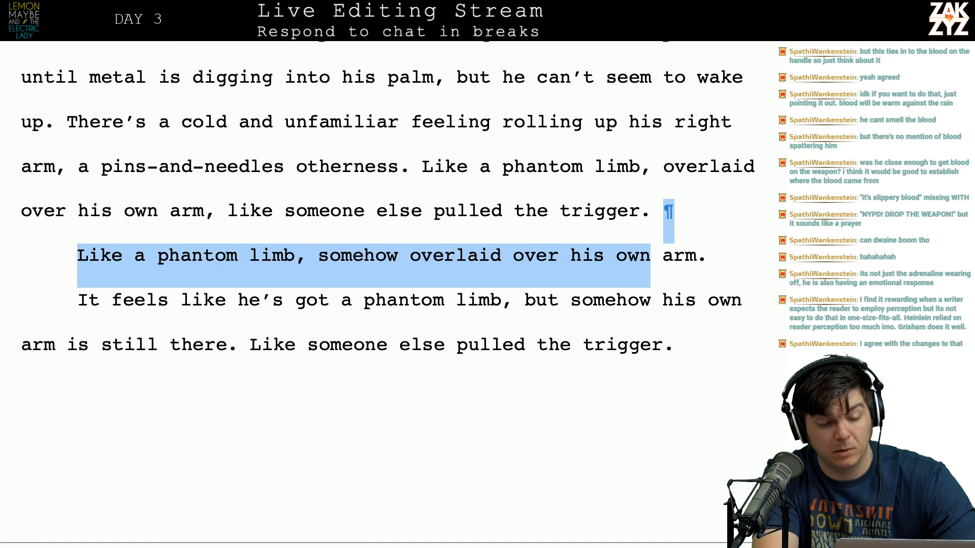
key("shift+Left")
key("shift+Left")
key("shift+Left")
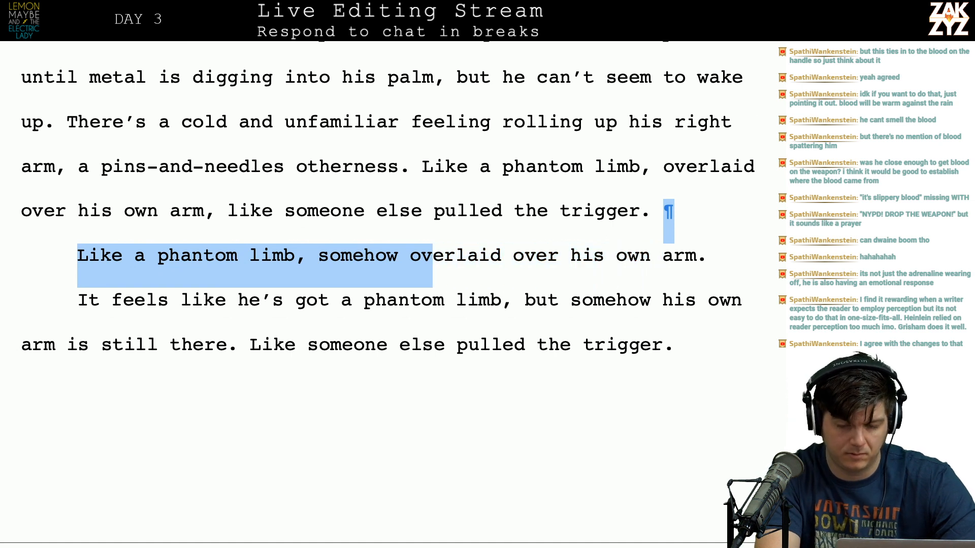
key("Right")
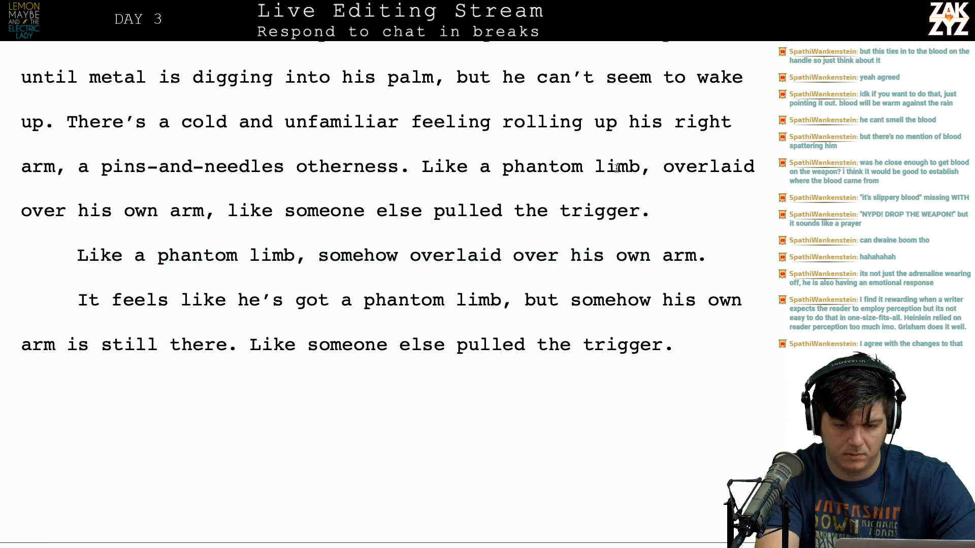
Break the paragraph after "Like a phantom limb" and continue it with "for an arm that isn't missing, like someone else pulled the trigger.".
key("Return")
key("Return")
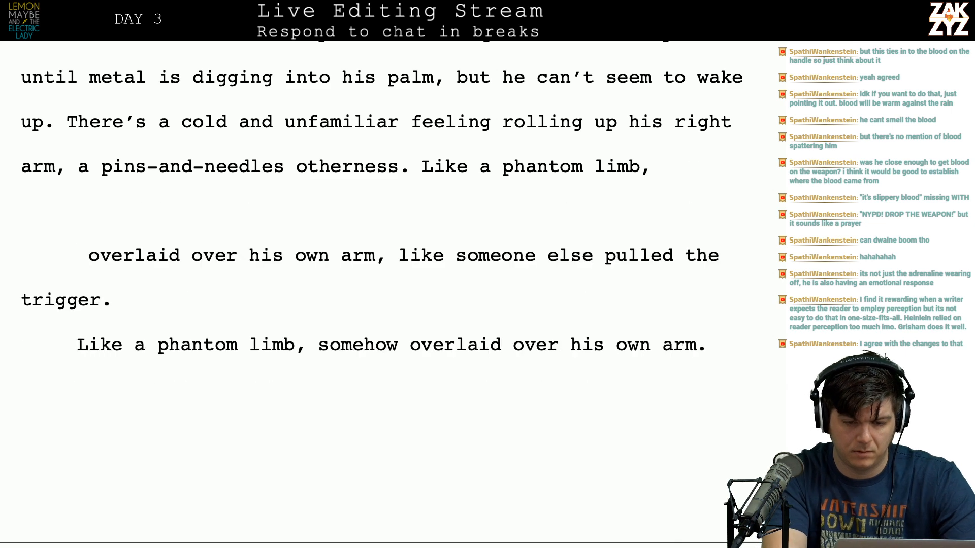
type("for a")
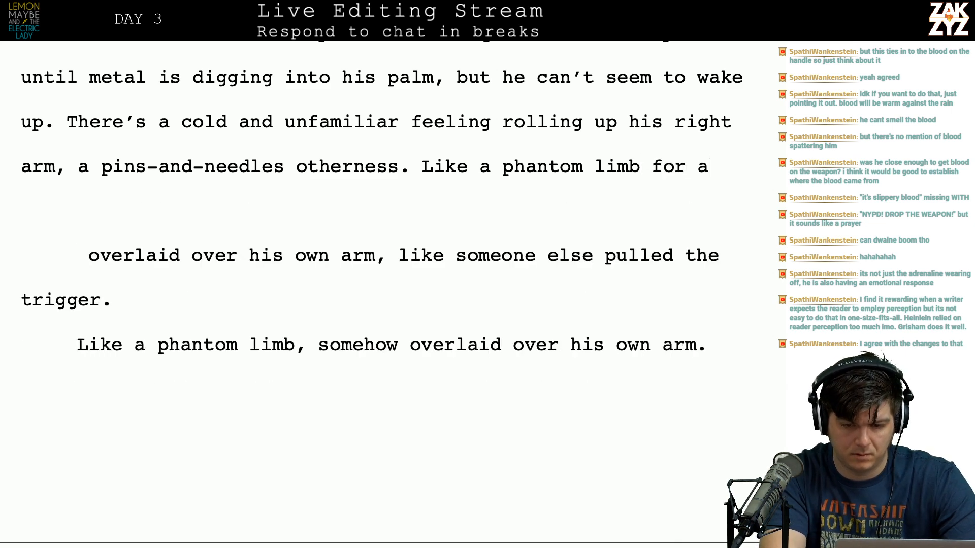
type("n arm that si")
key("BackSpace")
key("BackSpace")
type("isn't missing, ")
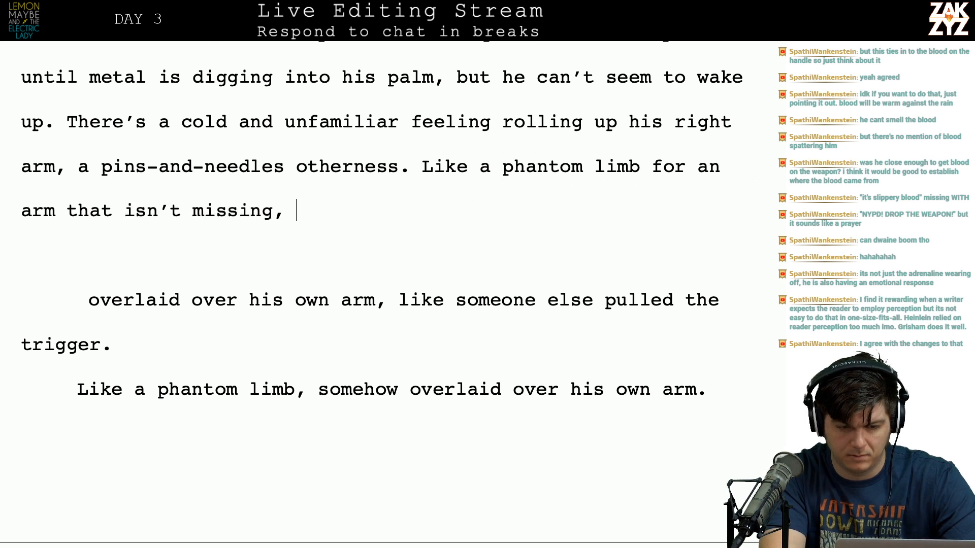
type("like someone els")
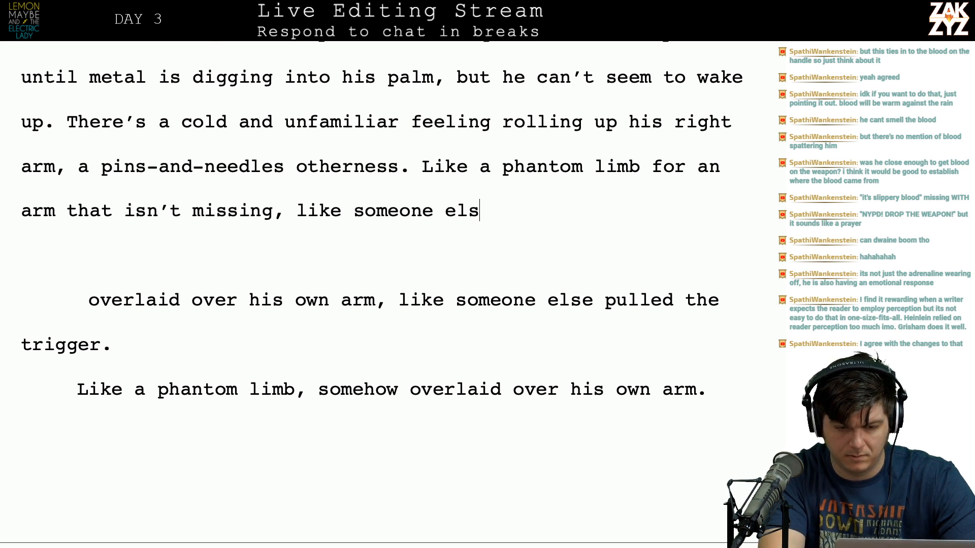
type("e pulled the trigger.")
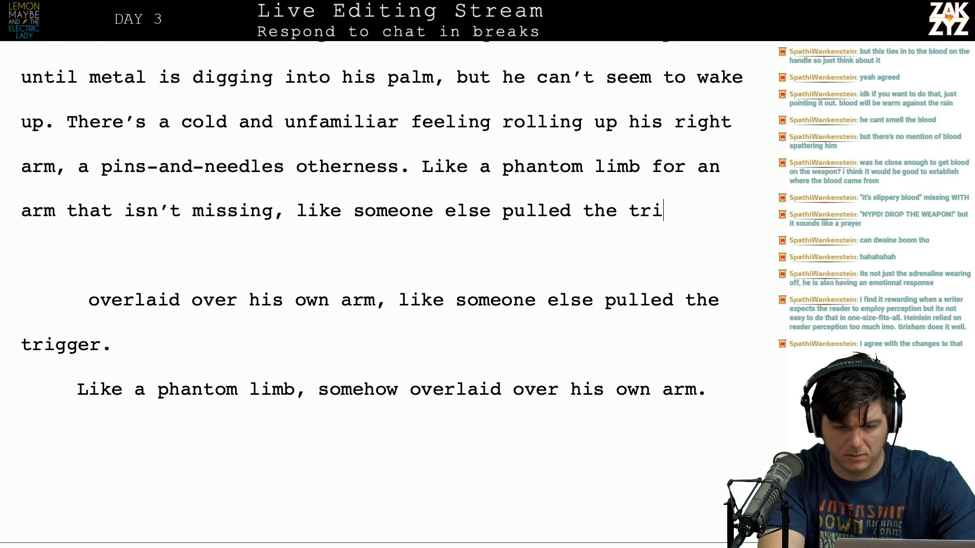
Delete the leftover "overlaid over his own arm" fragment and the alternate "Like a phantom limb, somehow overlaid over his own arm." paragraph.
key("shift+Down")
key("shift+Down")
key("shift+Down")
key("shift+Down")
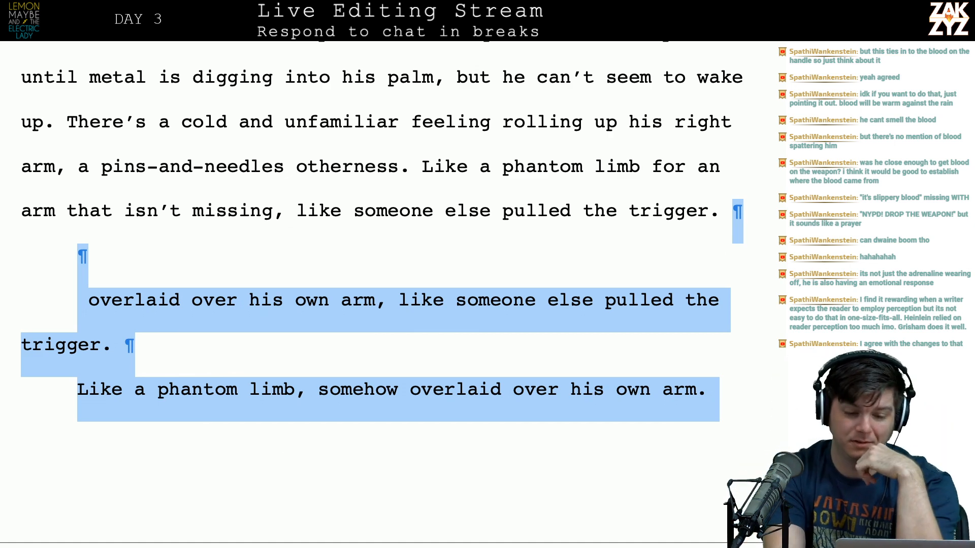
key("BackSpace")
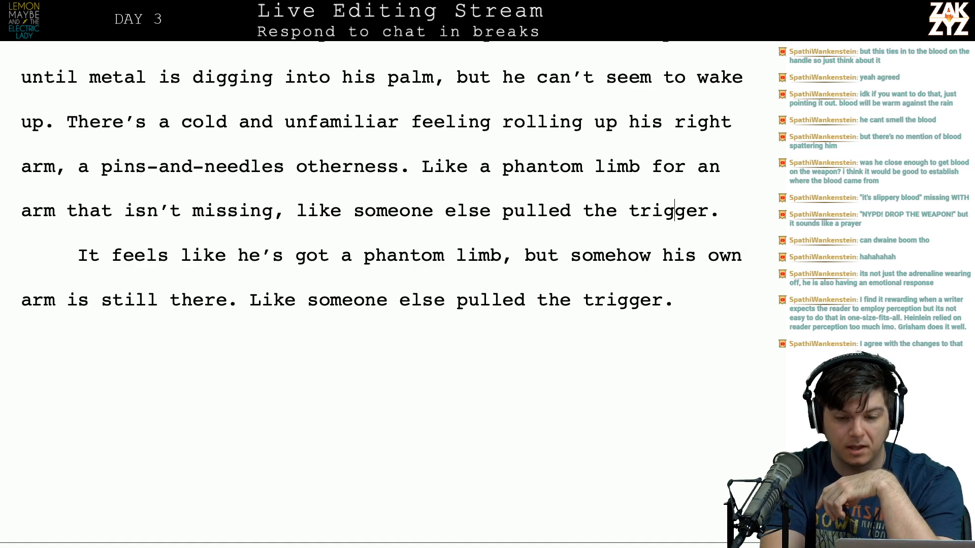
Delete the old paragraph beginning "It feels like he's got a phantom limb" through its closing trigger sentence.
key("shift+Down")
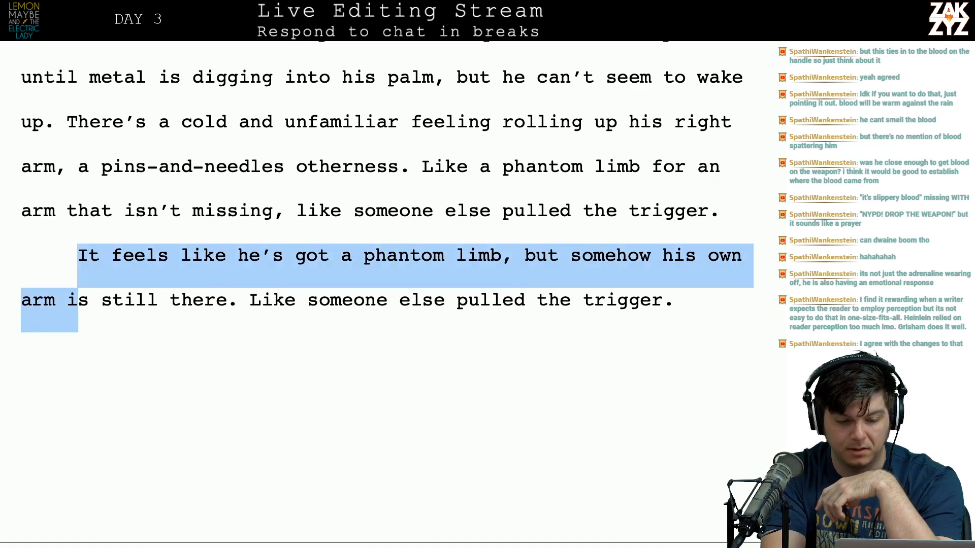
key("shift+Down")
key("shift+Down")
key("shift+Down")
key("shift+Up")
key("shift+Up")
key("Delete")
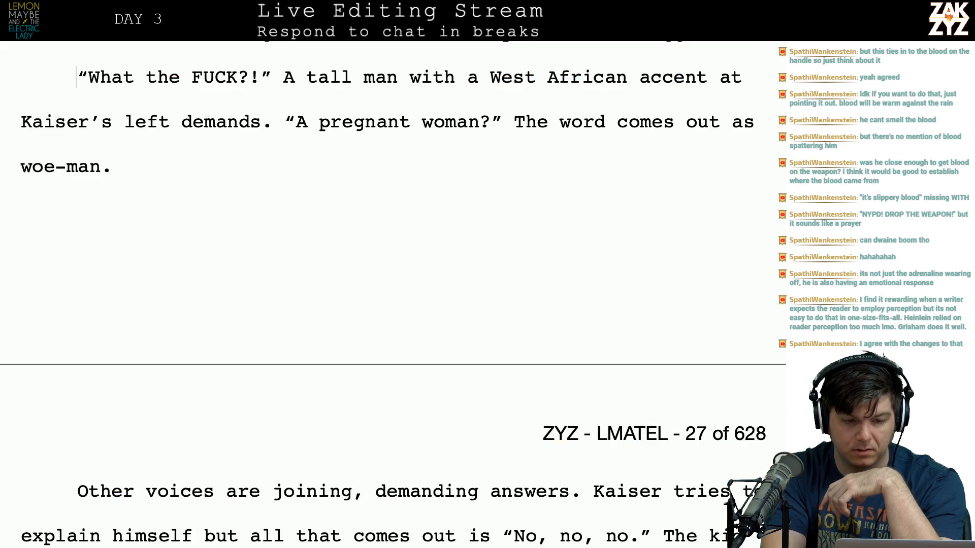
Add ", his hands are spread in outrage" after "demands" in the tall man's dialogue tag.
scroll(376, 292, "up", 3)
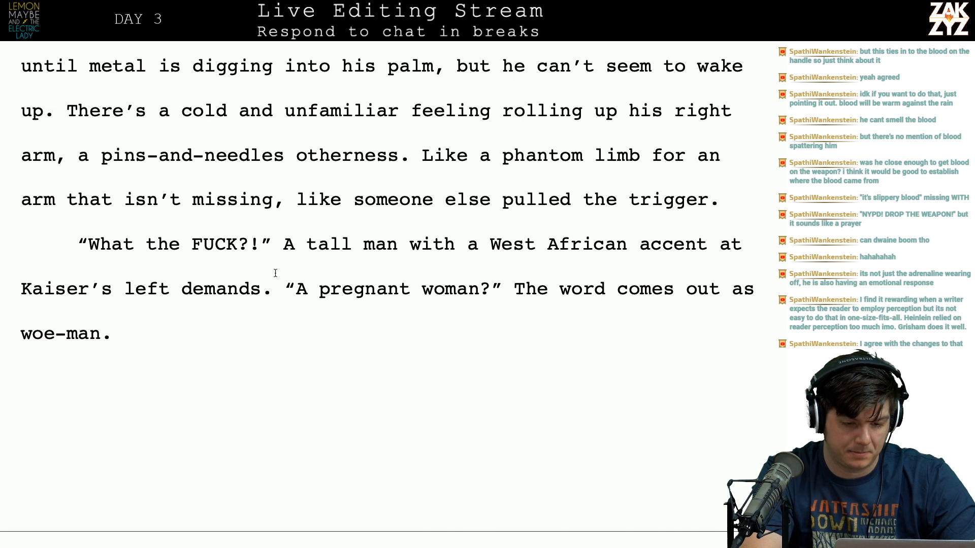
left_click(249, 289)
key("Right")
type(", h")
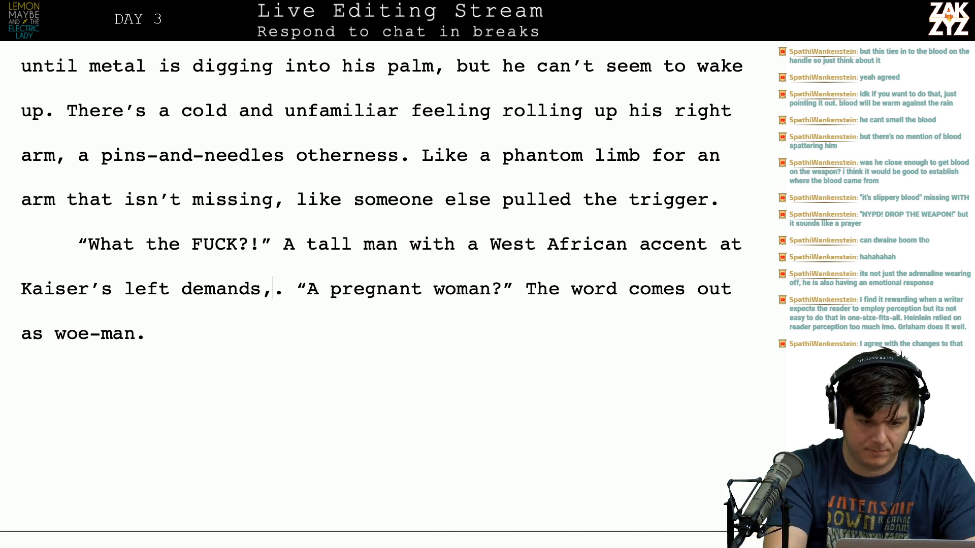
type("is ")
type("hands are spr")
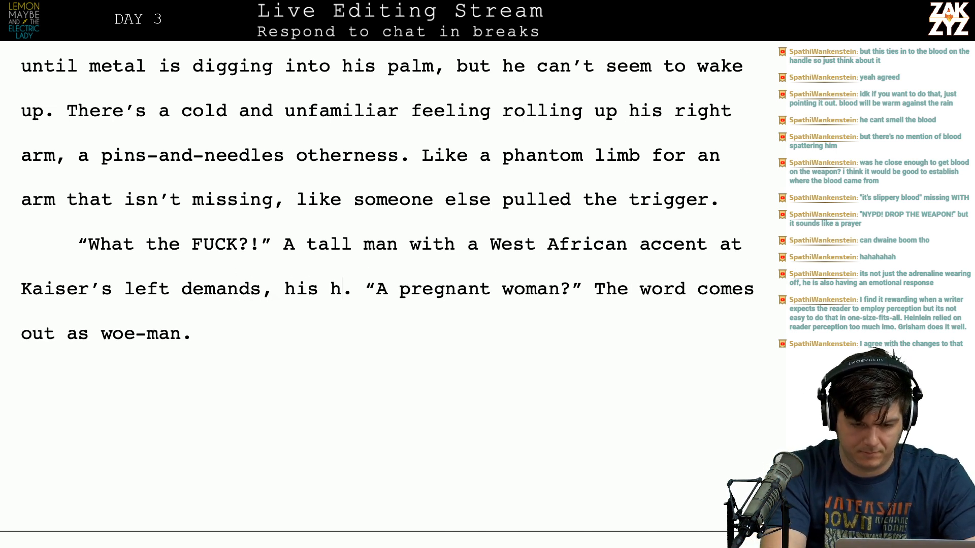
type("ead in outrag")
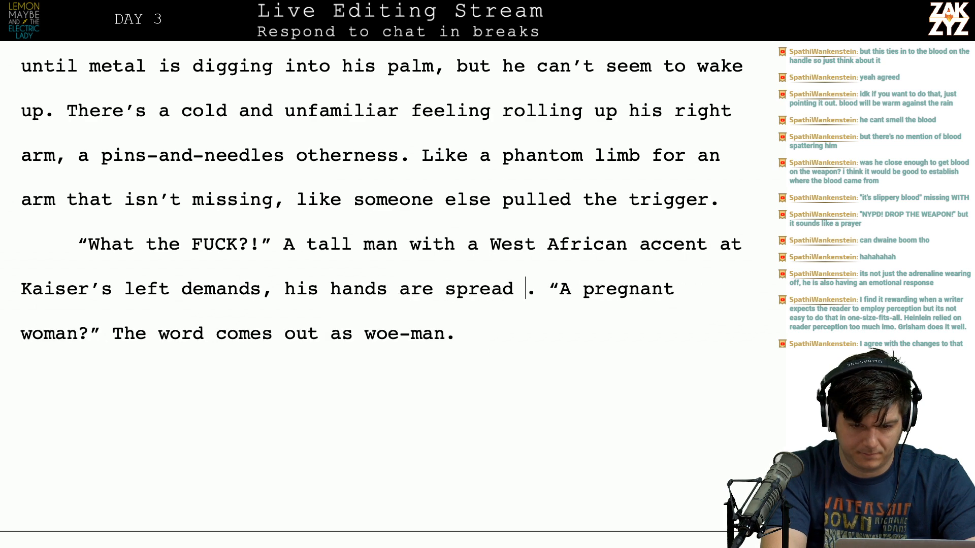
type("e")
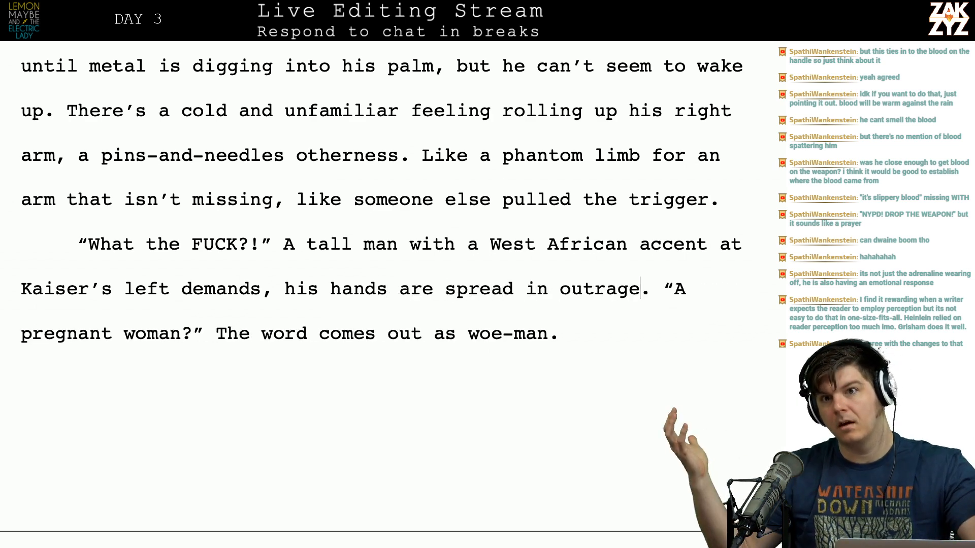
Replace "spread in outrage" with "raised in outrage" in the tall man's dialogue tag.
key("BackSpace")
key("BackSpace")
key("BackSpace")
key("BackSpace")
key("BackSpace")
key("BackSpace")
key("BackSpace")
key("BackSpace")
key("BackSpace")
key("BackSpace")
key("BackSpace")
key("BackSpace")
key("BackSpace")
key("BackSpace")
key("BackSpace")
key("BackSpace")
key("BackSpace")
type("raised in o")
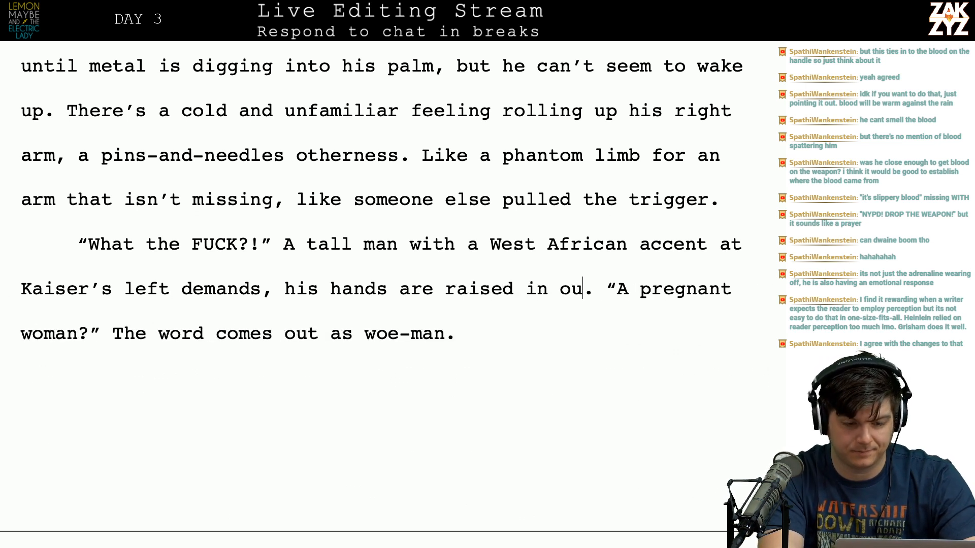
type("utrage")
Delete "at Kaiser's left" after "West African accent" in the tall man's dialogue tag.
key("Left")
key("Left")
key("Left")
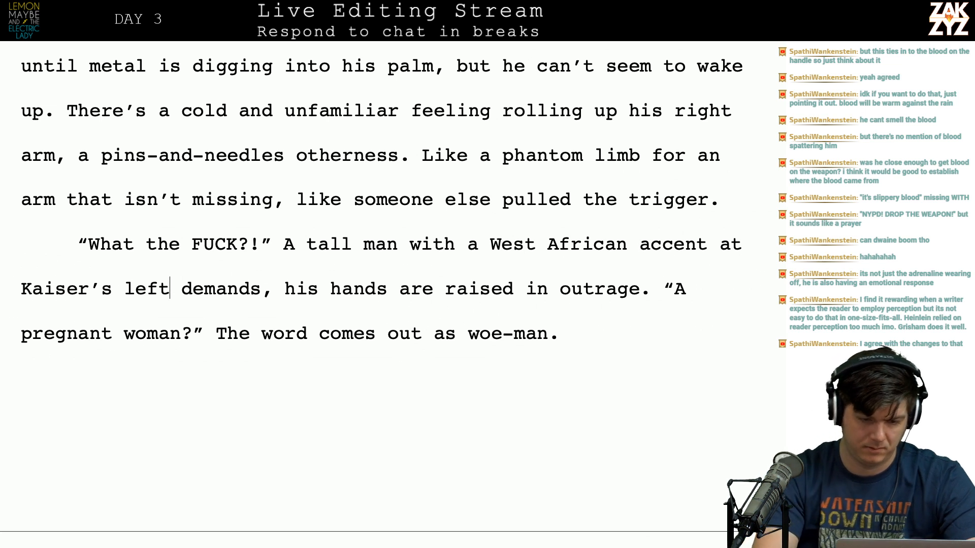
key("BackSpace")
key("BackSpace")
key("BackSpace")
key("BackSpace")
key("BackSpace")
key("BackSpace")
key("BackSpace")
key("BackSpace")
key("BackSpace")
key("BackSpace")
key("BackSpace")
key("BackSpace")
key("BackSpace")
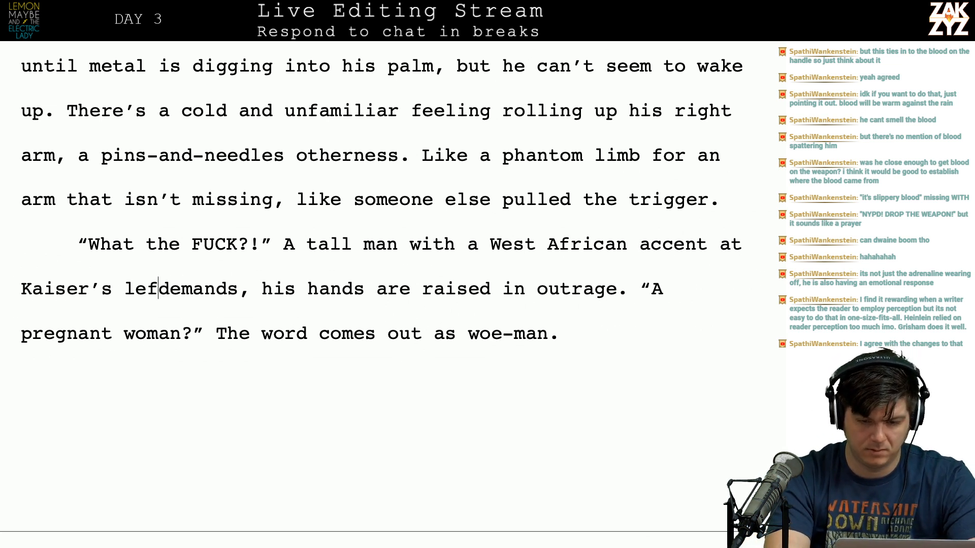
key("BackSpace")
key("BackSpace")
key("BackSpace")
key("BackSpace")
key("BackSpace")
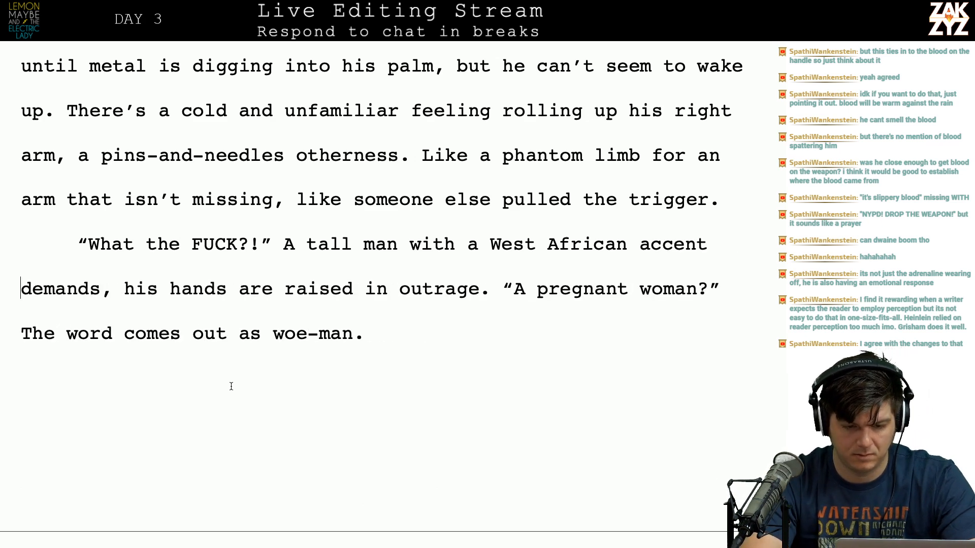
Delete "are" so that the tall man's tag reads "his hands raised in outrage.".
scroll(381, 315, "down", 1)
left_click(259, 277)
key("Right")
key("Right")
key("BackSpace")
key("BackSpace")
key("BackSpace")
key("BackSpace")
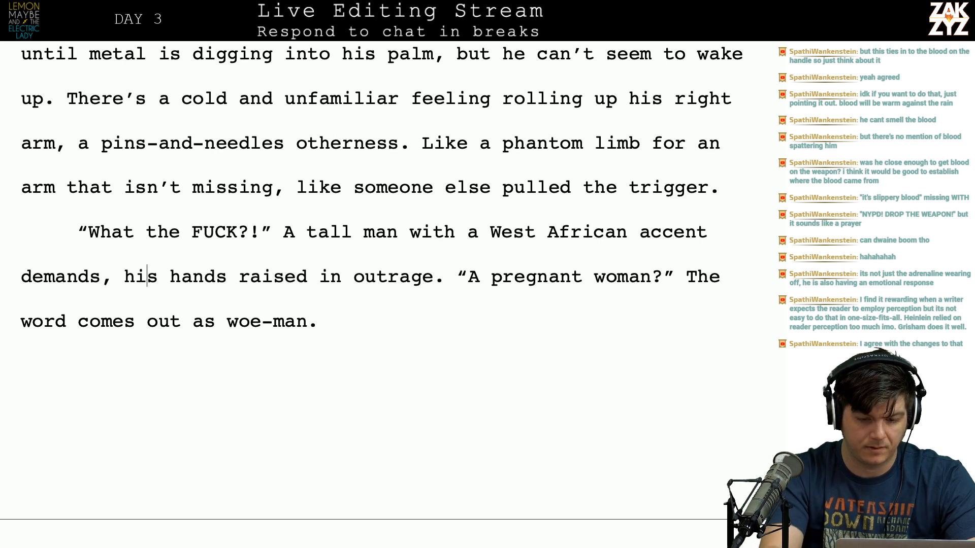
Replace the verb "demands" with "cries" in the tall man's dialogue tag.
key("BackSpace")
key("BackSpace")
key("BackSpace")
key("BackSpace")
key("BackSpace")
key("BackSpace")
key("BackSpace")
type("cries")
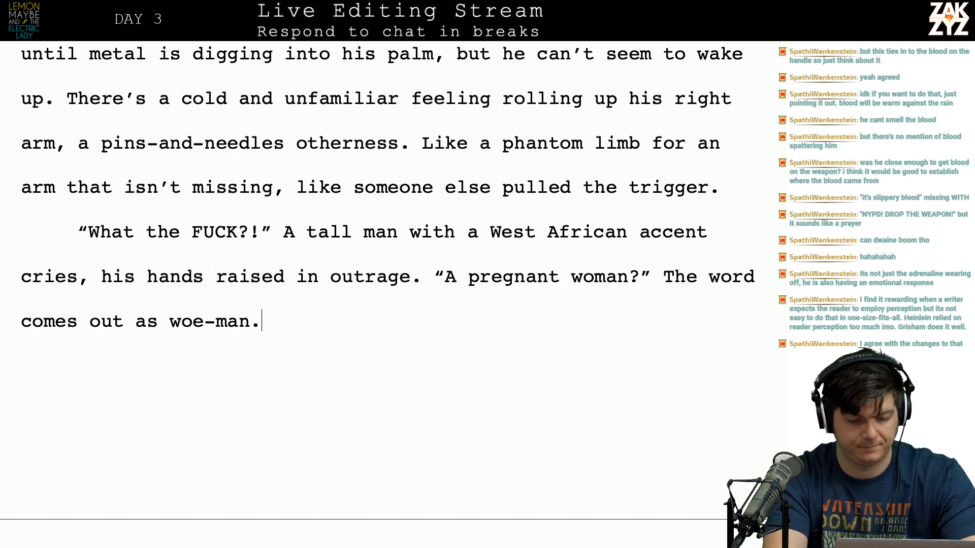
Extend the sentence ending in "woe-man" with ", Kaiser recognizes this is one of the original circle of men.".
type(", Kais")
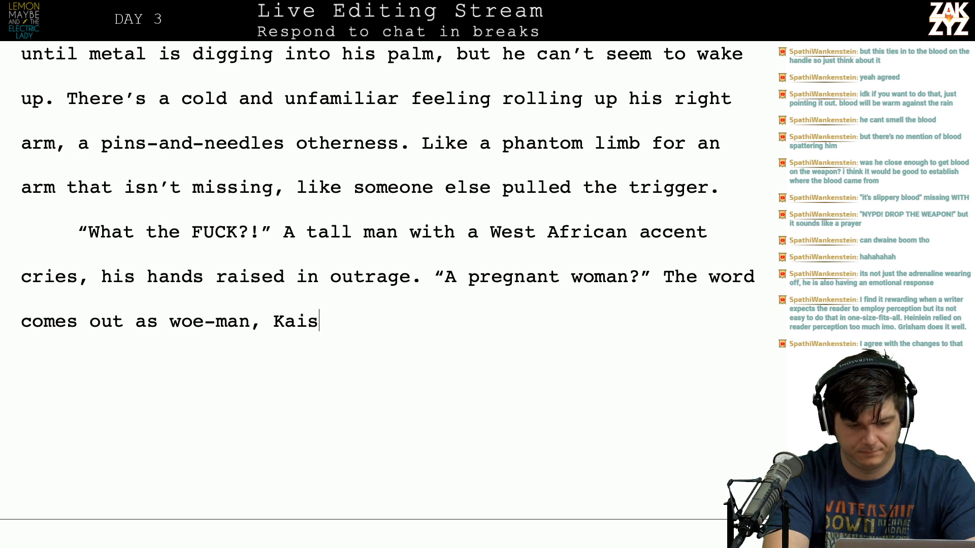
type("er recognize")
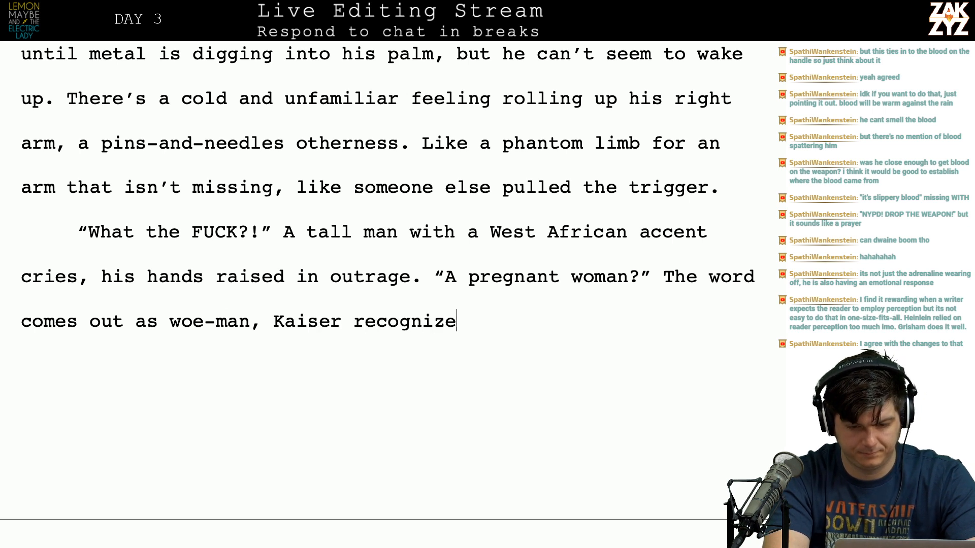
type("s this is one of ")
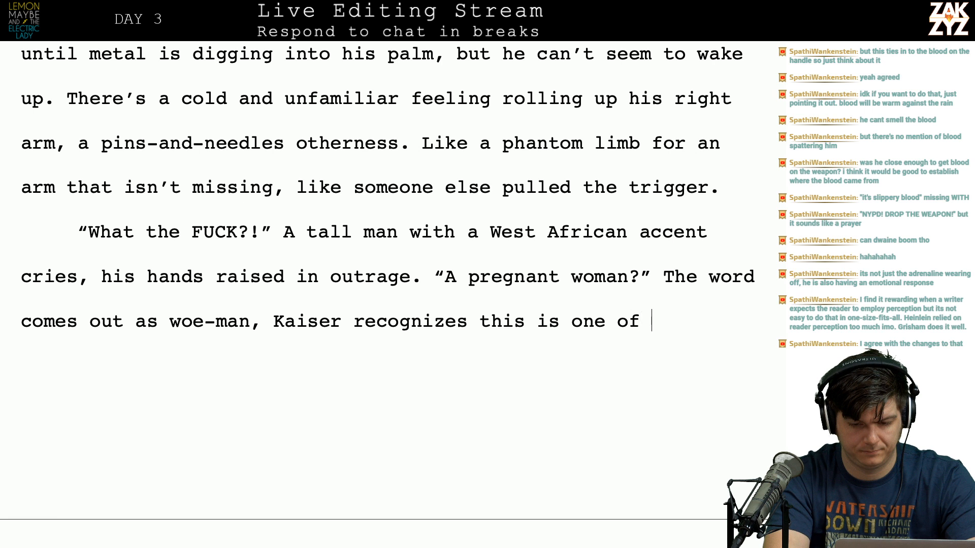
type("the original c")
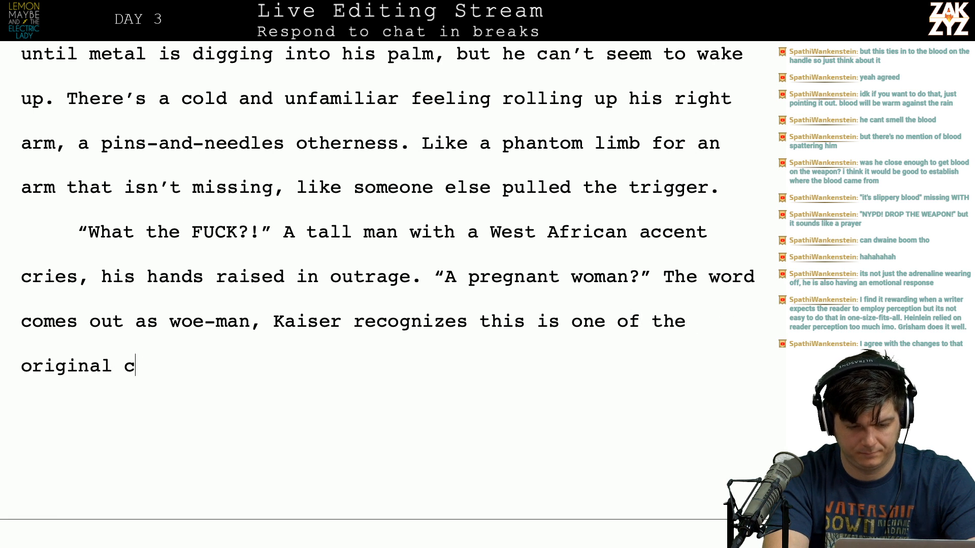
type("ircle of men.")
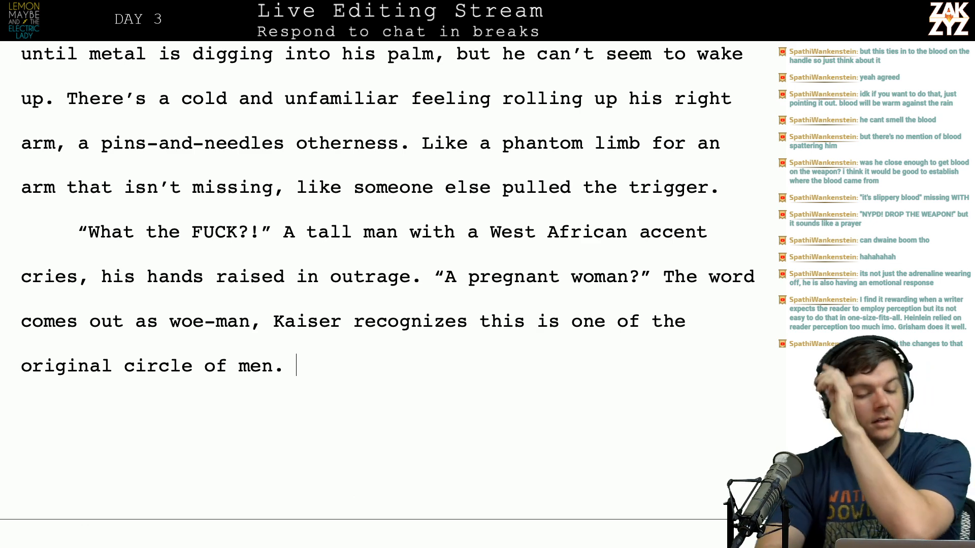
scroll(378, 284, "down", 1)
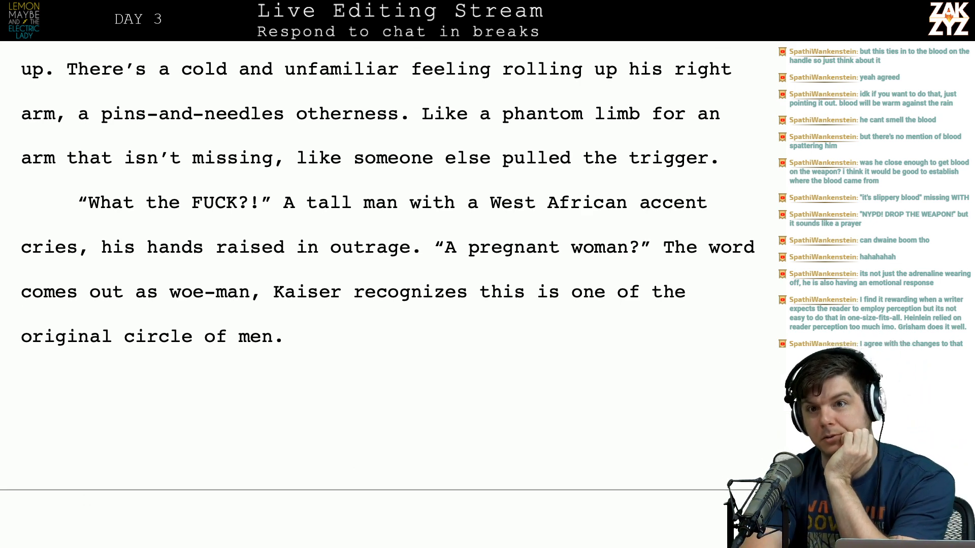
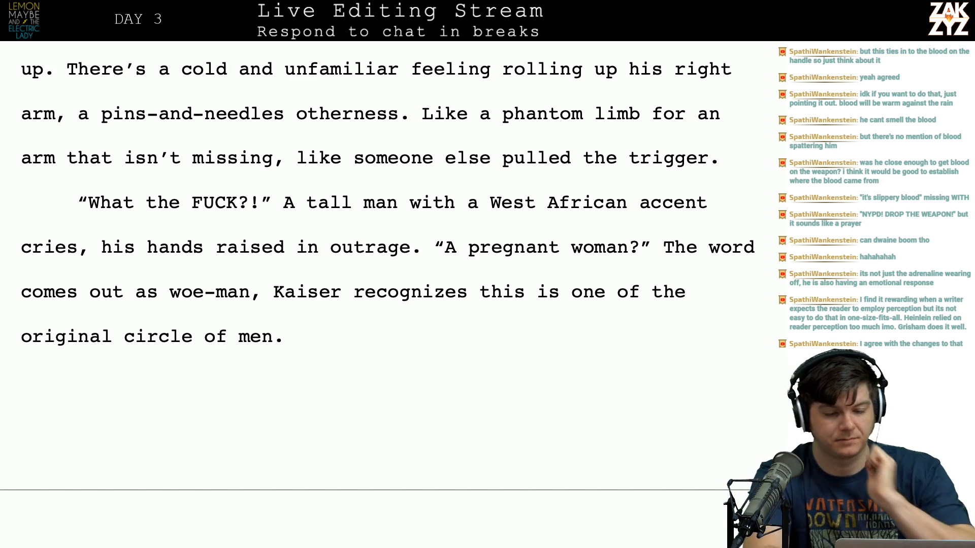
scroll(366, 175, "down", 1)
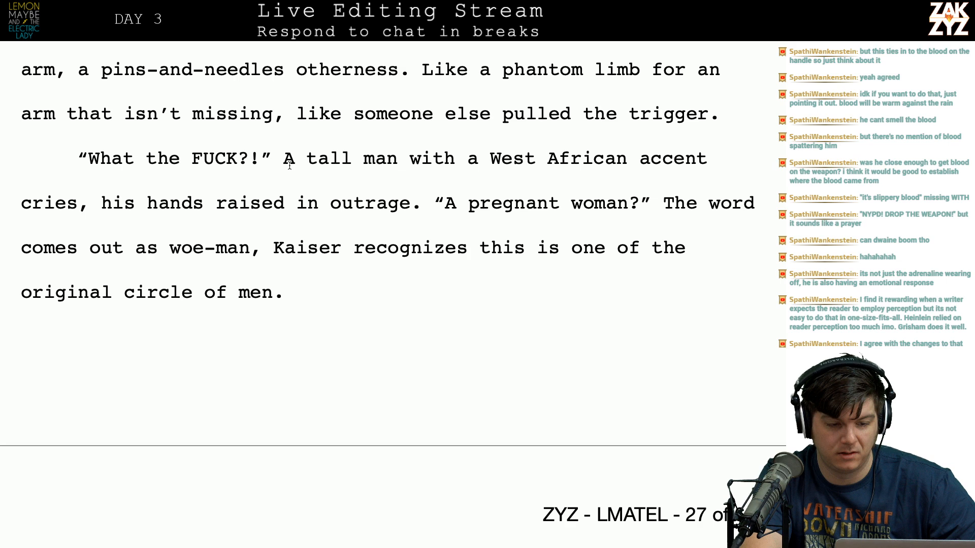
scroll(277, 170, "down", 1)
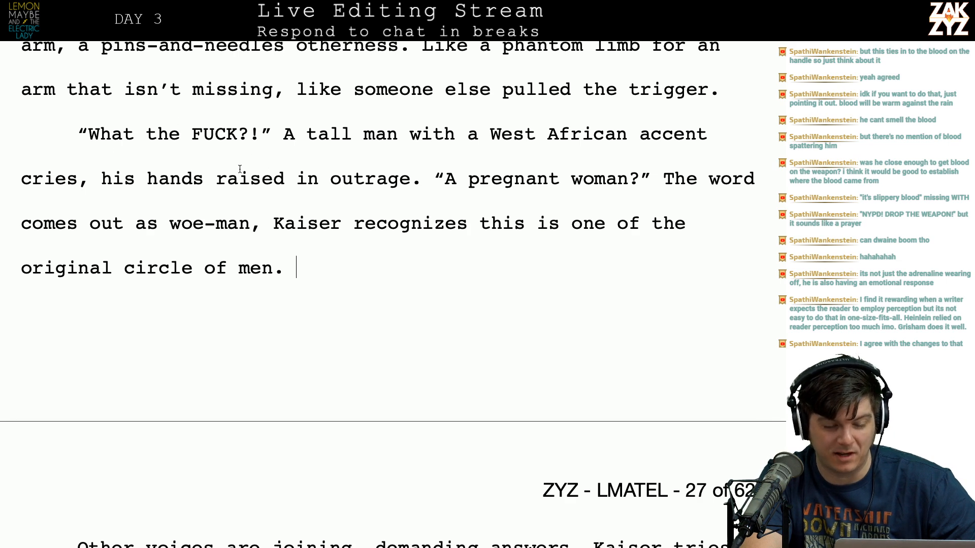
scroll(195, 236, "down", 2)
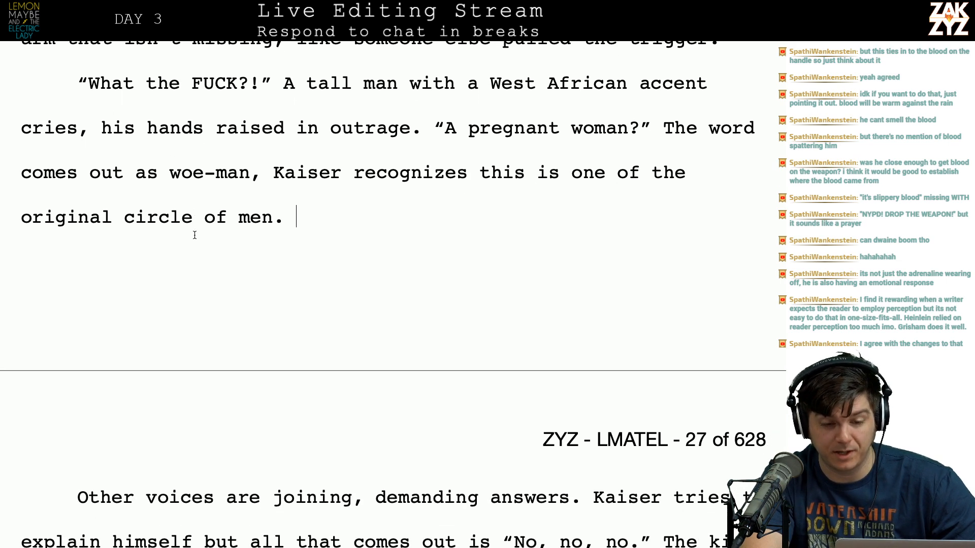
scroll(398, 154, "down", 1)
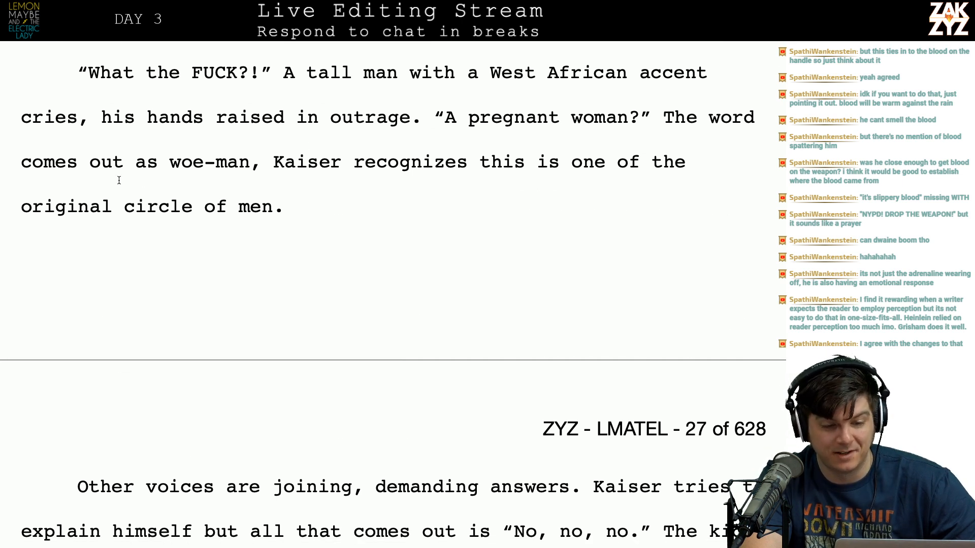
Reword the clause after "Kaiser recognizes" to "he's one of the original circle of men." and remove the old wording.
scroll(233, 198, "down", 1)
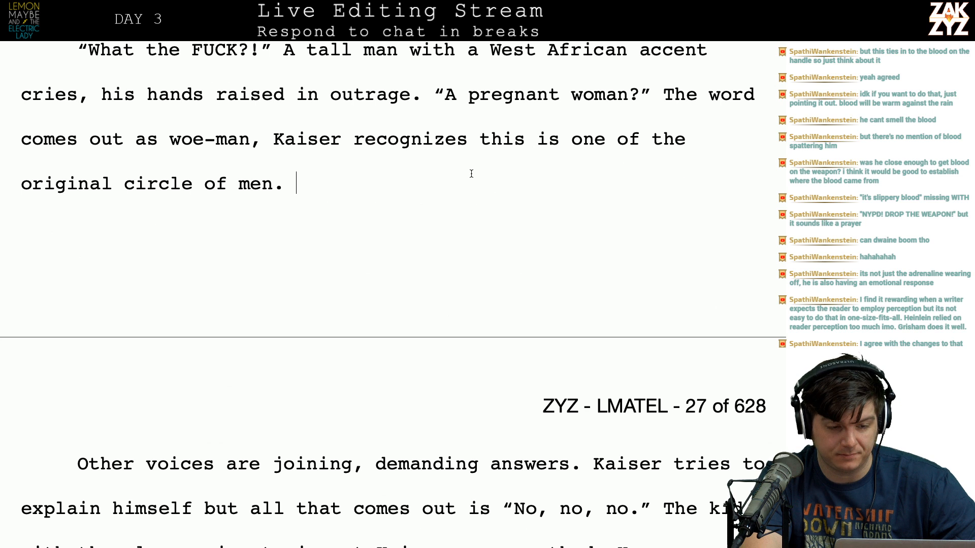
left_click(468, 142)
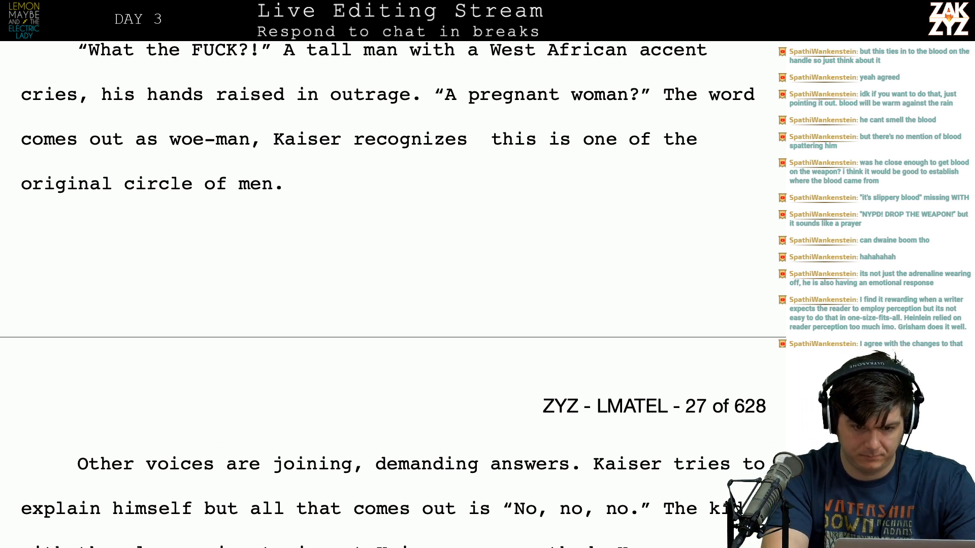
type("he's one of ")
type("the original circ")
type("le of men.")
key("shift+Down")
key("shift+Left")
key("shift+Left")
key("shift+Left")
key("shift+Left")
key("shift+Left")
key("shift+Left")
key("shift+Left")
key("shift+Left")
key("shift+Left")
key("shift+Left")
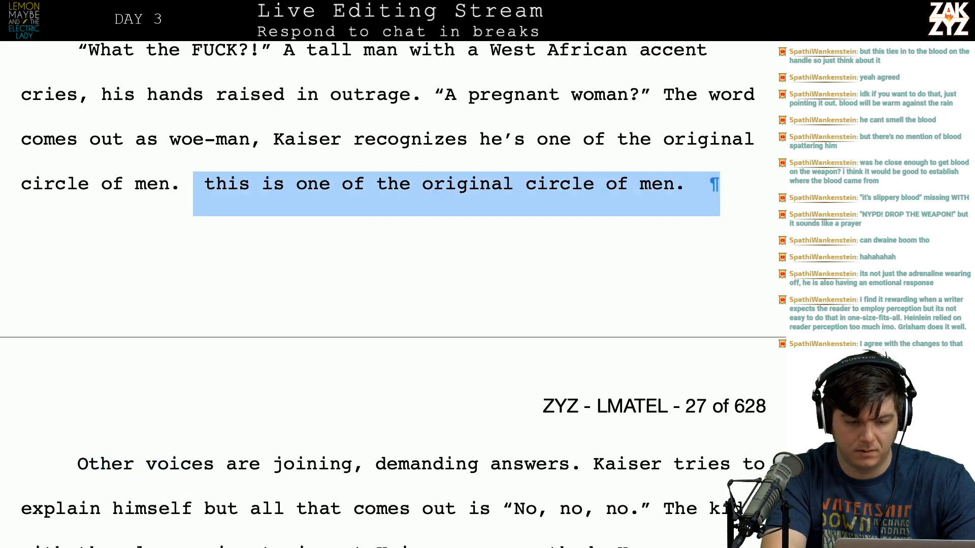
key("BackSpace")
key("Return")
After "all that comes out is", split off the quoted dialogue and write "the word “no,” repeated over and over.".
scroll(554, 234, "down", 5)
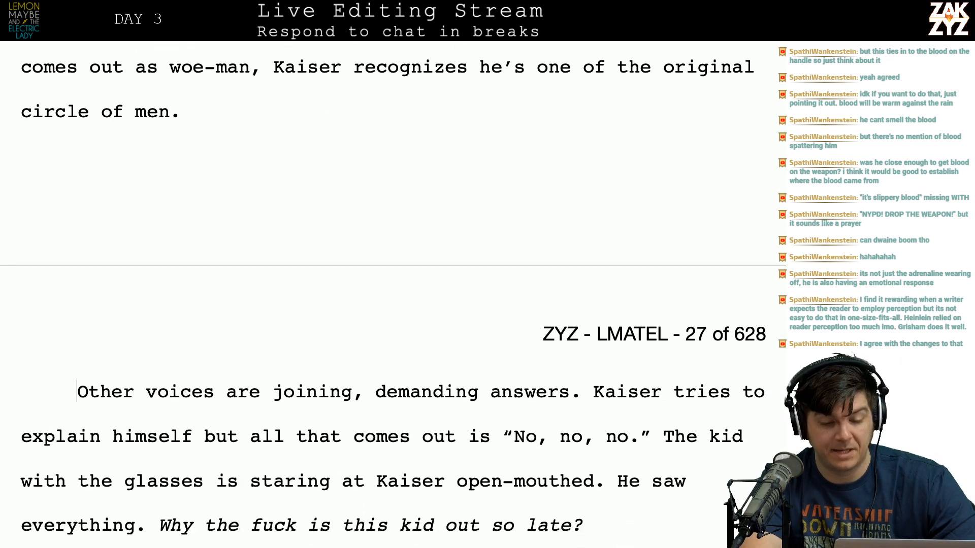
left_click(556, 252)
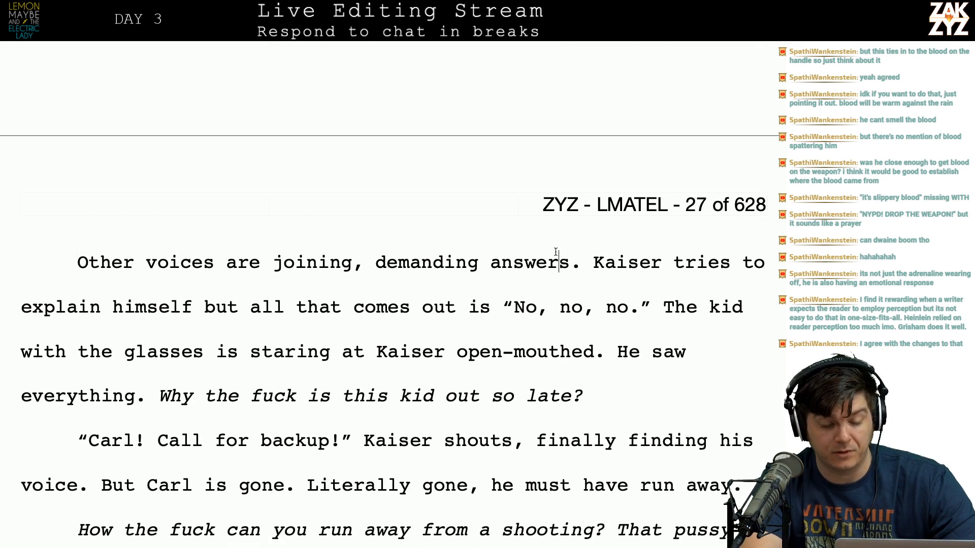
key("Left")
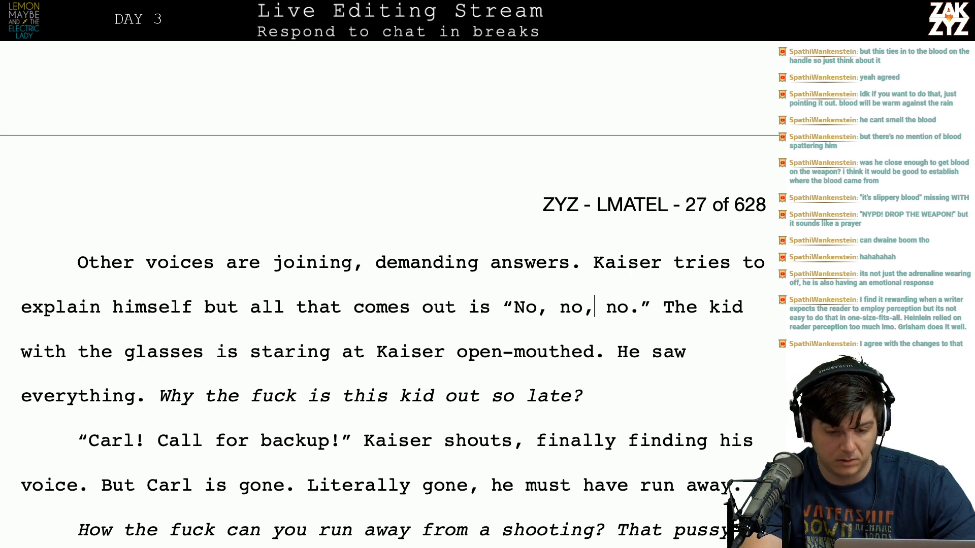
key("Return")
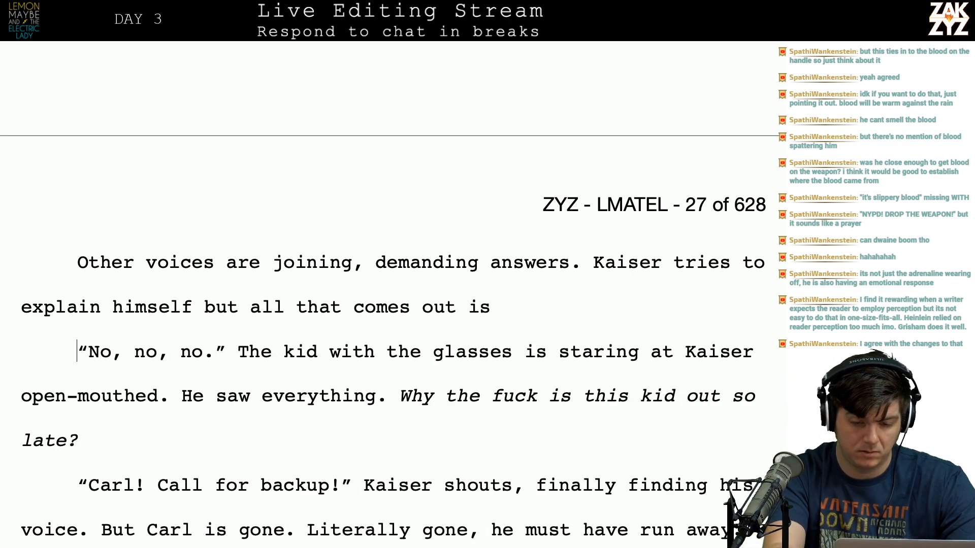
type("the word No")
key("BackSpace")
key("BackSpace")
type("“no,")
key("BackSpace")
type("” ")
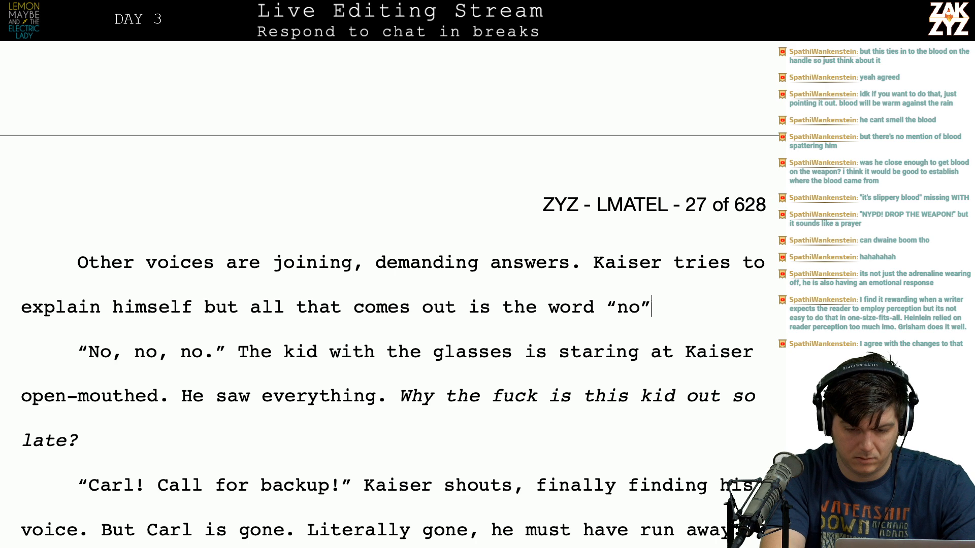
type(",")
type(" re")
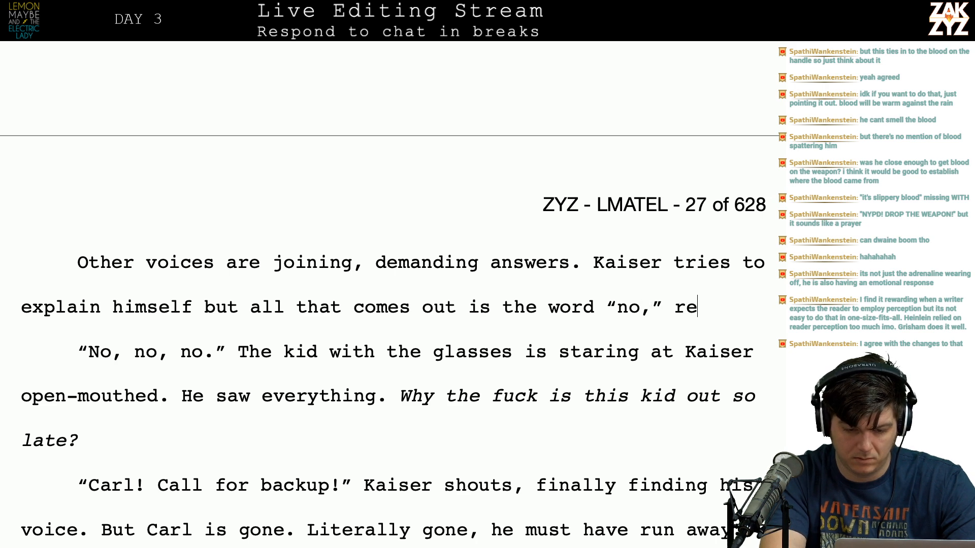
type("peated over and over.")
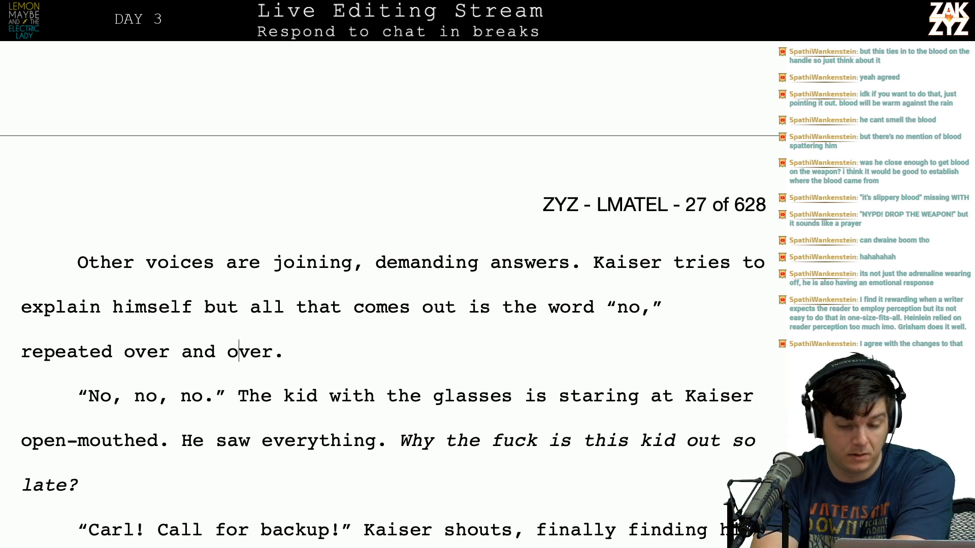
Delete the leftover quotation "“No, no, no.”" before "The kid with the glasses".
key("shift+Left")
key("shift+Left")
key("shift+Left")
key("shift+Left")
key("shift+Left")
key("shift+Left")
key("shift+Left")
key("shift+Left")
key("shift+Left")
key("shift+Left")
key("shift+Left")
key("shift+Left")
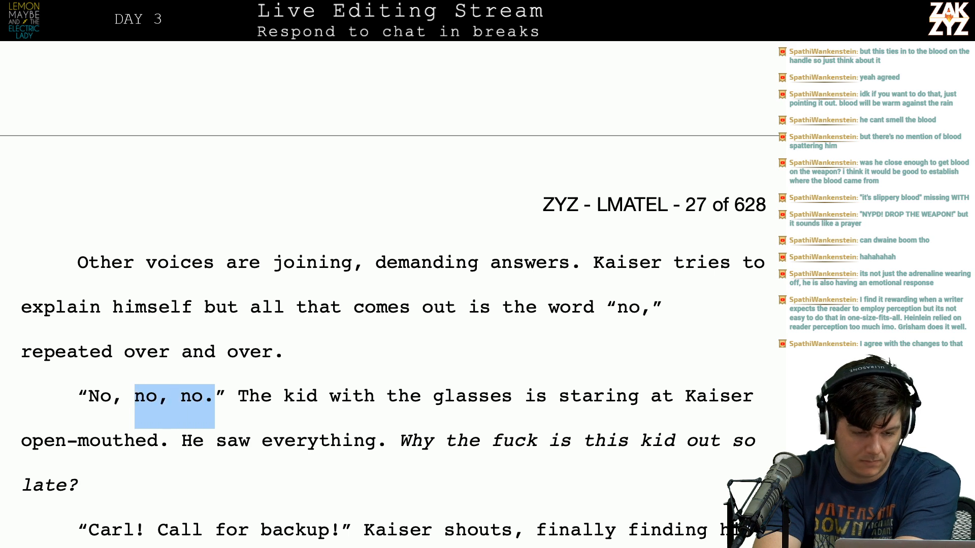
key("BackSpace")
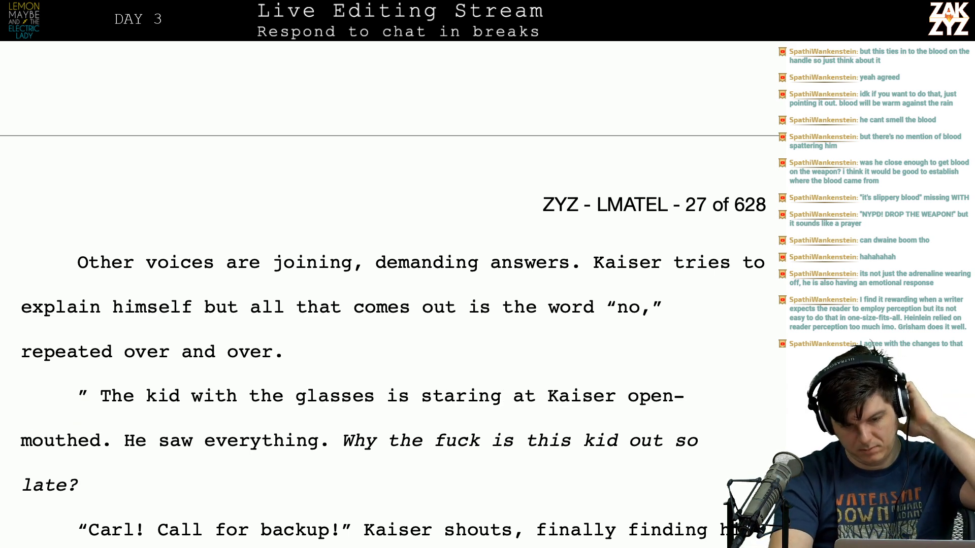
key("Right")
key("BackSpace")
key("BackSpace")
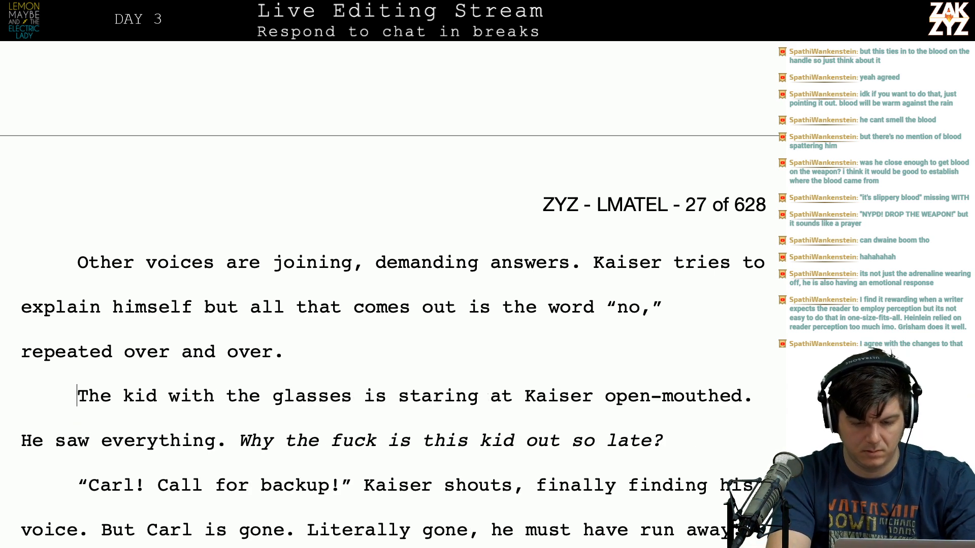
Add "Kaiser makes eye-contact with the kid with the glasses, his jaw is hanging open." after "repeated over and over.".
type("K")
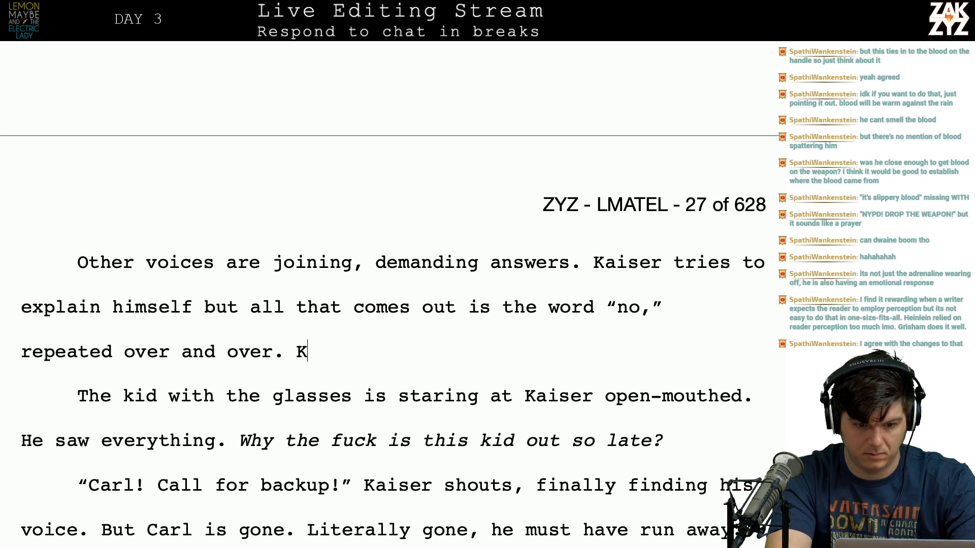
type("aiser makes eye-e")
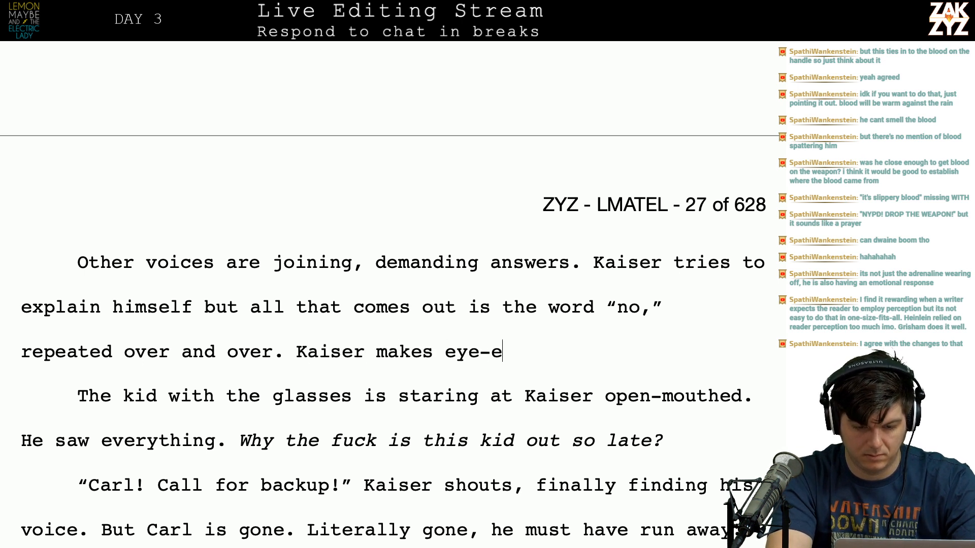
key("BackSpace")
type("contac")
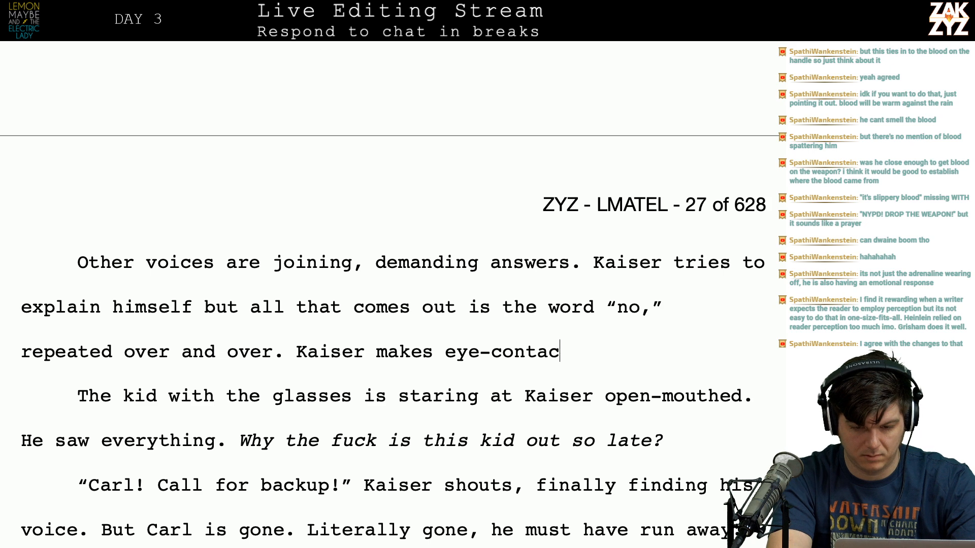
type("t with the kid with")
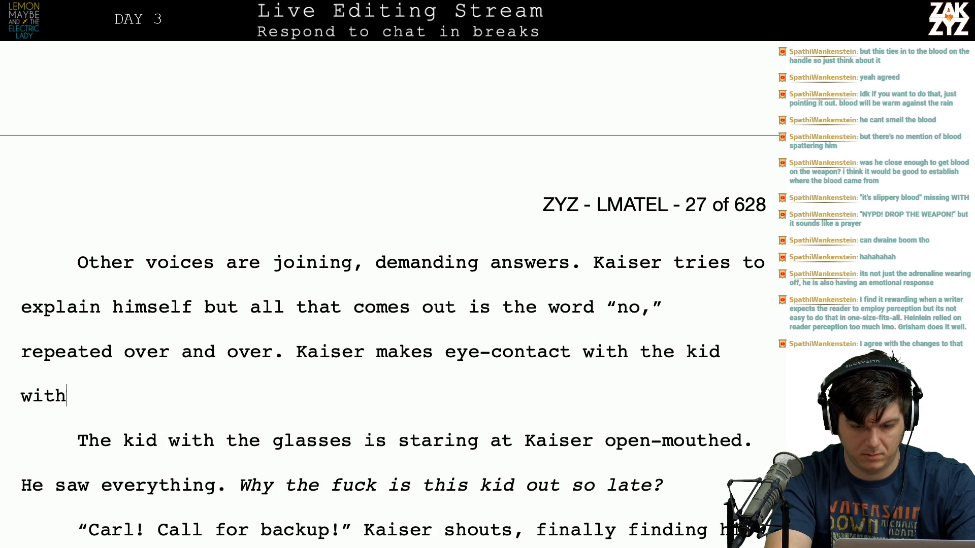
type(" the glasses, his")
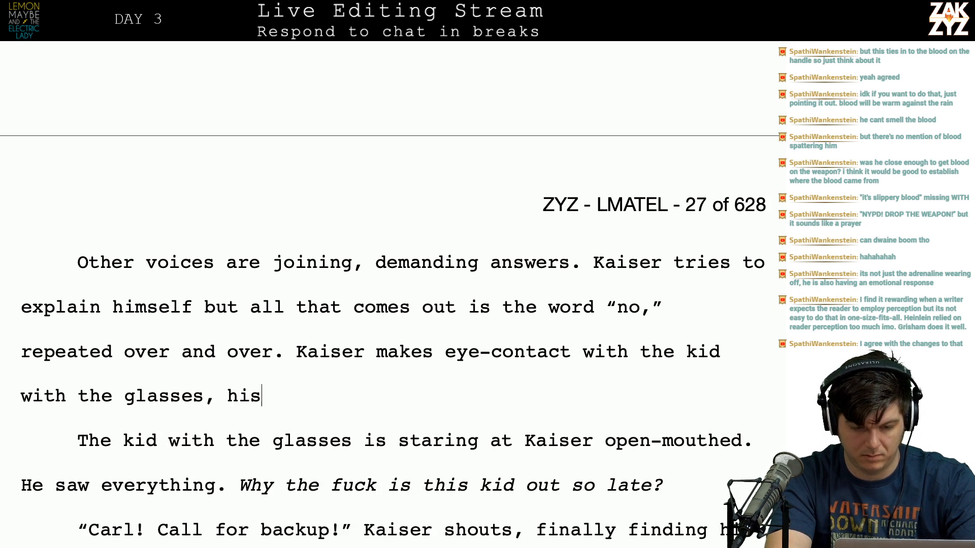
type(" jaw is hanging open")
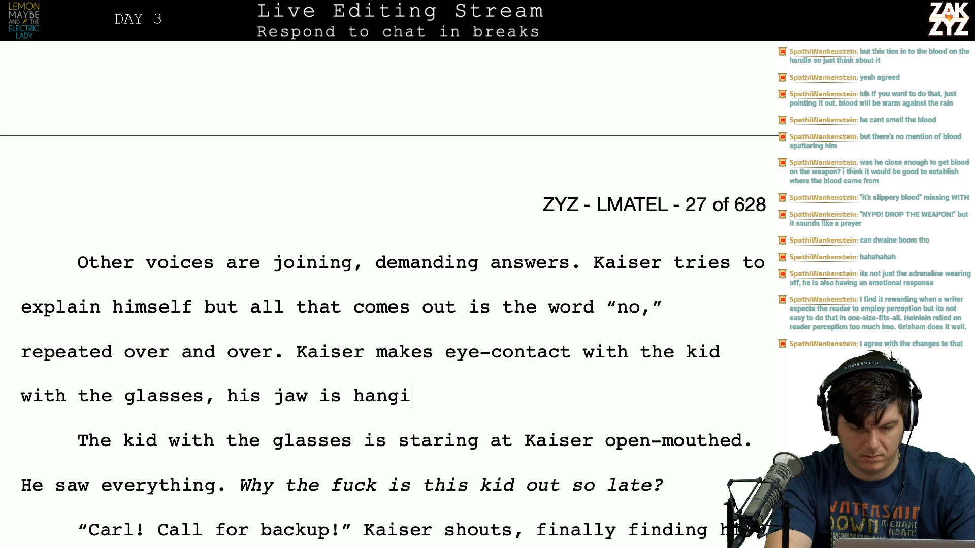
Delete the old sentences "The kid with the glasses is staring at Kaiser open-mouthed. He saw everything.".
key("shift+Down")
key("shift+Right")
key("shift+Right")
key("shift+Right")
key("shift+Right")
key("shift+Right")
key("shift+Right")
key("shift+Right")
key("shift+Right")
key("shift+Right")
key("shift+Right")
key("shift+Right")
key("shift+Right")
key("shift+Right")
key("shift+Right")
key("shift+Right")
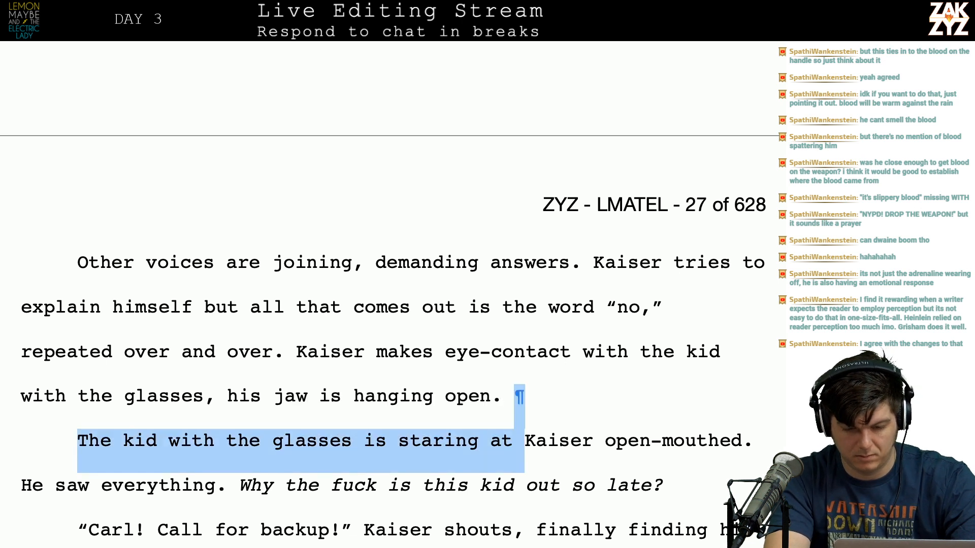
key("shift+Right")
key("shift+Right")
key("shift+Right")
key("shift+Right")
key("shift+Right")
key("shift+Right")
key("shift+Right")
key("shift+Right")
key("shift+Right")
key("shift+Right")
key("shift+Right")
key("shift+Right")
key("shift+Right")
key("shift+Right")
key("shift+Right")
key("shift+Right")
key("shift+Right")
key("shift+Right")
key("shift+Right")
key("shift+Right")
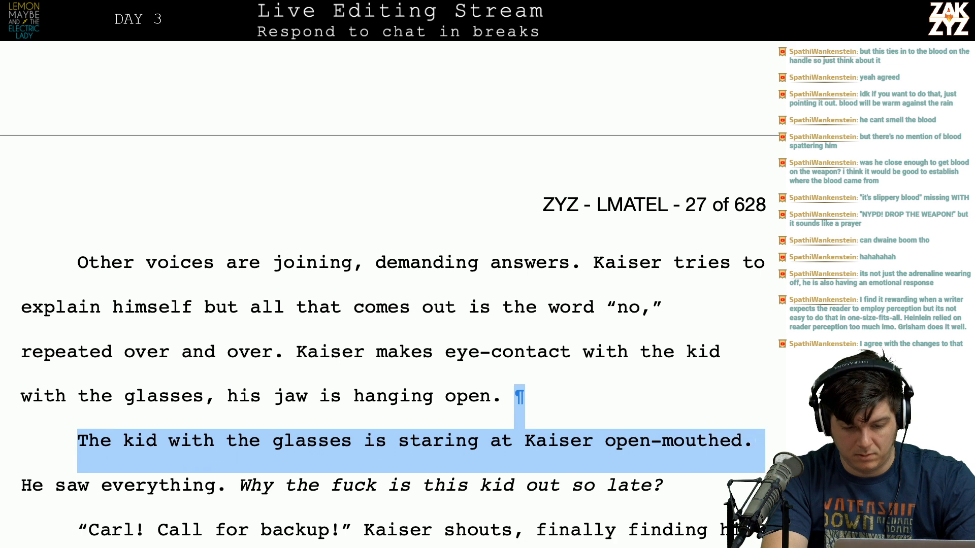
key("shift+Right")
key("shift+Right")
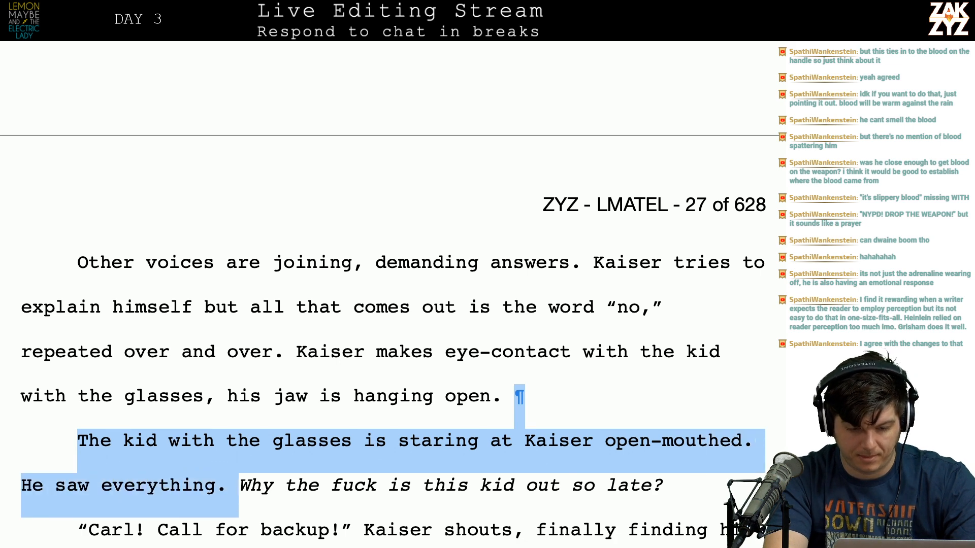
key("BackSpace")
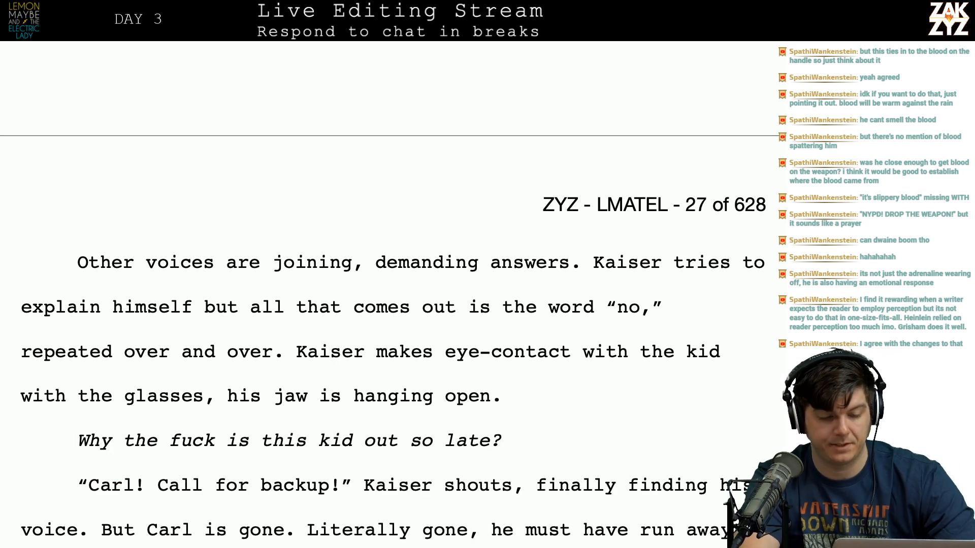
scroll(393, 314, "down", 4)
key("Down")
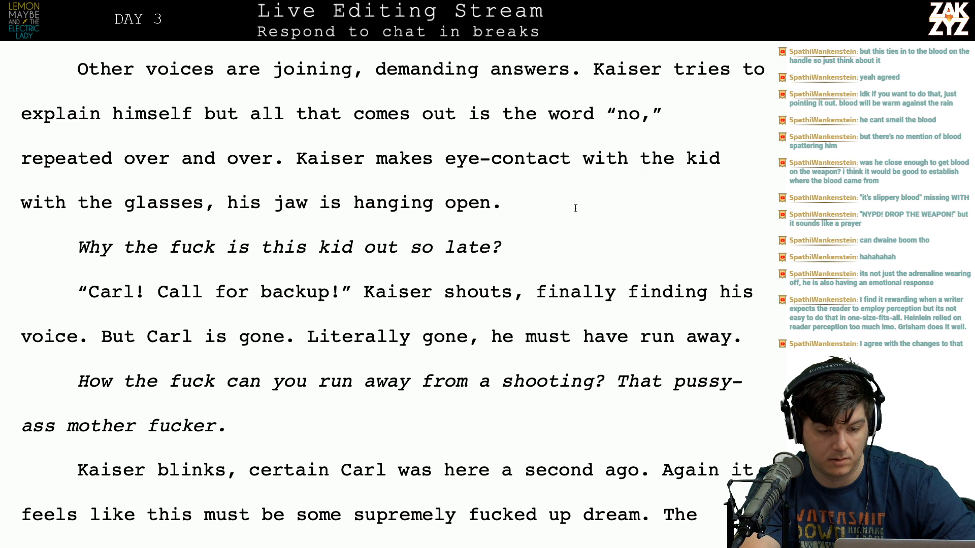
left_click(221, 196)
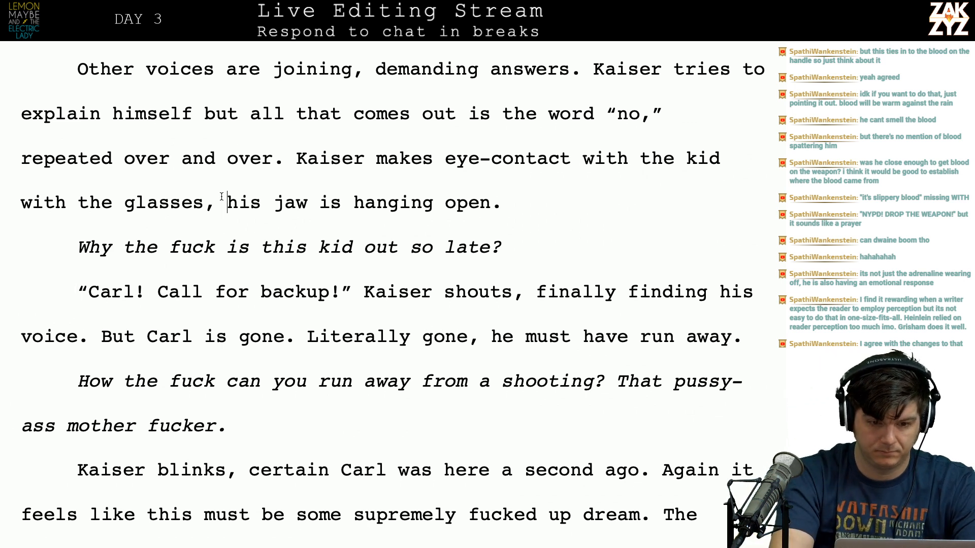
type("the")
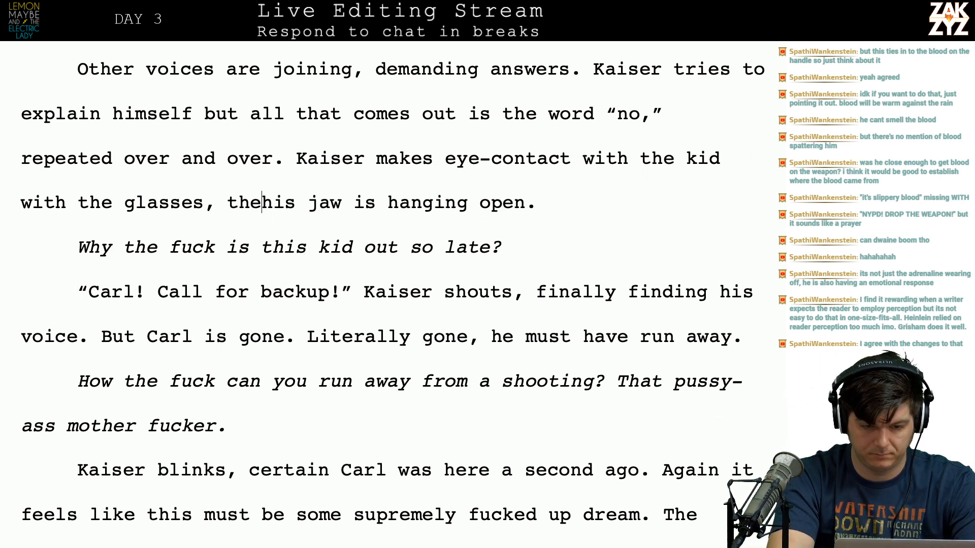
key("BackSpace")
key("BackSpace")
key("BackSpace")
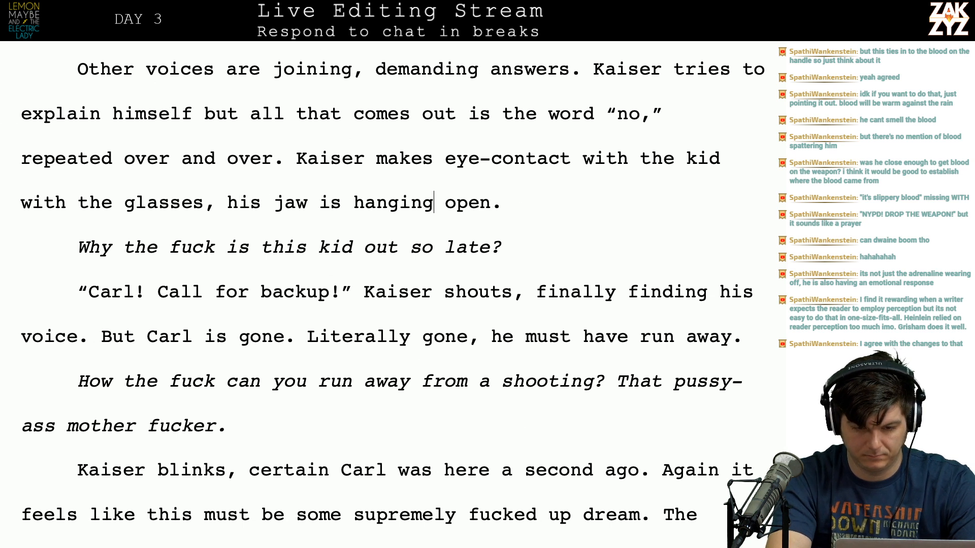
left_click(444, 203)
type("wi")
key("BackSpace")
key("BackSpace")
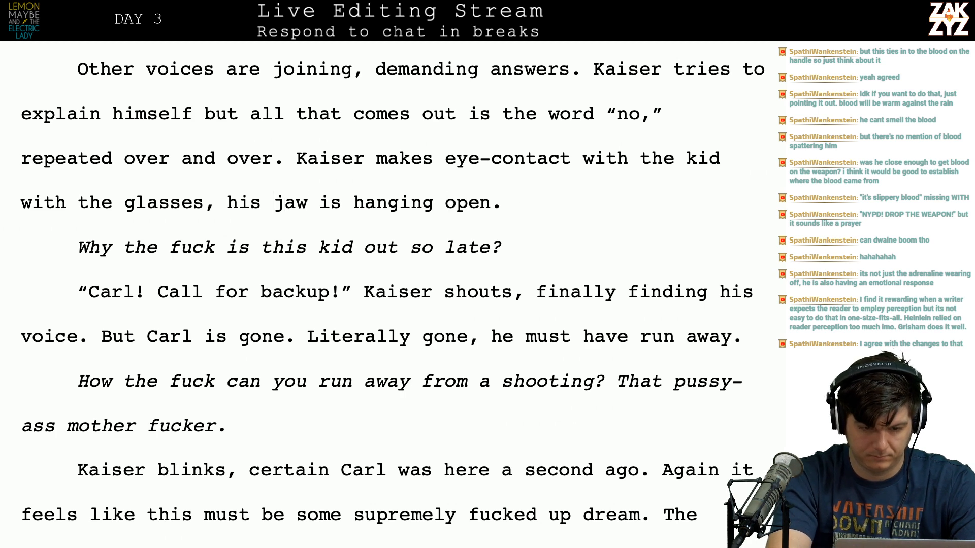
Rewrite the end of the eye-contact sentence as "his mouth is hanging open." and delete the old "jaw is hanging open.".
key("Return")
key("Left")
type("mouth is ")
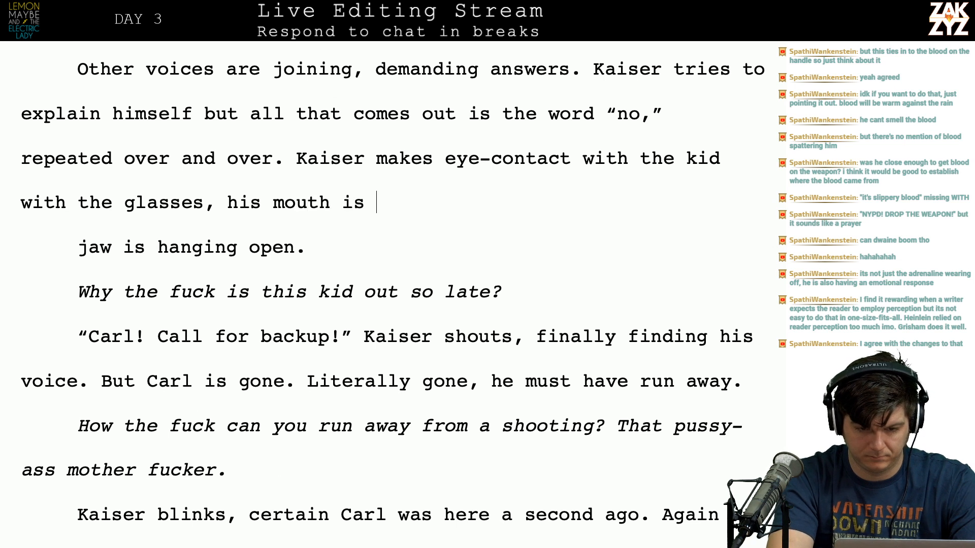
type("hanging open")
key("shift+Down")
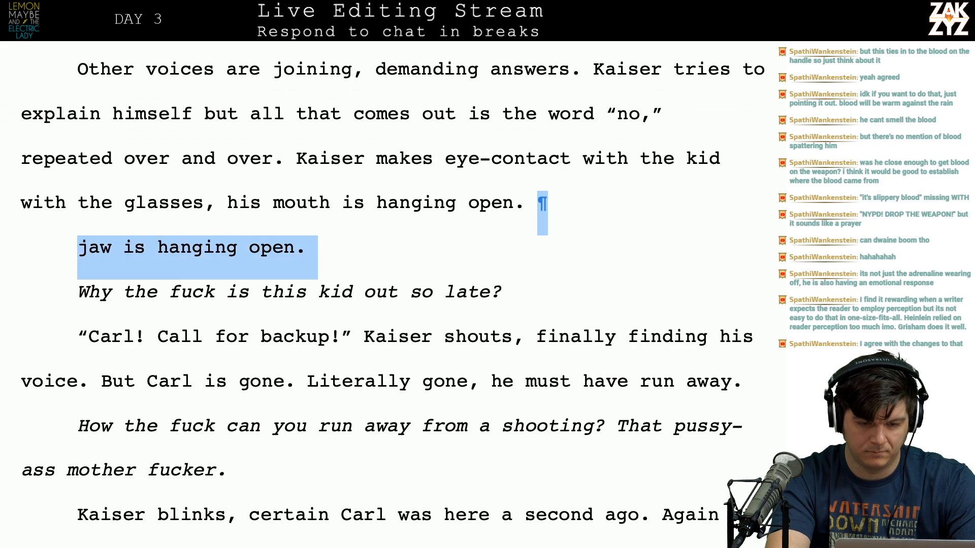
key("BackSpace")
key("BackSpace")
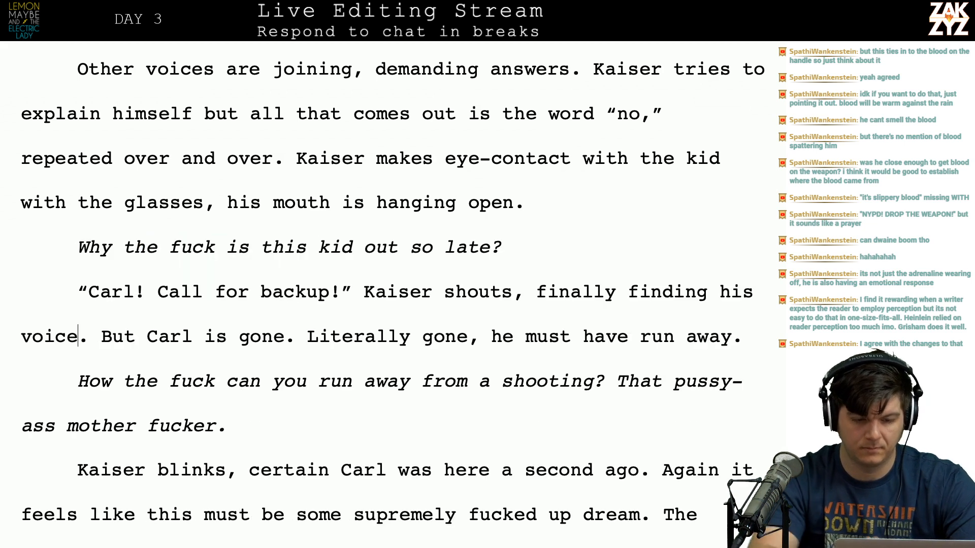
scroll(230, 193, "down", 4)
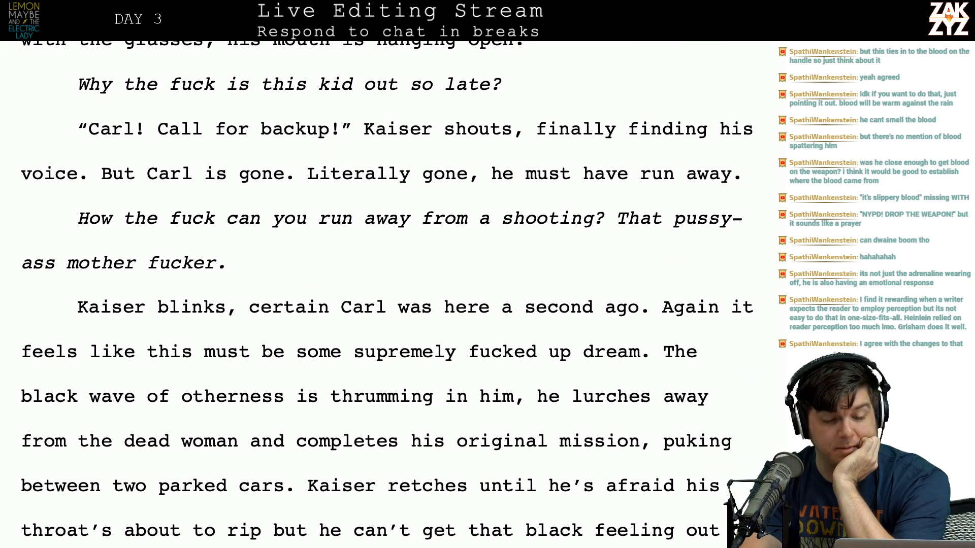
scroll(369, 234, "up", 5)
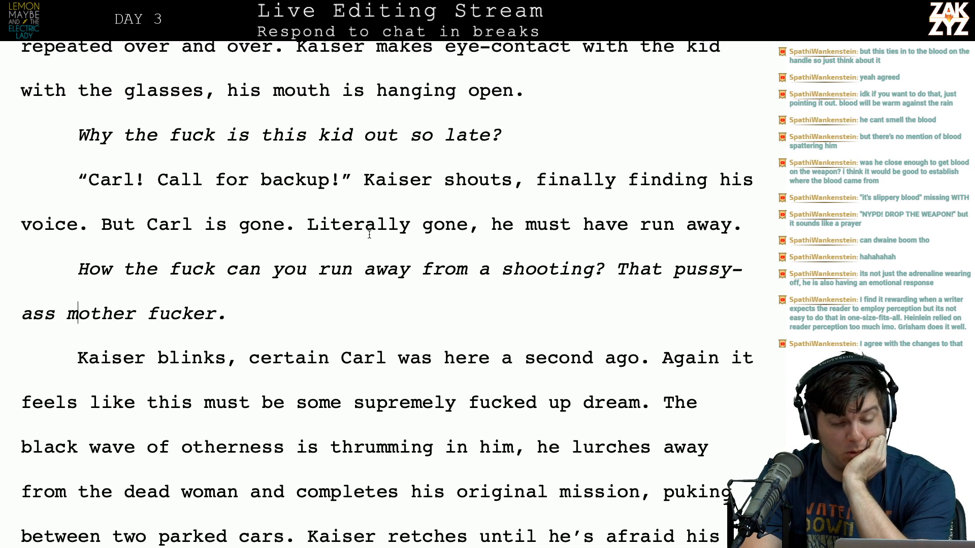
scroll(369, 234, "down", 6)
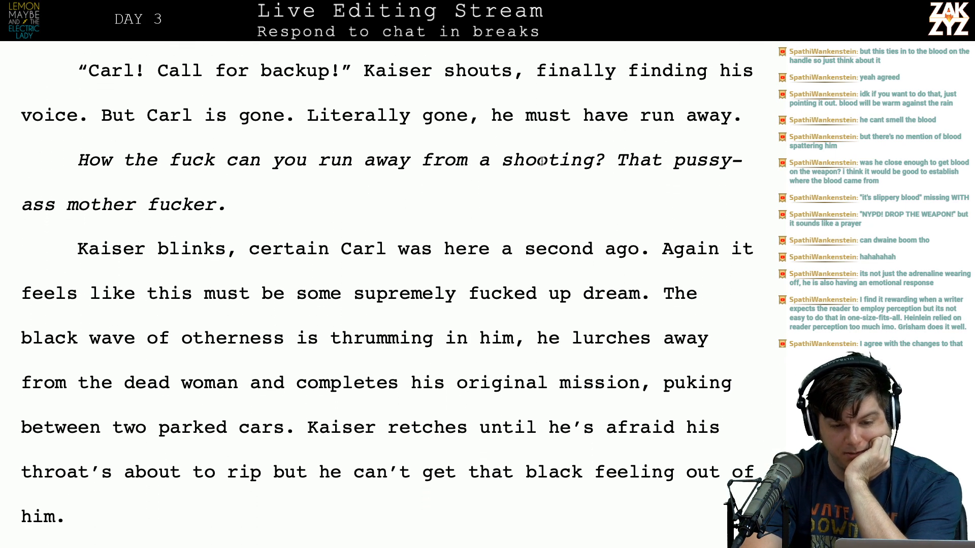
scroll(549, 127, "down", 1)
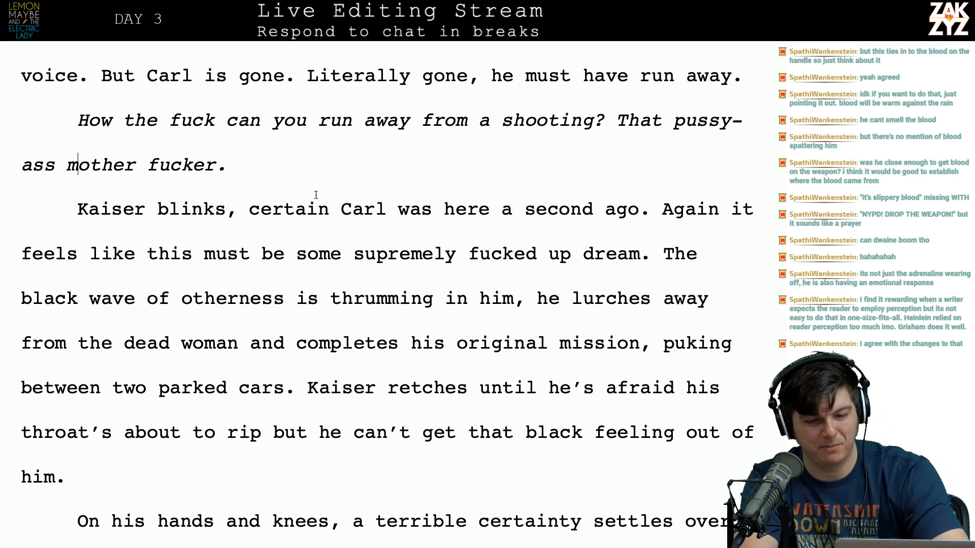
Replace "That" with "Carl you" before "pussy-ass mother fucker" in Kaiser's italic thought.
scroll(315, 193, "down", 1)
scroll(316, 195, "down", 1)
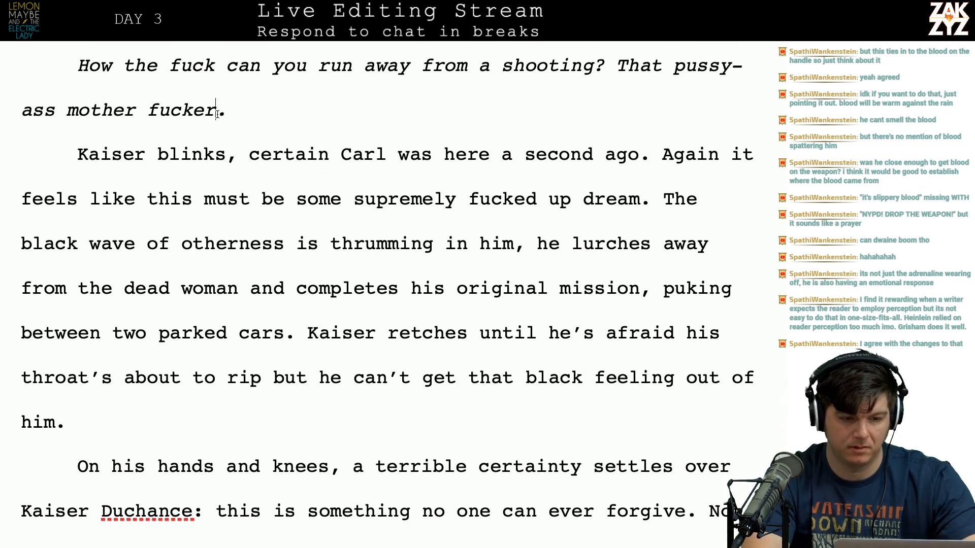
key("Left")
key("Left")
key("Left")
key("Left")
key("Left")
key("Left")
key("Left")
key("Left")
key("Left")
key("Left")
key("Left")
key("Left")
key("Left")
key("Left")
key("Left")
key("Left")
key("Left")
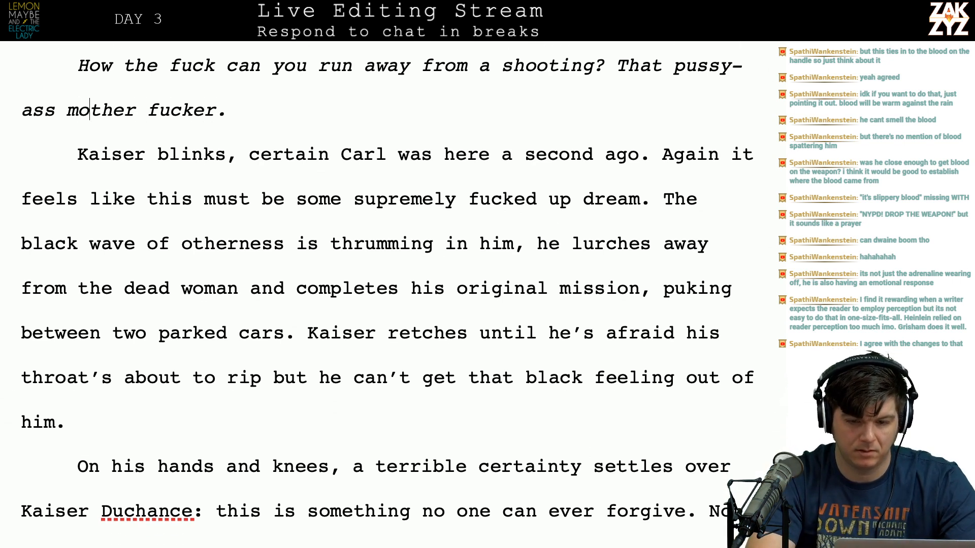
key("Left")
key("Left")
key("Left")
key("Left")
key("Left")
key("Left")
key("Left")
key("Left")
key("Left")
key("Left")
key("Left")
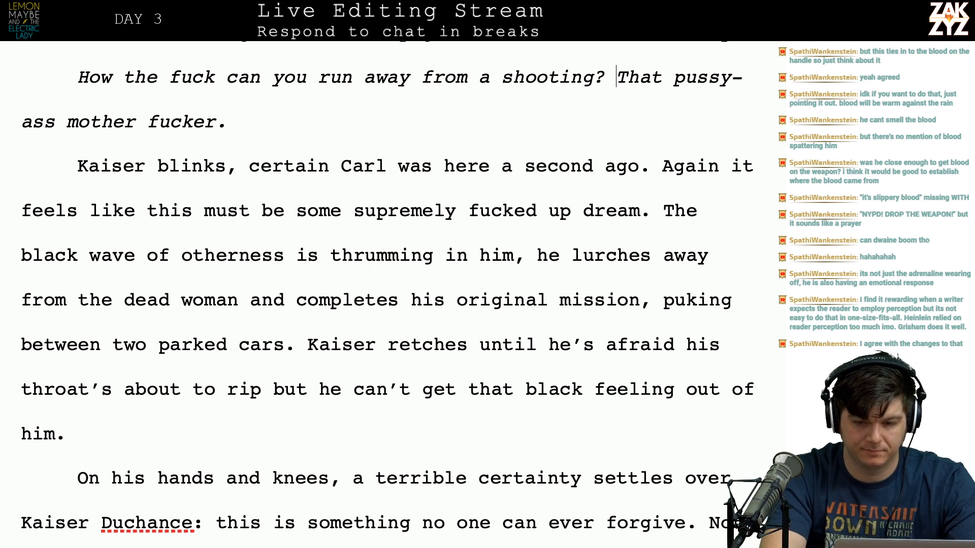
type("Carl")
key("BackSpace")
key("BackSpace")
key("BackSpace")
key("BackSpace")
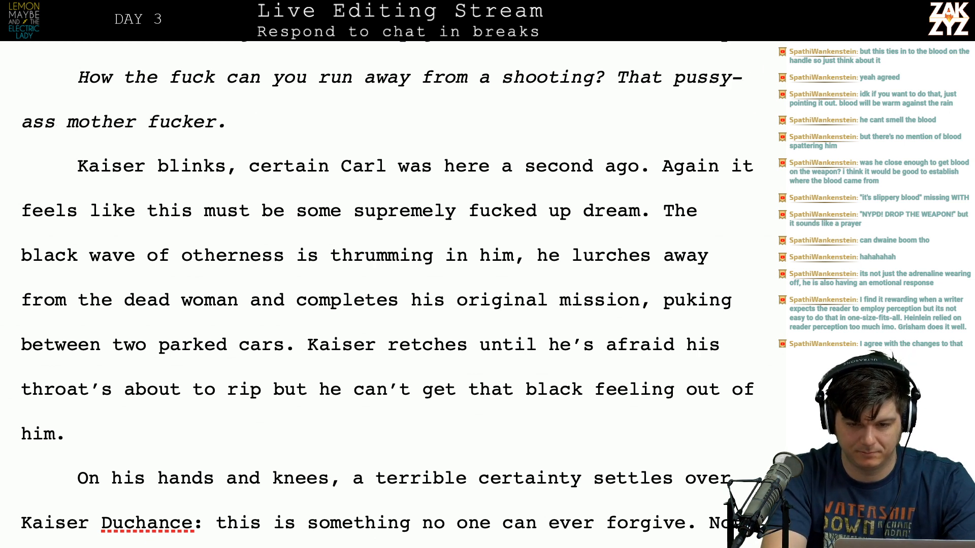
key("Right")
key("Right")
key("Right")
key("Right")
key("BackSpace")
key("BackSpace")
key("BackSpace")
type("C")
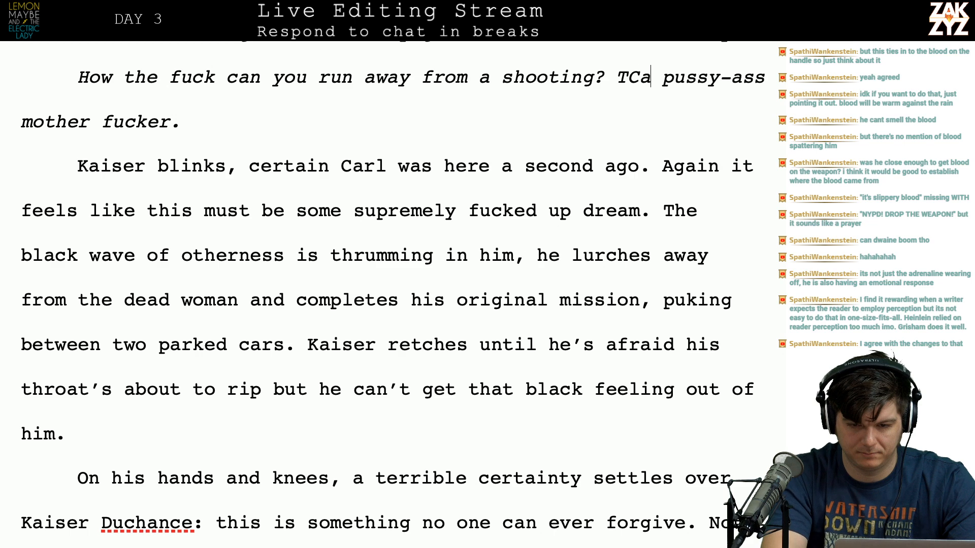
type("arl")
key("Left")
key("Left")
key("Left")
key("BackSpace")
key("Right")
key("Right")
key("Right")
key("Right")
type("you")
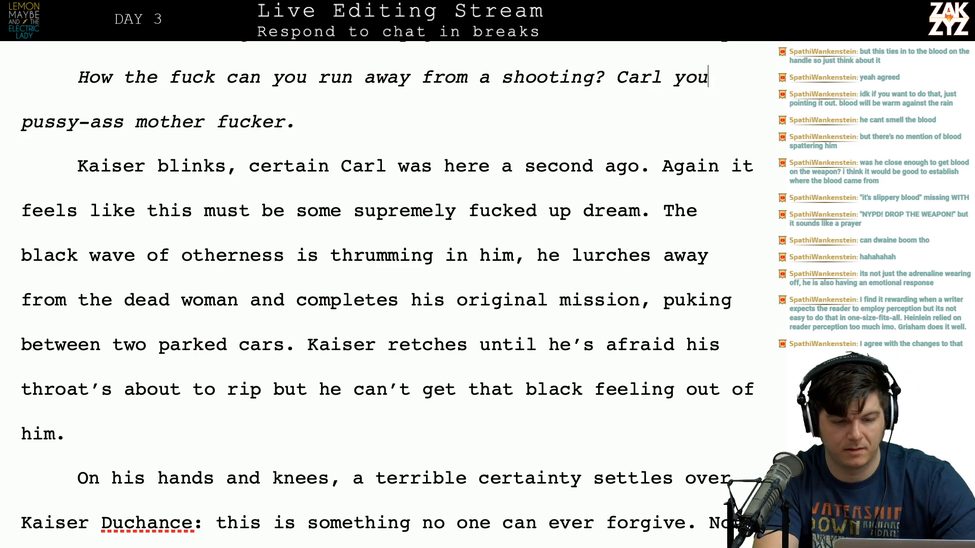
Reread the end of the "Call for backup" paragraph and Kaiser's italic thought about running away from a shooting.
key("Up")
key("Up")
key("Down")
key("Right")
key("Right")
key("Right")
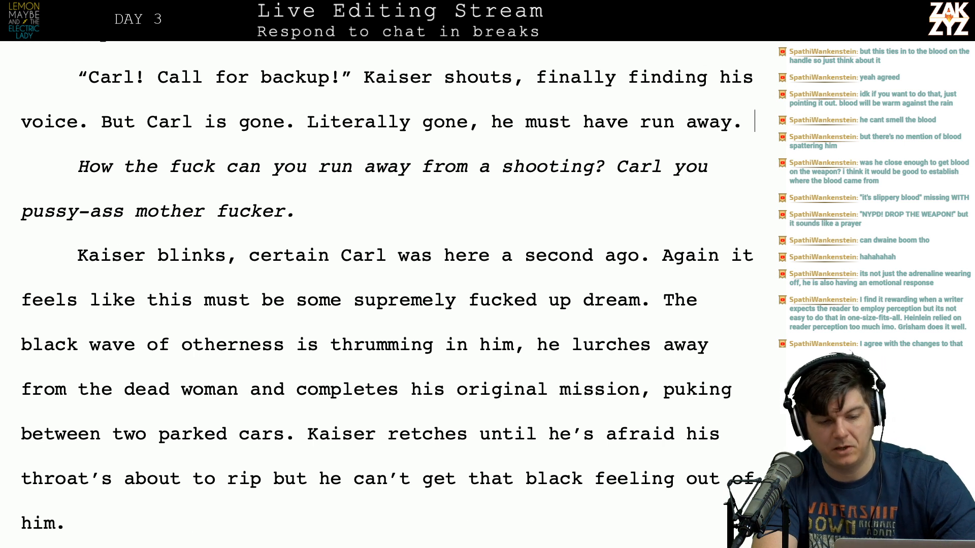
key("Right")
key("Right")
key("Right")
key("Right")
key("Right")
key("Right")
key("Right")
key("Right")
key("Right")
key("Right")
key("Right")
key("Right")
key("Right")
key("Right")
key("Right")
key("Right")
key("Right")
key("Right")
key("Down")
key("Left")
key("Left")
key("Left")
key("Left")
key("Left")
key("Left")
key("Left")
key("Left")
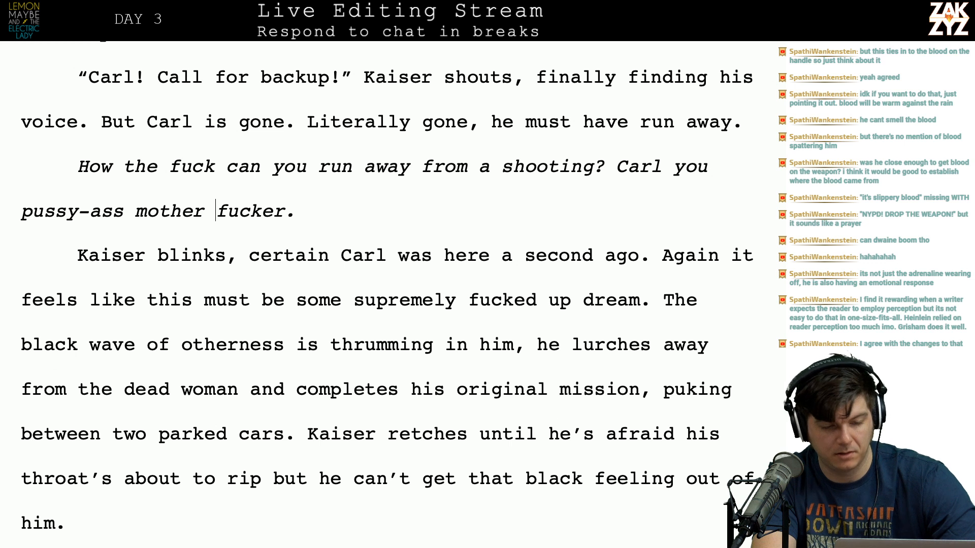
key("Left")
key("Left")
key("Left")
key("Left")
key("Left")
key("Left")
key("Left")
Insert "he was" after "Kaiser blinks," and before "certain Carl was here a second ago.".
key("Down")
key("Left")
key("Left")
key("Left")
key("Right")
key("Right")
key("Right")
key("Right")
key("Right")
key("Right")
key("Right")
key("Right")
key("Right")
key("Right")
key("Right")
key("Right")
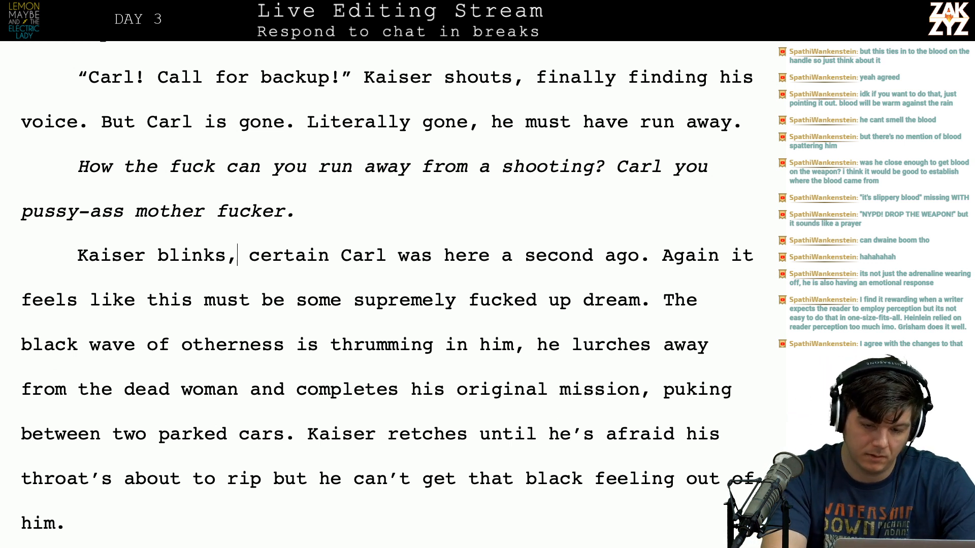
type("h")
key("BackSpace")
type("he's")
key("BackSpace")
key("BackSpace")
key("BackSpace")
key("BackSpace")
key("BackSpace")
type("he was ce")
key("BackSpace")
key("BackSpace")
key("BackSpace")
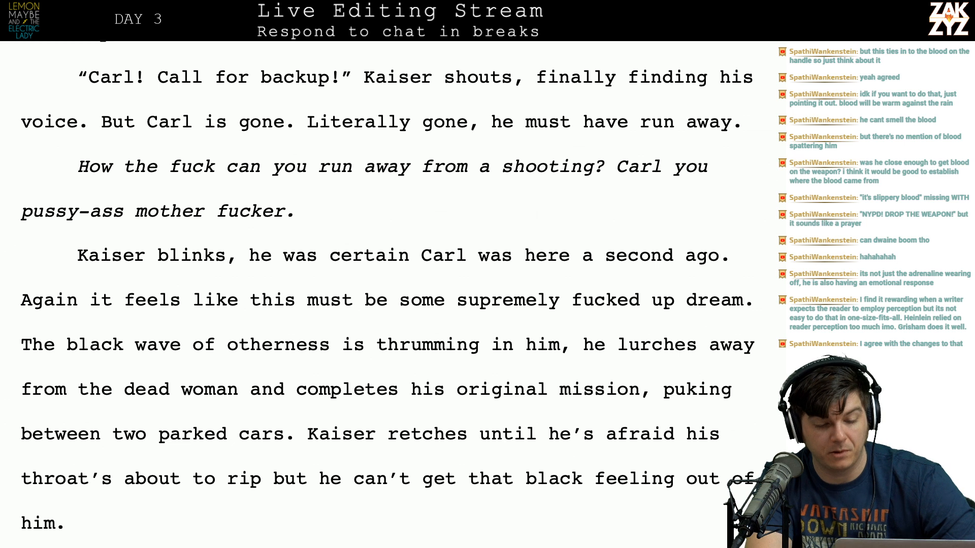
Review the reworded "Kaiser blinks" sentence and the start of "Again it feels like this must be some supremely fucked up dream.".
key("Left")
key("Left")
key("Left")
key("Left")
key("Left")
key("Left")
key("Left")
key("Down")
key("Left")
key("Left")
key("Left")
key("Left")
key("Left")
key("Left")
key("Left")
key("Right")
key("Right")
key("Right")
key("Right")
key("Right")
key("Right")
key("Right")
key("Right")
key("Right")
key("Right")
key("Right")
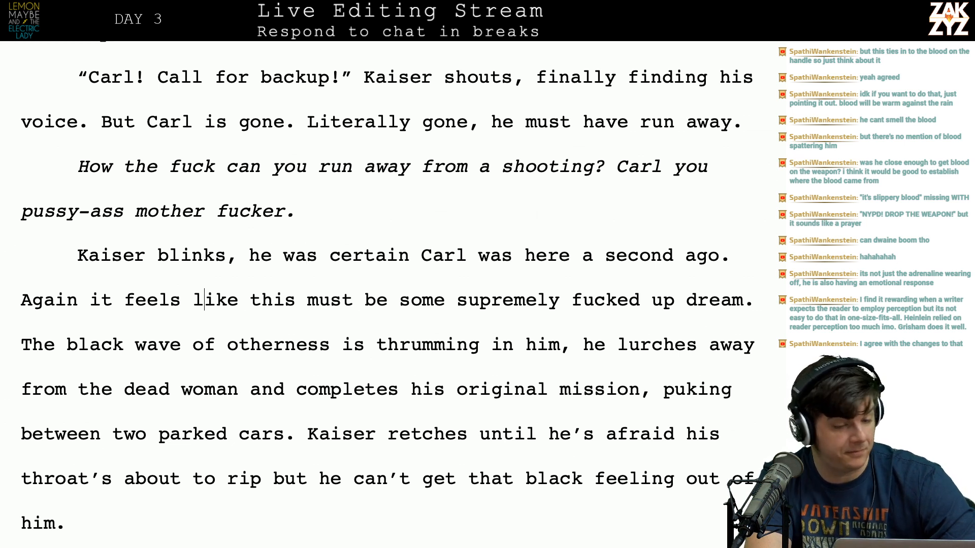
Reread the "supremely fucked up dream" sentence and the start of "The black wave of otherness is thrumming in him.".
key("Right")
key("Right")
key("Right")
key("Right")
key("Right")
key("Right")
key("Right")
key("Right")
key("Right")
key("Right")
key("Right")
key("Right")
key("Down")
key("Left")
key("Left")
key("Left")
key("Left")
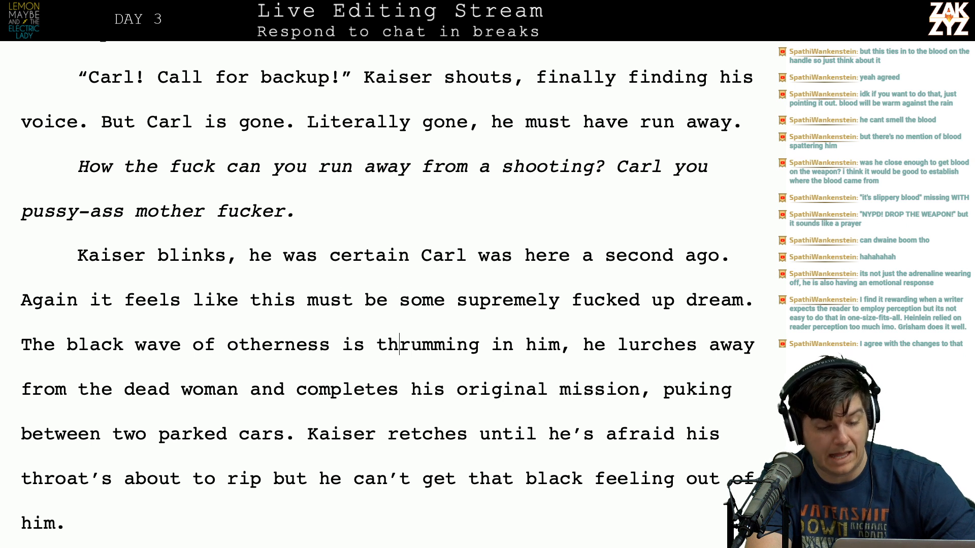
key("Left")
key("Left")
key("Left")
key("Left")
key("Left")
key("Left")
key("Right")
key("Right")
key("Right")
key("Right")
key("Right")
key("Right")
key("Right")
key("Right")
key("Right")
key("Right")
key("Right")
key("Right")
key("Right")
key("Right")
key("Right")
key("Right")
key("Right")
key("Right")
key("Right")
key("Right")
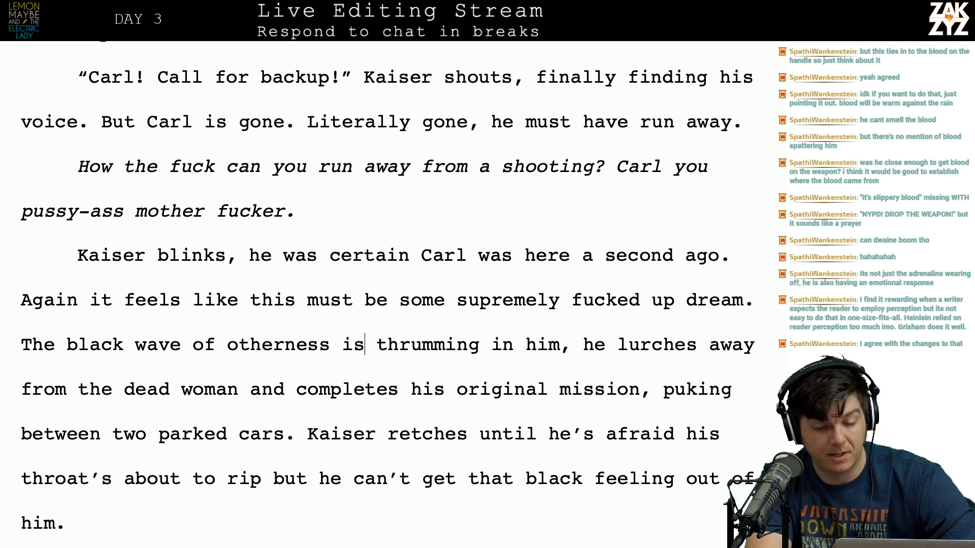
Replace the comma after "completes his original mission" with "by" before "puking between two parked cars.".
key("Right")
key("Right")
key("Right")
key("Right")
key("Right")
key("Right")
key("Right")
key("Right")
key("Right")
key("Down")
key("Left")
key("Left")
key("Left")
key("Left")
key("Right")
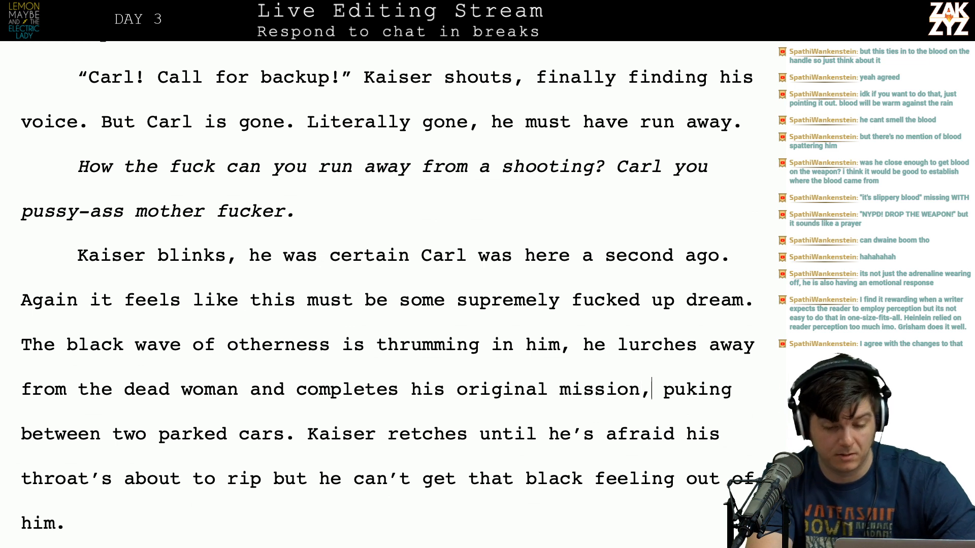
key("BackSpace")
type("by")
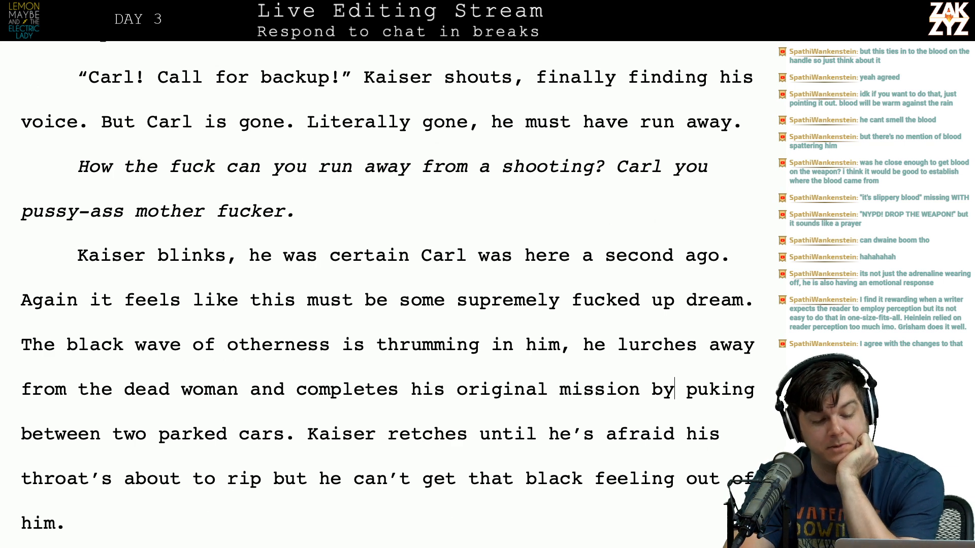
Read on through Kaiser's retching and the "On his hands and knees" paragraph to the start of "Kaiser rises to his feet.".
key("Down")
key("Down")
key("Down")
key("Down")
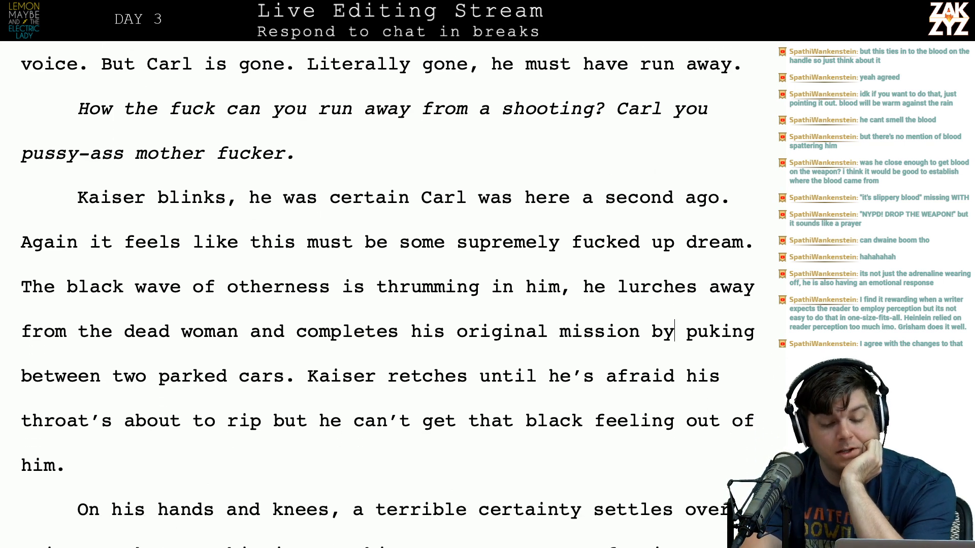
scroll(287, 268, "down", 1)
scroll(287, 268, "down", 2)
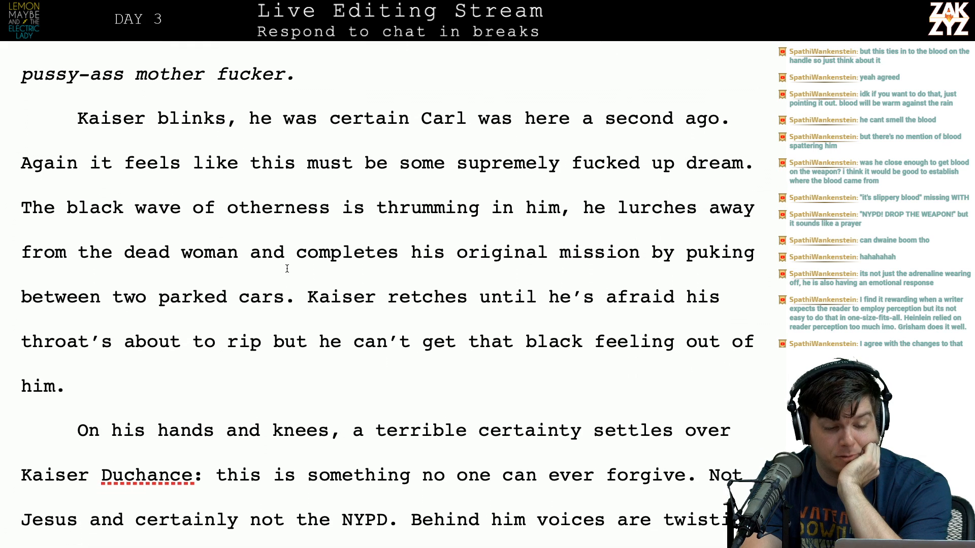
left_click(171, 350)
key("Right")
key("Down")
key("Down")
key("Down")
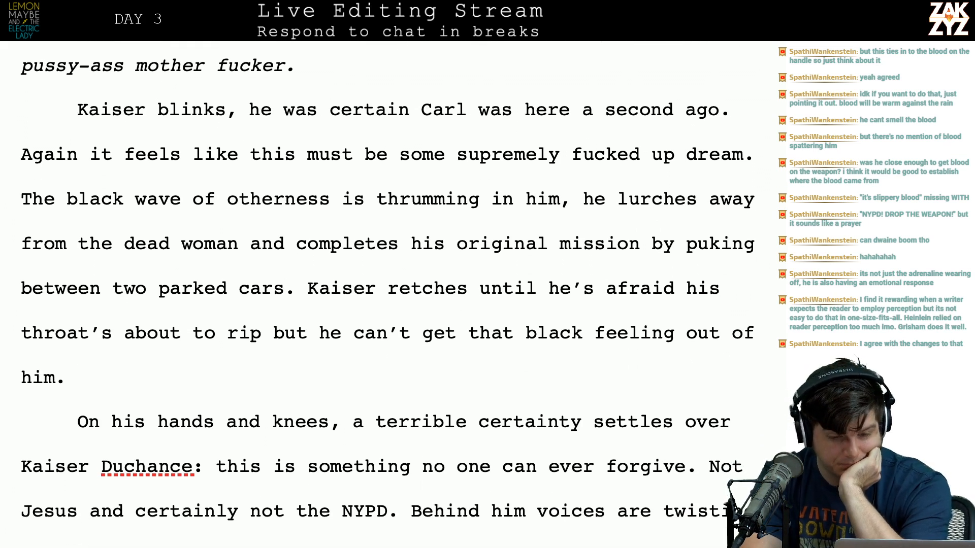
key("Down")
key("Down")
key("Down")
scroll(171, 347, "down", 1)
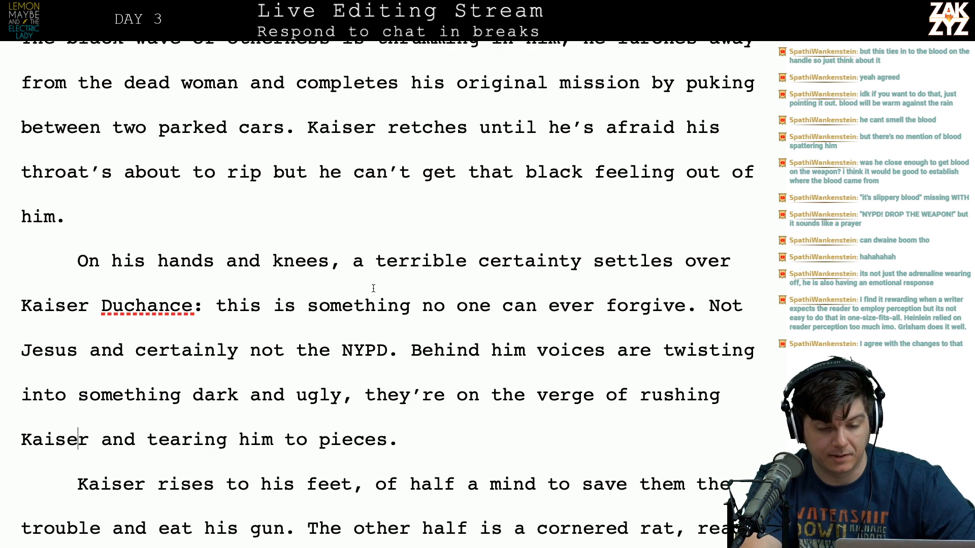
scroll(414, 285, "down", 1)
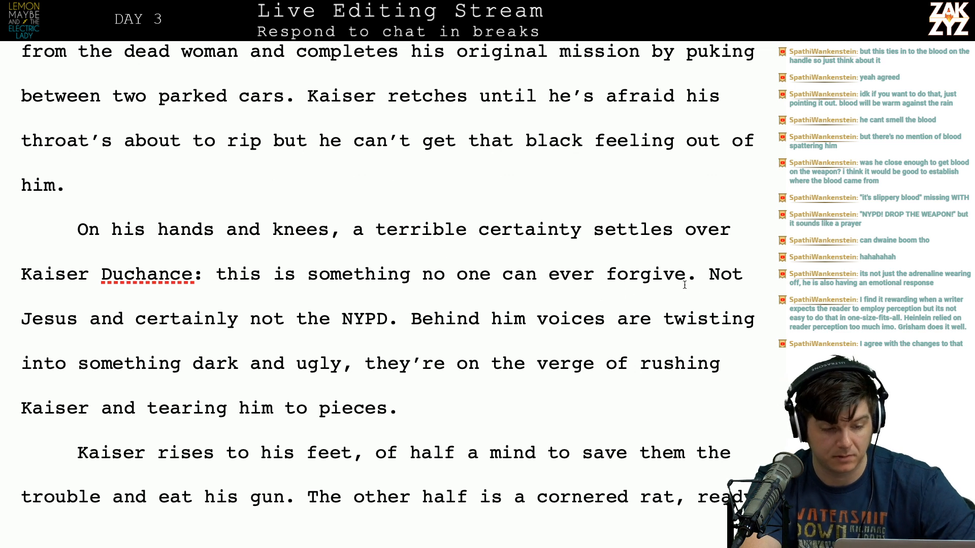
Insert "the public, not" between "Not" and "Jesus" in the sentence about who can never forgive Kaiser.
key("Right")
key("Right")
key("Right")
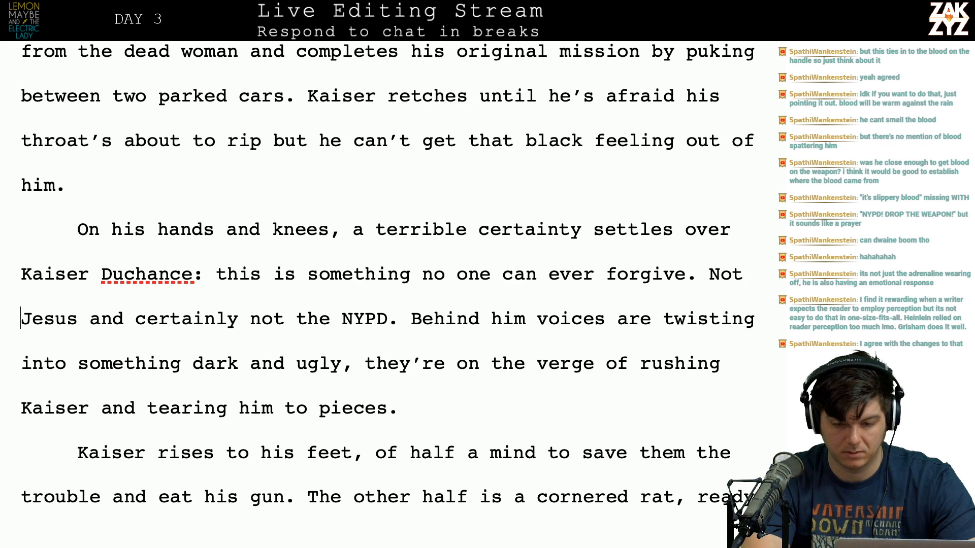
key("Left")
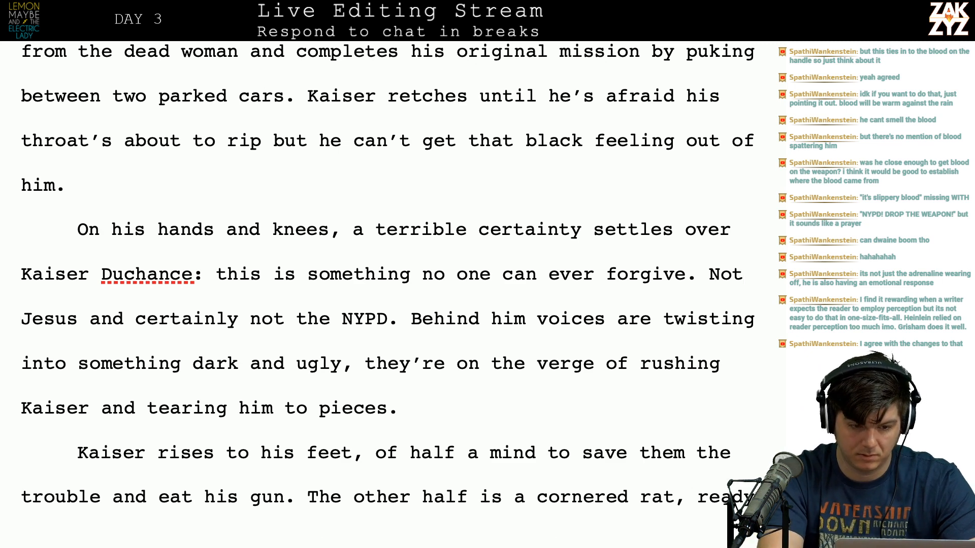
type("the public,  ")
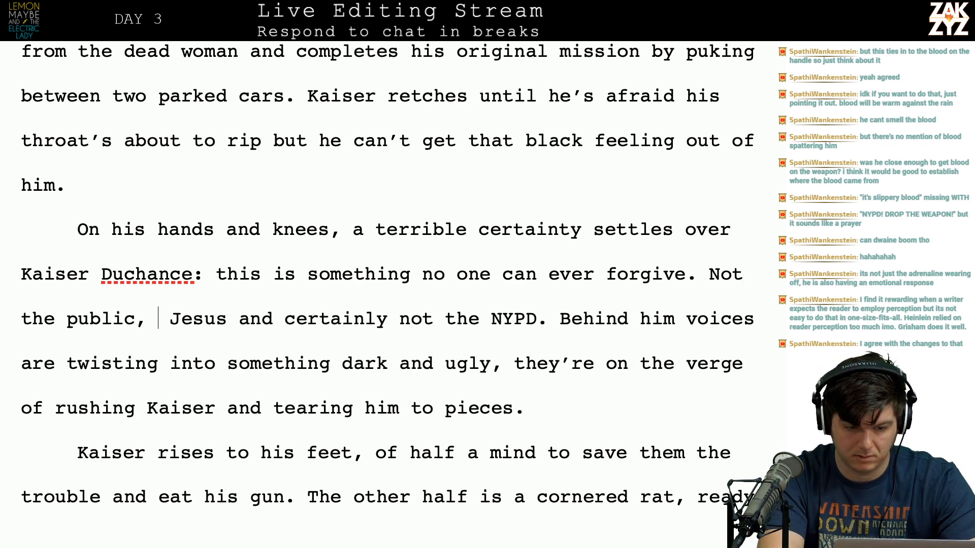
type("not")
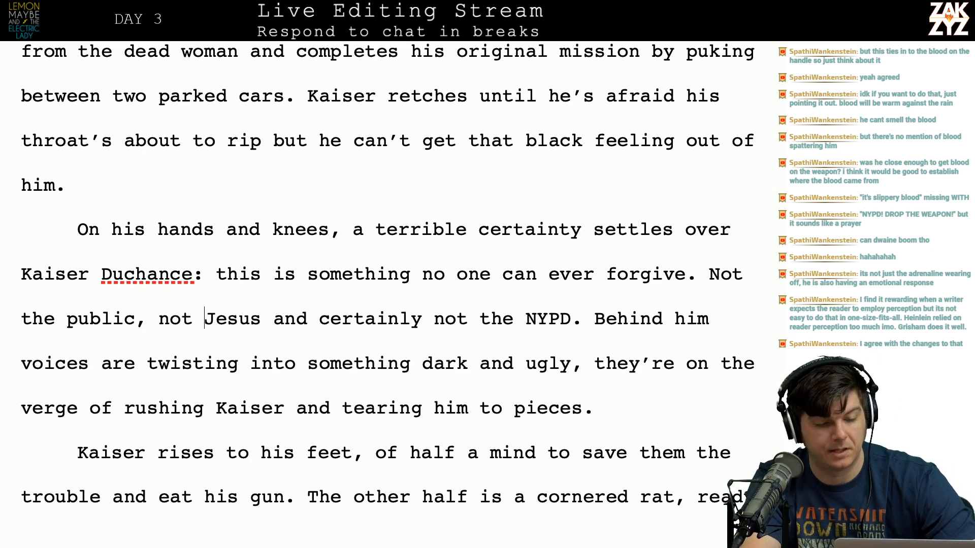
Add a comma after "Jesus" before "and certainly not the NYPD.".
key("Right")
key("Right")
key("Right")
key("Right")
key("Right")
key("Right")
key("Right")
key("Right")
key("Right")
key("Right")
key("Left")
key("Left")
key("Left")
key("Left")
key("Left")
key("Left")
key("Left")
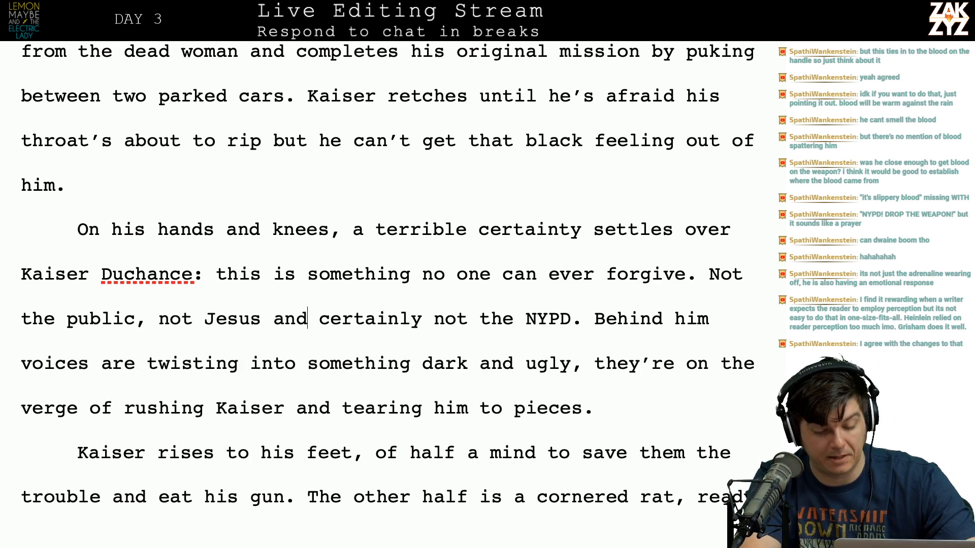
key("Left")
key("Right")
key("Right")
key("Right")
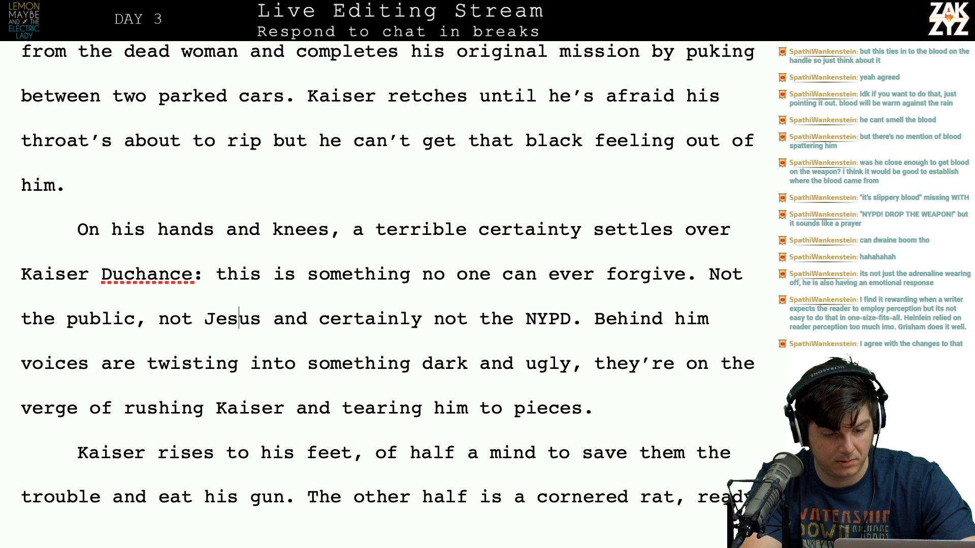
type(",")
Delete "dark and" from "voices are twisting into something dark and ugly.".
key("Down")
scroll(388, 273, "down", 1)
left_click(473, 313)
key("Left")
key("Left")
key("Left")
key("Left")
key("shift+Right")
key("shift+Right")
key("shift+Right")
key("shift+Right")
key("shift+Right")
key("shift+Right")
key("shift+Right")
key("shift+Right")
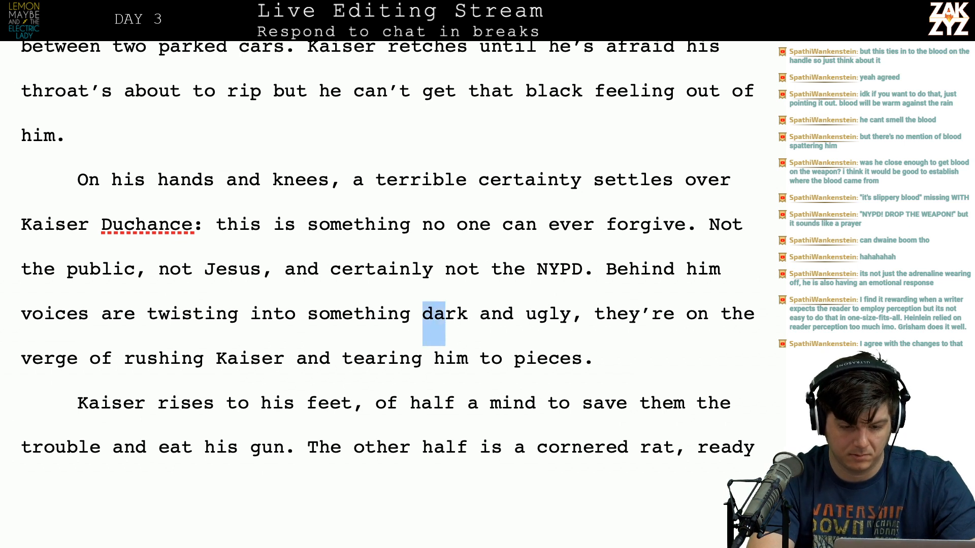
key("shift+Right")
key("shift+Left")
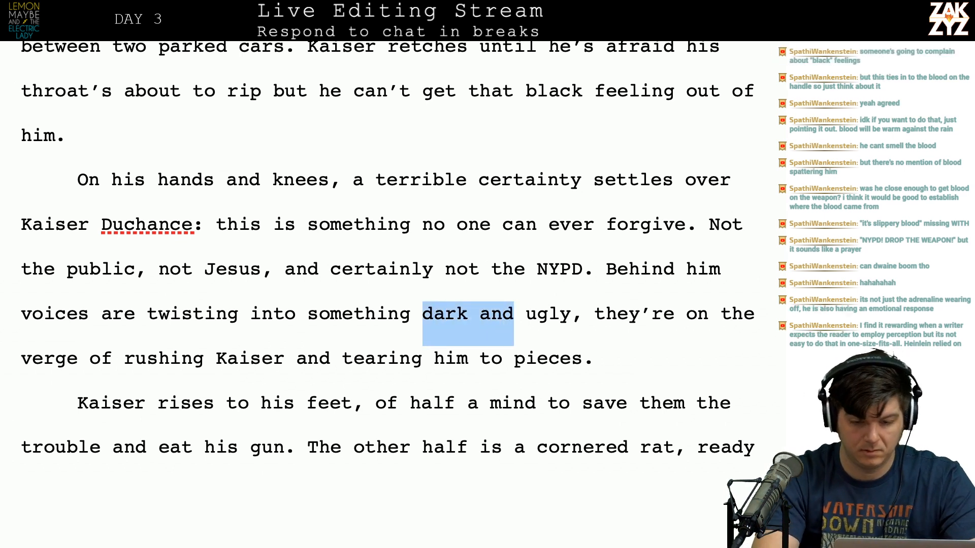
key("BackSpace")
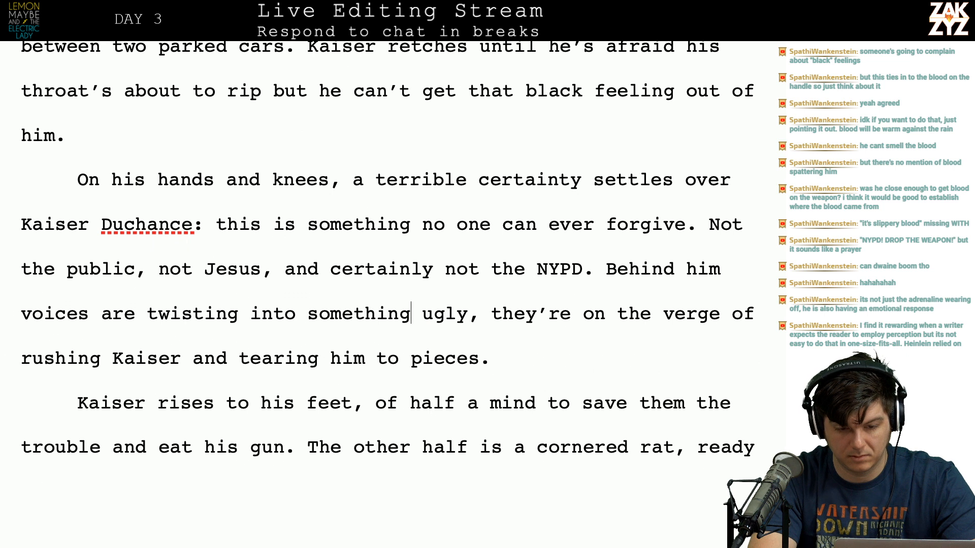
Insert "mob-" before "something ugly" in the sentence about the voices twisting behind Kaiser.
key("Left")
key("Left")
key("Left")
key("Left")
key("Left")
key("Left")
key("Left")
key("Left")
key("Left")
key("Left")
key("Left")
key("Left")
key("Right")
key("Right")
key("Right")
type("mob-")
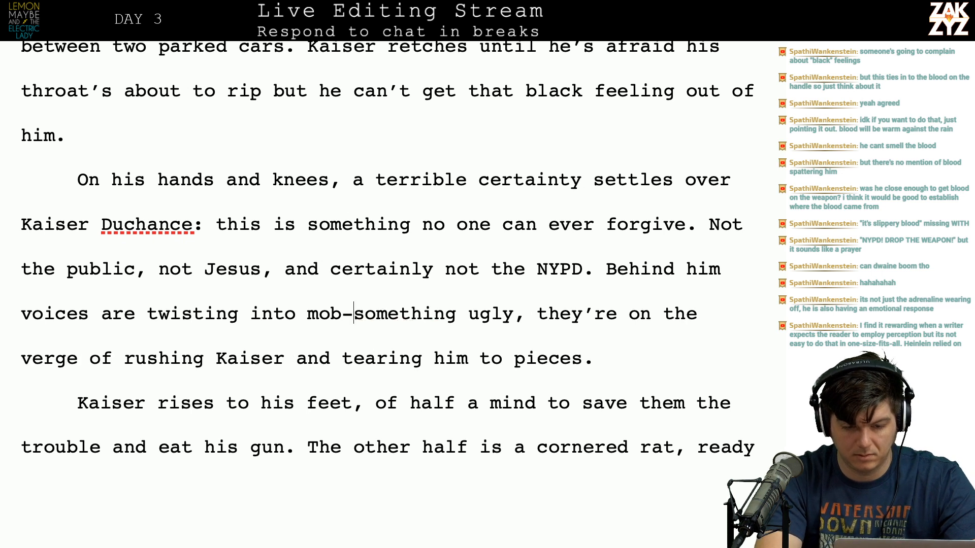
Remove "something" and the space before "ugly" so the phrase reads "twisting into mob-ugly.".
key("shift+Right")
key("shift+Right")
key("shift+Right")
key("shift+Right")
key("shift+Right")
key("shift+Right")
key("shift+Right")
key("shift+Right")
key("shift+Right")
key("shift+Right")
key("shift+Left")
key("shift+Left")
key("BackSpace")
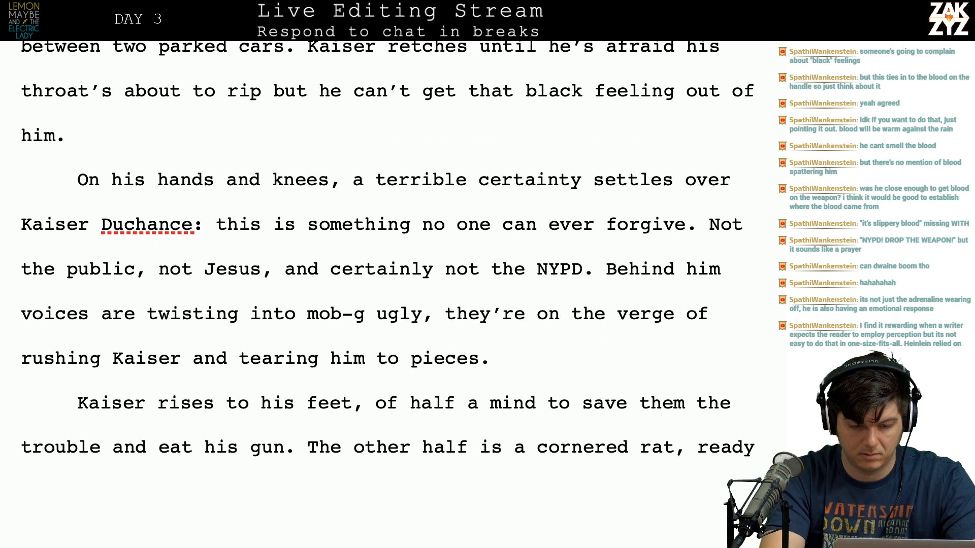
key("Right")
key("Right")
key("BackSpace")
key("BackSpace")
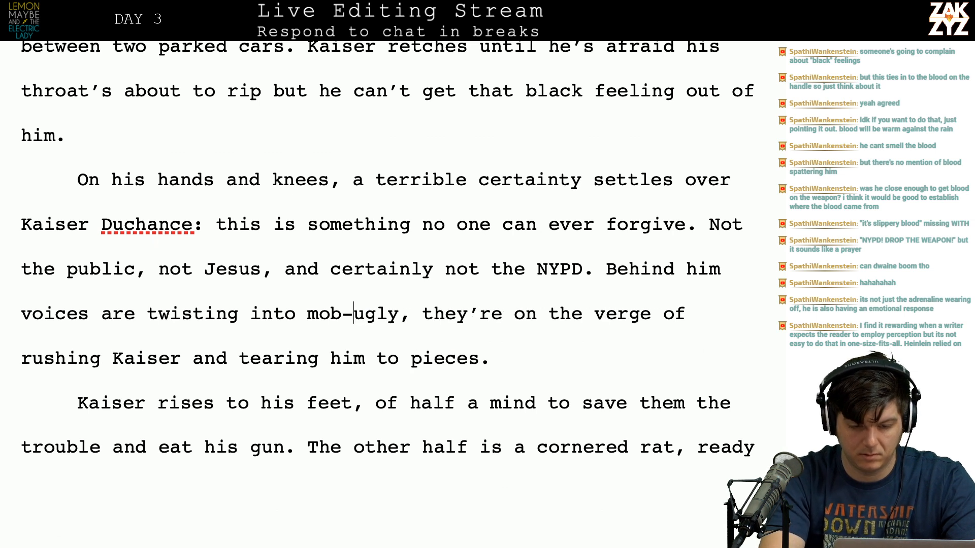
key("Left")
key("Left")
key("Left")
key("Left")
key("Left")
key("Left")
key("Left")
key("Left")
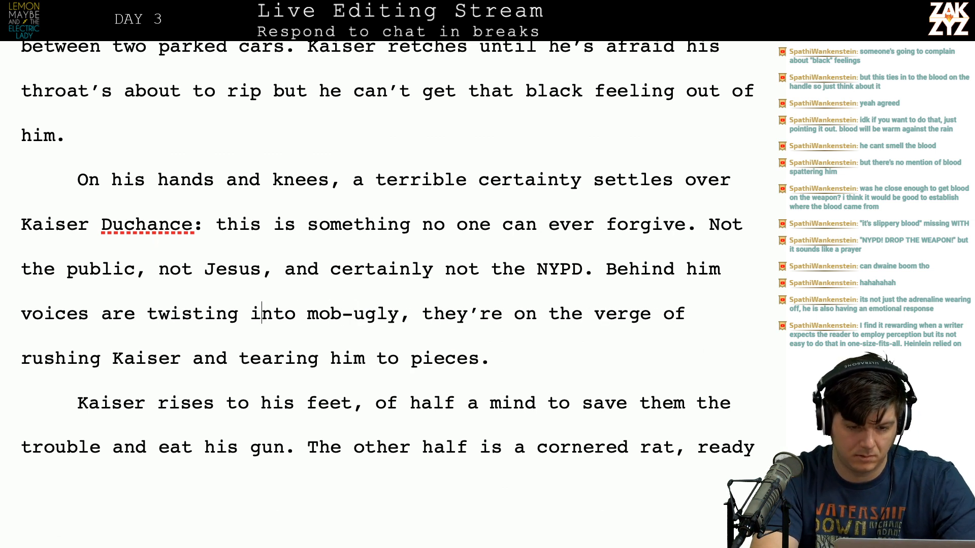
key("Right")
key("Right")
key("Right")
key("Right")
key("Right")
key("Right")
key("Right")
key("Right")
key("Right")
key("Left")
key("Left")
key("Left")
key("Left")
key("Left")
key("Left")
key("Left")
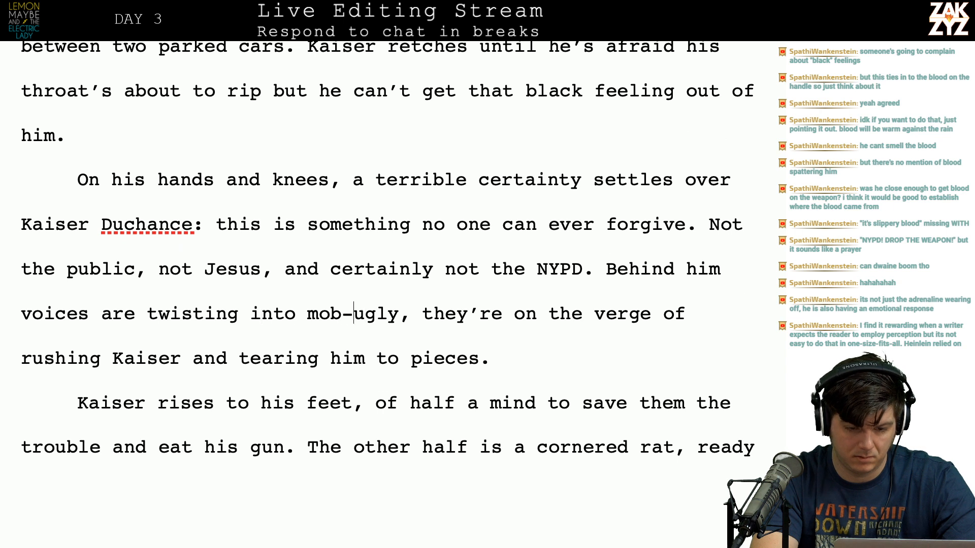
key("Right")
key("Right")
key("Right")
key("Left")
key("Left")
key("Left")
key("Left")
key("Left")
key("Left")
key("Left")
key("Left")
key("Left")
key("Left")
key("Left")
key("Left")
key("Left")
key("Left")
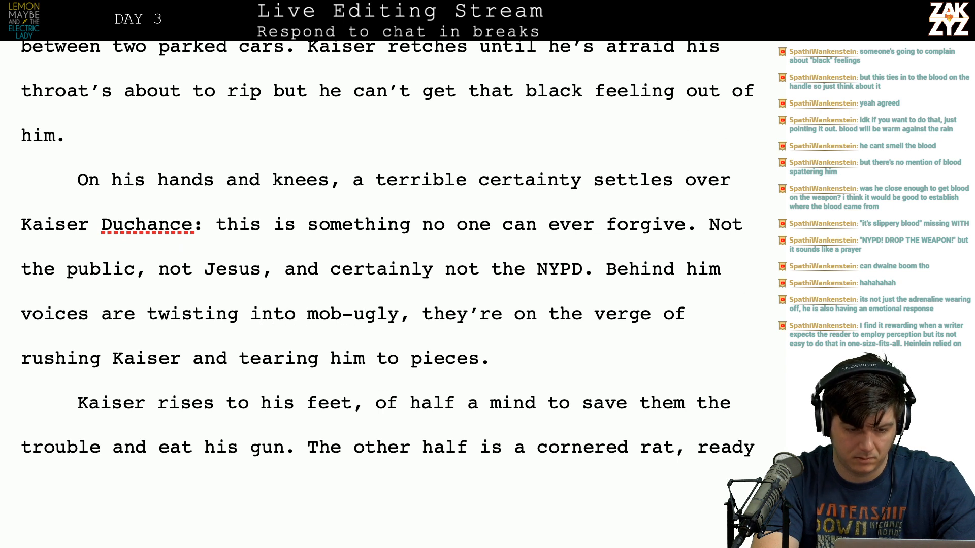
key("Left")
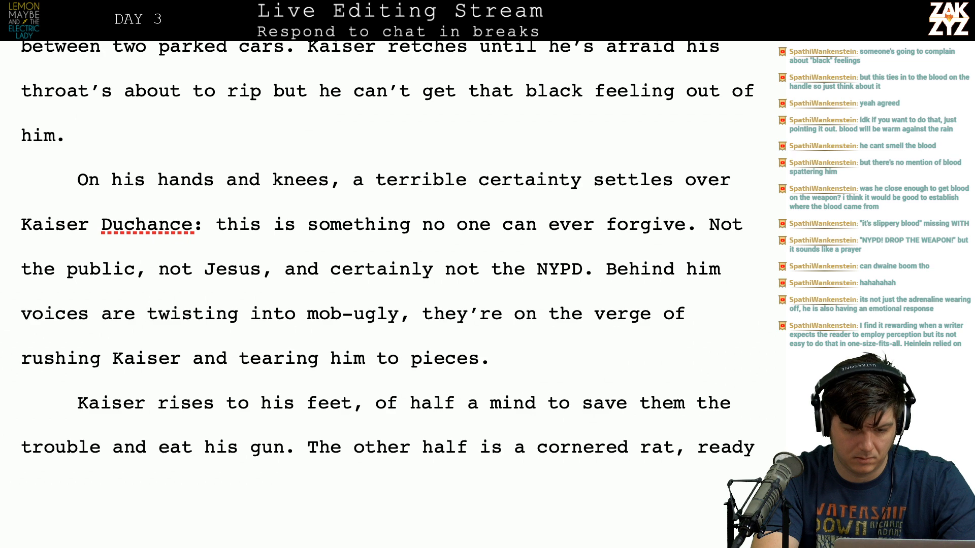
scroll(399, 246, "down", 1)
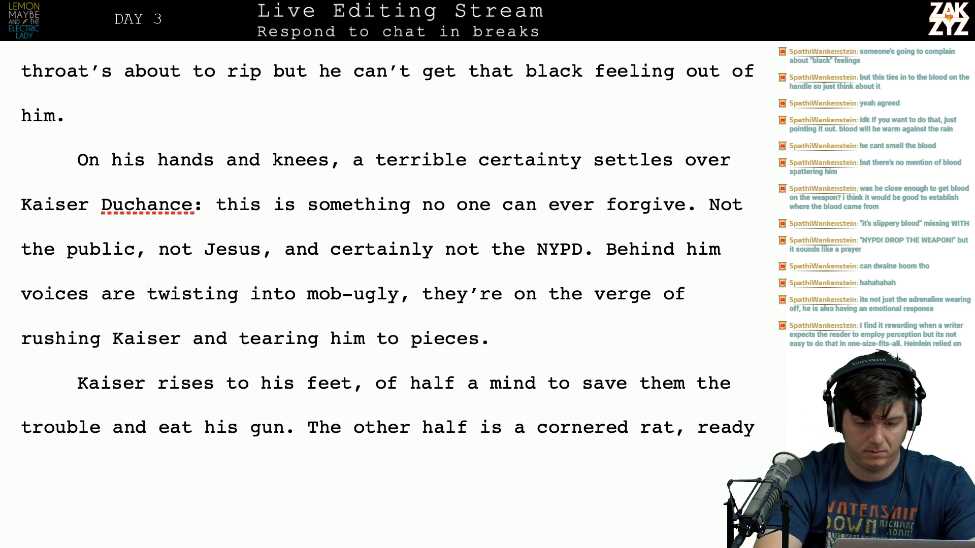
Reword "they're on the verge" to "the crowd is on the verge" in the sentence about the voices behind Kaiser.
left_click(473, 293)
key("BackSpace")
type("crwo")
key("BackSpace")
key("BackSpace")
type("owd Is")
key("BackSpace")
key("BackSpace")
key("BackSpace")
type("is on the")
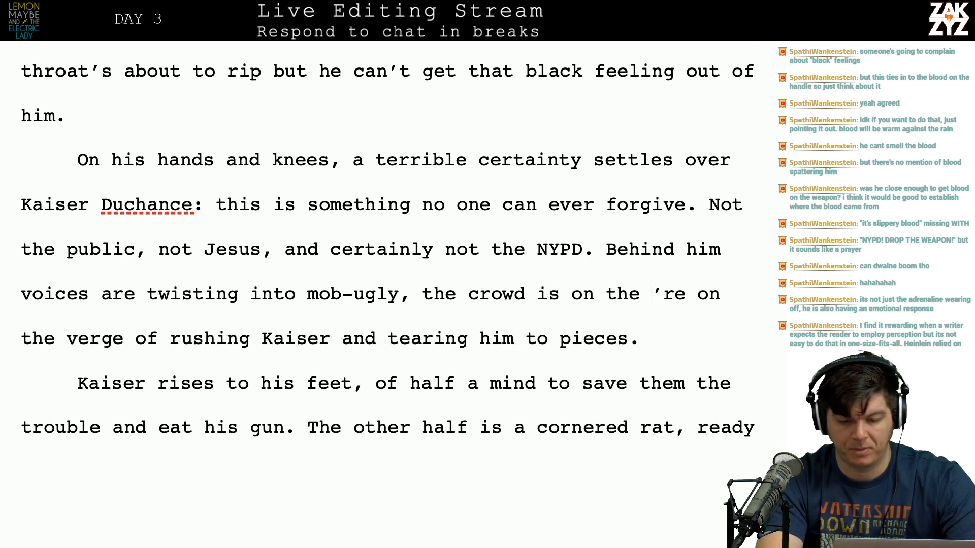
key("shift+Right")
key("shift+Right")
key("shift+Right")
key("shift+Right")
key("shift+Right")
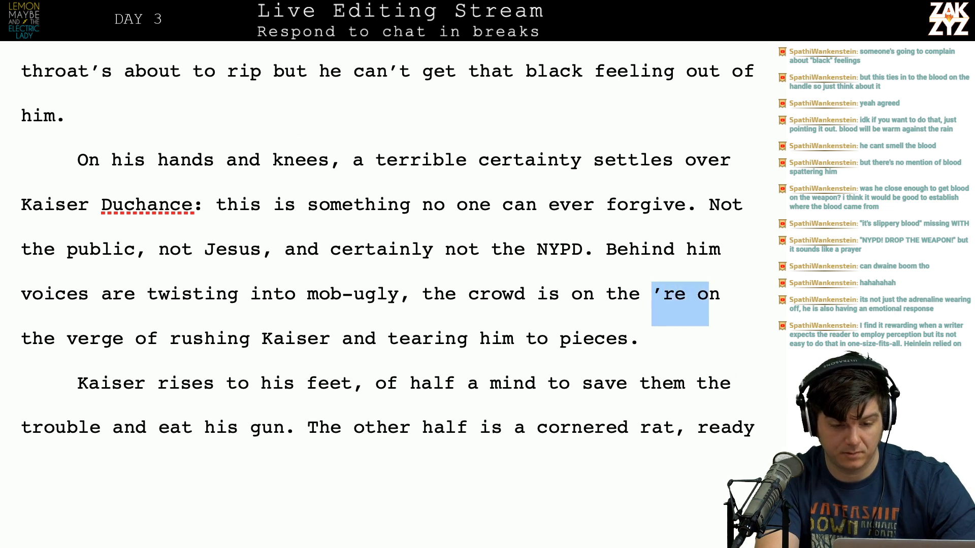
key("shift+Right")
key("BackSpace")
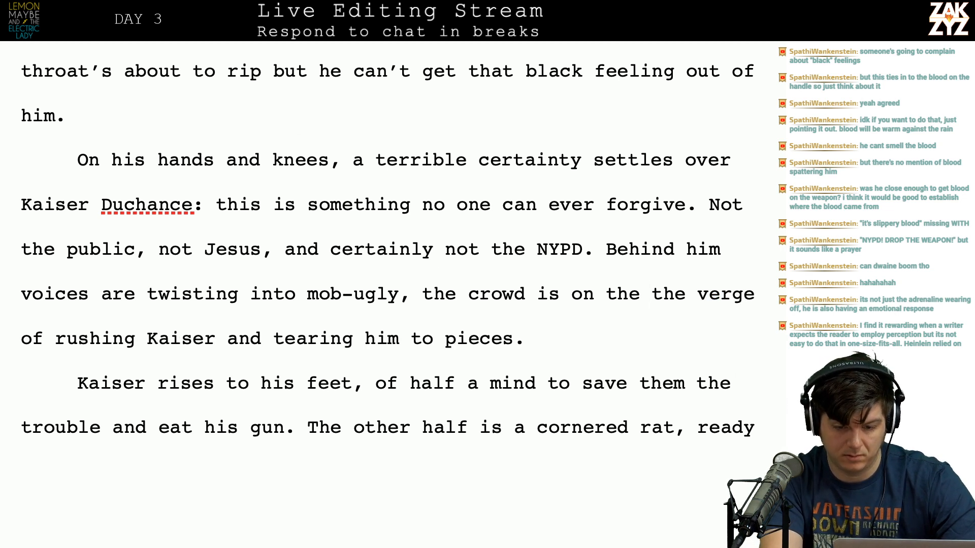
key("BackSpace")
key("BackSpace")
key("BackSpace")
key("BackSpace")
key("BackSpace")
Insert "angry and twisted, mob-ugly." after "voices are" in the sentence about the voices behind Kaiser.
key("Up")
key("Right")
key("Right")
key("Right")
key("Right")
key("Right")
key("Right")
key("Right")
key("Right")
key("Right")
key("Right")
key("Right")
key("Right")
key("Right")
key("Right")
key("Right")
key("Right")
key("Right")
key("Right")
key("Right")
key("Right")
key("Right")
key("Right")
key("Right")
key("Right")
key("Right")
key("Right")
key("Right")
key("Right")
key("Right")
key("Right")
key("Left")
key("Left")
key("Left")
key("Left")
key("Left")
key("Left")
key("Left")
key("Left")
type("angry and twisted, mob-ug")
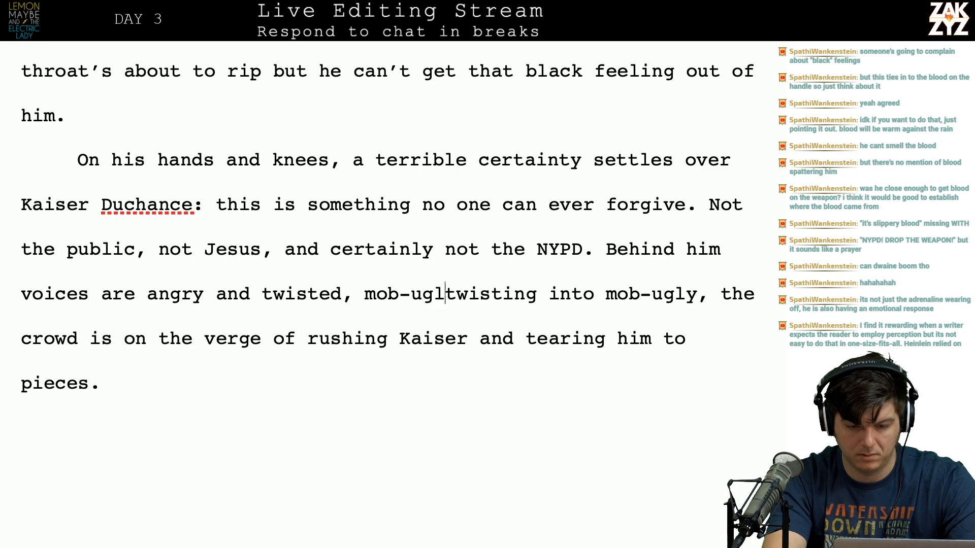
type("ly.")
Remove the leftover "twisting into mob-ugly," and capitalize "The crowd" so it starts a new sentence.
key("shift+Right")
key("shift+Right")
key("shift+Right")
key("shift+Right")
key("shift+Right")
key("shift+Right")
key("shift+Right")
key("shift+Right")
key("shift+Right")
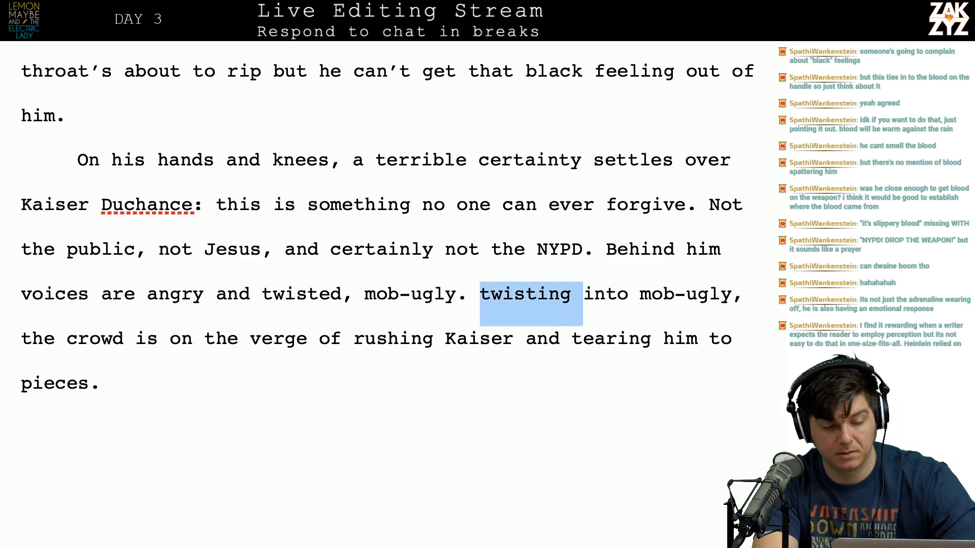
key("shift+Right")
key("shift+Right")
key("shift+Right")
key("shift+Right")
key("shift+Right")
key("shift+Right")
key("shift+Right")
key("shift+Right")
key("shift+Right")
key("shift+Right")
key("shift+Right")
key("shift+Right")
key("shift+Right")
key("shift+Right")
key("shift+Right")
key("shift+Right")
type("T")
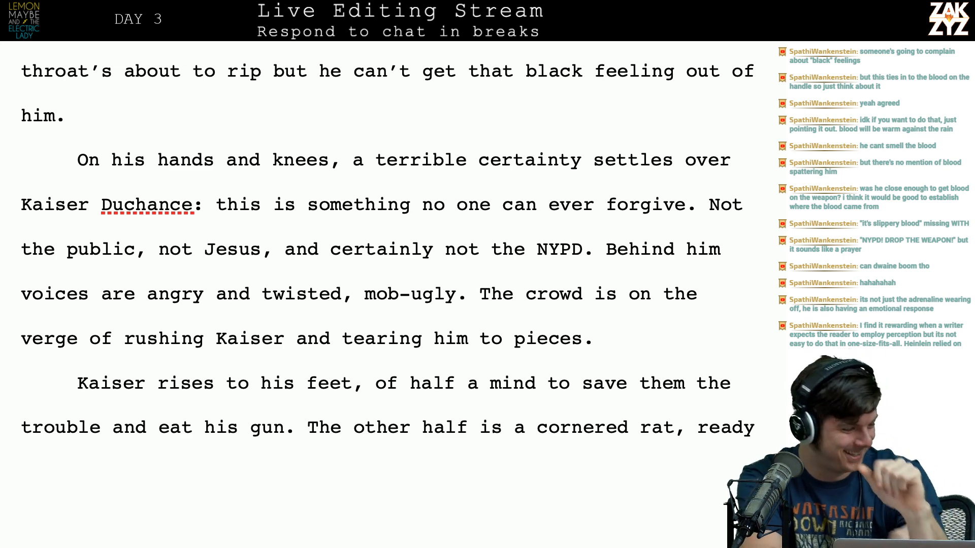
scroll(386, 244, "down", 1)
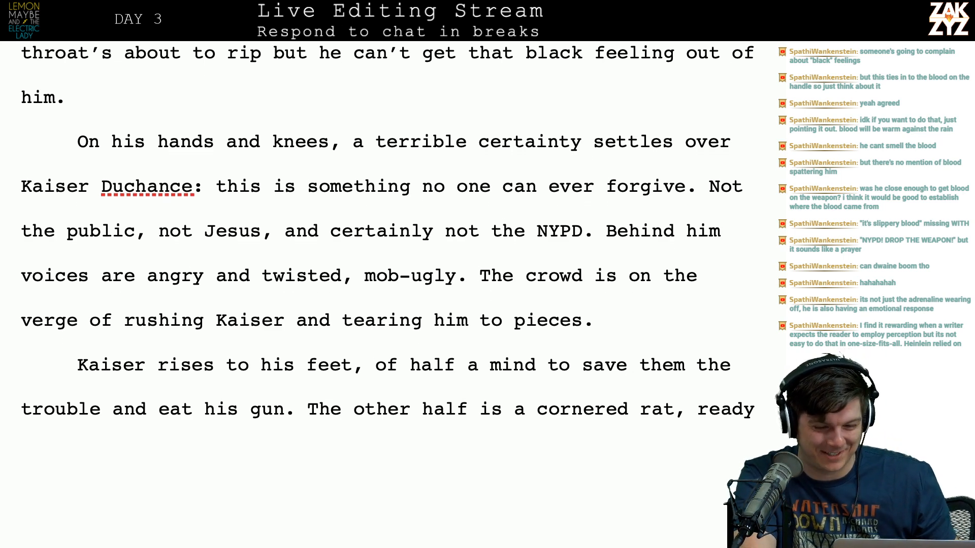
scroll(372, 294, "up", 1)
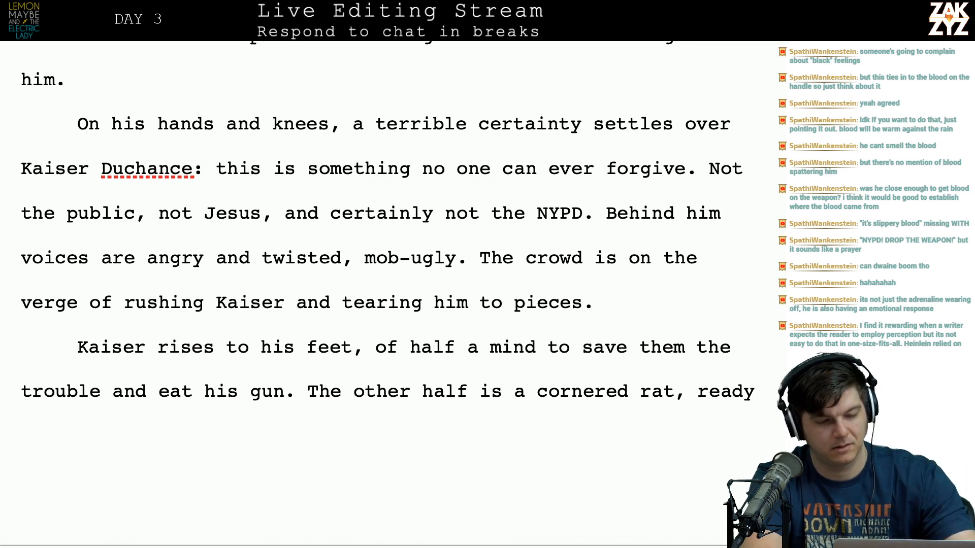
Switch to Safari and search the web for "are there cultures where black is not associated with negative emotion".
key("super+Tab")
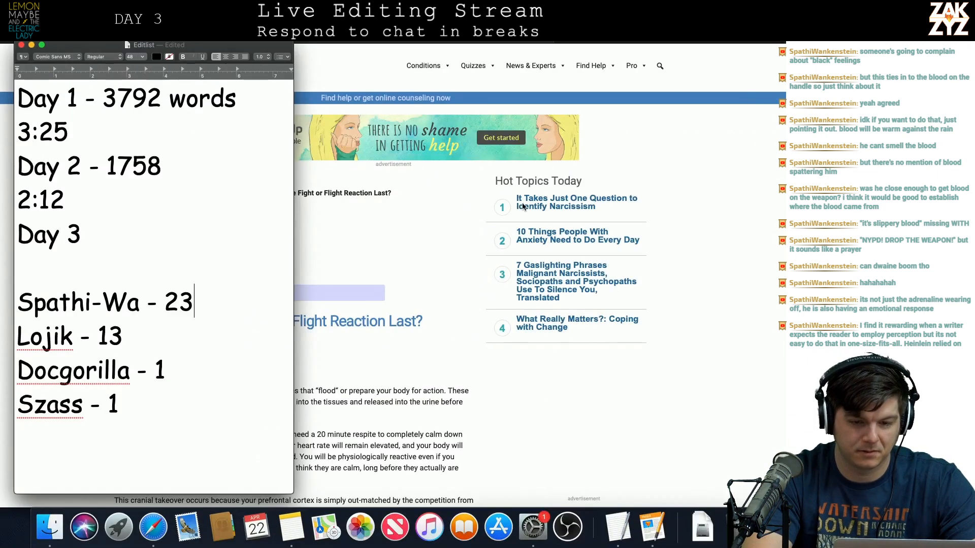
left_click(442, 37)
type("are the")
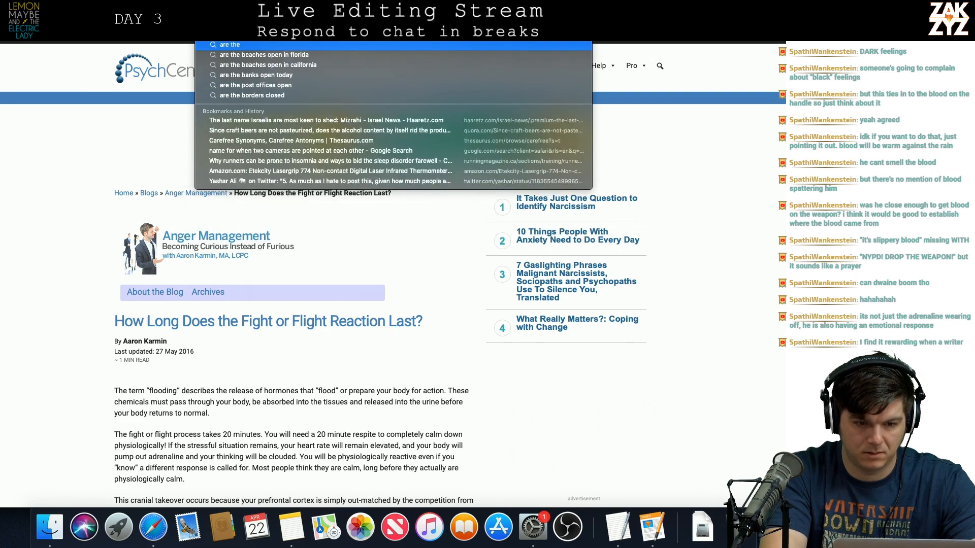
type("re cultures where black is not associated with negative emoit")
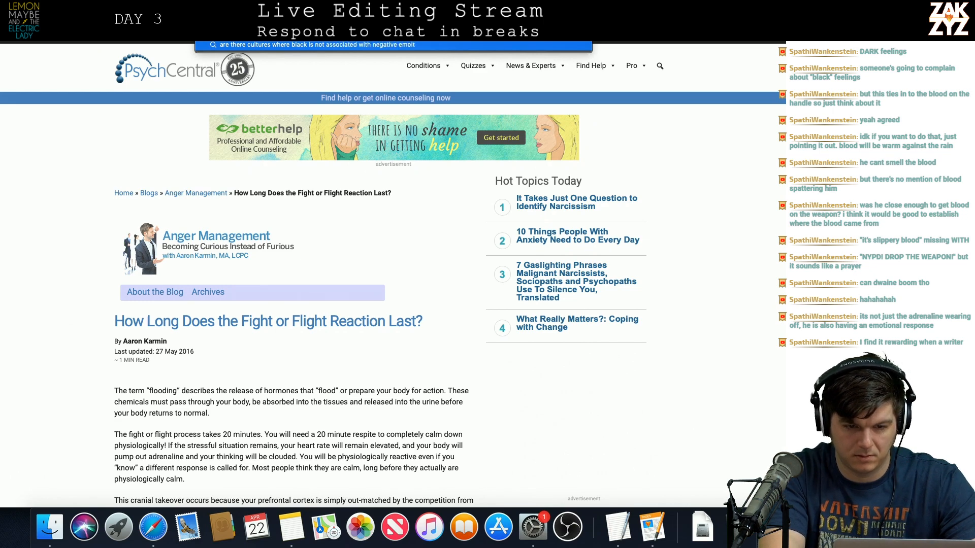
key("BackSpace")
key("BackSpace")
type("tion")
key("Return")
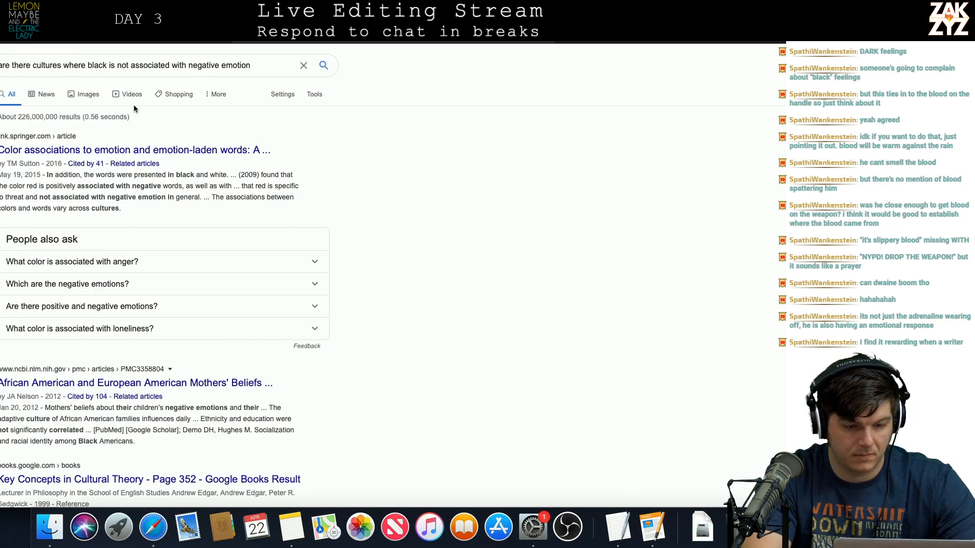
Refine the search by adding "the color" before "black" and run it again.
left_click(89, 68)
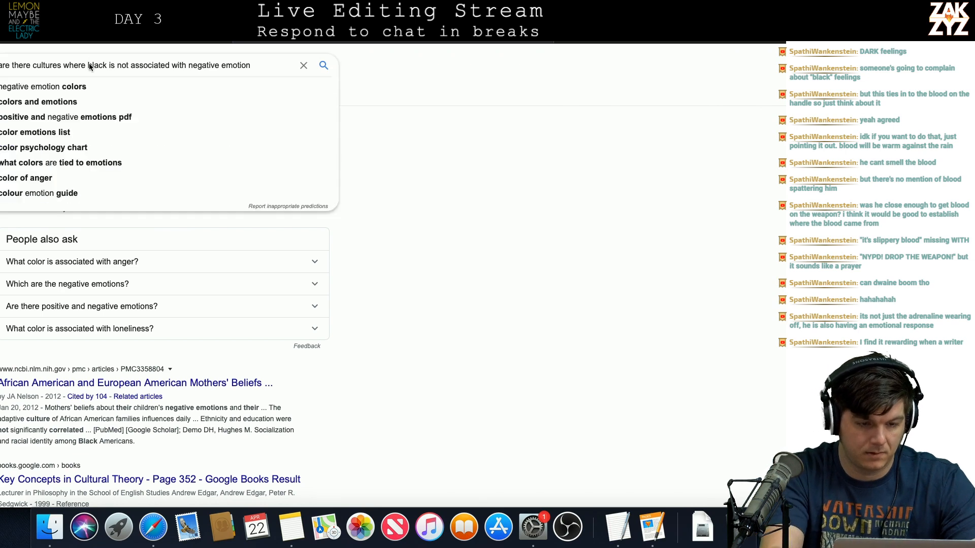
type("the color")
key("Return")
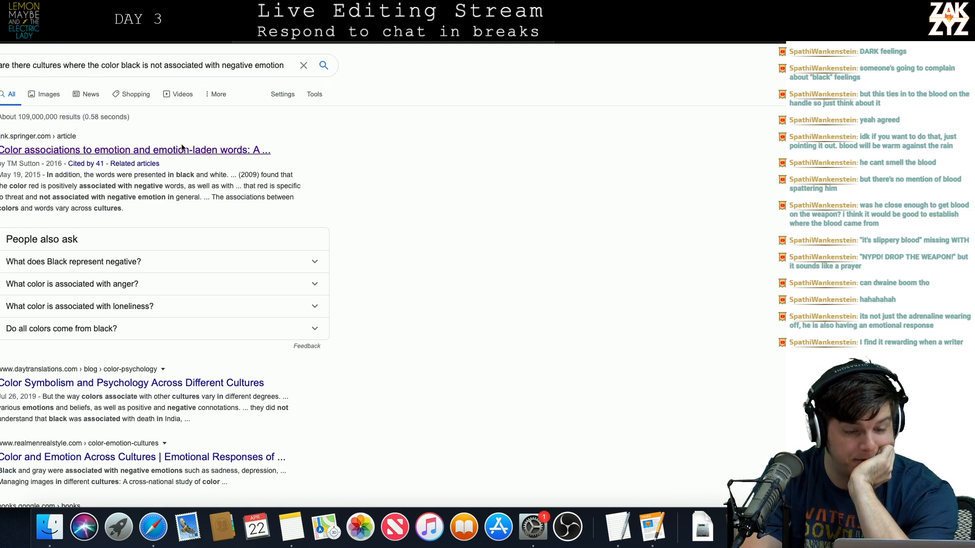
Open the Springer article on color associations to emotion words and examine its abstract, introduction and method, then leave the browser.
left_click(180, 150)
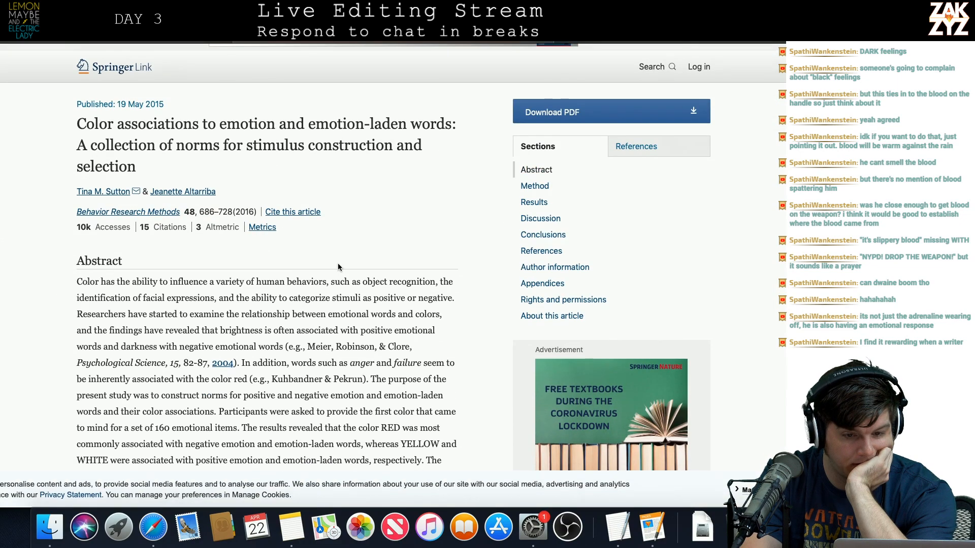
scroll(339, 267, "down", 5)
scroll(339, 267, "down", 4)
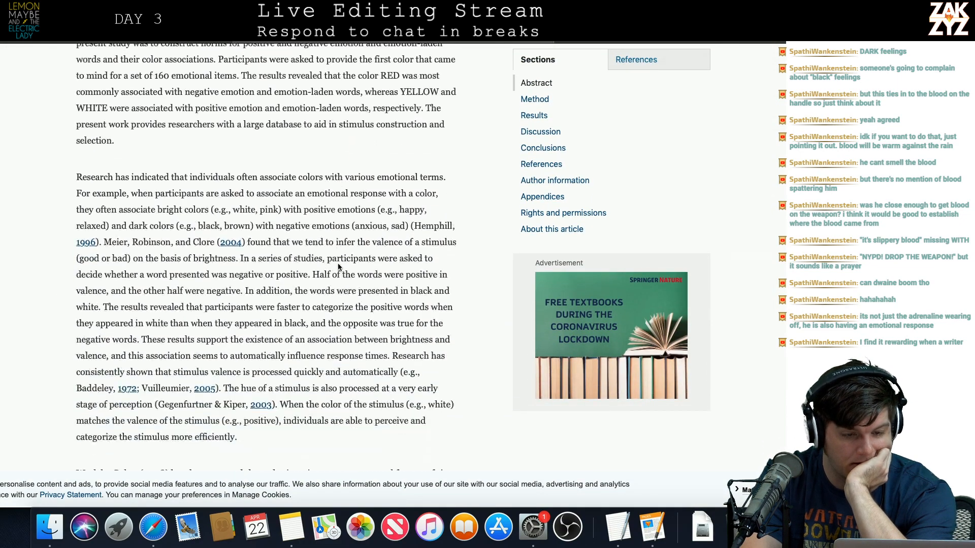
scroll(338, 268, "down", 6)
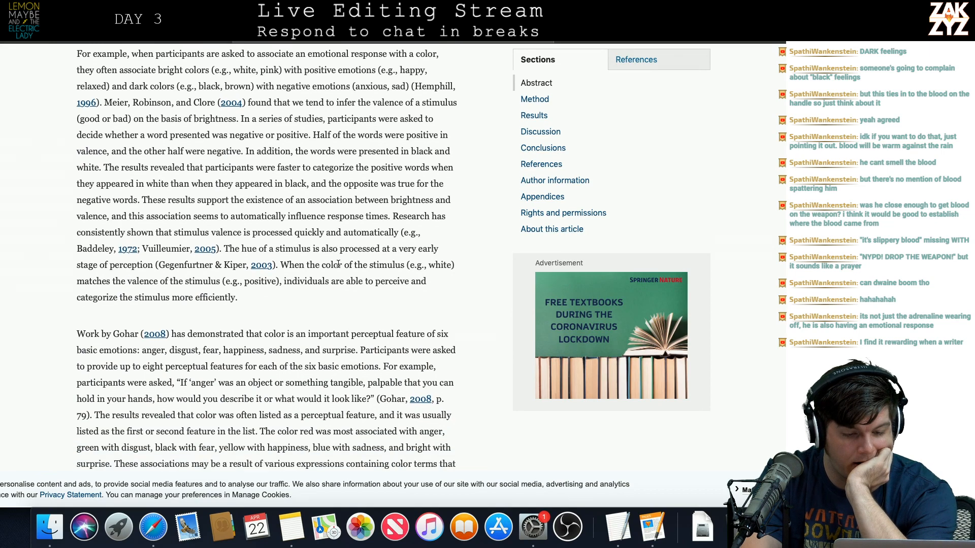
scroll(338, 264, "down", 8)
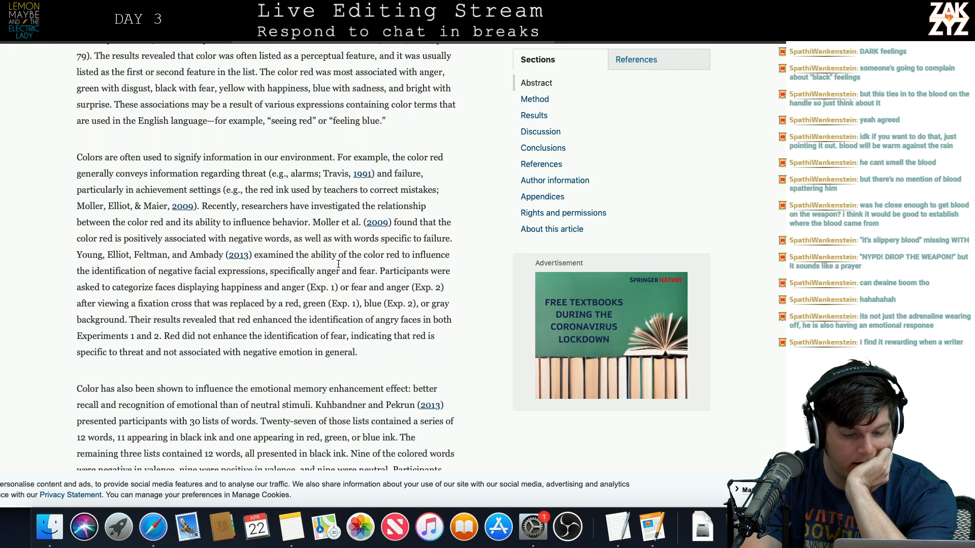
scroll(338, 266, "down", 7)
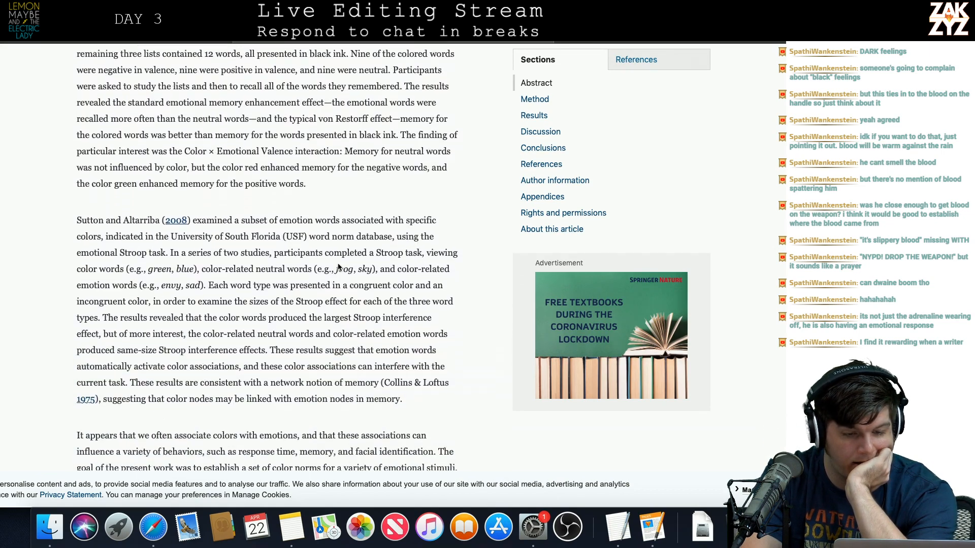
scroll(338, 266, "down", 4)
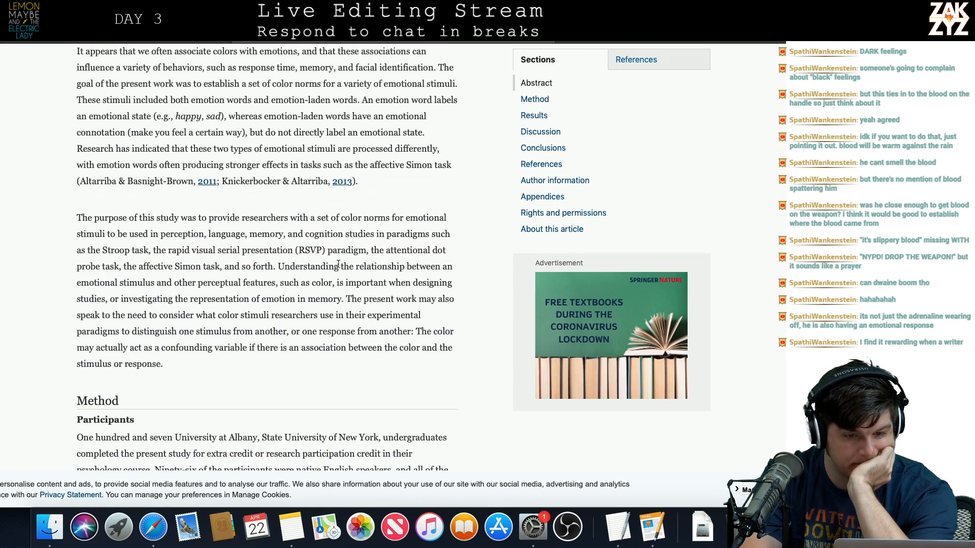
scroll(338, 264, "down", 8)
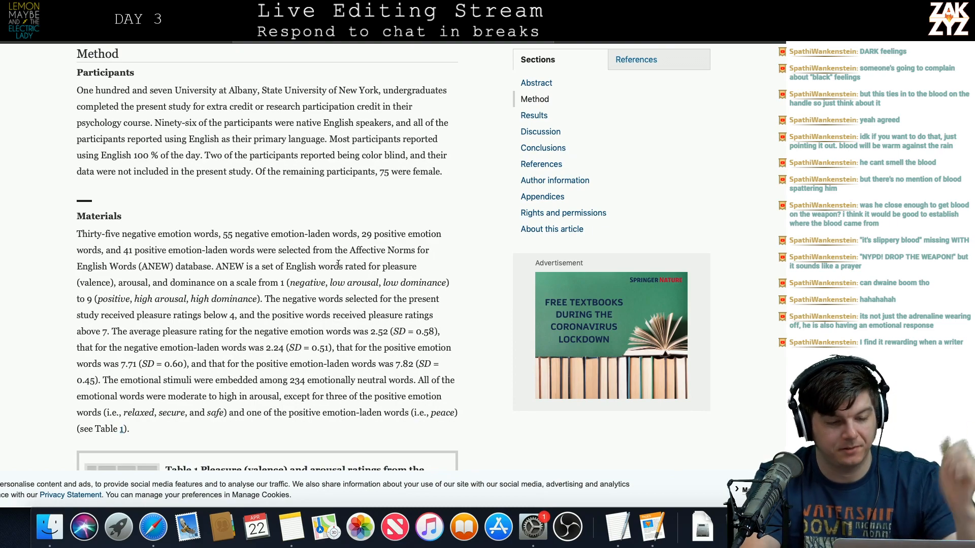
scroll(338, 264, "up", 18)
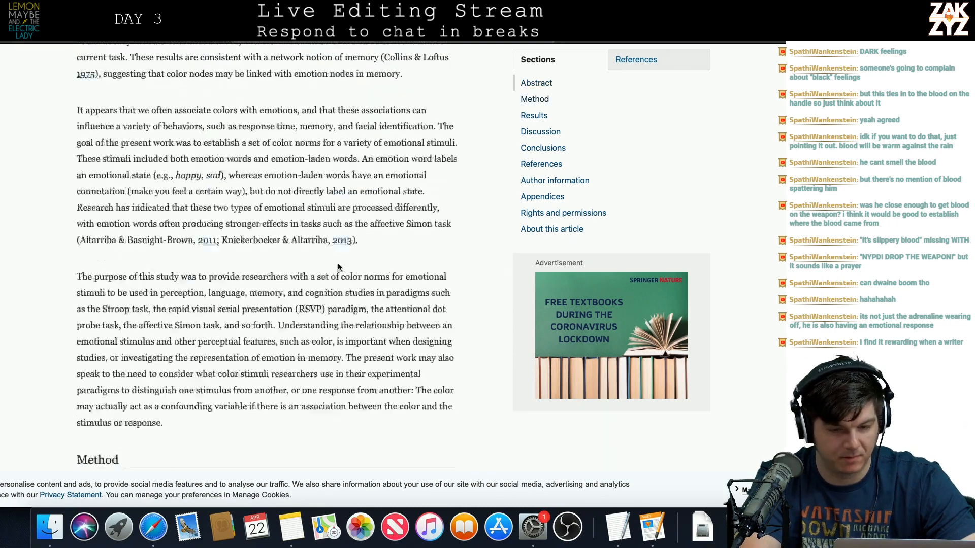
key("super+Tab")
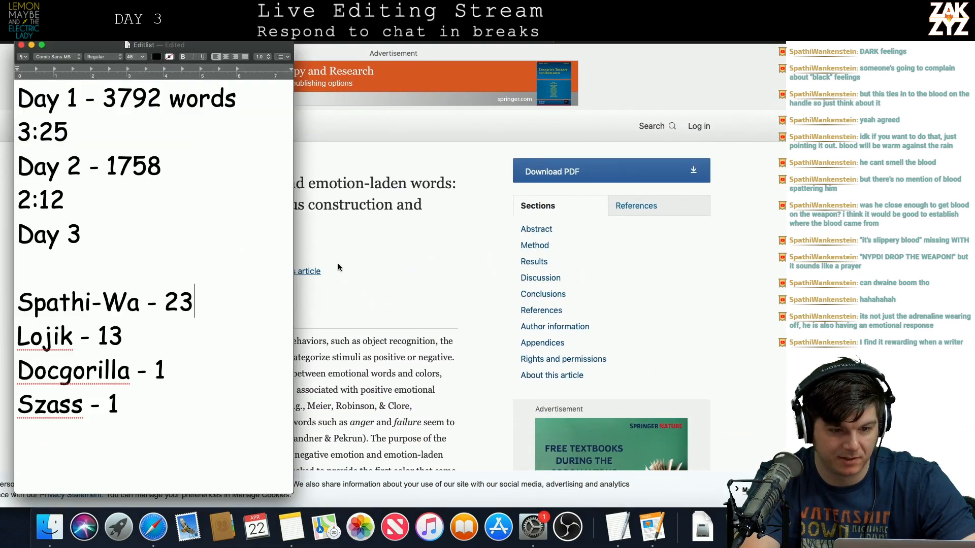
Switch back to Safari and return from the Springer article to the search results.
key("super+Tab")
key("super+Tab")
key("super+Tab")
key("super+Tab")
key("super+Tab")
key("super+Tab")
key("super+Tab")
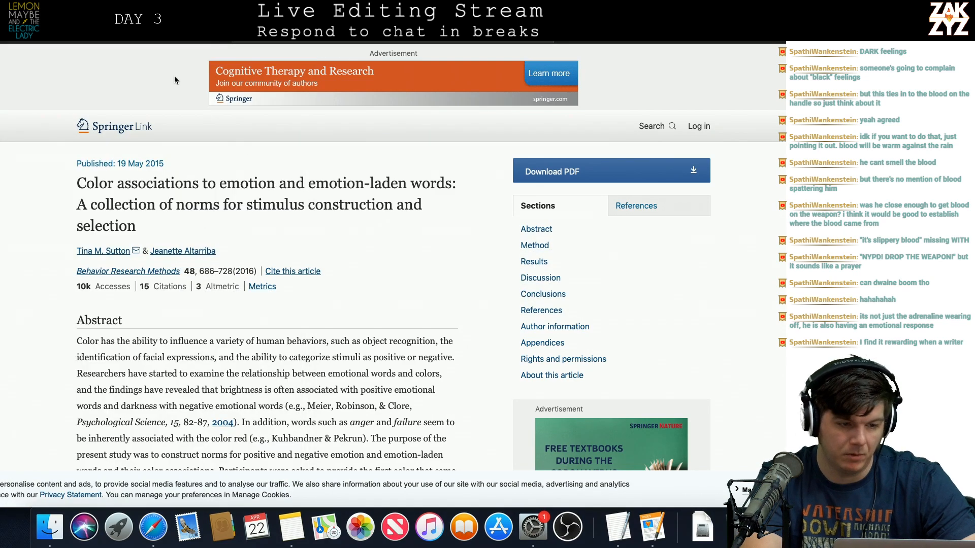
key("super+bracketleft")
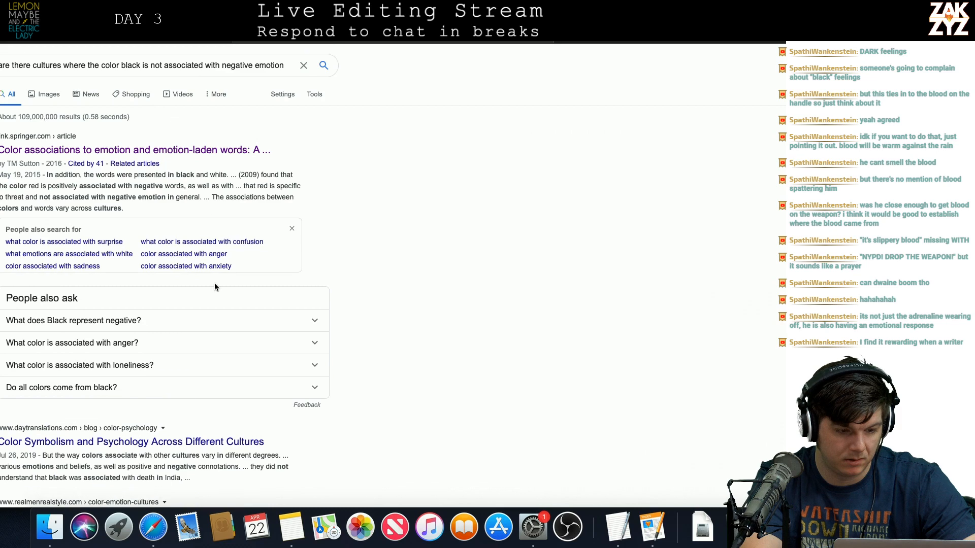
Open the "Color and Emotion Across Cultures" article and examine its per-color emotion results and notes on cultural connotations.
scroll(218, 279, "down", 5)
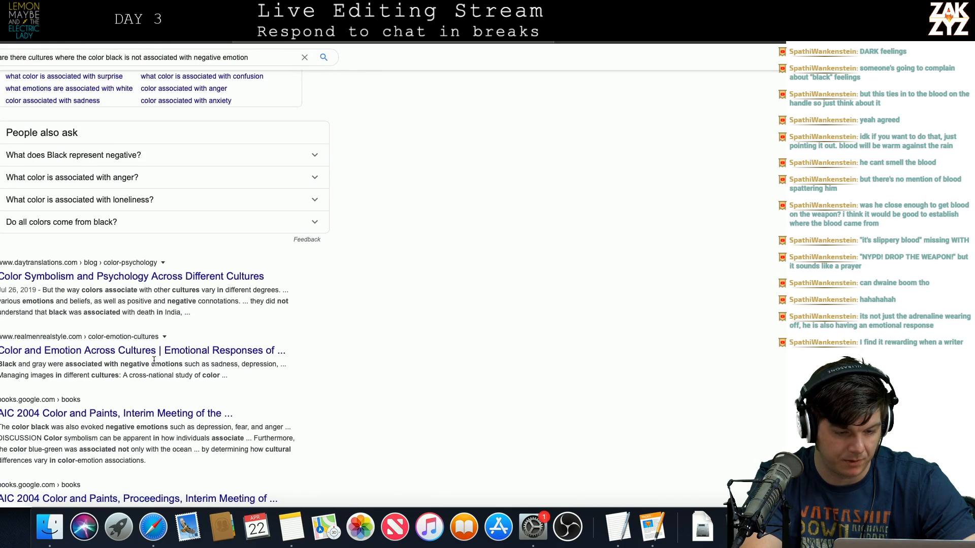
left_click(158, 351)
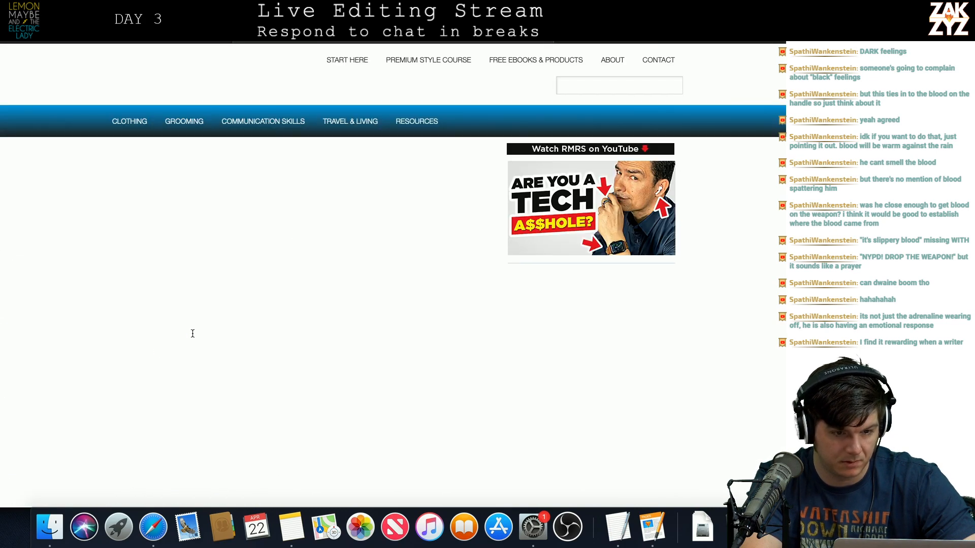
scroll(364, 328, "down", 2)
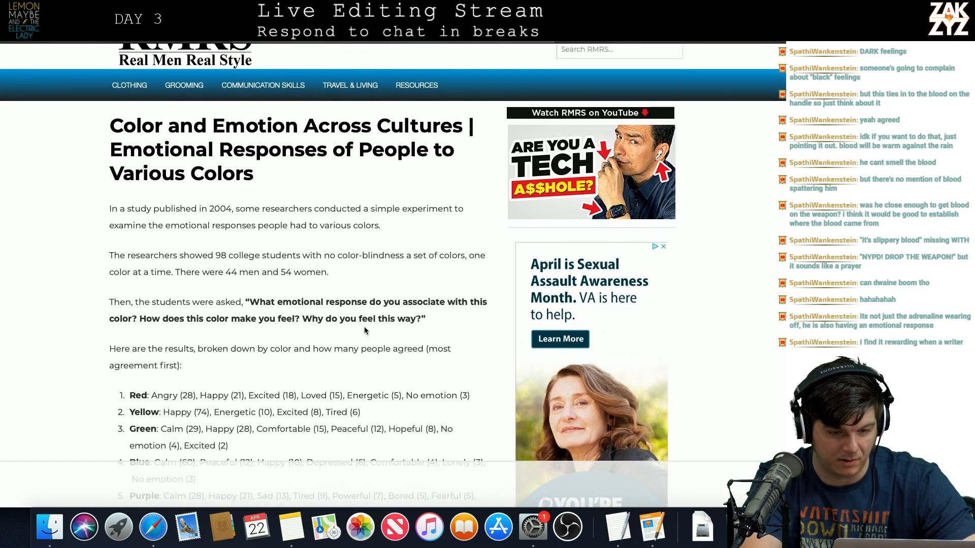
scroll(365, 329, "down", 4)
scroll(364, 327, "down", 3)
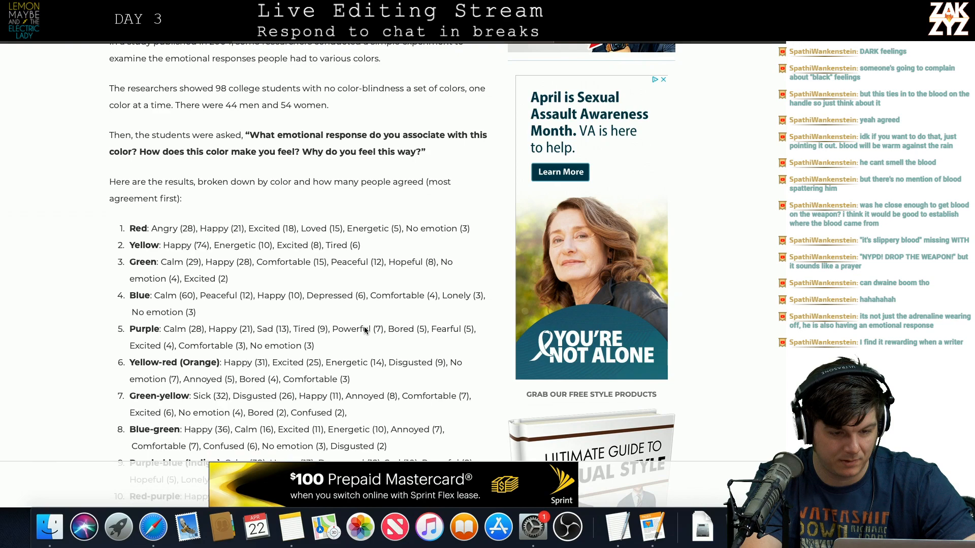
scroll(364, 328, "down", 15)
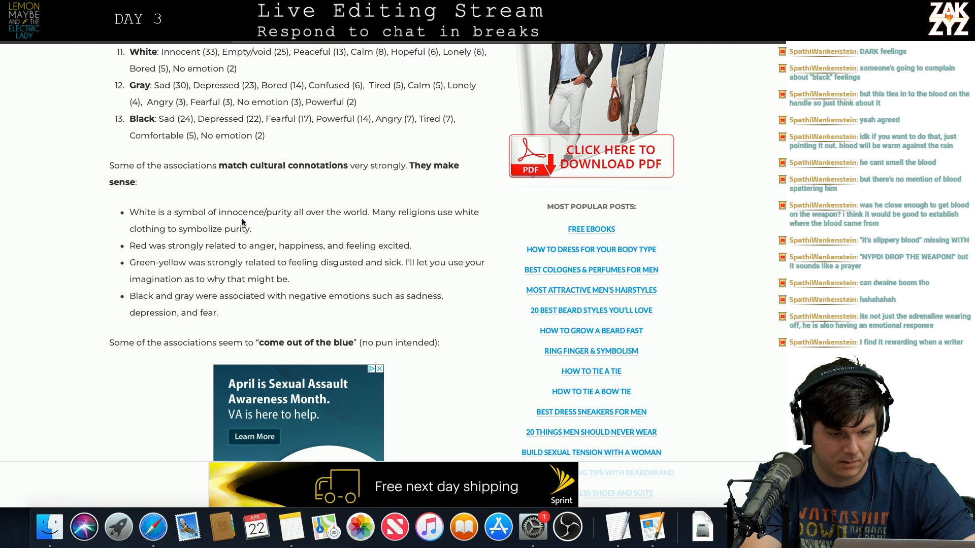
scroll(281, 240, "up", 2)
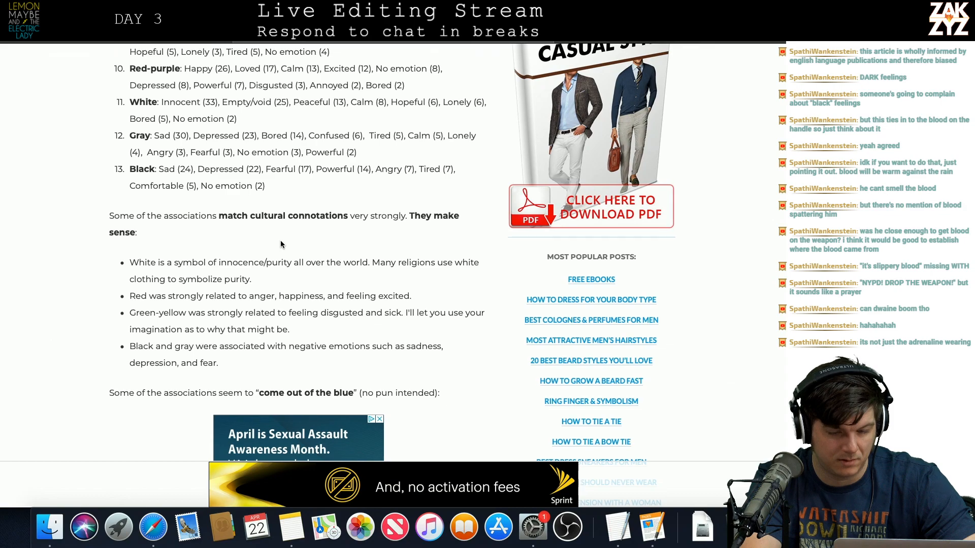
scroll(280, 240, "up", 10)
scroll(280, 241, "up", 8)
Dismiss the style-library pop-up on the article and return to the search results.
key("super+Tab")
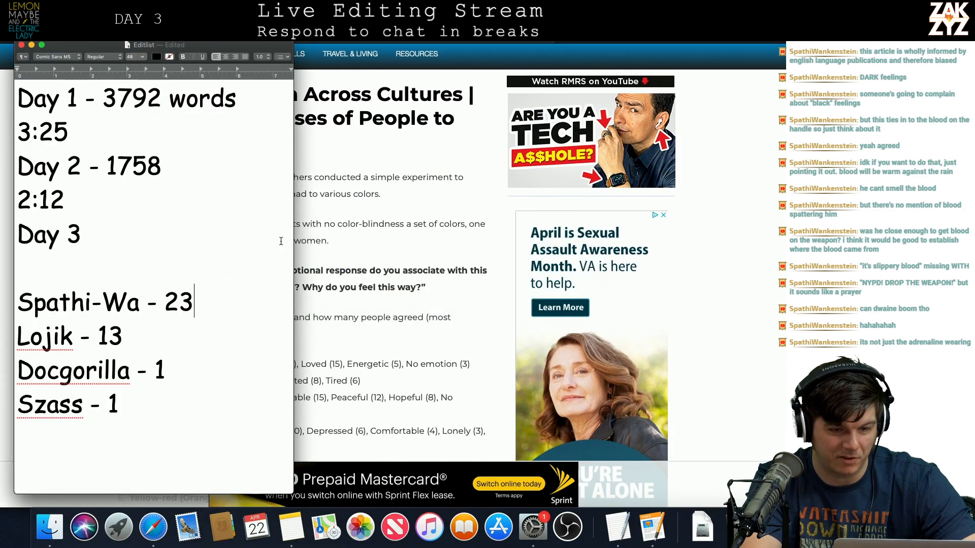
key("super+Tab")
left_click(282, 246)
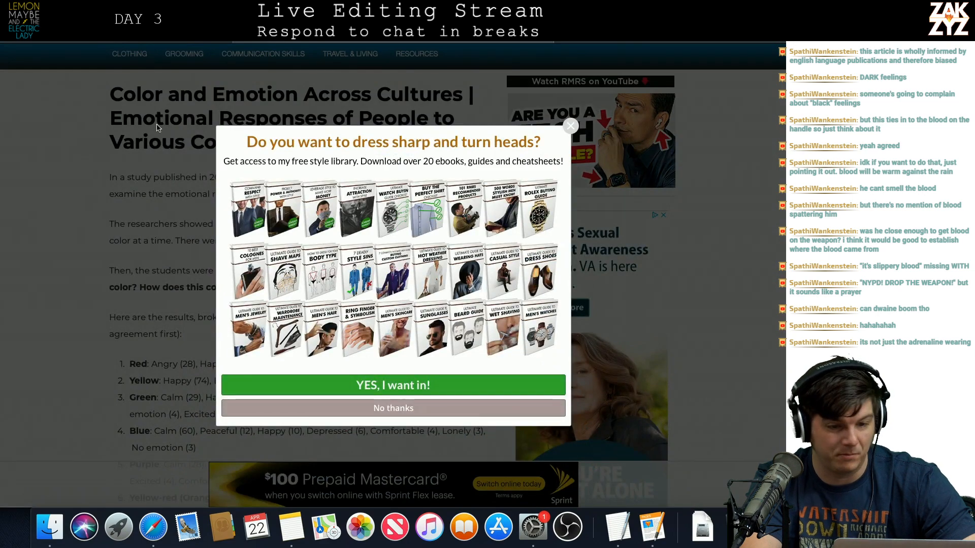
left_click(571, 126)
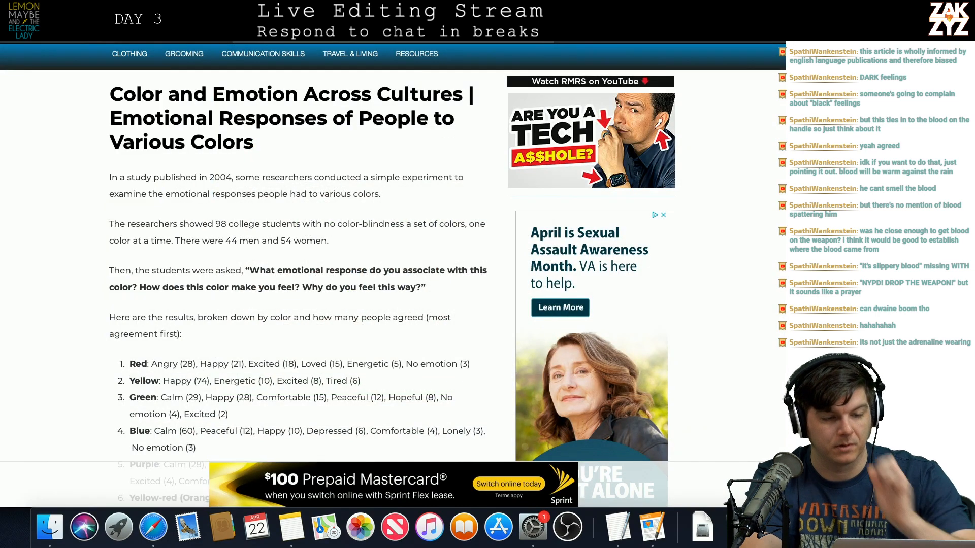
scroll(393, 254, "up", 2)
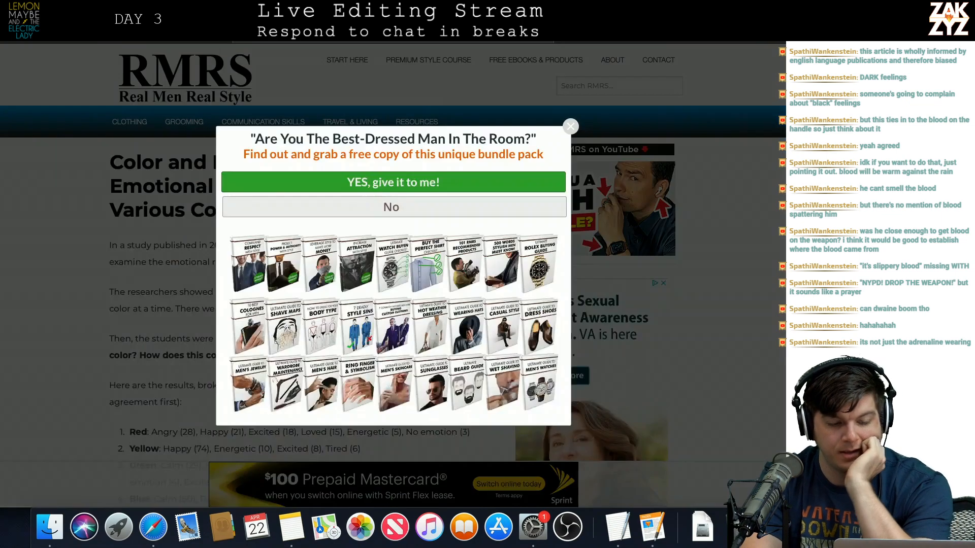
left_click(11, 30)
Open the ResearchGate result on color associations for negative and positive emotion and examine its table, source publication and citations.
scroll(233, 194, "down", 2)
scroll(233, 194, "down", 3)
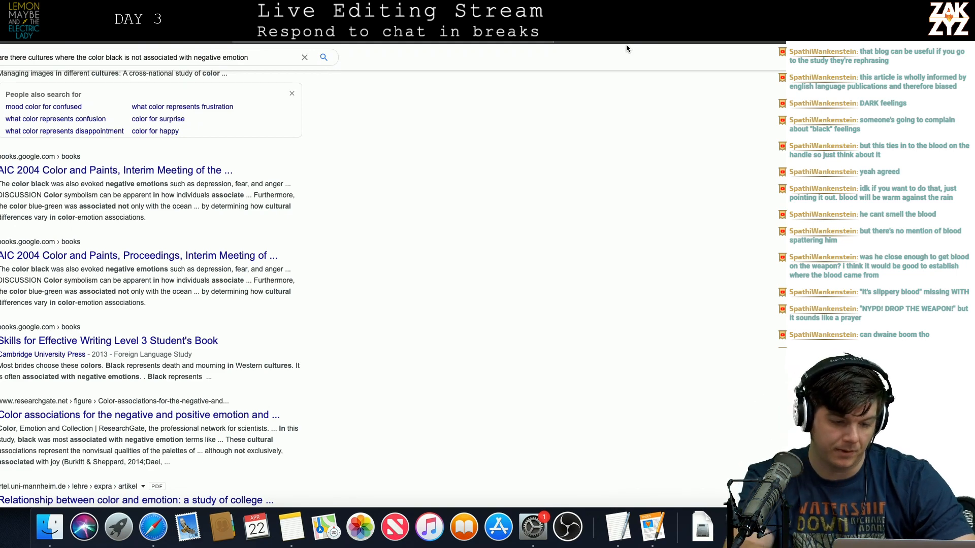
left_click(234, 415)
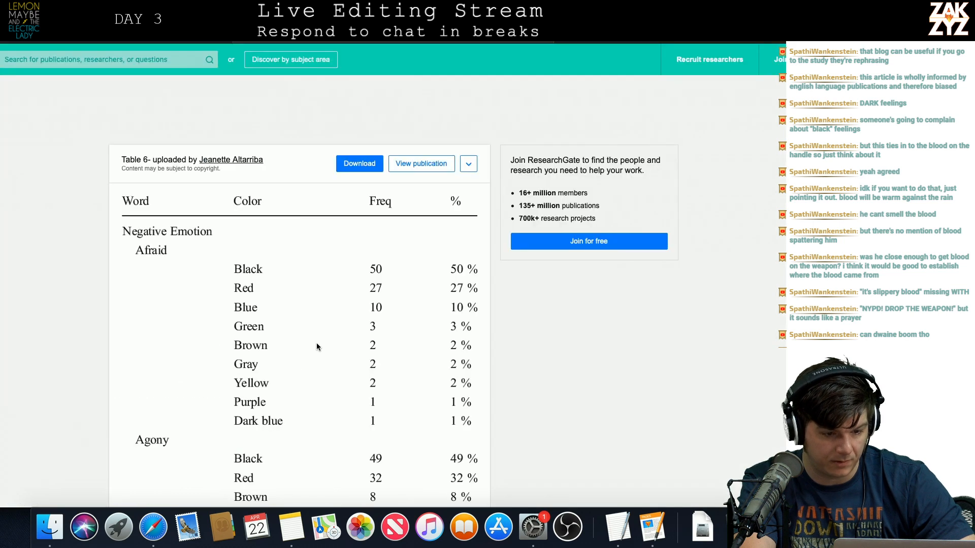
scroll(358, 389, "down", 5)
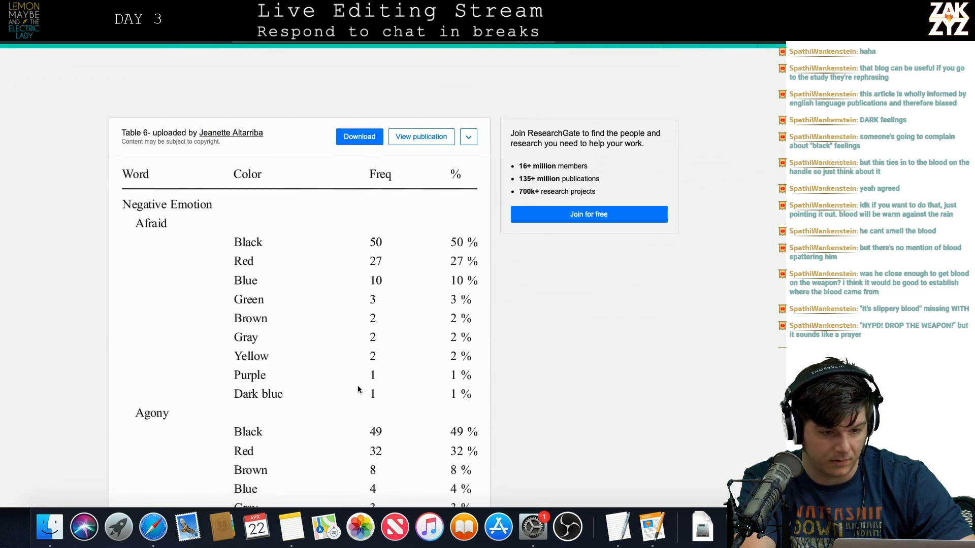
scroll(359, 390, "up", 4)
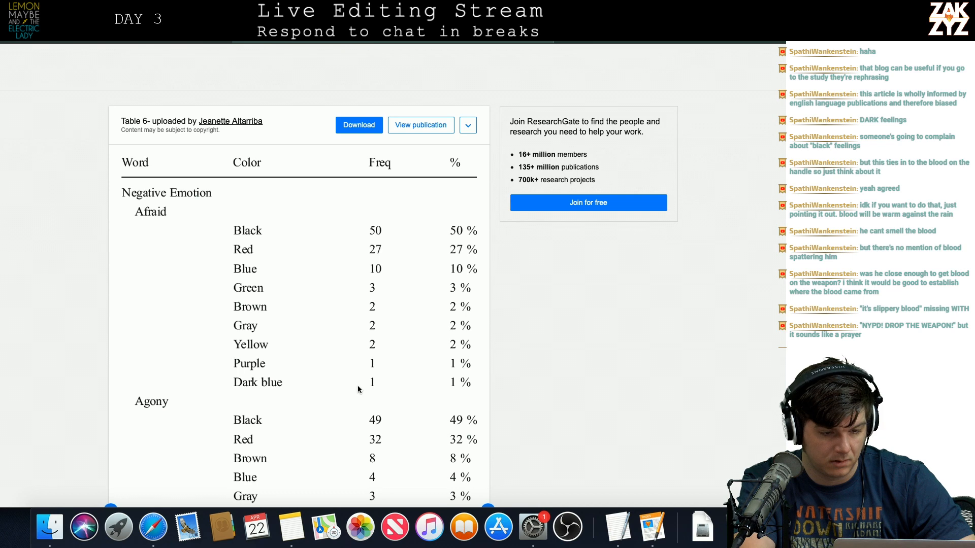
scroll(358, 390, "down", 10)
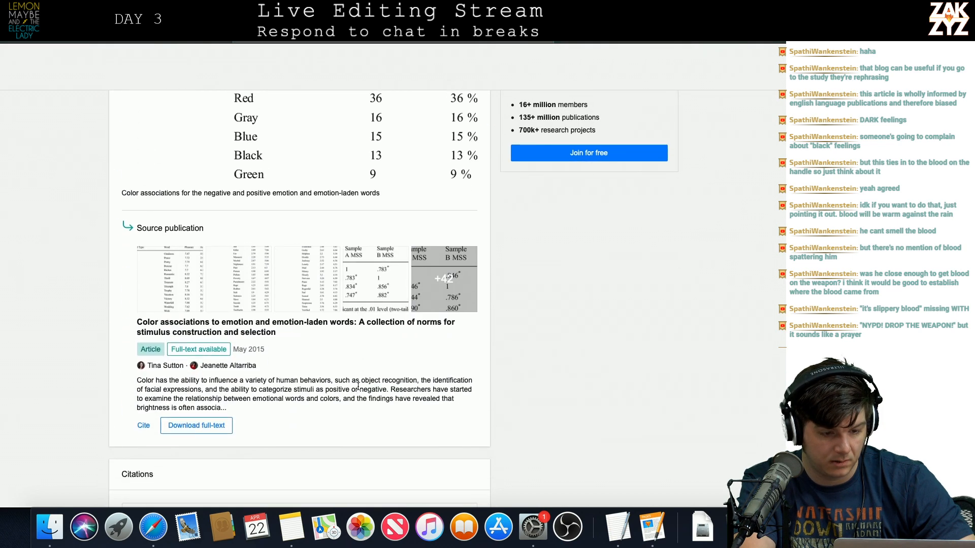
scroll(359, 387, "down", 8)
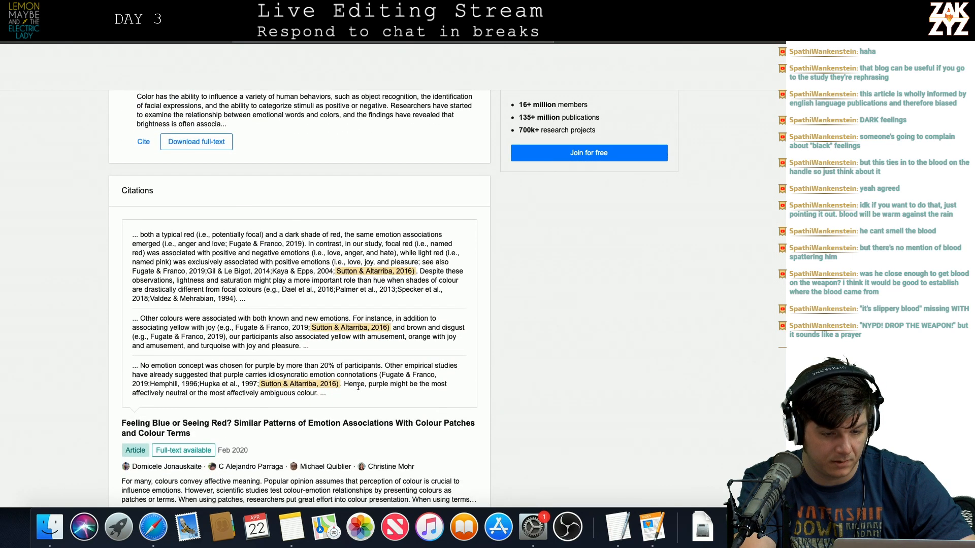
scroll(358, 387, "up", 20)
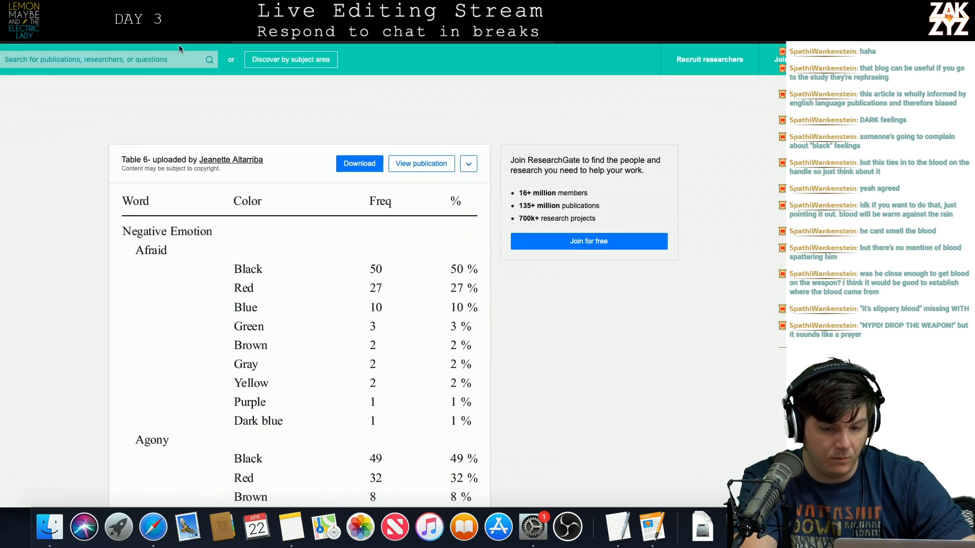
Leave the ResearchGate page and switch to the manuscript in Pages at the paragraph about Kaiser's terrible certainty.
left_click(632, 42)
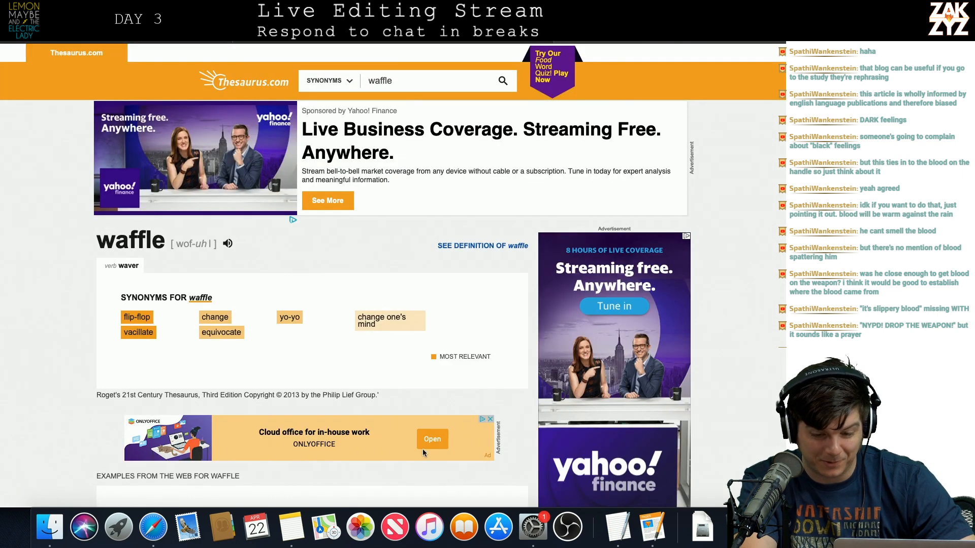
left_click(654, 526)
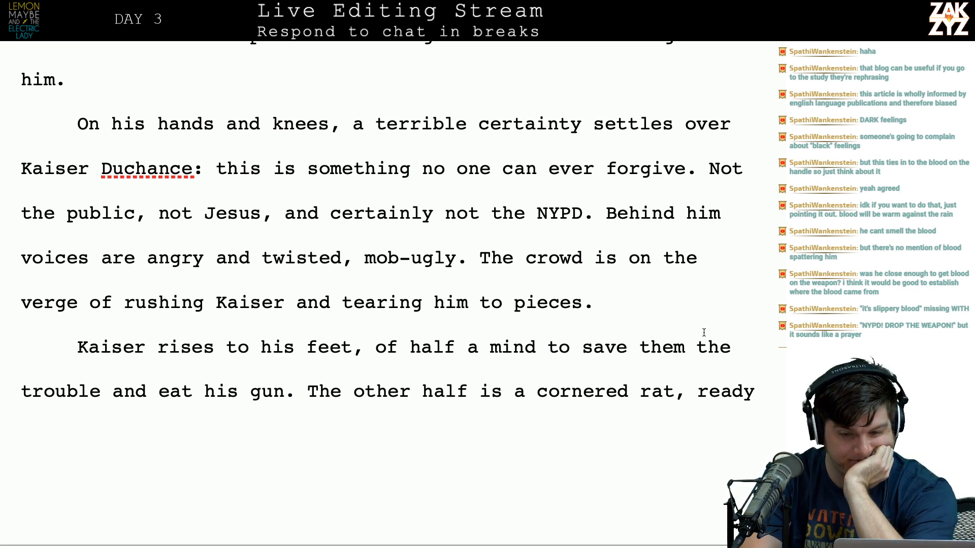
scroll(704, 335, "down", 3)
scroll(440, 192, "up", 3)
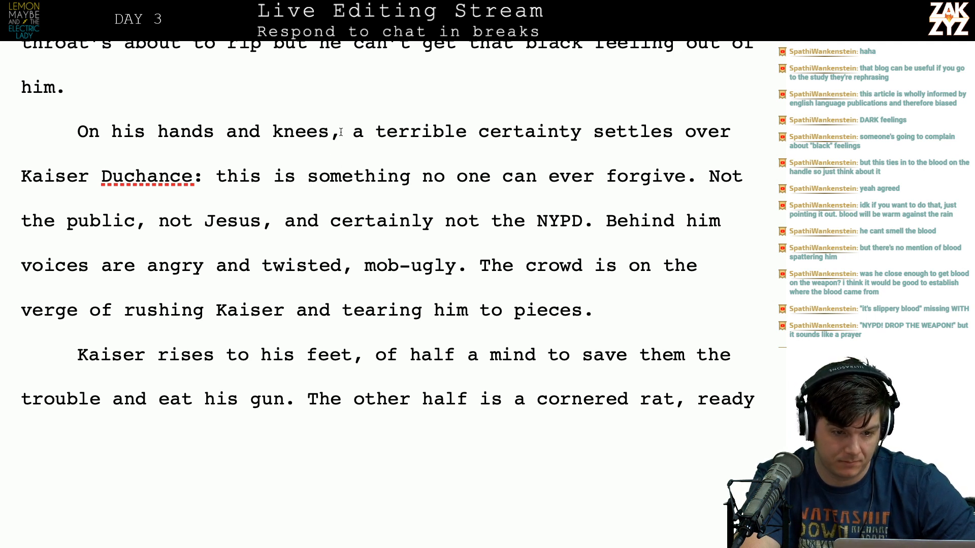
Replace the paragraph opening "On his hands and knees," with "As he kneels on the pavement".
scroll(518, 160, "down", 1)
key("BackSpace")
key("BackSpace")
key("BackSpace")
key("BackSpace")
key("BackSpace")
key("BackSpace")
key("BackSpace")
key("BackSpace")
key("BackSpace")
key("BackSpace")
key("BackSpace")
key("BackSpace")
key("BackSpace")
key("BackSpace")
key("BackSpace")
key("BackSpace")
key("BackSpace")
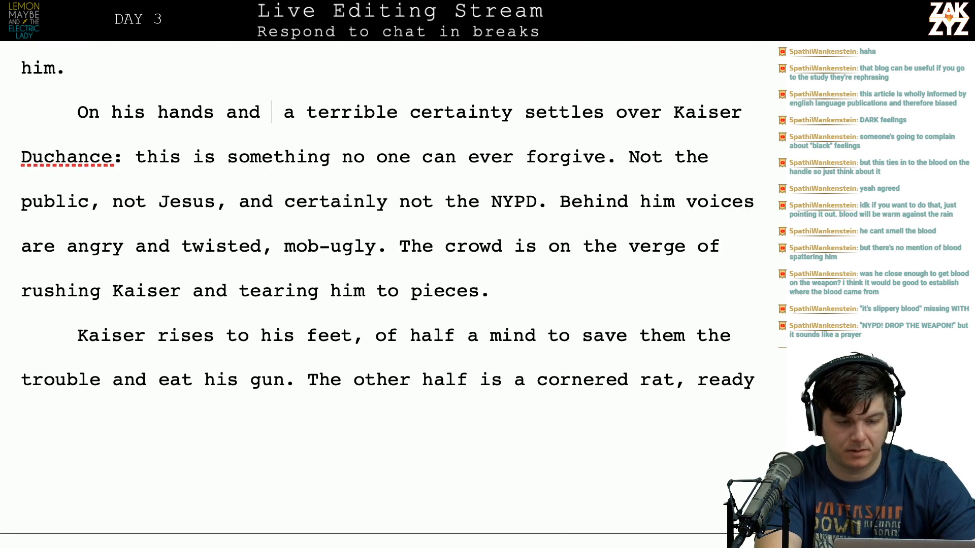
key("BackSpace")
key("BackSpace")
key("BackSpace")
key("BackSpace")
key("BackSpace")
key("BackSpace")
type("As he ")
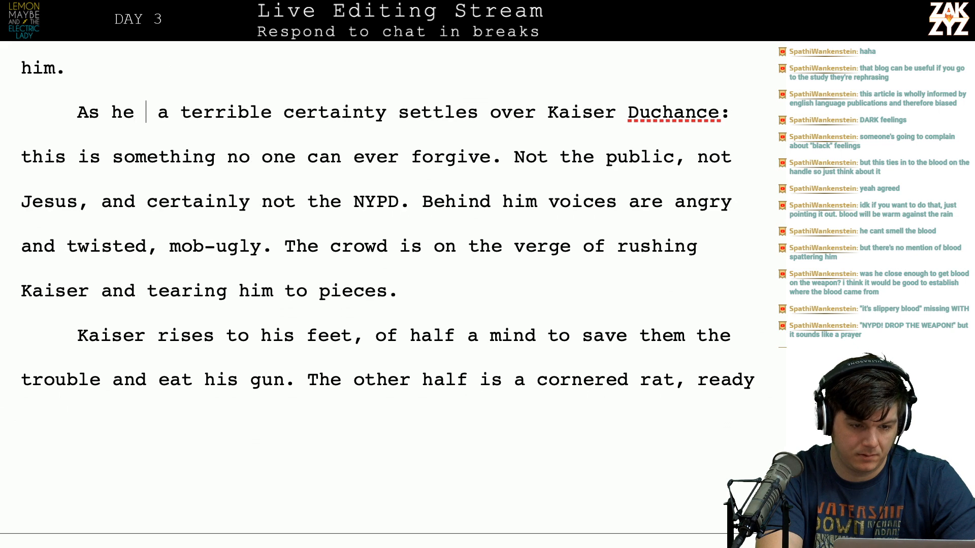
type("kneels")
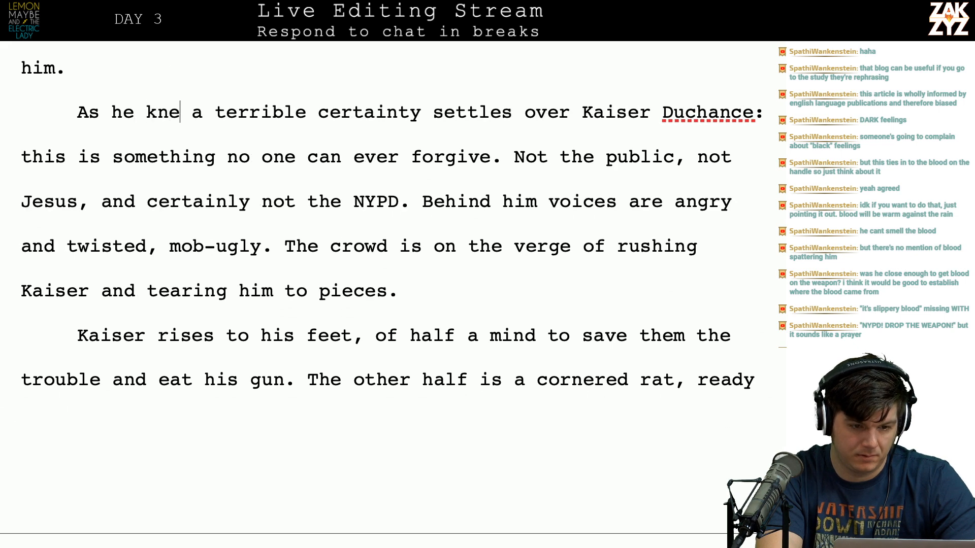
key("BackSpace")
type("ls on the pavepent")
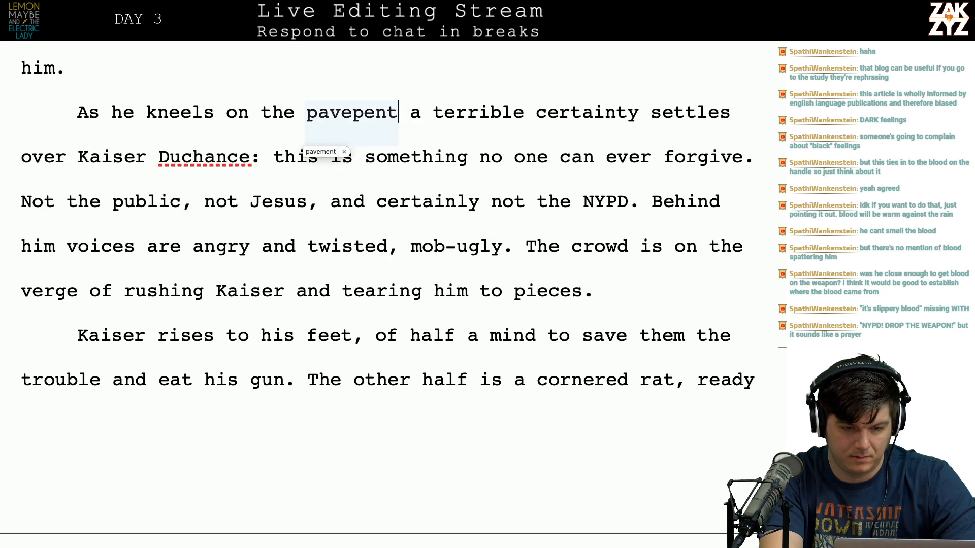
key("BackSpace")
key("BackSpace")
key("BackSpace")
key("BackSpace")
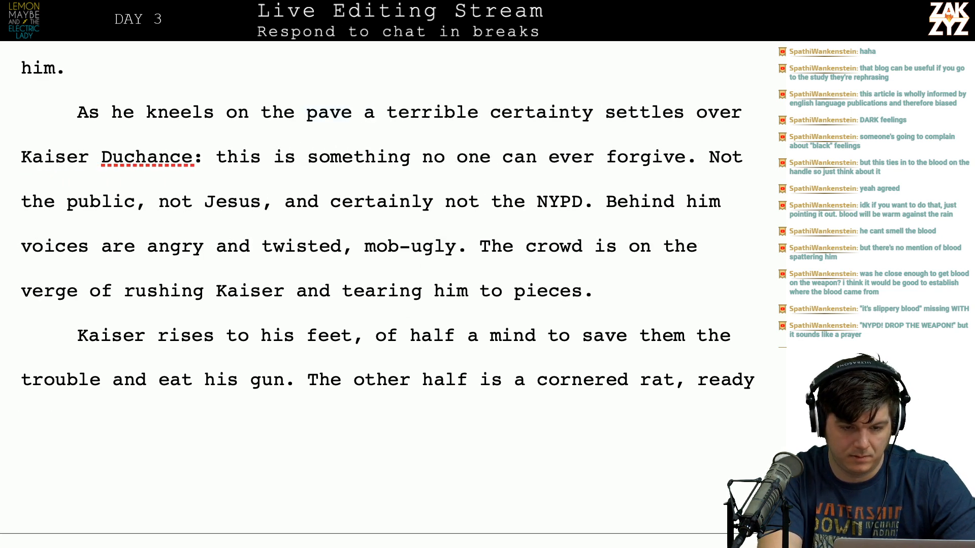
type("ment")
Insert "with the world spinning around him" after "As he kneels on the pavement", without a closing period.
scroll(378, 293, "up", 5)
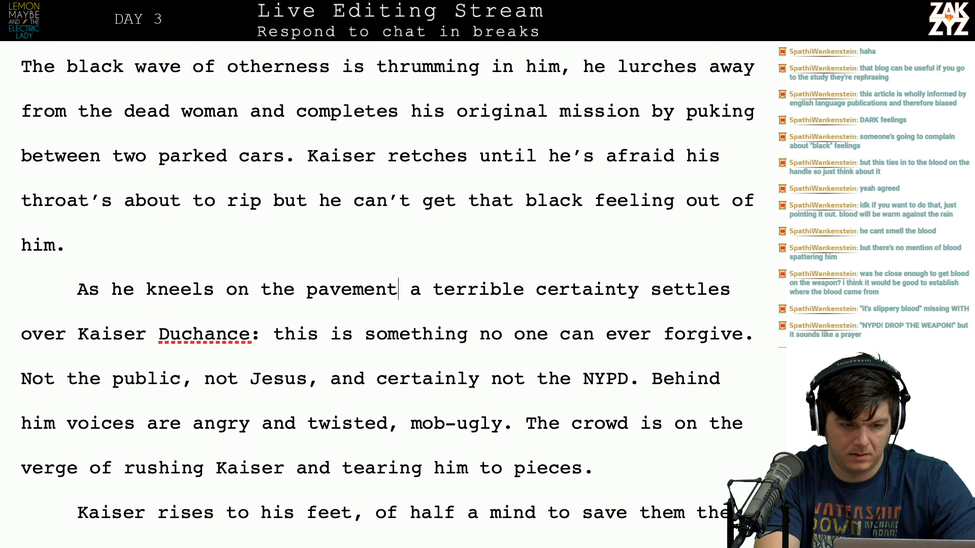
scroll(386, 294, "down", 1)
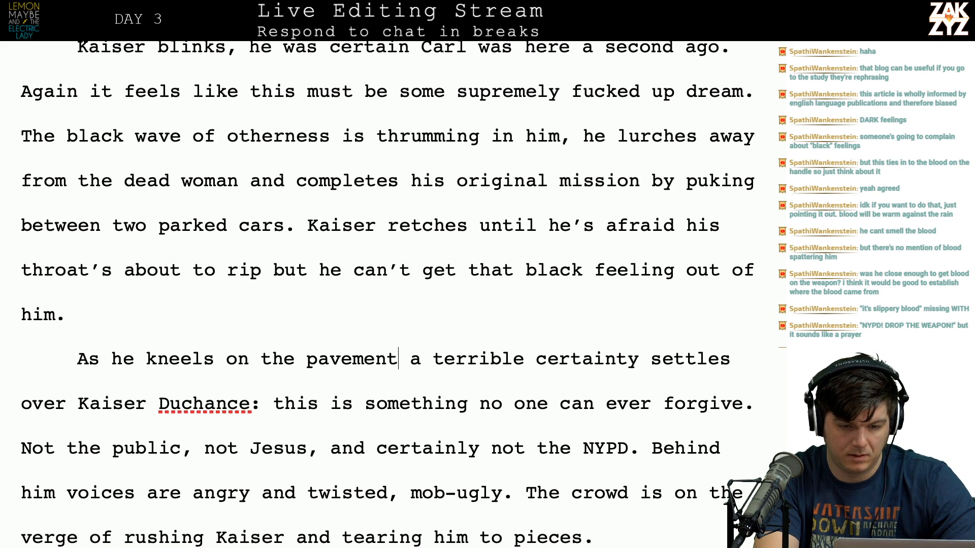
scroll(517, 159, "down", 5)
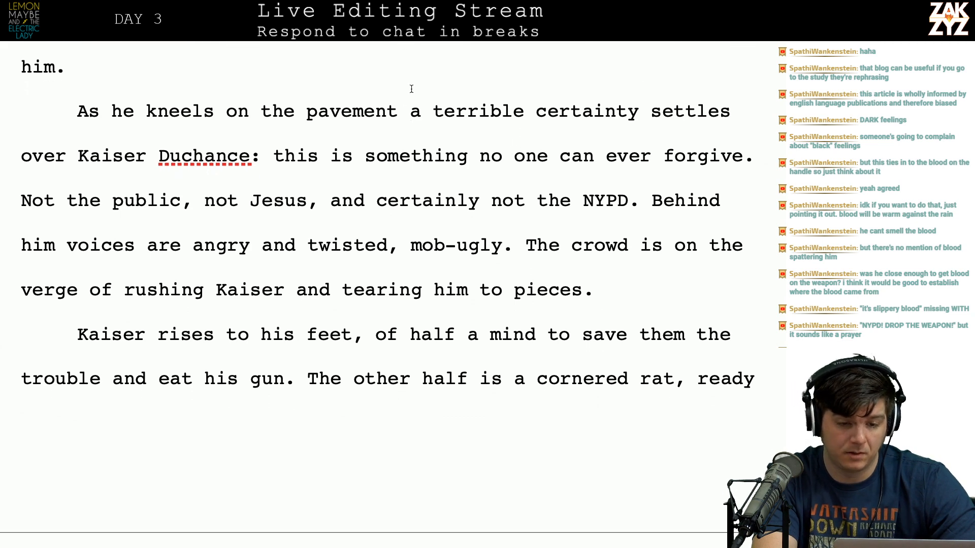
type("with")
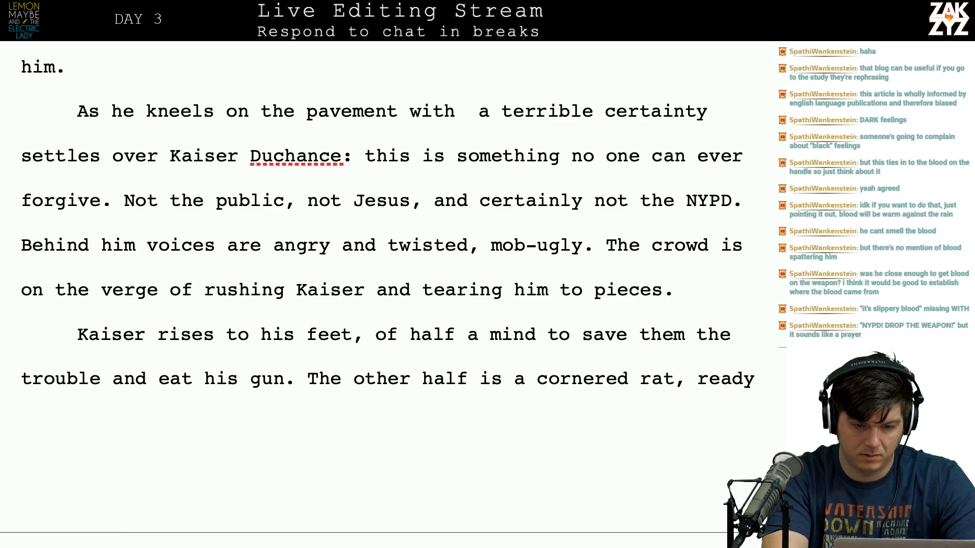
type("the world spi")
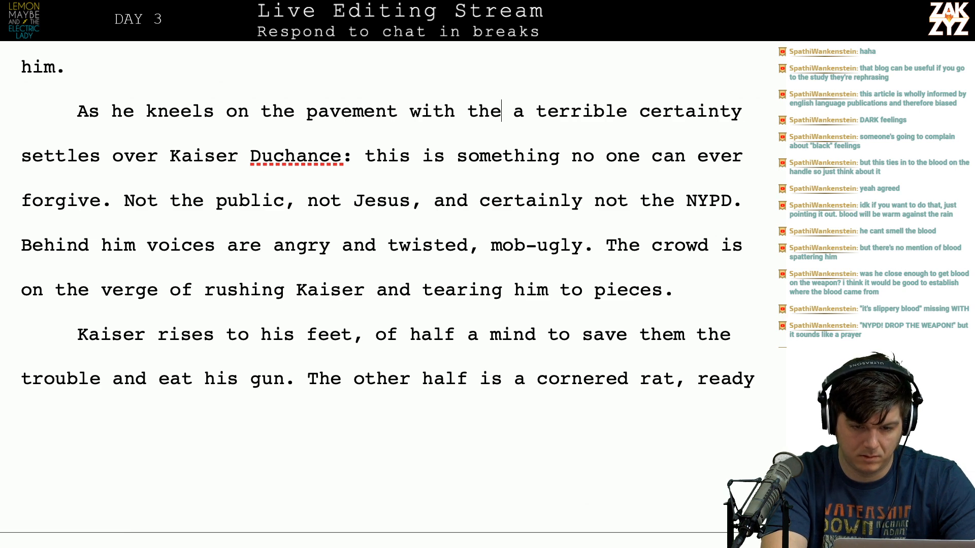
type("nning a")
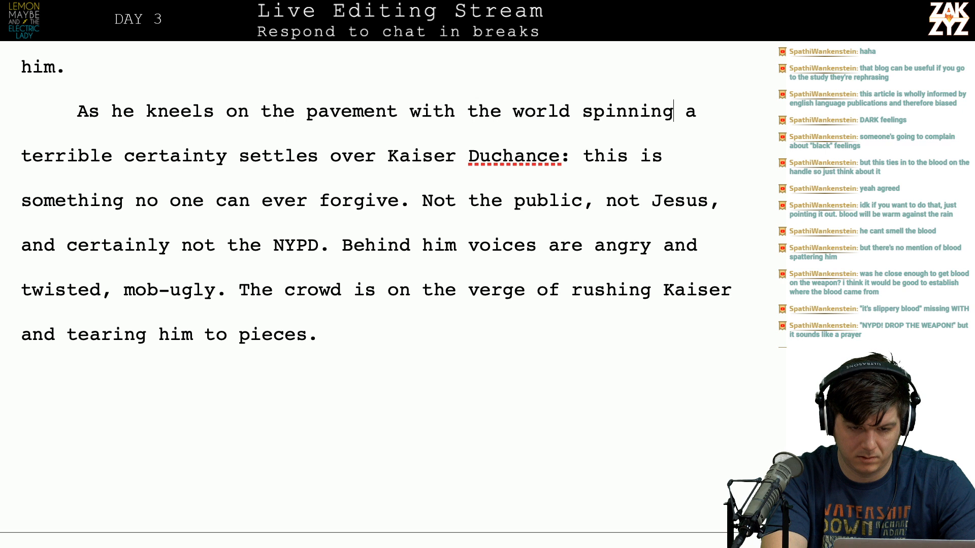
type("round him.")
key("BackSpace")
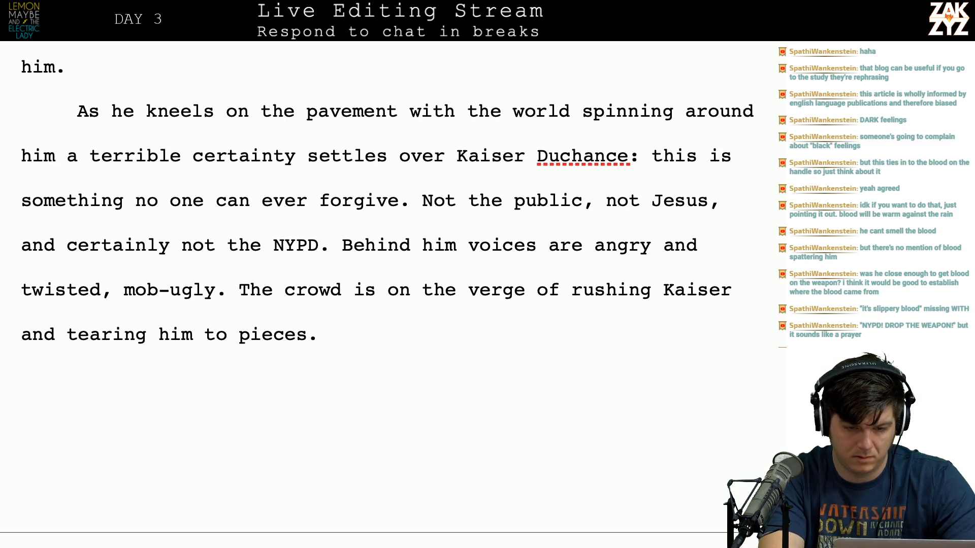
type(".")
key("BackSpace")
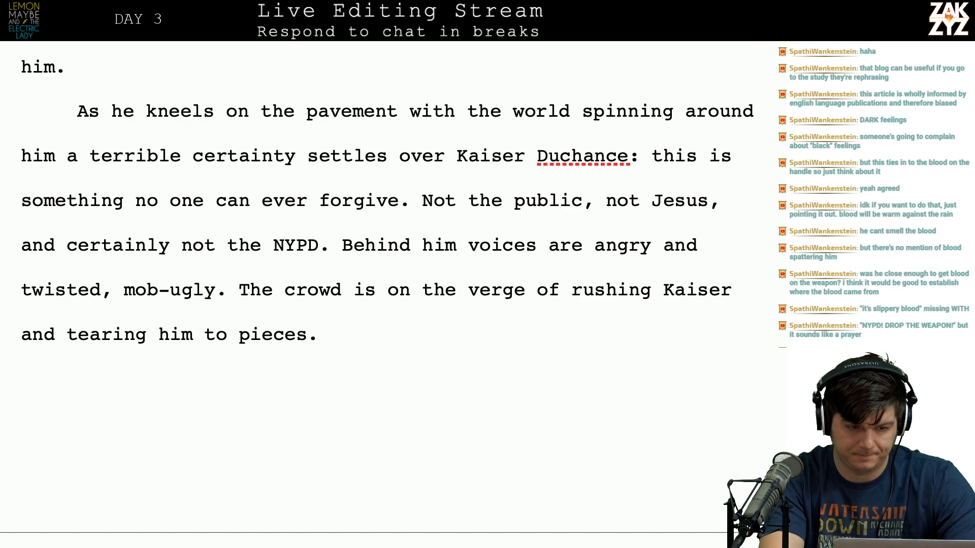
Insert "Kneeling on the pavement with the world spinning around him," at the start of the paragraph, before "As he kneels".
key("Up")
key("Up")
key("Up")
key("Down")
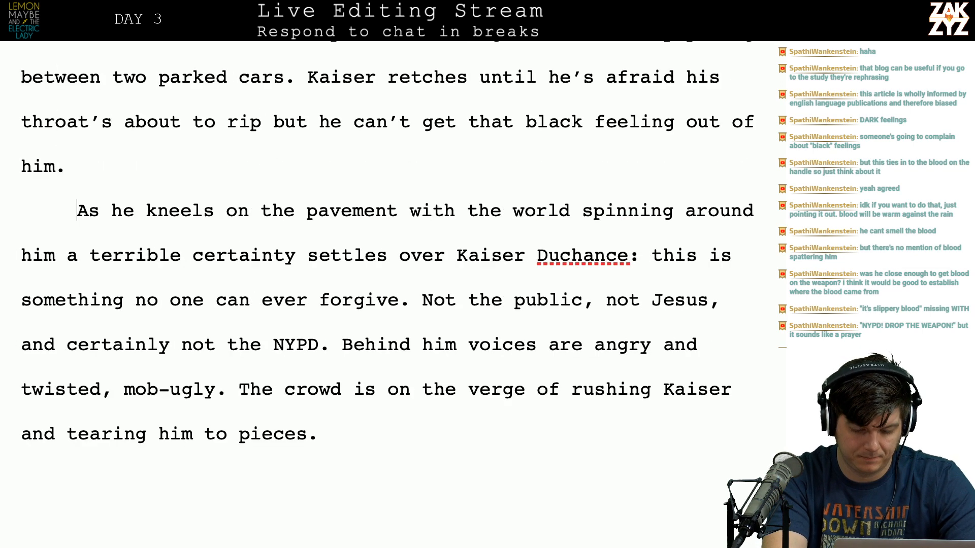
type("Kneeling on the ")
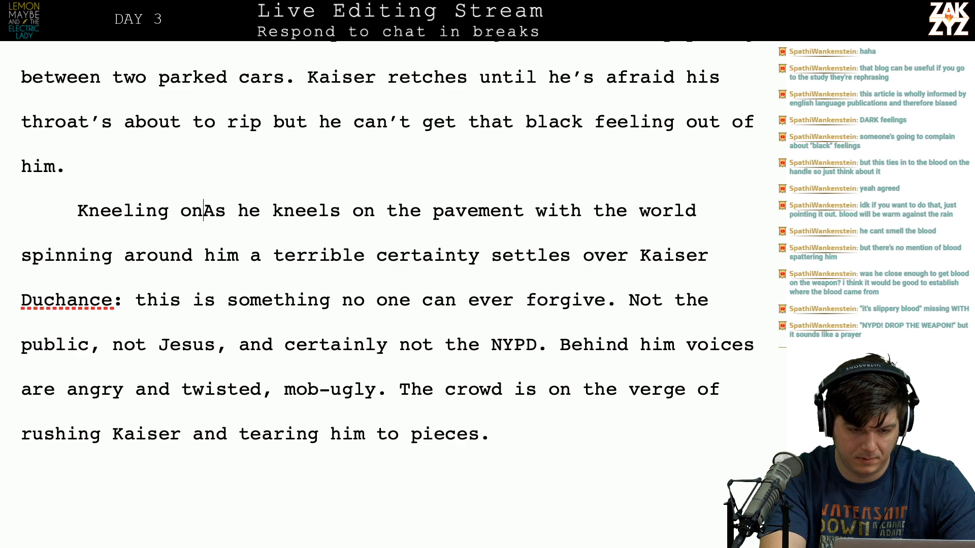
type("paveme")
key("BackSpace")
key("BackSpace")
key("BackSpace")
type("vement with the")
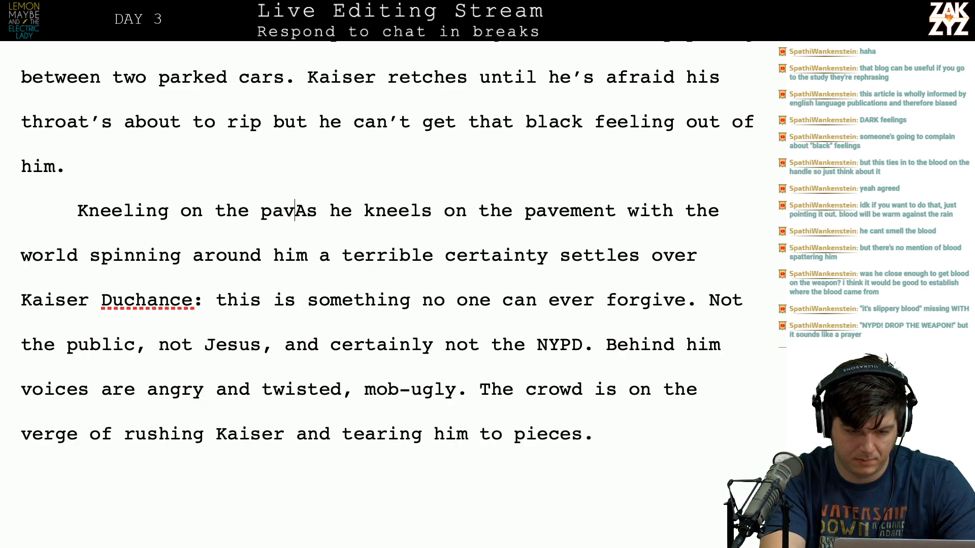
type(" world ")
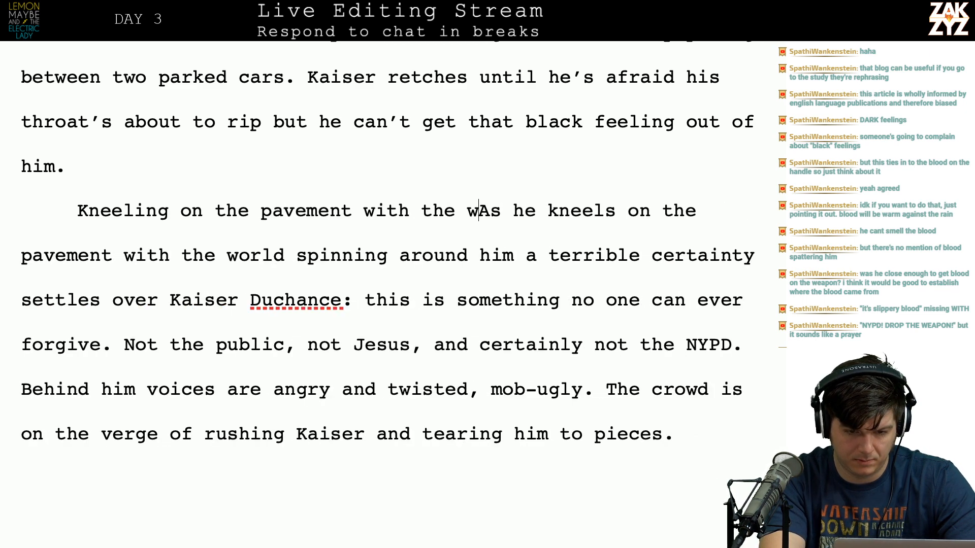
type("spinnin")
key("BackSpace")
key("BackSpace")
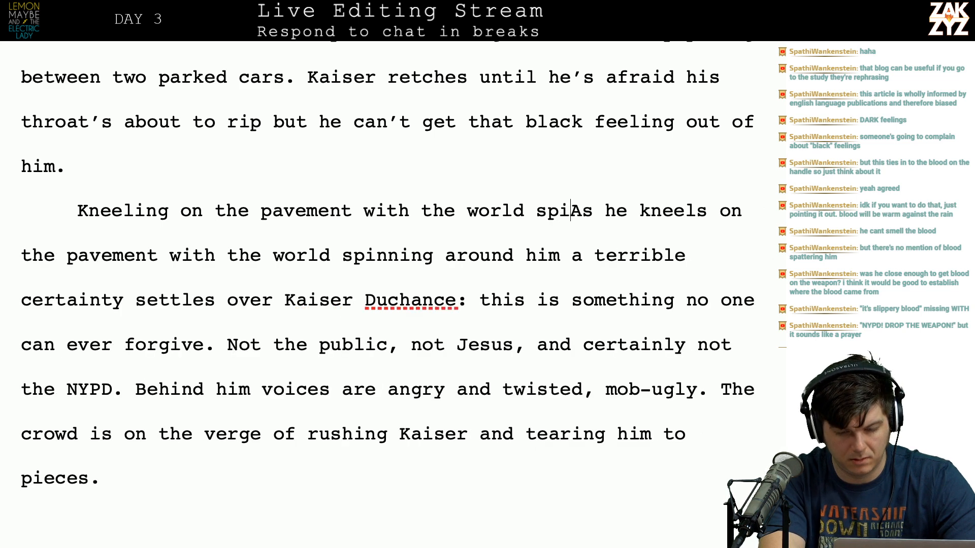
key("BackSpace")
key("BackSpace")
key("BackSpace")
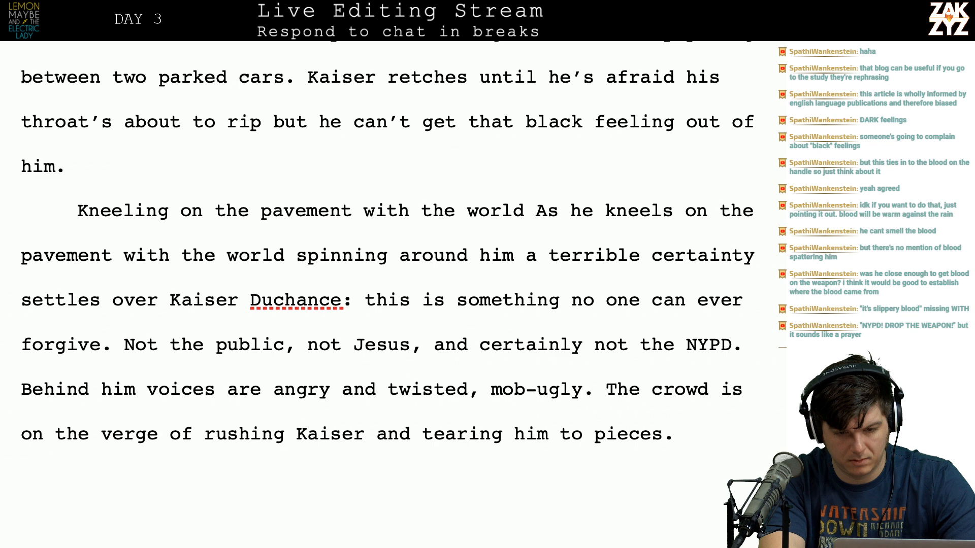
type("spinning aroun")
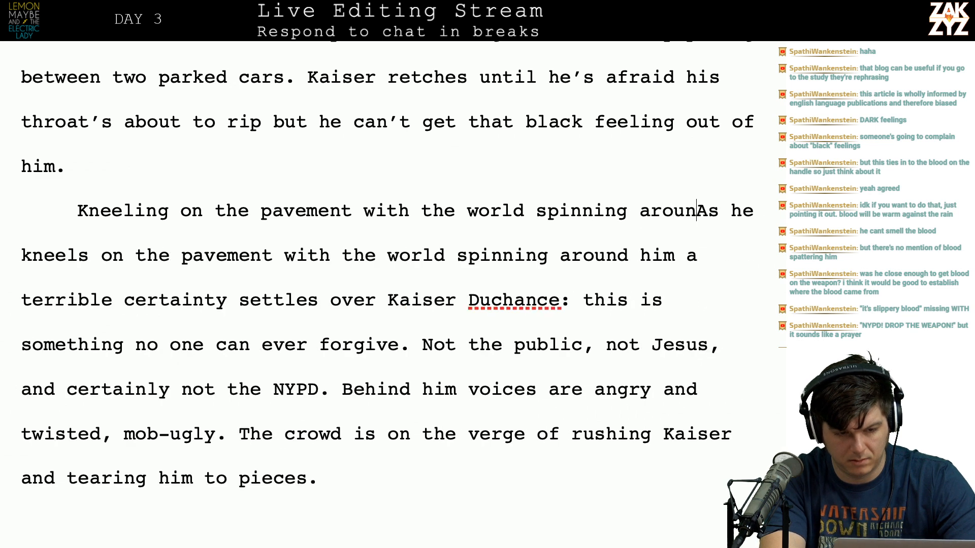
type("d him,")
Delete the old opening "As he kneels on the pavement with the world spinning around him" before "a terrible certainty".
key("shift+Right")
key("shift+Down")
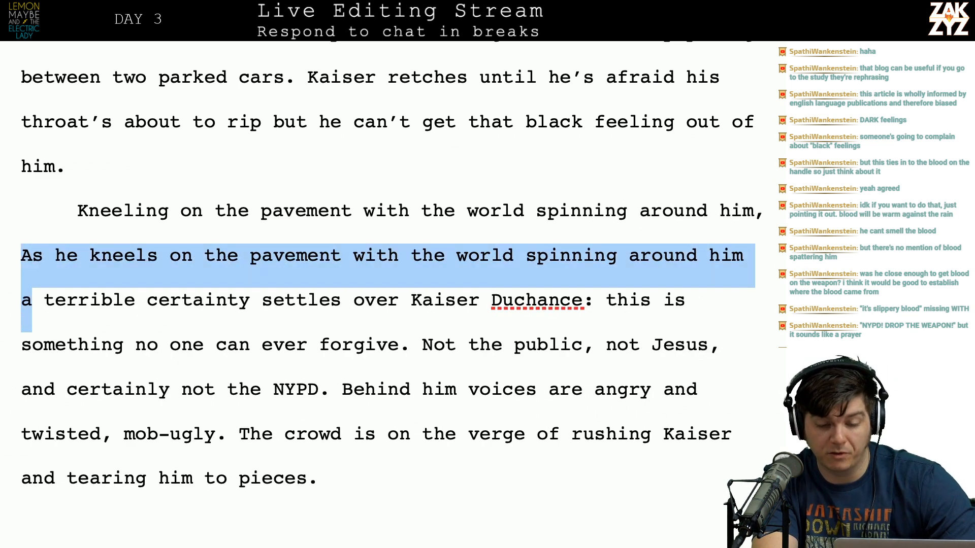
key("shift+Left")
key("shift+Left")
key("shift+Left")
key("shift+Right")
key("shift+Left")
key("shift+Right")
key("shift+Right")
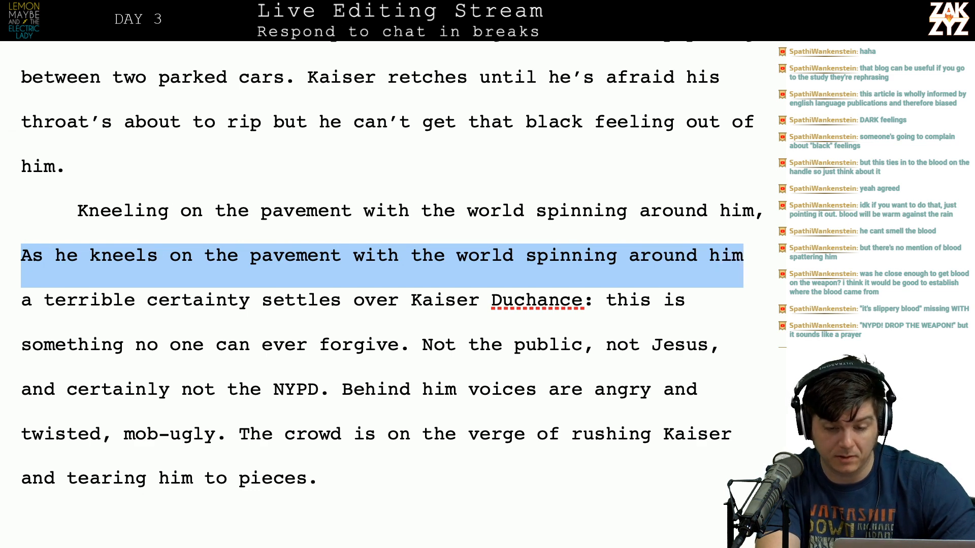
key("BackSpace")
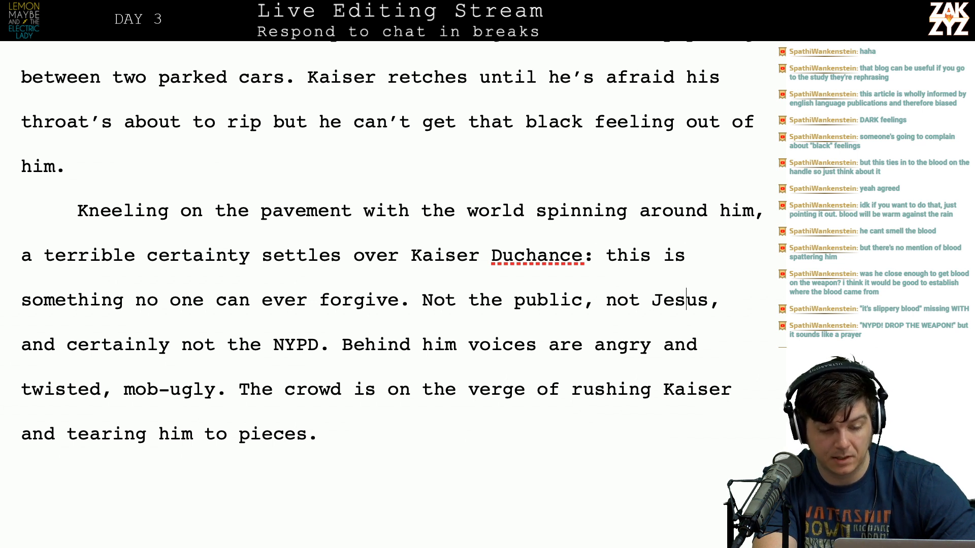
Change "voices are angry" to "voices grow angry" and add a comma after "Behind him".
scroll(391, 244, "down", 2)
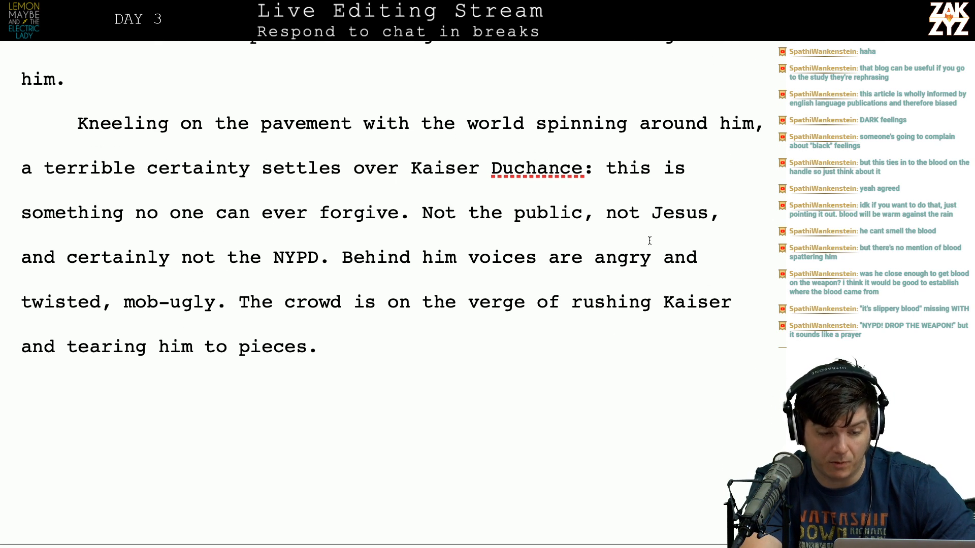
left_click(592, 281)
key("BackSpace")
key("BackSpace")
key("BackSpace")
key("BackSpace")
type("grow ")
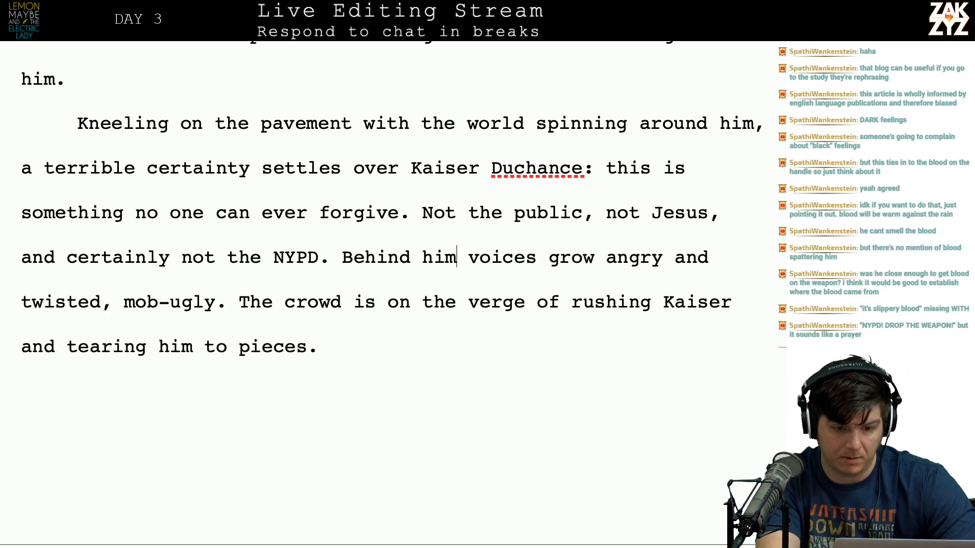
type(",")
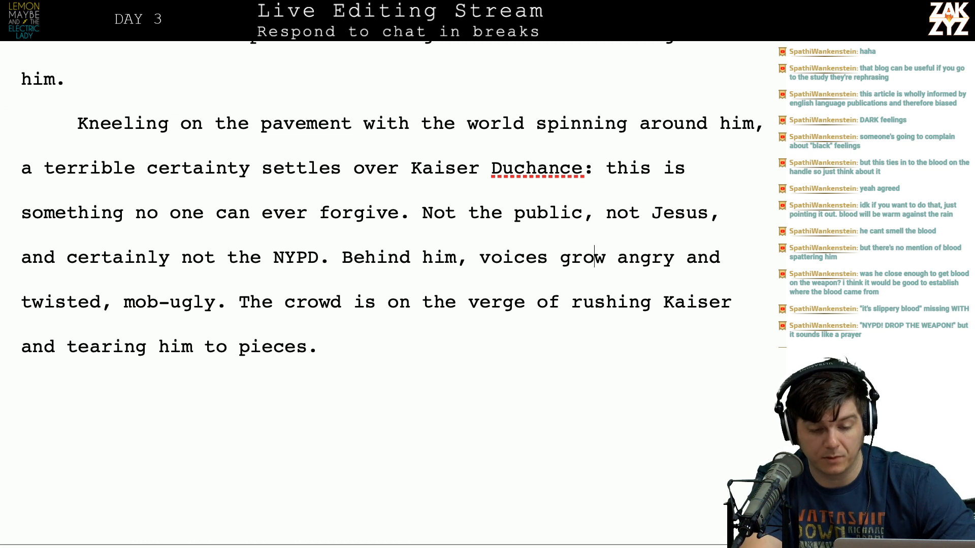
Insert "are becoming angry and twisted, mob" after "Behind him, voices", ahead of "grow".
type("are becoming angry and ")
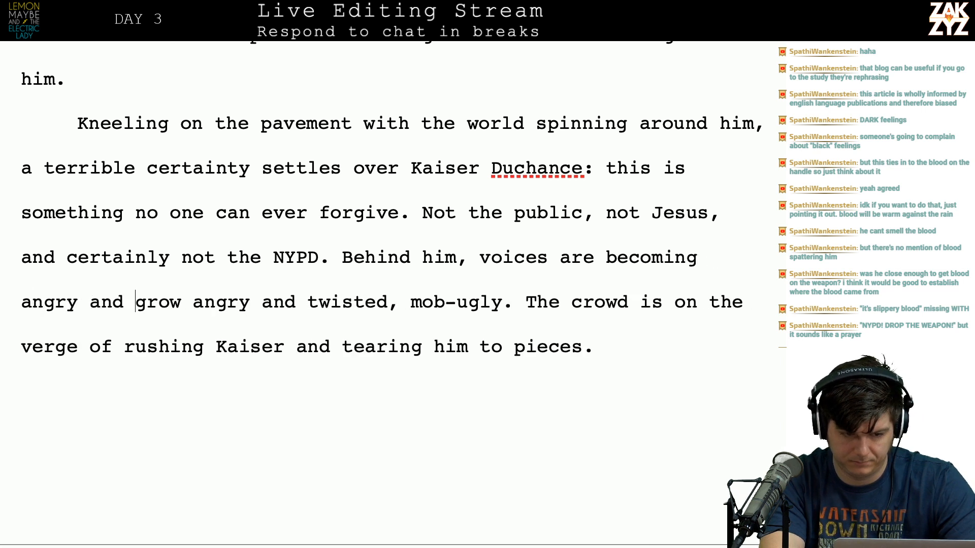
type("twit")
key("BackSpace")
type("sted")
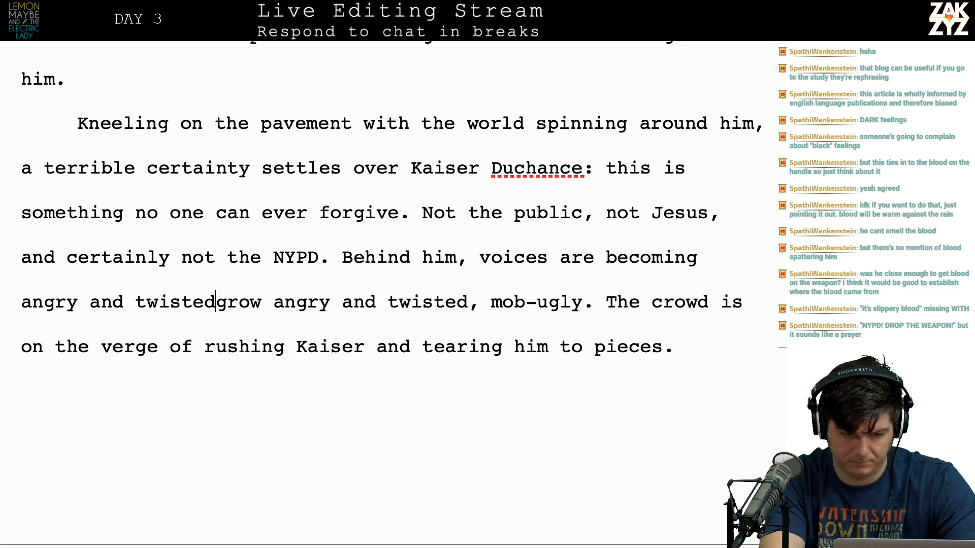
type(", mob")
Delete the leftover "grow angry and twisted, mob" so the sentence ends in a single "mob-ugly.".
key("shift+Right")
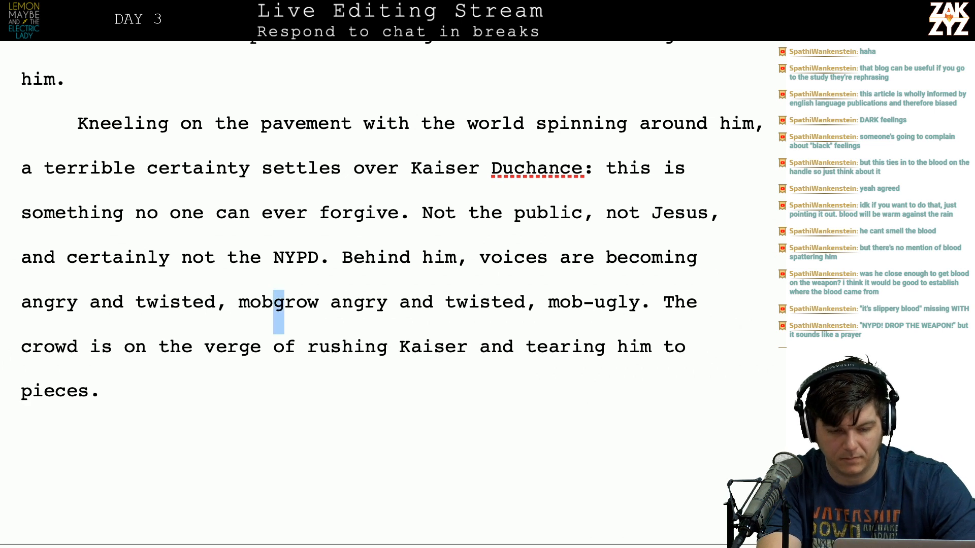
key("shift+Right")
key("shift+Right")
key("shift+Right")
key("shift+Right")
key("shift+Right")
key("shift+Right")
key("shift+Right")
key("shift+Right")
key("shift+Right")
key("shift+Right")
key("shift+Right")
key("shift+Right")
key("shift+Right")
key("shift+Right")
key("shift+Right")
key("shift+Right")
key("shift+Right")
key("shift+Right")
key("shift+Right")
key("shift+Right")
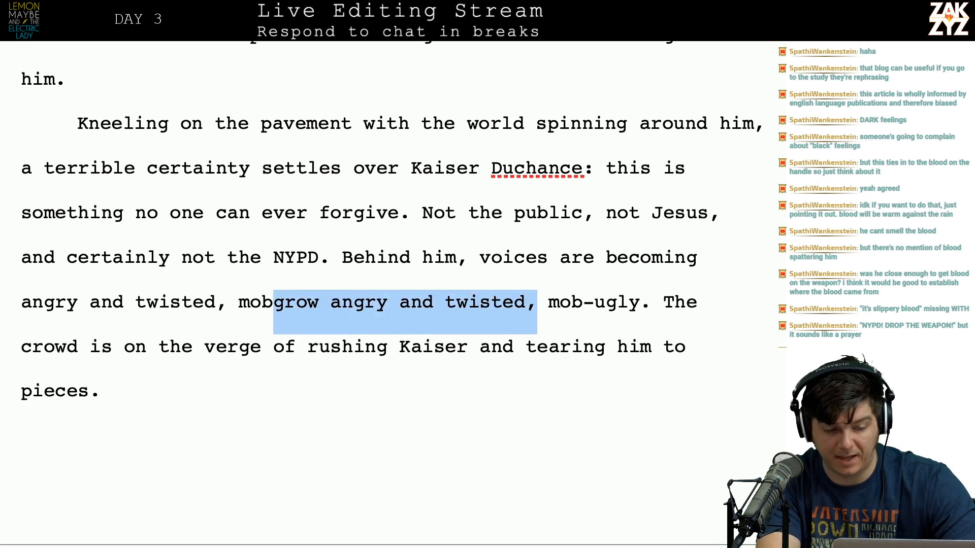
key("shift+Right")
key("shift+Right")
key("shift+Right")
key("shift+Right")
key("shift+Right")
key("shift+Right")
key("shift+Right")
key("shift+Right")
key("shift+Right")
key("shift+Right")
key("shift+Left")
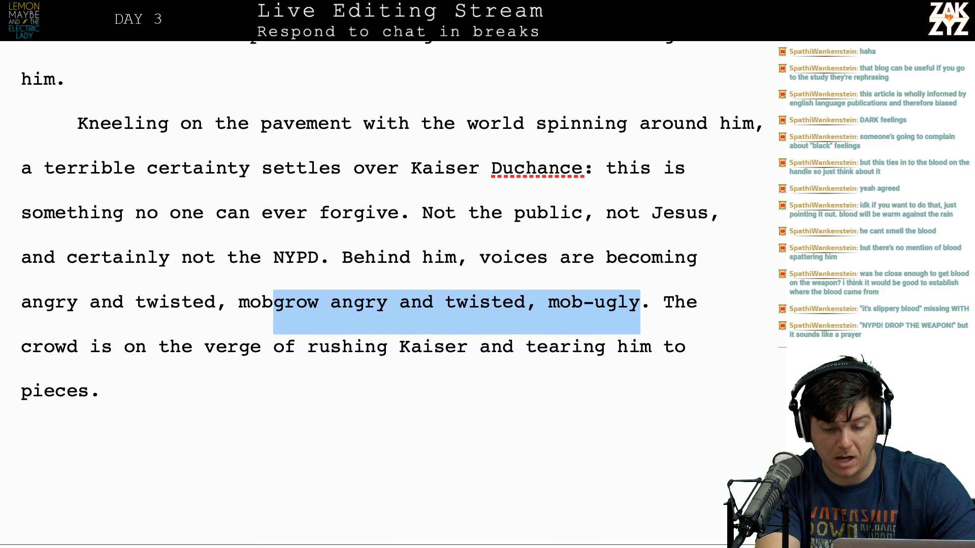
key("shift+Left")
key("shift+Left")
key("shift+Left")
key("shift+Left")
key("shift+Left")
key("BackSpace")
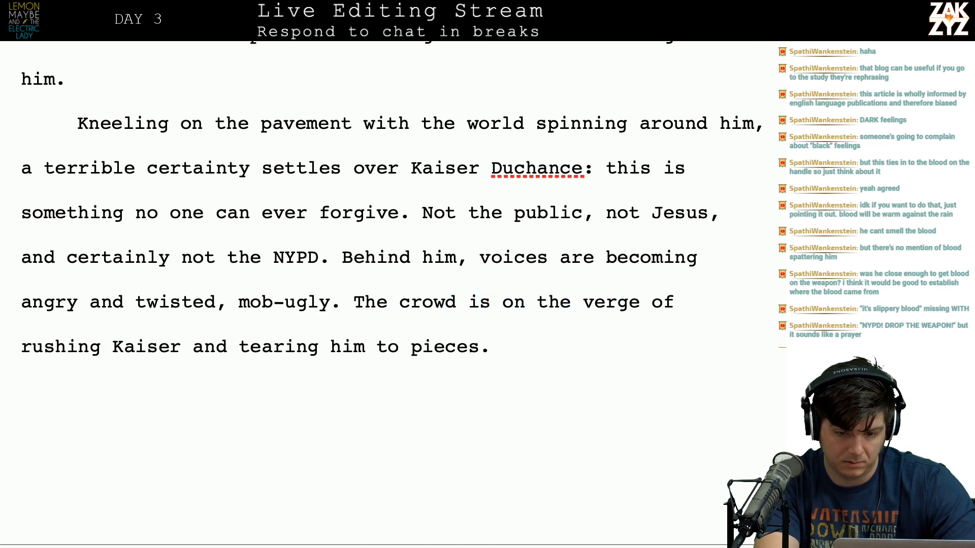
type("tr")
key("BackSpace")
type("irnn")
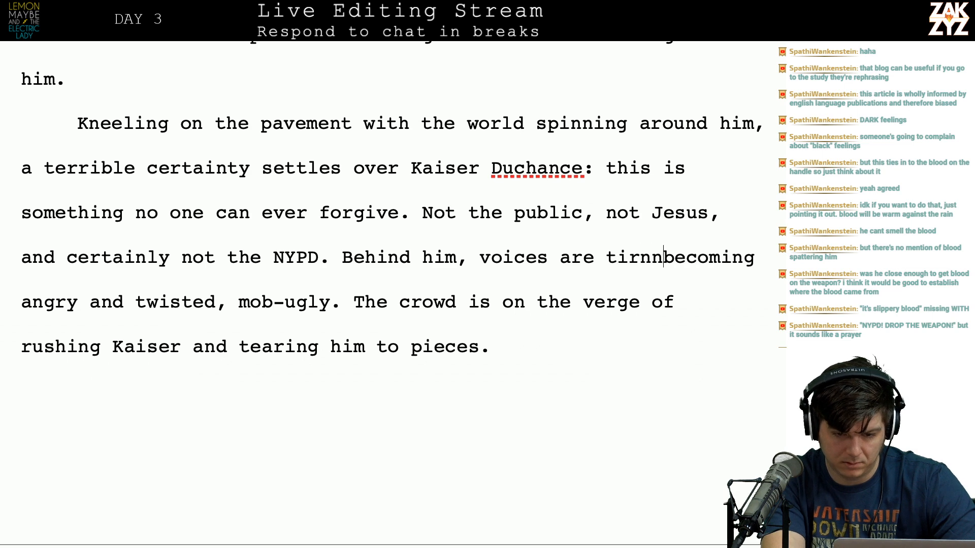
key("BackSpace")
key("BackSpace")
key("BackSpace")
type("u")
key("BackSpace")
key("BackSpace")
Remove "voices are" after "Behind him," and break the rest of the sentence, from "becoming", onto a new line.
key("BackSpace")
key("BackSpace")
key("BackSpace")
key("BackSpace")
key("BackSpace")
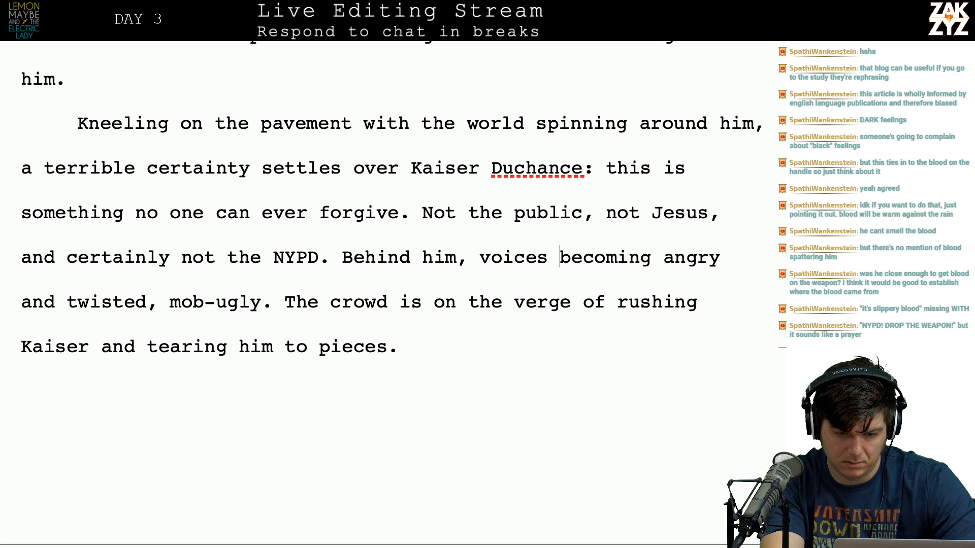
key("Return")
key("BackSpace")
key("BackSpace")
key("BackSpace")
key("BackSpace")
key("BackSpace")
key("BackSpace")
key("BackSpace")
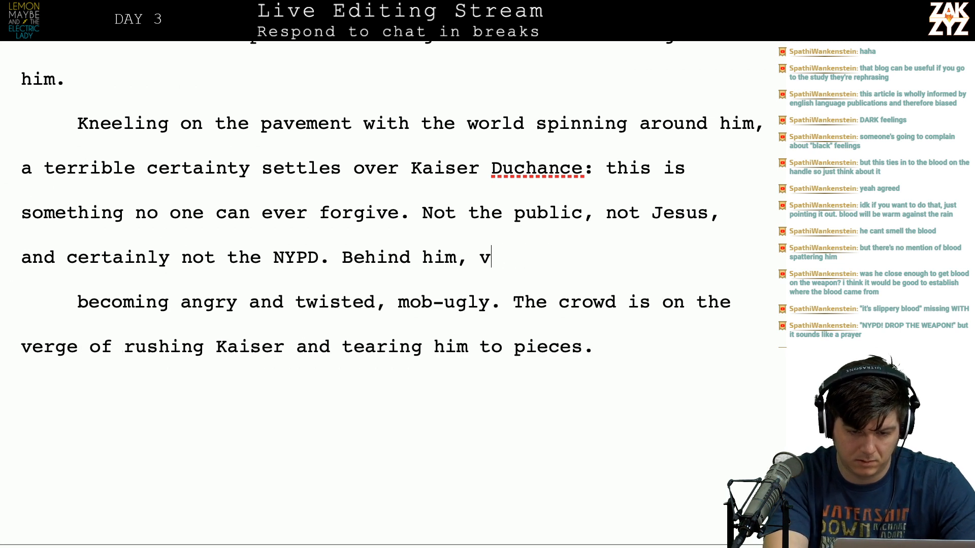
Write "the voices are twisting into anger, mob-ugly." after "Behind him,".
type("the voices are ")
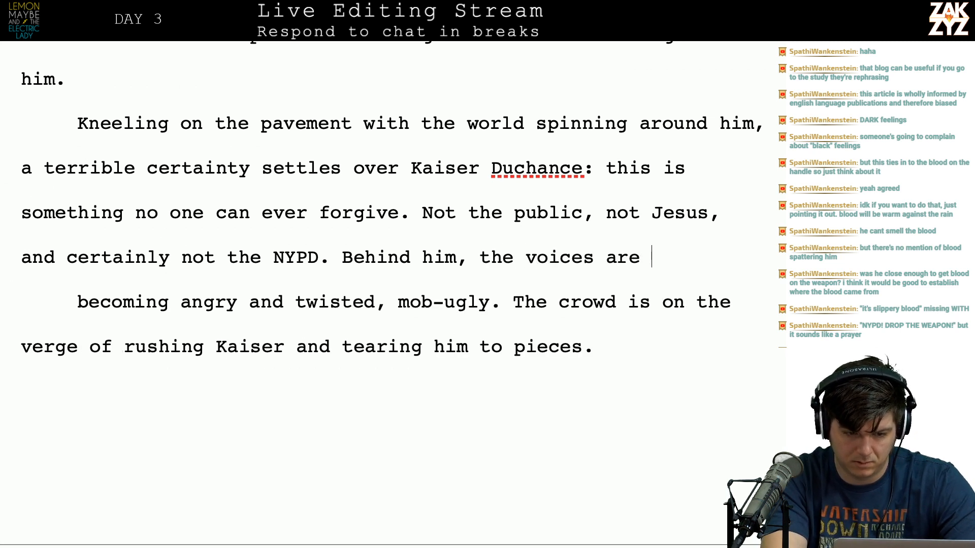
type("twsi")
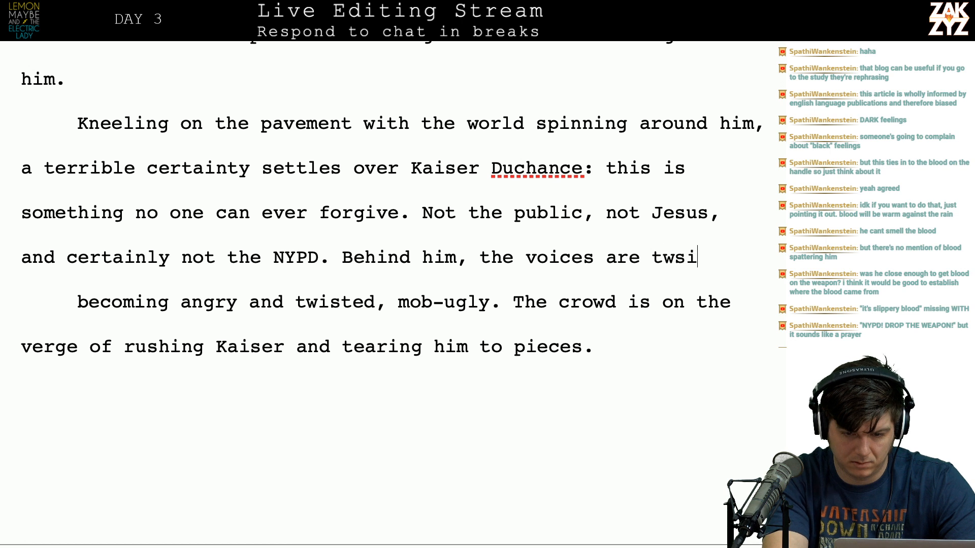
key("BackSpace")
key("BackSpace")
type("istin")
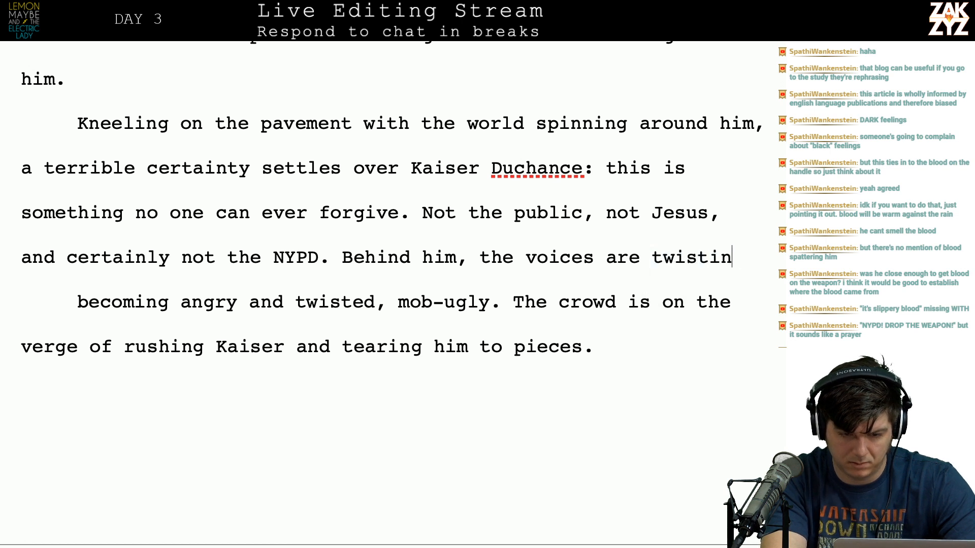
type("g into angrer,")
key("BackSpace")
key("BackSpace")
key("BackSpace")
key("BackSpace")
type("er, ")
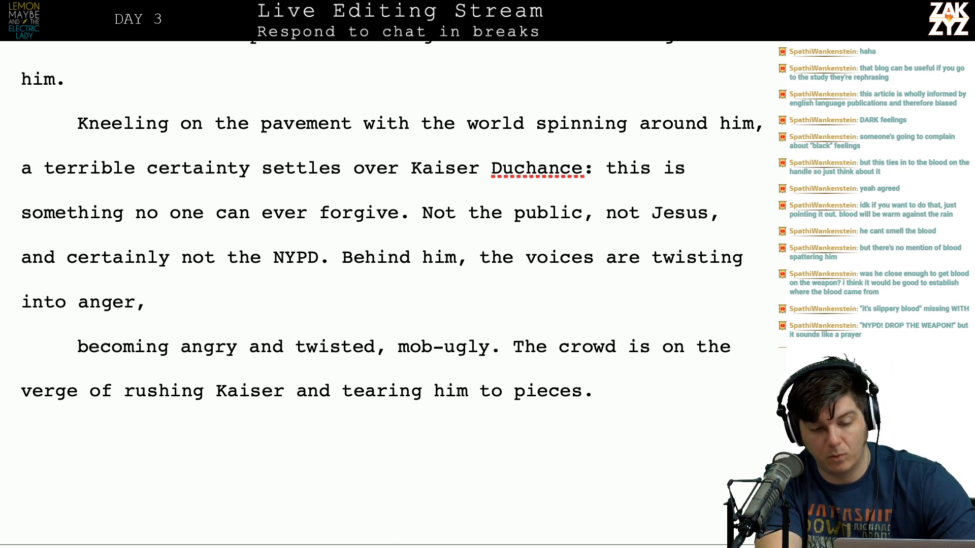
type("mob-ugly.")
Delete the line break and the superseded wording "becoming angry and twisted, mob-ugly." before "The crowd is on the verge".
key("shift+Down")
key("shift+Right")
key("shift+Right")
key("shift+Right")
key("shift+Right")
key("shift+Right")
key("shift+Right")
key("shift+Right")
key("shift+Right")
key("shift+Right")
key("shift+Right")
key("shift+Right")
key("shift+Right")
key("shift+Right")
key("shift+Right")
key("shift+Right")
key("shift+Right")
key("shift+Right")
key("shift+Right")
key("shift+Right")
key("shift+Right")
key("BackSpace")
Insert "unsteadily" after "Kaiser rises" in the first sentence of page 28.
scroll(380, 293, "down", 6)
scroll(457, 254, "down", 3)
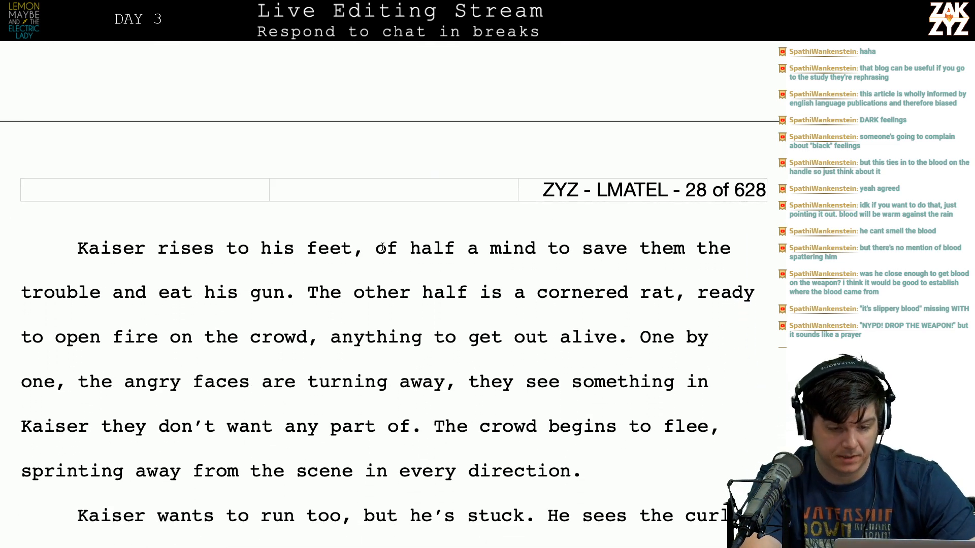
key("Left")
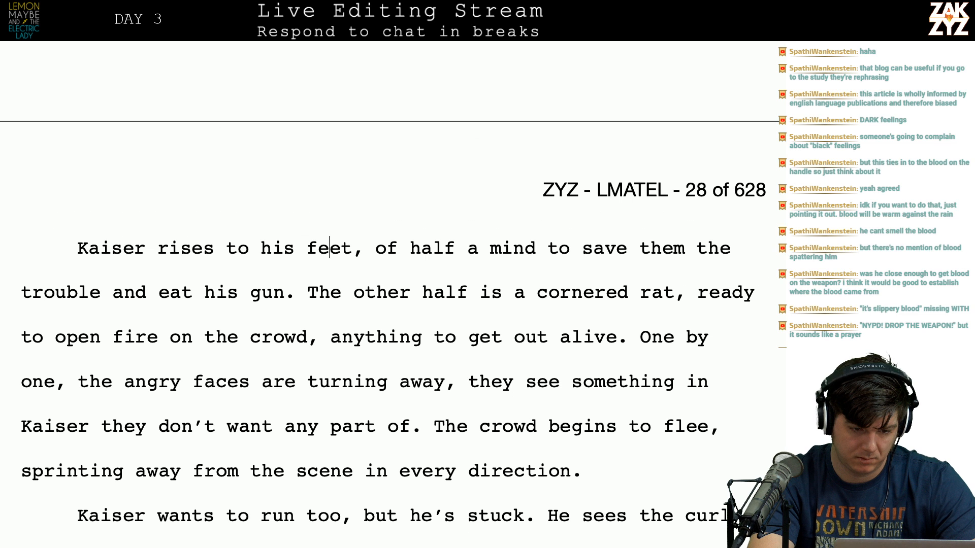
key("Right")
key("Right")
key("Right")
key("Right")
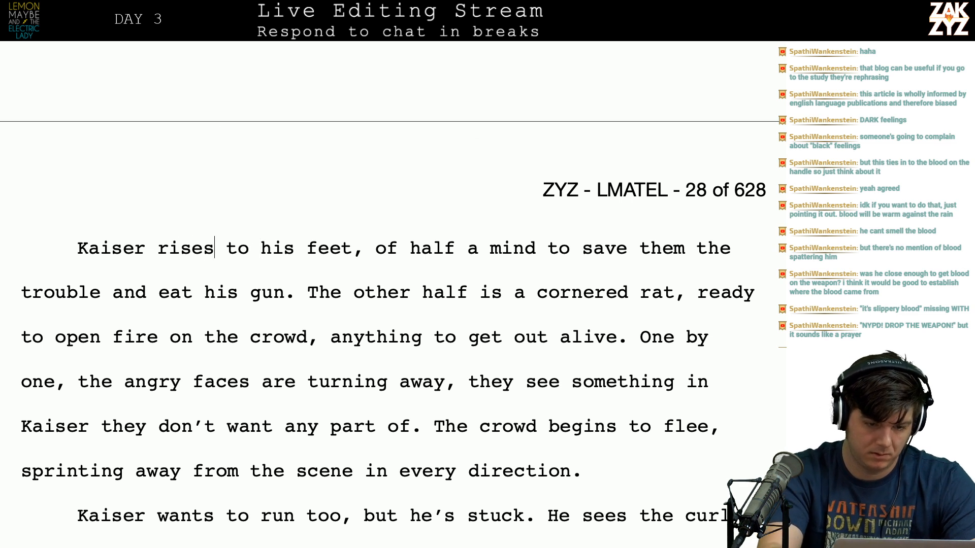
type("unsteadily")
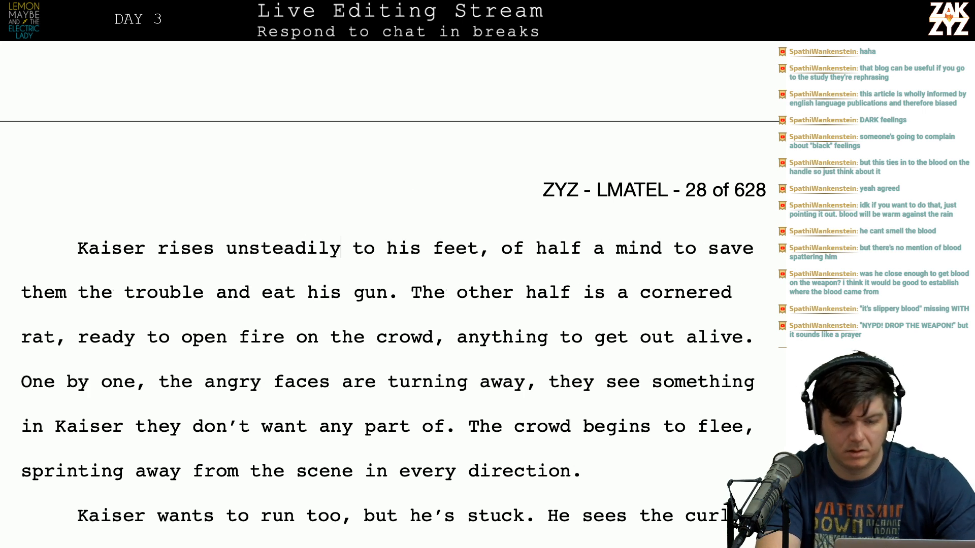
Insert "Unsteadily," before "Kaiser rises" at the start of the first paragraph on page 28.
key("Right")
key("Right")
key("Right")
key("Right")
key("Right")
key("Right")
key("Right")
key("Right")
key("Right")
key("Right")
key("Right")
key("Right")
key("Right")
key("Right")
key("Right")
key("Right")
key("Right")
key("Right")
key("Right")
key("Right")
key("Right")
key("Right")
key("Right")
key("Right")
key("Right")
key("Right")
key("Right")
key("Right")
key("Right")
key("Right")
key("Right")
key("Right")
key("Right")
key("Right")
key("Right")
key("Right")
key("Right")
key("Right")
key("Right")
key("Right")
key("Up")
key("Left")
key("Left")
key("Left")
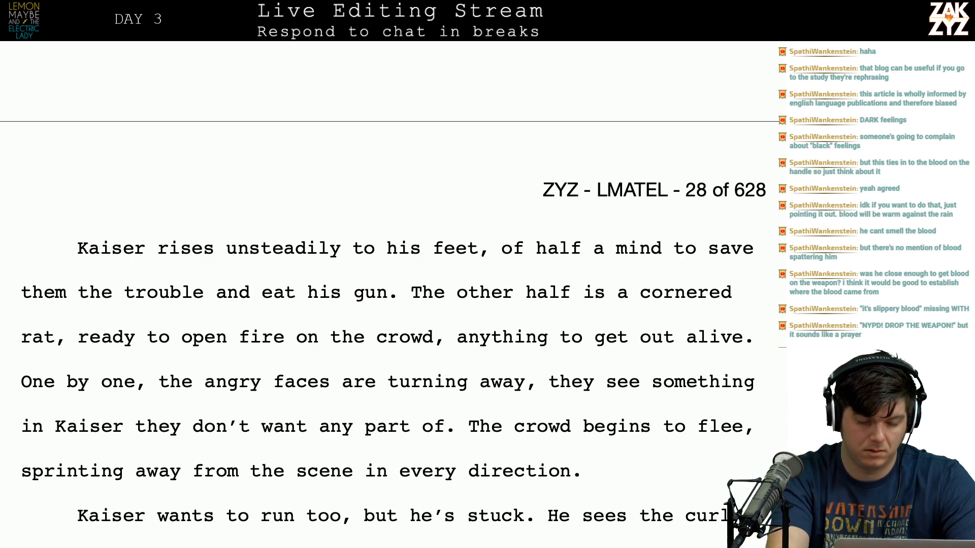
type("Unsteadily,")
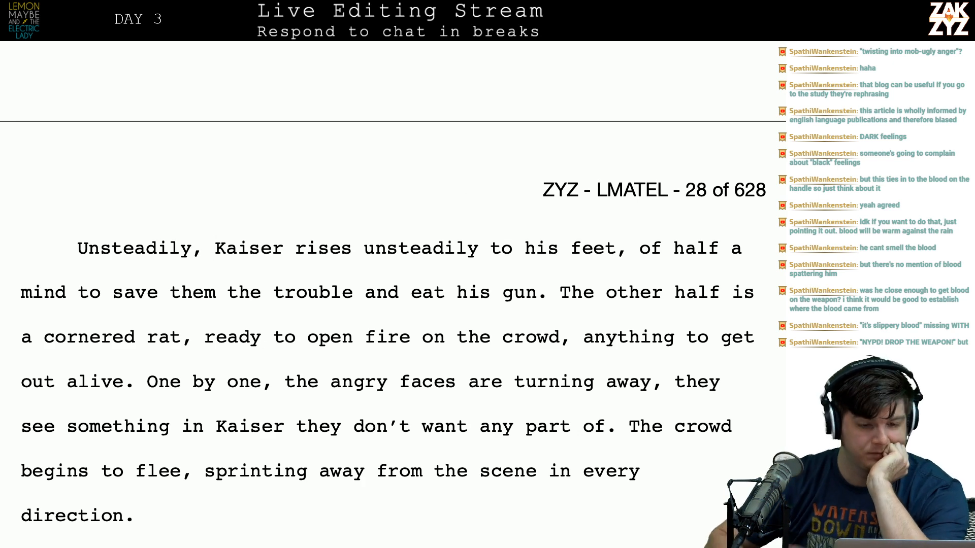
Add ", ugly and angry." after "Behind him, the voices are twisting" in the preceding paragraph.
scroll(382, 253, "up", 10)
scroll(382, 252, "down", 2)
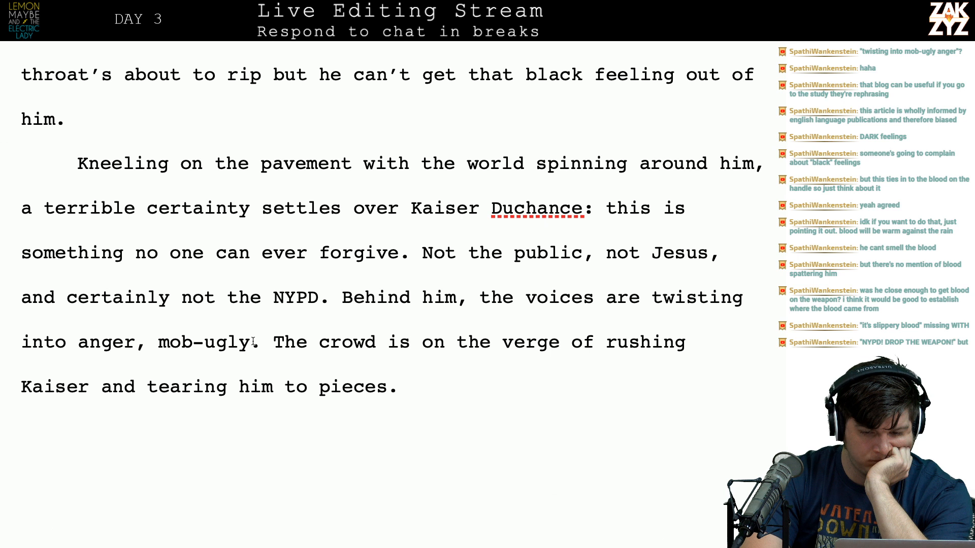
key("Right")
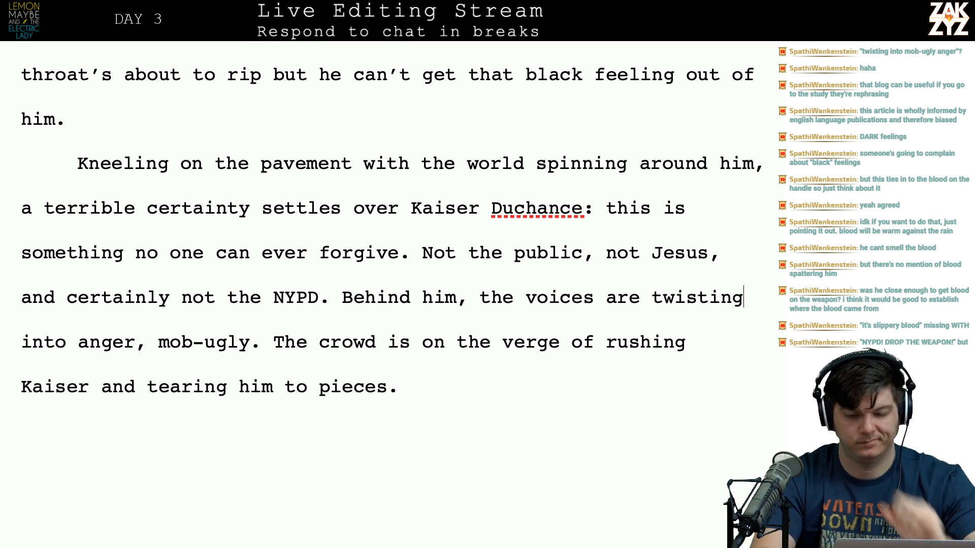
type(", ugly and a")
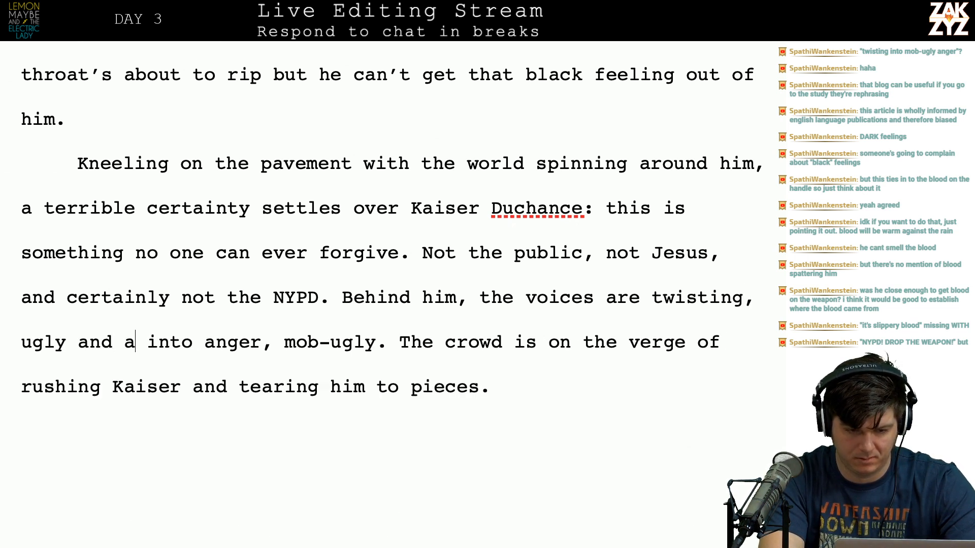
type("ngry.")
Delete the leftover words "into anger, mob-ugly." before "The crowd is on the verge".
key("shift+Right")
key("shift+Right")
key("shift+Right")
key("shift+Right")
key("shift+Right")
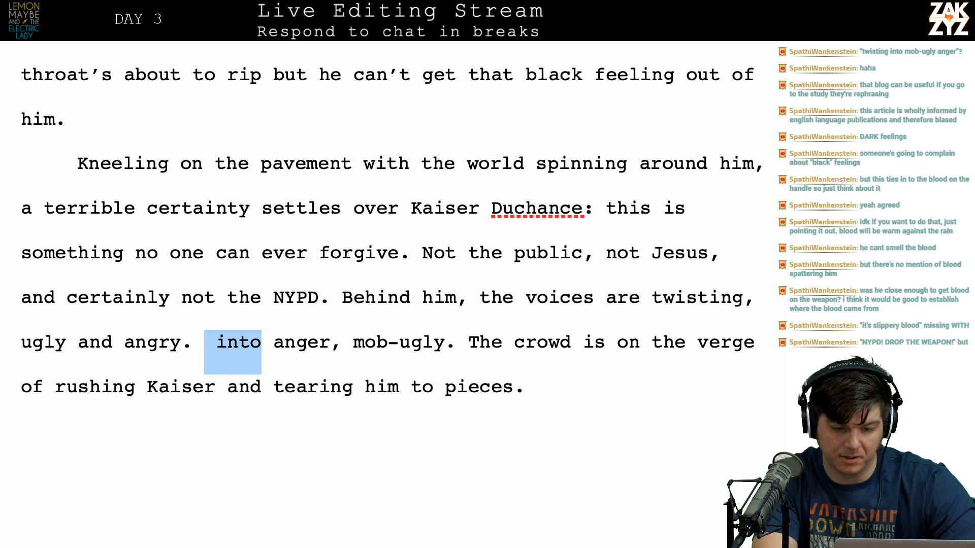
key("shift+Right")
key("shift+Right")
key("shift+Right")
key("shift+Right")
key("shift+Right")
key("shift+Right")
key("shift+Right")
key("shift+Right")
key("shift+Right")
key("shift+Right")
key("shift+Right")
key("shift+Right")
key("shift+Right")
key("shift+Right")
key("shift+Right")
key("shift+Right")
key("shift+Right")
key("shift+Right")
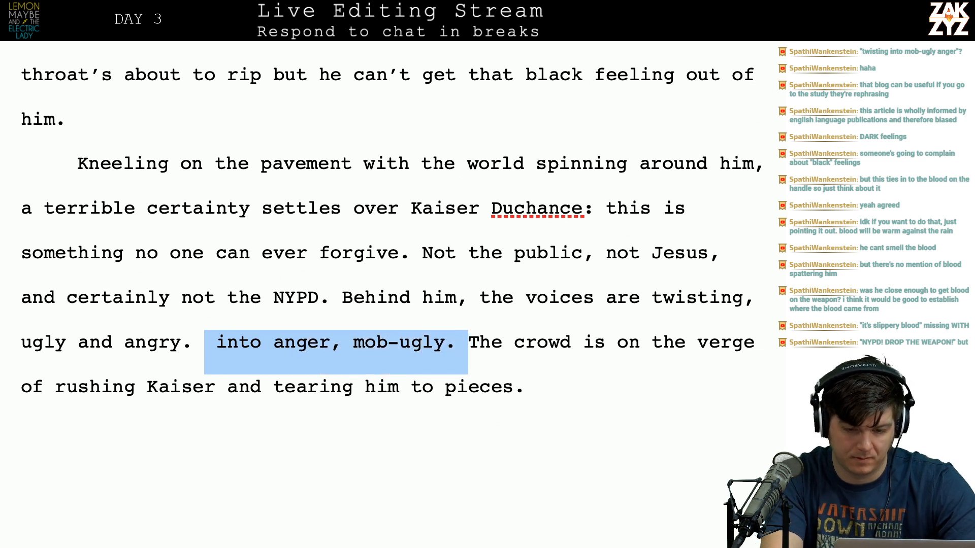
key("BackSpace")
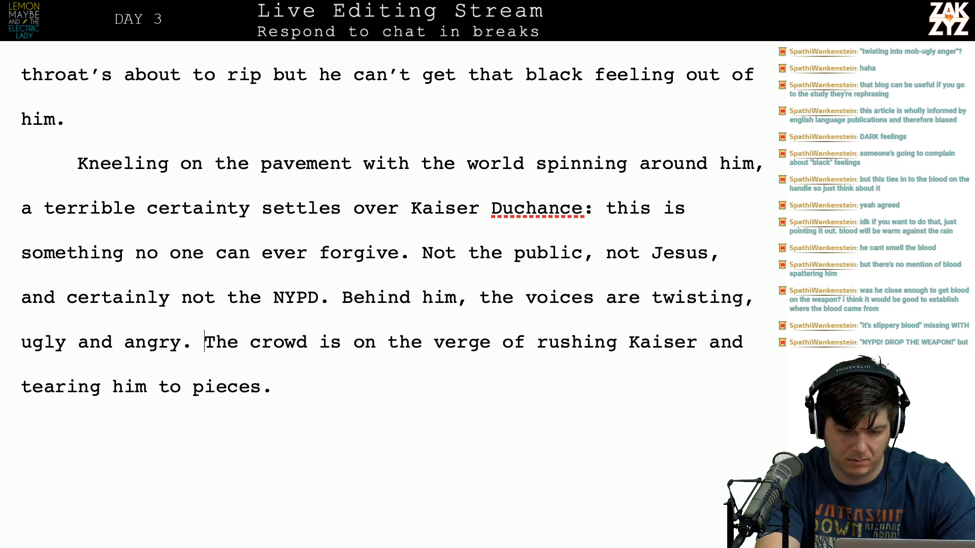
Write "have begun to turn, twisting into ugly mob-anger." after "Behind him, the voices", ahead of the older wording "are twisting".
key("Left")
key("Left")
key("Left")
key("Left")
key("Left")
key("Left")
key("Left")
key("Left")
key("Left")
key("Left")
key("Left")
key("Left")
key("Left")
key("Left")
key("Left")
key("Left")
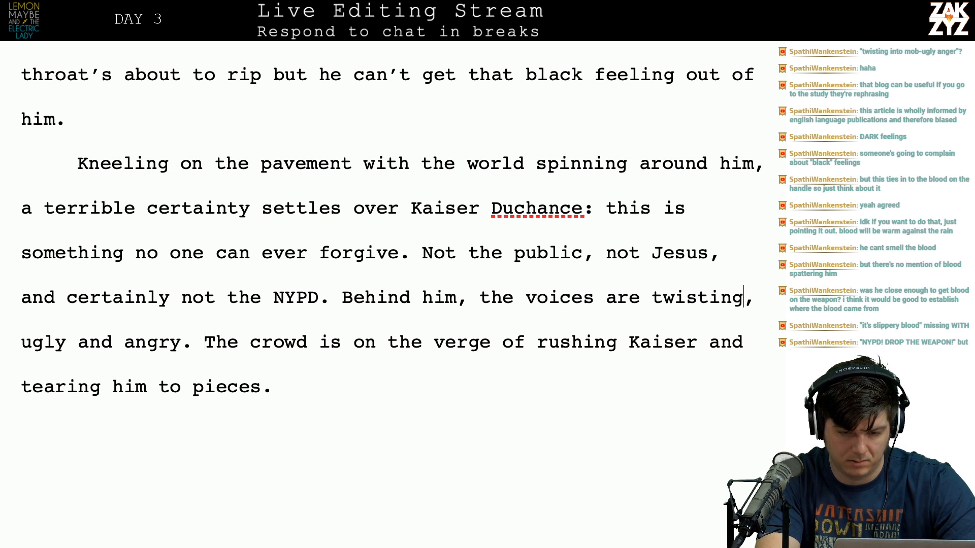
type("have beg")
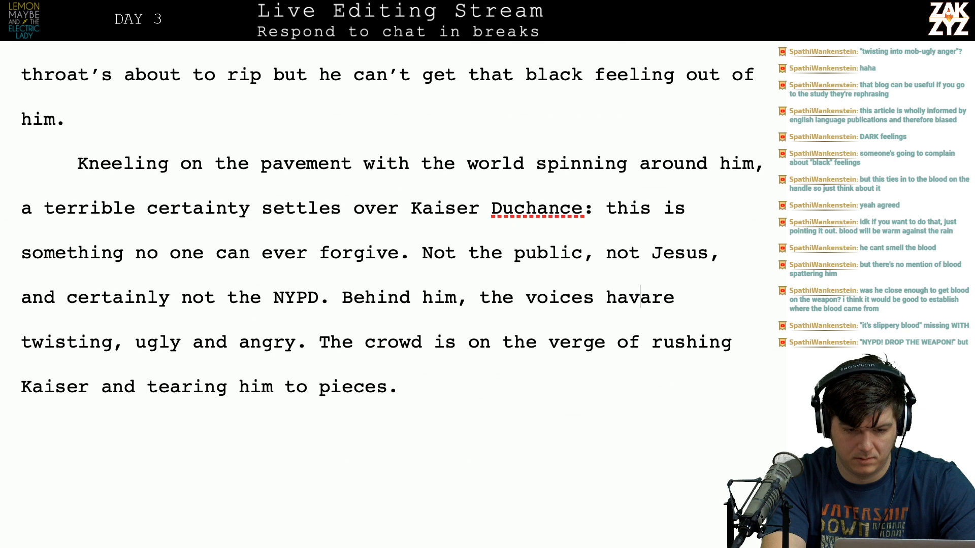
type("un to turn, twi")
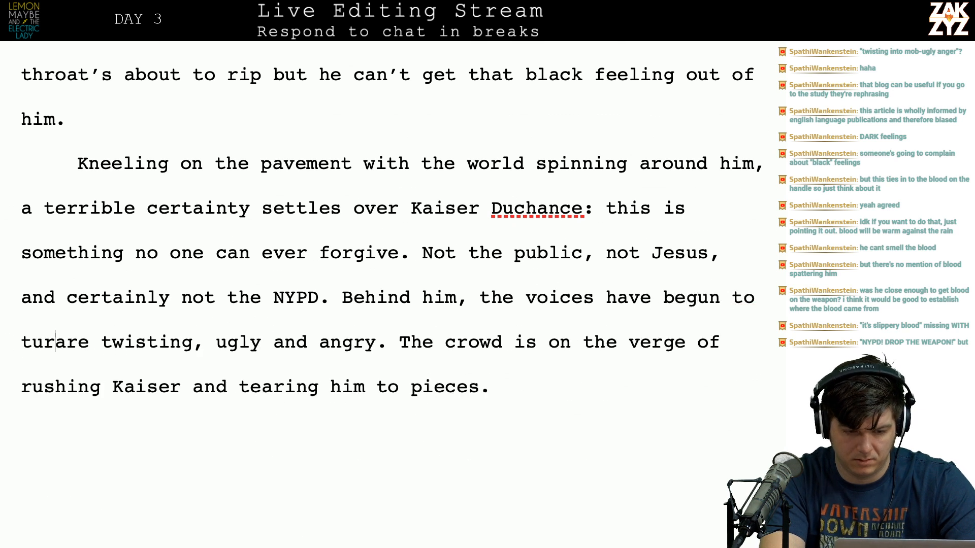
type("sting ")
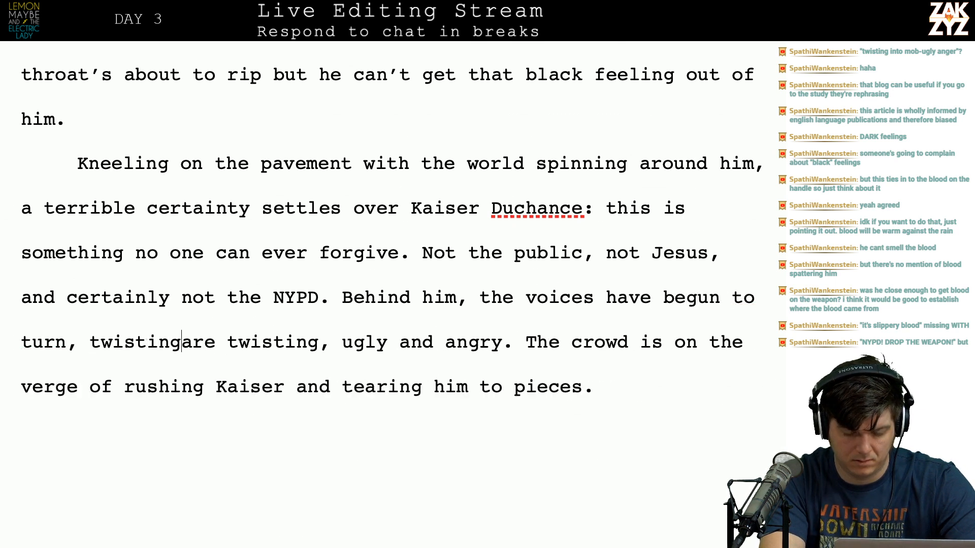
type("intoare twisting, u")
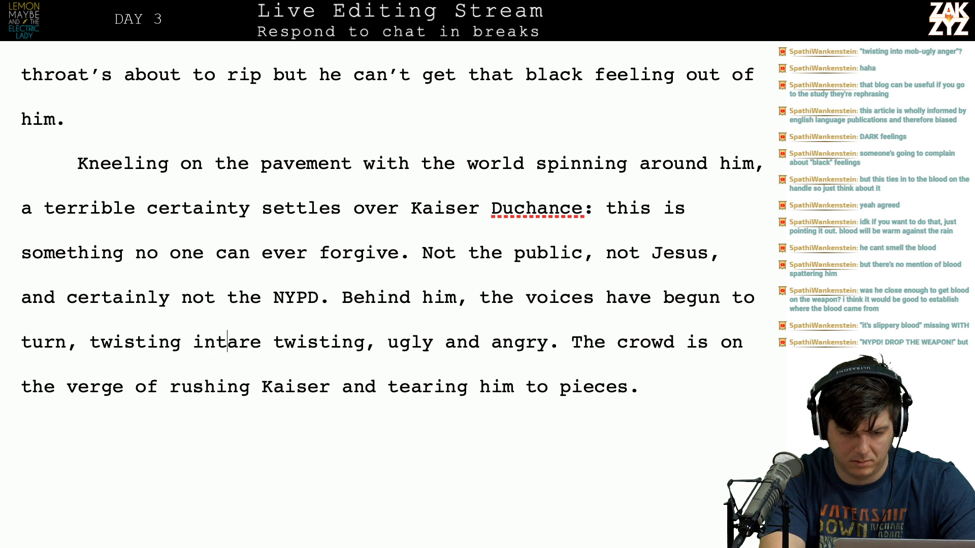
key("BackSpace")
type("o u")
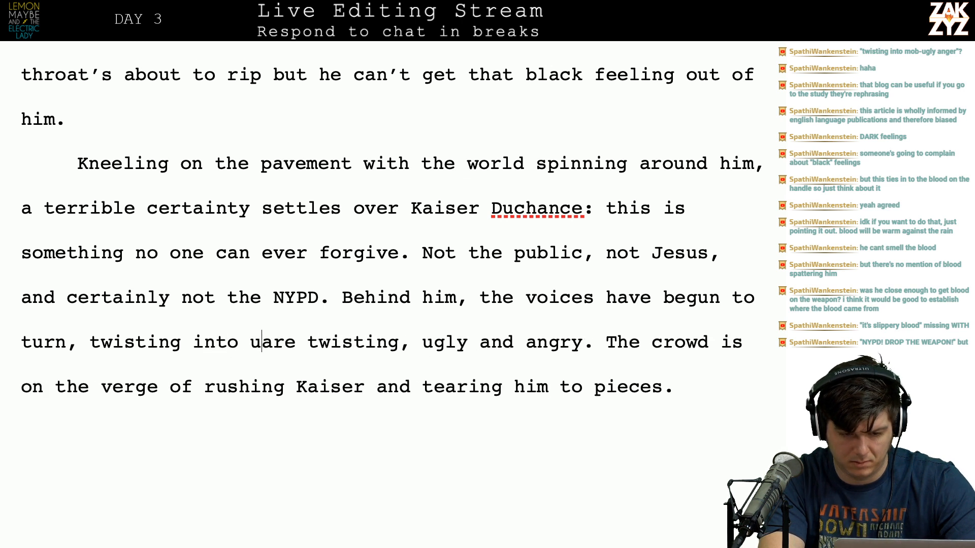
type("gly mob-anger.")
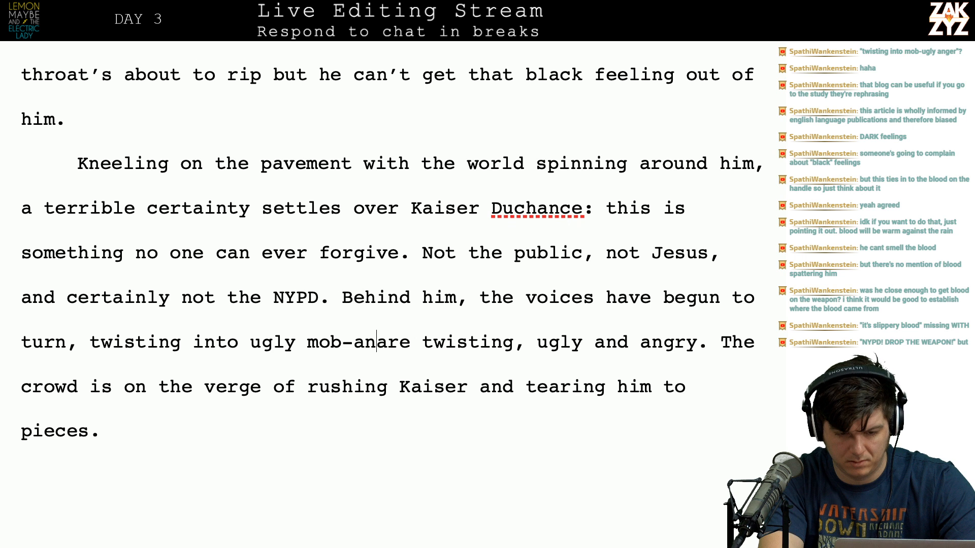
key("shift+Right")
key("shift+Right")
key("shift+Right")
key("shift+Right")
key("shift+Right")
key("shift+Right")
key("shift+Right")
key("shift+Right")
key("shift+Right")
key("shift+Right")
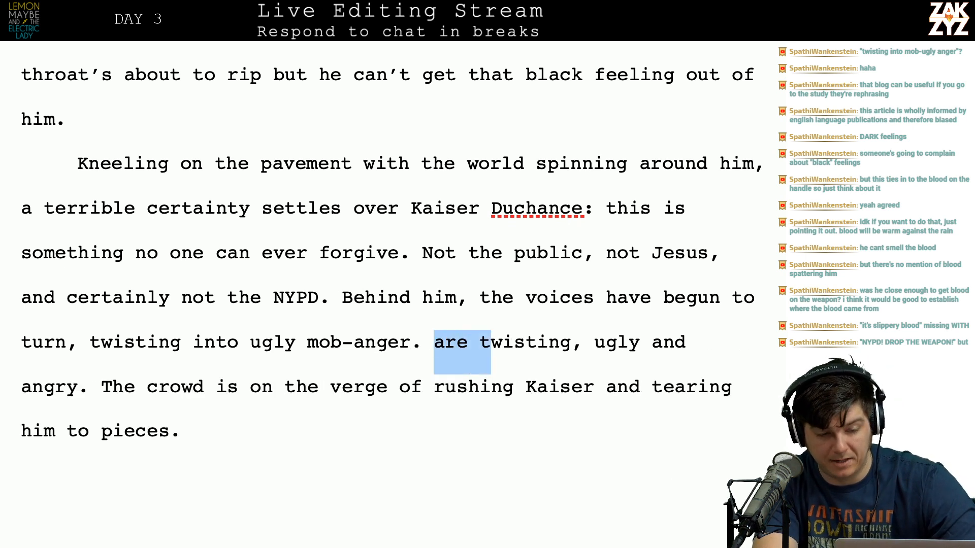
key("shift+Right")
key("shift+Right")
key("shift+Right")
key("shift+Right")
key("shift+Right")
key("shift+Right")
key("shift+Left")
key("shift+Left")
key("shift+Left")
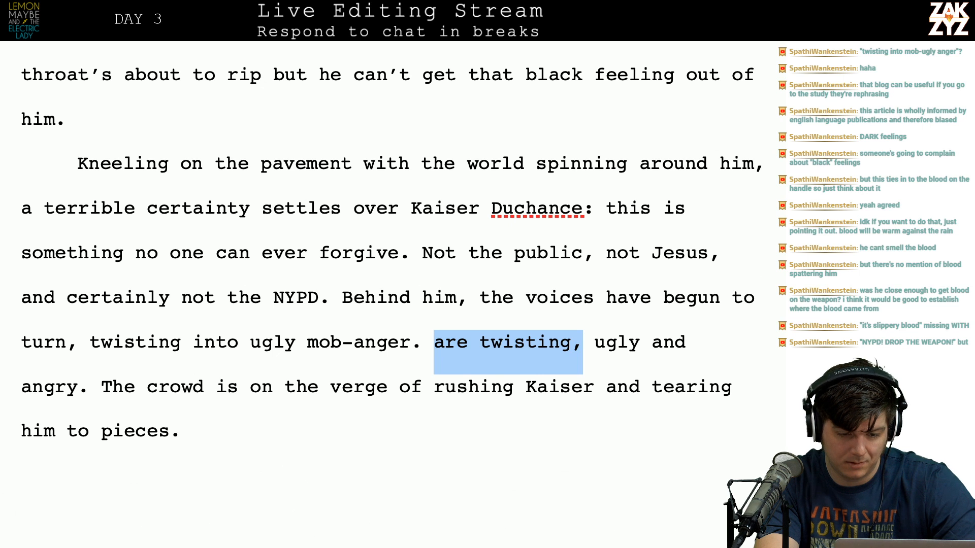
key("shift+Left")
Replace "ugly mob-anger." with "mob-ugly-anger." after "twisting into".
key("Left")
key("Left")
key("Left")
key("Left")
key("Left")
key("Left")
key("Left")
key("Left")
key("Left")
key("Left")
key("Left")
key("Left")
key("Left")
key("Left")
key("Left")
key("Left")
key("Left")
type("mob-ugl")
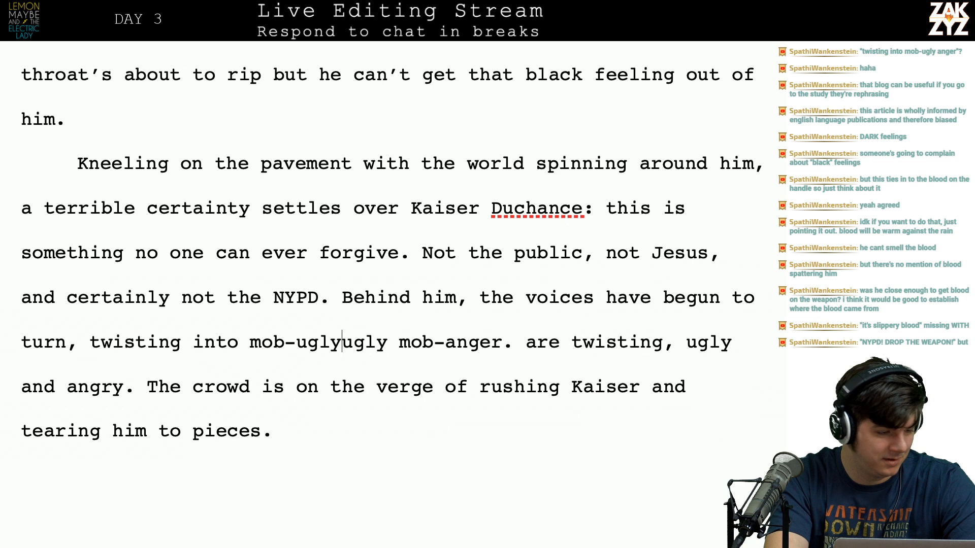
type("y-anger.")
key("shift+Right")
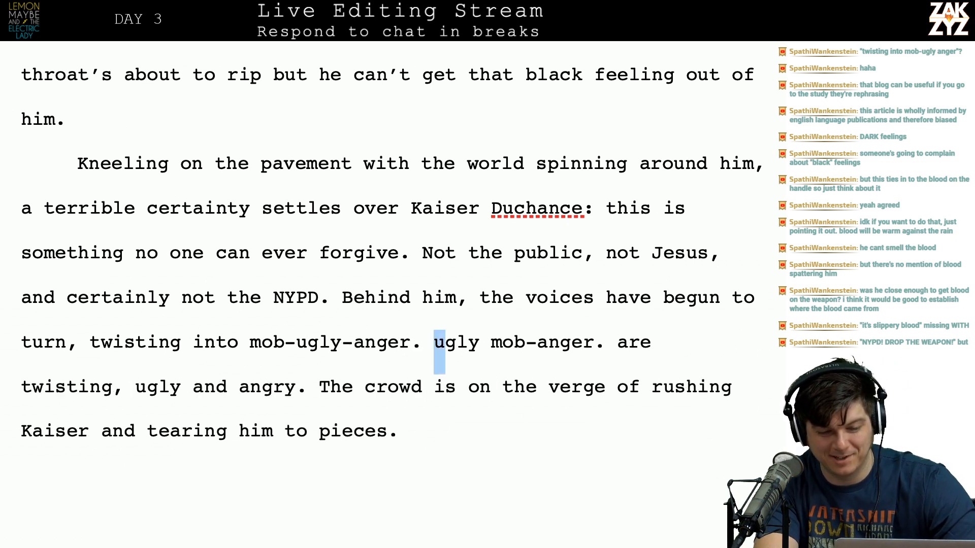
key("shift+Right")
key("shift+Right")
key("shift+Right")
key("shift+Right")
key("shift+Right")
key("shift+Right")
key("shift+Right")
key("shift+Right")
key("shift+Right")
key("shift+Right")
key("shift+Right")
key("shift+Right")
key("shift+Right")
key("shift+Right")
key("shift+Right")
key("BackSpace")
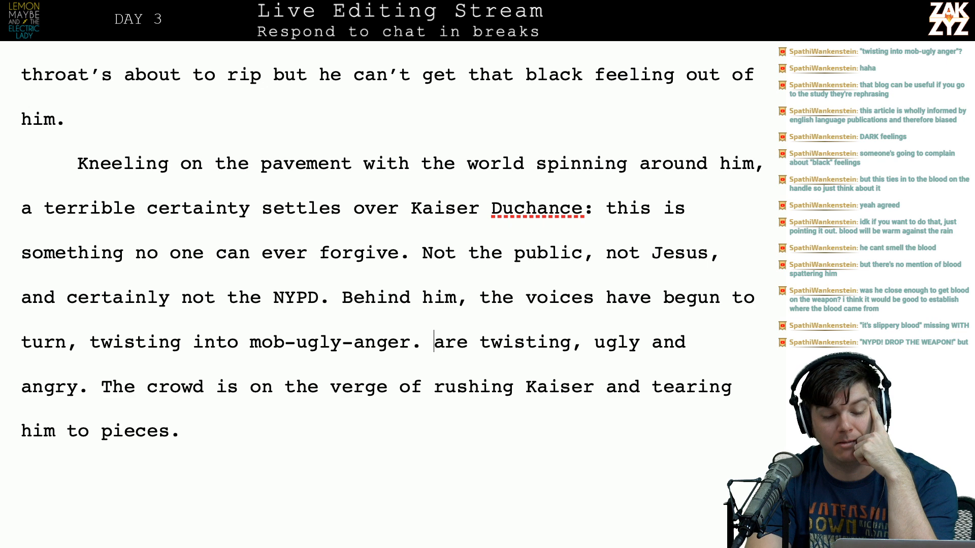
Replace the second hyphen in "mob-ugly-anger" with a space so it reads "mob-ugly anger".
key("Left")
key("Left")
key("Left")
key("Left")
key("Left")
key("Left")
key("BackSpace")
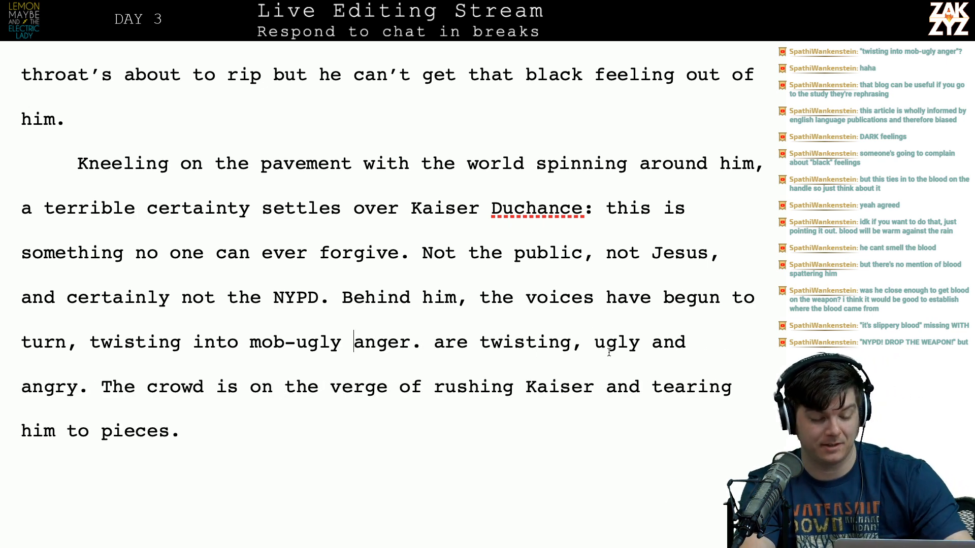
Switch to the Editlist note in TextEdit, raise the first chat contributor's tally to 24, and return to the manuscript in Pages.
key("super+Tab")
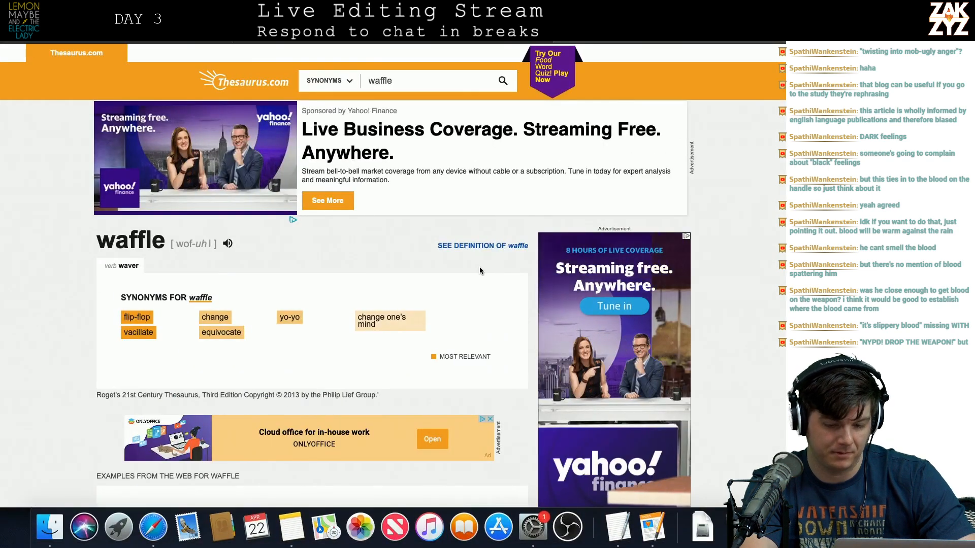
left_click(610, 517)
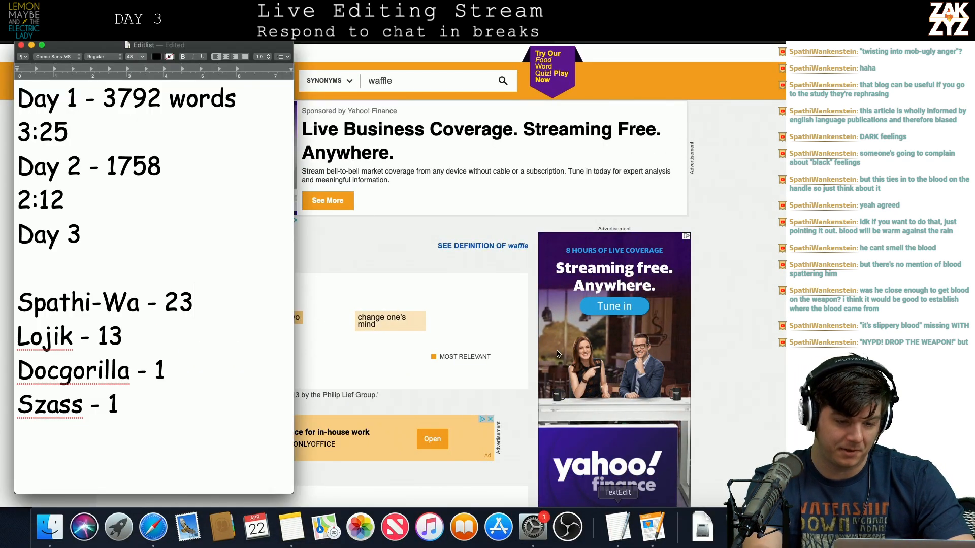
key("super+Tab")
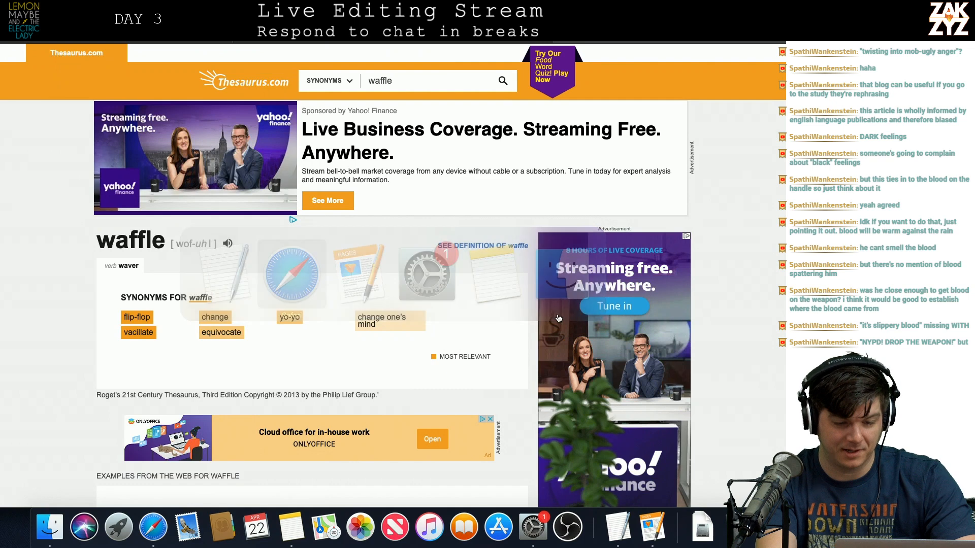
key("super+Tab")
key("BackSpace")
type("4")
key("super+Tab")
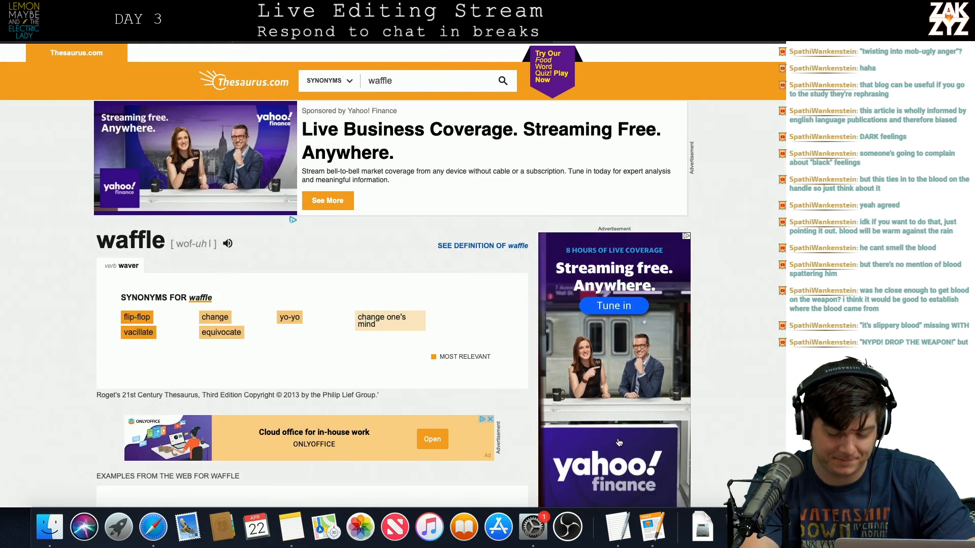
left_click(652, 528)
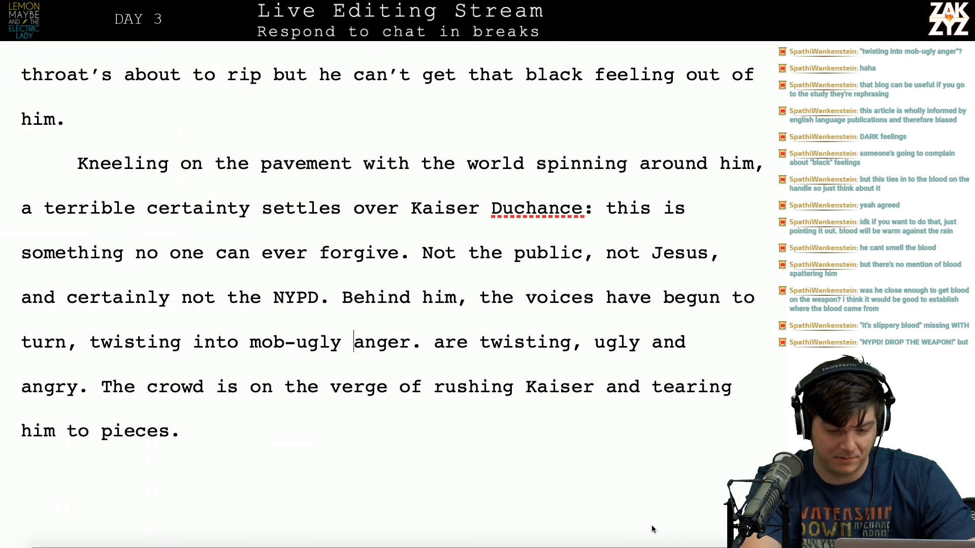
Delete the leftover words "are twisting, ugly and angry." before "The crowd is on the verge".
key("Right")
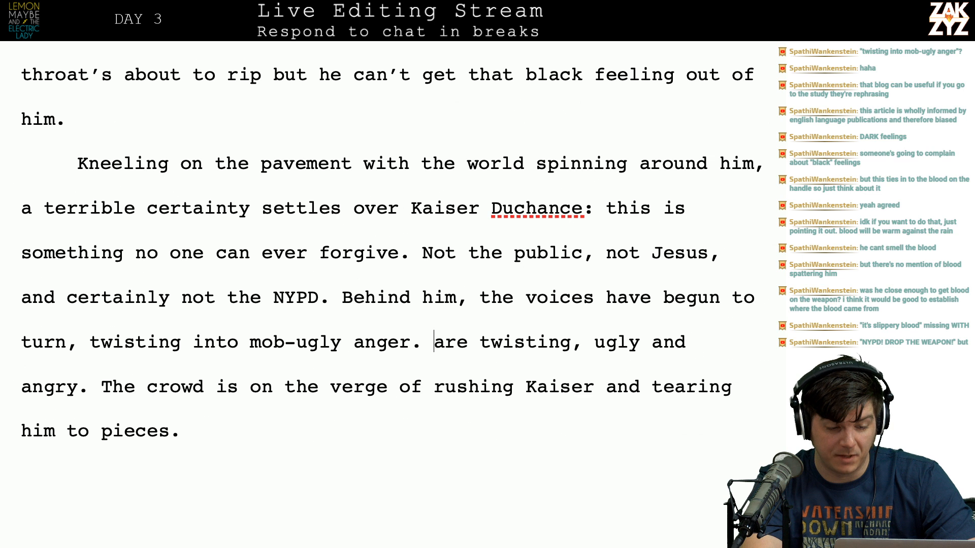
key("shift+Down")
key("shift+Left")
key("shift+Left")
key("shift+Left")
key("shift+Left")
key("shift+Left")
key("shift+Left")
key("shift+Left")
key("shift+Left")
key("shift+Left")
key("shift+Left")
key("shift+Left")
key("shift+Left")
key("shift+Left")
key("shift+Left")
key("shift+Left")
key("shift+Left")
key("shift+Left")
key("shift+Left")
key("shift+Left")
key("shift+Left")
key("shift+Left")
key("shift+Left")
key("shift+Left")
key("shift+Left")
key("shift+Left")
key("shift+Left")
key("shift+Left")
key("shift+Left")
key("shift+Left")
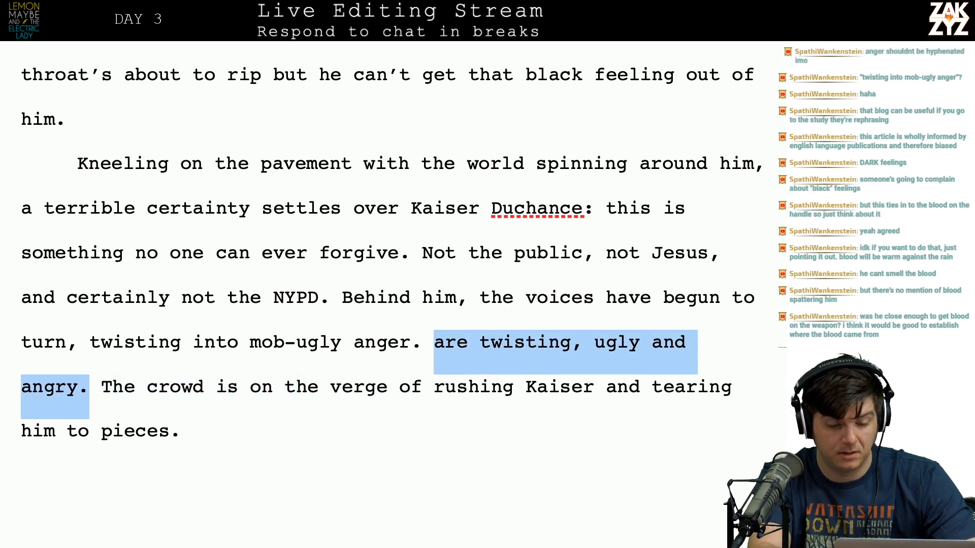
key("BackSpace")
Insert "mob-ugly" after "the voices have begun to turn", ahead of the comma.
scroll(546, 398, "down", 2)
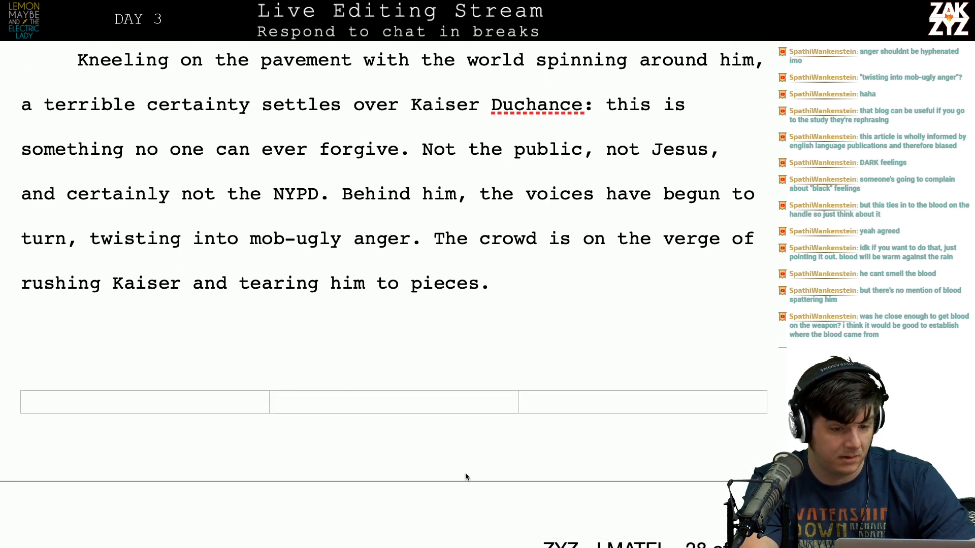
scroll(463, 472, "down", 1)
scroll(463, 472, "up", 1)
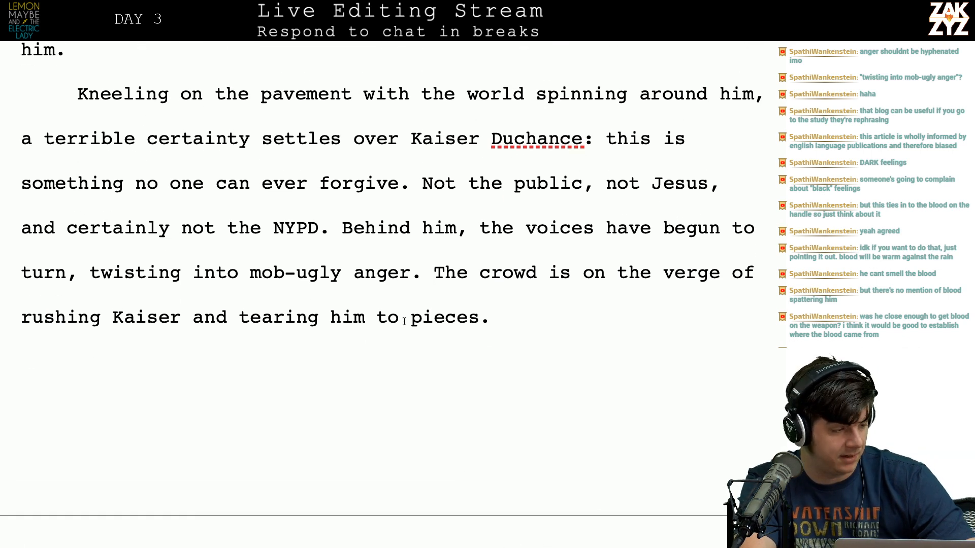
scroll(410, 340, "down", 1)
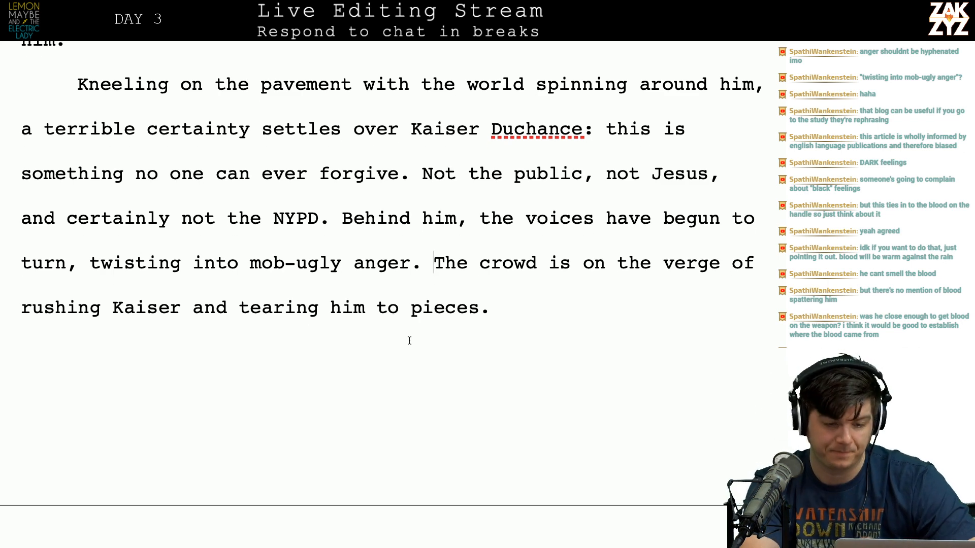
scroll(409, 340, "down", 5)
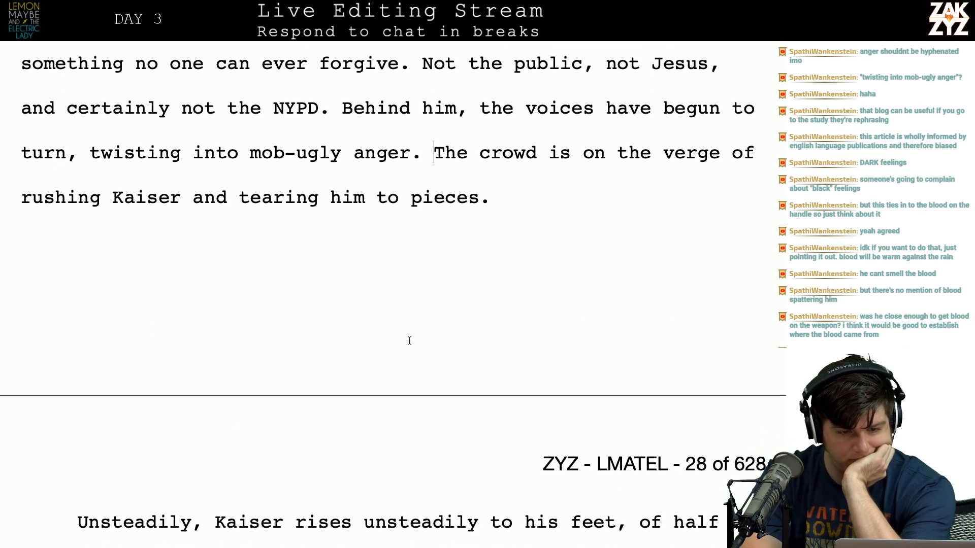
scroll(409, 340, "down", 2)
scroll(409, 340, "up", 8)
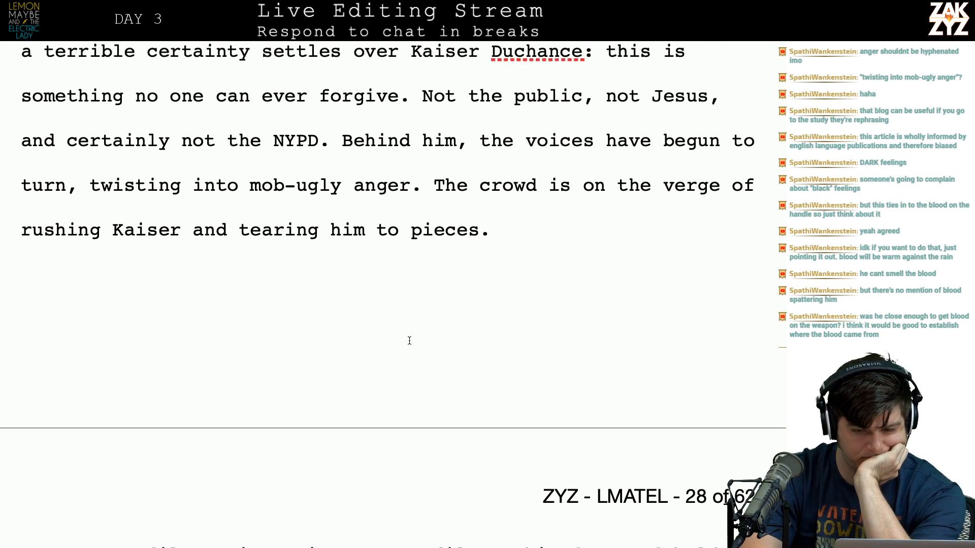
scroll(409, 340, "up", 1)
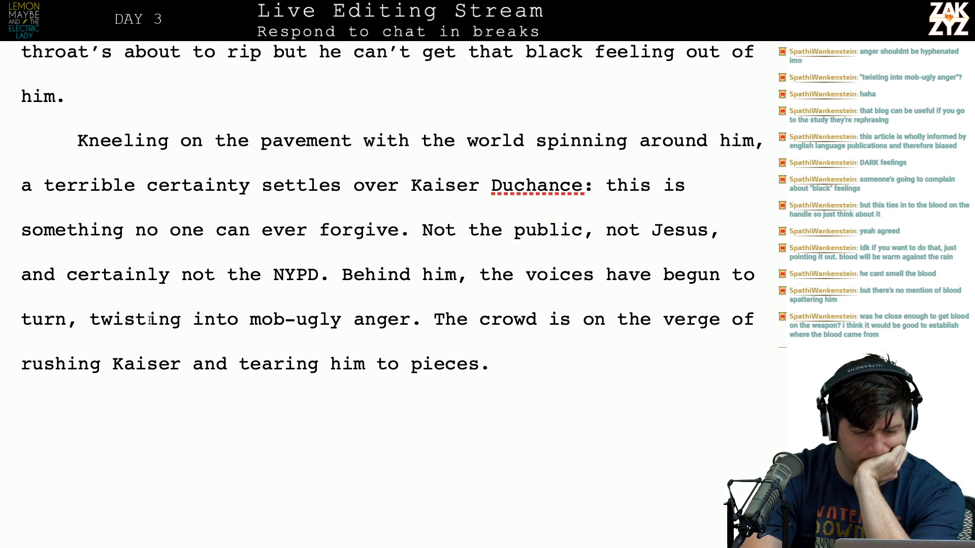
left_click(66, 321)
type("mob-")
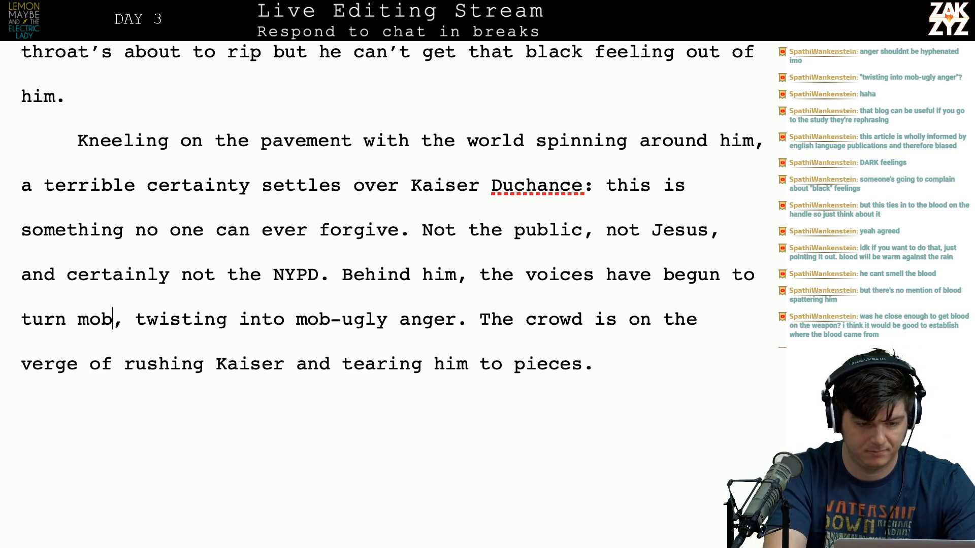
type("ugly")
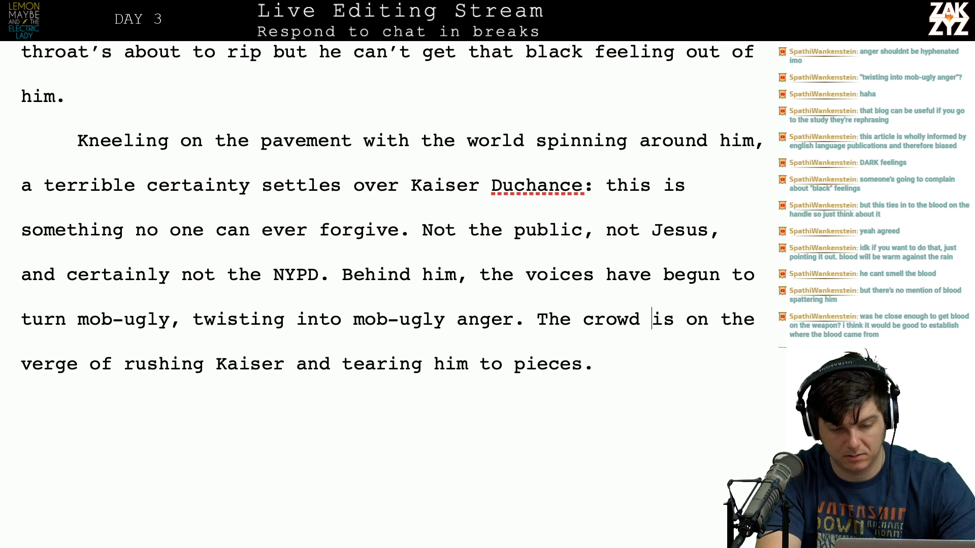
Shorten "twisting into mob-ugly anger." to "twisting into anger.".
key("Left")
key("Left")
key("Left")
key("Left")
key("Left")
key("Left")
key("BackSpace")
key("BackSpace")
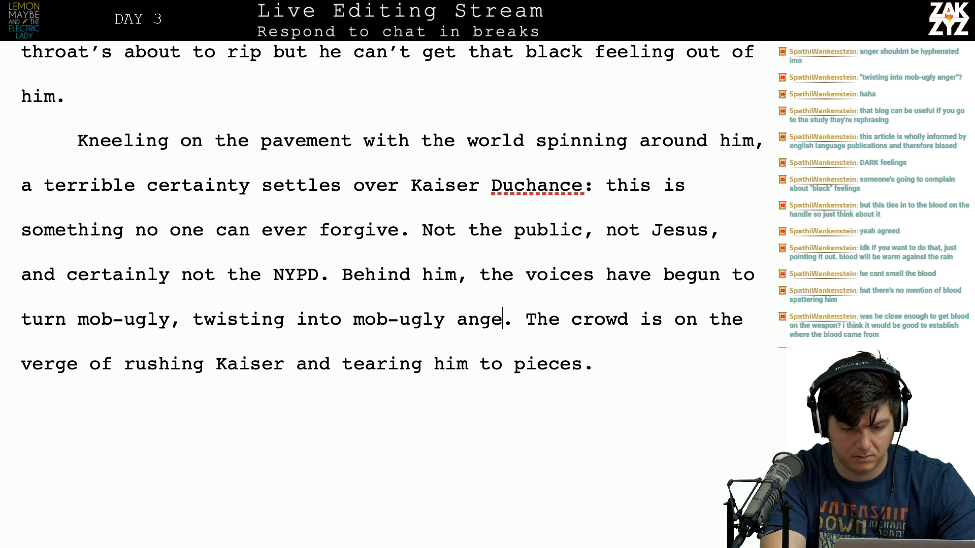
key("BackSpace")
key("BackSpace")
key("BackSpace")
key("BackSpace")
key("BackSpace")
key("BackSpace")
key("BackSpace")
key("BackSpace")
key("BackSpace")
key("BackSpace")
key("BackSpace")
key("BackSpace")
type("anger")
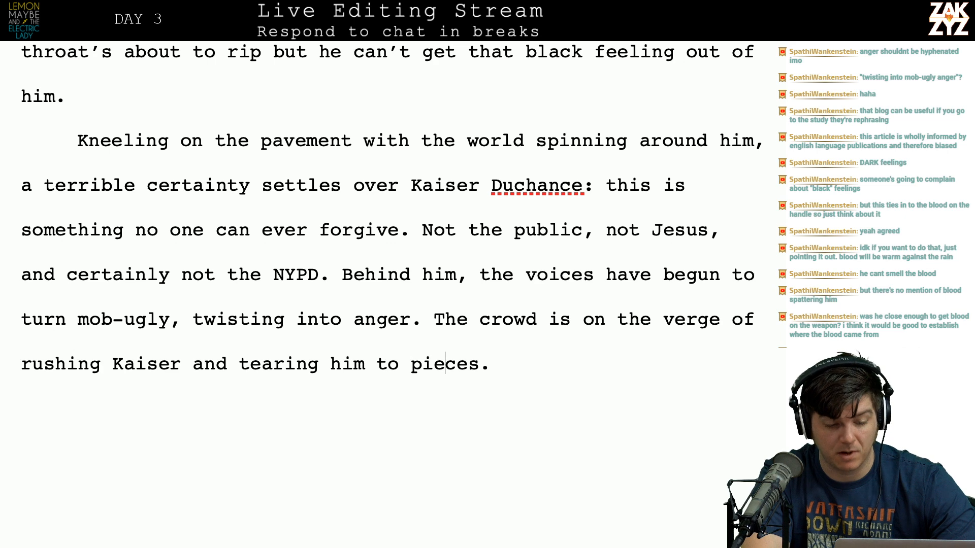
Place the text cursor at the start of the paragraph "Unsteadily, Kaiser rises unsteadily to his feet" on page 28.
key("Down")
key("Right")
key("Right")
key("Right")
key("Right")
key("Right")
key("Right")
key("Right")
key("Right")
key("Right")
key("Down")
key("Down")
key("Down")
scroll(390, 377, "down", 1)
left_click(95, 351)
key("Left")
key("Left")
key("Left")
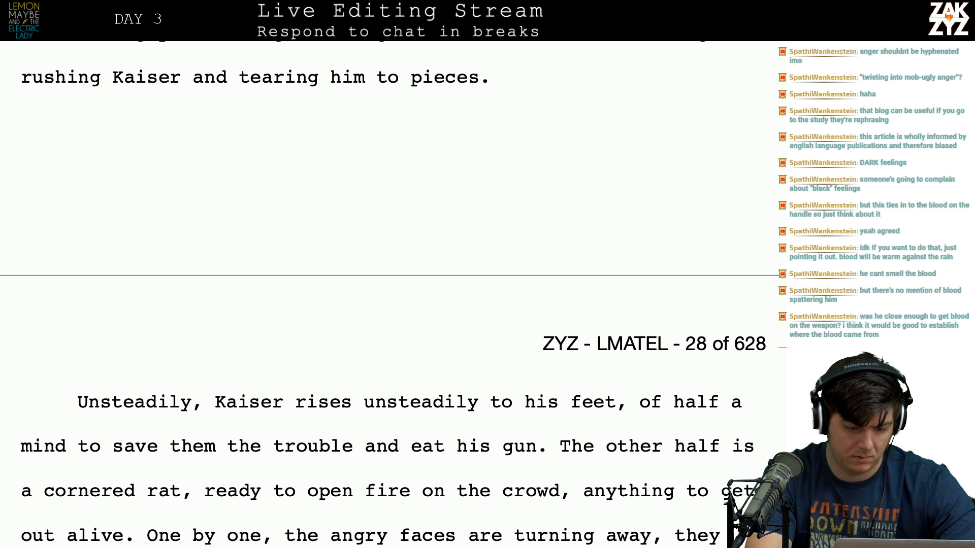
key("Right")
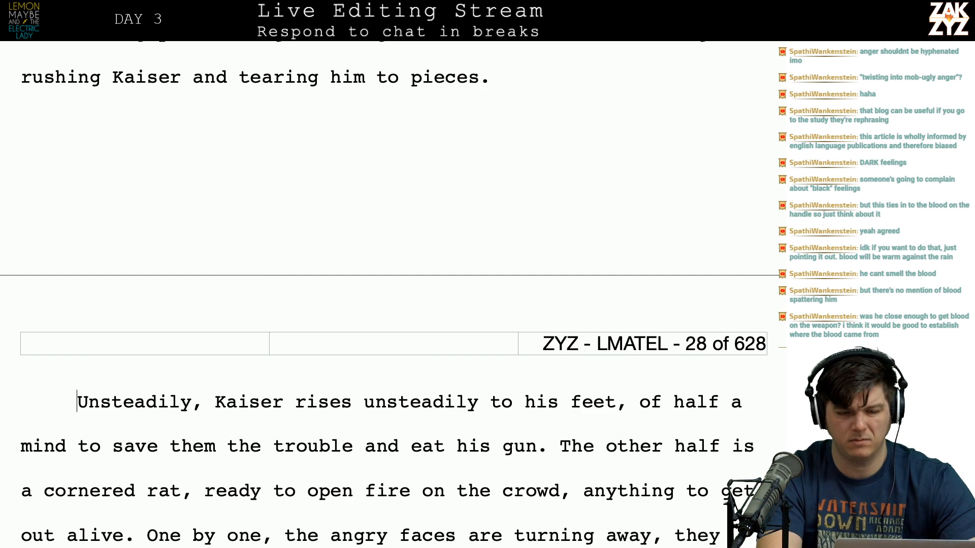
Switch to Thesaurus.com in Safari and look up synonyms for "unsteady".
key("super+Tab")
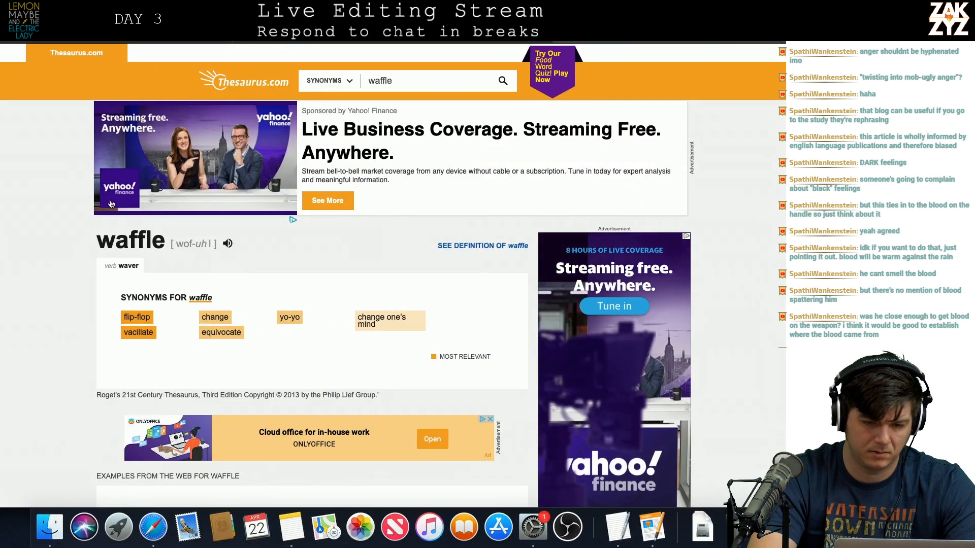
left_click(392, 88)
key("BackSpace")
key("BackSpace")
key("BackSpace")
key("BackSpace")
type("unsteady")
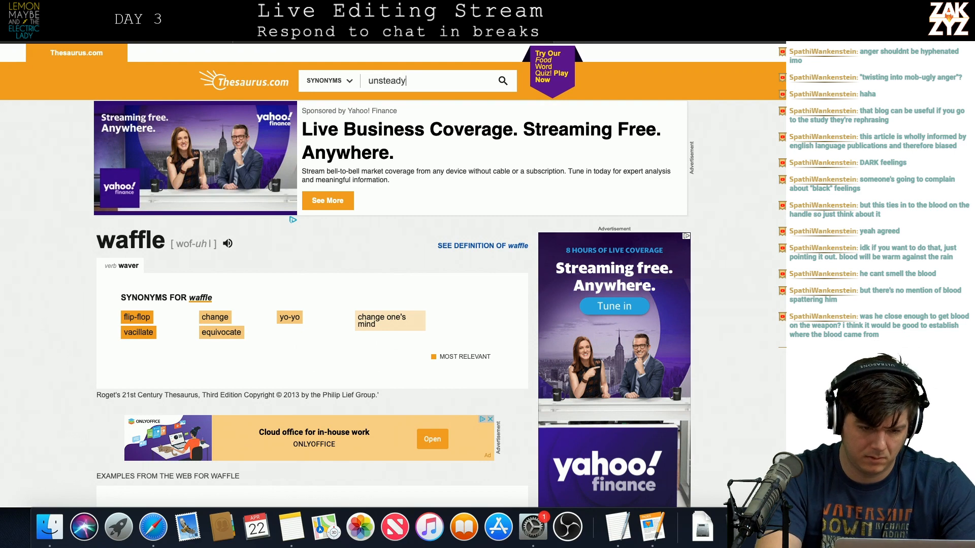
key("Return")
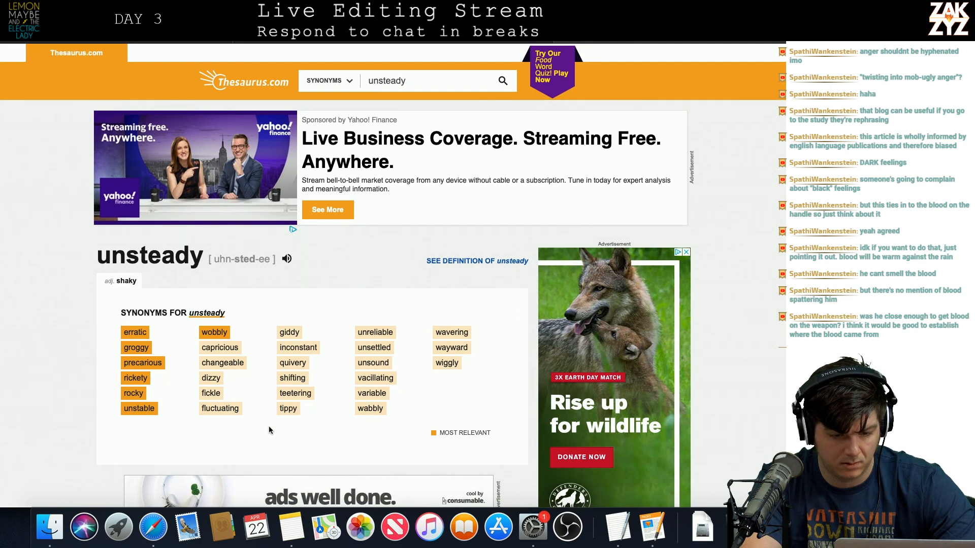
scroll(270, 428, "down", 1)
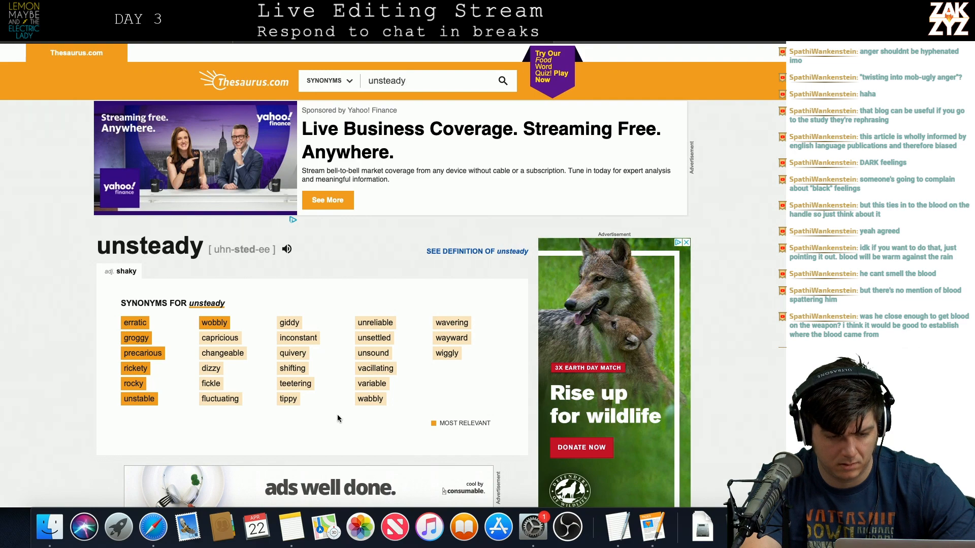
key("super+Tab")
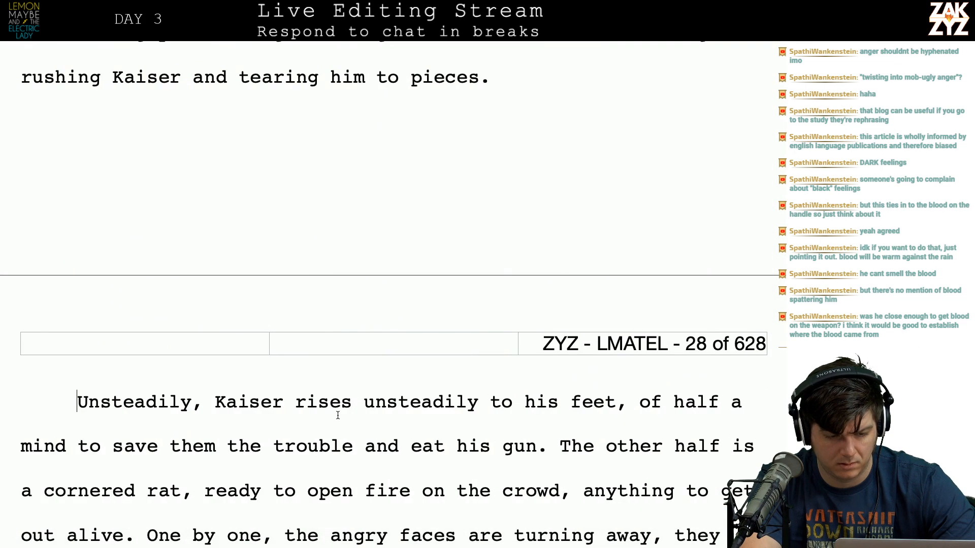
key("super+Tab")
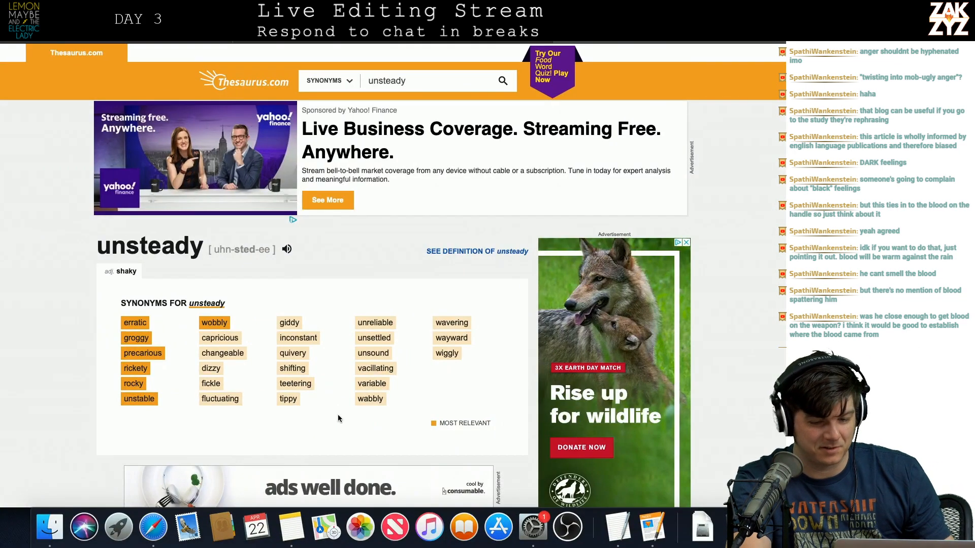
scroll(338, 417, "down", 1)
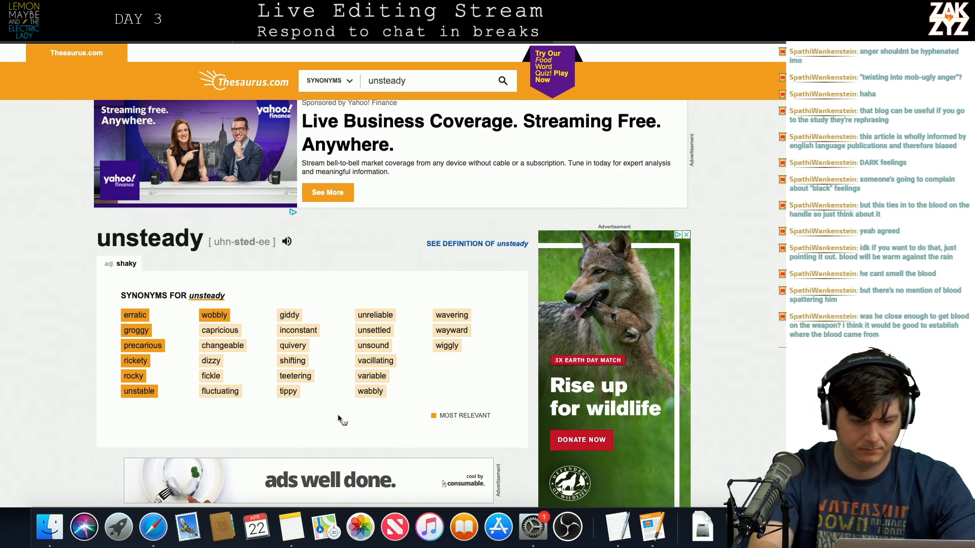
Return to the manuscript in Pages and write "Kaiser barely manages to rise to his feet," before "Unsteadily, Kaiser rises".
key("super+Tab")
type("Kaiser bar")
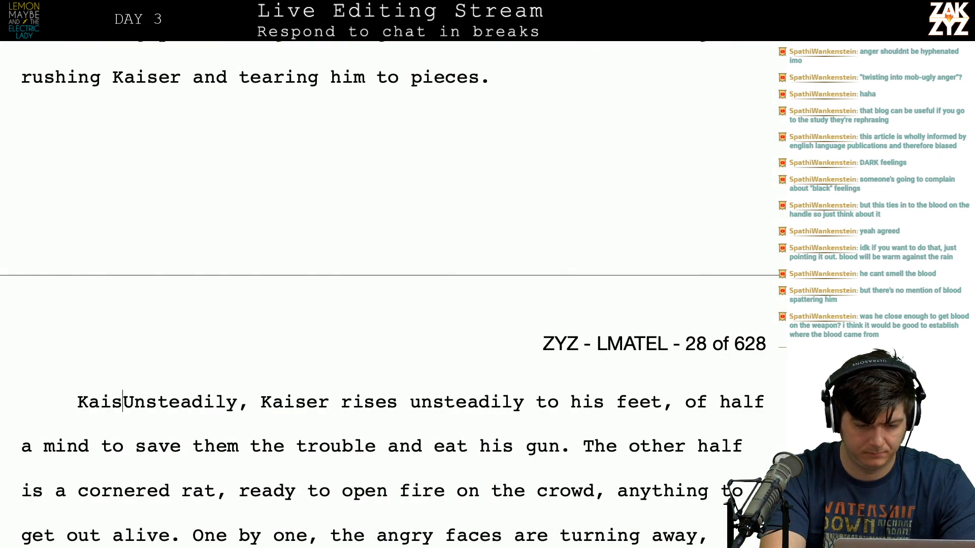
type("ely manages to ")
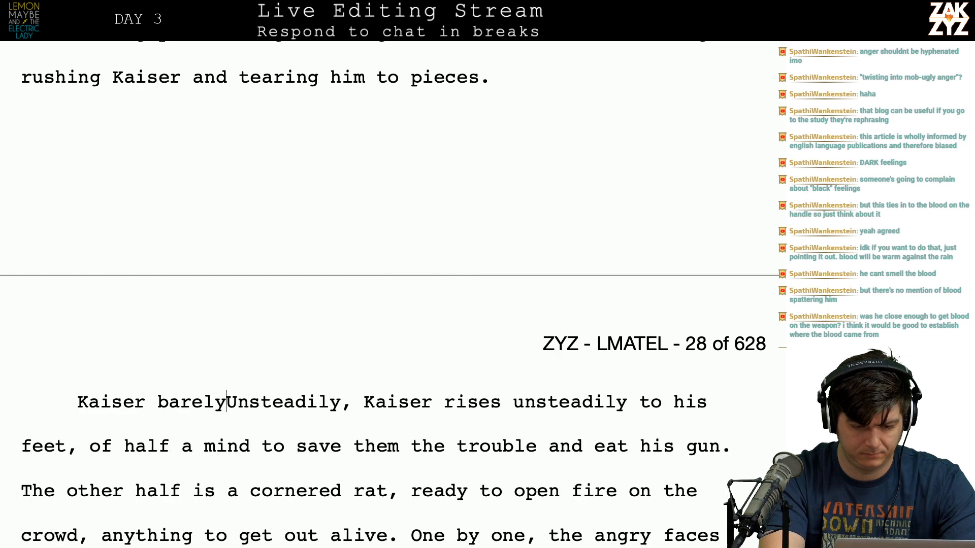
type("rise to hi")
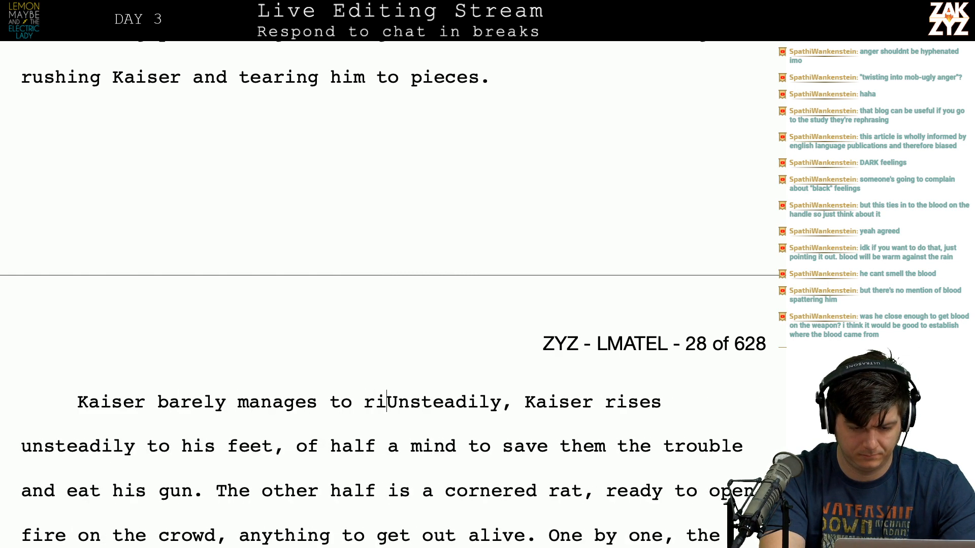
type("s feet,")
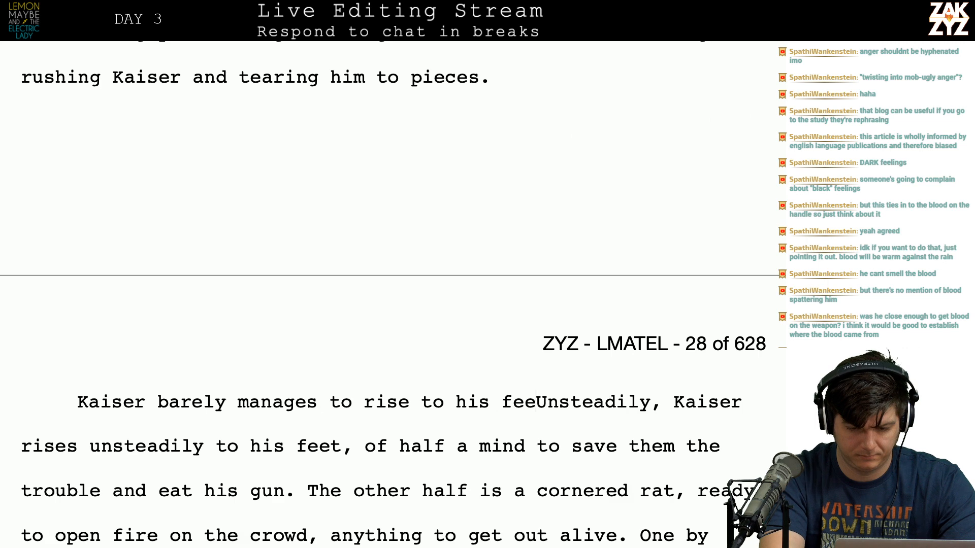
Delete the older wording "Unsteadily, Kaiser rises unsteadily to his feet," before "of half a mind".
key("shift+Down")
key("shift+Left")
key("shift+Left")
key("shift+Left")
key("shift+Left")
key("shift+Left")
key("shift+Left")
key("shift+Left")
key("shift+Left")
key("shift+Left")
key("shift+Left")
key("shift+Left")
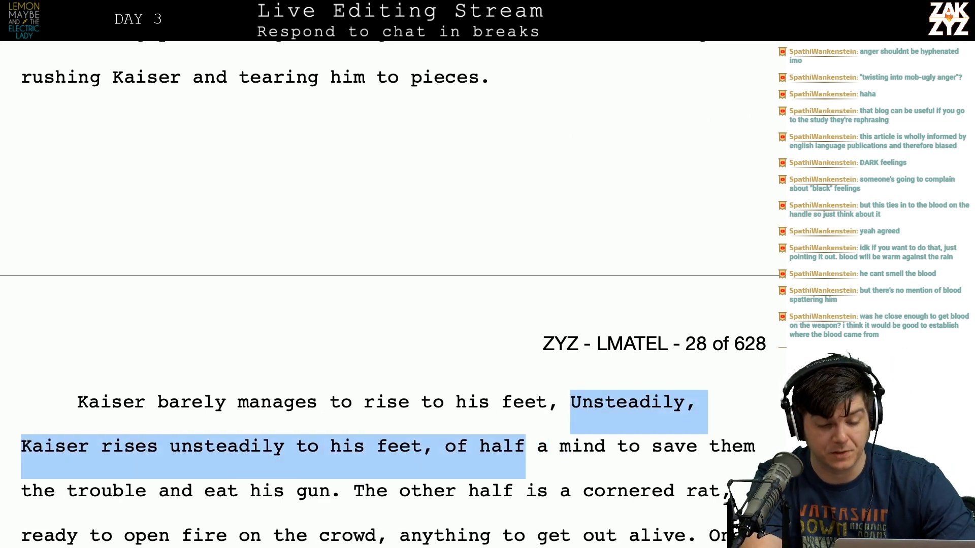
key("BackSpace")
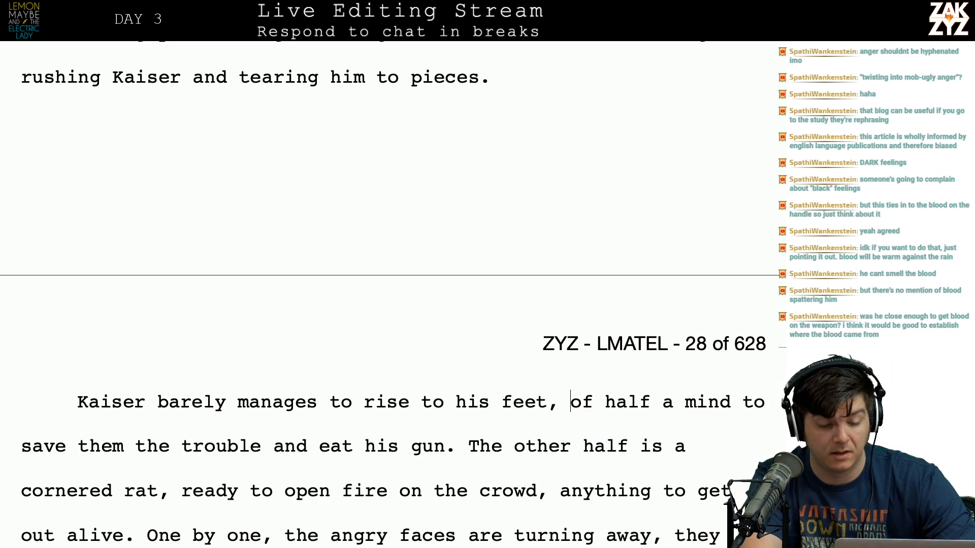
Write "he's got half a mind to save the" after "Kaiser barely manages to rise to his feet," on page 28.
scroll(337, 406, "down", 1)
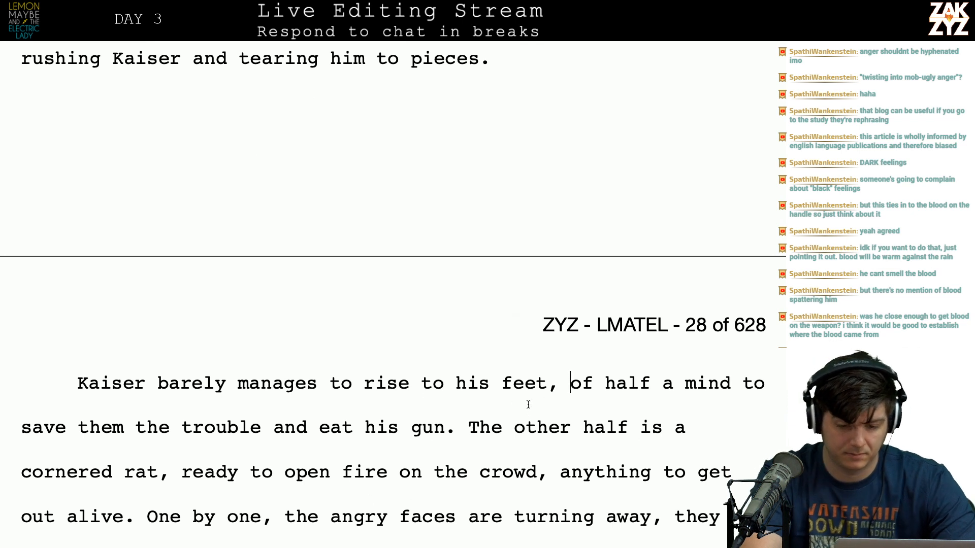
type("he's got half a ")
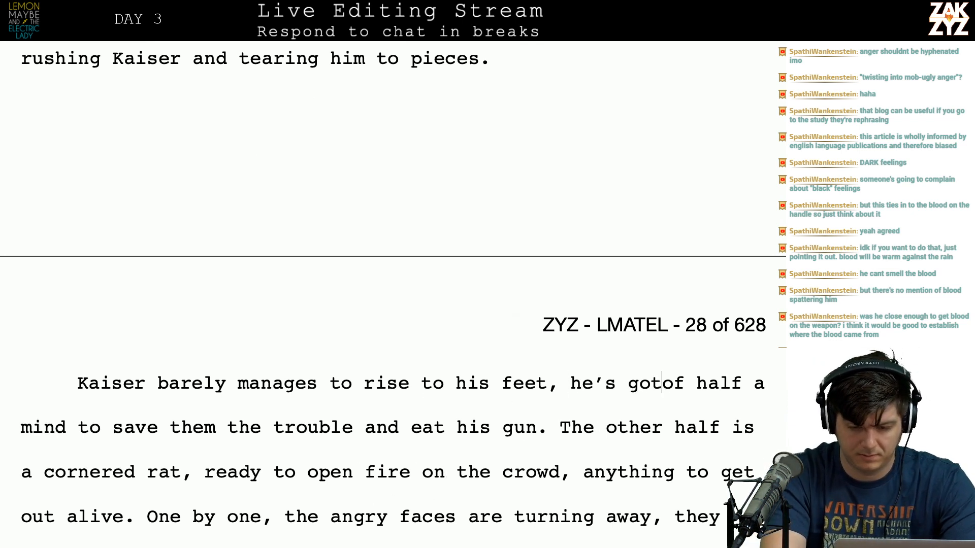
type("mind to save theof half a mind to save them the trouble and eat")
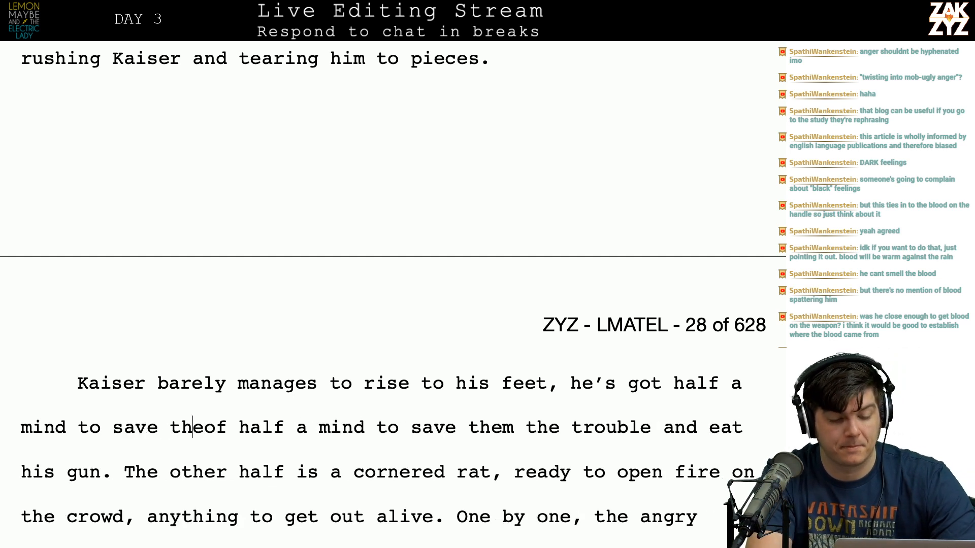
Delete the duplicated wording "of half a mind to save" so the sentence reads "he's got half a mind to save them the trouble".
key("ctrl+Left")
key("shift+Right")
key("shift+Right")
key("shift+Right")
key("shift+Right")
key("shift+Right")
key("shift+Right")
key("shift+Right")
key("shift+Right")
key("shift+Right")
key("shift+Right")
key("shift+Right")
key("shift+Right")
key("shift+Right")
key("shift+Right")
key("shift+Right")
key("shift+Right")
key("shift+Right")
key("shift+Right")
key("shift+Right")
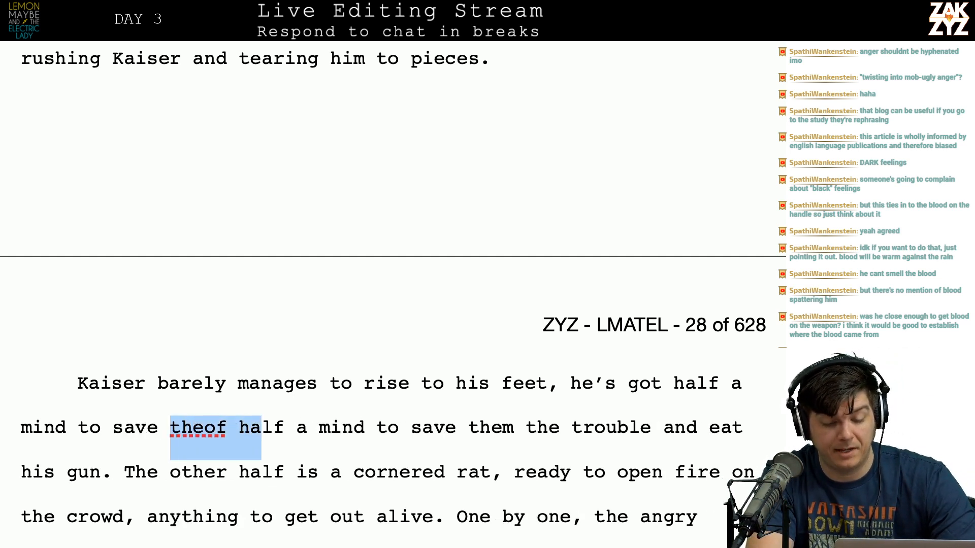
key("shift+Right")
key("shift+Right")
key("shift+Right")
key("shift+Right")
key("shift+Right")
key("shift+Right")
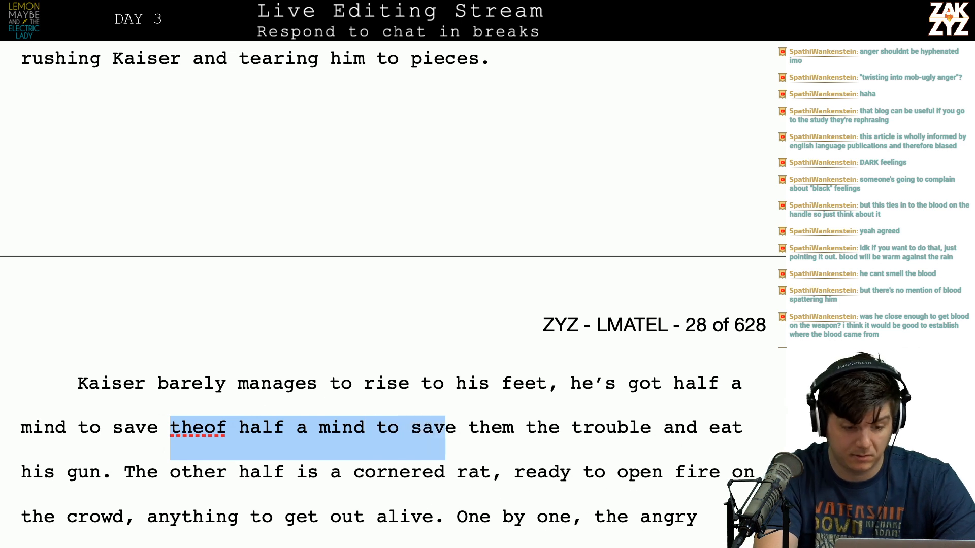
key("BackSpace")
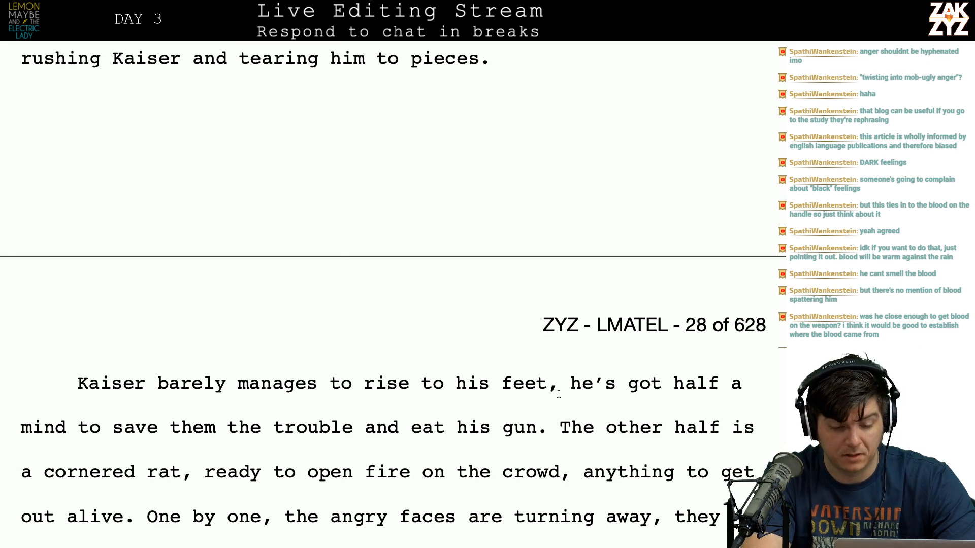
Break the paragraph before "ready to open fire" and write "scared enough to open fire on the crowd, anything to get out alive." after "a cornered rat,".
scroll(559, 394, "down", 3)
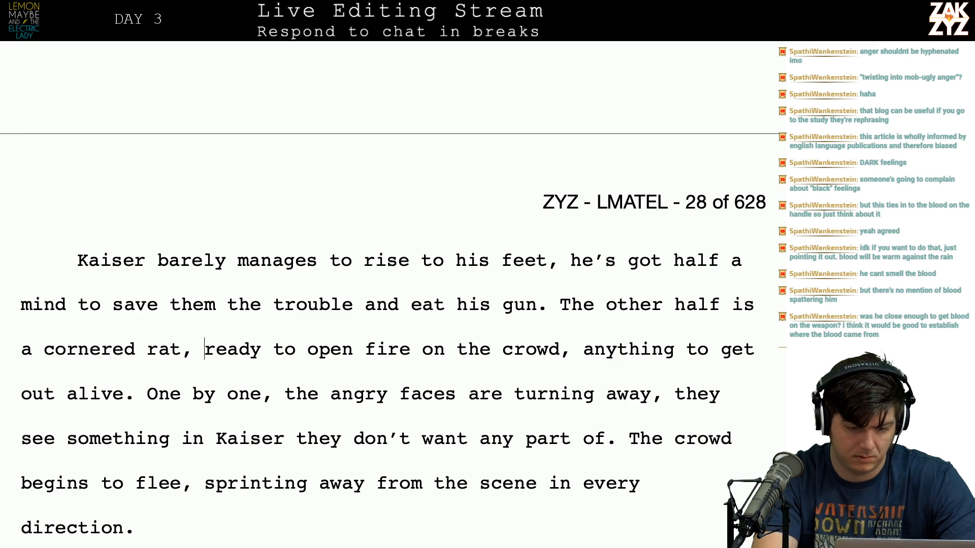
key("Return")
key("Return")
type("s")
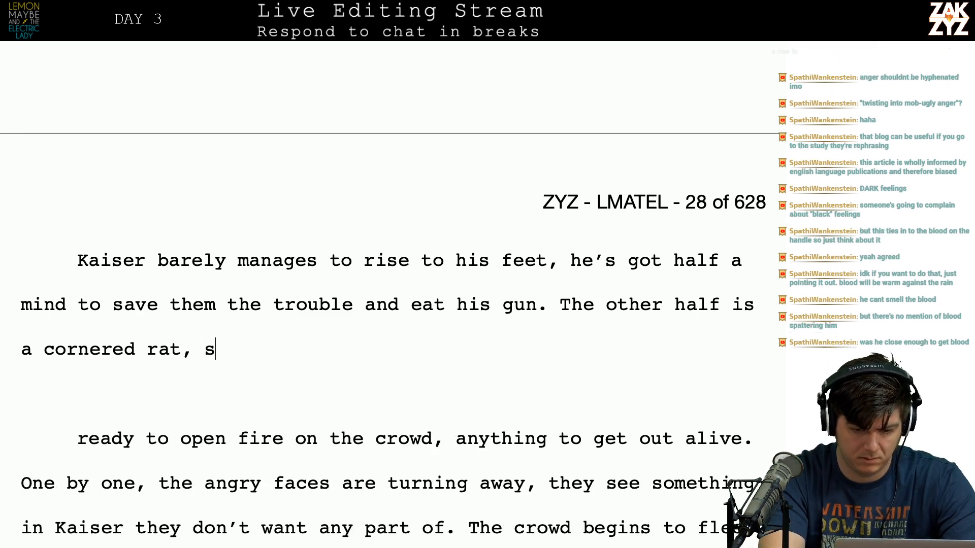
type("cared enou")
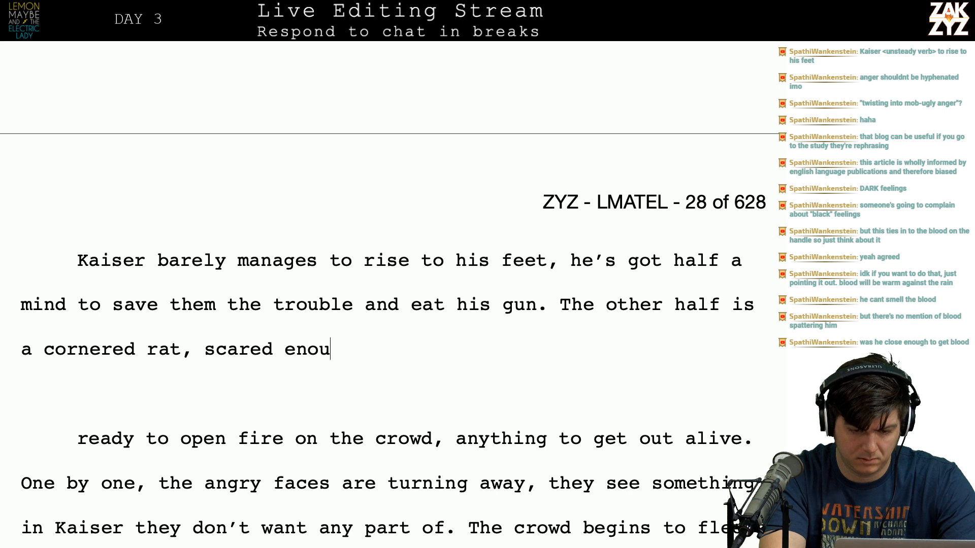
type("gh to open fire ")
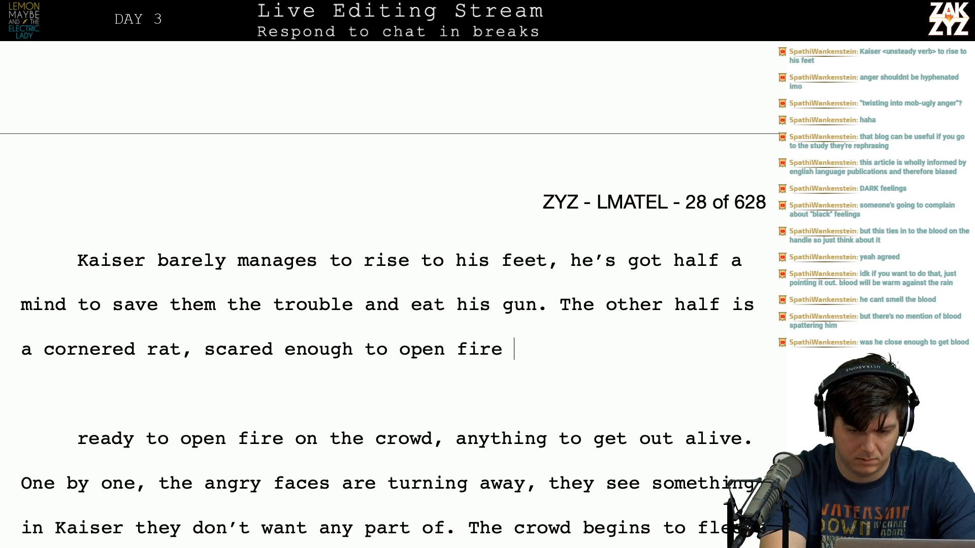
type("on the crowdd,")
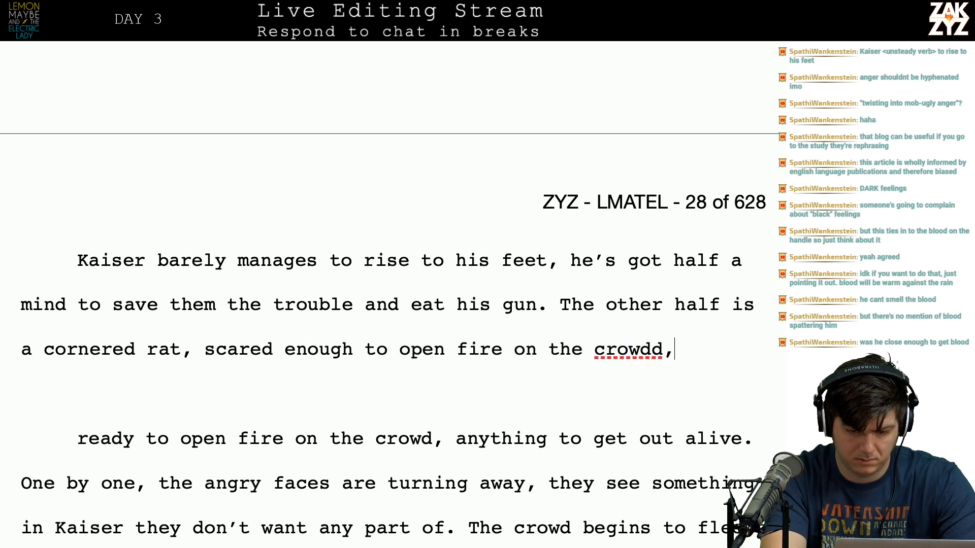
key("BackSpace")
key("BackSpace")
type(", anyt")
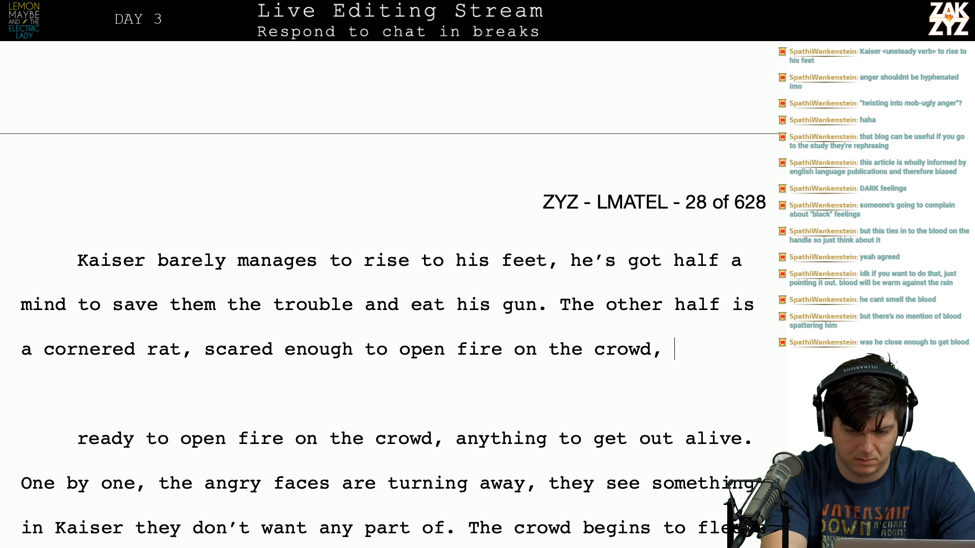
type("hing to get out ")
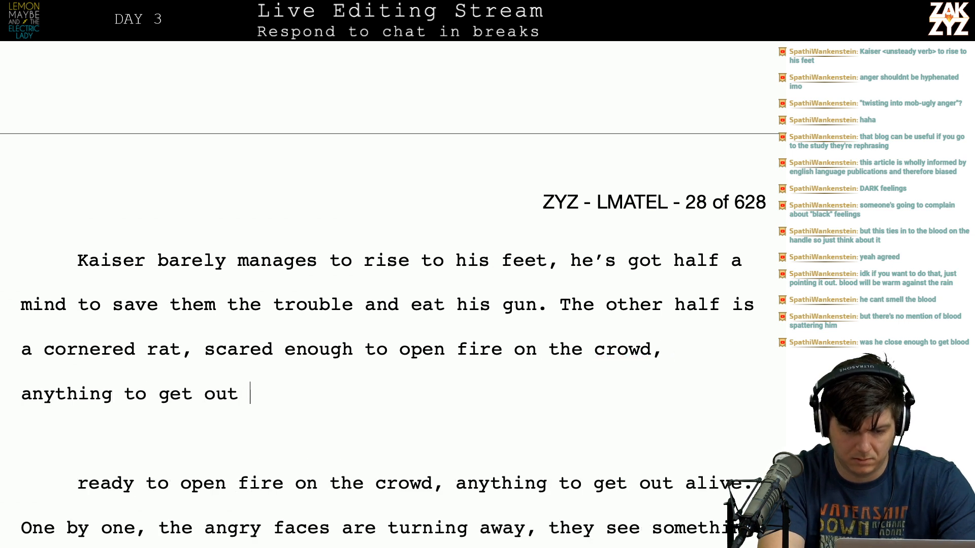
type("alive.")
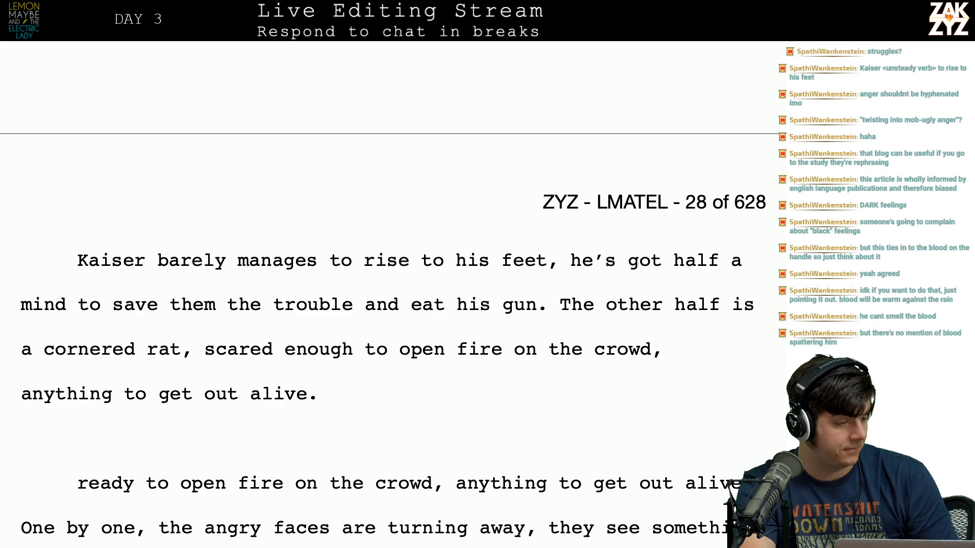
Replace "barely" with "struggles to get upright." after "Kaiser" in the paragraph's opening sentence.
scroll(386, 304, "down", 1)
scroll(186, 346, "up", 3)
left_click(173, 351)
key("Left")
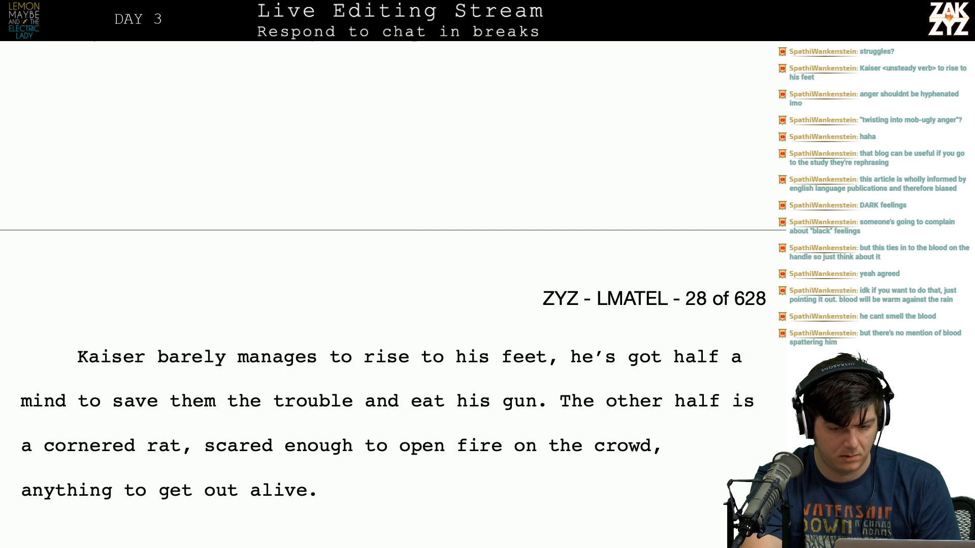
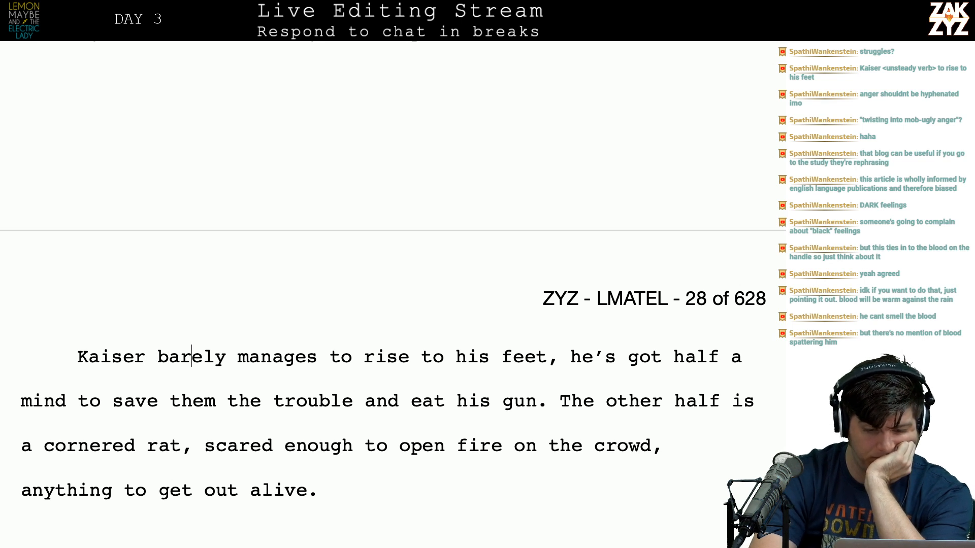
key("BackSpace")
key("BackSpace")
key("BackSpace")
key("BackSpace")
key("BackSpace")
key("BackSpace")
key("BackSpace")
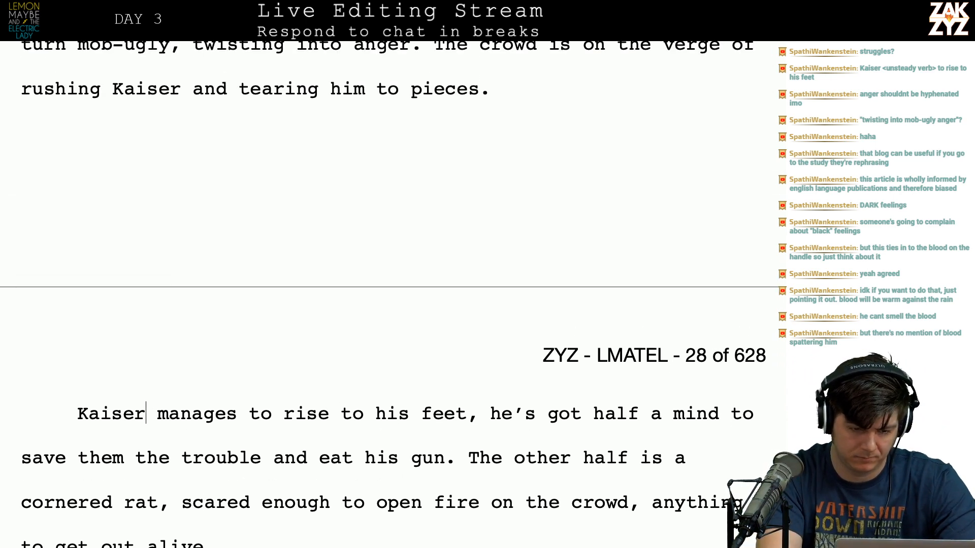
type("struggles to get upright")
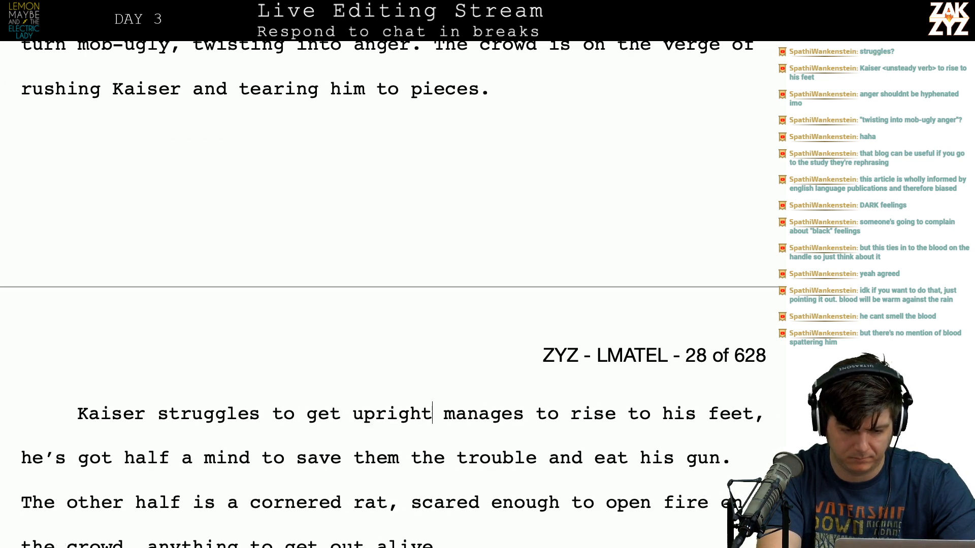
type(".")
Delete the leftover "manages to rise to his feet," and join the clauses as "upright, he's got half a mind".
key("shift+Right")
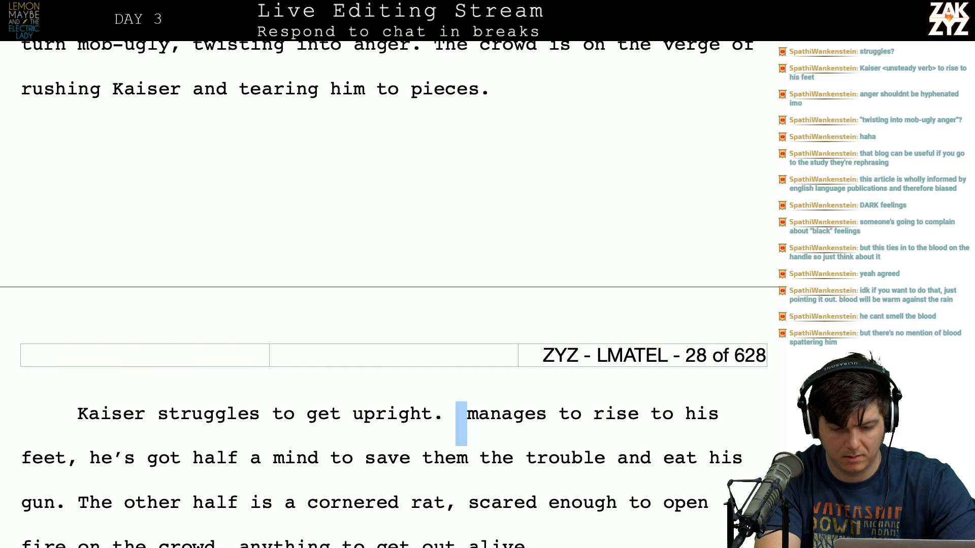
key("shift+Right")
key("shift+Right")
key("shift+Right")
key("shift+Right")
key("shift+Right")
key("shift+Right")
key("shift+Right")
key("shift+Right")
key("shift+Right")
key("shift+Right")
key("shift+Right")
key("shift+Right")
key("shift+Right")
key("shift+Right")
key("shift+Right")
key("shift+Right")
key("shift+Right")
key("shift+Right")
key("shift+Right")
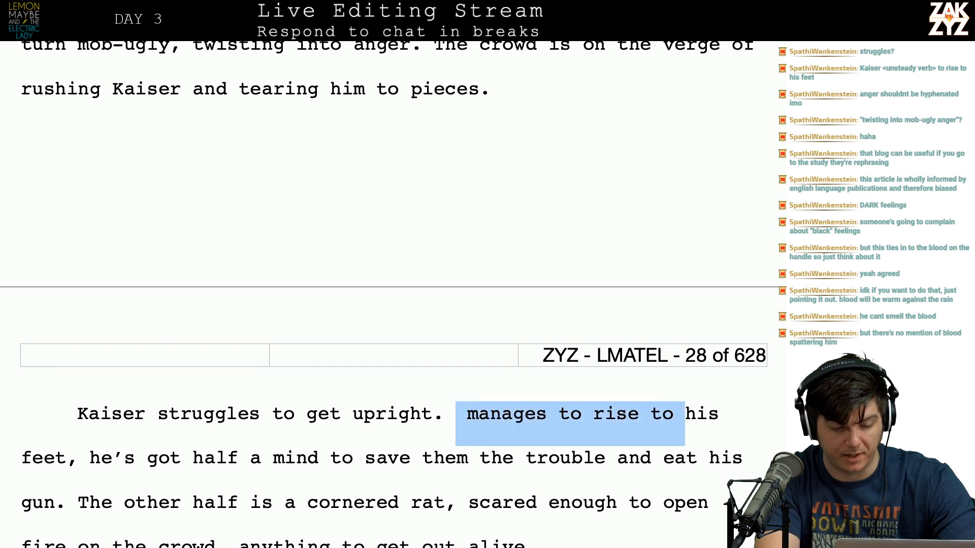
key("shift+Right")
key("shift+Right")
key("shift+Right")
key("shift+Right")
key("shift+Right")
key("shift+Right")
key("shift+Right")
key("shift+Right")
key("shift+Right")
key("shift+Right")
key("shift+Right")
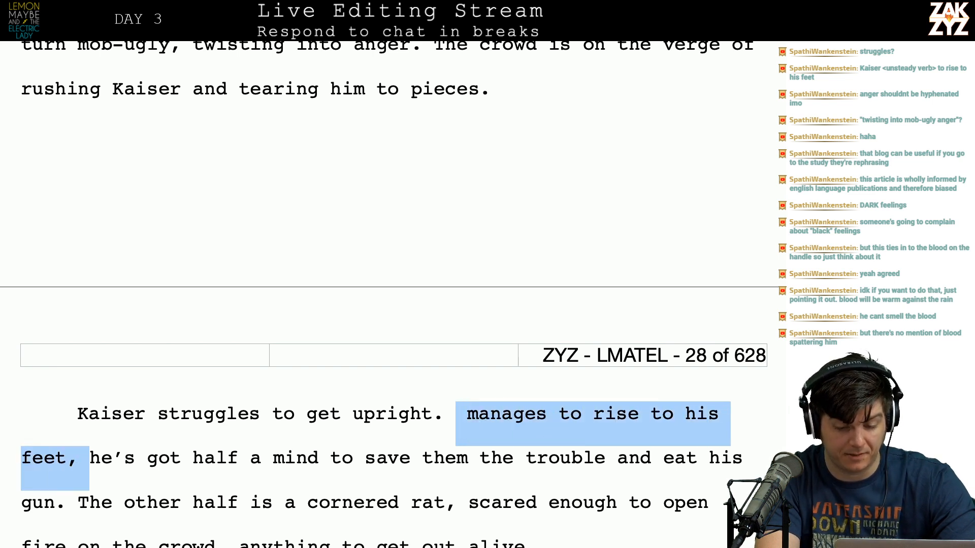
key("shift+Left")
key("shift+Left")
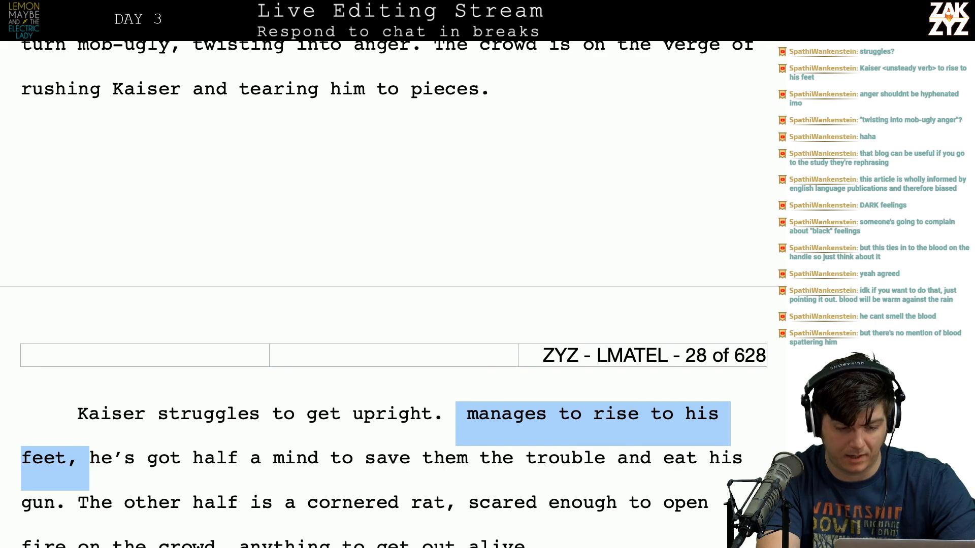
key("BackSpace")
key("Delete")
type(",he’s got half a")
key("Left")
key("BackSpace")
key("Right")
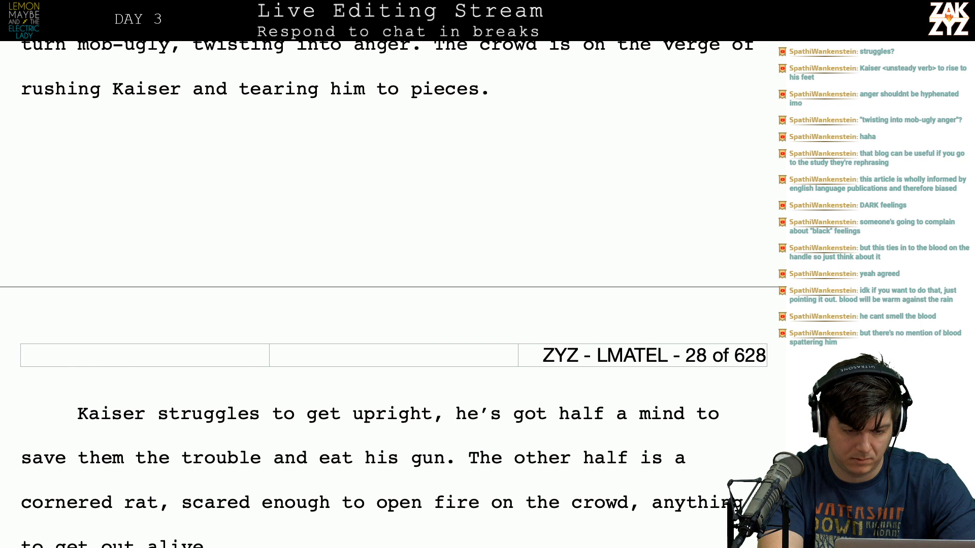
Replace the comma after "upright" with a period and start the next sentence with "Facing the mob," before "he's got half a mind".
key("BackSpace")
key("BackSpace")
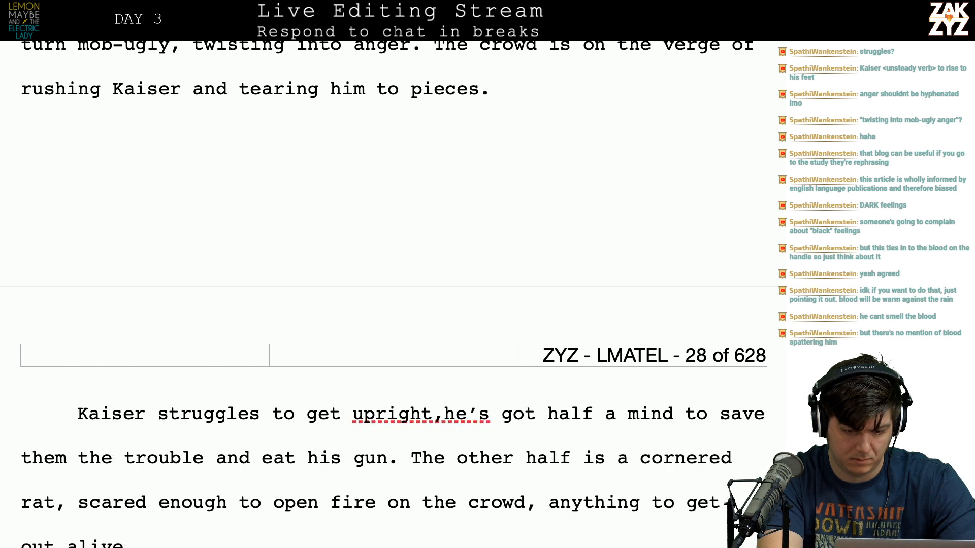
type(". When")
type(" eh's")
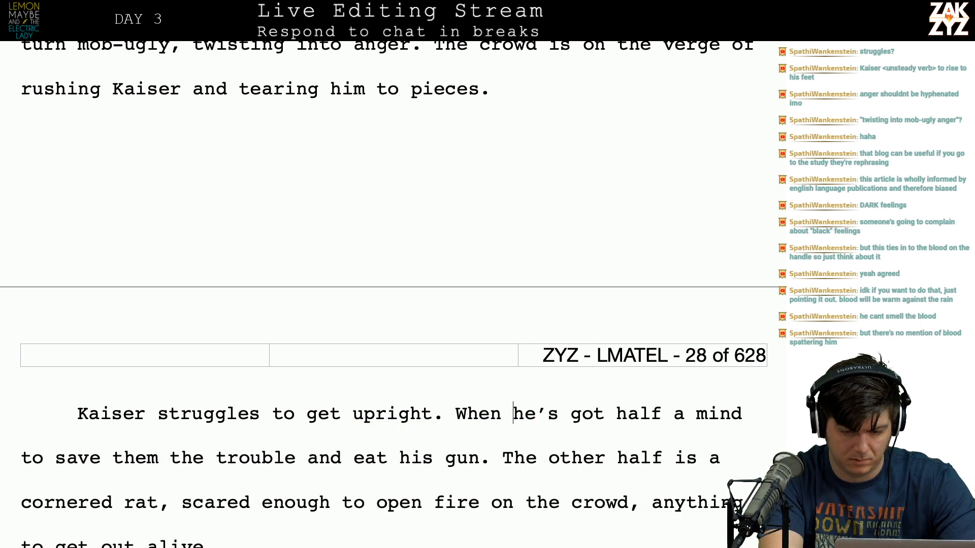
key("BackSpace")
key("BackSpace")
key("BackSpace")
key("BackSpace")
key("BackSpace")
key("BackSpace")
key("BackSpace")
key("BackSpace")
key("BackSpace")
key("BackSpace")
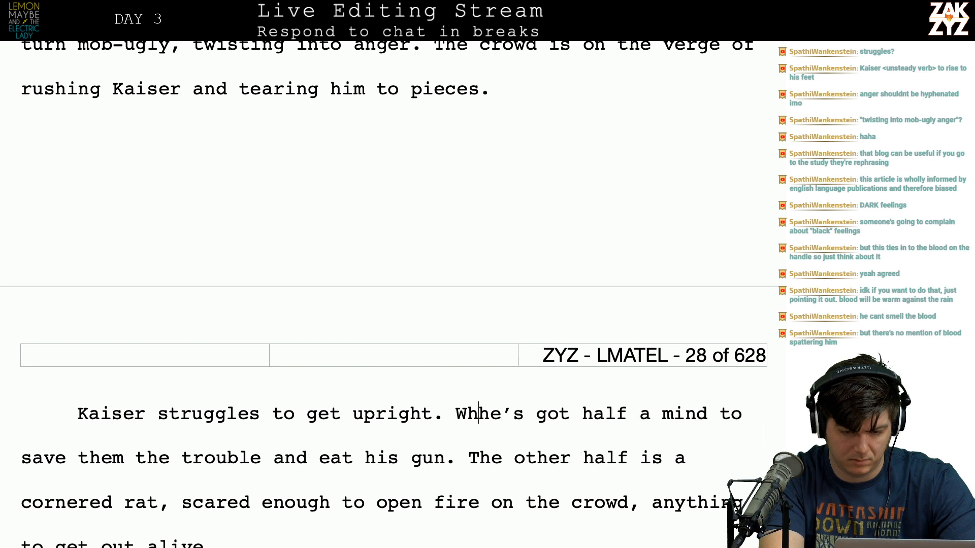
type("Facing the ")
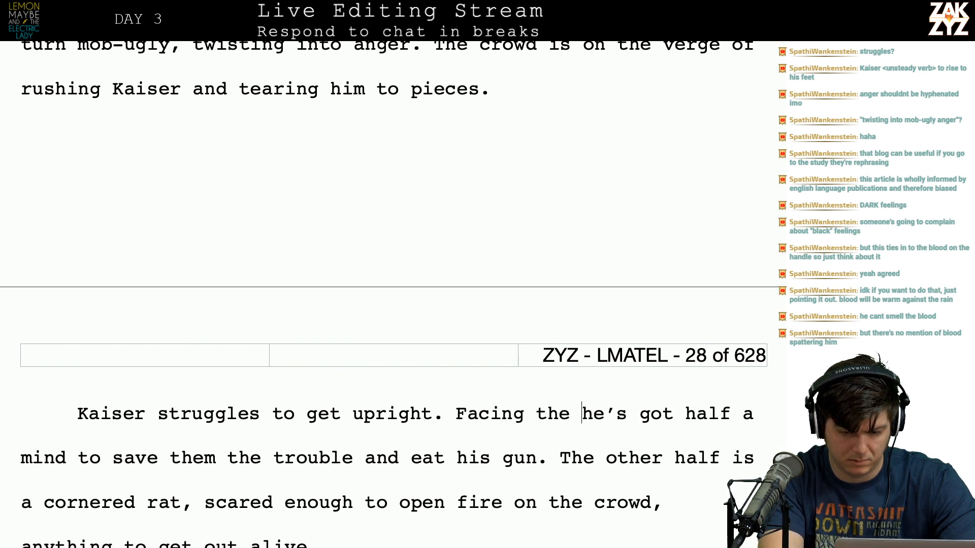
type("mob he")
key("BackSpace")
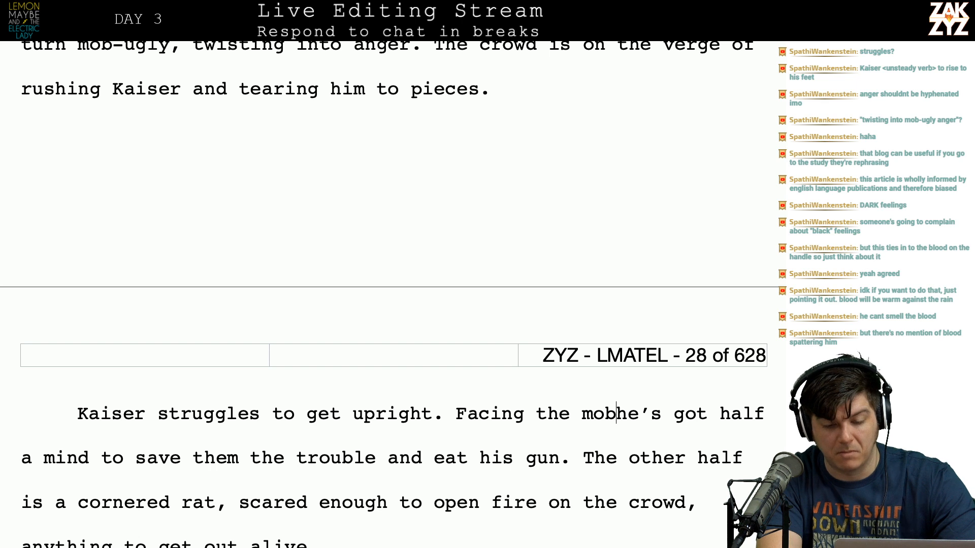
key("BackSpace")
type(",")
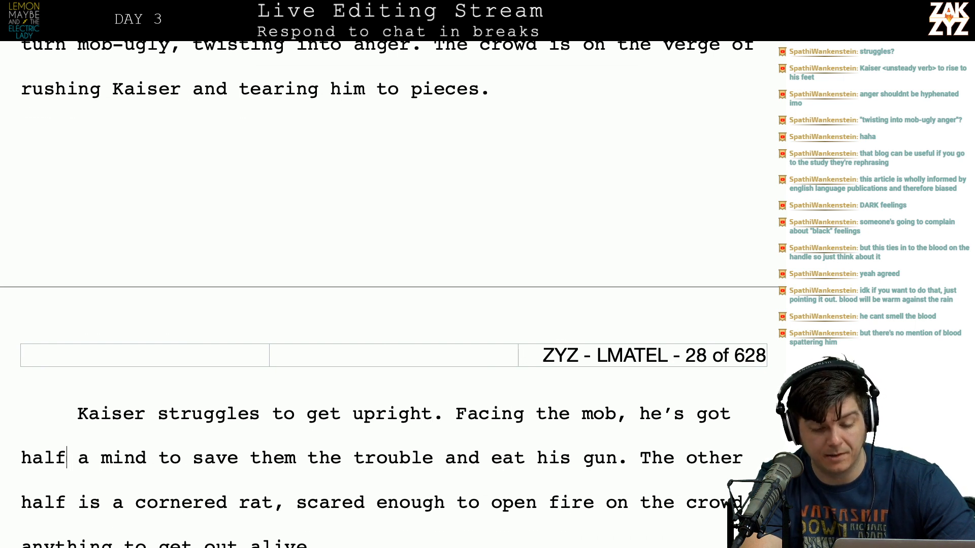
Try adding "anything to save his miserable" before "anything to get out alive." at the end of the paragraph.
left_click(112, 502)
key("Down")
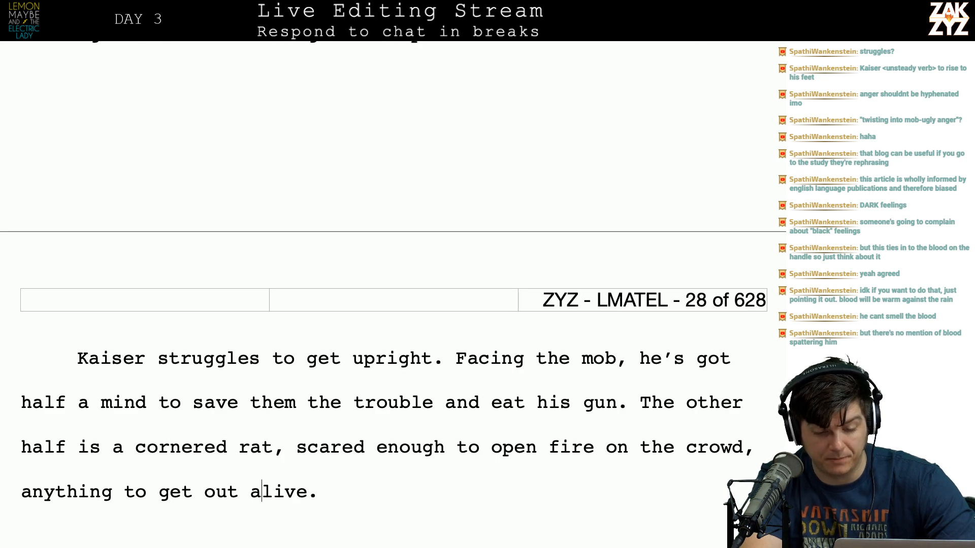
key("Down")
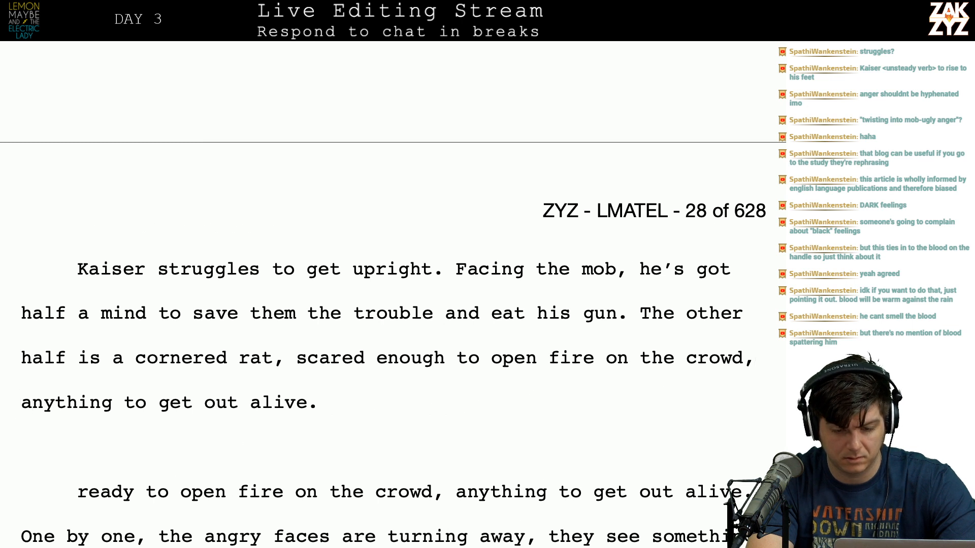
type("anything to sa")
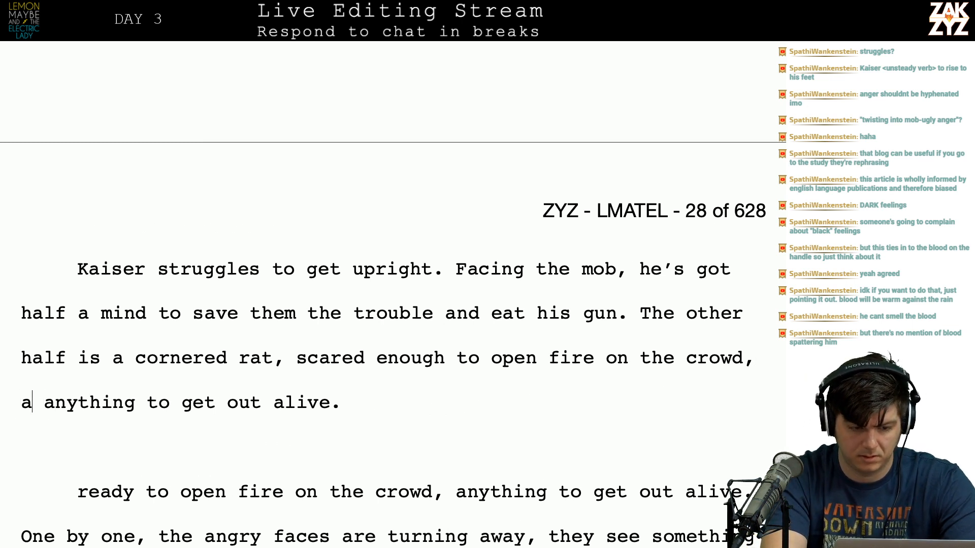
type("ve his miserb")
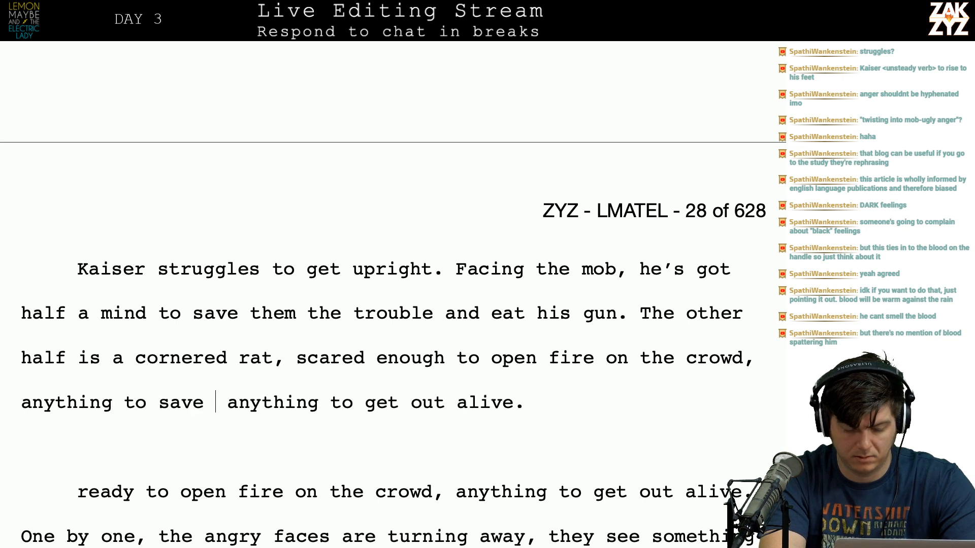
key("BackSpace")
type("able")
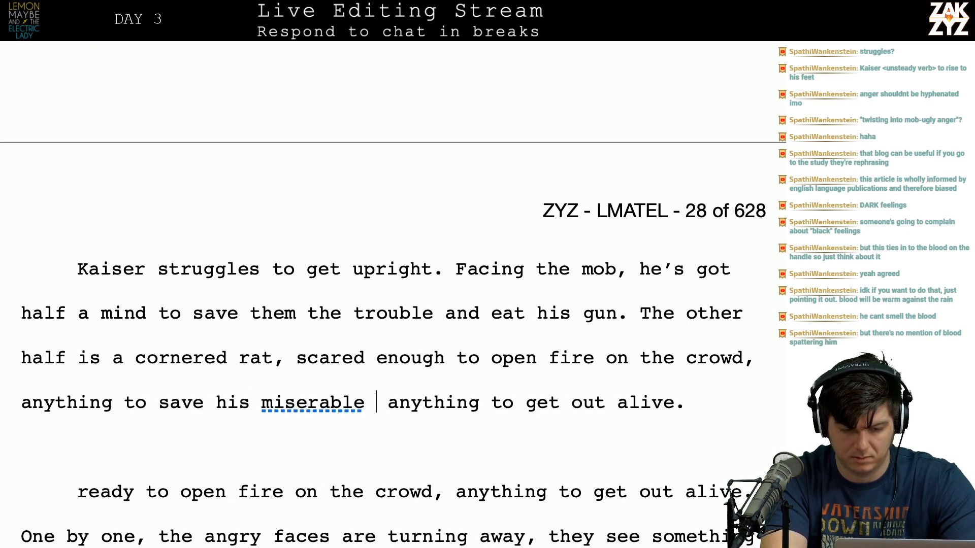
Delete the trial words "save his miserable" after "anything to" in the last line of the Kaiser paragraph.
key("BackSpace")
key("BackSpace")
key("BackSpace")
key("BackSpace")
key("BackSpace")
key("BackSpace")
key("BackSpace")
key("BackSpace")
key("BackSpace")
key("BackSpace")
key("BackSpace")
key("BackSpace")
key("BackSpace")
key("BackSpace")
key("BackSpace")
key("BackSpace")
key("BackSpace")
key("BackSpace")
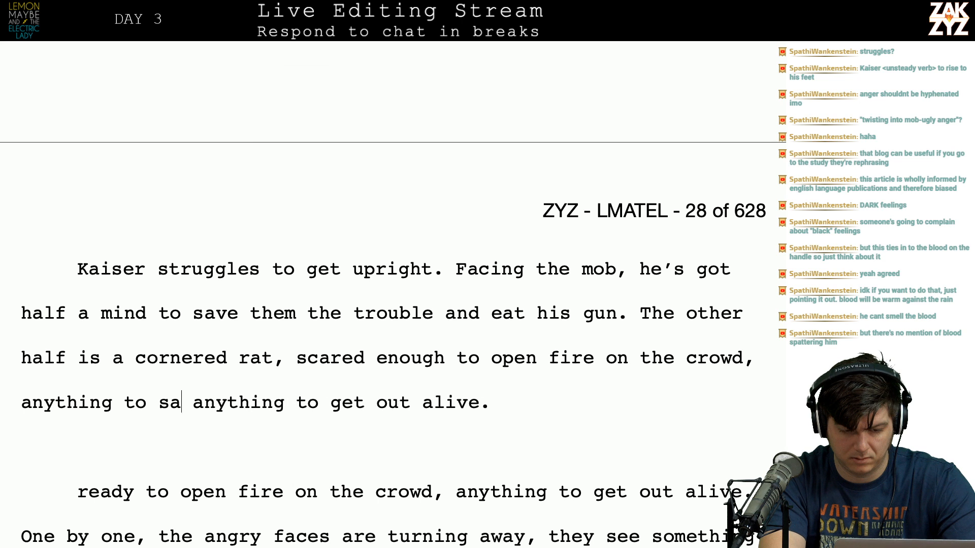
type("sur")
key("BackSpace")
key("BackSpace")
key("BackSpace")
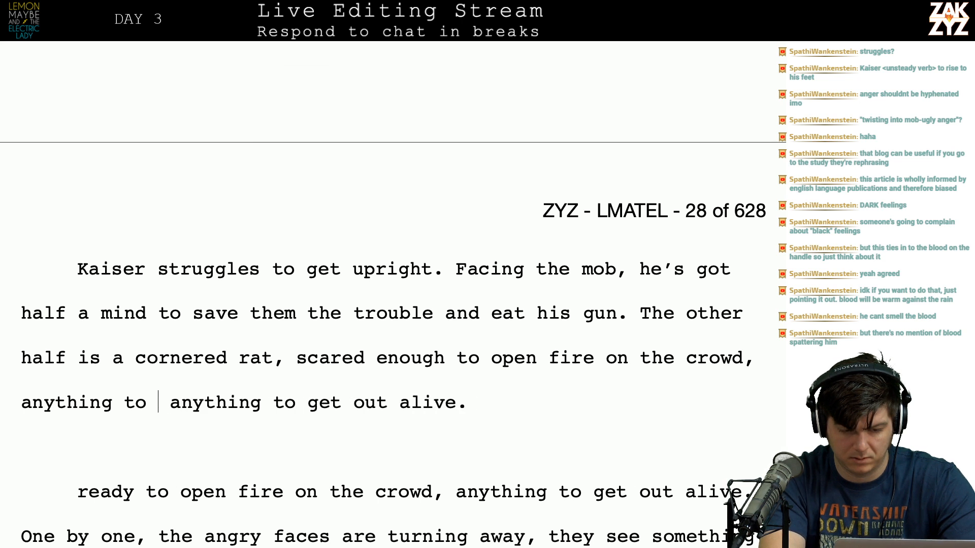
Try continuing "anything to" with "get out of this", and remove the trial wording again.
type("get out of this")
key("BackSpace")
key("BackSpace")
key("BackSpace")
key("BackSpace")
key("BackSpace")
key("BackSpace")
key("BackSpace")
key("BackSpace")
key("BackSpace")
key("BackSpace")
key("BackSpace")
key("BackSpace")
key("BackSpace")
key("BackSpace")
key("BackSpace")
key("BackSpace")
key("BackSpace")
key("BackSpace")
key("BackSpace")
key("BackSpace")
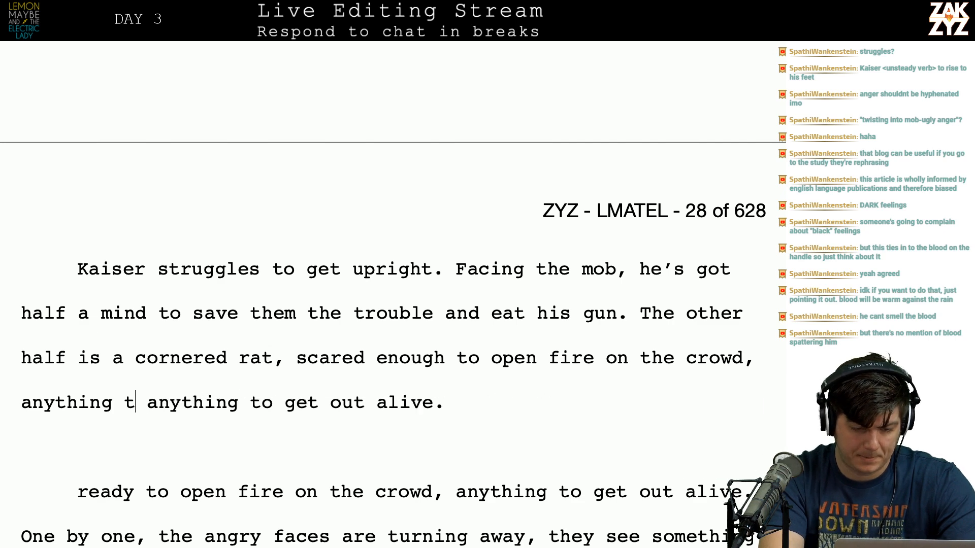
Delete the duplicate "anything" so the paragraph's last clause reads "anything to get out alive.".
key("shift+Right")
key("shift+Right")
key("shift+Right")
key("shift+Right")
key("shift+Right")
key("shift+Right")
key("shift+Right")
key("shift+Right")
key("shift+Right")
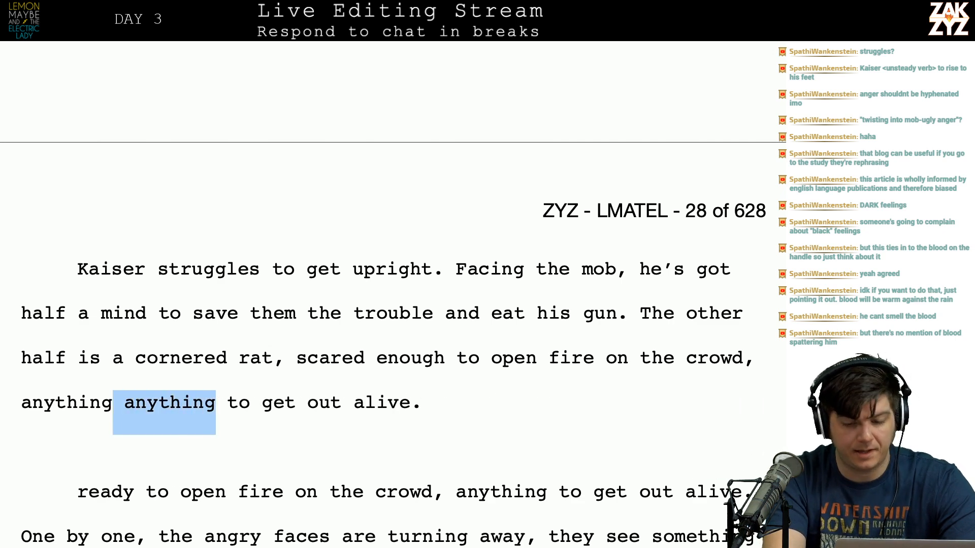
key("BackSpace")
scroll(393, 345, "up", 2)
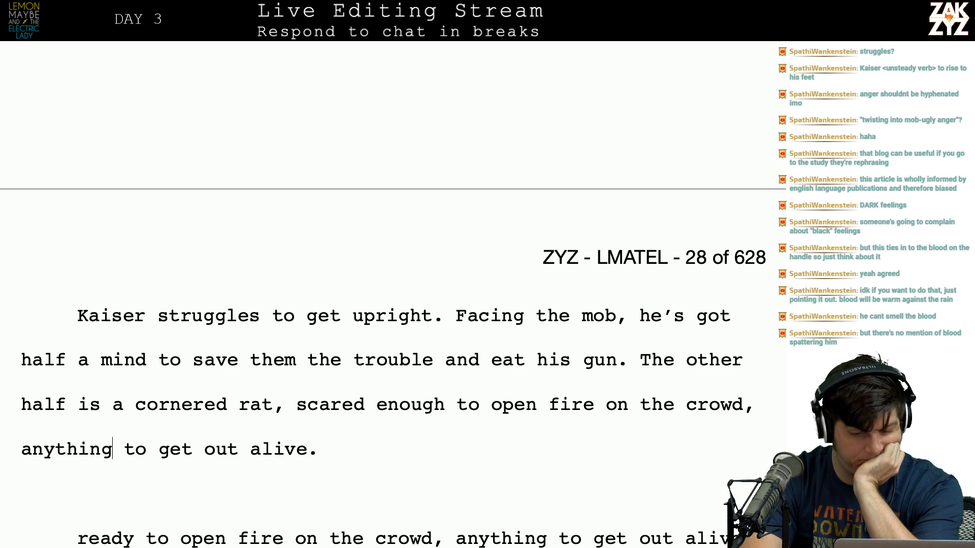
Try a new ending after "cornered rat," on a split line: "scared enough to do anything to get out alive, even open fire on a crowd.".
scroll(394, 345, "down", 1)
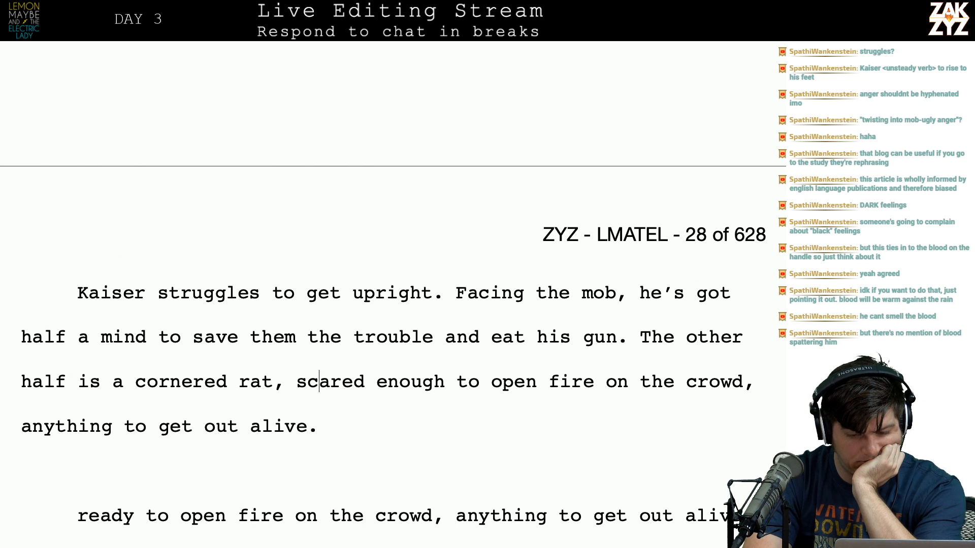
key("Return")
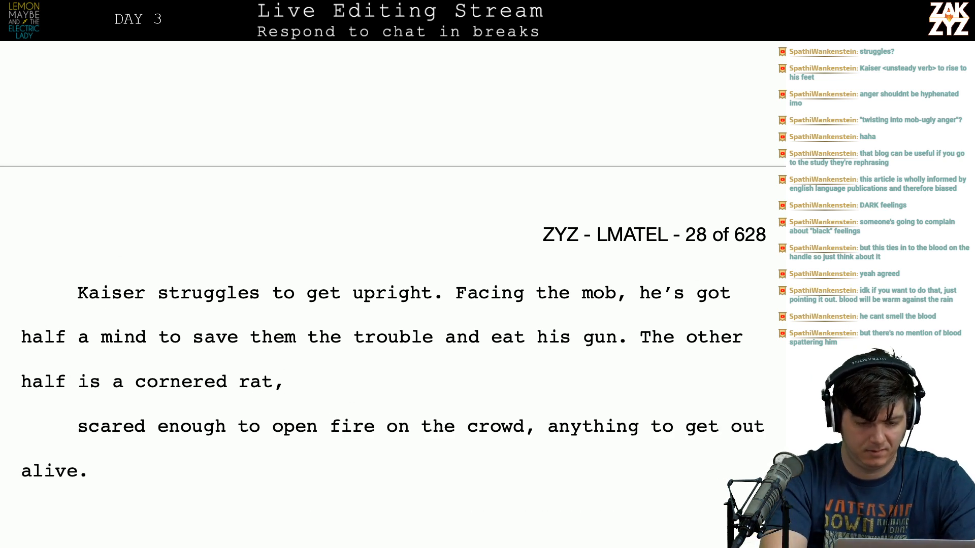
type("sc")
key("BackSpace")
key("BackSpace")
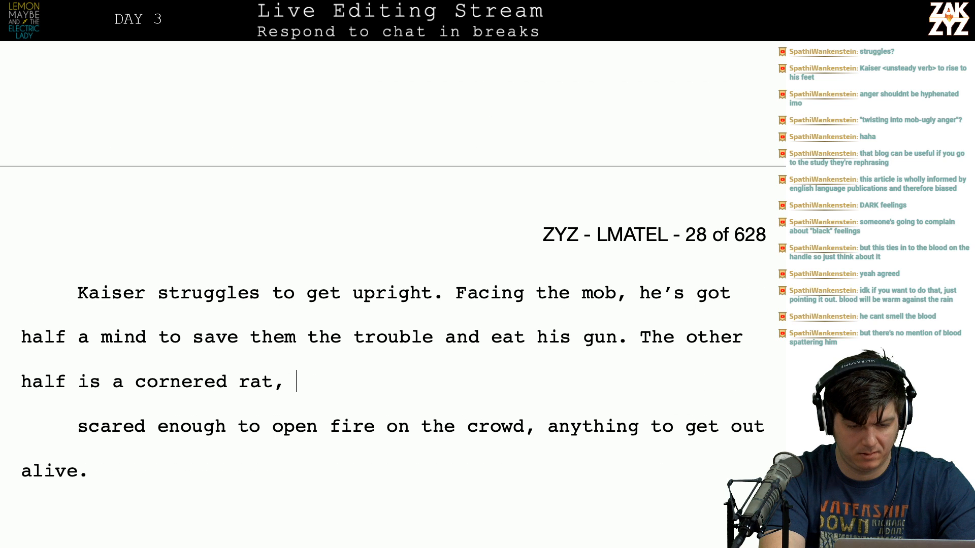
type("scare")
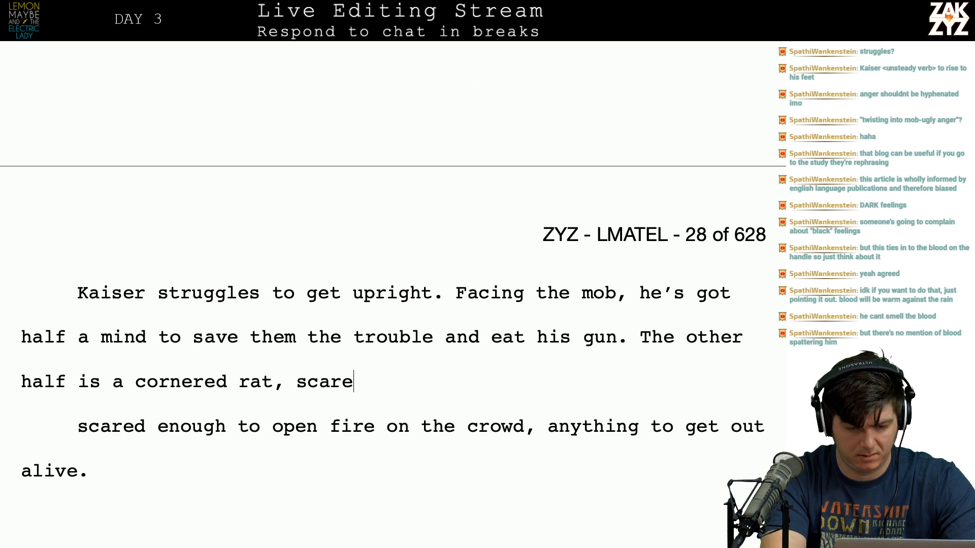
type("d enough to do a")
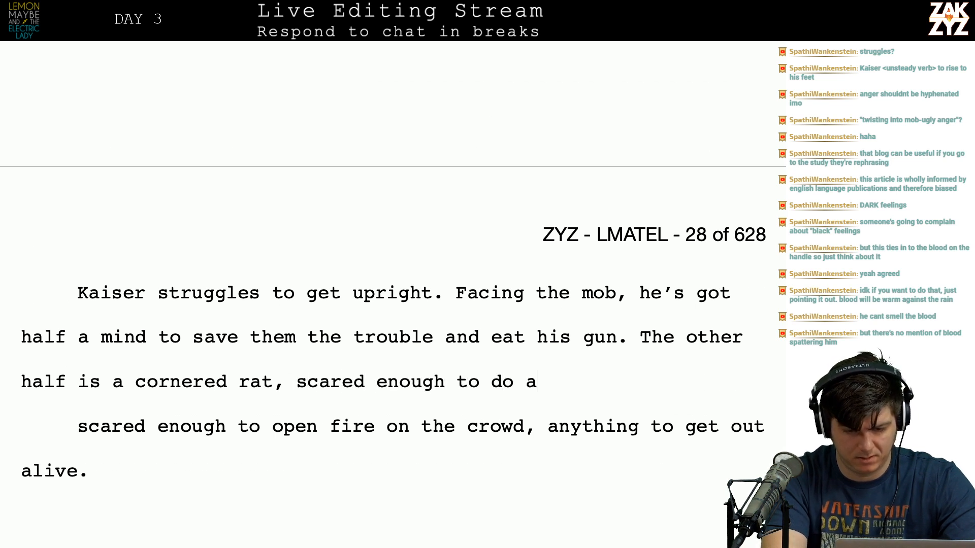
type("nything to get ou")
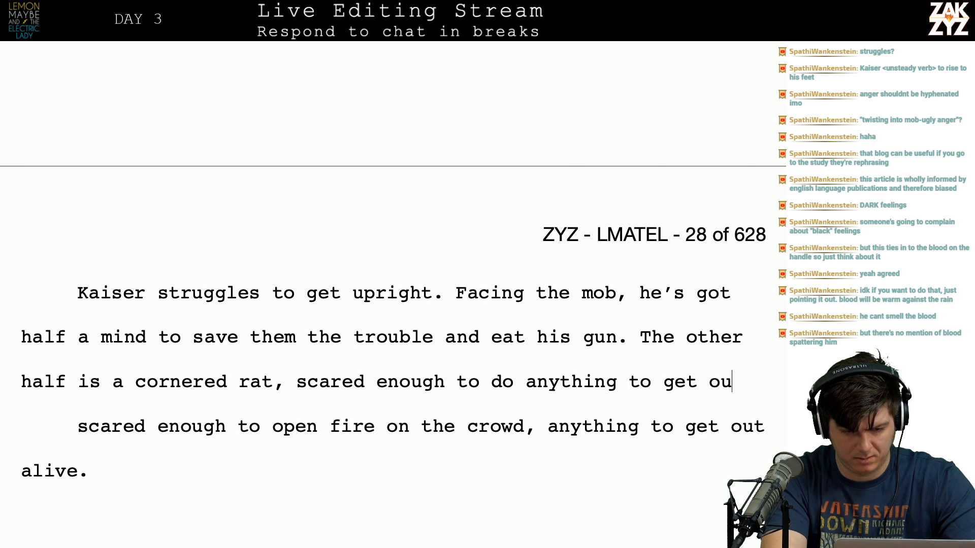
type("t alive, even op")
type("en fire on a crwo")
key("ctrl+shift+Left")
type("crowd.")
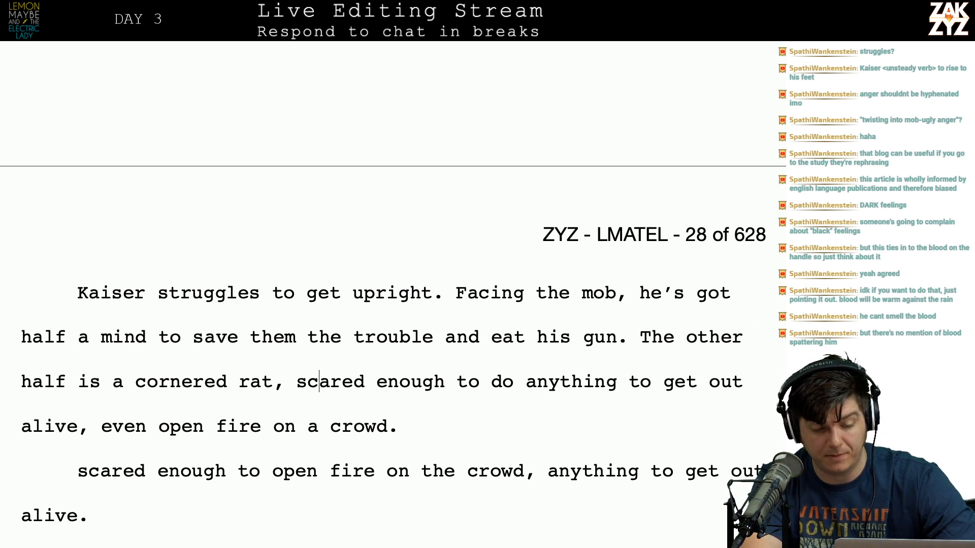
Delete the trial ending after "cornered rat," and rejoin the line with "scared enough to open fire on the crowd".
key("Right")
key("Right")
key("Right")
key("Left")
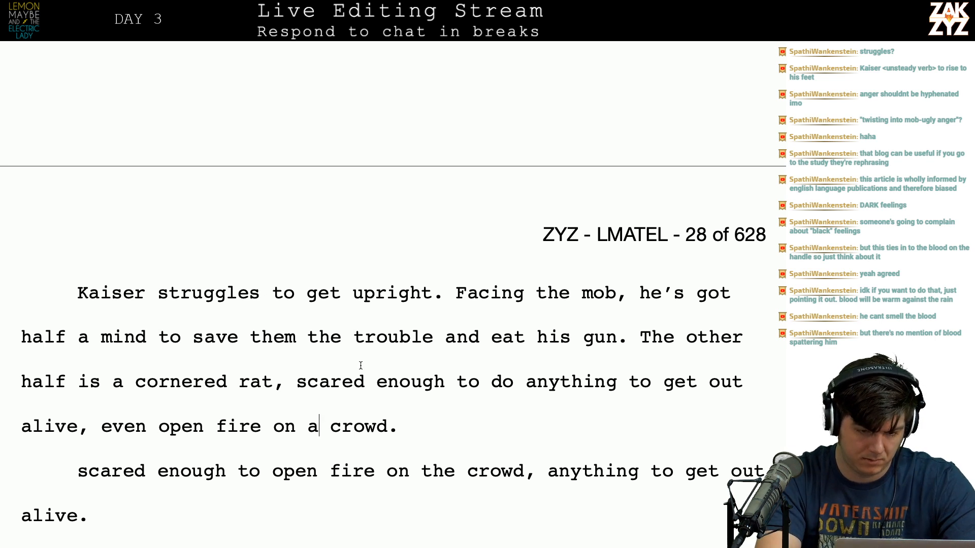
key("End")
key("BackSpace")
key("BackSpace")
key("BackSpace")
key("BackSpace")
key("ctrl+BackSpace")
key("ctrl+BackSpace")
key("ctrl+BackSpace")
key("ctrl+BackSpace")
key("ctrl+BackSpace")
key("ctrl+BackSpace")
key("ctrl+BackSpace")
key("ctrl+BackSpace")
key("ctrl+BackSpace")
key("ctrl+BackSpace")
key("ctrl+BackSpace")
key("ctrl+BackSpace")
key("ctrl+BackSpace")
key("ctrl+BackSpace")
key("ctrl+BackSpace")
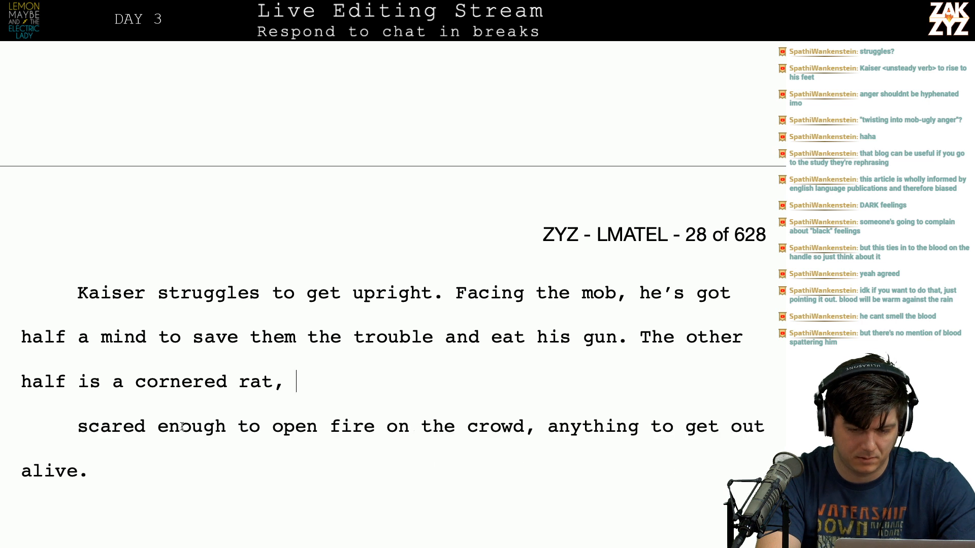
key("Delete")
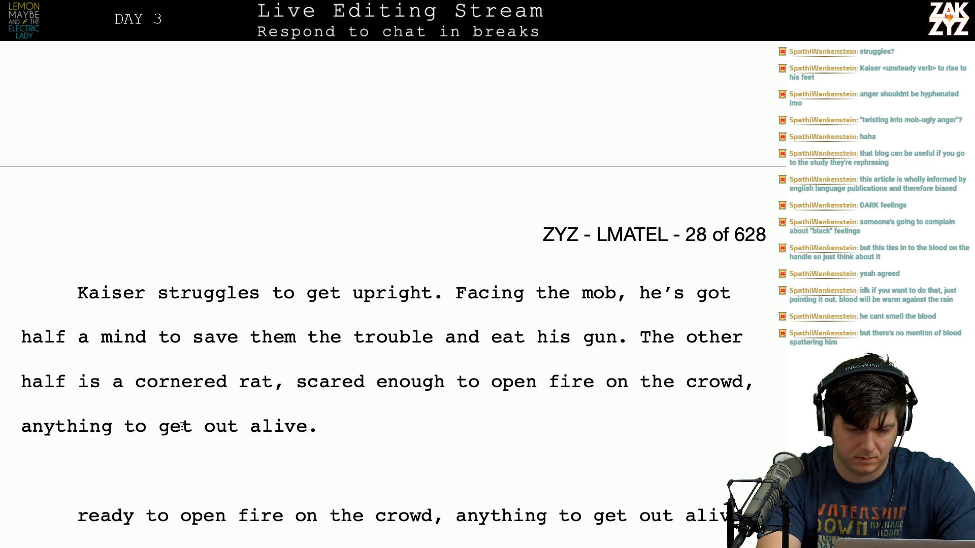
Try inserting "to do" before "anything to get out alive.".
left_click(744, 383)
key("Right")
type("to do")
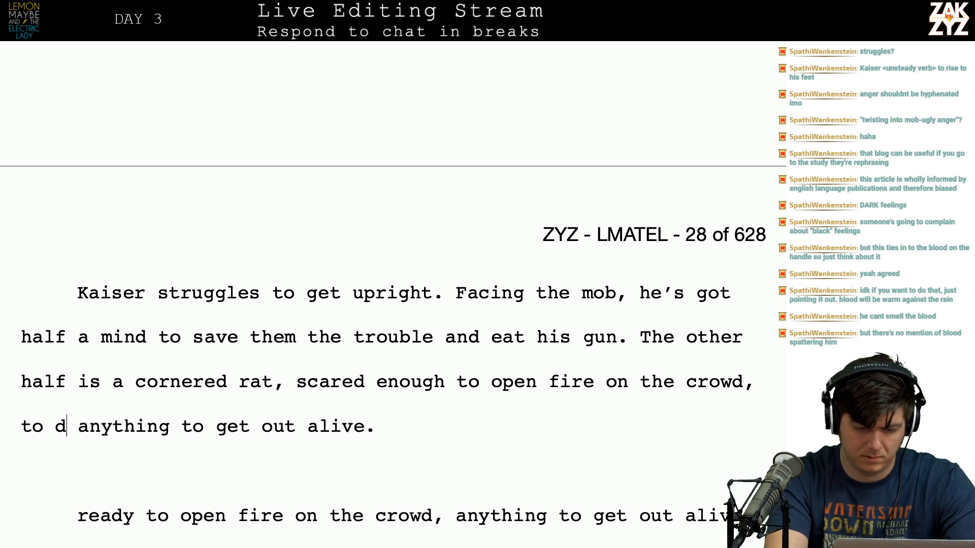
key("BackSpace")
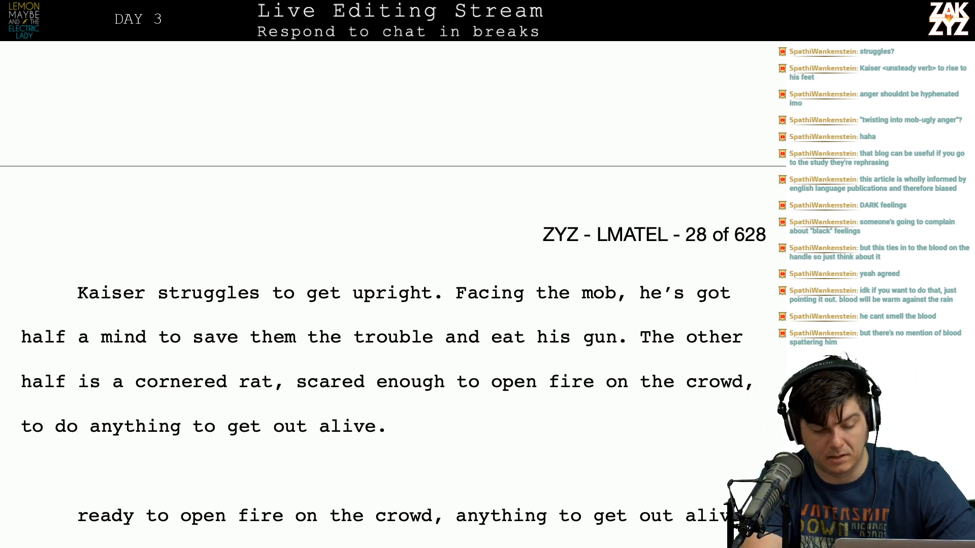
key("Right")
key("Right")
key("Right")
key("Right")
key("Right")
key("Right")
key("Right")
key("Right")
key("Right")
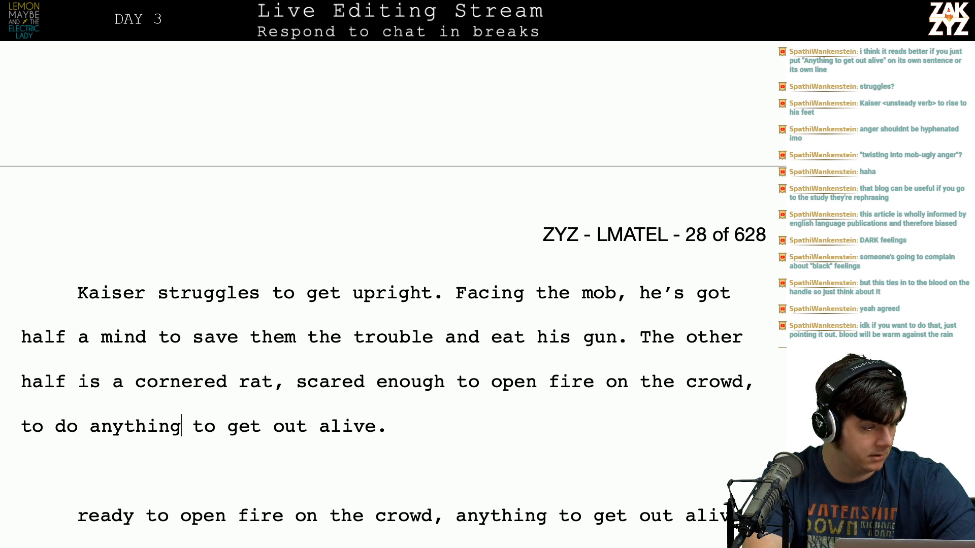
End the sentence with a period after "crowd" and add "Anything to get out alive." as its own sentence.
key("Left")
key("Left")
key("Left")
key("Left")
key("Left")
key("Left")
key("Left")
key("Left")
key("Left")
key("Left")
key("Left")
key("Left")
key("Left")
key("Left")
key("Left")
key("Left")
key("Left")
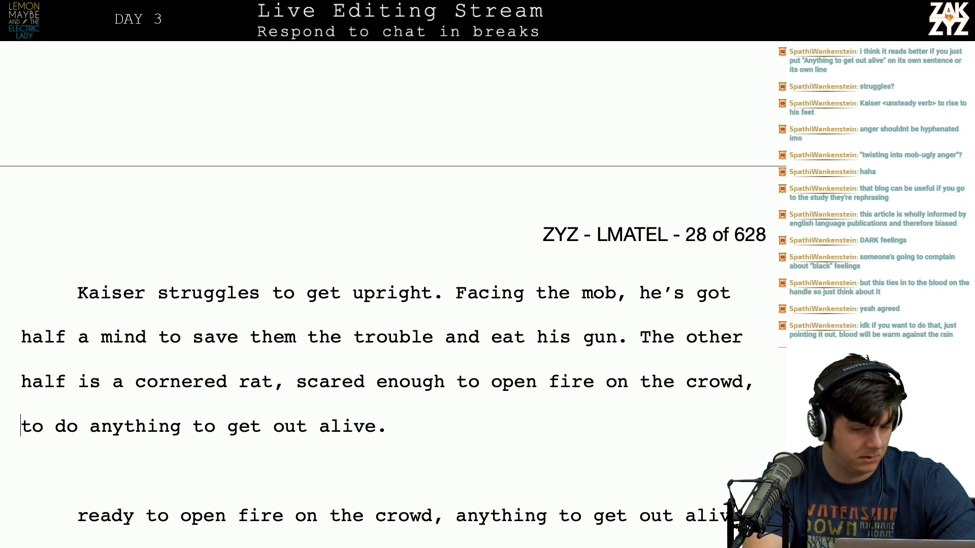
key("Right")
key("Right")
key("Right")
key("BackSpace")
type(". A")
type("nything to get out ")
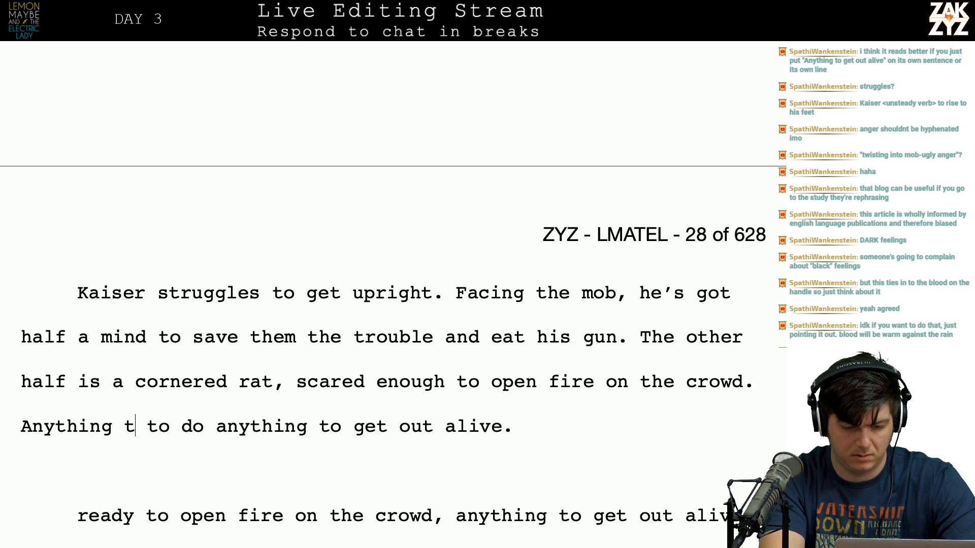
type("alive.")
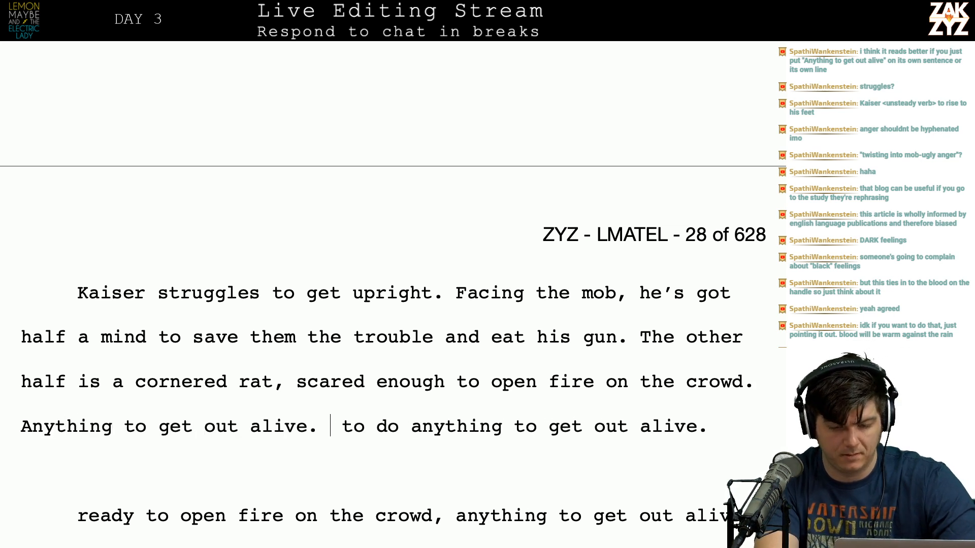
Delete the leftover "to do anything to get out alive." and the blank paragraph below it.
key("shift+Down")
key("shift+Down")
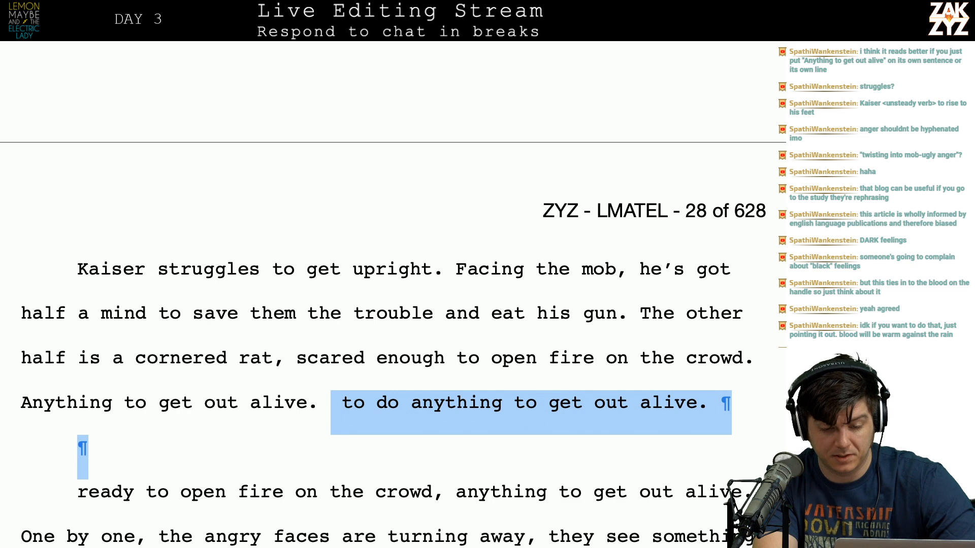
key("shift+Down")
key("shift+Down")
key("shift+Up")
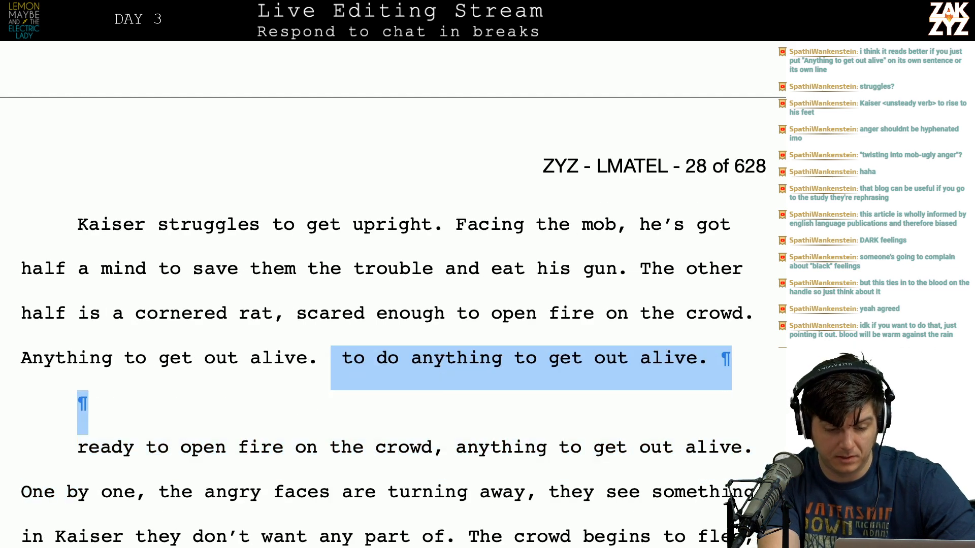
key("Delete")
key("Return")
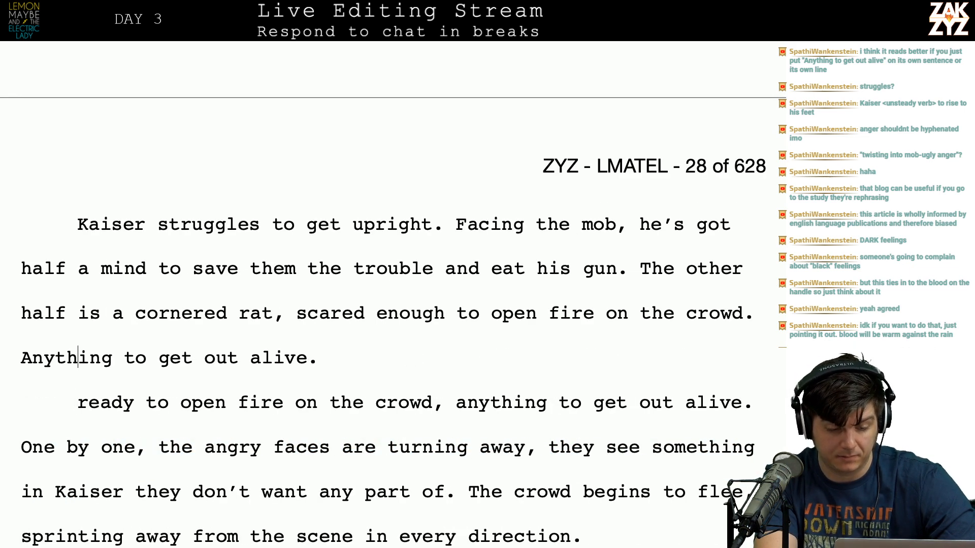
Delete "ready to open fire on the crowd, anything to get out alive." so the next paragraph starts with "One by one".
key("shift+Down")
key("shift+Left")
key("shift+Left")
key("shift+Left")
key("shift+Left")
key("shift+Left")
key("shift+Left")
key("shift+Left")
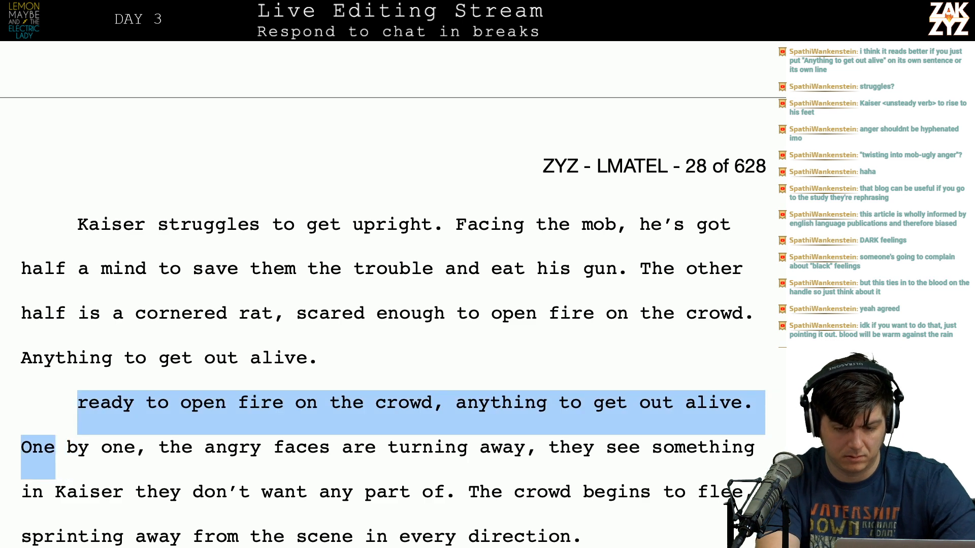
key("shift+Right")
key("shift+Right")
key("Delete")
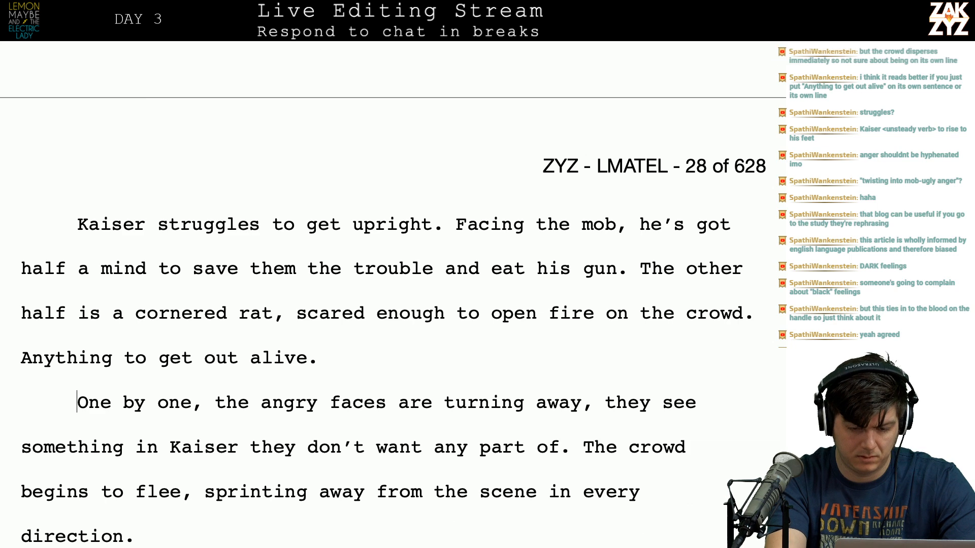
Try opening the paragraph before "One by one" with "They can see it.".
type("They can see it.")
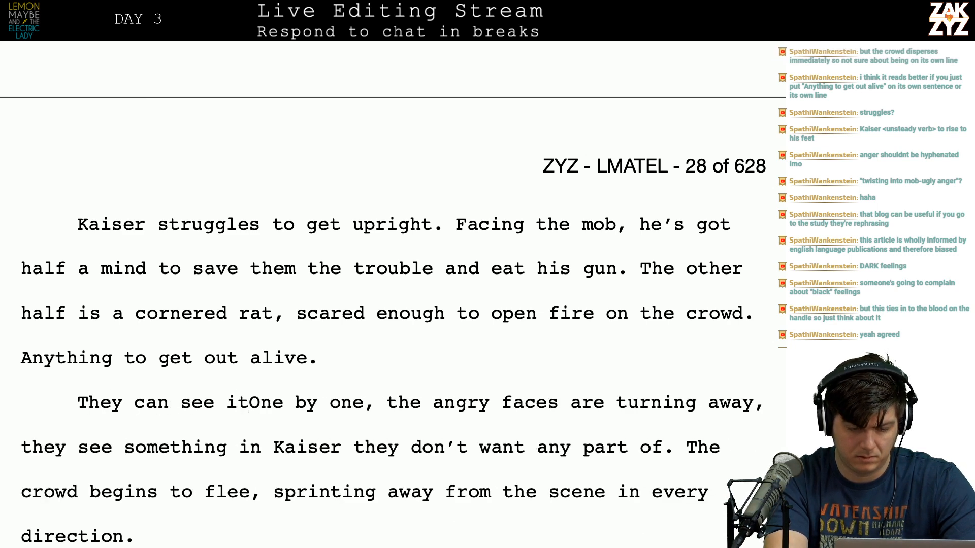
key("BackSpace")
key("BackSpace")
key("BackSpace")
key("BackSpace")
key("BackSpace")
key("BackSpace")
key("BackSpace")
key("BackSpace")
key("BackSpace")
key("BackSpace")
key("BackSpace")
key("BackSpace")
key("BackSpace")
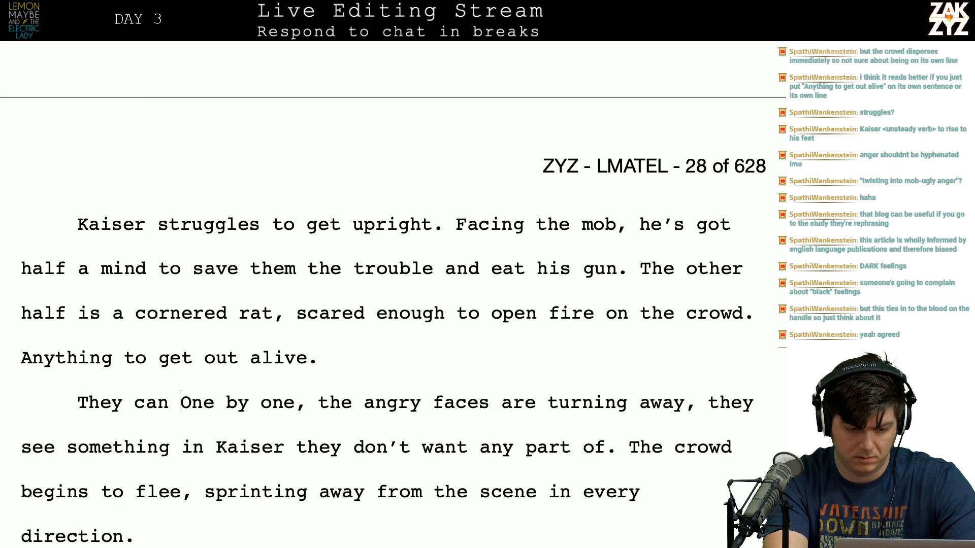
key("BackSpace")
type("y can")
key("BackSpace")
key("BackSpace")
key("BackSpace")
key("BackSpace")
key("BackSpace")
type("c")
key("BackSpace")
key("BackSpace")
type("w")
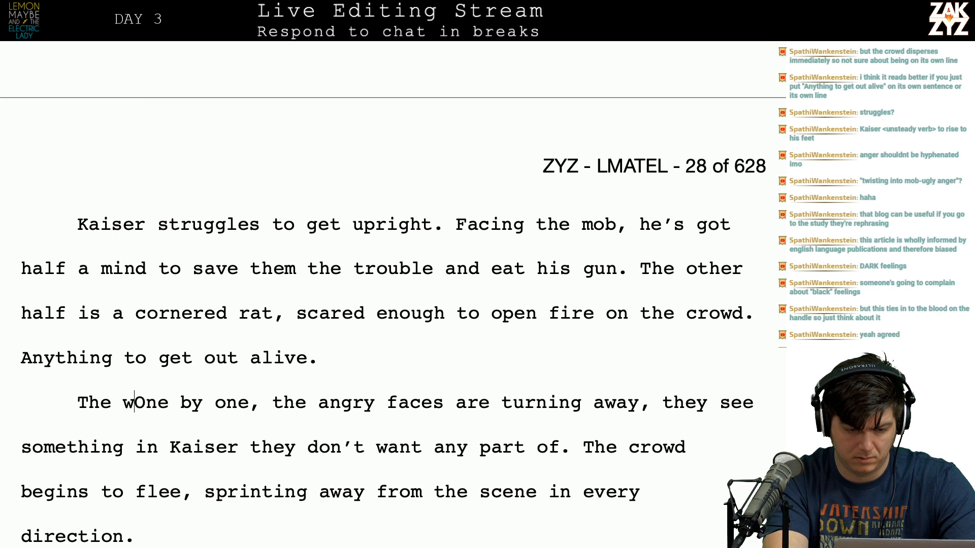
key("BackSpace")
Open the paragraph before "One by one" with the sentence "The people on the sidewalk can see it.".
type("people on th")
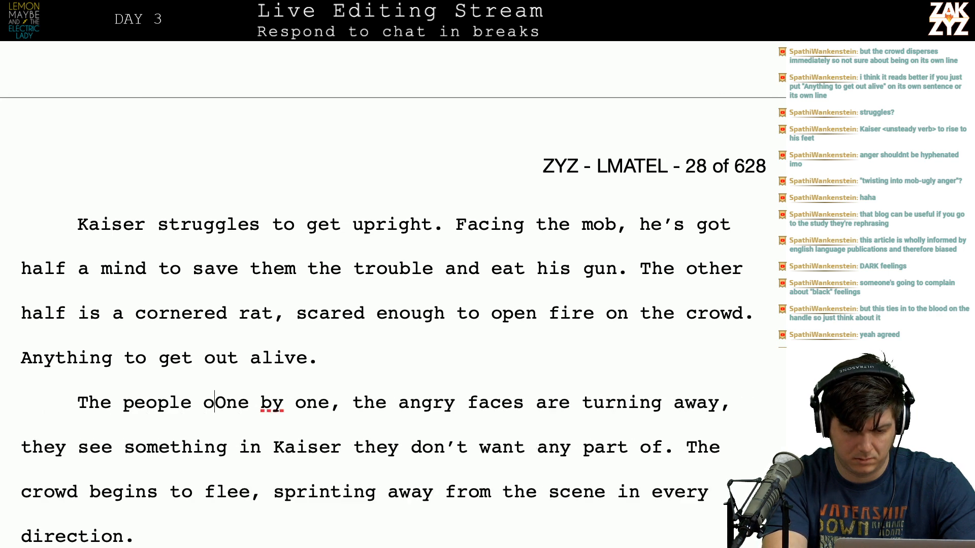
type("e sidewa")
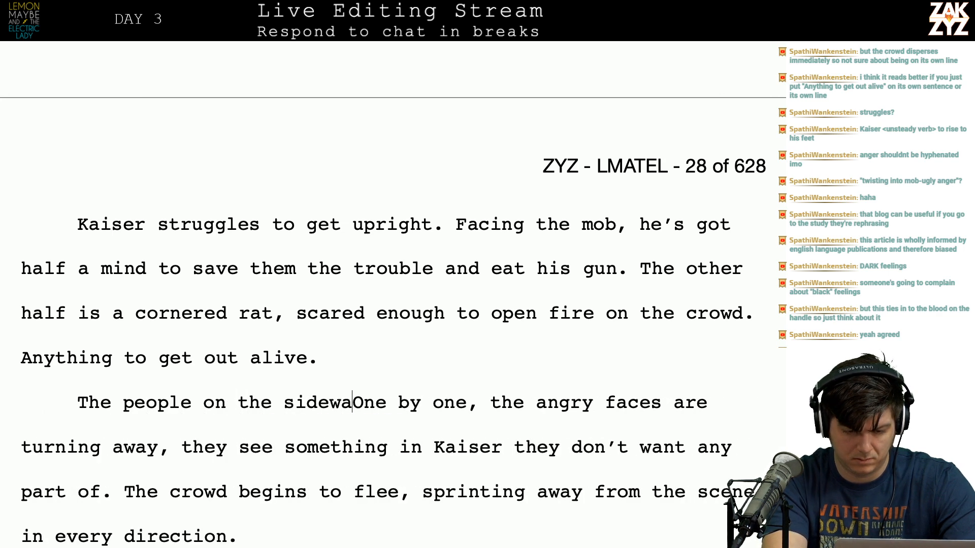
type("lk can see it. ")
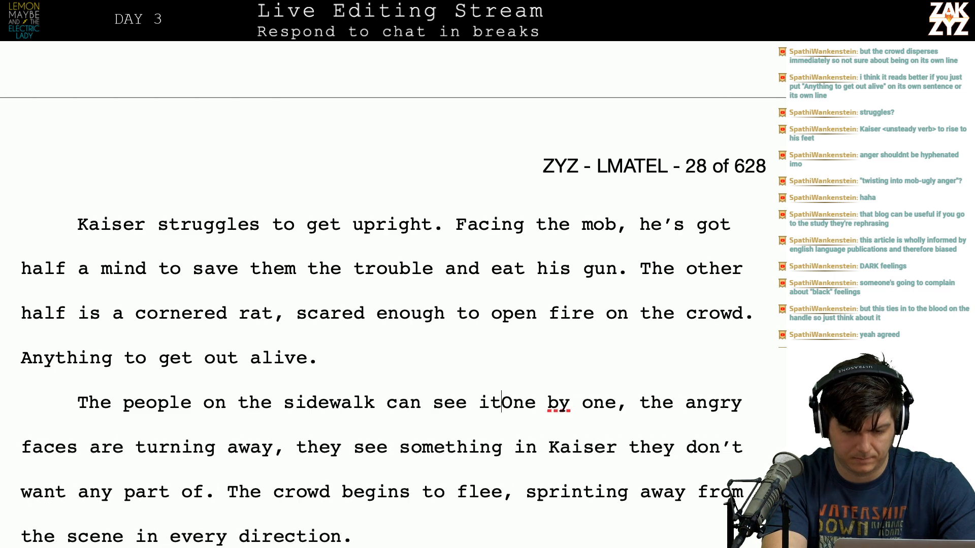
Add "There's something in Kaiser they don't want any part of, and one by one they turn away and begin to flee.".
type("There's somethi")
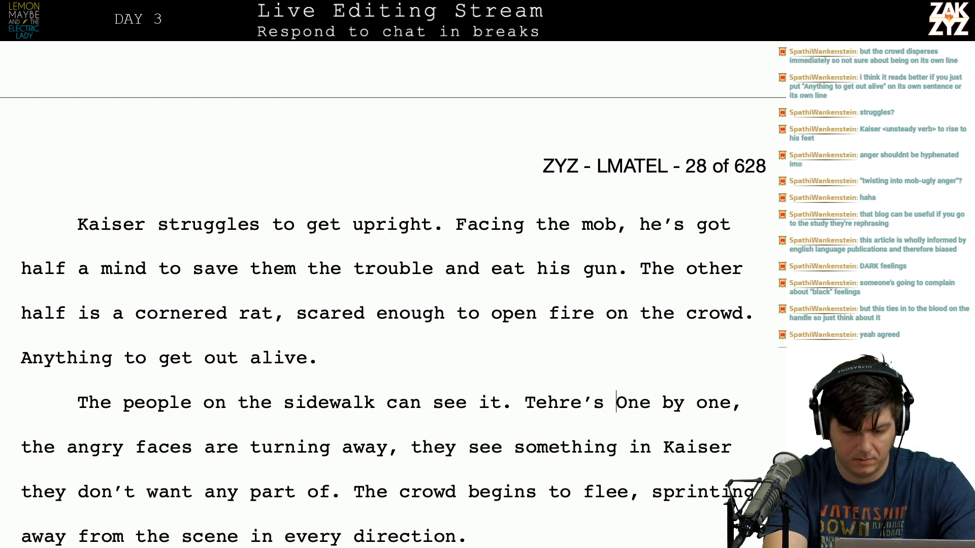
type("ng in ")
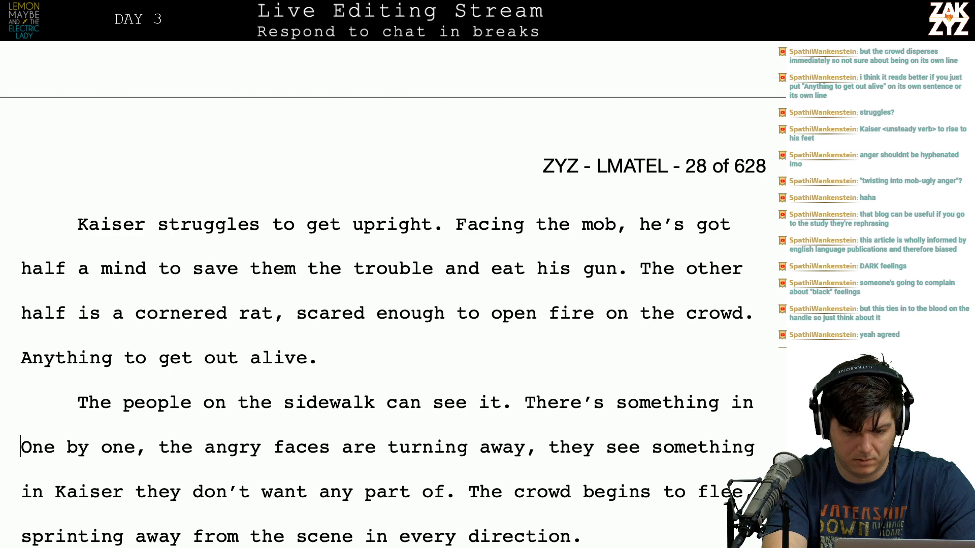
type("Kaiser they do")
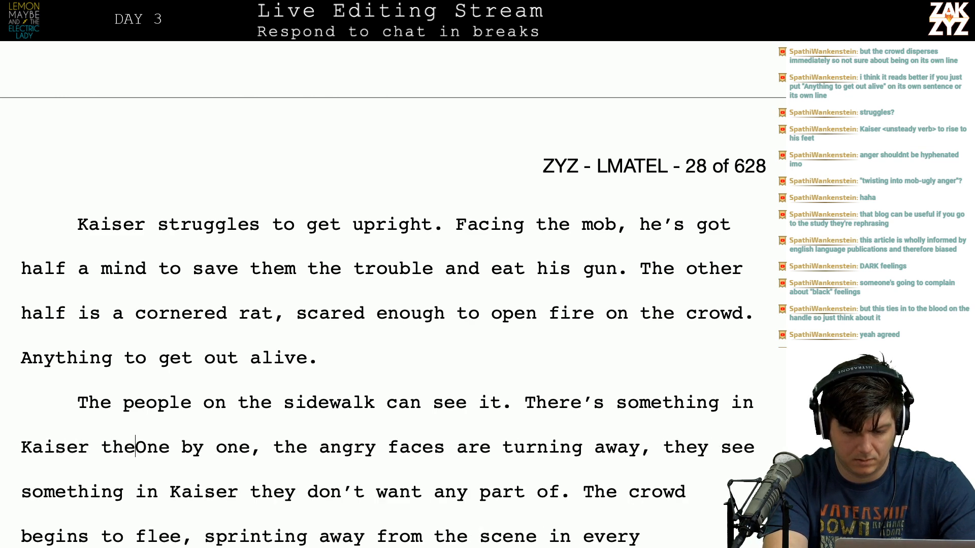
type("n't want any part ")
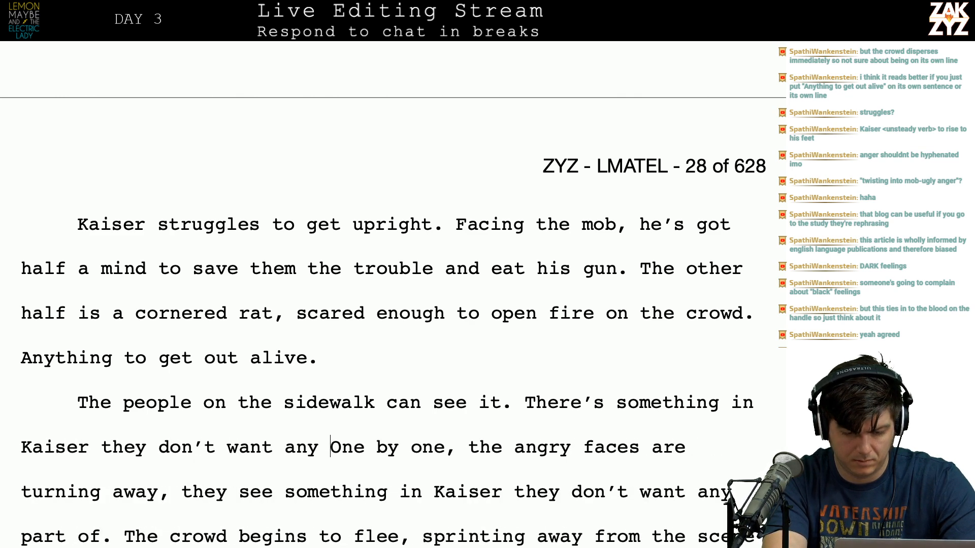
type("of, and one by")
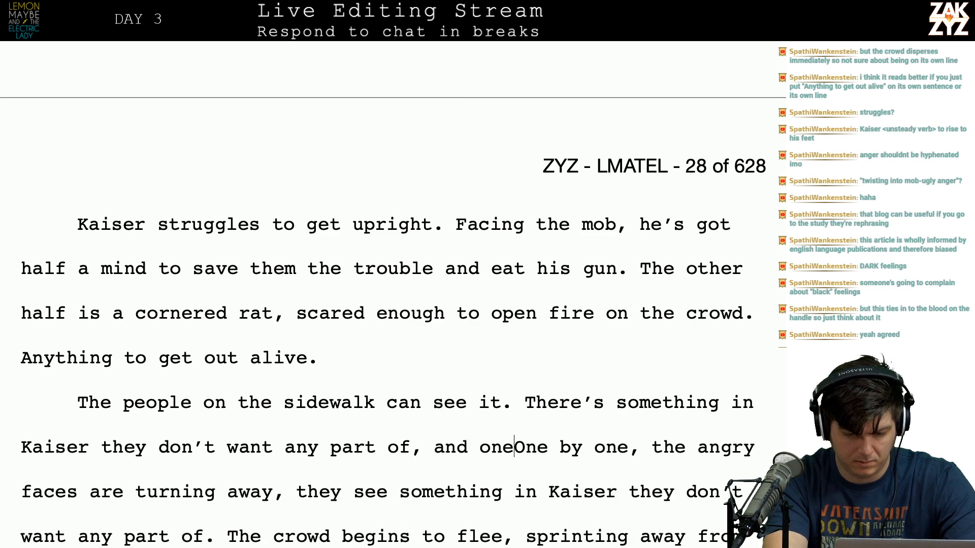
type(" one they turn awa")
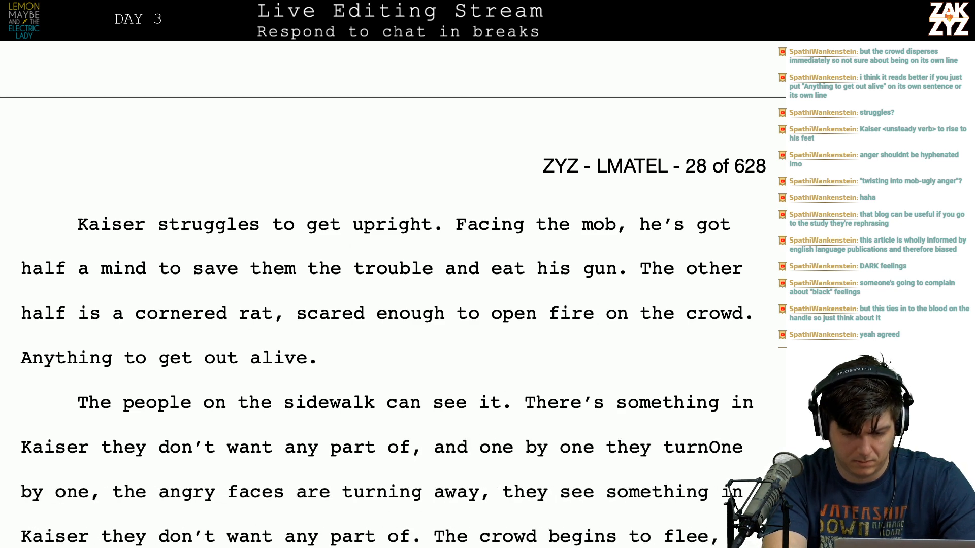
type("y")
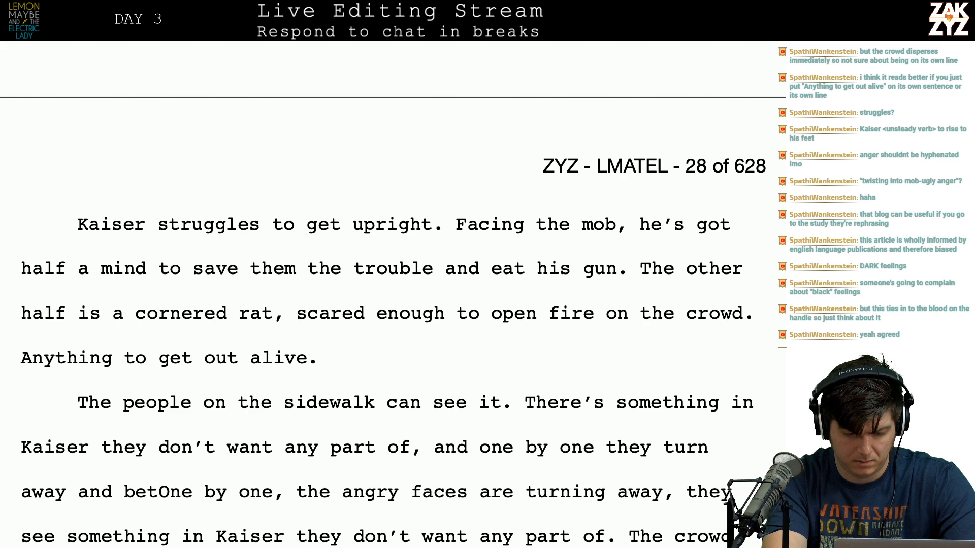
type(" and begin to flee.")
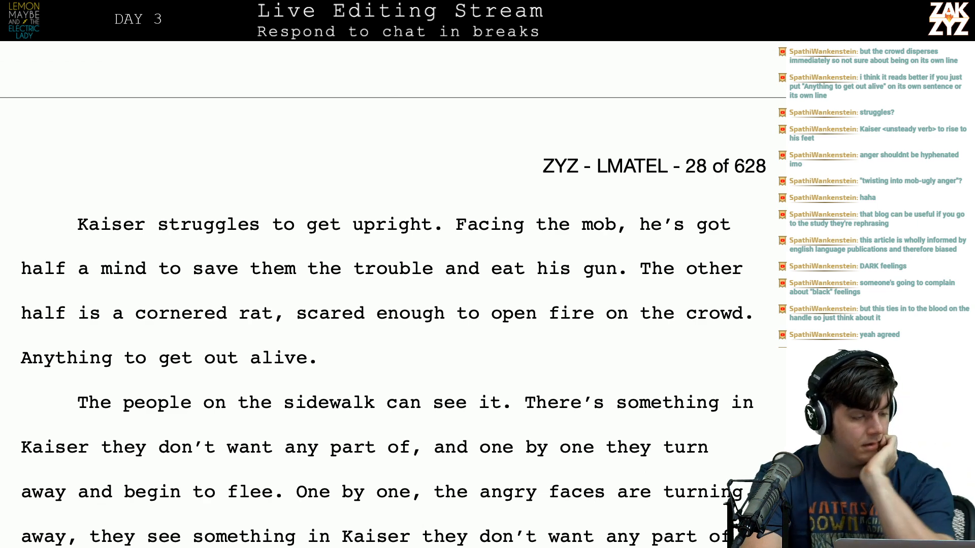
Change "open fire on the crowd" to "open fire on a crowd" in the paragraph where Kaiser faces the mob.
scroll(393, 317, "down", 4)
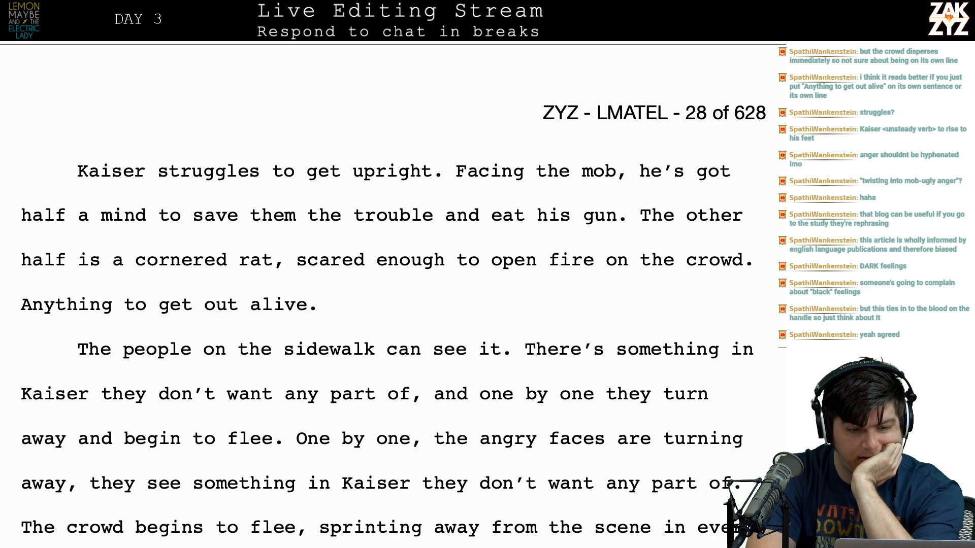
scroll(393, 295, "up", 3)
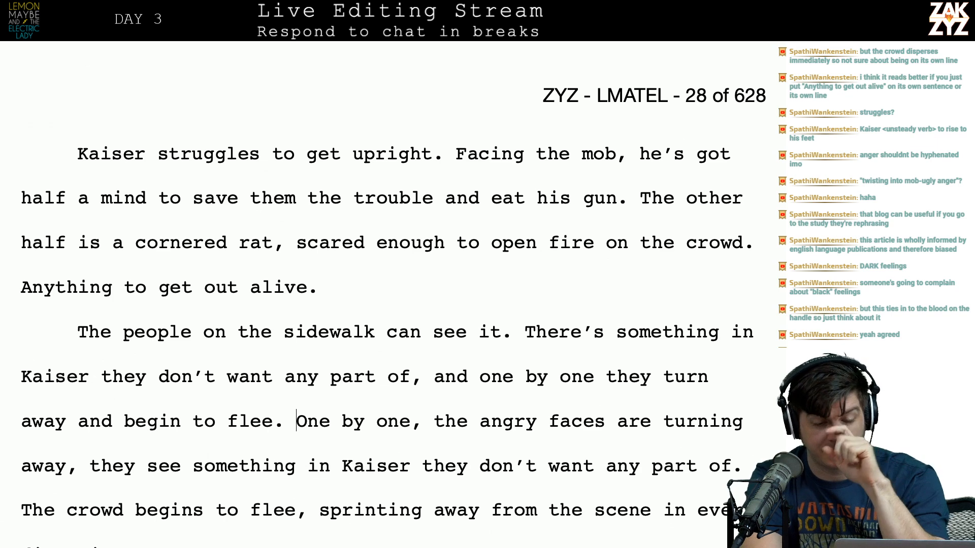
scroll(770, 365, "down", 1)
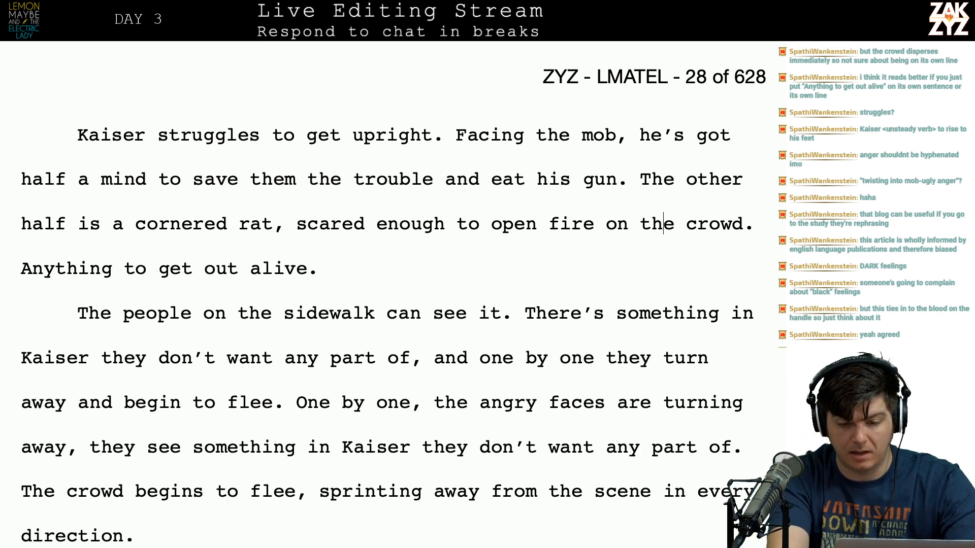
key("BackSpace")
key("BackSpace")
key("BackSpace")
key("BackSpace")
type("a")
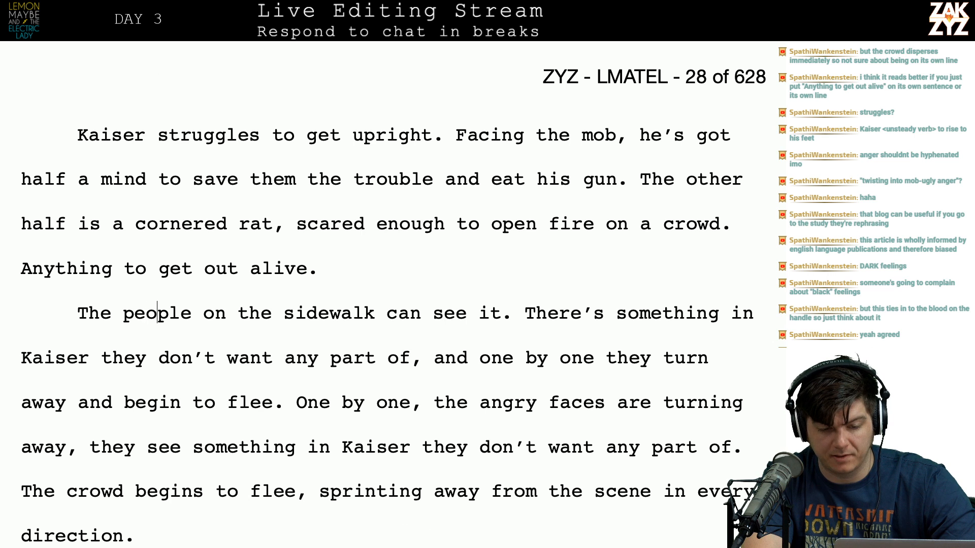
Insert "in his face" after "The people on the sidewalk can see it".
key("Right")
key("Right")
key("Right")
key("Right")
key("Right")
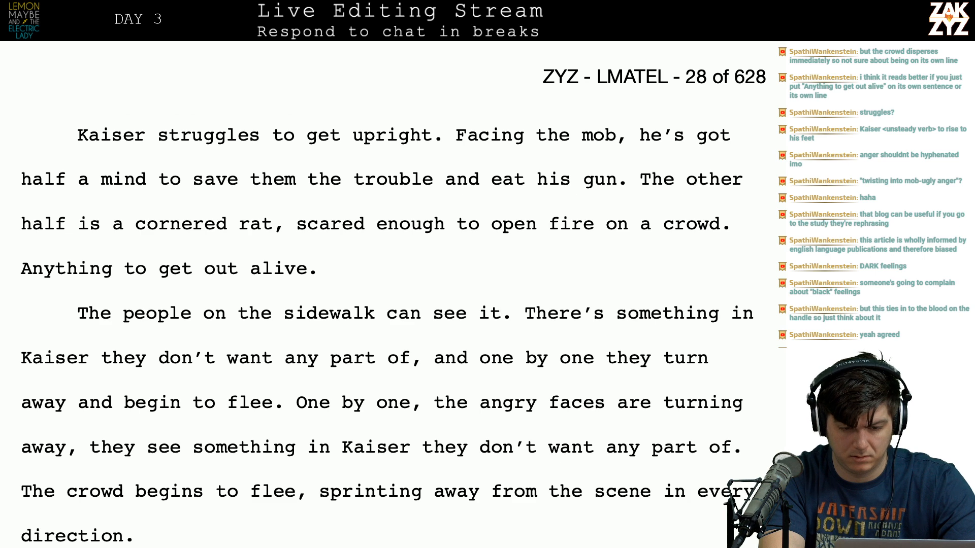
type("in his face")
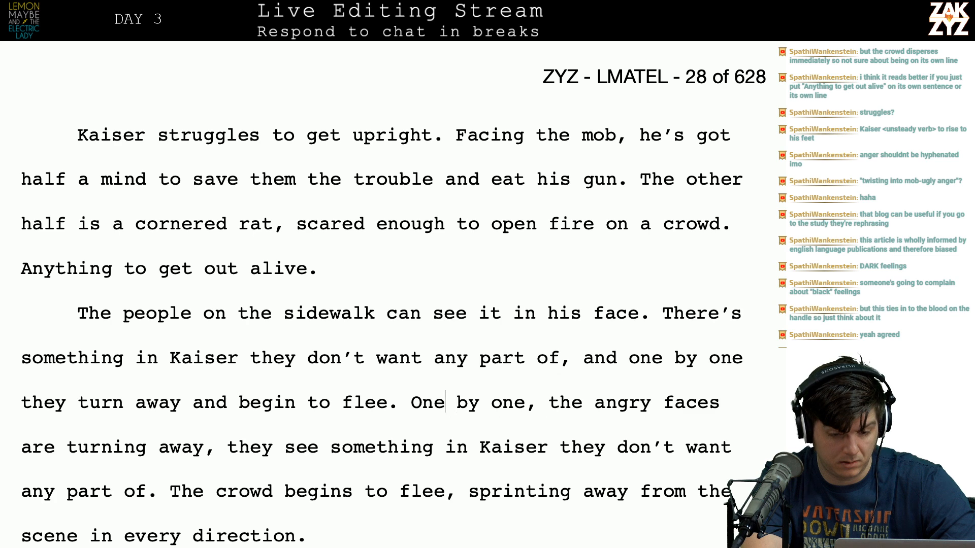
Push the old "One by one" text down past a blank paragraph and start "In two seconds there are people" after "flee.".
key("Return")
key("Return")
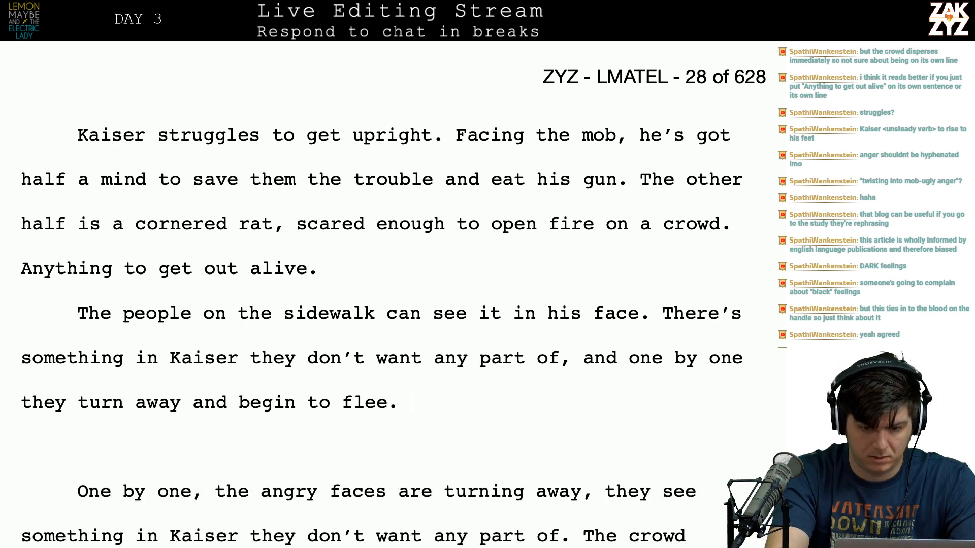
type("wo seco")
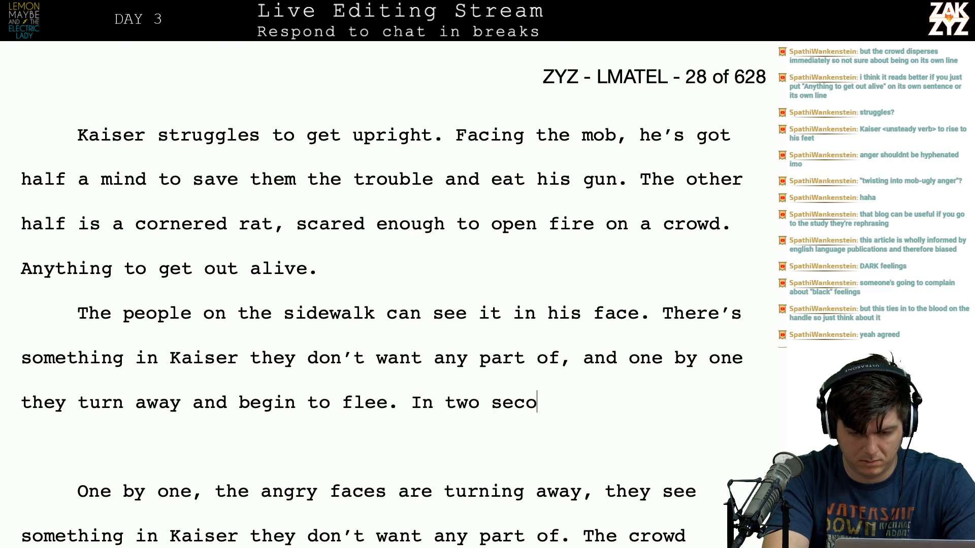
type("nds there are peple")
key("BackSpace")
key("BackSpace")
key("BackSpace")
type("ople")
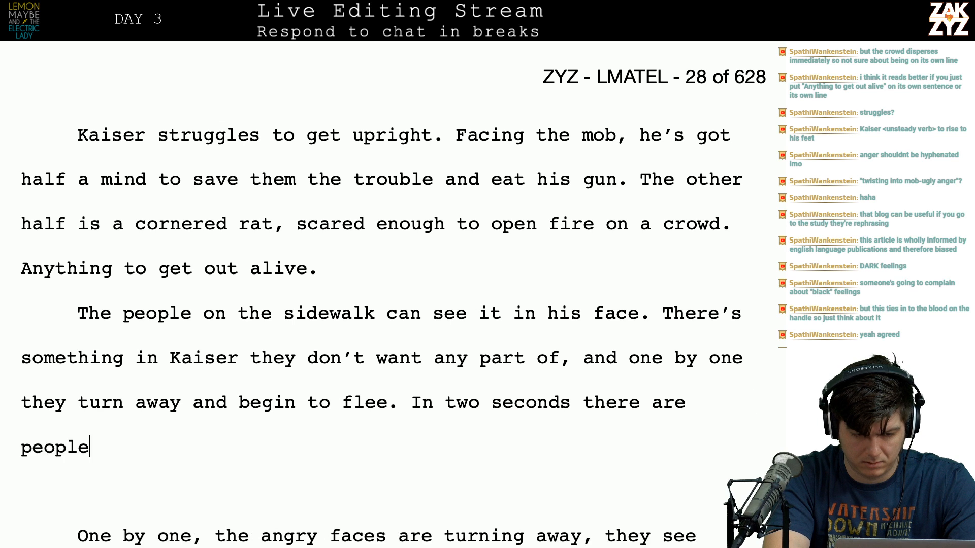
Try continuing the new sentence with "sprinting in every direction".
type(" sprinting in every dire")
key("BackSpace")
key("BackSpace")
key("BackSpace")
key("BackSpace")
key("BackSpace")
key("BackSpace")
key("BackSpace")
key("BackSpace")
key("BackSpace")
key("BackSpace")
key("BackSpace")
key("BackSpace")
key("BackSpace")
key("BackSpace")
key("BackSpace")
key("BackSpace")
key("BackSpace")
key("BackSpace")
key("BackSpace")
key("BackSpace")
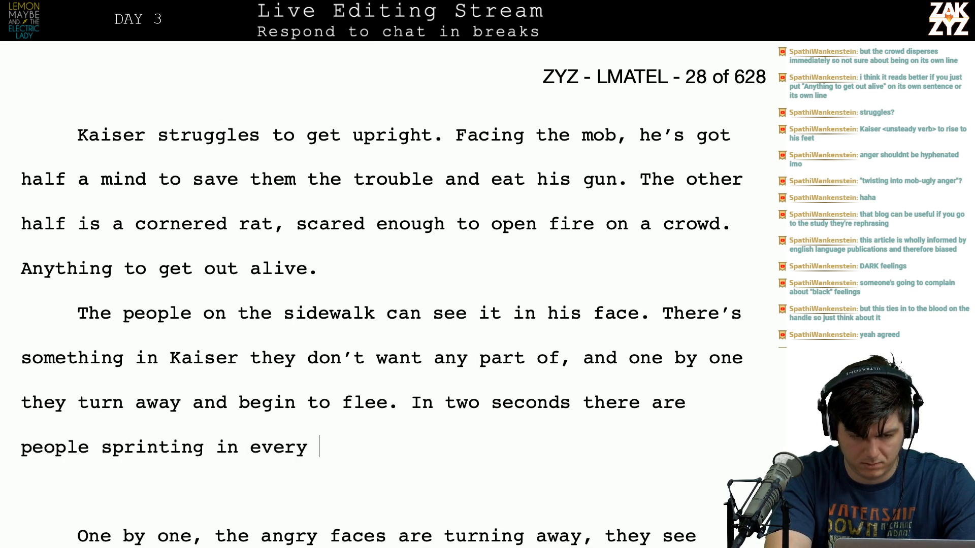
key("BackSpace")
Finish the sentence after "people" with "scattering in every direction, running for their lives.".
type("cat")
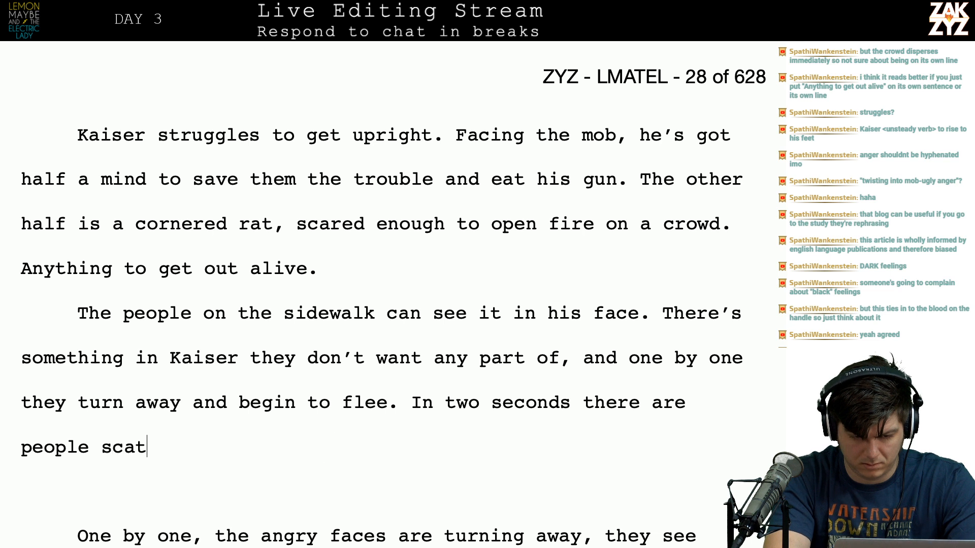
type("tering in every ")
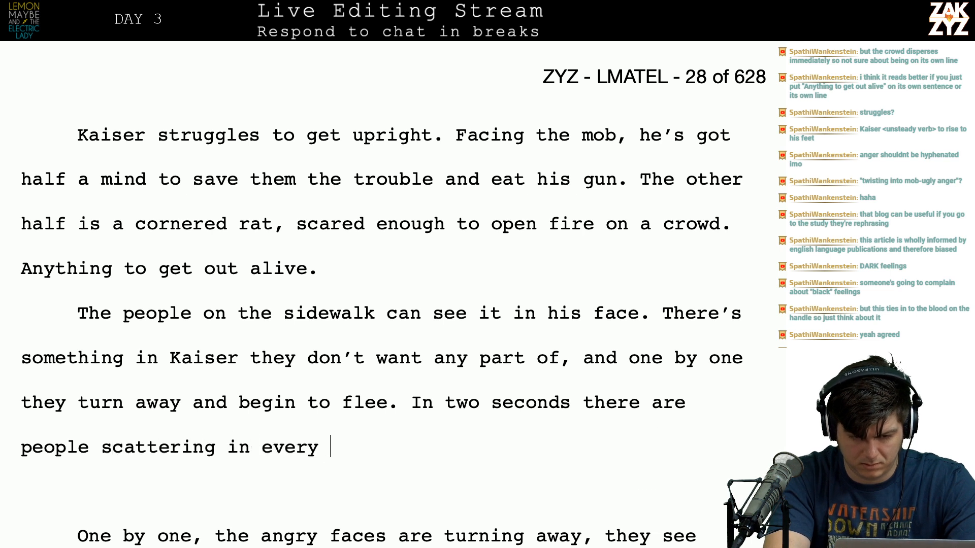
type("direction, running for their lives.")
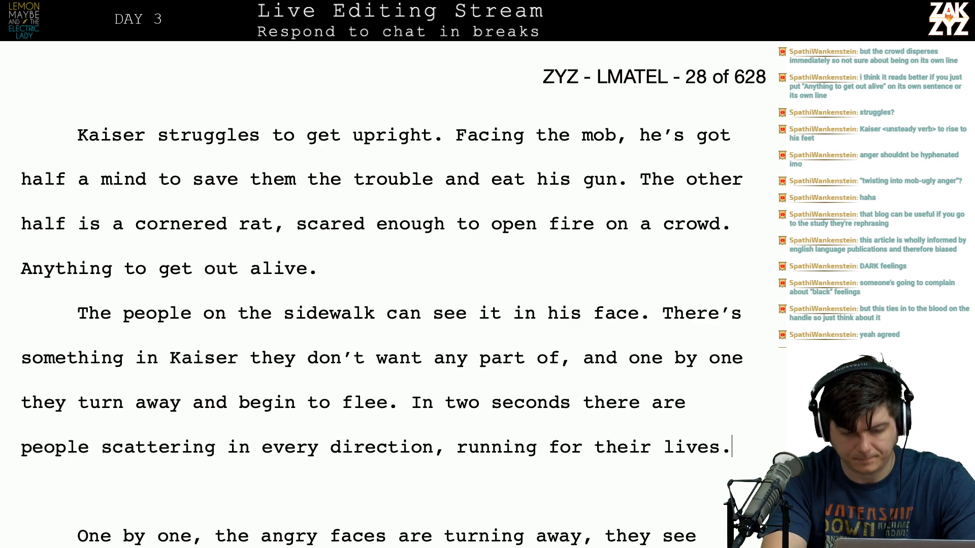
Delete the blank paragraph and the old paragraph running from "One by one, the angry faces" to "in every direction.".
key("shift+Down")
key("shift+Down")
key("shift+Down")
key("shift+Down")
key("shift+Down")
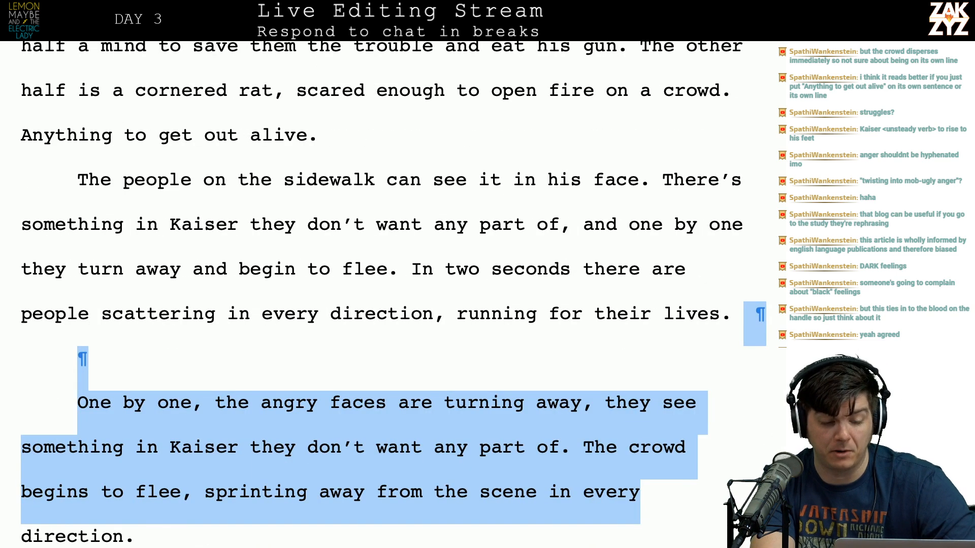
key("shift+Down")
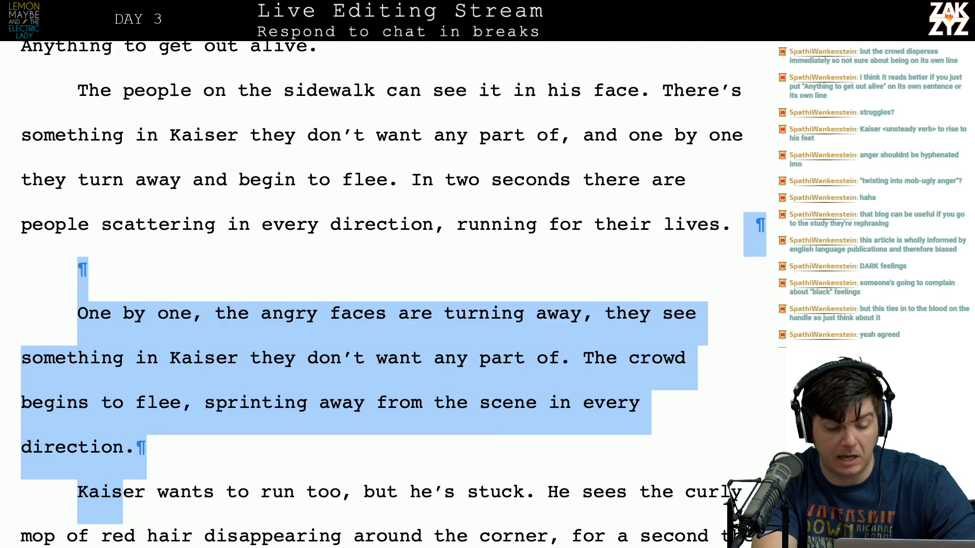
key("shift+Up")
key("shift+Right")
key("BackSpace")
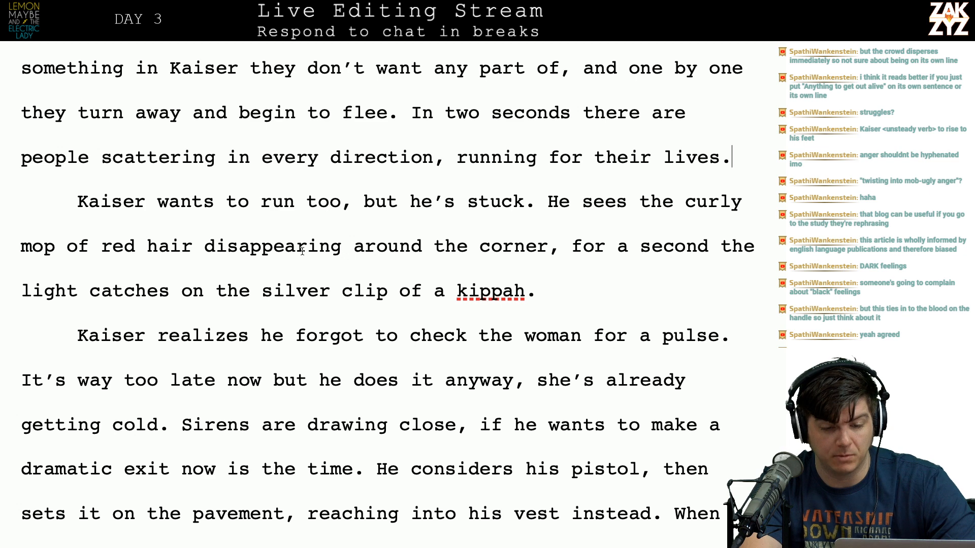
Try starting a sentence with "Again he" before "He sees the curly mop of red hair".
scroll(534, 263, "down", 1)
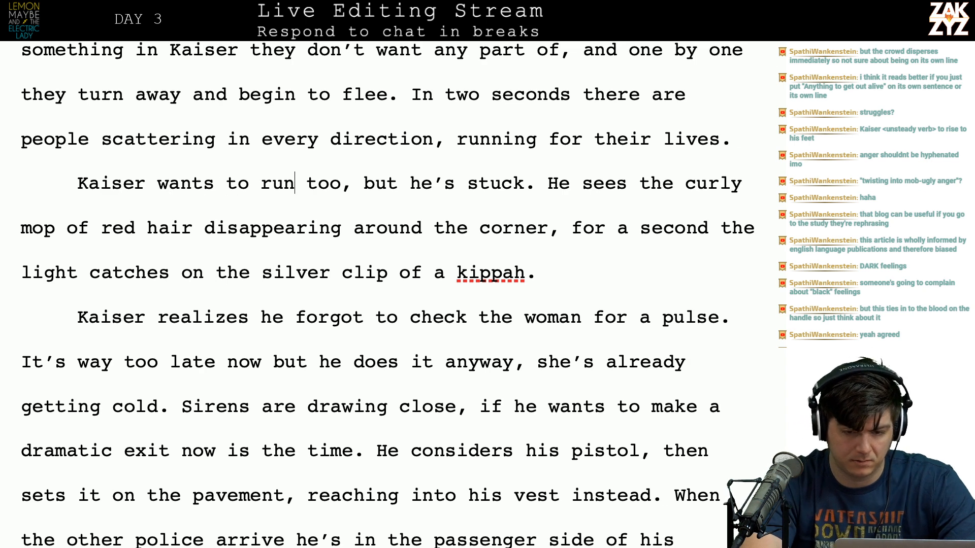
type("Again he")
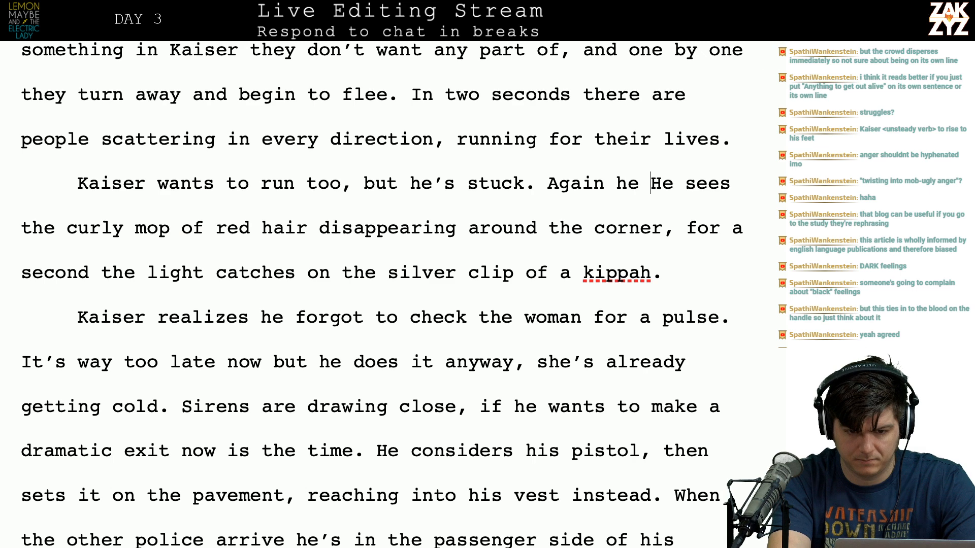
key("BackSpace")
key("BackSpace")
key("BackSpace")
key("BackSpace")
key("BackSpace")
key("BackSpace")
key("BackSpace")
key("BackSpace")
key("BackSpace")
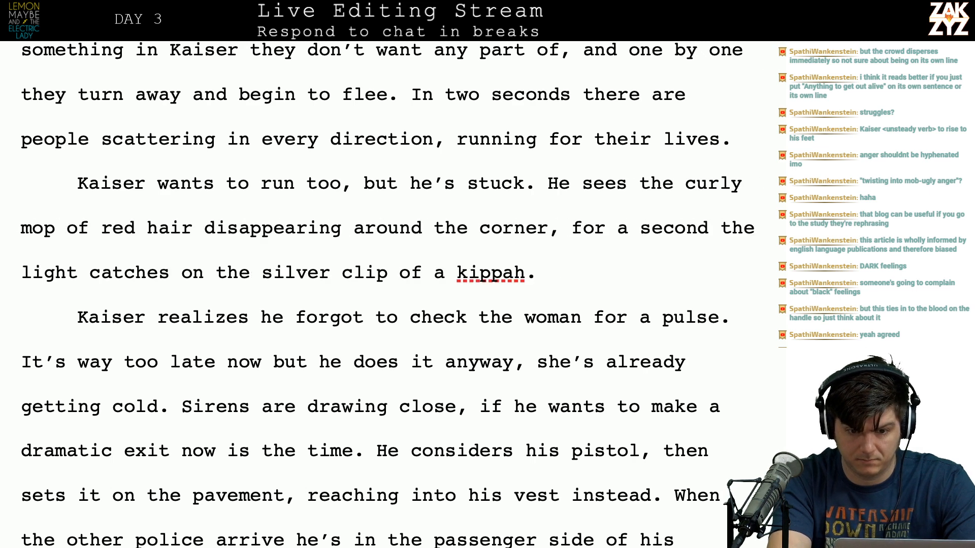
Insert "The kid is still staring at him," after "he's stuck." and split "He sees the curly mop" into its own paragraph.
type("The kid is s")
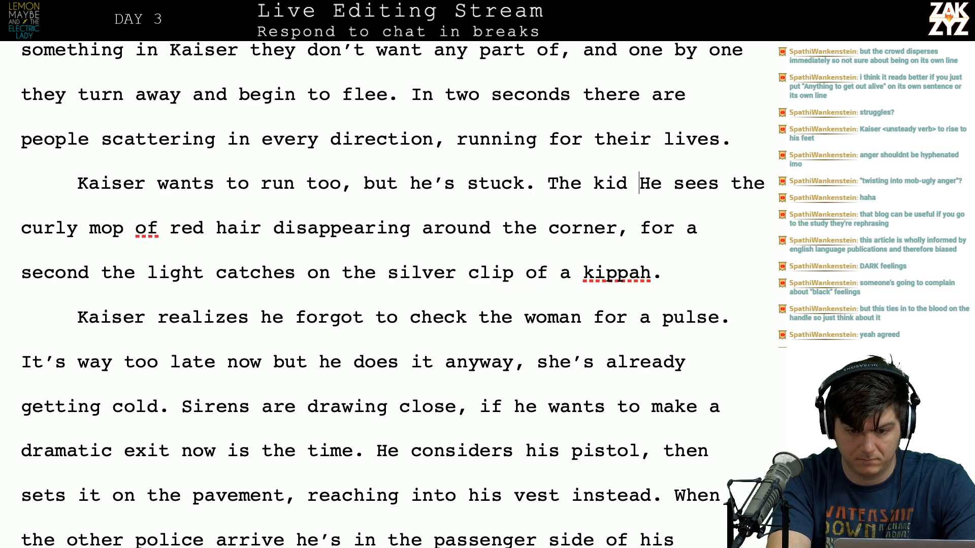
type("till staring at ")
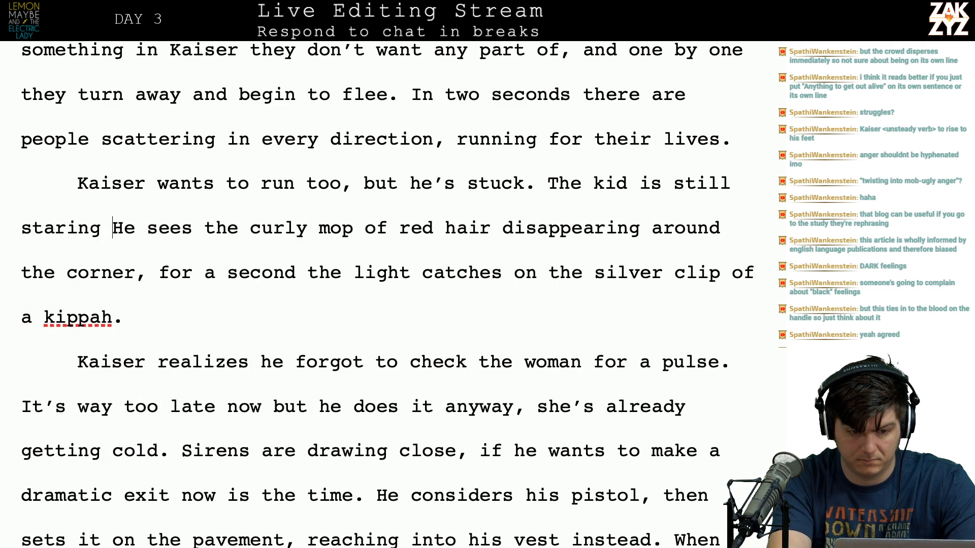
type("him, then")
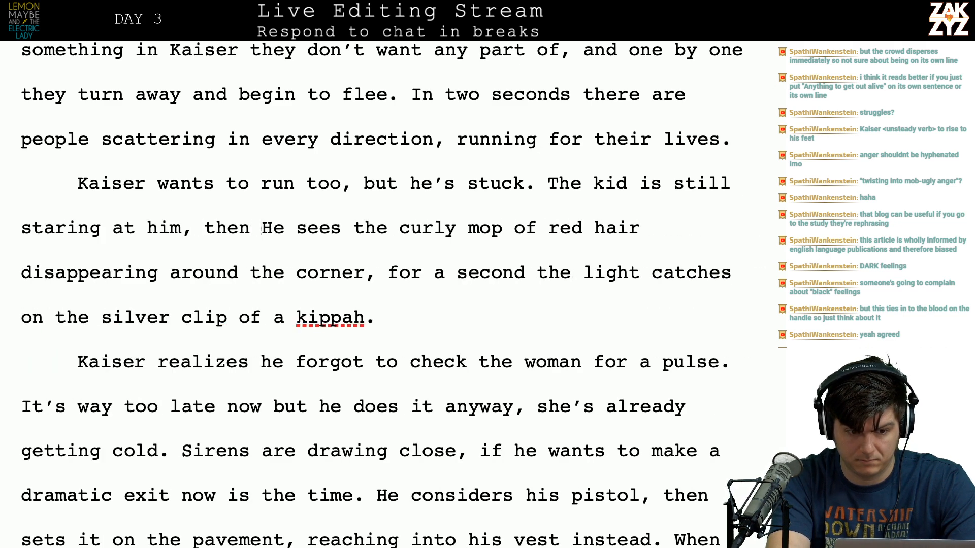
key("BackSpace")
key("BackSpace")
key("BackSpace")
key("BackSpace")
key("BackSpace")
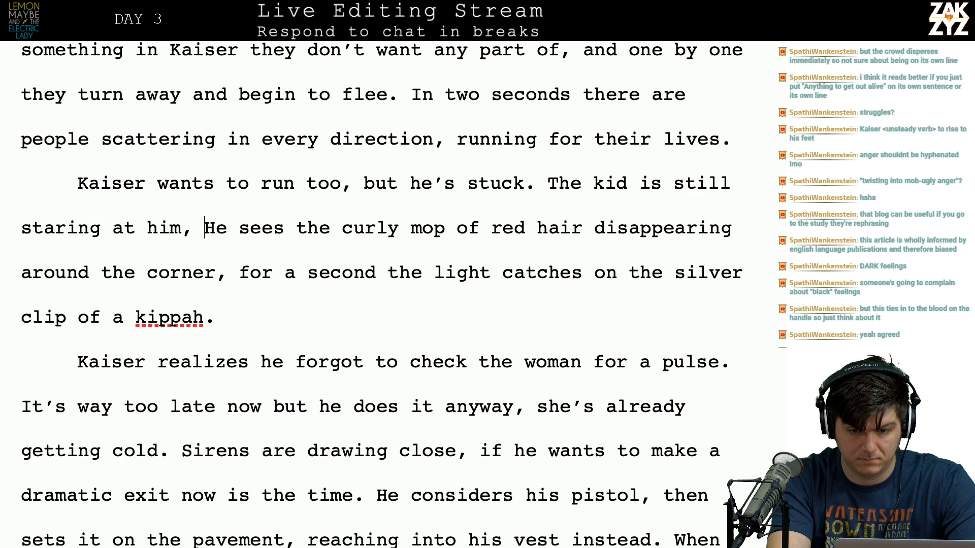
key("Return")
key("Left")
Try continuing the sentence after "staring at him," with "he saw the whole thing".
type("he saw the whole thing")
key("BackSpace")
key("BackSpace")
key("BackSpace")
key("BackSpace")
key("BackSpace")
key("BackSpace")
key("BackSpace")
key("BackSpace")
key("BackSpace")
key("BackSpace")
key("BackSpace")
key("BackSpace")
key("BackSpace")
key("BackSpace")
key("BackSpace")
key("BackSpace")
key("BackSpace")
key("BackSpace")
key("BackSpace")
key("BackSpace")
key("BackSpace")
key("BackSpace")
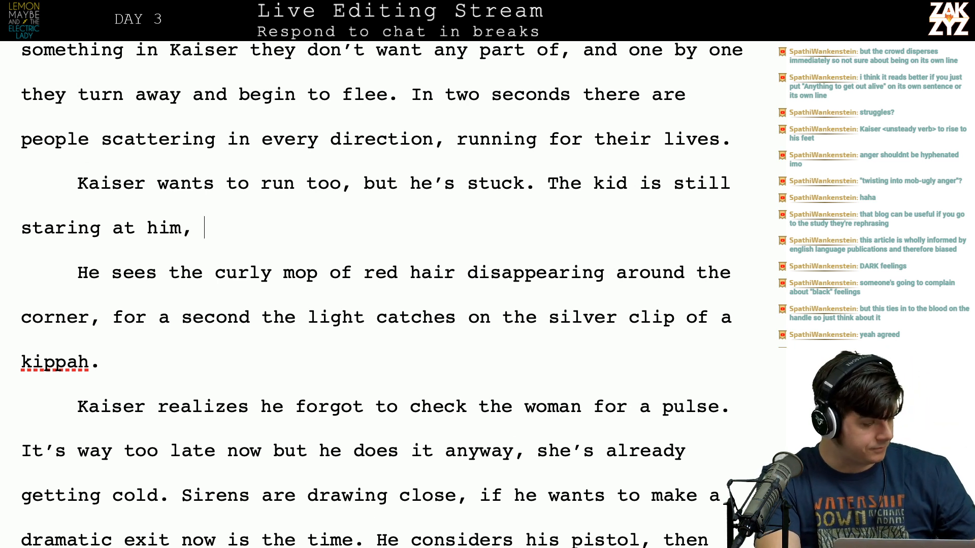
type("Kais")
key("BackSpace")
type("aiser")
key("BackSpace")
key("BackSpace")
key("BackSpace")
key("BackSpace")
key("BackSpace")
key("BackSpace")
key("BackSpace")
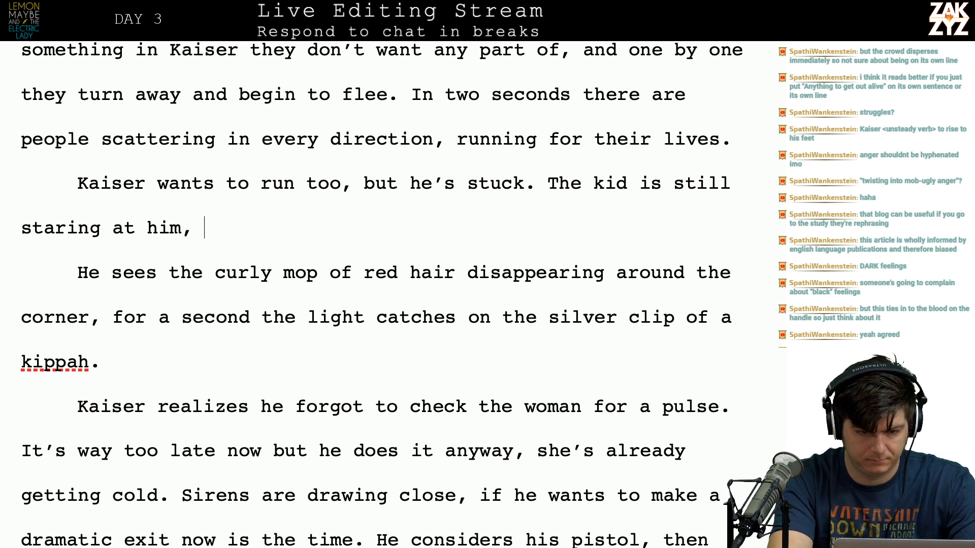
type("a witnes")
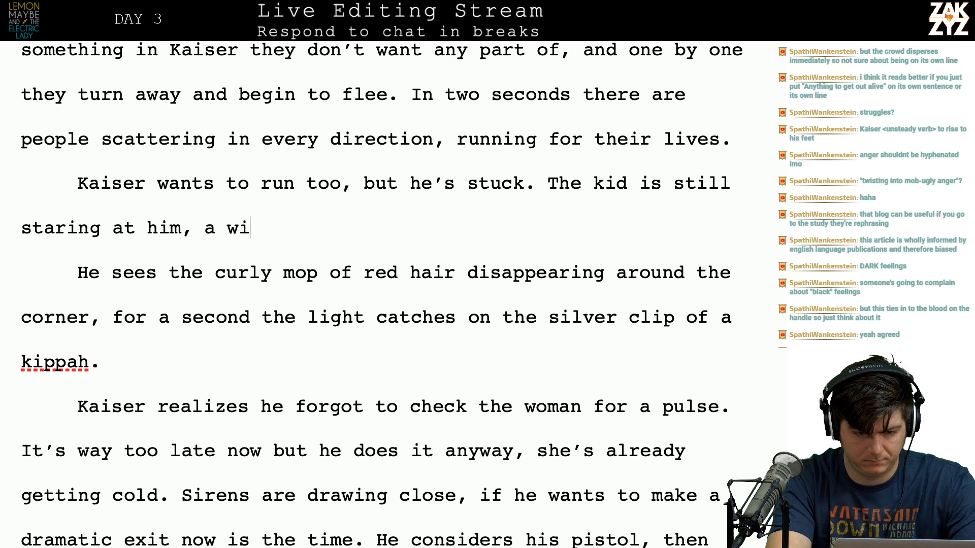
key("BackSpace")
key("BackSpace")
key("BackSpace")
key("BackSpace")
key("BackSpace")
key("BackSpace")
key("BackSpace")
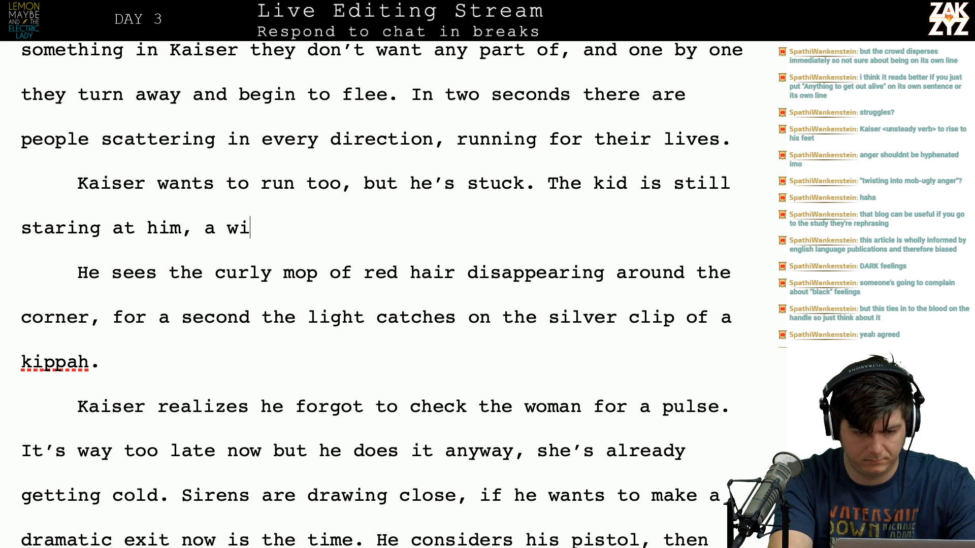
Finish the sentence with "he witnessed the whole thing." and start another with "Kaiser needs him,".
type("he witnesse")
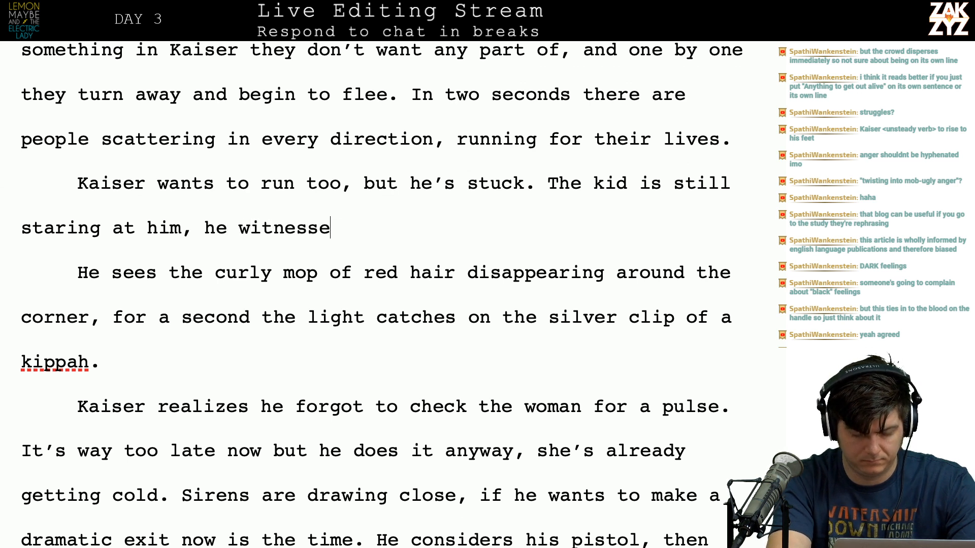
type("d the whole thing. ")
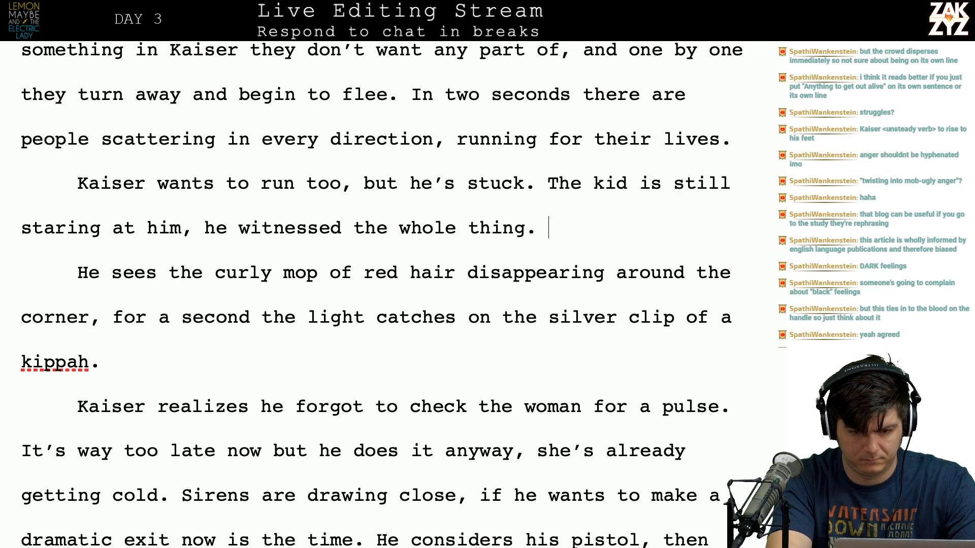
type("Kaiser needs hi")
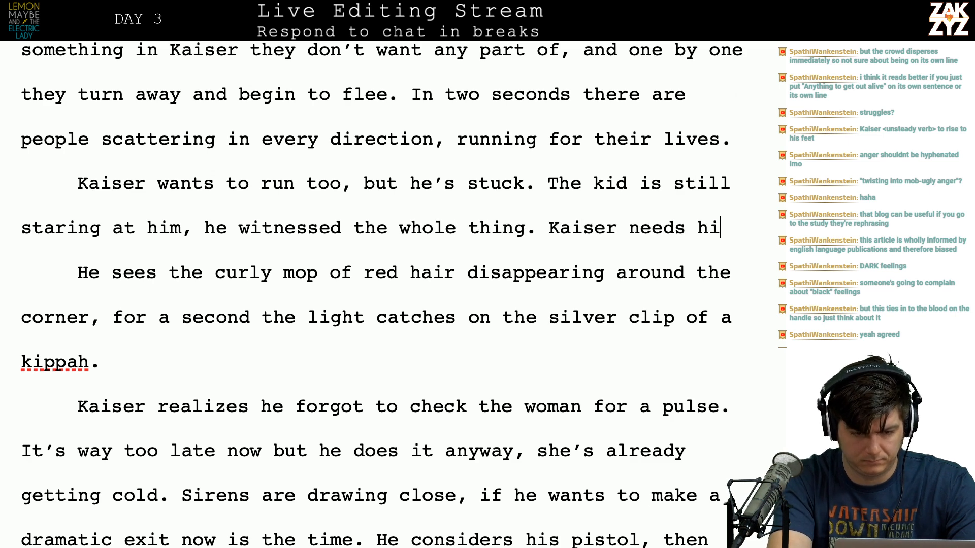
type("m, but ")
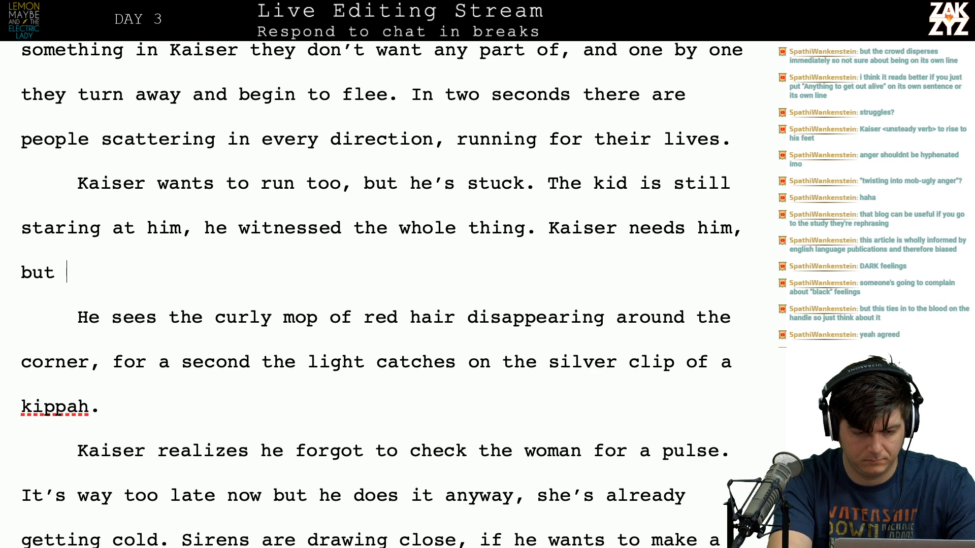
Try continuing "Kaiser needs him, but" with "when he takes a step".
type("when he takes a")
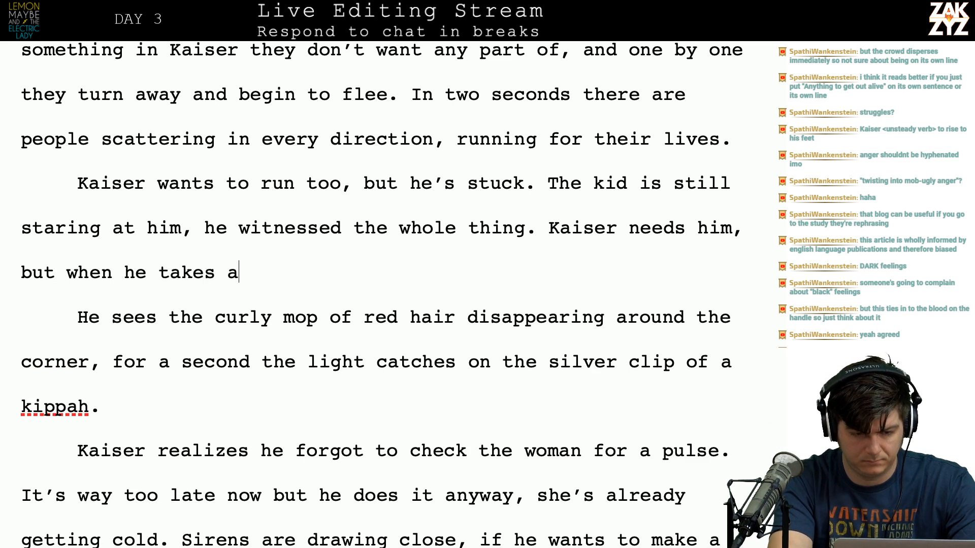
key("BackSpace")
key("BackSpace")
key("BackSpace")
type("step")
key("BackSpace")
key("BackSpace")
key("BackSpace")
key("BackSpace")
key("BackSpace")
key("BackSpace")
key("BackSpace")
key("BackSpace")
key("BackSpace")
key("BackSpace")
key("BackSpace")
key("BackSpace")
key("BackSpace")
key("BackSpace")
key("BackSpace")
key("BackSpace")
key("BackSpace")
key("BackSpace")
key("BackSpace")
Try continuing the sentence with "when the kid notices his stare, he".
type("hen the kid notices ")
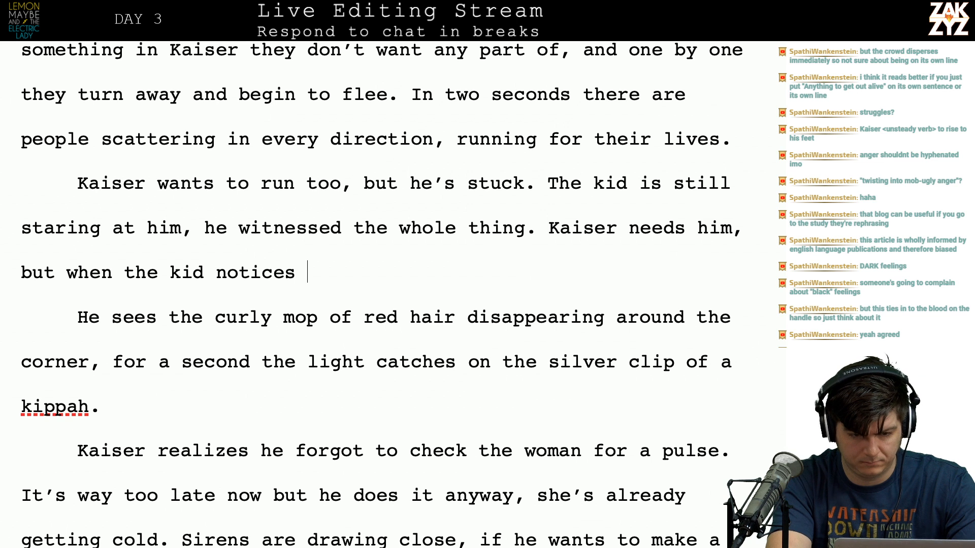
type("him")
key("BackSpace")
key("BackSpace")
key("BackSpace")
key("BackSpace")
type("his stare, he")
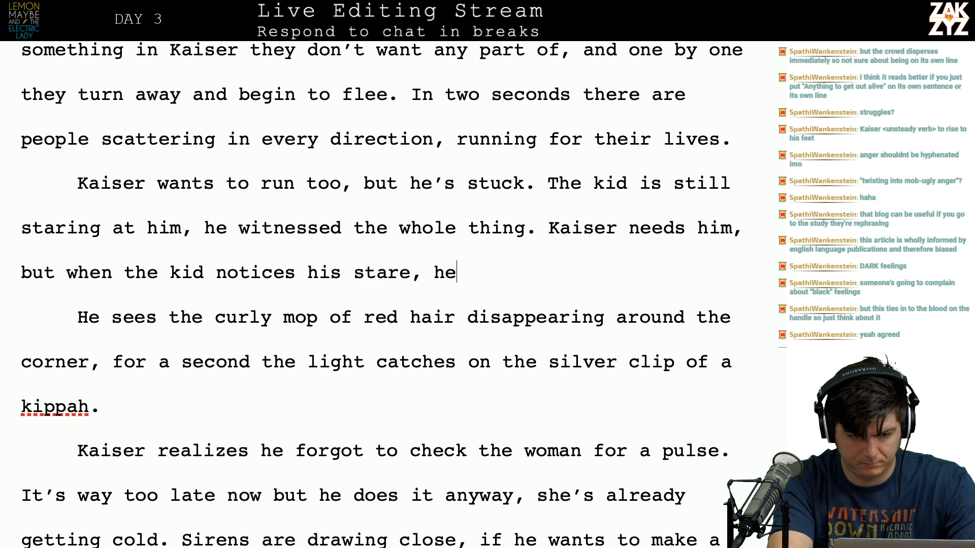
key("BackSpace")
key("BackSpace")
key("BackSpace")
key("BackSpace")
key("BackSpace")
key("BackSpace")
key("BackSpace")
key("BackSpace")
key("BackSpace")
key("BackSpace")
key("BackSpace")
key("BackSpace")
key("BackSpace")
key("BackSpace")
key("BackSpace")
key("BackSpace")
key("BackSpace")
key("BackSpace")
key("BackSpace")
key("BackSpace")
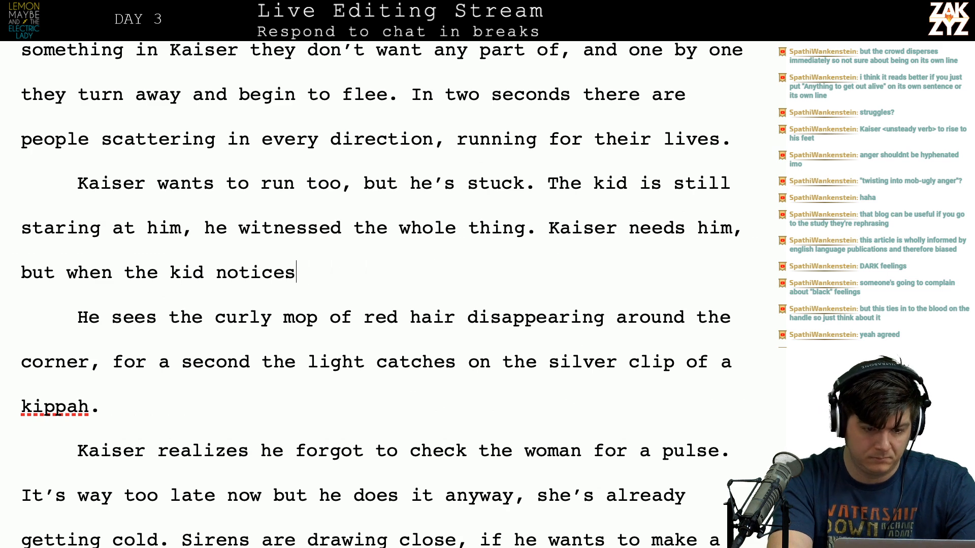
key("BackSpace")
key("BackSpace")
key("BackSpace")
key("BackSpace")
key("BackSpace")
key("BackSpace")
key("BackSpace")
key("BackSpace")
key("BackSpace")
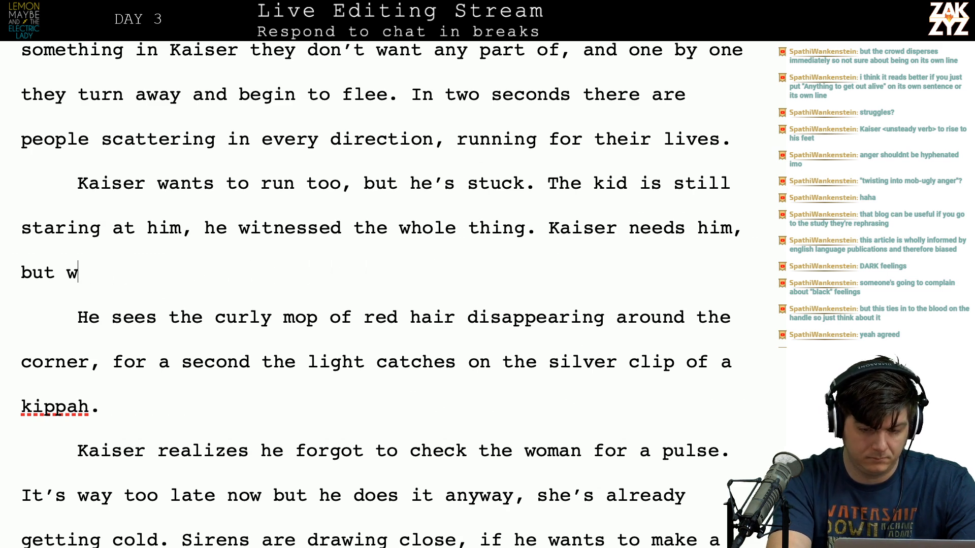
type("the")
key("BackSpace")
key("BackSpace")
key("BackSpace")
type("is")
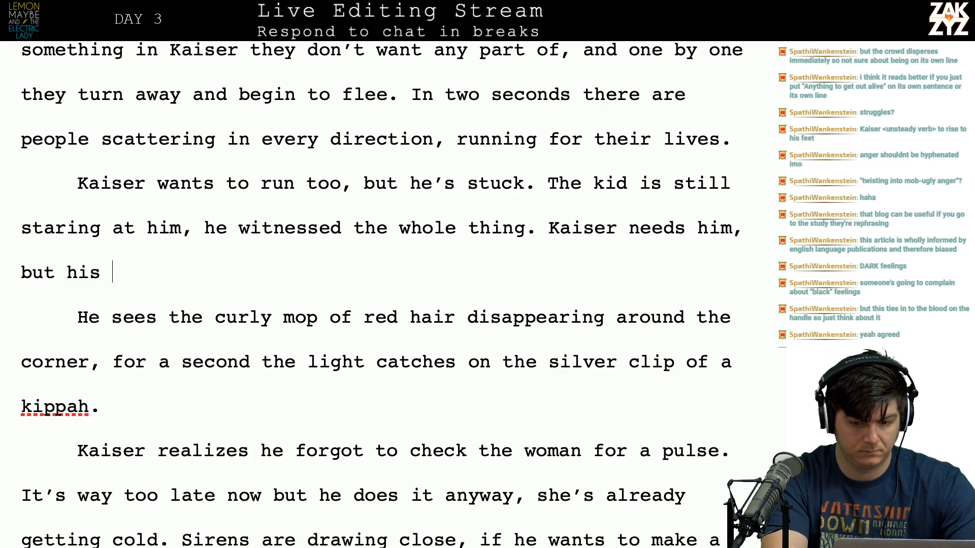
key("BackSpace")
key("BackSpace")
key("BackSpace")
key("BackSpace")
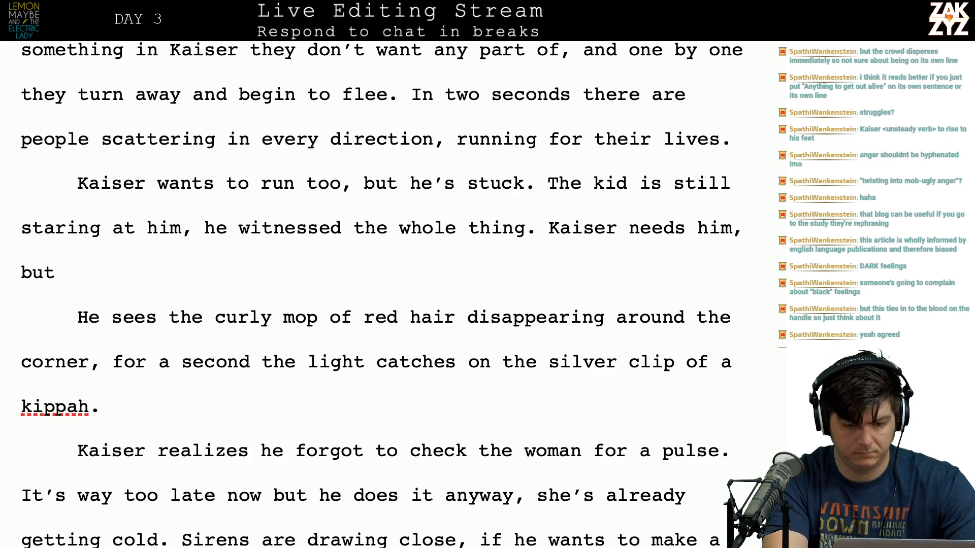
key("BackSpace")
key("BackSpace")
key("BackSpace")
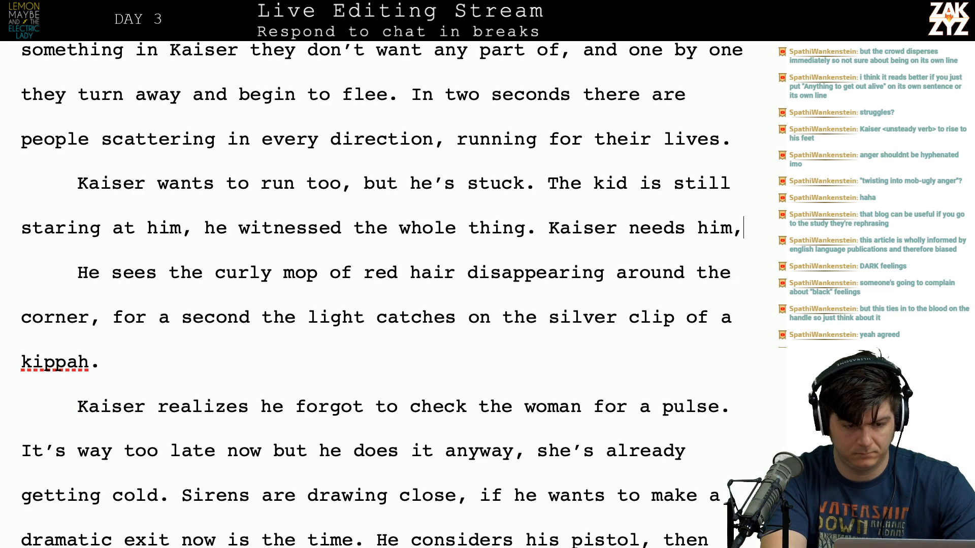
Complete the sentence after "Kaiser needs him," with "but when the kid realizes he's staring, he bolts.".
type("bit")
key("BackSpace")
key("BackSpace")
type("ut")
key("BackSpace")
key("BackSpace")
type("t when the kid realizes he's staring, he bolts. Caiser")
key("BackSpace")
key("BackSpace")
key("BackSpace")
key("BackSpace")
key("BackSpace")
key("BackSpace")
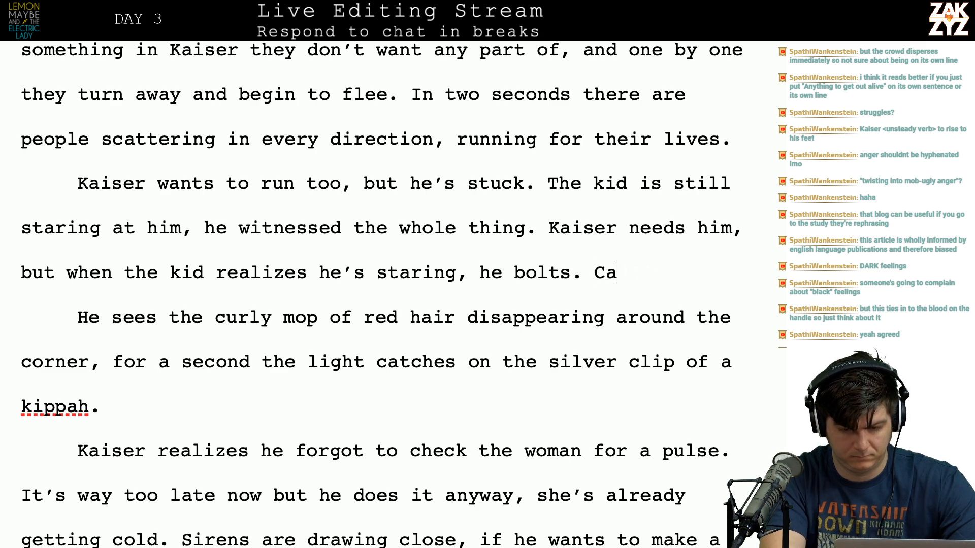
After "he bolts.", start a new sentence with "Kaiser watches the curly mop of red hair".
type("Kaiser watc")
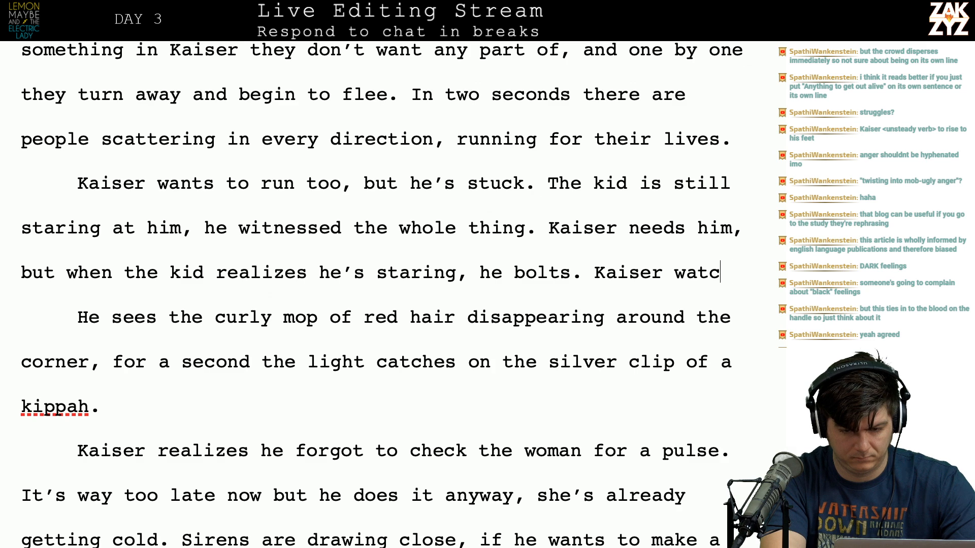
type("hes the curle")
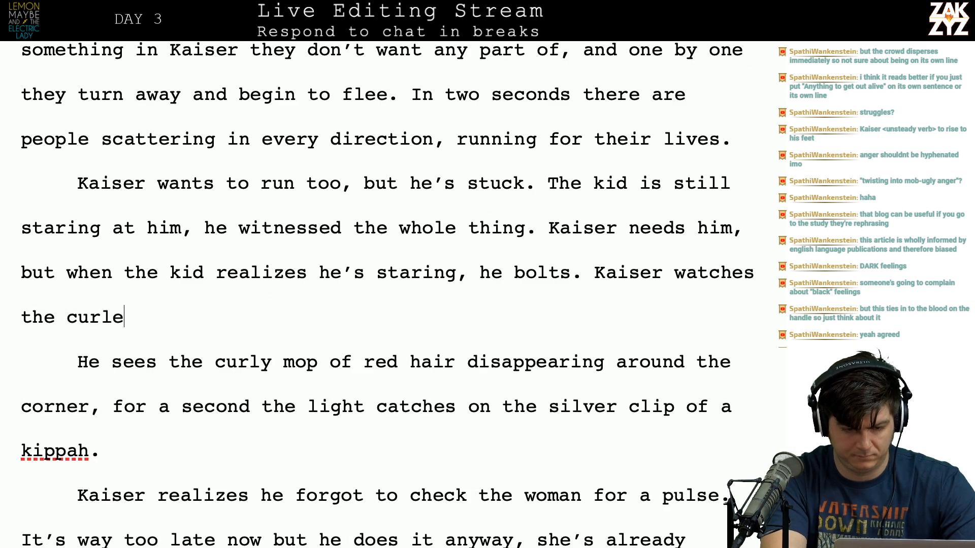
key("BackSpace")
type("y mop of")
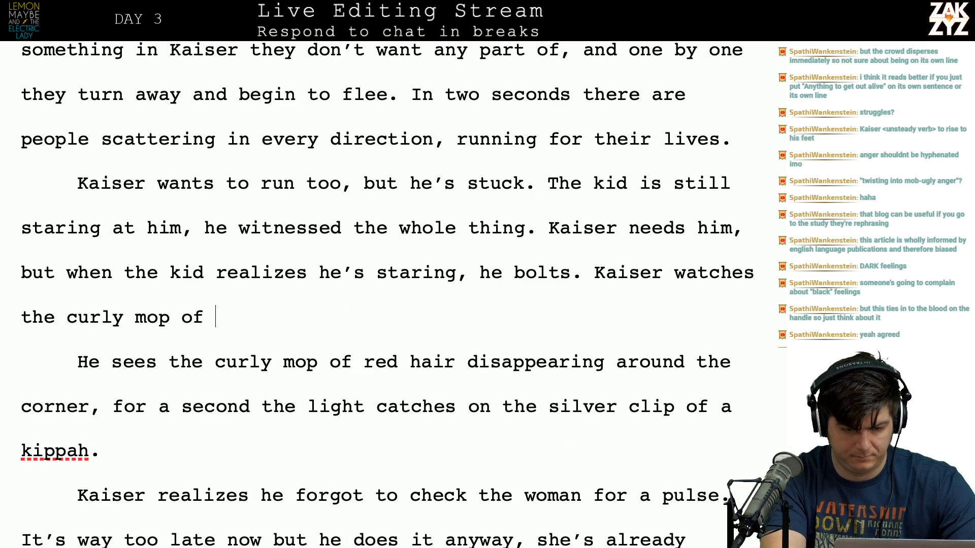
type(" red hair dispap")
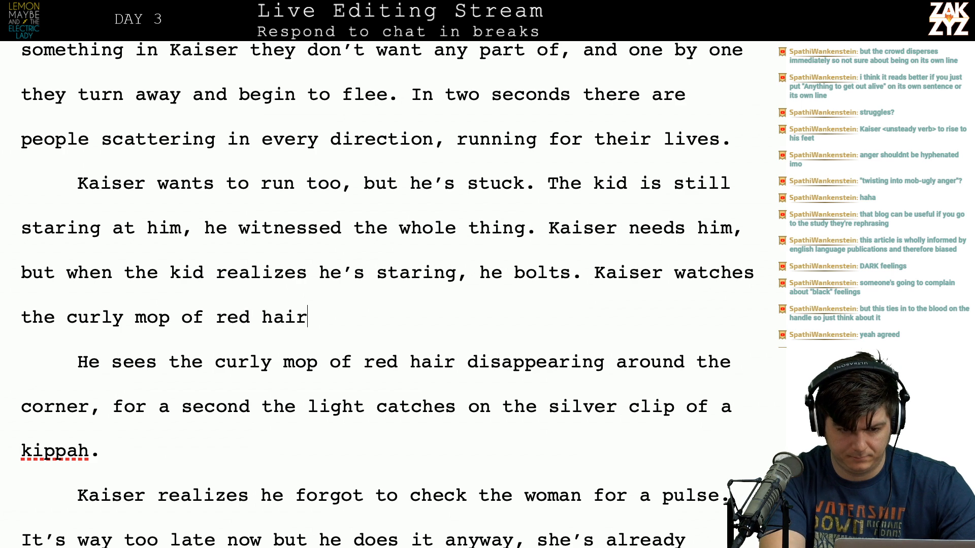
key("BackSpace")
key("BackSpace")
key("BackSpace")
key("BackSpace")
key("BackSpace")
key("BackSpace")
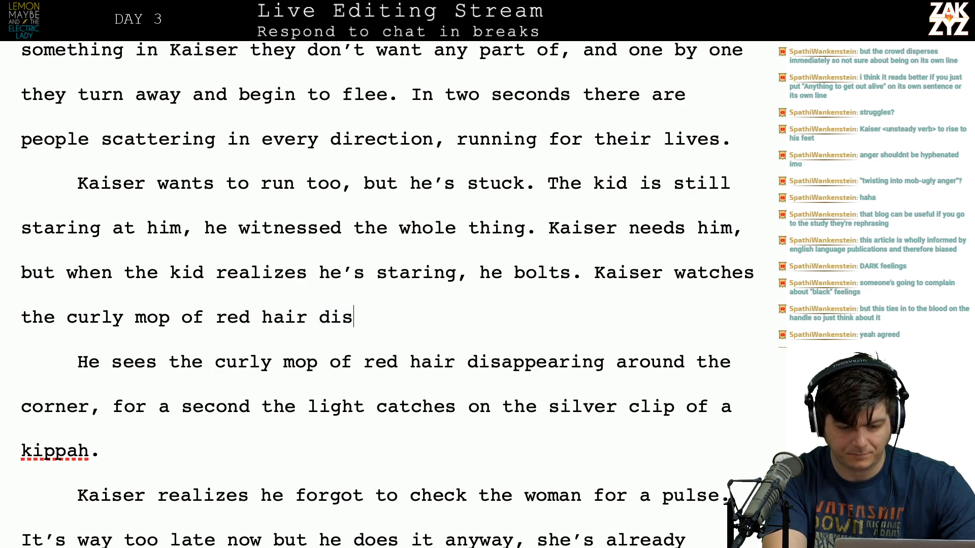
Delete the paragraph break and the duplicate "He sees the curly mop of red hair" so the sentence runs into "disappearing around the corner".
key("shift+Down")
key("shift+Right")
key("shift+Right")
key("shift+Right")
key("shift+Right")
key("shift+Right")
key("shift+Right")
key("shift+Right")
key("shift+Right")
key("shift+Right")
key("shift+Right")
key("shift+Right")
key("shift+Right")
key("shift+Right")
key("shift+Right")
key("shift+Right")
key("shift+Right")
key("shift+Right")
key("shift+Right")
key("shift+Right")
key("shift+Right")
key("shift+Right")
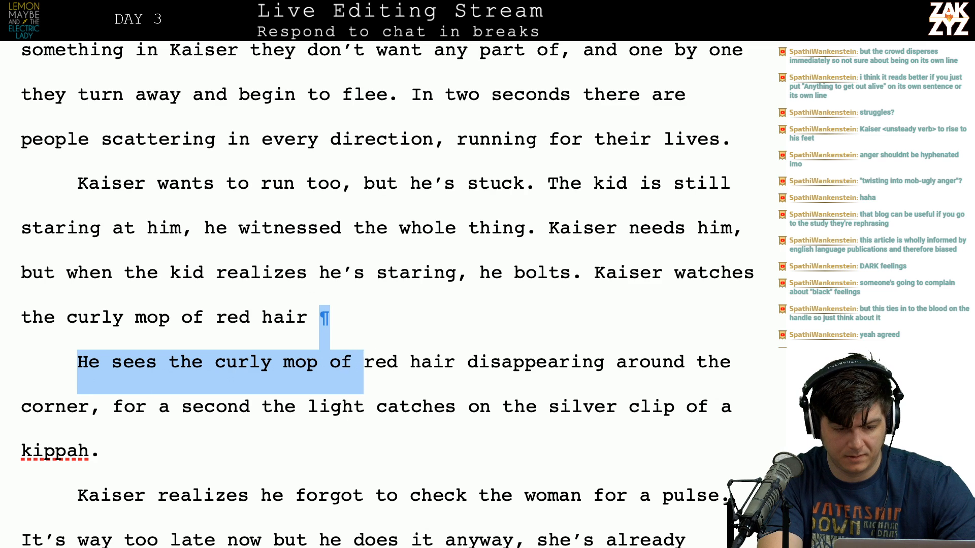
key("shift+Left")
key("shift+Left")
key("shift+Left")
key("shift+Left")
key("shift+Left")
key("shift+Left")
key("shift+Left")
key("shift+Left")
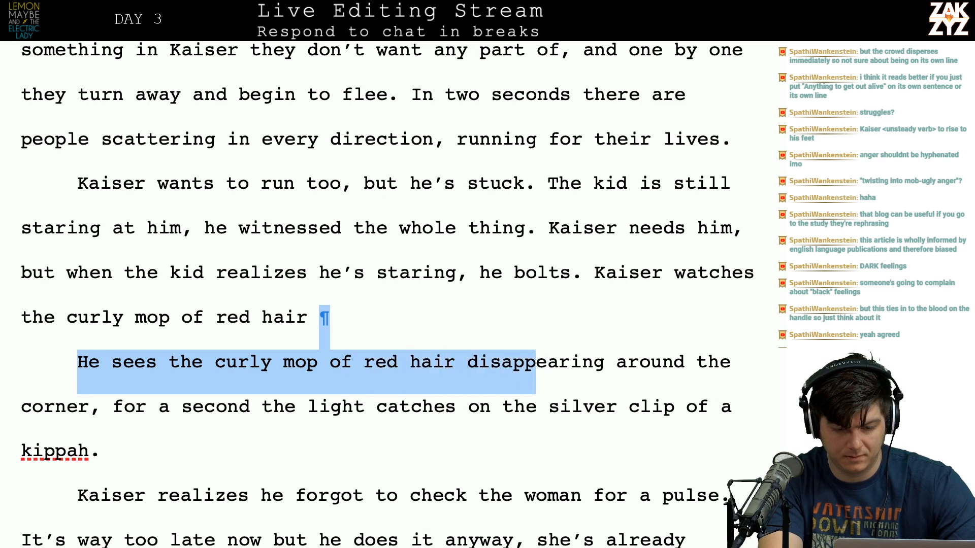
key("BackSpace")
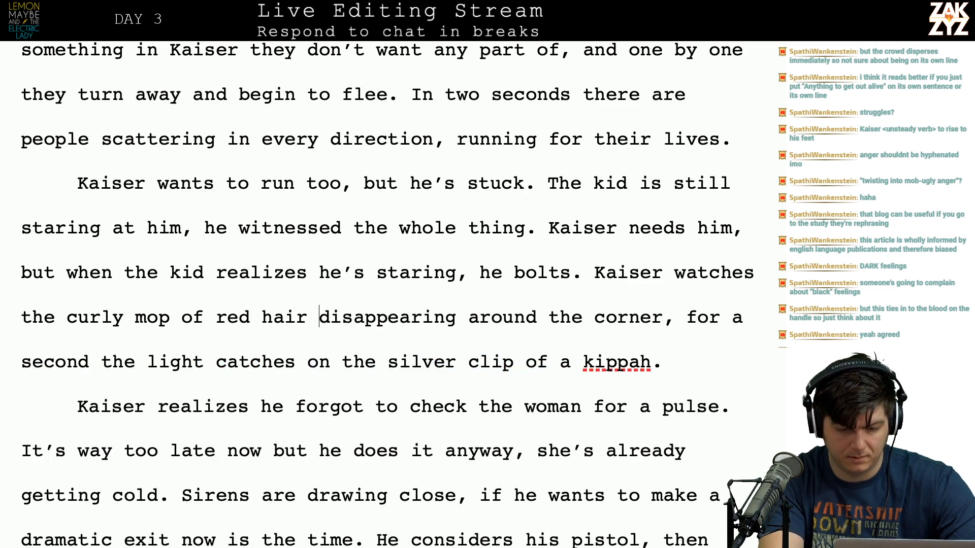
Change "disappearing" to "disappear" in the sentence about the red hair.
key("BackSpace")
key("BackSpace")
key("BackSpace")
key("BackSpace")
type("r")
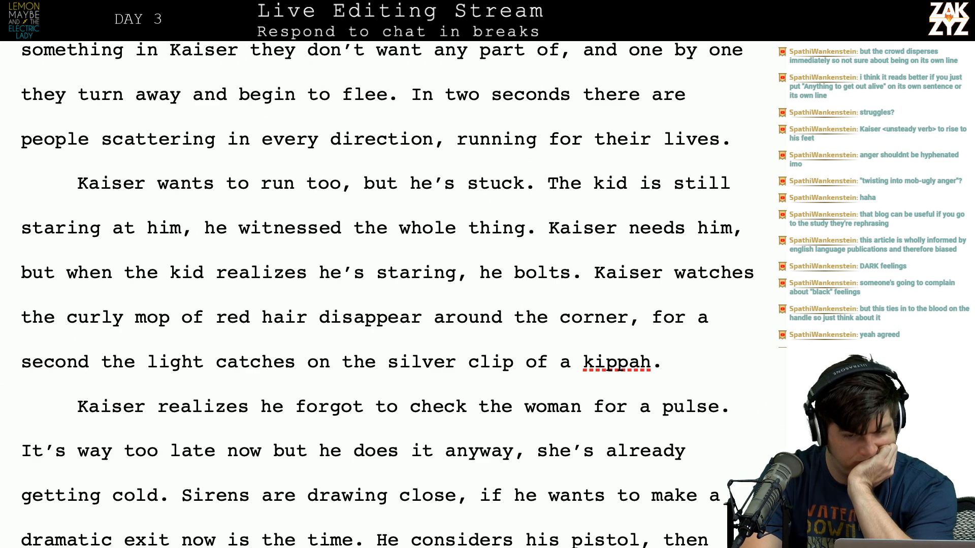
Insert "Against the steel shutter, the" after "but he's stuck.".
left_click(594, 317)
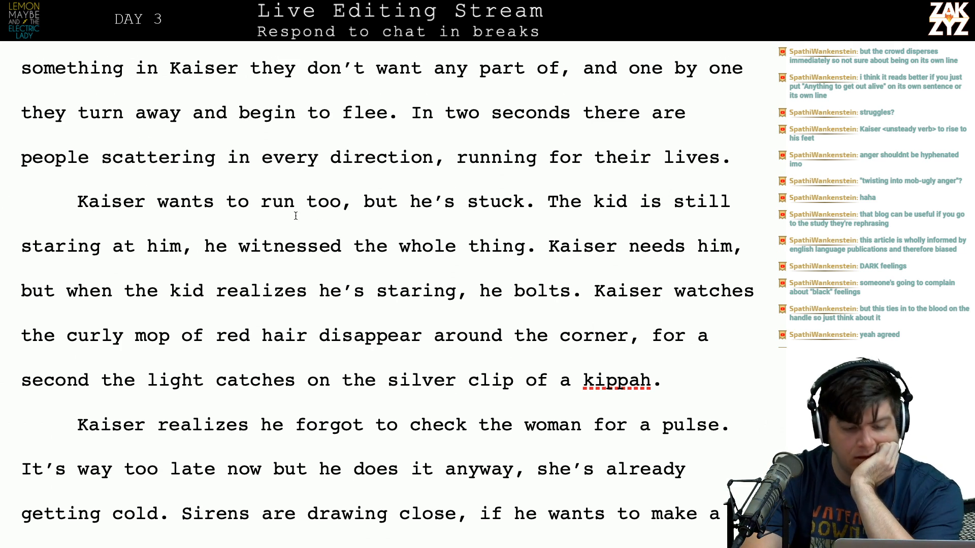
scroll(288, 215, "down", 1)
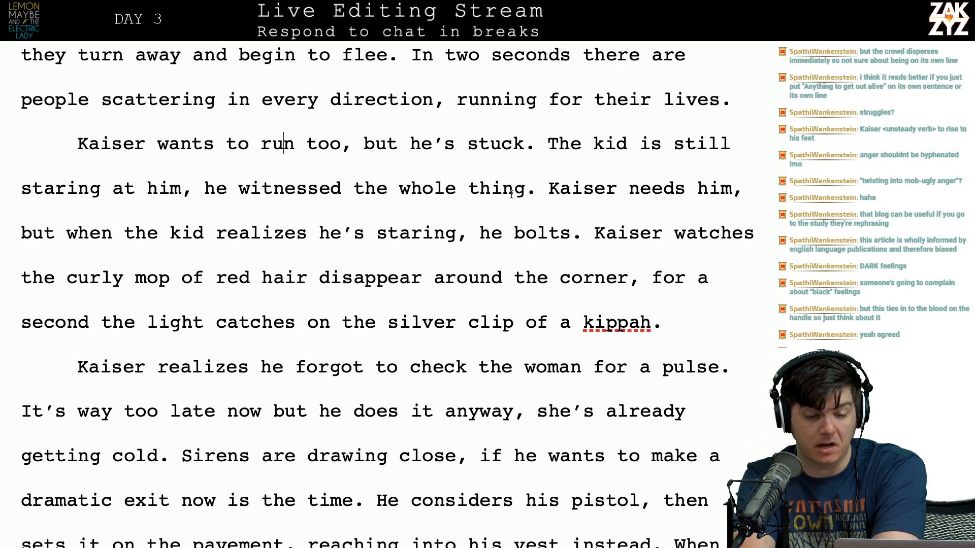
scroll(513, 153, "down", 1)
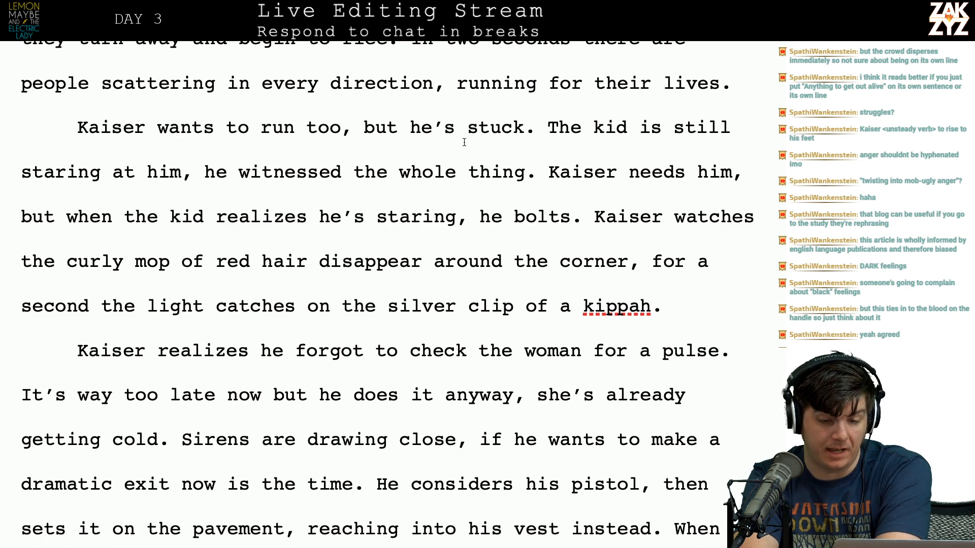
left_click(548, 133)
type("By")
key("BackSpace")
key("BackSpace")
type("Against the steel ")
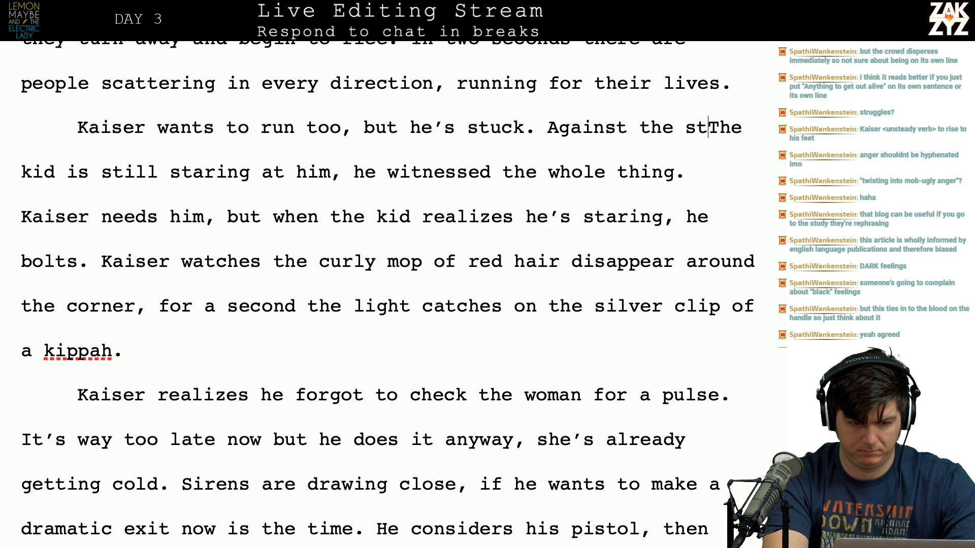
type("shutter, the ")
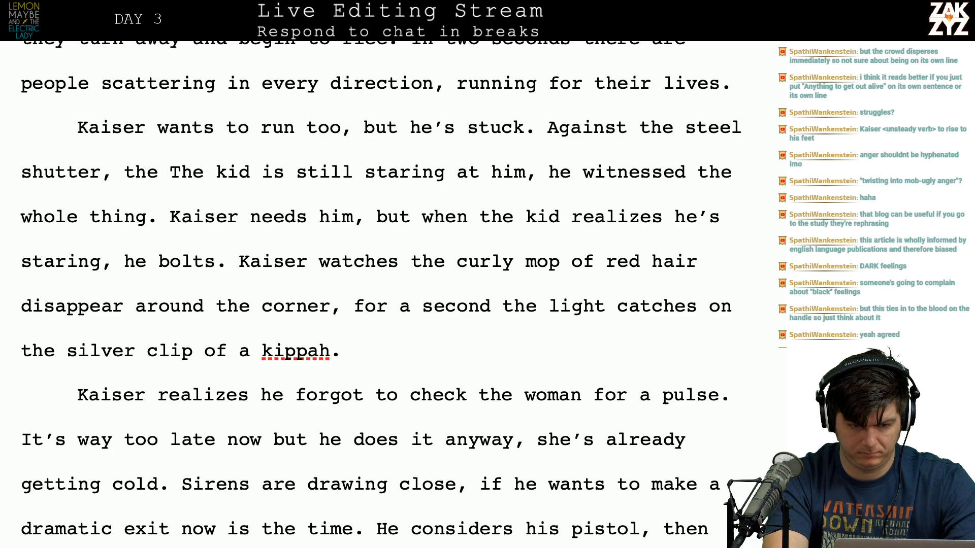
type("kid")
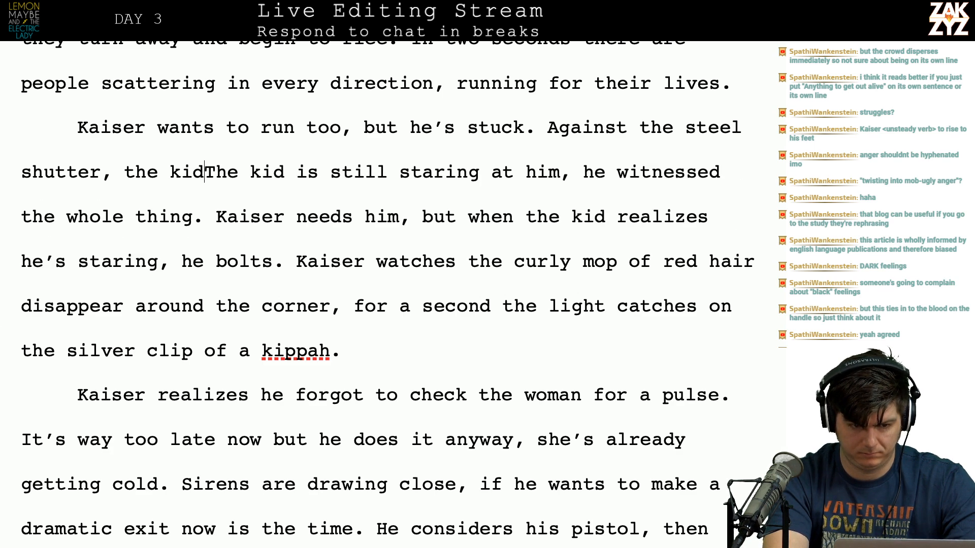
key("BackSpace")
key("BackSpace")
key("BackSpace")
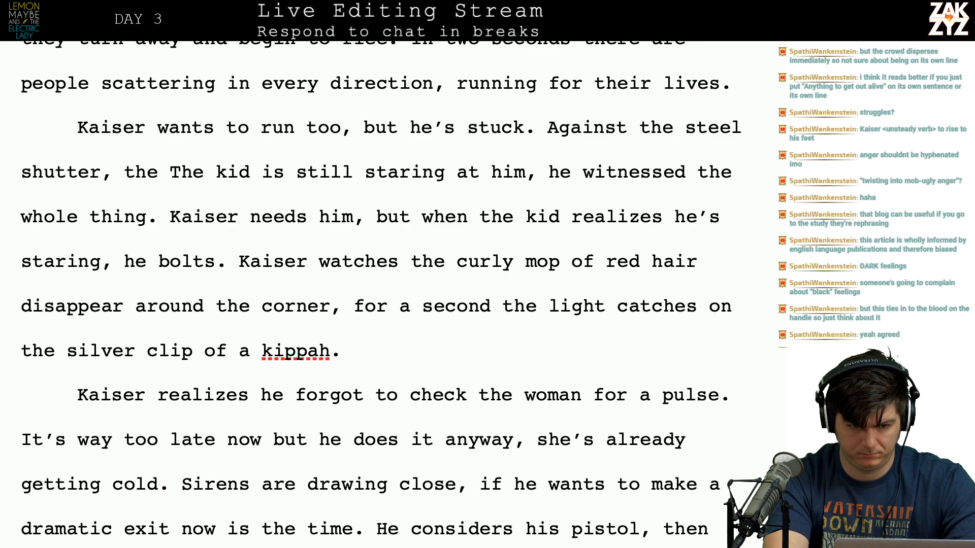
Push the old text into its own paragraph and complete the new sentence with "red-haired kid is still staring at him, he witnessed the whole scene.".
key("Return")
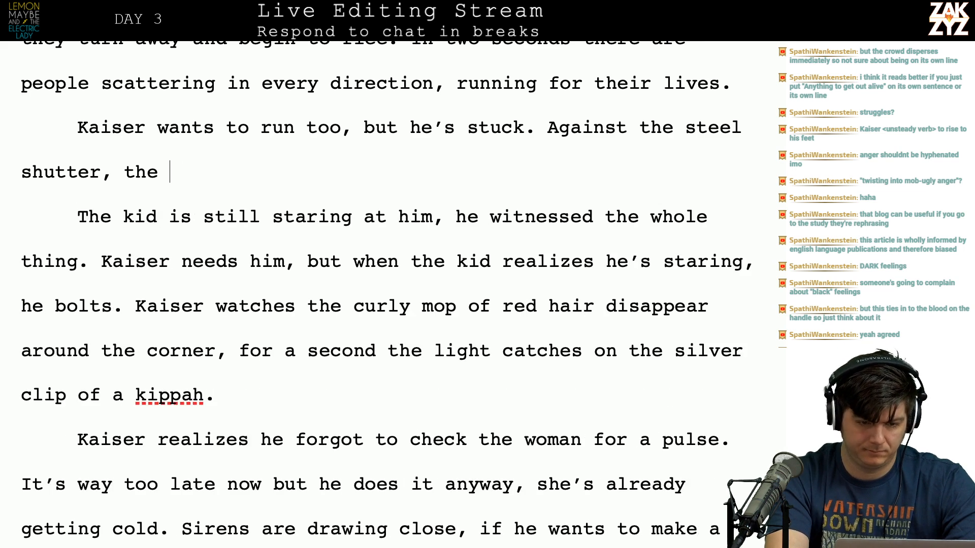
type("red-haired kid is stil")
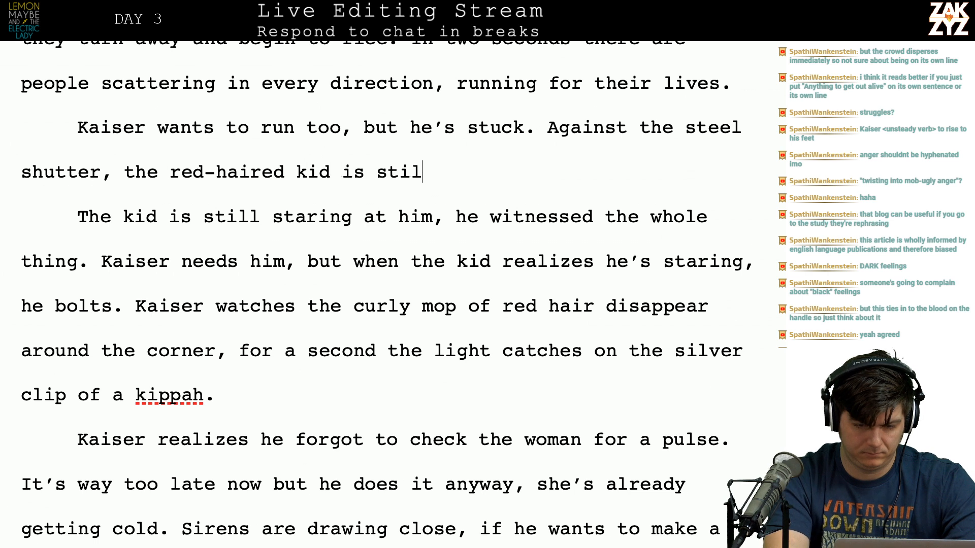
type("l staring at him,")
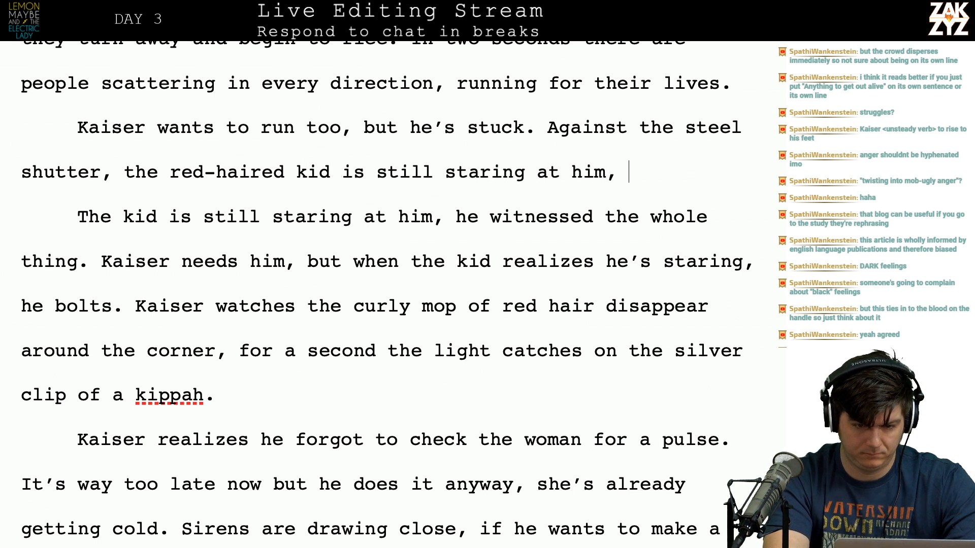
type(" he witne")
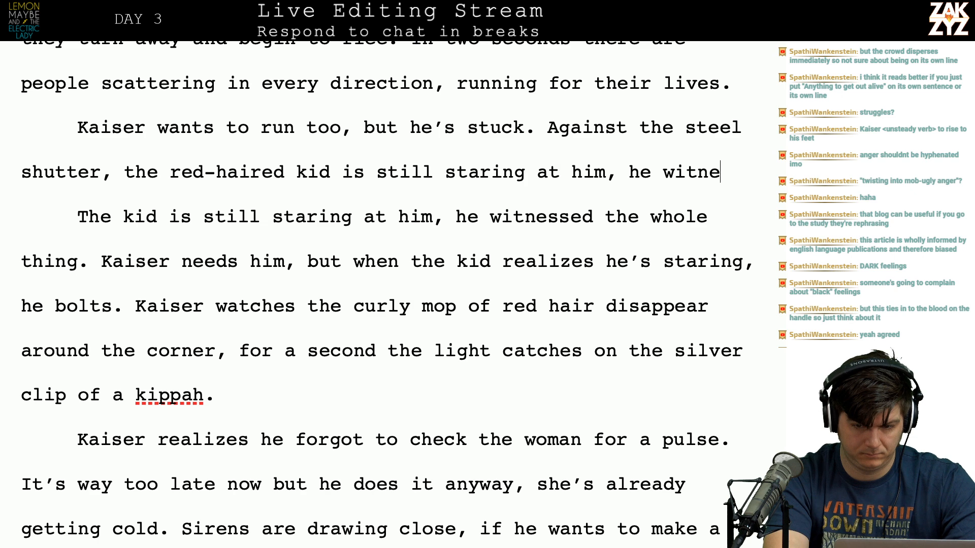
type("ss ed the ")
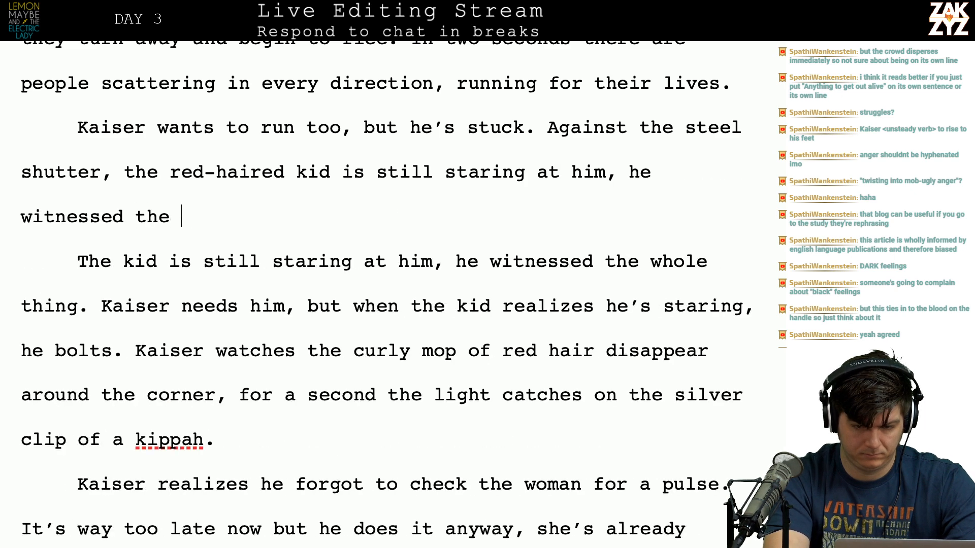
type("whole scene.")
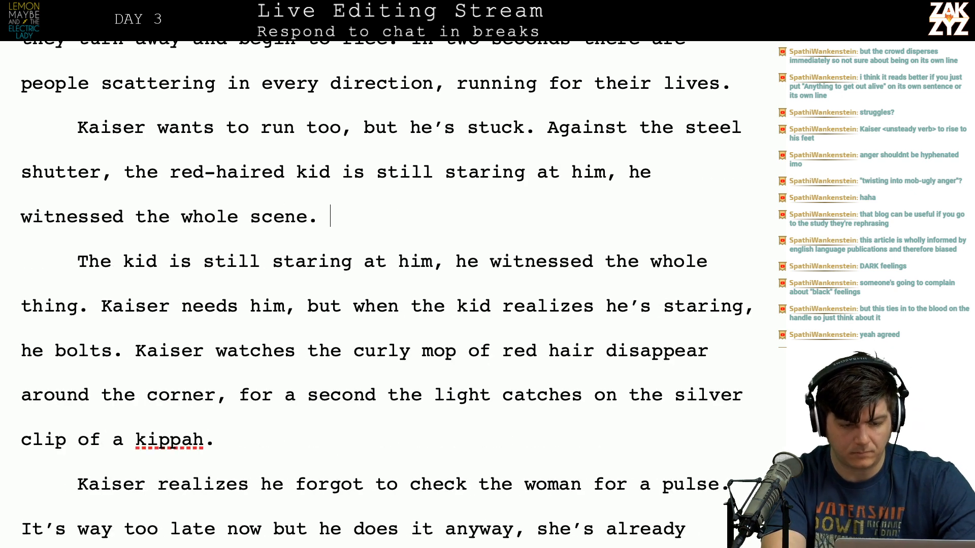
Delete the paragraph break and the old sentence "The kid is still staring at him, he witnessed the whole thing.".
key("shift+Down")
key("shift+Down")
key("shift+Left")
key("shift+Left")
key("shift+Left")
key("shift+Left")
key("shift+Left")
key("shift+Left")
key("shift+Left")
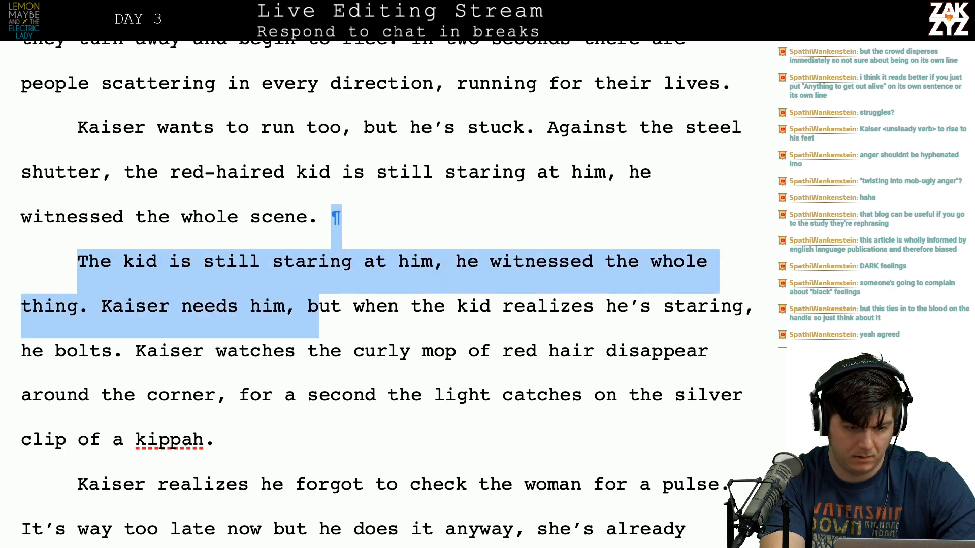
key("shift+Left")
key("shift+Left")
key("shift+Left")
key("shift+Left")
key("shift+Left")
key("shift+Left")
key("shift+Left")
key("shift+Left")
key("shift+Left")
key("shift+Left")
key("shift+Left")
key("shift+Left")
key("shift+Left")
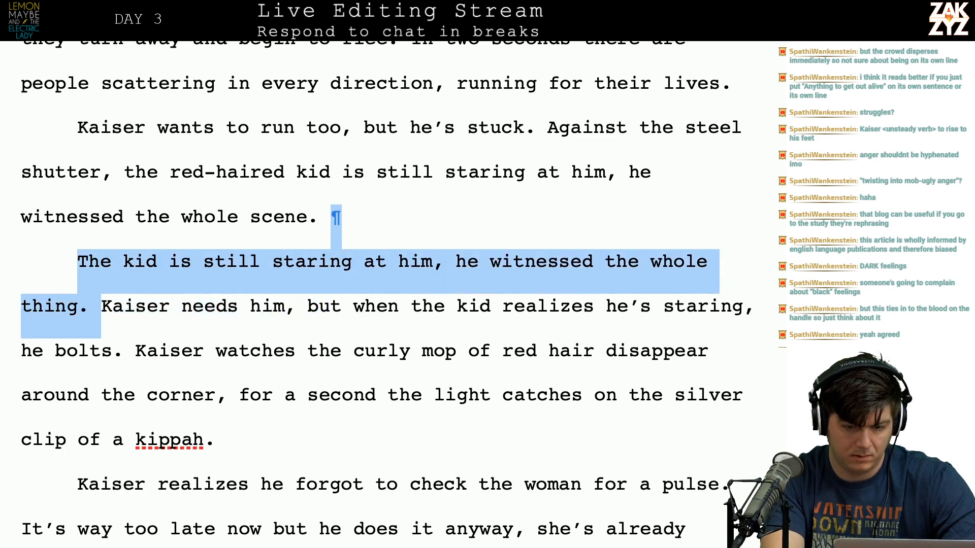
key("BackSpace")
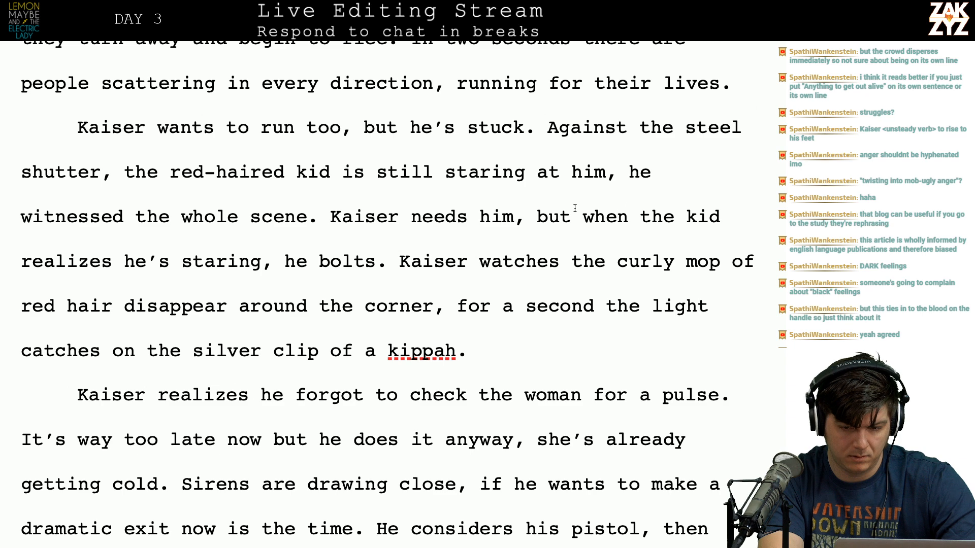
After "but when the kid", insert "meets his eyes he snaps out of his trance and bolts.".
type("meets his ee")
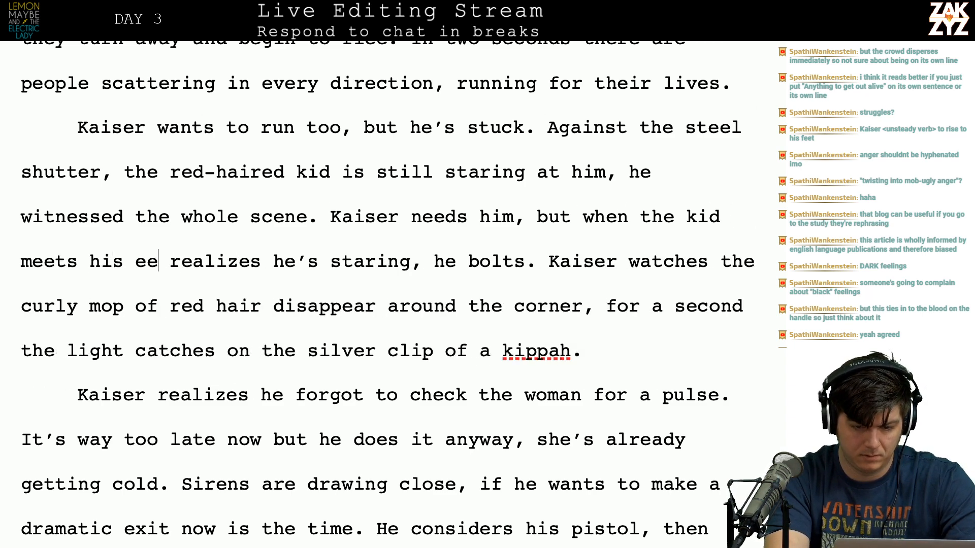
key("BackSpace")
type("yes he snaps out of it an")
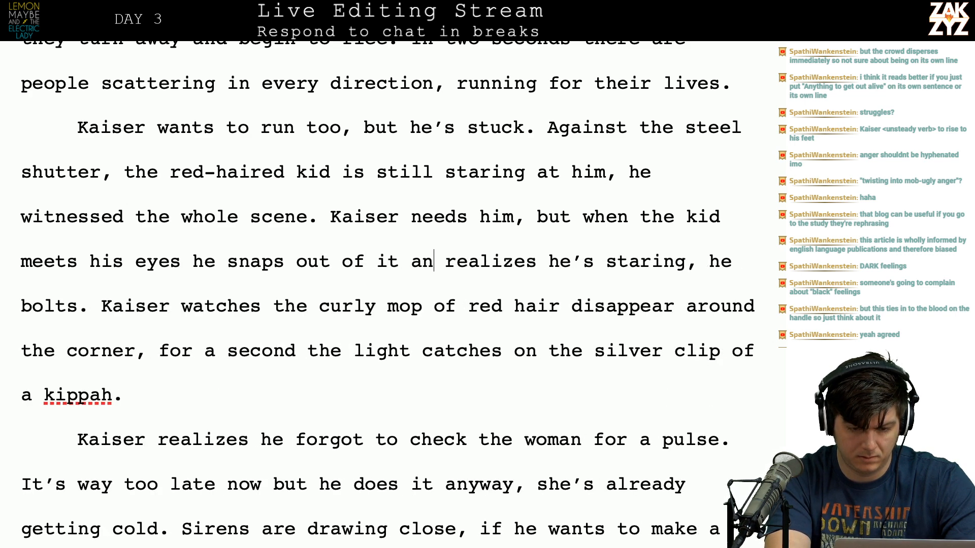
key("BackSpace")
key("BackSpace")
key("BackSpace")
key("BackSpace")
key("BackSpace")
type("his trance and bo")
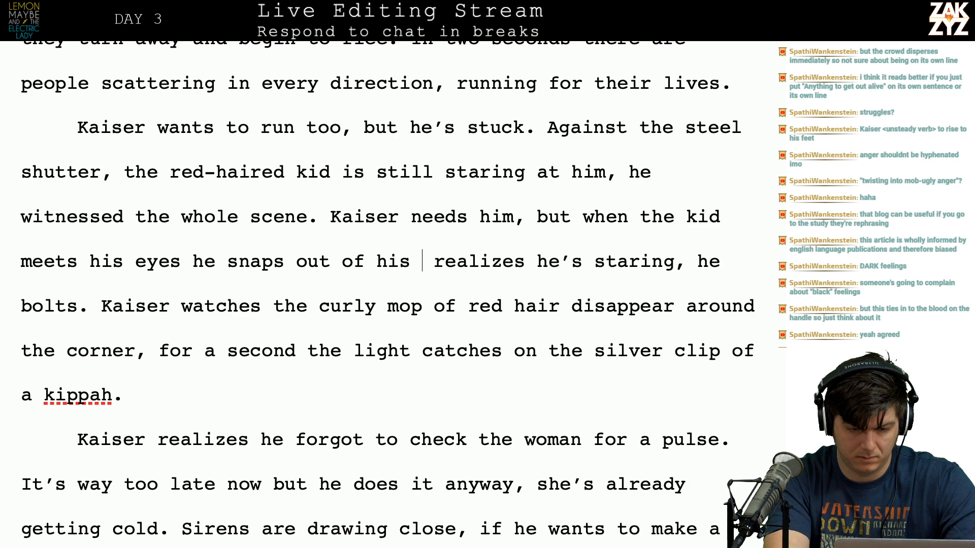
type("lts. ")
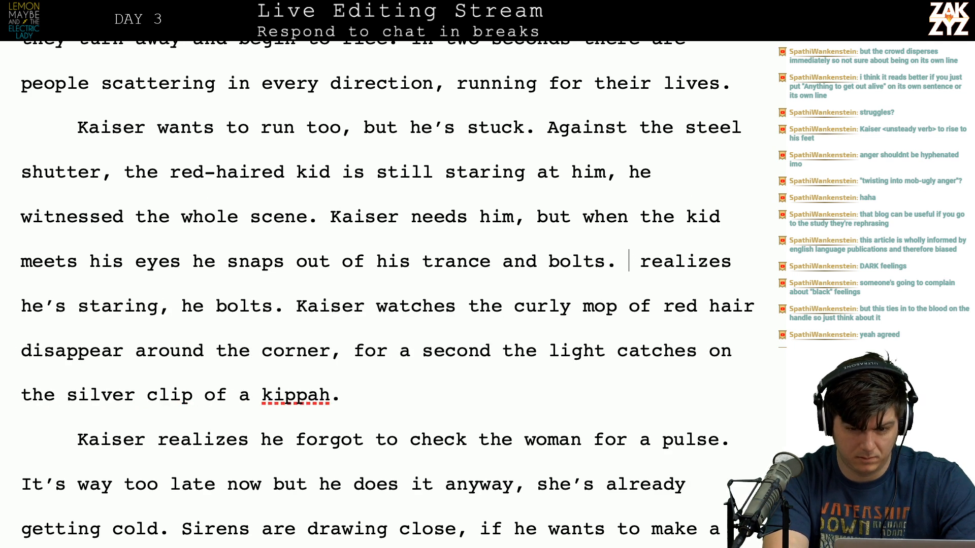
Try starting another sentence after "his trance and bolts." with "Kaiser,".
type("Kaiser,")
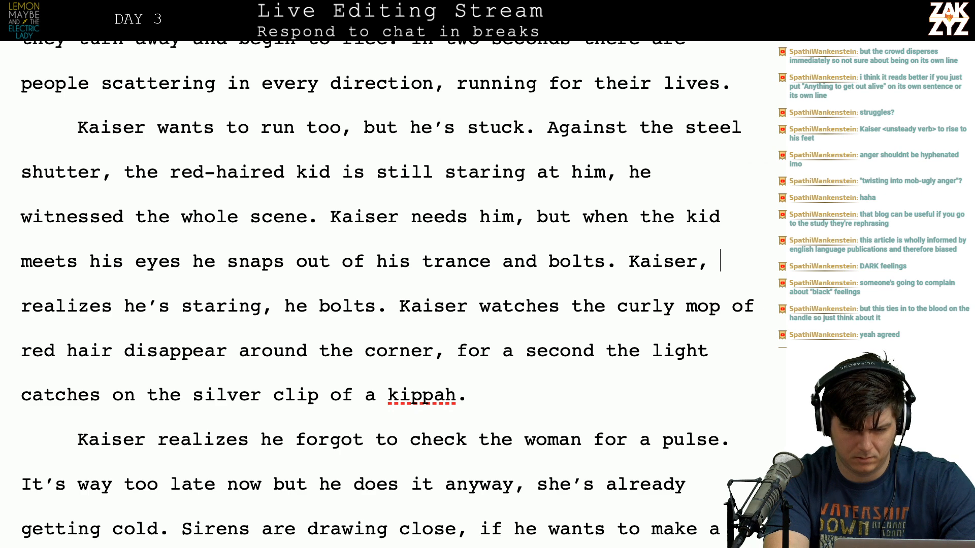
key("BackSpace")
key("BackSpace")
key("BackSpace")
key("BackSpace")
key("BackSpace")
key("BackSpace")
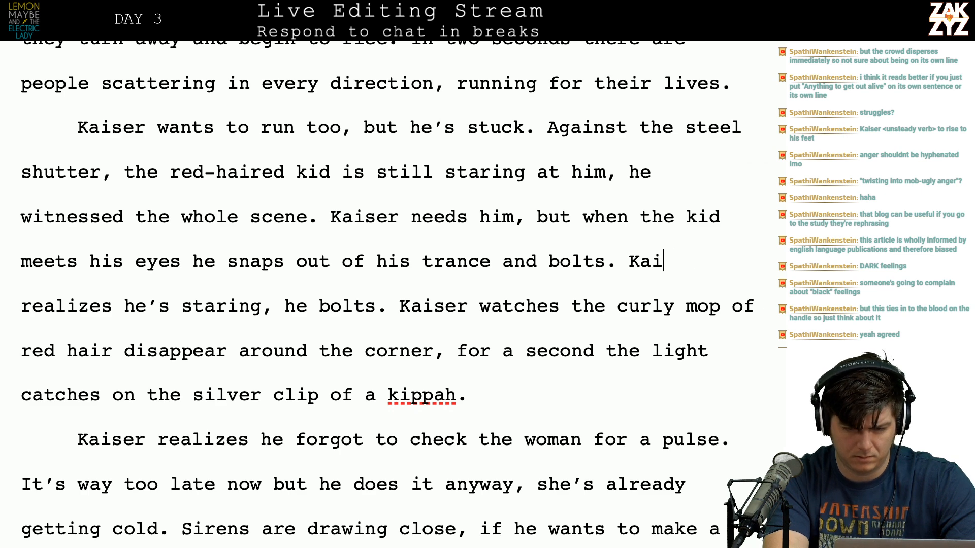
key("BackSpace")
type("Kaiser")
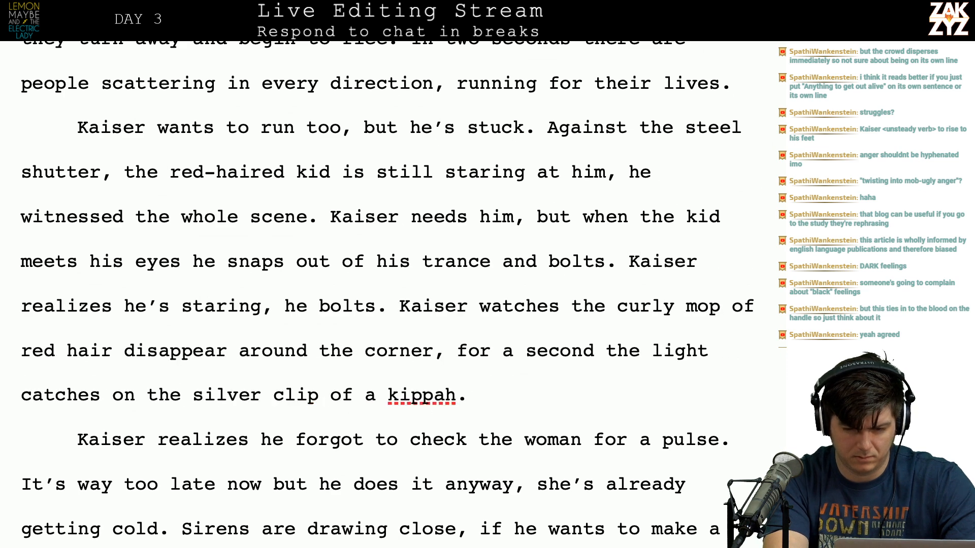
key("BackSpace")
key("BackSpace")
key("BackSpace")
key("BackSpace")
key("BackSpace")
Try starting the sentence after "his trance and bolts." with "Kaiser's too".
type("K")
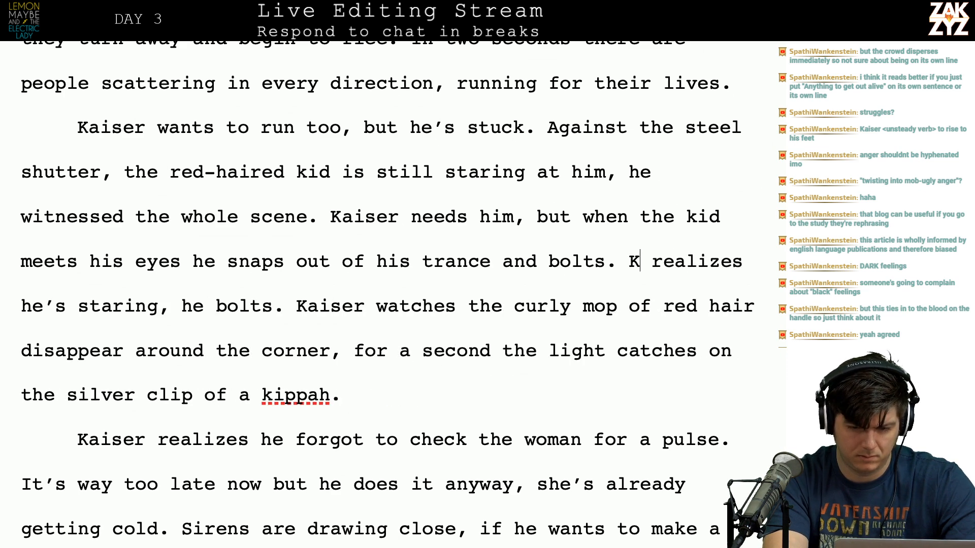
type("aiser’s too")
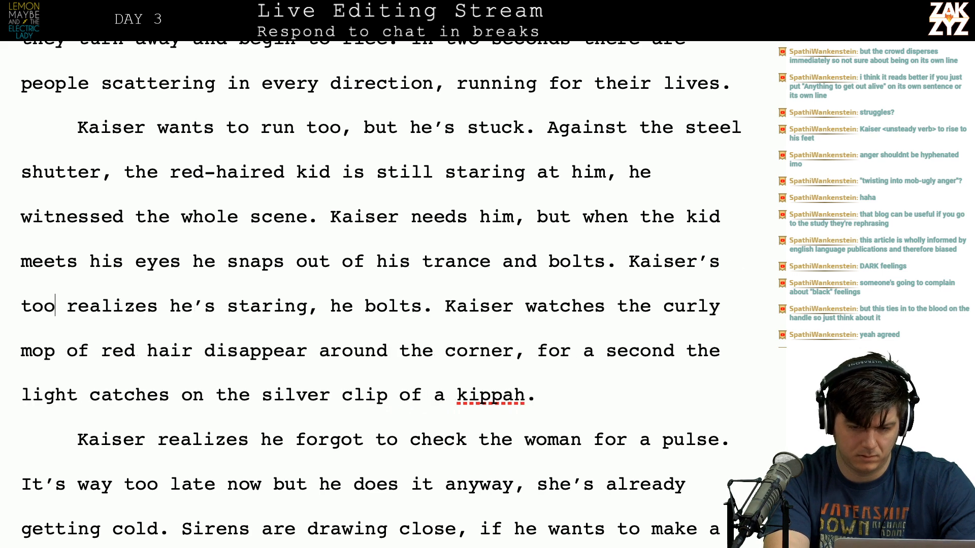
key("BackSpace")
key("BackSpace")
key("BackSpace")
key("BackSpace")
key("BackSpace")
key("BackSpace")
key("BackSpace")
key("BackSpace")
key("BackSpace")
key("BackSpace")
key("BackSpace")
key("BackSpace")
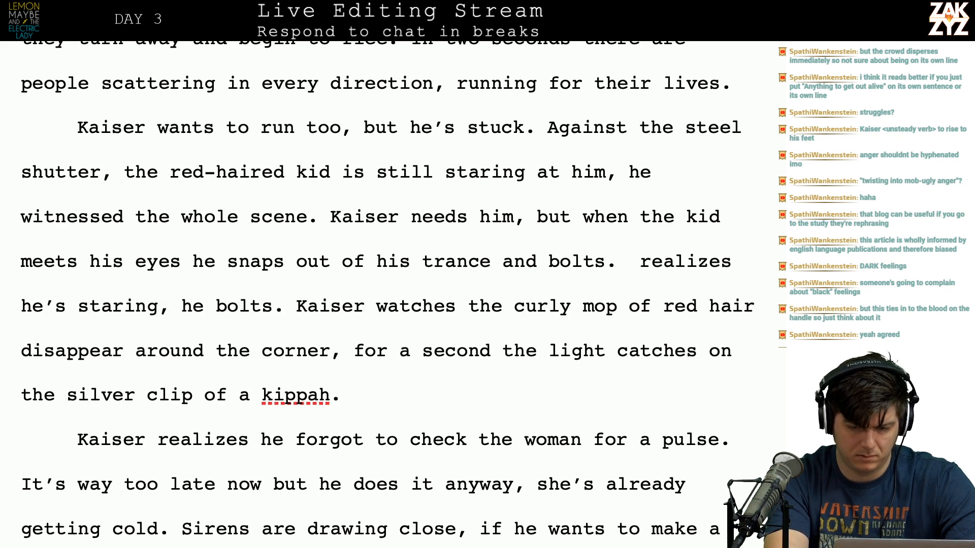
After "his trance and bolts.", write the sentence "No chance Kaiser can give chase, he can barely stand.".
type("No chance Kaizer can chace")
key("BackSpace")
key("BackSpace")
key("BackSpace")
key("BackSpace")
key("BackSpace")
type("give ")
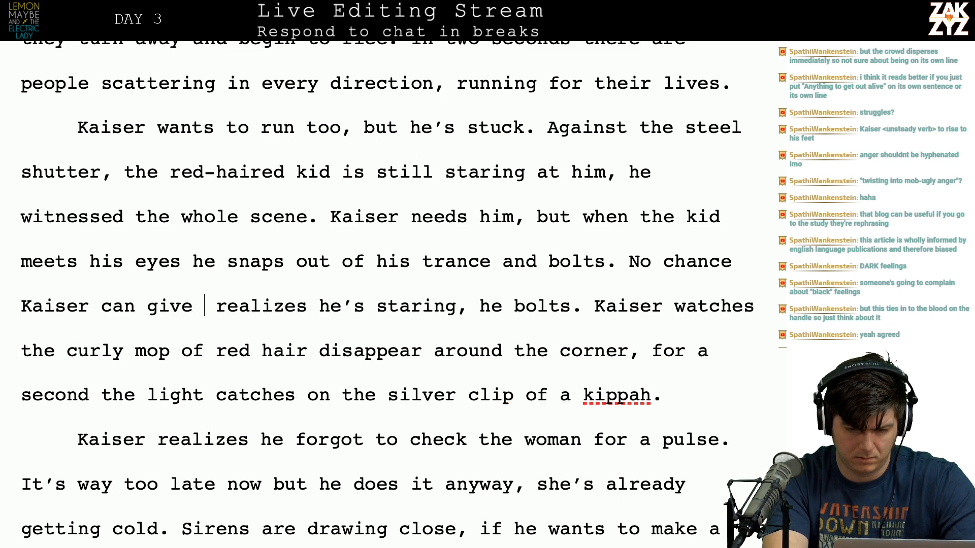
type("chase, he can b")
type("arely stand. H")
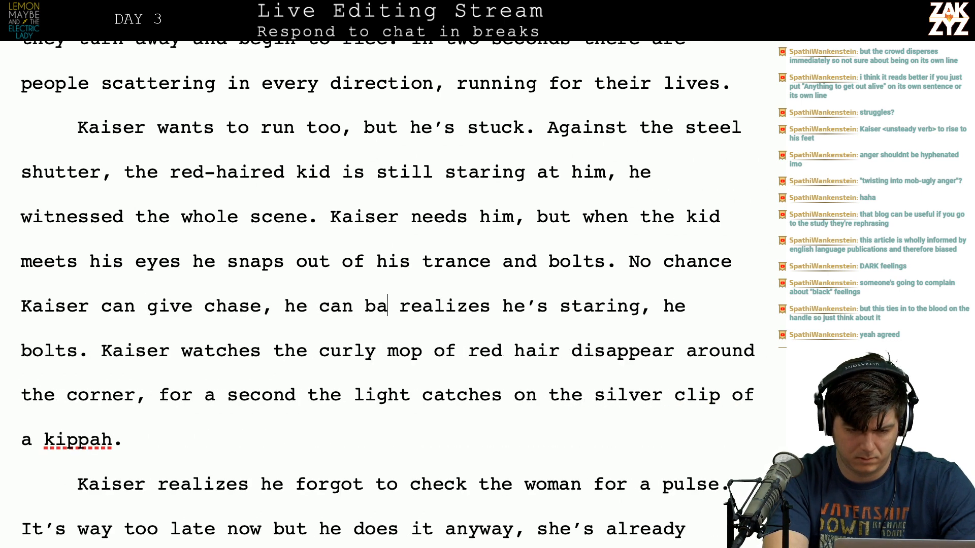
Continue the paragraph after "he can barely stand." with "He can only watch the mop of curly hair disappear around the corner,".
type("e can only watch the mop o")
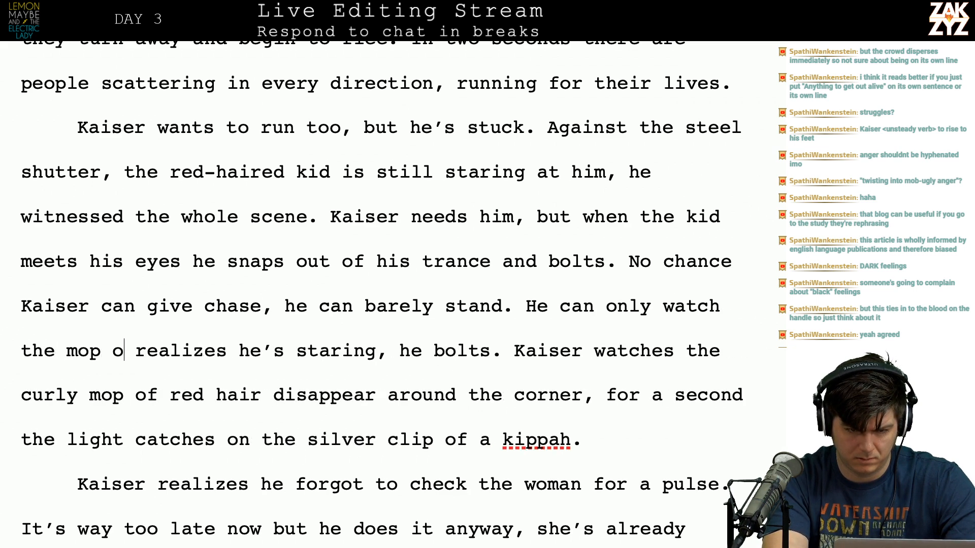
type("f curly hair ")
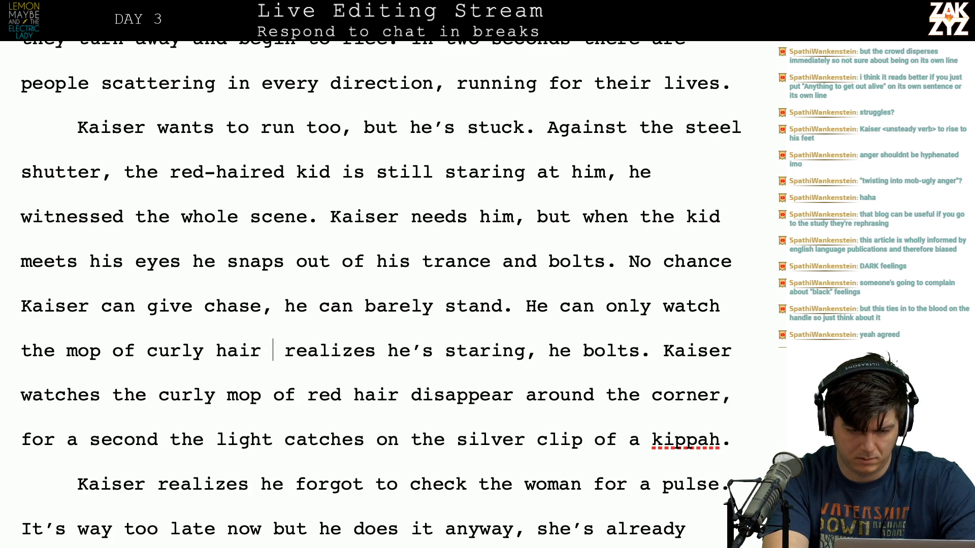
type("disappear aroun")
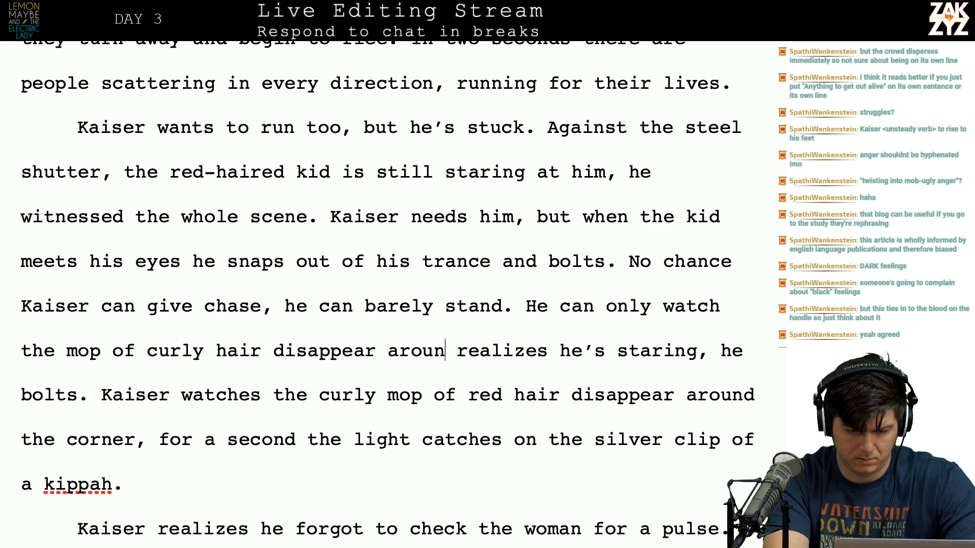
type("d the corner,")
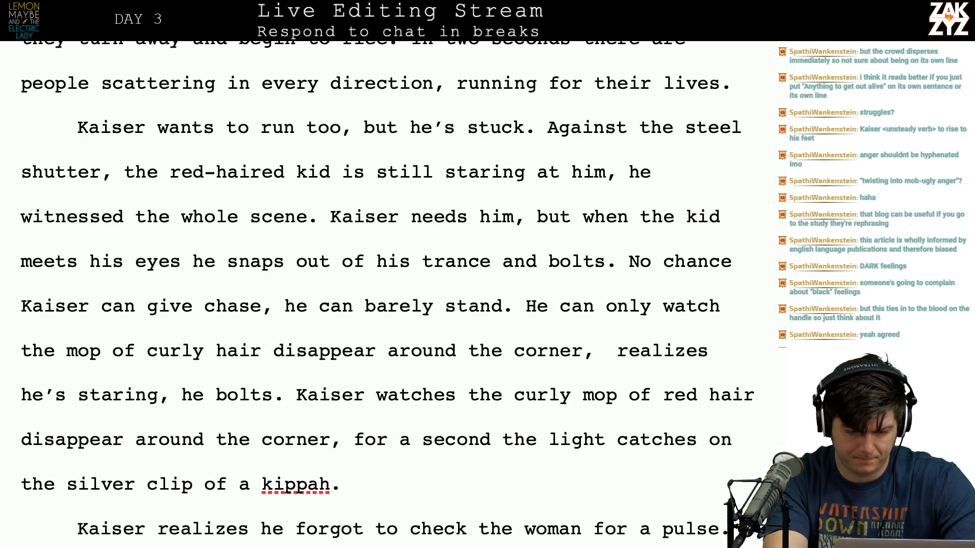
Delete the leftover old wording from "realizes he's staring" through the second "disappear around the corner," so the new sentence runs into "for a second".
key("shift+Down")
key("shift+Down")
key("shift+Left")
key("shift+Left")
key("shift+Left")
key("shift+Left")
key("shift+Left")
key("shift+Left")
key("shift+Left")
key("shift+Left")
key("shift+Left")
key("shift+Left")
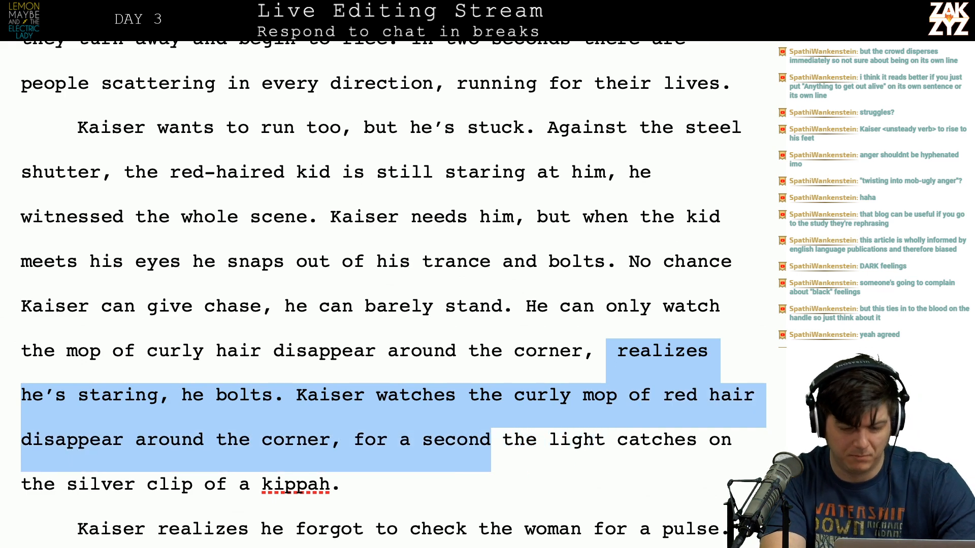
key("shift+Left")
key("shift+Left")
key("shift+Left")
key("shift+Left")
key("shift+Left")
key("shift+Left")
key("shift+Left")
key("shift+Left")
key("shift+Left")
key("shift+Left")
key("shift+Left")
key("shift+Left")
key("BackSpace")
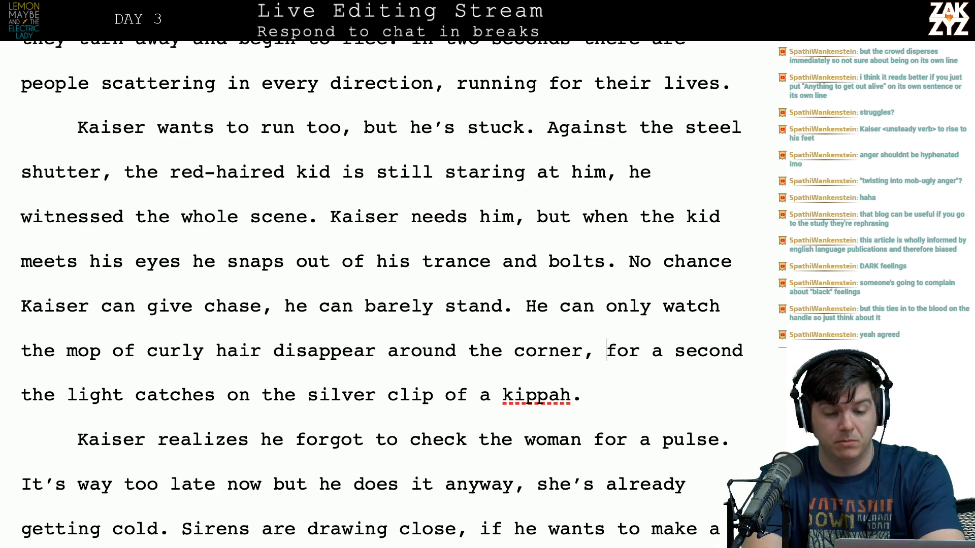
Replace "he witnessed the whole scene" after "still staring at him," with "a witness to the shooting".
scroll(381, 294, "down", 1)
scroll(381, 294, "up", 2)
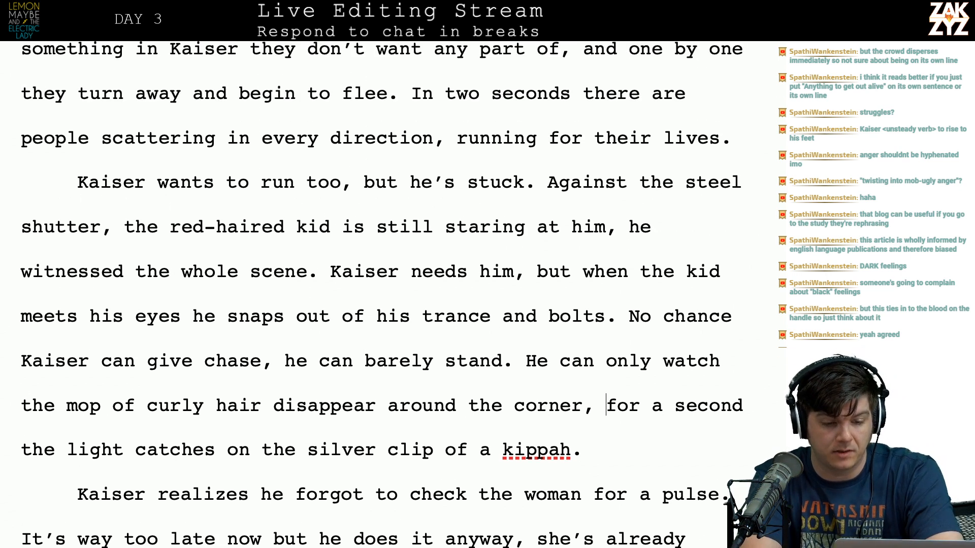
scroll(356, 244, "down", 1)
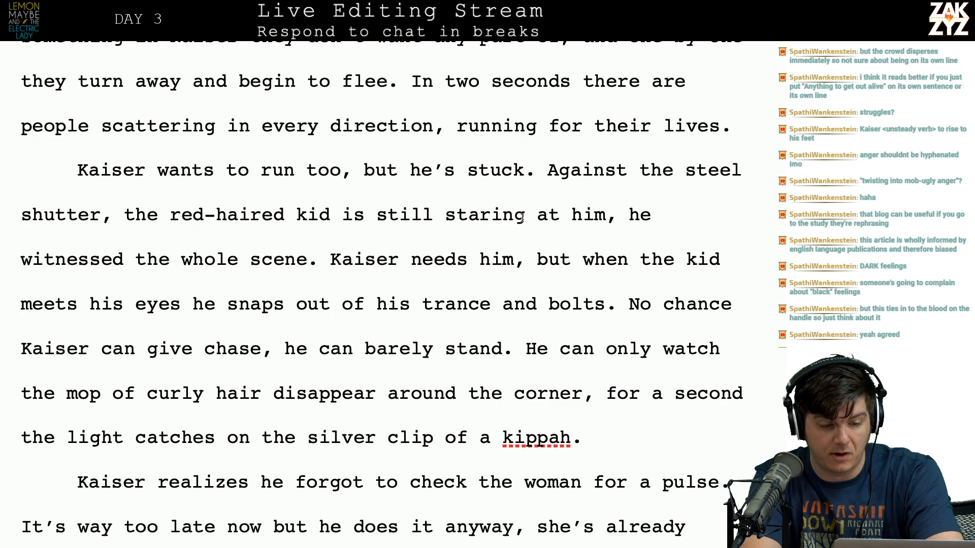
scroll(468, 219, "down", 2)
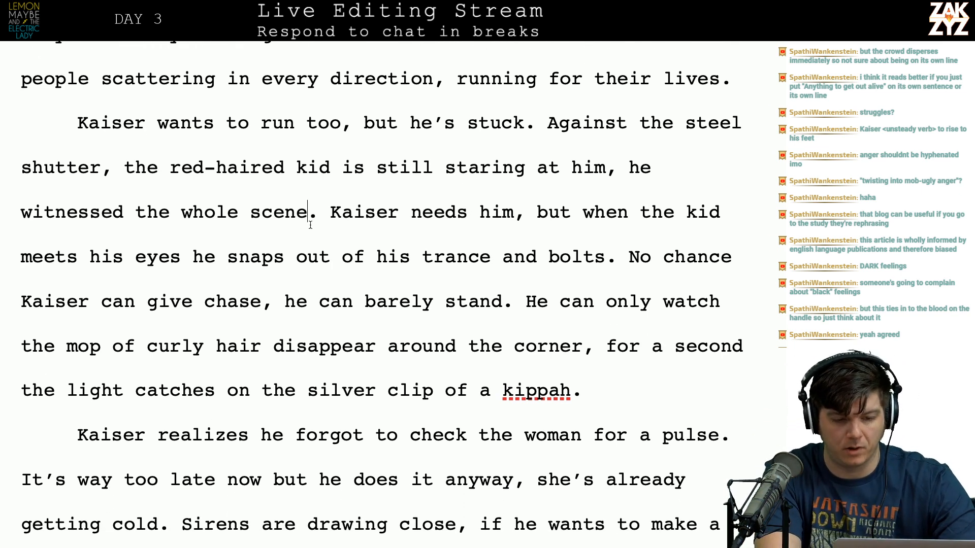
key("BackSpace")
key("BackSpace")
key("BackSpace")
key("BackSpace")
key("BackSpace")
key("BackSpace")
key("BackSpace")
key("BackSpace")
key("BackSpace")
key("BackSpace")
key("BackSpace")
key("BackSpace")
key("BackSpace")
key("BackSpace")
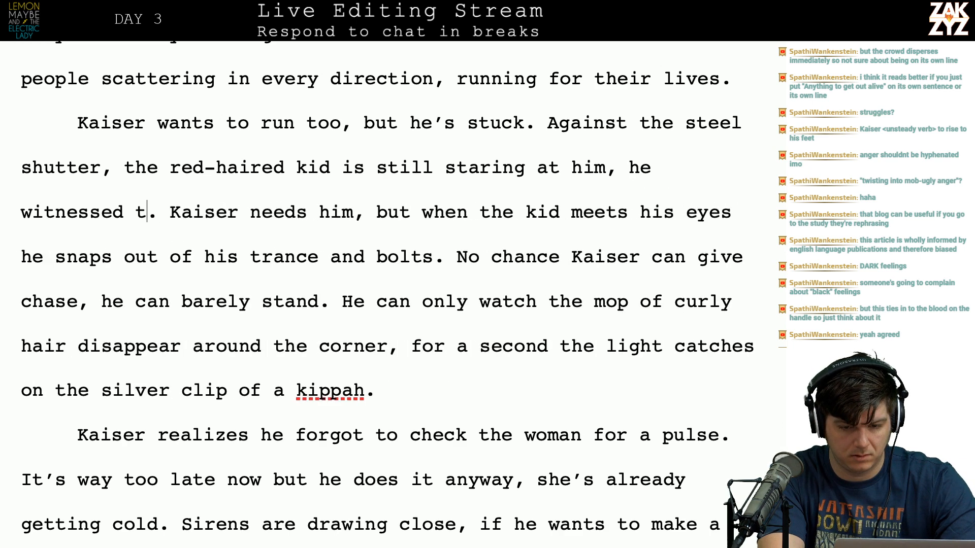
key("BackSpace")
key("BackSpace")
key("BackSpace")
key("BackSpace")
key("BackSpace")
key("BackSpace")
key("BackSpace")
key("BackSpace")
key("BackSpace")
key("BackSpace")
key("BackSpace")
key("BackSpace")
key("BackSpace")
key("BackSpace")
type("a witness to the sho")
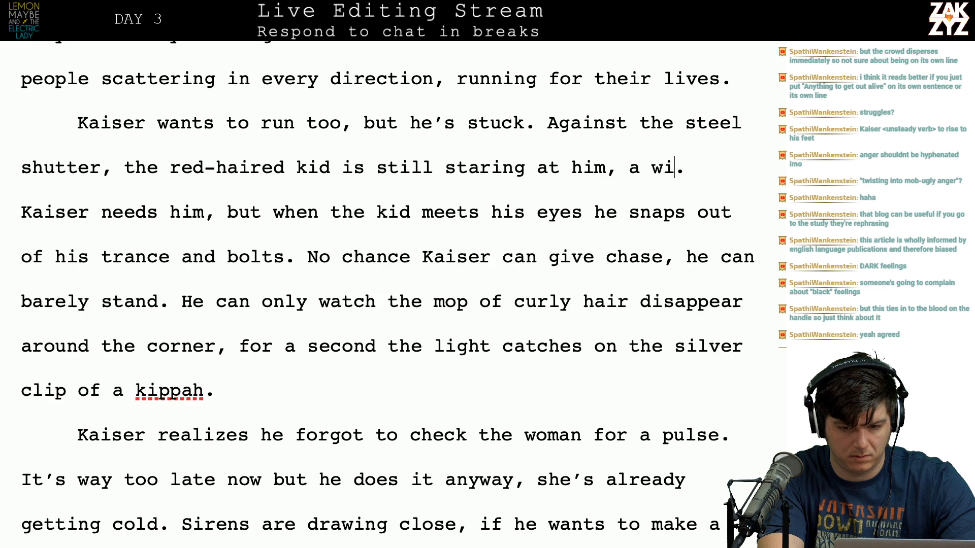
type("oting.")
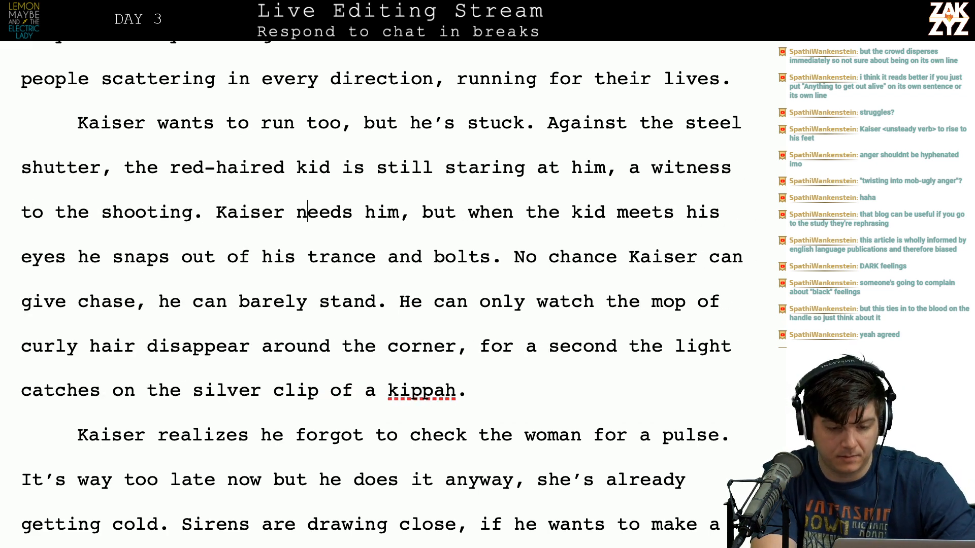
Add "badly" after "Kaiser needs him", keeping the comma before "but when the kid".
type(" Kaiser needs him but")
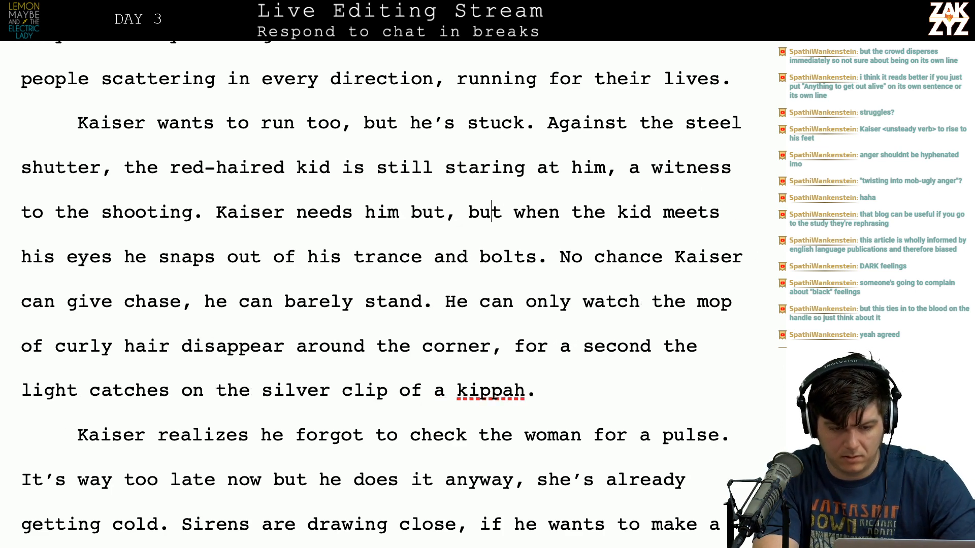
key("BackSpace")
type("ad")
key("BackSpace")
type("ly")
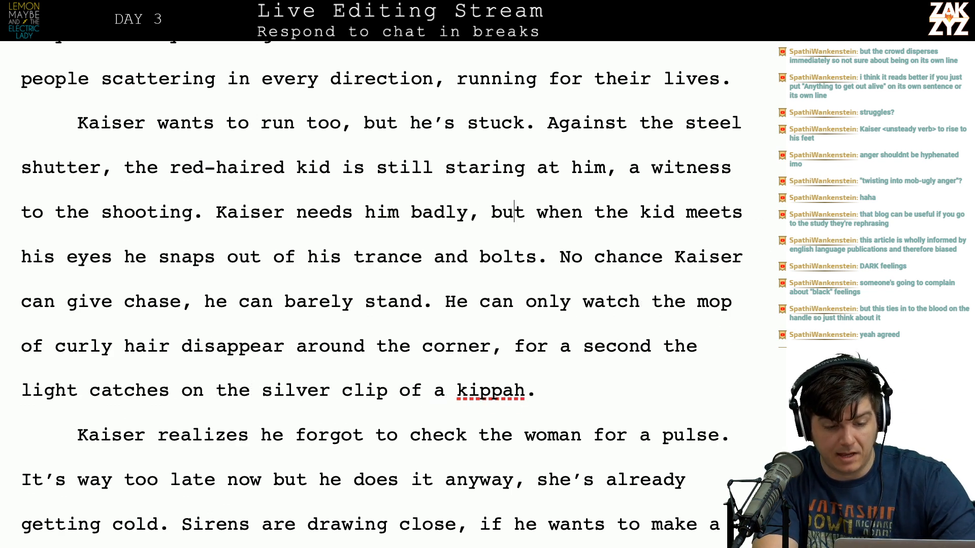
Break the line before "when the kid meets his eyes" and write "when their eyes meet the kid" after "Kaiser needs him badly, but".
key("Down")
key("Home")
key("Right")
key("Right")
key("Right")
key("Right")
key("Right")
key("Right")
key("Right")
key("Right")
key("Right")
key("Right")
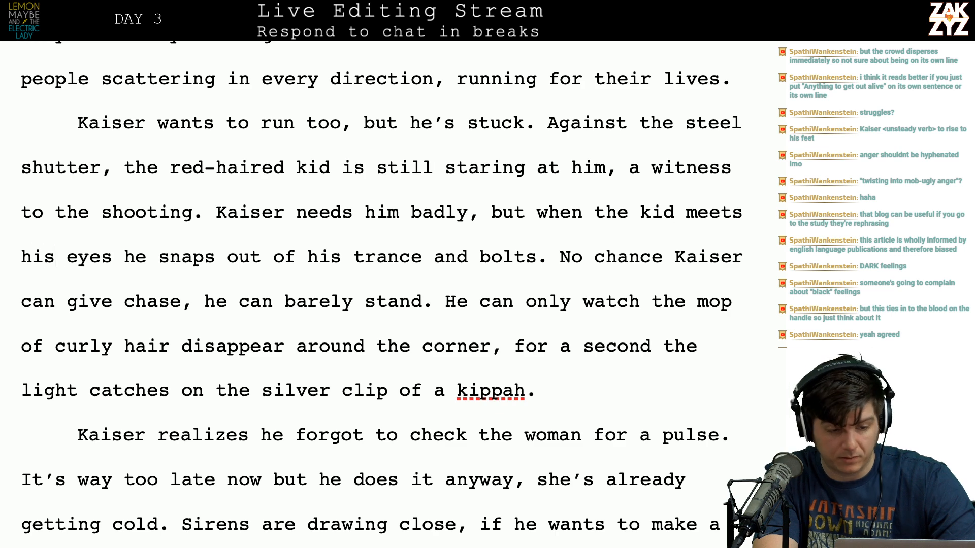
key("Left")
key("Left")
key("Left")
key("Left")
key("Left")
key("Left")
key("Left")
key("Left")
key("Left")
key("Left")
key("Left")
key("Left")
key("Left")
key("Left")
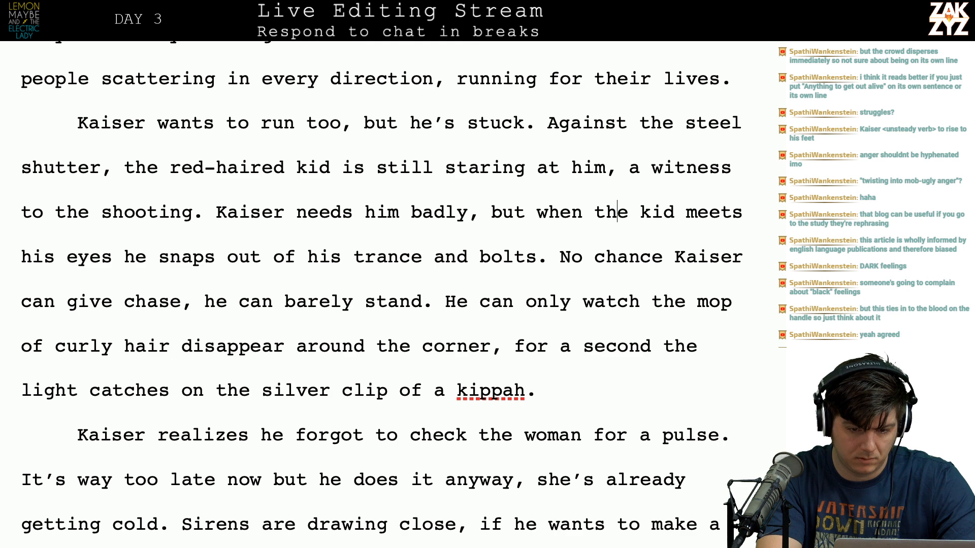
key("Return")
key("Left")
type("wh")
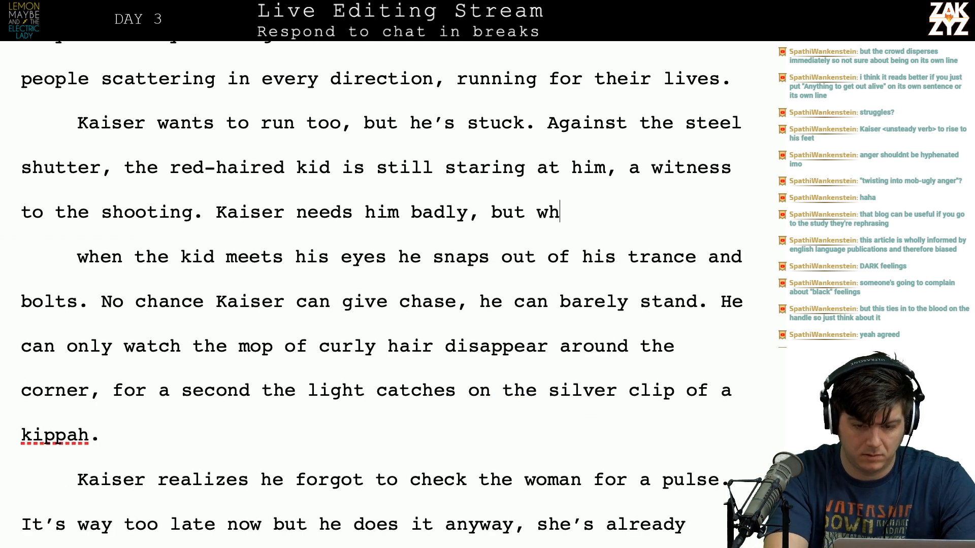
type("en their eyes m")
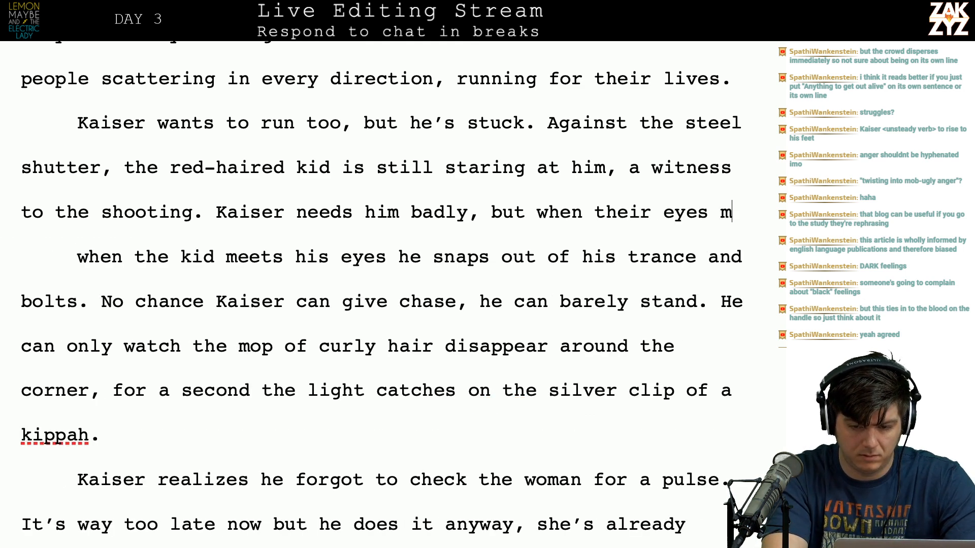
type("eet the kid")
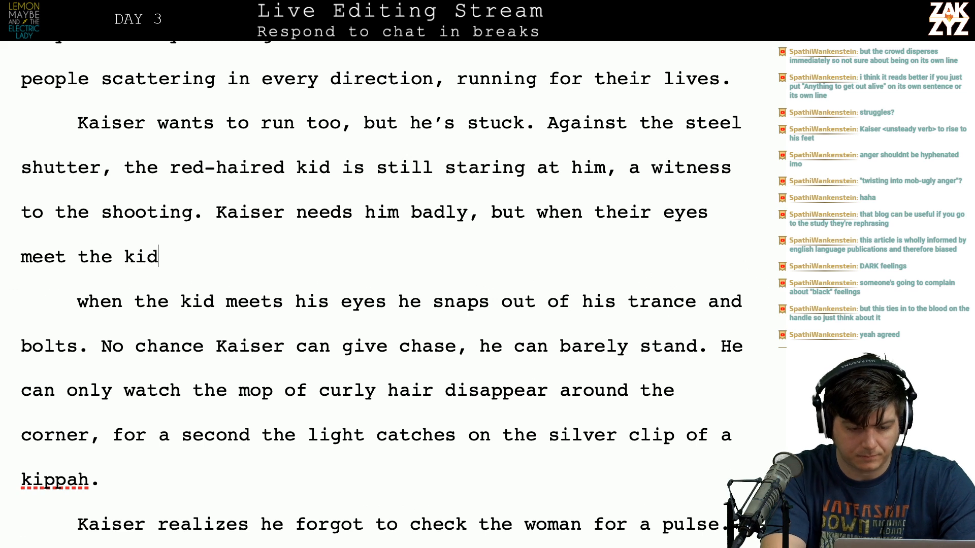
Delete the paragraph break and the old words "when the kid meets his eyes he", joining "the kid" to "snaps out of his trance".
key("shift+Down")
key("shift+Right")
key("shift+Right")
key("shift+Right")
key("shift+Right")
key("shift+Right")
key("shift+Right")
key("shift+Right")
key("shift+Right")
key("shift+Right")
key("shift+Right")
key("shift+Right")
key("shift+Right")
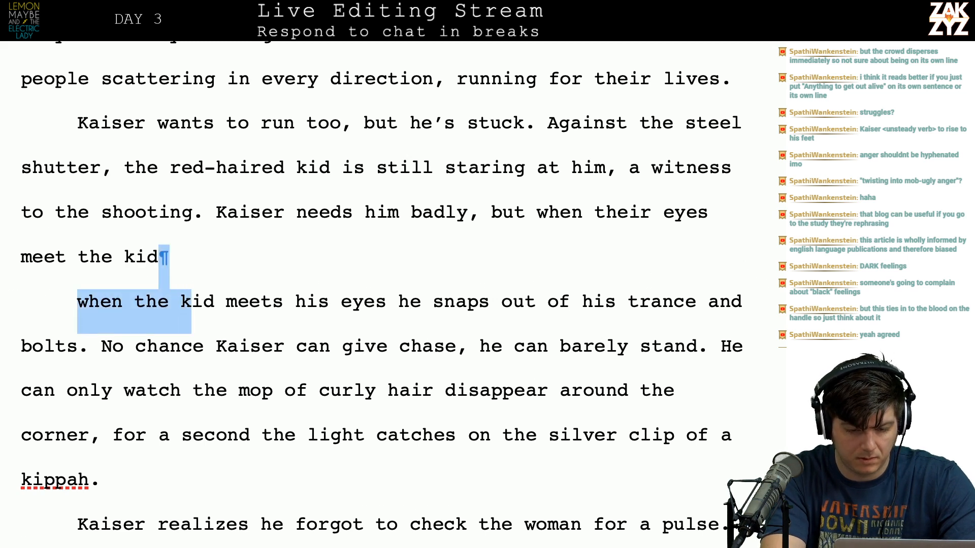
key("shift+Right")
key("shift+Right")
key("shift+Right")
key("shift+Right")
key("shift+Right")
key("shift+Right")
key("shift+Right")
key("shift+Right")
key("shift+Right")
key("shift+Right")
key("shift+Right")
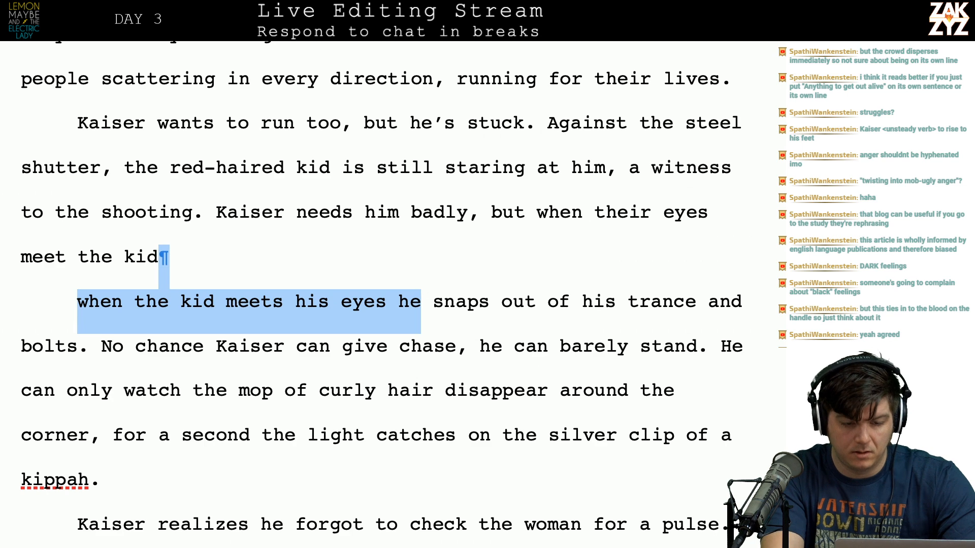
key("BackSpace")
scroll(386, 295, "down", 1)
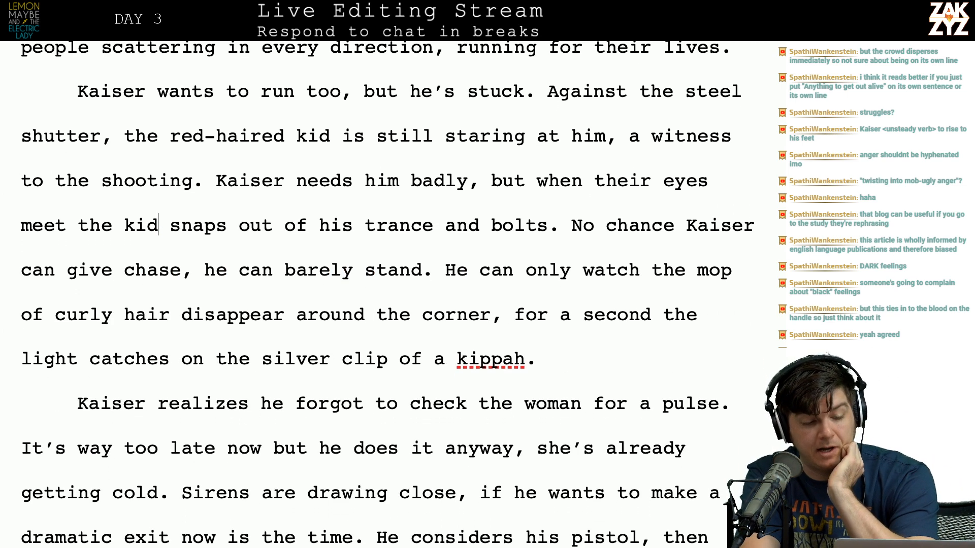
Change "disappear" to "disappearing" in the sentence about the mop of curly hair going around the corner.
key("Right")
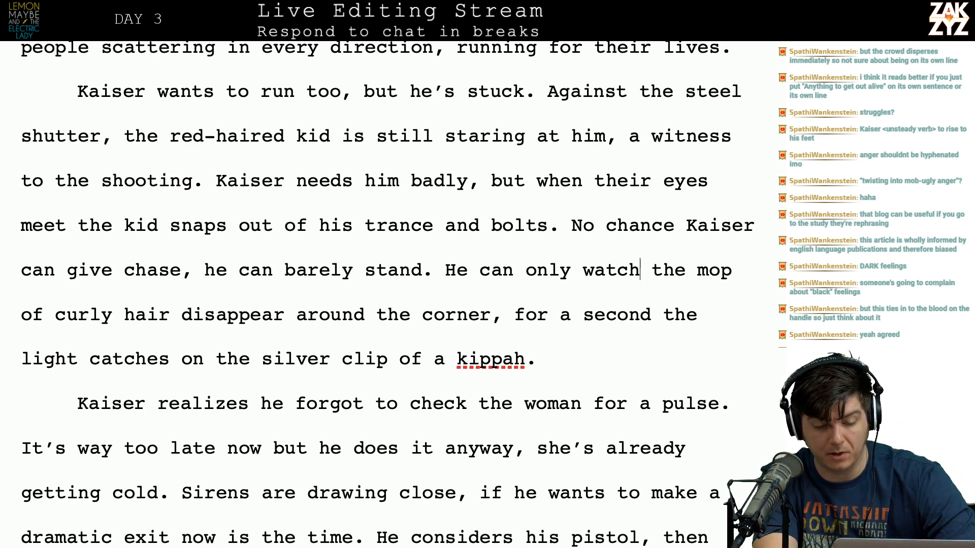
key("Right")
key("Right")
key("Right")
key("Right")
key("Right")
key("Right")
key("Right")
key("Right")
key("Right")
key("Right")
key("Right")
key("Right")
key("Right")
key("Right")
key("Right")
key("Right")
key("Right")
key("Right")
key("Right")
key("Right")
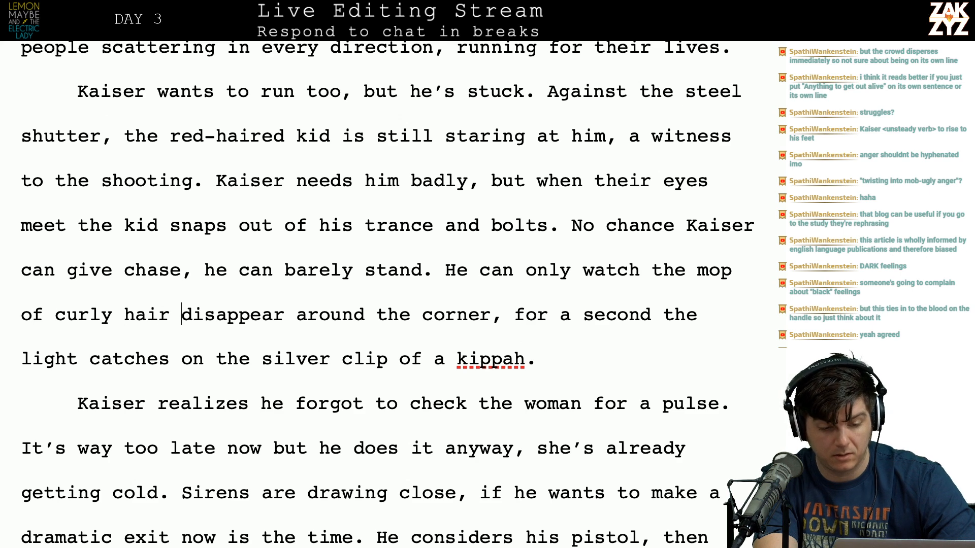
key("Right")
key("Right")
key("Right")
type("ing")
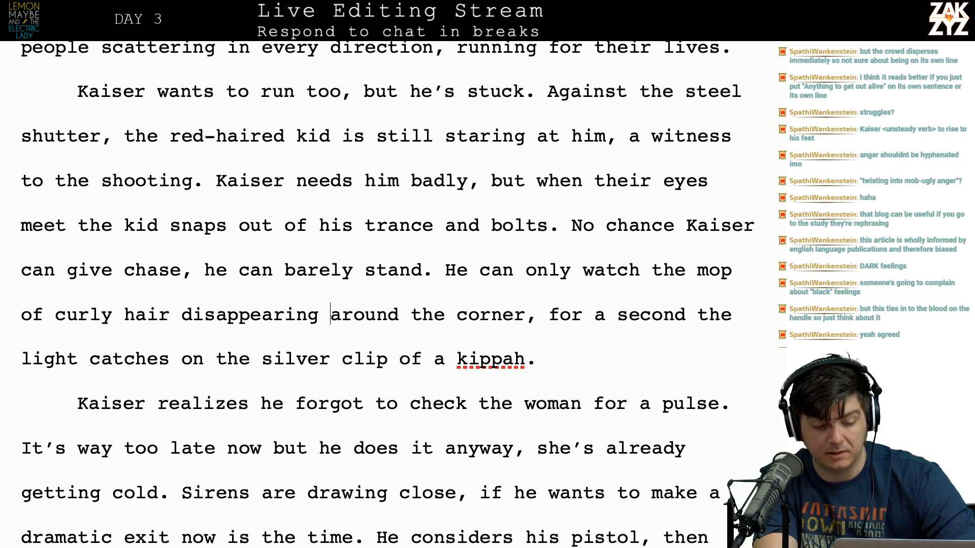
key("Down")
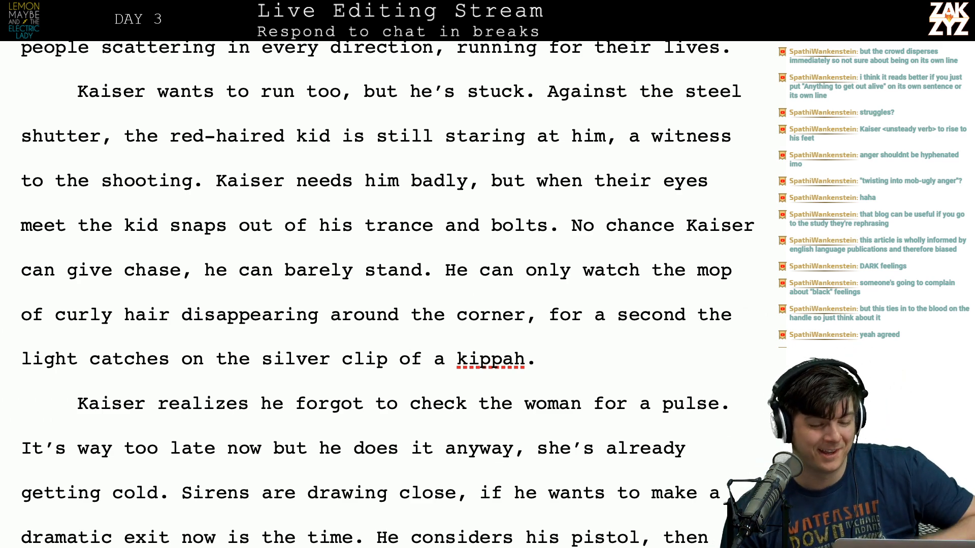
Insert "there's nothing and" before "she's already getting cold" in the sentence about checking the woman's pulse.
scroll(386, 277, "down", 3)
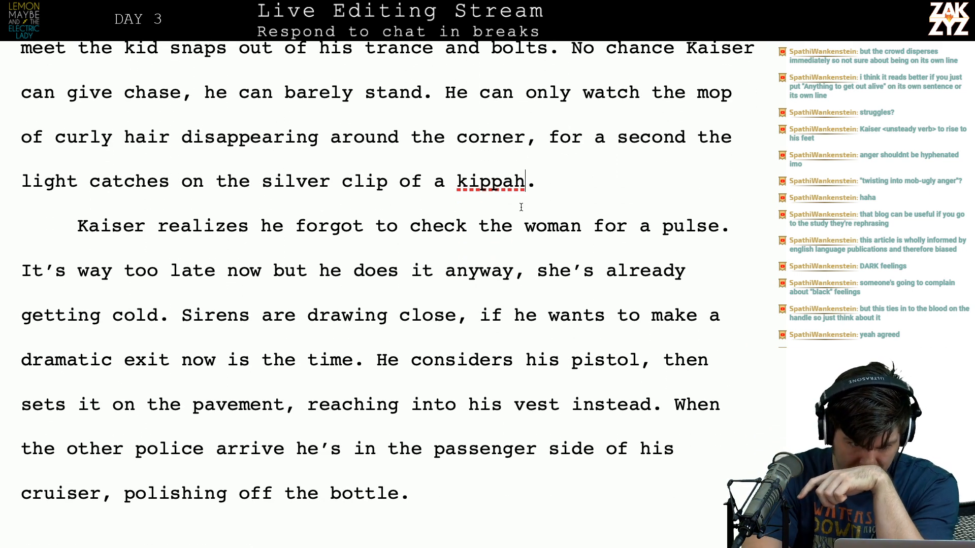
left_click(593, 190)
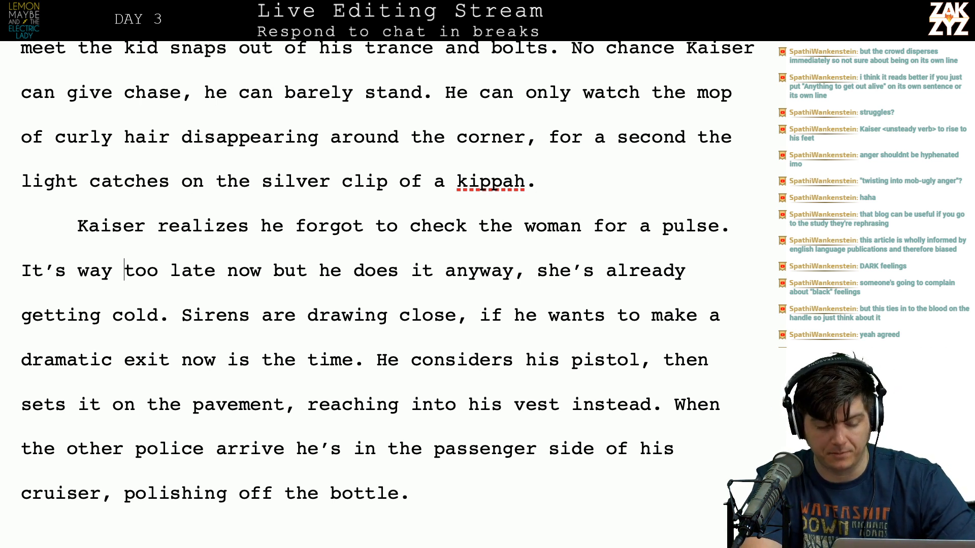
key("Right")
key("Right")
key("Right")
key("Right")
key("Right")
key("Right")
key("Right")
key("Right")
key("Right")
key("Right")
key("Right")
key("Right")
key("Right")
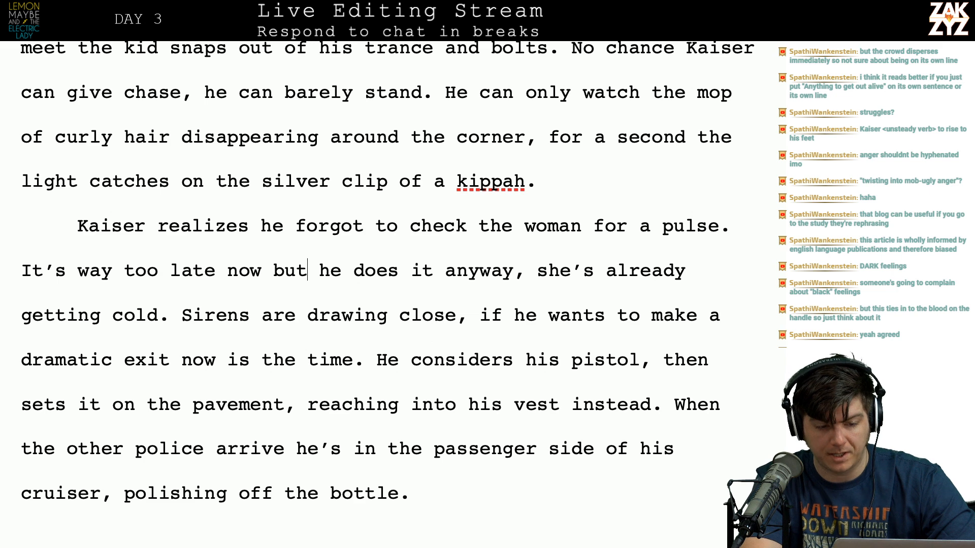
key("Right")
key("Right")
key("Right")
key("Right")
key("Right")
key("Right")
key("Right")
key("Right")
key("Right")
key("Right")
key("Right")
key("Right")
key("Right")
key("Right")
key("Right")
key("Right")
key("Right")
key("Right")
key("Right")
key("Right")
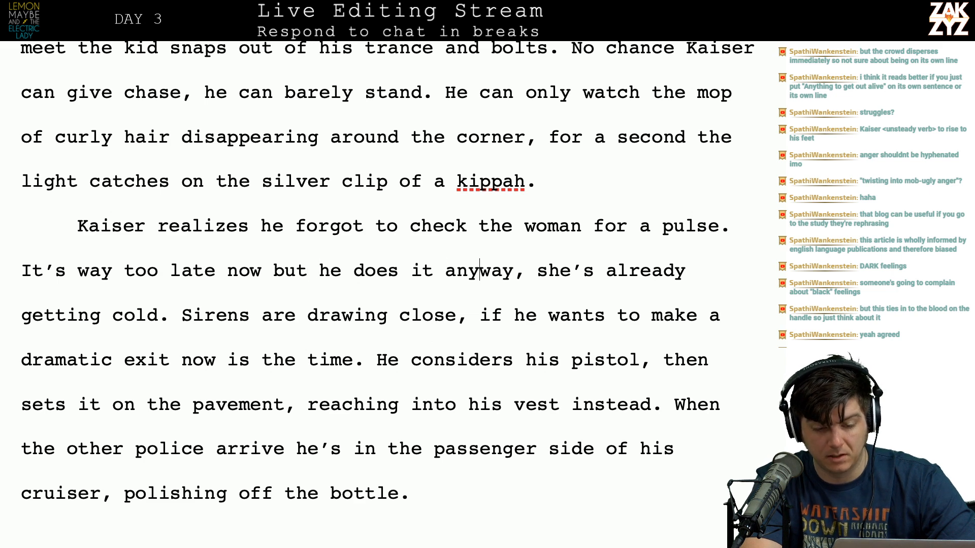
key("Left")
key("Left")
key("Left")
key("Left")
key("Left")
key("Left")
key("Left")
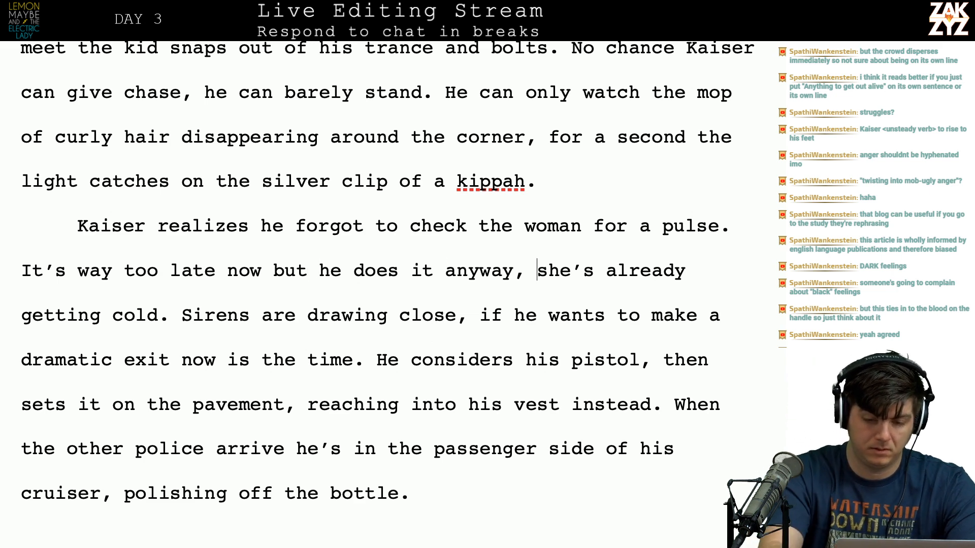
type("there's nothing")
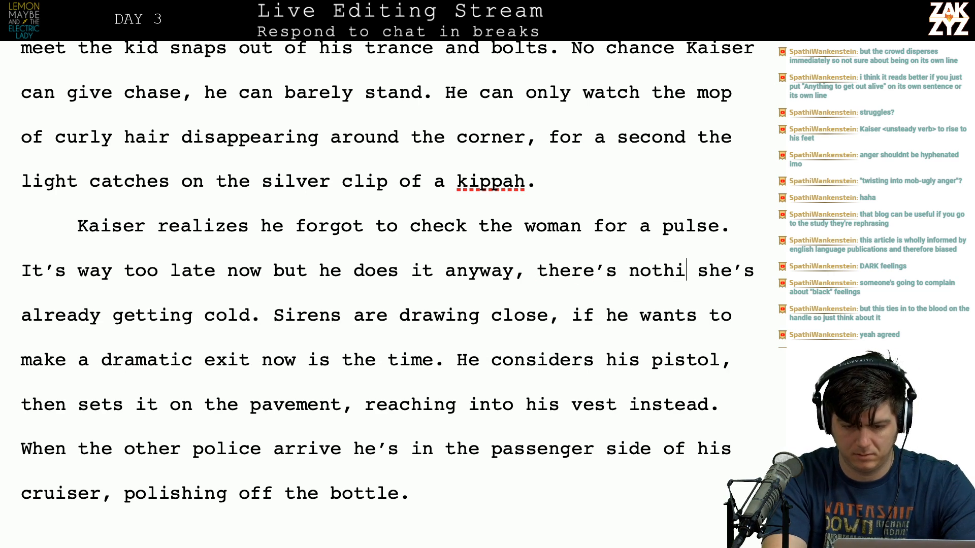
type(" and")
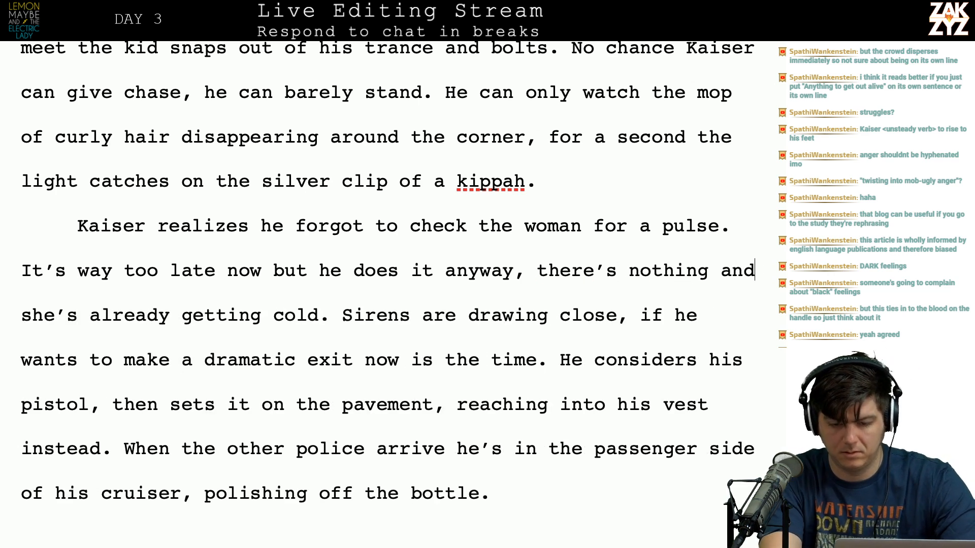
Start a new paragraph after "now is the time." and replace its opening "He" with "Kaiser Duchance".
key("Left")
key("Left")
key("Left")
key("Left")
key("Left")
key("Left")
key("Left")
key("Left")
key("Left")
key("Right")
key("Right")
key("Right")
key("Right")
key("Right")
key("Right")
key("Right")
key("Right")
key("Right")
key("Right")
key("Right")
key("Right")
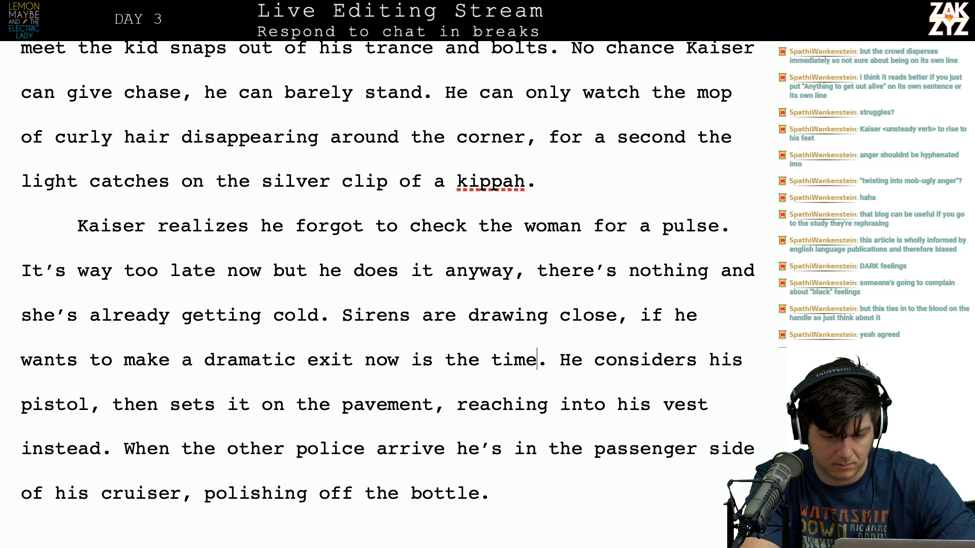
key("Return")
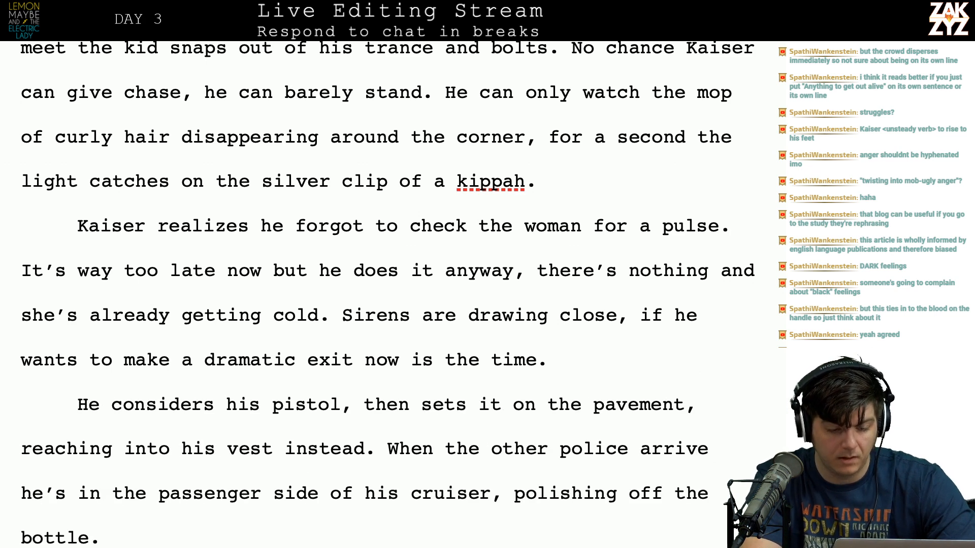
key("Left")
key("Up")
key("Right")
key("Right")
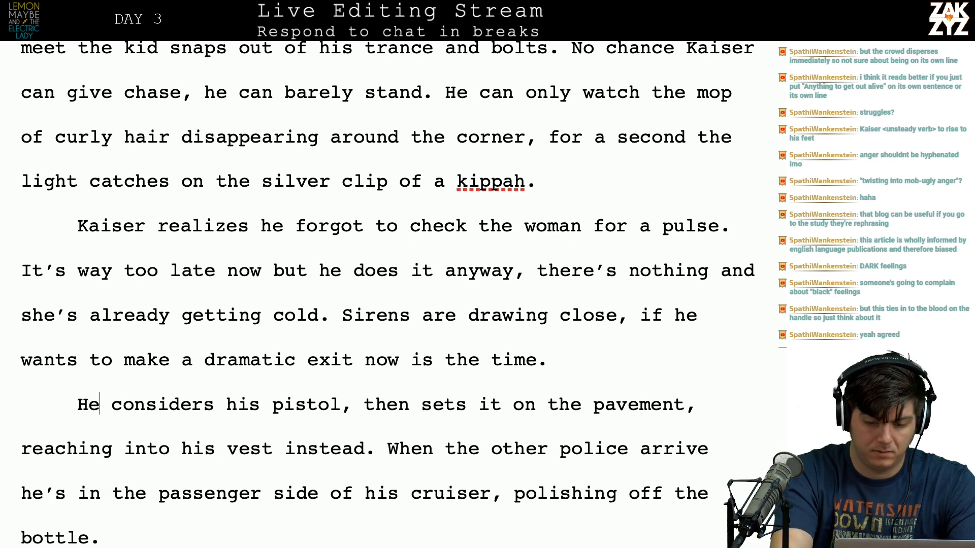
key("BackSpace")
key("BackSpace")
key("BackSpace")
type("K")
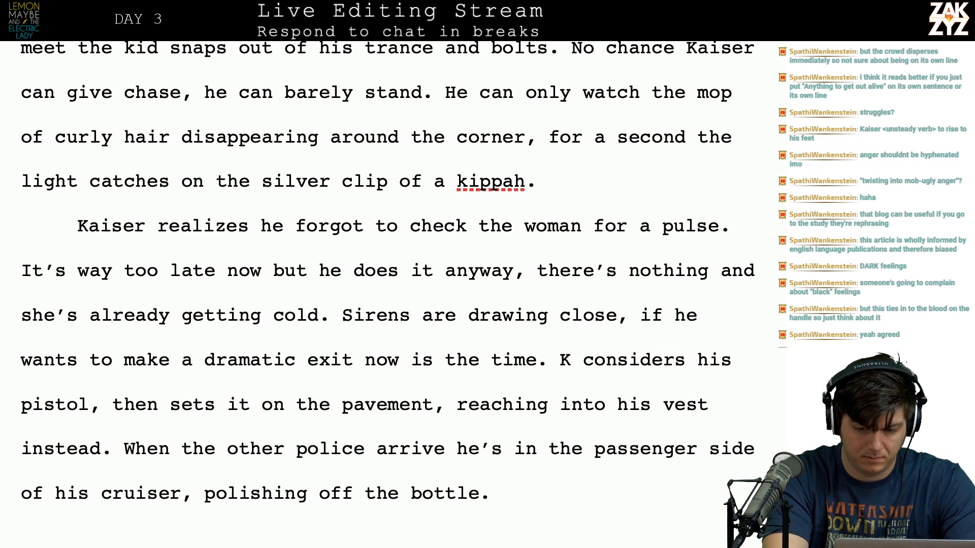
type("aiser Duchance")
key("Left")
key("Left")
key("Left")
key("Left")
key("Left")
key("Left")
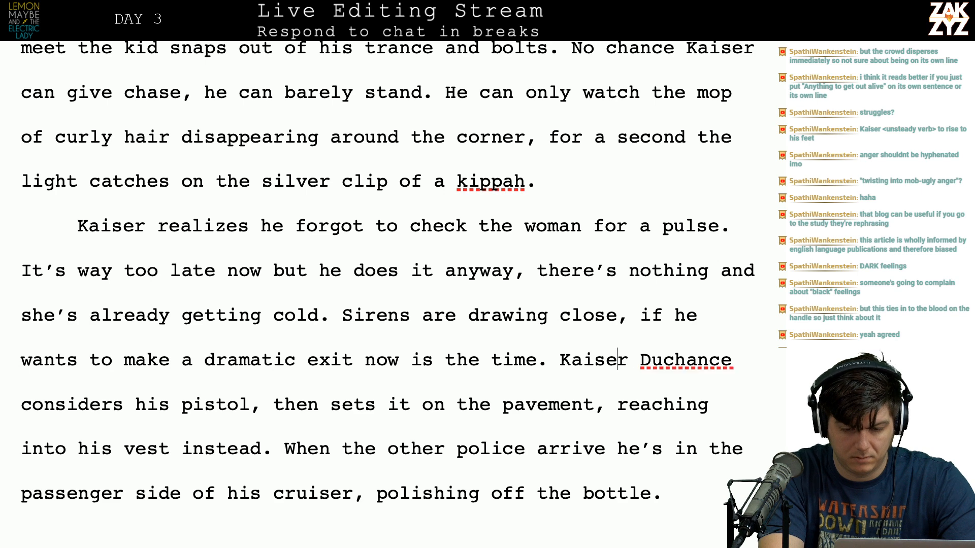
key("Return")
key("Tab")
After "considers his pistol," write "shakes his head, sets it on the pavement and reaches into his bulletproof vest instead." ahead of the old wording.
scroll(670, 127, "down", 3)
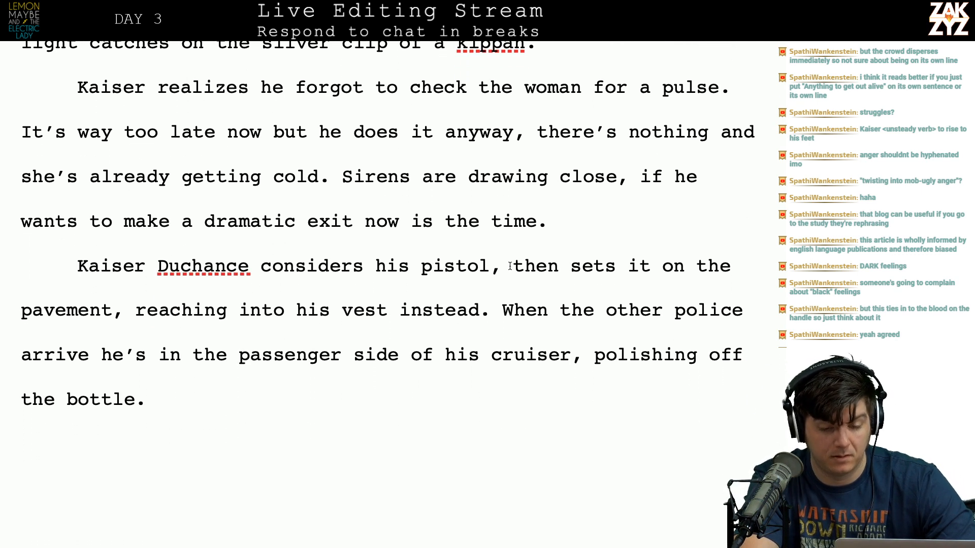
type("shakes ")
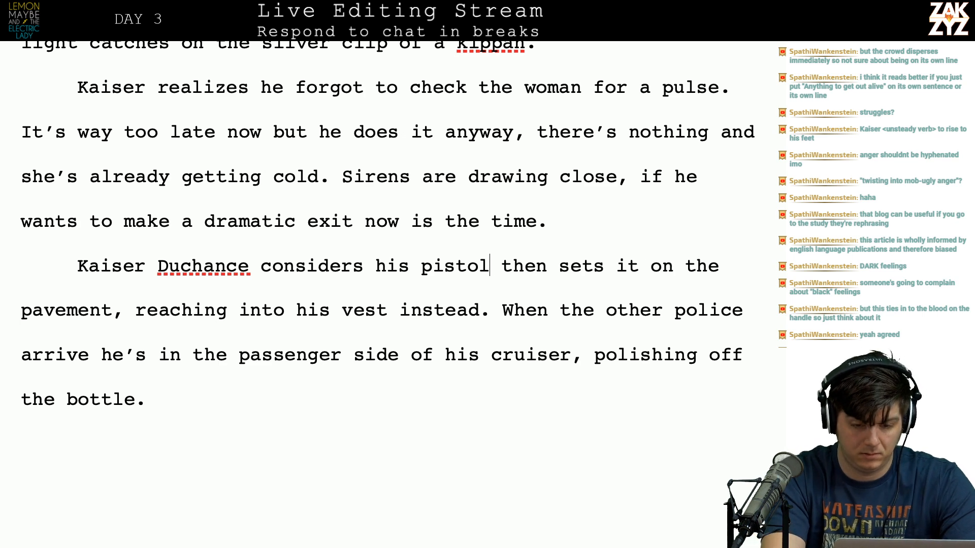
type("his head, ")
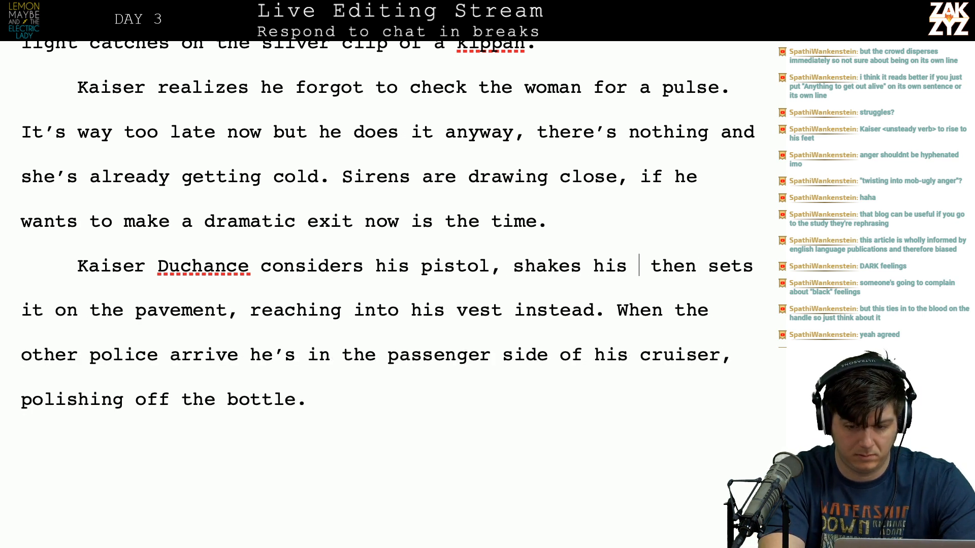
type("set")
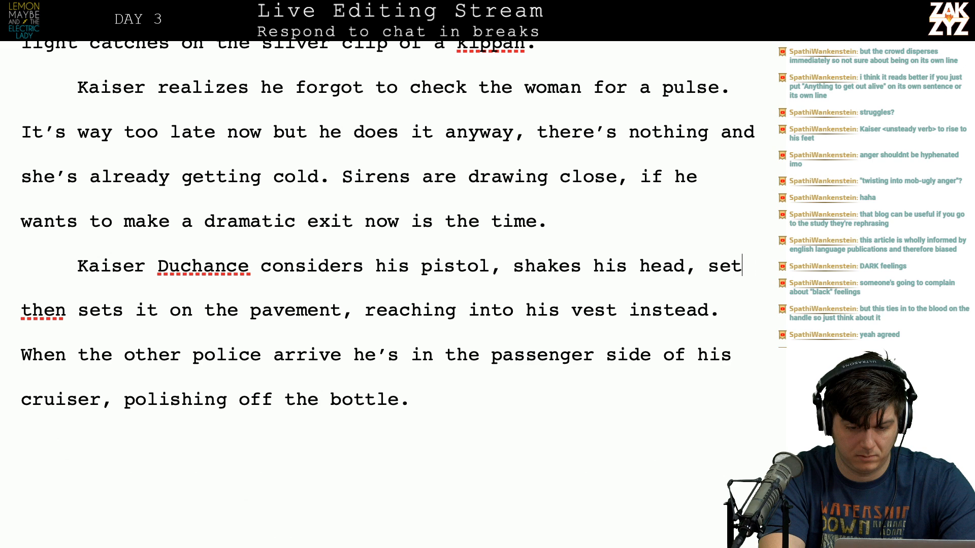
type("s it on the pavement and reac")
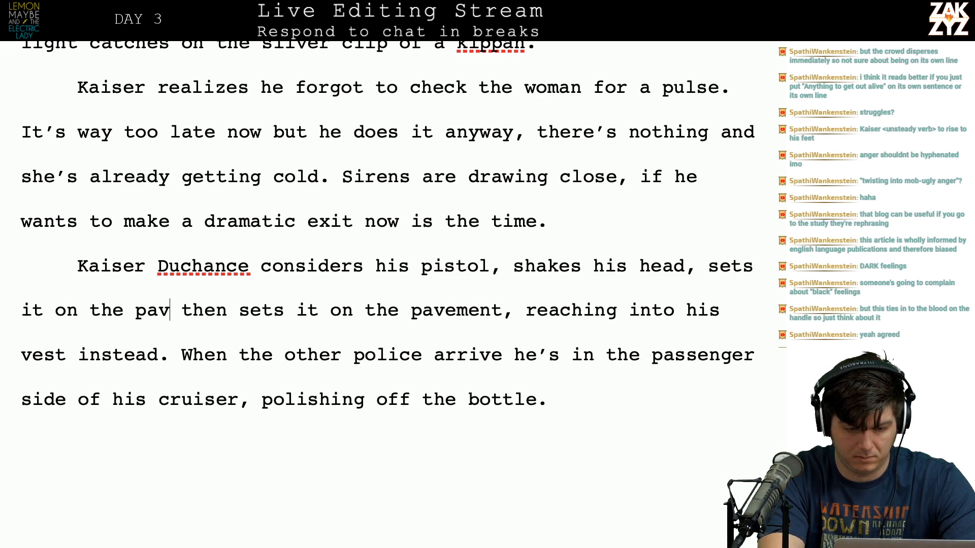
type("hes into his k")
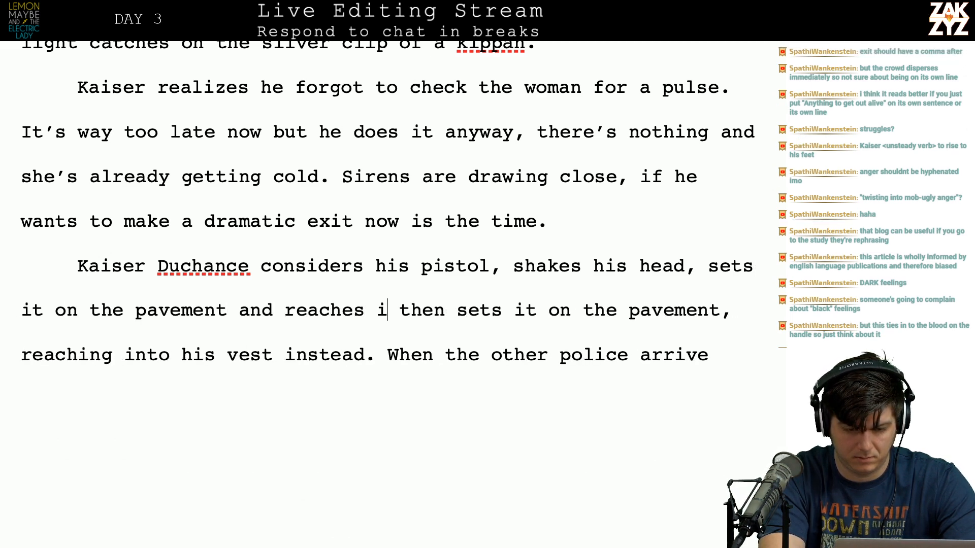
key("BackSpace")
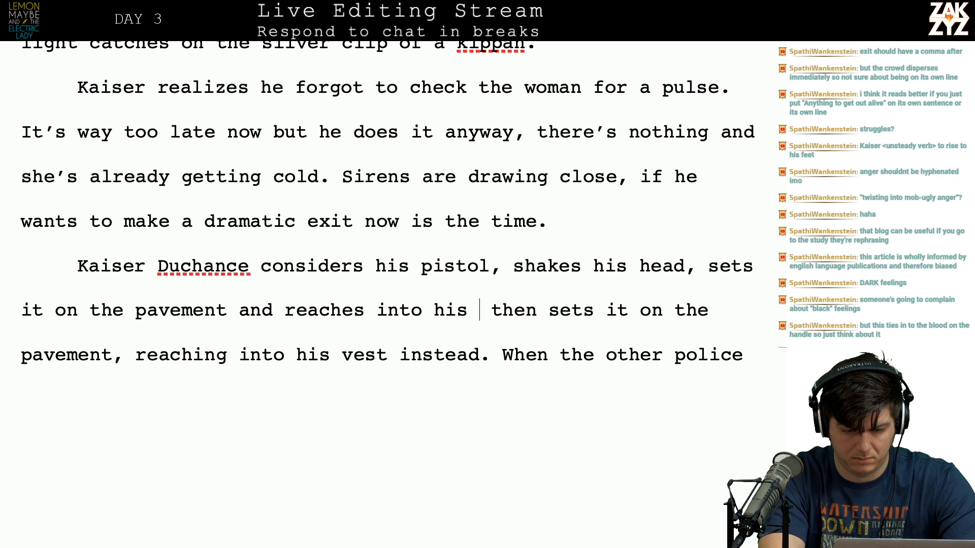
type("ve")
key("BackSpace")
key("BackSpace")
type("bulle")
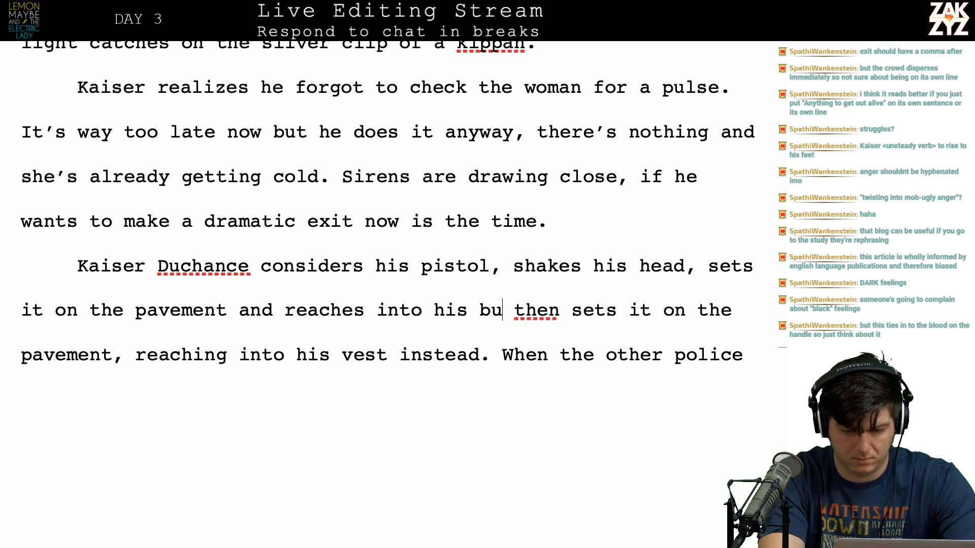
type("tproof f")
key("BackSpace")
type("vest in")
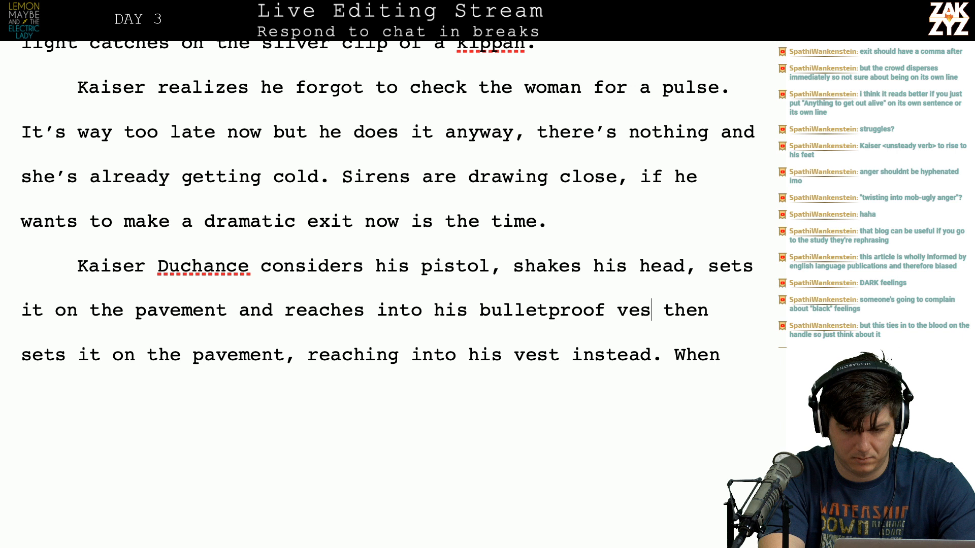
type("stead.  then sets ")
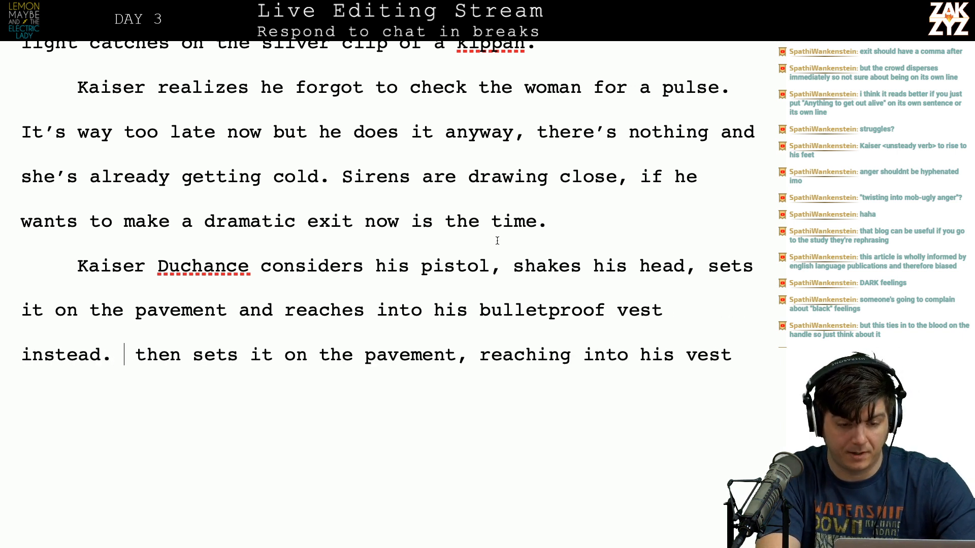
Add a comma after "dramatic exit" in the sentence about the sirens.
type(",")
Switch to the Editlist document in TextEdit, raise the first listed viewer's tally to 25, save it, and return to the manuscript.
key("super+Tab")
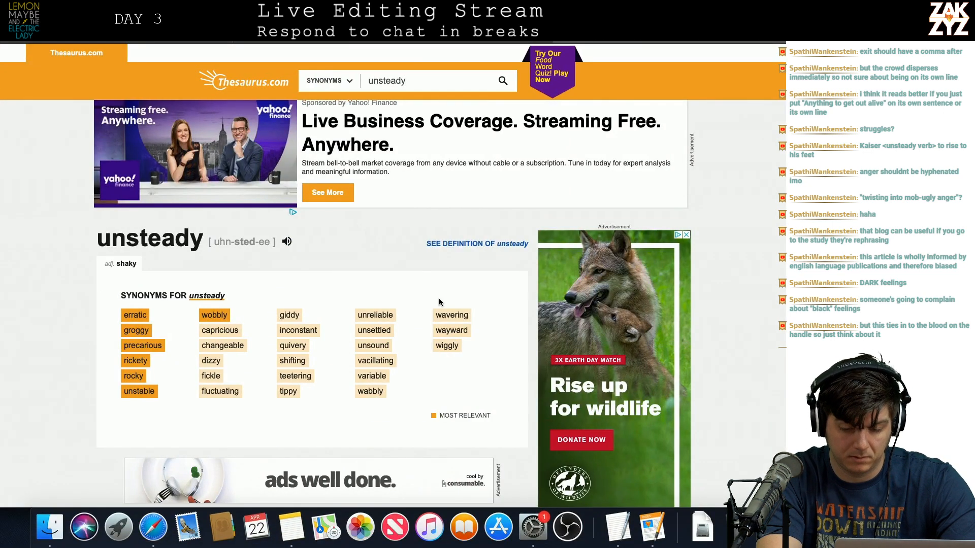
left_click(616, 531)
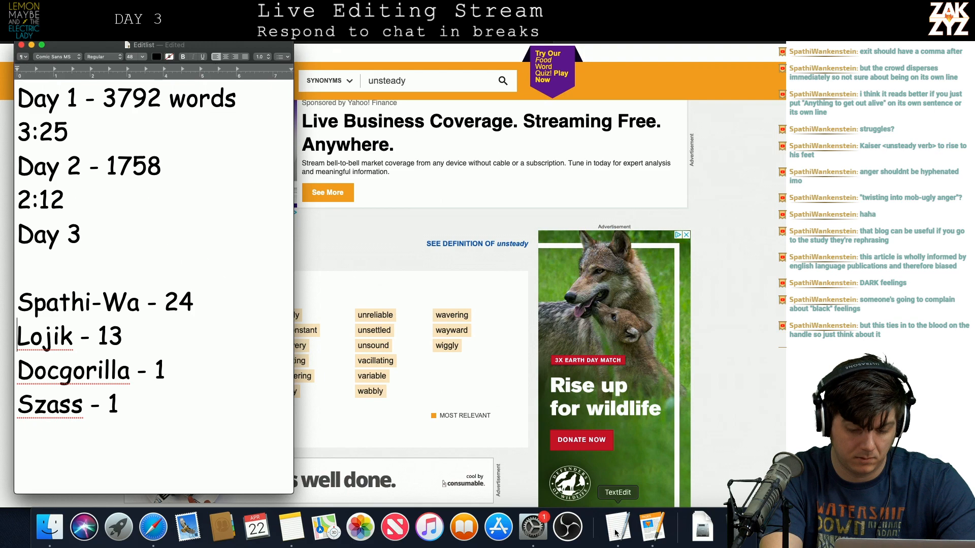
key("BackSpace")
type("5")
key("super+s")
key("super+Tab")
key("super+Tab")
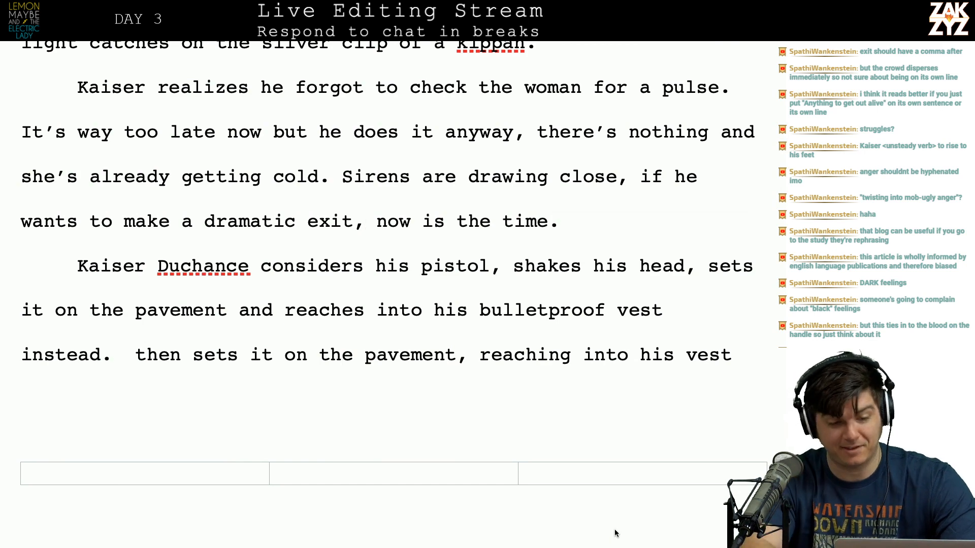
Replace the comma after "shakes his head" with "and sets the gun on the pavement. He".
scroll(600, 431, "down", 1)
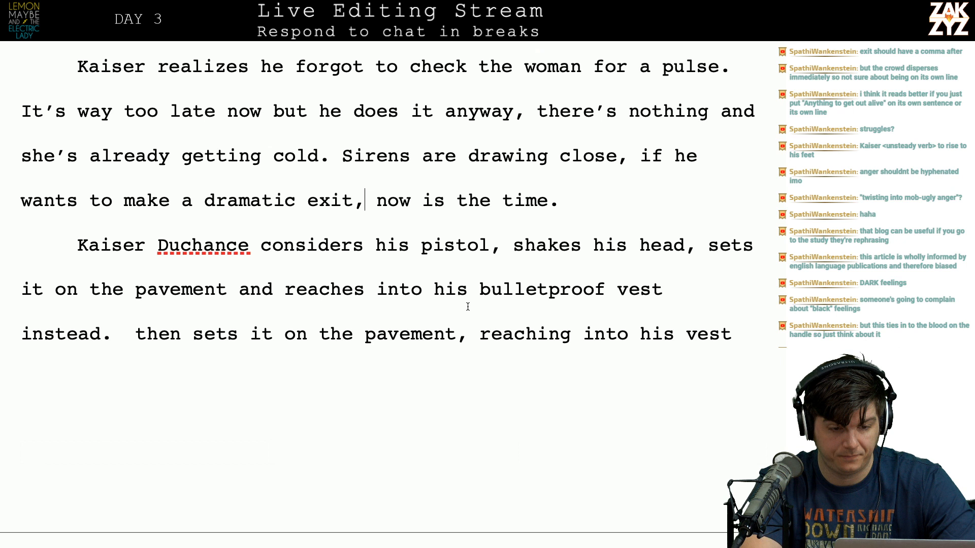
left_click(422, 250)
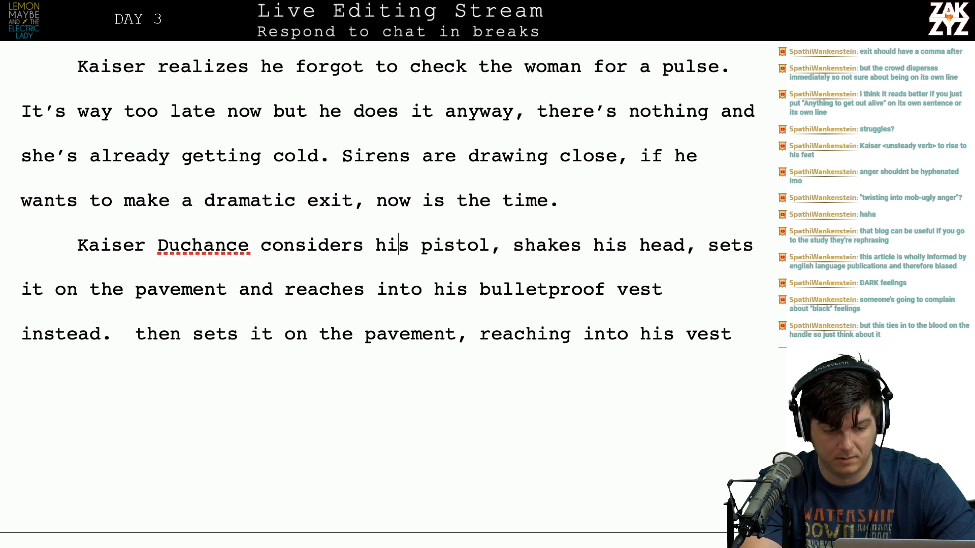
key("Right")
key("Right")
key("Right")
key("Right")
key("Right")
key("Right")
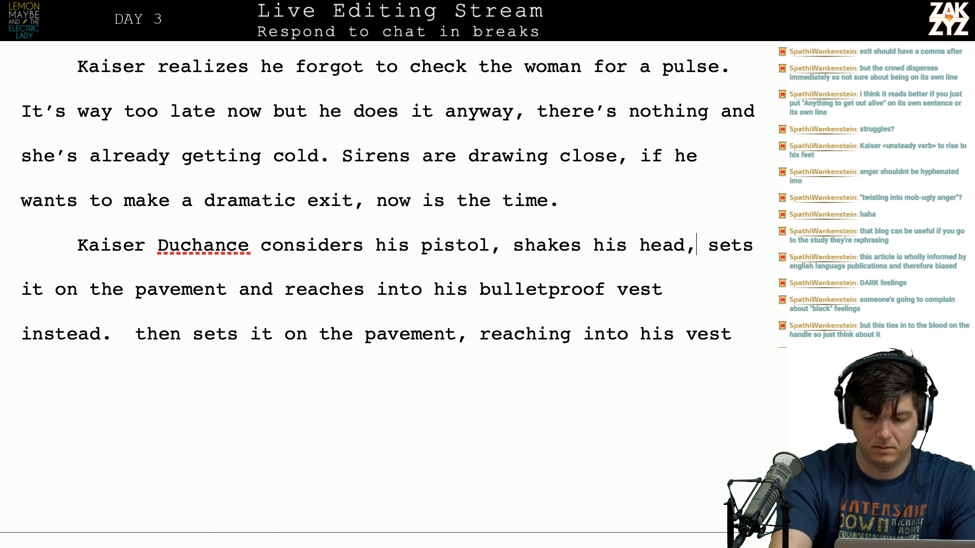
key("BackSpace")
type("and sets the g")
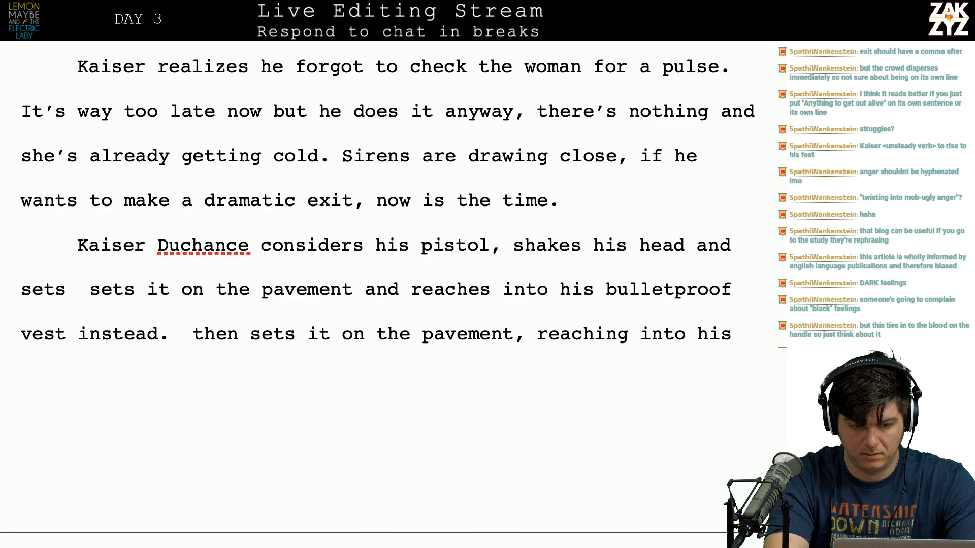
type("un on  sets it on the")
key("BackSpace")
key("BackSpace")
type("the pavep")
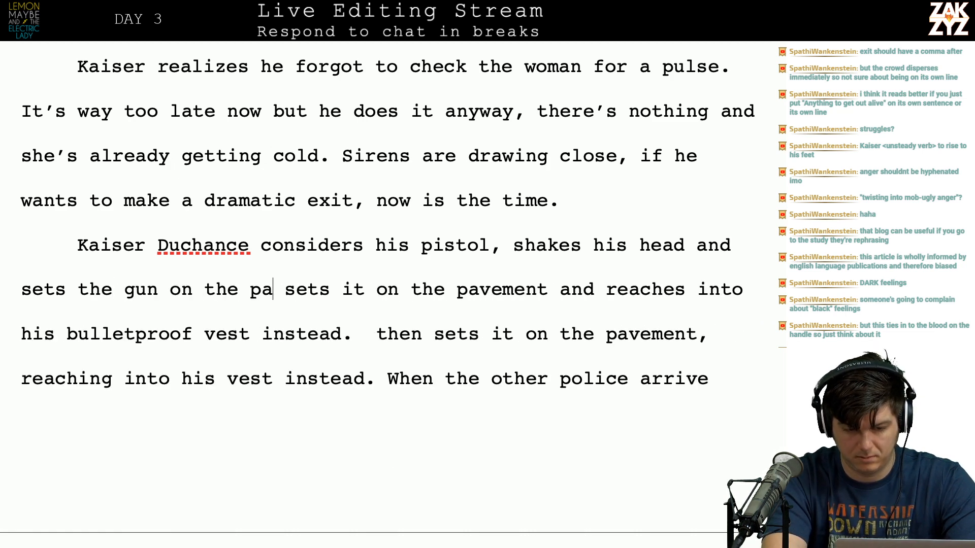
key("BackSpace")
type("ement. He ")
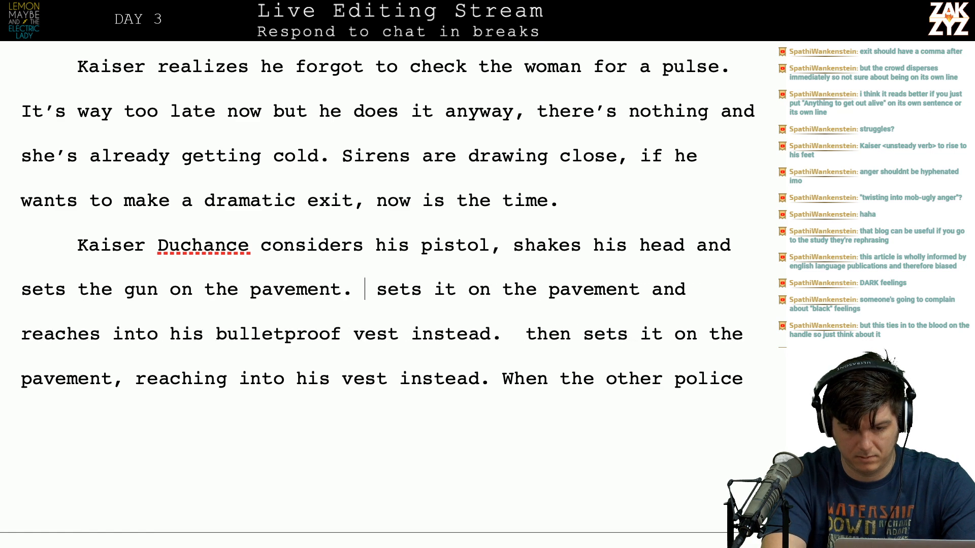
Complete the new sentence beginning with "He" as "reaches into his bulletproof vest instead.".
type("reaches into his")
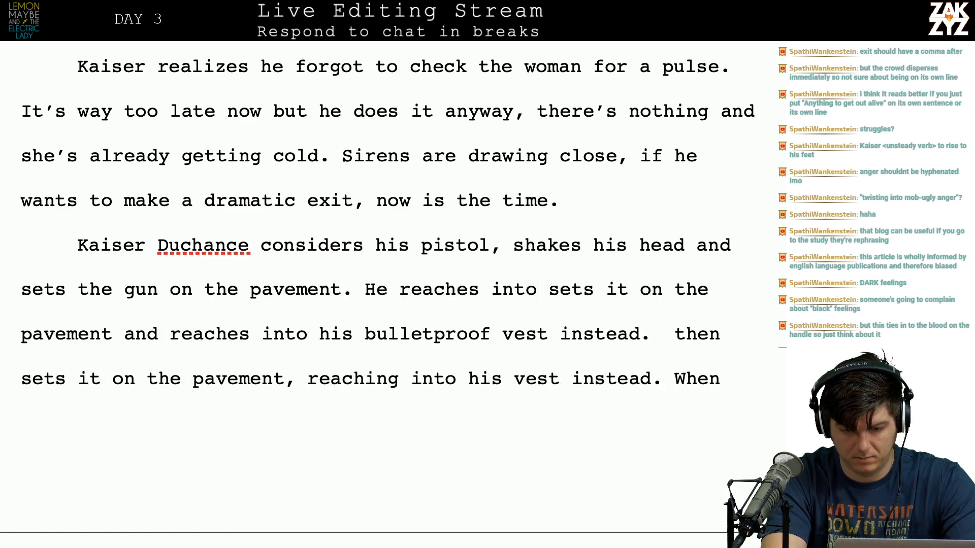
type(" bulletpr")
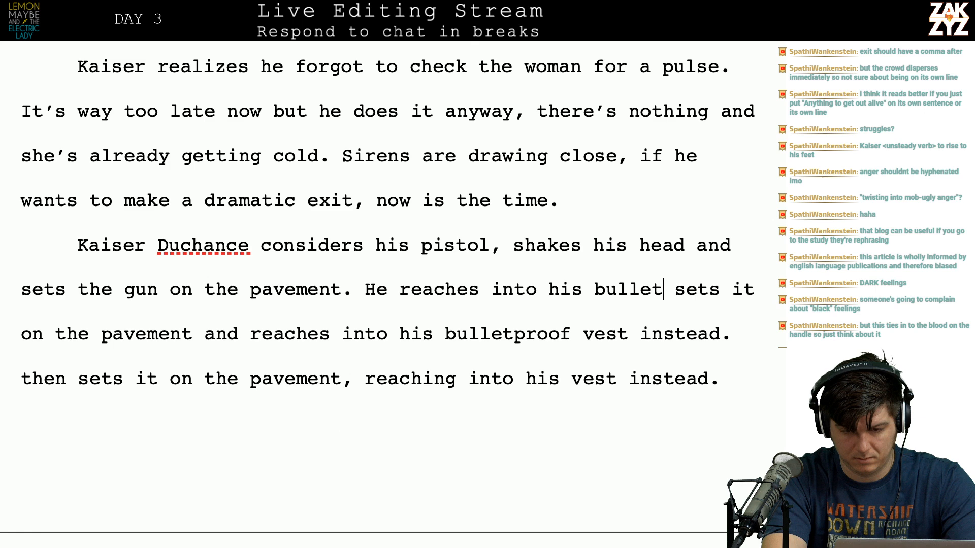
type("oof vest instead")
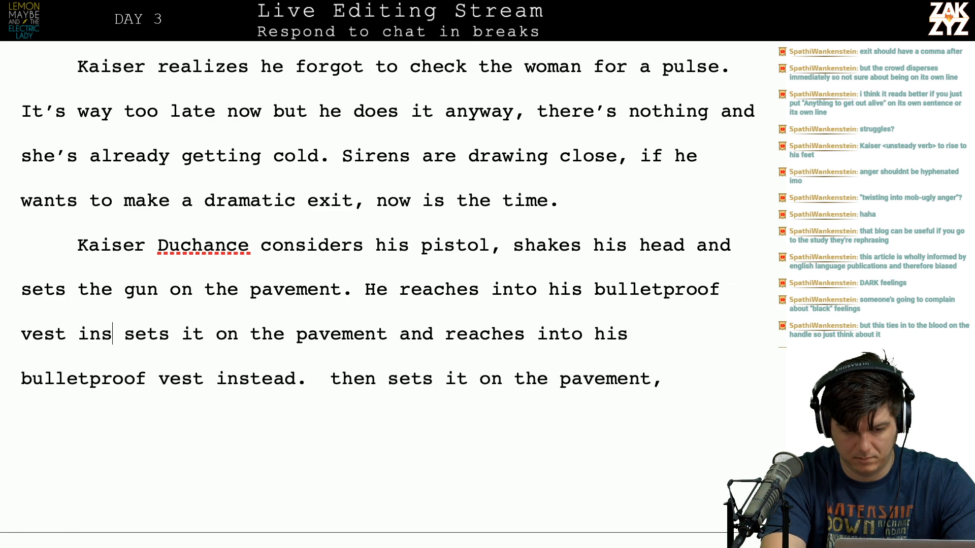
type(".")
Delete the leftover draft text between "He reaches into his bulletproof vest instead." and "When the other police arrive".
key("shift+Down")
key("shift+Right")
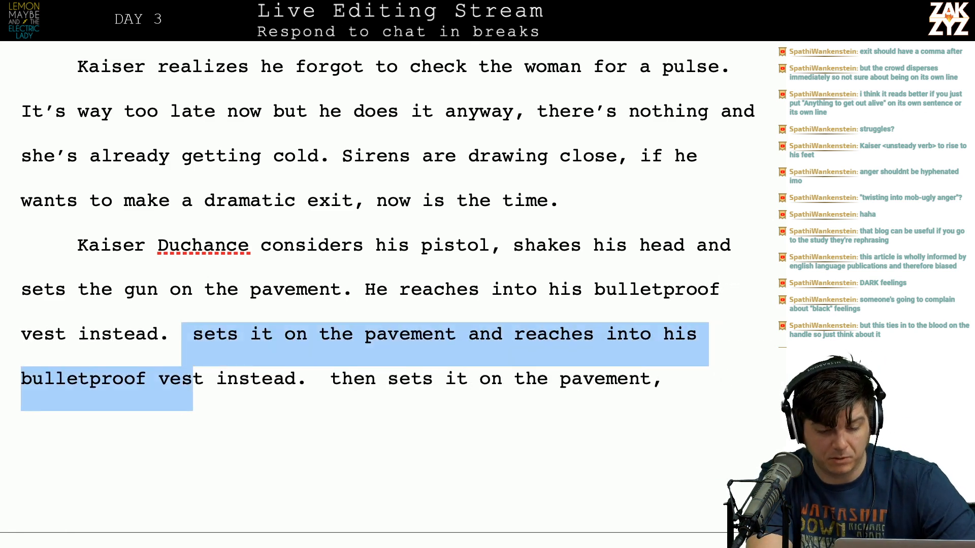
key("shift+Right")
key("shift+Right")
key("shift+Right")
key("shift+Right")
key("shift+Right")
key("shift+Right")
key("shift+Right")
key("shift+Right")
key("shift+Right")
key("shift+Down")
key("shift+Right")
key("shift+Right")
key("shift+Right")
key("shift+Right")
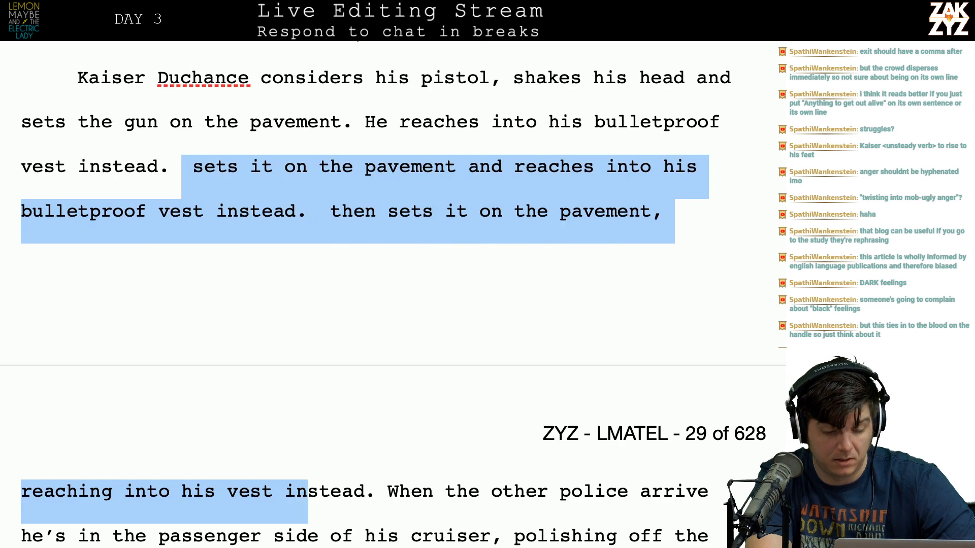
key("shift+Right")
key("shift+Right")
key("shift+Right")
key("shift+Right")
key("shift+Left")
key("BackSpace")
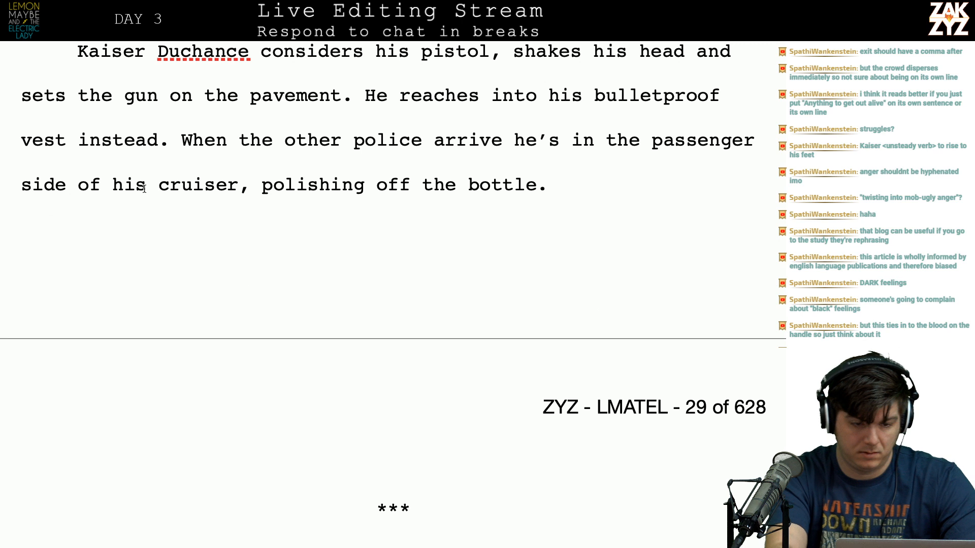
Replace "his cruiser" with "the patrol car" in the sentence about the other police arriving.
key("BackSpace")
key("BackSpace")
key("BackSpace")
type("the patro")
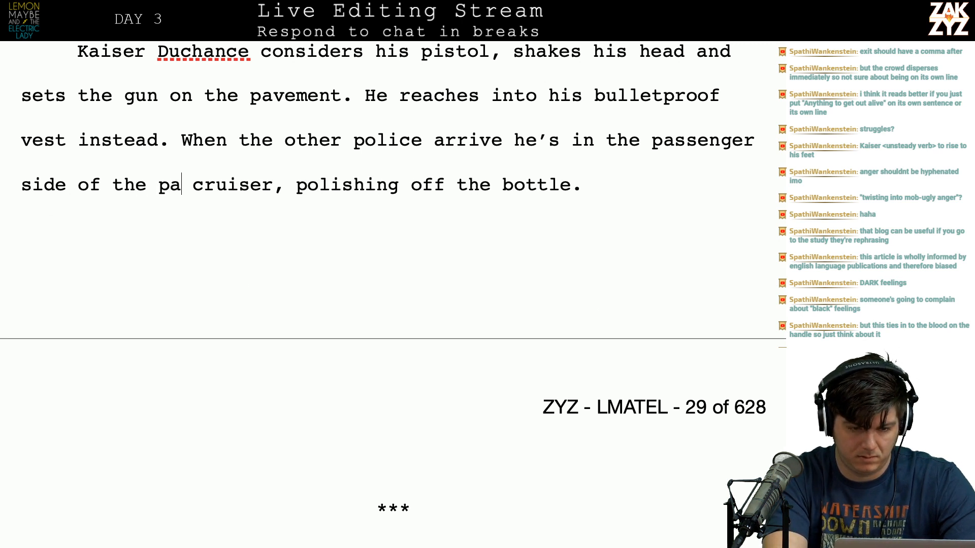
type("l car")
key("shift+Right")
key("shift+Right")
key("shift+Right")
key("shift+Right")
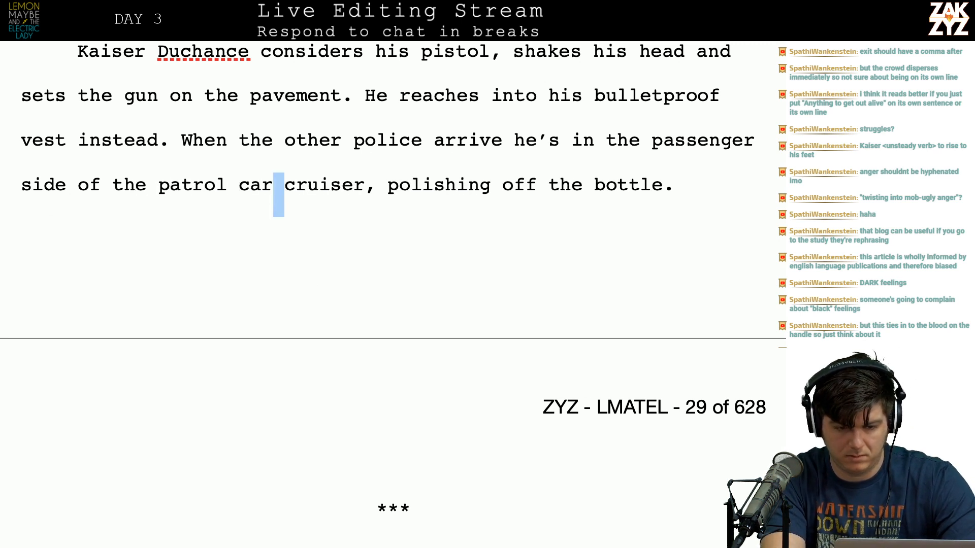
key("shift+Right")
key("shift+Right")
key("shift+Right")
key("shift+Right")
key("shift+Right")
key("shift+Left")
key("BackSpace")
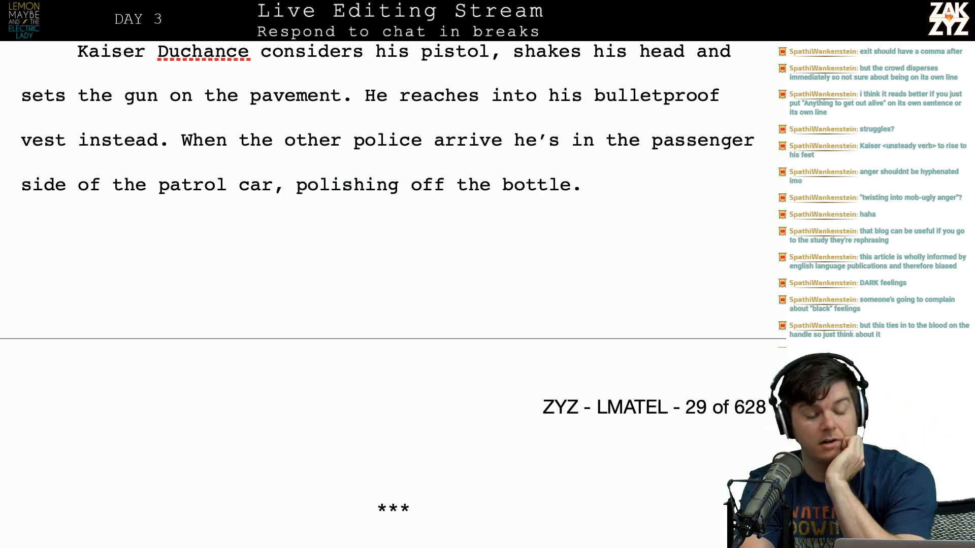
Put a space between each of the three asterisks in the scene break at the head of page 29.
scroll(291, 261, "down", 1)
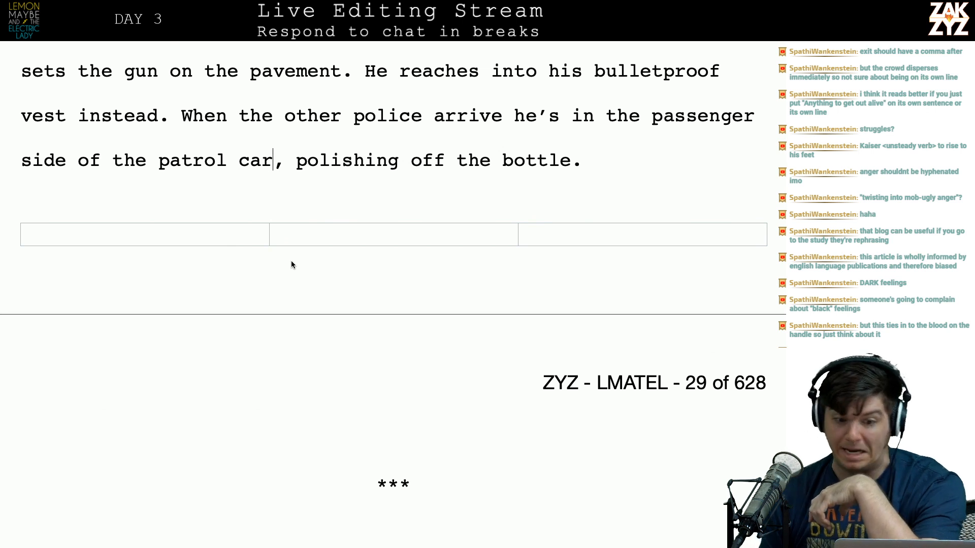
left_click_drag(415, 490, 374, 486)
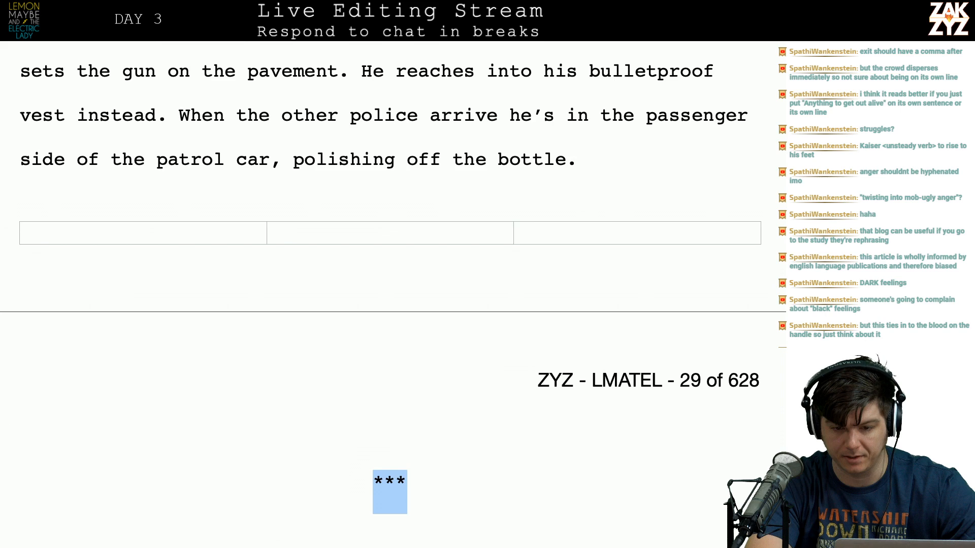
key("alt+super+i")
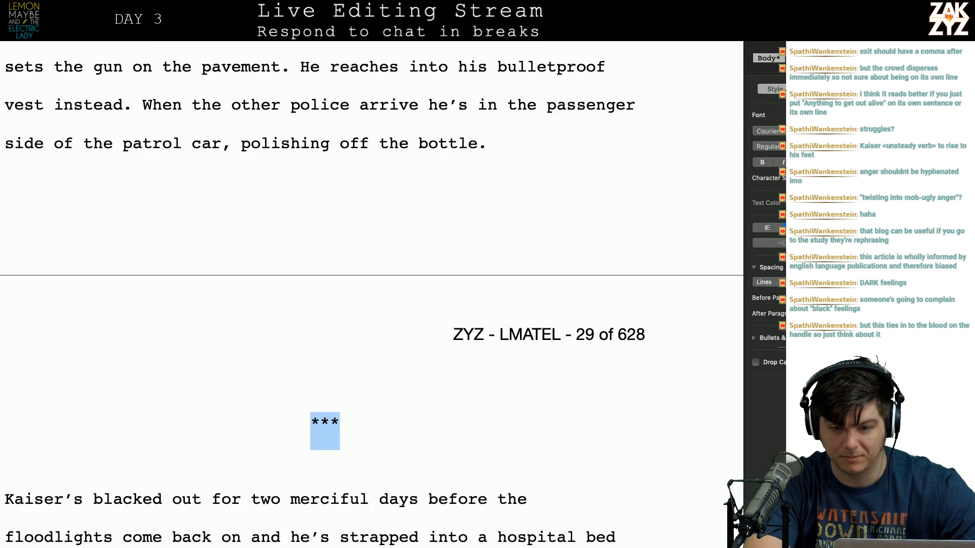
left_click(809, 89)
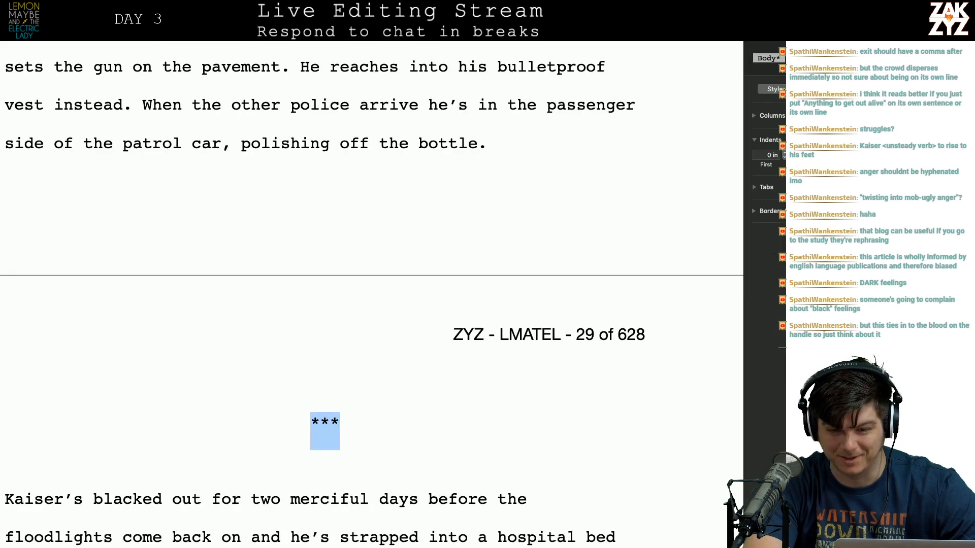
key("alt+super+i")
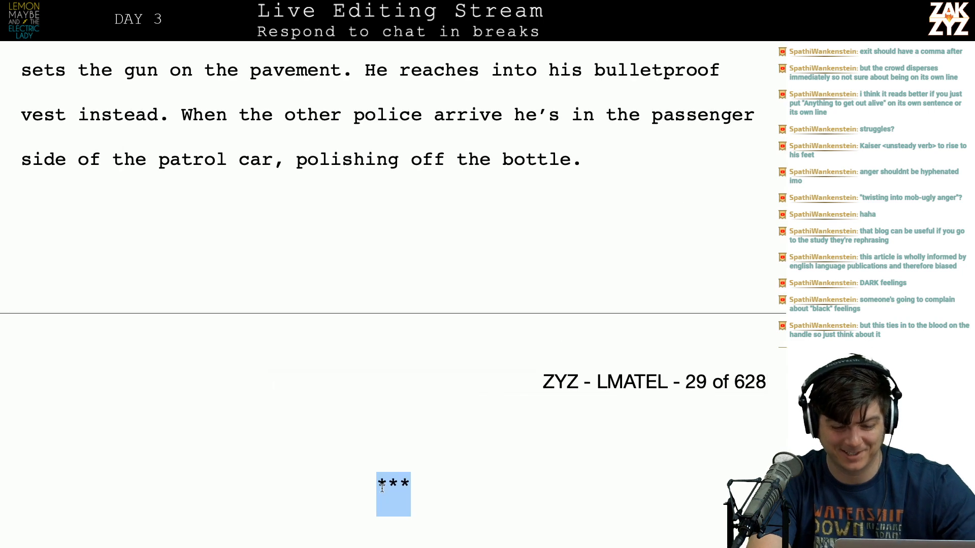
key("Left")
key("Right")
key("Right")
key("Down")
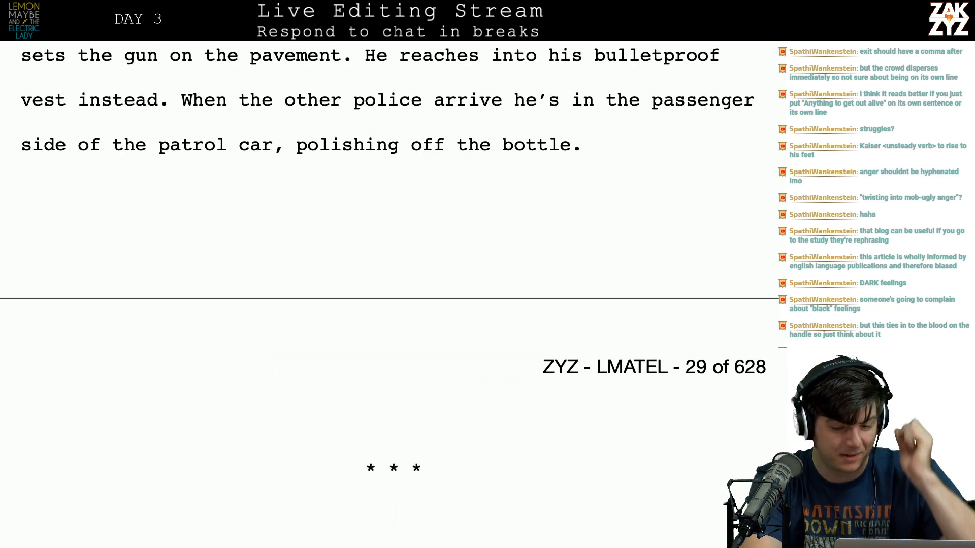
Look through the hospital and lawyer scene and the earlier shooting scene, ending at the scene break on page 29.
key("Down")
key("Down")
key("Down")
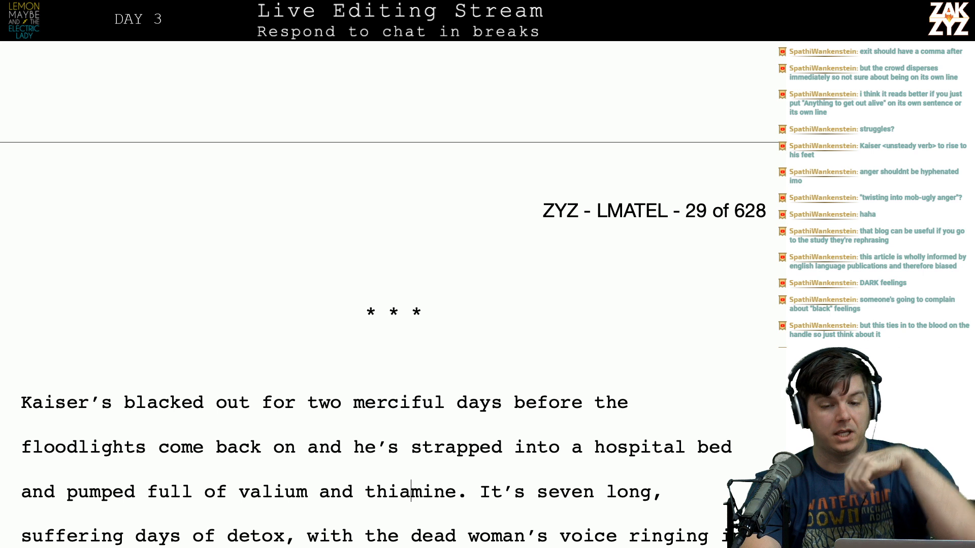
scroll(393, 334, "down", 1)
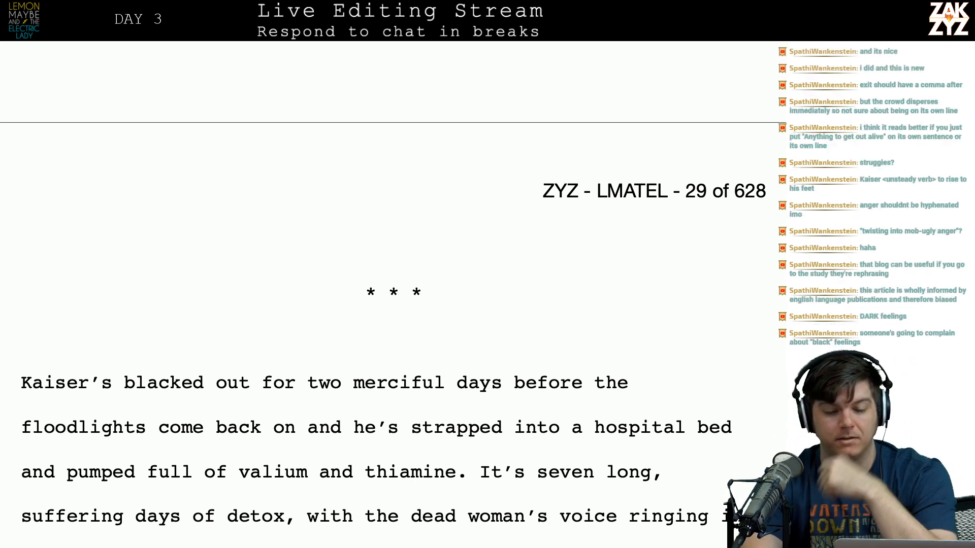
scroll(403, 492, "down", 1)
scroll(402, 491, "down", 20)
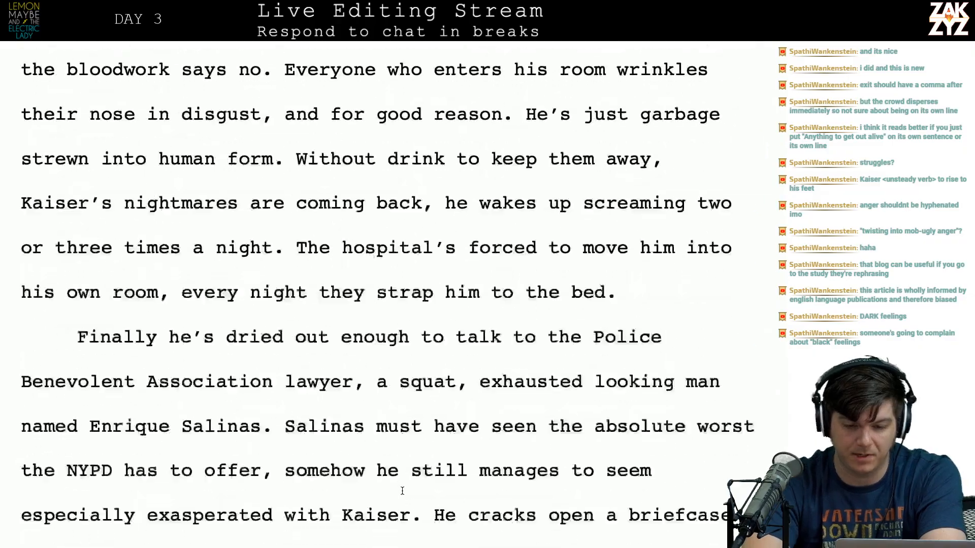
scroll(402, 491, "down", 20)
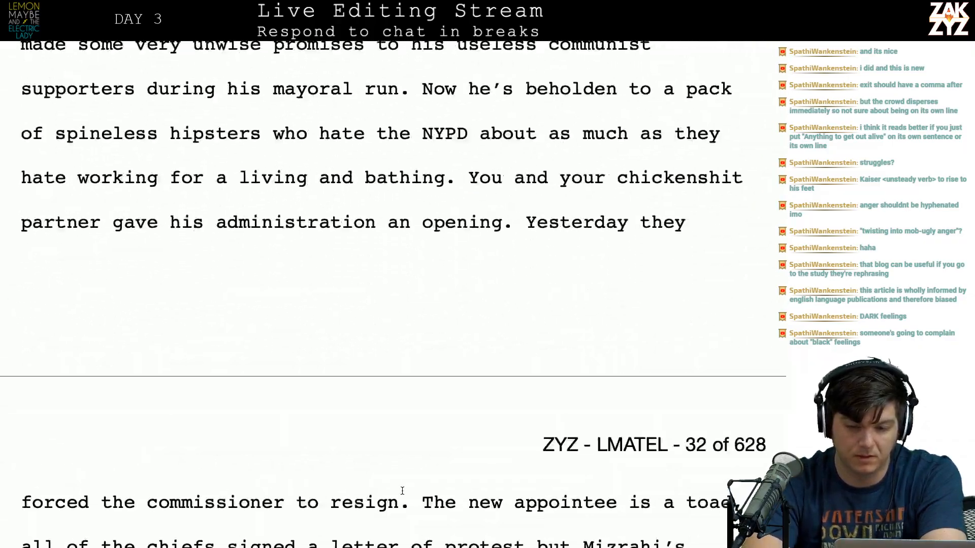
scroll(403, 491, "down", 20)
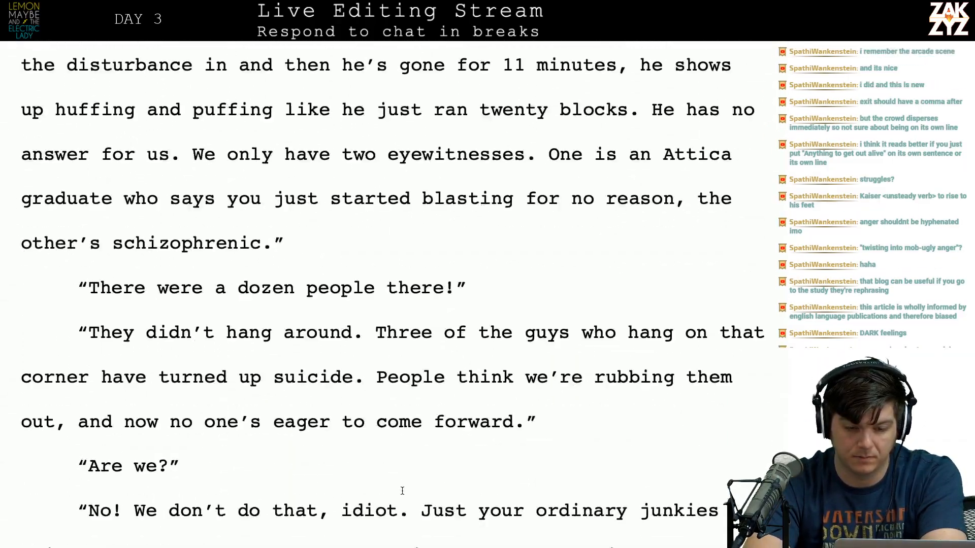
scroll(402, 491, "down", 8)
scroll(403, 491, "up", 8)
scroll(402, 491, "up", 20)
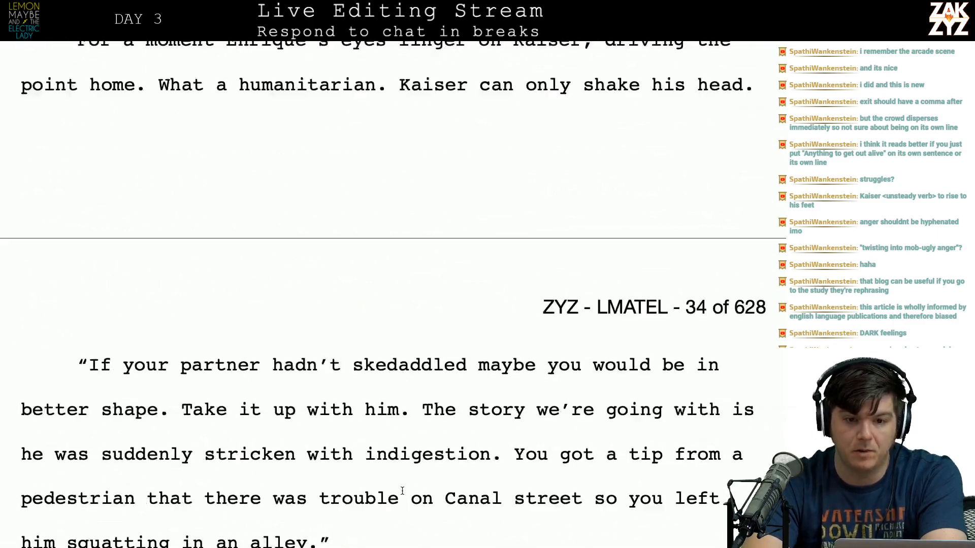
scroll(402, 491, "up", 12)
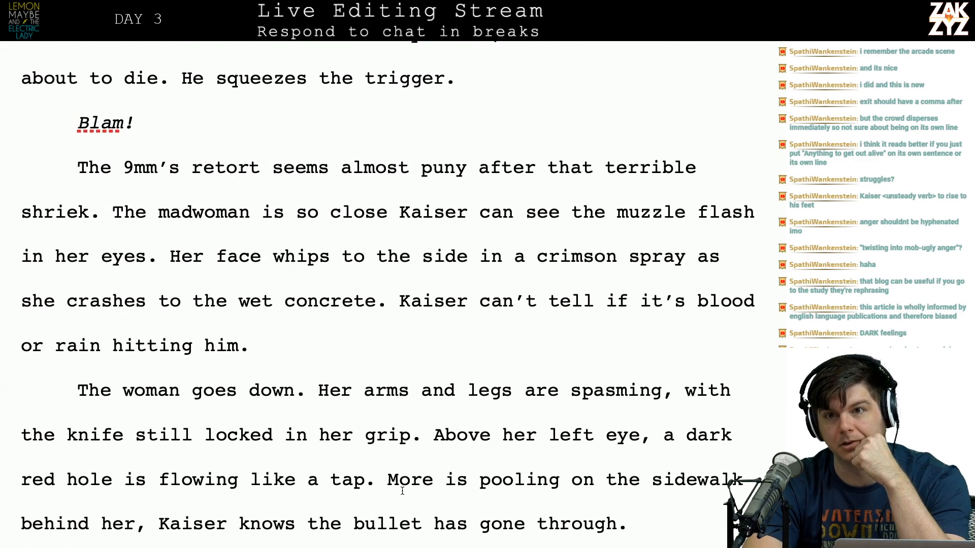
scroll(402, 491, "up", 3)
scroll(403, 491, "up", 20)
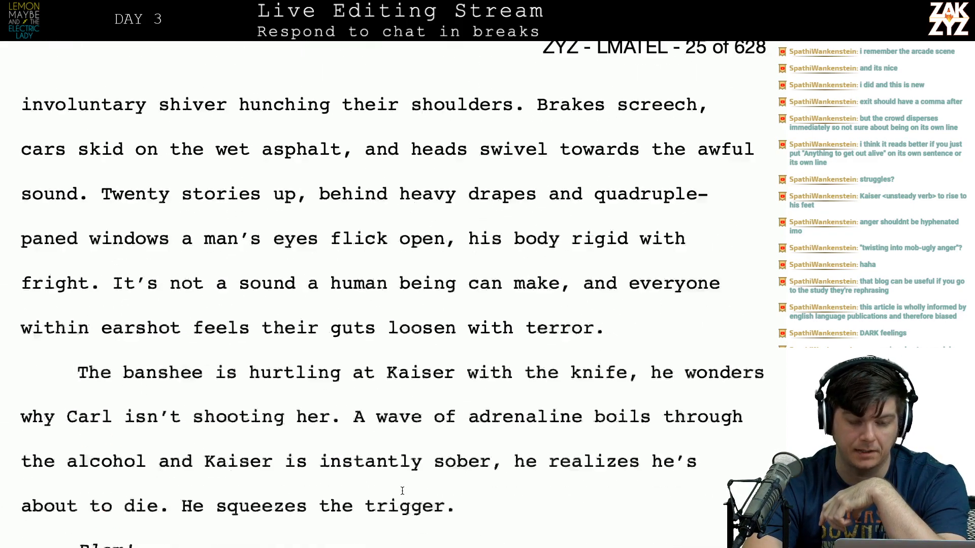
scroll(402, 491, "up", 5)
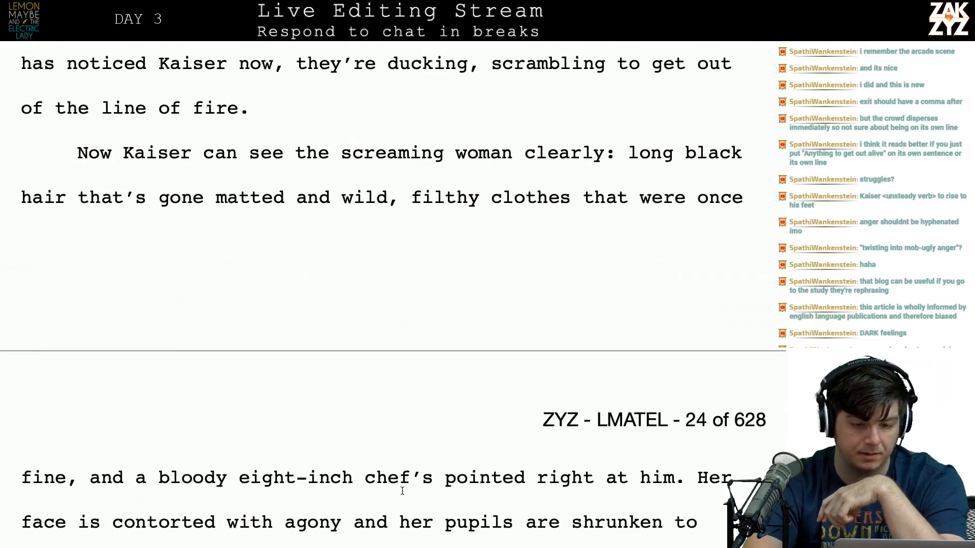
scroll(402, 491, "down", 16)
scroll(402, 491, "down", 10)
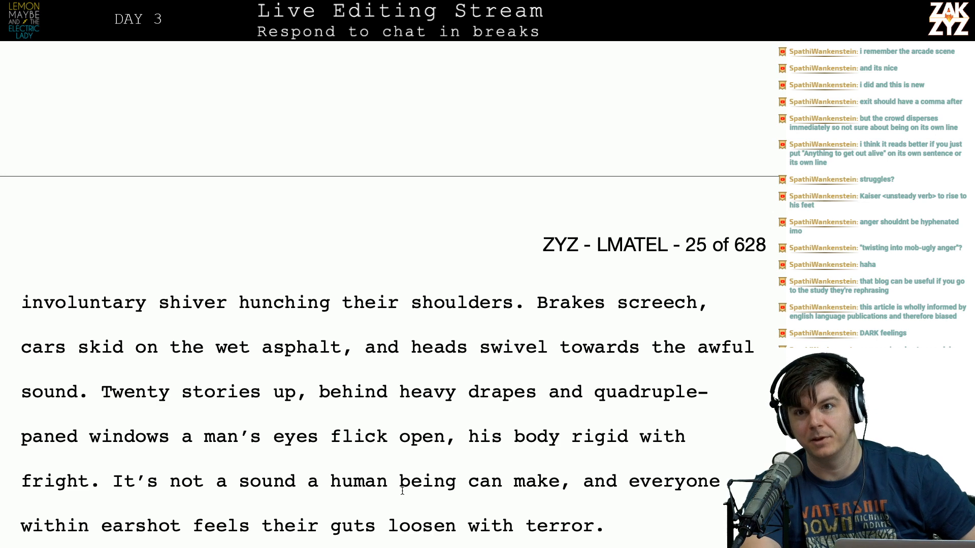
scroll(402, 491, "down", 4)
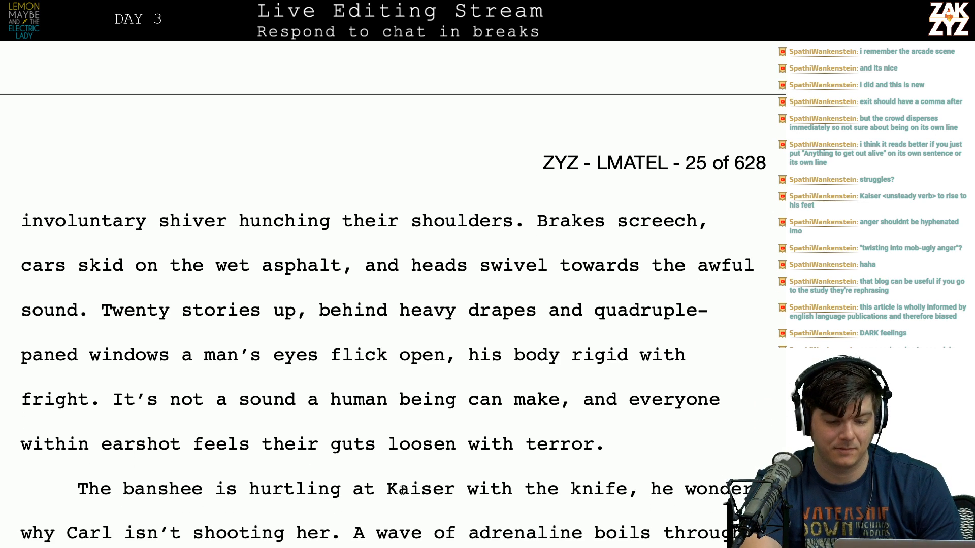
scroll(402, 491, "down", 10)
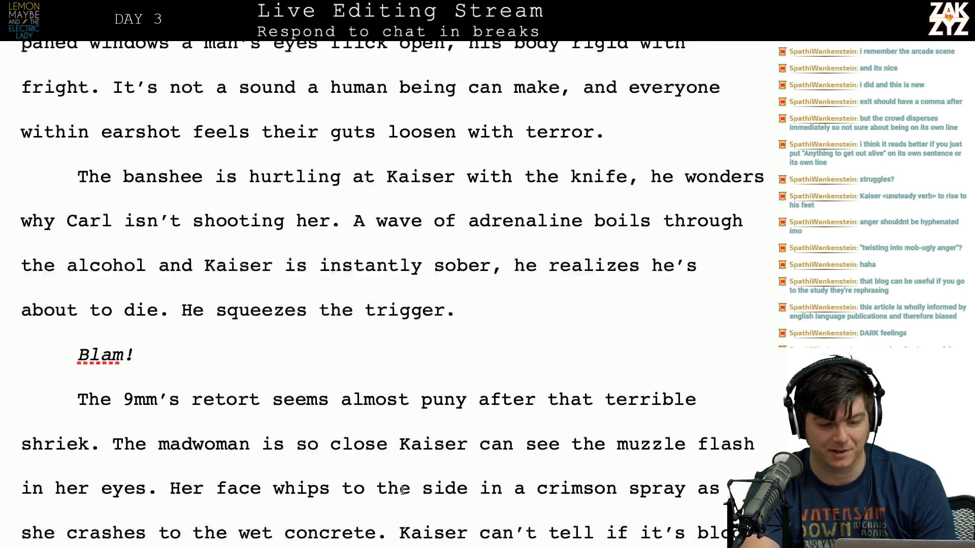
scroll(432, 423, "down", 14)
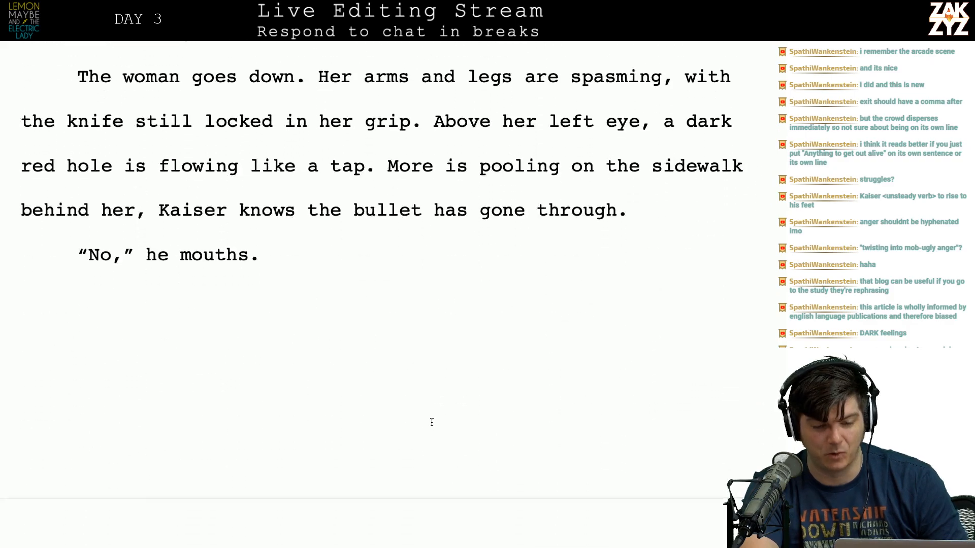
scroll(431, 424, "down", 20)
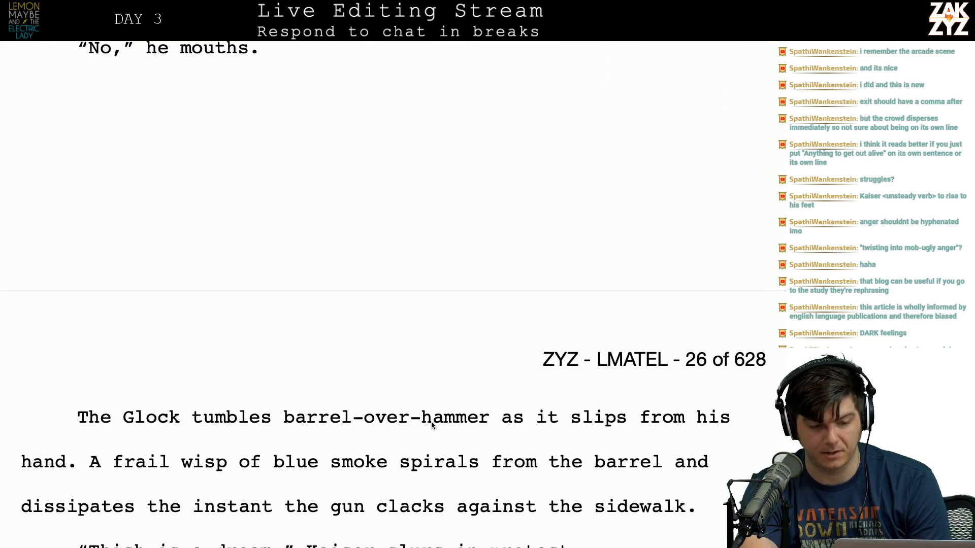
scroll(431, 422, "down", 20)
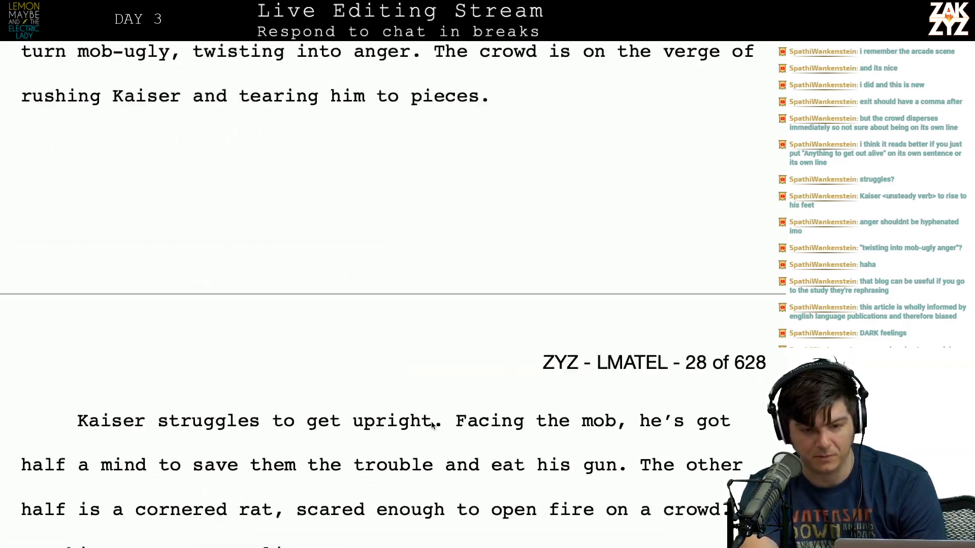
scroll(432, 422, "down", 16)
scroll(432, 422, "up", 7)
scroll(432, 423, "up", 1)
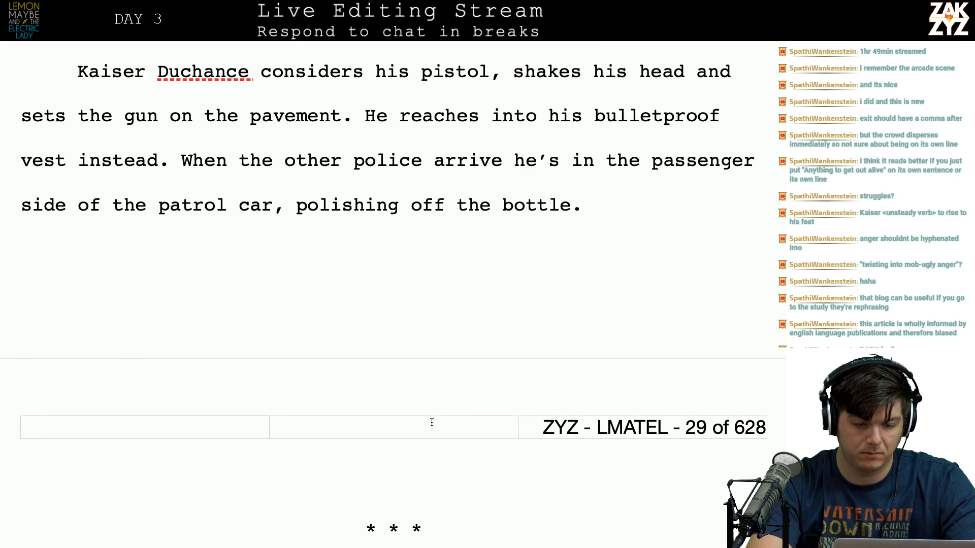
key("ctrl+Left")
key("ctrl+Right")
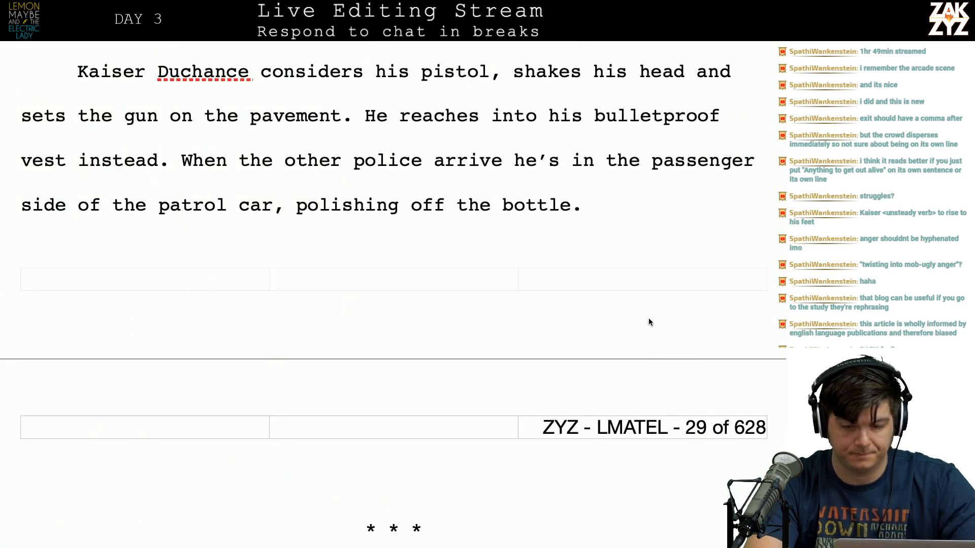
mouse_move(656, 203)
left_mouse_down()
mouse_move(665, 50)
mouse_move(663, 76)
mouse_move(584, 76)
mouse_move(655, 77)
mouse_move(665, 122)
mouse_move(655, 538)
mouse_move(653, 495)
mouse_move(662, 491)
mouse_move(655, 538)
mouse_move(652, 514)
mouse_move(692, 479)
mouse_move(653, 482)
mouse_move(724, 483)
mouse_move(653, 490)
mouse_move(653, 515)
mouse_move(656, 207)
left_mouse_up()
left_click(655, 204)
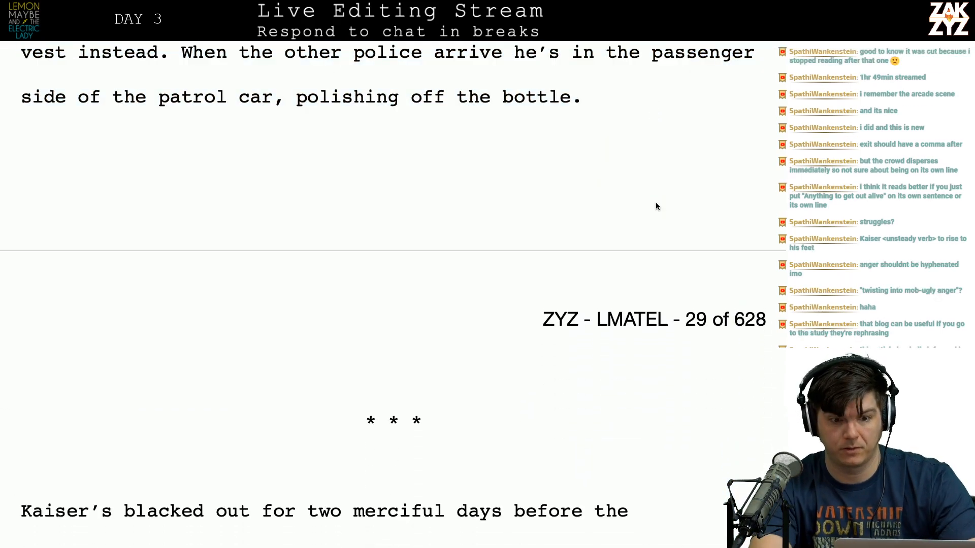
Switch to the Editlist document in TextEdit, add "- 1758 (redux chapter 1/2) 1:49" after "Day 3", save it, and return to the manuscript.
key("super+Tab")
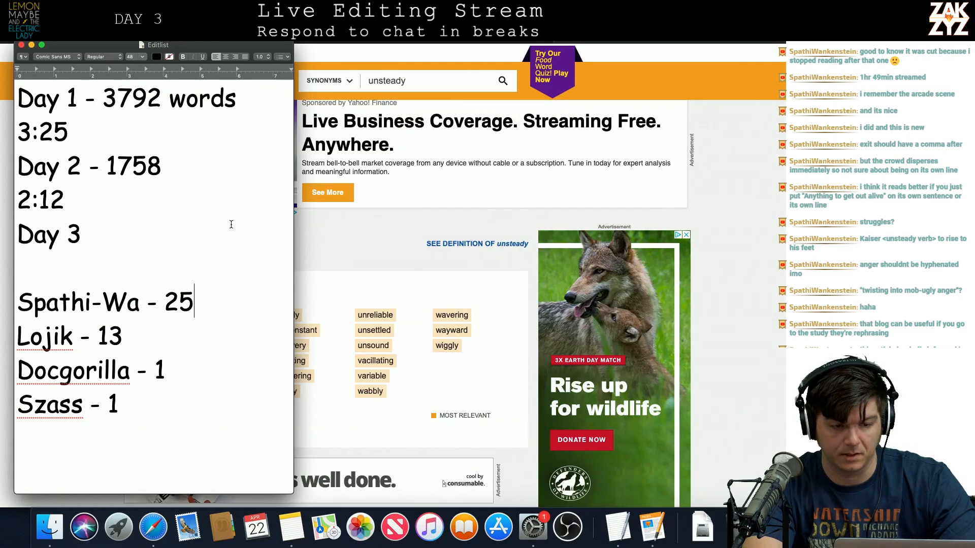
left_click(144, 197)
key("Right")
key("Down")
key("Left")
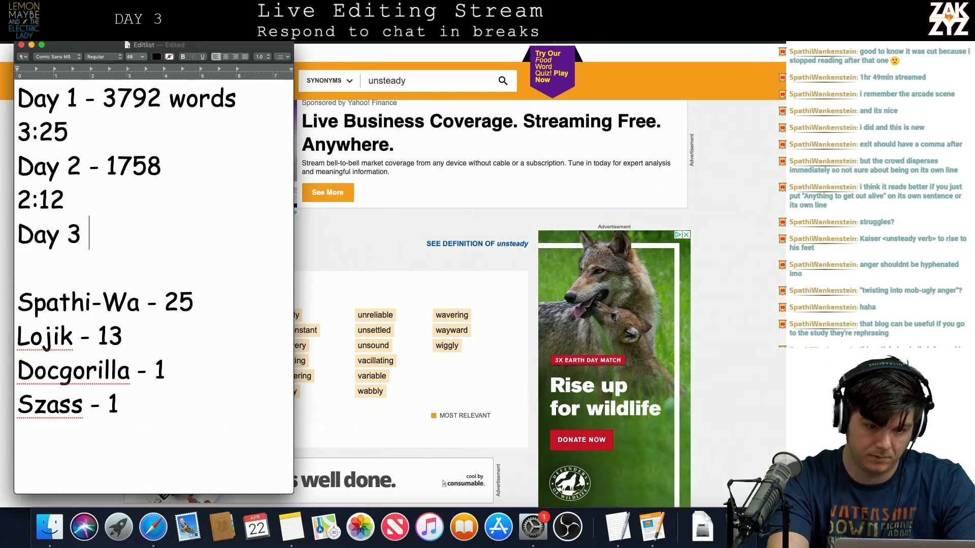
type("- 174")
key("BackSpace")
type("59")
key("BackSpace")
type("8 (redux chapter 1/2) 1:49")
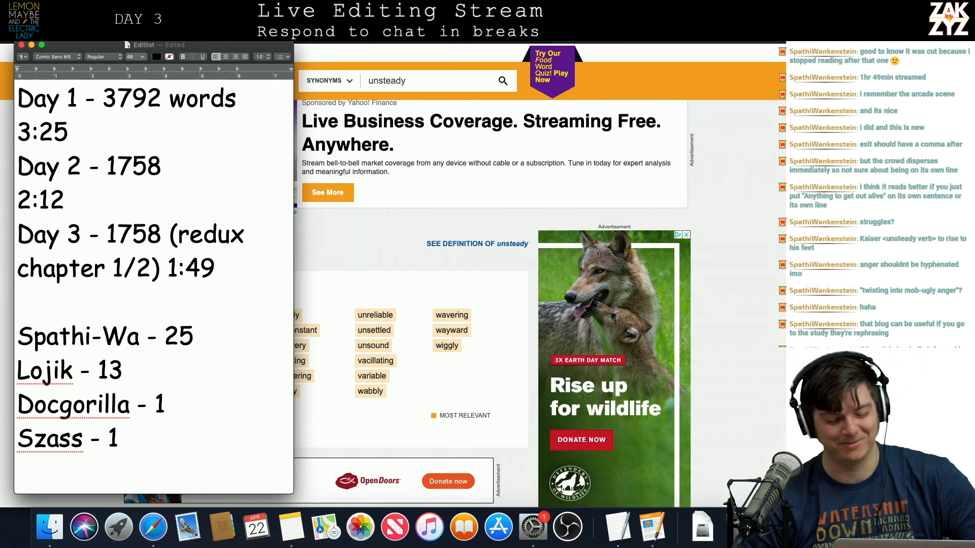
key("super+s")
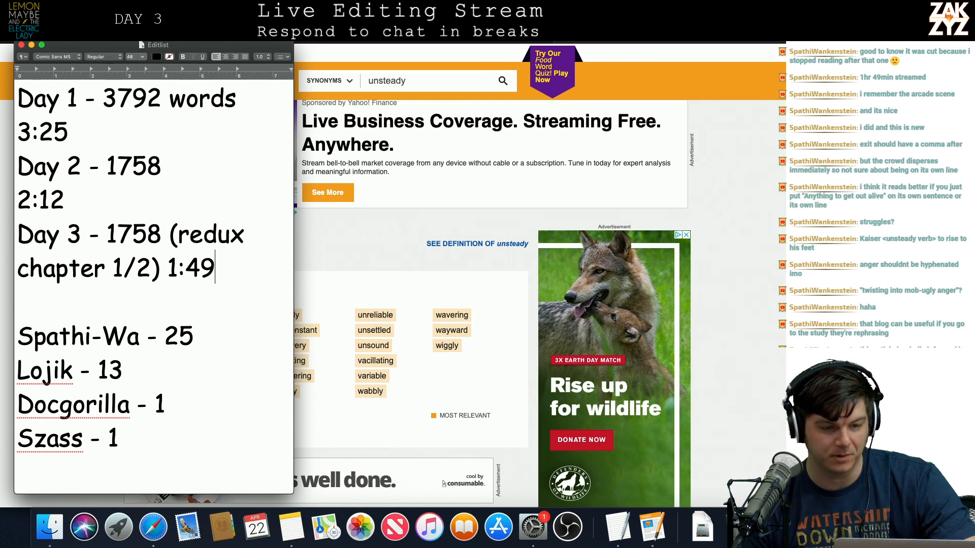
key("super+Tab")
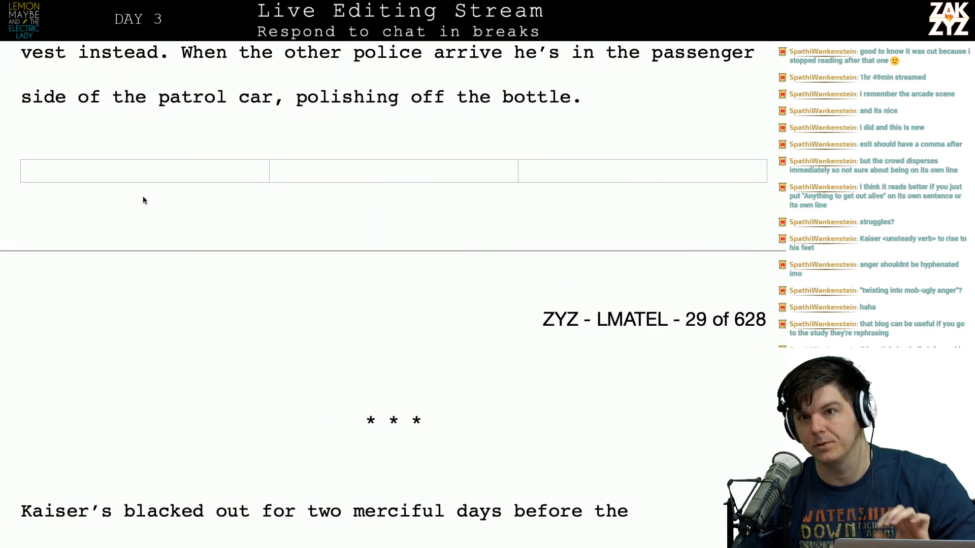